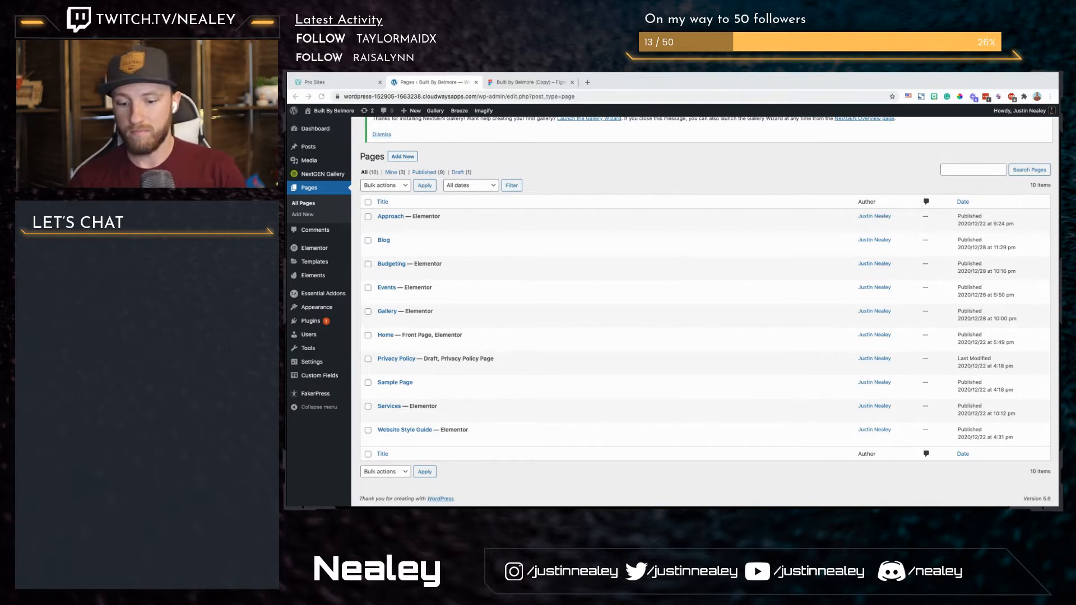
pyautogui.hotkey('ctrl', 'Left')
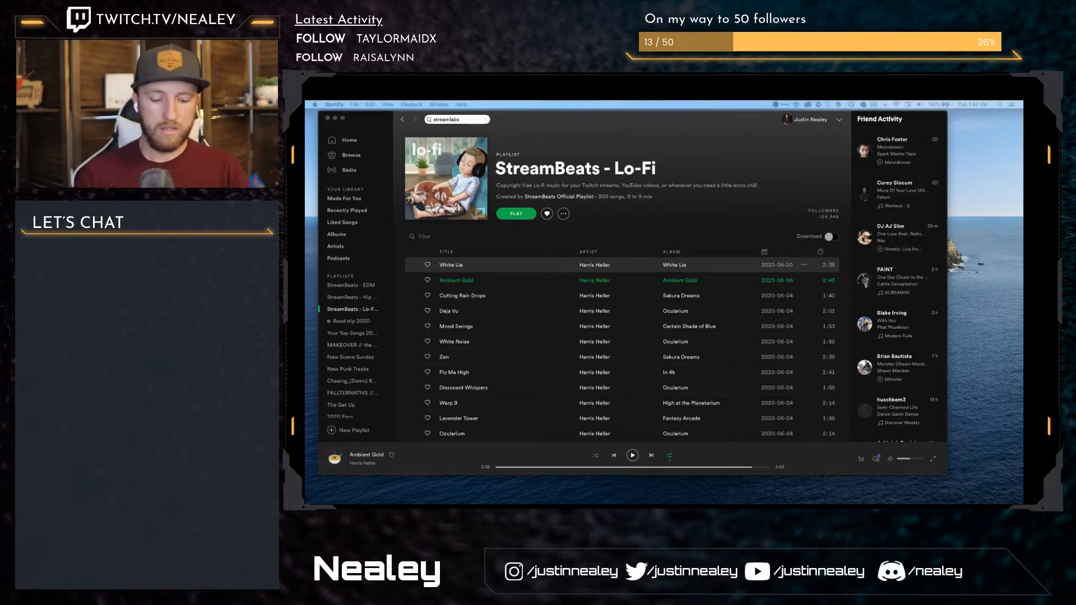
pyautogui.hotkey('ctrl', 'Right')
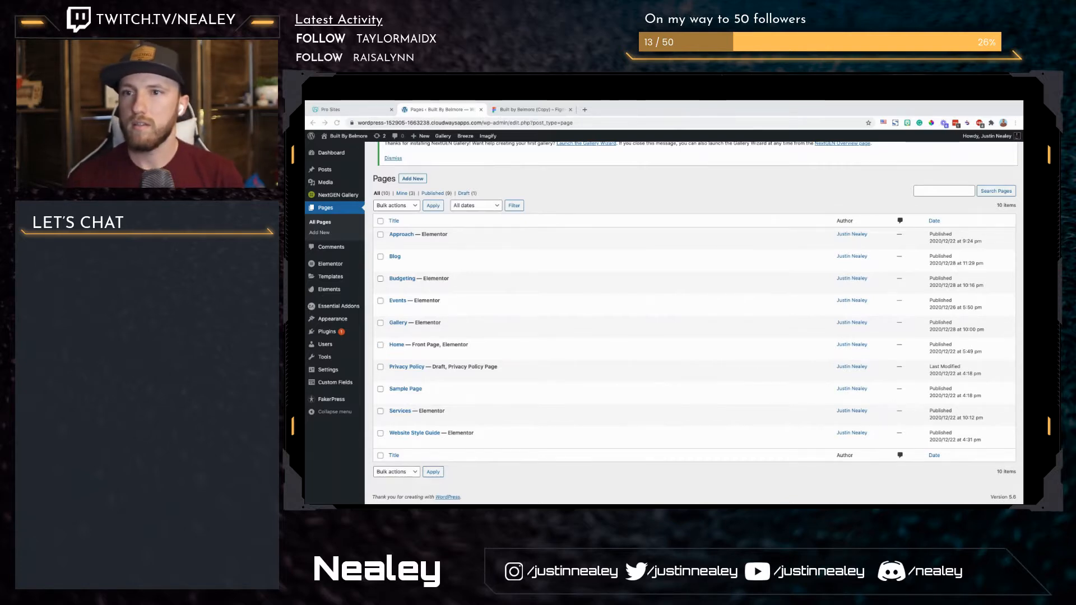
pyautogui.hotkey('ctrl', 'Left')
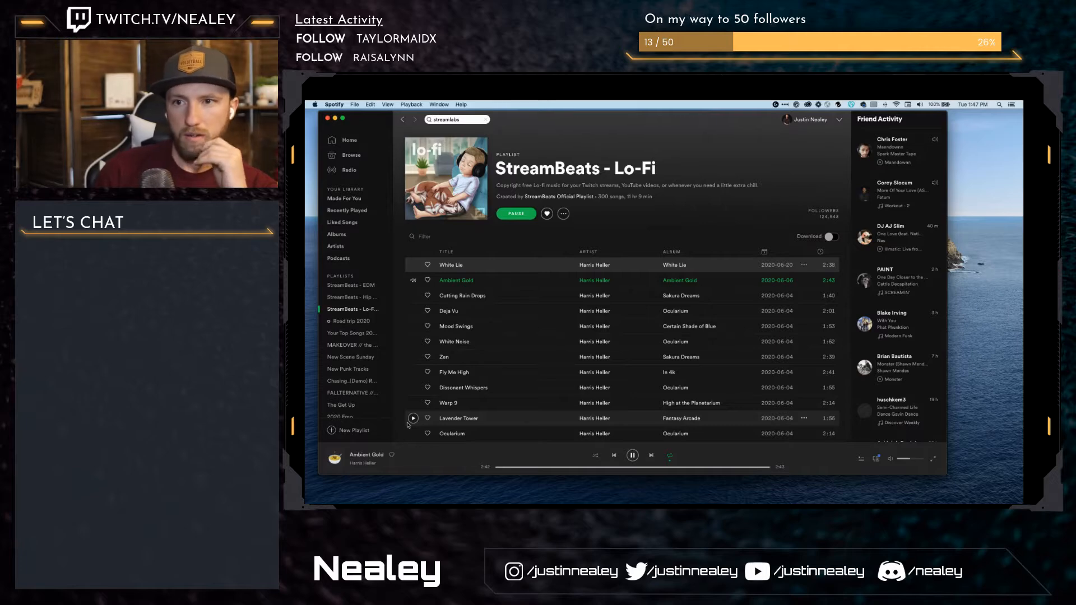
pyautogui.hotkey('ctrl', 'Right')
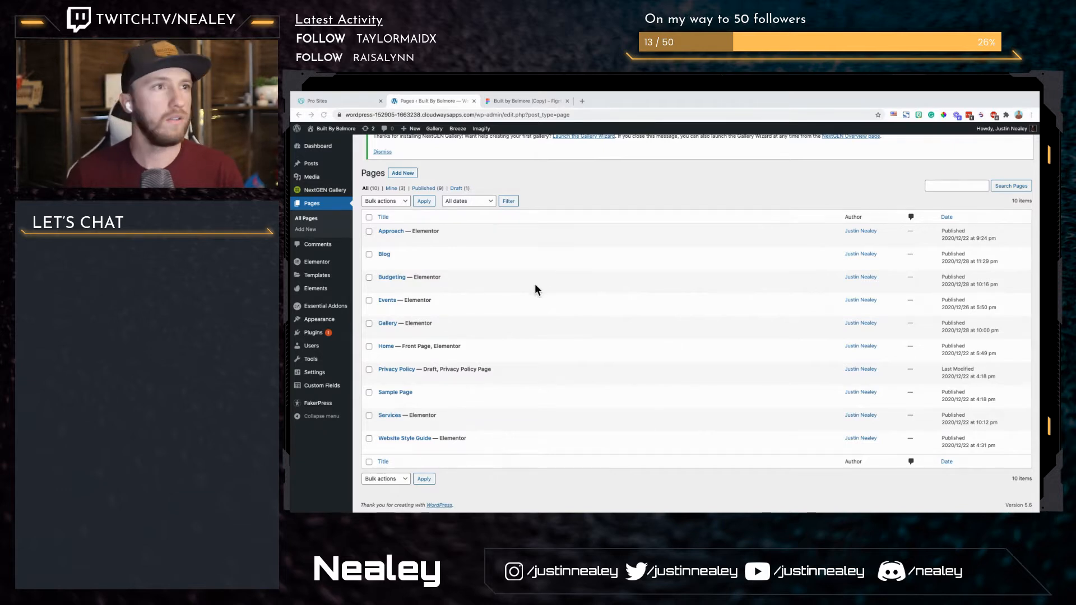
# Step: Create and publish a new page titled "About", and open it for editing in Elementor
pyautogui.click(402, 175)
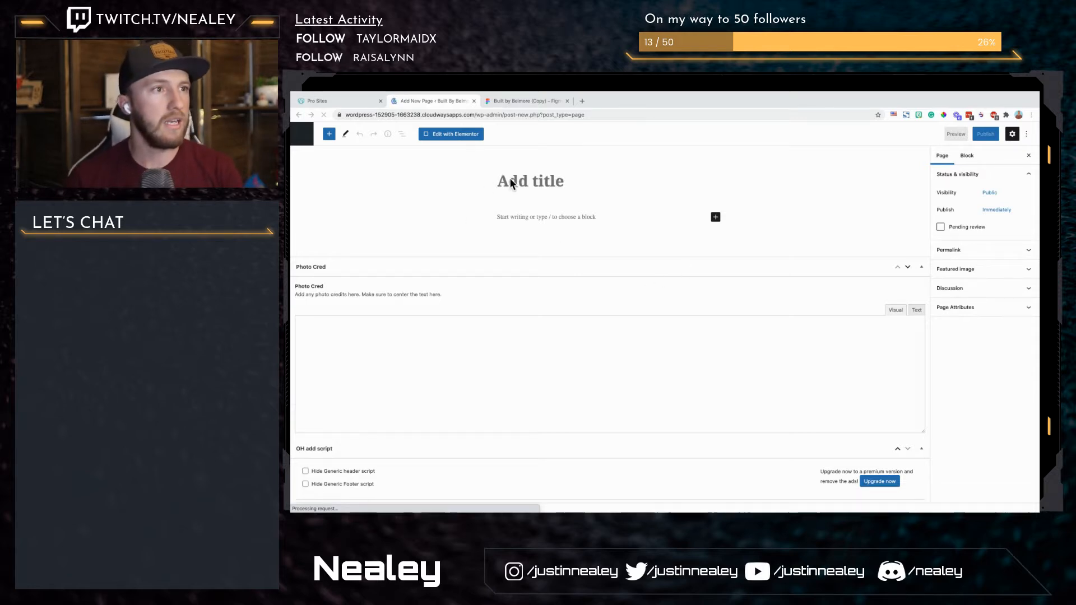
pyautogui.click(533, 180)
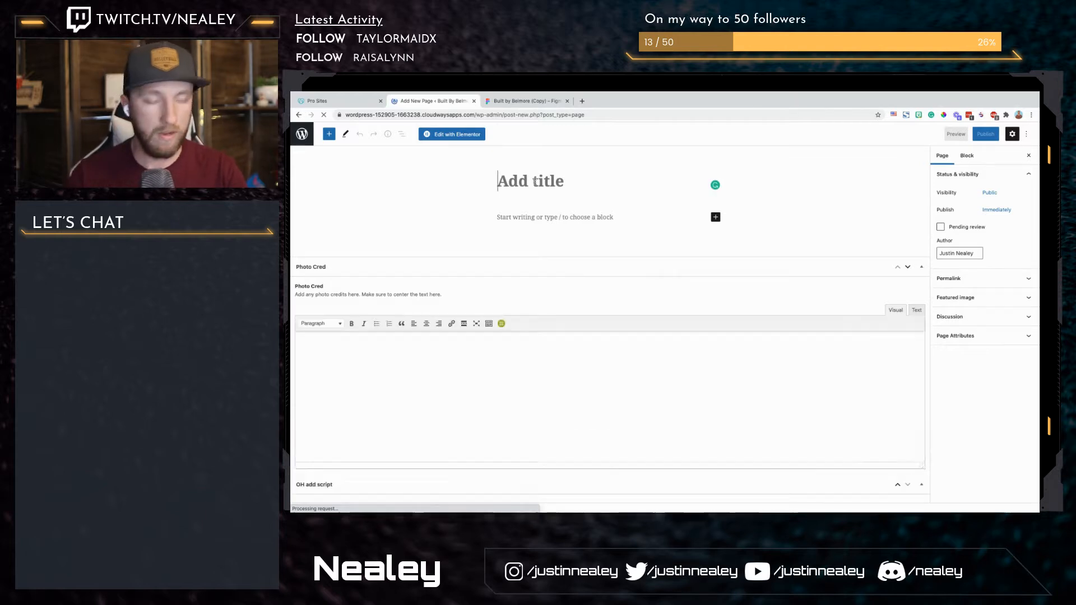
pyautogui.write('About')
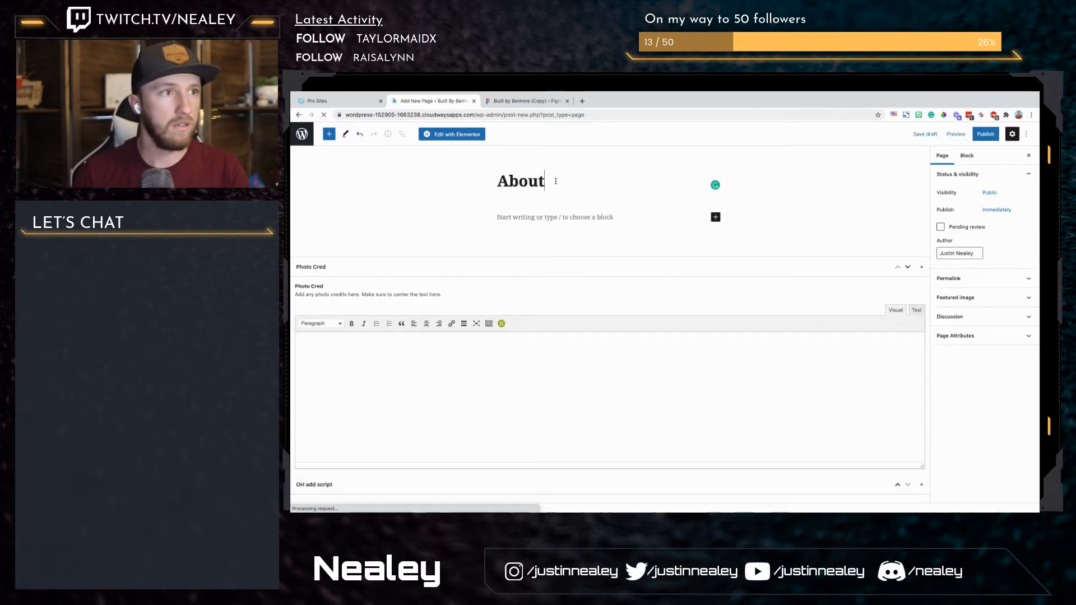
pyautogui.click(985, 134)
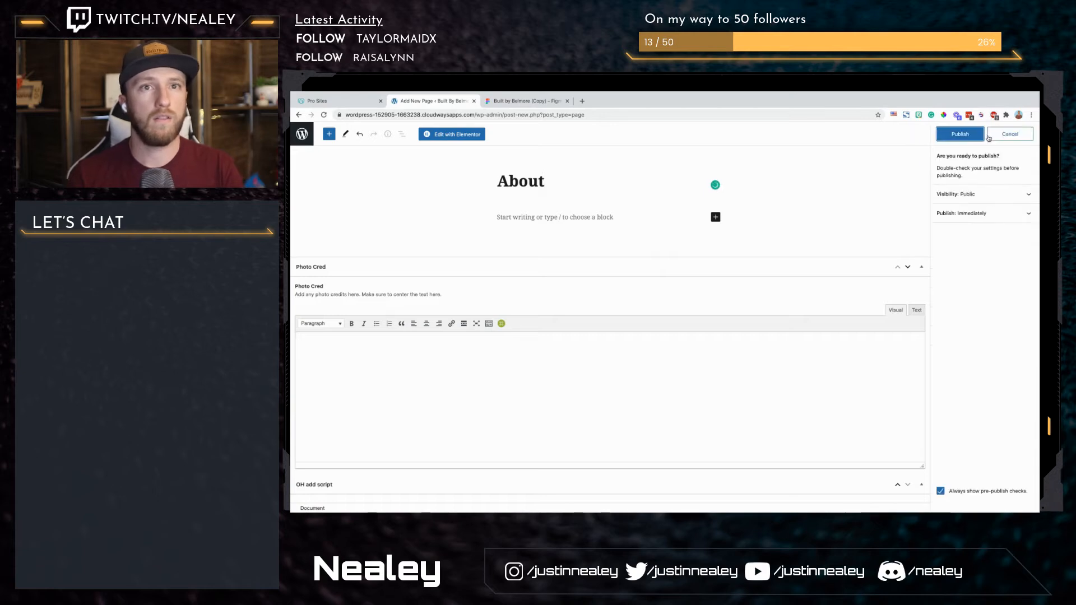
pyautogui.click(960, 134)
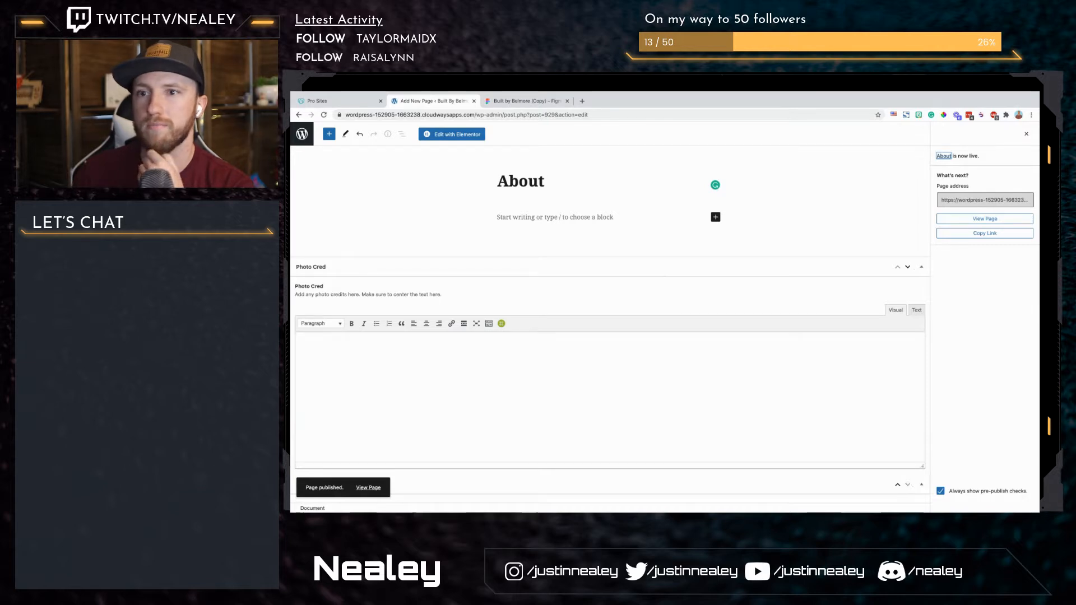
pyautogui.press('super+Tab')
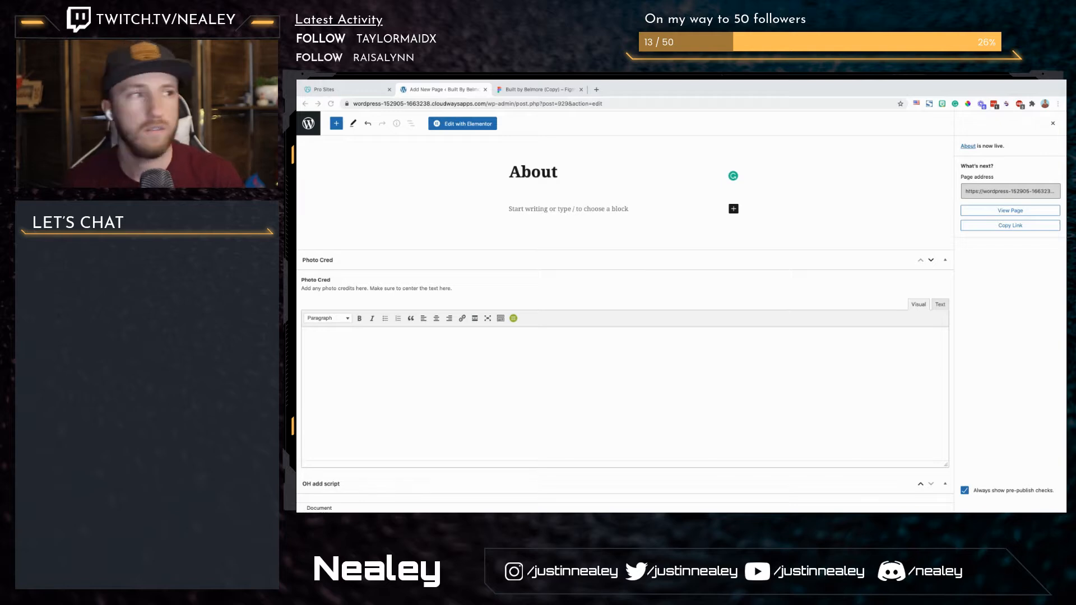
pyautogui.click(468, 124)
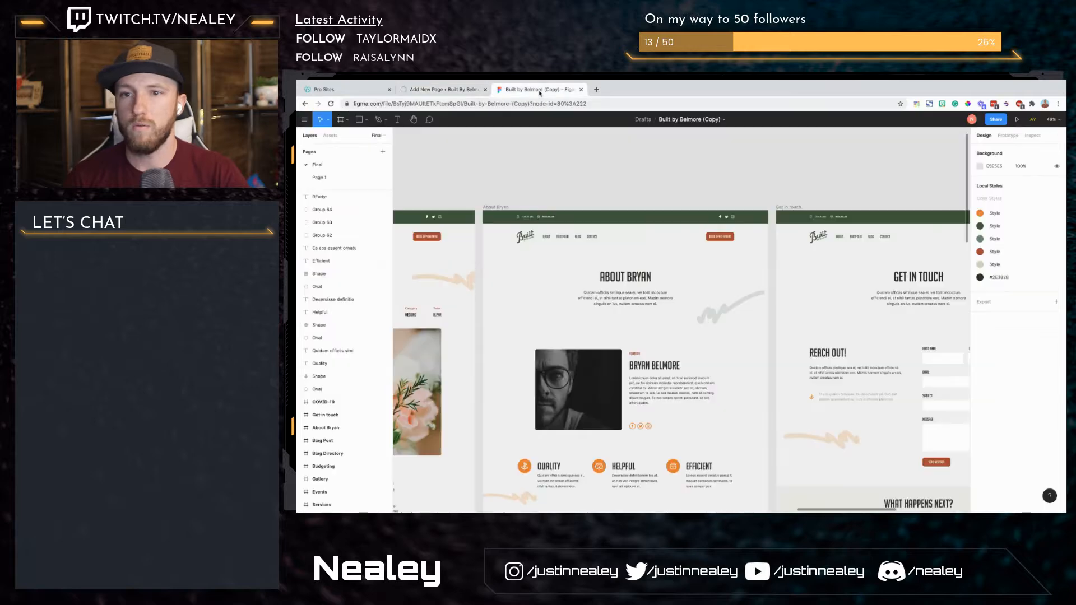
# Step: Switch to the Figma design and examine the layout of the founder's About page mockup
pyautogui.click(539, 90)
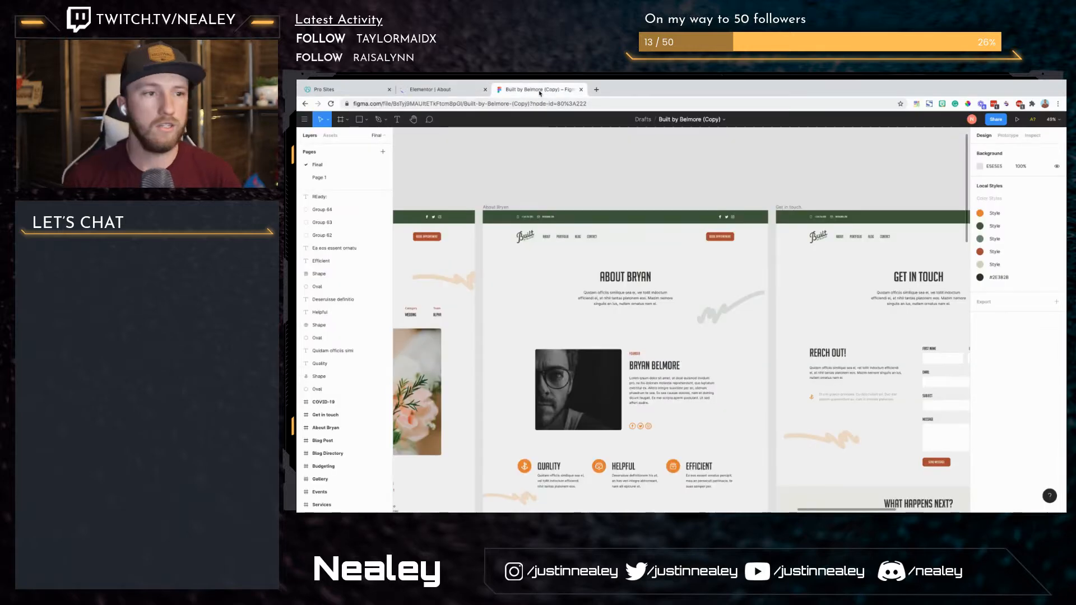
pyautogui.scroll(-5, 550, 264)
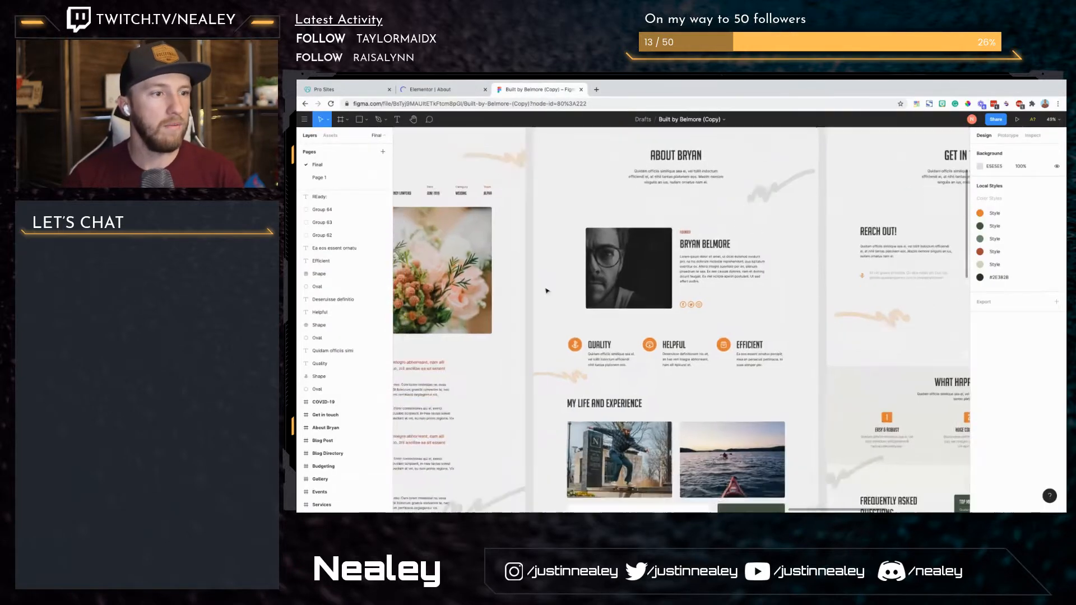
pyautogui.scroll(-10, 547, 291)
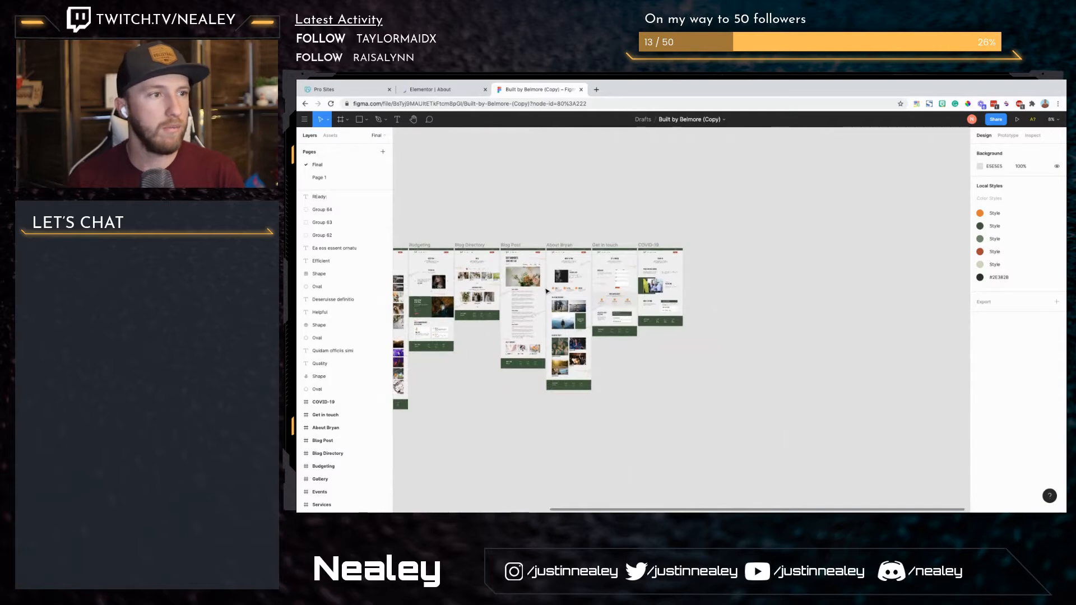
pyautogui.scroll(3, 546, 291)
pyautogui.scroll(6, 546, 291)
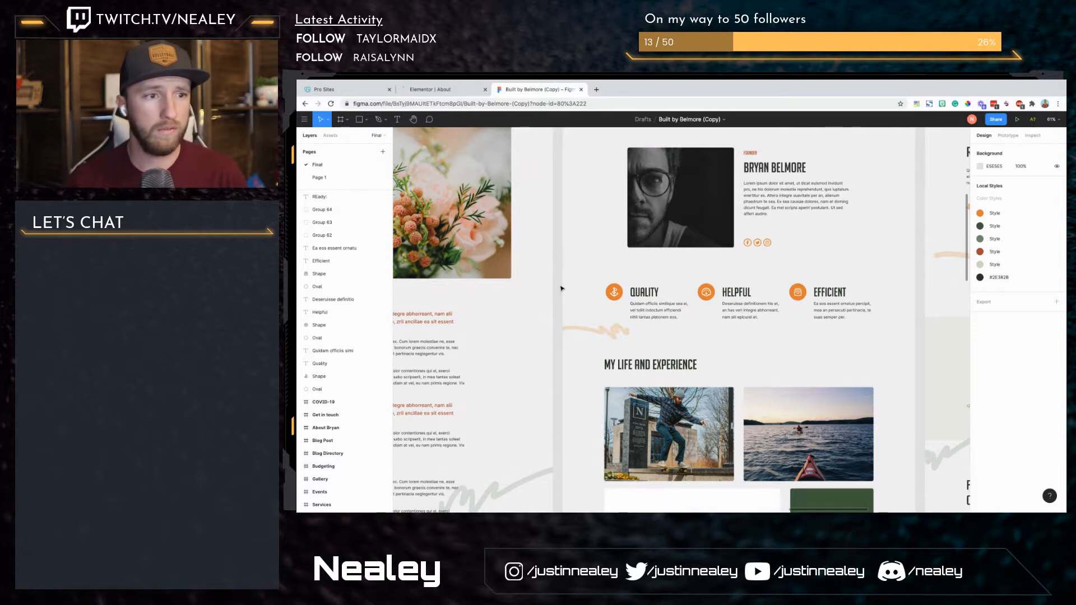
pyautogui.hotkey('ctrl', 'Left')
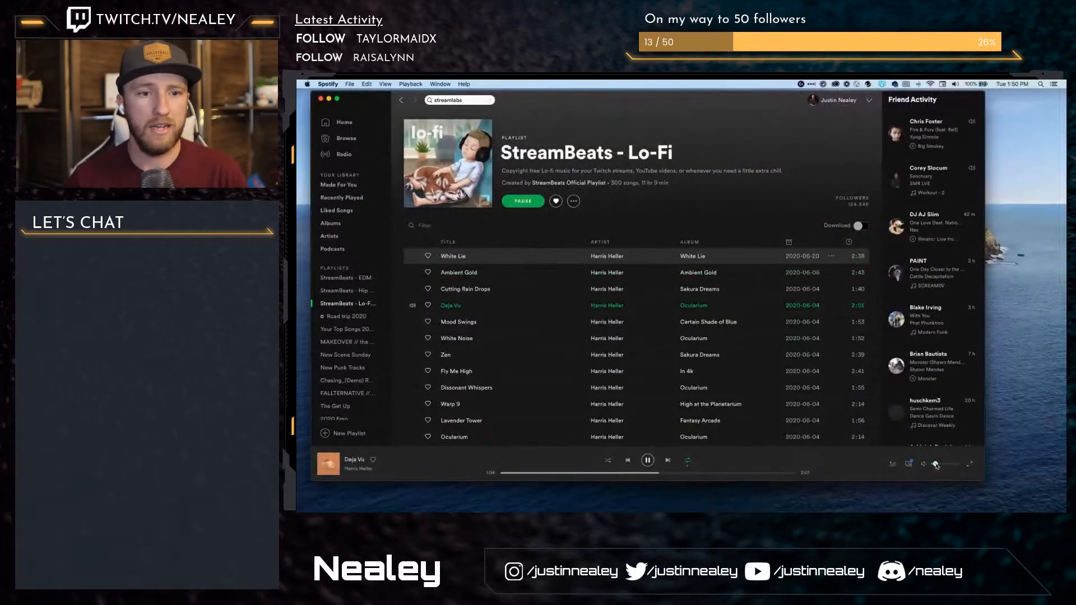
pyautogui.hotkey('ctrl', 'Right')
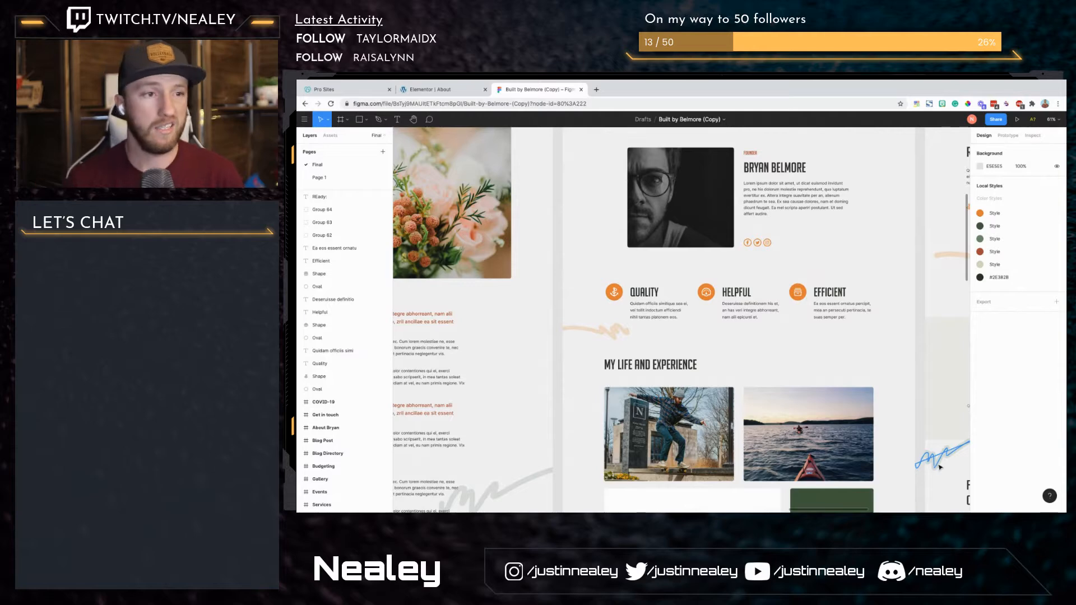
pyautogui.scroll(5, 941, 467)
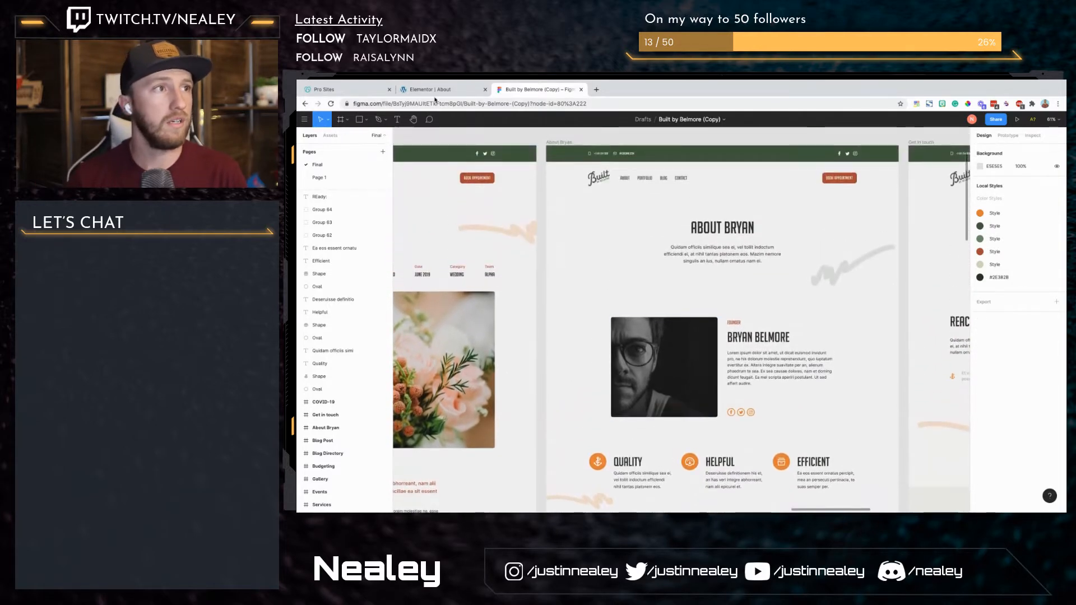
# Step: Return to the About page in Elementor and use the Finder to open the Events page for editing
pyautogui.click(435, 90)
pyautogui.hotkey('ctrl', 'e')
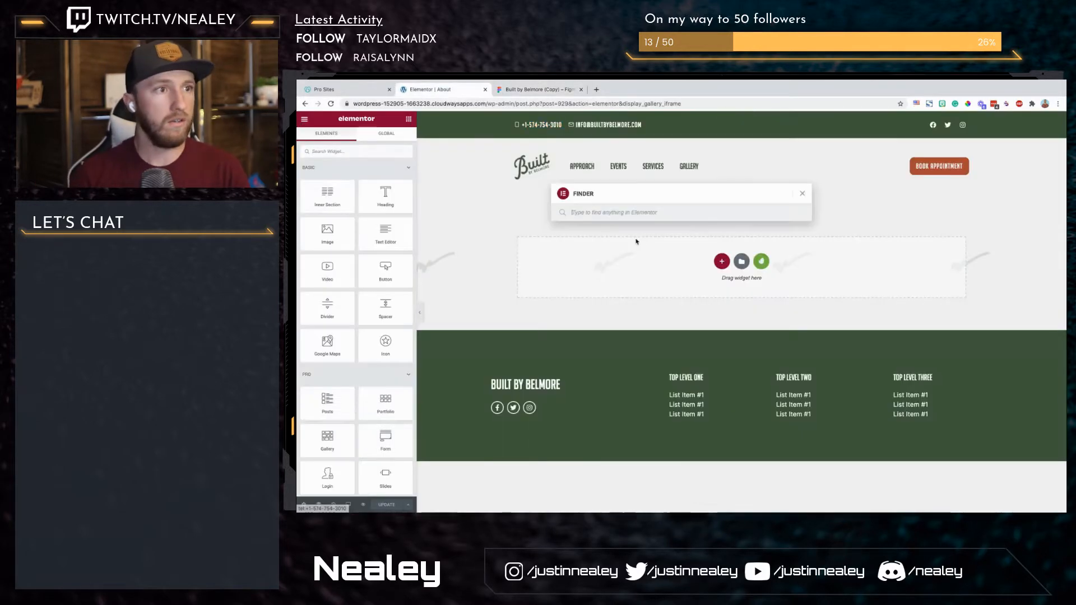
pyautogui.write('events')
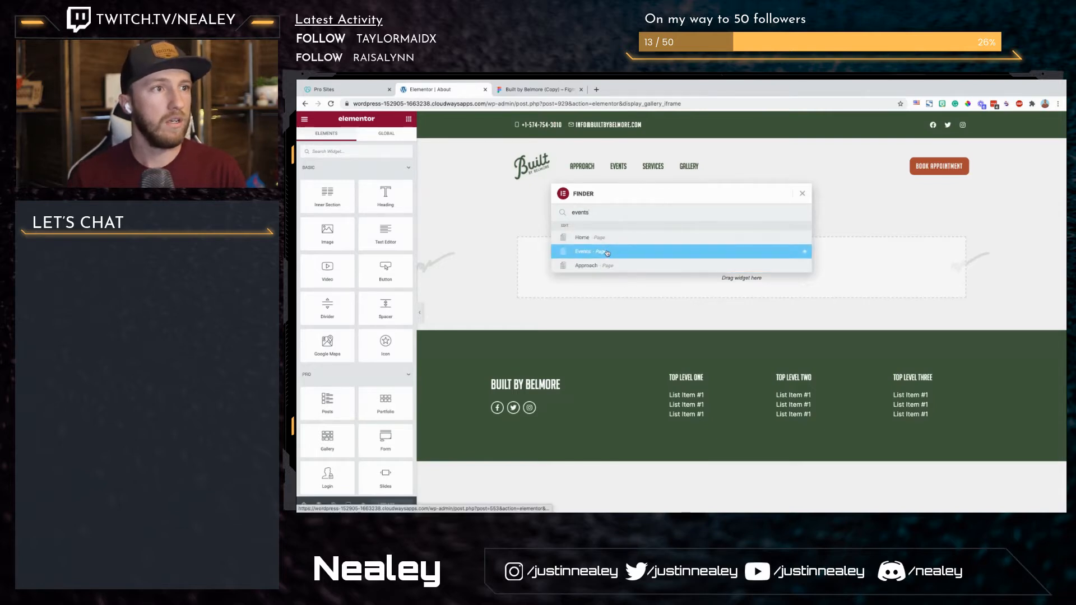
pyautogui.keyDown('super'); pyautogui.click(607, 252); pyautogui.keyUp('super')
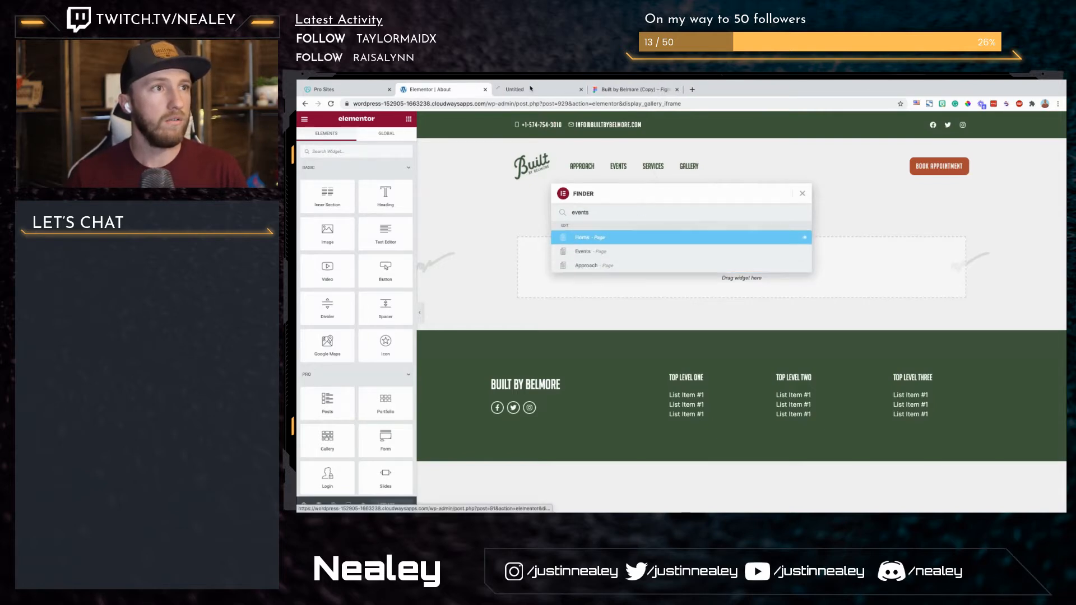
pyautogui.click(802, 194)
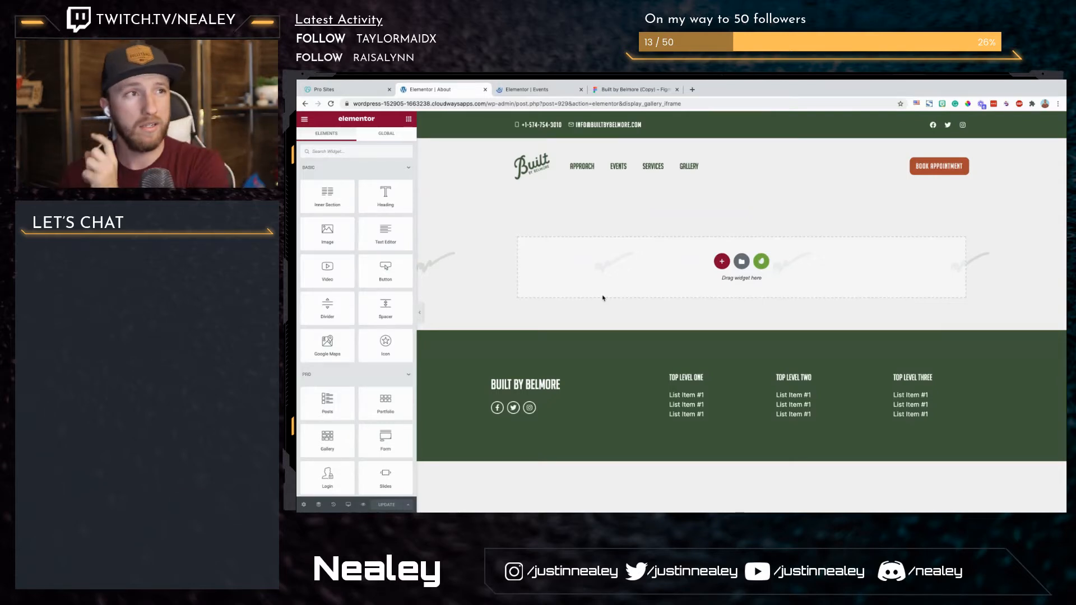
# Step: Copy the Events page's title section with its intro text and paste it into the empty About page
pyautogui.click(542, 93)
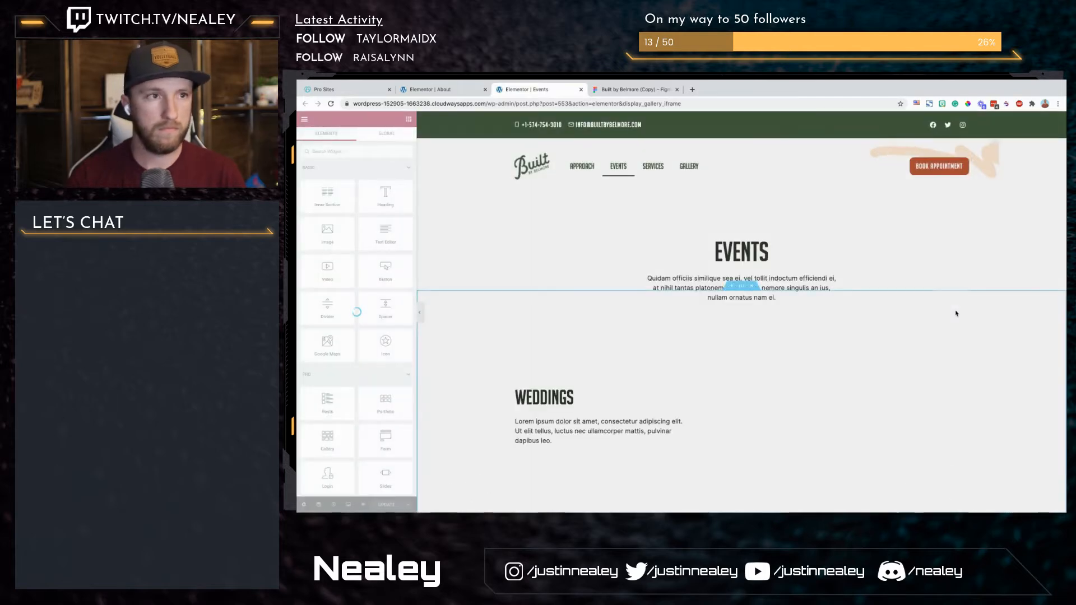
pyautogui.rightClick(743, 234)
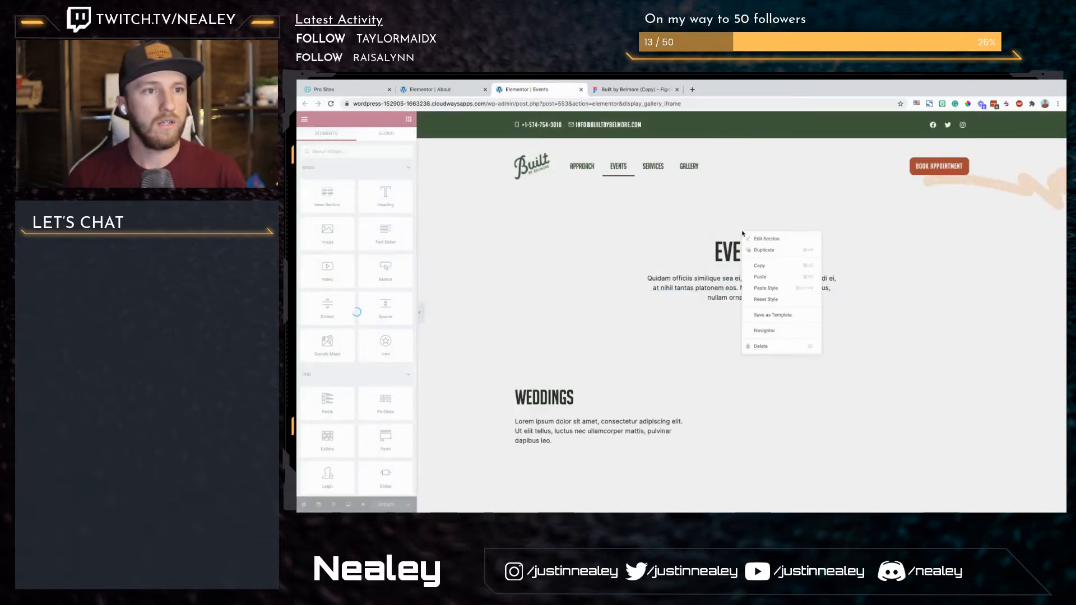
pyautogui.click(761, 264)
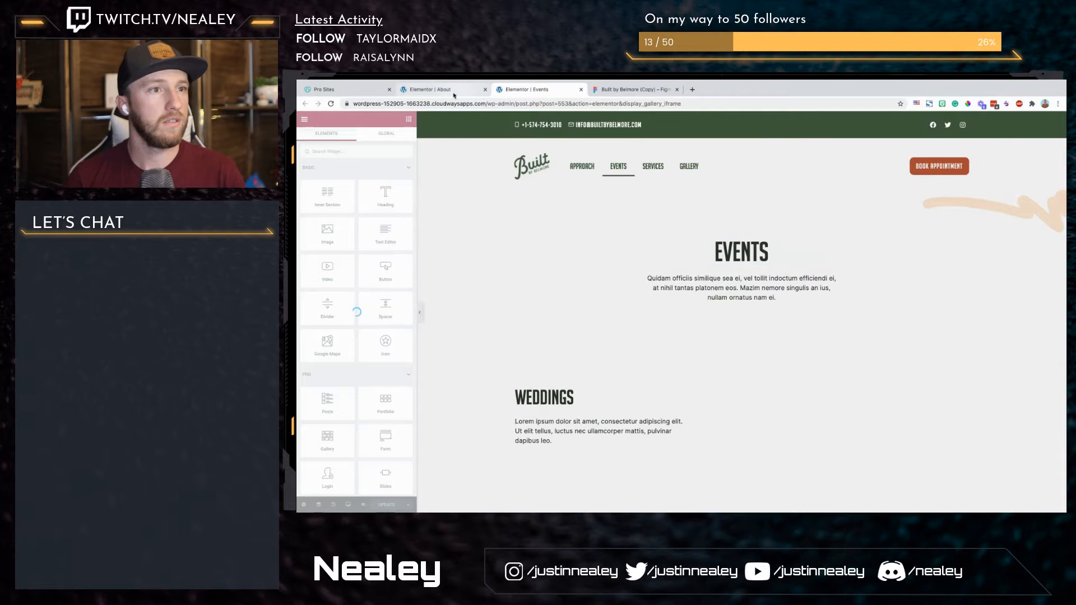
pyautogui.hotkey('ctrl', 'shift', 'Tab')
pyautogui.rightClick(639, 262)
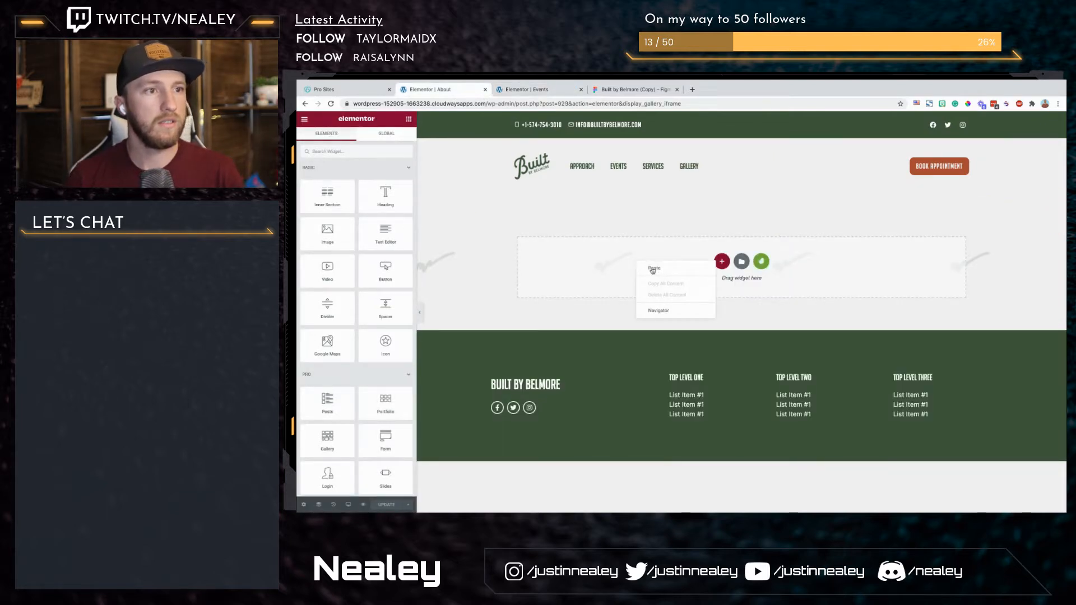
pyautogui.click(653, 268)
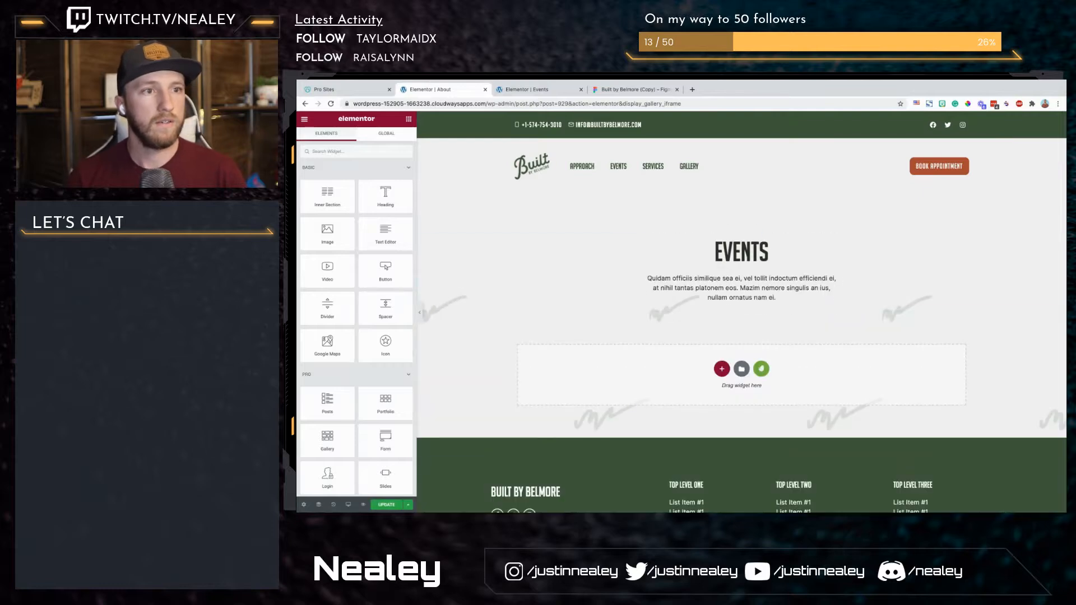
# Step: Replace the pasted heading with "About" plus the founder's first name, and detach the Figma design from the browser window
pyautogui.doubleClick(774, 256)
pyautogui.click(775, 255)
pyautogui.press('super+a')
pyautogui.write('A')
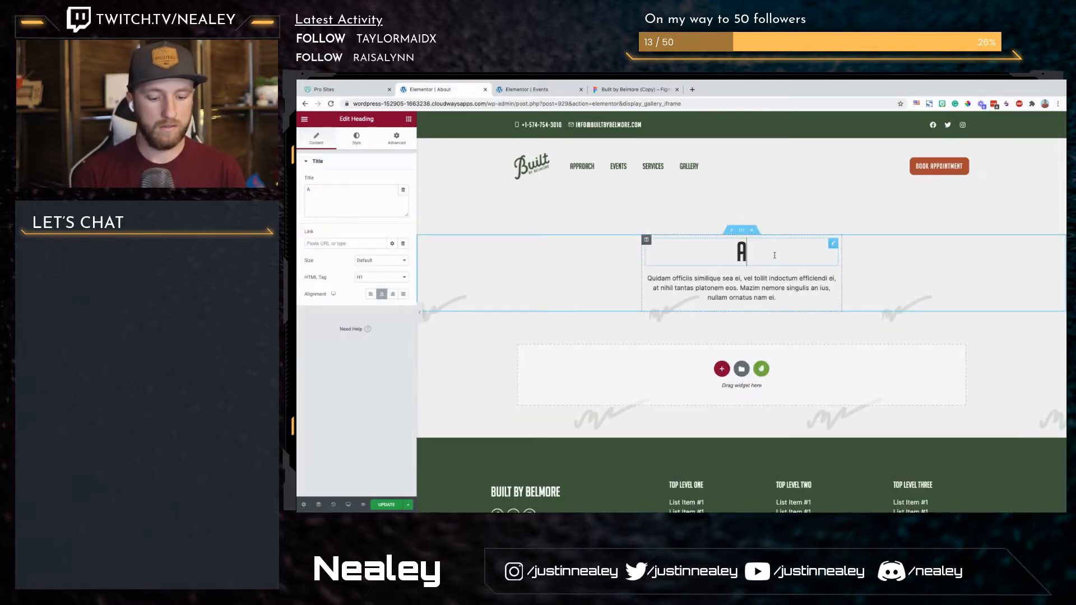
pyautogui.write('bout')
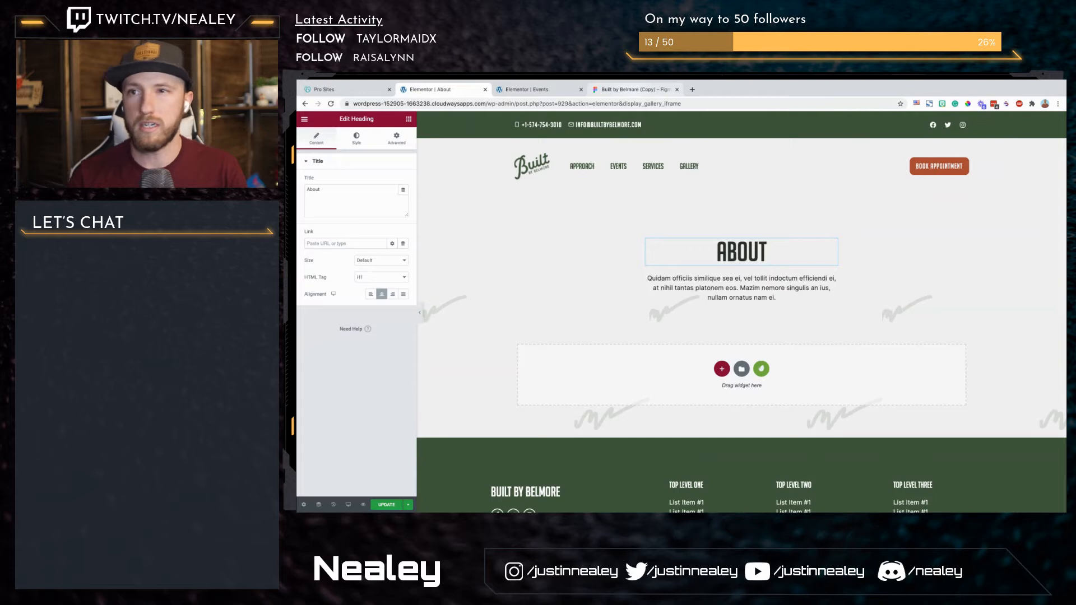
pyautogui.moveTo(635, 89); pyautogui.dragTo(636, 168)
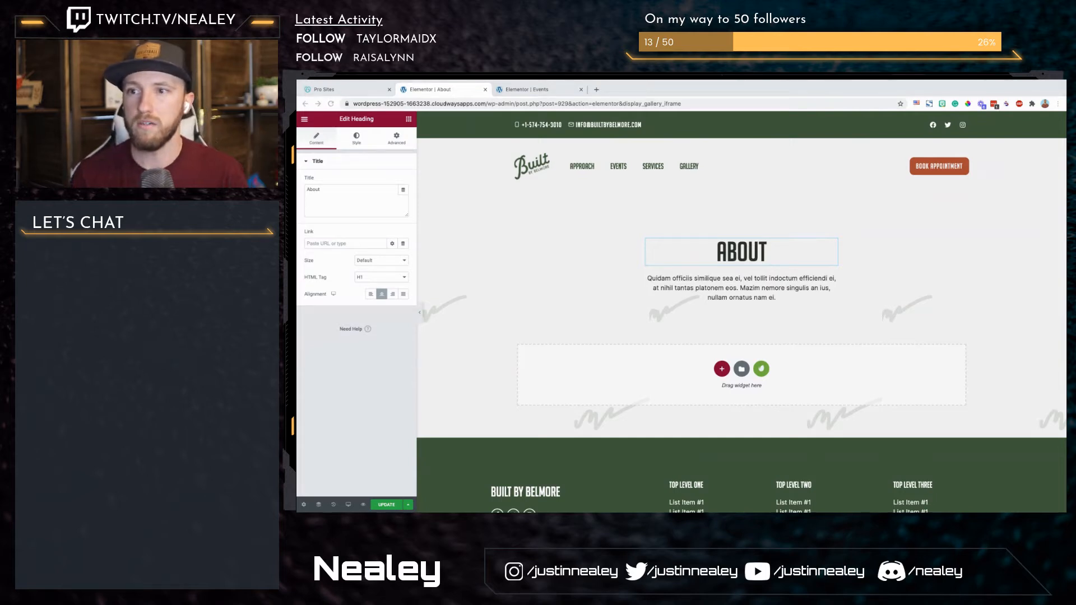
pyautogui.click(765, 253)
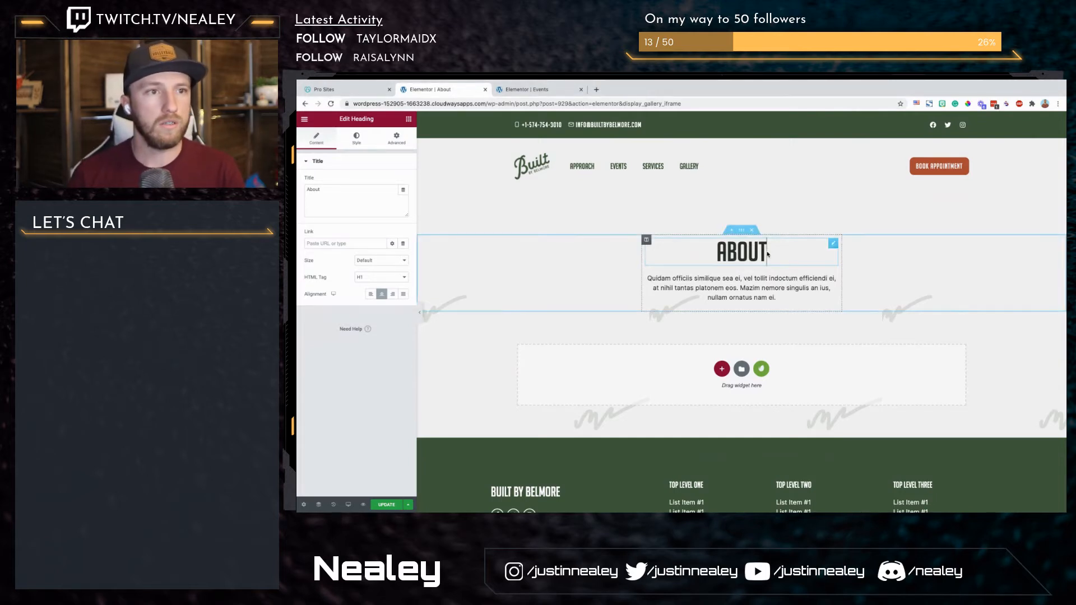
pyautogui.write('Bryan')
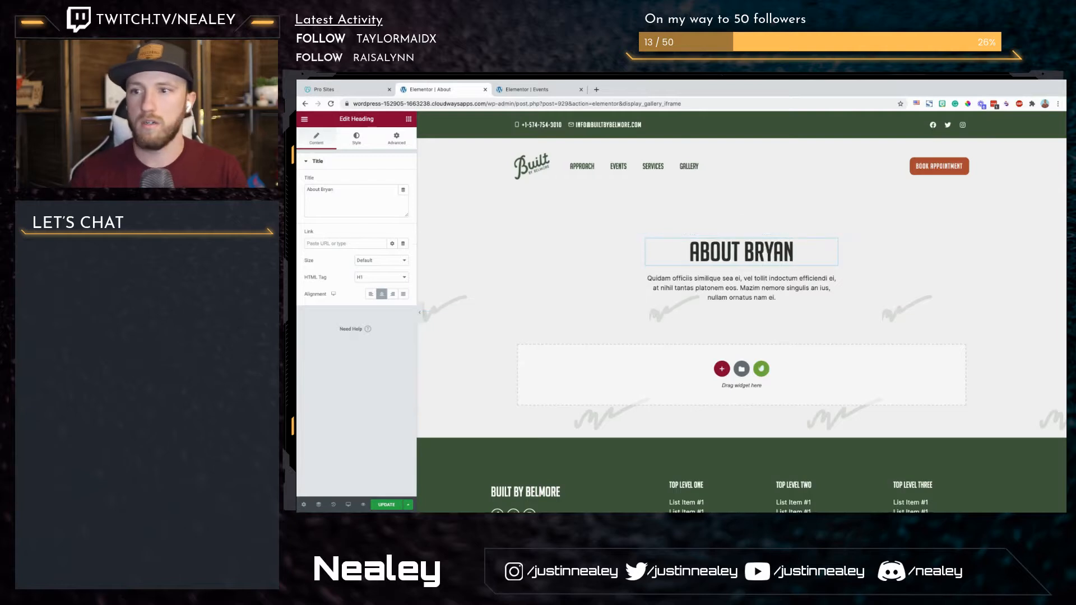
pyautogui.click(722, 369)
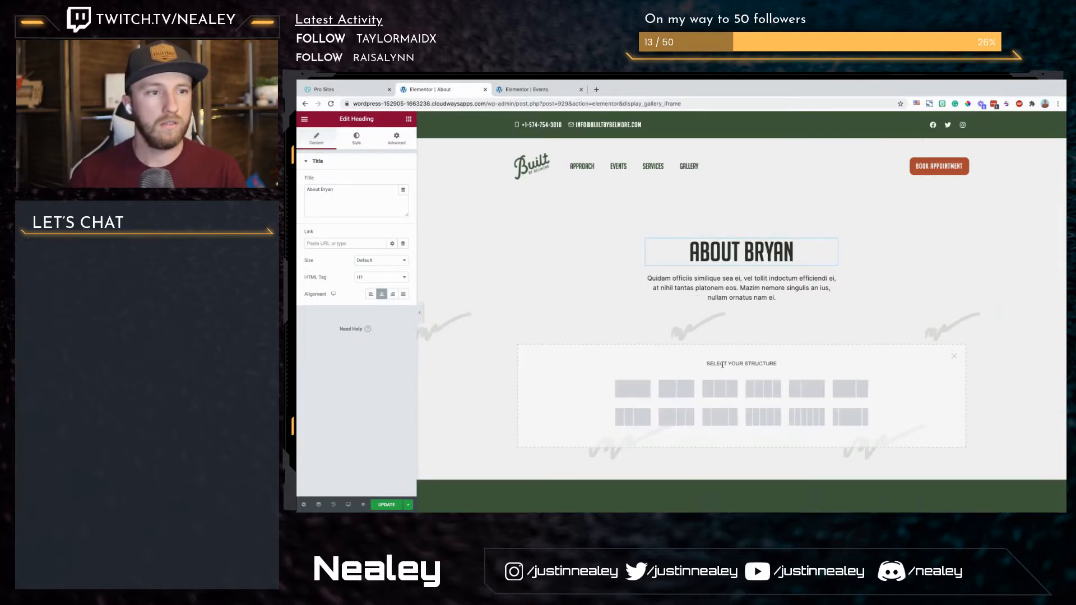
pyautogui.scroll(-3, 470, 356)
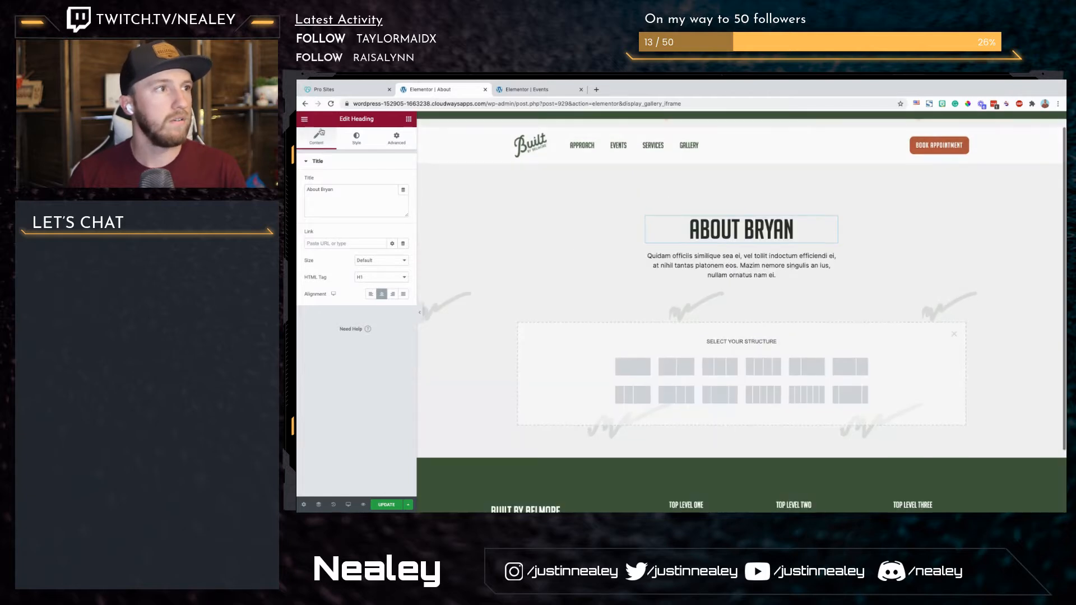
pyautogui.click(304, 119)
pyautogui.click(357, 162)
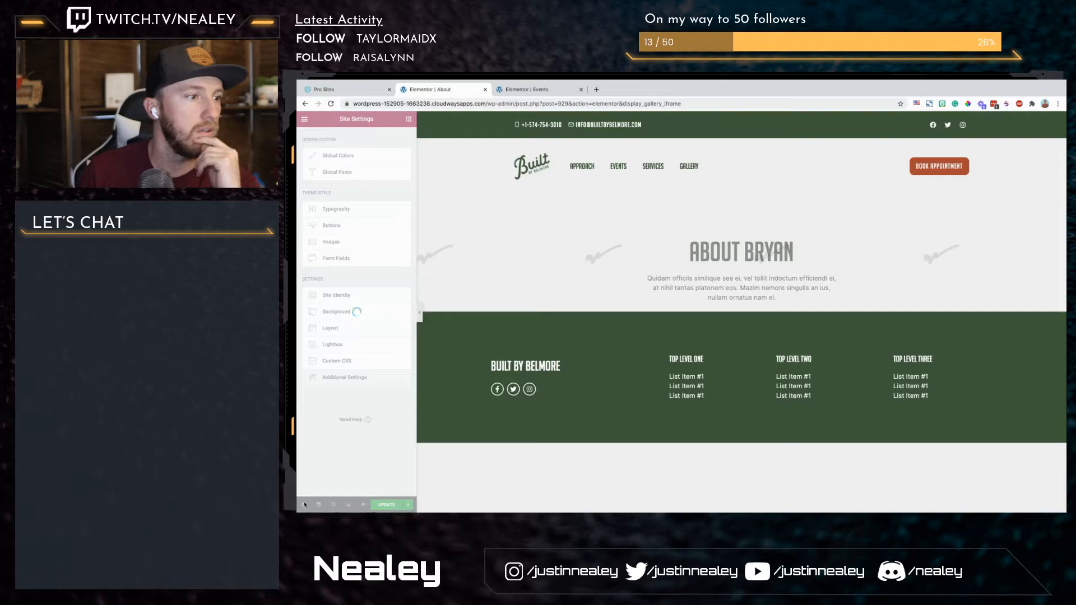
# Step: Set the About page's body background to the classic type with the global BG color in the page settings
pyautogui.click(303, 505)
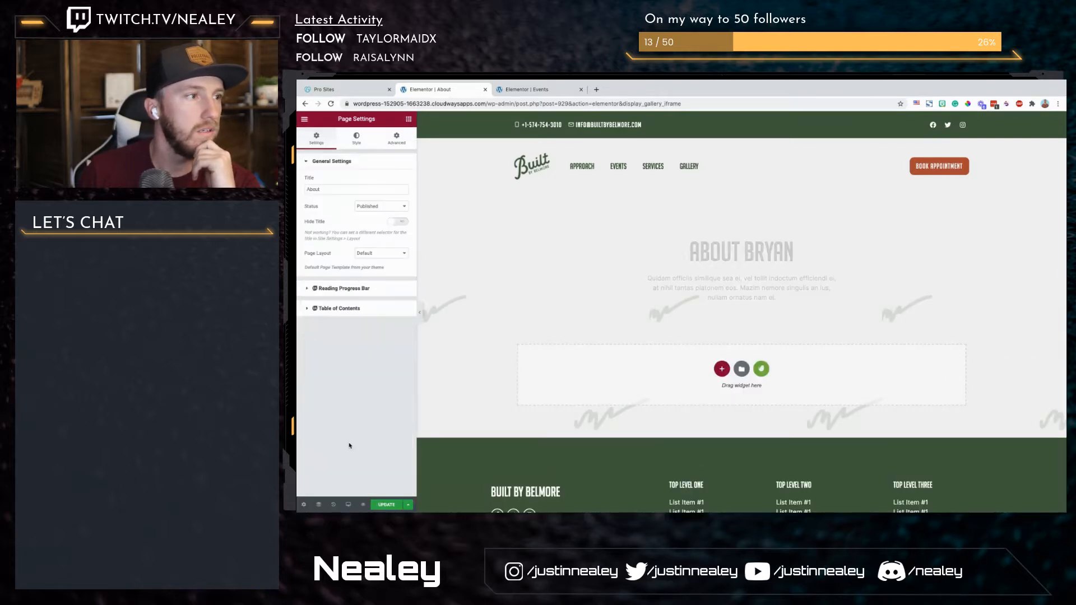
pyautogui.click(357, 137)
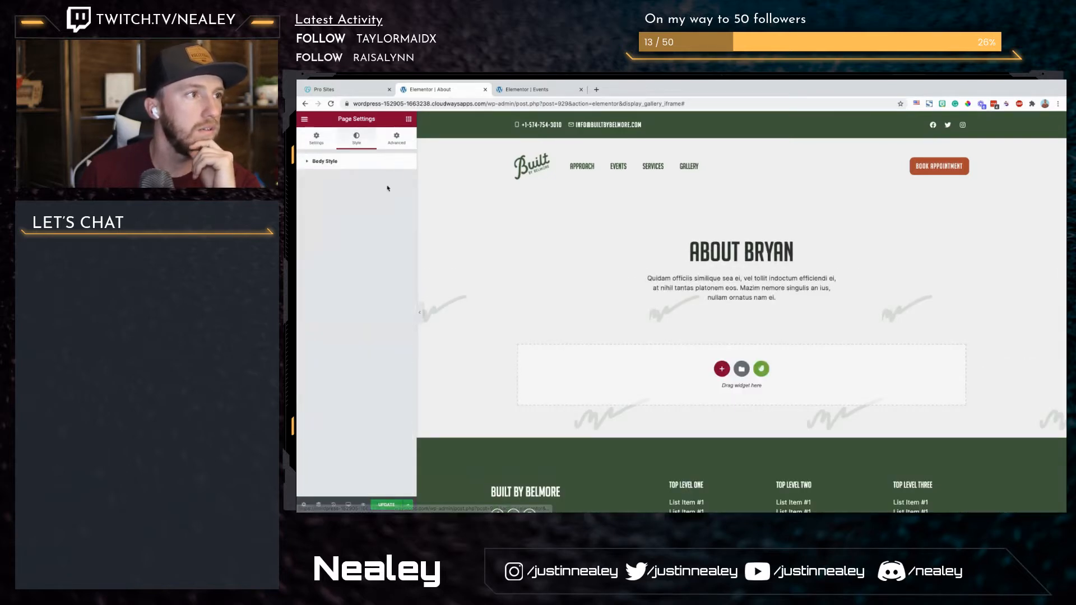
pyautogui.click(336, 162)
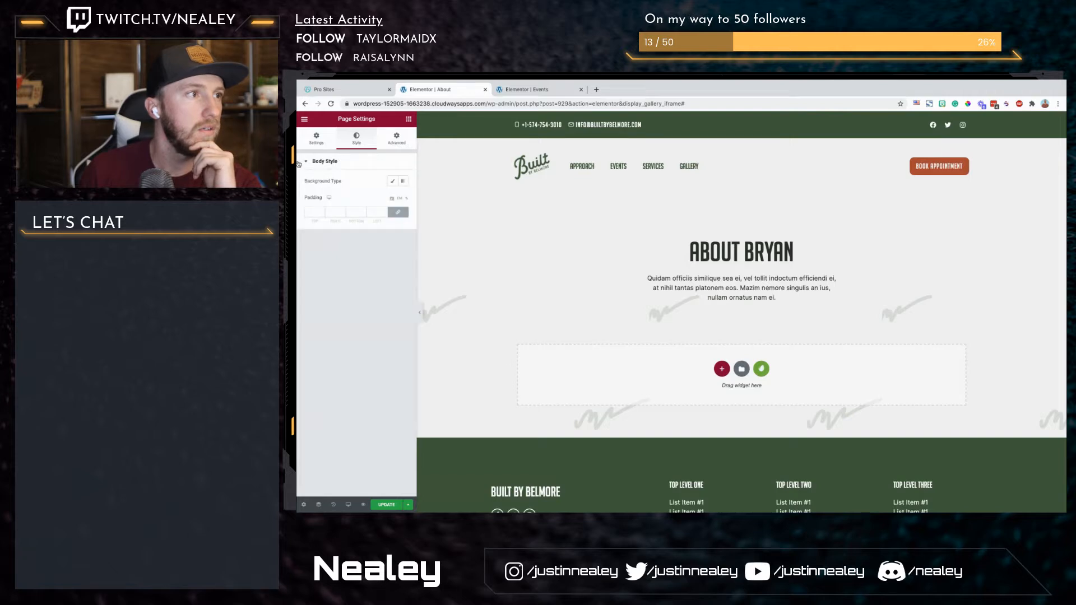
pyautogui.click(394, 187)
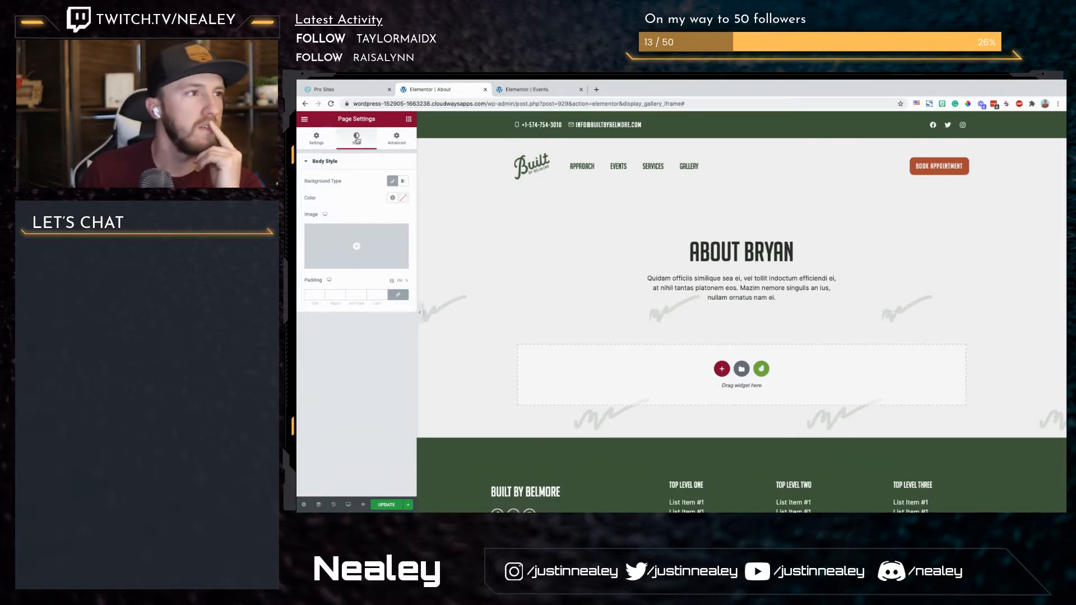
pyautogui.click(403, 198)
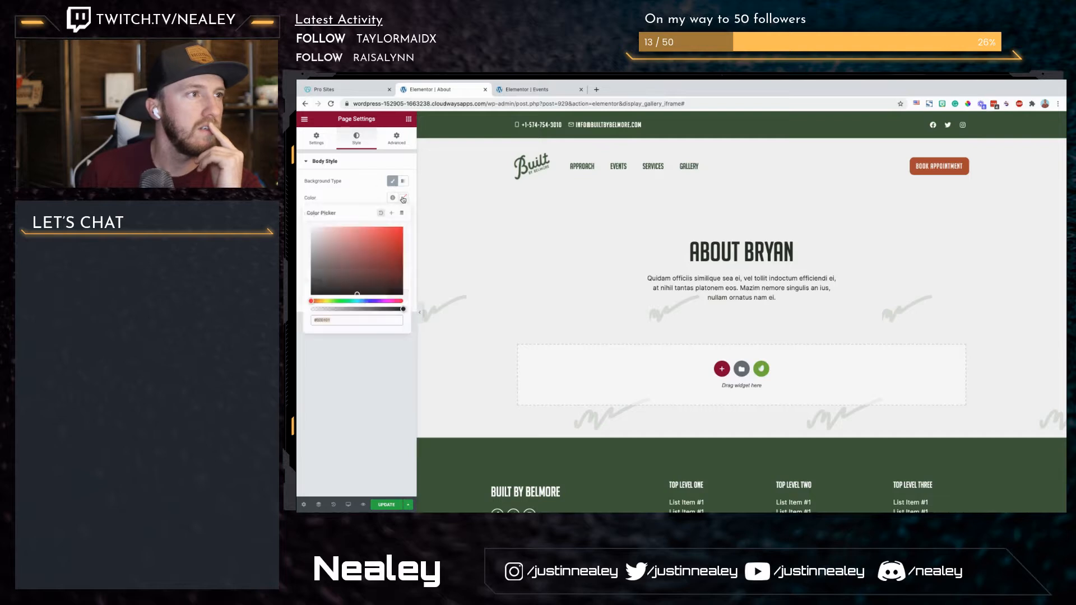
pyautogui.click(392, 197)
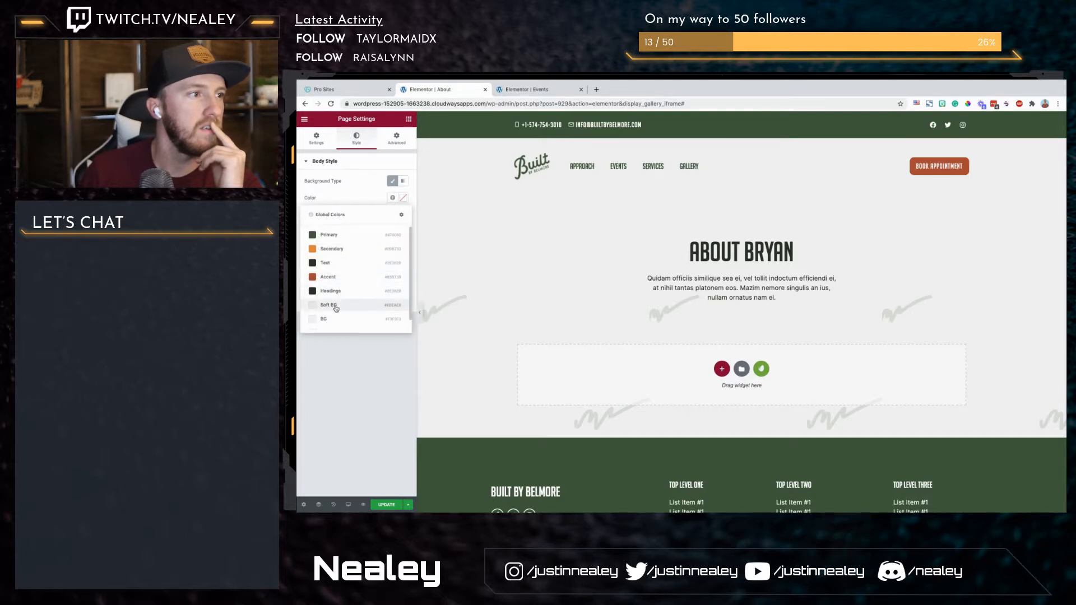
pyautogui.click(336, 319)
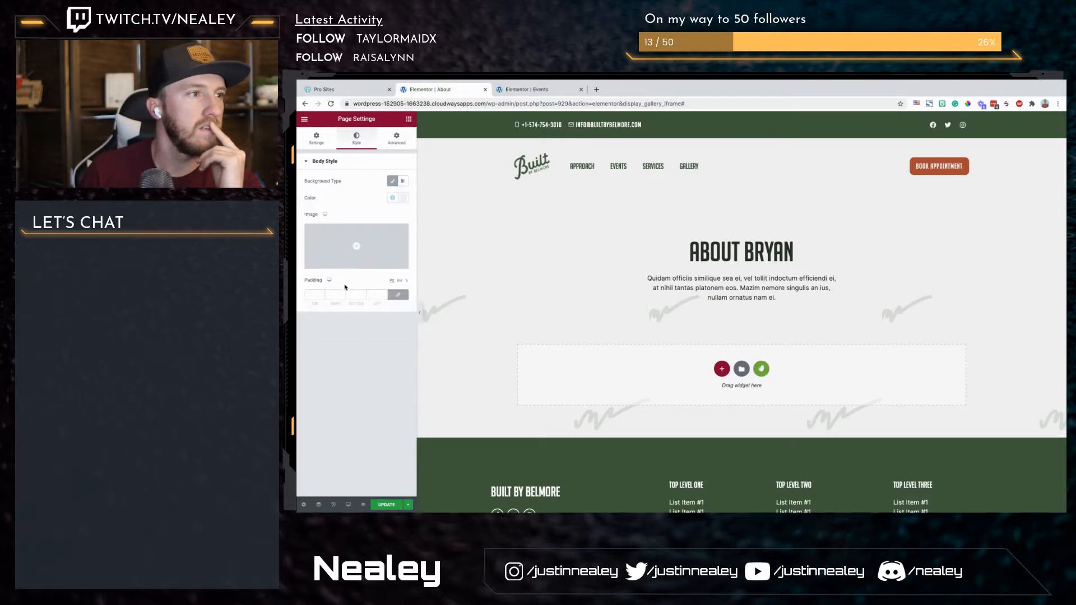
# Step: Try the honey jar photo as the page's body background image, and remove it again
pyautogui.click(389, 239)
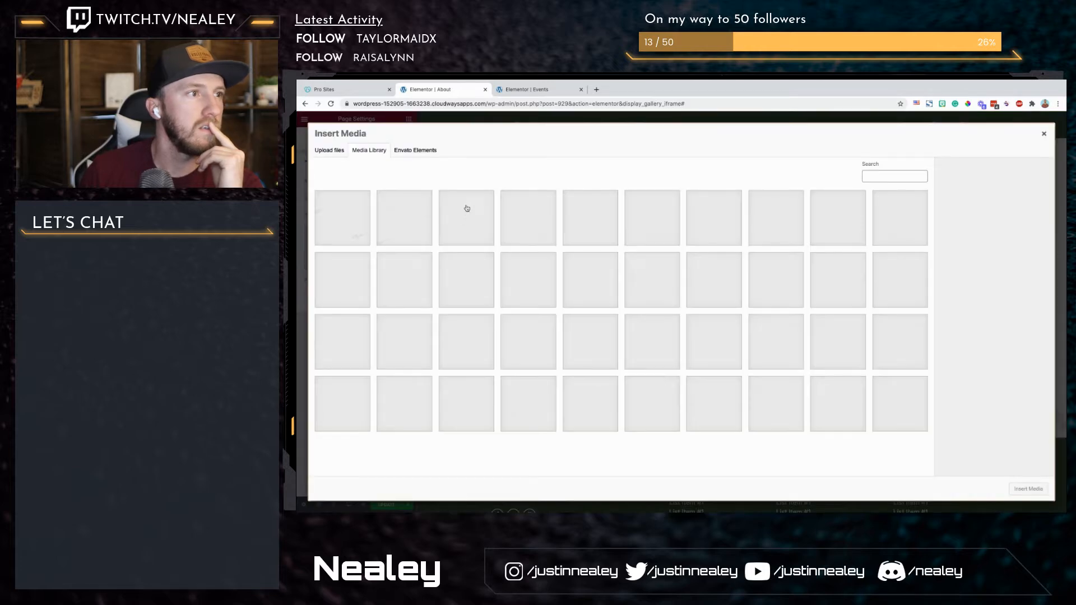
pyautogui.click(466, 210)
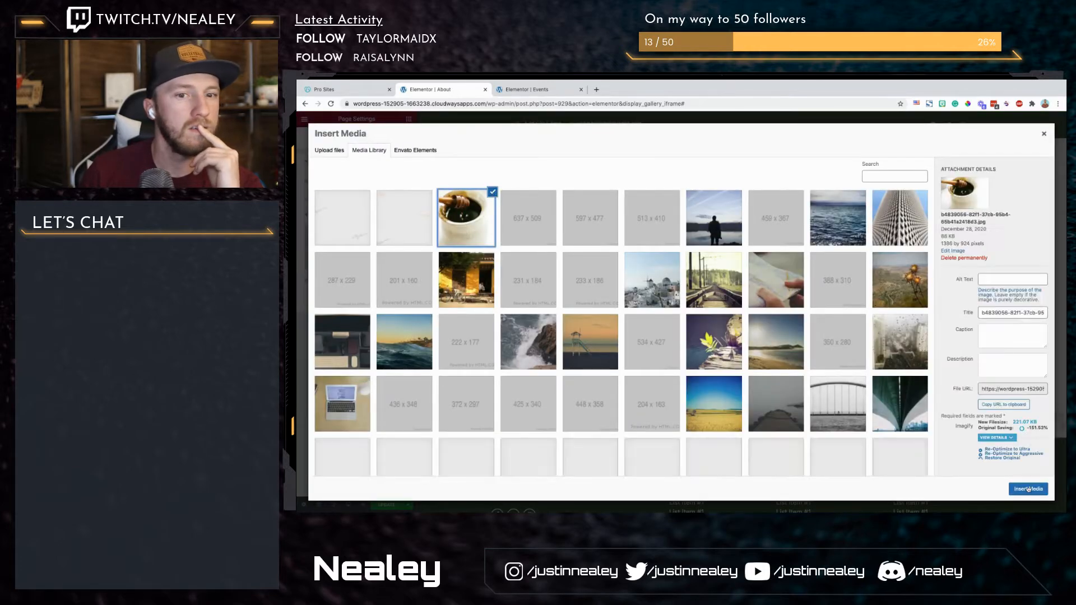
pyautogui.click(1028, 489)
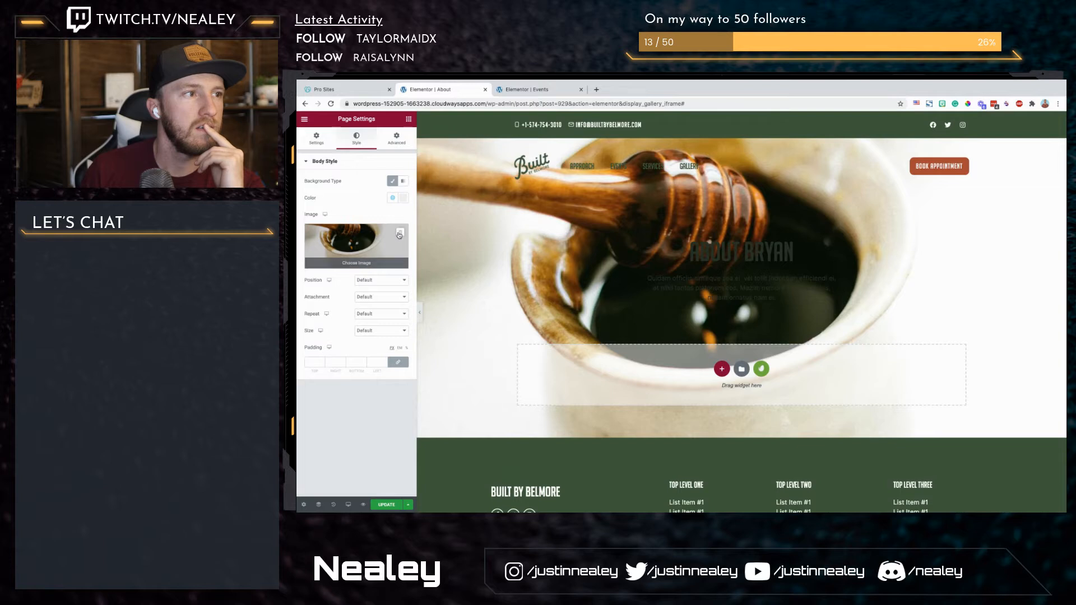
pyautogui.click(400, 233)
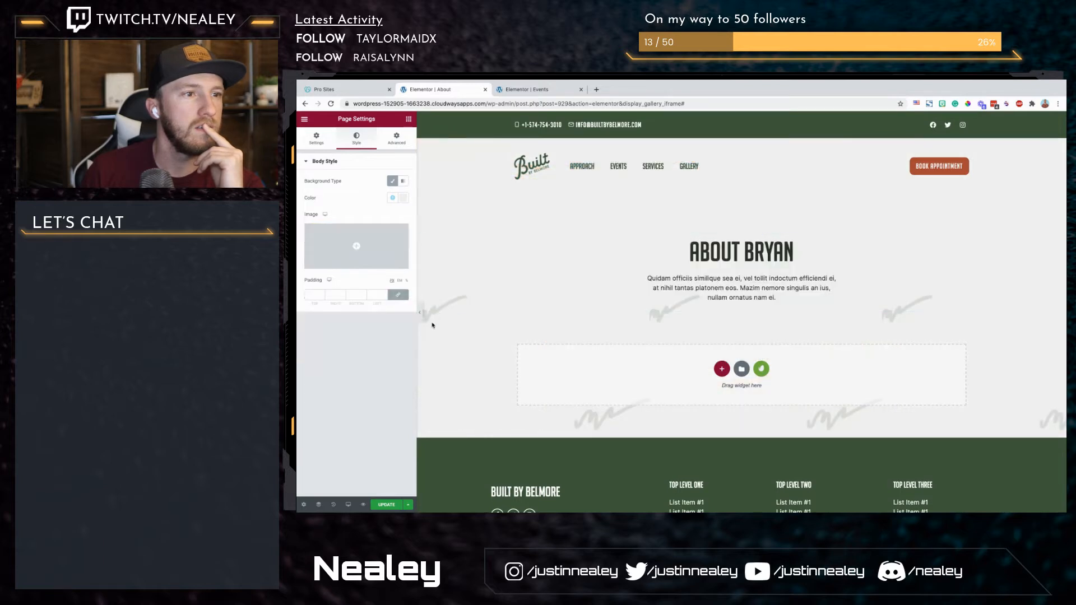
pyautogui.click(314, 141)
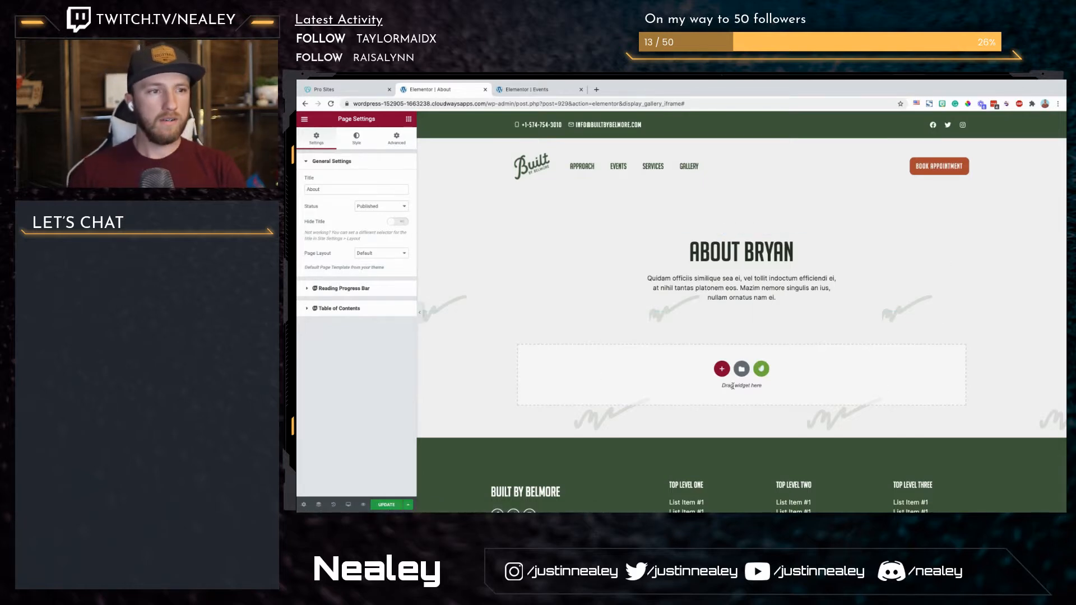
# Step: Add a two-column section with equal columns below the About page's title section
pyautogui.click(721, 368)
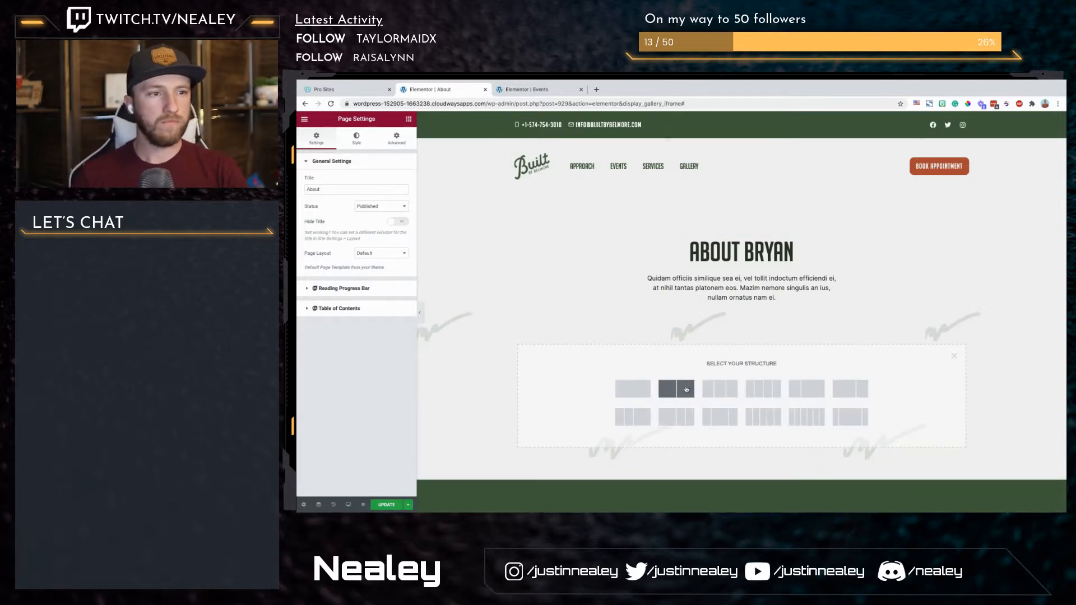
pyautogui.click(687, 389)
# Step: Switch to the Events page and examine its sections for layouts that could be reused on the About page
pyautogui.hotkey('ctrl', 'Tab')
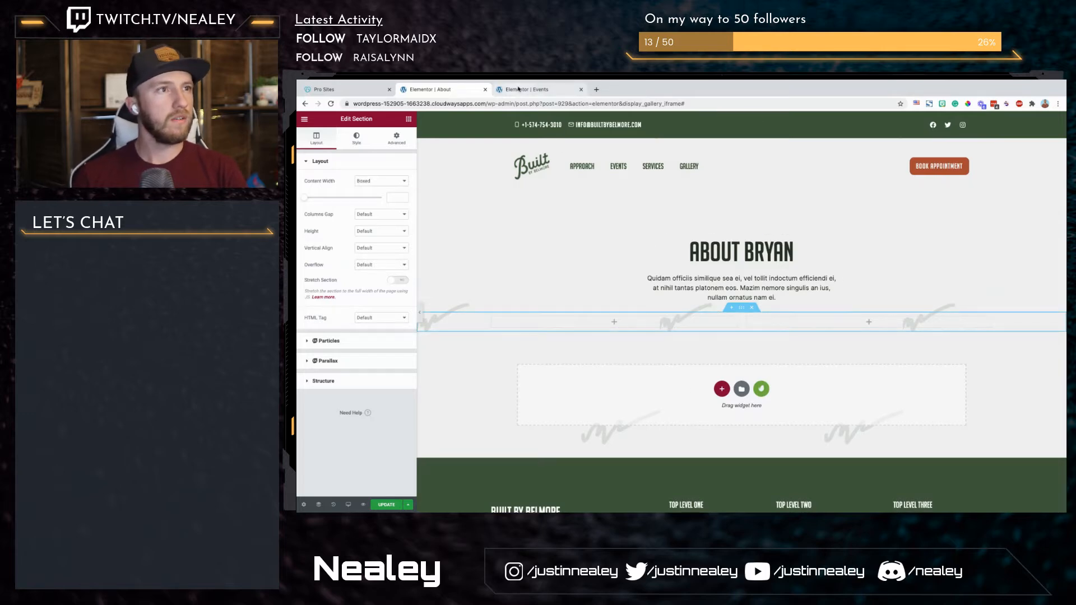
pyautogui.scroll(-15, 647, 371)
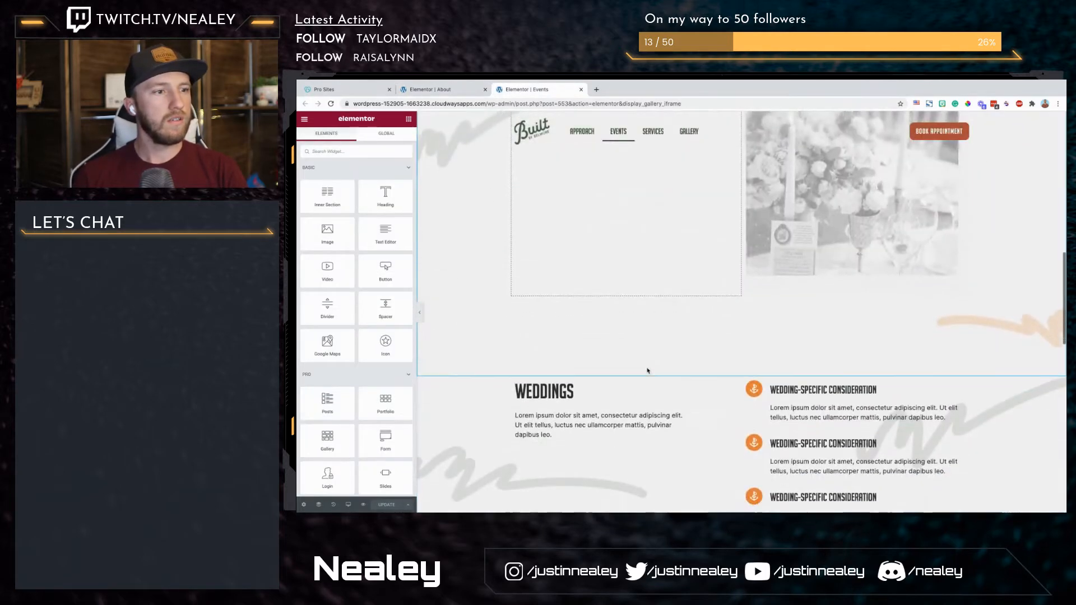
pyautogui.scroll(5, 647, 371)
pyautogui.scroll(-3, 531, 355)
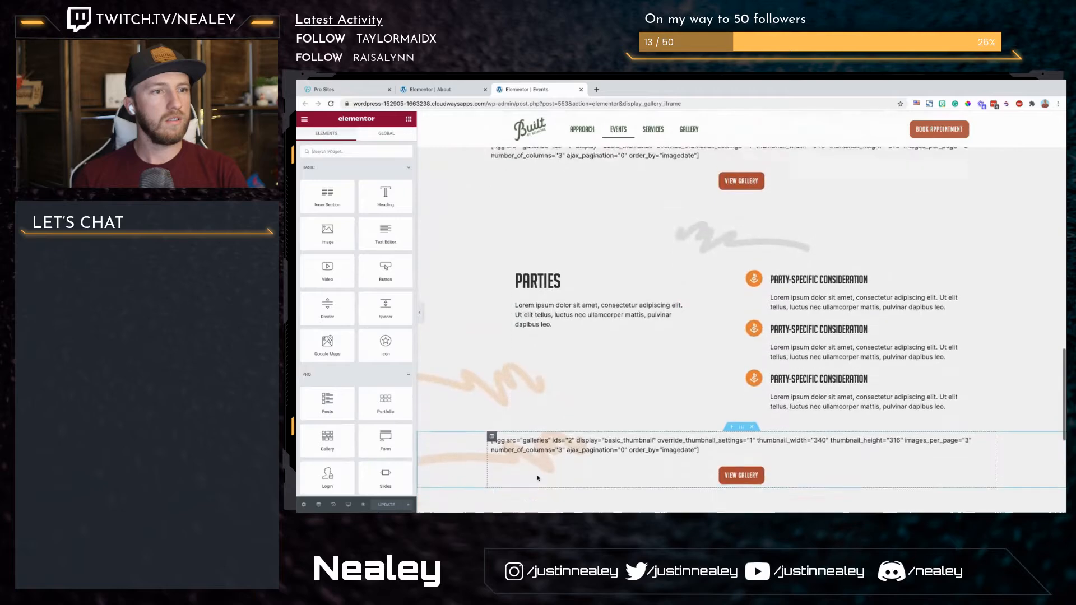
pyautogui.scroll(13, 531, 355)
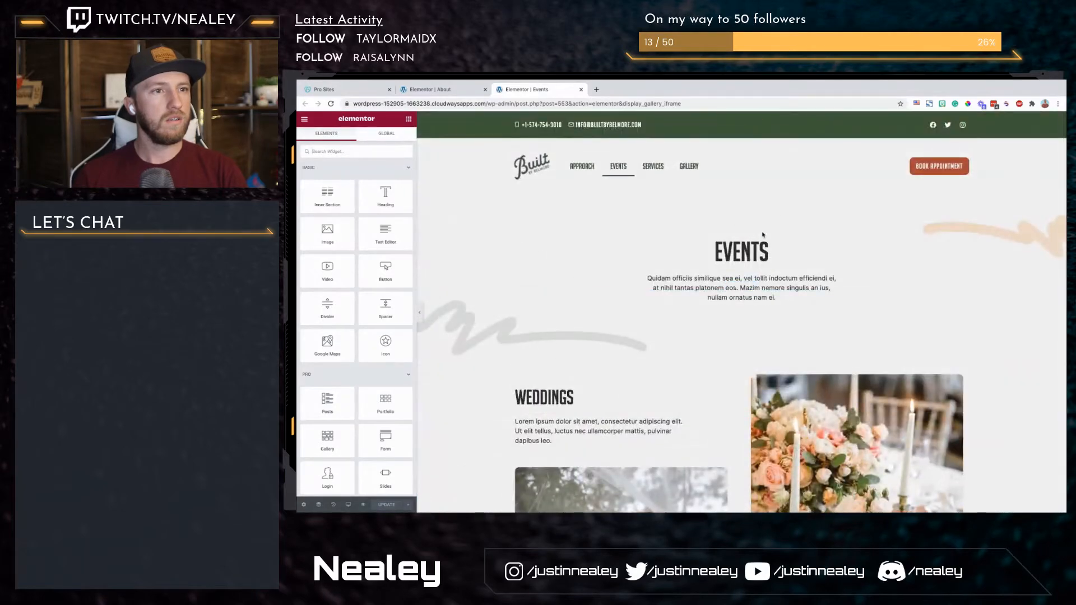
pyautogui.click(597, 89)
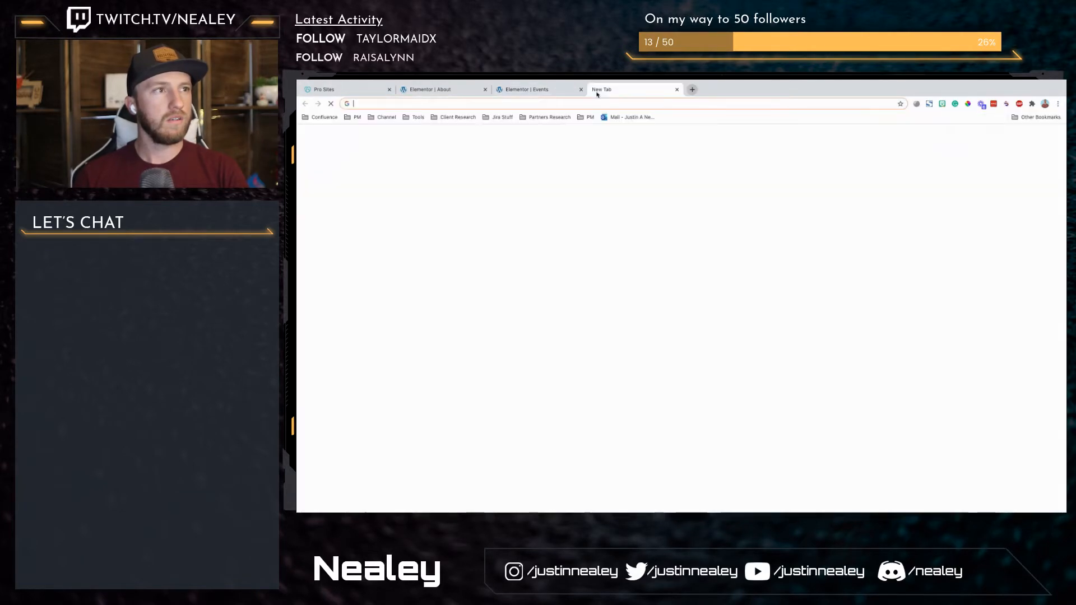
pyautogui.hotkey('ctrl', 'w')
# Step: Search the Finder for "archive", go to the Theme Builder and open the published Blog archive template for editing
pyautogui.hotkey('ctrl', 'e')
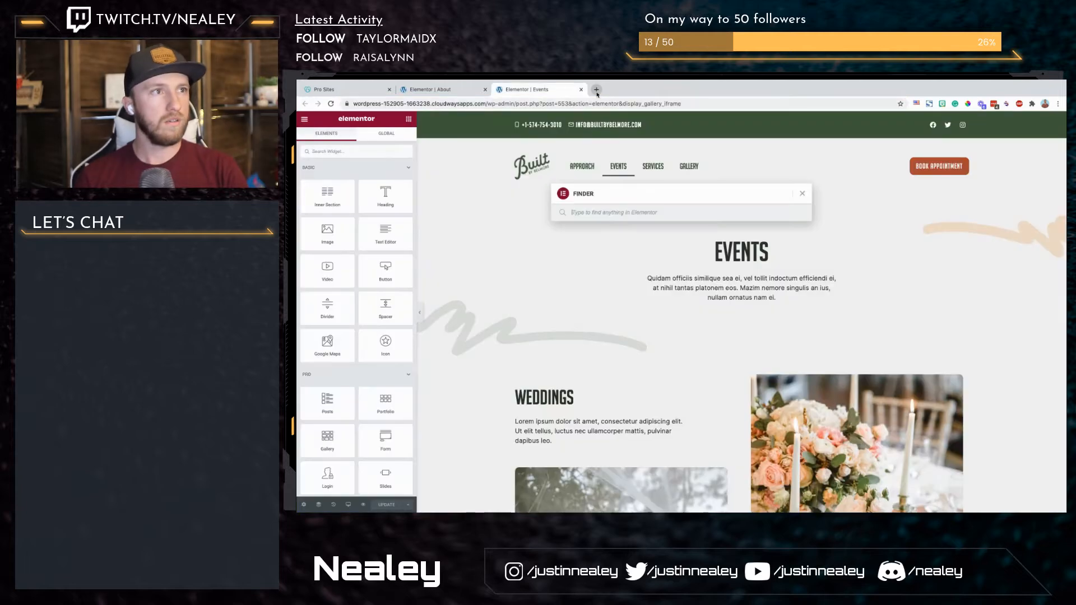
pyautogui.write('archive')
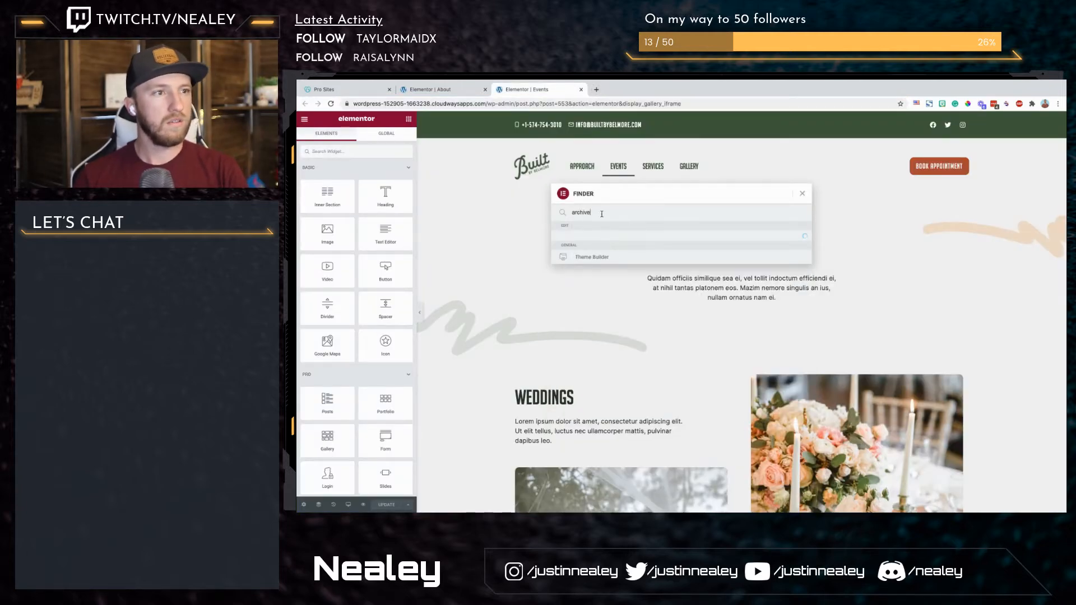
pyautogui.click(592, 238)
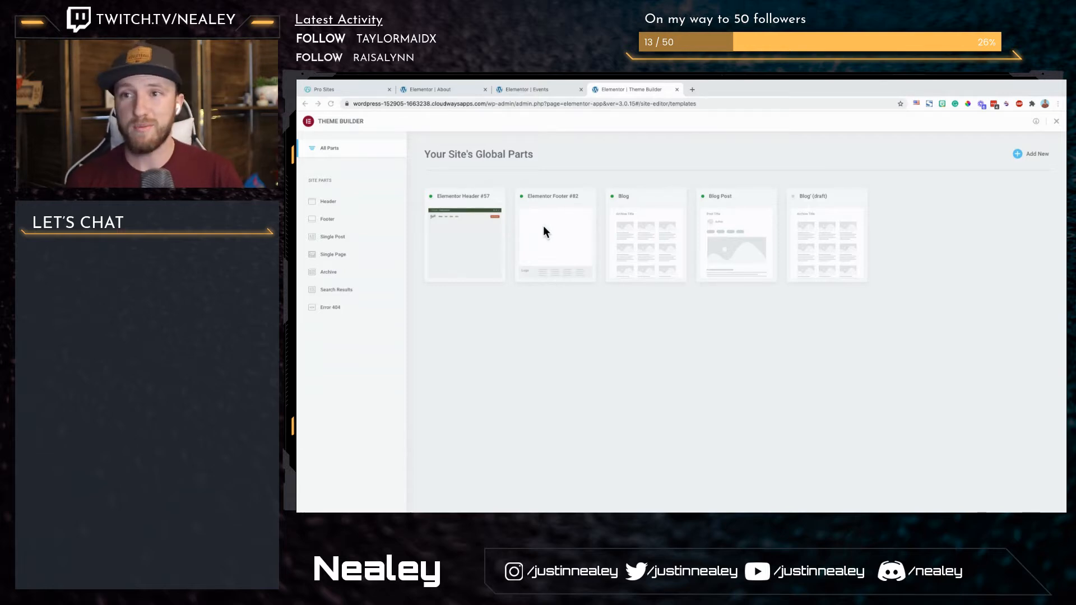
pyautogui.click(650, 241)
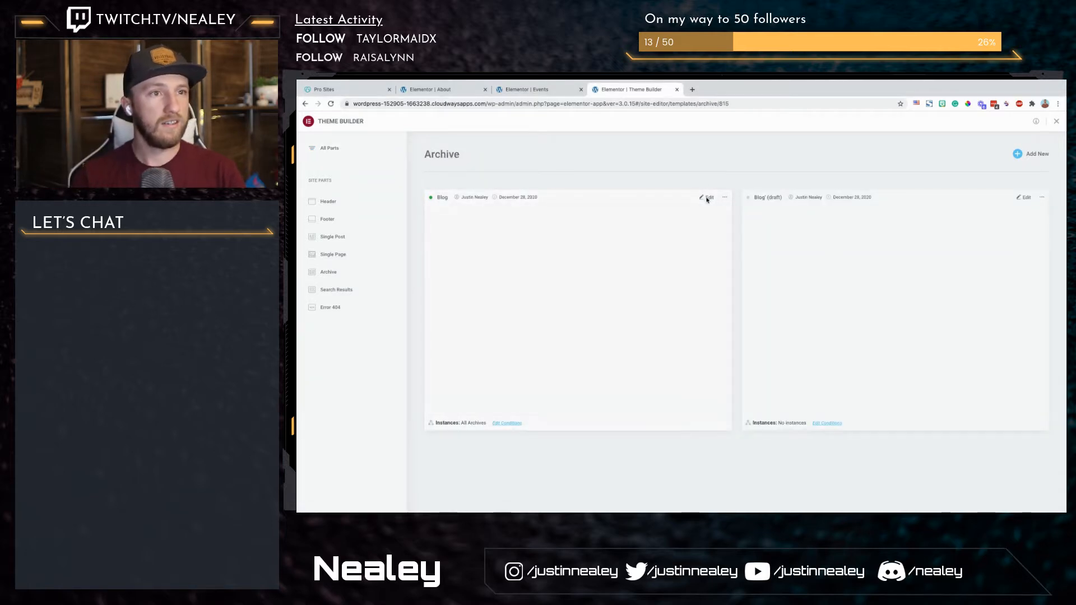
pyautogui.click(704, 198)
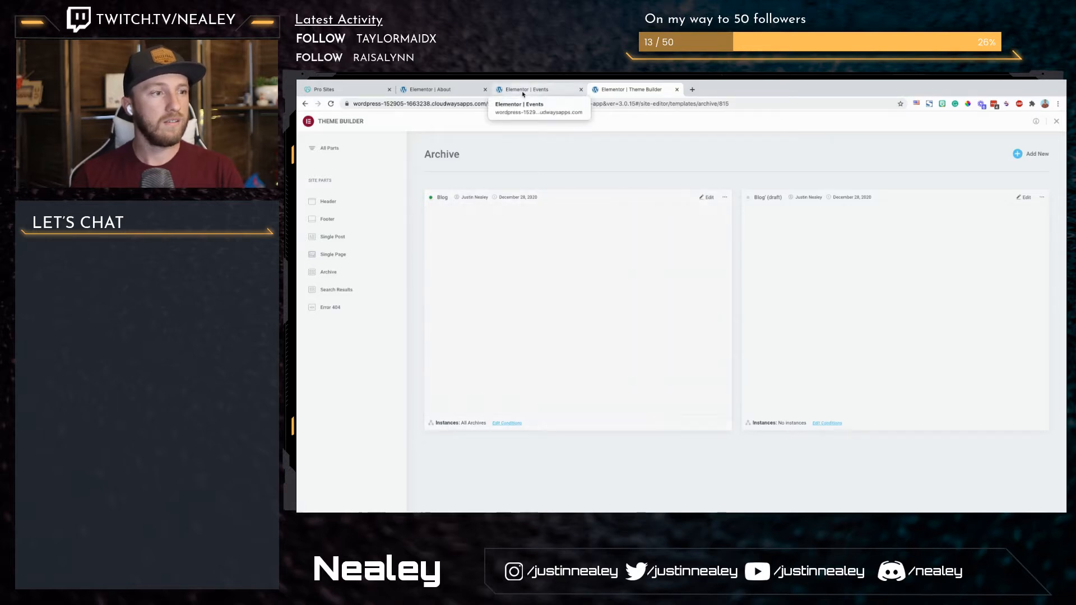
pyautogui.click(708, 198)
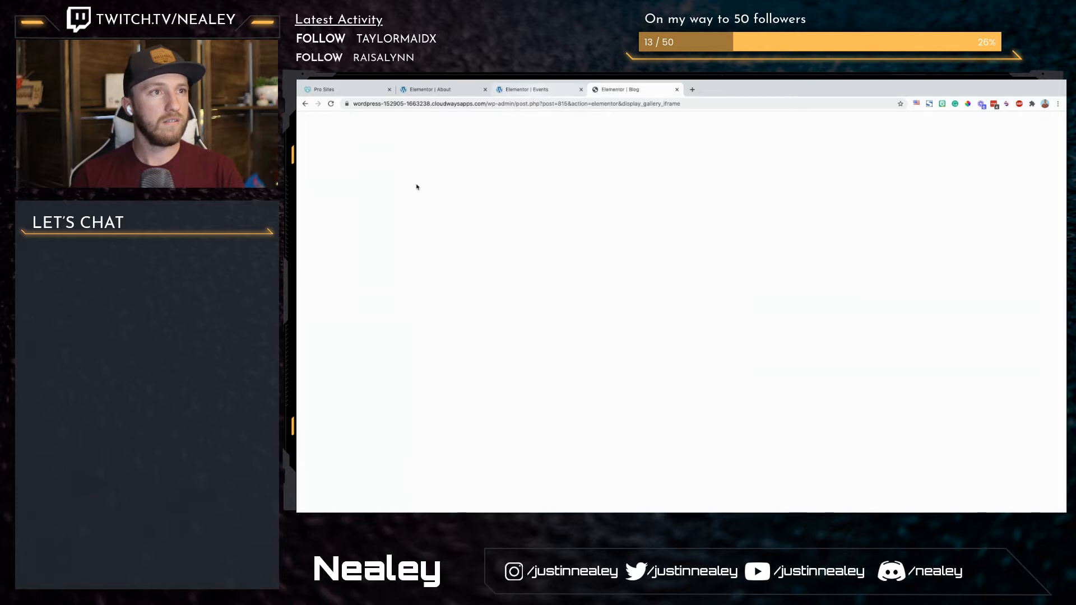
# Step: Return to the About page and set the new two-column section's content width to 1150
pyautogui.click(527, 89)
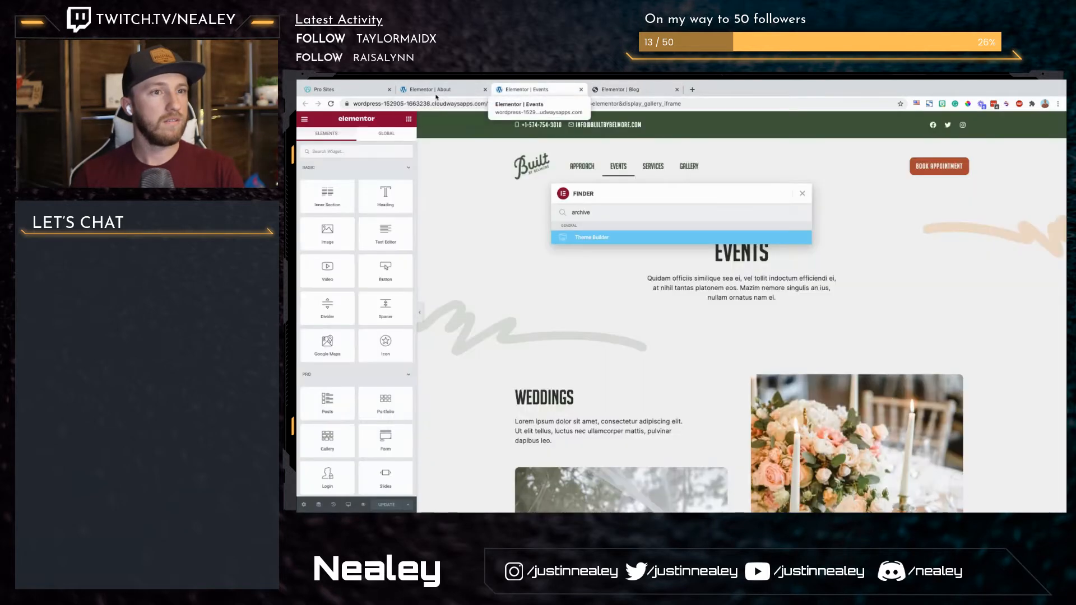
pyautogui.hotkey('ctrl', 'shift', 'Tab')
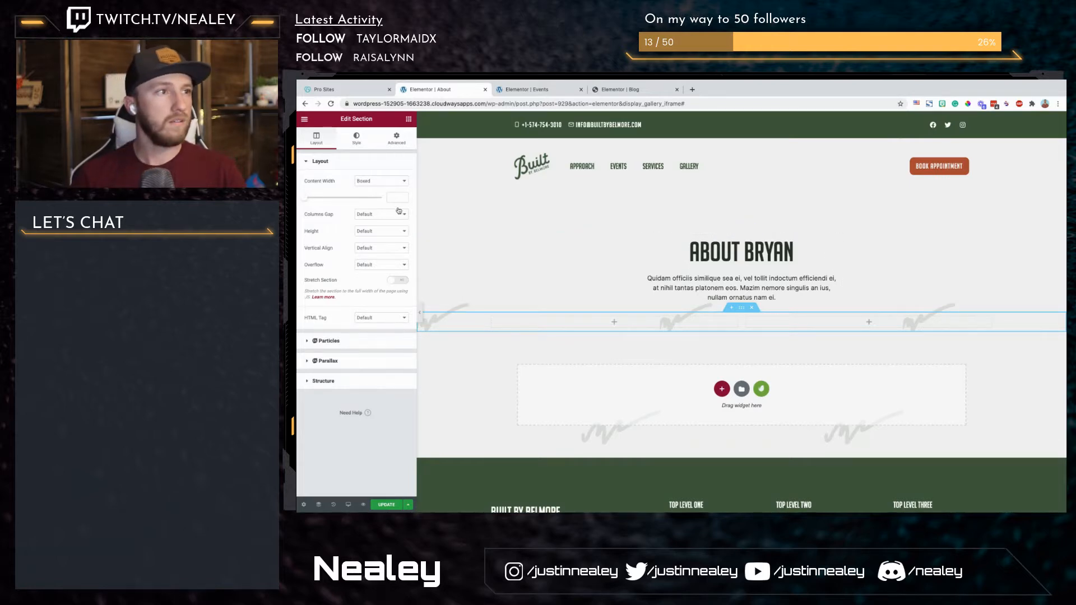
pyautogui.write('1150')
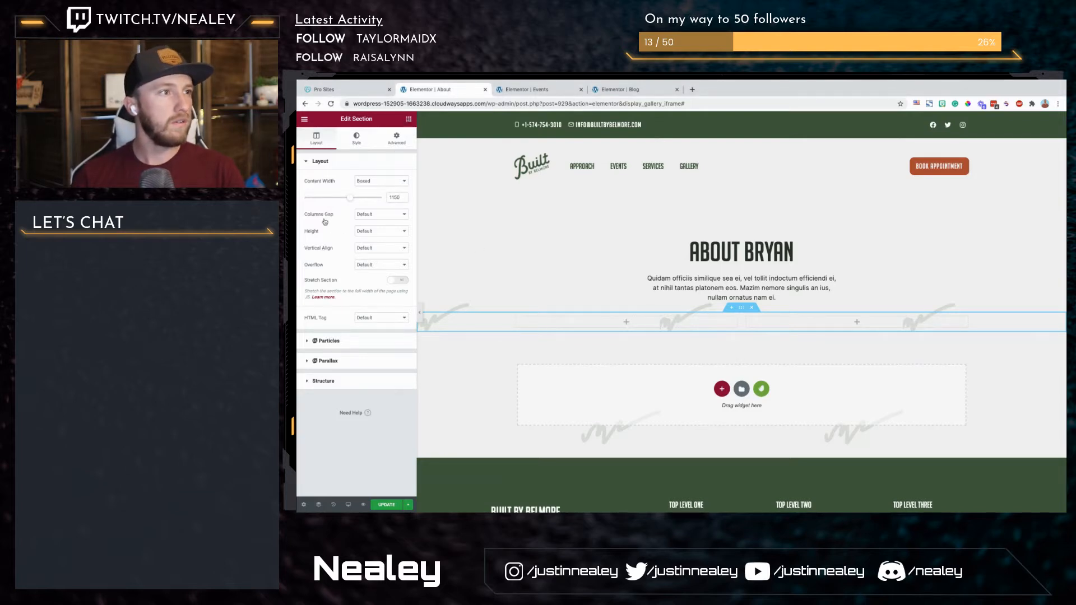
# Step: Add an Image widget to the new section's first column and upload the portrait Rectangle-47.png to the media library for it
pyautogui.moveTo(322, 243); pyautogui.dragTo(614, 324)
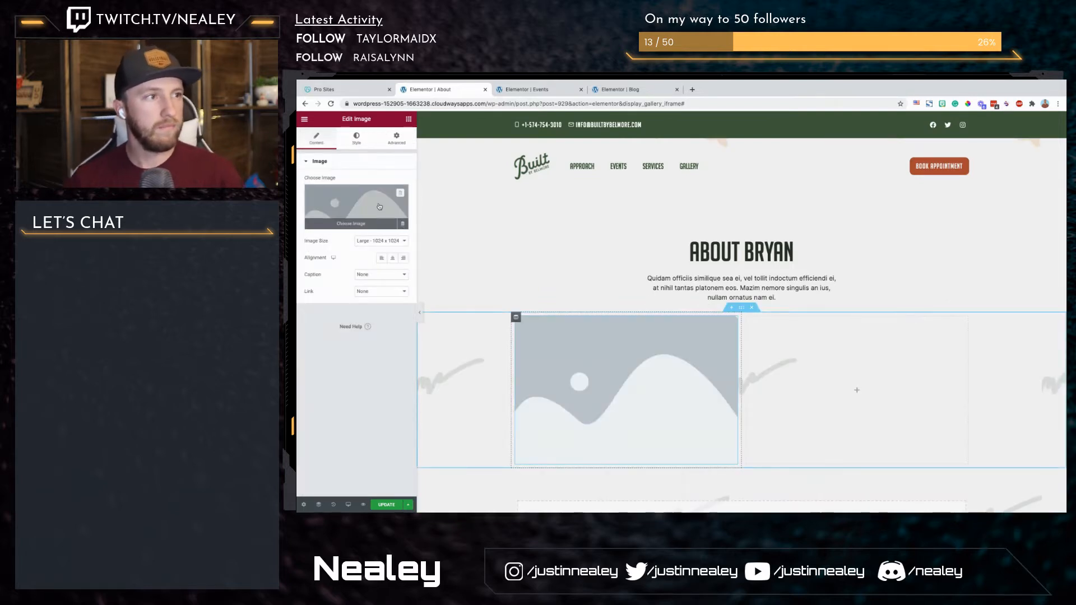
pyautogui.click(380, 207)
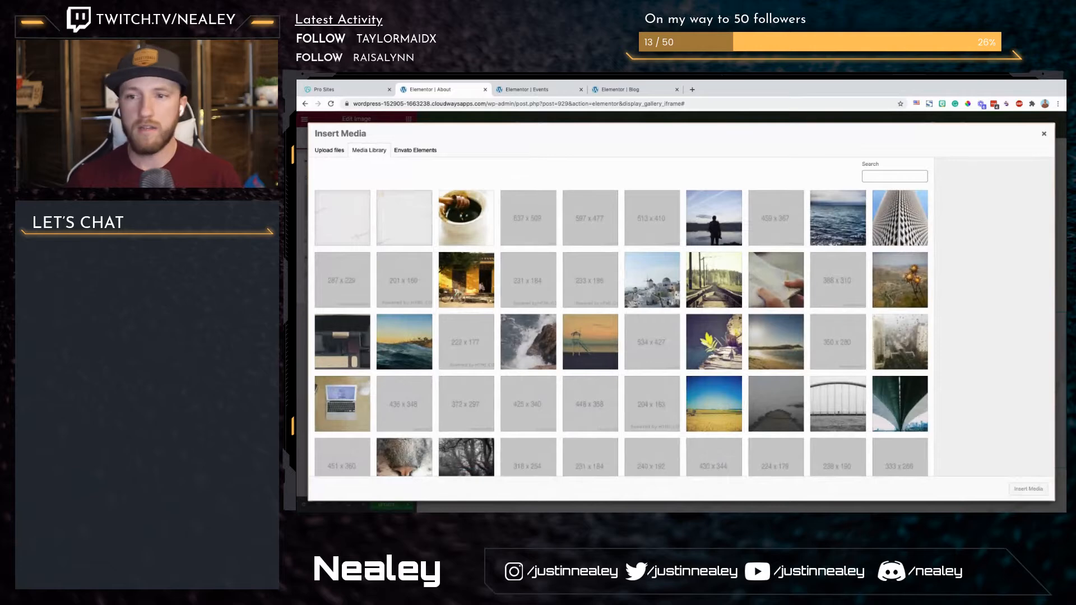
pyautogui.moveTo(728, 90); pyautogui.dragTo(521, 342)
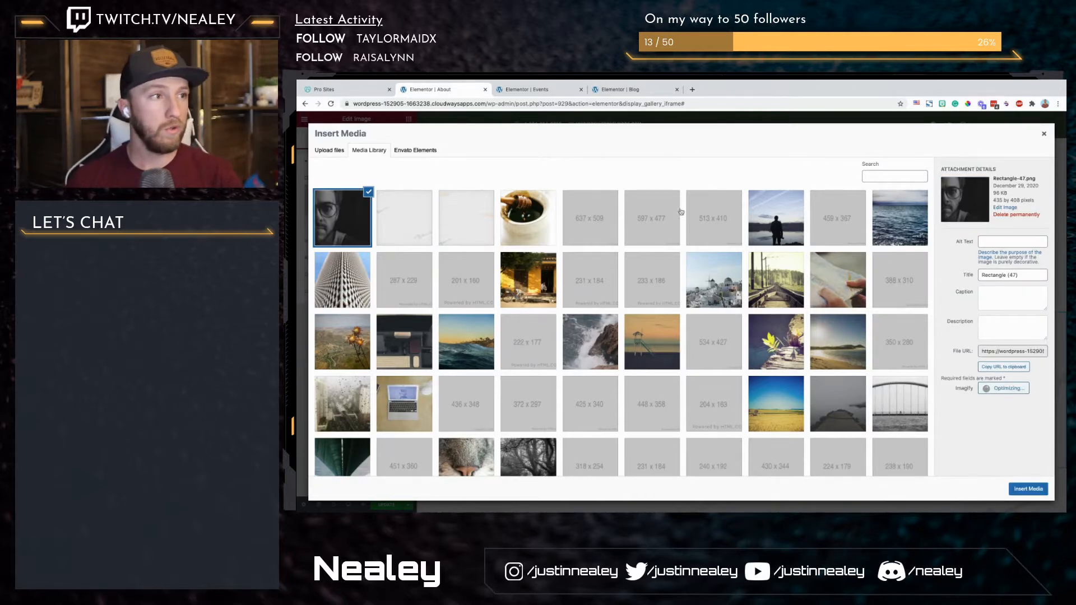
# Step: Enter the portrait subject's first name as the image's alt text and insert the image into the first column
pyautogui.click(985, 242)
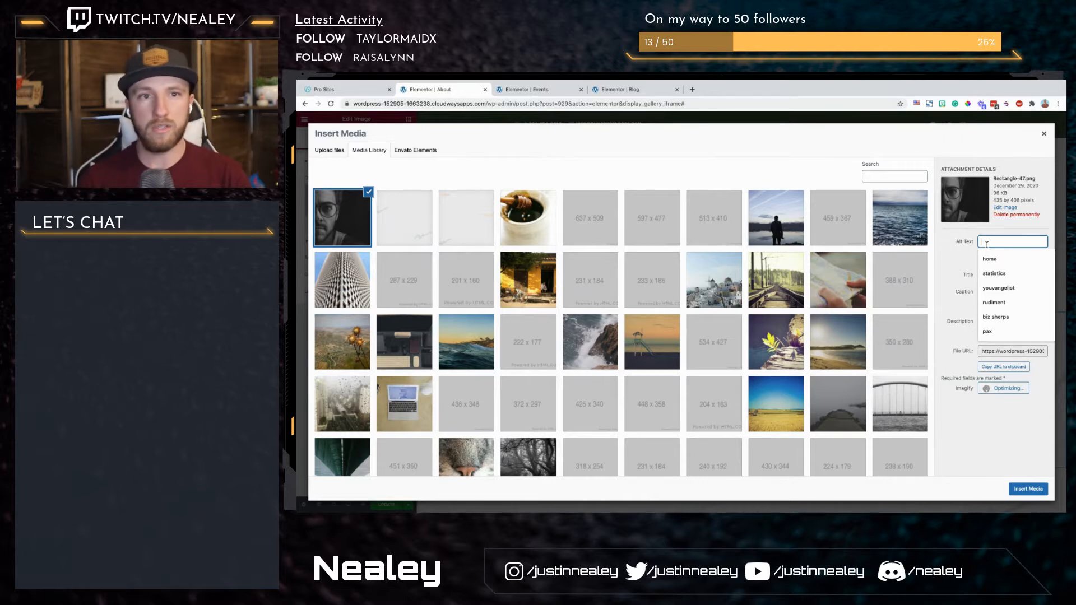
pyautogui.write('bryan')
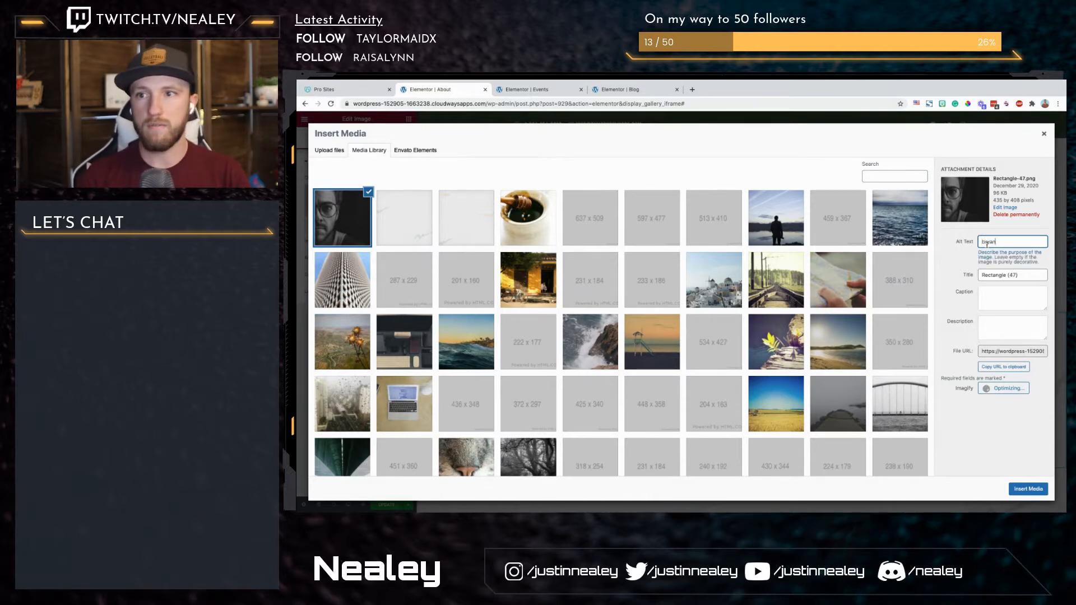
pyautogui.click(1029, 493)
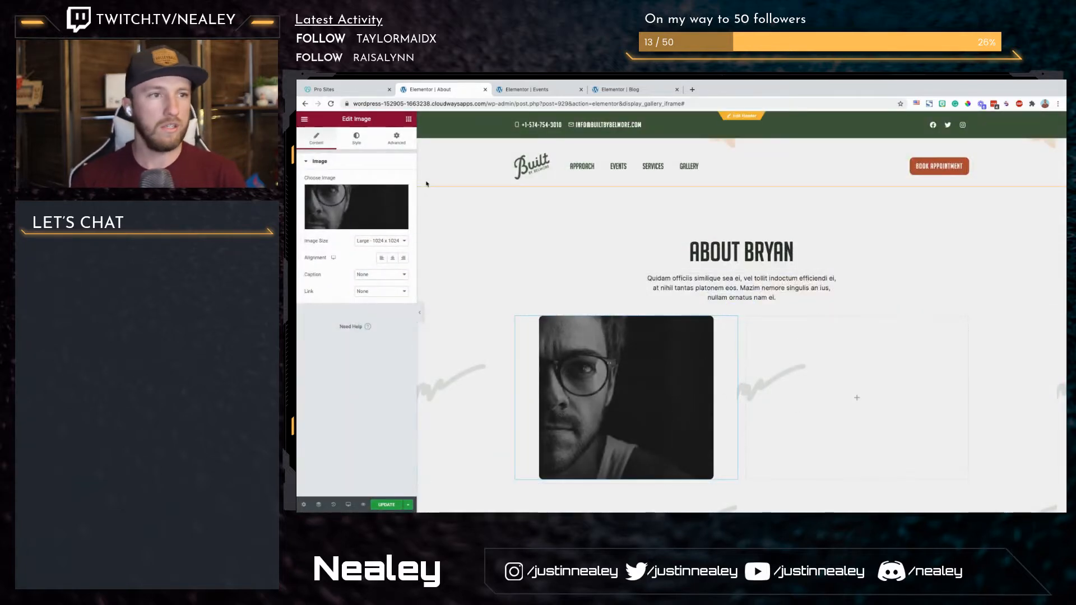
# Step: Add a Heading widget reading "Founder" to the section's second column and set its HTML tag to H5
pyautogui.click(408, 119)
pyautogui.moveTo(403, 187); pyautogui.dragTo(829, 359)
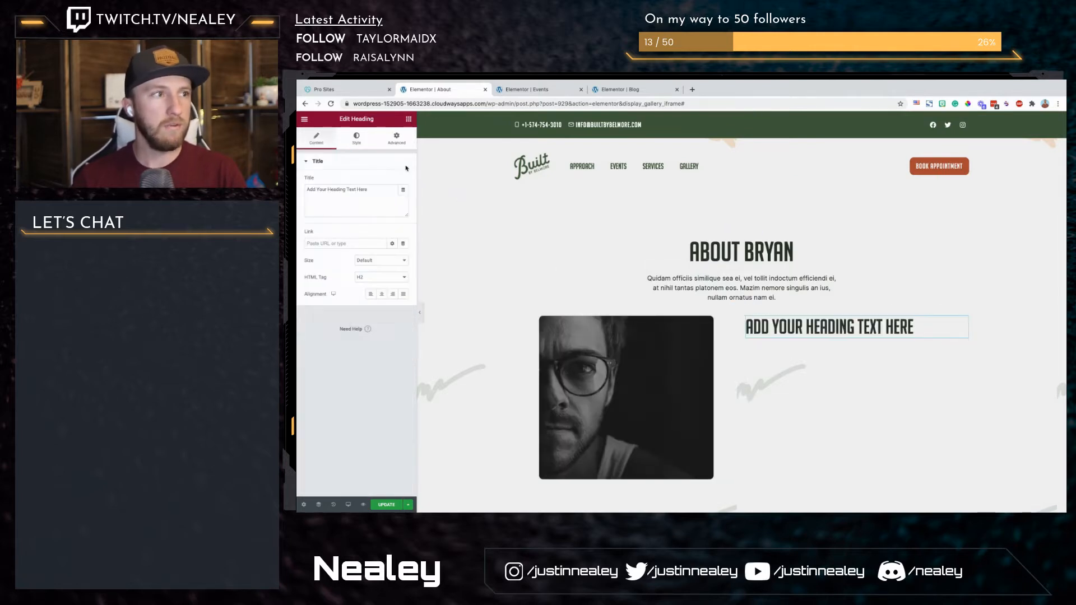
pyautogui.tripleClick(369, 197)
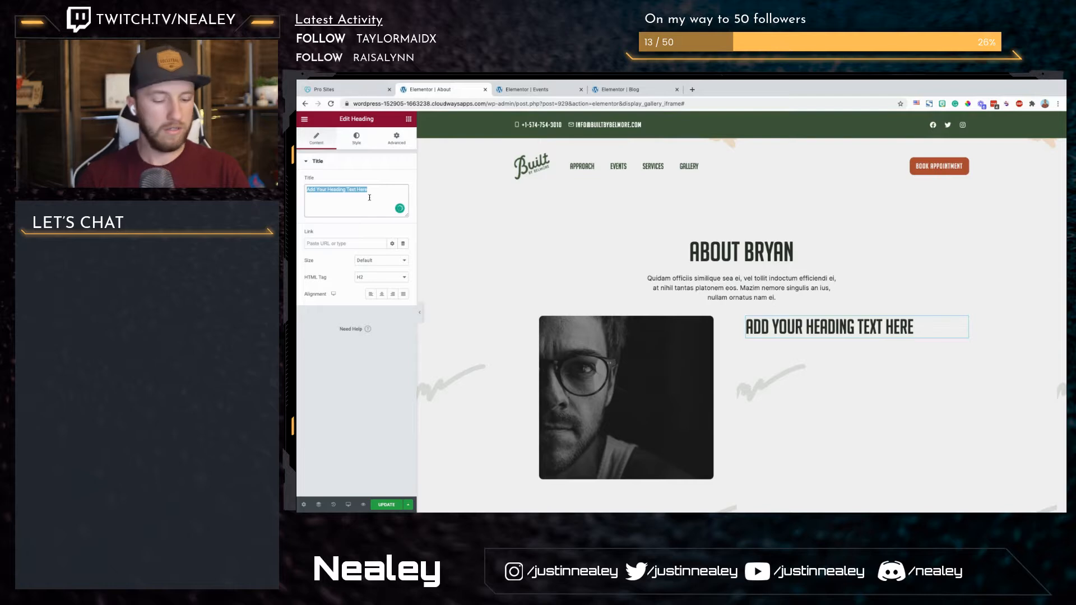
pyautogui.write('Founder')
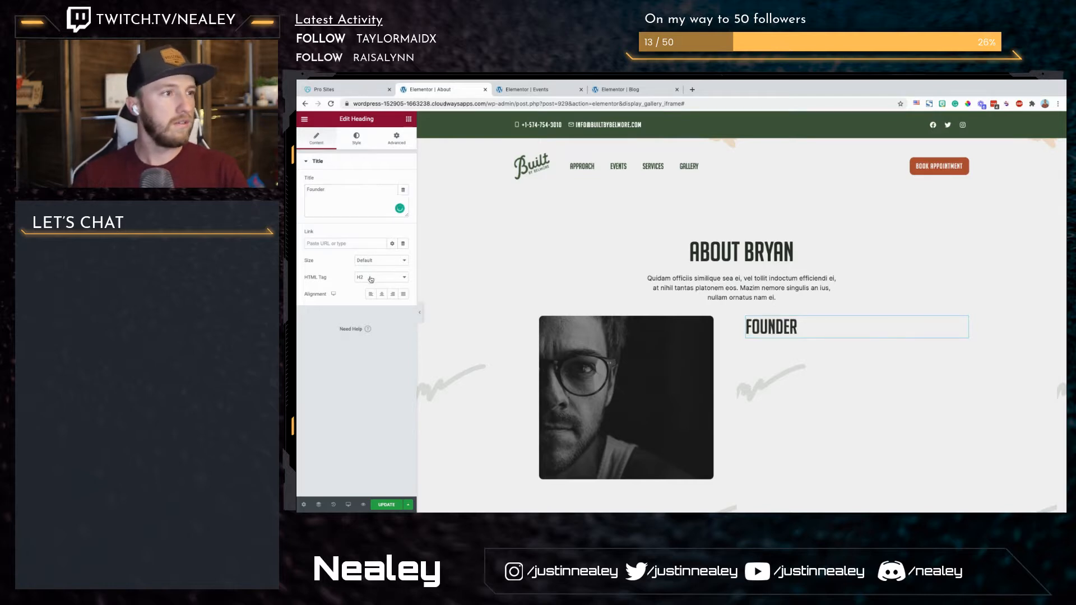
pyautogui.click(371, 279)
pyautogui.click(374, 301)
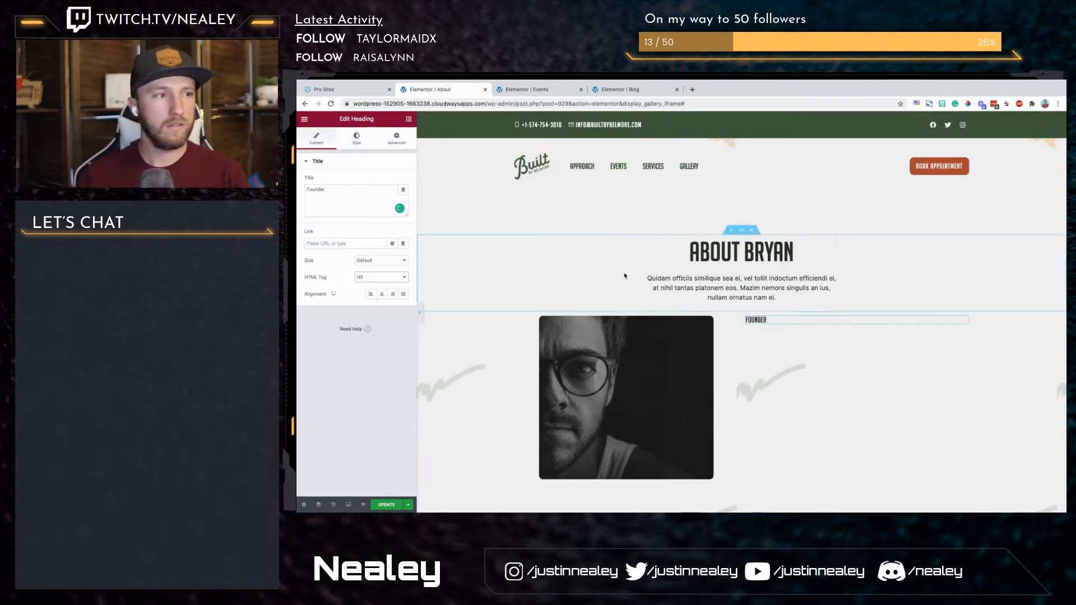
# Step: Set the "Founder" heading's text color to the global Accent color
pyautogui.click(402, 191)
pyautogui.click(403, 191)
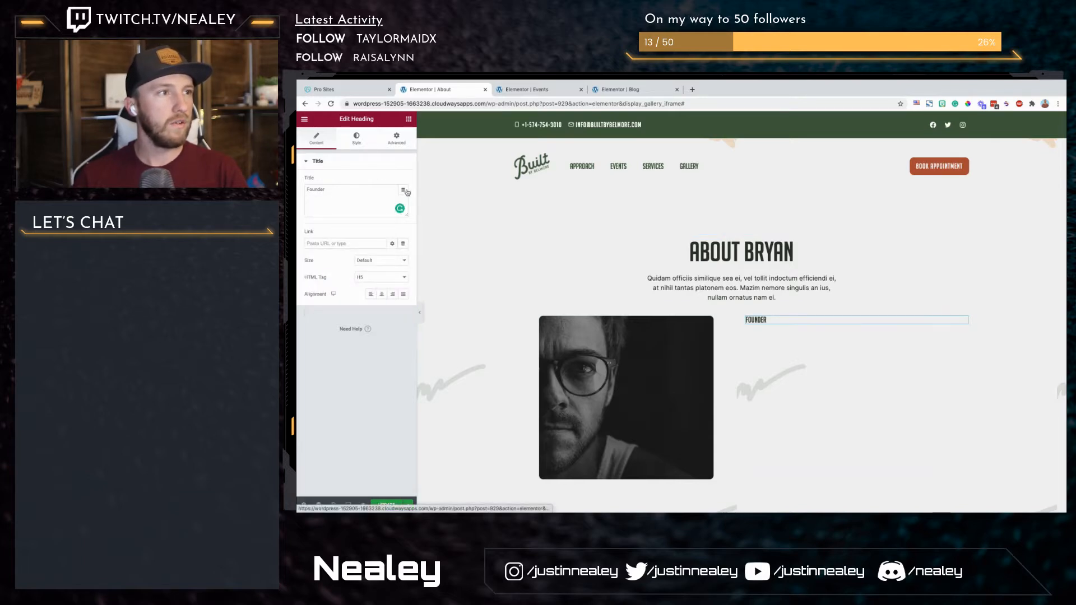
pyautogui.click(357, 139)
pyautogui.click(392, 181)
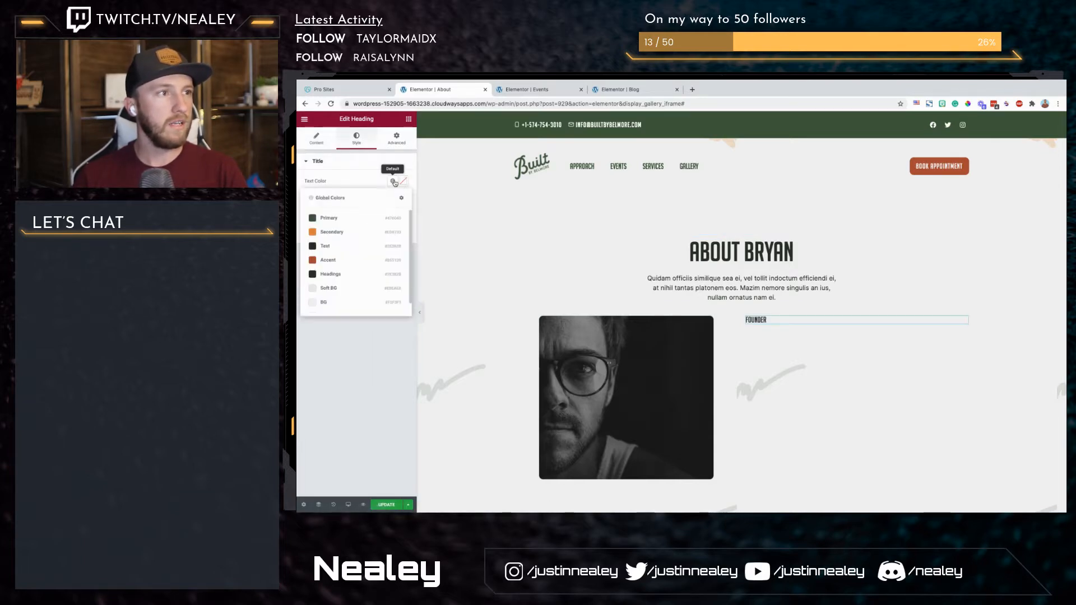
pyautogui.click(329, 260)
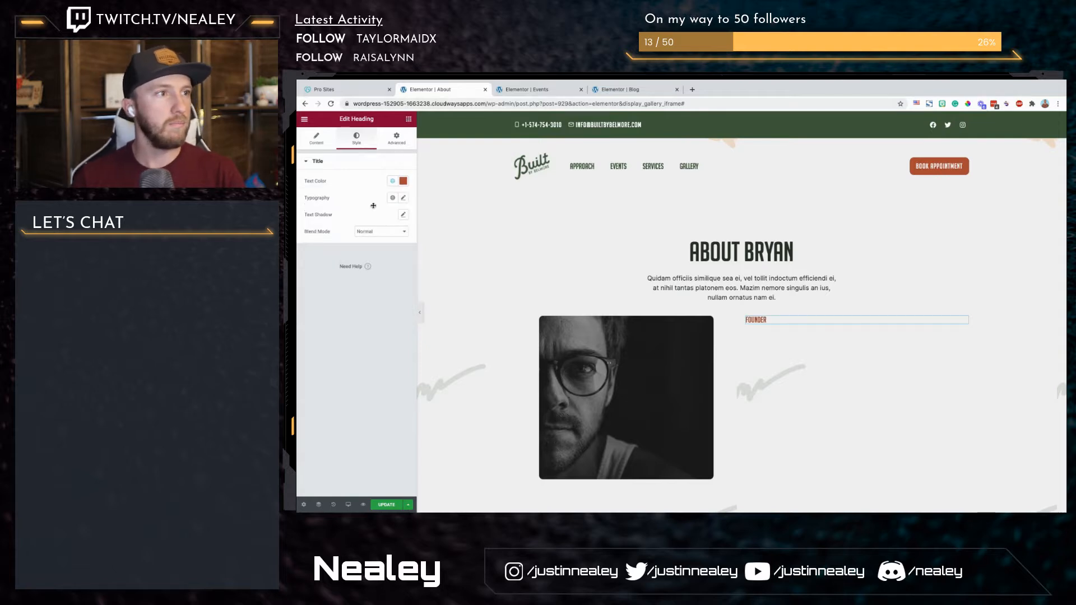
# Step: Add a second Heading widget below "Founder" and enter the founder's full name as its title
pyautogui.click(408, 119)
pyautogui.moveTo(375, 205); pyautogui.dragTo(765, 323)
pyautogui.click(353, 203)
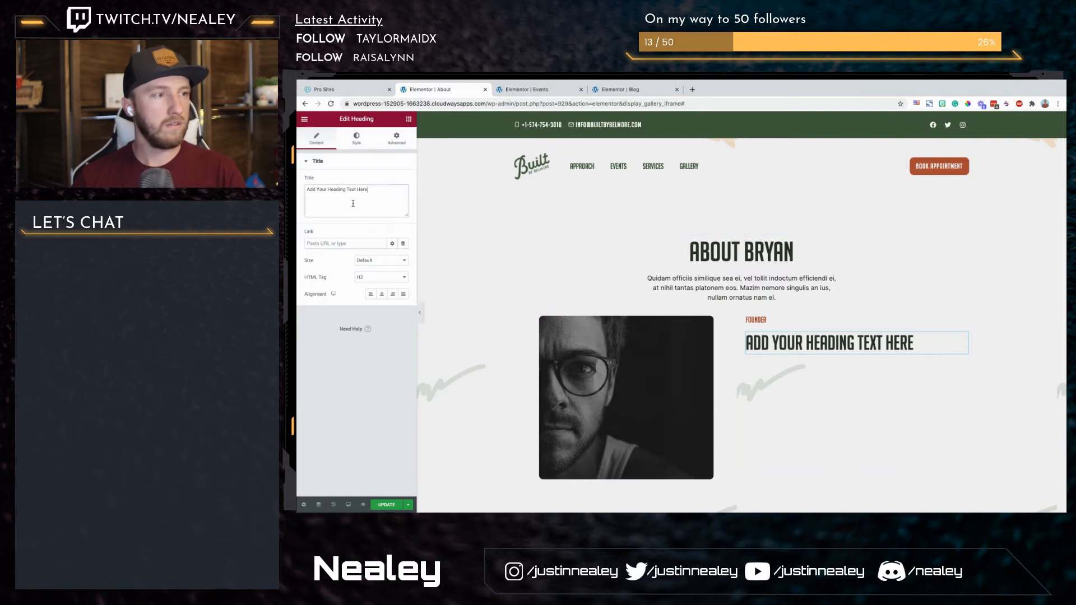
pyautogui.hotkey('ctrl', 'a')
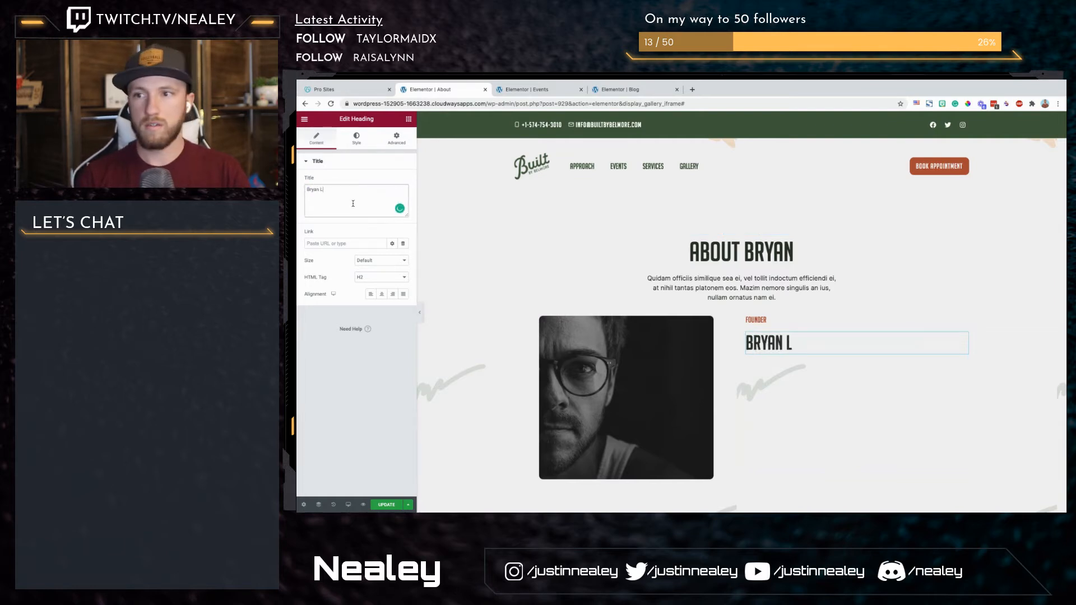
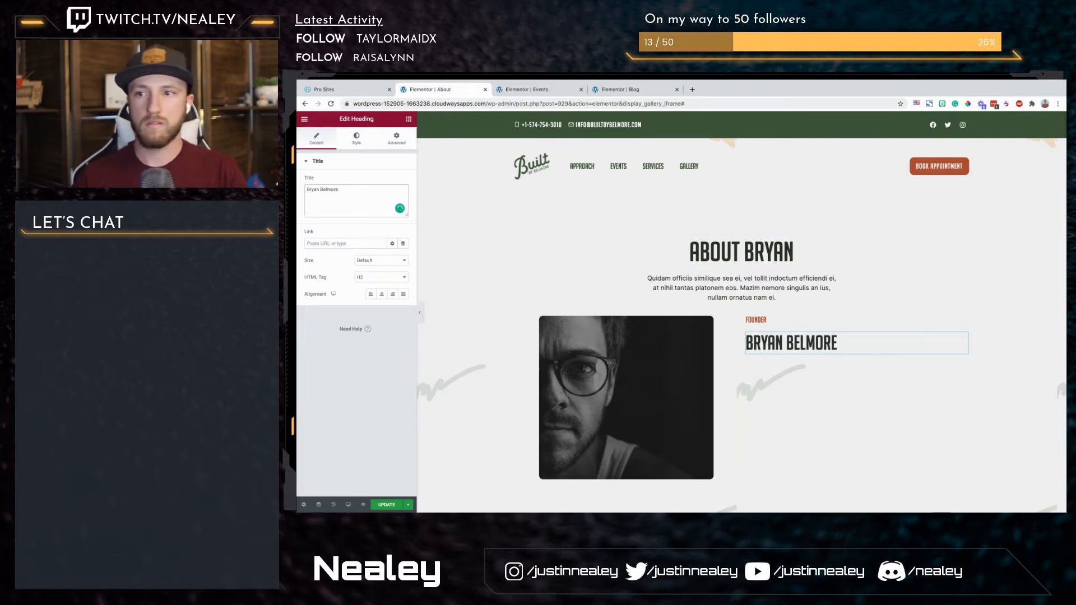
# Step: Add a Text Editor widget below the name heading and replace its placeholder with the lorem ipsum paragraph copied from the design
pyautogui.press('super+Tab')
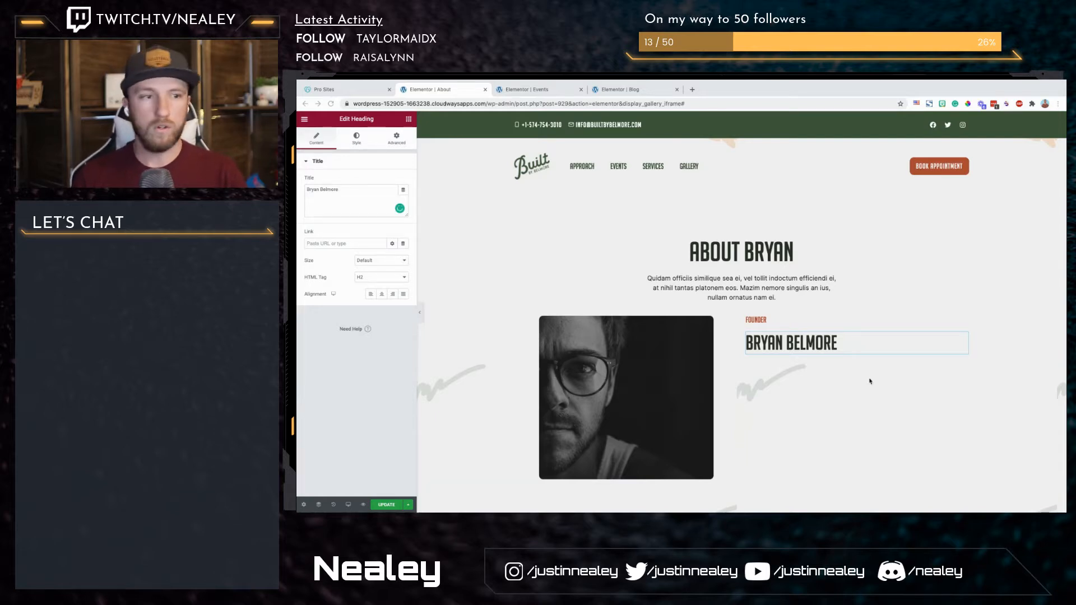
pyautogui.click(409, 120)
pyautogui.moveTo(385, 234); pyautogui.dragTo(791, 361)
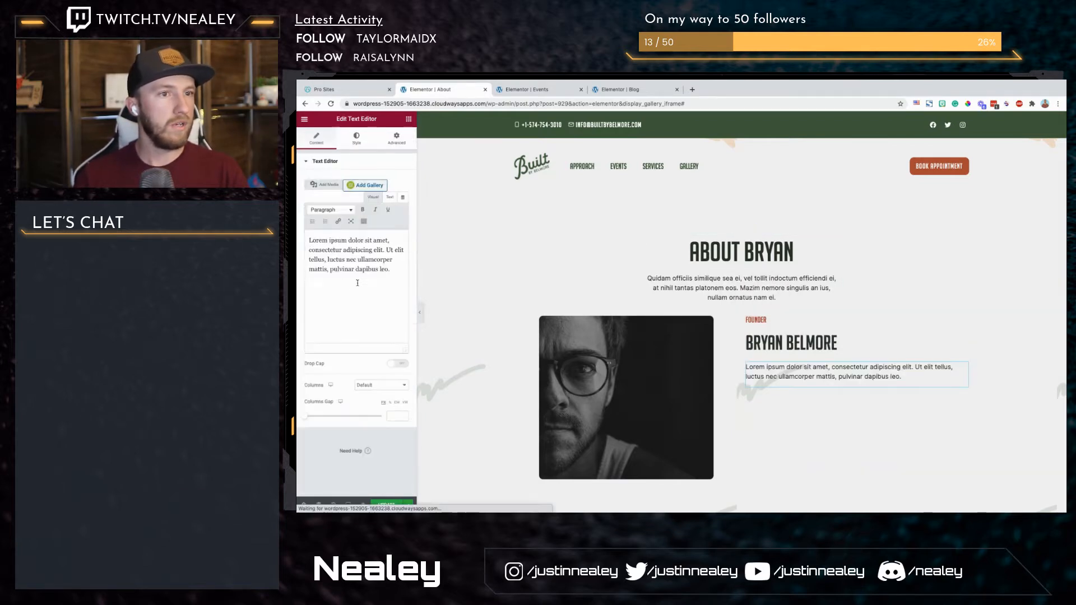
pyautogui.hotkey('ctrl', 'a')
pyautogui.write('Lorem ipsum dolor sit amet, ut dicat euismod invidunt pro, ne his dolorum molestie reprehendunt, quo luptatum evertitur ex. Altera integre suavitate per an, alienum phaedrum te sea. Ex sea causae dolores, nam et doming dicunt feugait. Ea mel scripta aperiri postulant. Ut sed affert audire.')
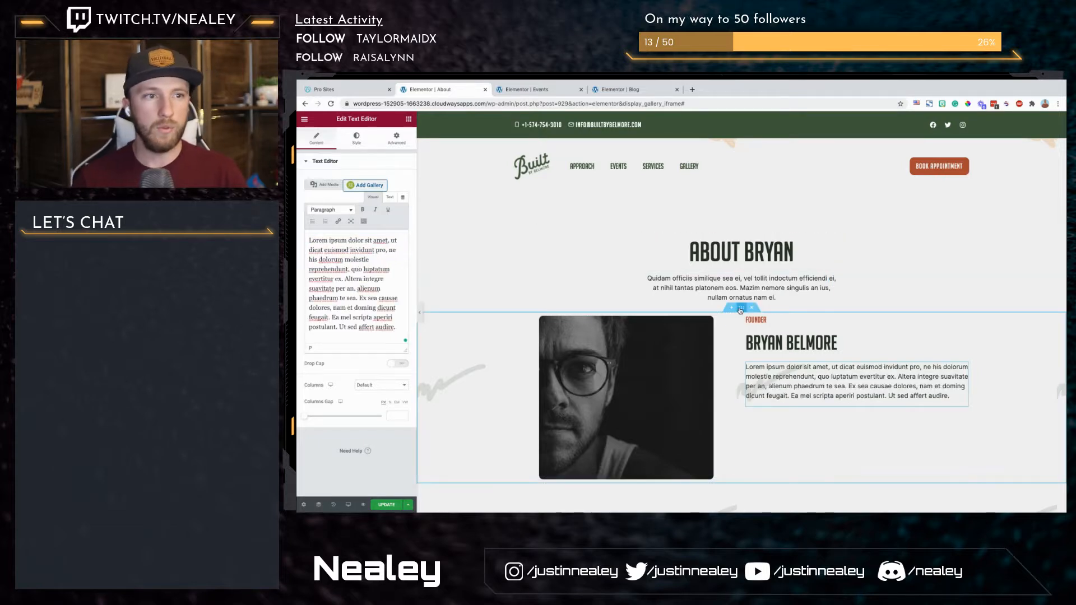
# Step: Unlink the two-column section's padding and set it to 150 top and bottom, 10 right and left
pyautogui.click(740, 309)
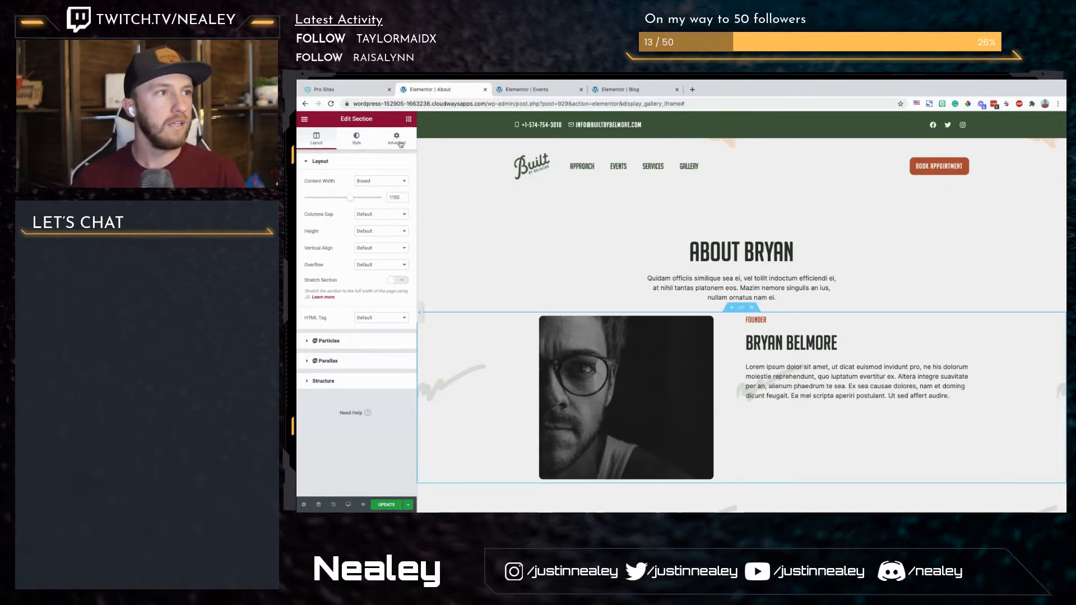
pyautogui.click(396, 139)
pyautogui.click(398, 232)
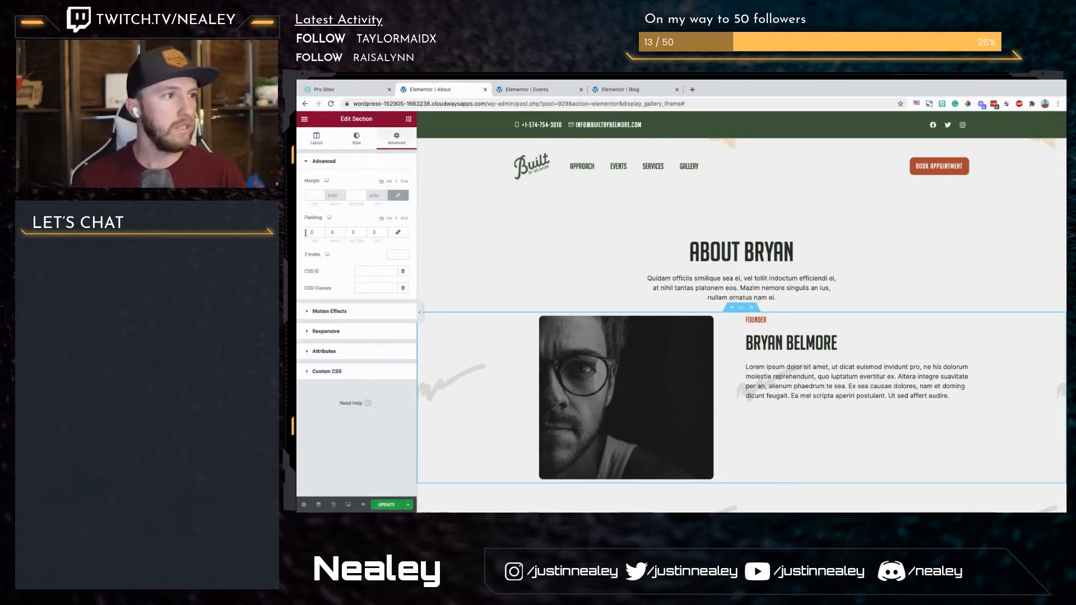
pyautogui.click(309, 232)
pyautogui.write('150')
pyautogui.press('Tab')
pyautogui.press('Tab')
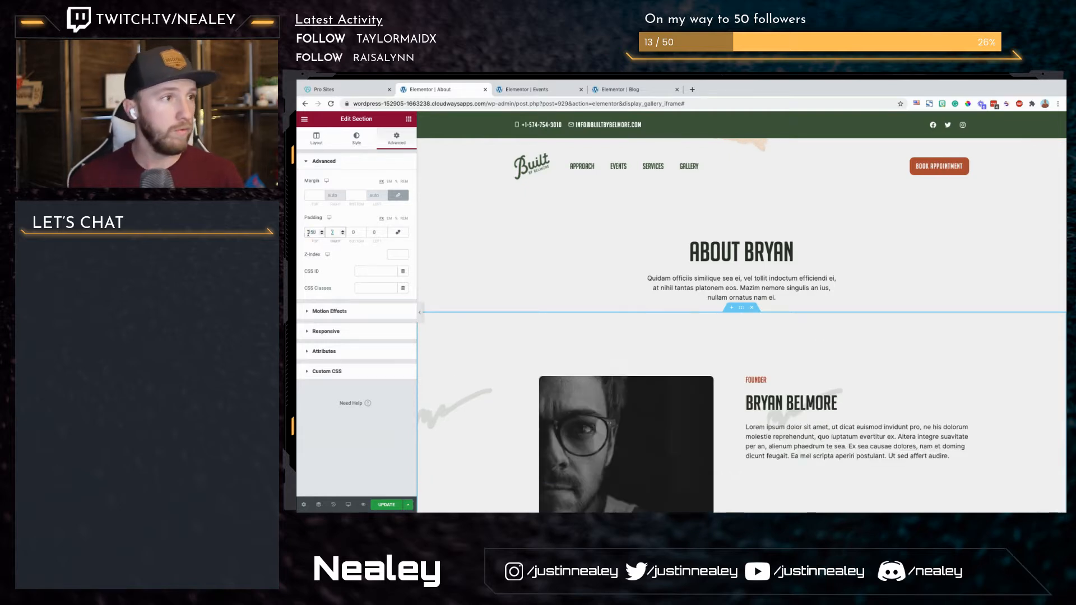
pyautogui.write('150')
pyautogui.write('10')
pyautogui.press('Tab')
pyautogui.press('Tab')
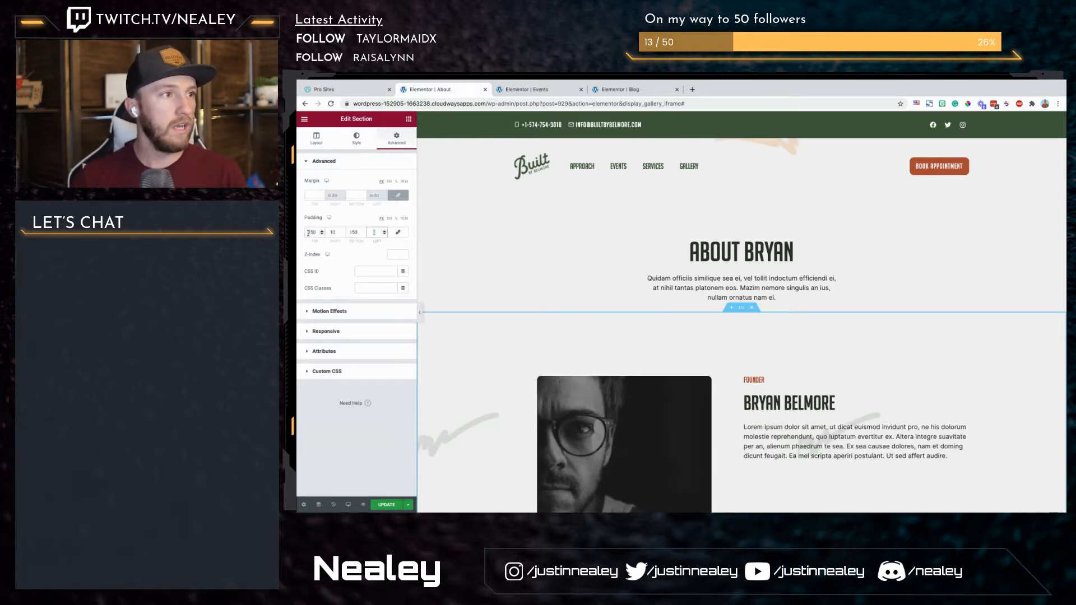
pyautogui.write('10')
pyautogui.scroll(-2, 576, 386)
pyautogui.scroll(-1, 576, 386)
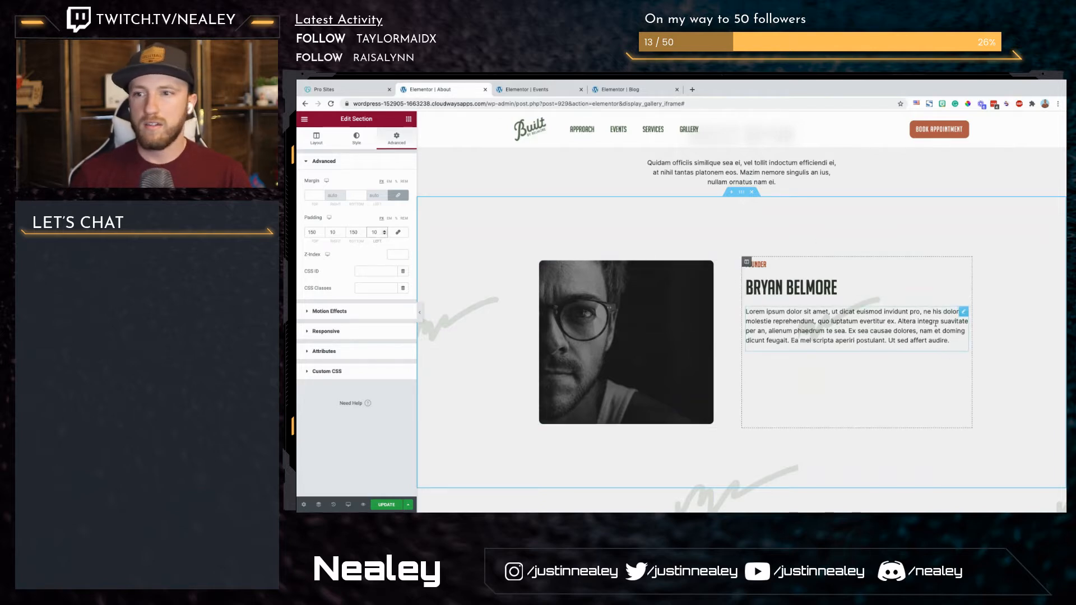
# Step: Set the portrait image's width to 75 in its style settings
pyautogui.click(731, 294)
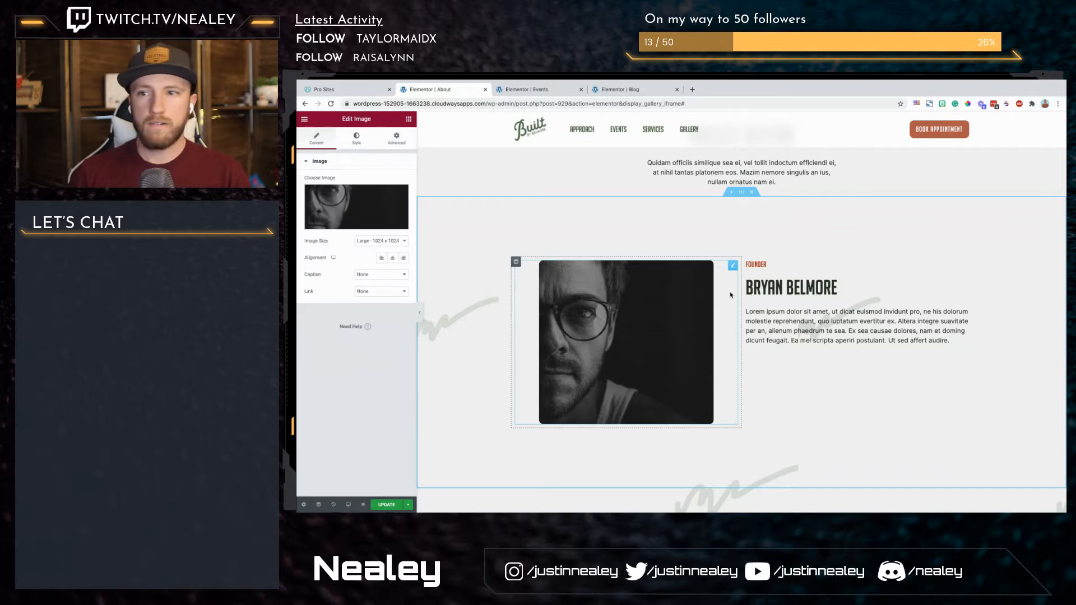
pyautogui.click(362, 143)
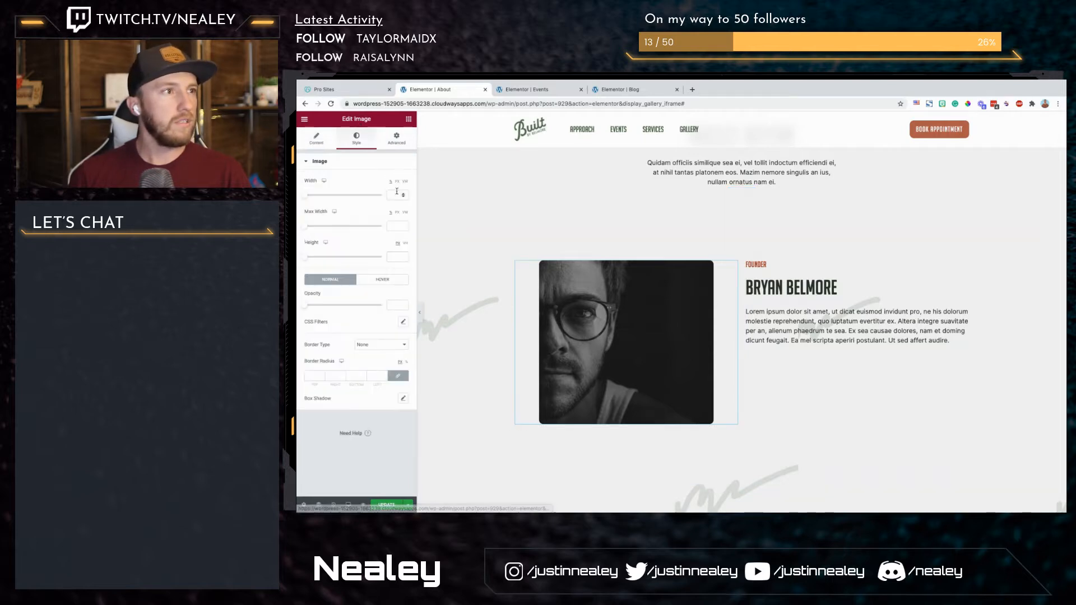
pyautogui.click(396, 194)
pyautogui.write('80')
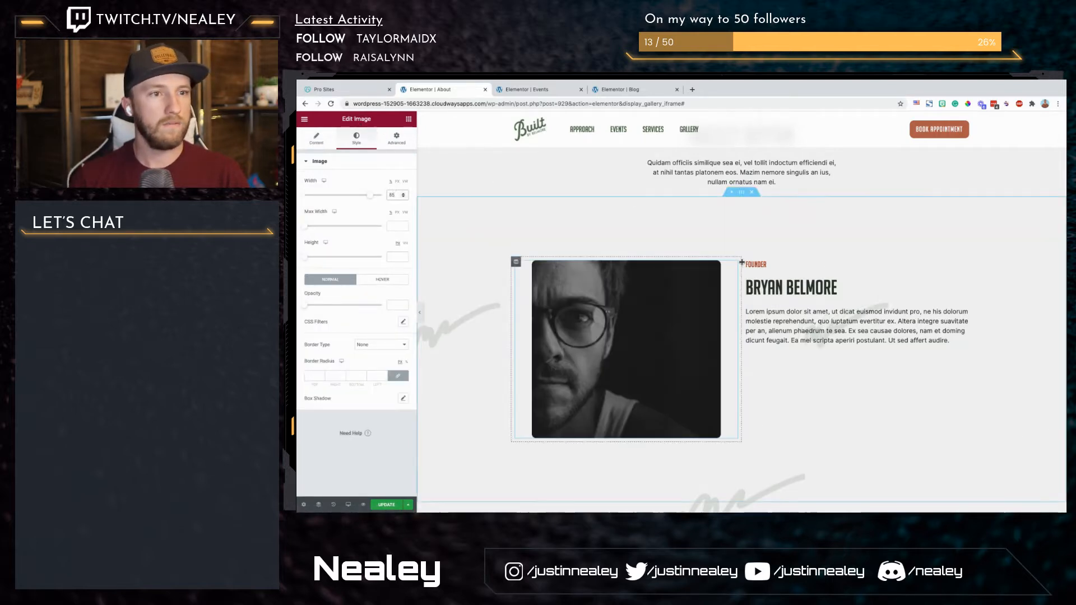
pyautogui.write('75')
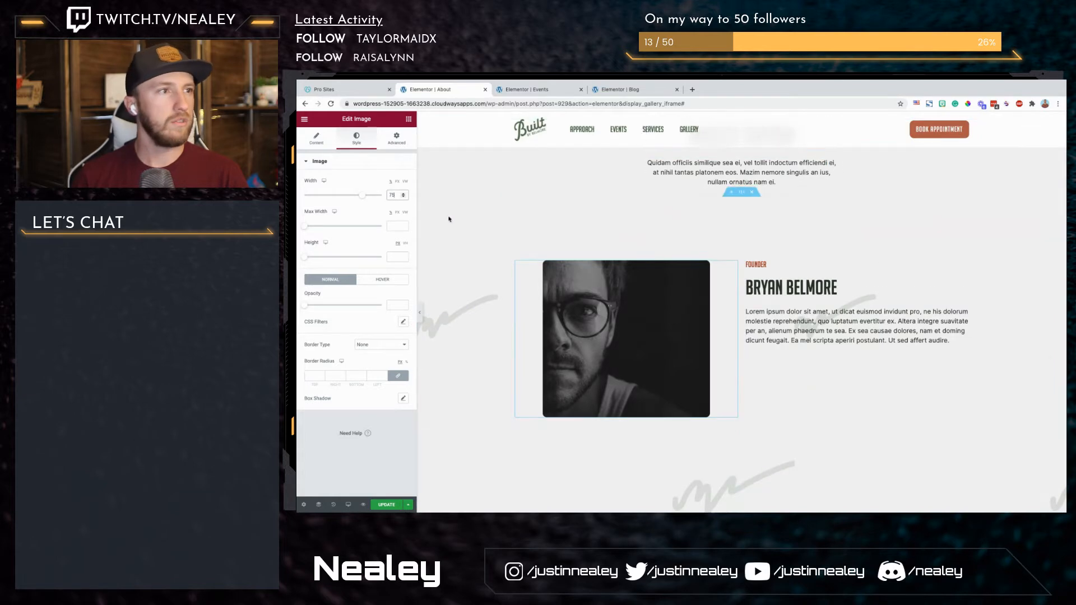
# Step: Set the two-column section's content width to 1000
pyautogui.click(449, 219)
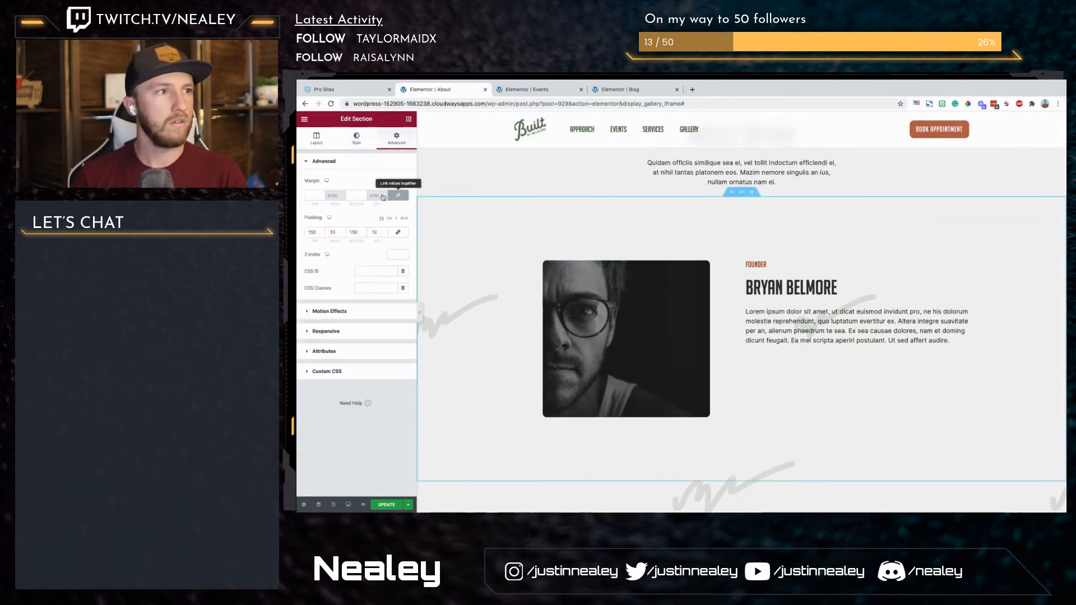
pyautogui.click(316, 138)
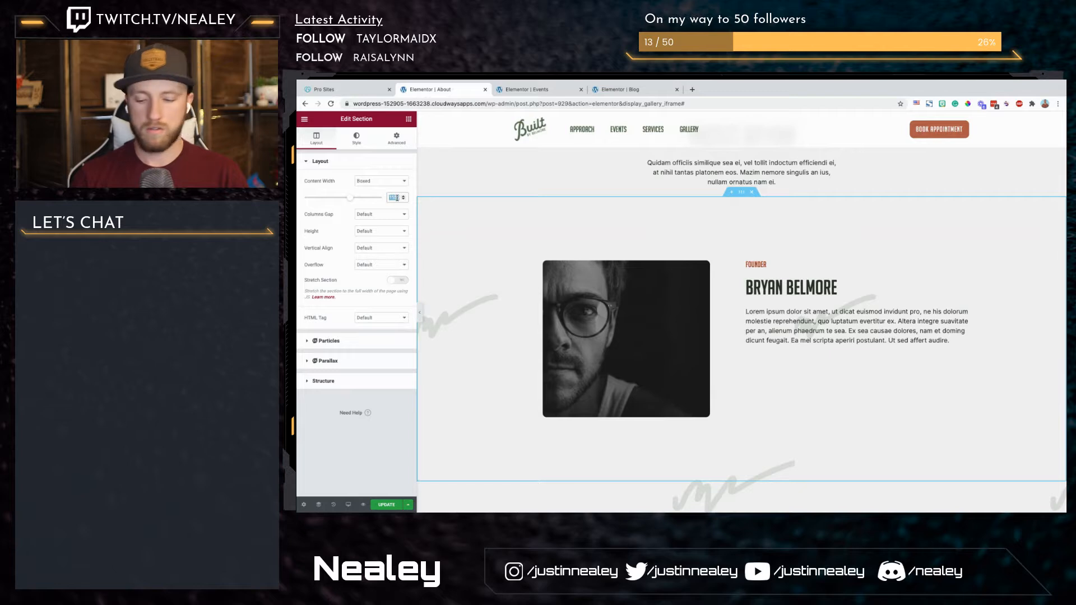
pyautogui.write('1000')
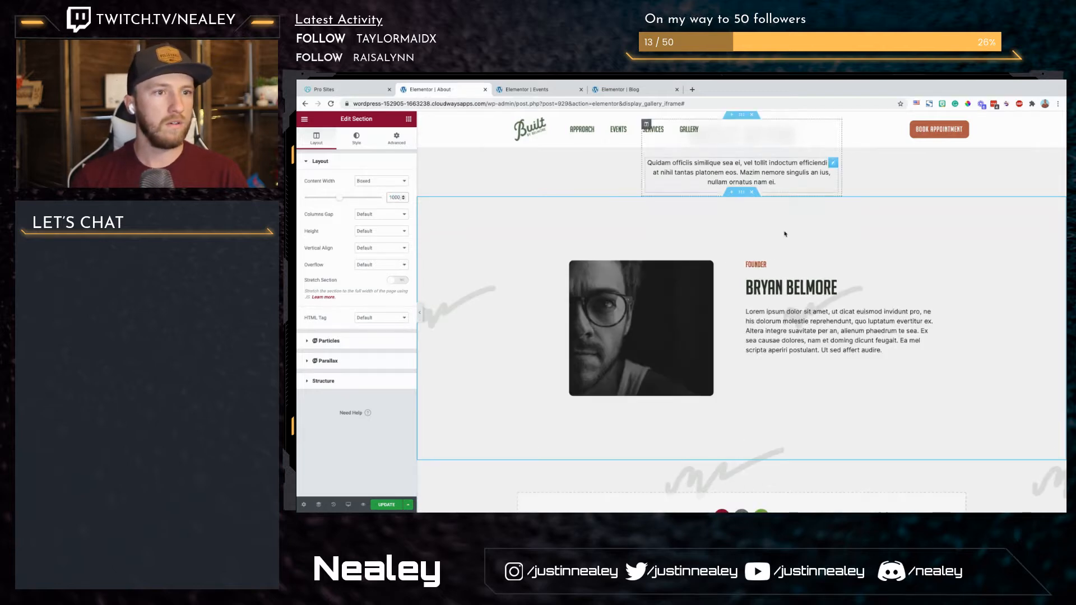
# Step: Try a Social Icons widget below the founder's paragraph, and delete it from the column
pyautogui.click(409, 120)
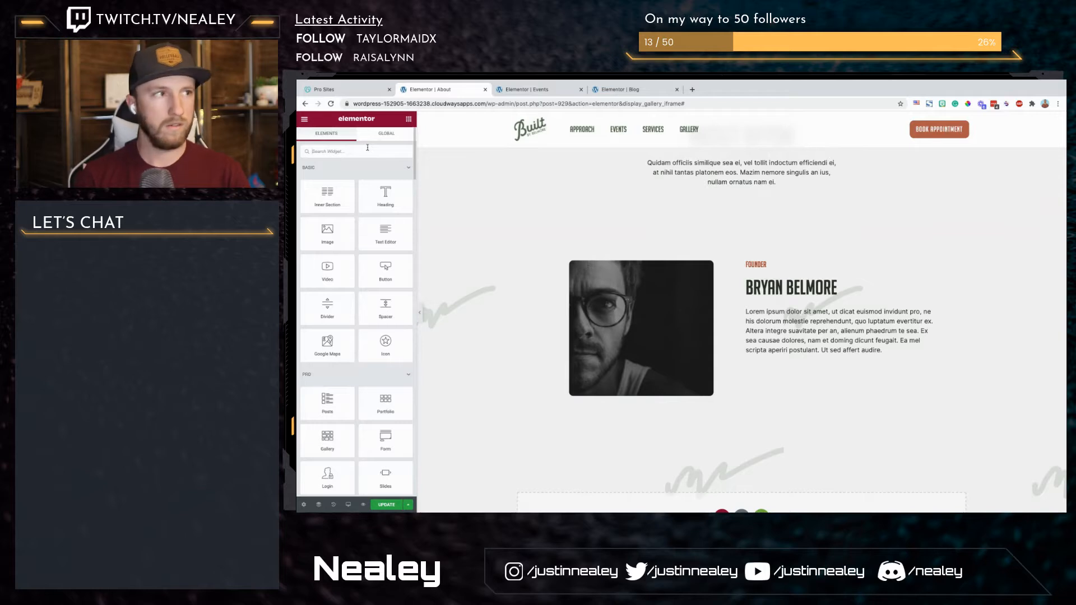
pyautogui.write('social')
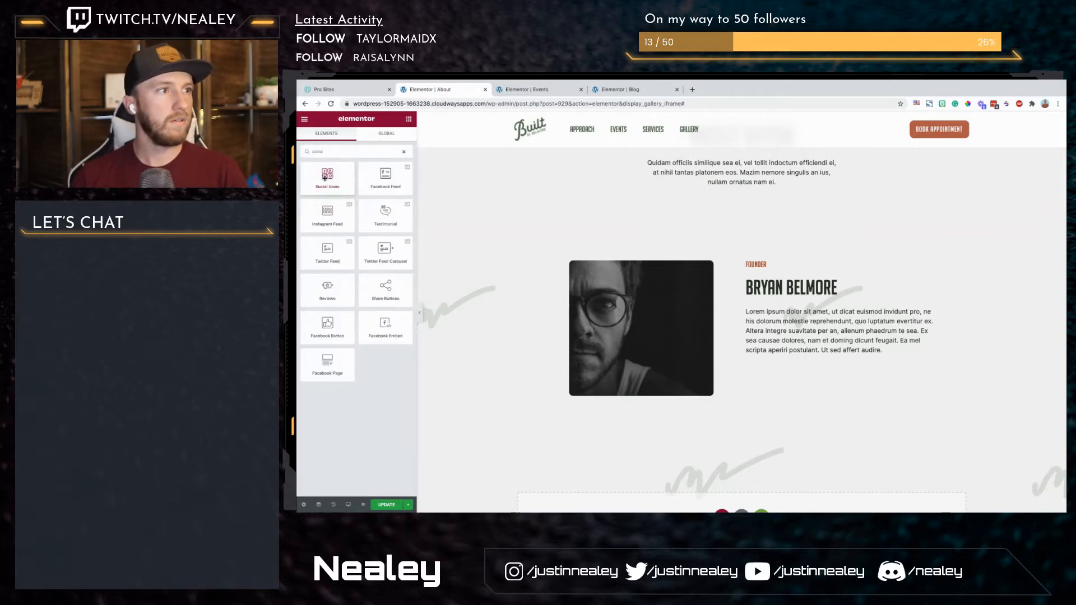
pyautogui.moveTo(328, 176); pyautogui.dragTo(763, 353)
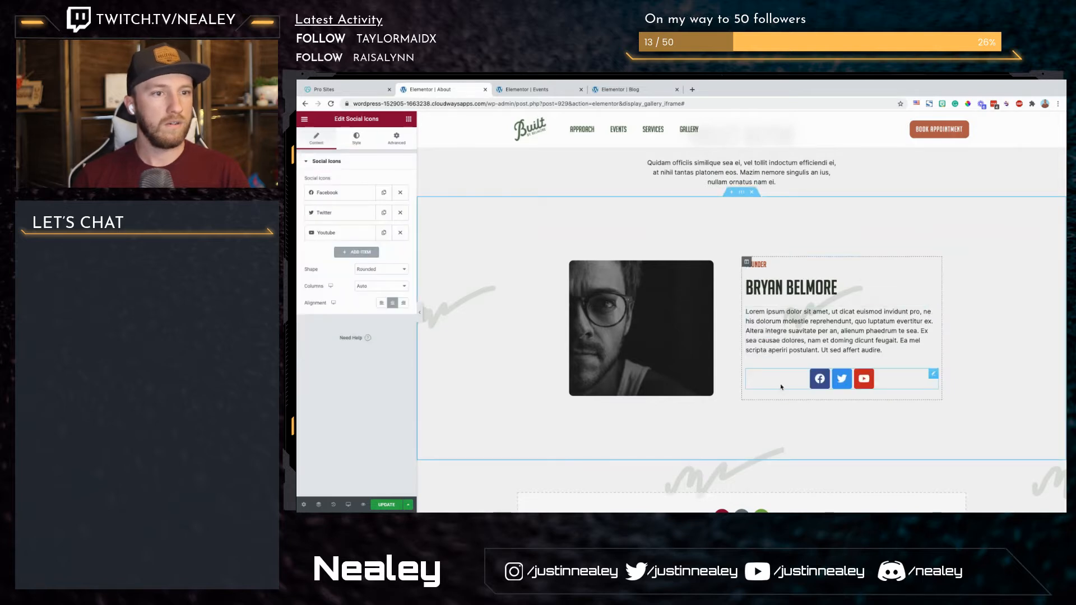
pyautogui.rightClick(781, 387)
pyautogui.click(803, 501)
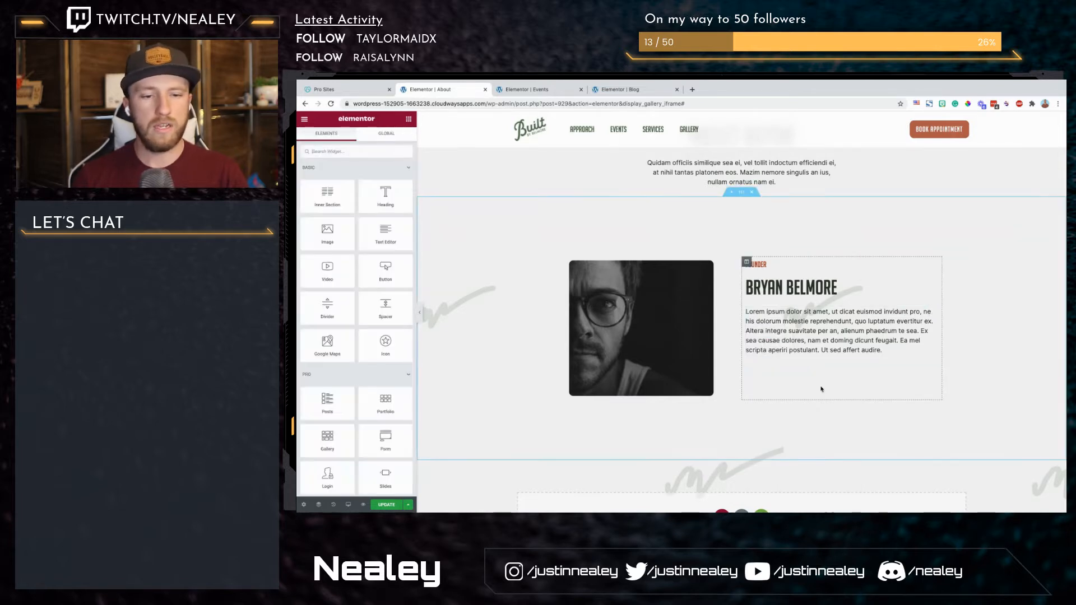
# Step: Search the Finder for "style" and open the Website Style Guide page in a new tab
pyautogui.press('super+e')
pyautogui.write('events')
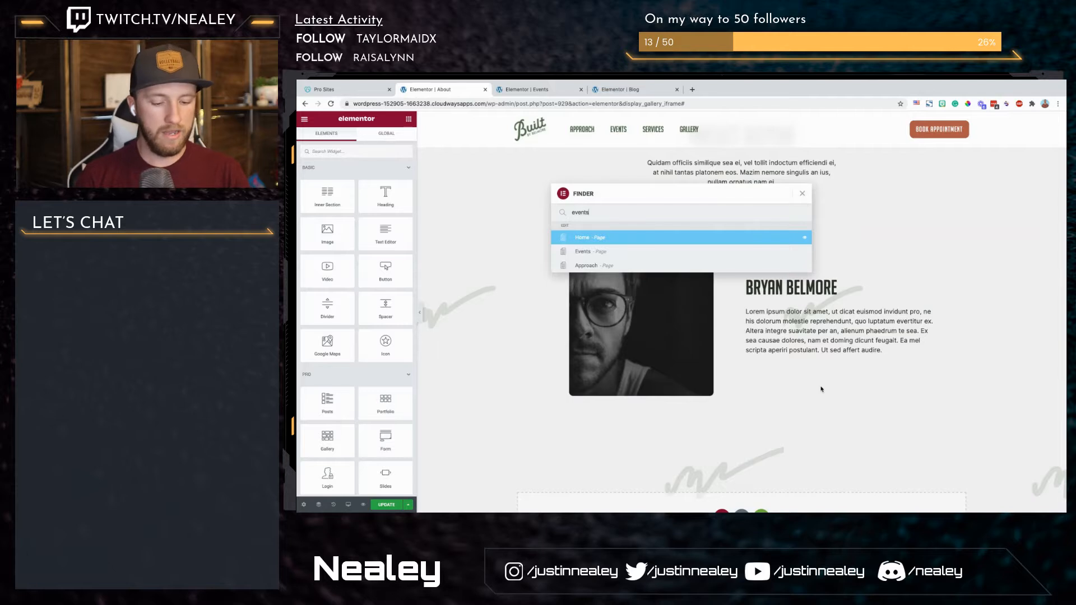
pyautogui.hotkey('ctrl', 'a')
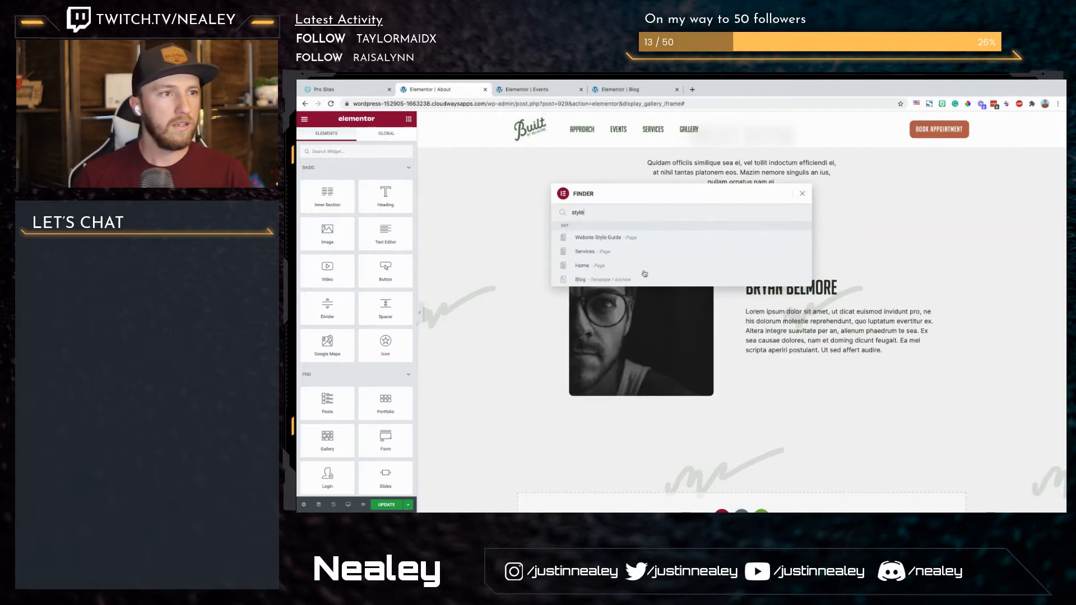
pyautogui.keyDown('super'); pyautogui.click(615, 238); pyautogui.keyUp('super')
pyautogui.click(540, 88)
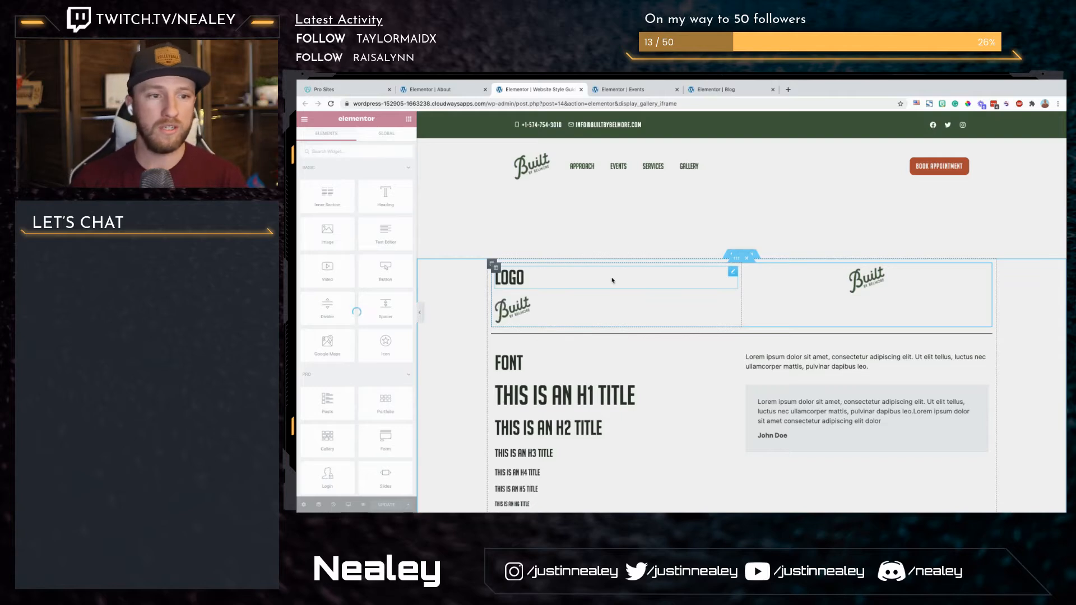
pyautogui.press('super+e')
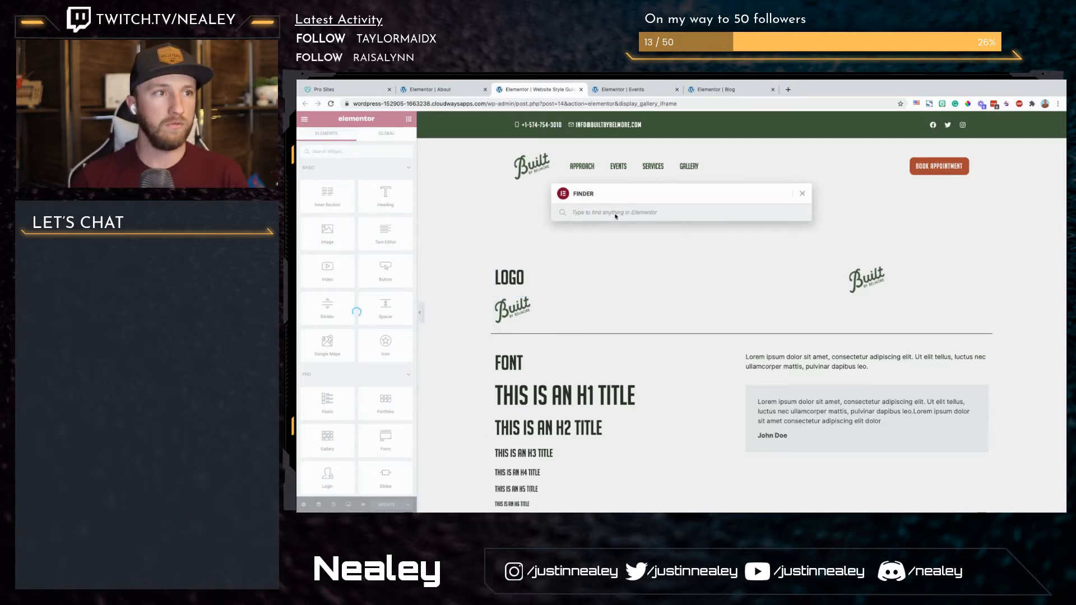
pyautogui.click(637, 213)
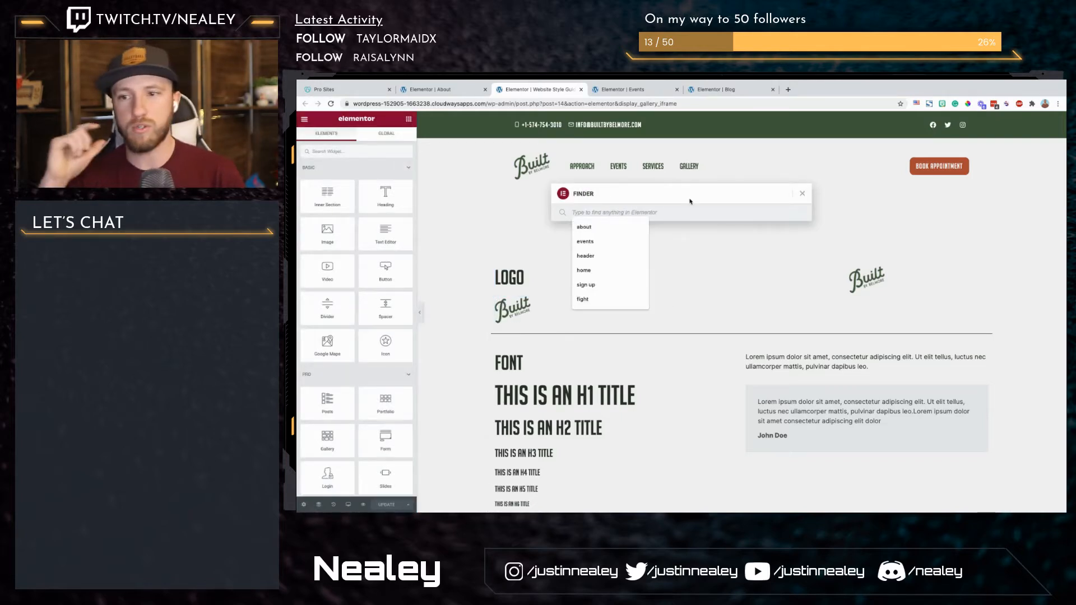
pyautogui.click(803, 195)
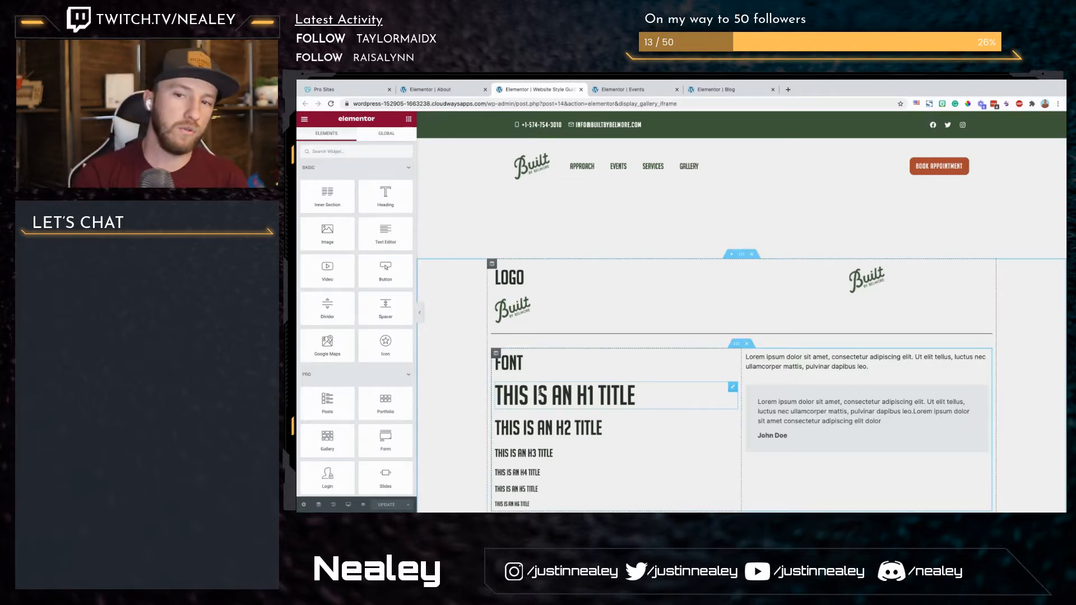
# Step: Copy the orange social icons widget from the Website Style Guide and paste it below the founder's paragraph on the About page
pyautogui.scroll(-5, 750, 348)
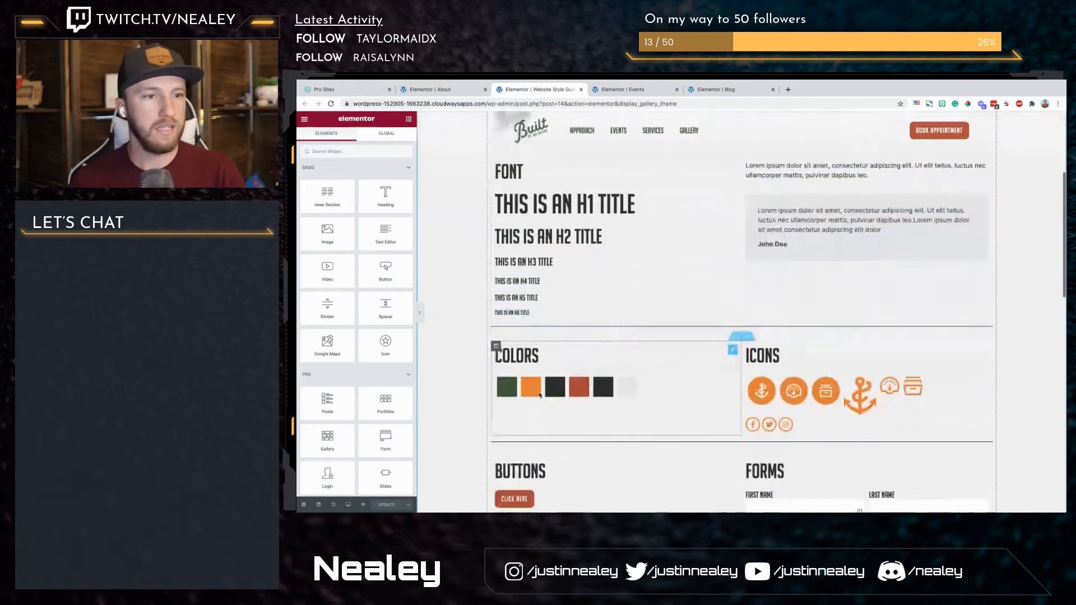
pyautogui.rightClick(793, 335)
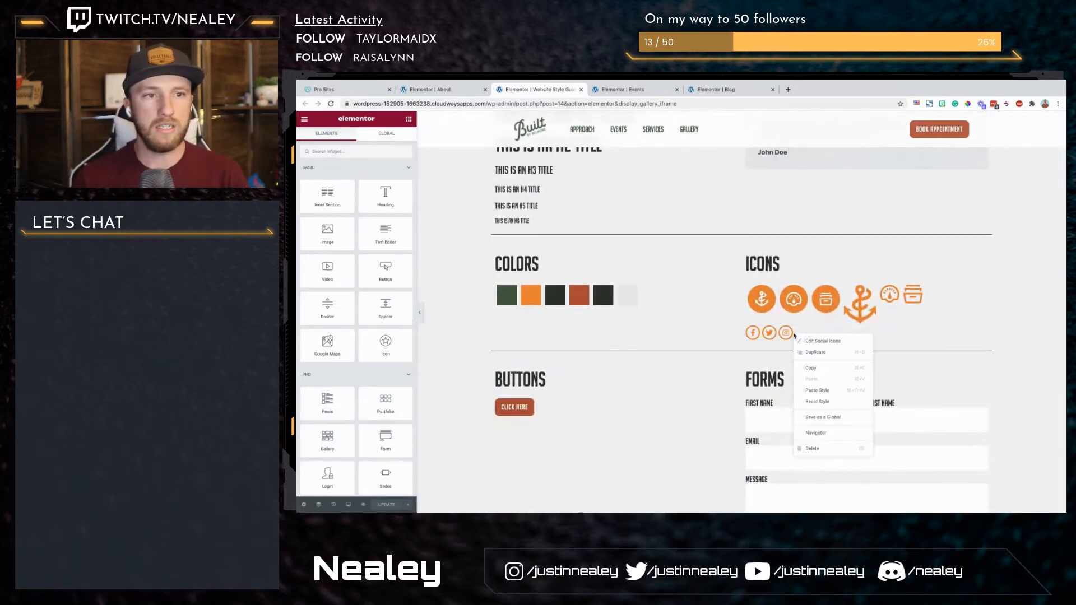
pyautogui.click(812, 367)
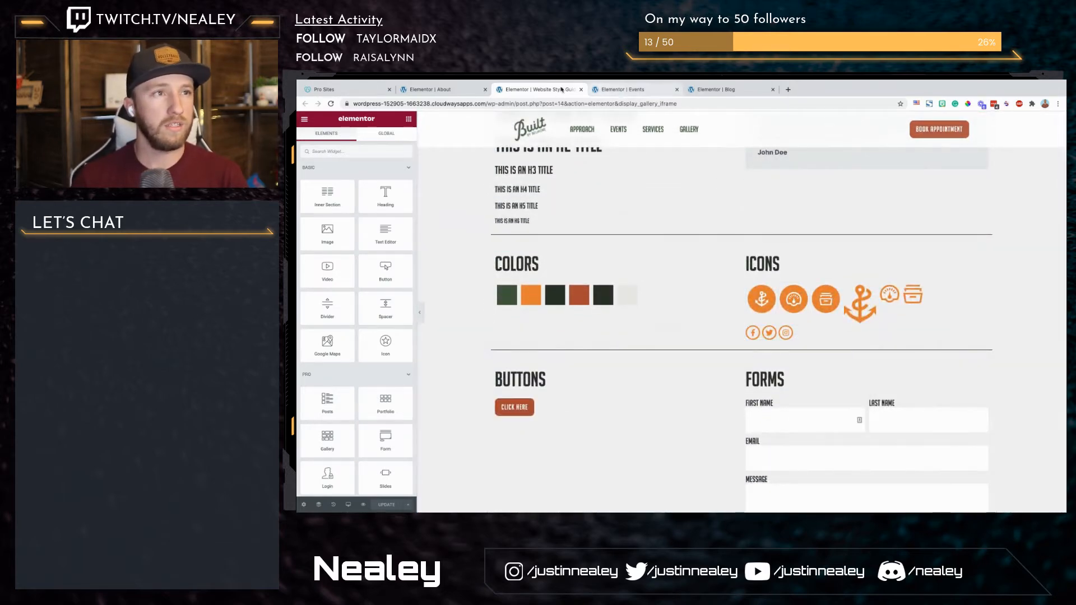
pyautogui.click(451, 90)
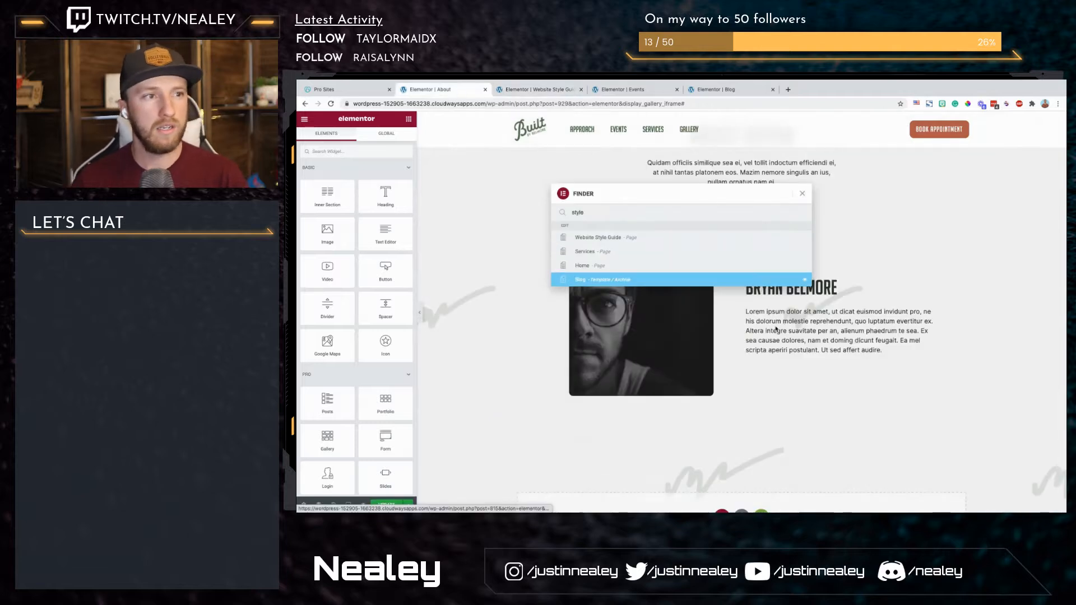
pyautogui.rightClick(788, 349)
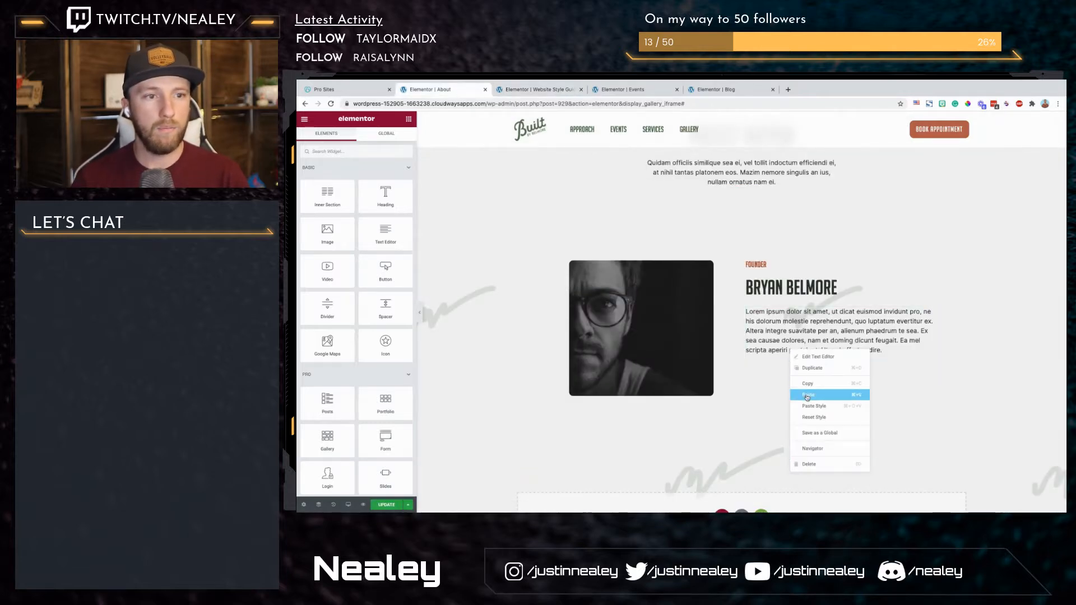
pyautogui.click(807, 396)
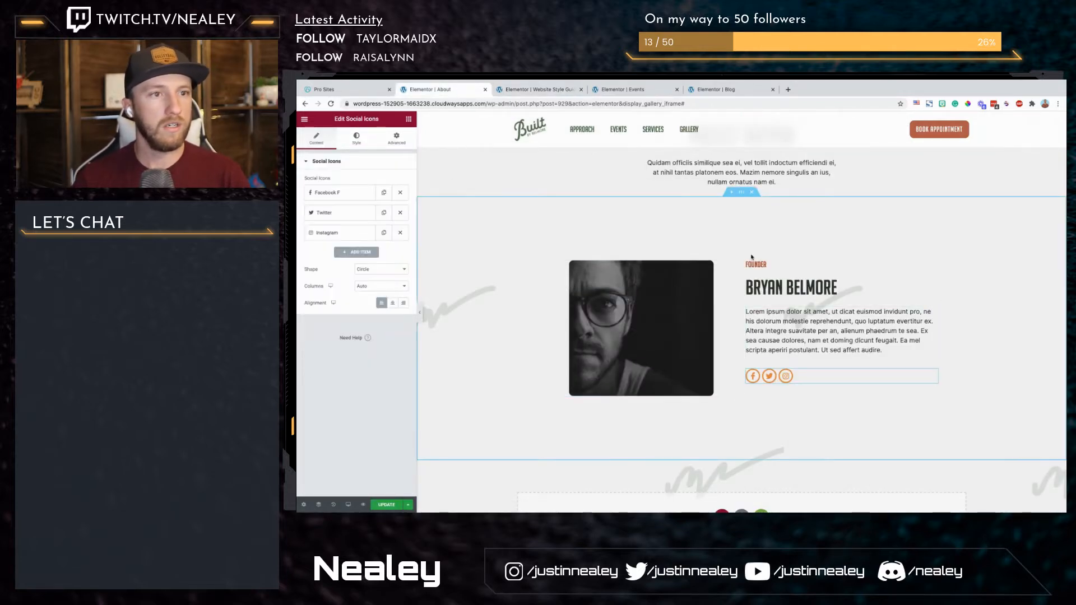
# Step: Set the vertical alignment of the founder text column to Middle
pyautogui.click(747, 261)
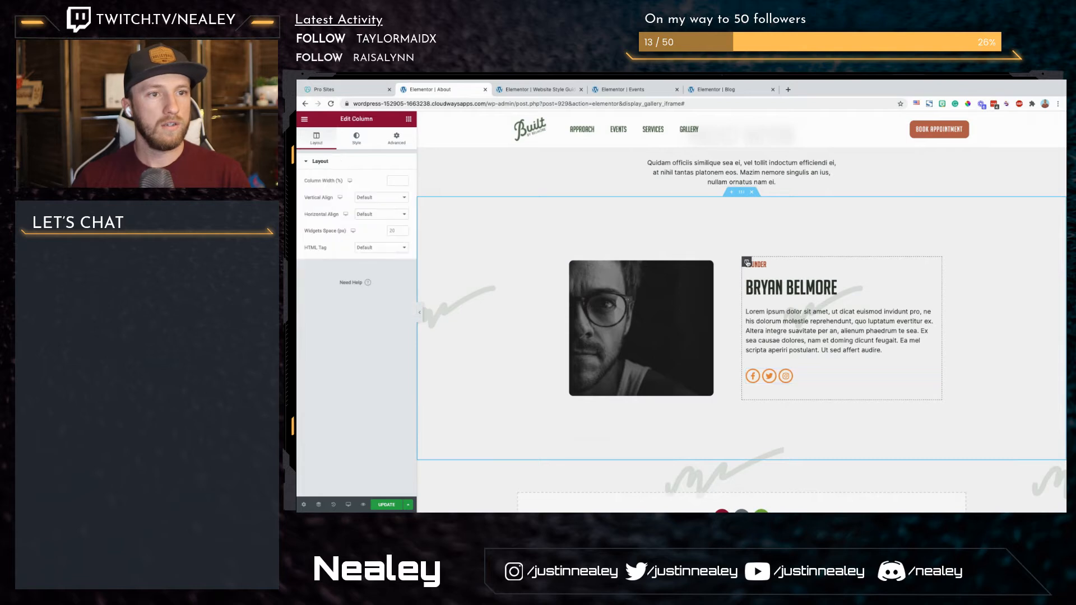
pyautogui.click(370, 216)
pyautogui.click(378, 195)
pyautogui.click(378, 197)
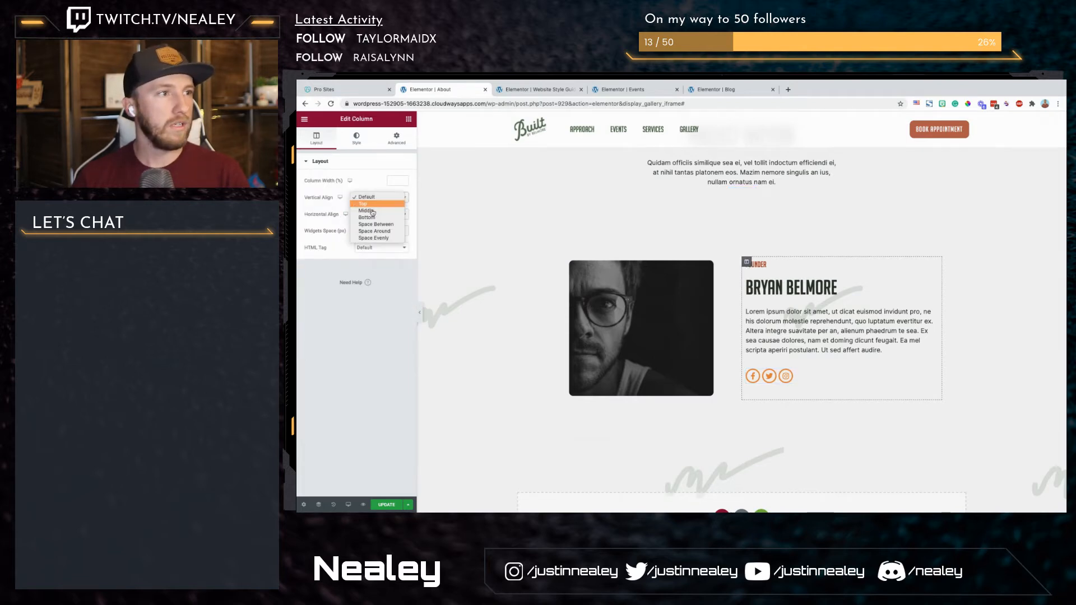
pyautogui.click(375, 213)
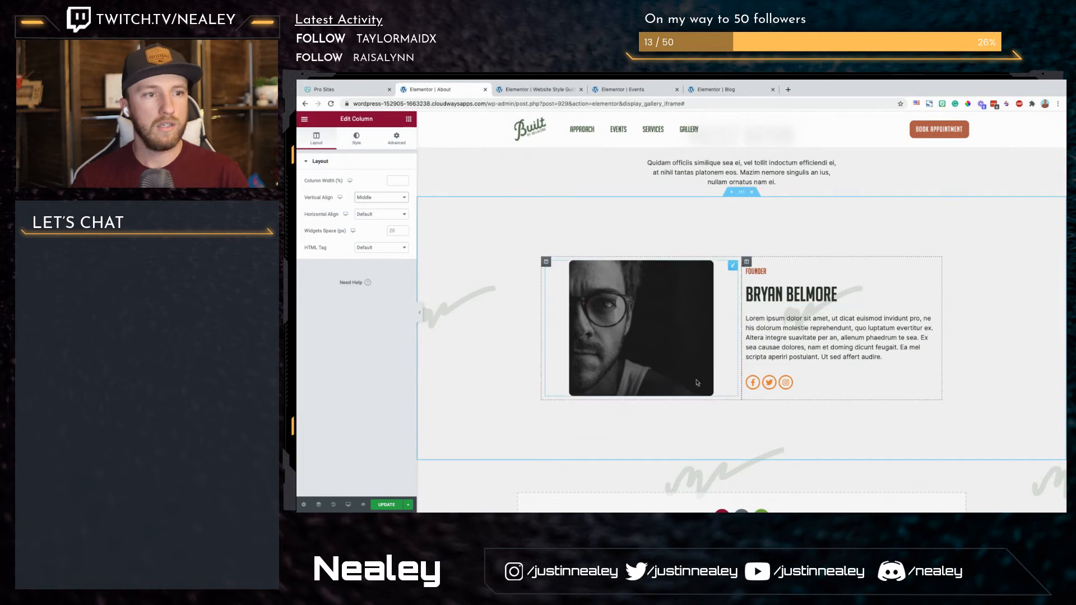
# Step: Set the founder portrait image's width to 80 in its style settings
pyautogui.click(685, 261)
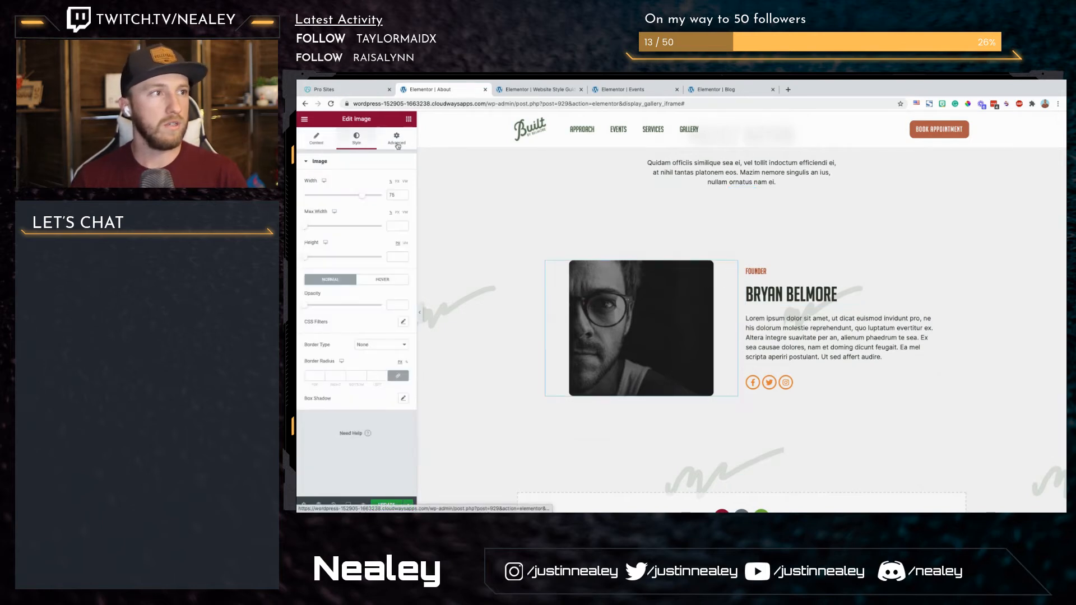
pyautogui.moveTo(364, 196)
pyautogui.mouseDown()
pyautogui.moveTo(397, 196)
pyautogui.moveTo(367, 204)
pyautogui.mouseUp()
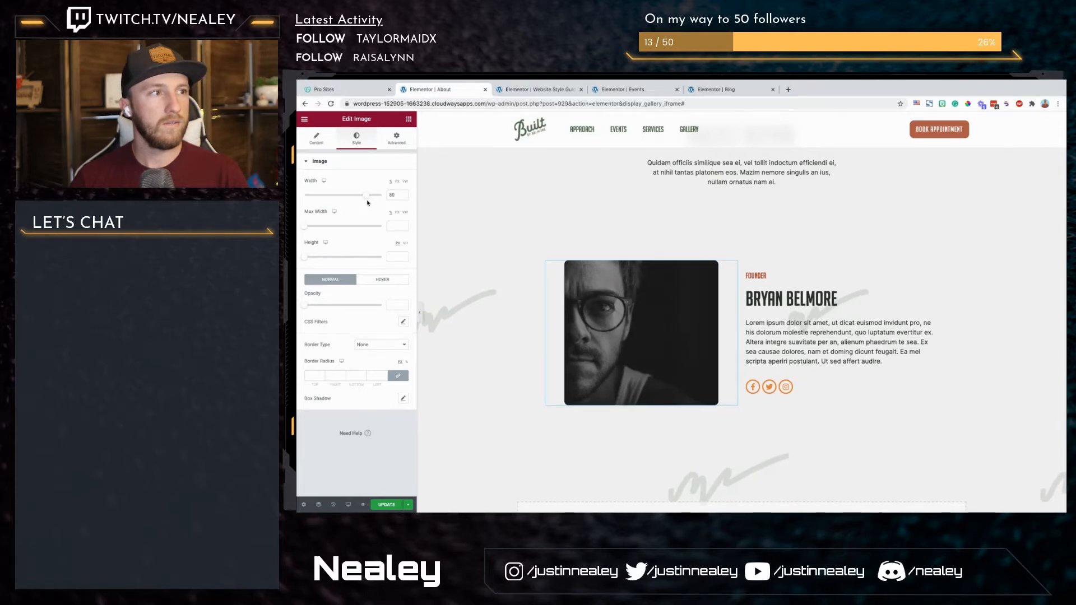
pyautogui.click(815, 387)
# Step: Add a new section with three equal columns below the founder section
pyautogui.scroll(-2, 815, 388)
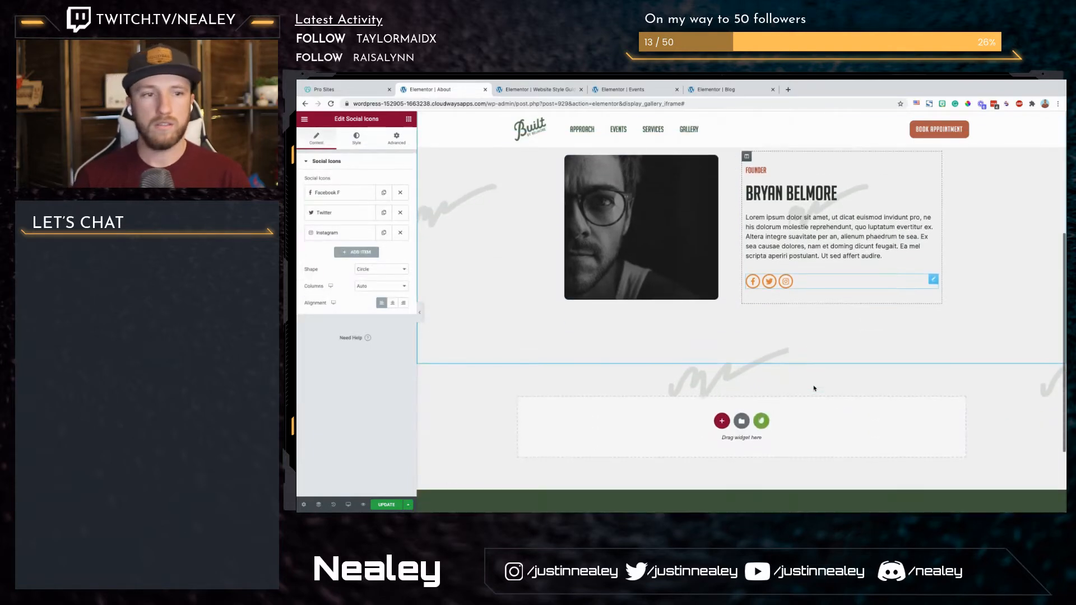
pyautogui.click(724, 421)
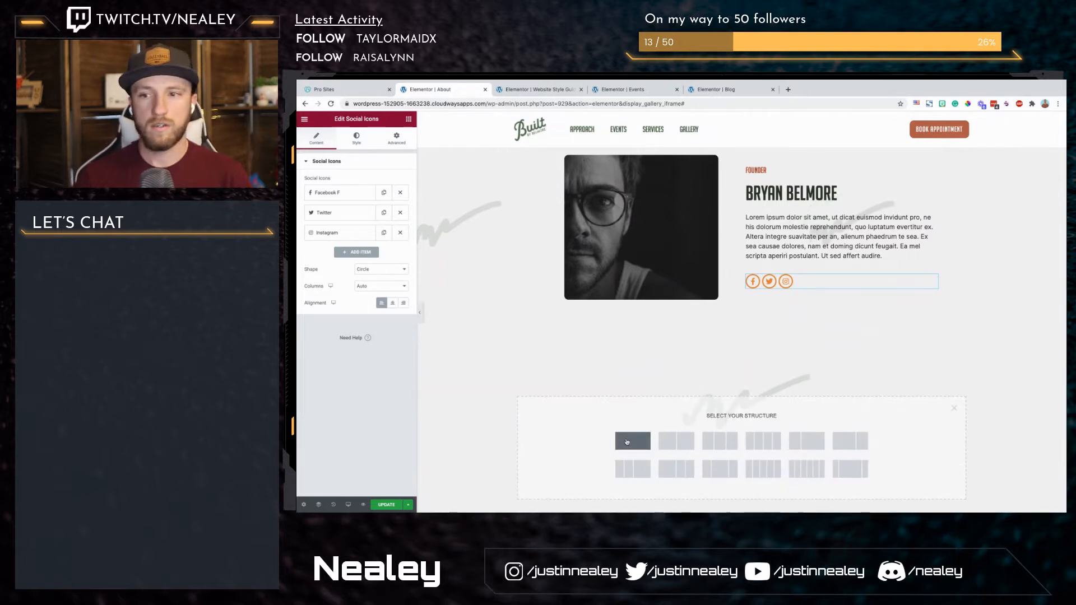
pyautogui.scroll(-2, 666, 433)
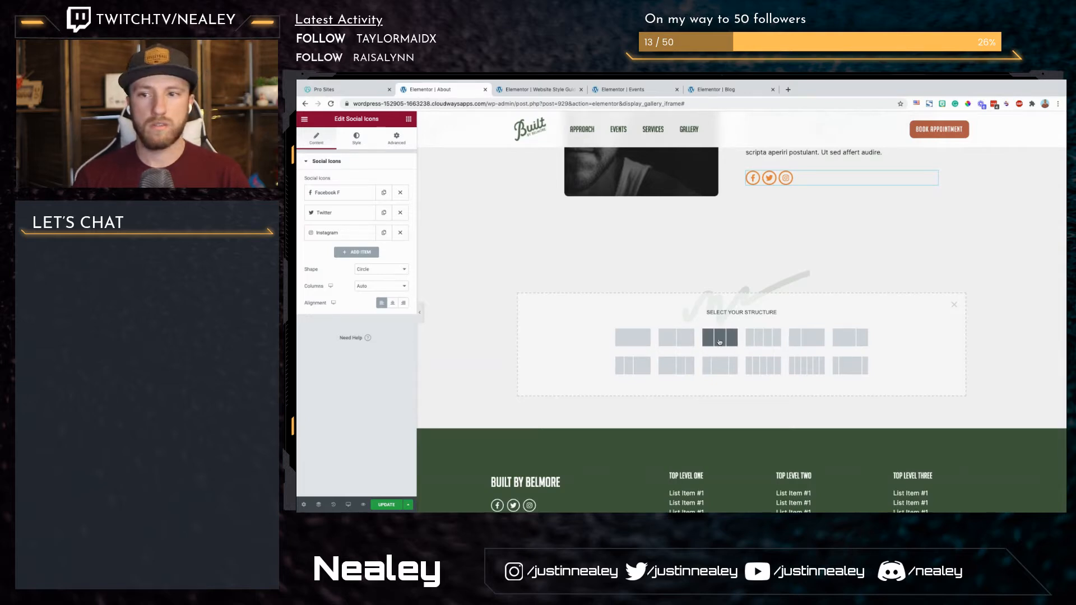
# Step: Search the widgets for "icon" and add an Icon Box to the first column of the three-column section
pyautogui.click(409, 119)
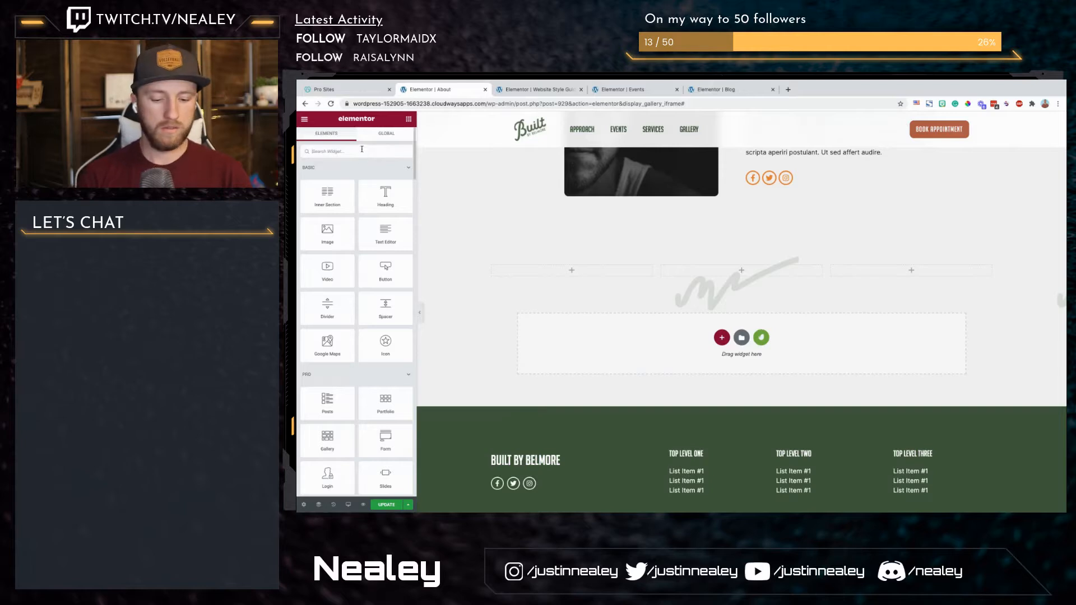
pyautogui.click(362, 150)
pyautogui.write('con')
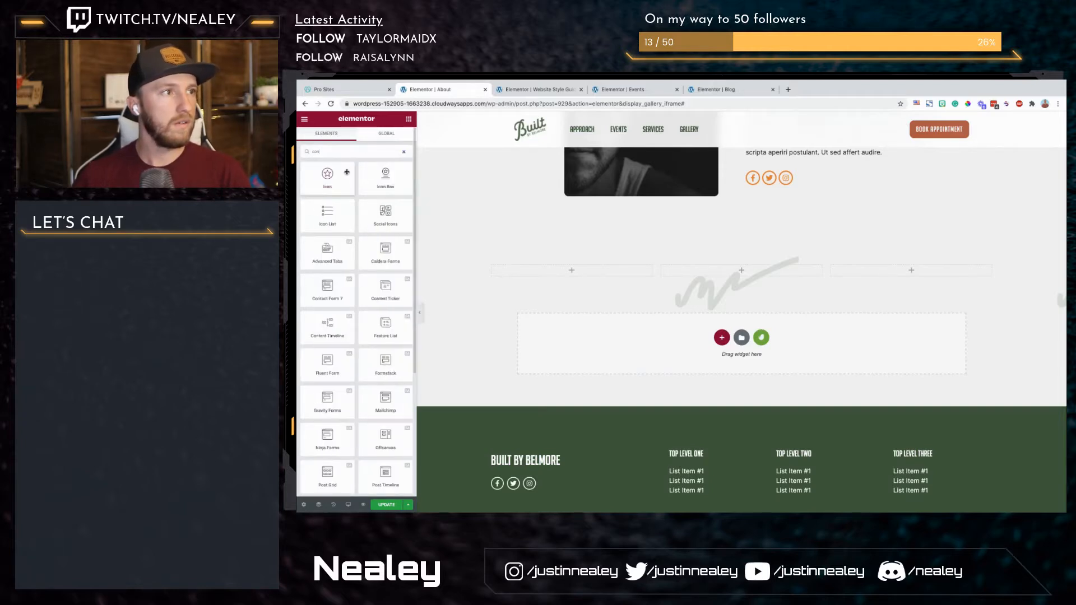
pyautogui.press('BackSpace')
pyautogui.press('BackSpace')
pyautogui.press('BackSpace')
pyautogui.write('icon')
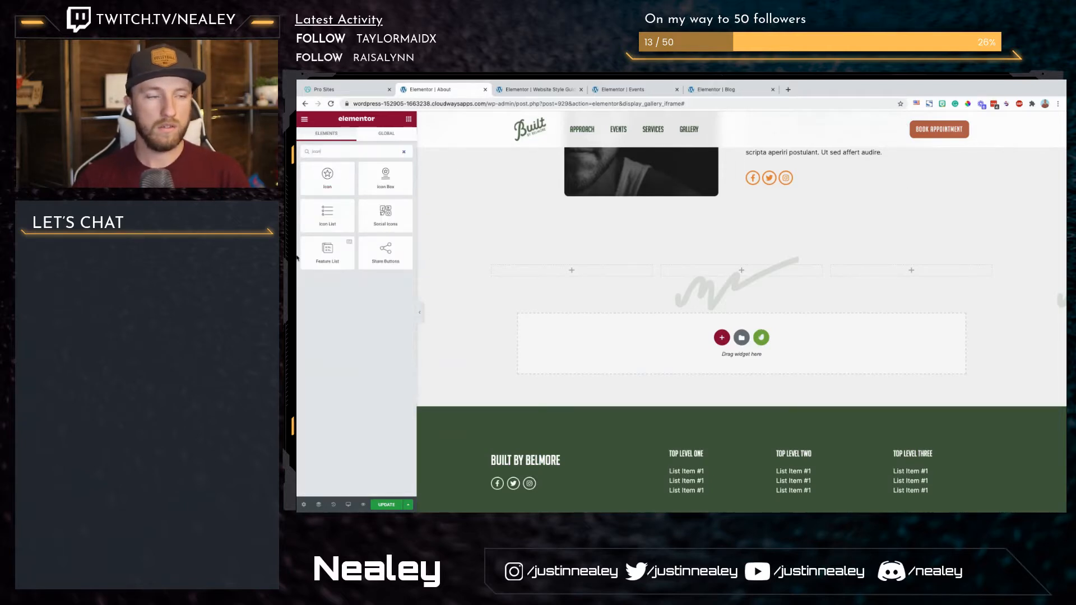
pyautogui.moveTo(386, 178); pyautogui.dragTo(553, 276)
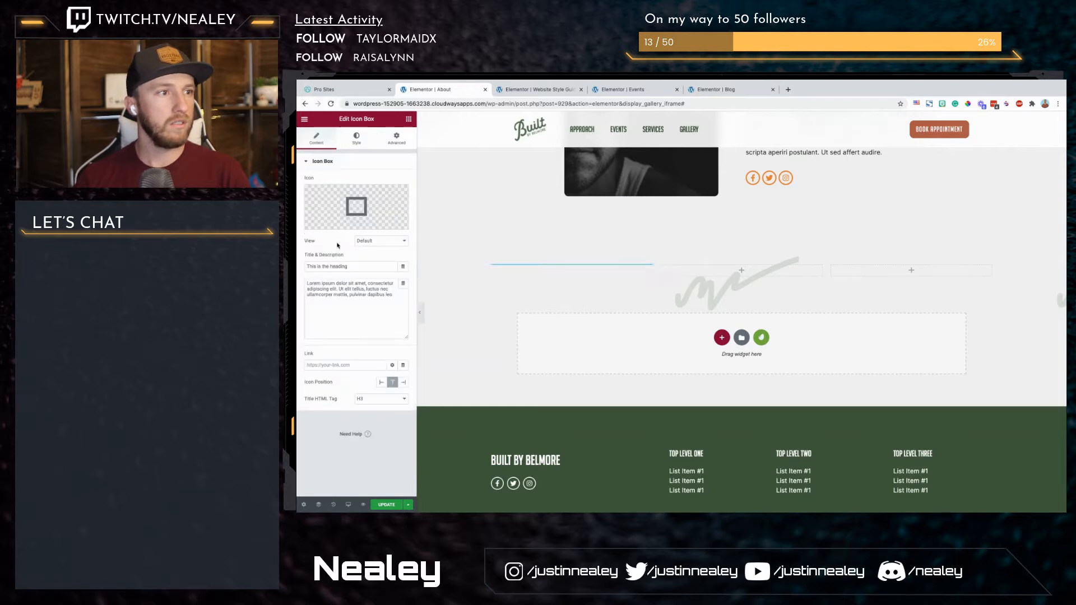
# Step: Set the icon box's icon position to Left and its view to Stacked
pyautogui.click(382, 384)
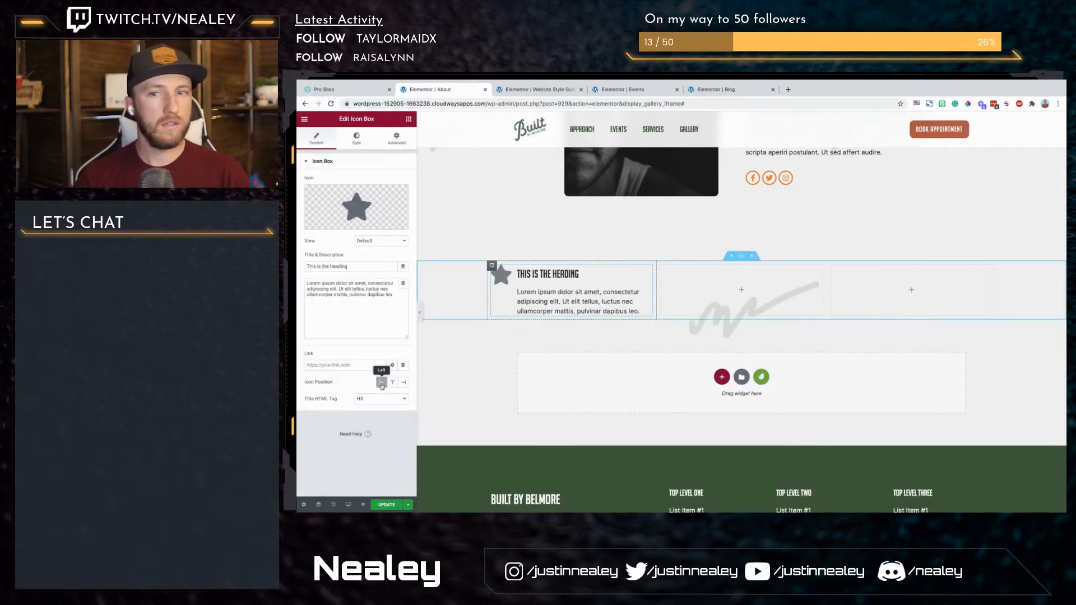
pyautogui.click(382, 242)
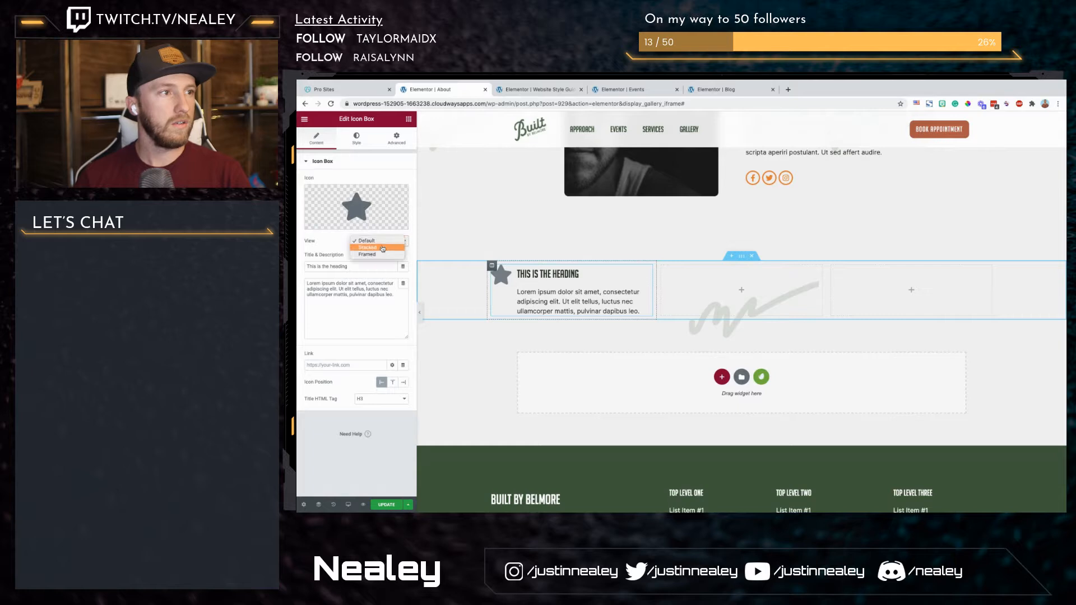
pyautogui.click(381, 248)
pyautogui.click(382, 242)
pyautogui.click(381, 248)
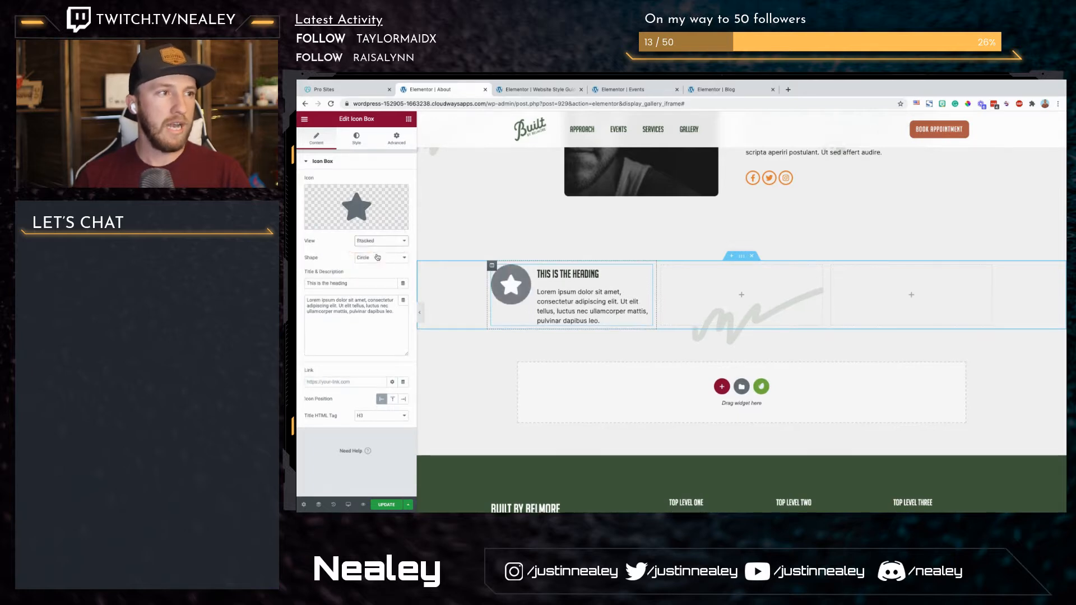
pyautogui.click(380, 241)
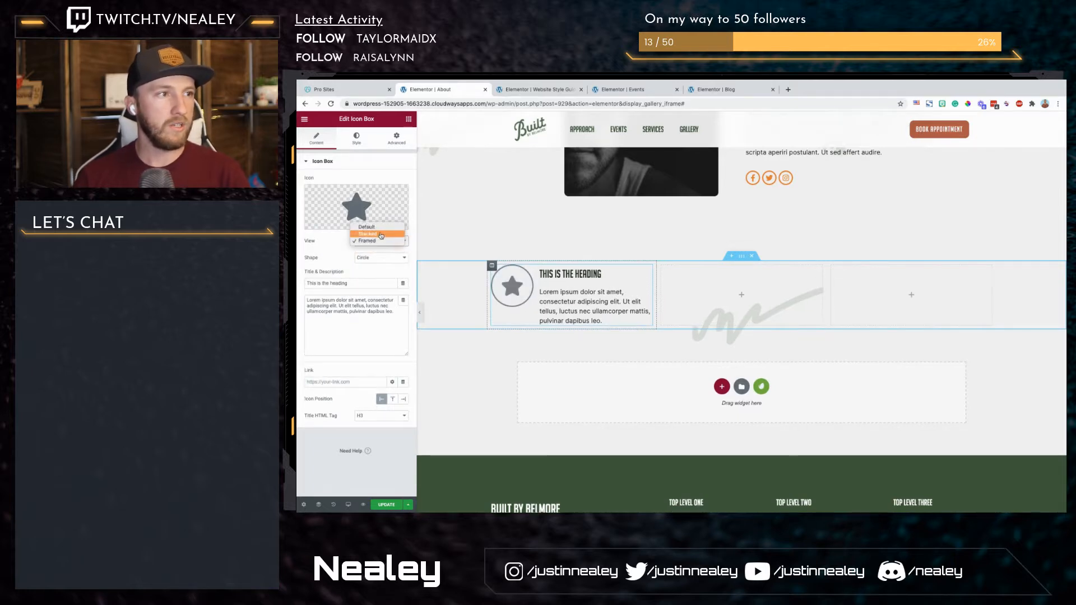
pyautogui.click(379, 234)
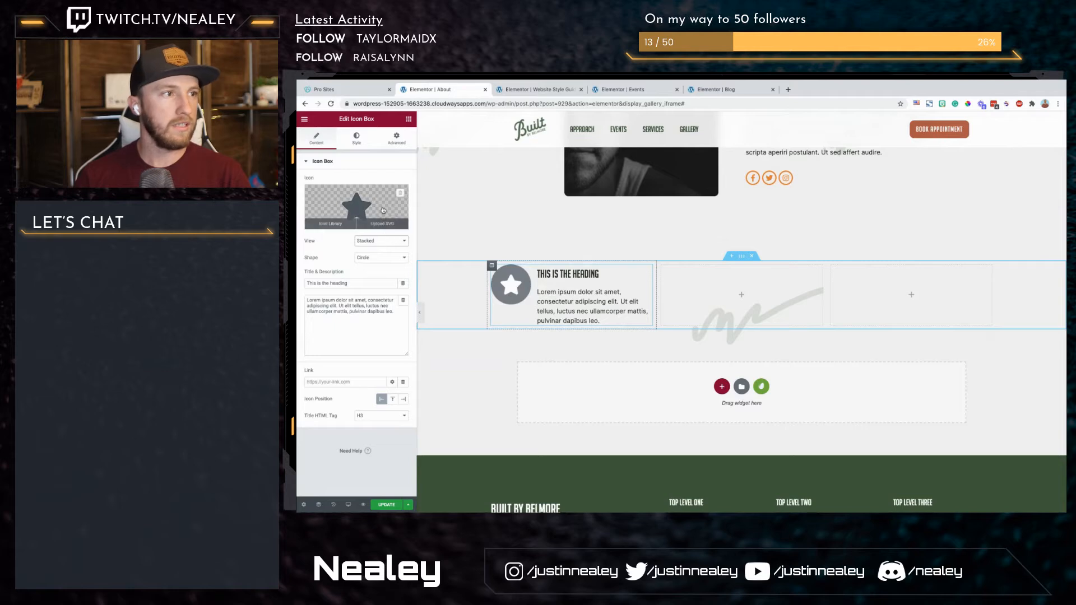
# Step: Try the orange anchor Shape-1.svg from the media library as the icon box's icon, and remove it
pyautogui.click(383, 223)
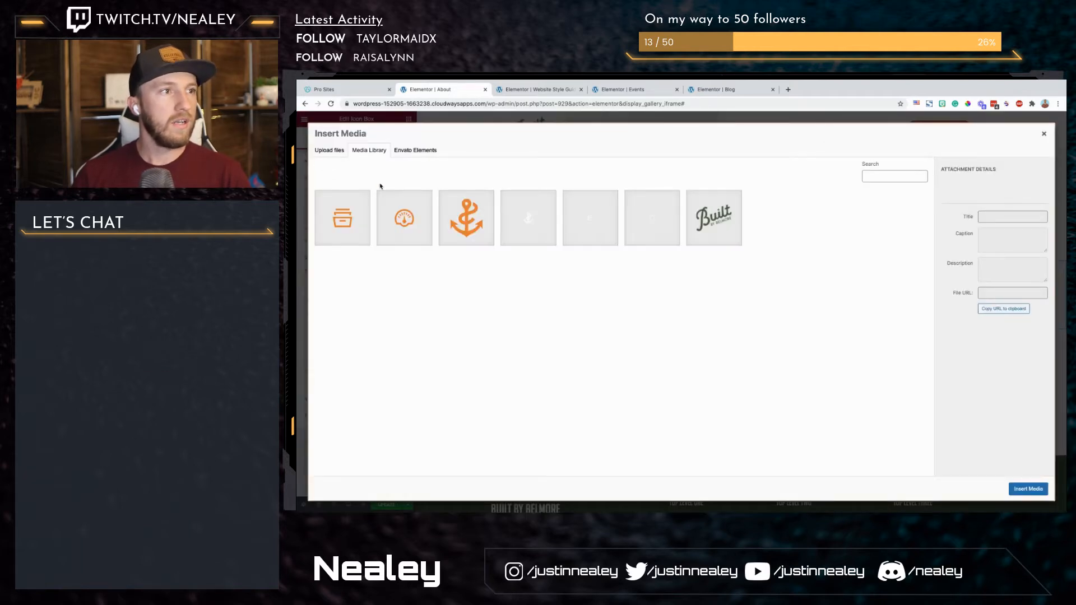
pyautogui.click(458, 220)
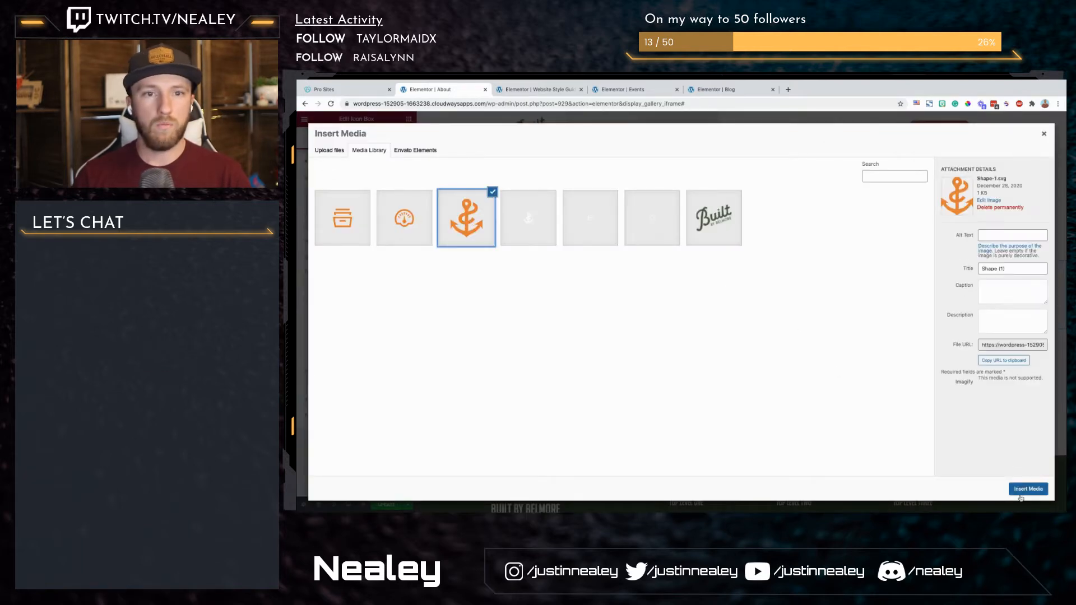
pyautogui.click(1023, 490)
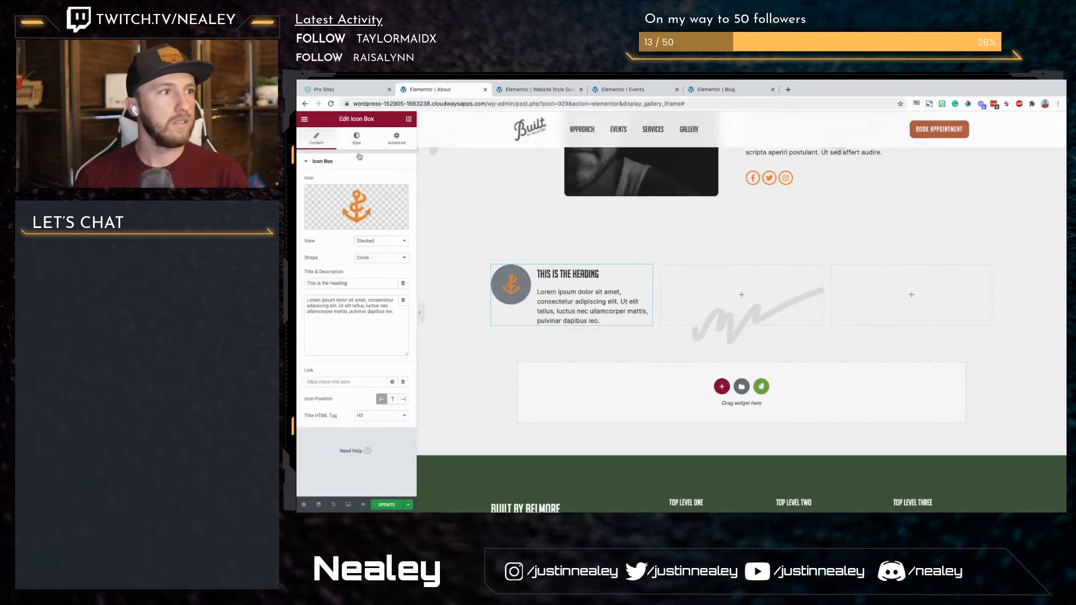
pyautogui.click(401, 199)
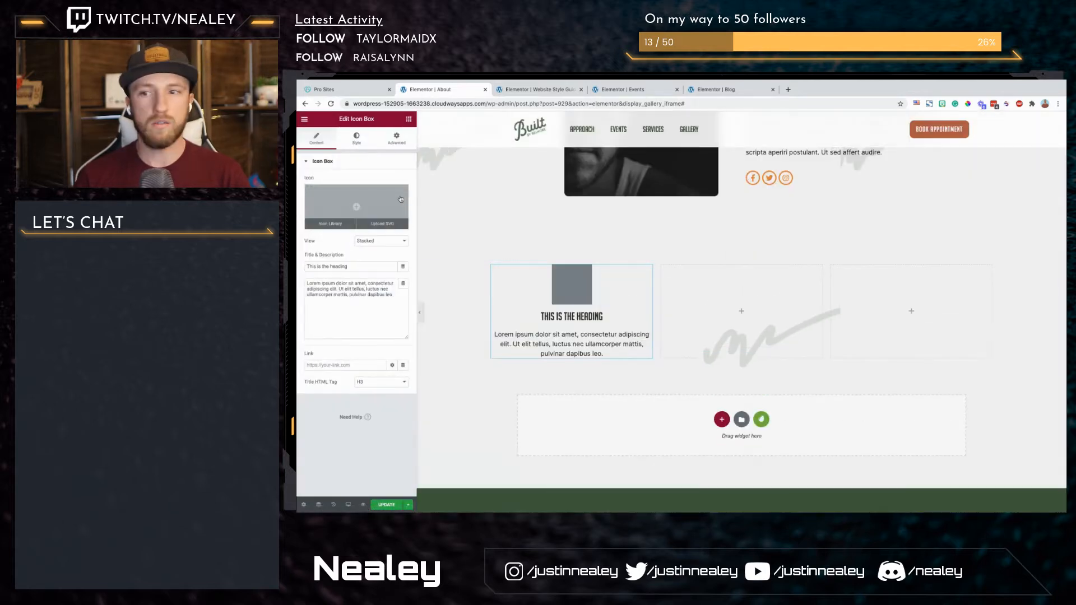
# Step: Insert the white anchor Shape.svg from the media library as the icon box's icon
pyautogui.click(389, 227)
pyautogui.click(546, 215)
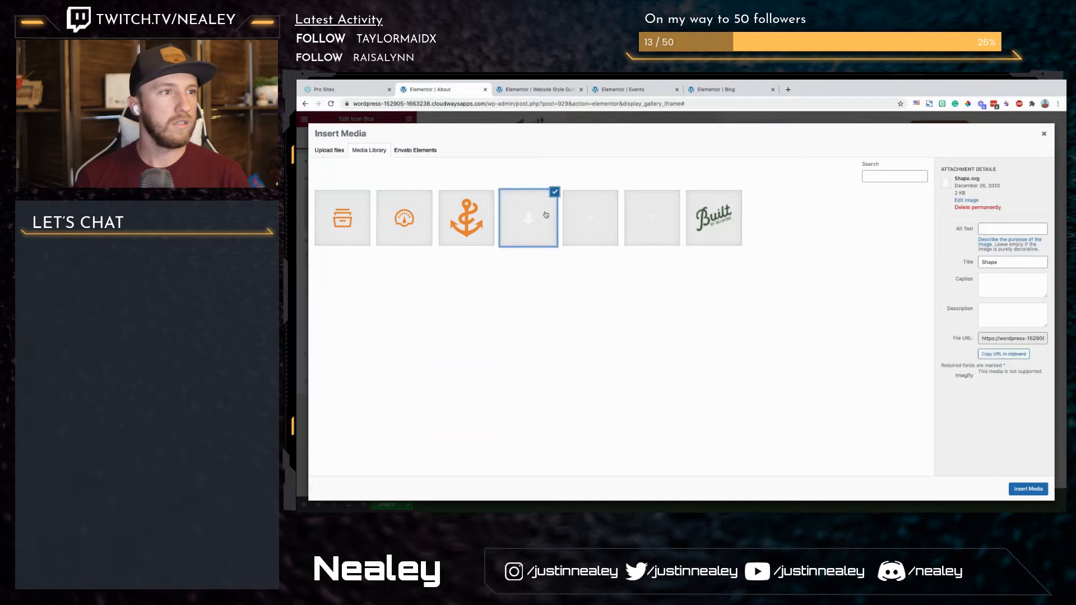
pyautogui.click(1028, 489)
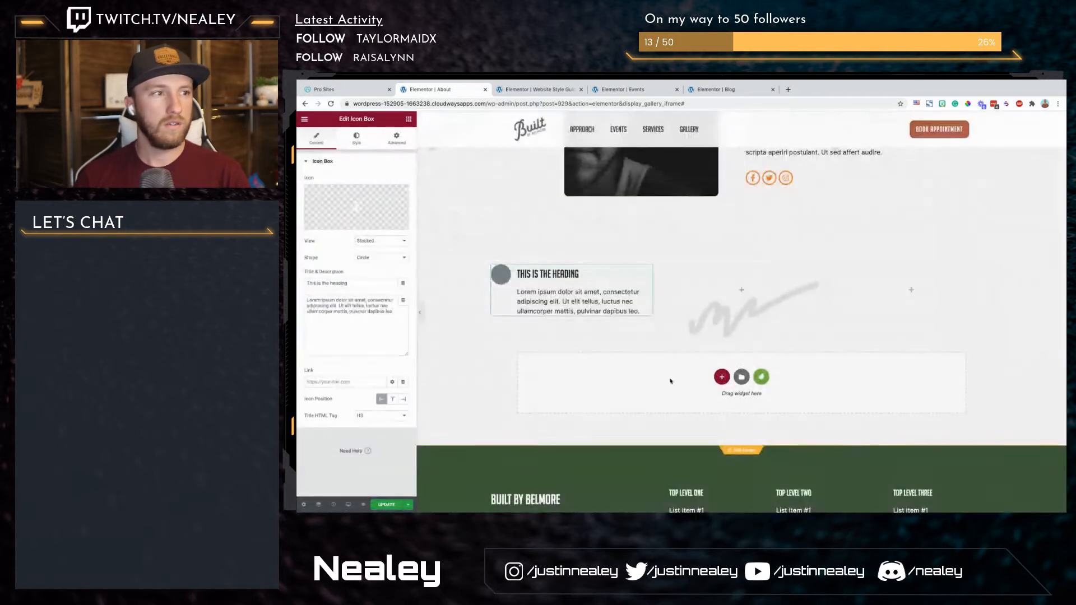
# Step: Set the HTML tag of the icon box's title to H2
pyautogui.tripleClick(359, 282)
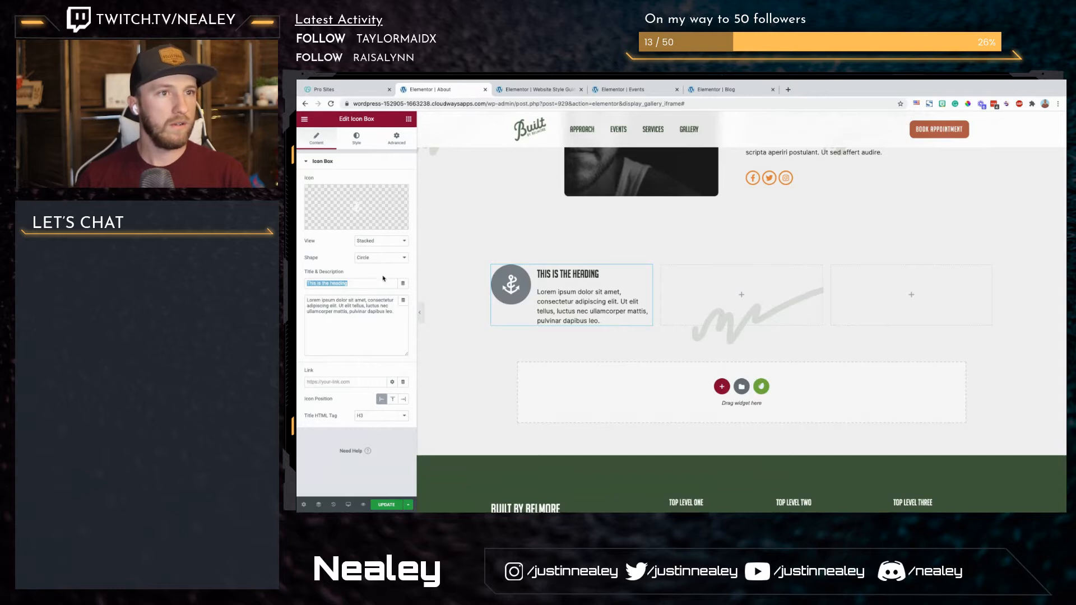
pyautogui.click(376, 418)
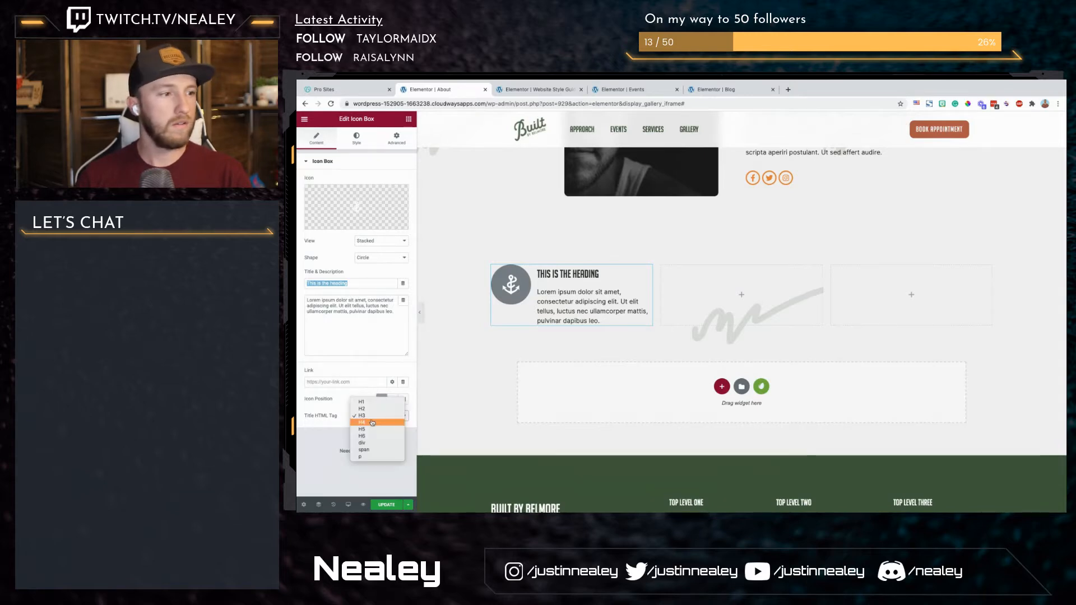
pyautogui.click(373, 411)
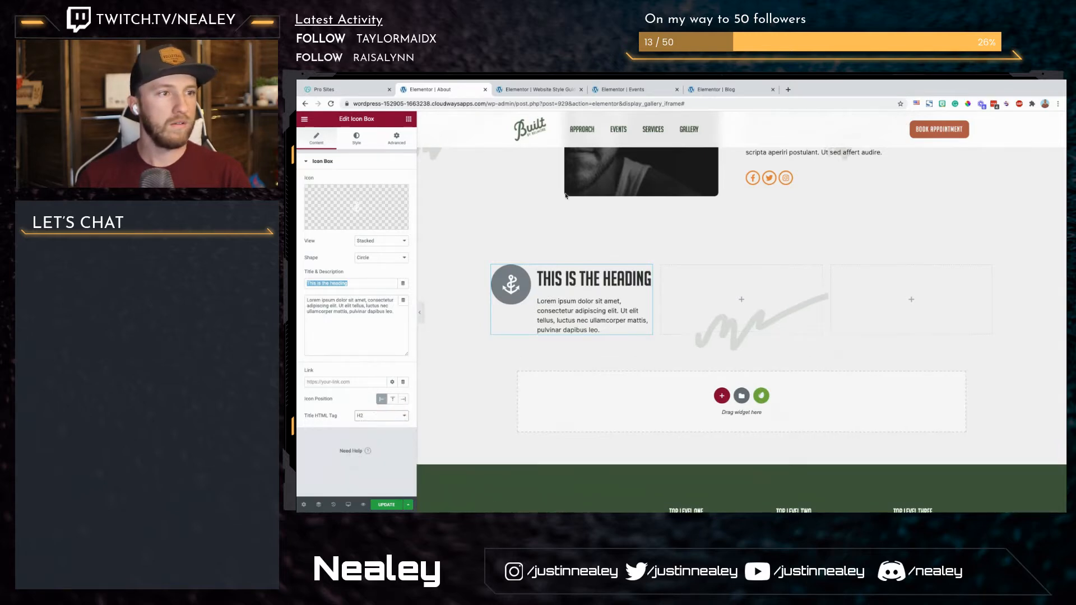
# Step: Title the icon box Quality and set its icon's primary color to the global Secondary color
pyautogui.write('Quality')
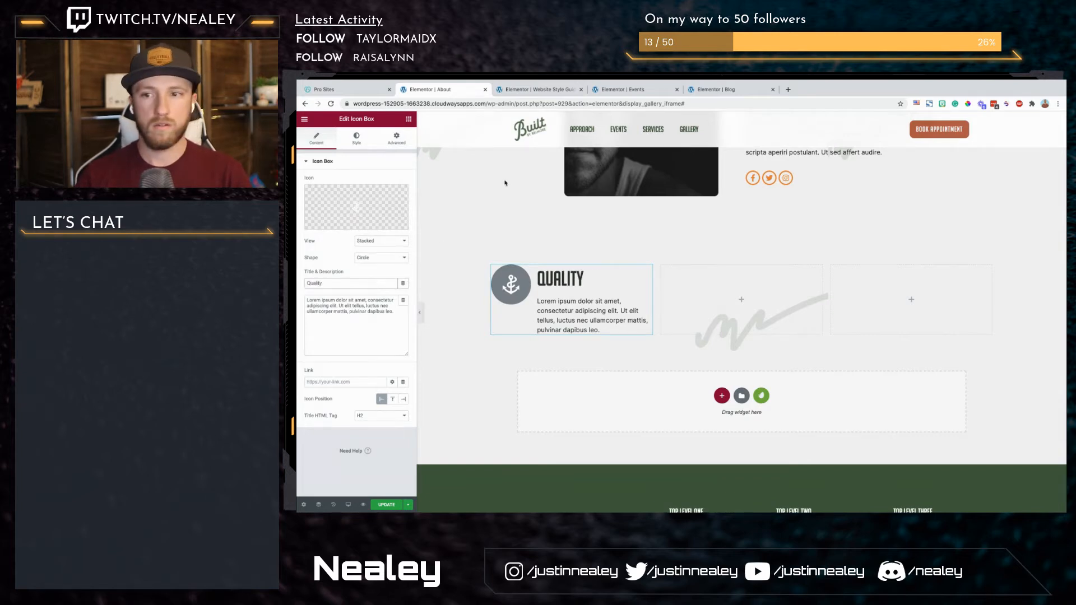
pyautogui.click(357, 140)
pyautogui.click(392, 198)
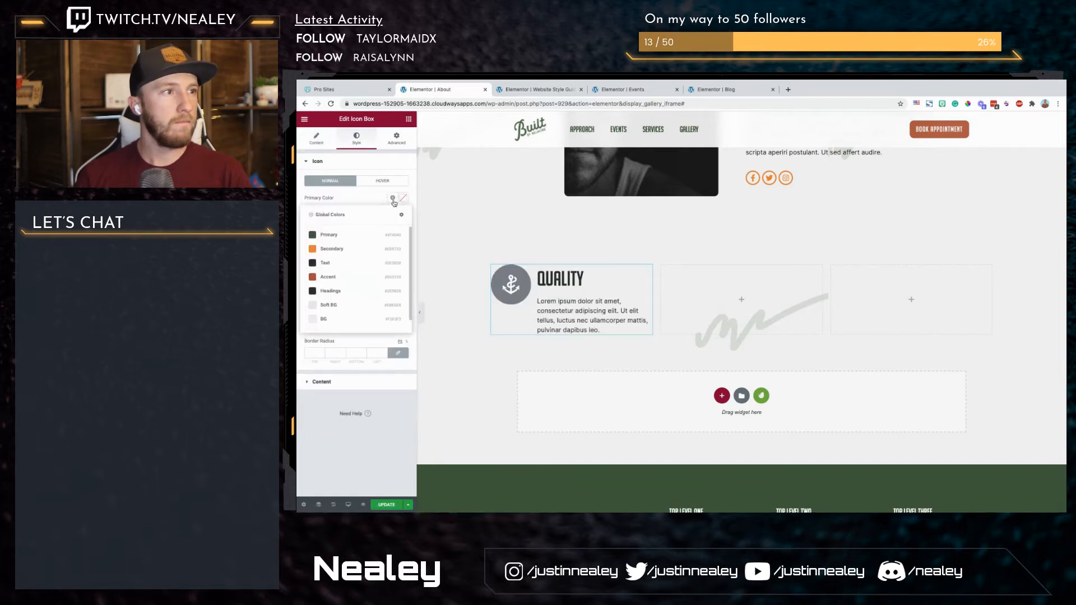
pyautogui.click(337, 250)
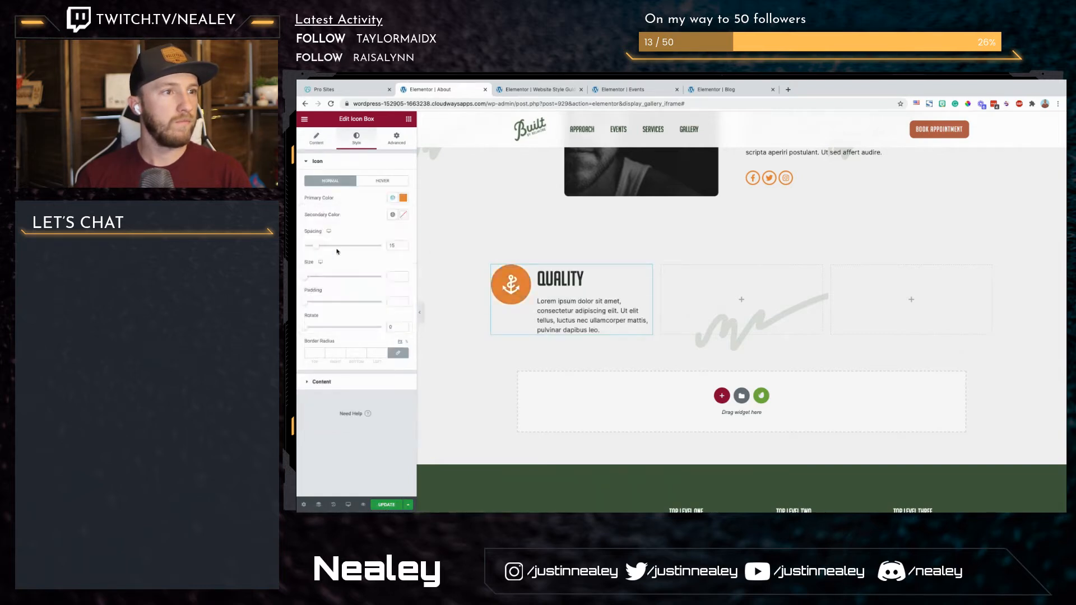
# Step: Copy the Quality icon box into the middle column and retitle the copy Helpful
pyautogui.rightClick(589, 284)
pyautogui.click(606, 315)
pyautogui.rightClick(720, 294)
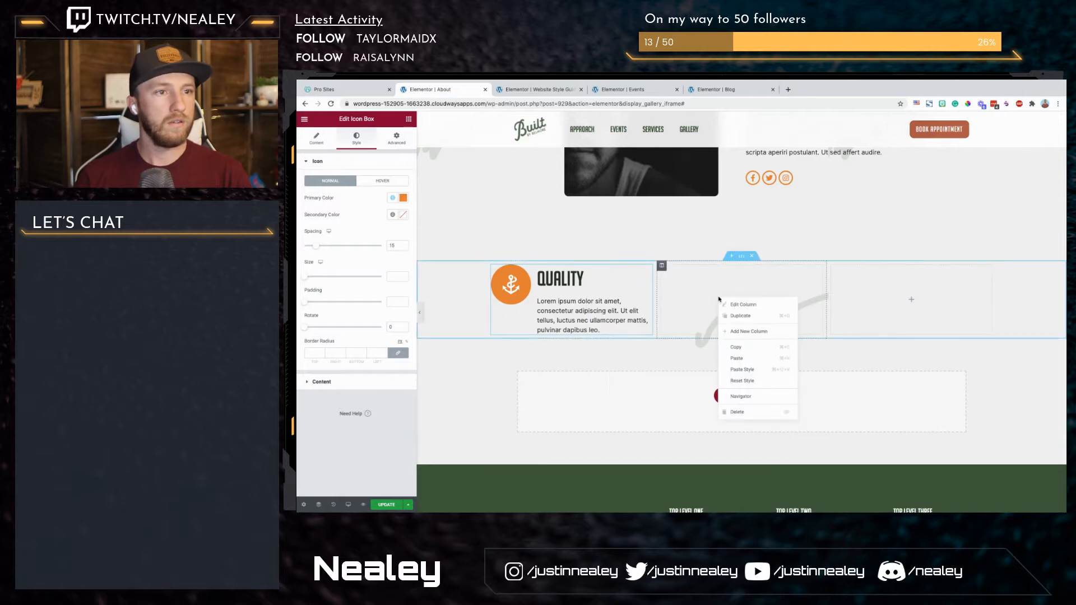
pyautogui.click(740, 363)
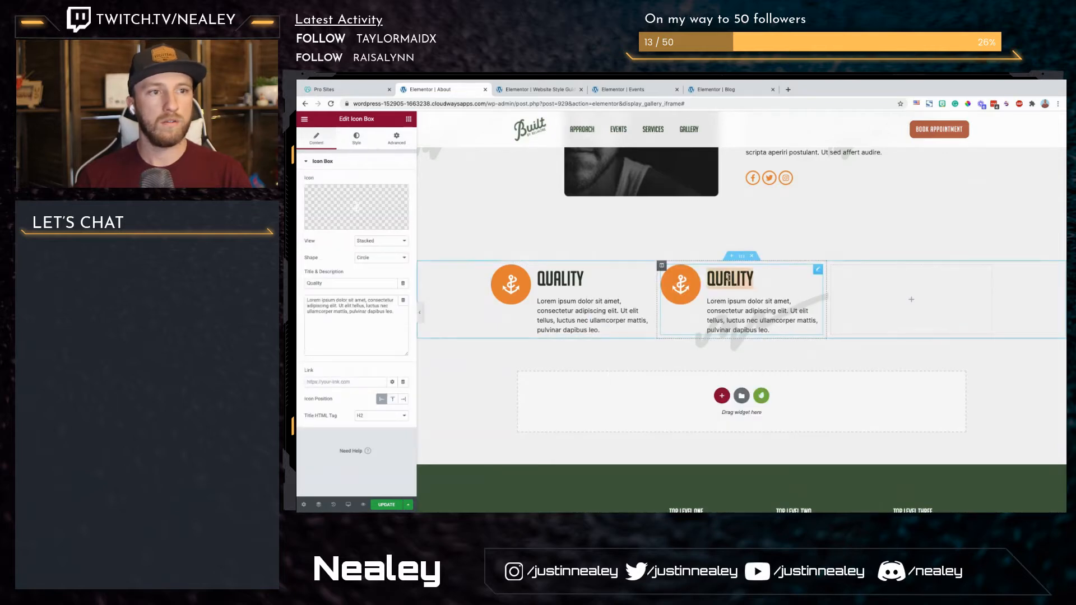
pyautogui.doubleClick(727, 278)
pyautogui.write('Helpful')
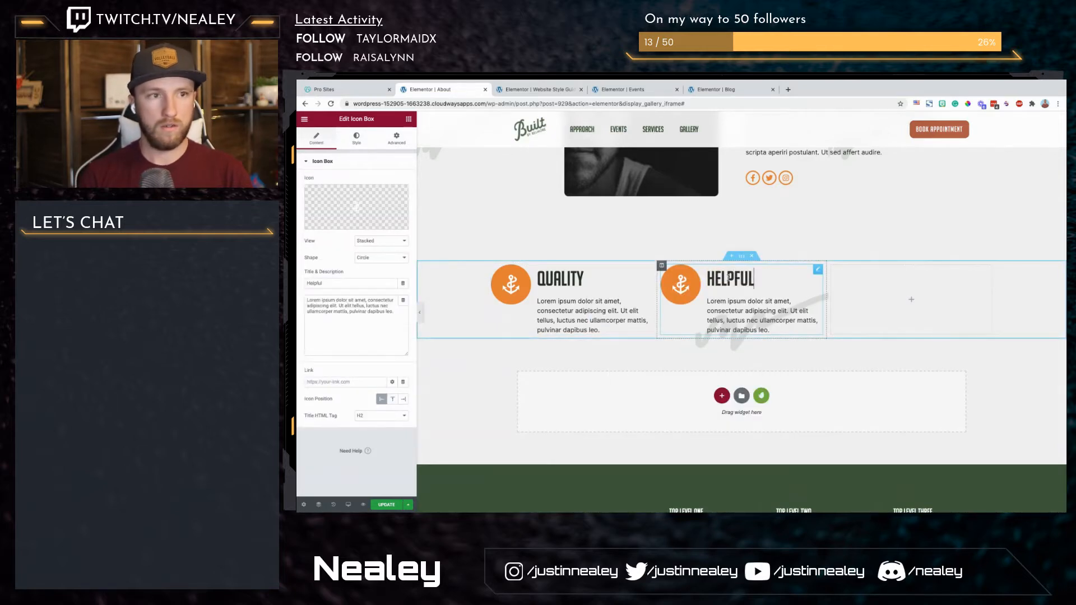
# Step: Upload the white gauge and drawer SVGs to the media library and insert Shape-4.svg as the Helpful box's icon
pyautogui.click(376, 225)
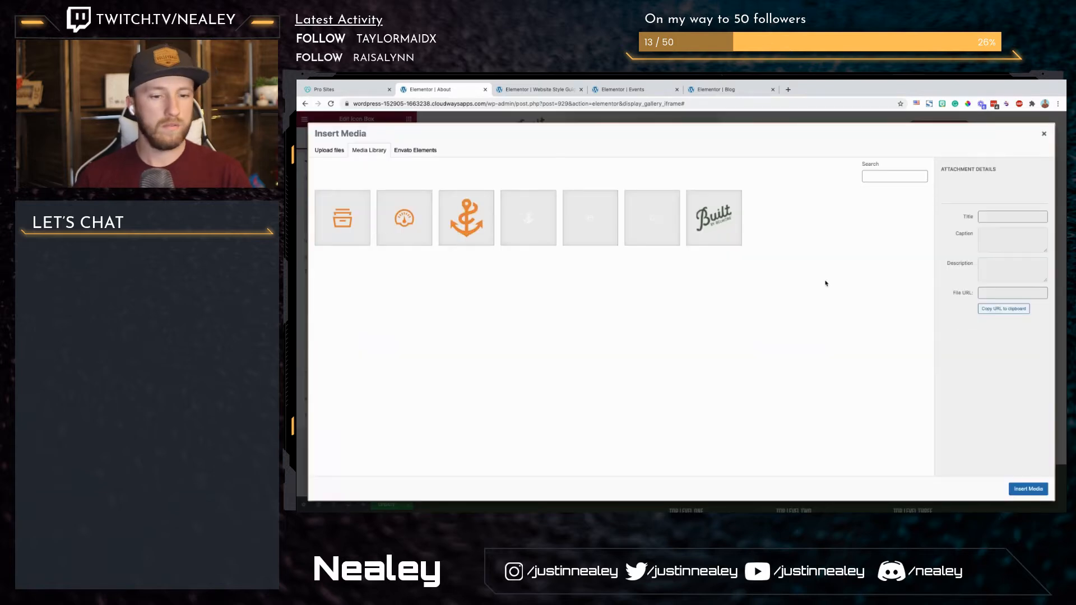
pyautogui.click(591, 238)
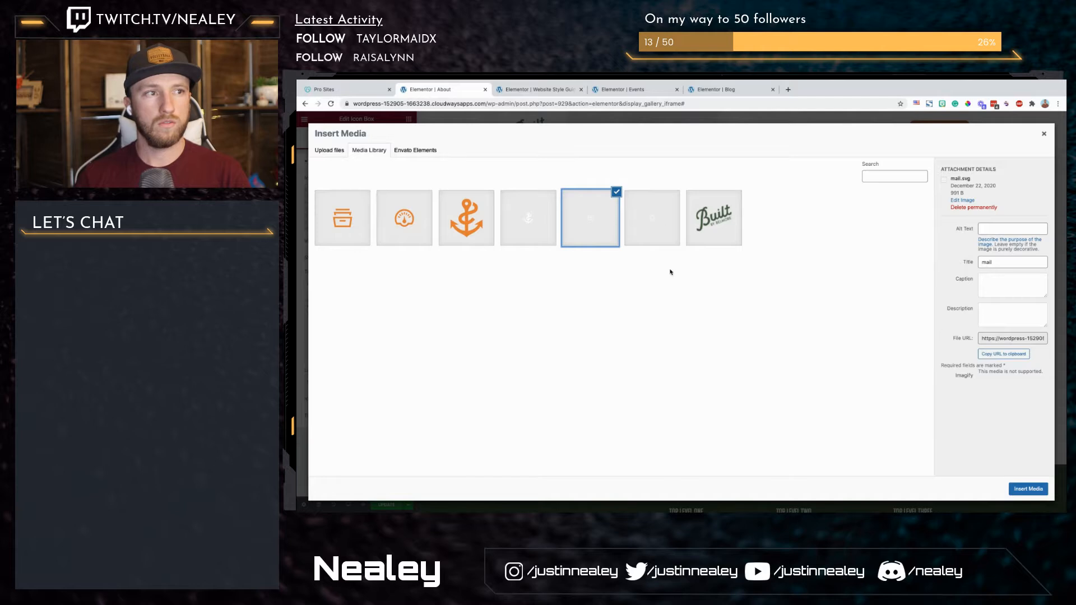
pyautogui.press('super+Tab')
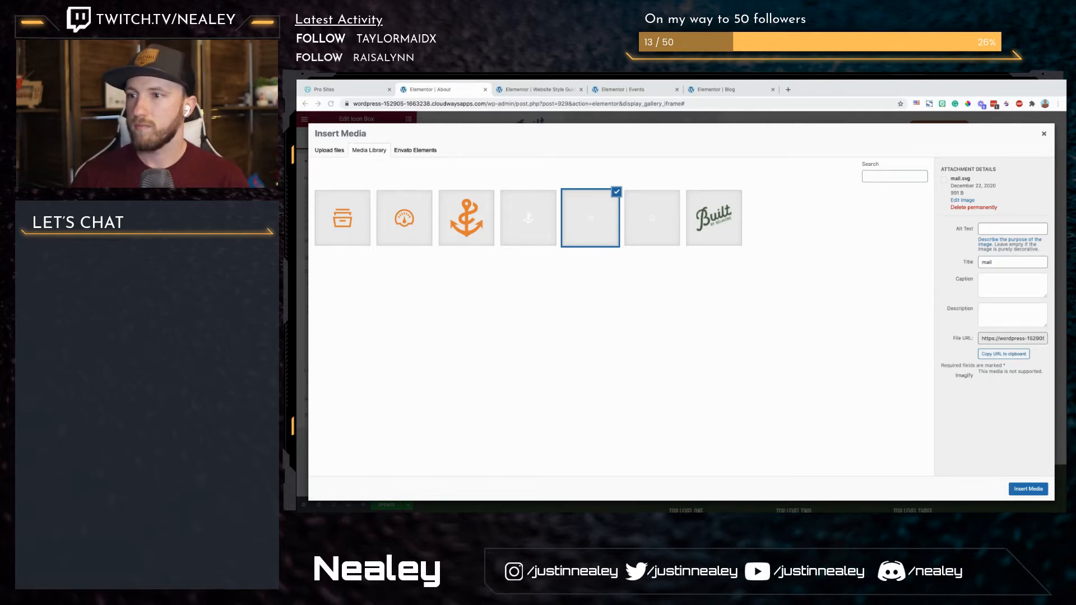
pyautogui.moveTo(536, 379); pyautogui.dragTo(536, 380)
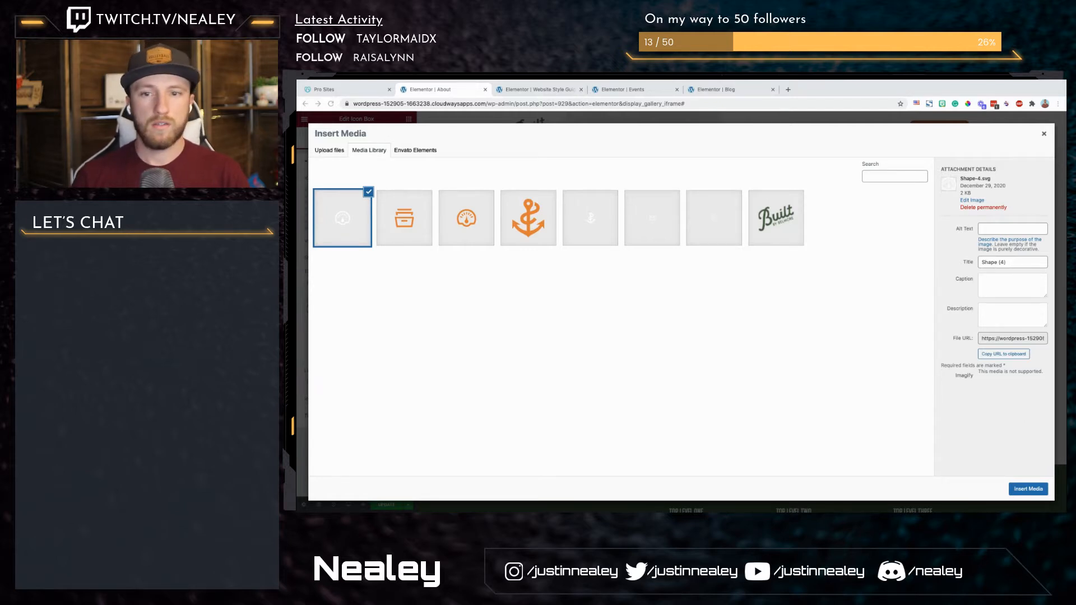
pyautogui.moveTo(701, 412); pyautogui.dragTo(702, 409)
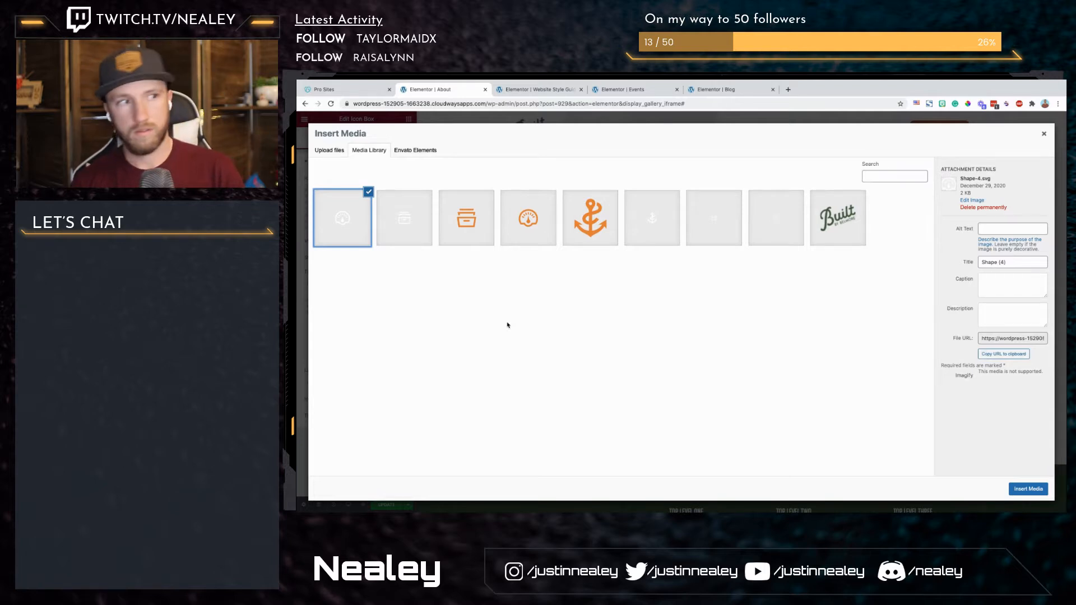
pyautogui.click(1028, 489)
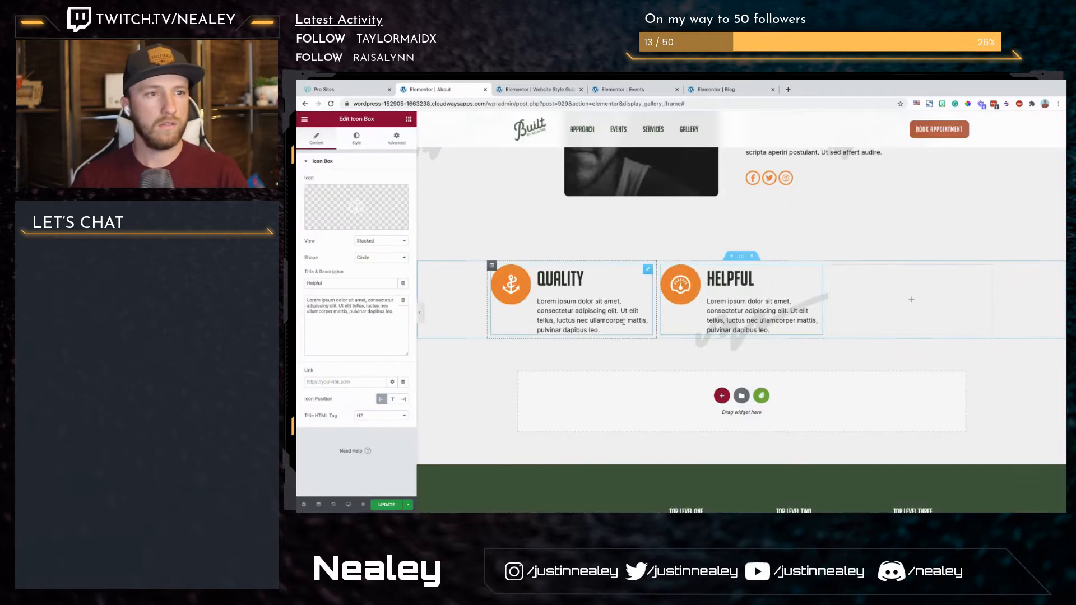
# Step: Copy the Helpful icon box into the empty third column
pyautogui.rightClick(792, 337)
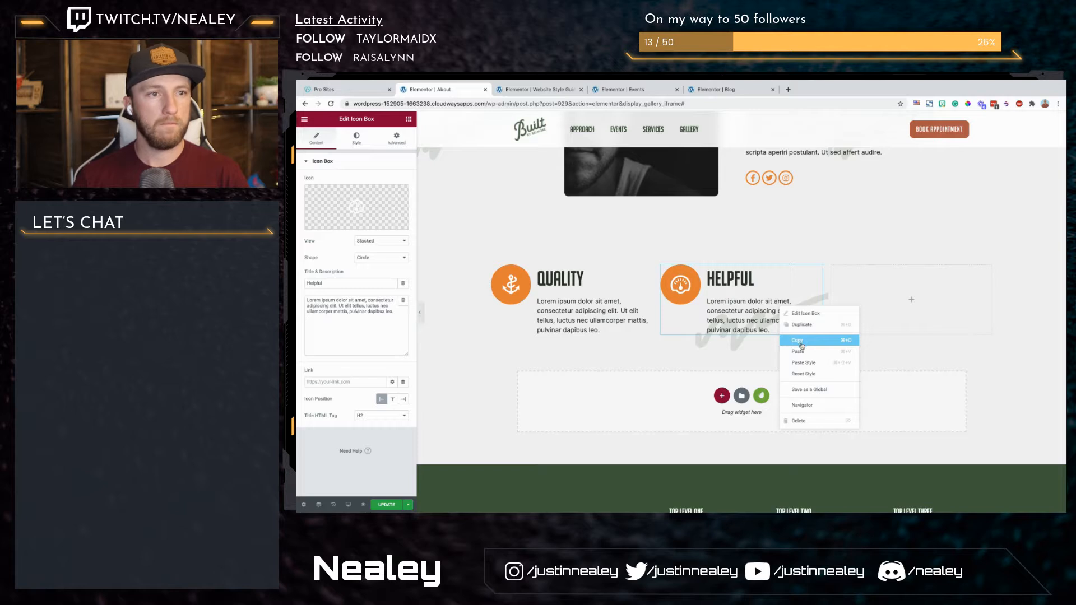
pyautogui.click(802, 342)
pyautogui.rightClick(897, 287)
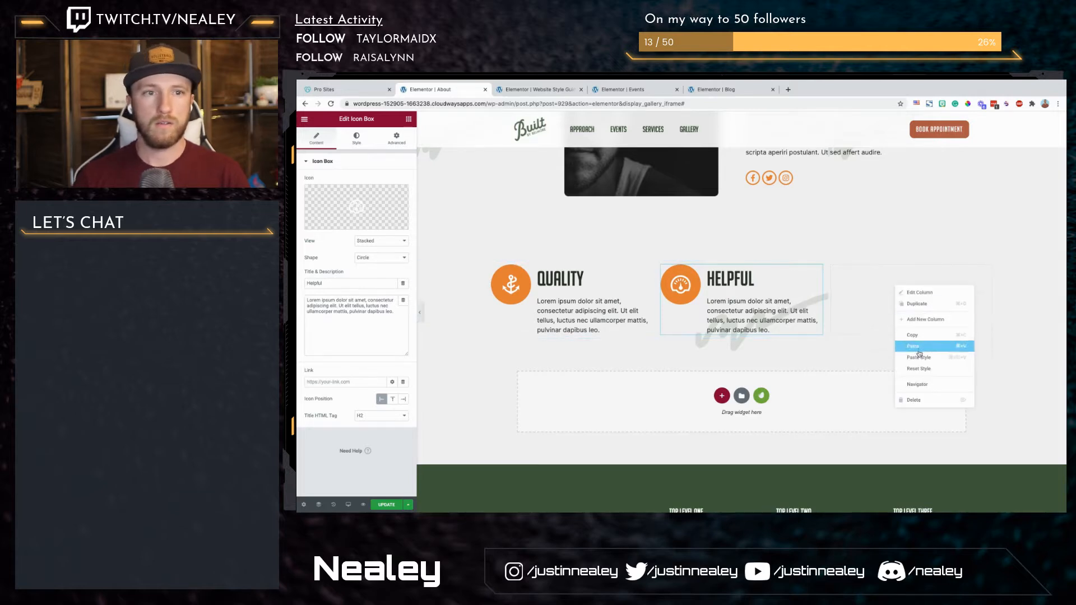
pyautogui.click(918, 352)
pyautogui.rightClick(912, 302)
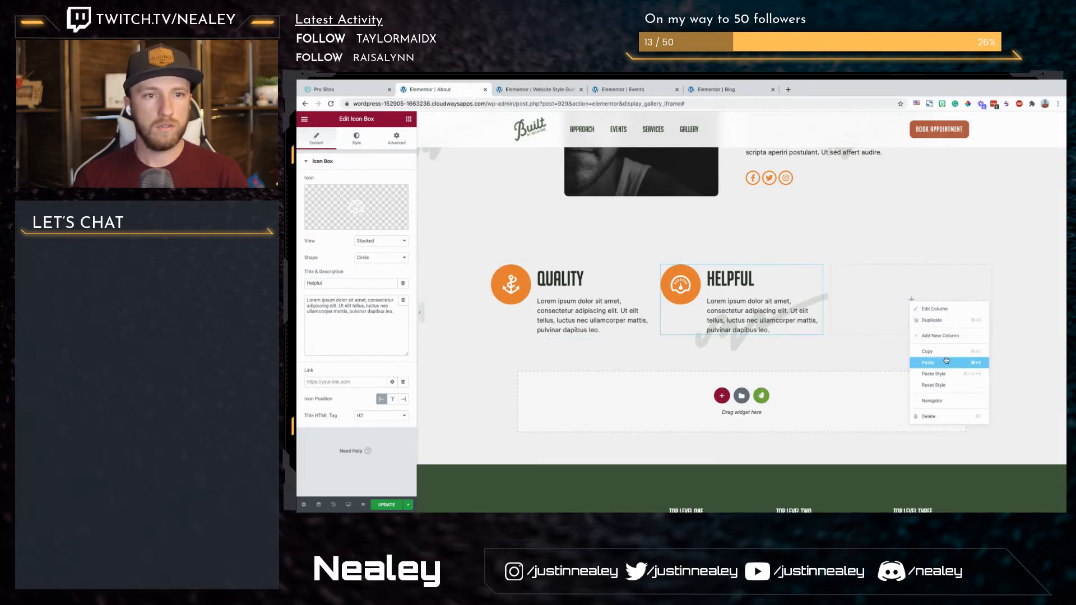
pyautogui.click(929, 362)
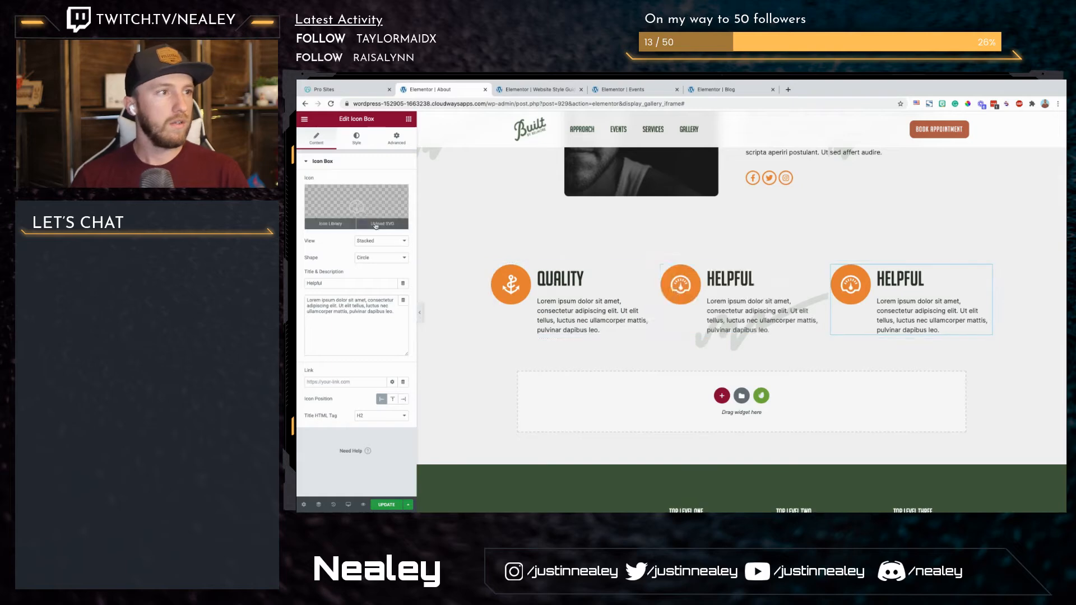
# Step: Set the third icon box's icon to the white drawer Shape-5.svg and its title to Efficient
pyautogui.click(375, 224)
pyautogui.click(366, 218)
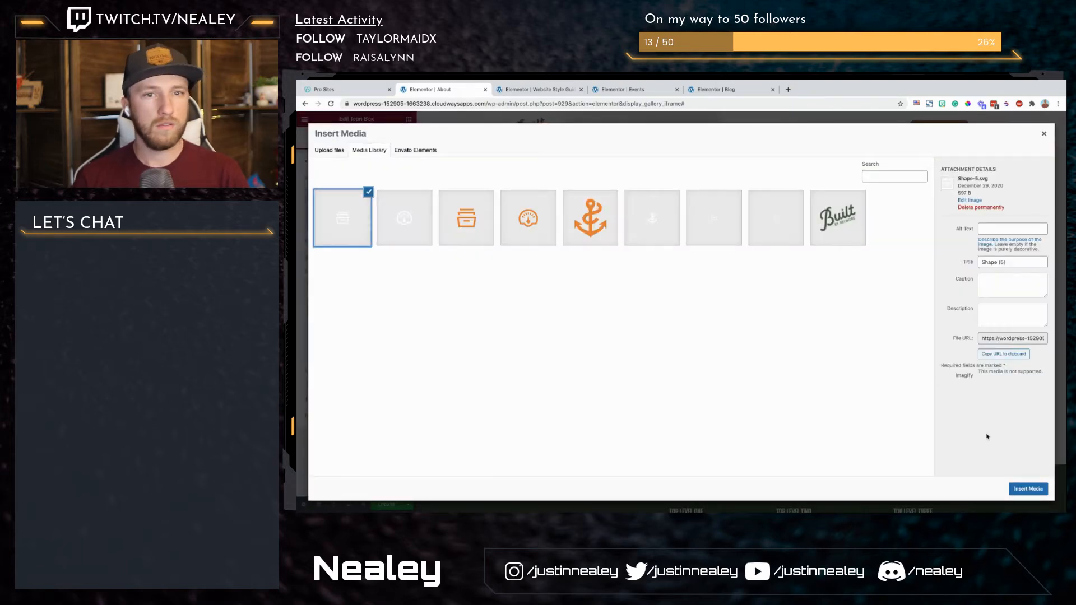
pyautogui.click(1029, 489)
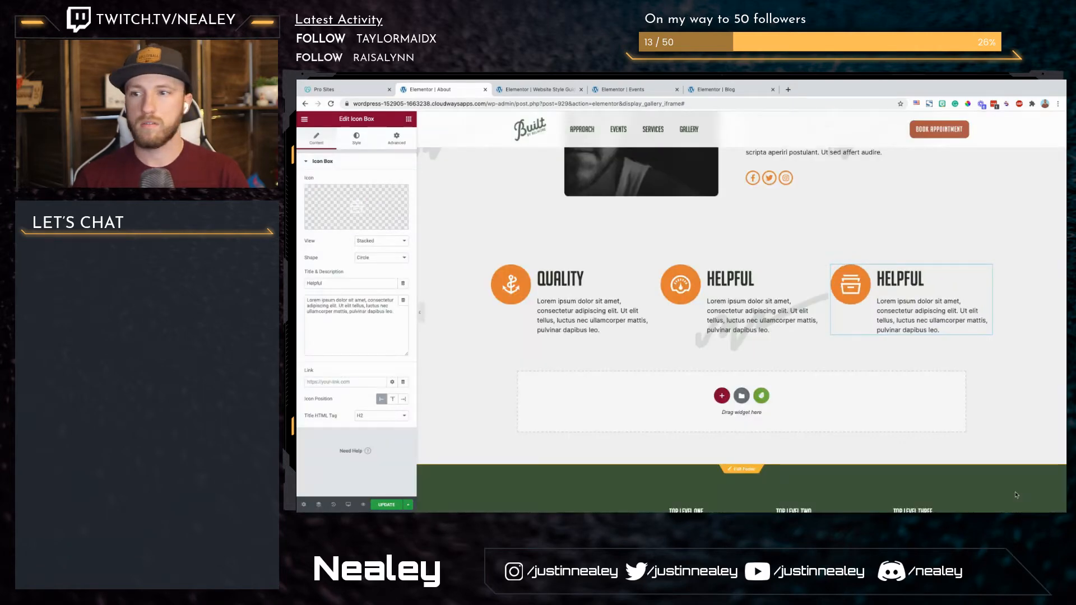
pyautogui.doubleClick(348, 283)
pyautogui.write('Efficient')
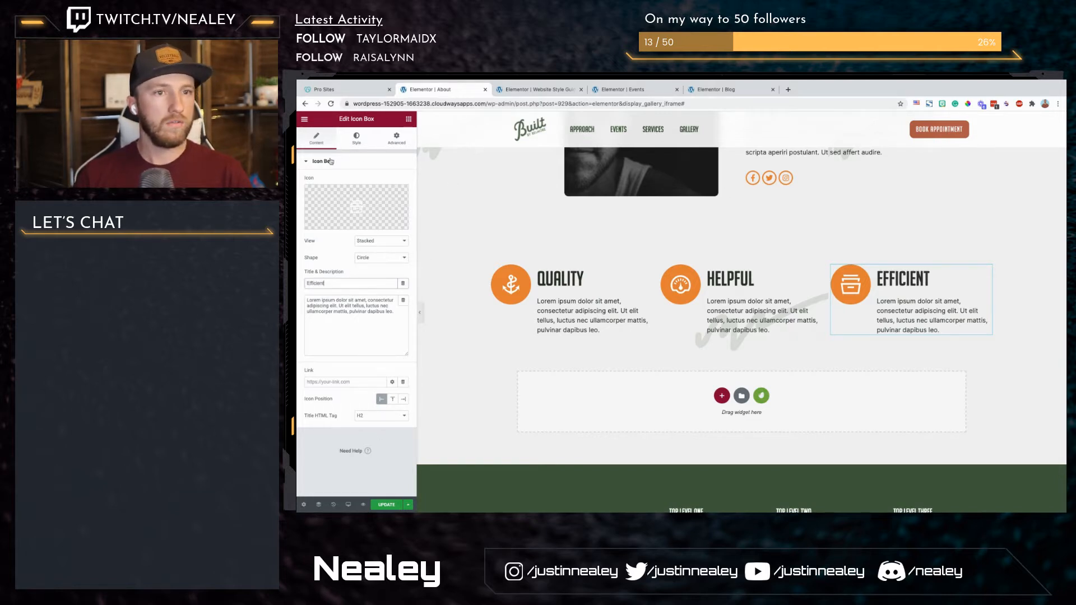
# Step: Set the Efficient box's icon size to 33 and paste its style onto the Helpful and Quality icon boxes
pyautogui.click(354, 139)
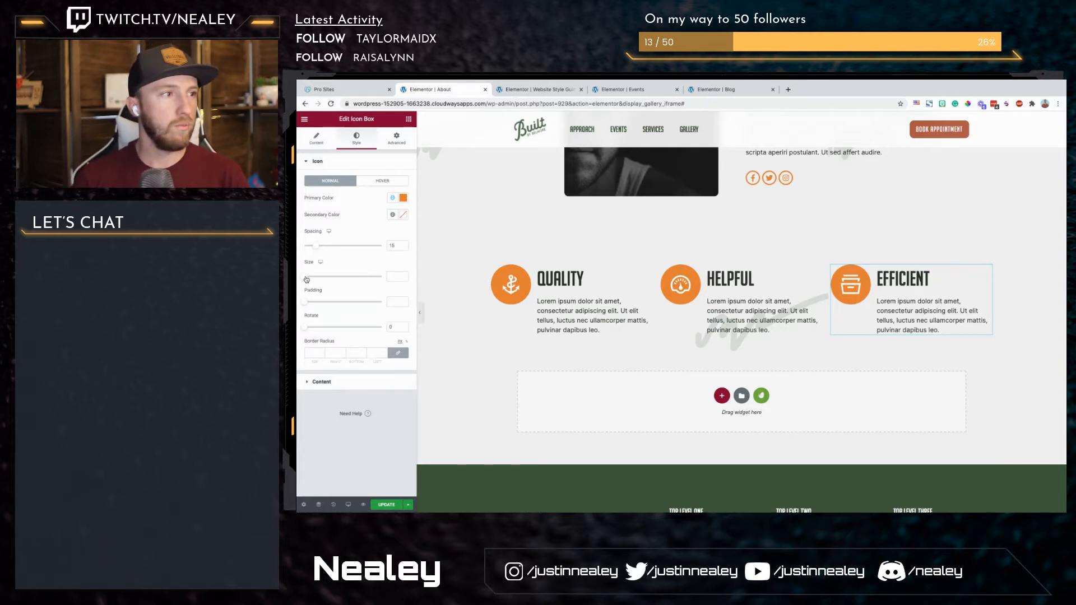
pyautogui.moveTo(307, 279); pyautogui.dragTo(314, 279)
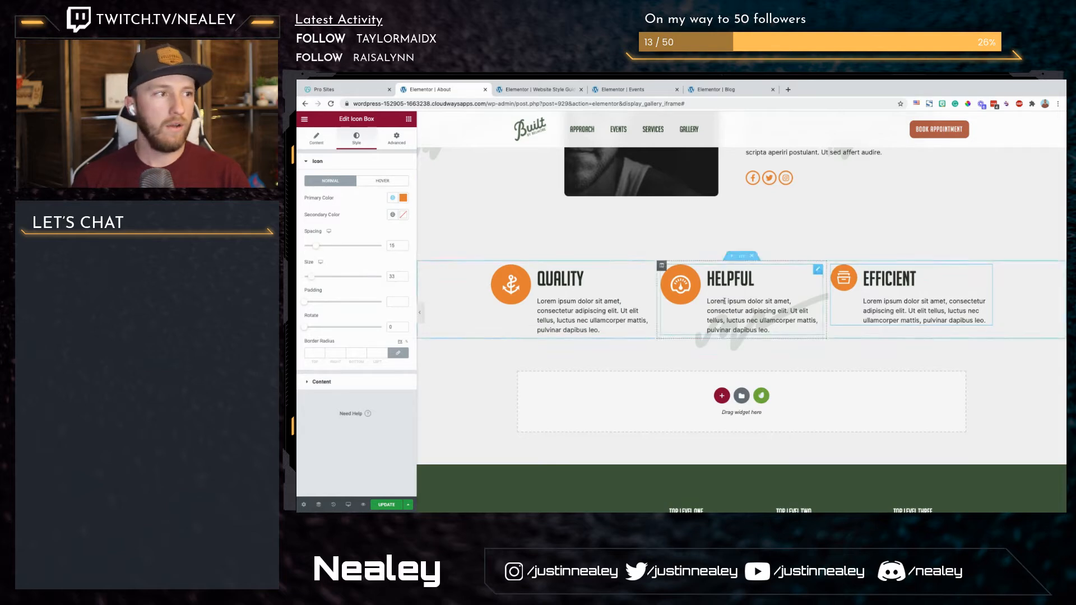
pyautogui.rightClick(987, 276)
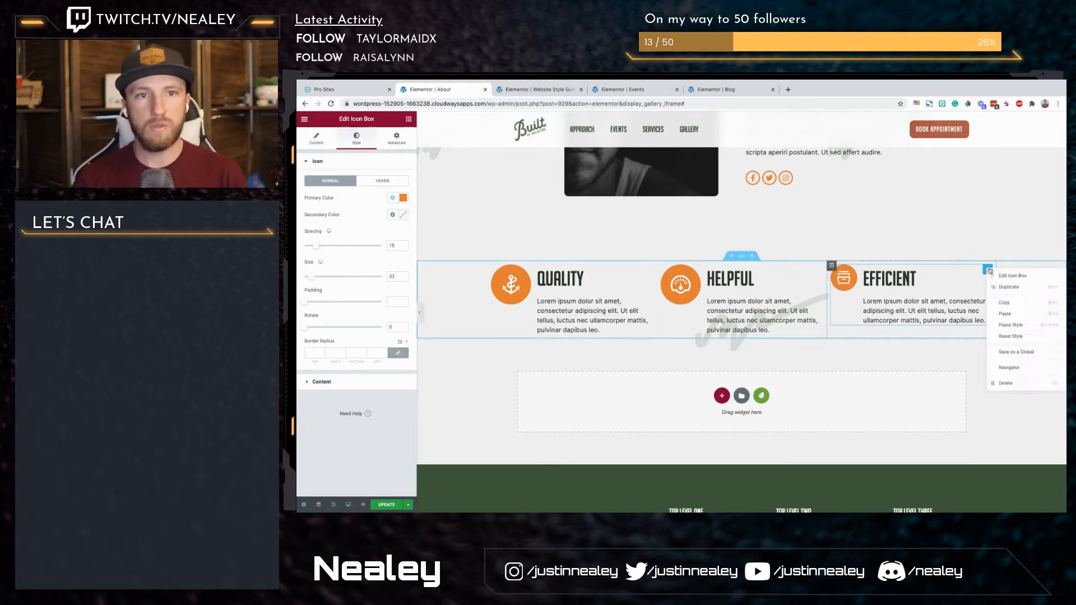
pyautogui.click(1005, 308)
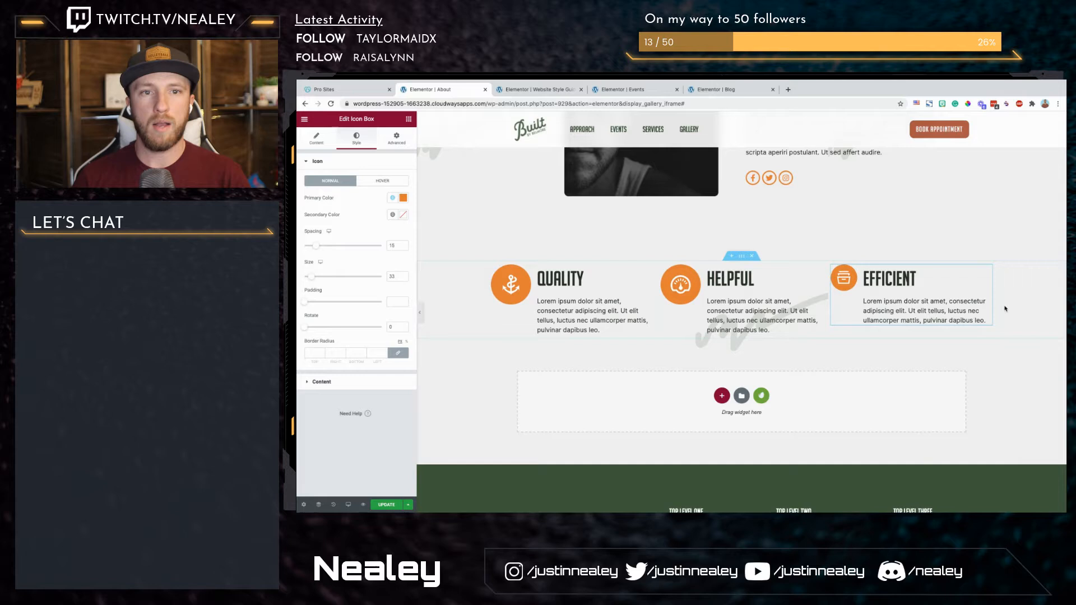
pyautogui.rightClick(804, 304)
pyautogui.click(823, 359)
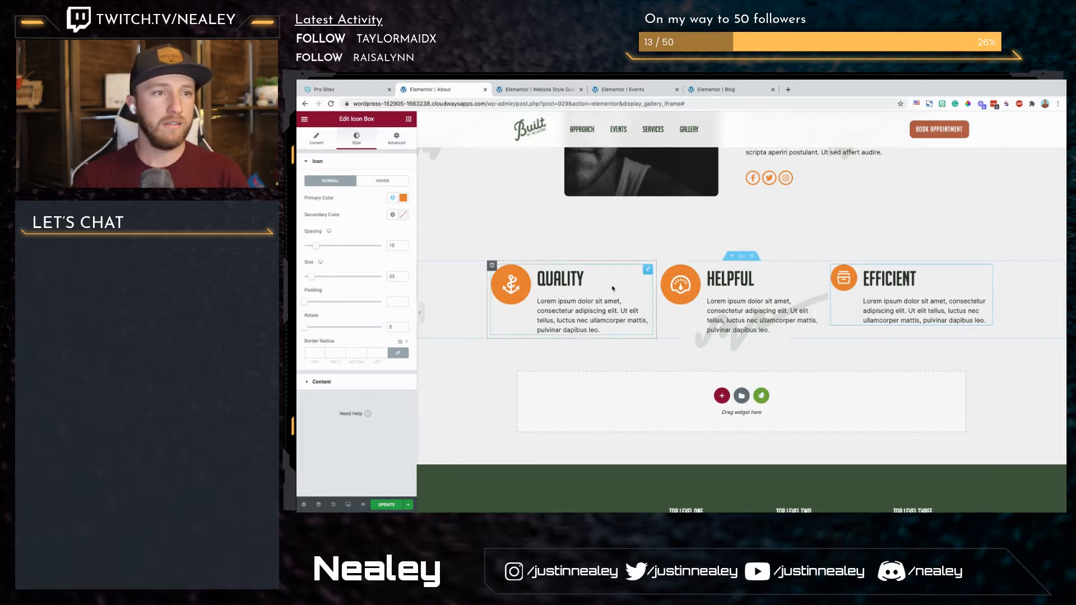
pyautogui.rightClick(630, 284)
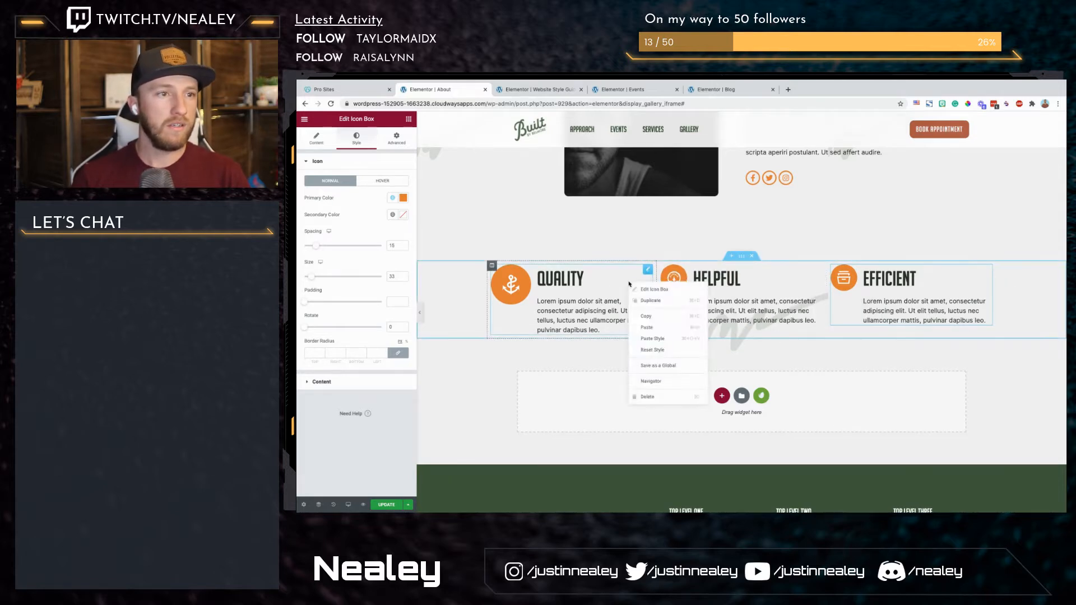
pyautogui.click(655, 333)
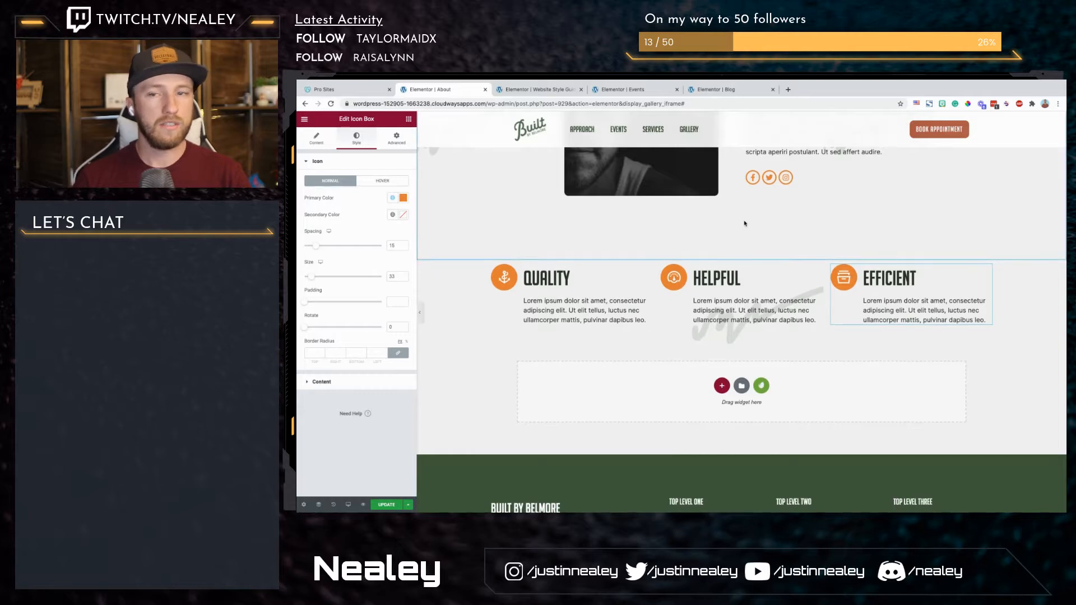
# Step: Start adding a new section below the icon boxes by opening its structure choices
pyautogui.scroll(-1, 745, 223)
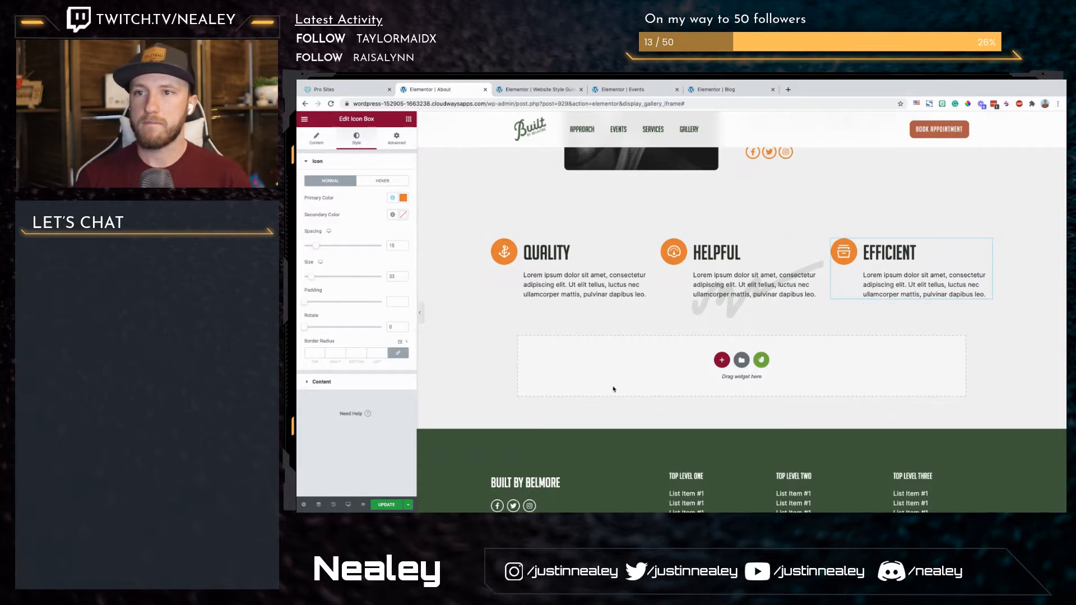
pyautogui.click(722, 360)
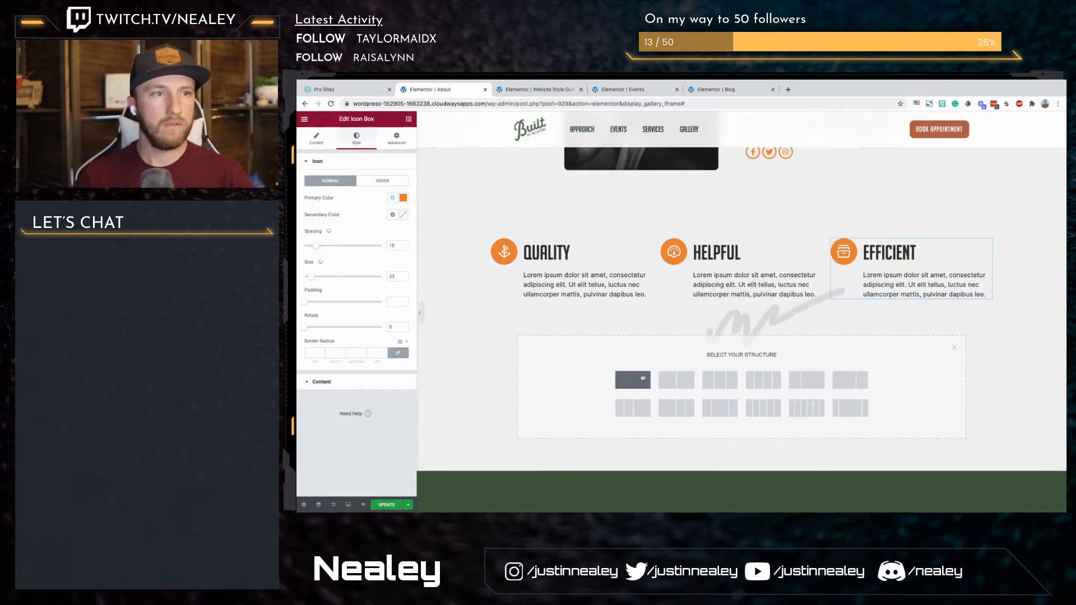
# Step: Examine the Blog template's archive settings, the site-wide background settings and the Blog page's brush-stroke decorations, and return to the About page
pyautogui.click(715, 89)
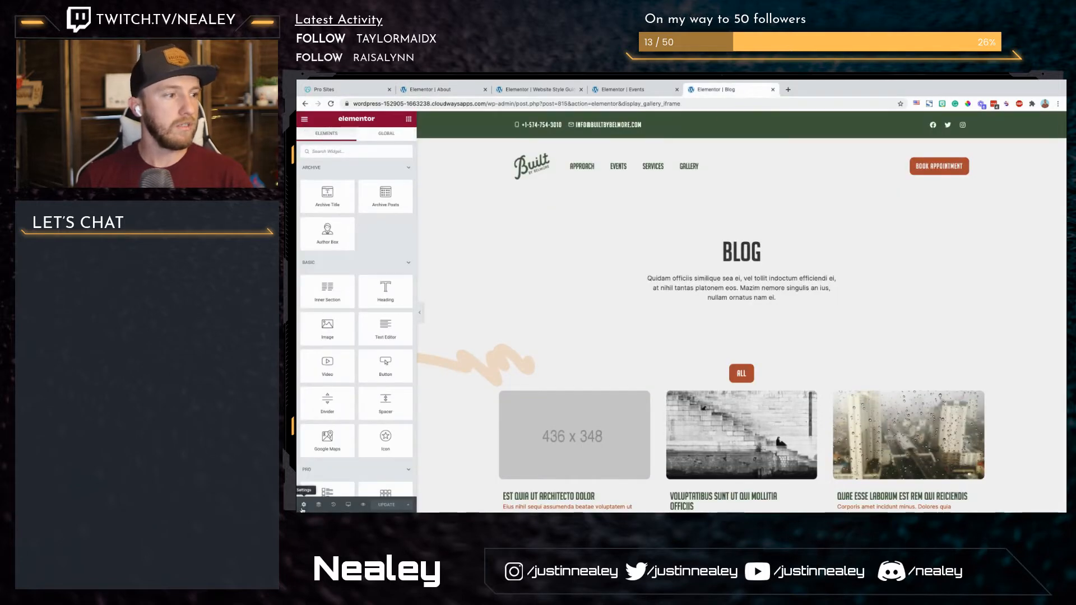
pyautogui.click(357, 139)
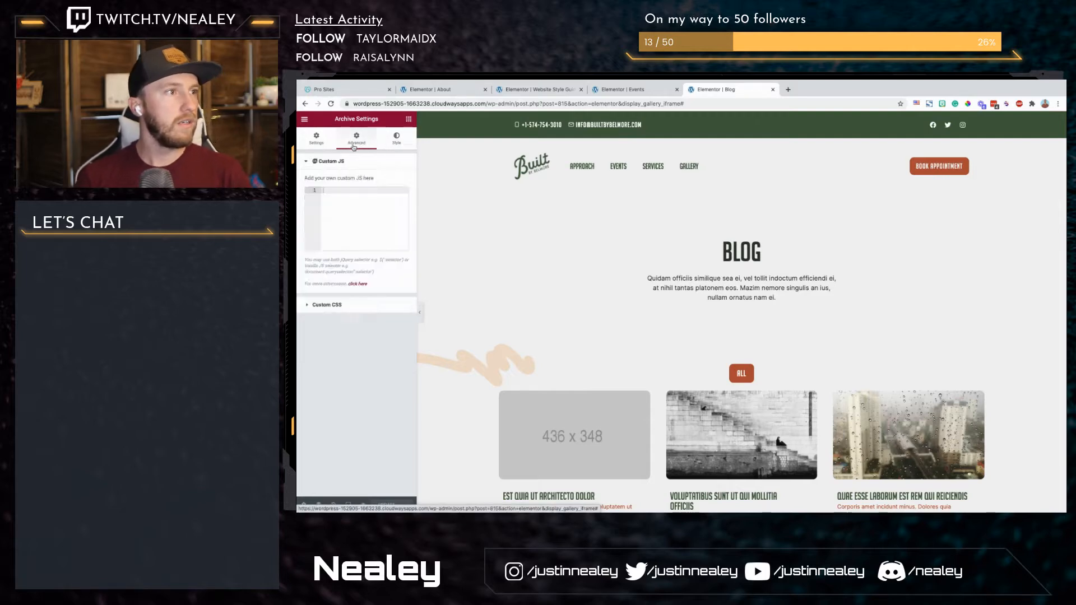
pyautogui.click(310, 140)
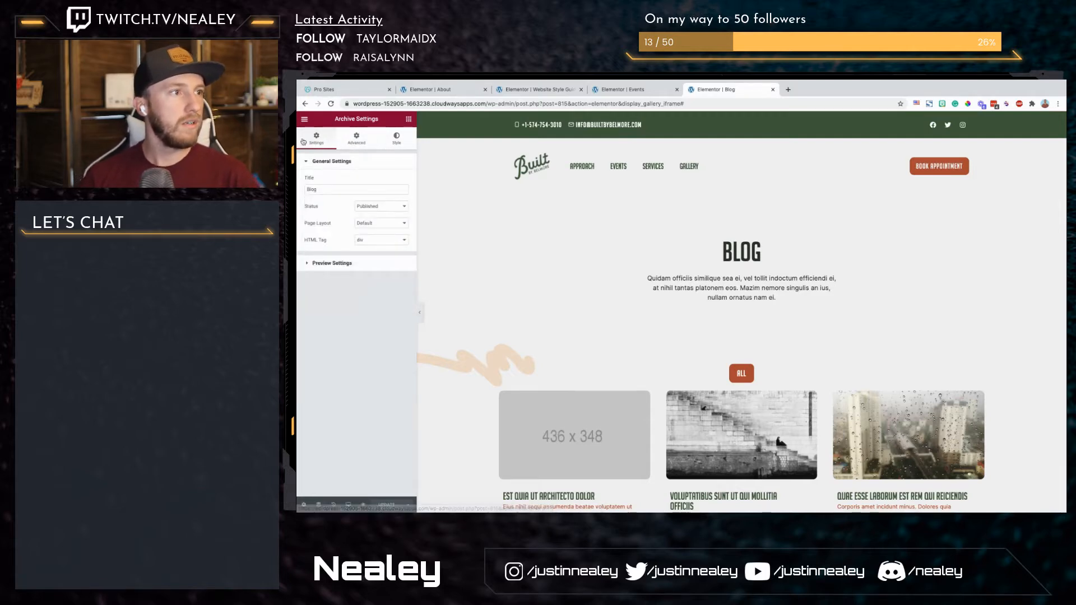
pyautogui.click(305, 120)
pyautogui.click(361, 156)
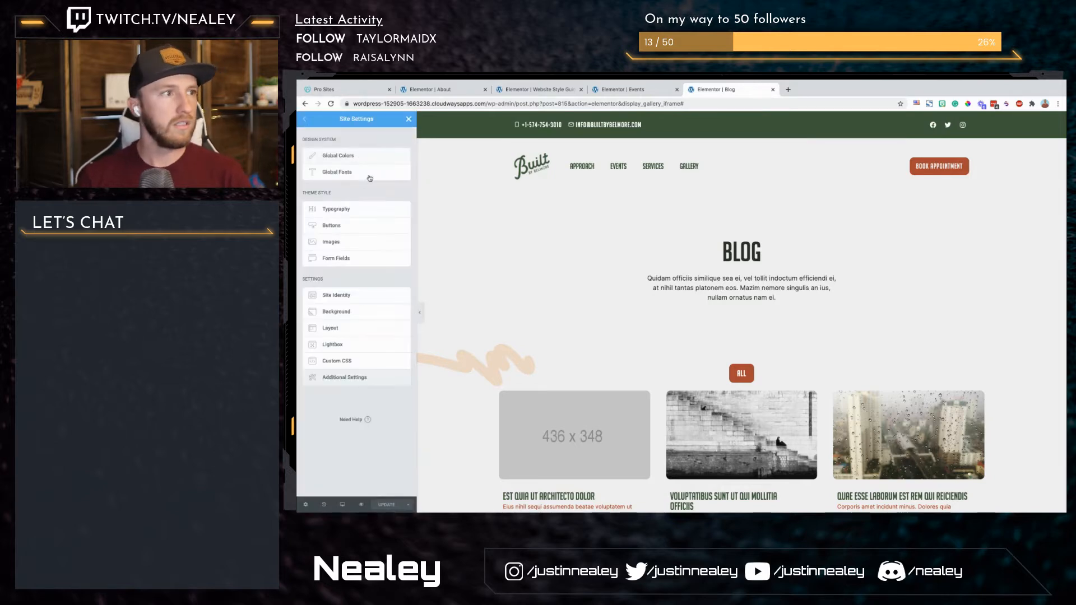
pyautogui.click(347, 309)
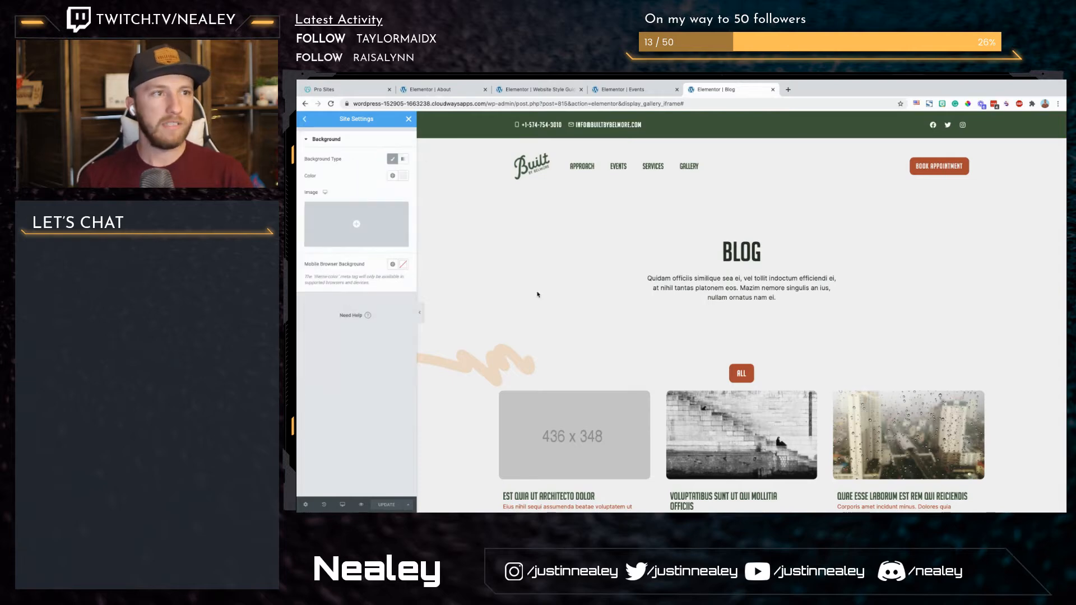
pyautogui.scroll(-15, 536, 297)
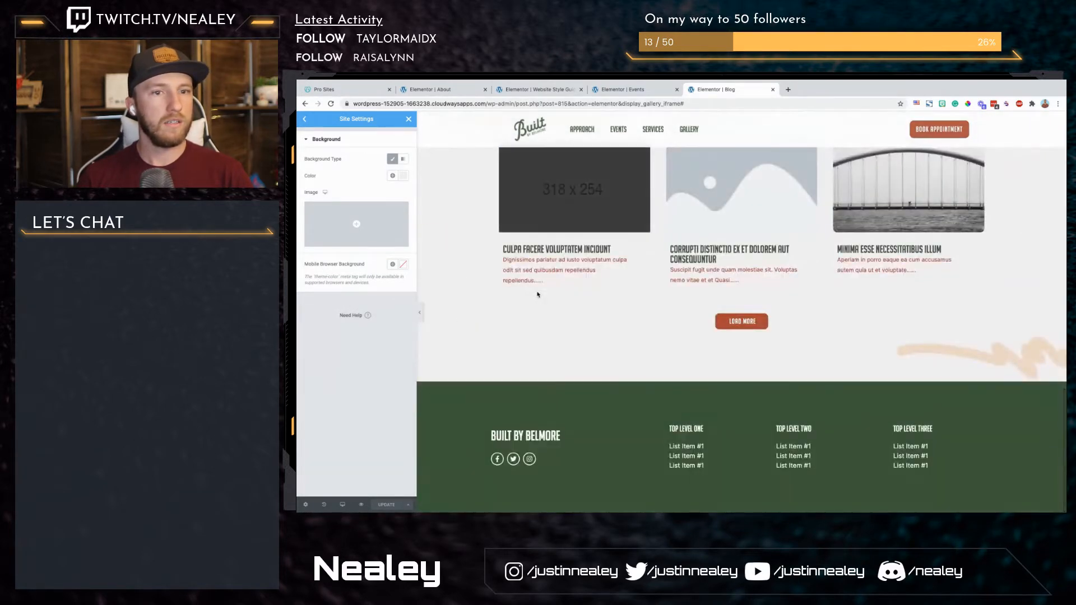
pyautogui.scroll(10, 537, 294)
pyautogui.scroll(-2, 536, 294)
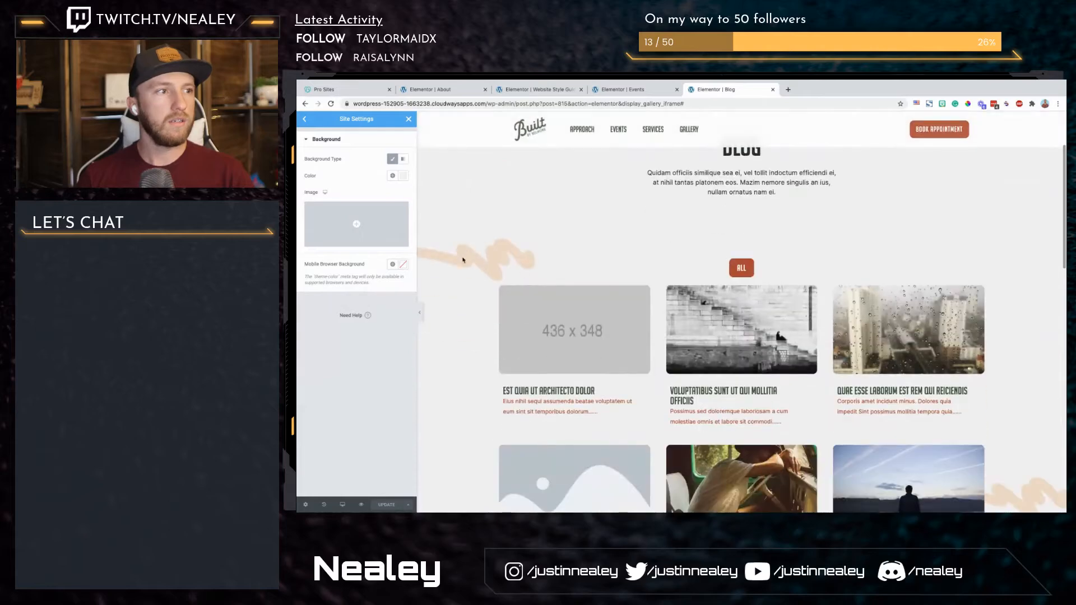
pyautogui.click(408, 119)
pyautogui.click(523, 88)
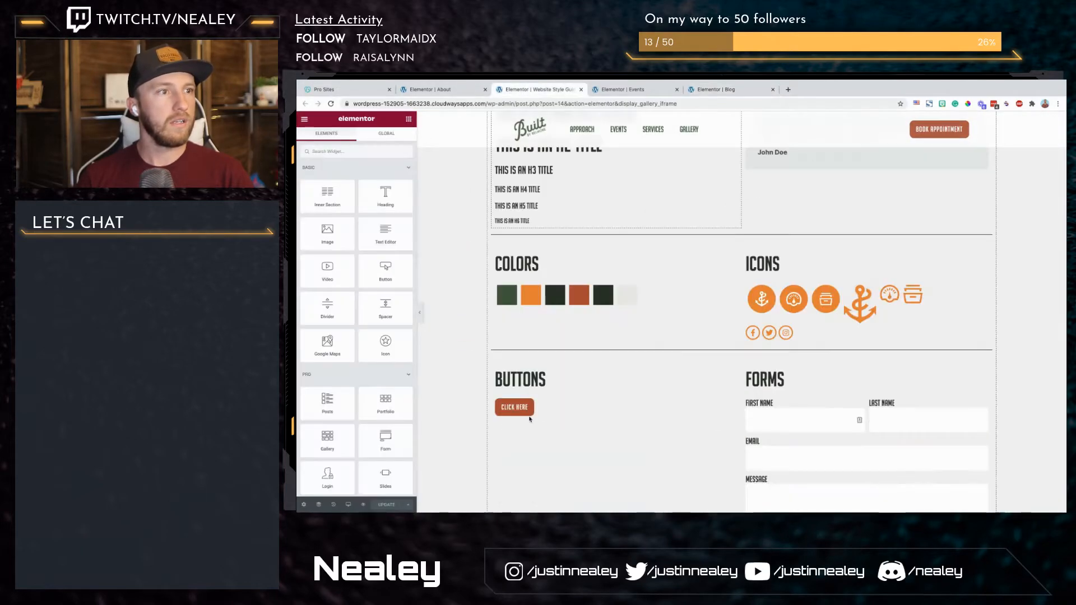
pyautogui.click(463, 89)
pyautogui.scroll(6, 564, 265)
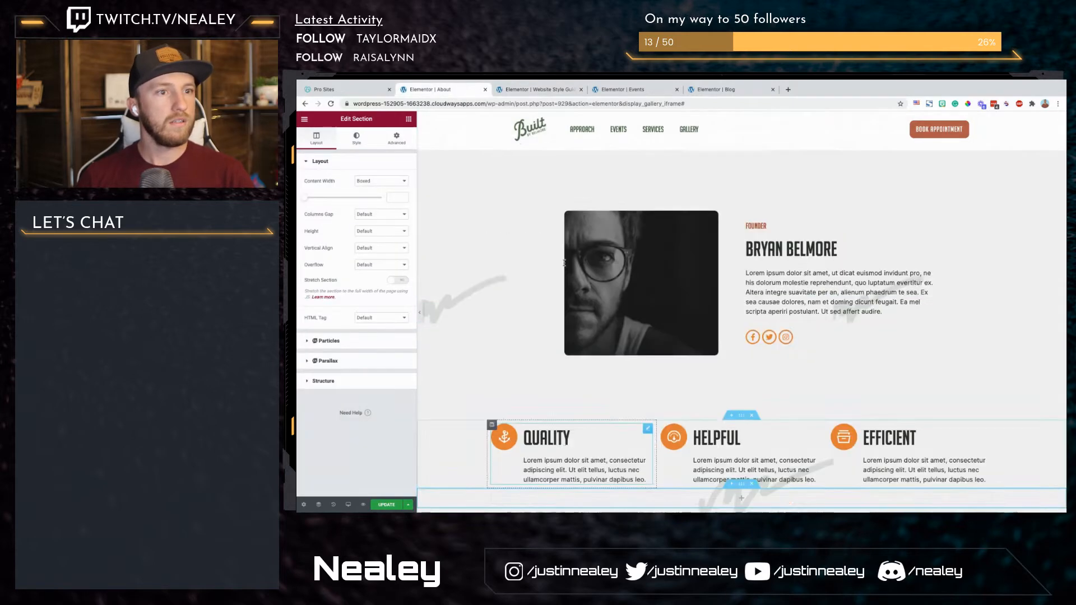
# Step: Set the new empty section's padding below the icon boxes to 150 top and bottom and 10 on both sides
pyautogui.scroll(-4, 564, 265)
pyautogui.scroll(-1, 565, 266)
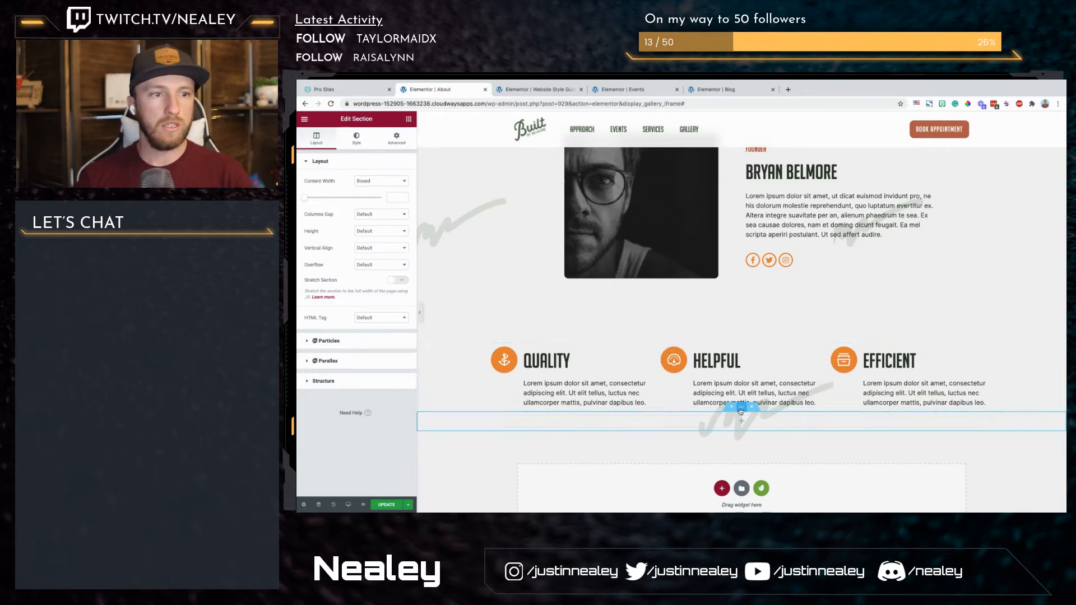
pyautogui.click(397, 139)
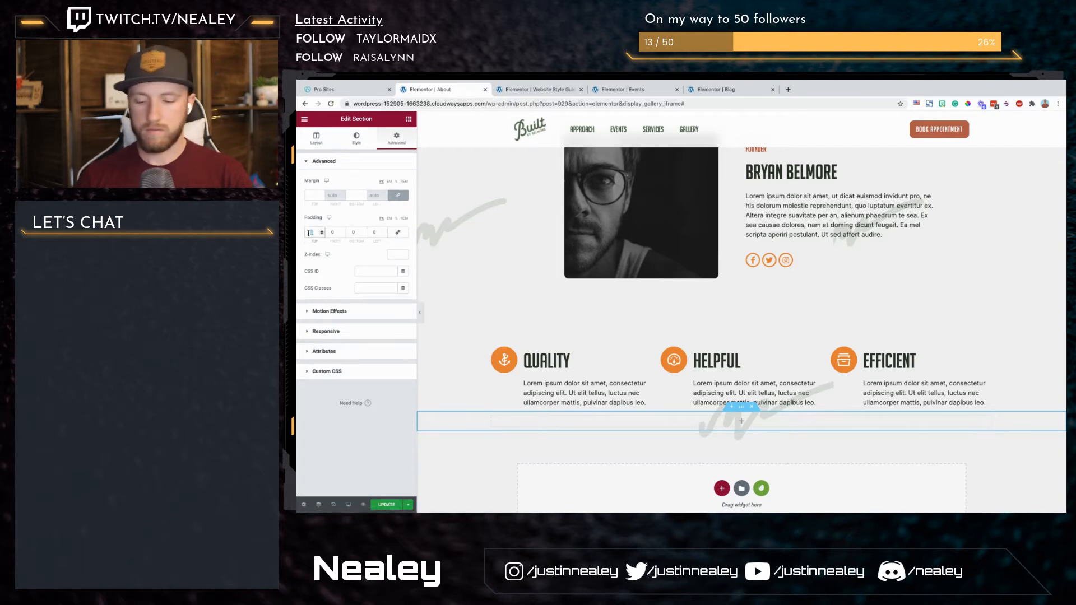
pyautogui.write('150')
pyautogui.press('Tab')
pyautogui.press('Tab')
pyautogui.write('150')
pyautogui.press('Tab')
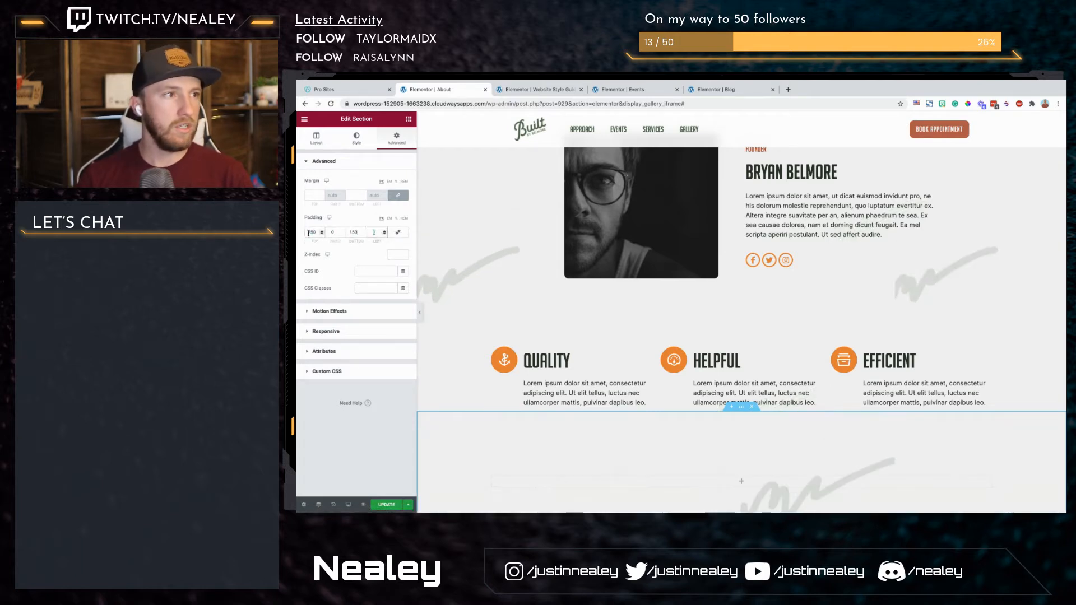
pyautogui.hotkey('shift', 'Tab')
pyautogui.hotkey('shift', 'Tab')
pyautogui.write('10')
pyautogui.press('Tab')
pyautogui.press('Tab')
pyautogui.write('10')
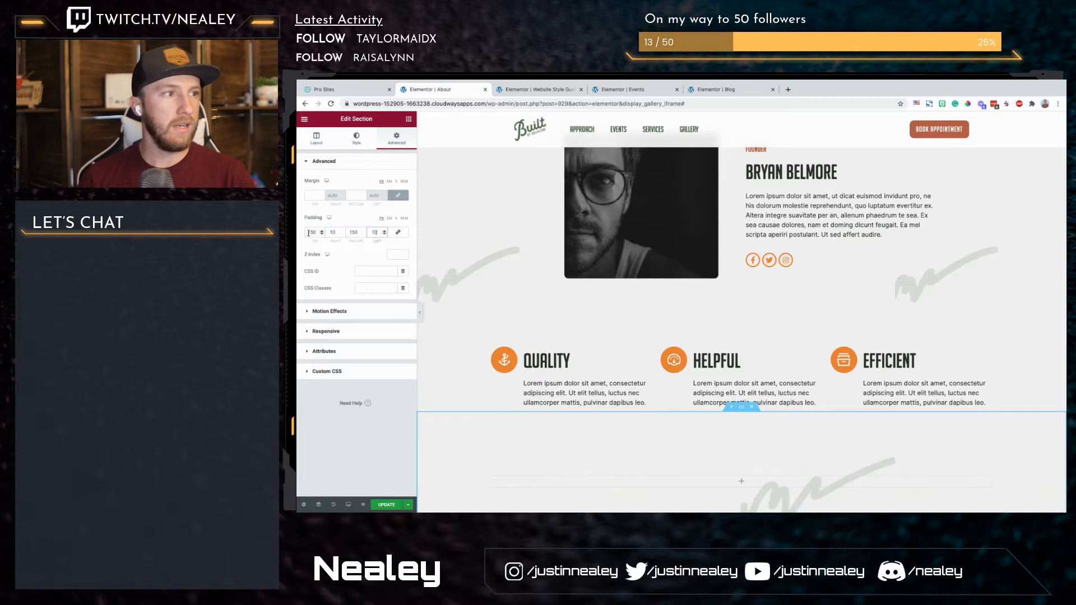
# Step: Review the About page from its title to the new empty section, checking the spacing and brush-stroke decorations
pyautogui.scroll(-3, 594, 334)
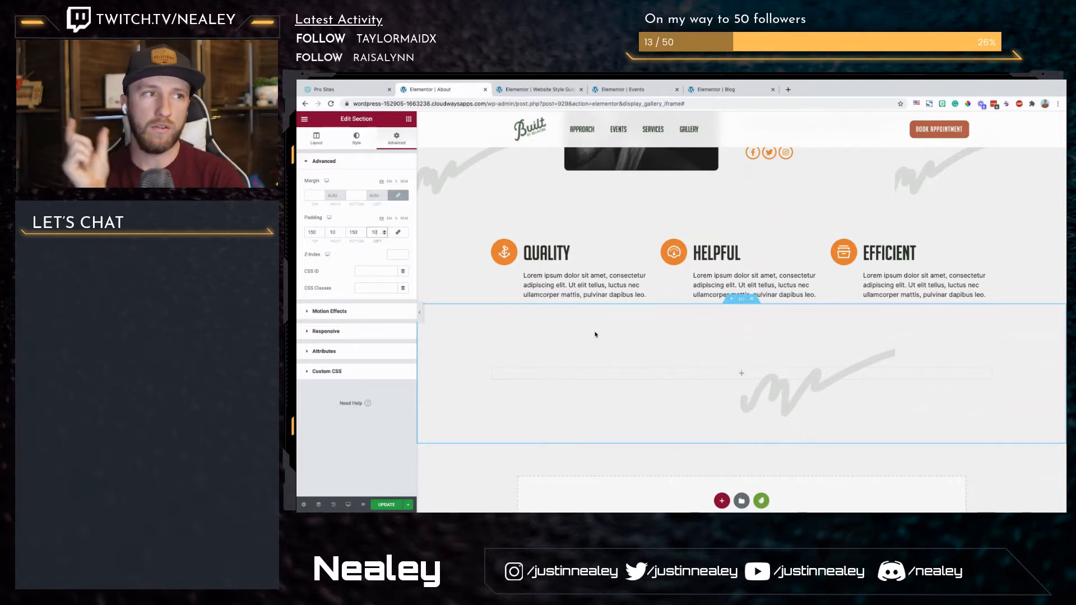
pyautogui.scroll(5, 531, 343)
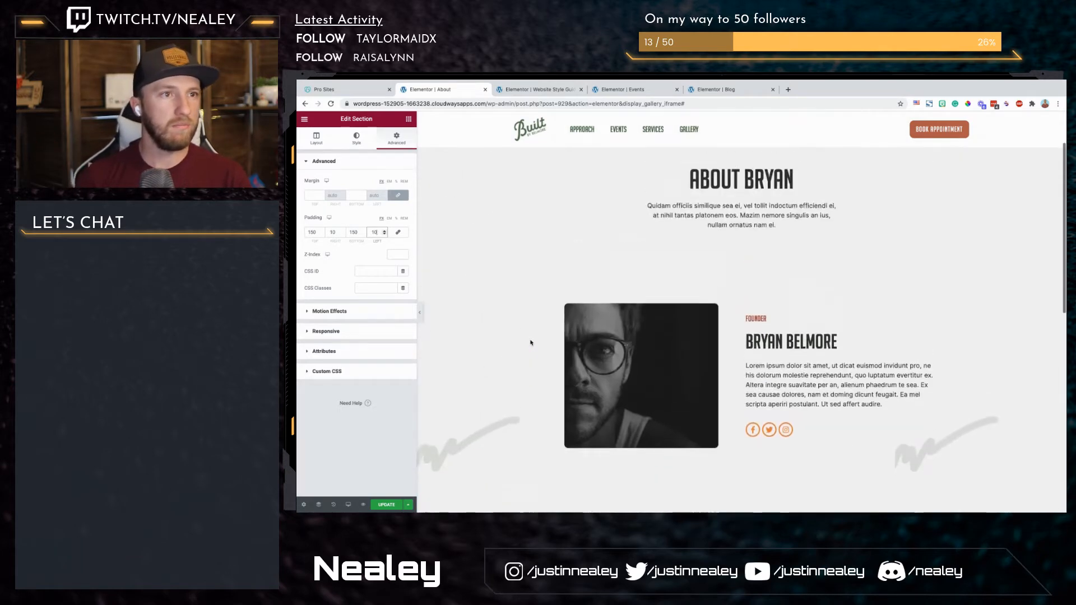
pyautogui.scroll(-4, 532, 343)
pyautogui.scroll(5, 532, 344)
pyautogui.scroll(-3, 531, 343)
pyautogui.scroll(3, 532, 343)
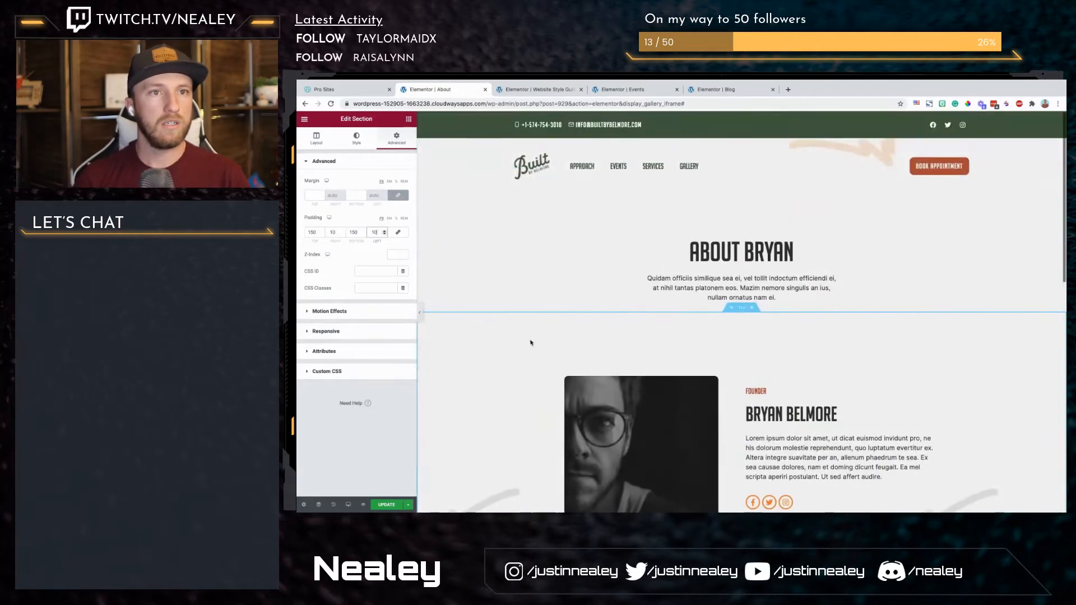
pyautogui.scroll(-6, 531, 343)
pyautogui.scroll(-1, 532, 343)
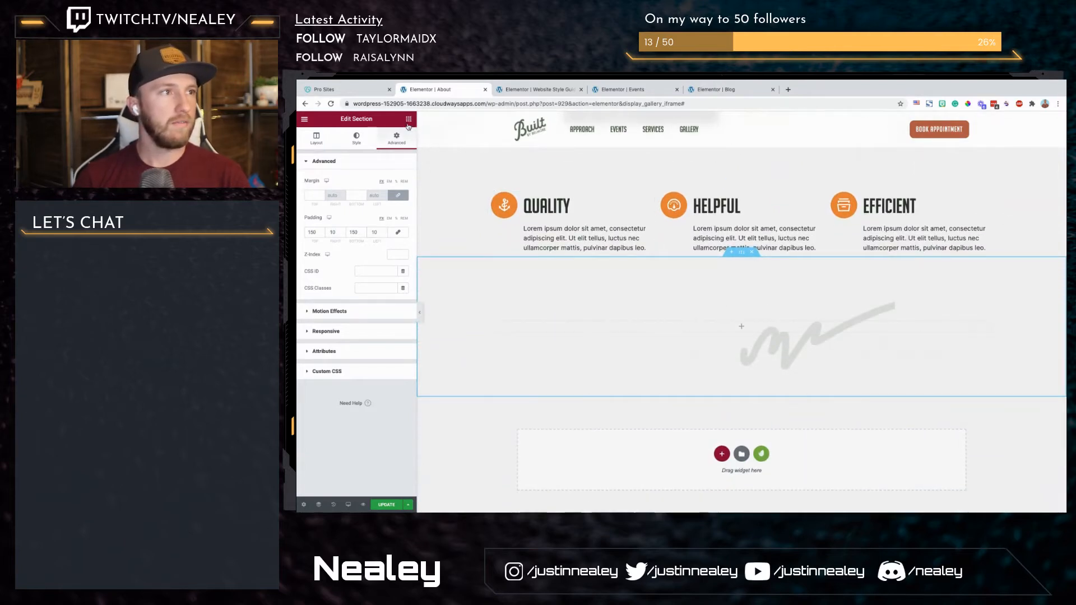
# Step: Add a heading reading "My life and experience" to the new section
pyautogui.click(410, 120)
pyautogui.moveTo(380, 201); pyautogui.dragTo(555, 322)
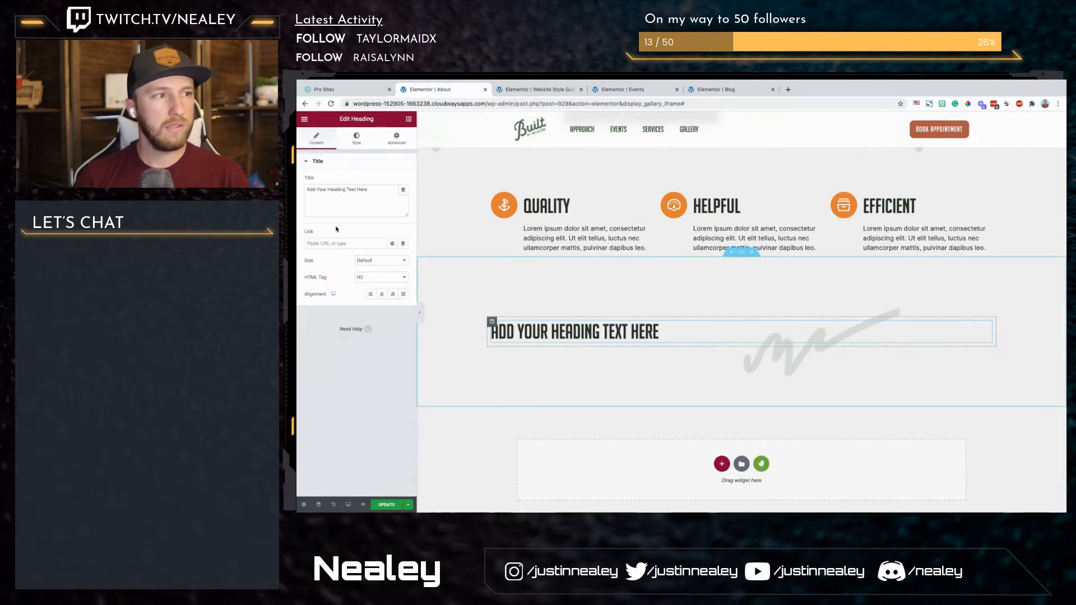
pyautogui.click(368, 199)
pyautogui.hotkey('ctrl', 'a')
pyautogui.write('My life and experience')
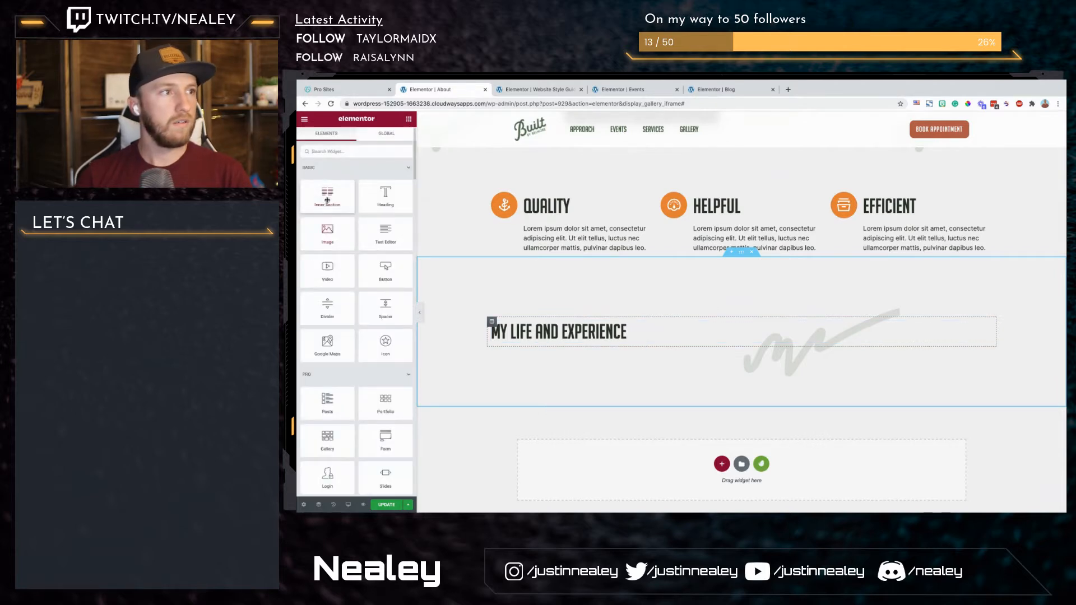
# Step: Add a two-column inner section below the heading and place an image widget in its first column
pyautogui.moveTo(327, 197); pyautogui.dragTo(570, 338)
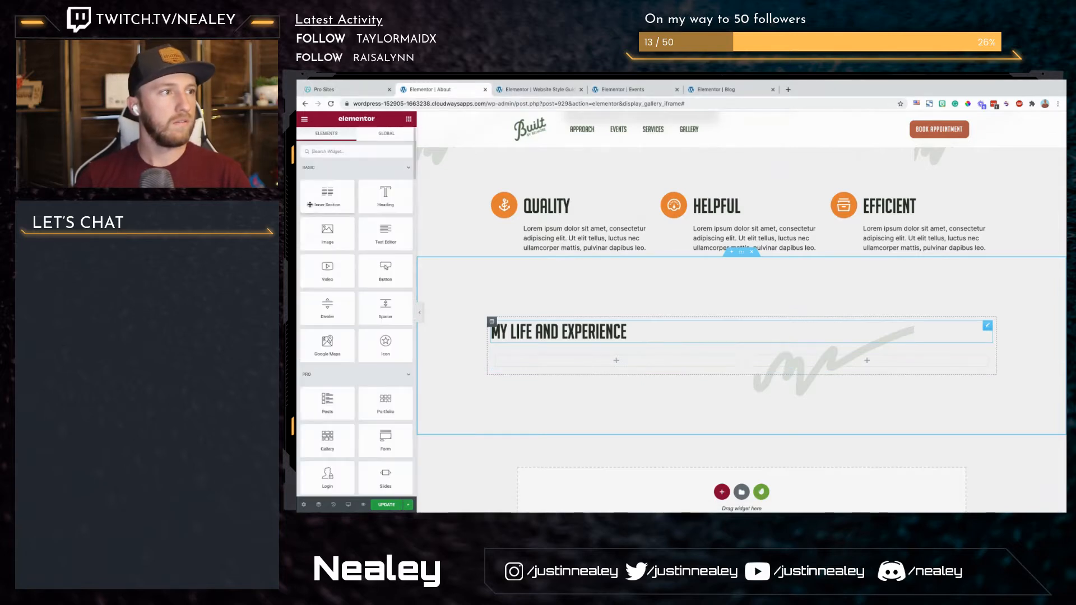
pyautogui.moveTo(328, 232); pyautogui.dragTo(563, 362)
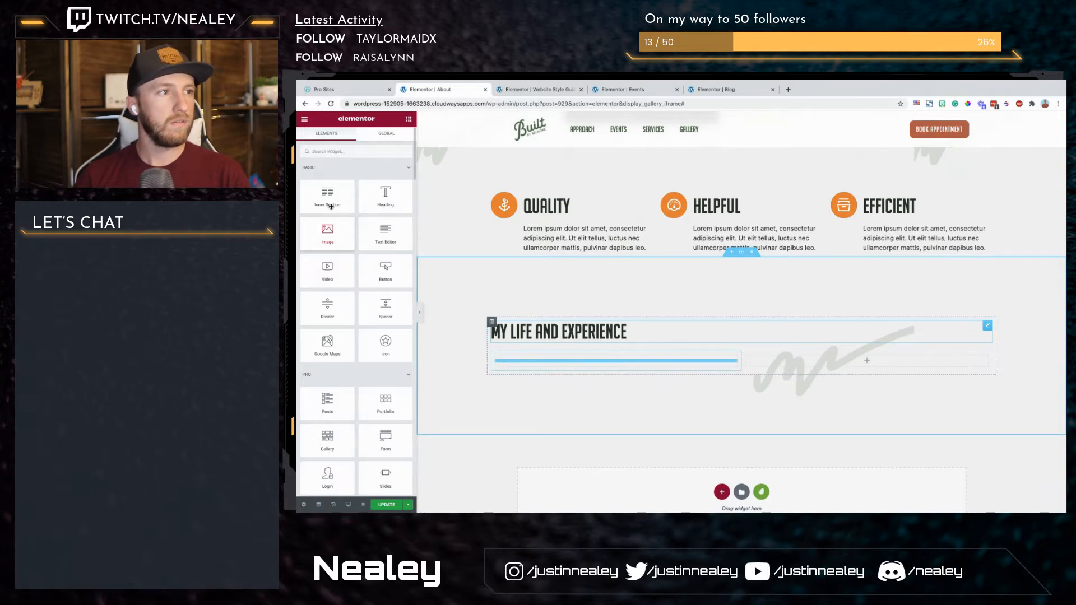
pyautogui.moveTo(341, 215); pyautogui.dragTo(493, 248)
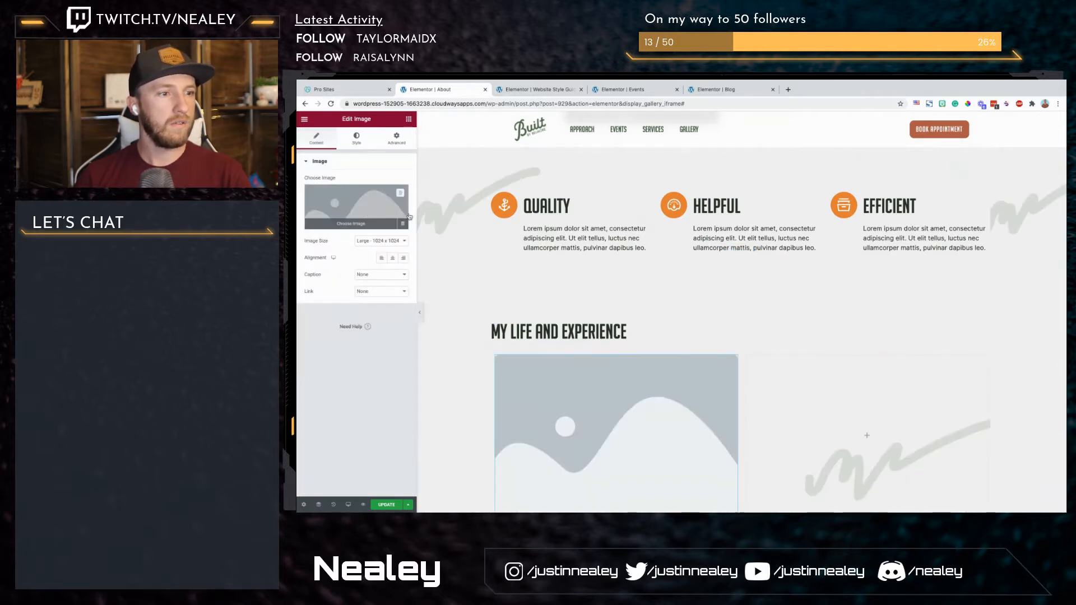
# Step: Upload Rectangle-48.png, give it the alt text "temp" and insert it into the first column's image widget
pyautogui.click(354, 209)
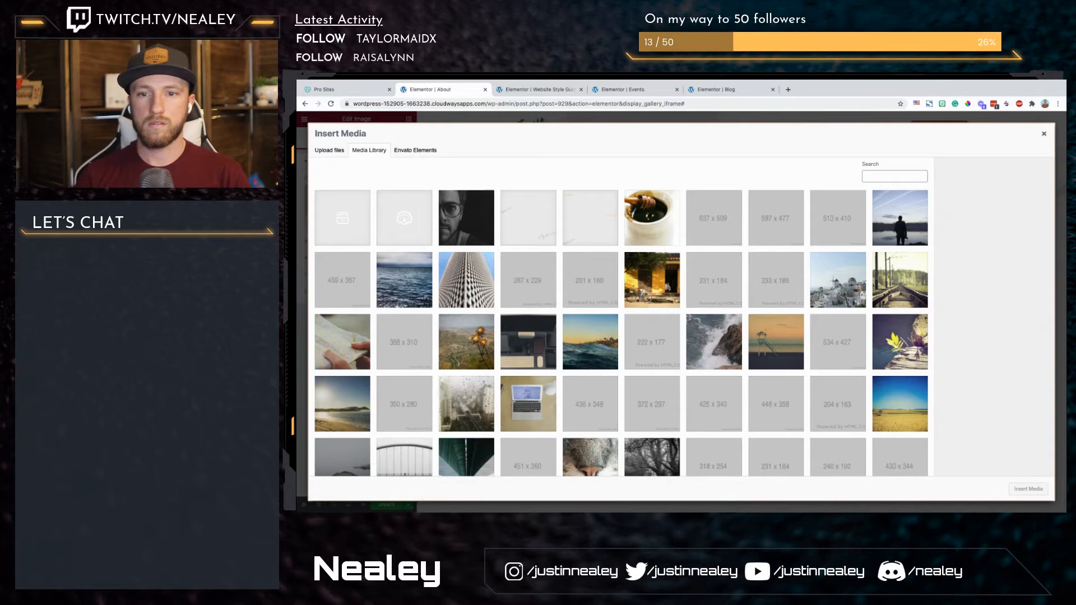
pyautogui.moveTo(616, 511); pyautogui.dragTo(452, 438)
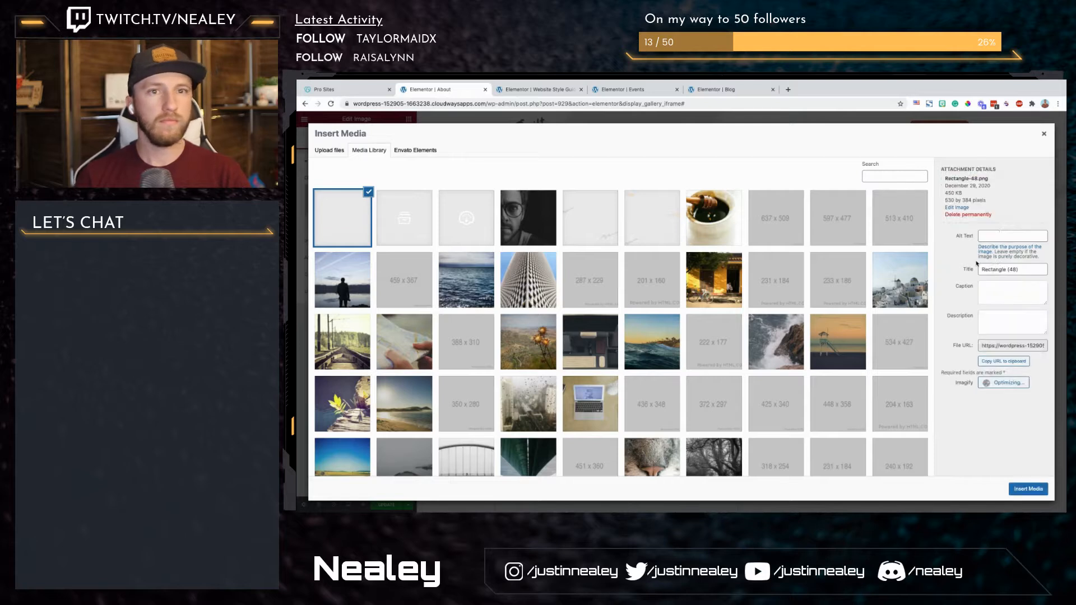
pyautogui.click(1008, 236)
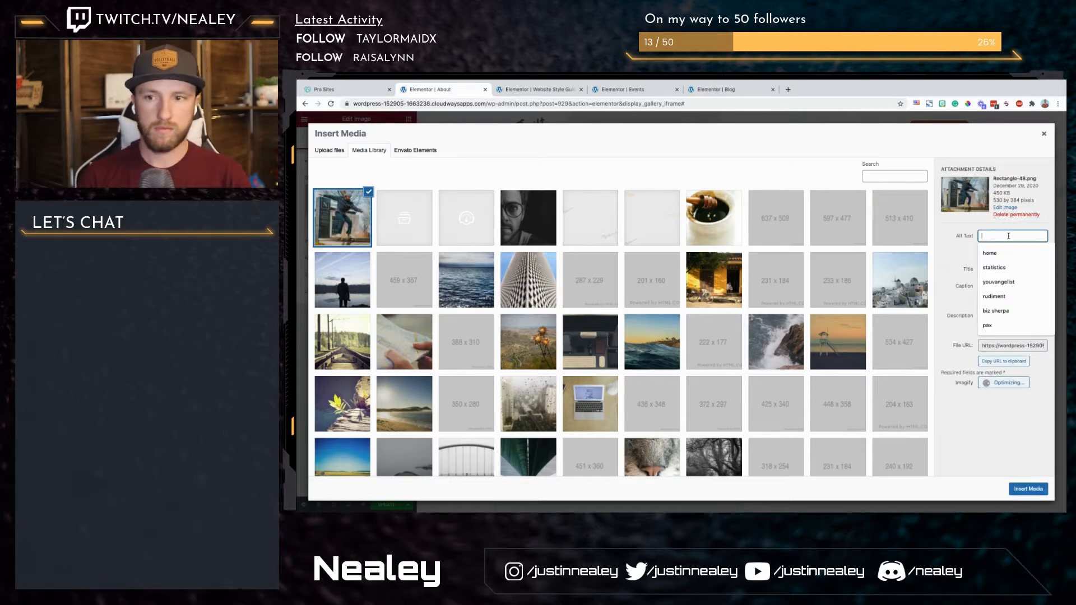
pyautogui.click(1028, 489)
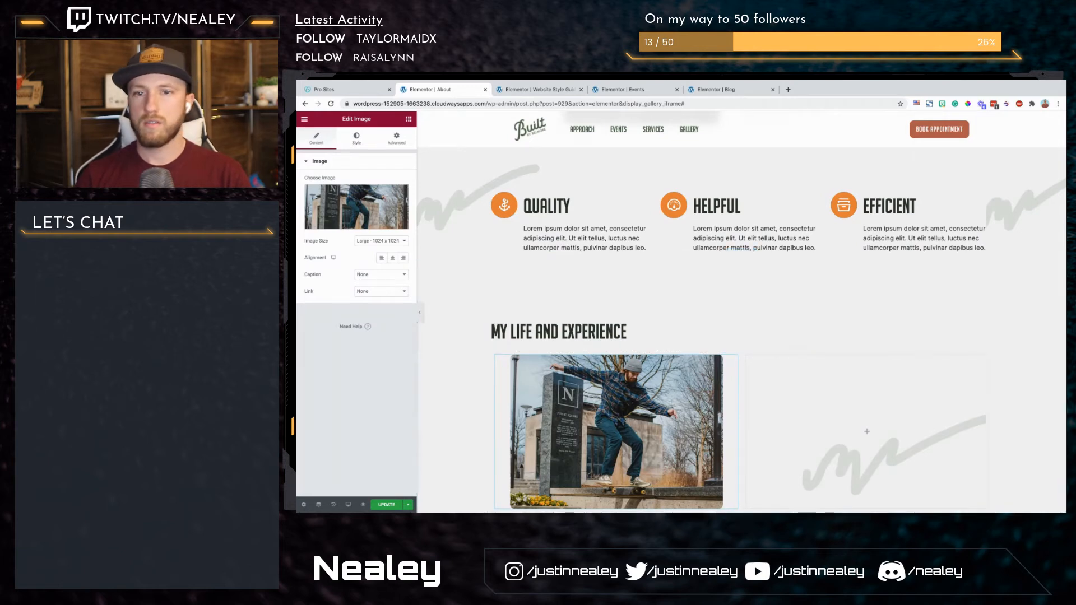
# Step: Copy the skateboarder image widget into the empty second column of the inner section
pyautogui.press('super+Tab')
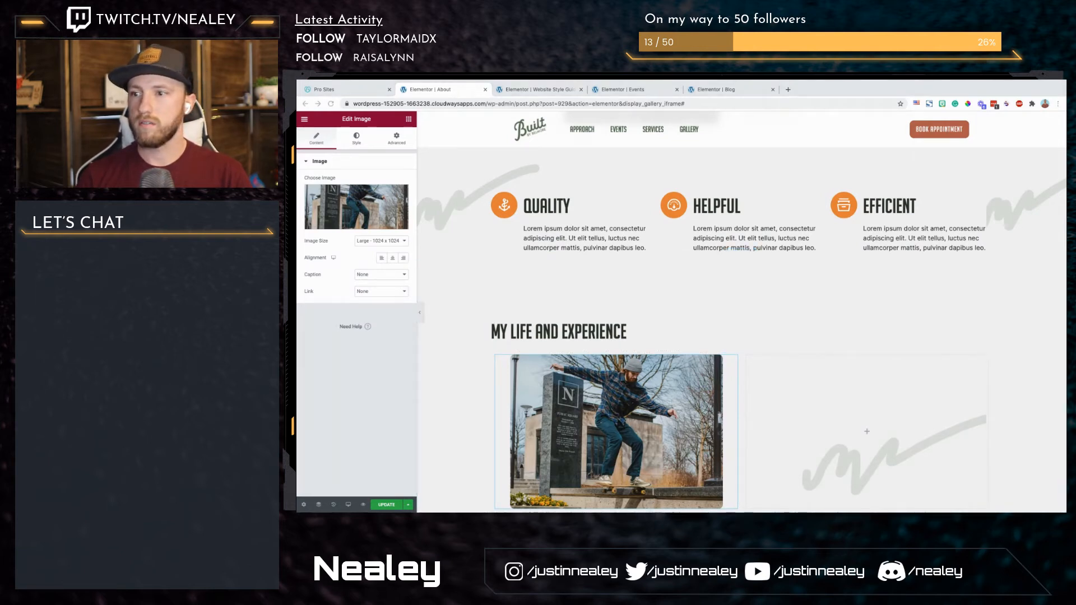
pyautogui.rightClick(658, 436)
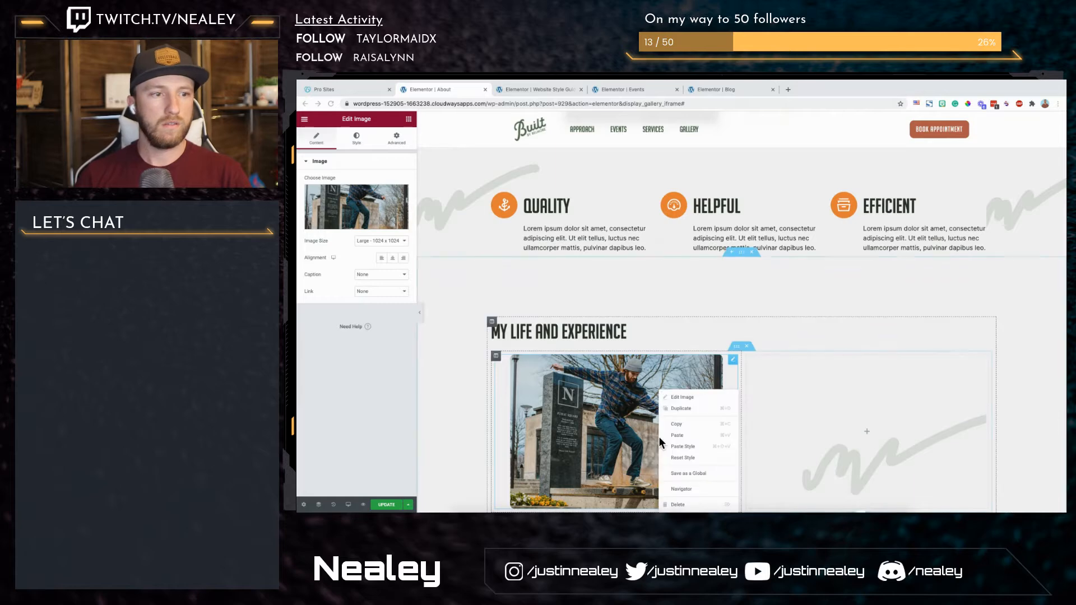
pyautogui.click(676, 426)
pyautogui.rightClick(778, 393)
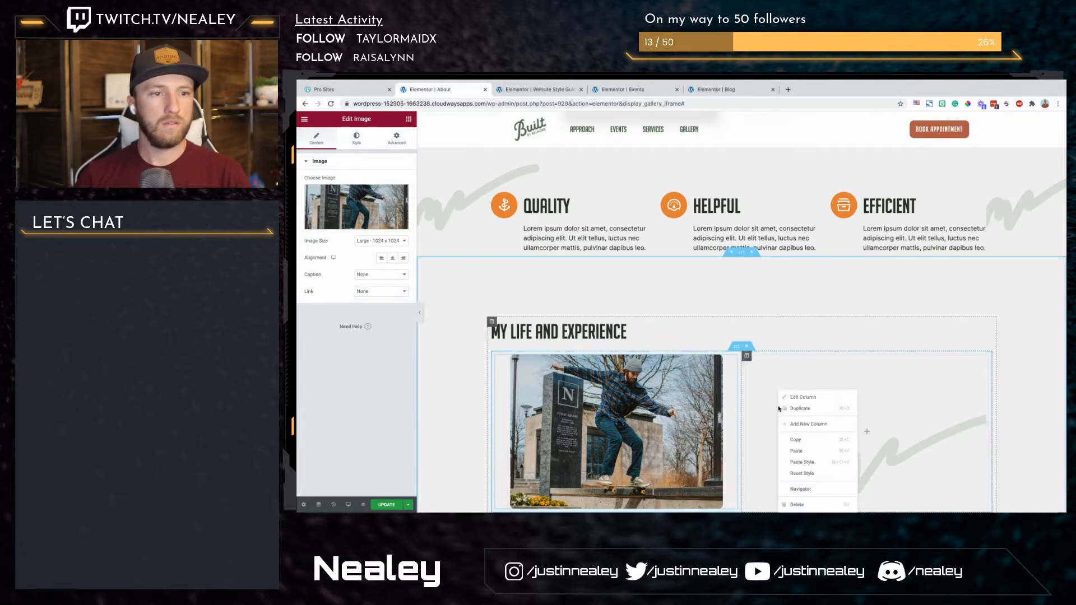
pyautogui.click(812, 450)
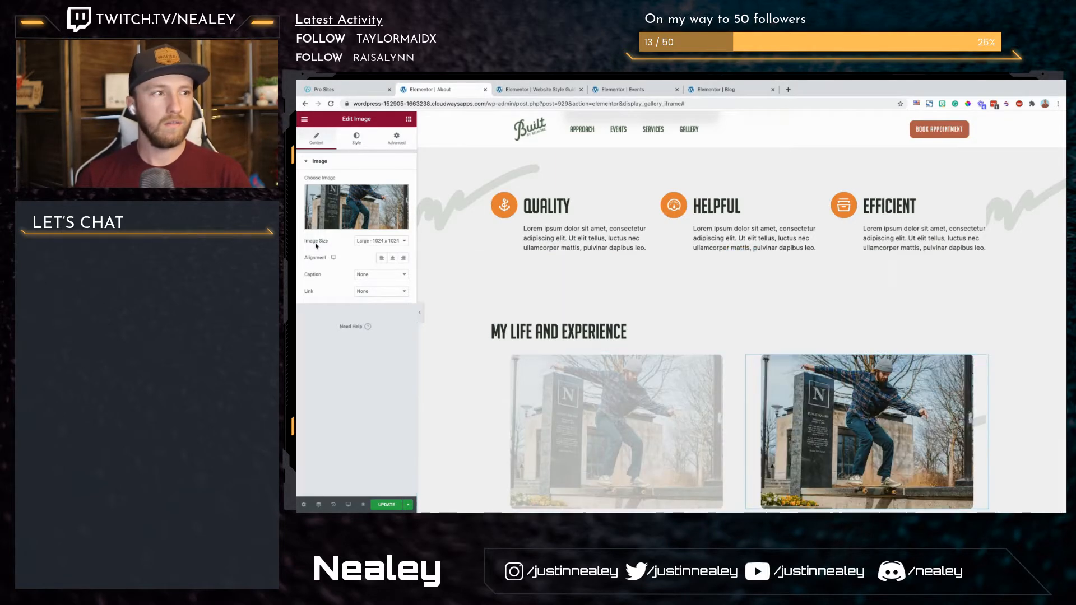
# Step: Upload Rectangle-49.png and insert it as the second column's image in place of the skateboarder photo
pyautogui.click(357, 208)
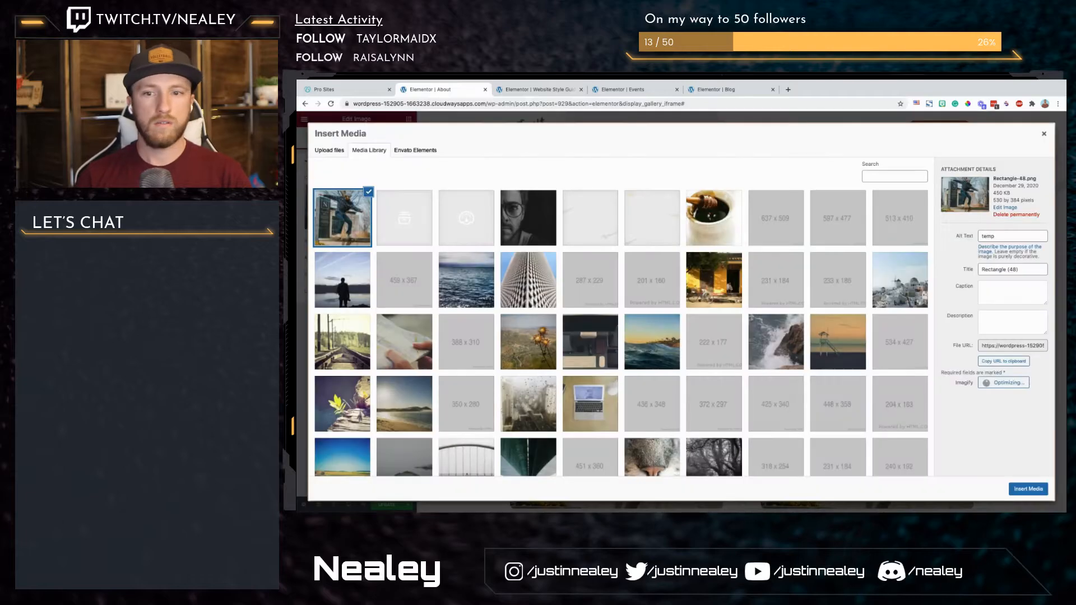
pyautogui.moveTo(701, 374); pyautogui.dragTo(689, 370)
pyautogui.moveTo(899, 281); pyautogui.dragTo(900, 283)
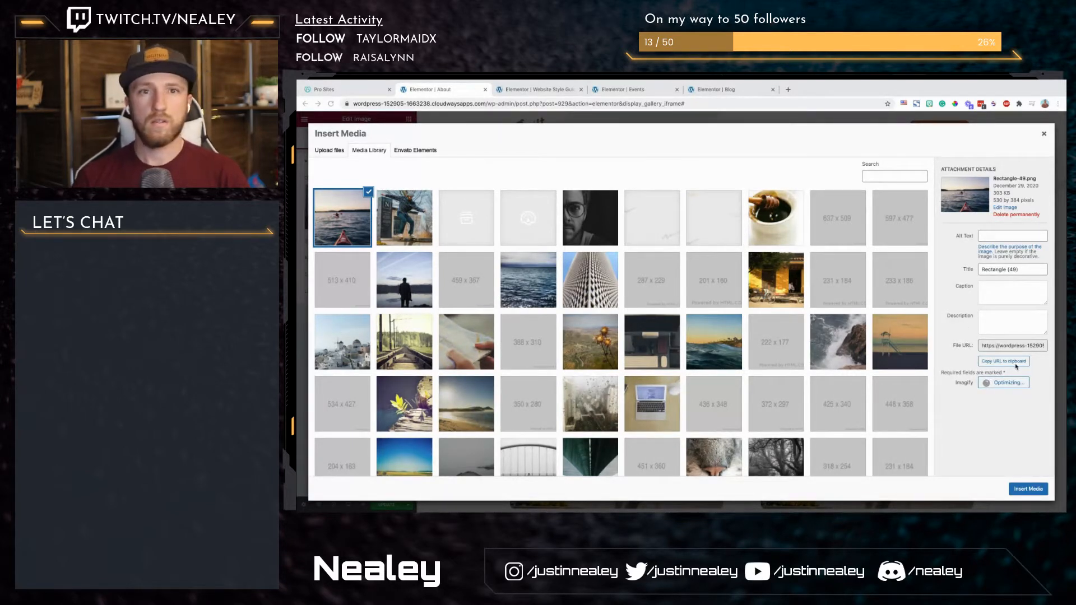
pyautogui.click(1027, 489)
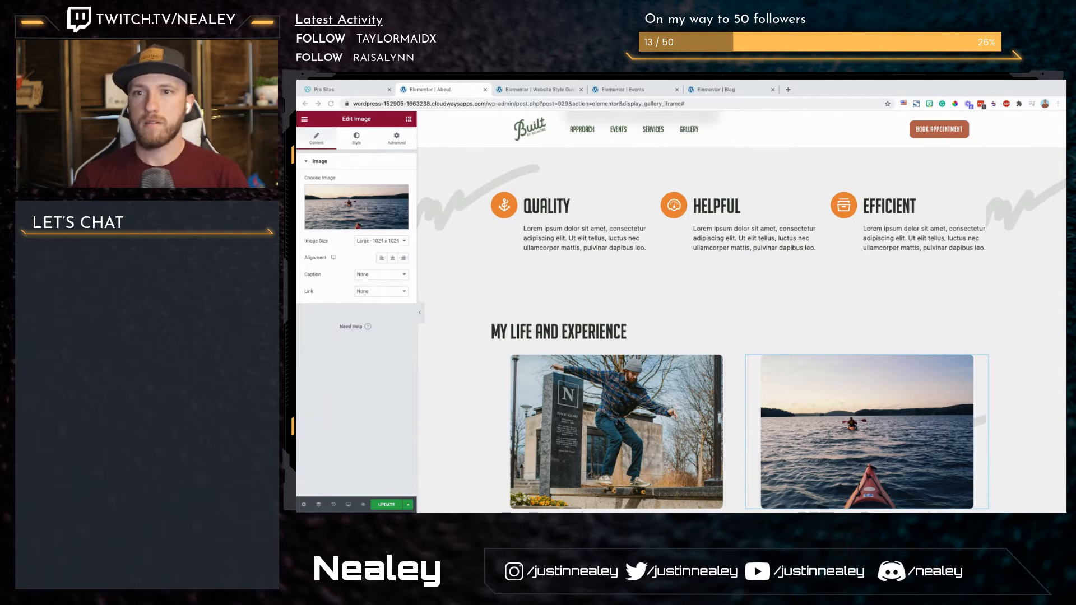
pyautogui.scroll(-1, 808, 323)
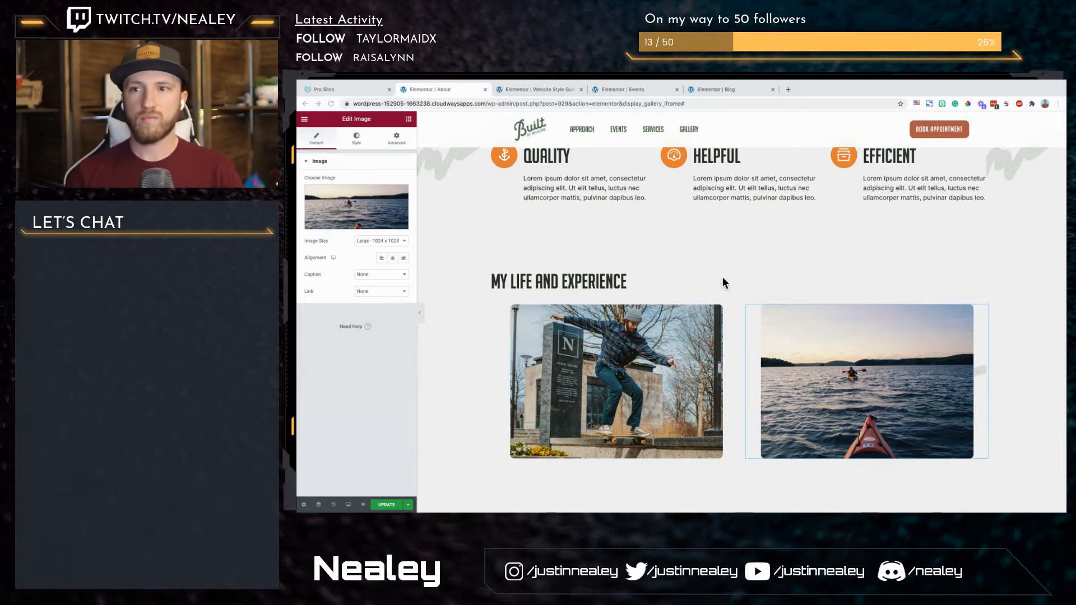
# Step: Switch to Spotify, view the available playback devices, and return to the Elementor About page
pyautogui.hotkey('ctrl', 'Left')
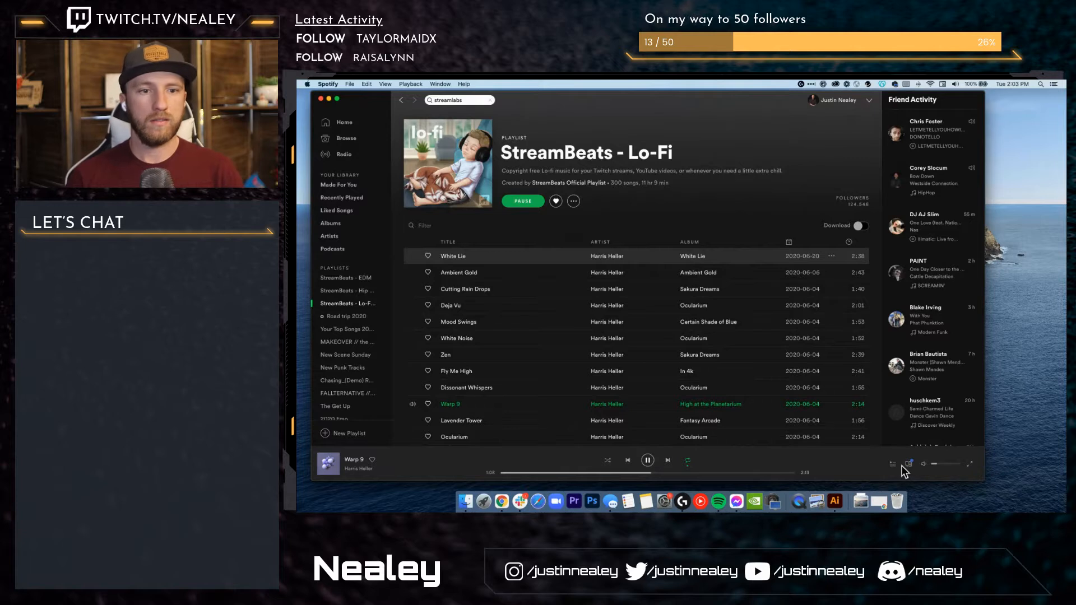
pyautogui.click(909, 465)
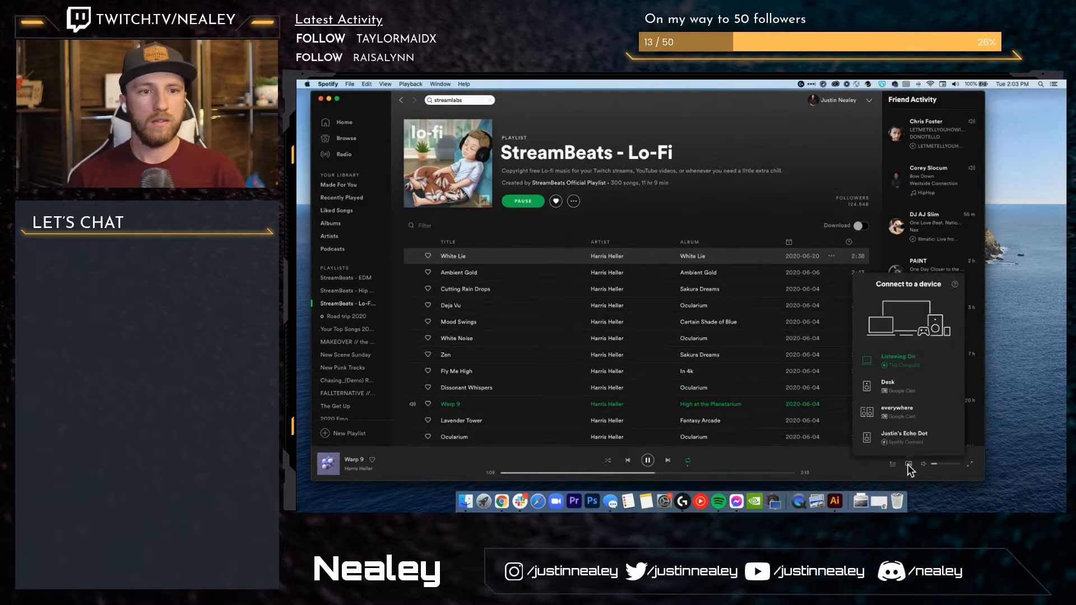
pyautogui.click(851, 468)
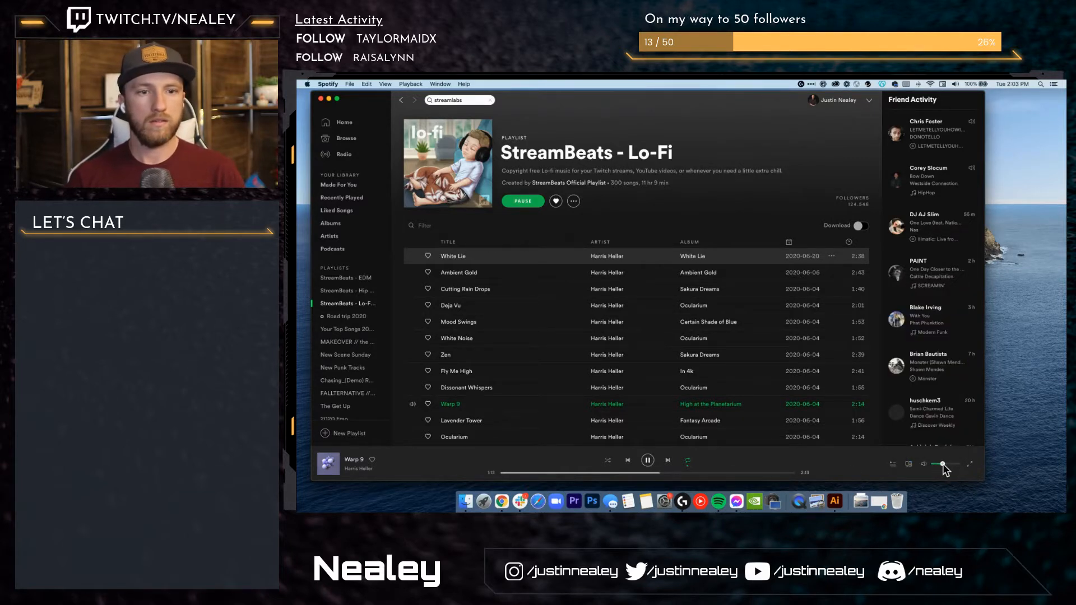
pyautogui.hotkey('ctrl', 'Right')
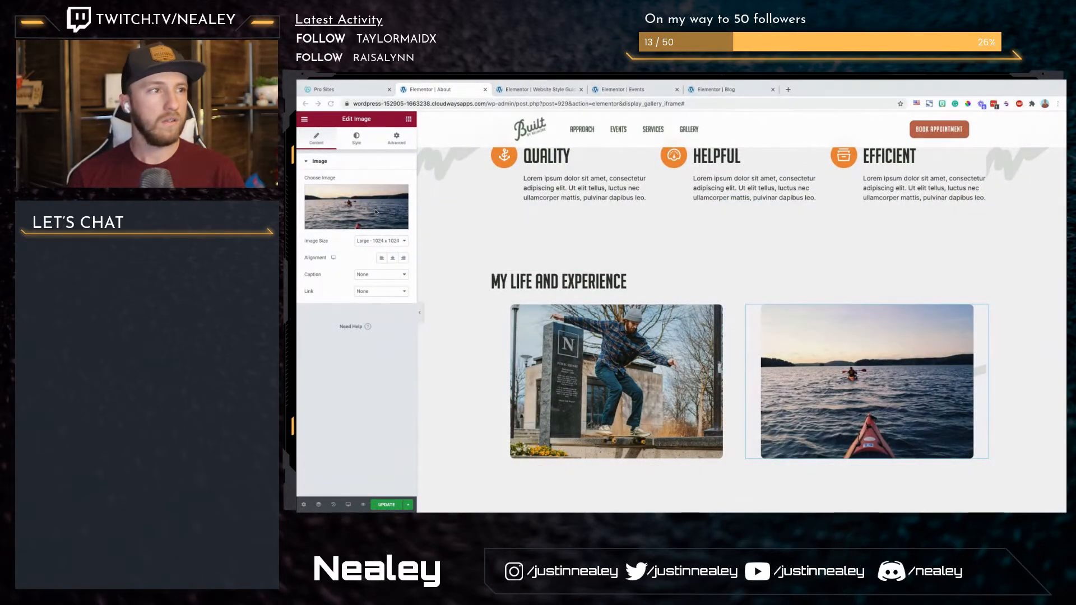
# Step: Set the width of the kayak image in the second column to 100%
pyautogui.click(357, 140)
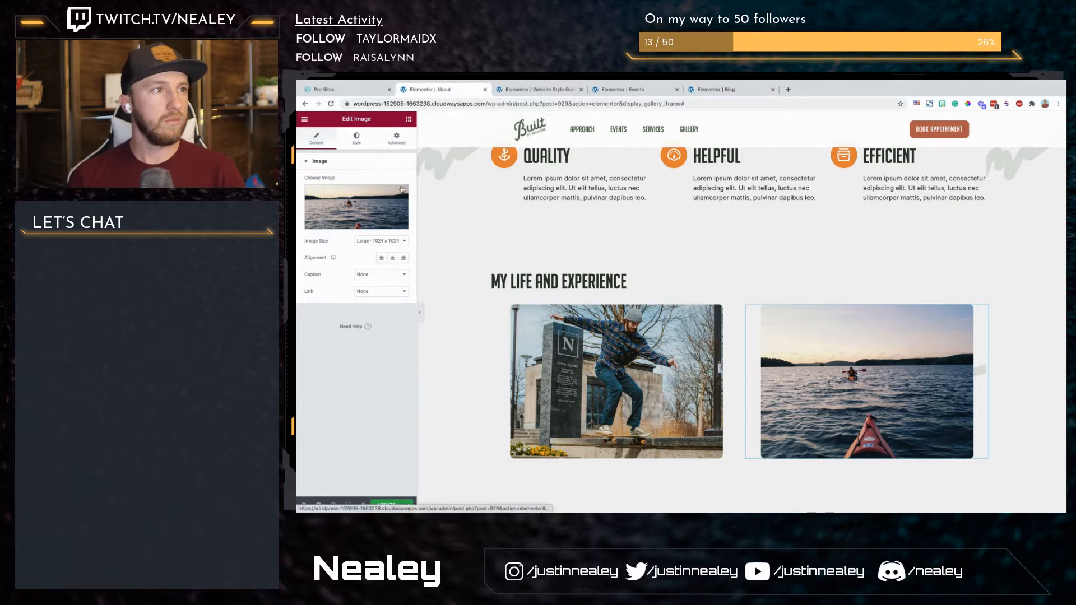
pyautogui.click(393, 194)
pyautogui.write('100')
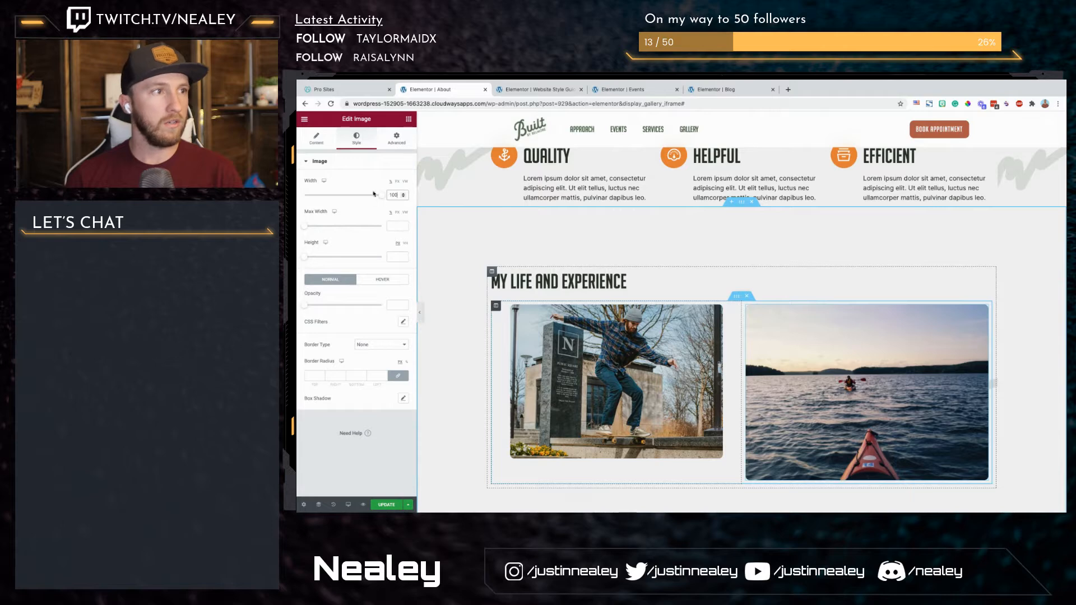
pyautogui.click(496, 306)
pyautogui.write('100')
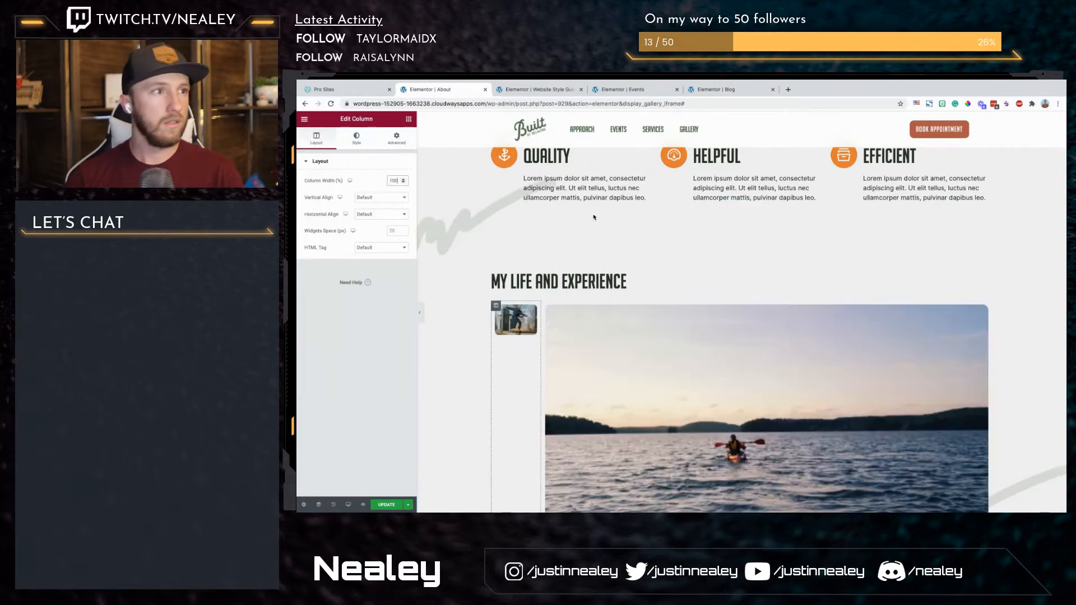
pyautogui.press('BackSpace')
pyautogui.press('BackSpace')
pyautogui.write('50')
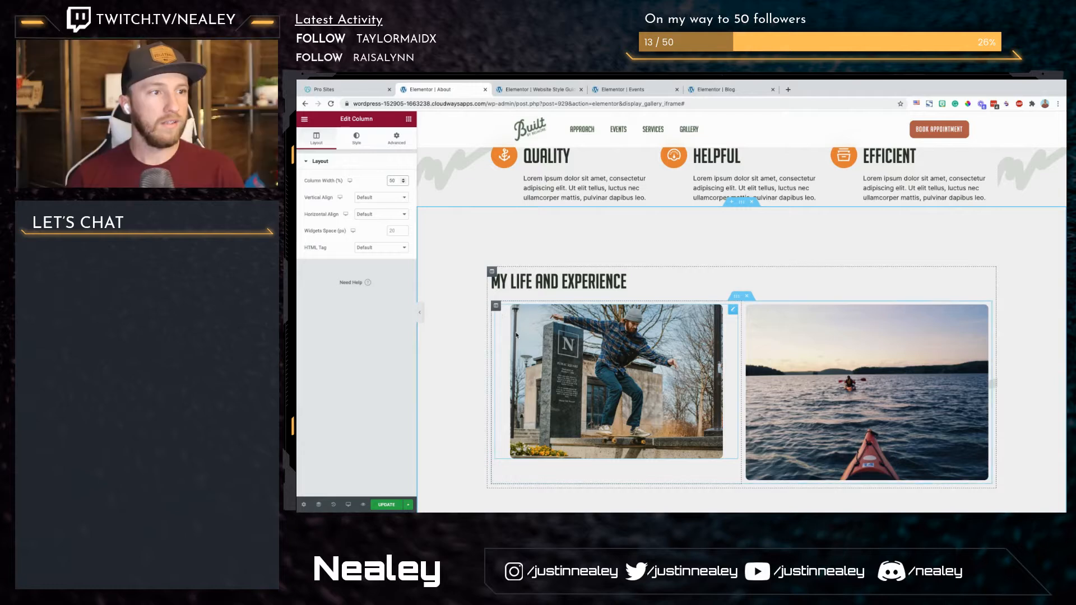
# Step: Set the width of the skateboarder image in the first column to 100%
pyautogui.click(517, 336)
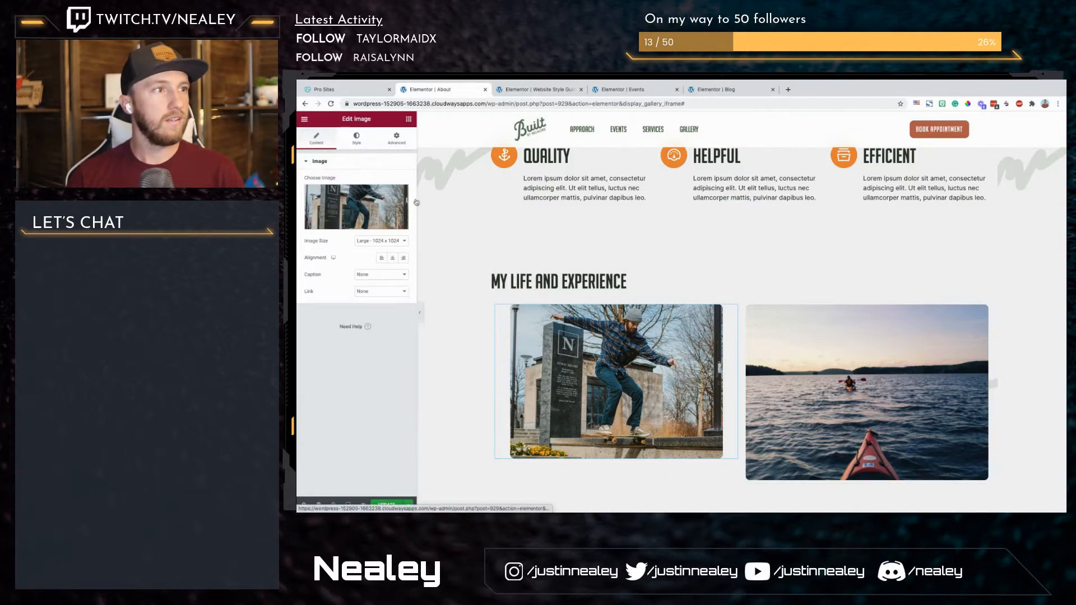
pyautogui.click(357, 138)
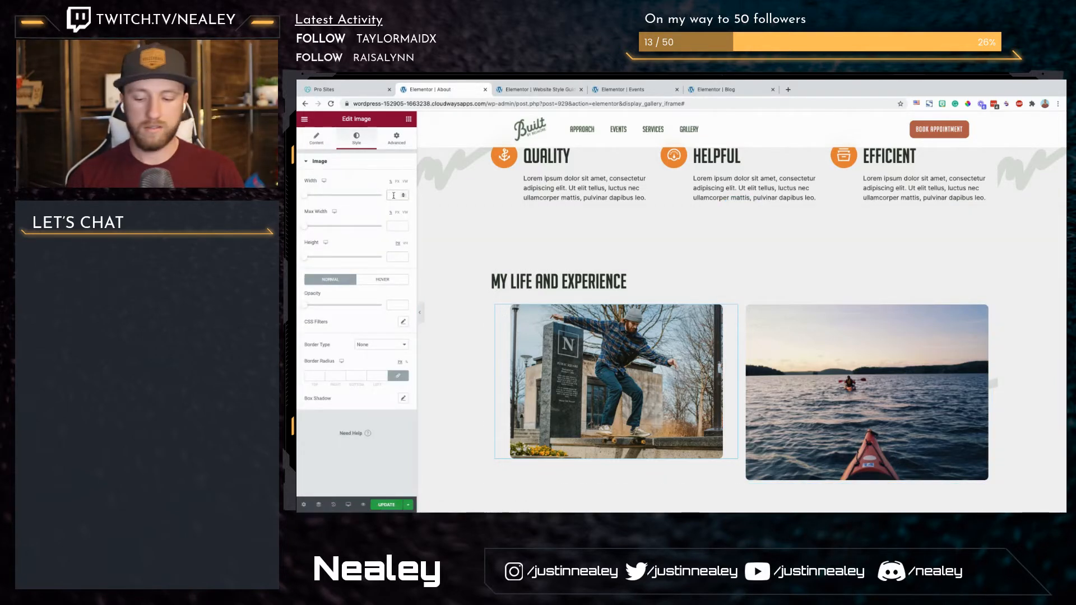
pyautogui.click(394, 195)
pyautogui.write('100')
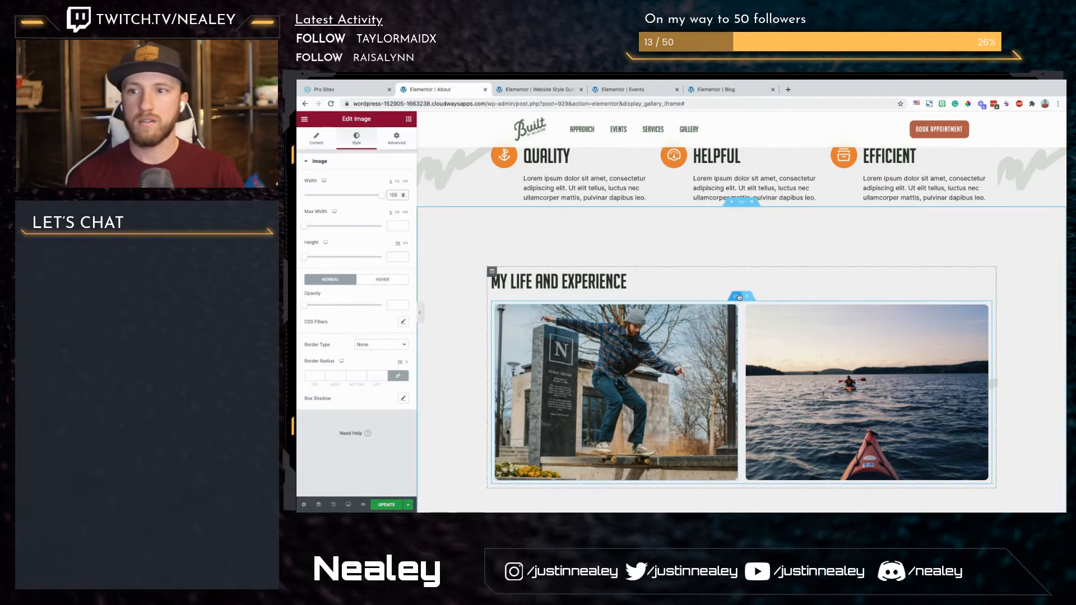
# Step: Set the columns gap of the inner section holding the two photos to Wide
pyautogui.click(737, 296)
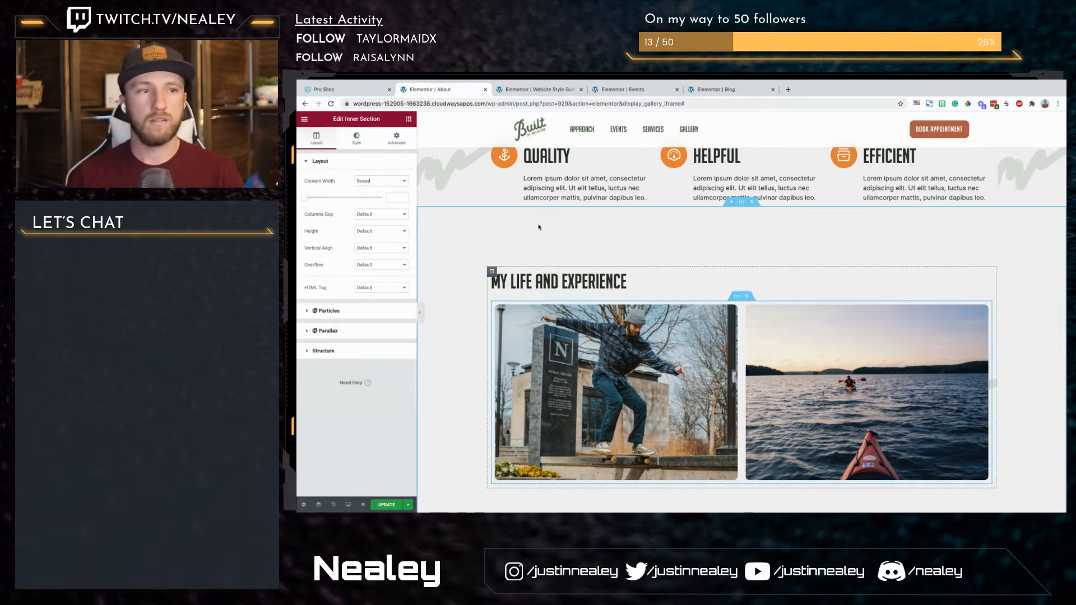
pyautogui.click(381, 214)
pyautogui.click(388, 242)
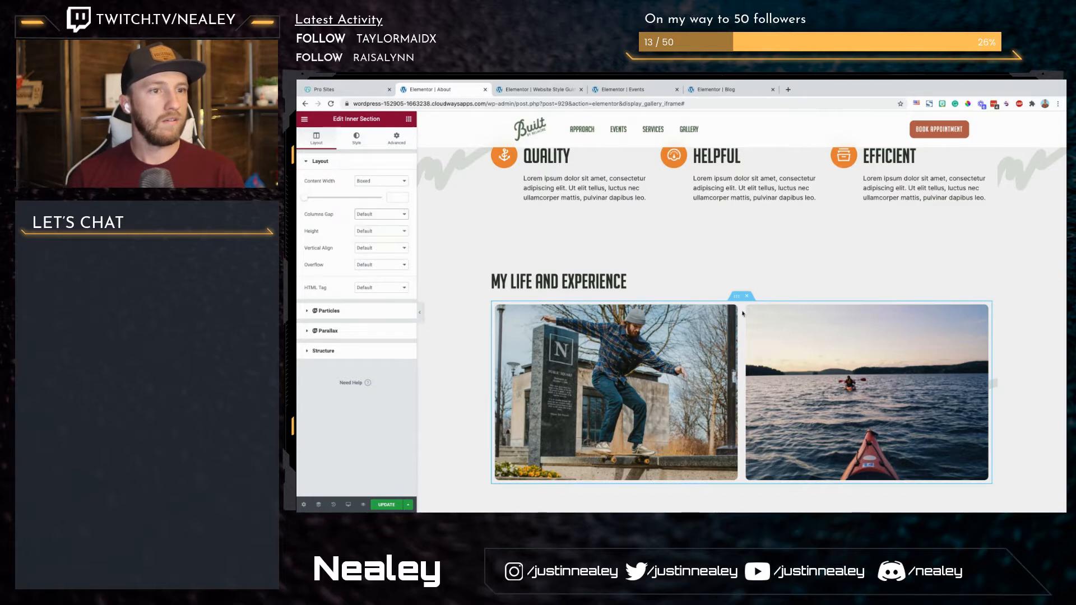
# Step: Set the boxed content width of the "My life and experience" section to 1150
pyautogui.click(742, 202)
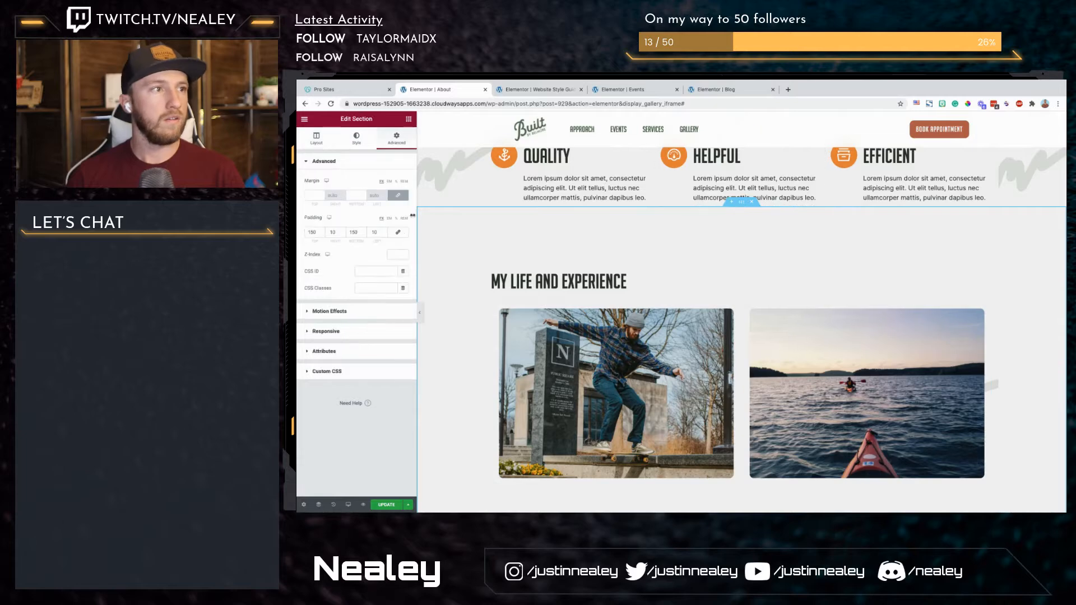
pyautogui.click(328, 140)
pyautogui.write('1150')
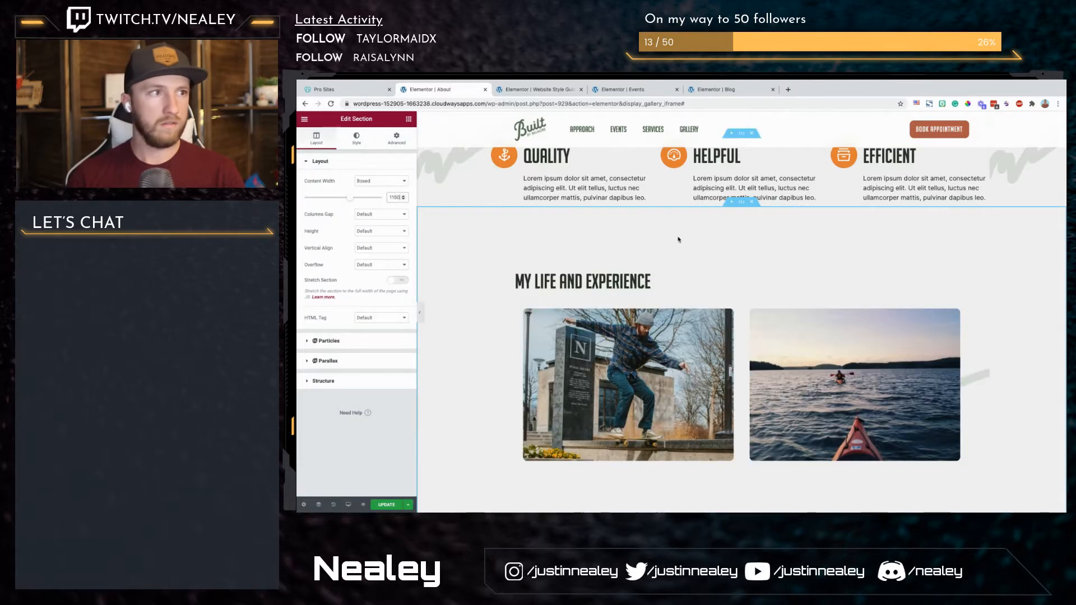
# Step: Set the boxed content width of the Quality, Helpful and Efficient icon box section to 1150
pyautogui.scroll(4, 734, 366)
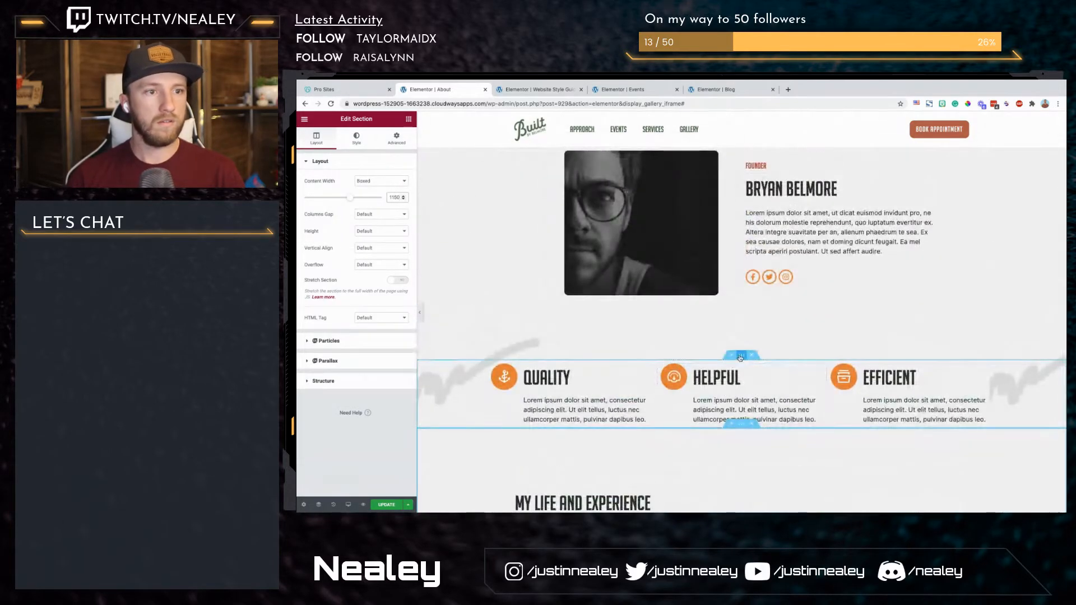
pyautogui.click(742, 355)
pyautogui.click(395, 197)
pyautogui.write('1150')
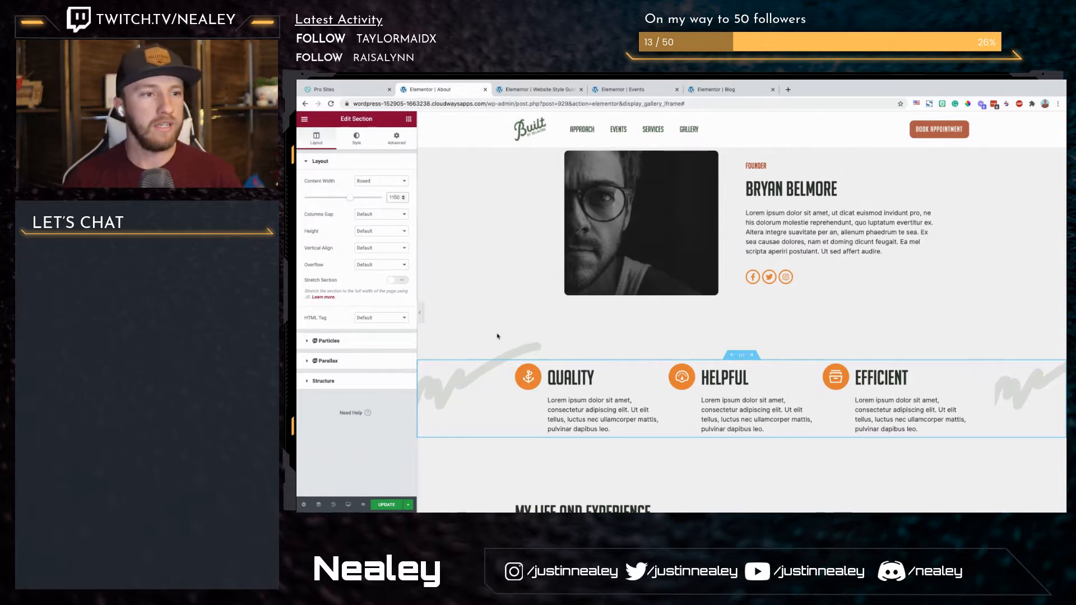
# Step: Duplicate the inner section with the skateboarder and kayak images to make a second photo row
pyautogui.scroll(-3, 497, 337)
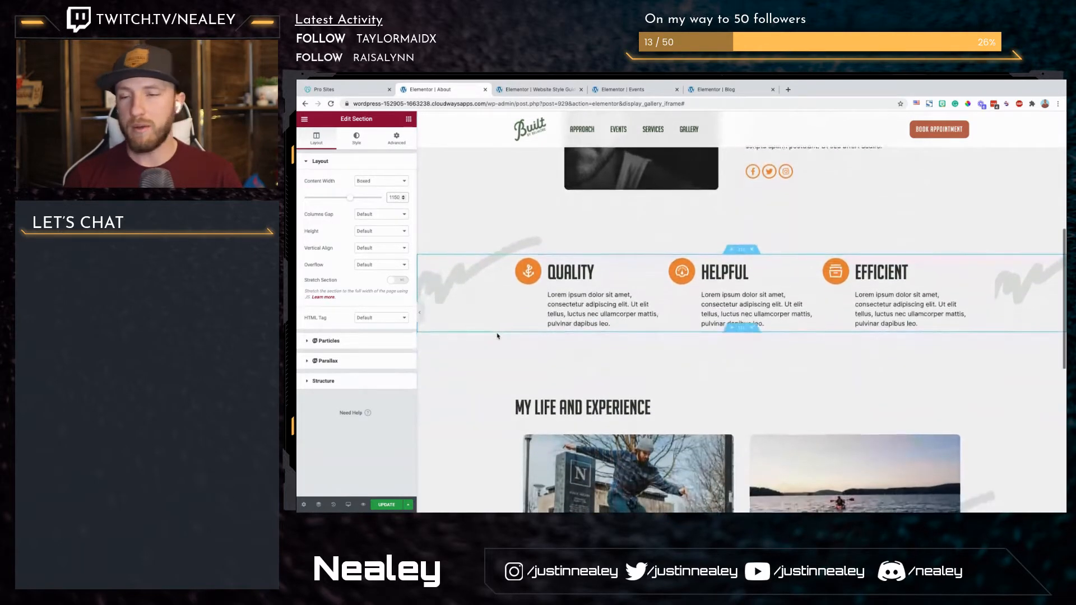
pyautogui.scroll(-5, 497, 336)
pyautogui.scroll(2, 498, 336)
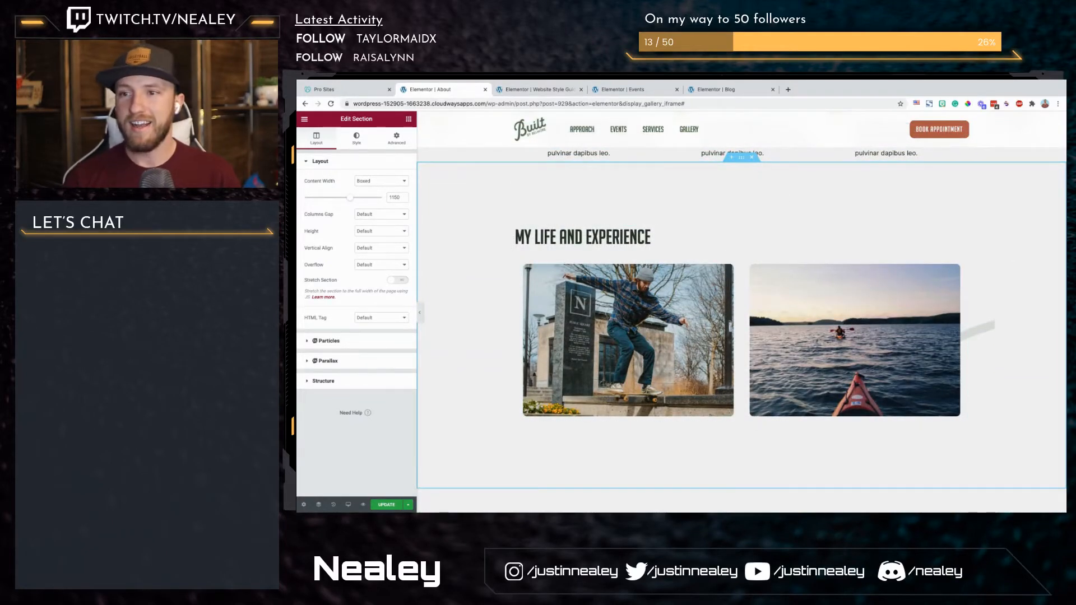
pyautogui.scroll(-2, 899, 416)
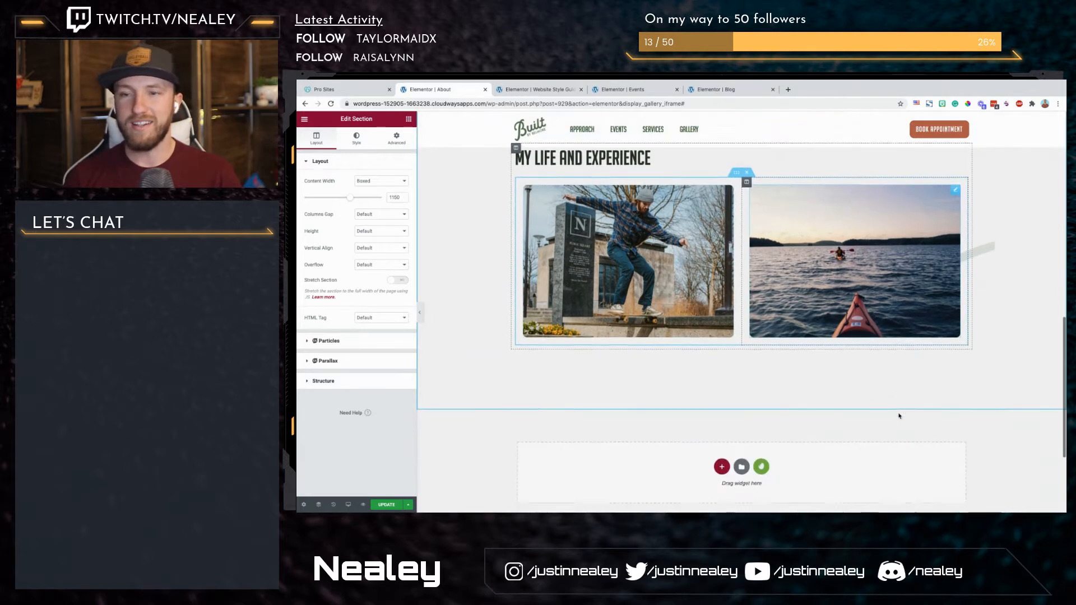
pyautogui.scroll(-1, 899, 416)
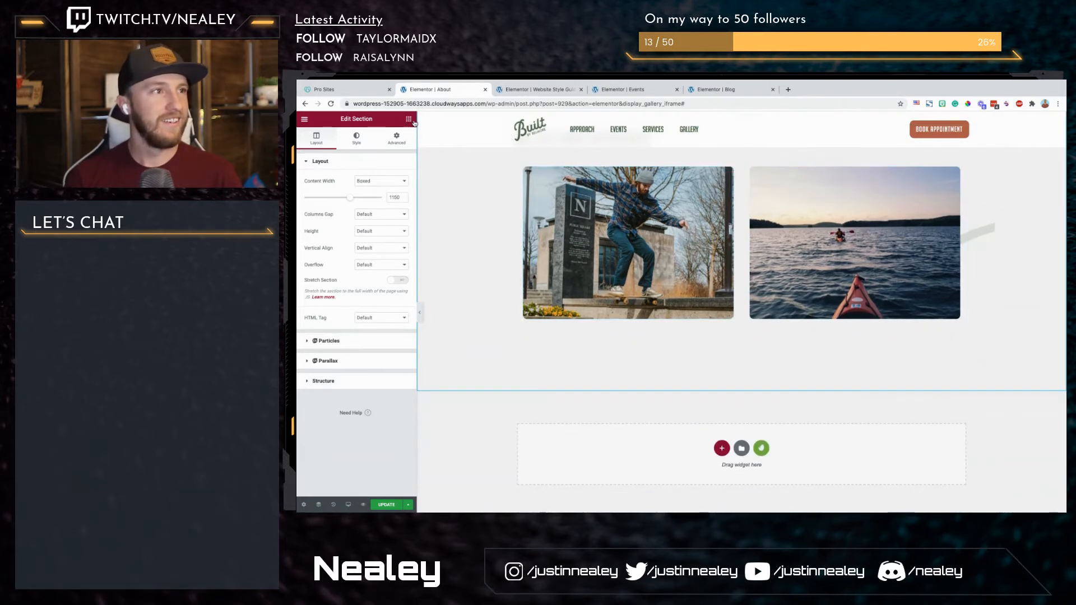
pyautogui.rightClick(737, 155)
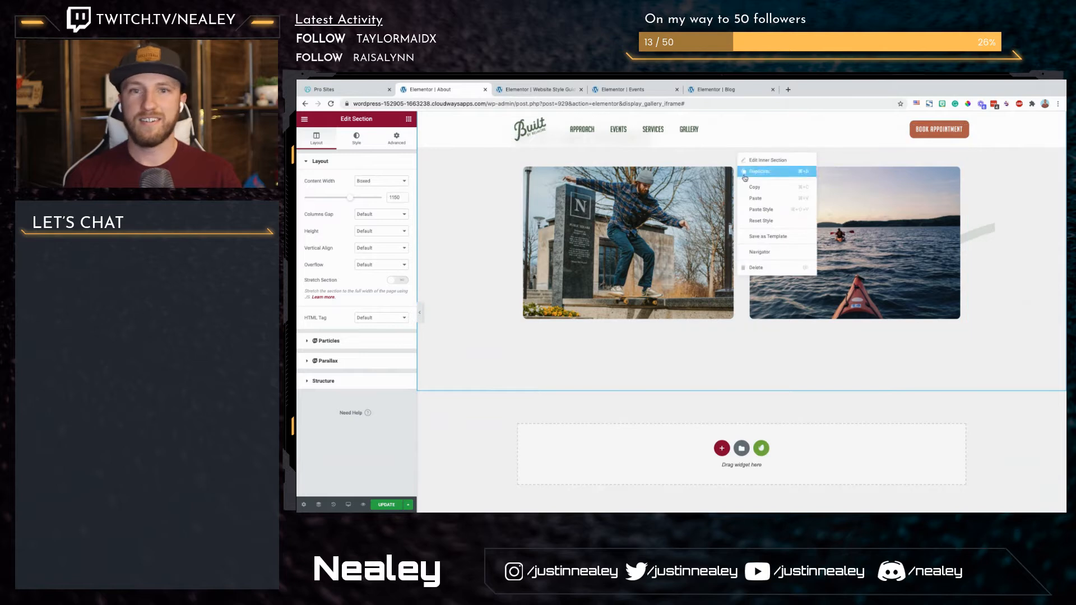
pyautogui.click(761, 177)
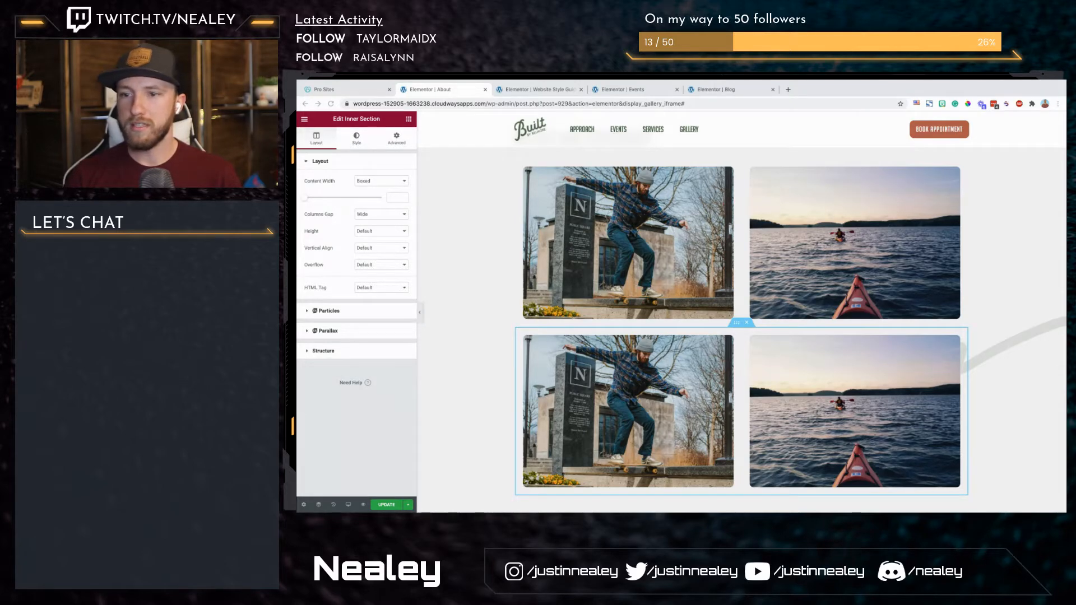
pyautogui.hotkey('ctrl', 'Left')
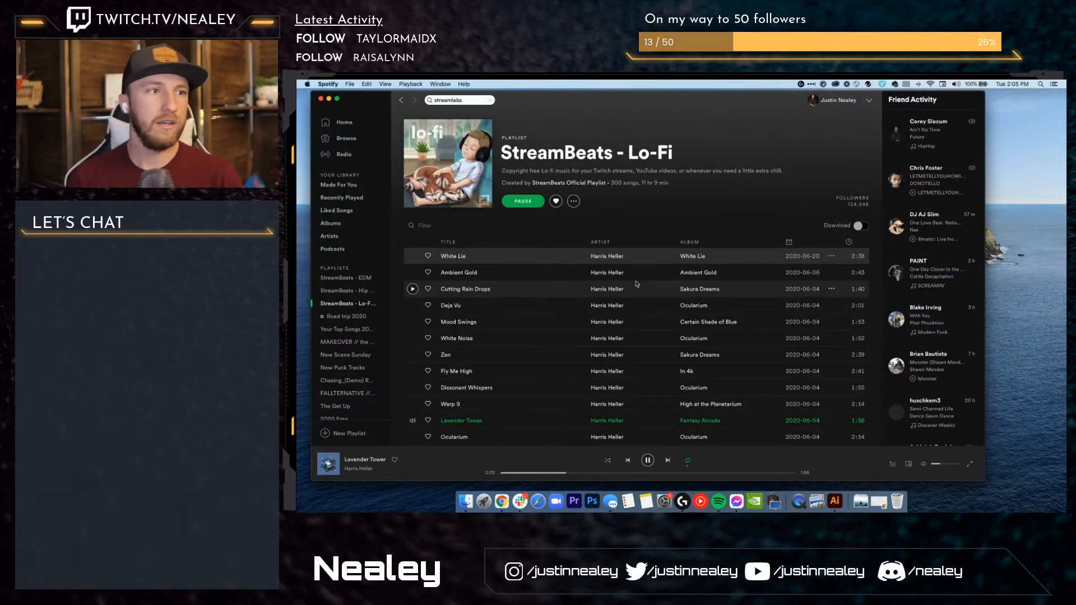
pyautogui.hotkey('ctrl', 'Right')
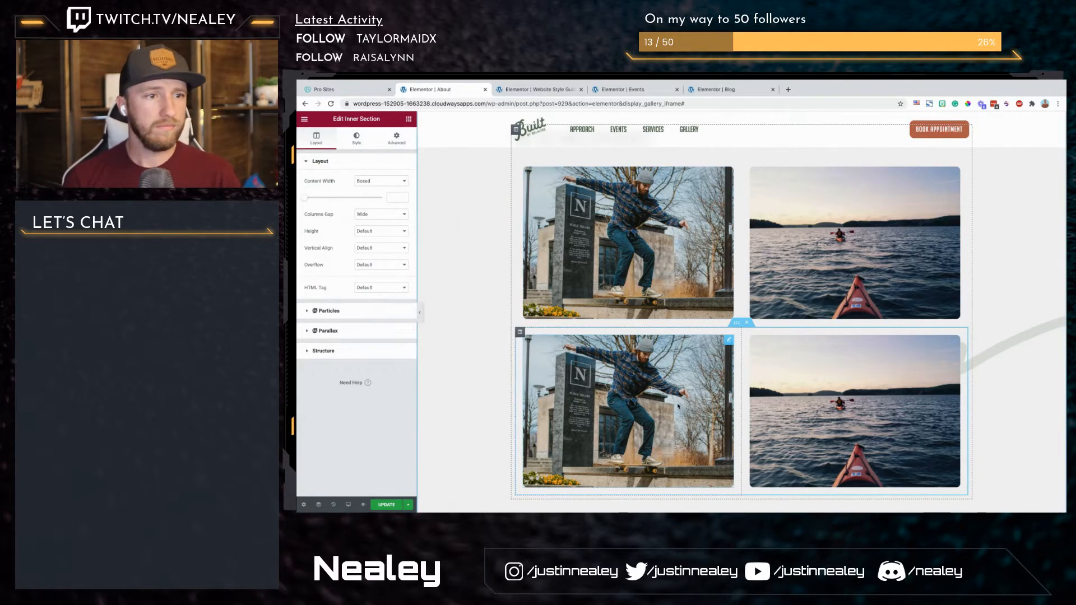
# Step: Upload Rectangle (50).png to the media library for the skateboarder image widget in the duplicated row
pyautogui.click(679, 405)
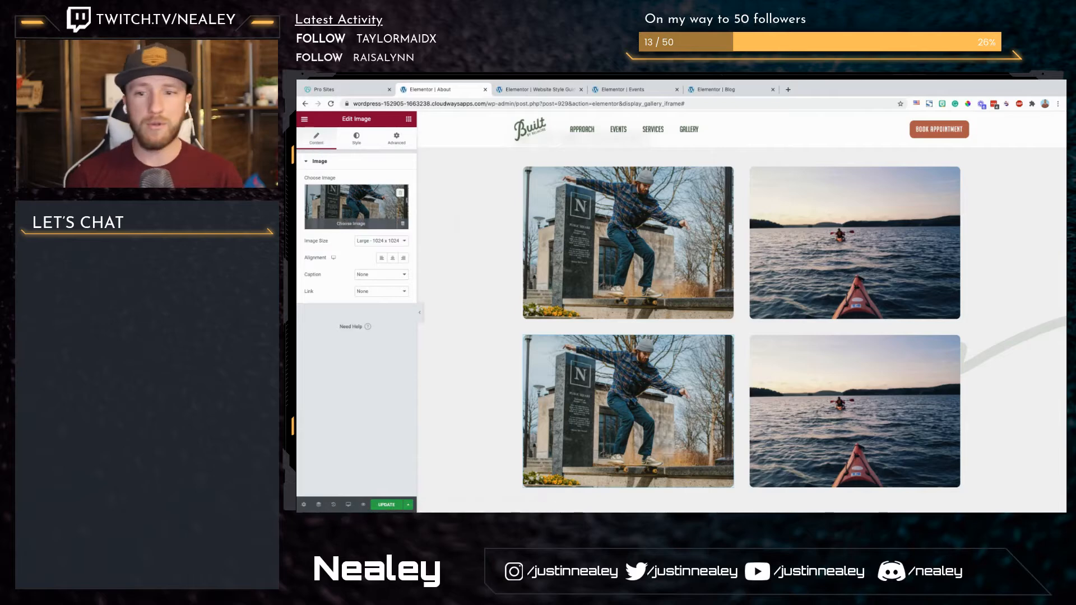
pyautogui.click(356, 207)
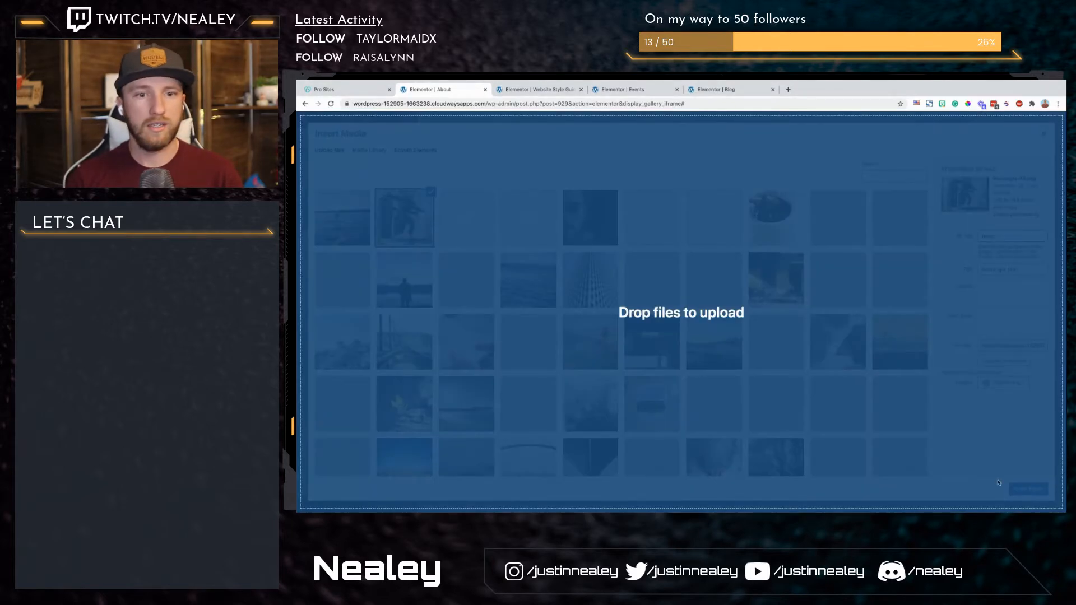
pyautogui.moveTo(999, 483); pyautogui.dragTo(1001, 483)
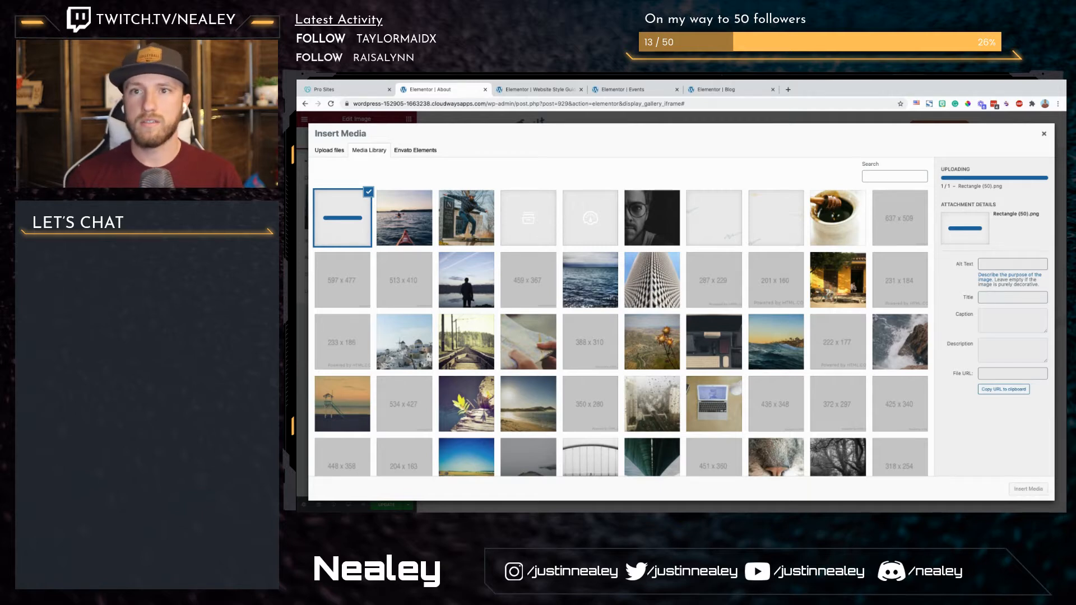
pyautogui.press('super+Tab')
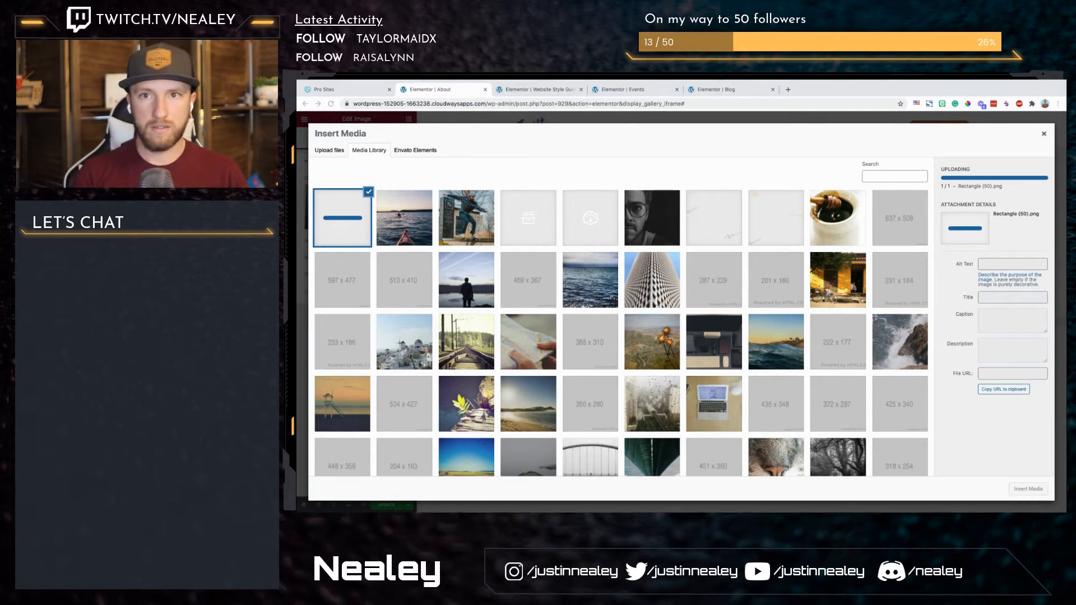
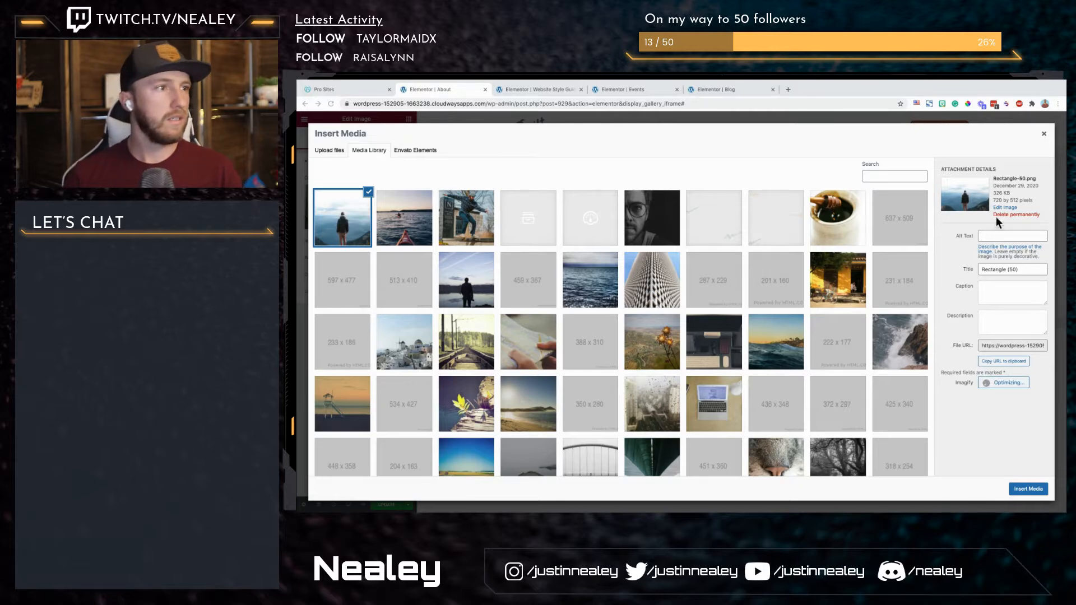
# Step: Insert the uploaded Rectangle (50).png into the first image widget of the second photo row
pyautogui.click(1029, 489)
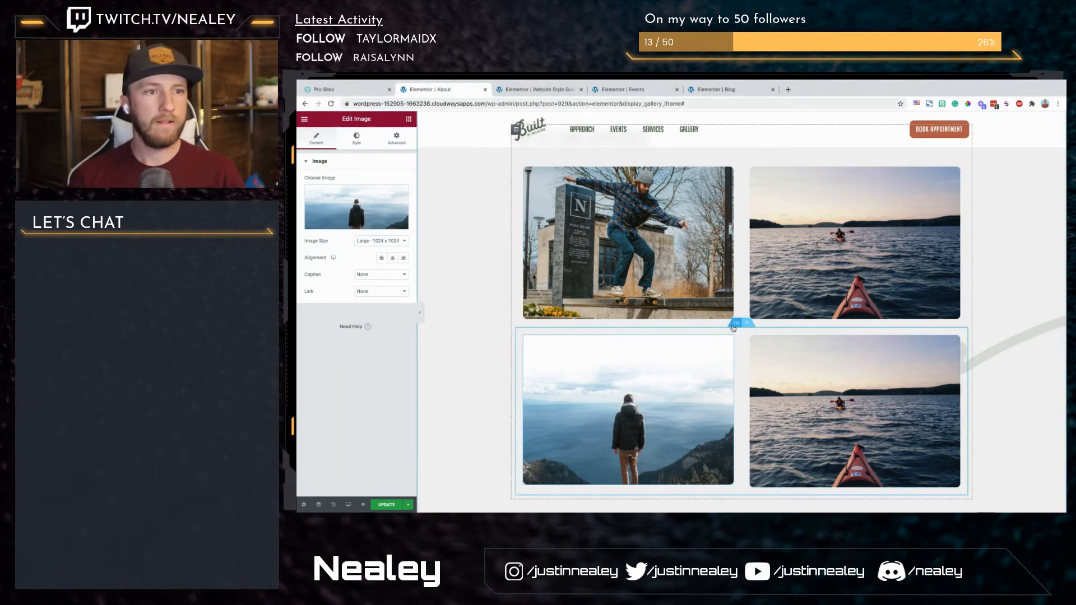
# Step: Set the columns gap of both photo rows under "My life and experience" to Extended
pyautogui.scroll(1, 736, 325)
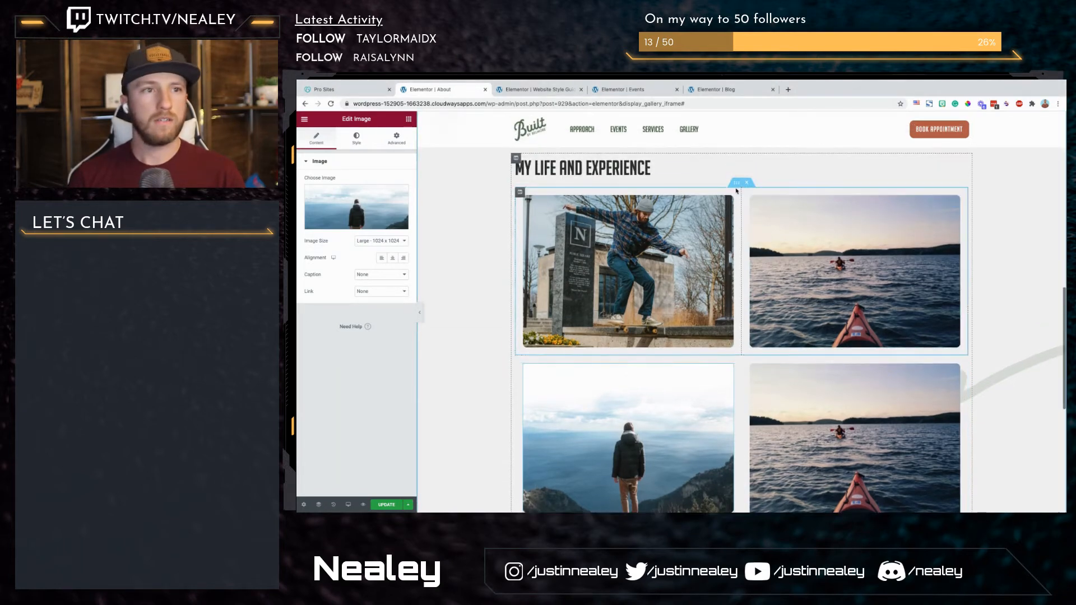
pyautogui.click(737, 182)
pyautogui.click(388, 213)
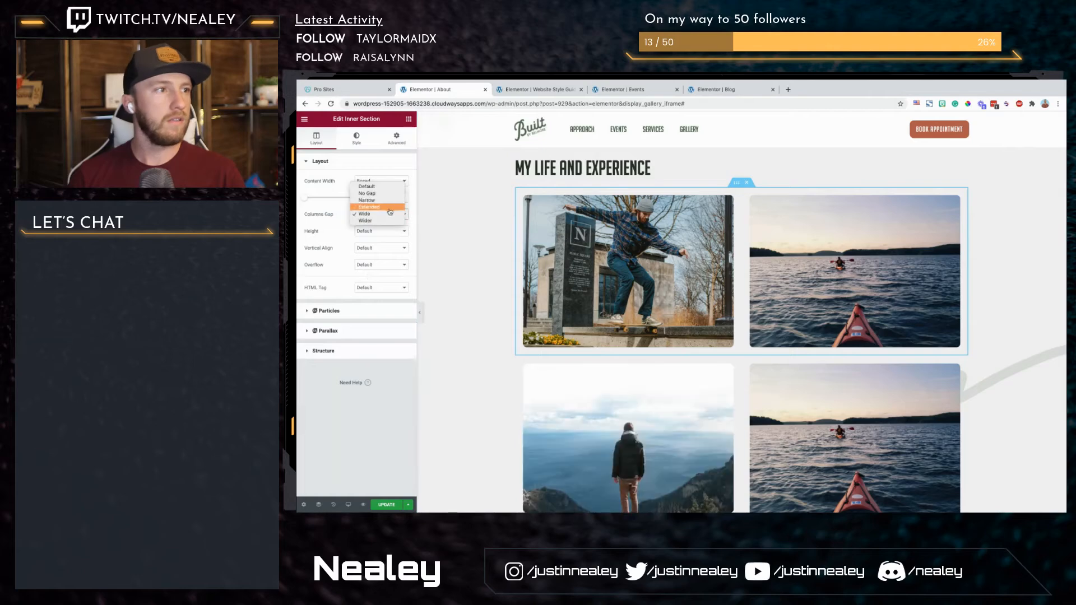
pyautogui.click(387, 208)
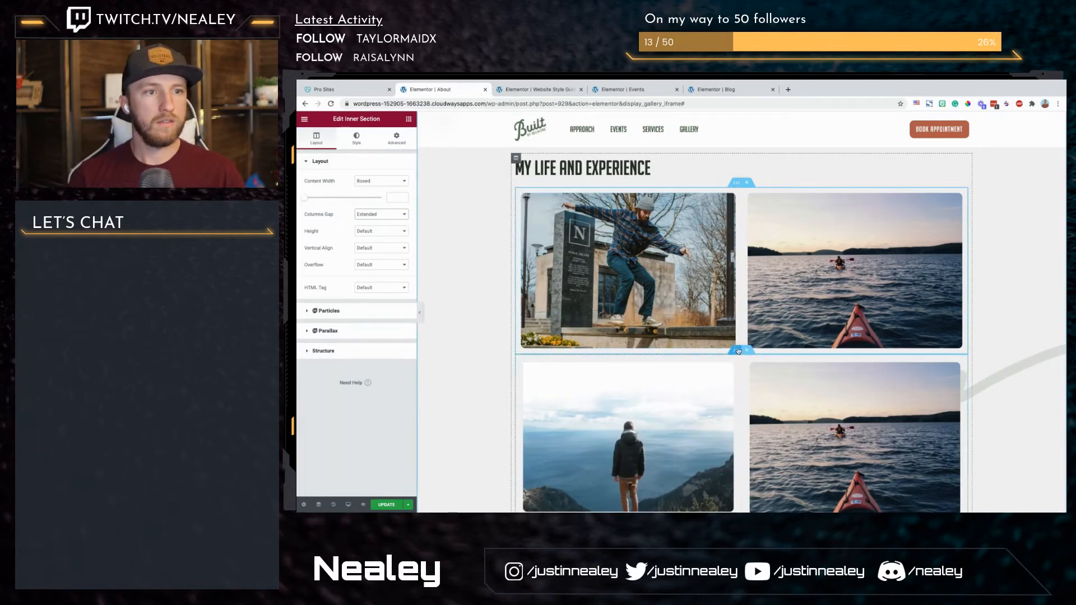
pyautogui.click(736, 351)
pyautogui.click(377, 217)
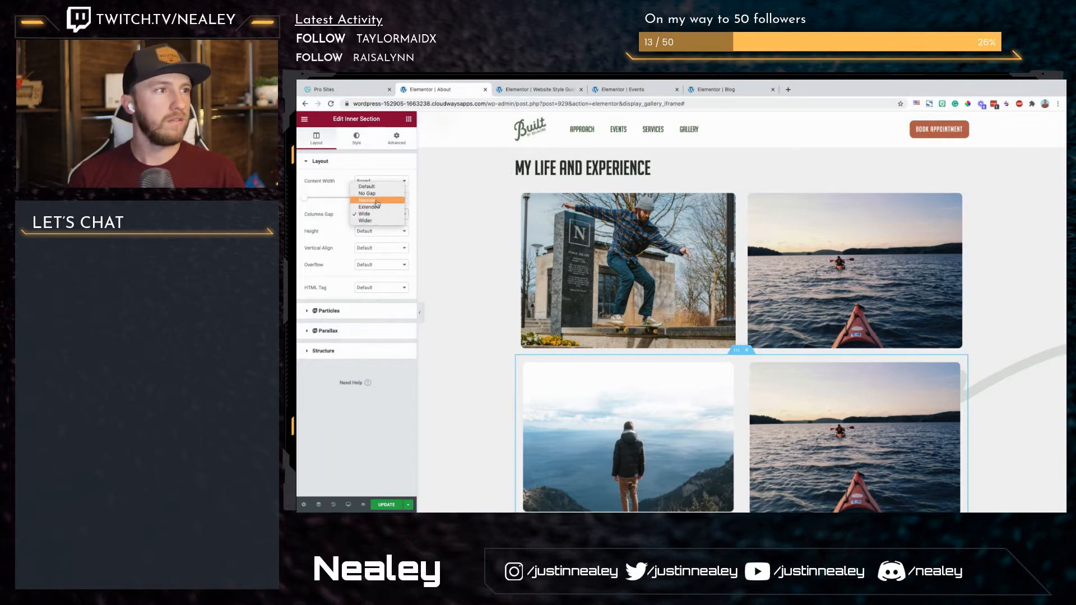
pyautogui.click(374, 207)
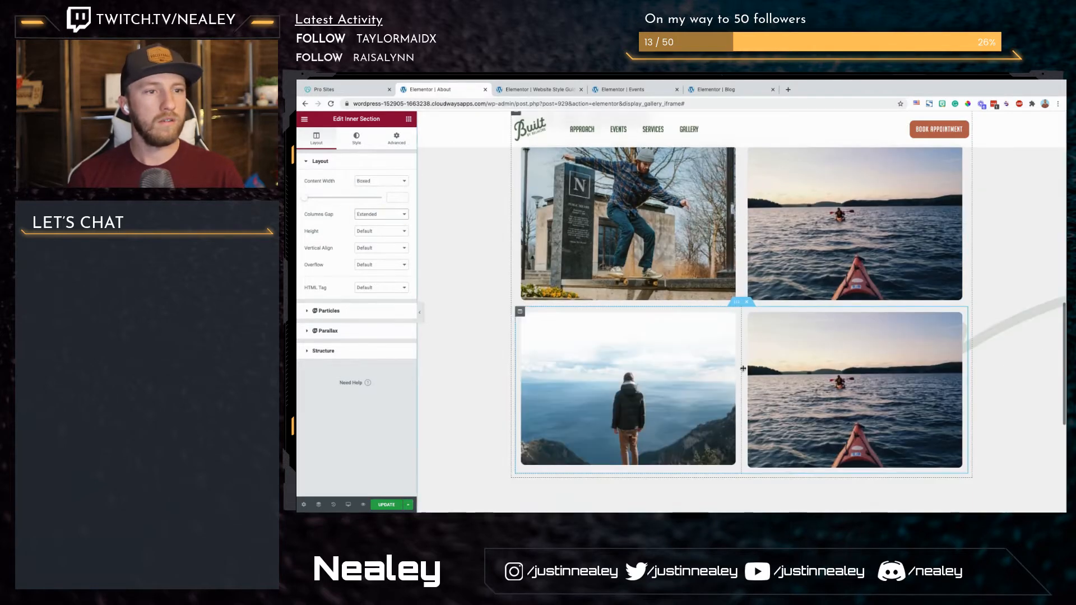
# Step: Widen the mountain photo's column to about two thirds of the second row and delete the kayak image beside it
pyautogui.moveTo(810, 378); pyautogui.dragTo(815, 377)
pyautogui.rightClick(892, 378)
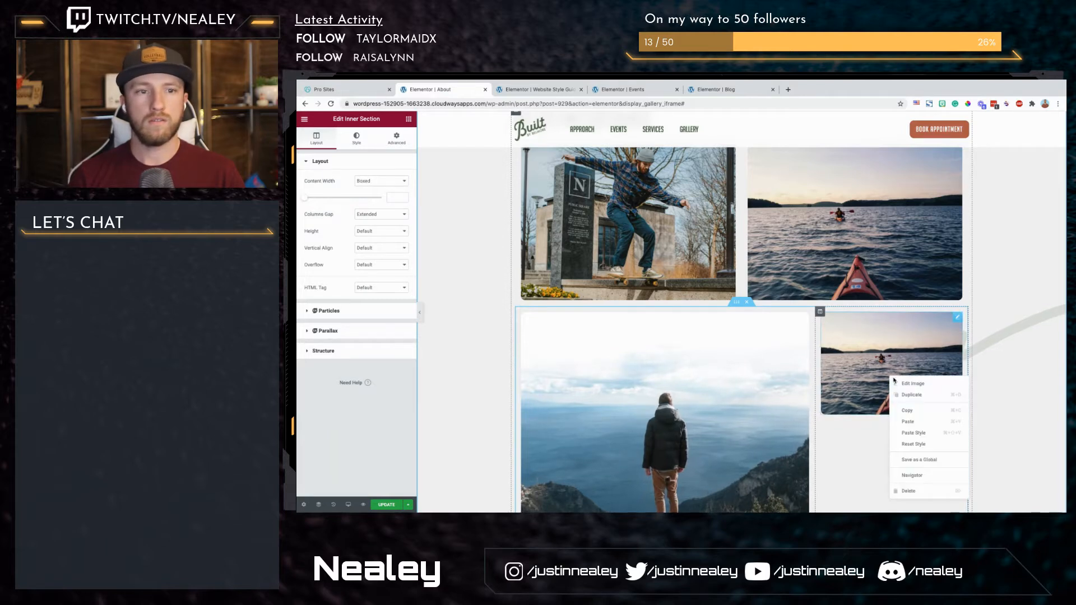
pyautogui.click(915, 493)
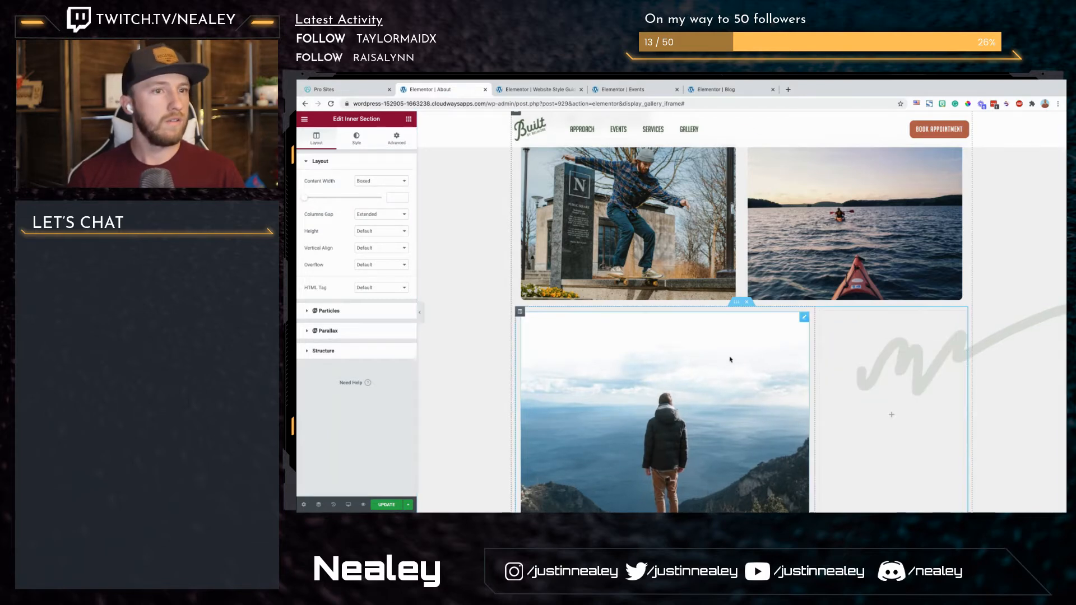
# Step: Add a Heading widget to the empty second-row column reading "Dicat eripuit accumsan ad est. Facer facilisi ius has cetero argumentum, vel at fugit temporibus."
pyautogui.click(820, 312)
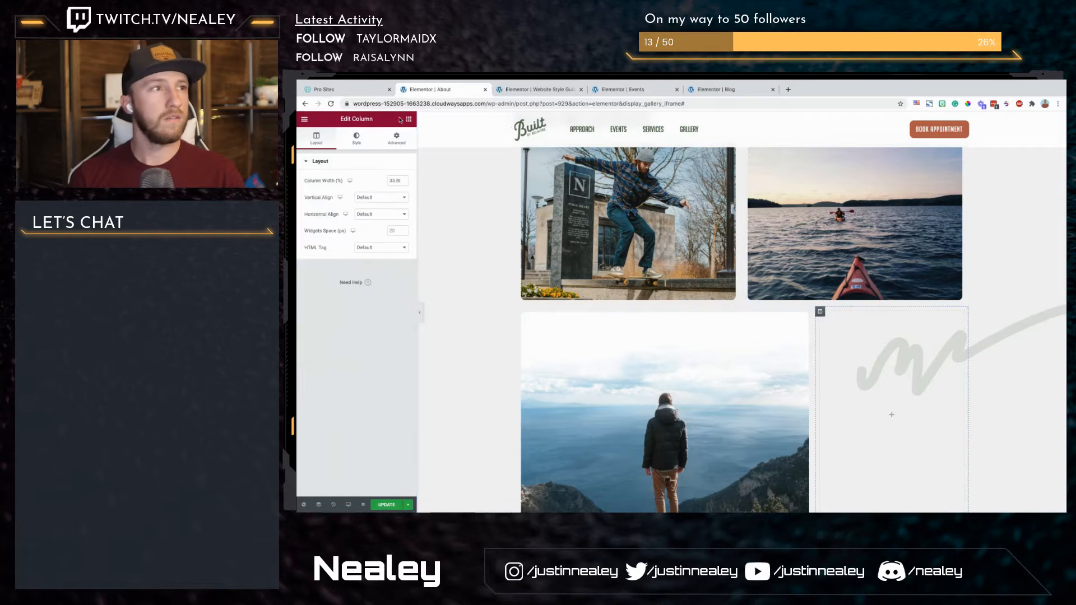
pyautogui.click(409, 119)
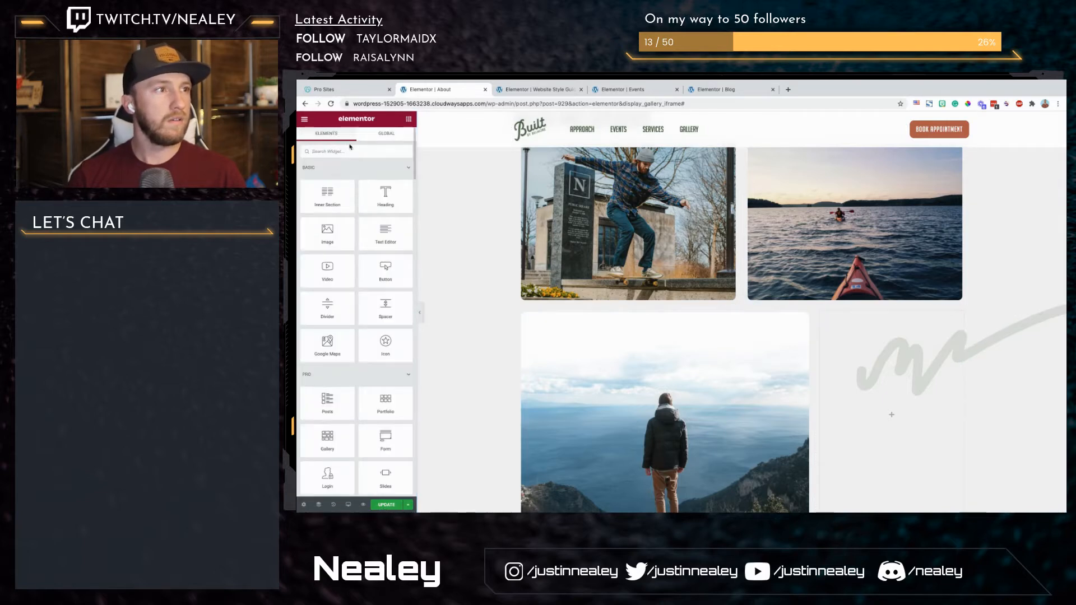
pyautogui.moveTo(386, 196); pyautogui.dragTo(875, 407)
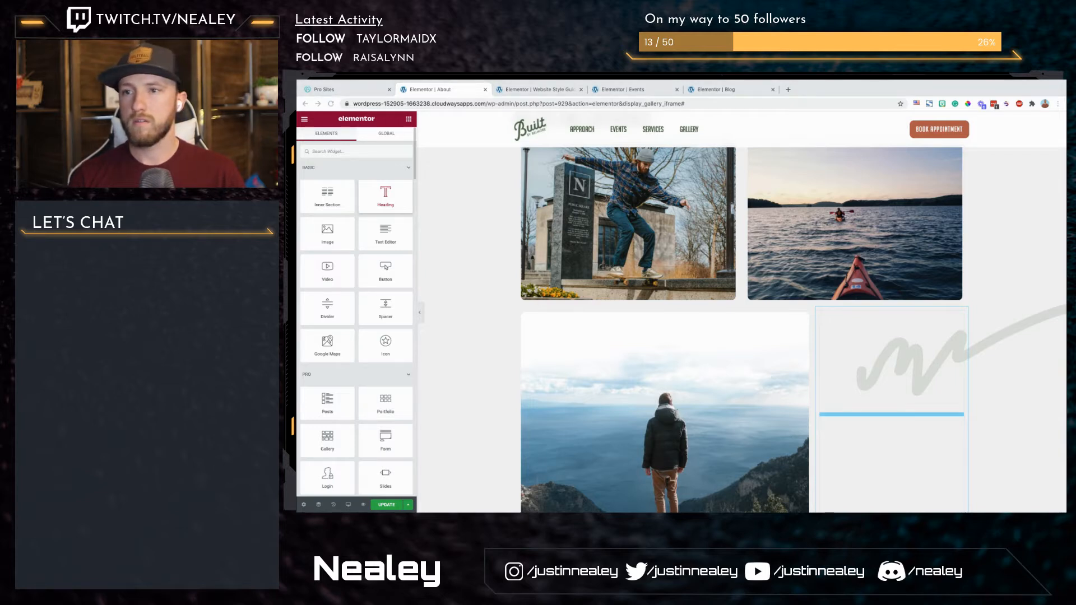
pyautogui.moveTo(875, 407); pyautogui.dragTo(874, 408)
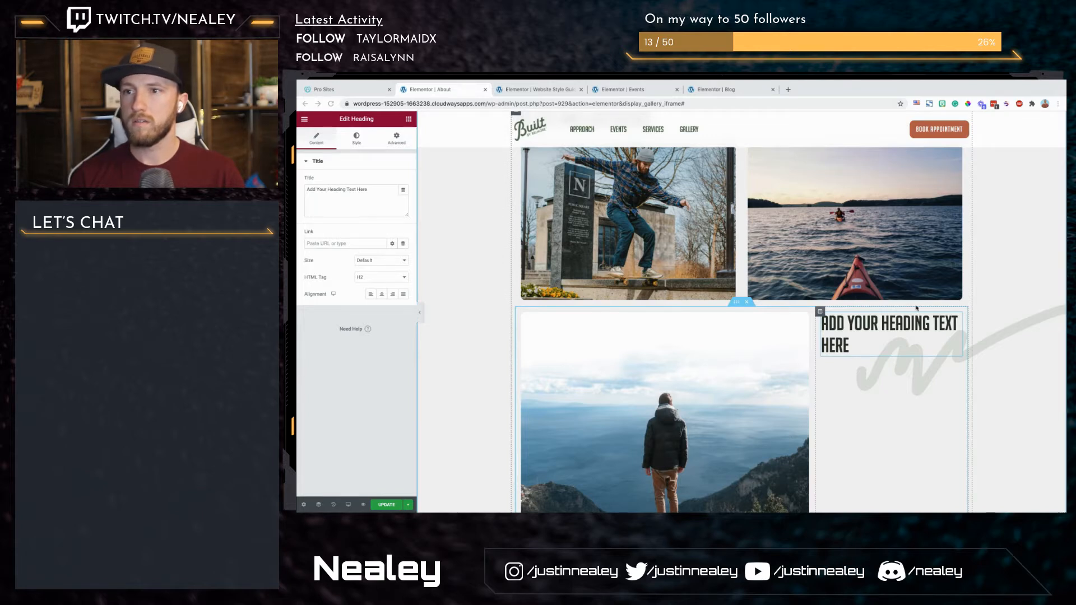
pyautogui.scroll(-1, 971, 365)
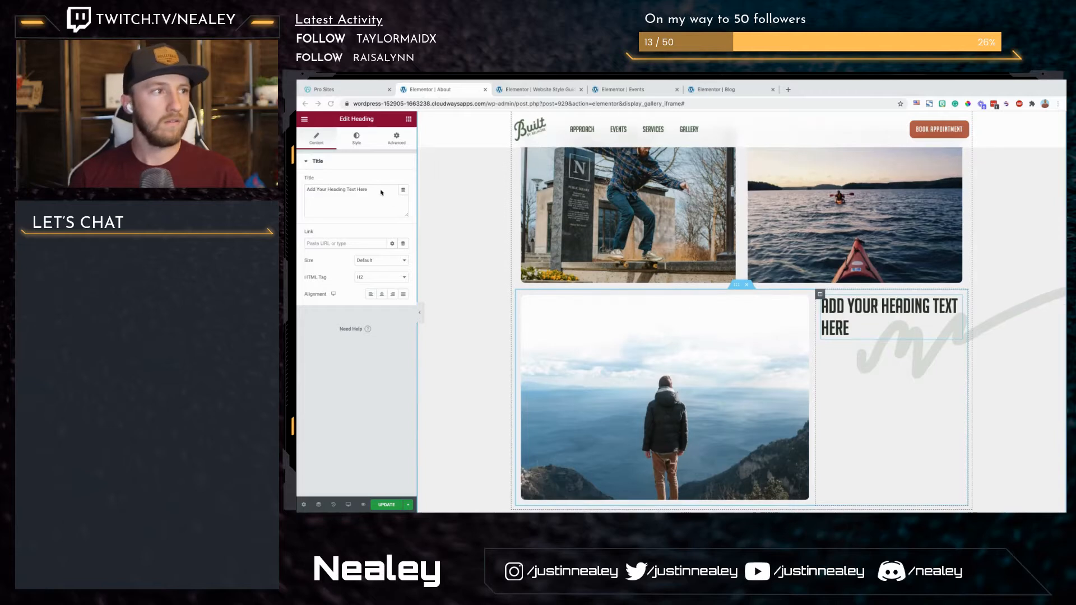
pyautogui.tripleClick(381, 192)
pyautogui.write('Dicat eripuit accumsan ad est. Facer facilisi ius has cetero argumentum, vel at fugit temporibus.')
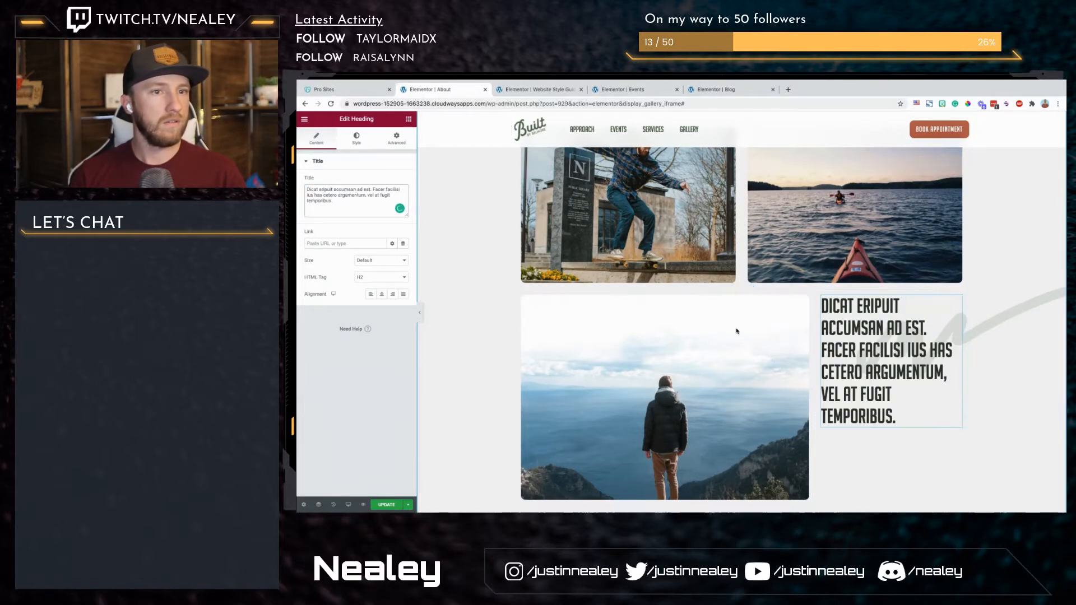
# Step: Set the HTML tag of the heading beside the mountain photo to H3 and center its text
pyautogui.click(382, 277)
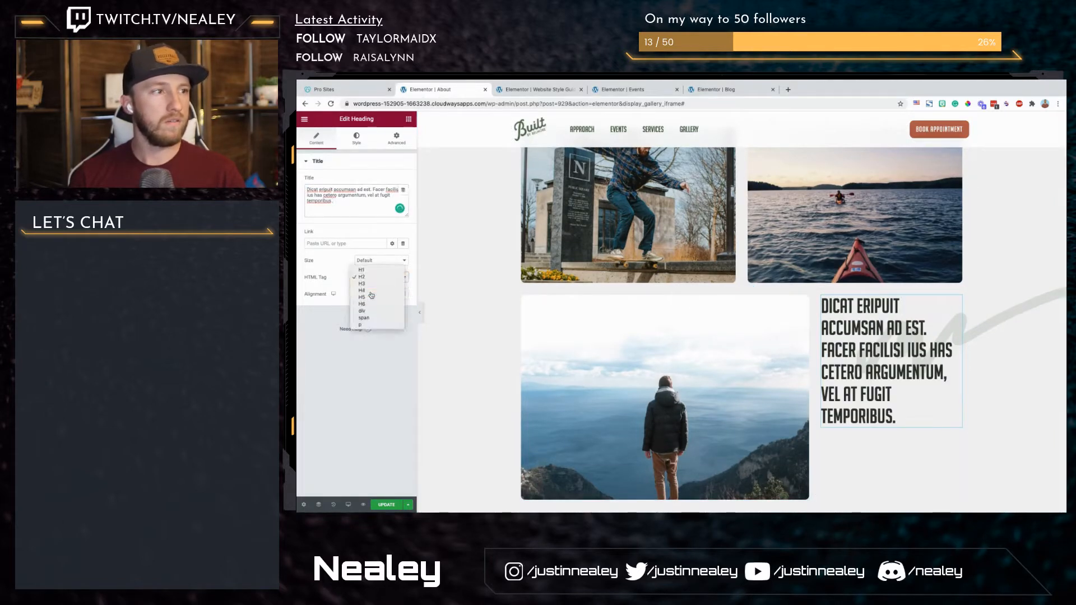
pyautogui.click(371, 290)
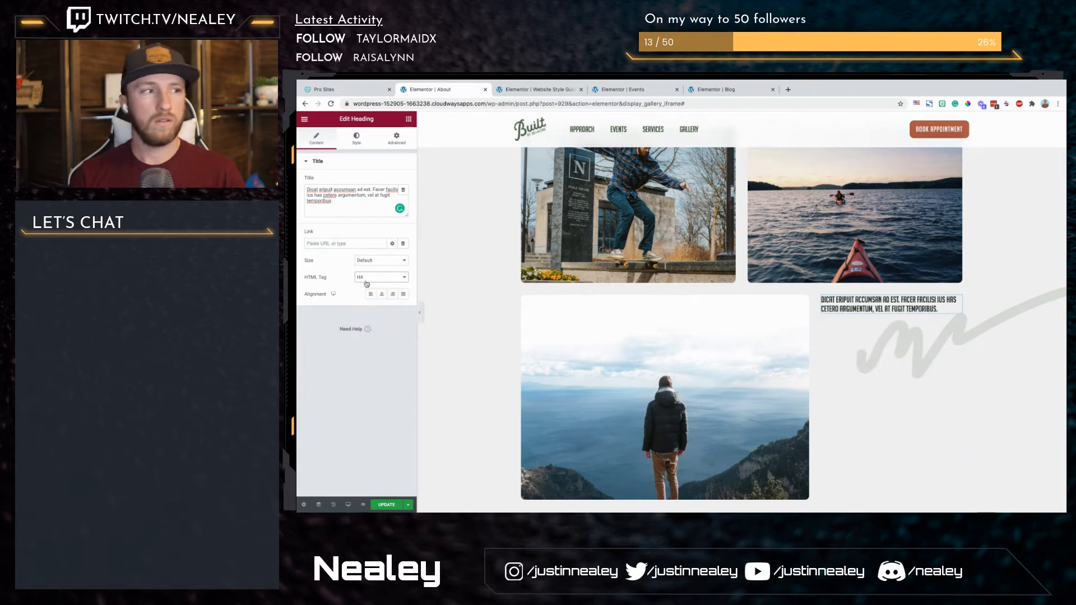
pyautogui.click(372, 276)
pyautogui.click(374, 271)
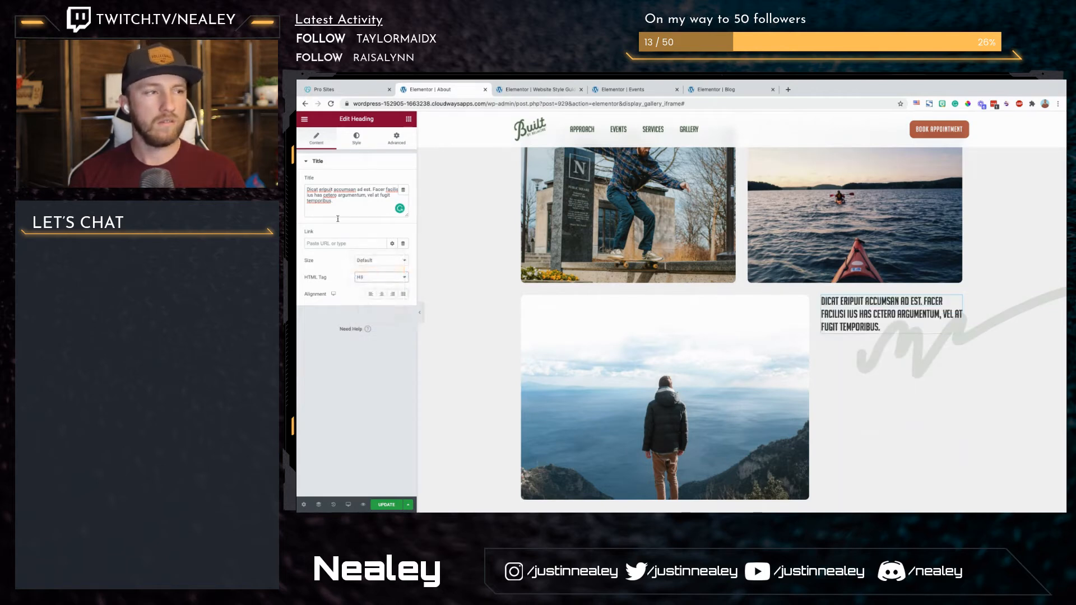
pyautogui.click(382, 294)
# Step: Set the vertical alignment of the heading's column to Middle
pyautogui.click(820, 295)
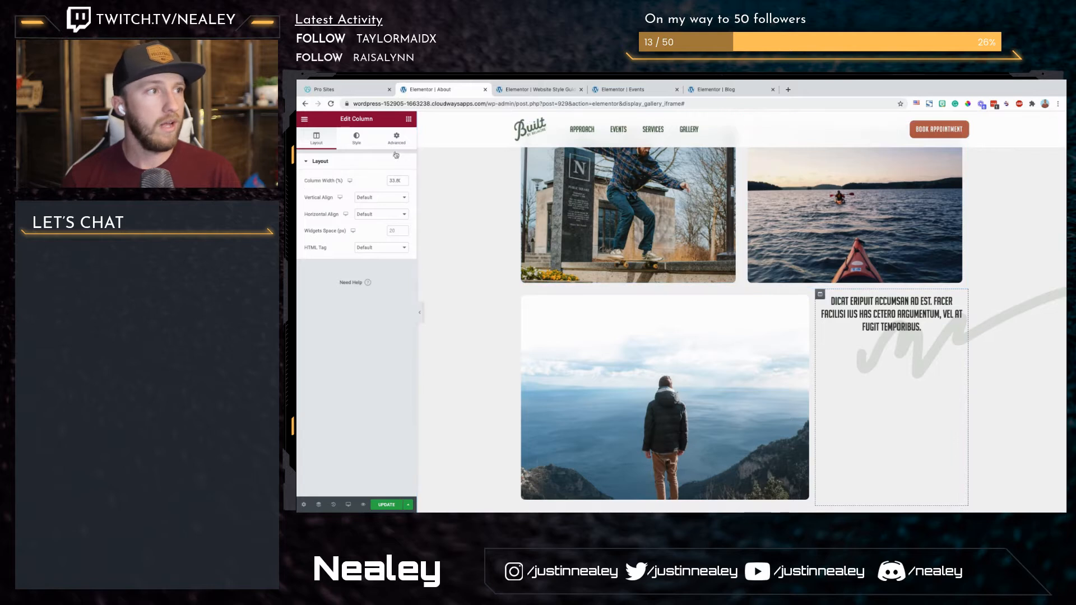
pyautogui.click(379, 198)
pyautogui.click(378, 211)
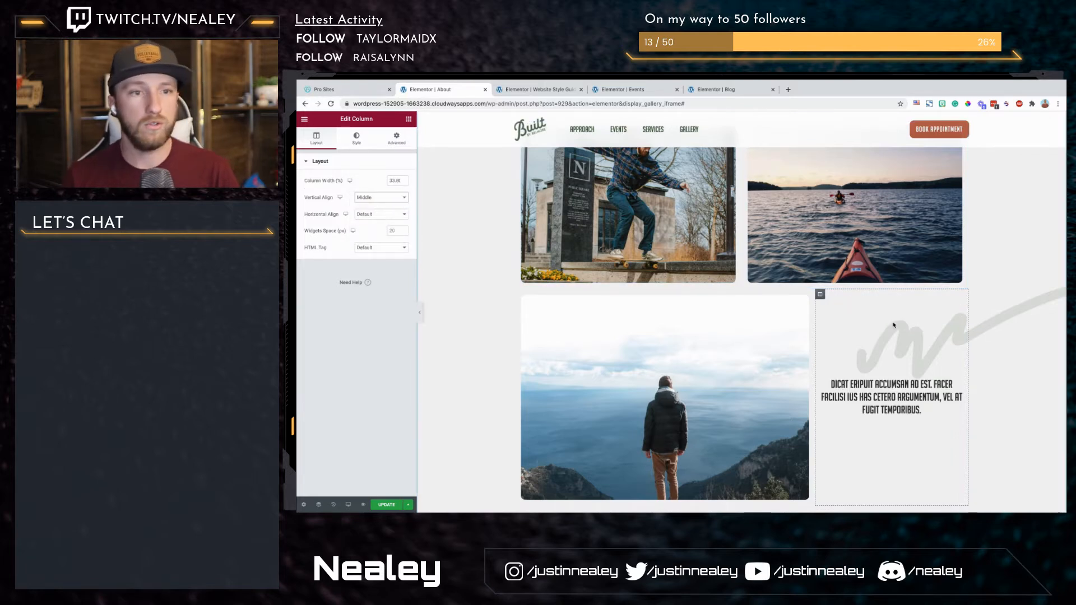
# Step: Give the heading's column a classic background in the global Primary color and set the heading text color to White
pyautogui.scroll(-1, 804, 275)
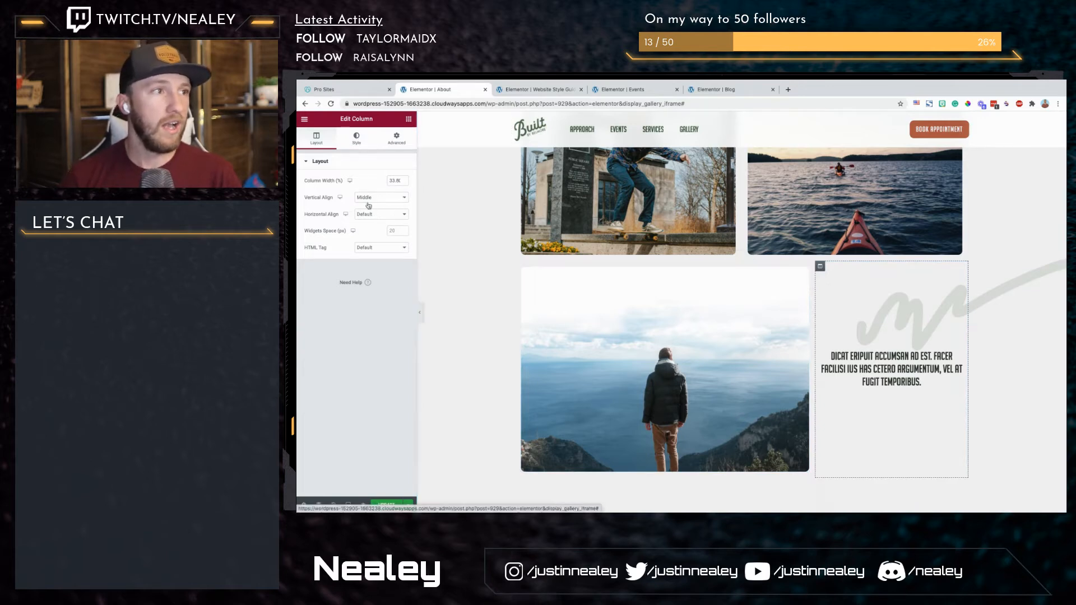
pyautogui.click(340, 139)
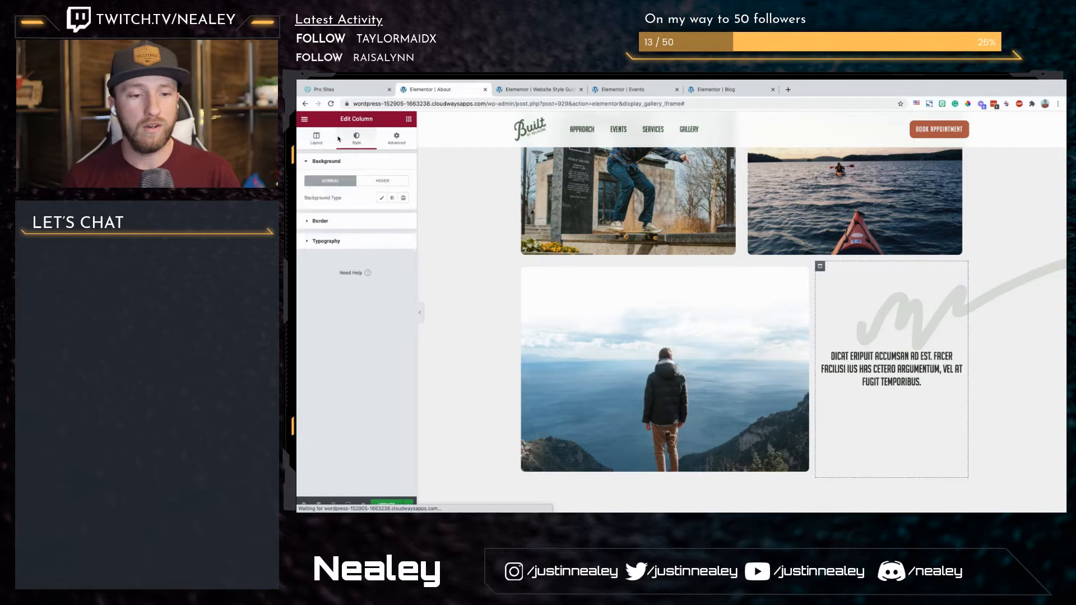
pyautogui.click(381, 199)
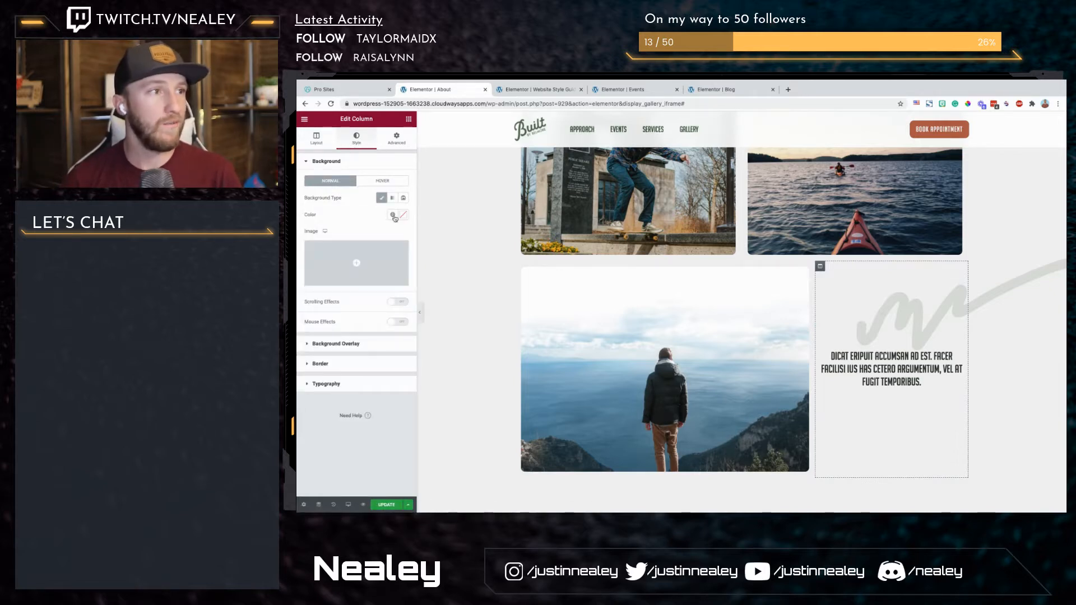
pyautogui.click(393, 218)
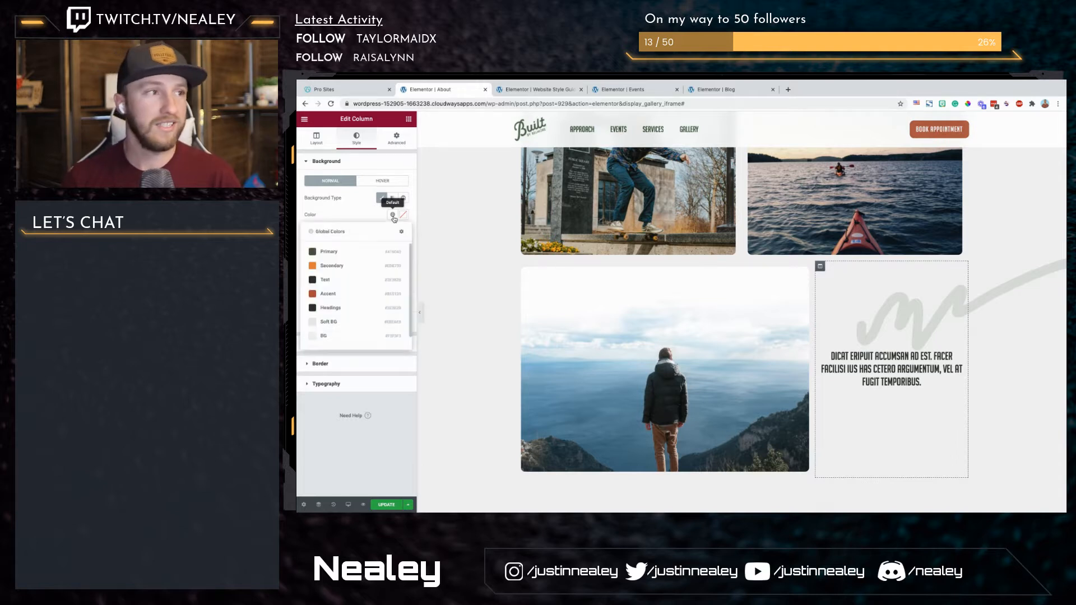
pyautogui.click(349, 258)
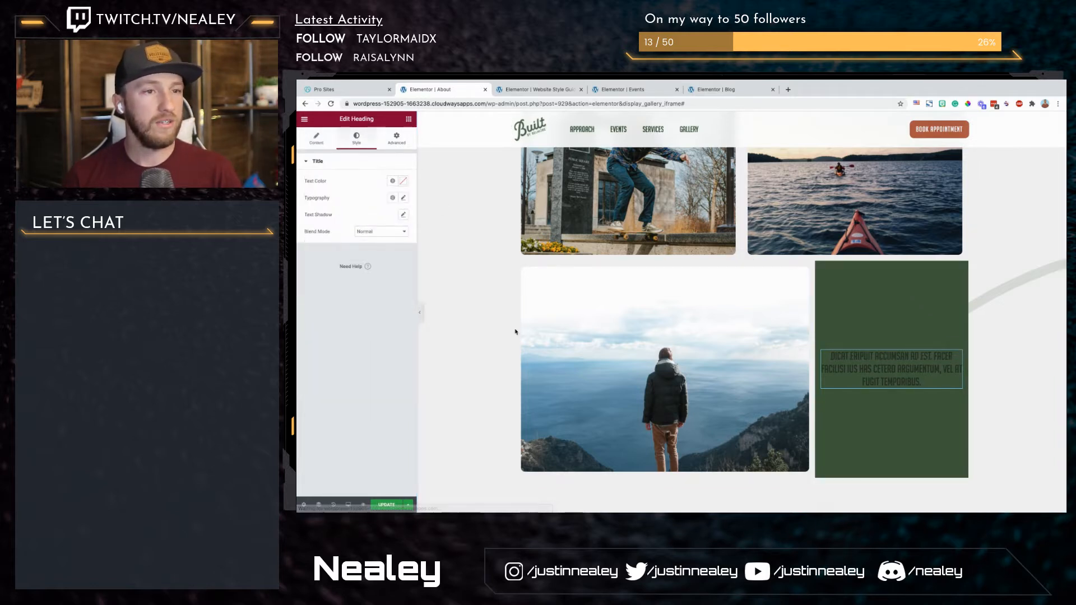
pyautogui.click(393, 183)
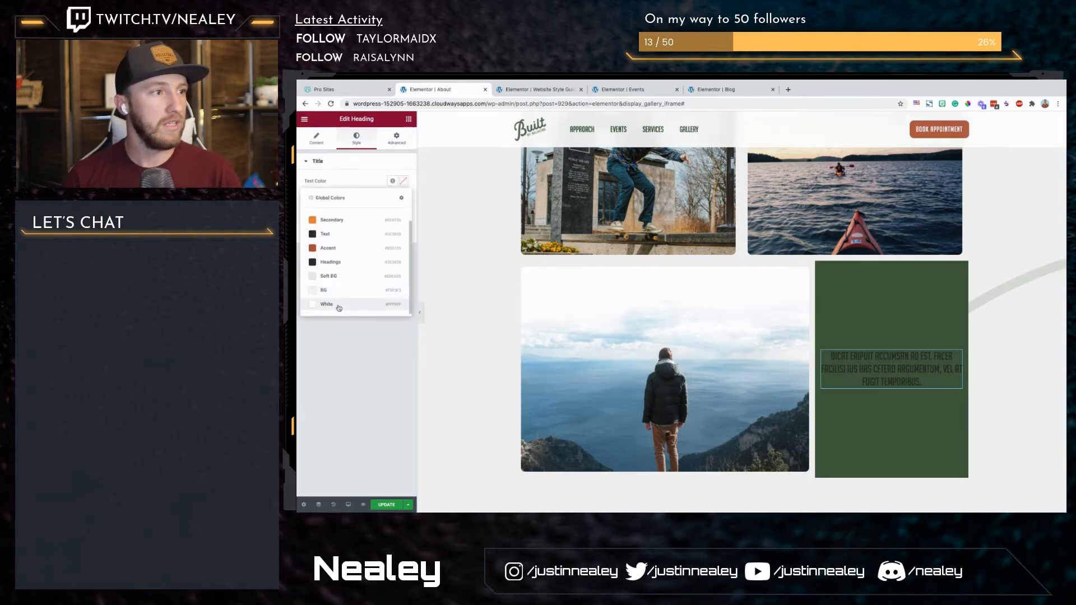
pyautogui.click(351, 304)
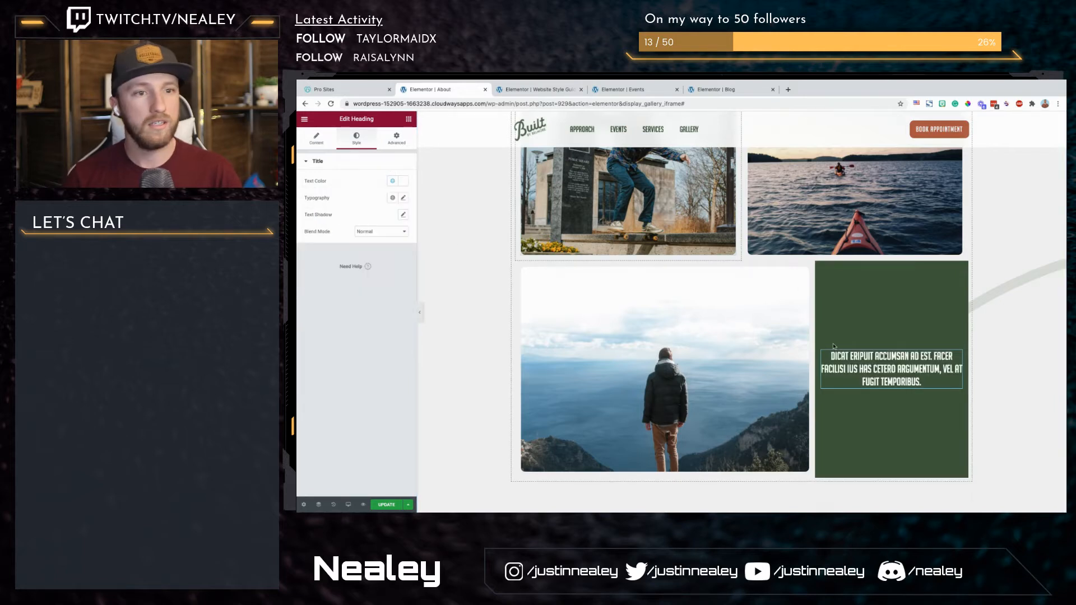
# Step: Try a padding of 50 on the green text column, settling on 20 for all sides
pyautogui.click(820, 269)
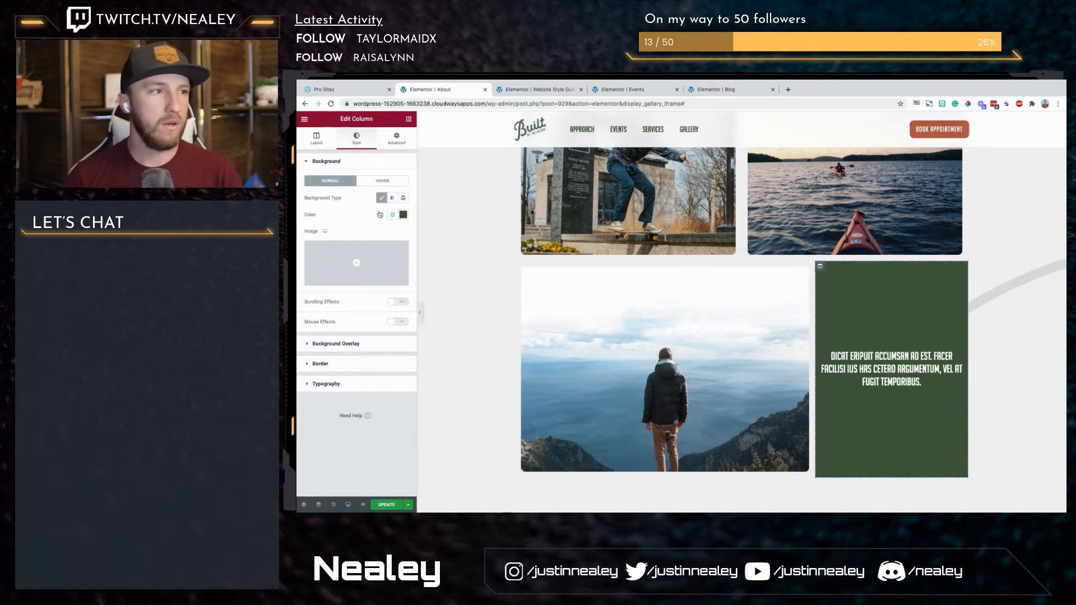
pyautogui.click(392, 145)
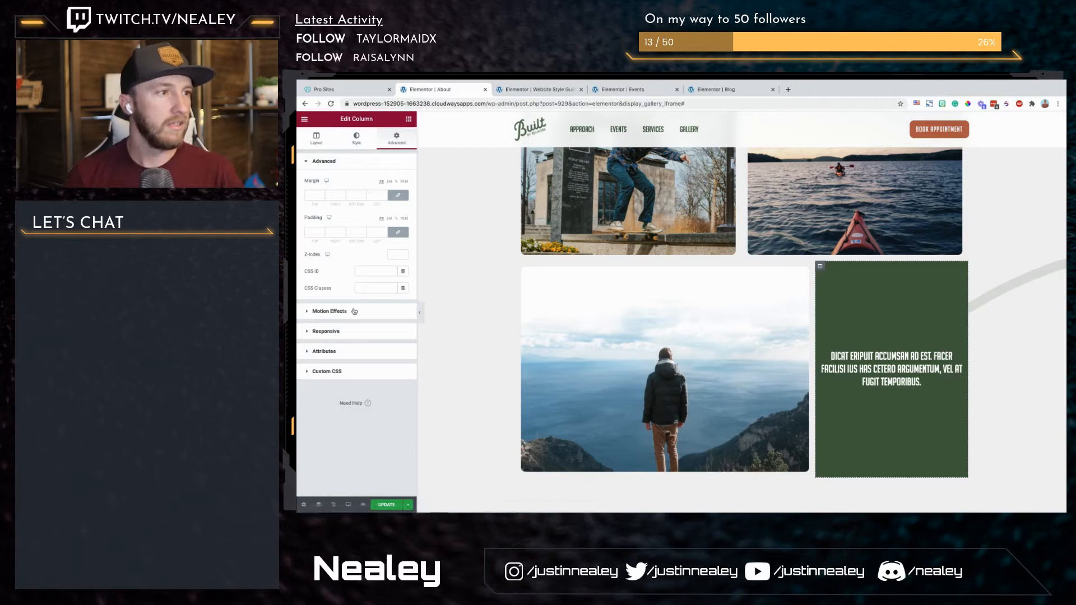
pyautogui.click(370, 233)
pyautogui.write('50')
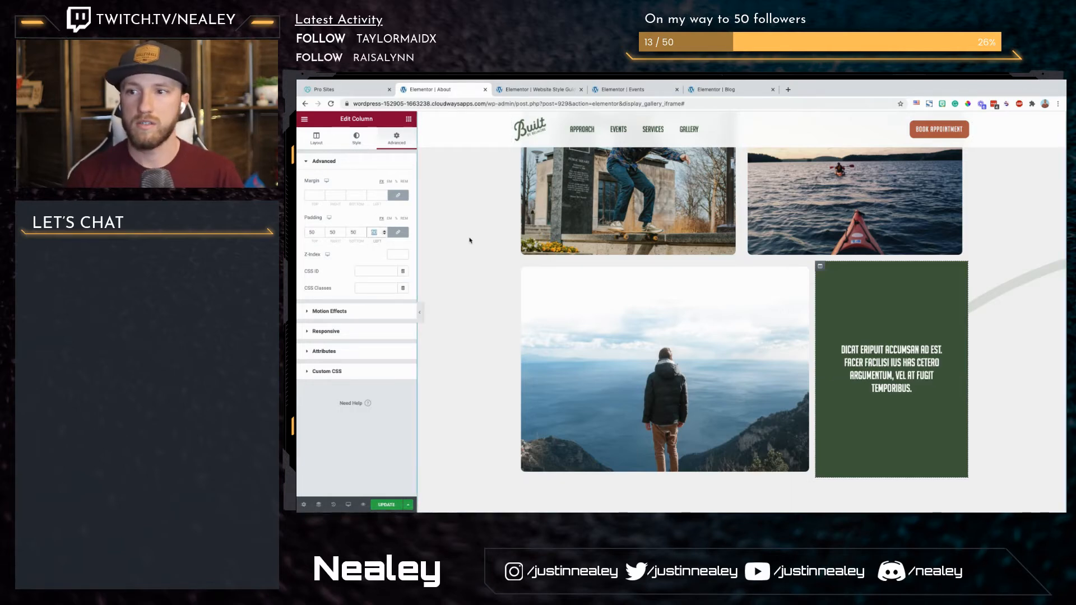
pyautogui.write('20')
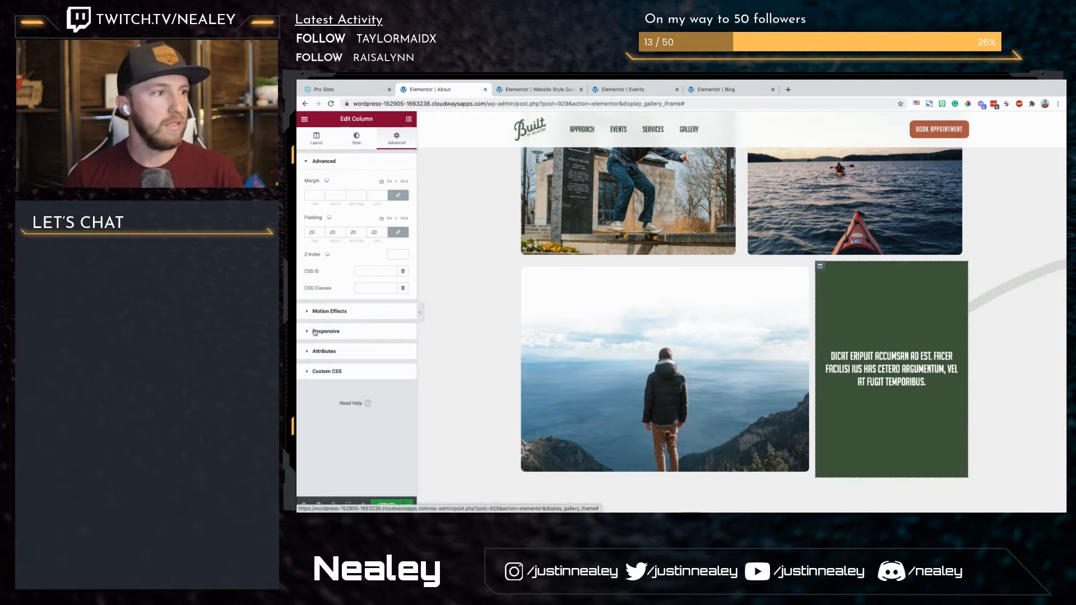
# Step: Round the green text column's corners with a border radius of 10 and preview the section with the editing panel hidden
pyautogui.click(357, 138)
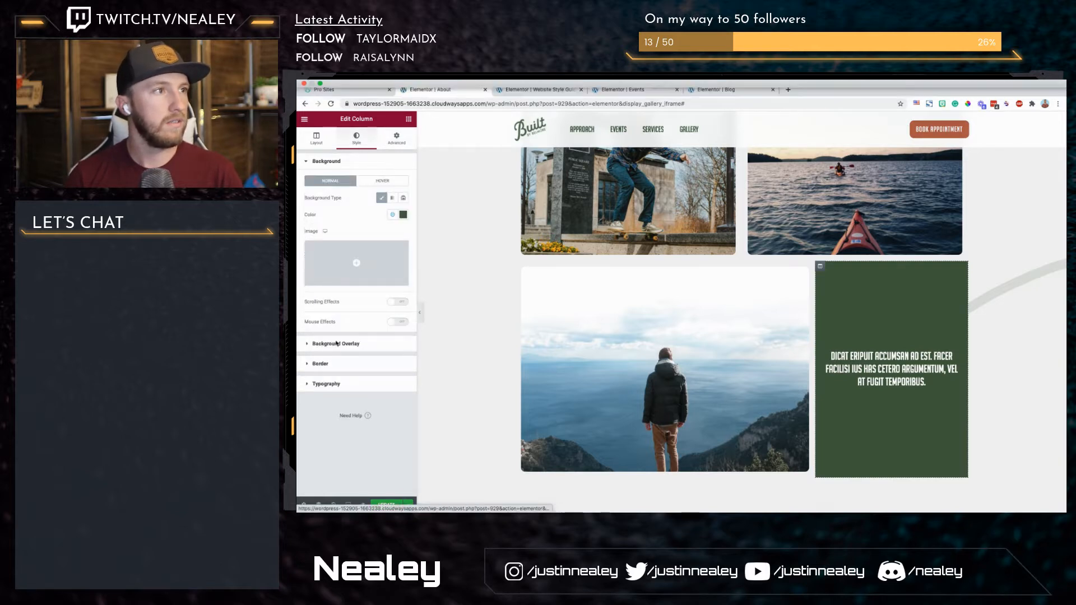
pyautogui.click(313, 362)
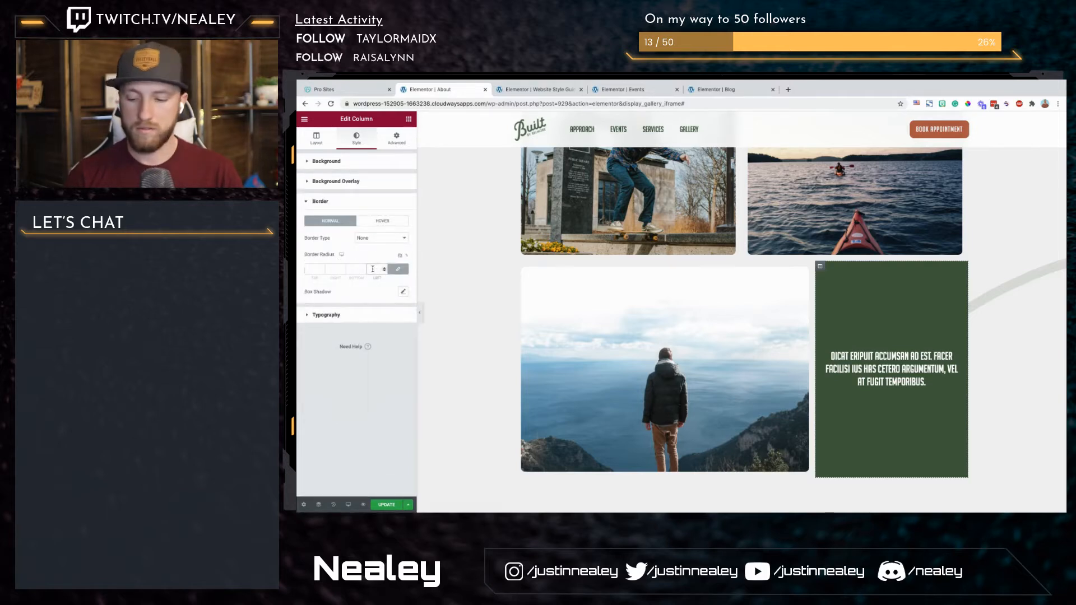
pyautogui.click(421, 311)
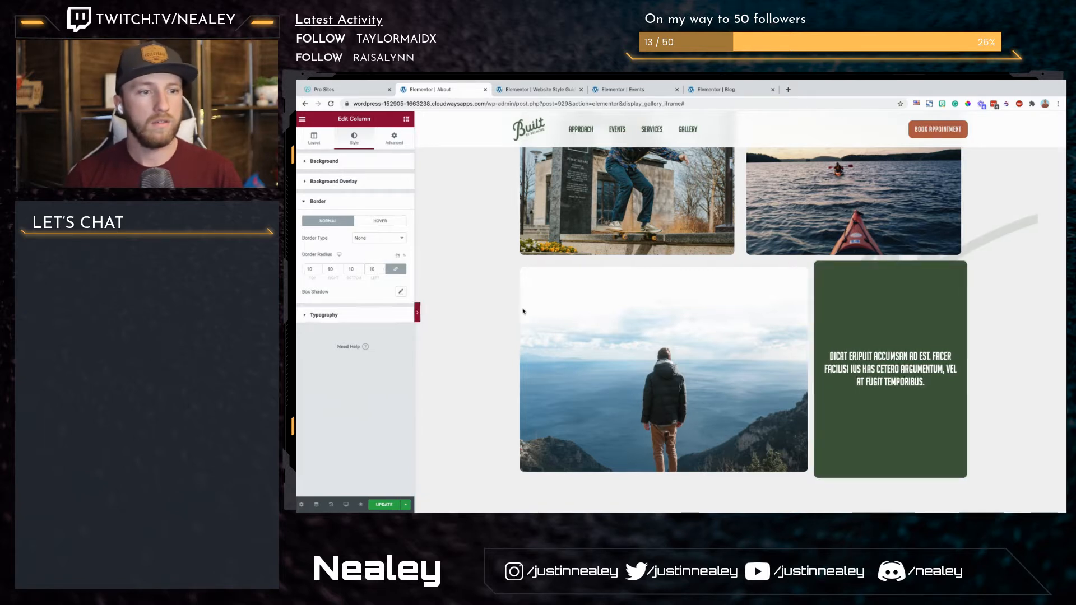
pyautogui.click(421, 311)
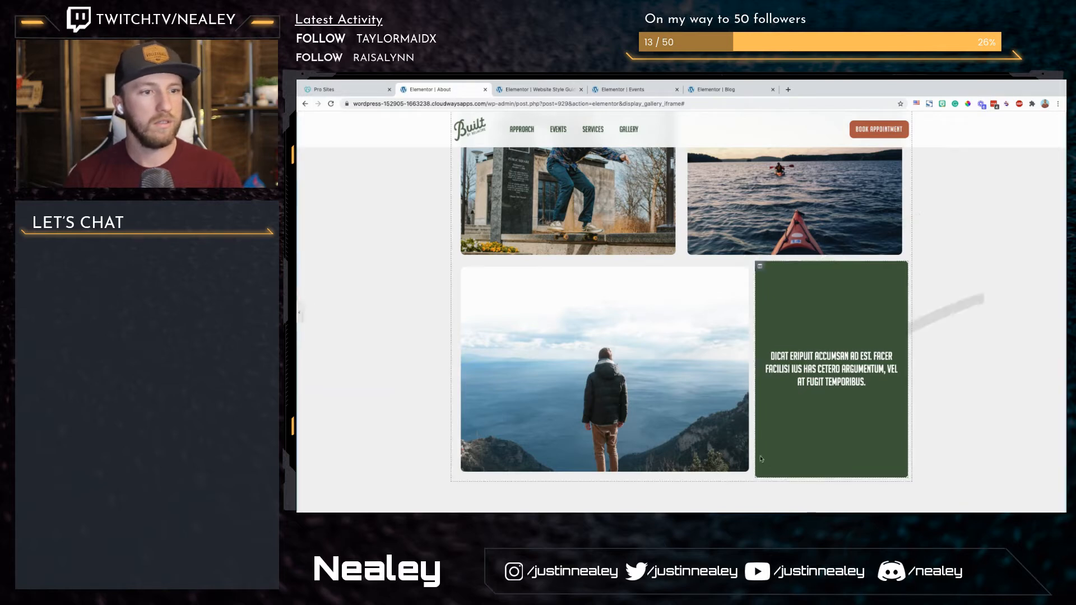
pyautogui.click(708, 474)
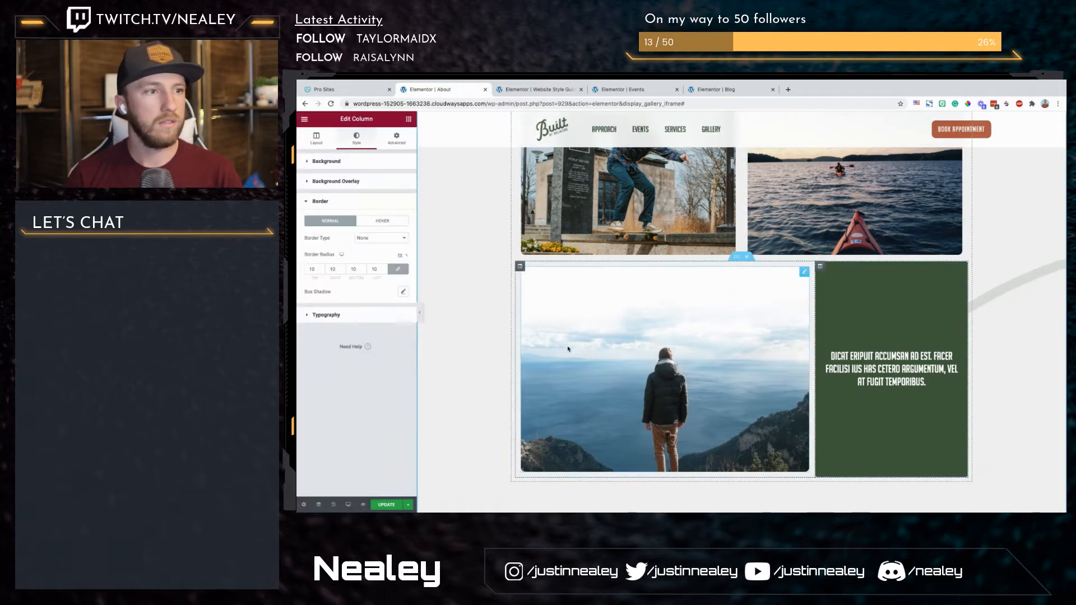
# Step: Set the columns gap to No Gap on the inner section holding the mountain photo and green text block
pyautogui.click(604, 354)
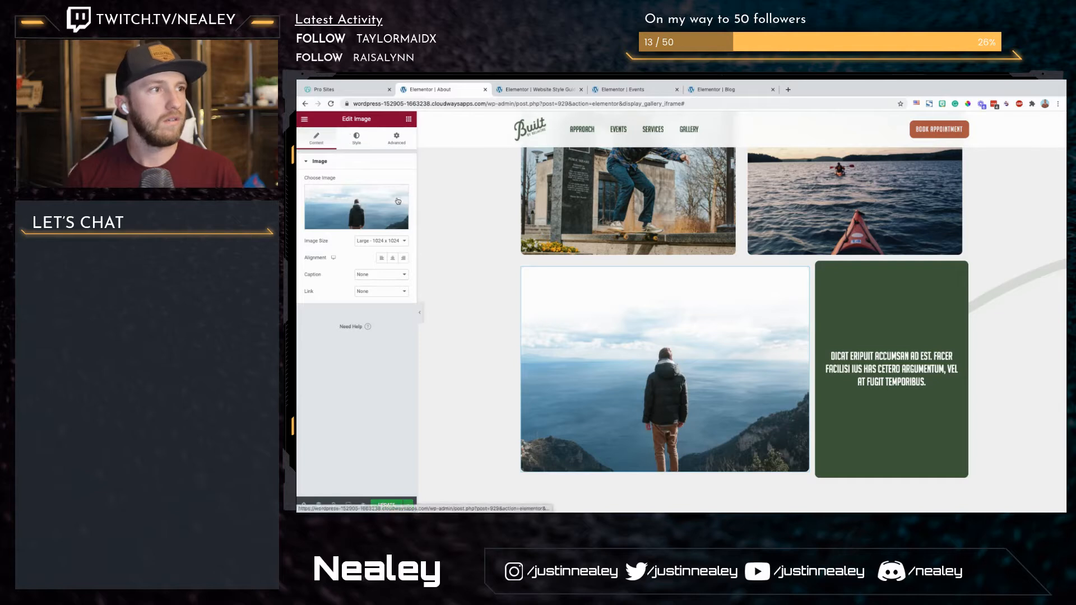
pyautogui.click(357, 139)
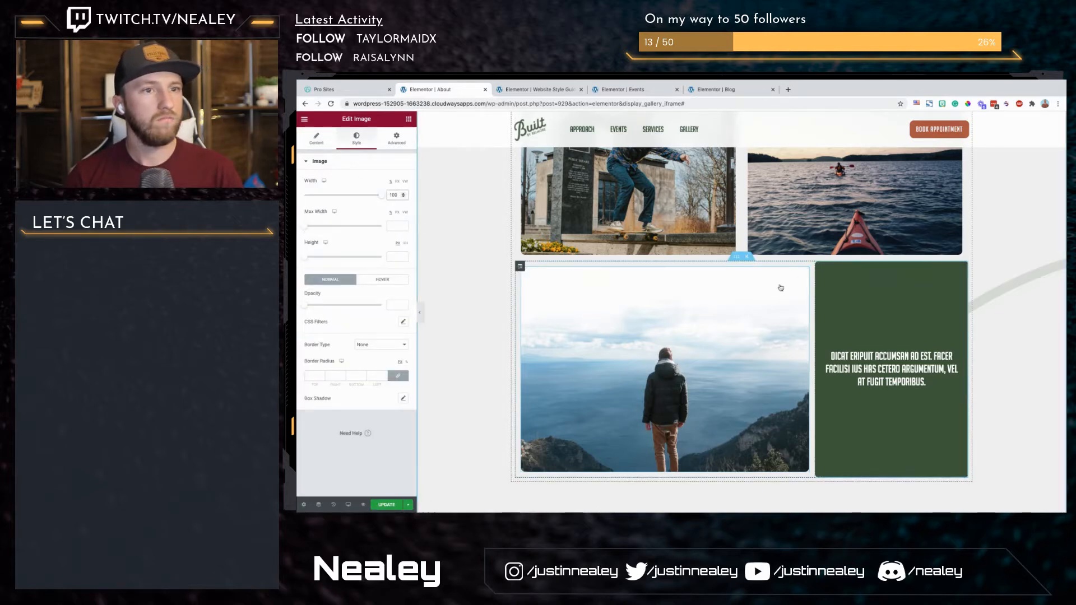
pyautogui.click(737, 259)
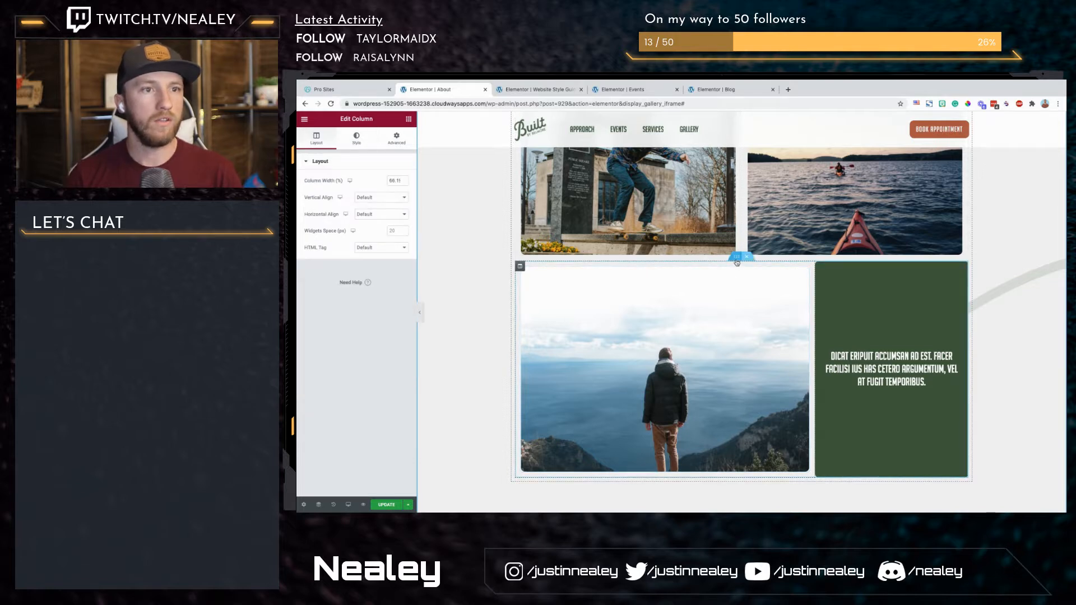
pyautogui.click(382, 215)
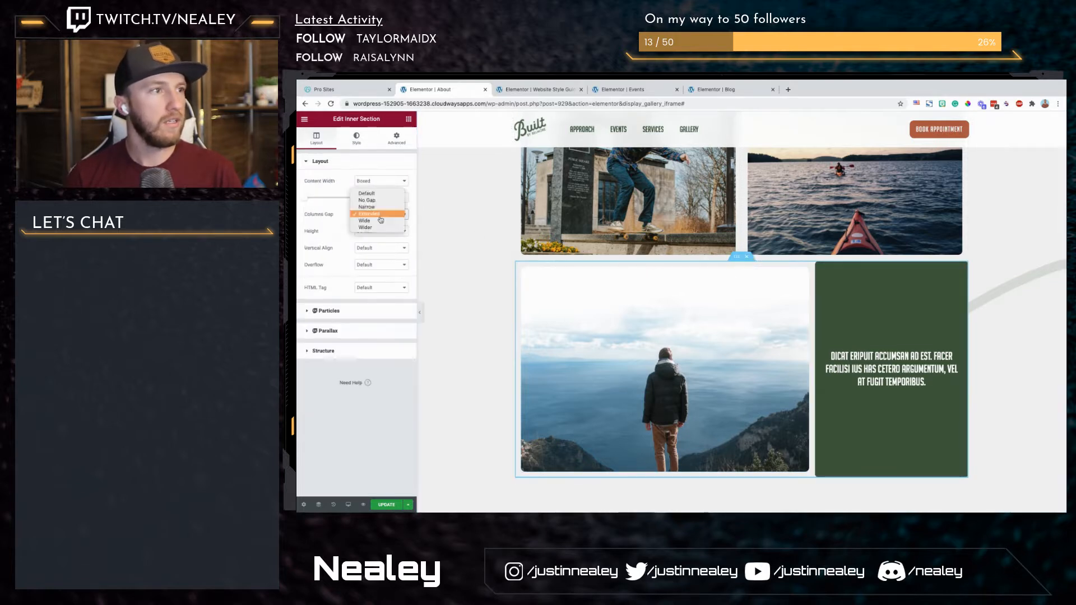
pyautogui.click(387, 201)
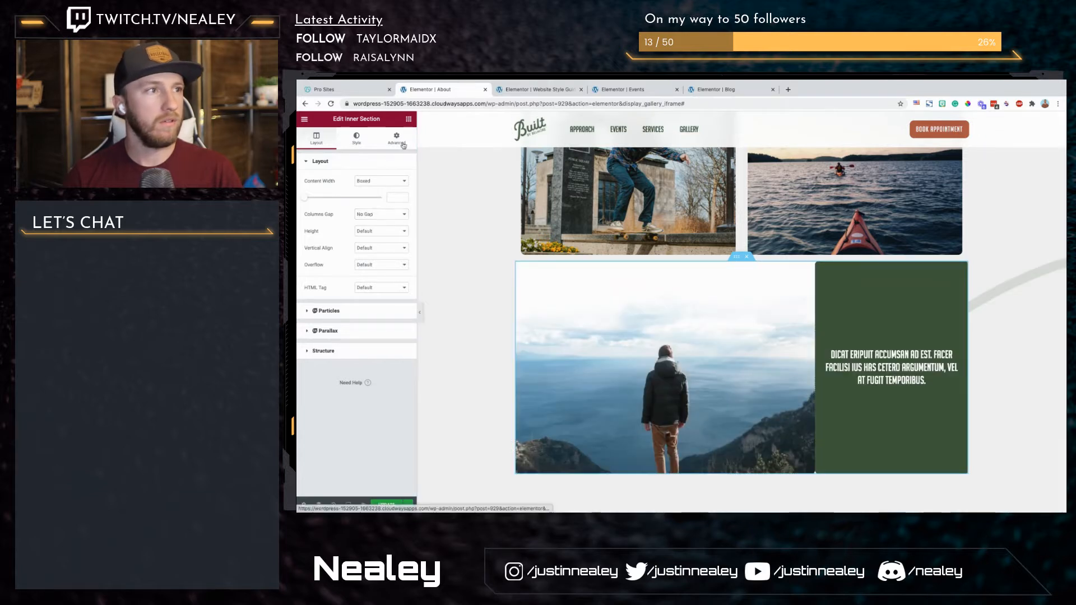
# Step: Unlink the margin values of the mountain photo's column and set its right margin to 30
pyautogui.click(403, 145)
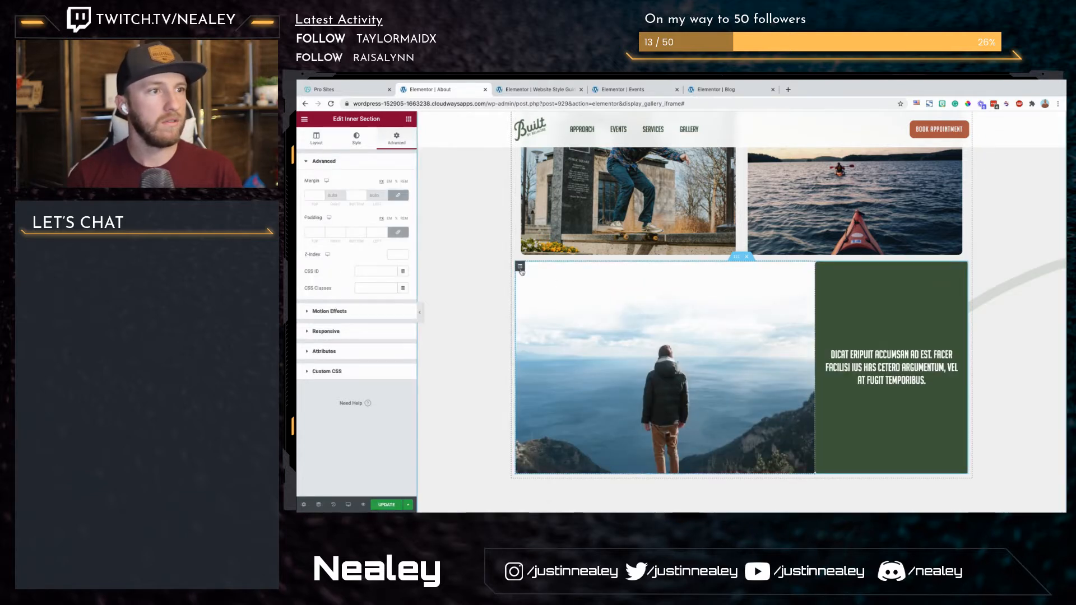
pyautogui.click(520, 267)
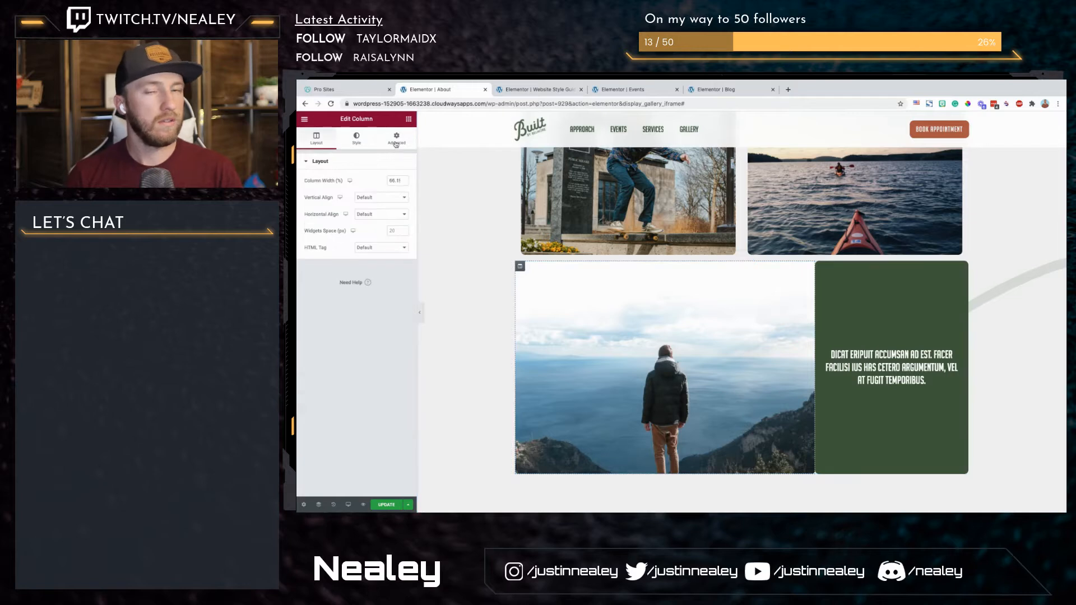
pyautogui.click(396, 143)
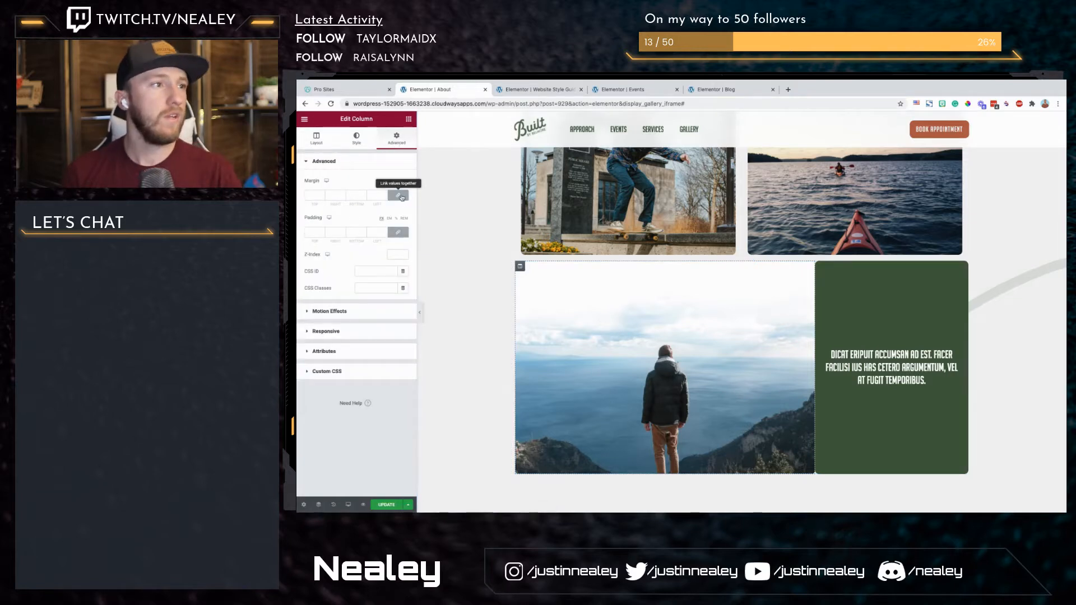
pyautogui.click(399, 196)
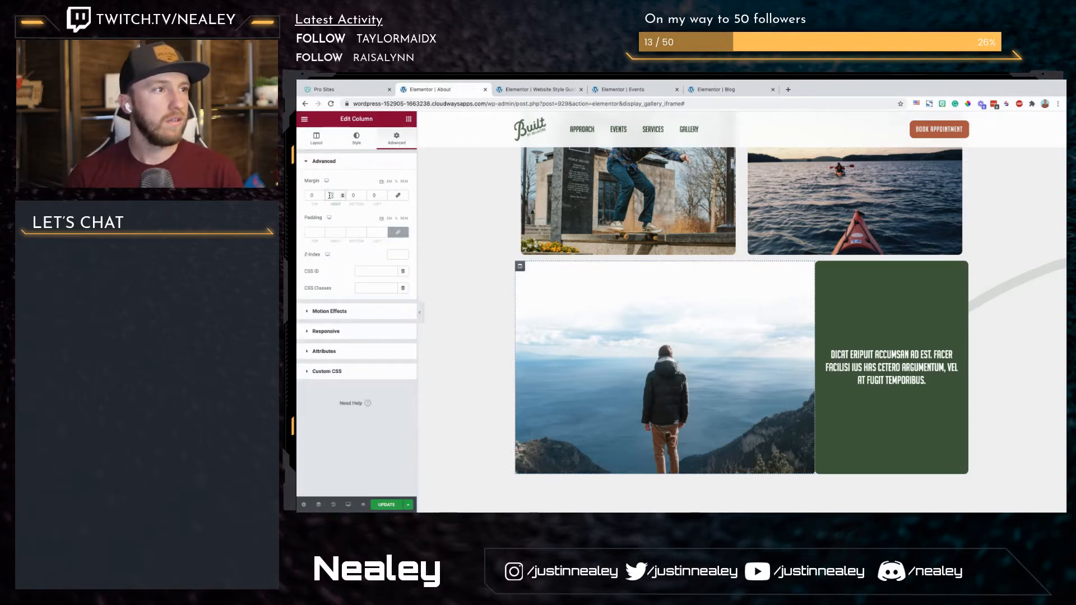
pyautogui.click(331, 195)
pyautogui.write('30')
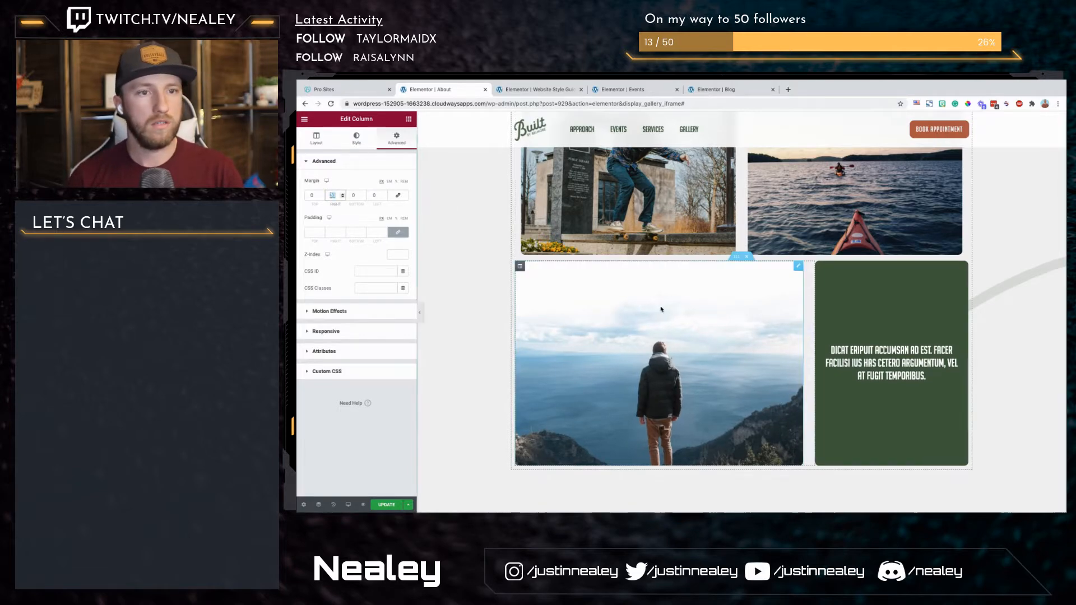
# Step: Apply the Fade In Up entrance animation to the "My life and experience" heading
pyautogui.scroll(-2, 662, 309)
pyautogui.scroll(4, 662, 309)
pyautogui.scroll(1, 661, 309)
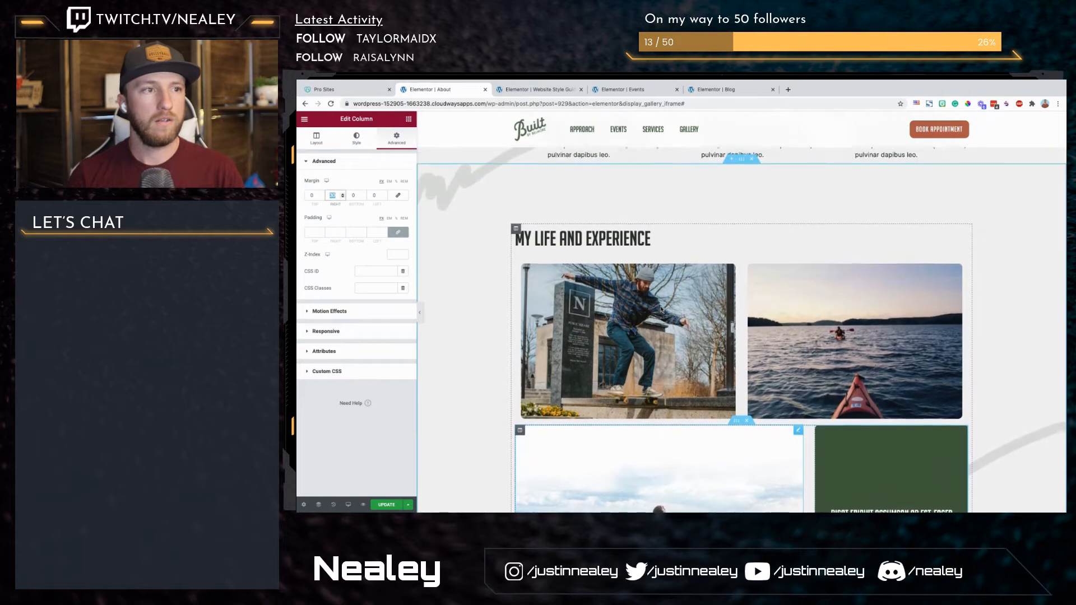
pyautogui.scroll(-1, 661, 309)
pyautogui.click(671, 229)
pyautogui.click(671, 229)
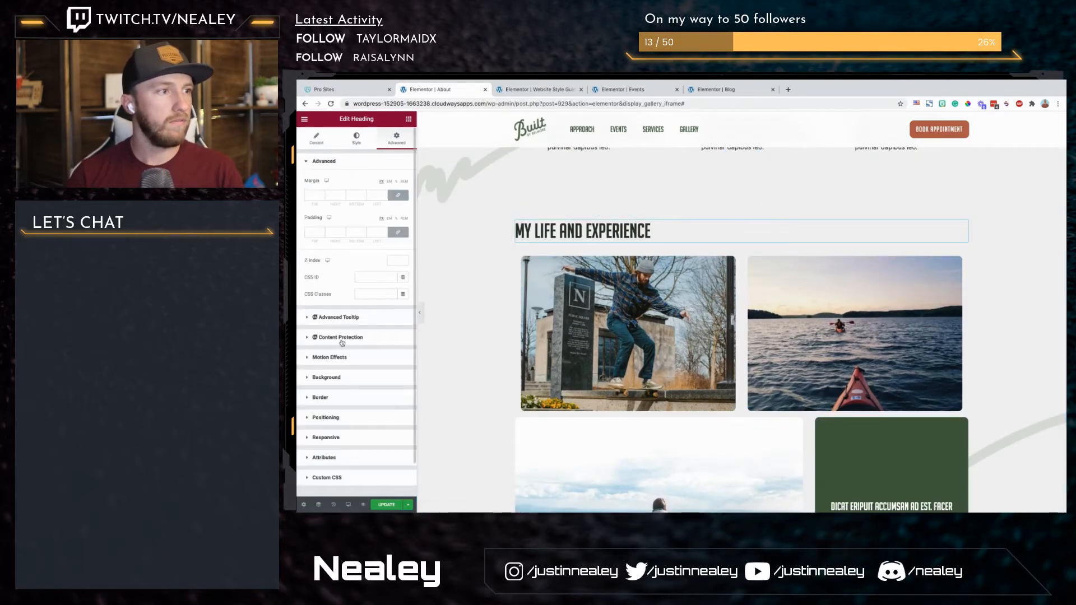
pyautogui.click(339, 358)
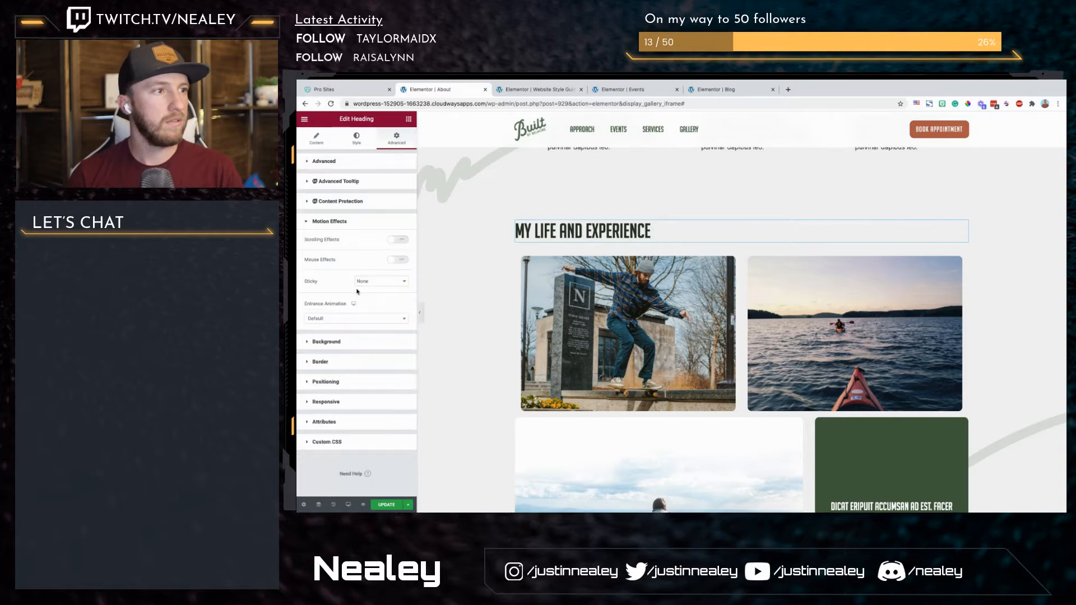
pyautogui.click(338, 318)
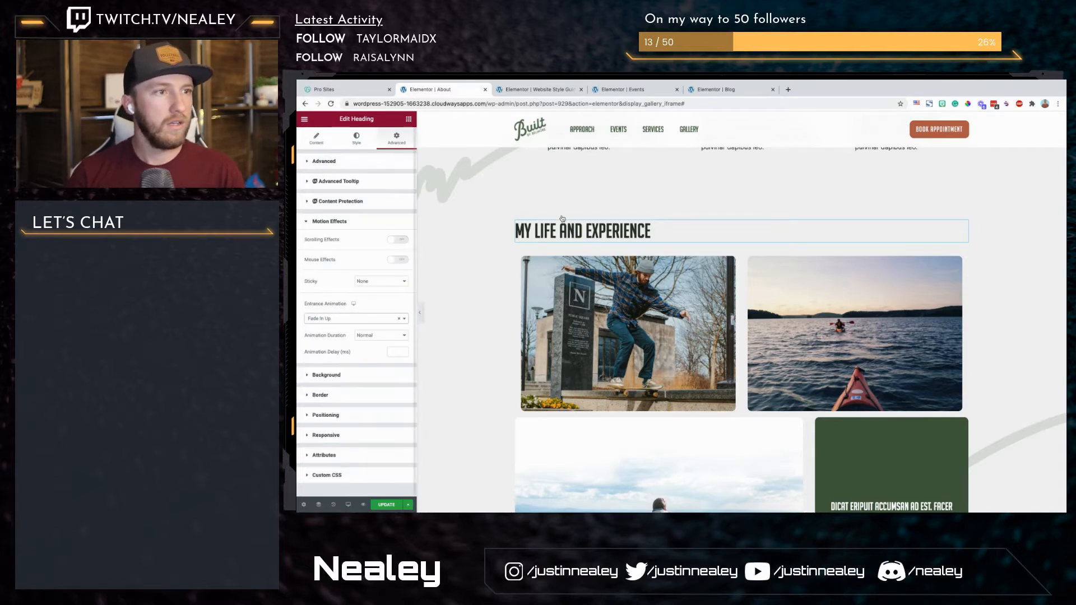
pyautogui.click(331, 399)
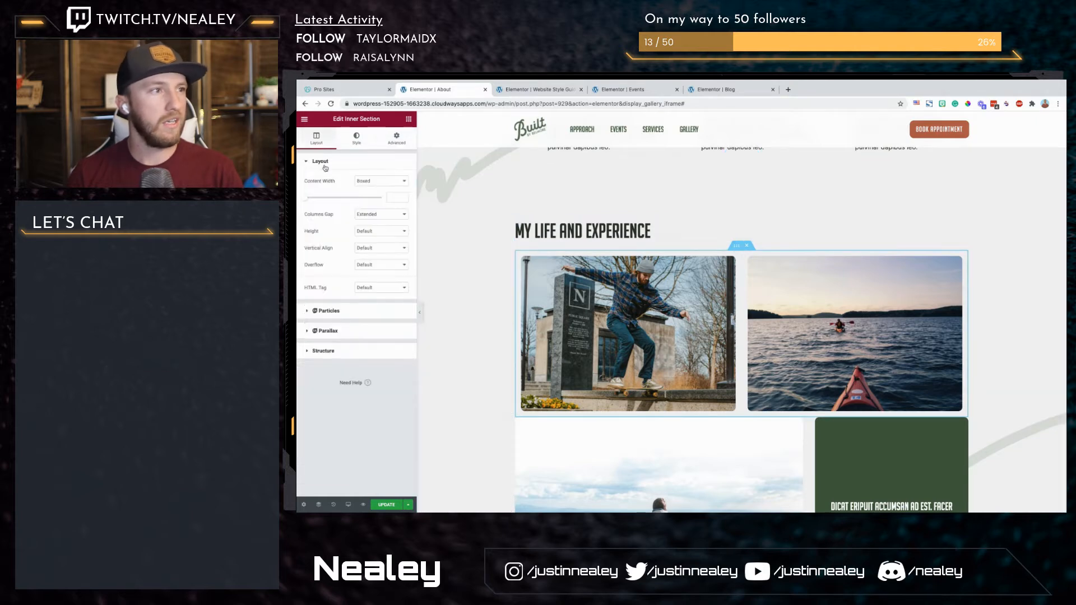
# Step: Set the skateboard and kayak photo row's columns gap to No Gap and give the skateboard column a right margin of 15
pyautogui.click(374, 216)
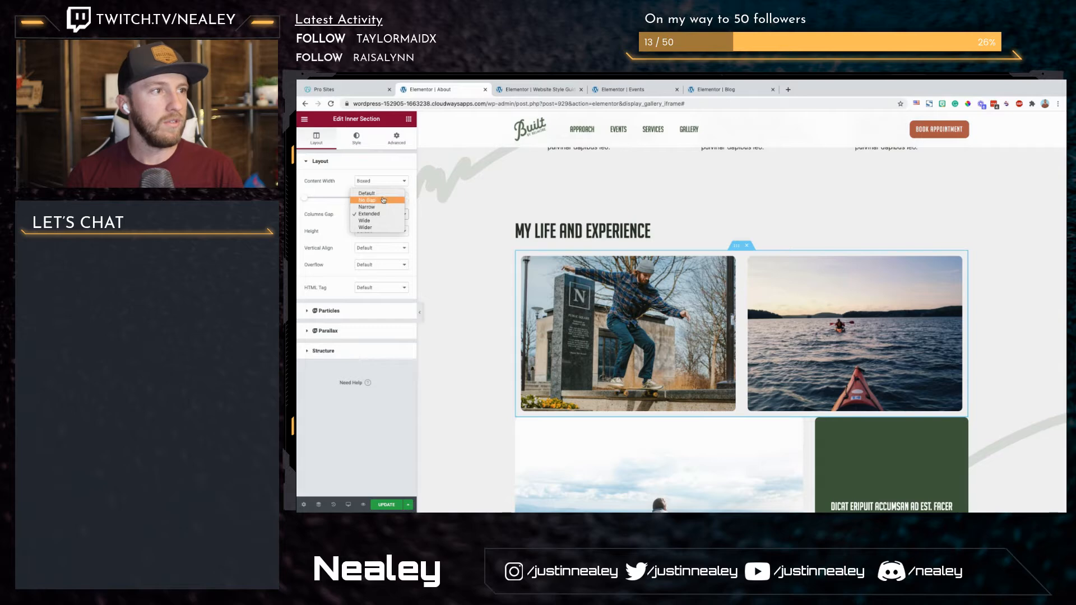
pyautogui.click(458, 213)
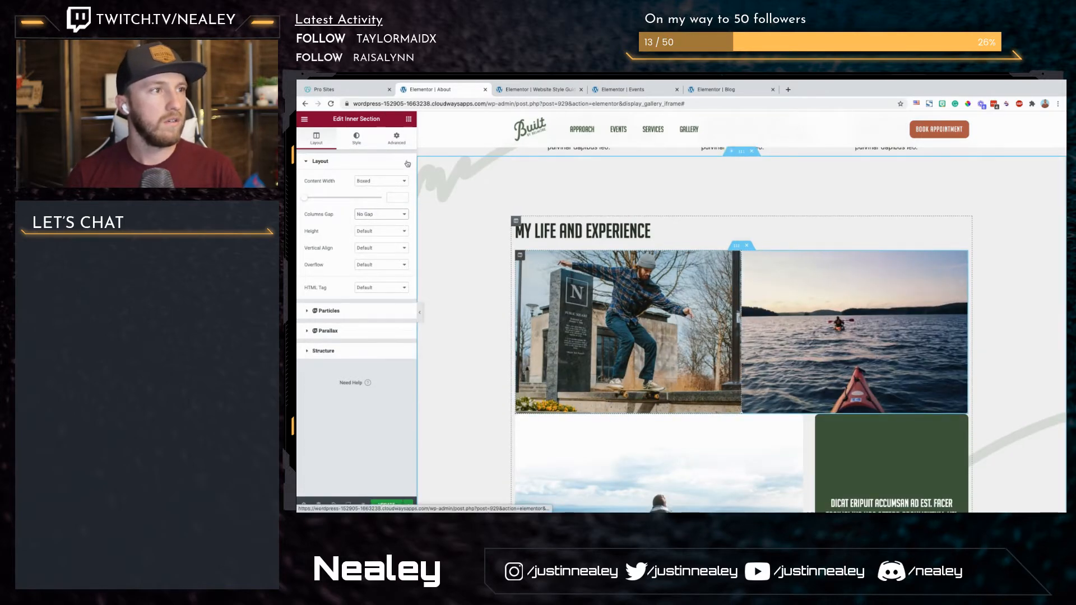
pyautogui.click(398, 195)
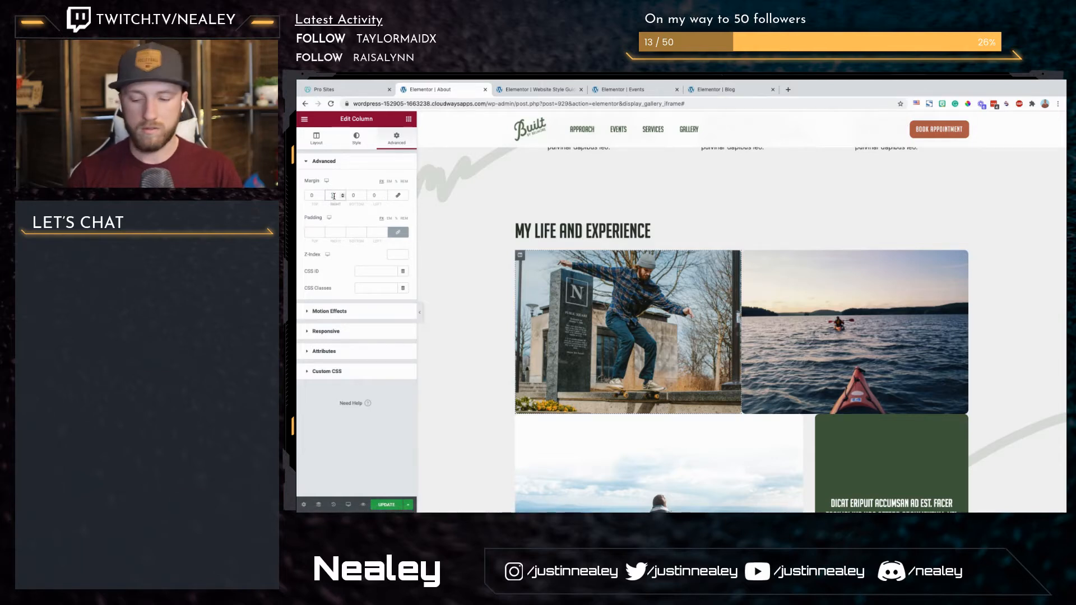
pyautogui.click(333, 197)
pyautogui.write('15')
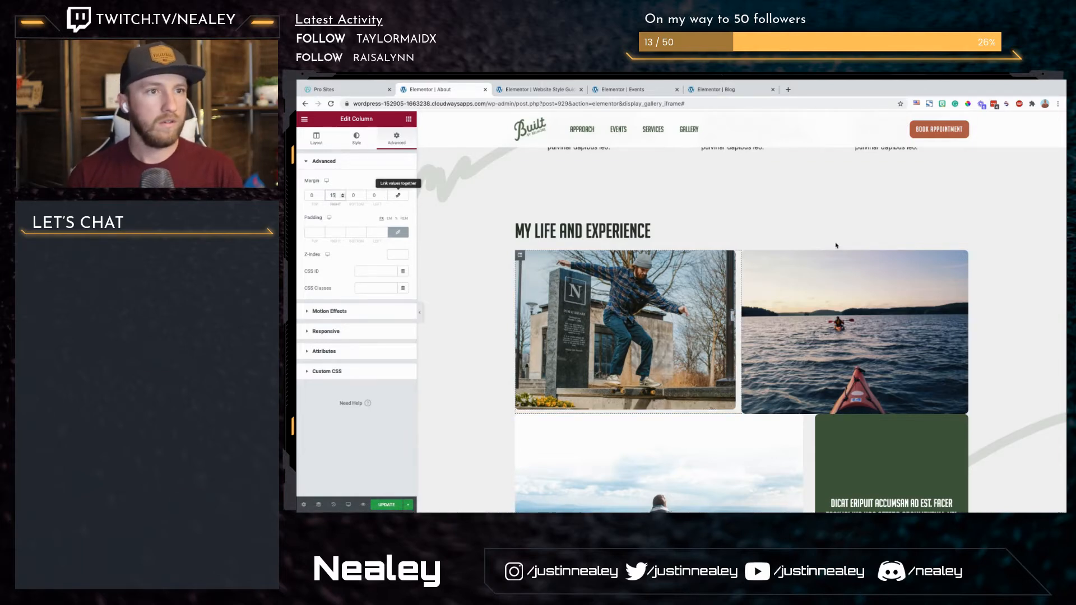
# Step: Unlink the kayak photo column's margin values and set its left margin to 15
pyautogui.click(396, 144)
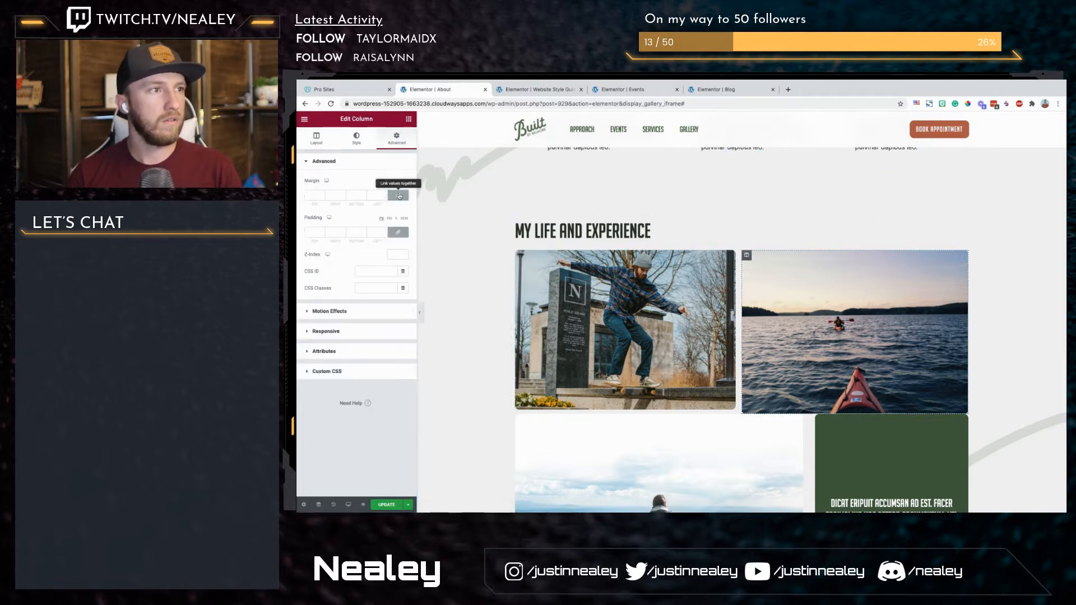
pyautogui.click(398, 196)
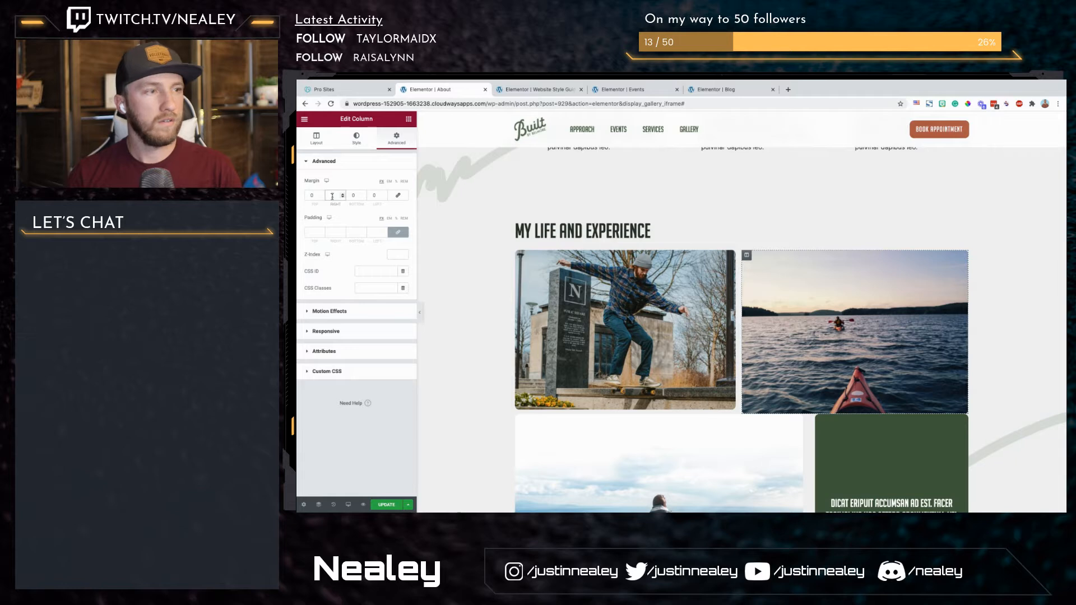
pyautogui.click(374, 195)
pyautogui.write('15')
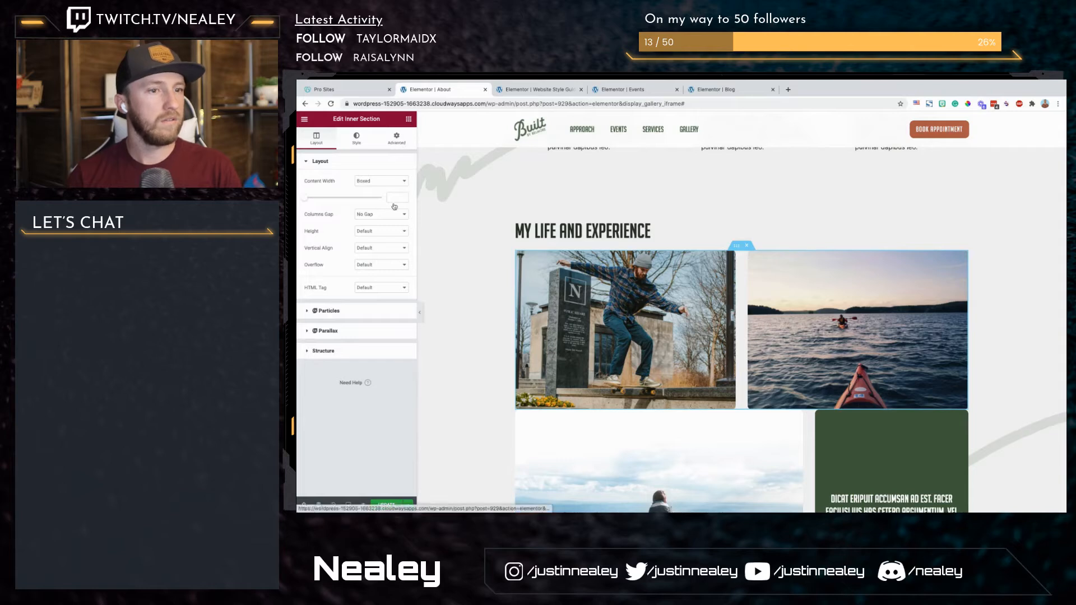
# Step: Give the inner section with the skateboard and kayak photos a bottom margin of 30 and check the spacing between the rows
pyautogui.click(397, 139)
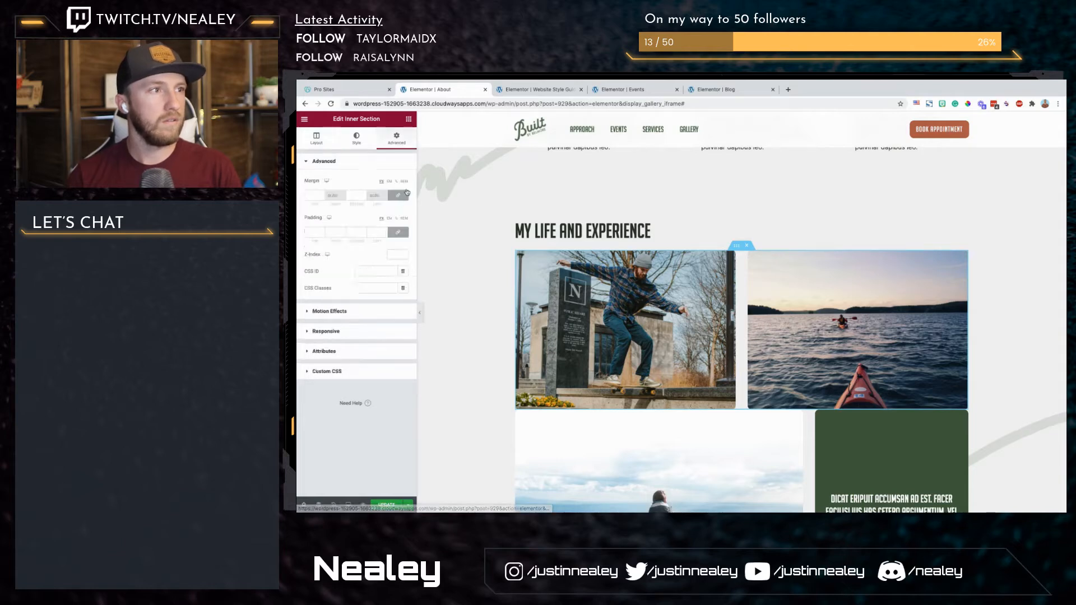
pyautogui.click(353, 196)
pyautogui.write('30')
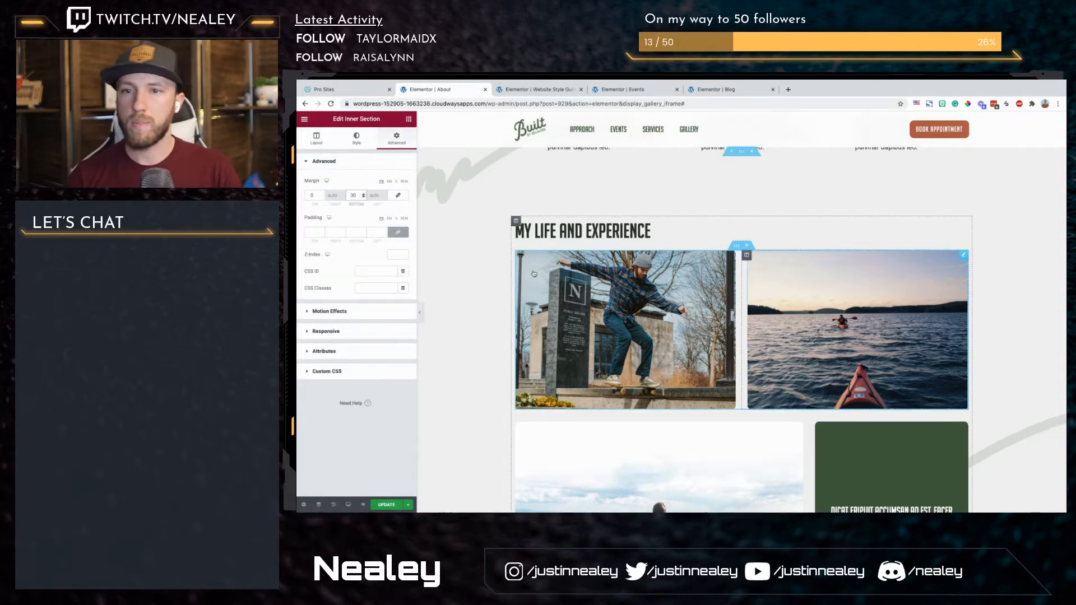
pyautogui.scroll(-3, 1007, 301)
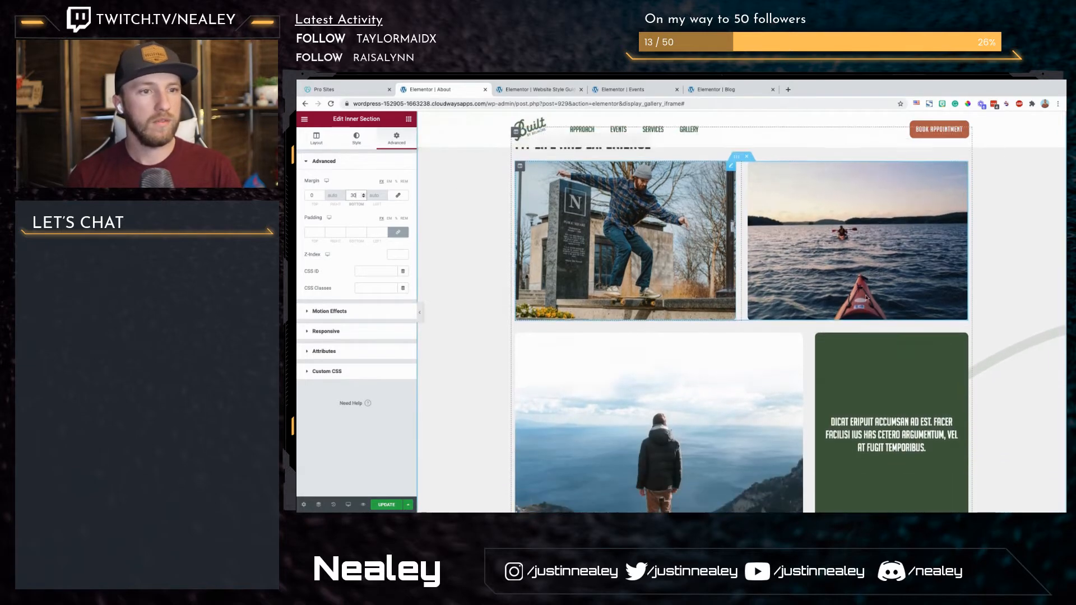
pyautogui.scroll(-3, 783, 271)
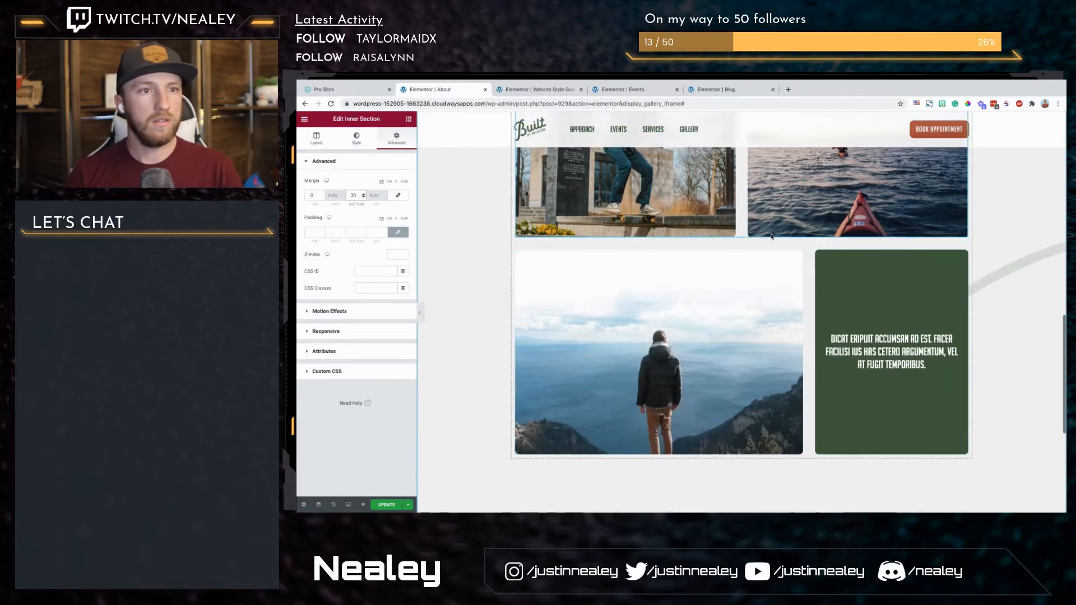
pyautogui.scroll(2, 692, 248)
pyautogui.scroll(1, 691, 248)
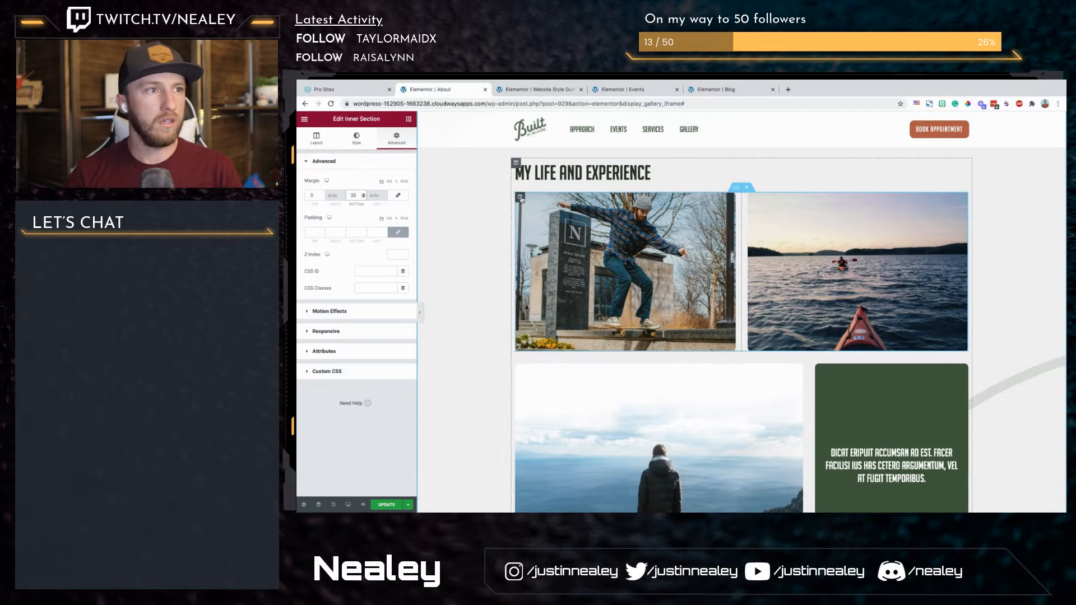
# Step: Try a Fade In Left entrance animation on the skateboard photo's column
pyautogui.click(395, 144)
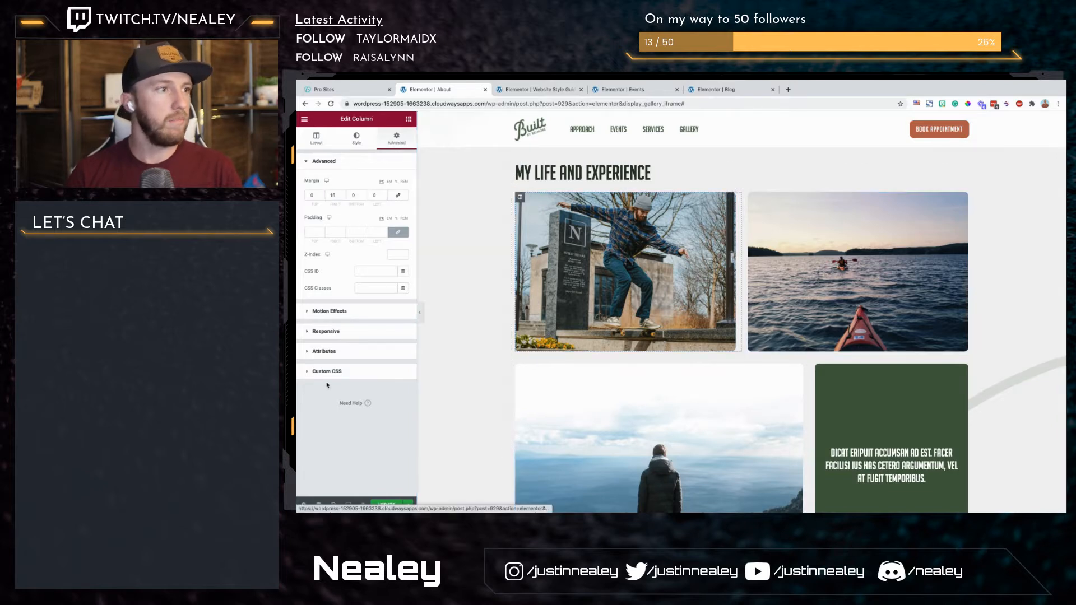
pyautogui.click(330, 313)
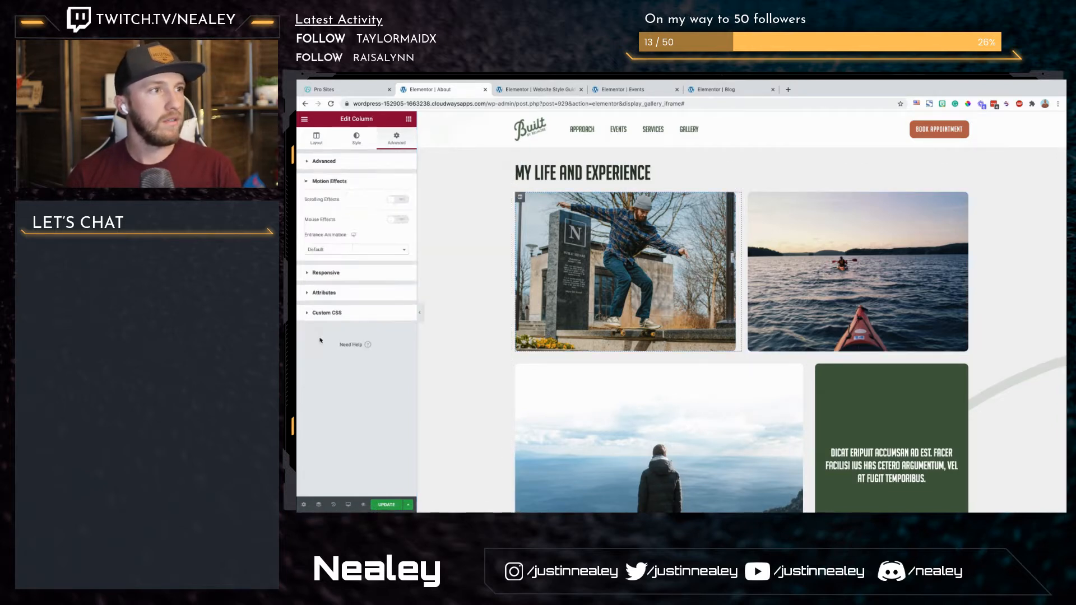
pyautogui.click(359, 256)
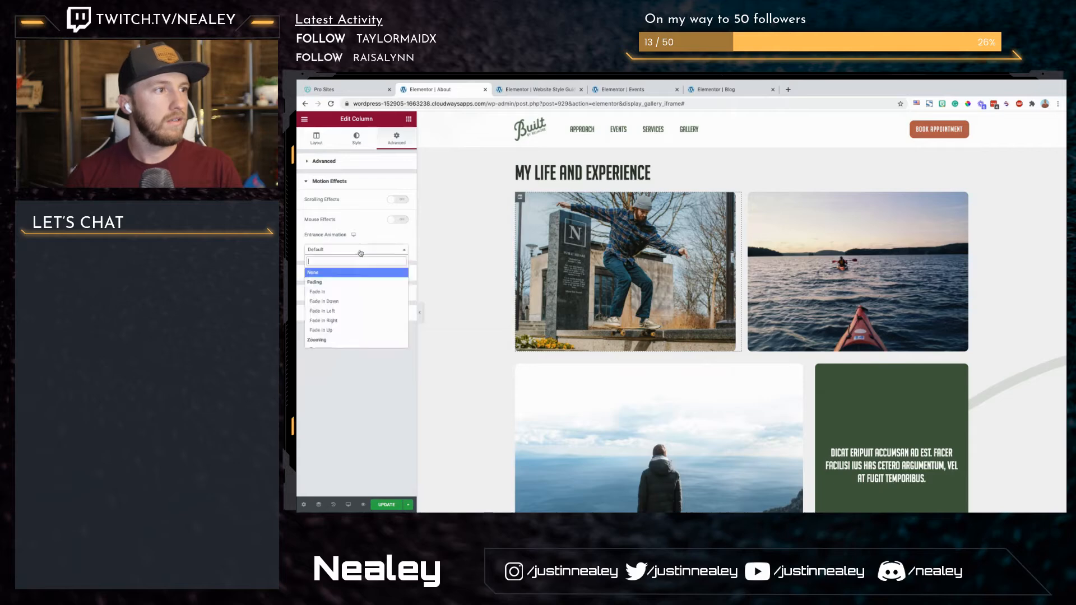
pyautogui.click(346, 315)
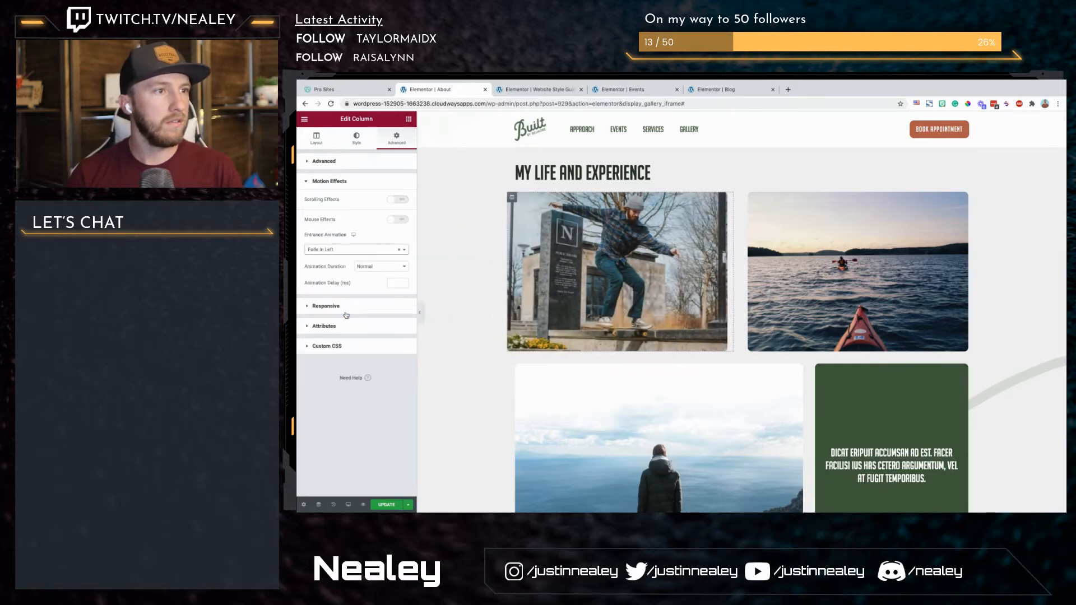
pyautogui.click(399, 250)
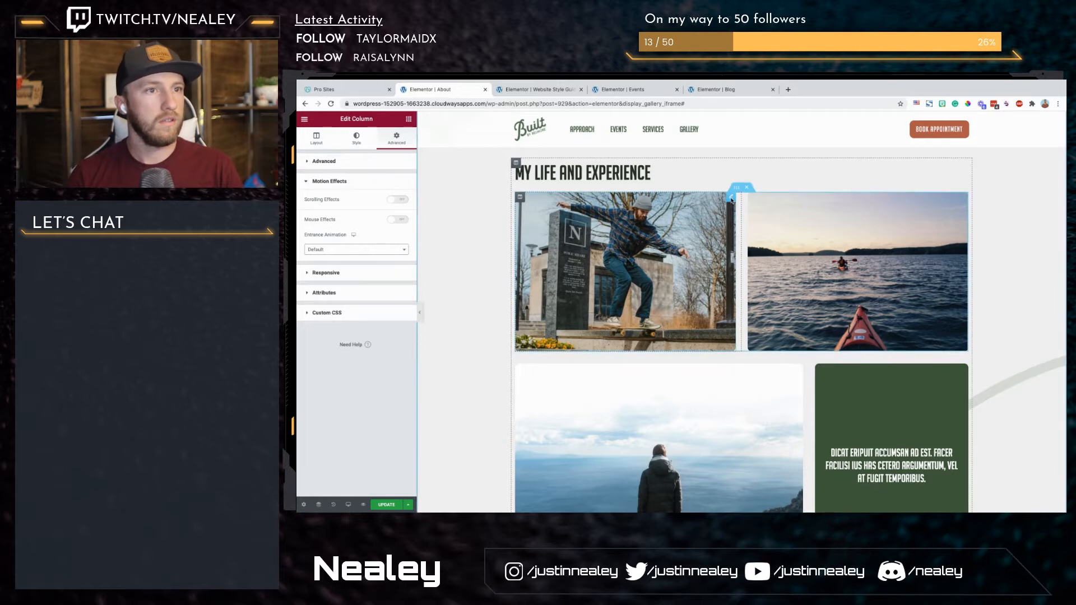
# Step: Apply a Fade In Left entrance animation to the skateboard photo's image widget
pyautogui.click(732, 198)
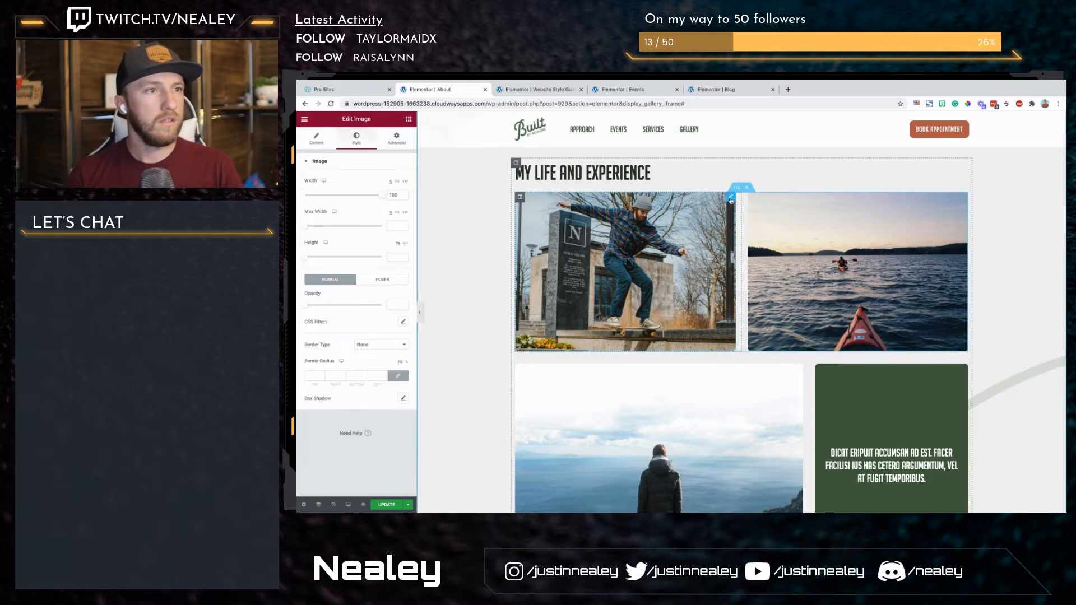
pyautogui.click(395, 141)
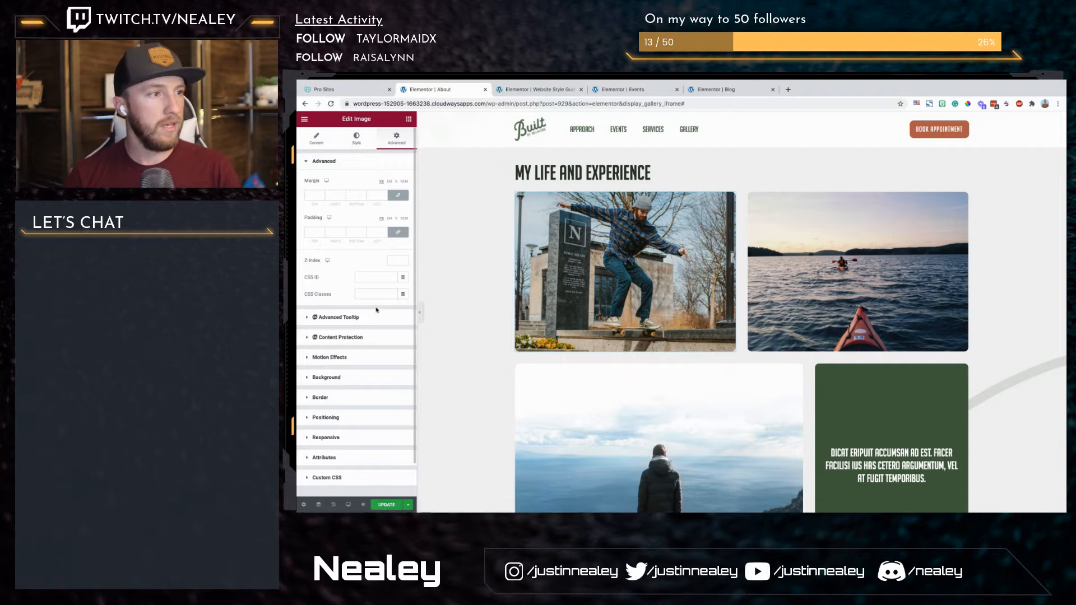
pyautogui.click(344, 359)
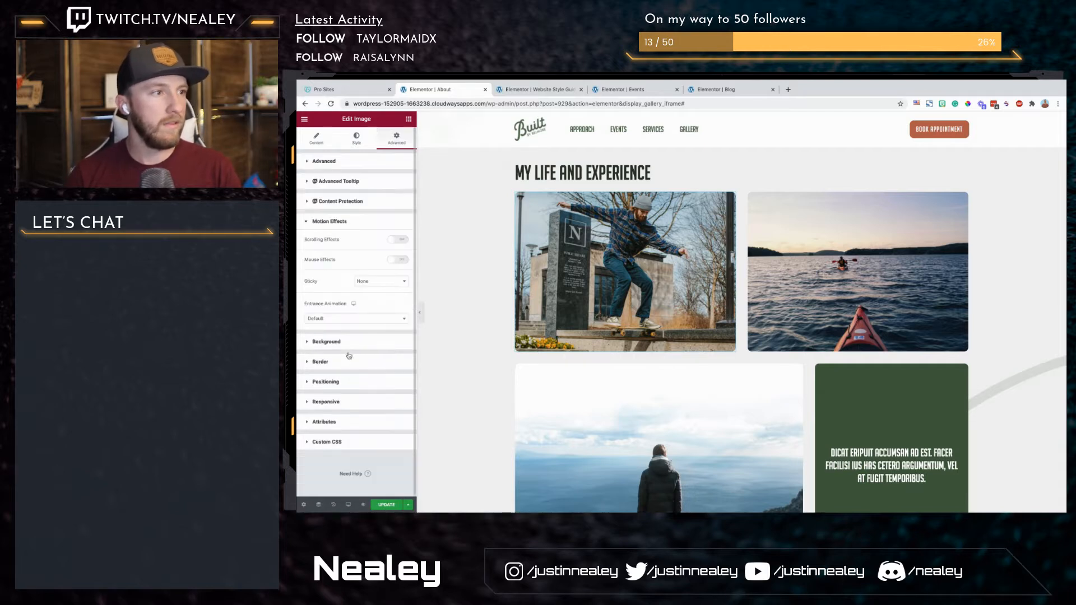
pyautogui.click(368, 320)
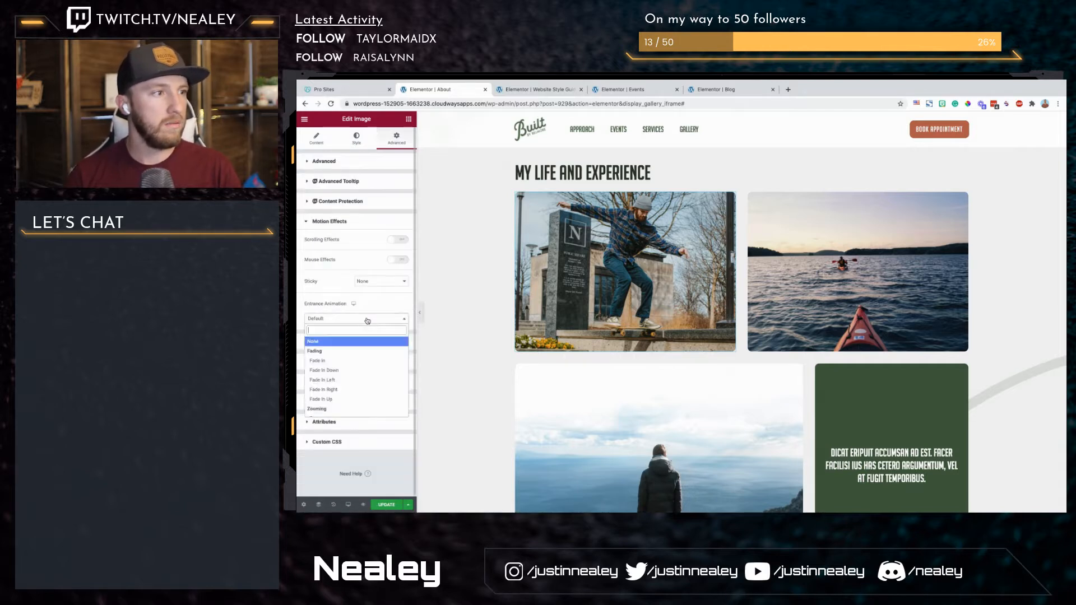
pyautogui.click(346, 380)
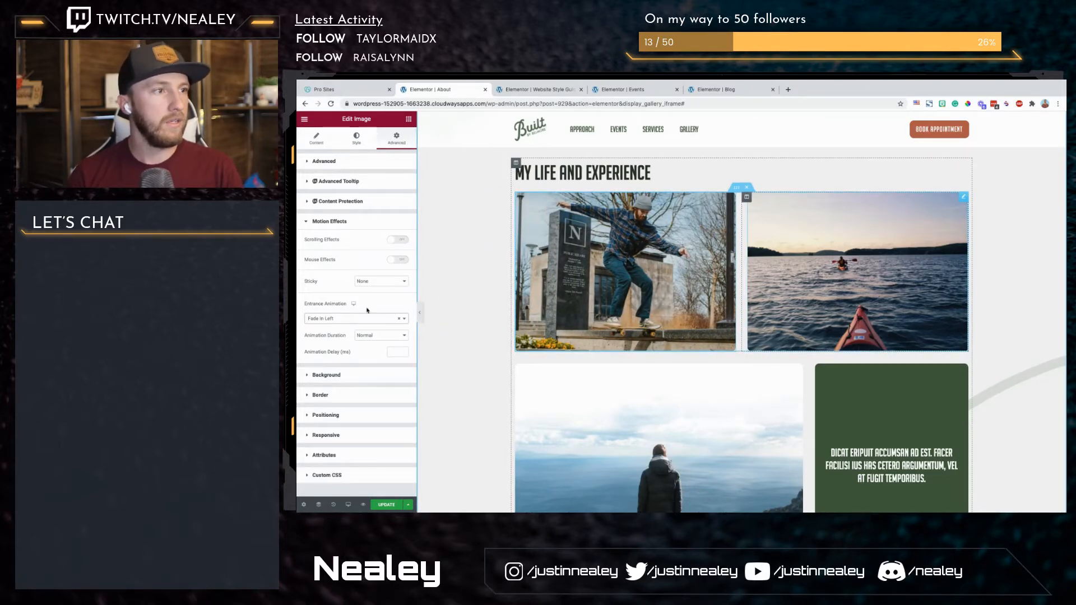
# Step: Apply a Fade In Right entrance animation to the kayak photo's image widget
pyautogui.click(356, 137)
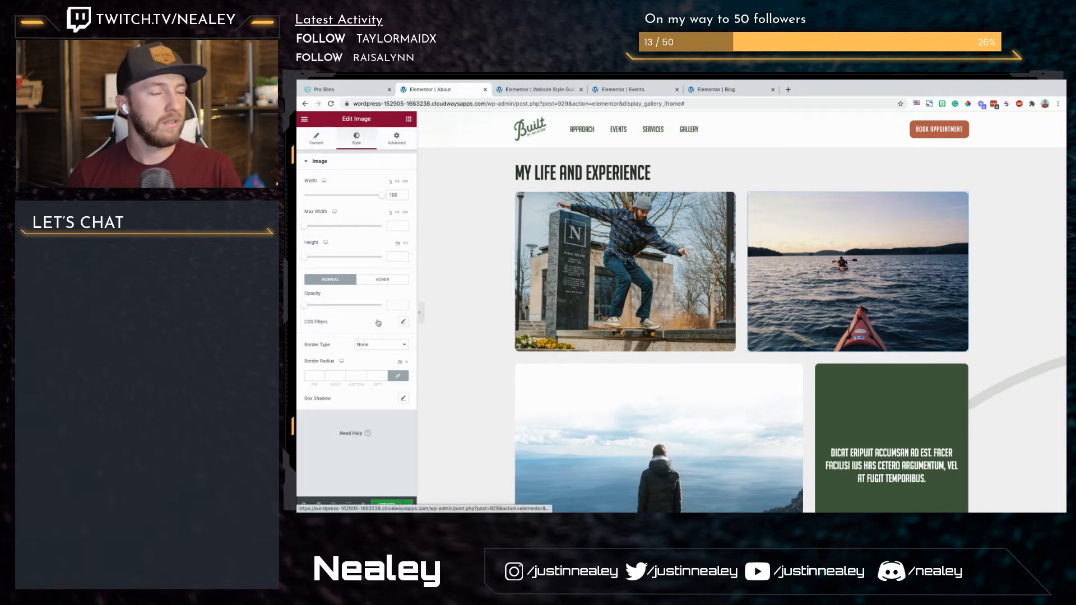
pyautogui.click(396, 138)
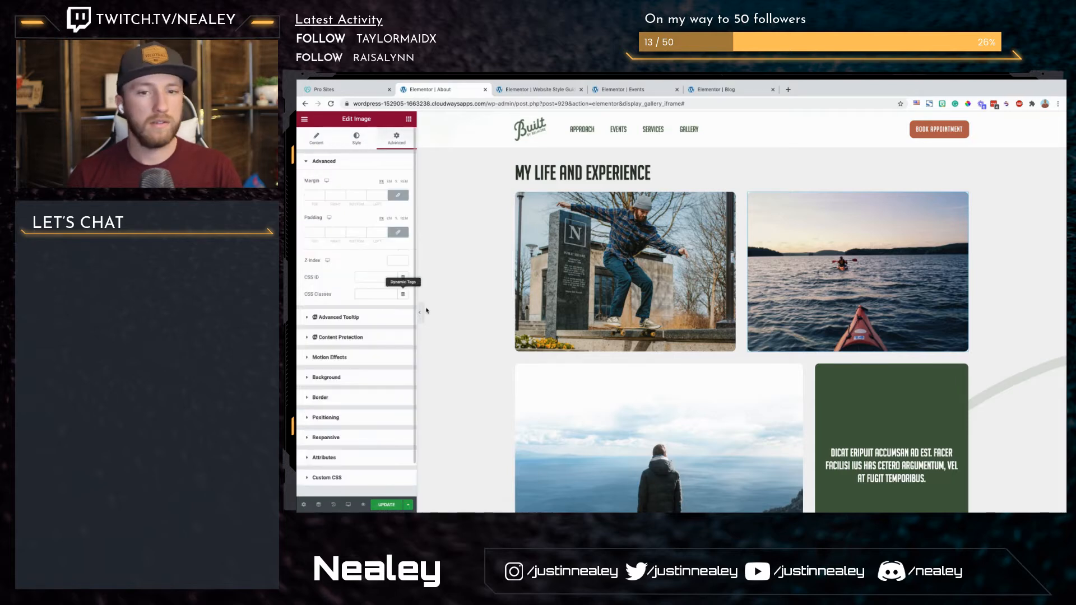
pyautogui.click(330, 357)
pyautogui.click(357, 319)
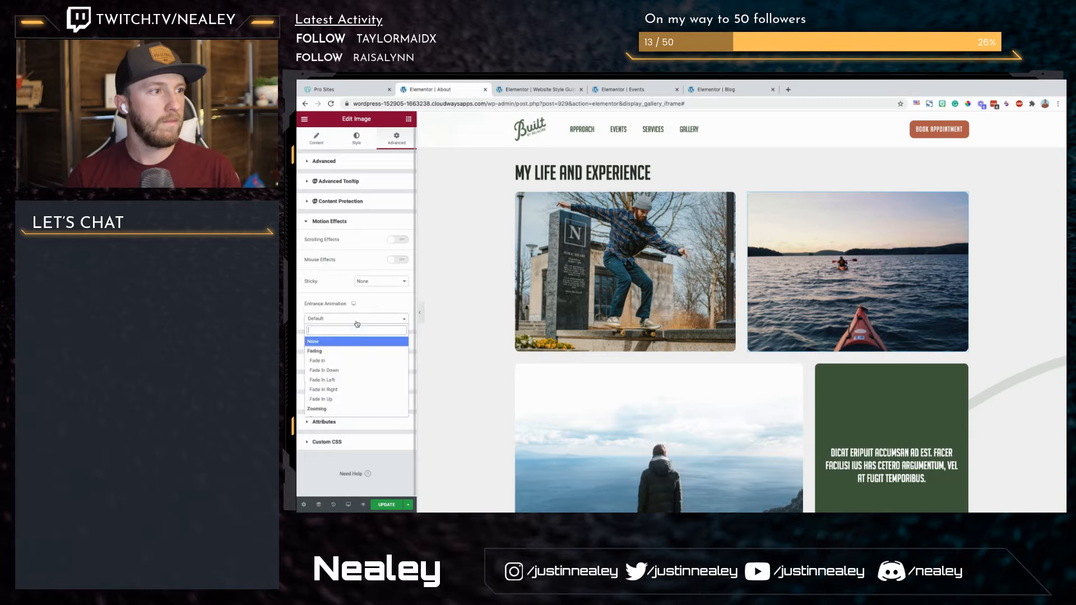
pyautogui.click(337, 389)
# Step: Give the photo of the man overlooking the sea a Fade In Up entrance animation
pyautogui.scroll(-1, 676, 336)
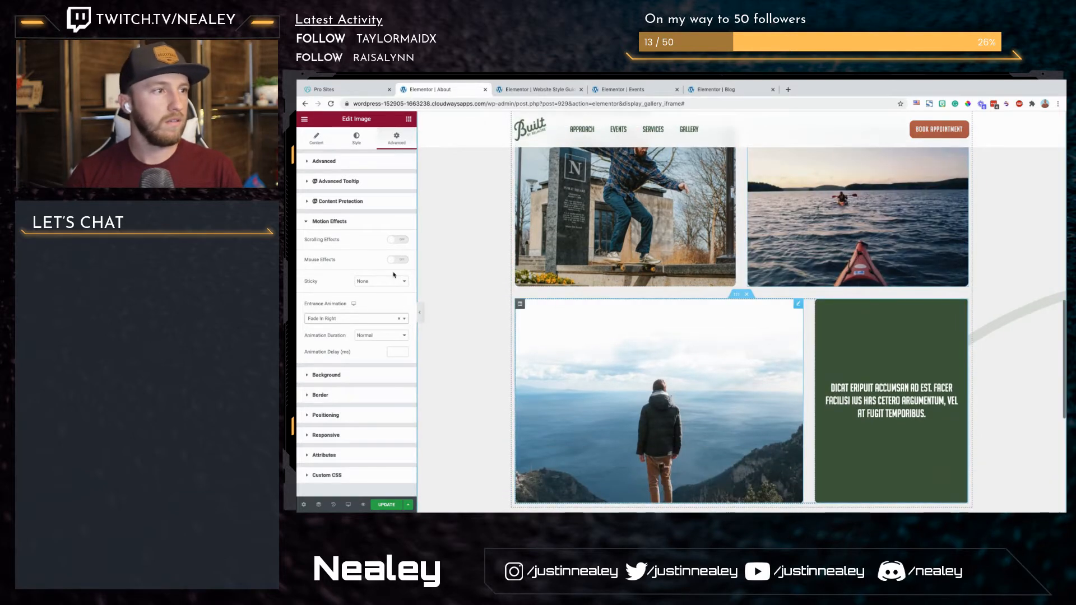
pyautogui.click(324, 160)
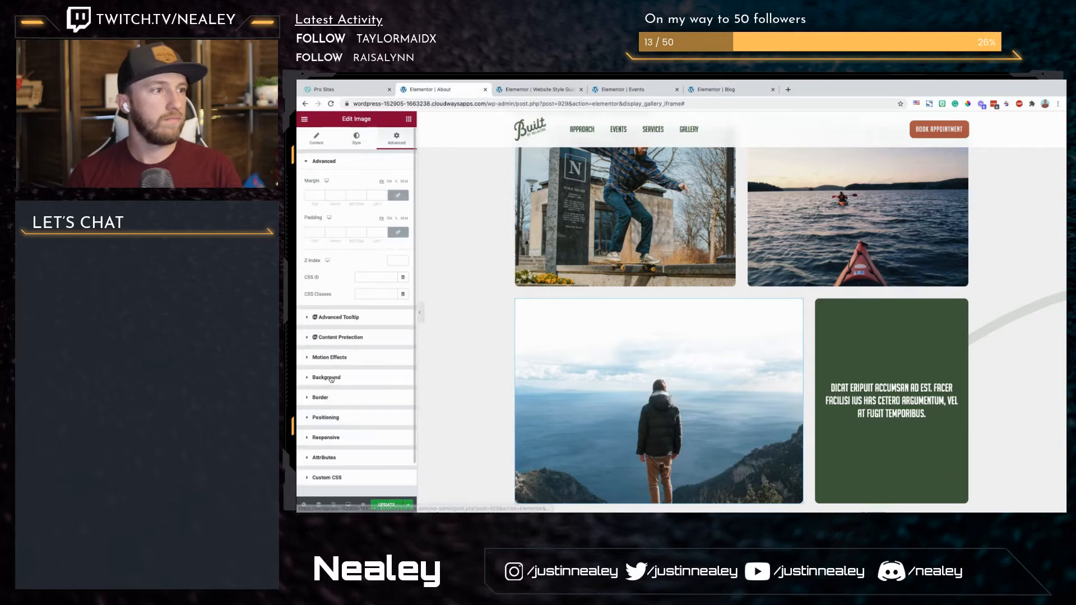
pyautogui.click(330, 357)
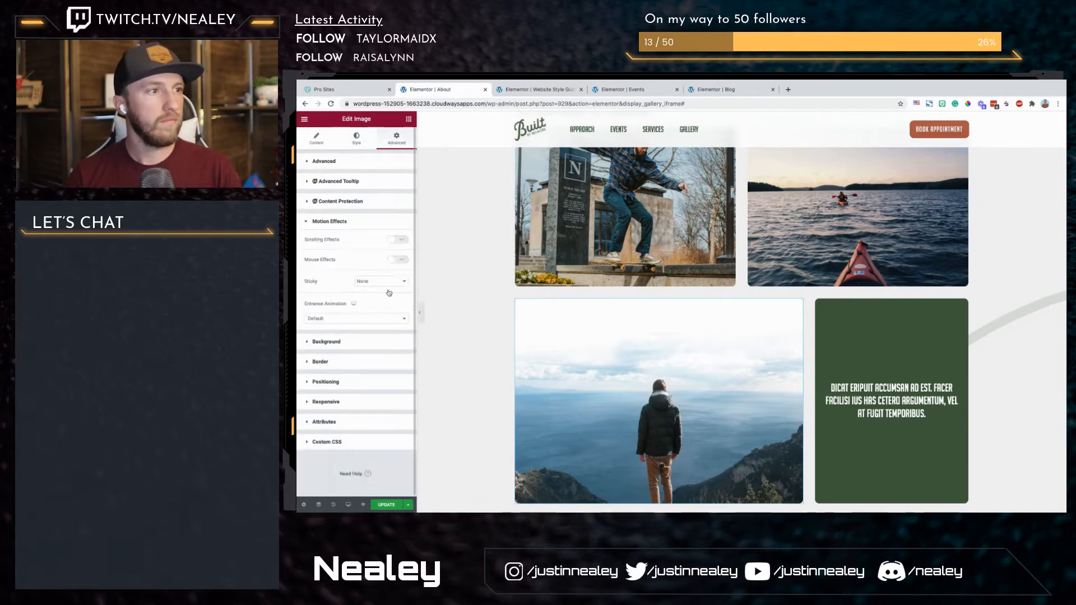
pyautogui.click(356, 318)
pyautogui.click(344, 399)
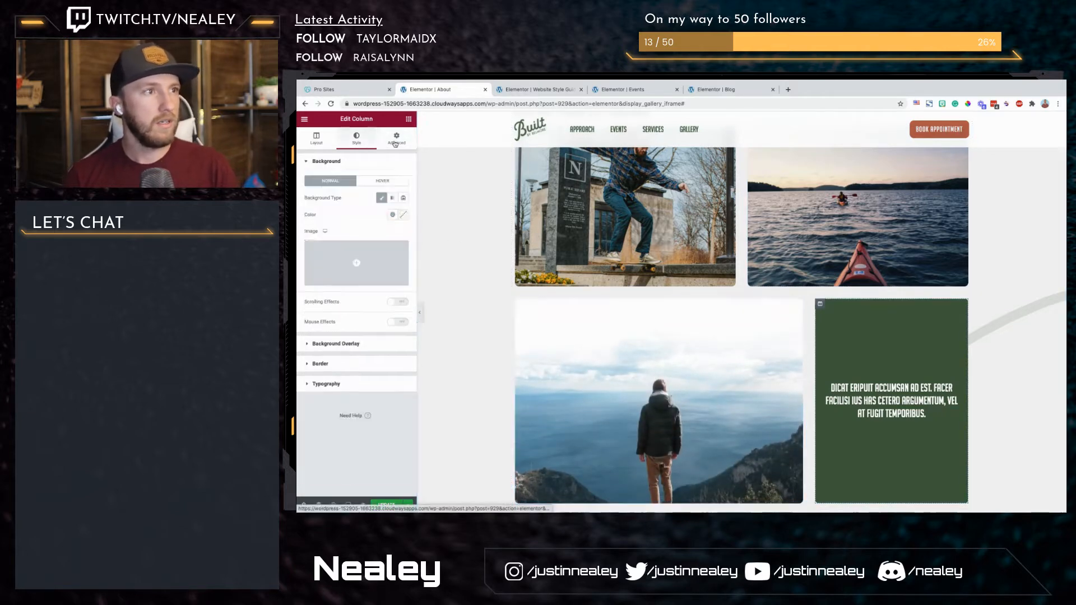
# Step: Set the green quote column's entrance animation to Fade In Up and check the finished photo grid
pyautogui.click(397, 140)
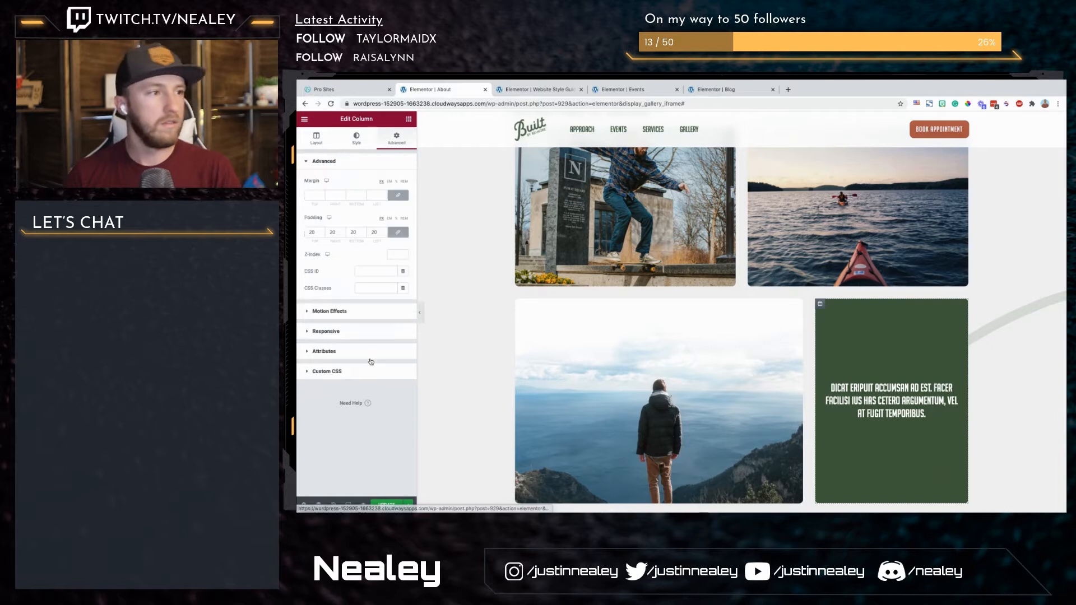
pyautogui.click(361, 313)
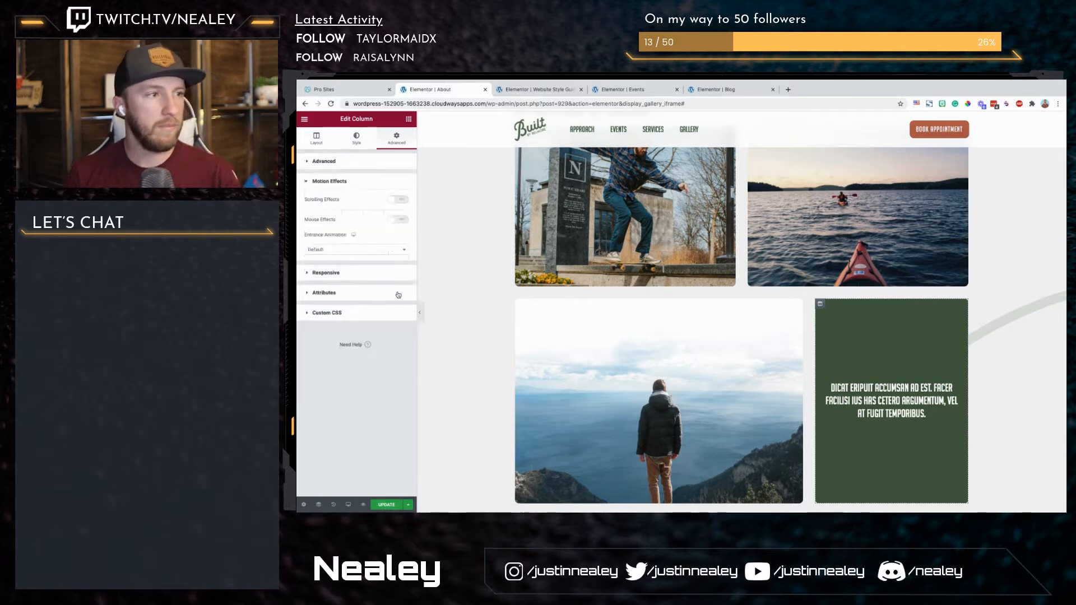
pyautogui.click(383, 252)
pyautogui.click(346, 334)
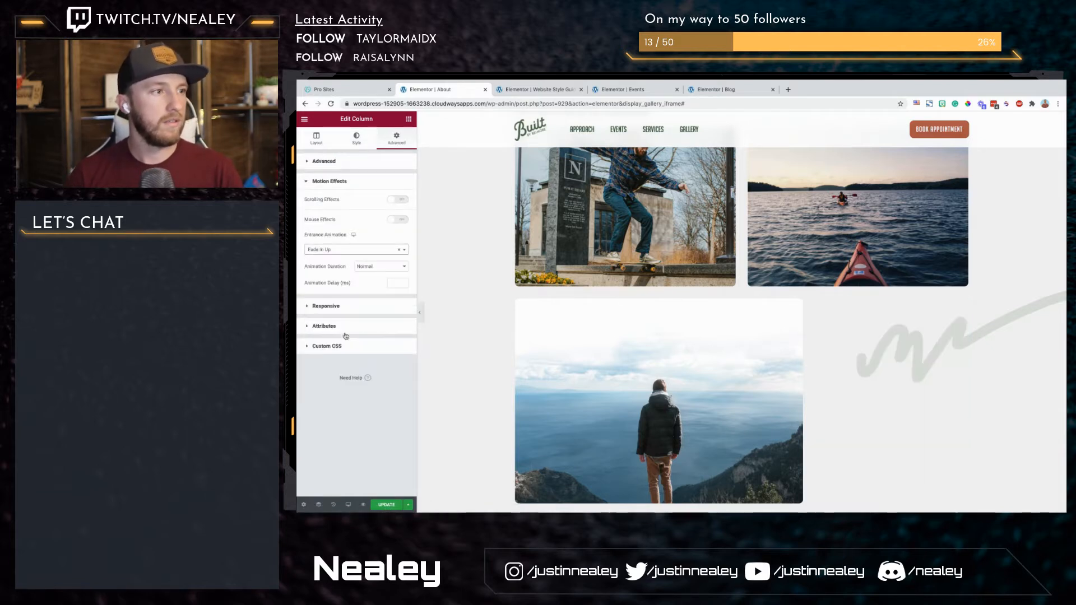
pyautogui.scroll(-1, 699, 383)
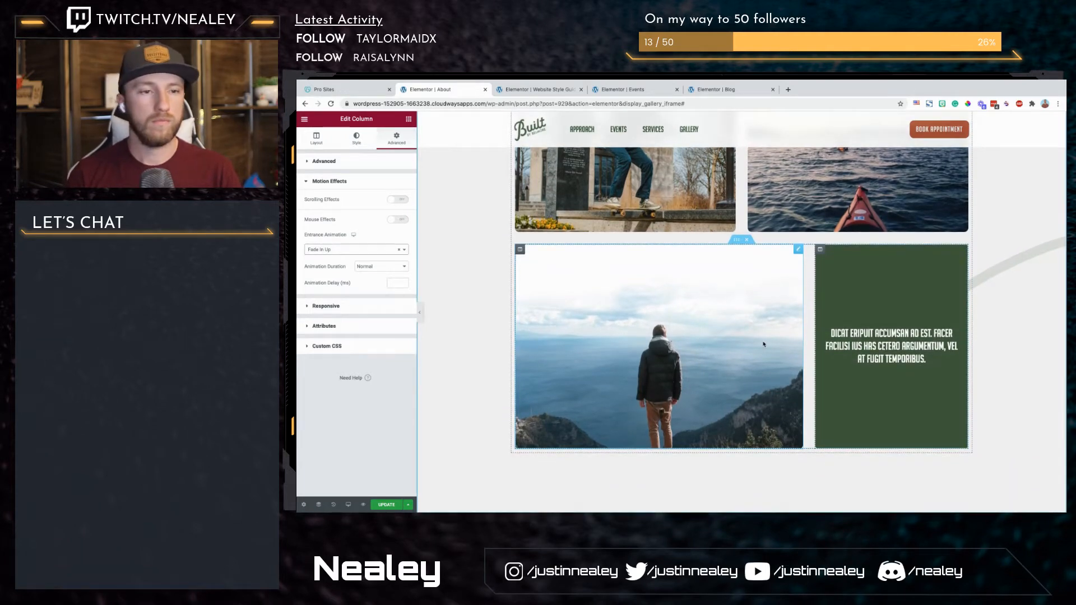
pyautogui.scroll(-2, 764, 345)
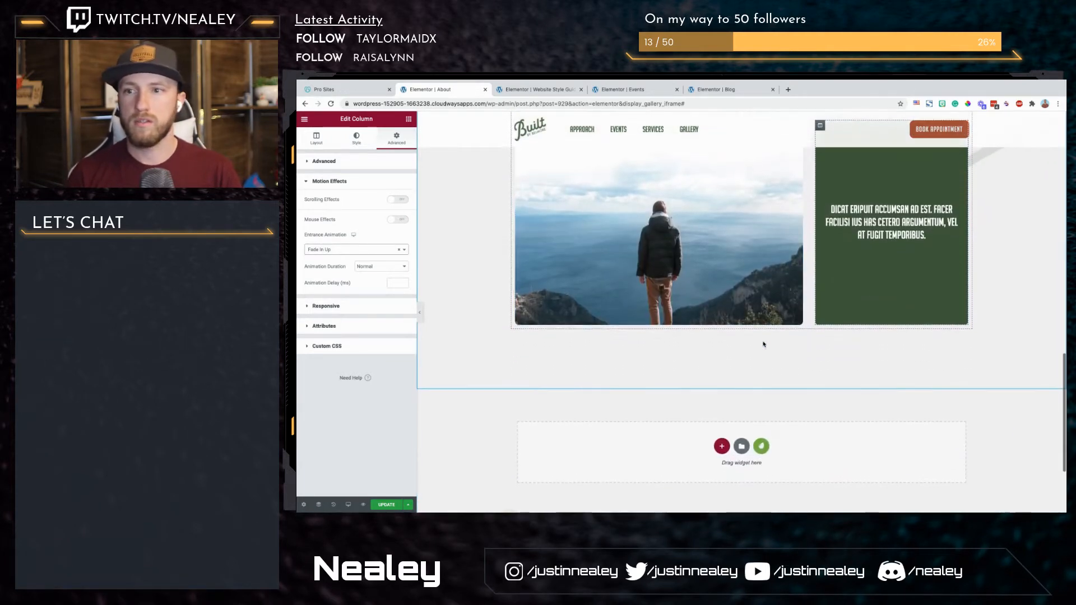
pyautogui.scroll(2, 788, 317)
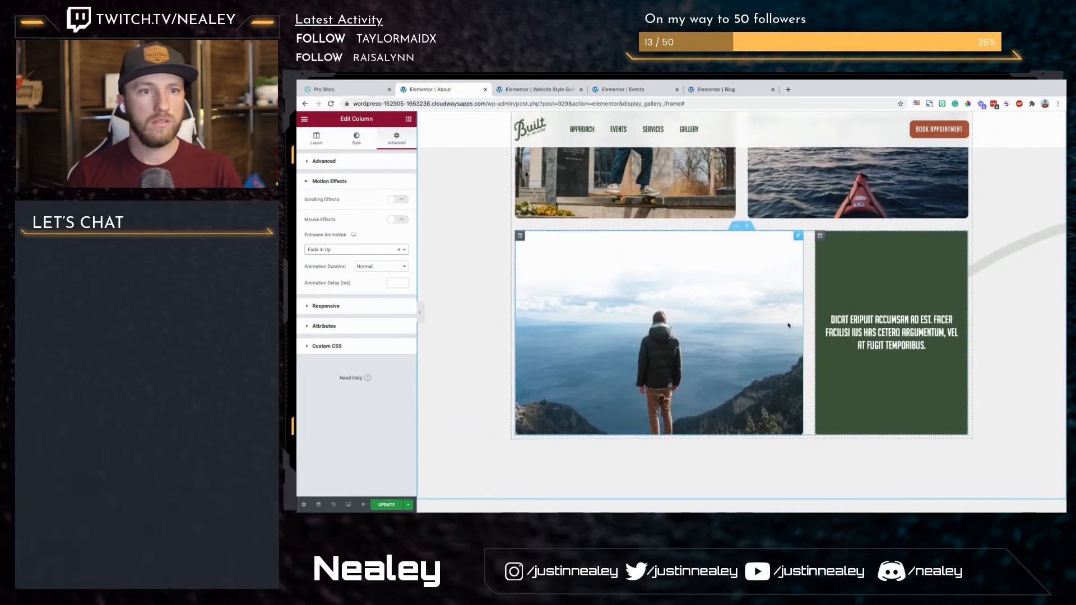
# Step: Set the Quality feature column's entrance animation to Fade In Up
pyautogui.scroll(5, 788, 325)
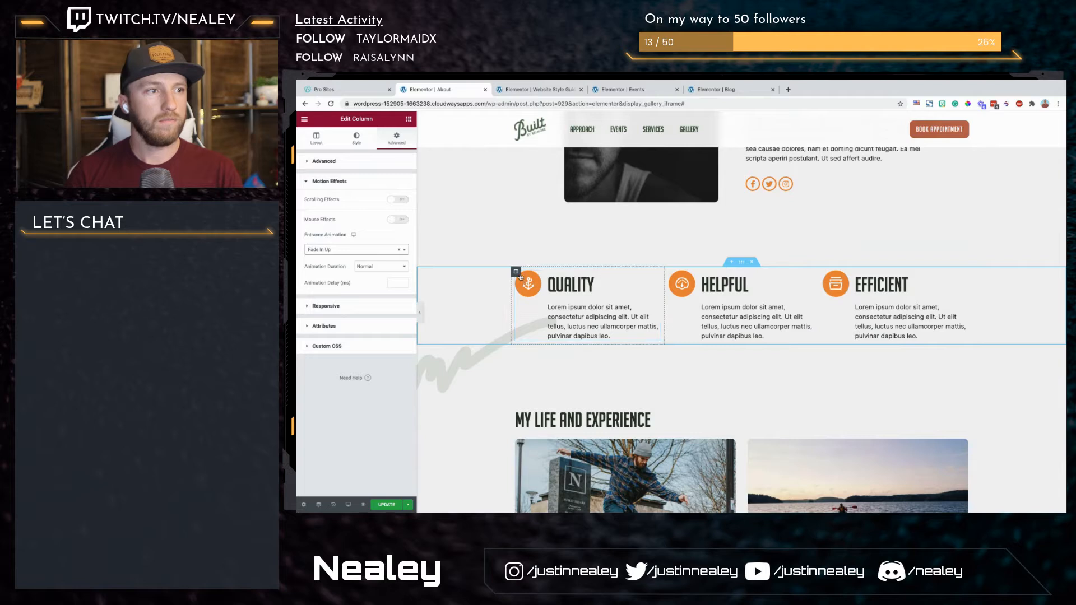
pyautogui.click(316, 139)
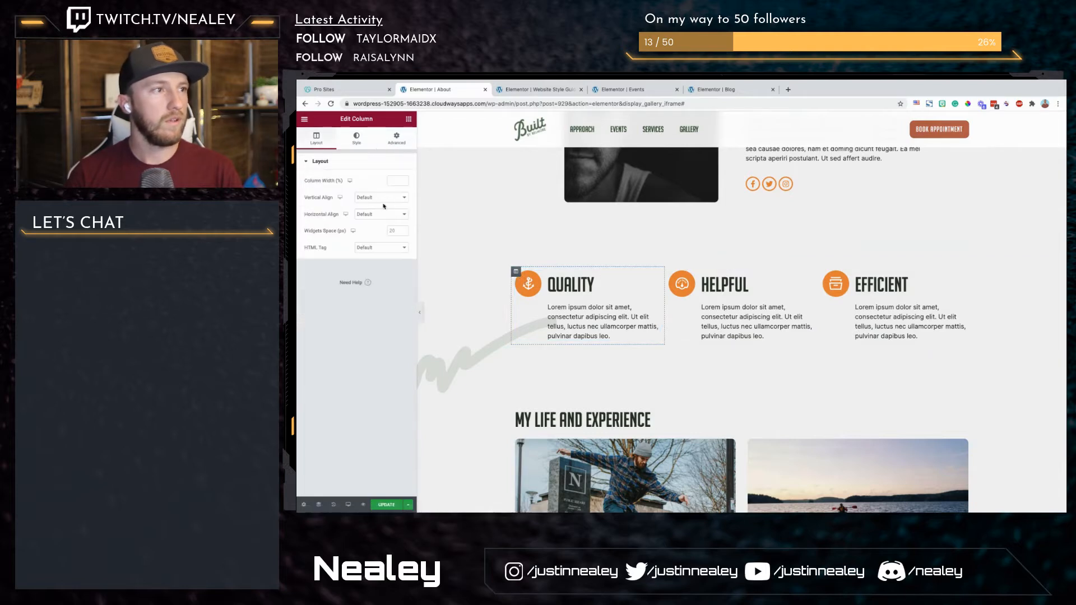
pyautogui.click(396, 139)
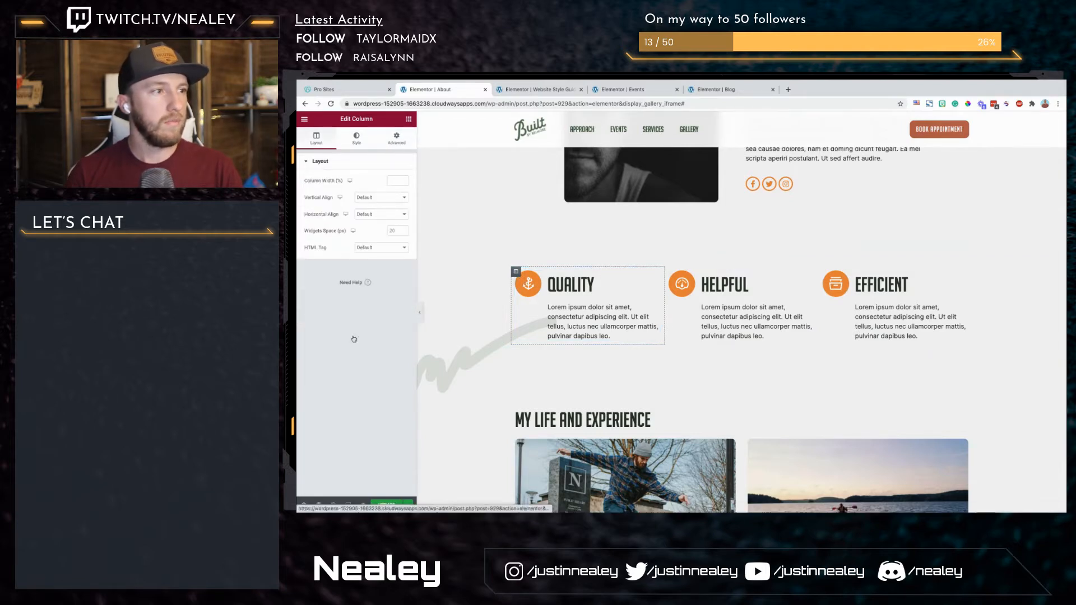
pyautogui.click(356, 312)
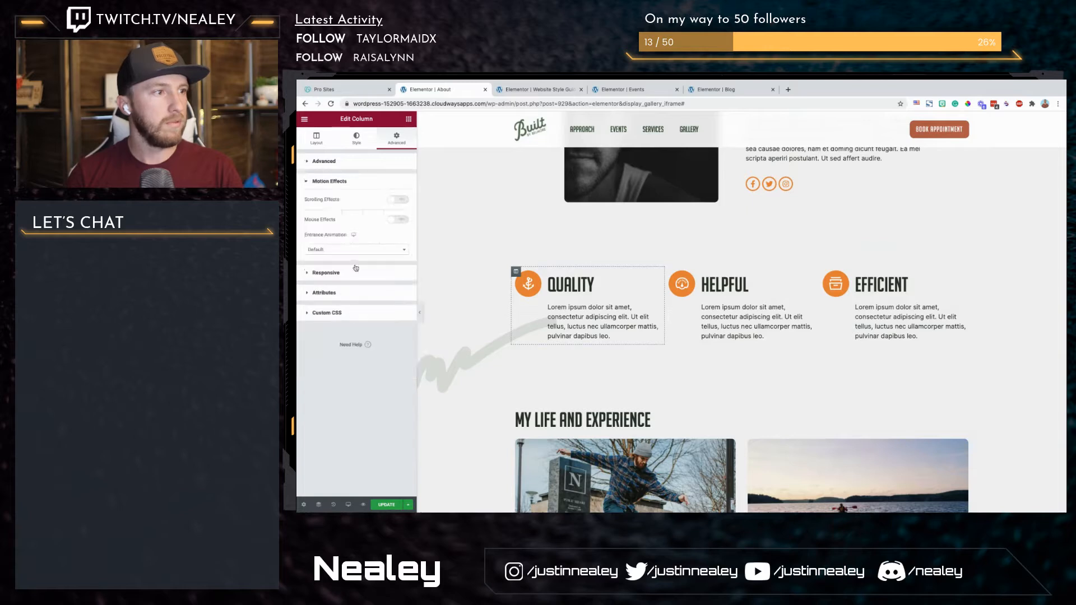
pyautogui.click(358, 250)
pyautogui.click(343, 331)
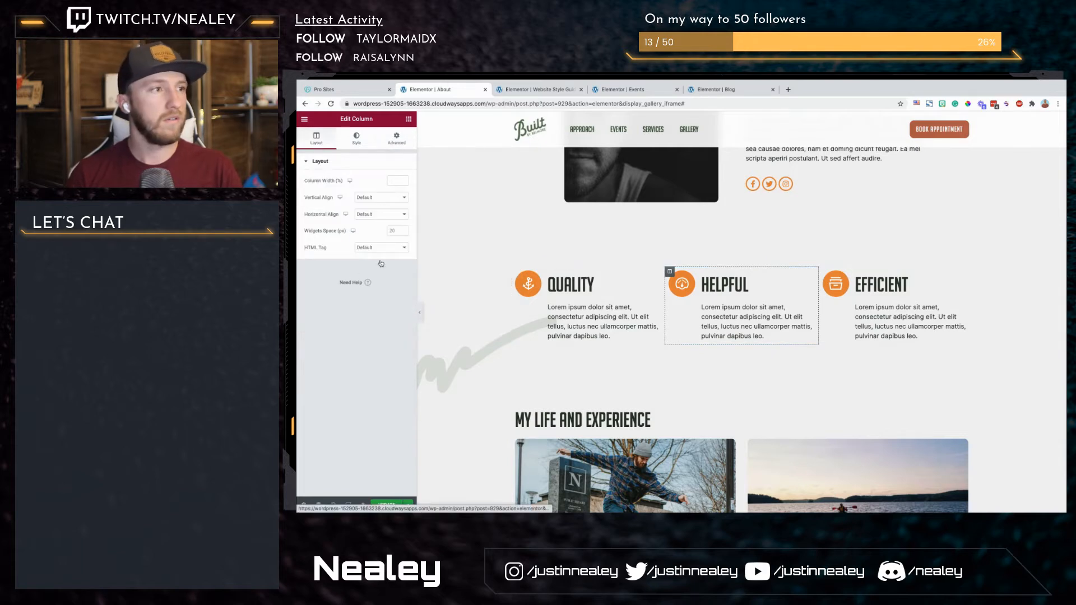
# Step: Set the Helpful feature column's entrance animation to Fade In Up
pyautogui.click(396, 138)
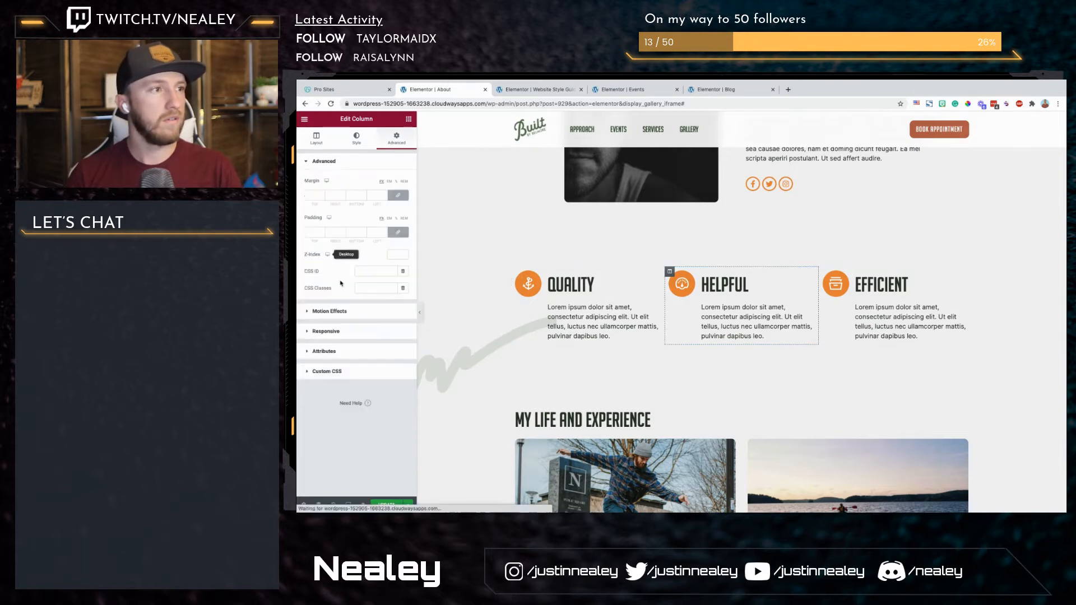
pyautogui.click(396, 312)
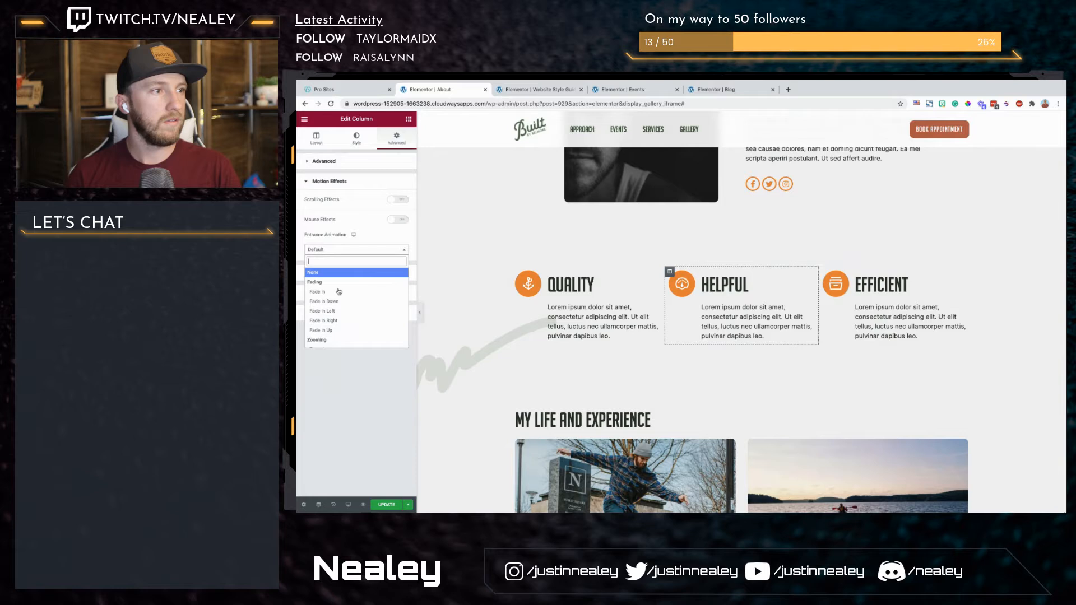
pyautogui.click(331, 330)
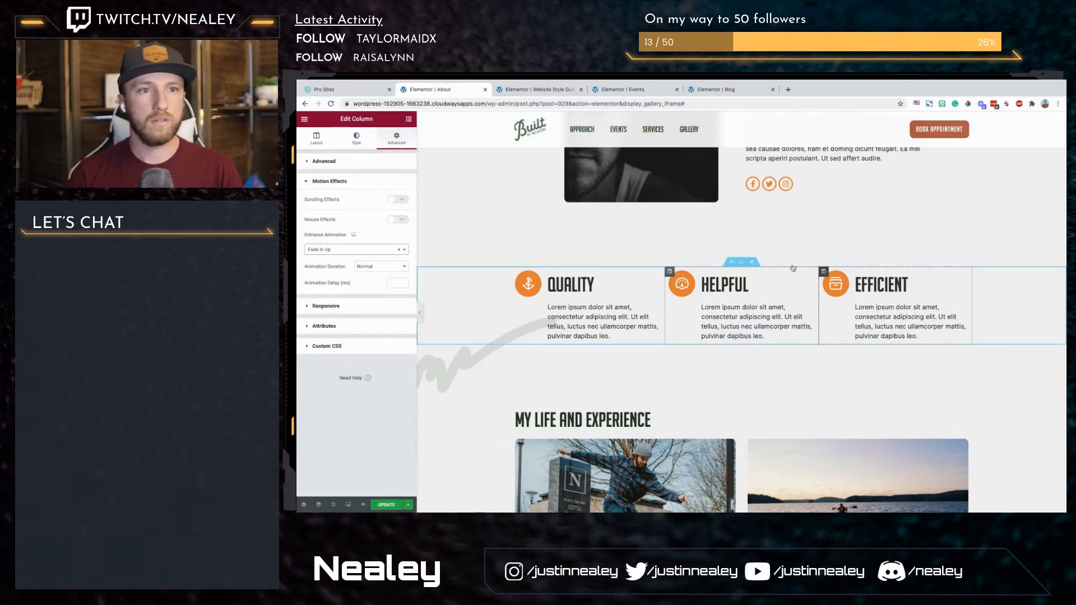
# Step: Set the Efficient feature column's entrance animation to Fade In Up
pyautogui.click(824, 272)
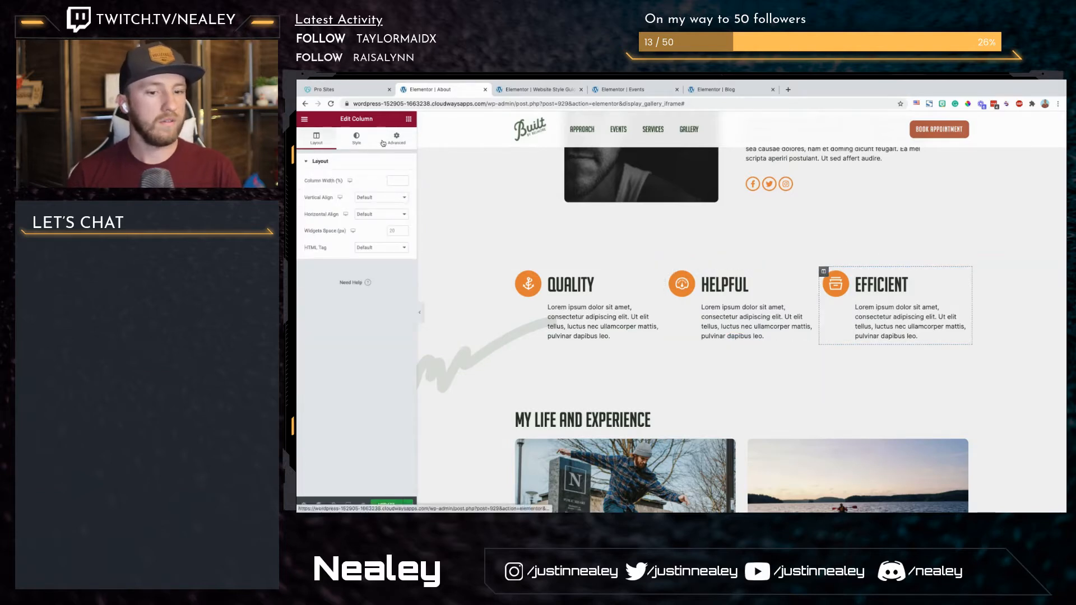
pyautogui.click(384, 143)
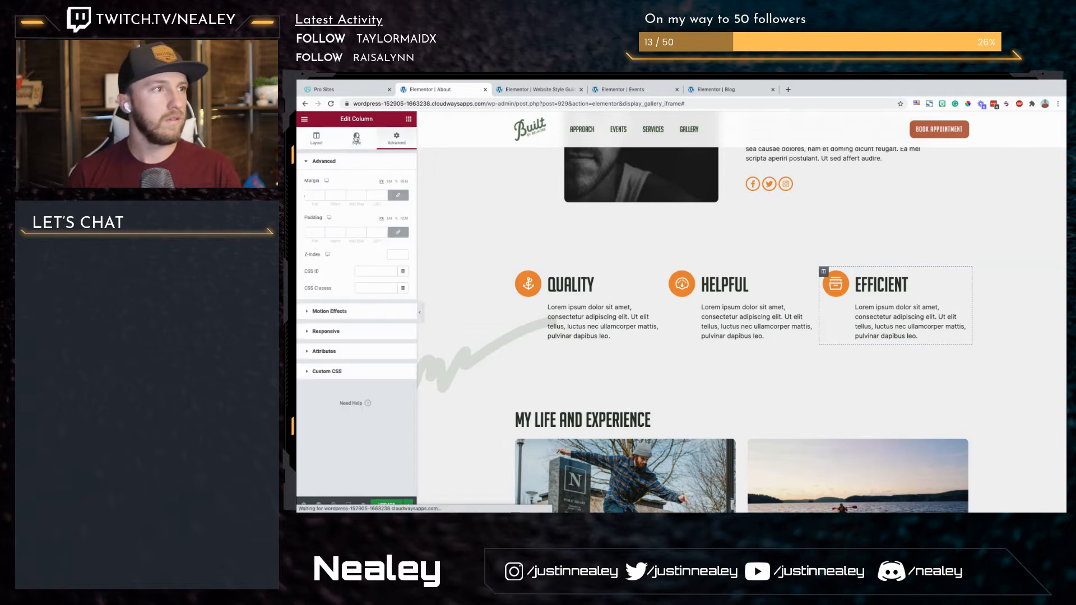
pyautogui.click(357, 312)
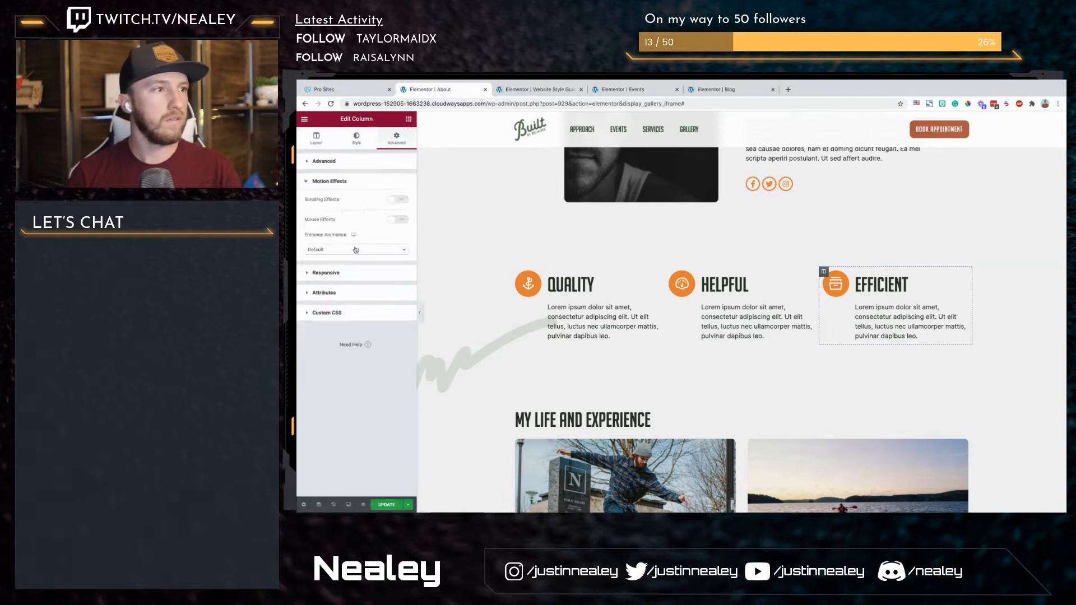
pyautogui.click(356, 250)
pyautogui.click(333, 330)
# Step: Apply a Fade In Left entrance animation to the founder's portrait image
pyautogui.scroll(2, 701, 202)
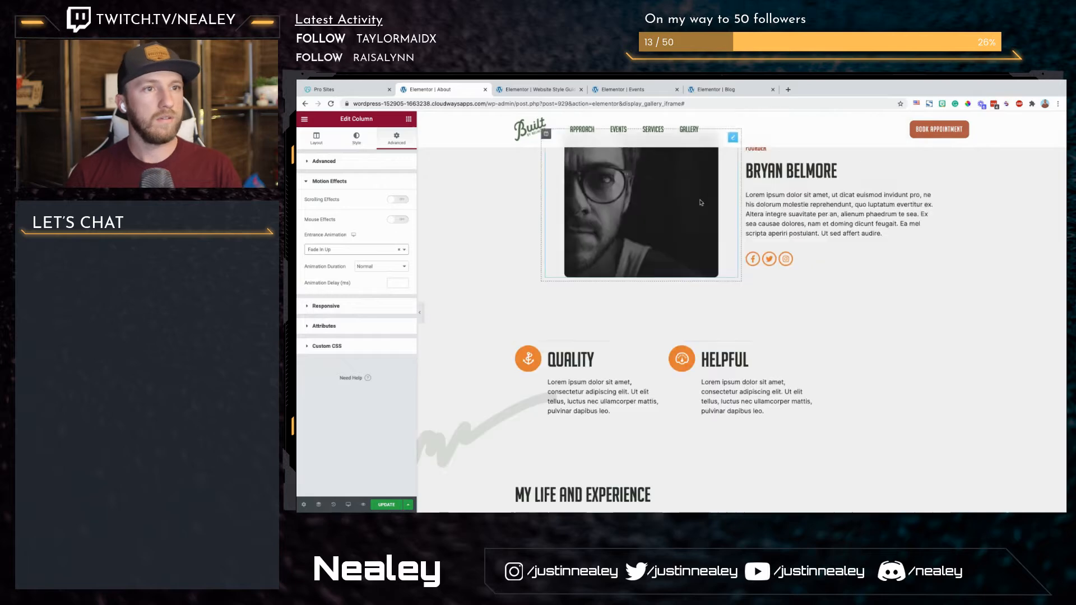
pyautogui.scroll(2, 701, 203)
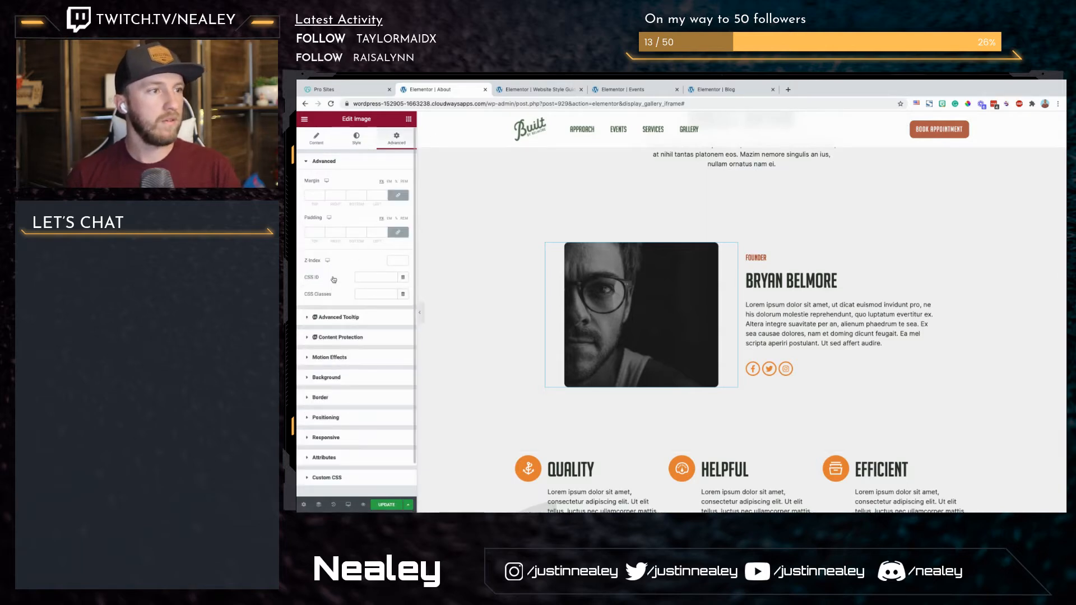
pyautogui.click(337, 357)
pyautogui.click(361, 318)
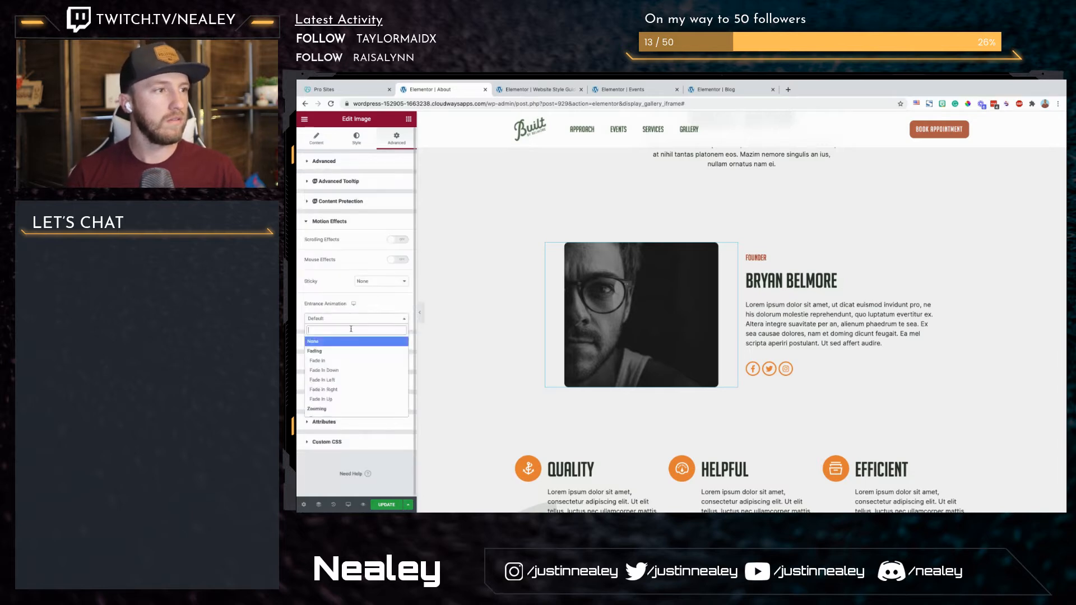
pyautogui.click(334, 380)
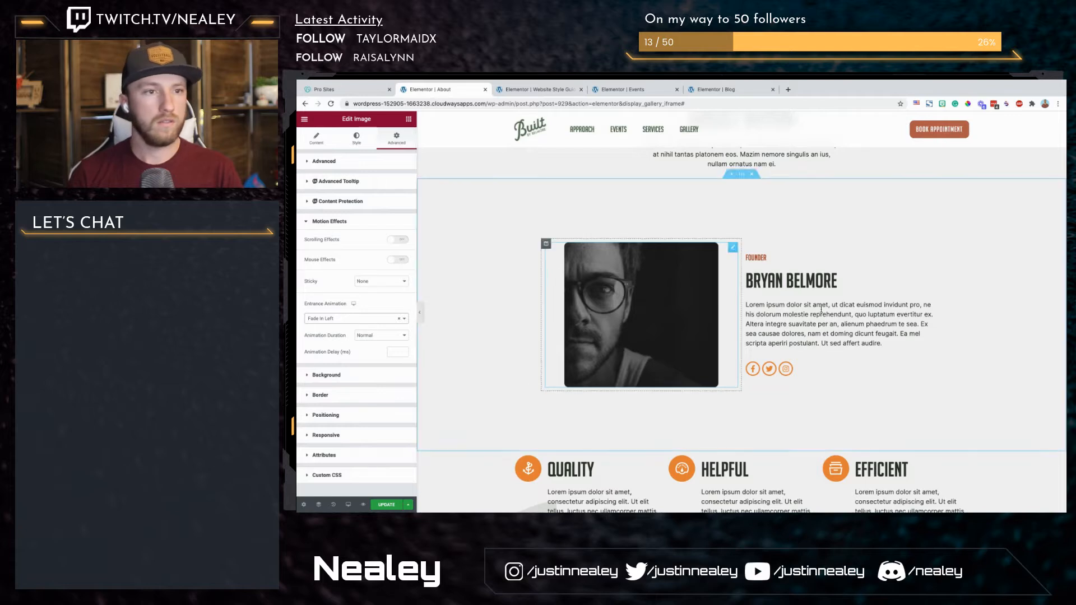
# Step: Apply a Fade In Right entrance animation to the column holding the founder's name, bio and social icons
pyautogui.click(747, 244)
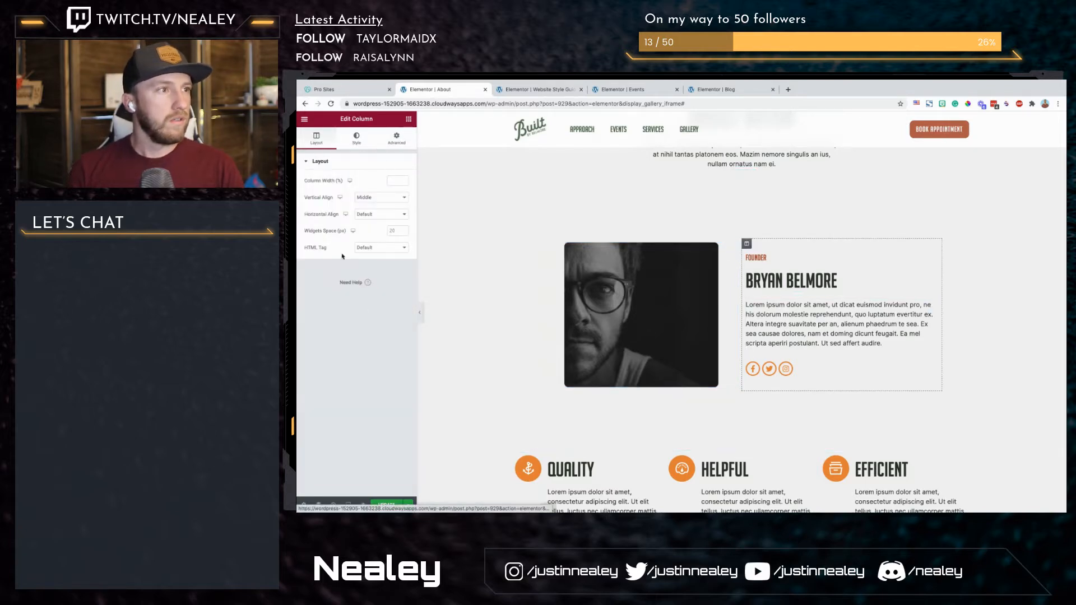
pyautogui.click(396, 138)
pyautogui.click(342, 312)
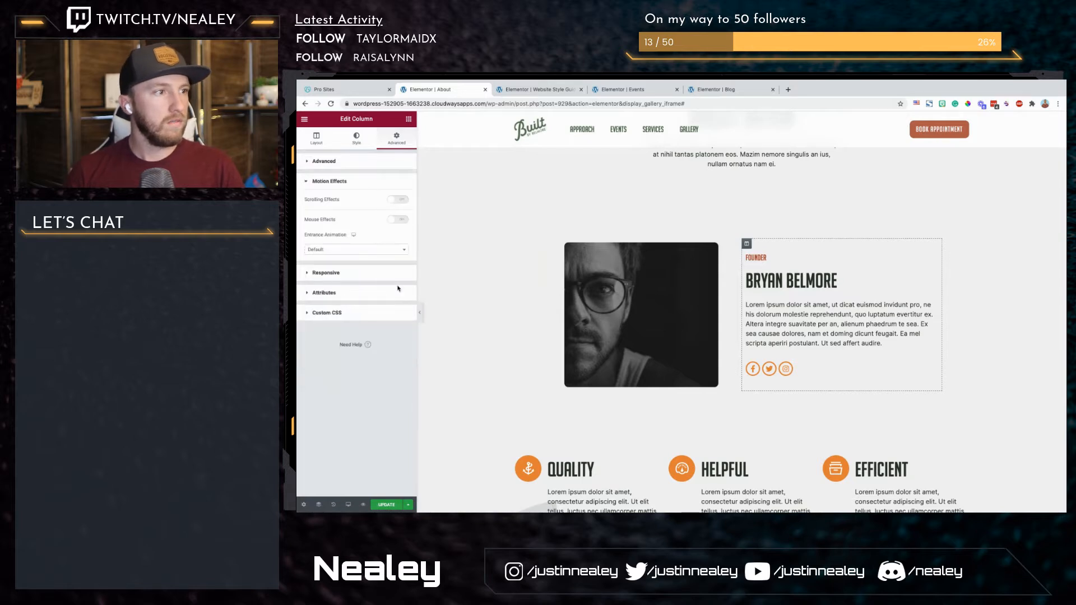
pyautogui.click(390, 251)
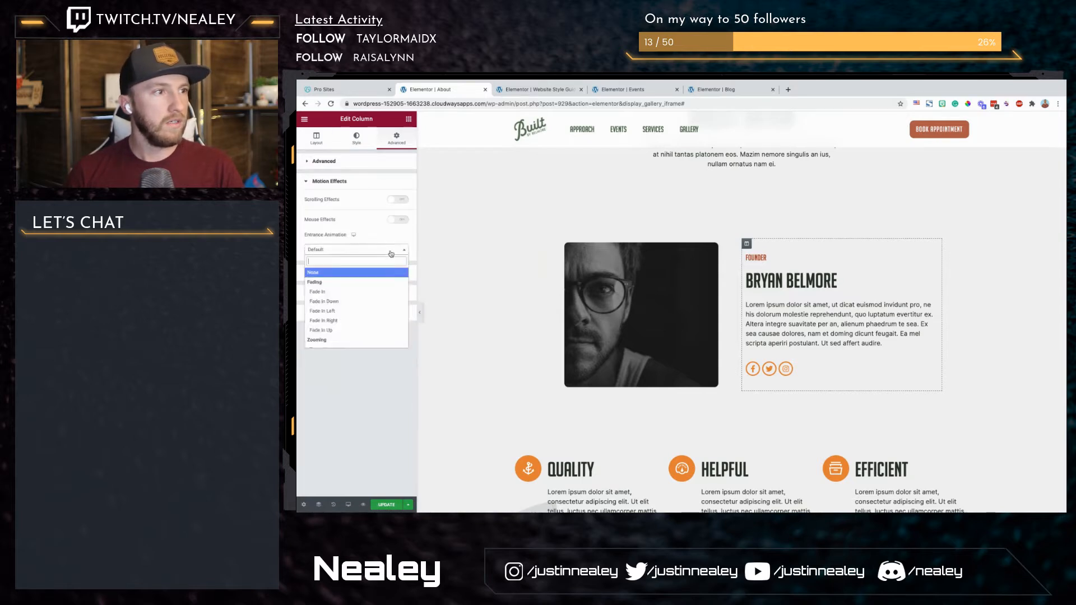
pyautogui.click(350, 321)
# Step: Save the About page with the new entrance animations
pyautogui.scroll(3, 552, 280)
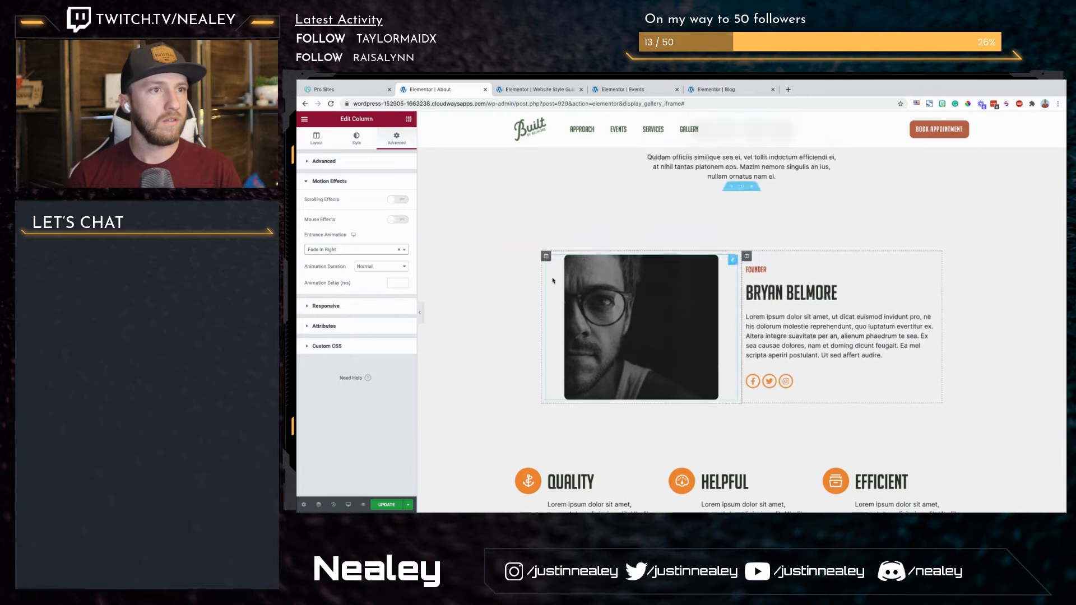
pyautogui.scroll(2, 553, 280)
pyautogui.click(383, 506)
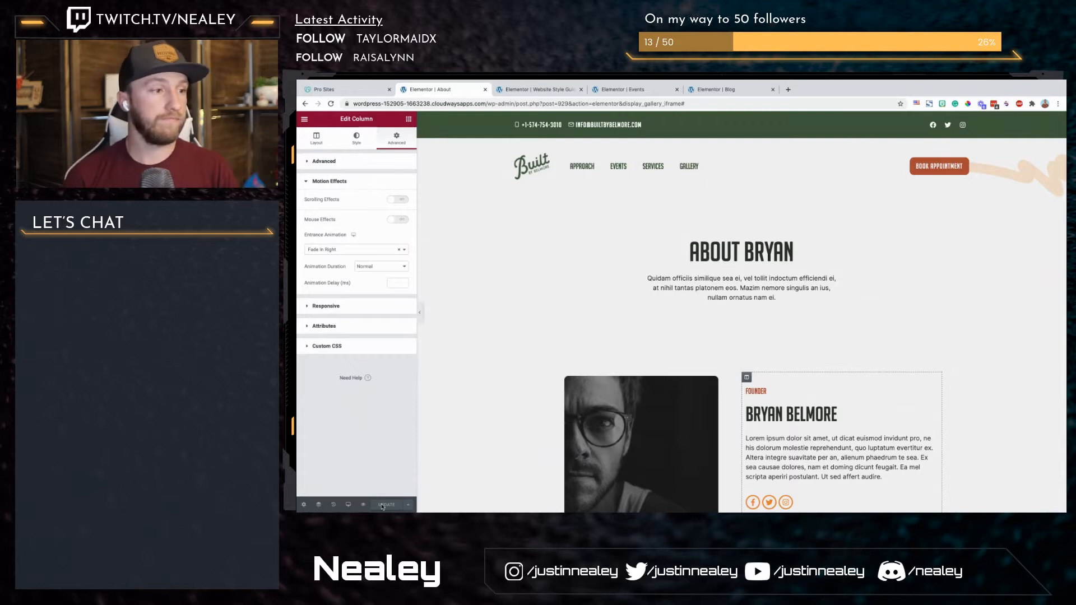
# Step: Preview the About page and examine the entrance animations from the founder section down to the photo grid
pyautogui.click(364, 505)
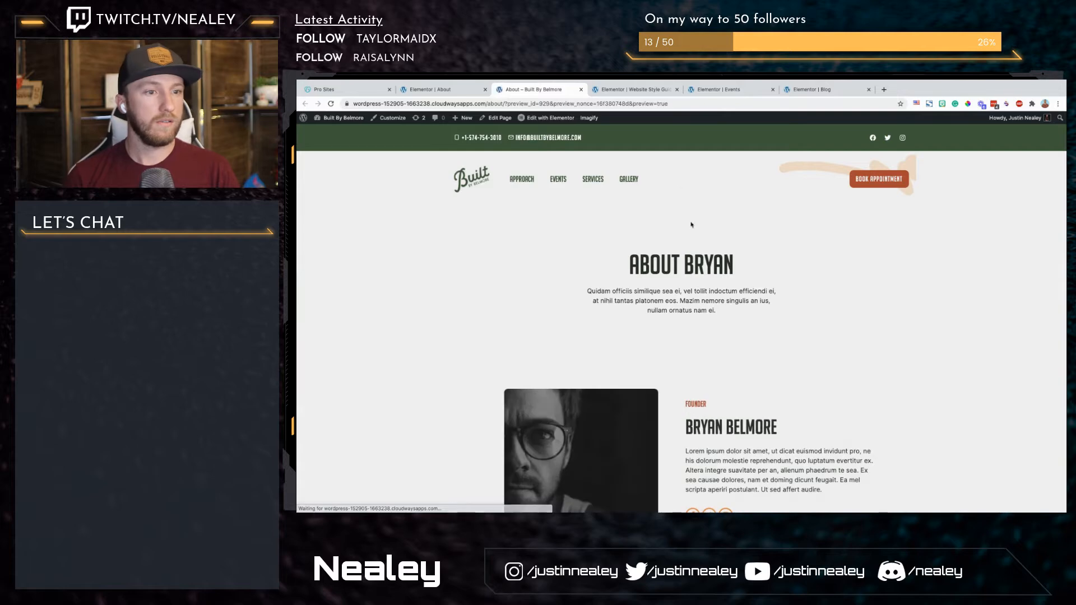
pyautogui.scroll(-5, 718, 321)
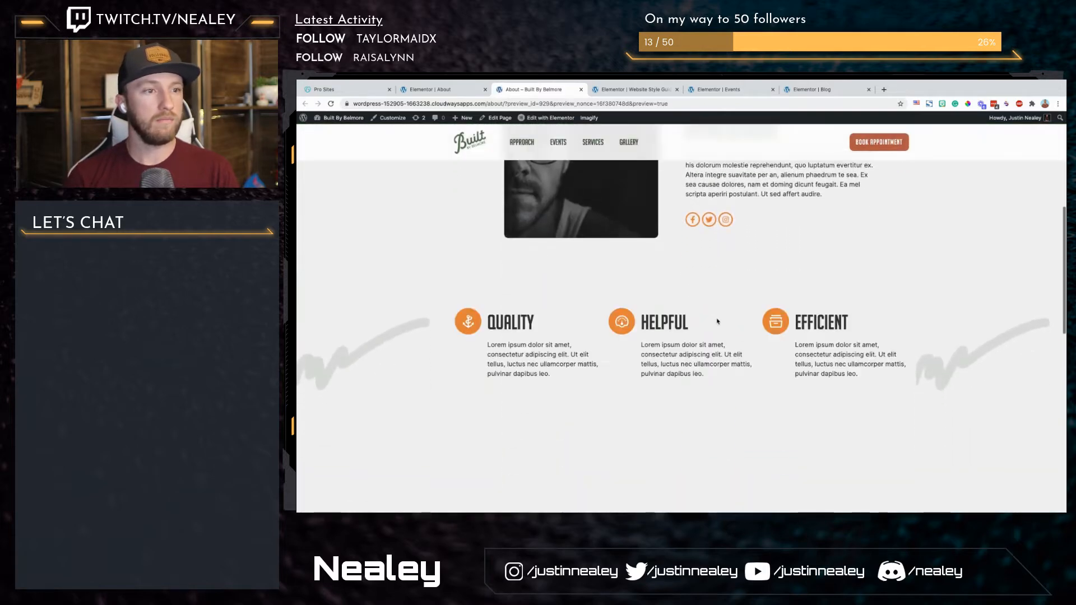
pyautogui.scroll(-7, 717, 321)
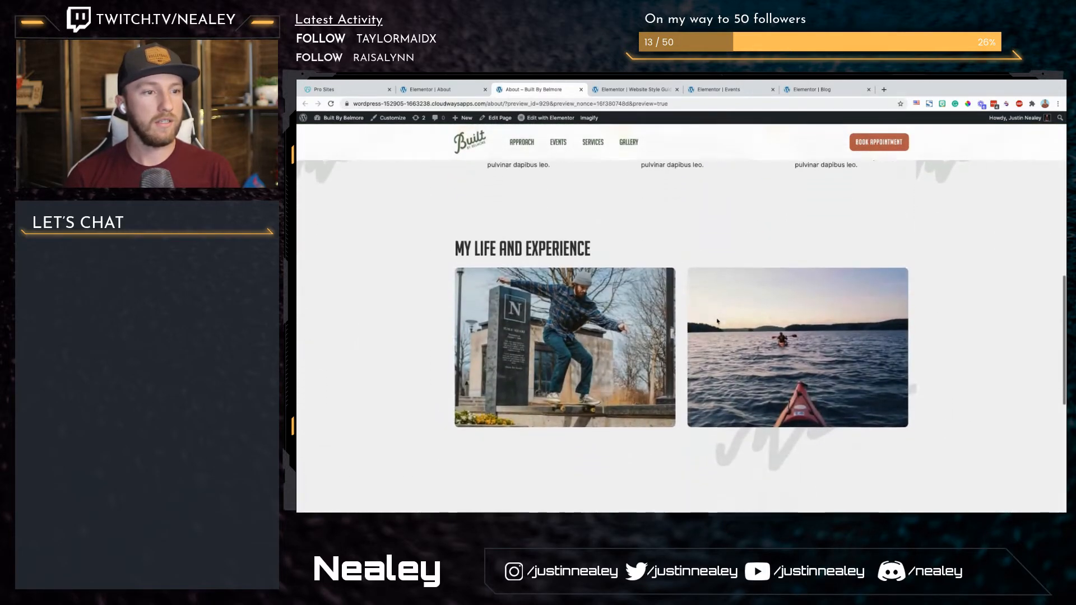
pyautogui.scroll(-3, 717, 322)
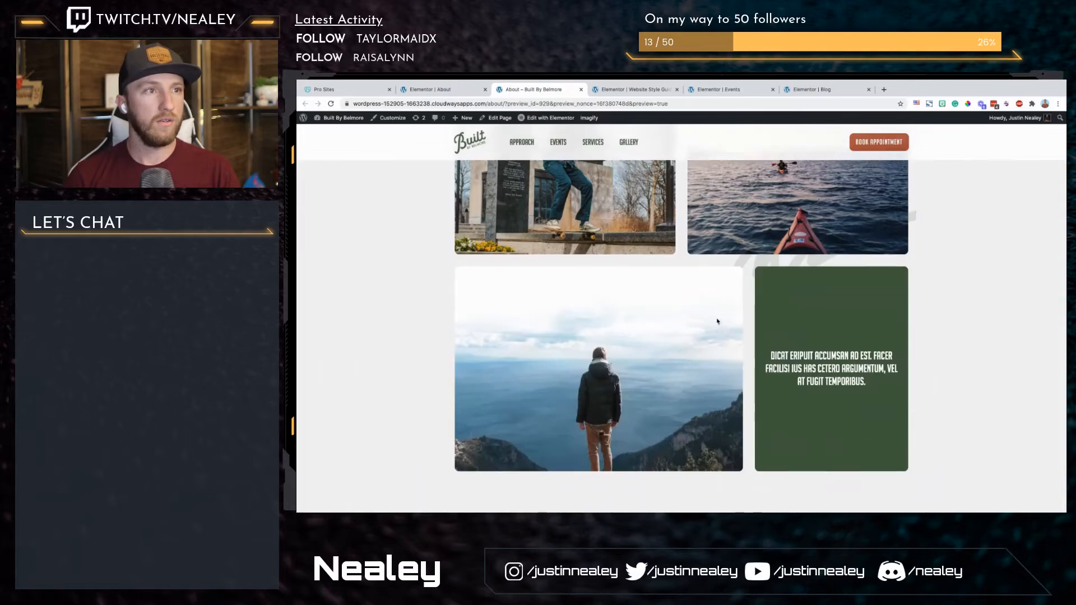
pyautogui.scroll(8, 718, 321)
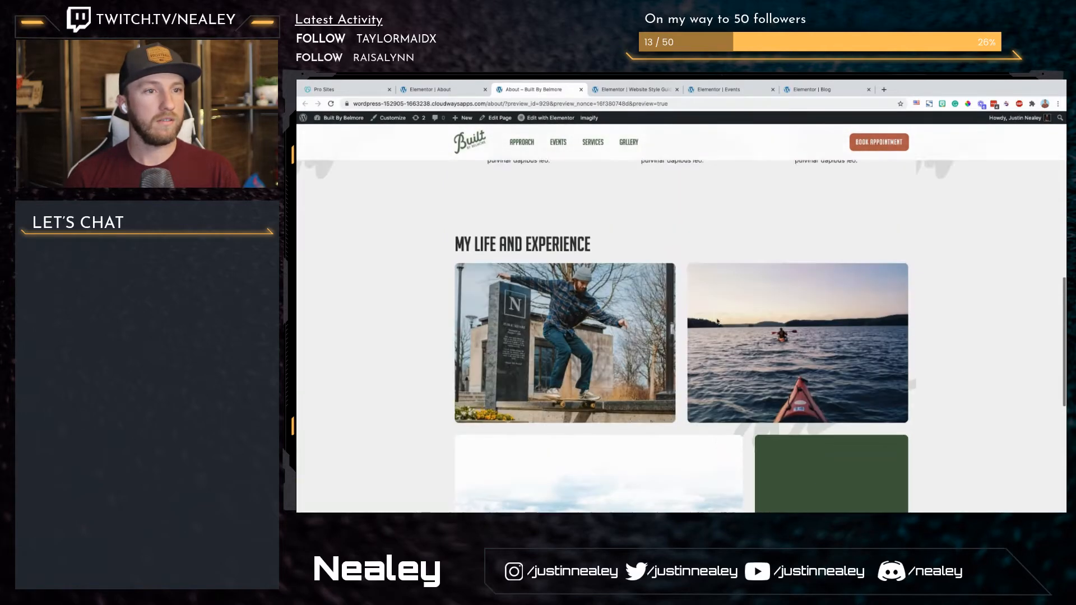
pyautogui.scroll(5, 718, 321)
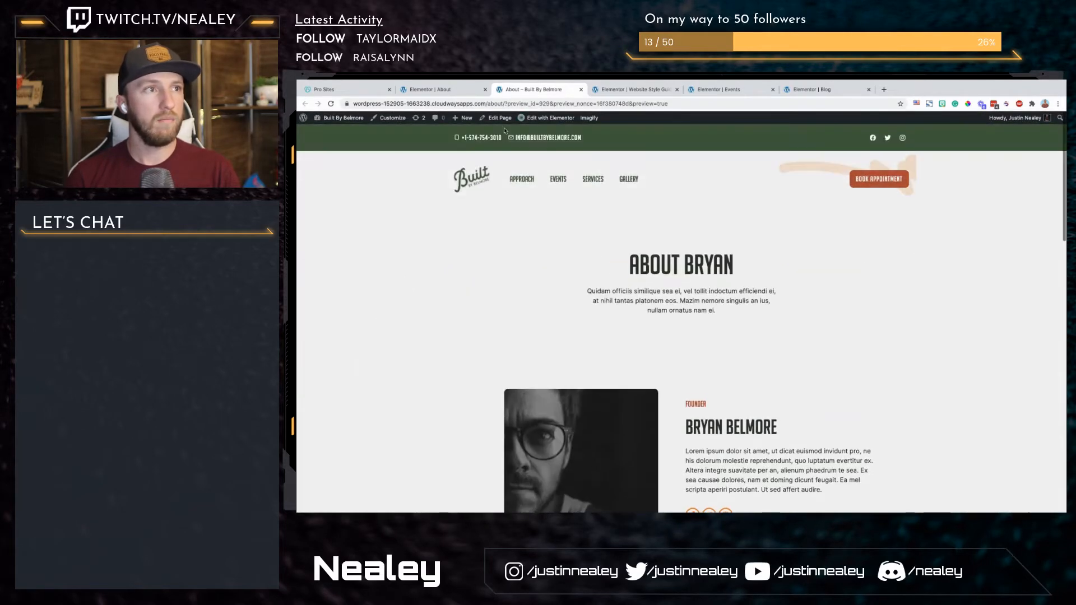
# Step: Return to the About page editor and add a one-column section between the photo grid and the footer
pyautogui.click(443, 91)
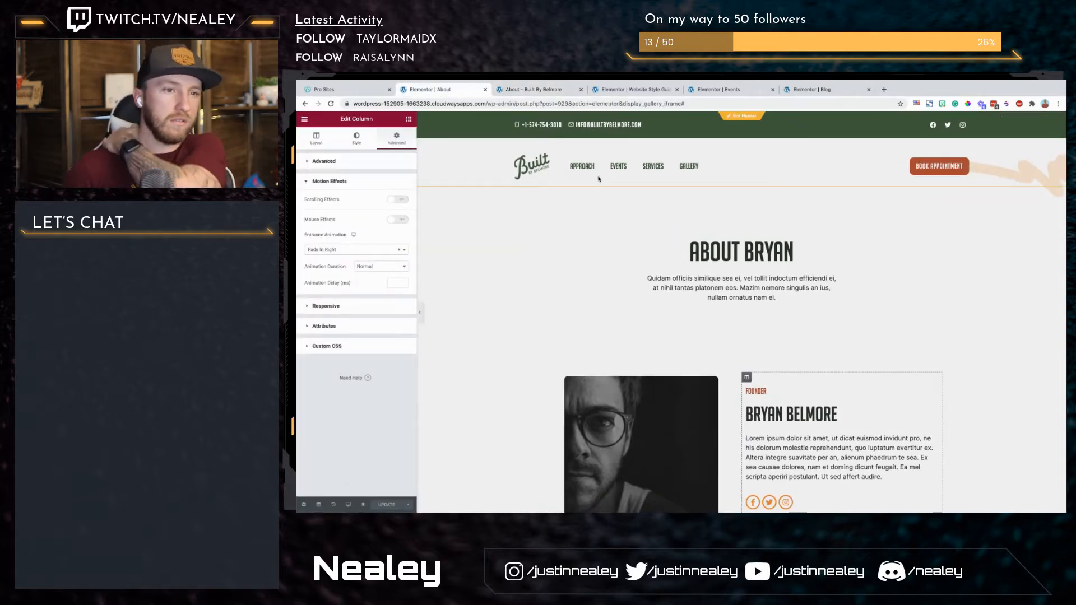
pyautogui.scroll(-10, 799, 294)
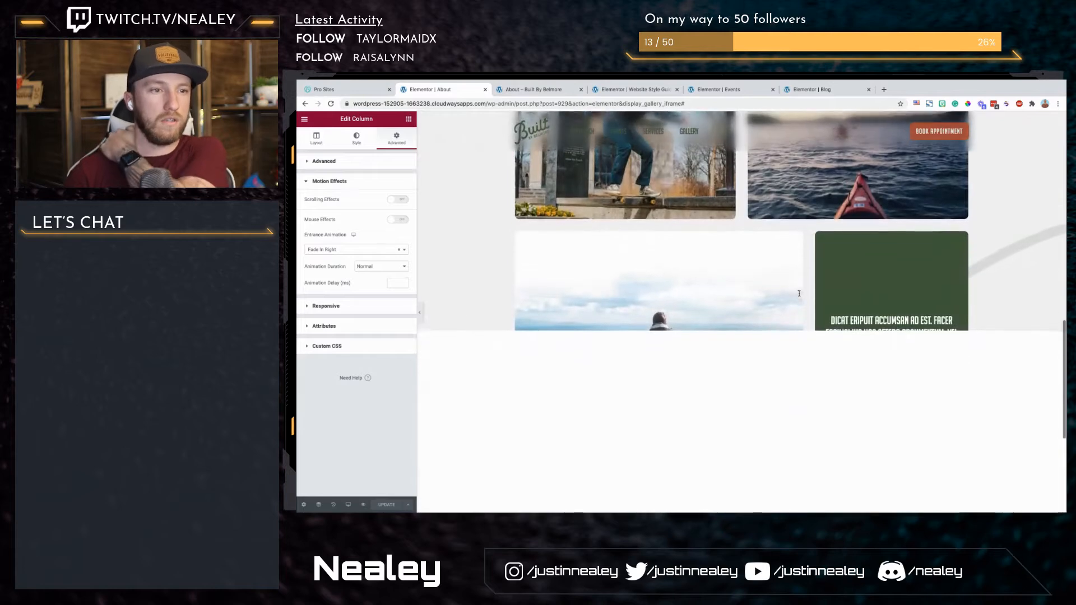
pyautogui.scroll(-3, 800, 294)
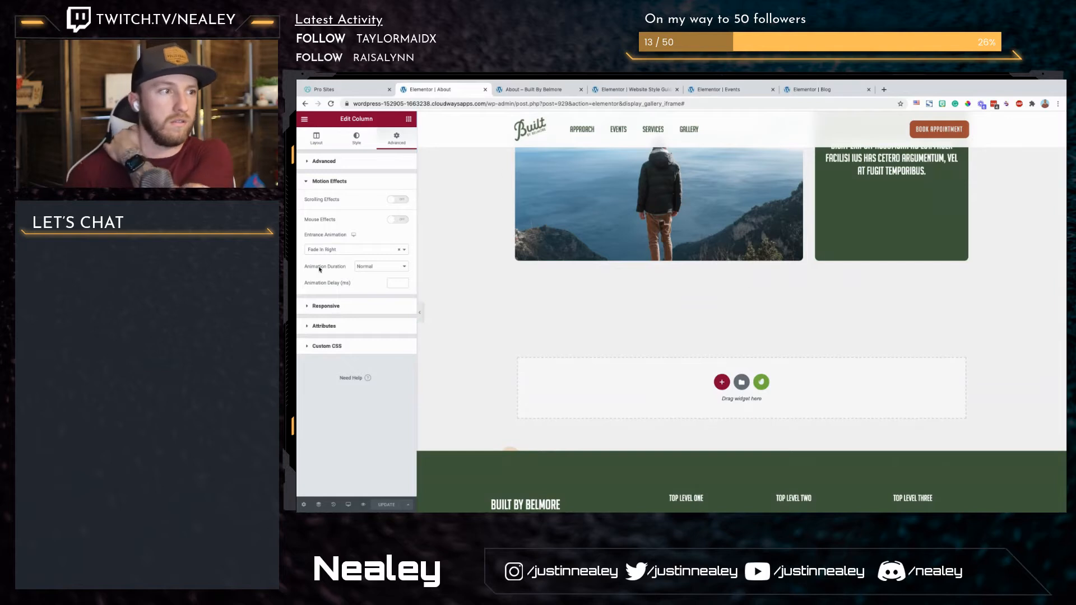
pyautogui.scroll(-1, 558, 329)
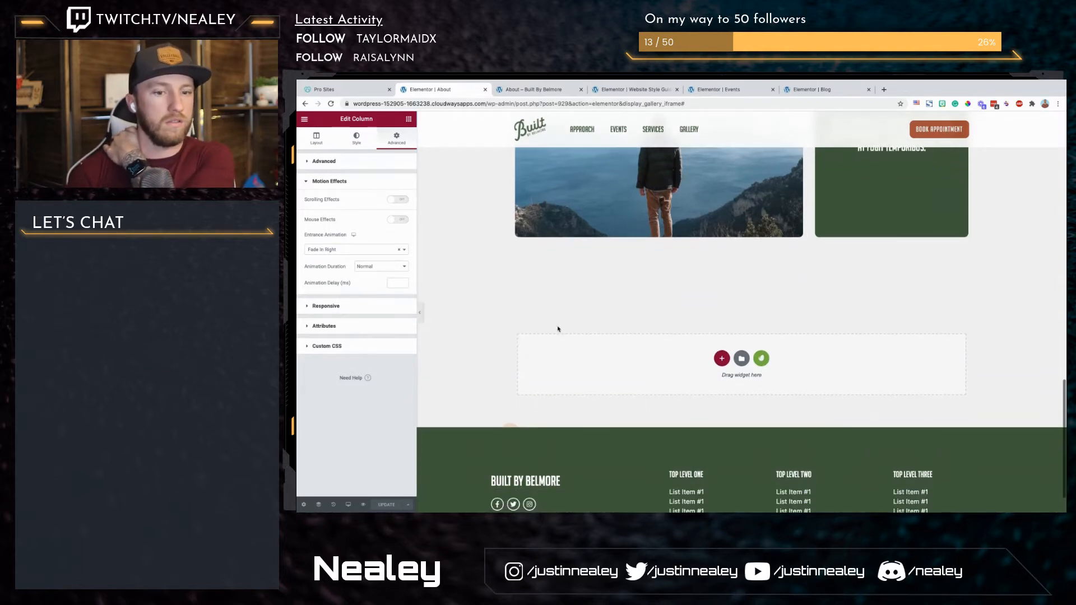
pyautogui.scroll(1, 558, 329)
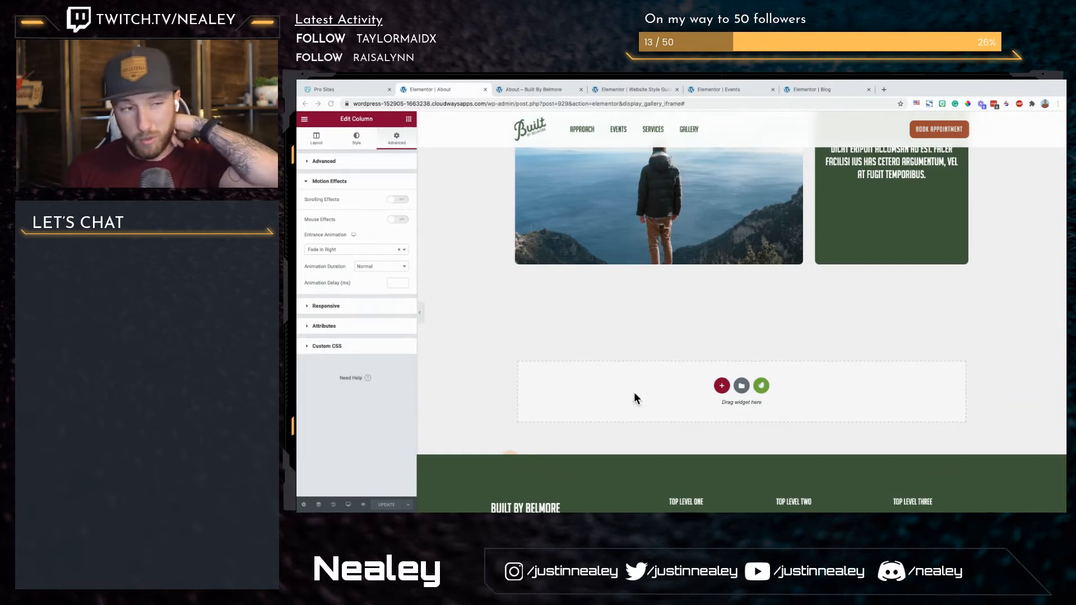
pyautogui.click(722, 387)
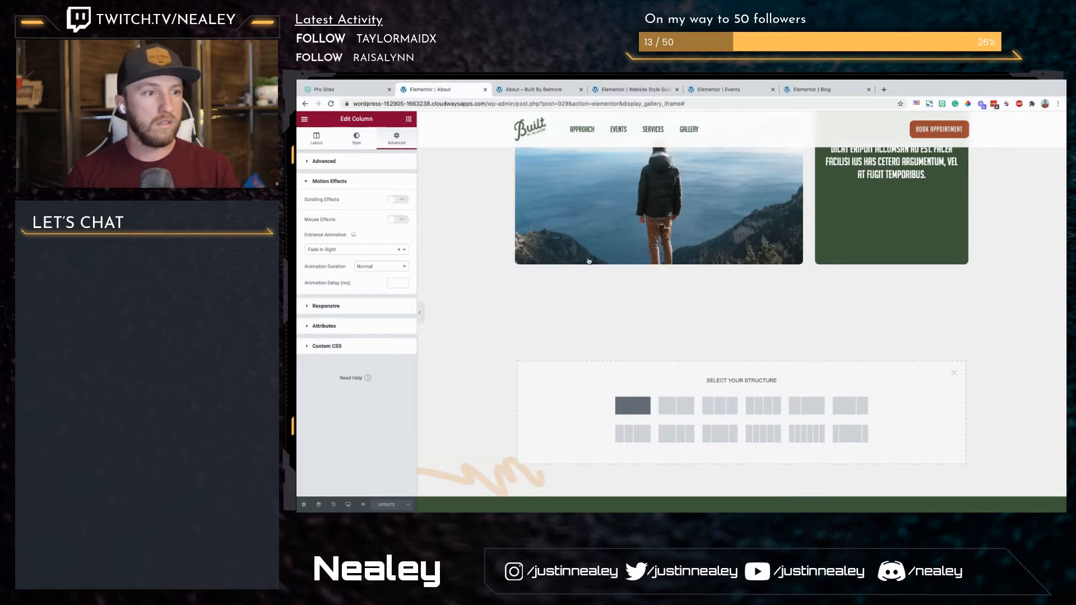
# Step: Copy the "My life and experience" heading into the new empty section below the photo grid
pyautogui.scroll(5, 622, 253)
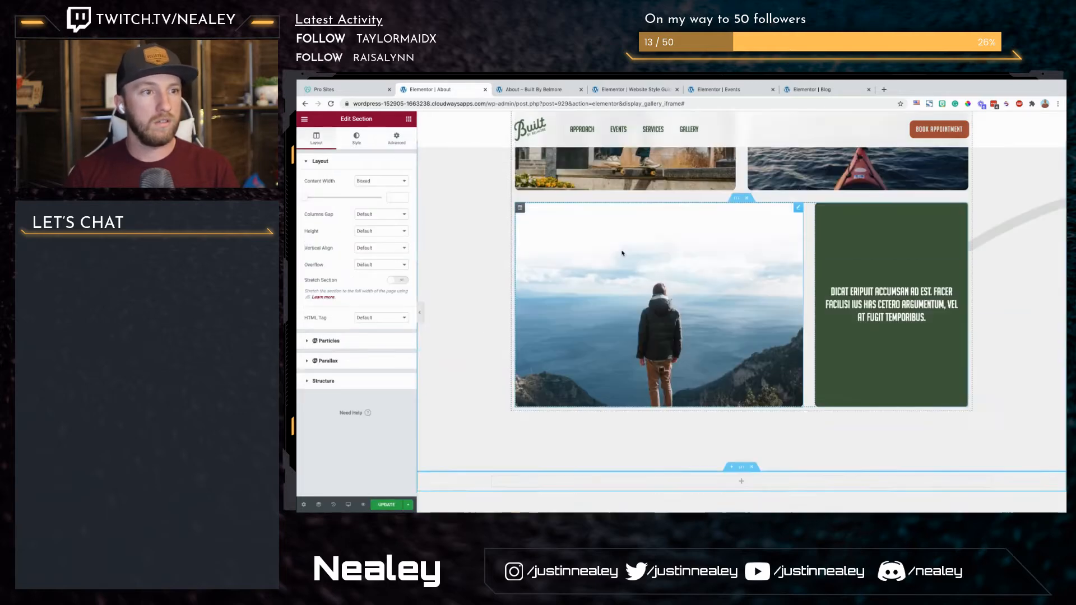
pyautogui.scroll(3, 622, 253)
pyautogui.rightClick(594, 251)
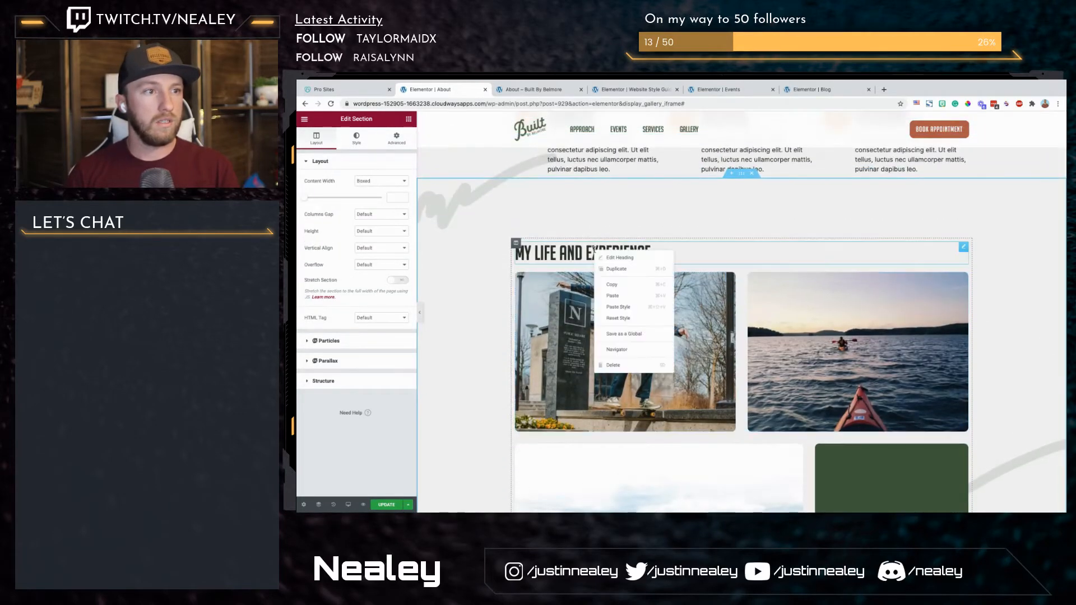
pyautogui.click(612, 285)
pyautogui.scroll(-5, 613, 283)
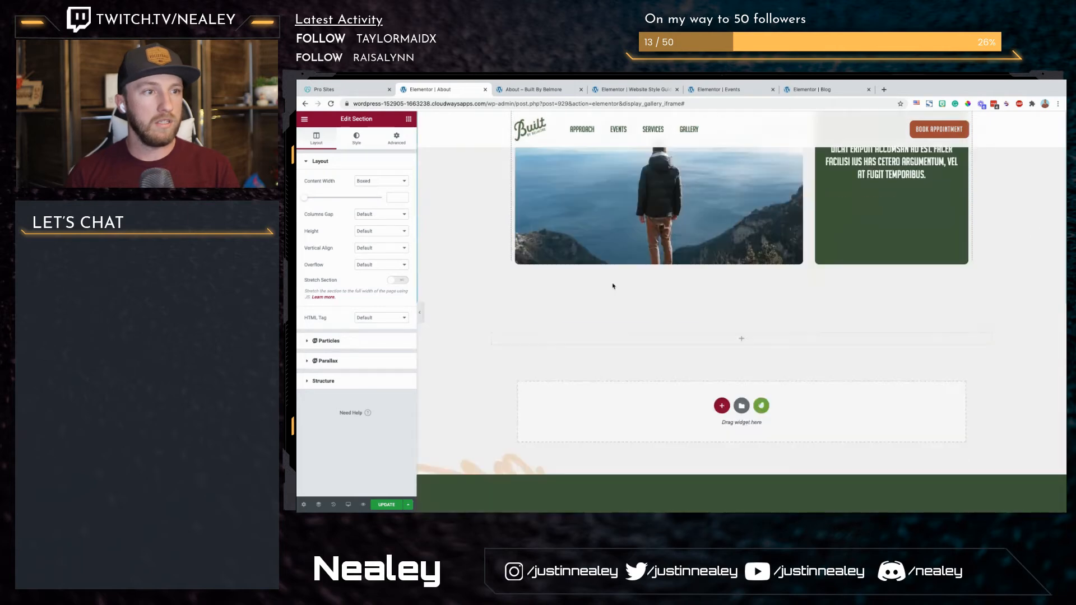
pyautogui.rightClick(582, 335)
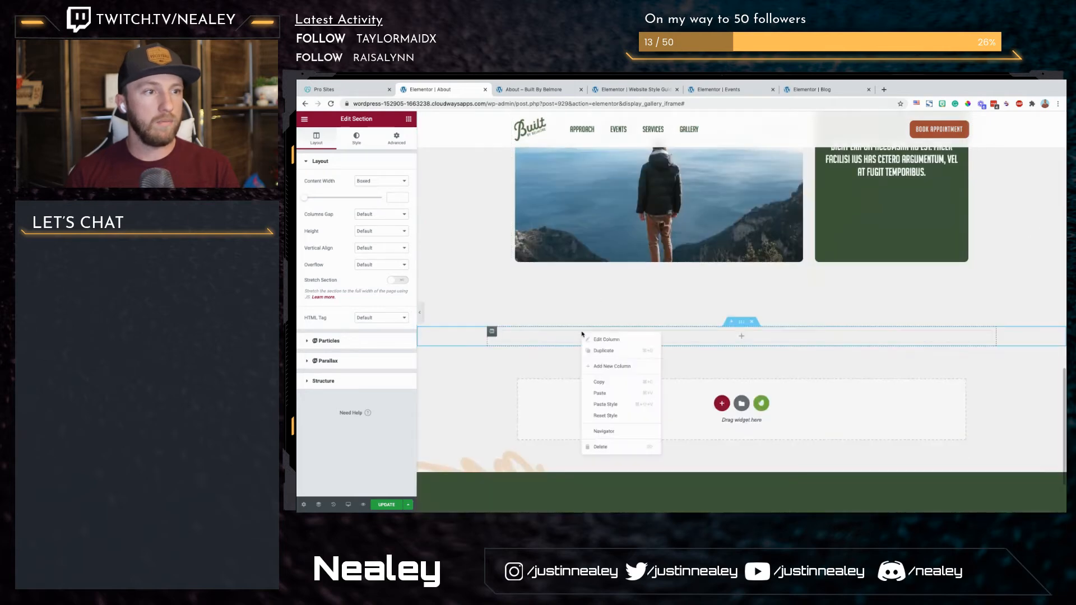
pyautogui.click(606, 398)
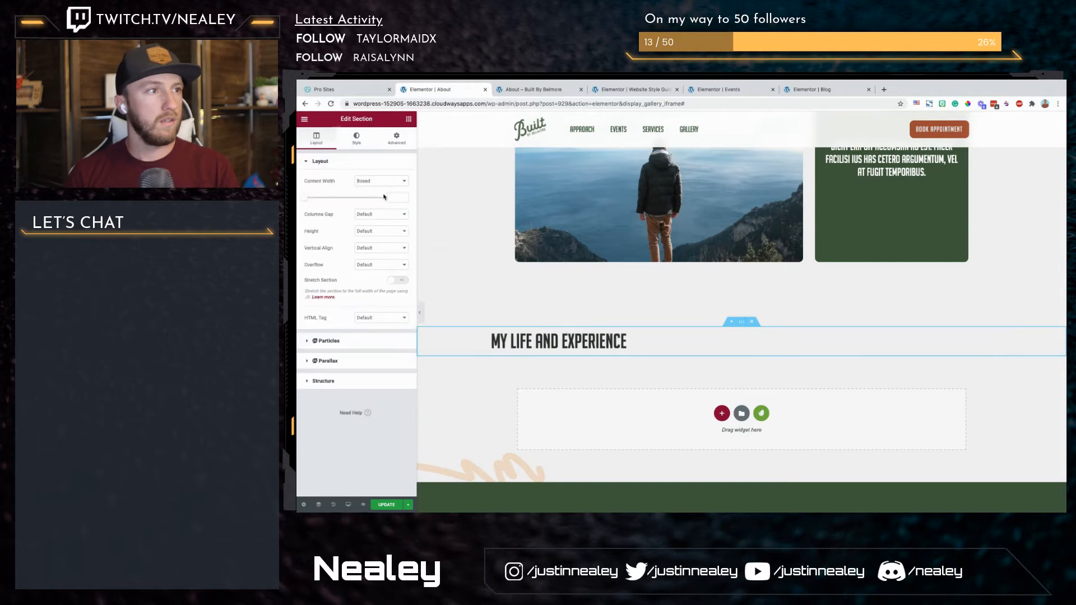
# Step: Set the new section's content width to 1150 and change its heading text to "Behind the scenes"
pyautogui.write('1150')
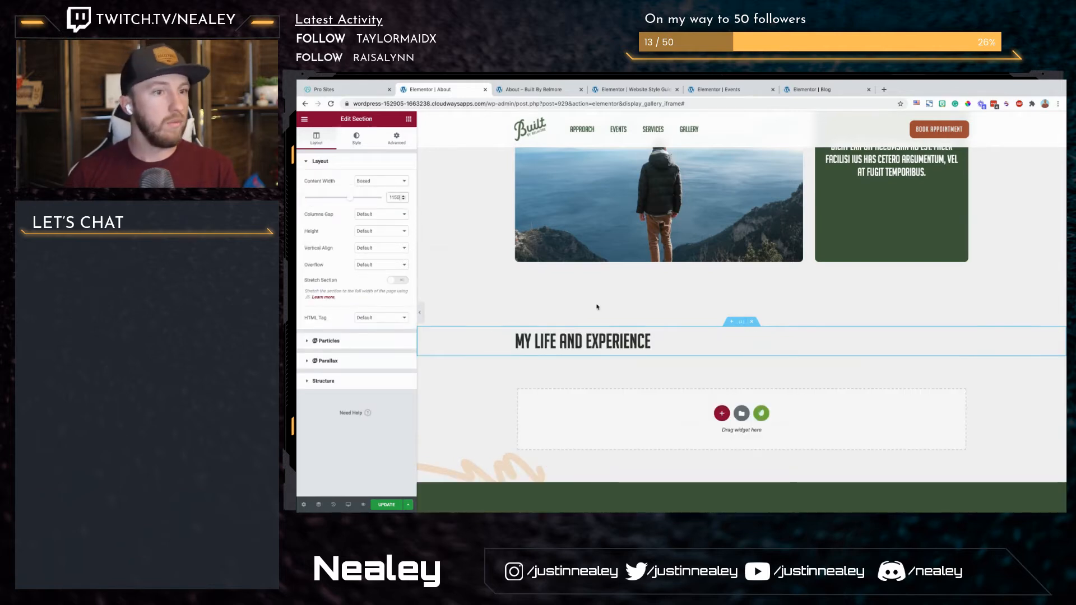
pyautogui.click(599, 342)
pyautogui.tripleClick(599, 342)
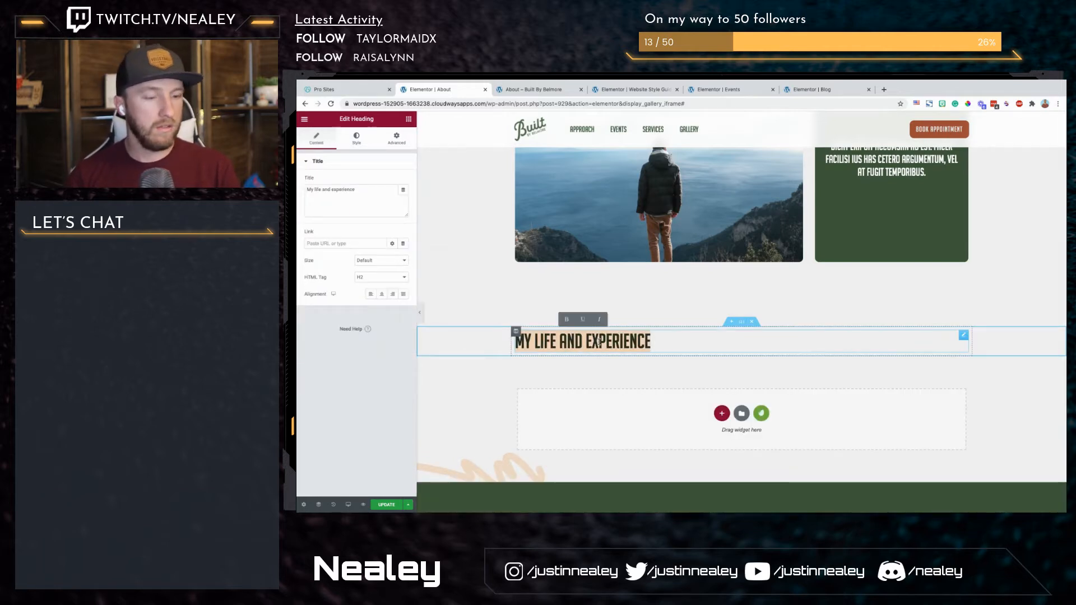
pyautogui.write('Behind the scenes')
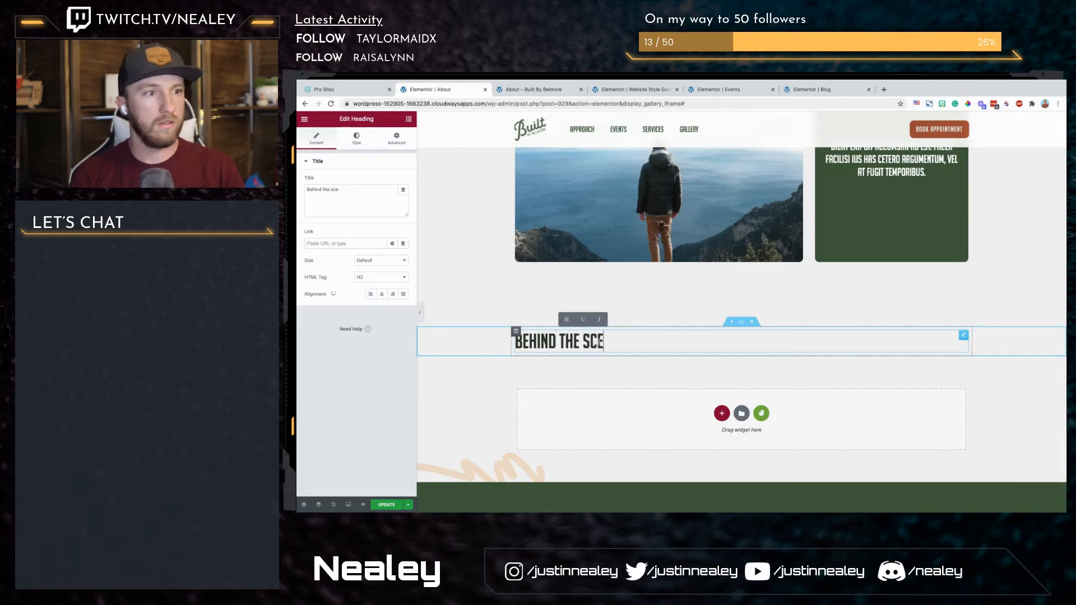
# Step: Search the widgets for "posts" and place a Post Grid beneath the "Behind the scenes" heading
pyautogui.click(408, 119)
pyautogui.click(370, 166)
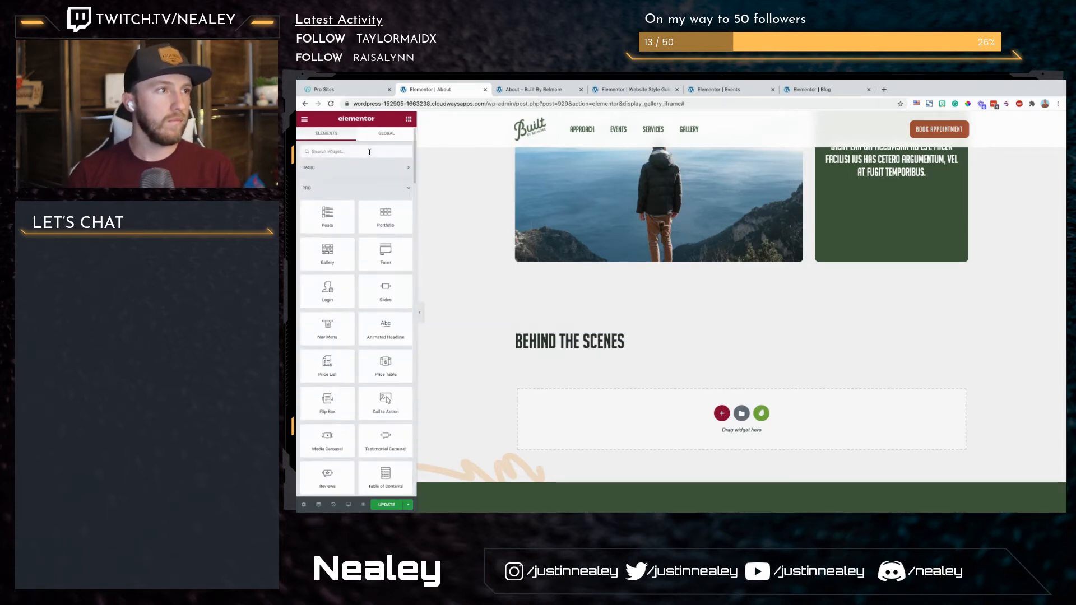
pyautogui.click(369, 151)
pyautogui.write('posts')
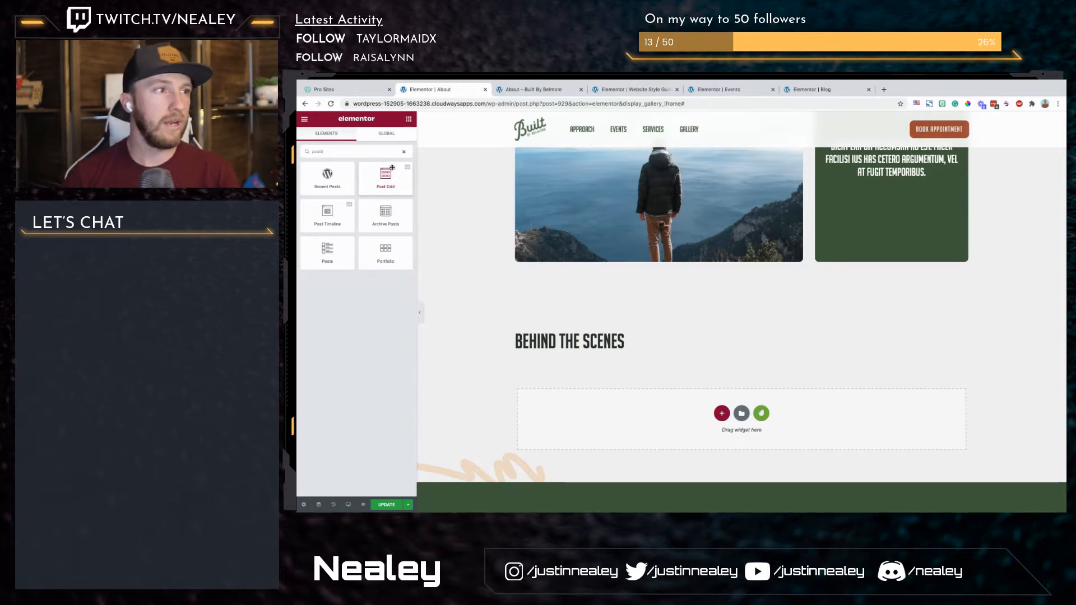
pyautogui.moveTo(379, 176); pyautogui.dragTo(579, 347)
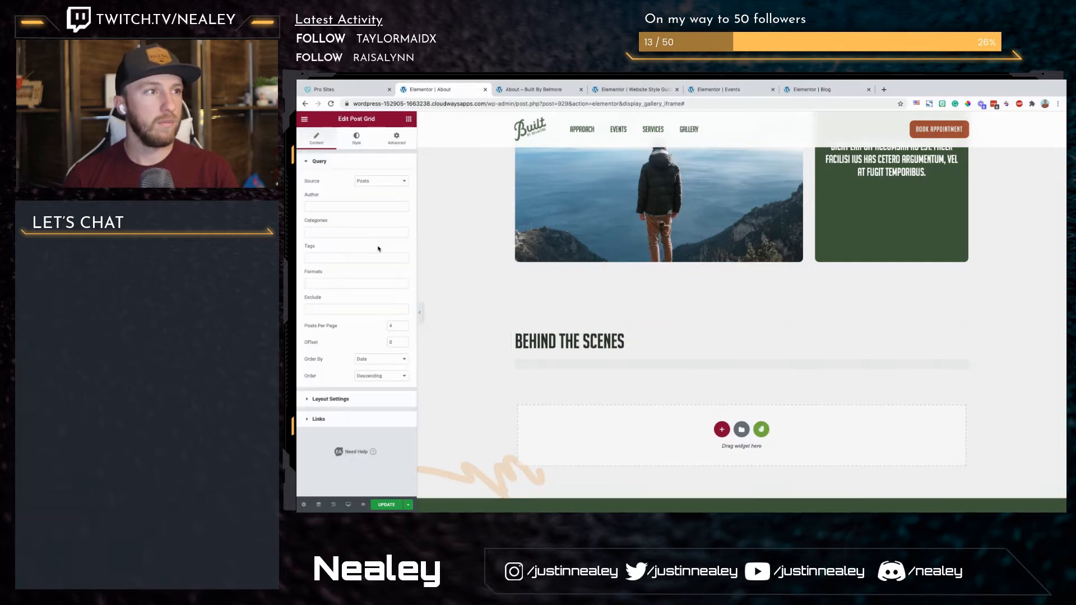
# Step: Keep Posts as the Post Grid's source and set its layout to Grid
pyautogui.click(386, 181)
pyautogui.click(329, 195)
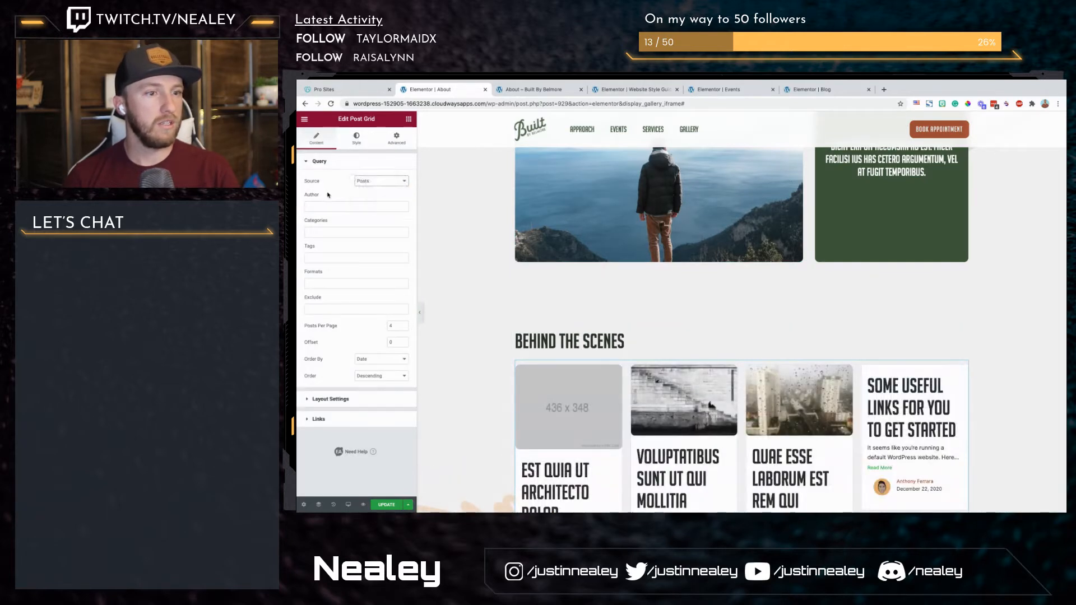
pyautogui.click(353, 399)
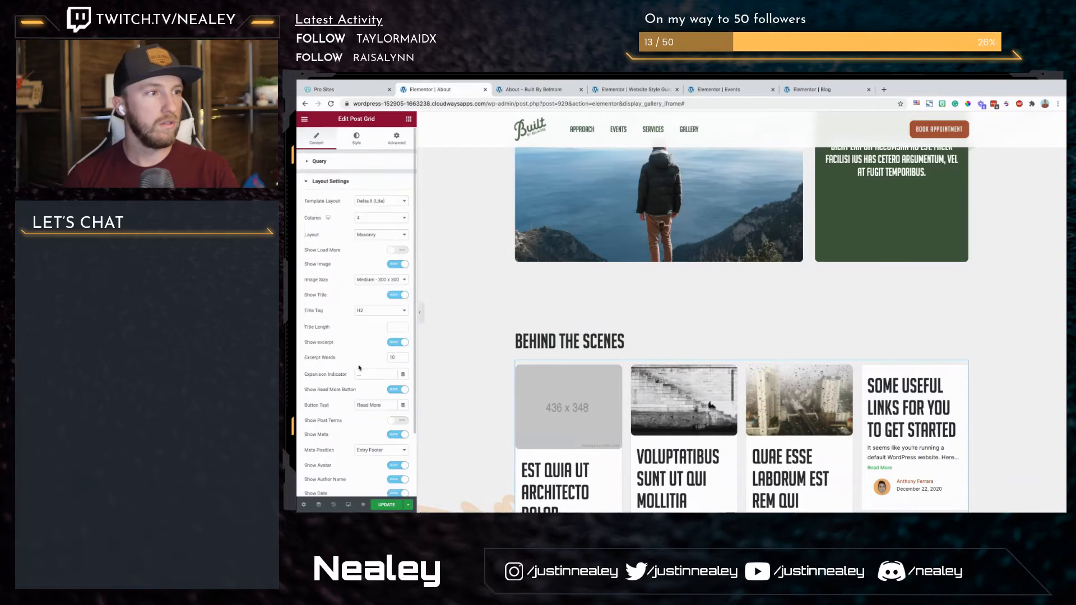
pyautogui.click(378, 235)
pyautogui.click(378, 225)
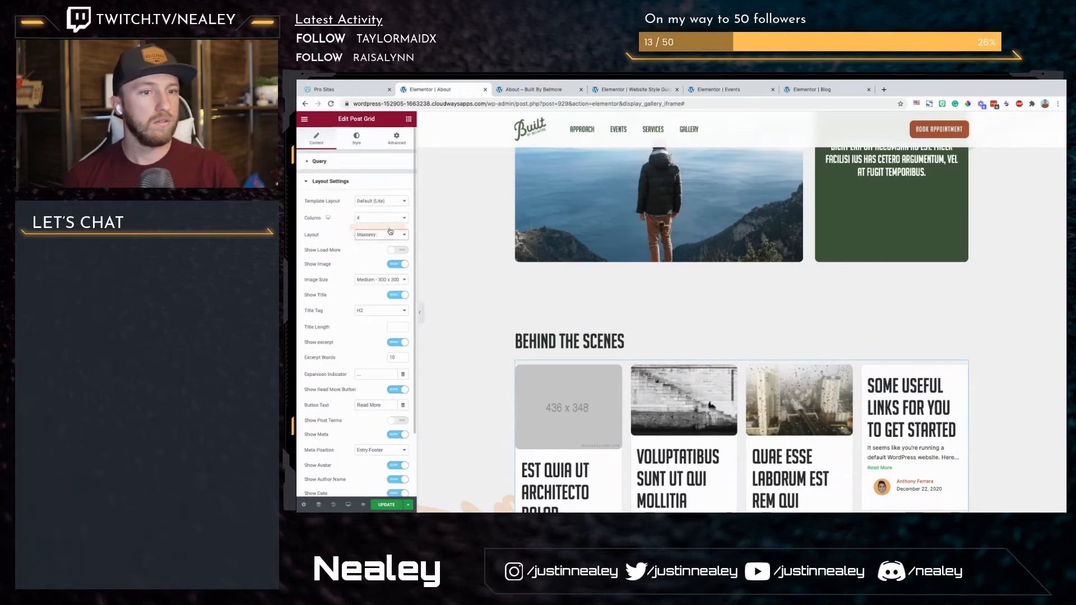
# Step: Review the post cards and delete the Post Grid from the "Behind the scenes" section
pyautogui.scroll(-5, 512, 258)
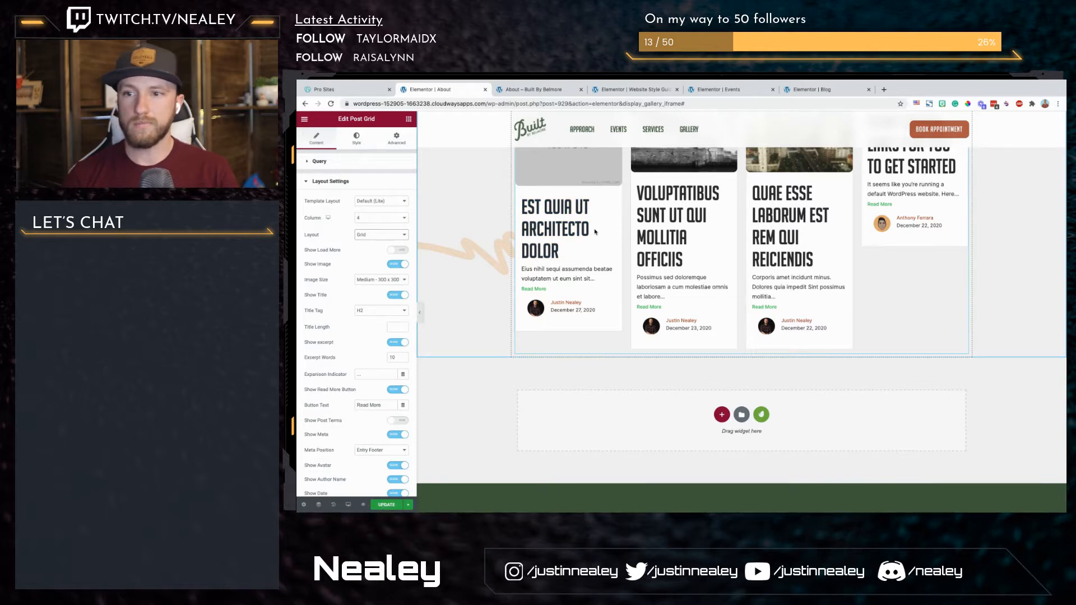
pyautogui.scroll(-1, 646, 252)
pyautogui.scroll(2, 645, 251)
pyautogui.rightClick(646, 252)
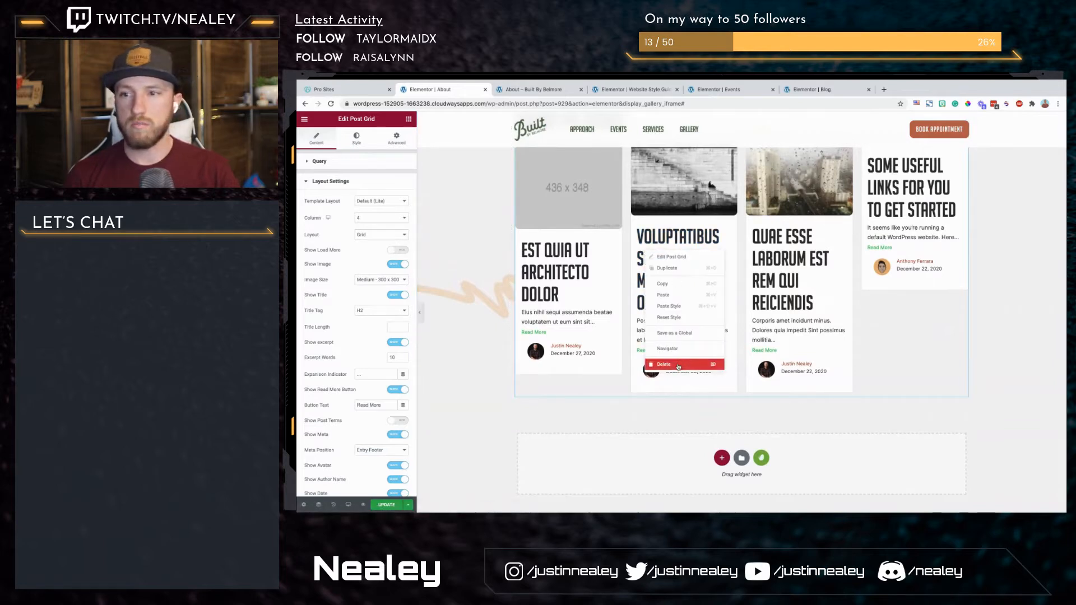
pyautogui.click(667, 365)
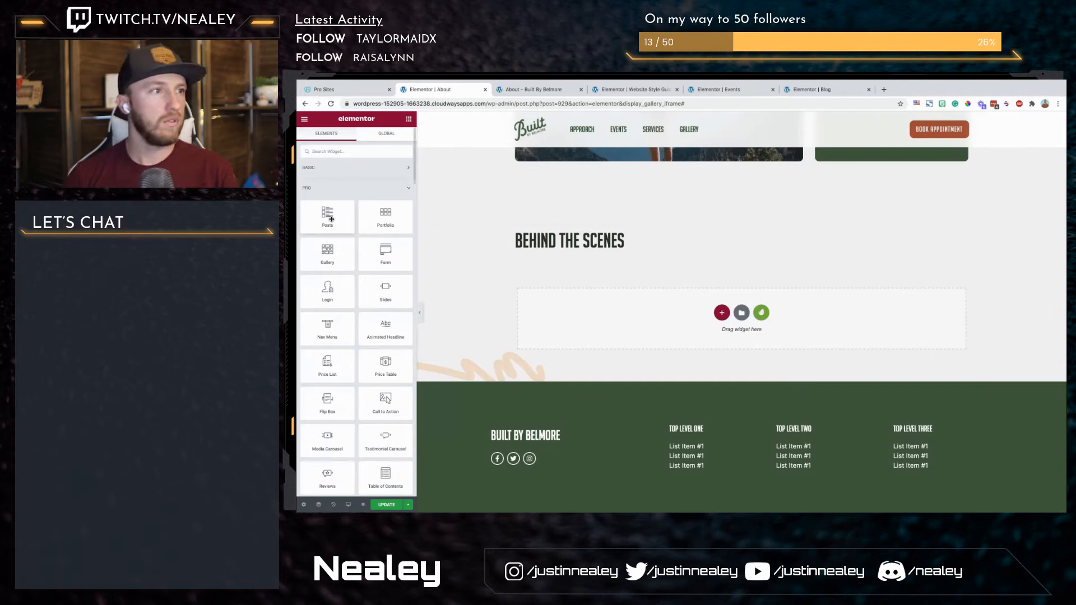
# Step: Place the Elementor Pro Posts widget beneath the "Behind the scenes" heading
pyautogui.moveTo(329, 218); pyautogui.dragTo(689, 245)
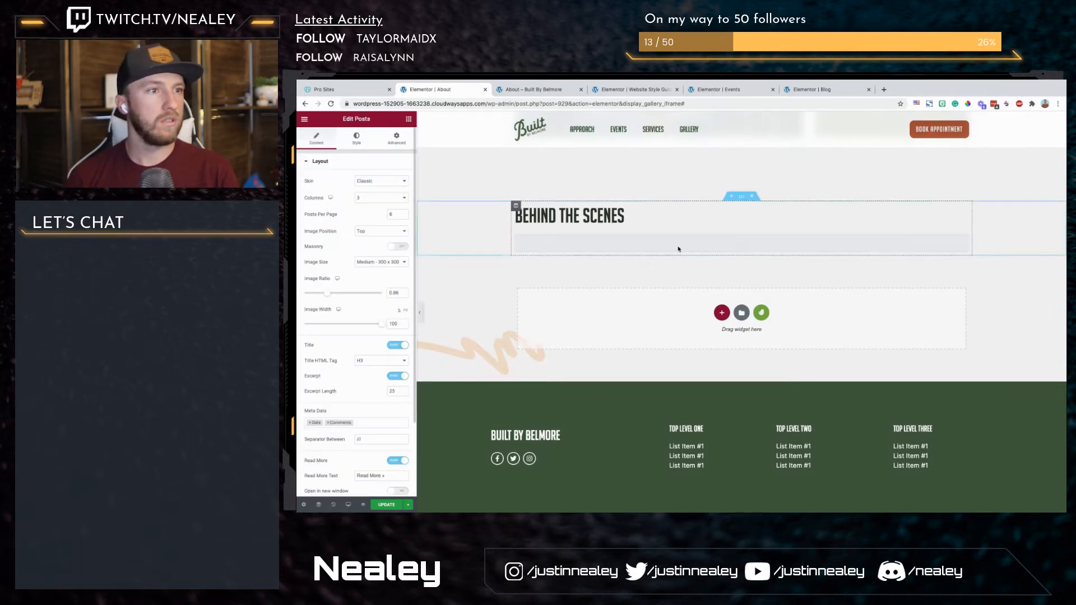
# Step: Try the Cards skin on the Posts widget beneath the "Behind the scenes" heading
pyautogui.click(379, 181)
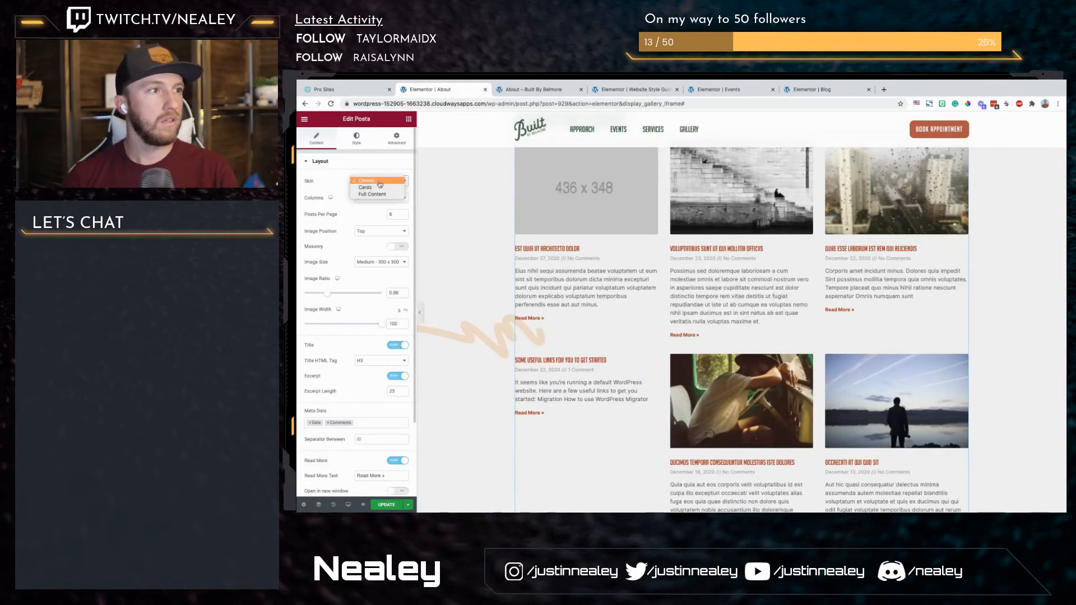
pyautogui.click(380, 180)
pyautogui.scroll(-2, 376, 186)
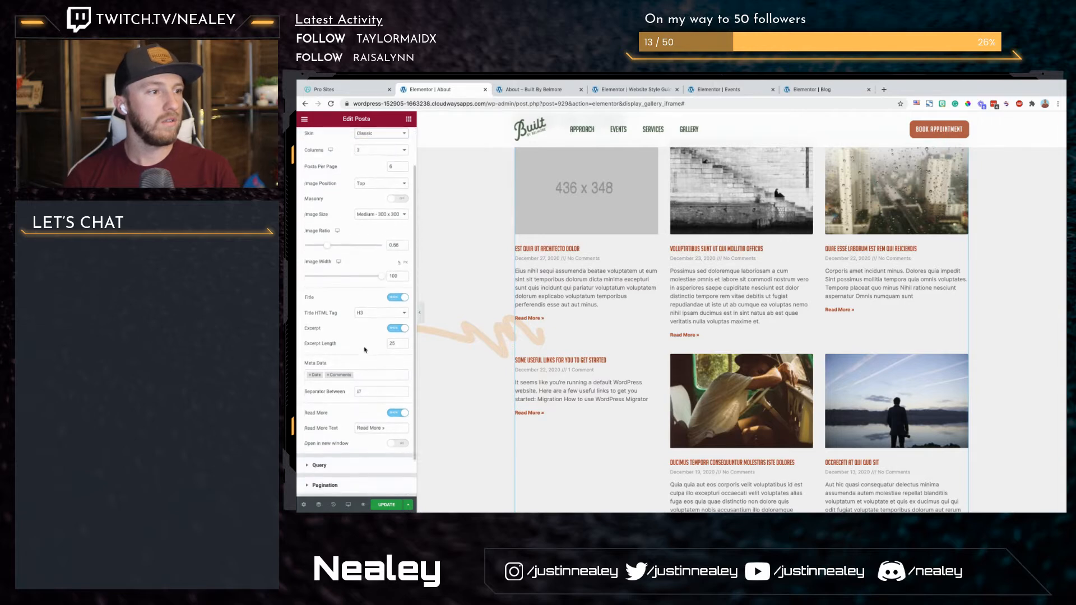
pyautogui.scroll(2, 376, 186)
pyautogui.click(374, 182)
pyautogui.click(387, 197)
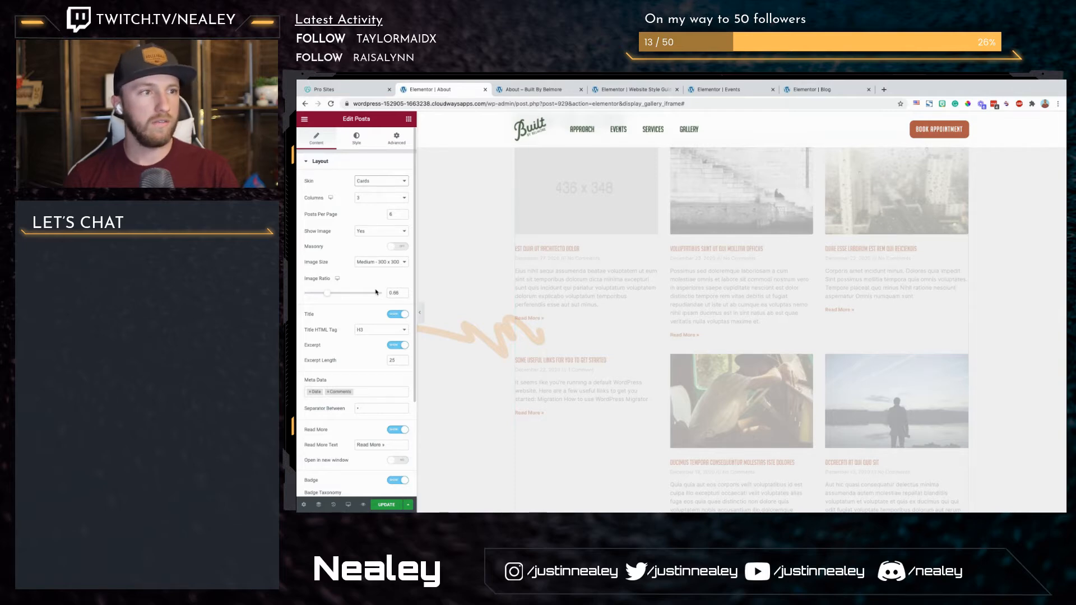
pyautogui.scroll(-3, 376, 292)
# Step: Replace the Posts widget beneath the "Behind the scenes" heading with a Post Grid, searching the widgets for "post"
pyautogui.rightClick(685, 231)
pyautogui.click(720, 346)
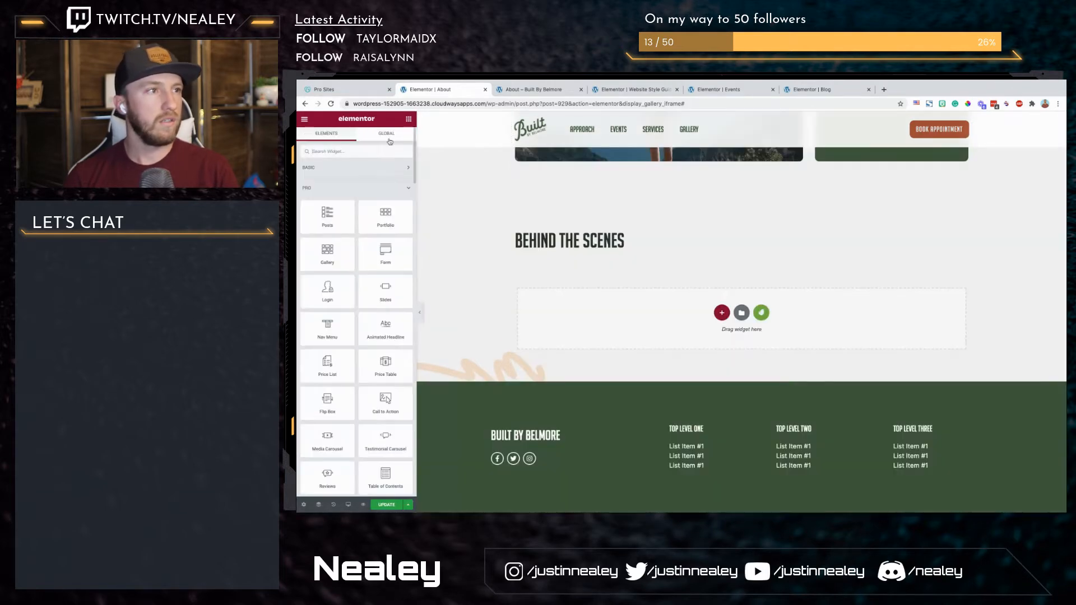
pyautogui.click(392, 149)
pyautogui.write('post')
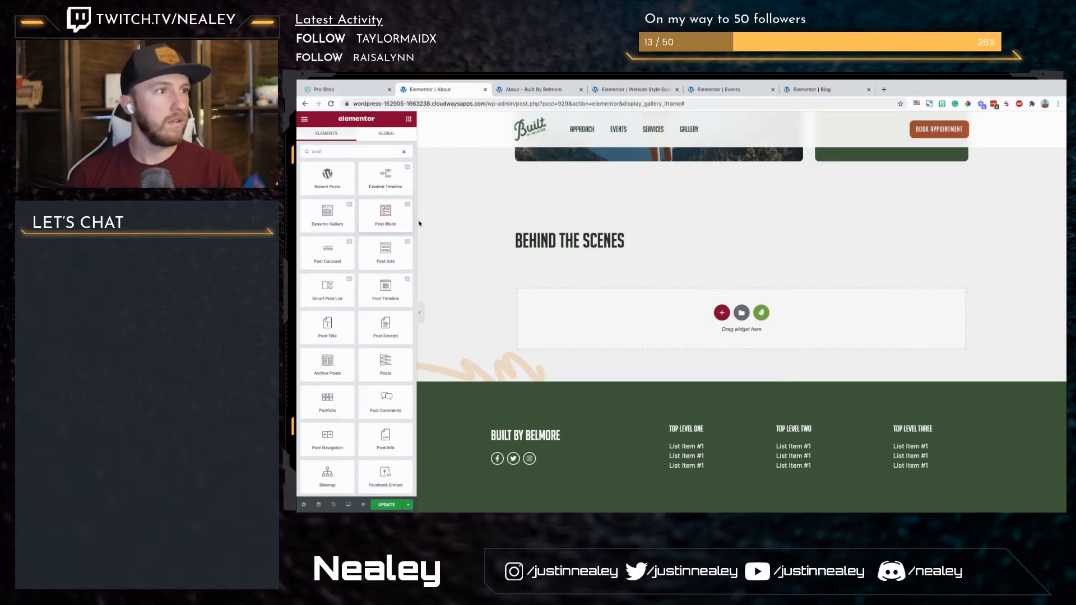
pyautogui.moveTo(380, 259); pyautogui.dragTo(583, 251)
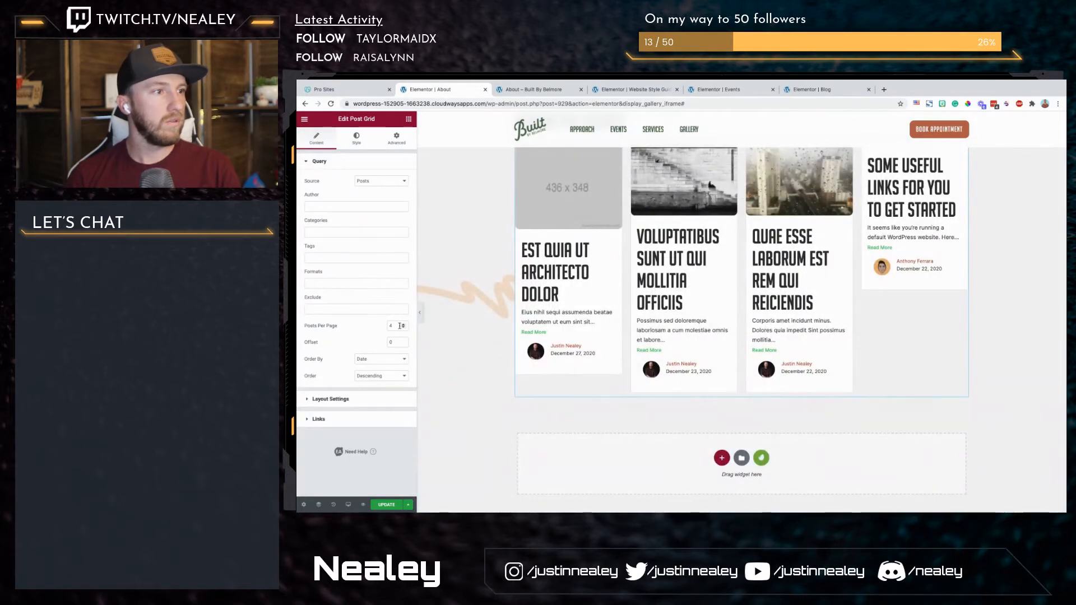
# Step: Set the Post Grid to 2 columns and its image size to Medium Large
pyautogui.click(345, 401)
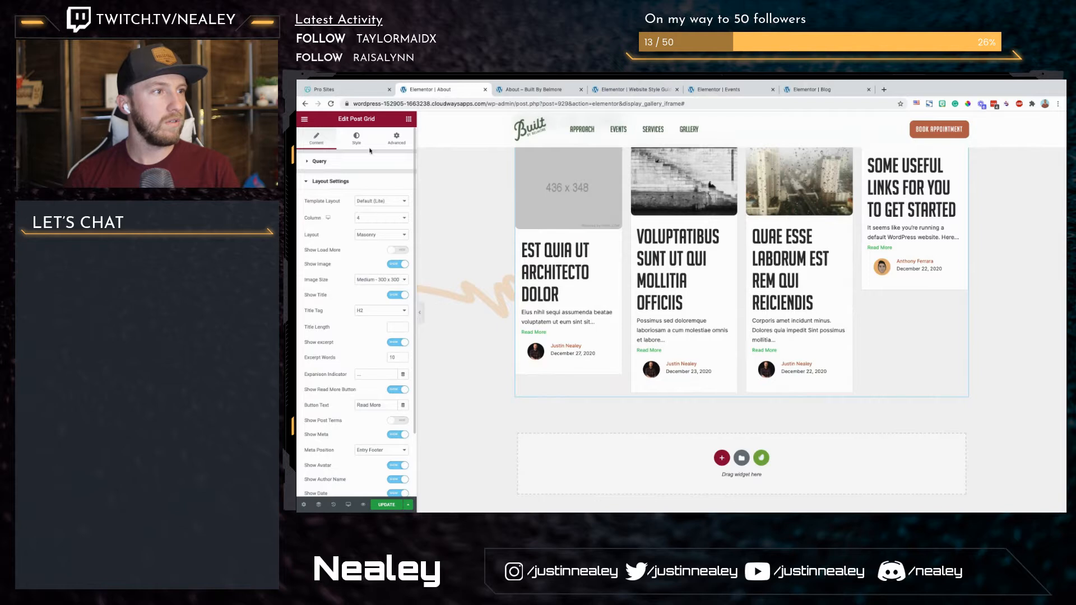
pyautogui.click(375, 219)
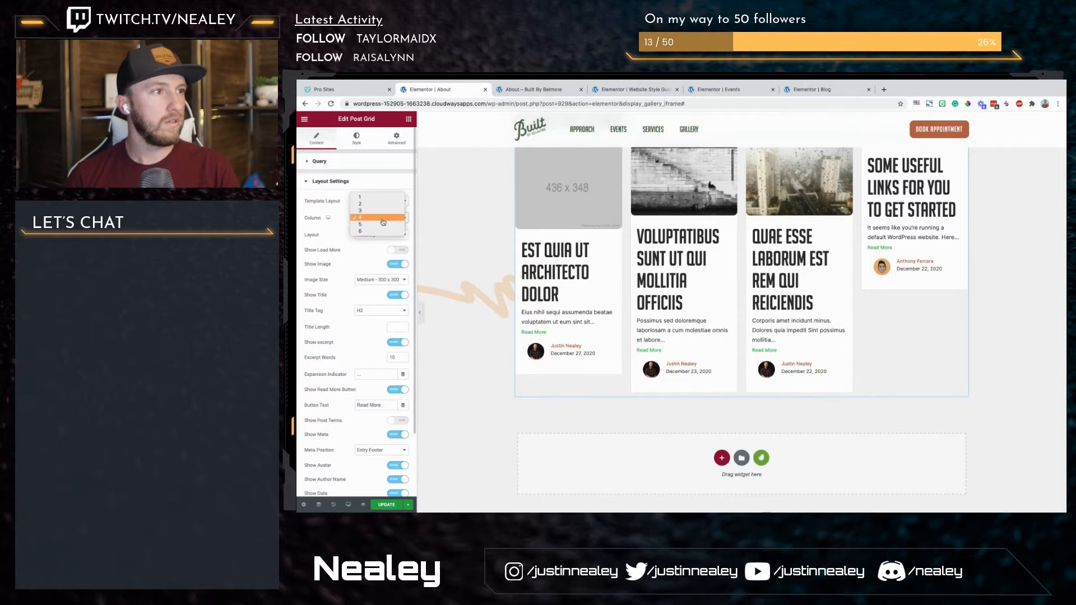
pyautogui.click(375, 205)
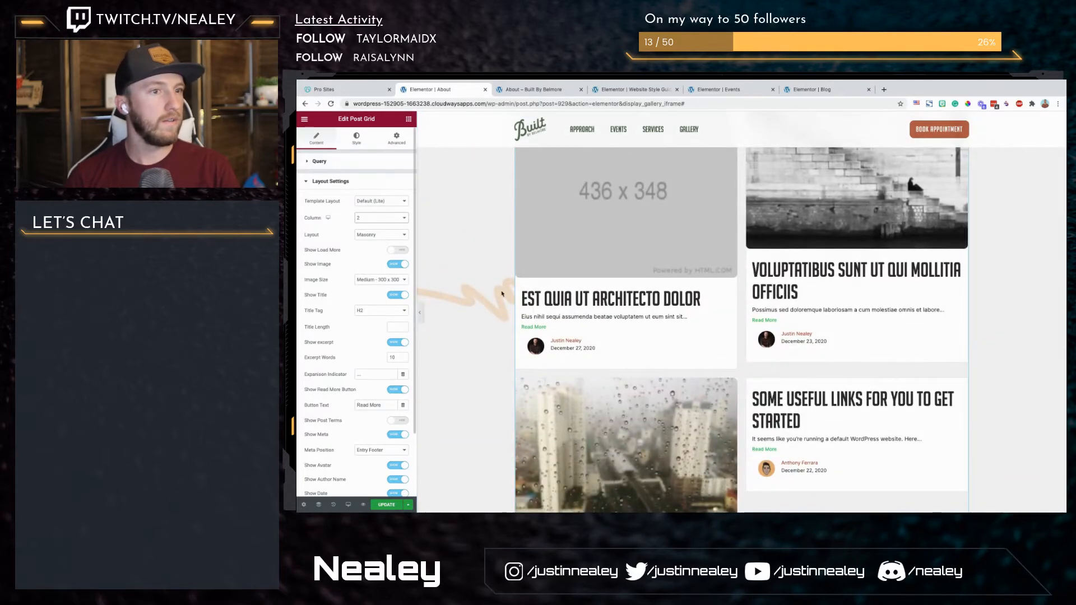
pyautogui.scroll(2, 720, 410)
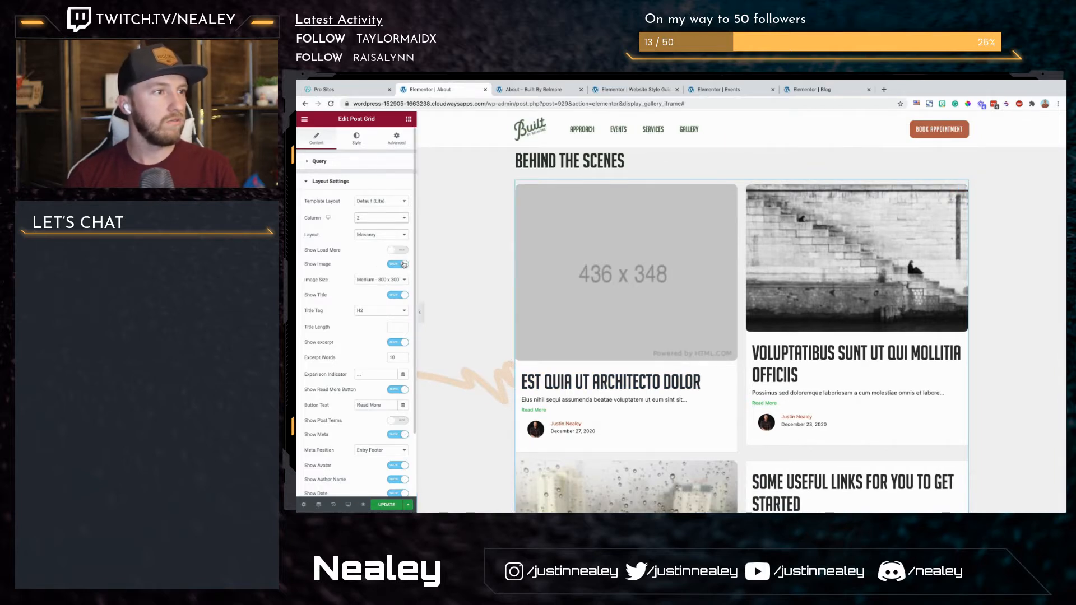
pyautogui.click(384, 282)
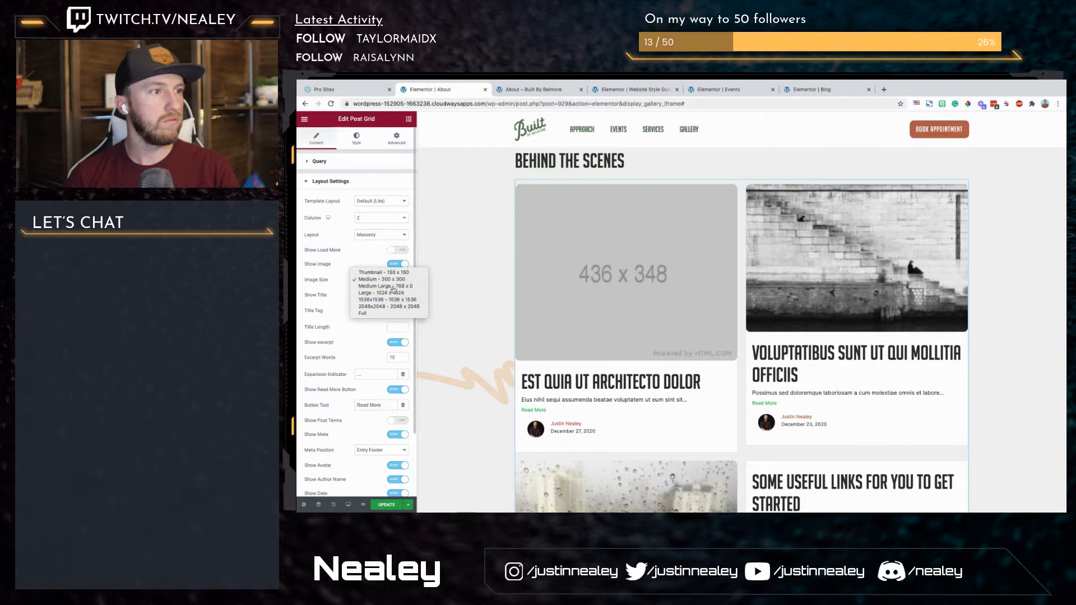
pyautogui.click(394, 290)
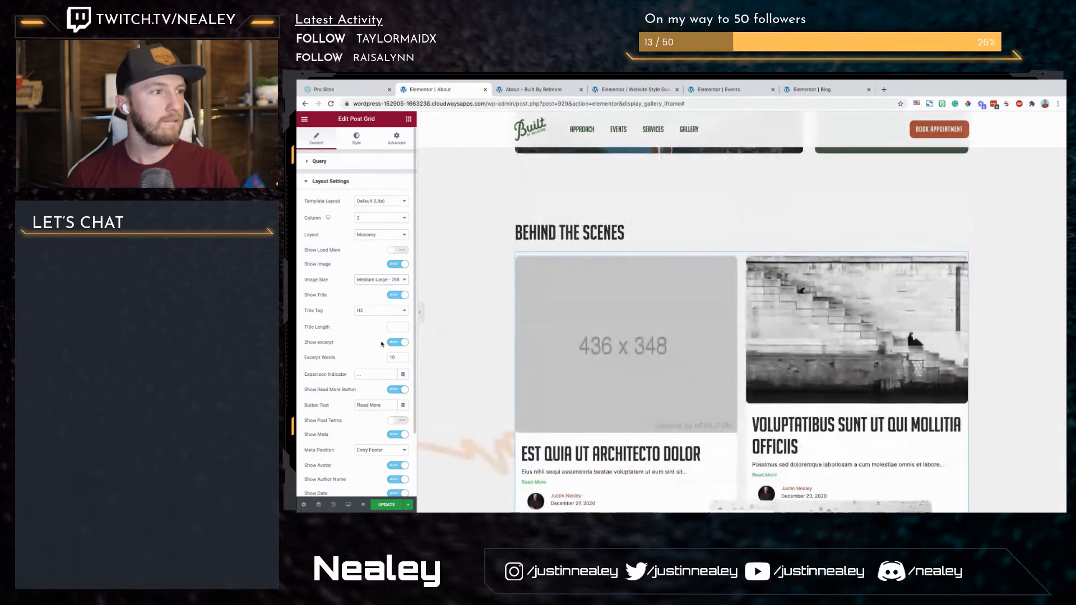
# Step: Hide the excerpt and the meta information on the Post Grid's cards
pyautogui.click(402, 343)
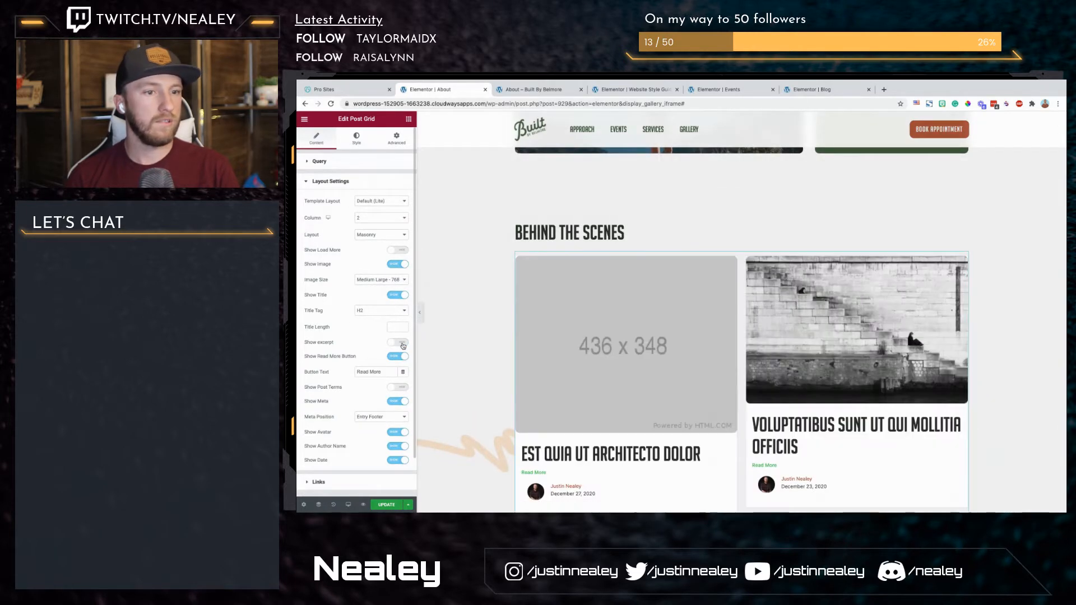
pyautogui.scroll(-2, 395, 331)
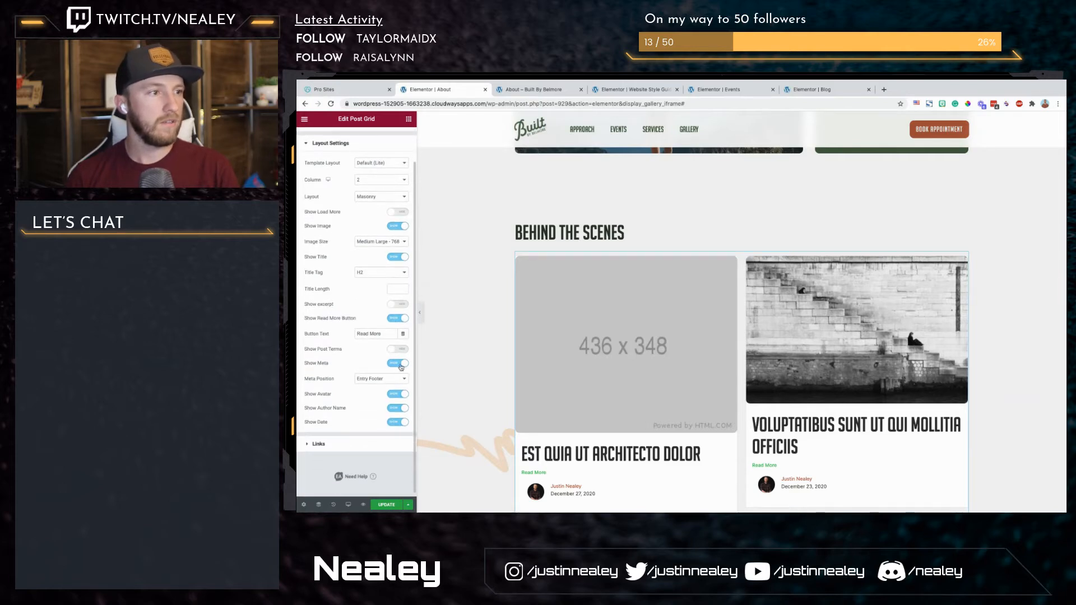
pyautogui.click(401, 364)
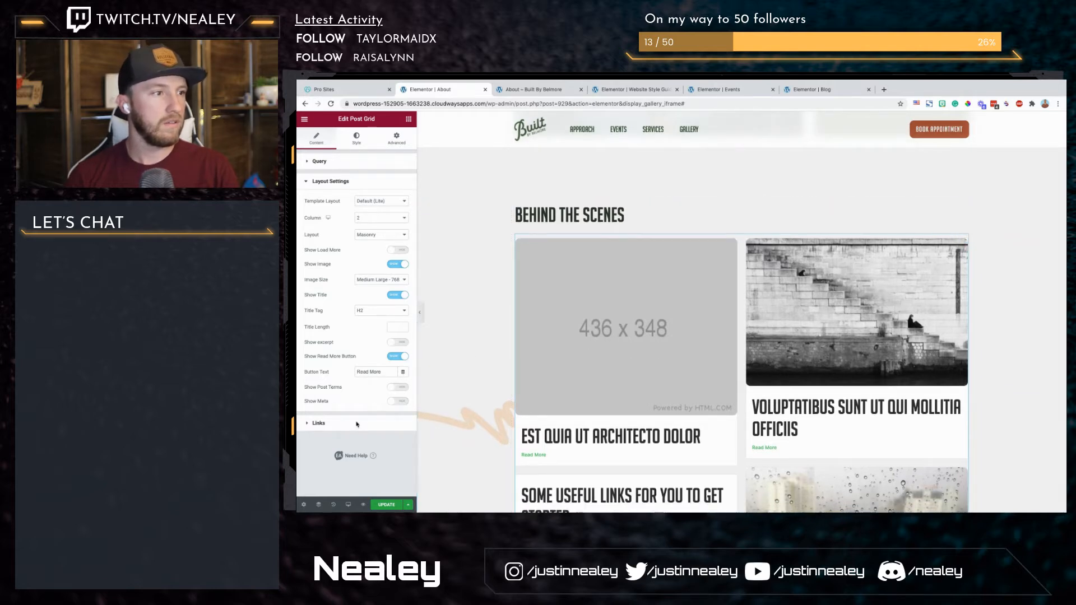
# Step: Try Style Two and Style Three on the Post Grid and return it to the Default style
pyautogui.click(358, 425)
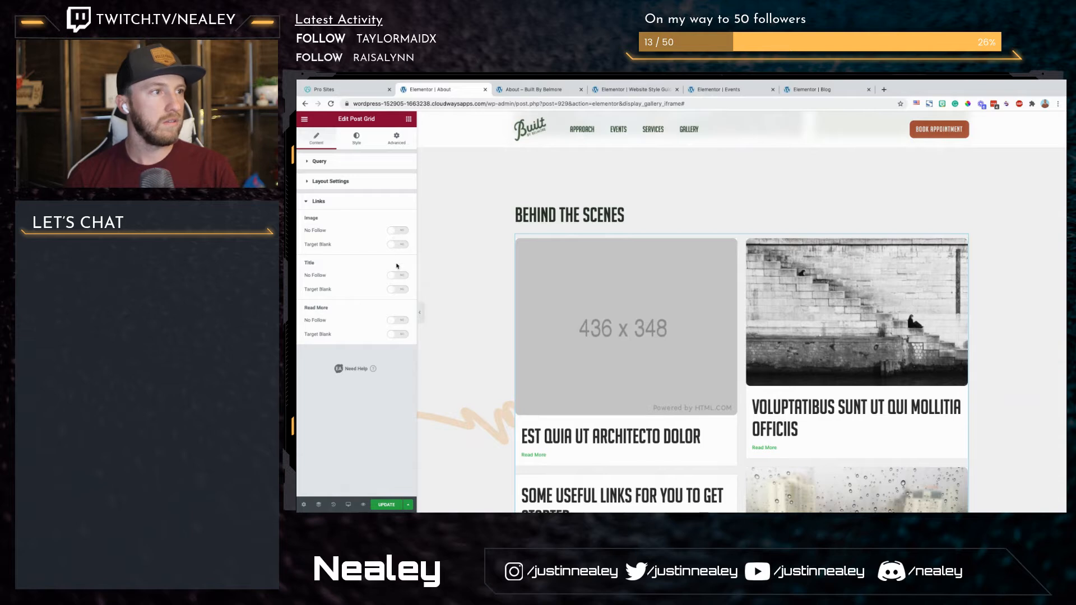
pyautogui.click(360, 147)
pyautogui.click(381, 181)
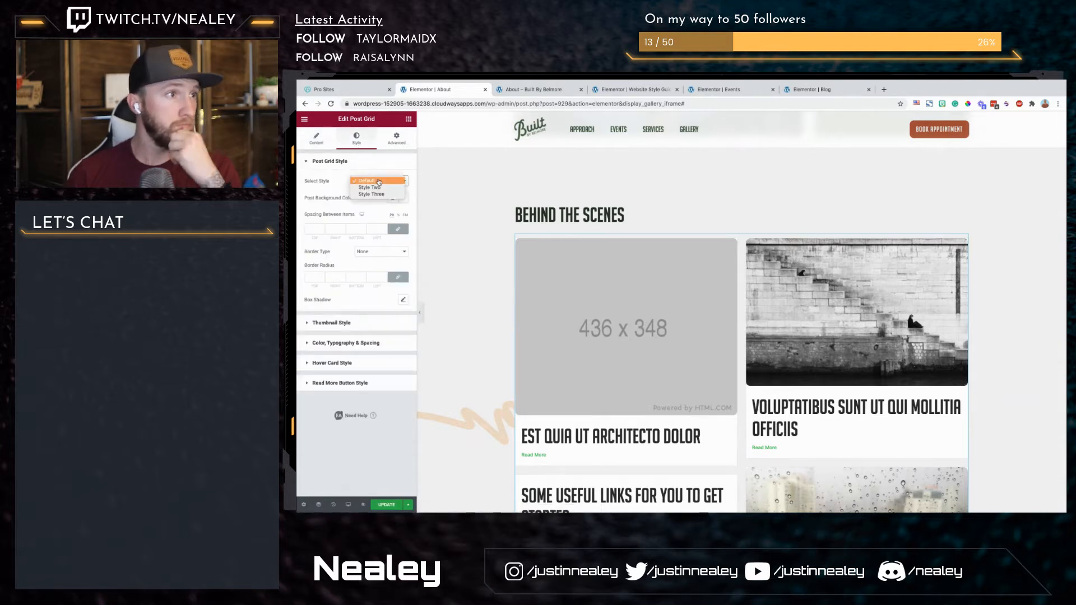
pyautogui.click(380, 189)
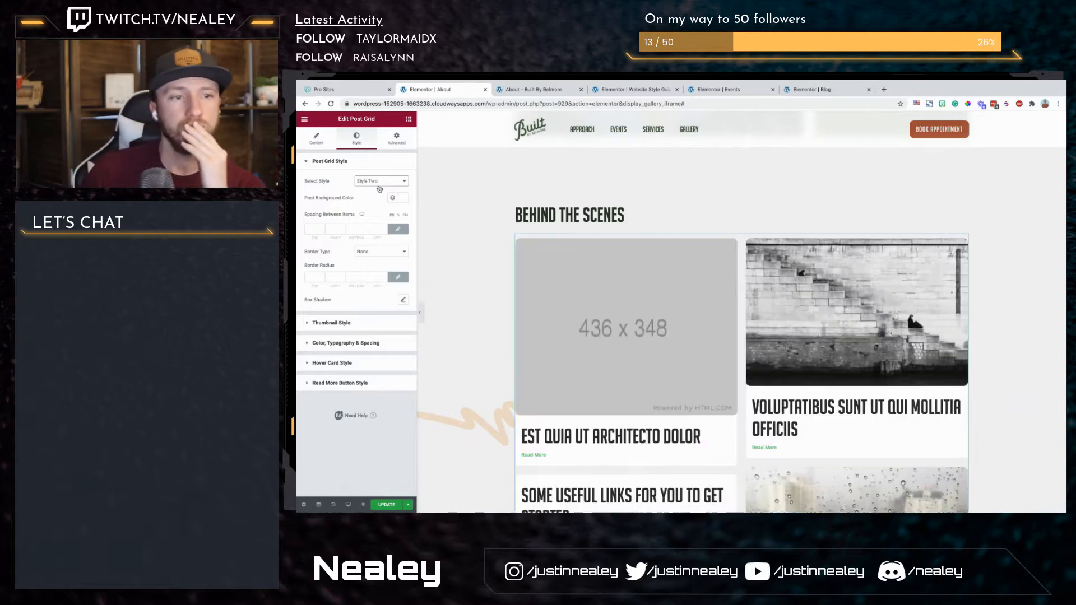
pyautogui.scroll(-1, 442, 258)
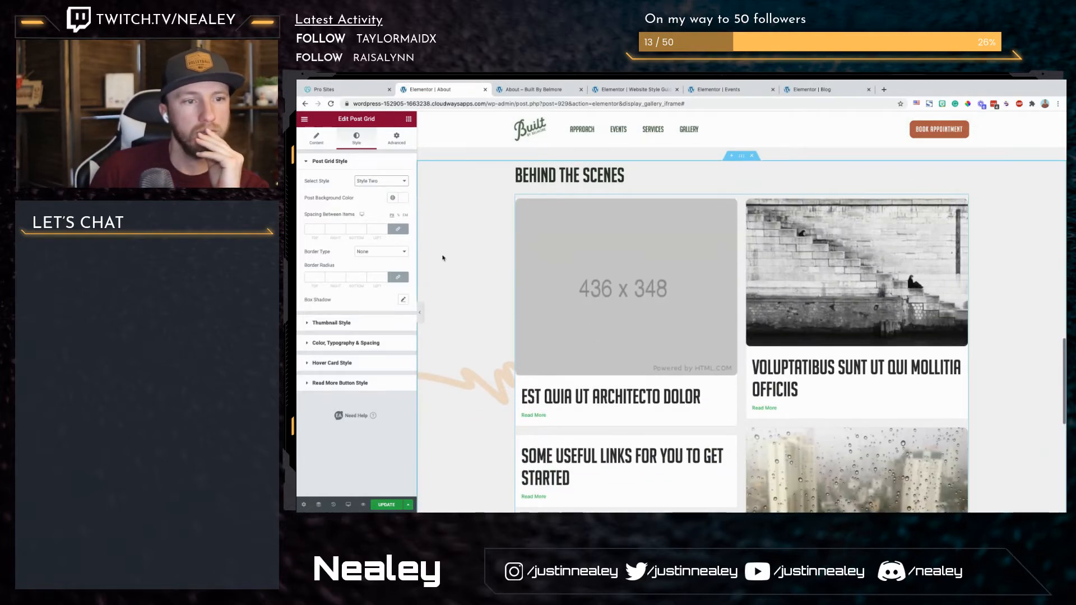
pyautogui.click(382, 181)
pyautogui.click(382, 187)
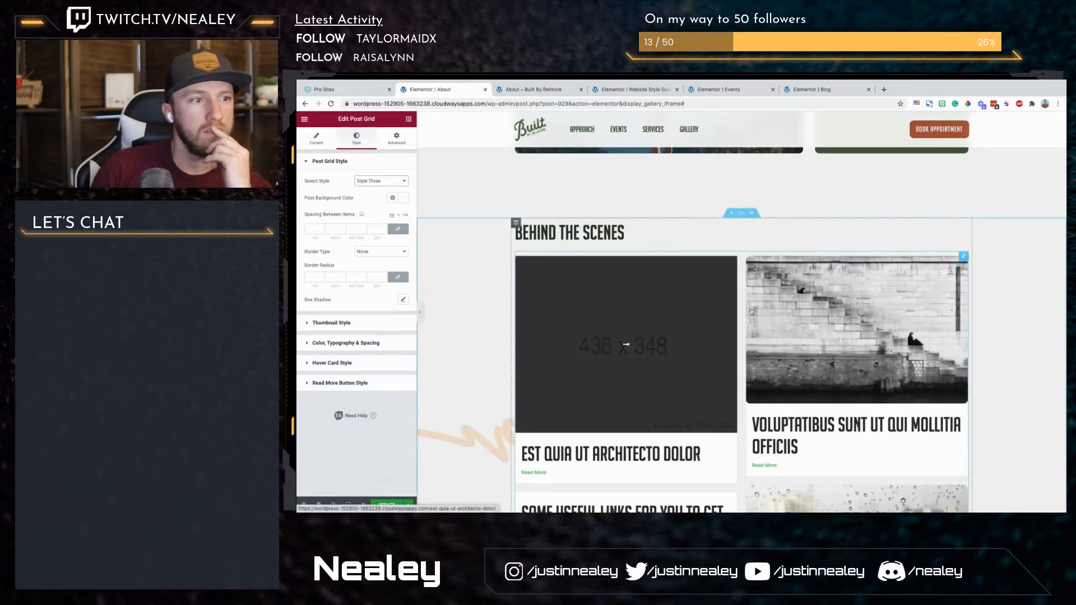
pyautogui.click(382, 181)
pyautogui.click(374, 175)
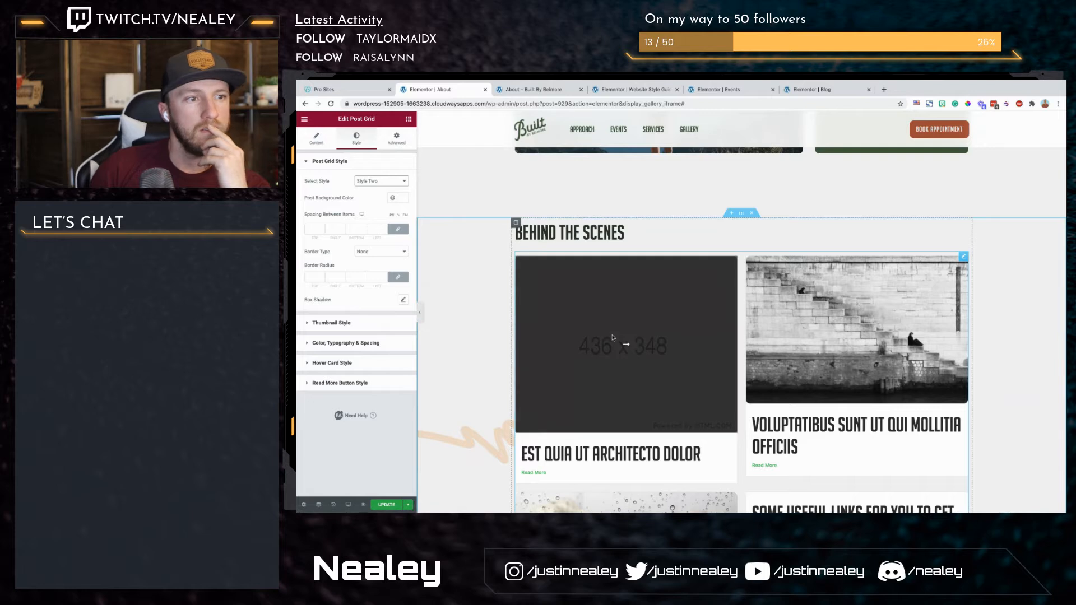
pyautogui.click(365, 178)
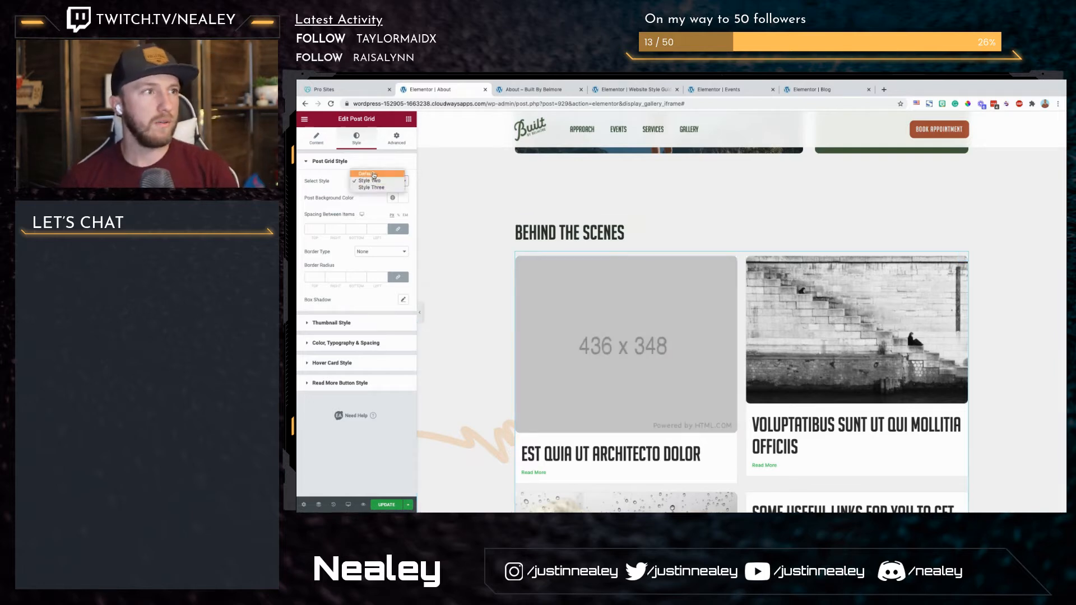
pyautogui.click(374, 176)
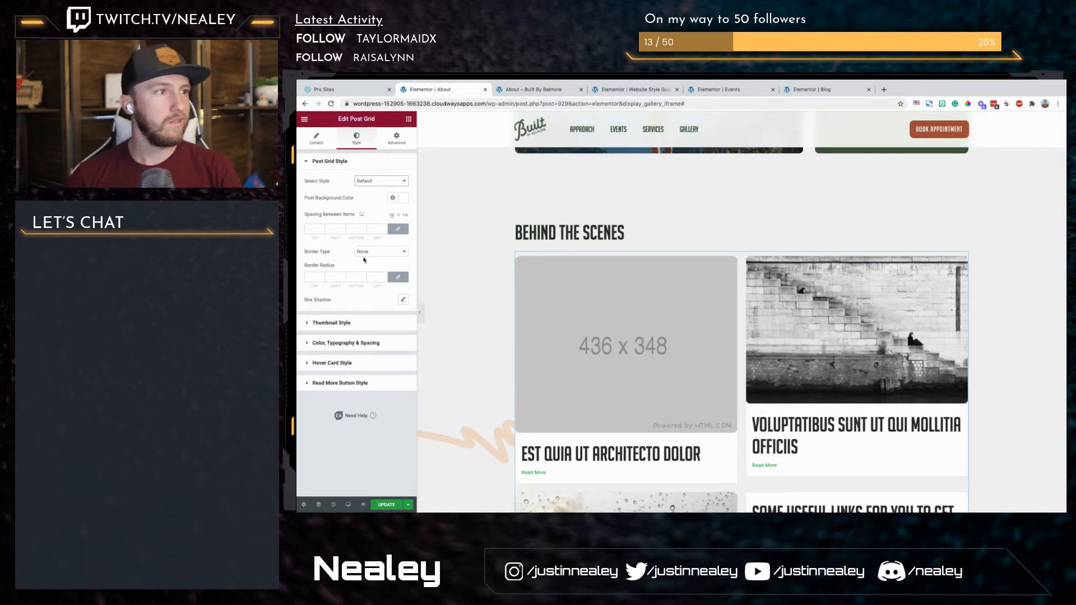
# Step: Set the font size of the Post Grid's titles to 2.1 rem
pyautogui.click(309, 323)
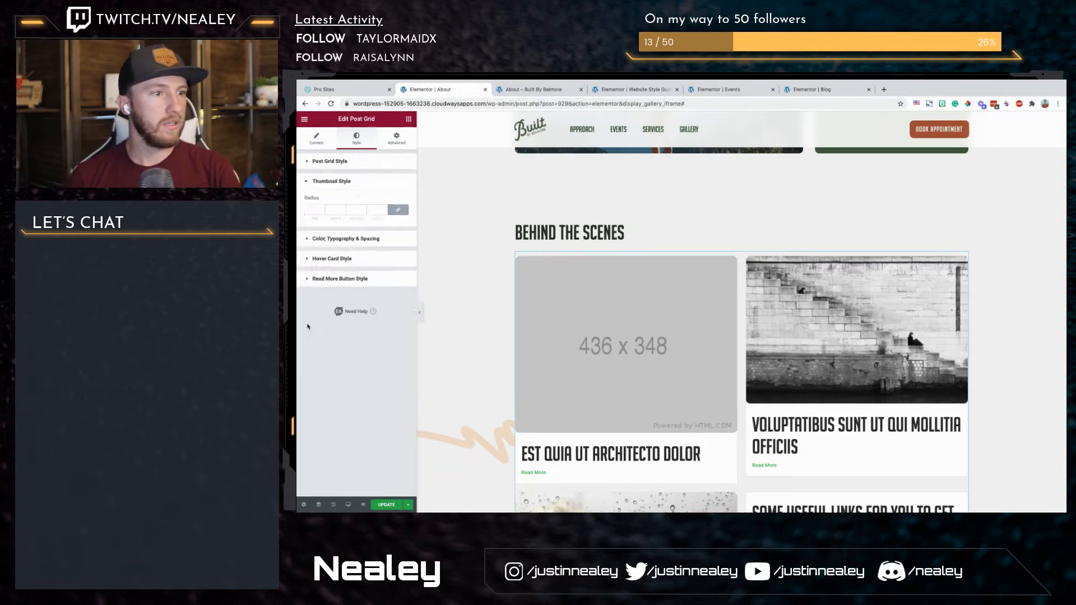
pyautogui.click(308, 241)
pyautogui.scroll(-1, 347, 277)
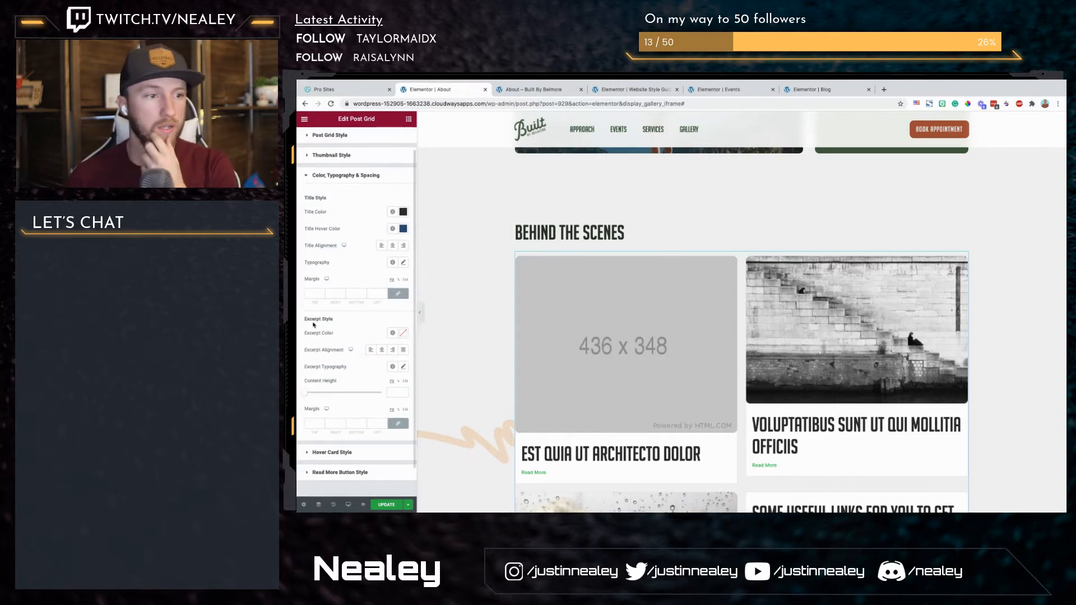
pyautogui.click(404, 263)
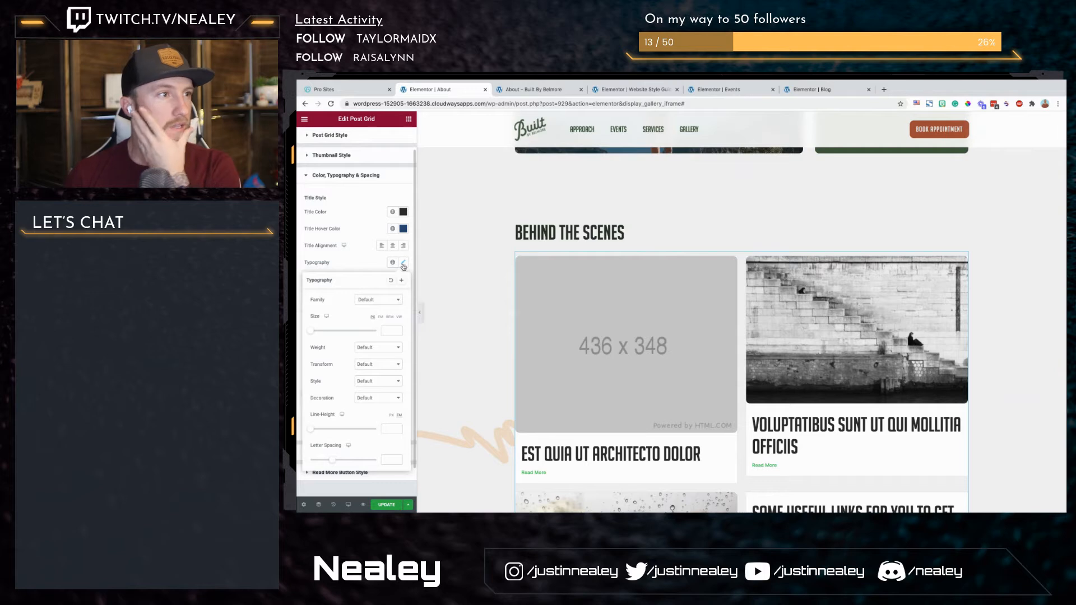
pyautogui.click(390, 318)
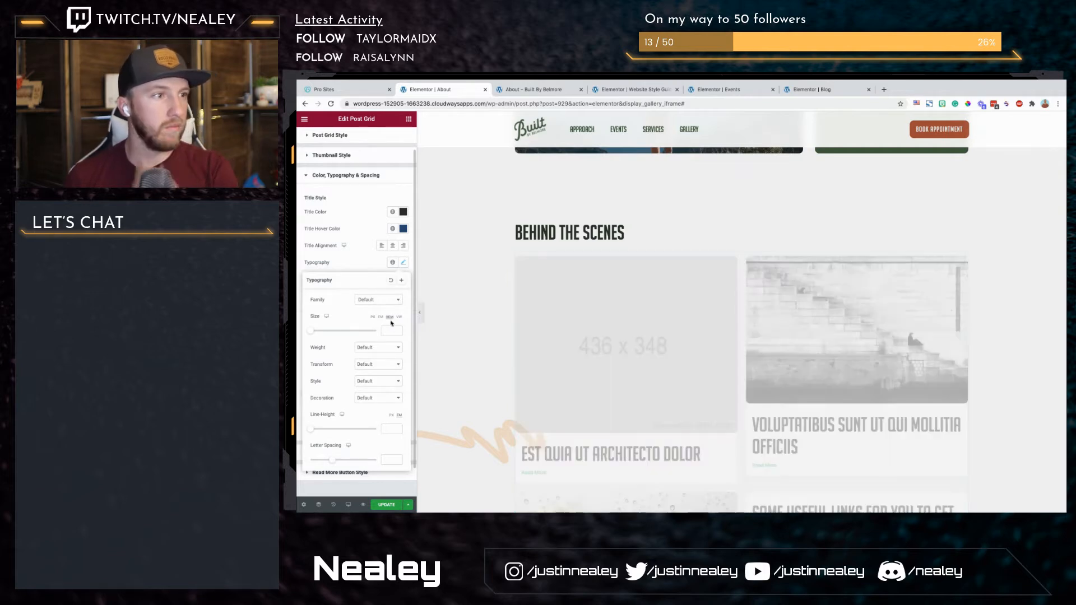
pyautogui.click(393, 330)
pyautogui.write('1.5')
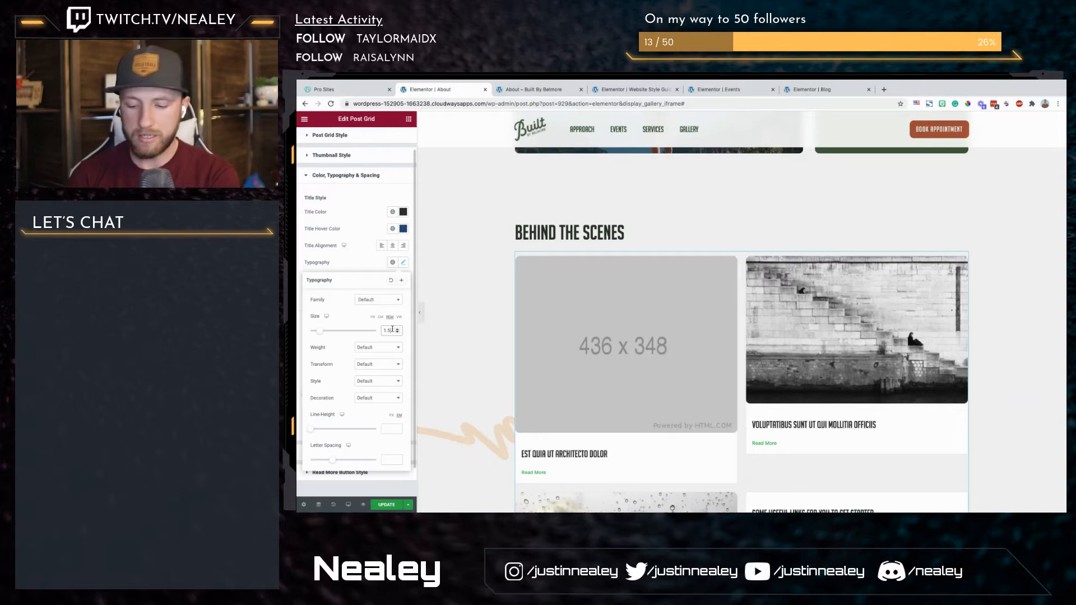
pyautogui.press('Up')
pyautogui.press('Up')
pyautogui.press('Up')
pyautogui.press('Up')
pyautogui.press('Up')
pyautogui.press('Up')
pyautogui.press('Up')
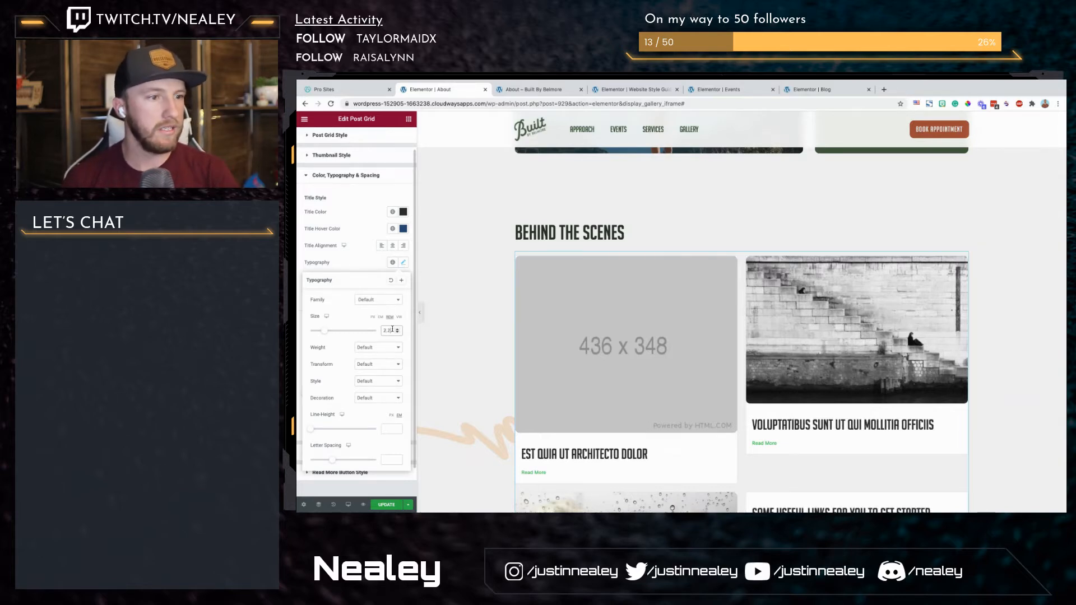
pyautogui.press('Down')
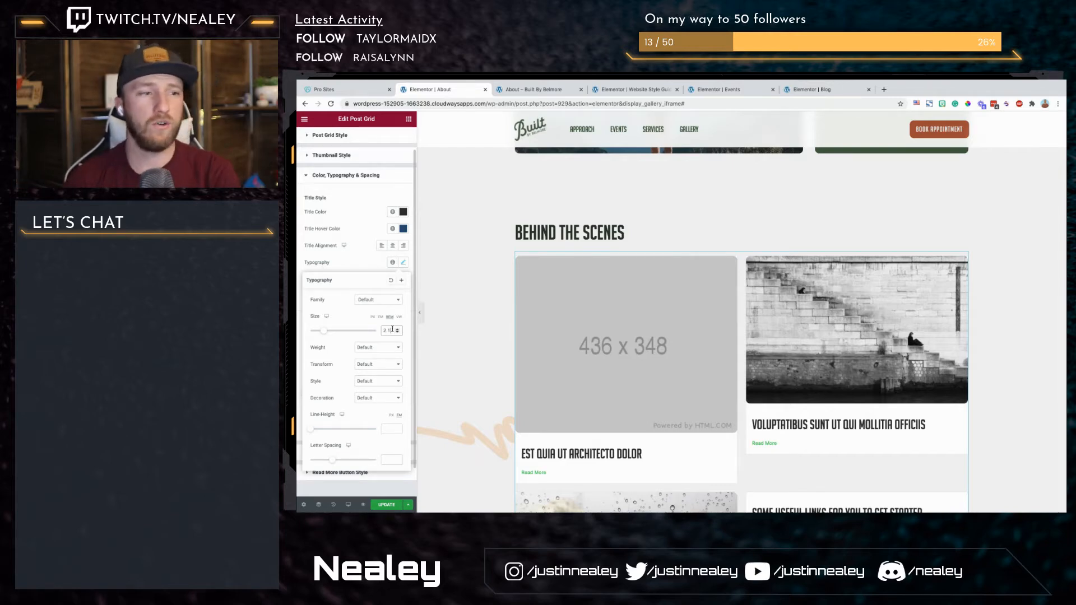
pyautogui.scroll(-1, 451, 401)
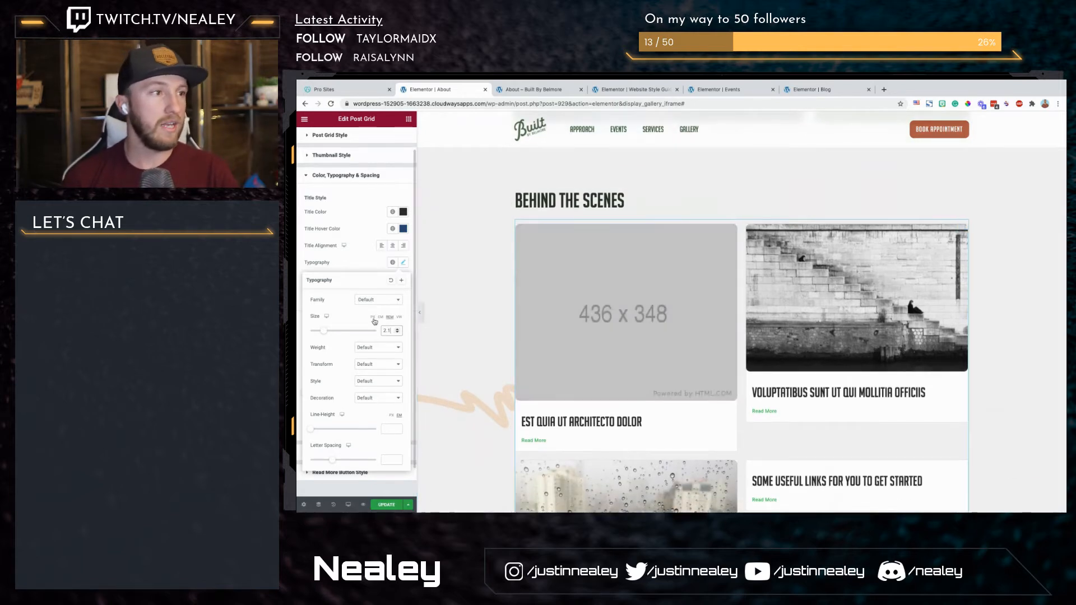
pyautogui.click(359, 264)
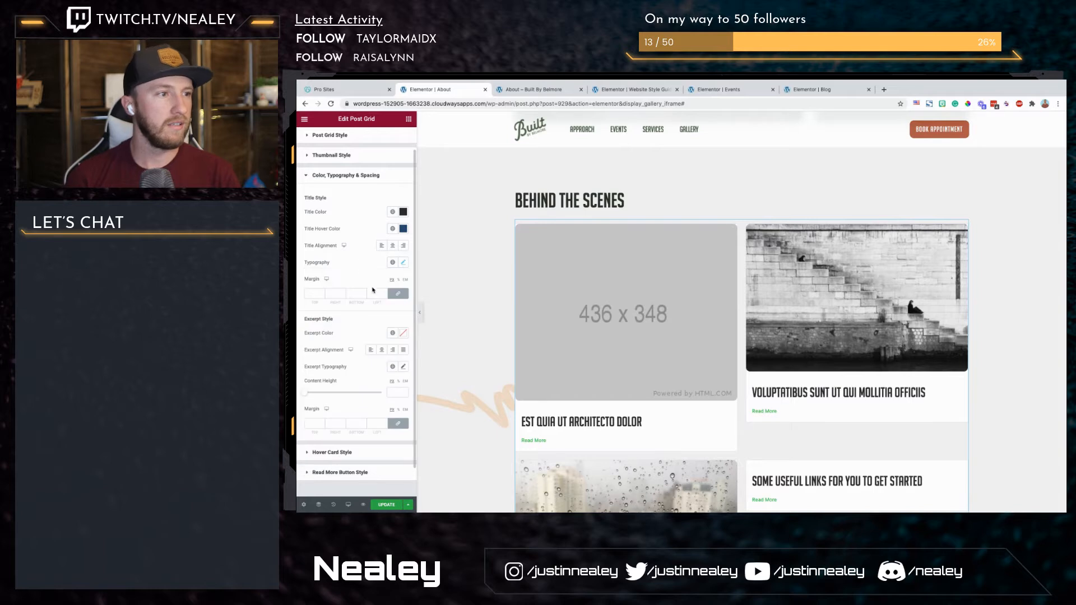
# Step: Unlink the Post Grid's title margin values, leaving all four sides at 0
pyautogui.scroll(-1, 362, 306)
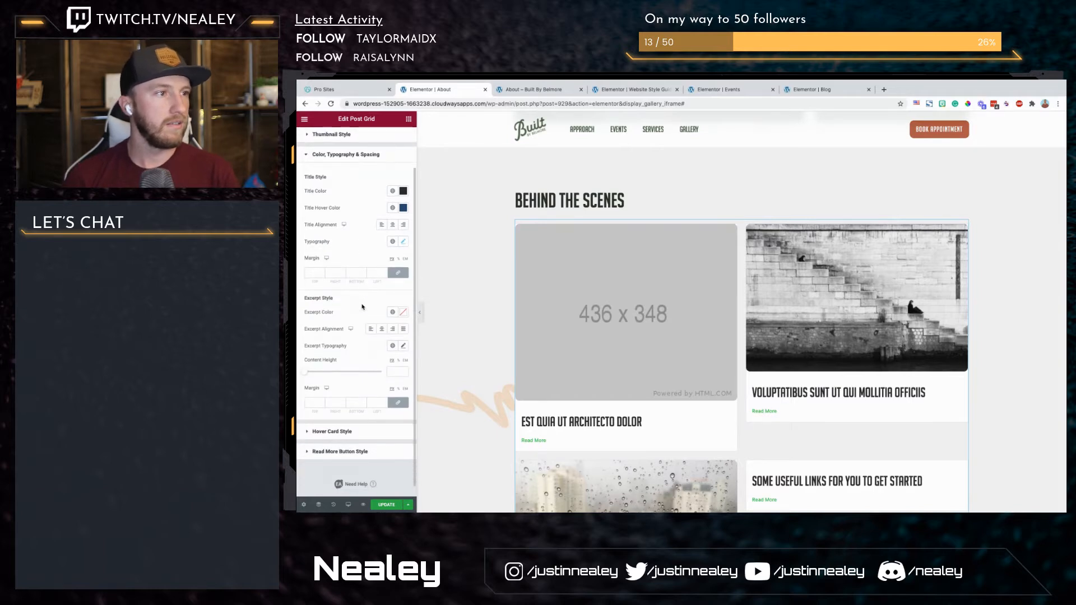
pyautogui.click(399, 274)
pyautogui.scroll(-1, 379, 351)
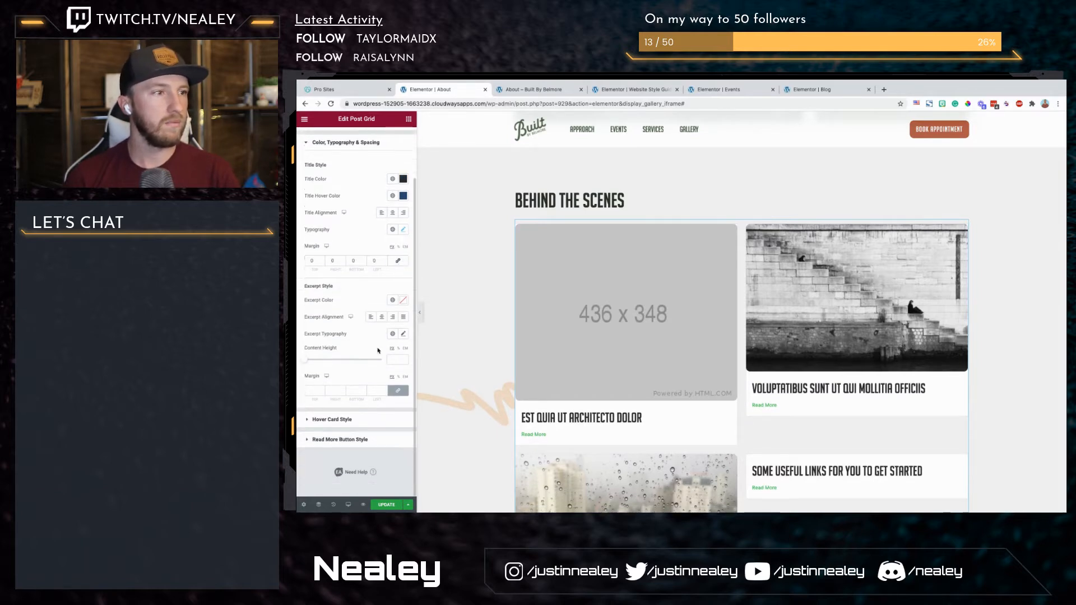
pyautogui.scroll(2, 365, 174)
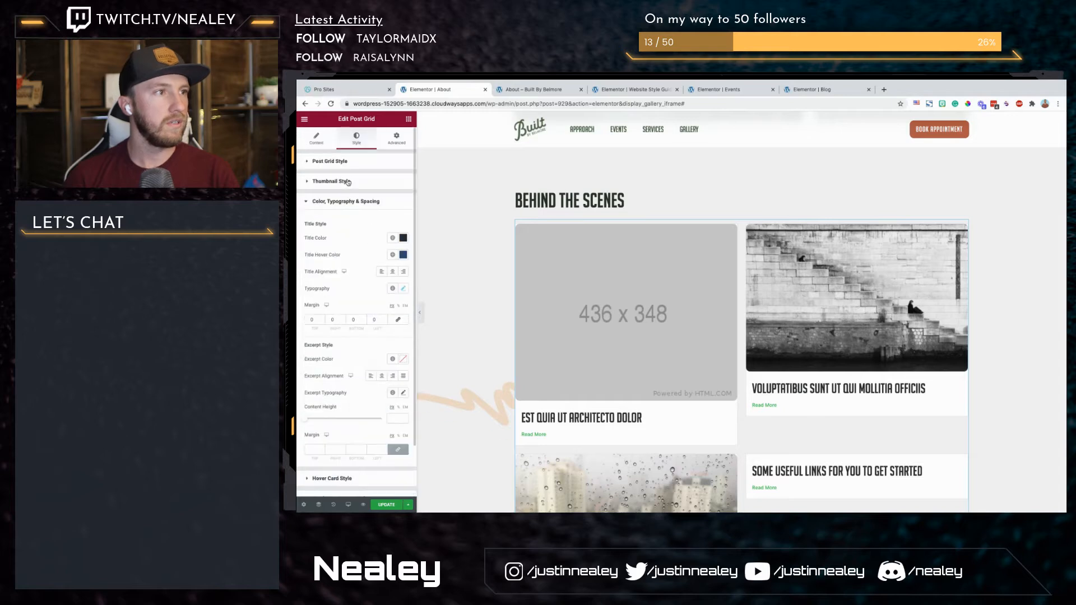
# Step: Make the background colour of the Post Grid's cards fully transparent
pyautogui.click(354, 163)
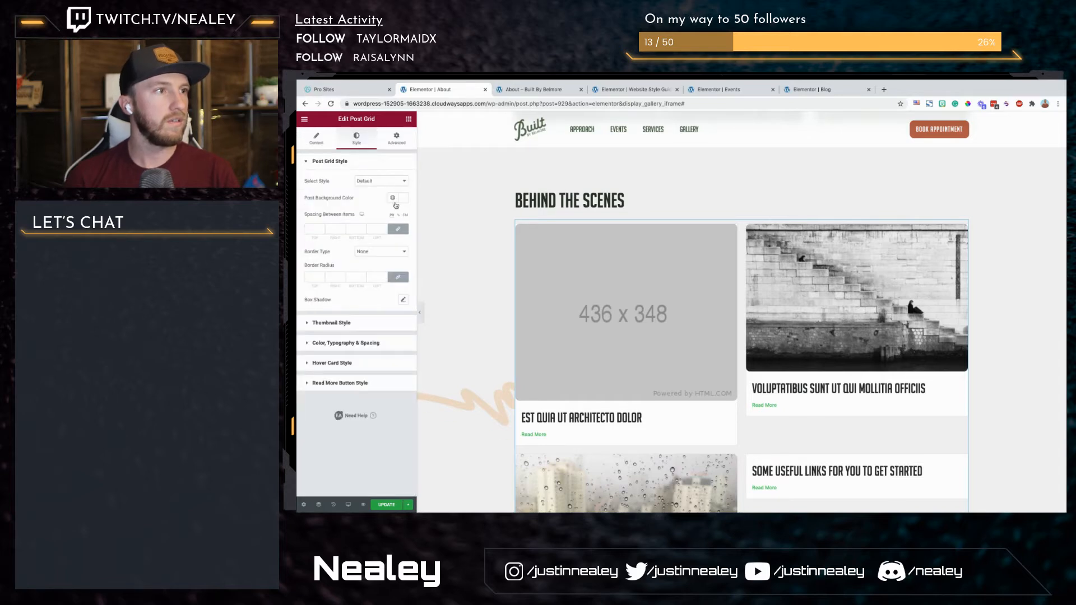
pyautogui.click(402, 199)
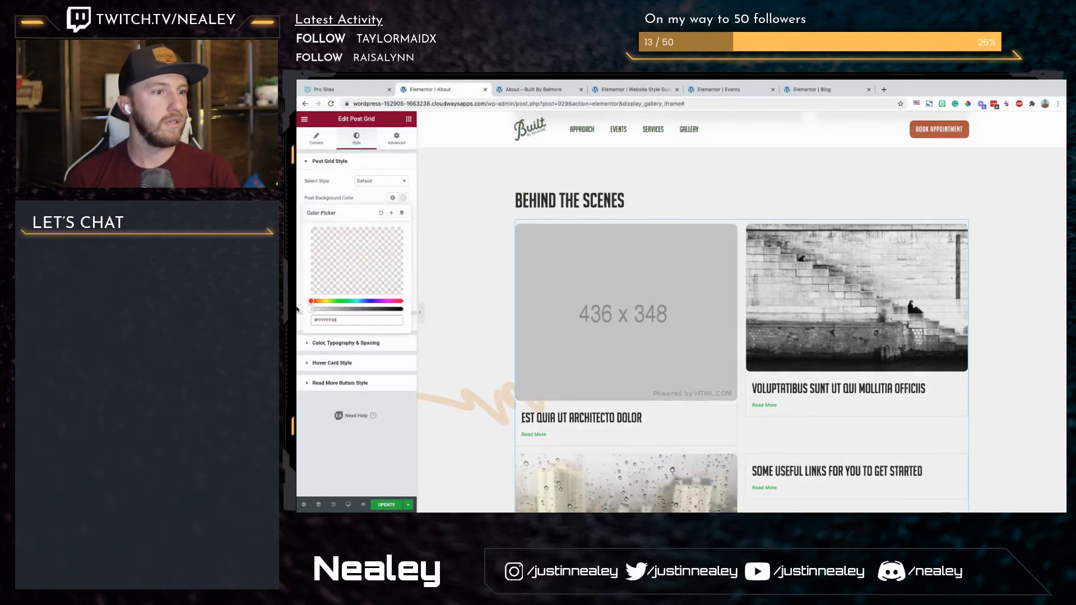
pyautogui.click(368, 204)
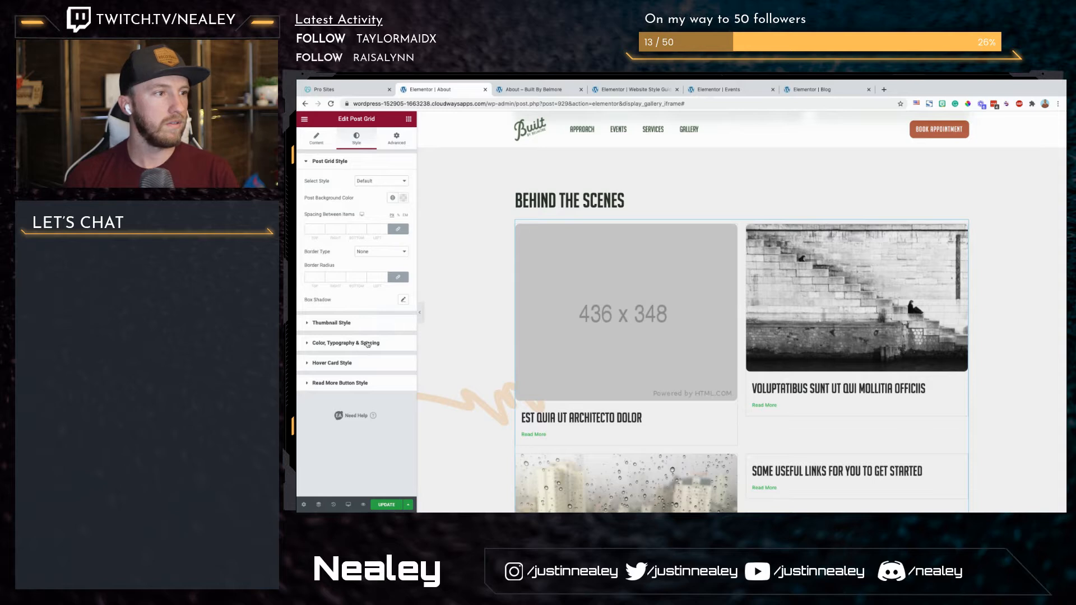
# Step: Set the text colour of the Post Grid's Read More buttons to the global Accent colour
pyautogui.click(353, 382)
pyautogui.click(392, 294)
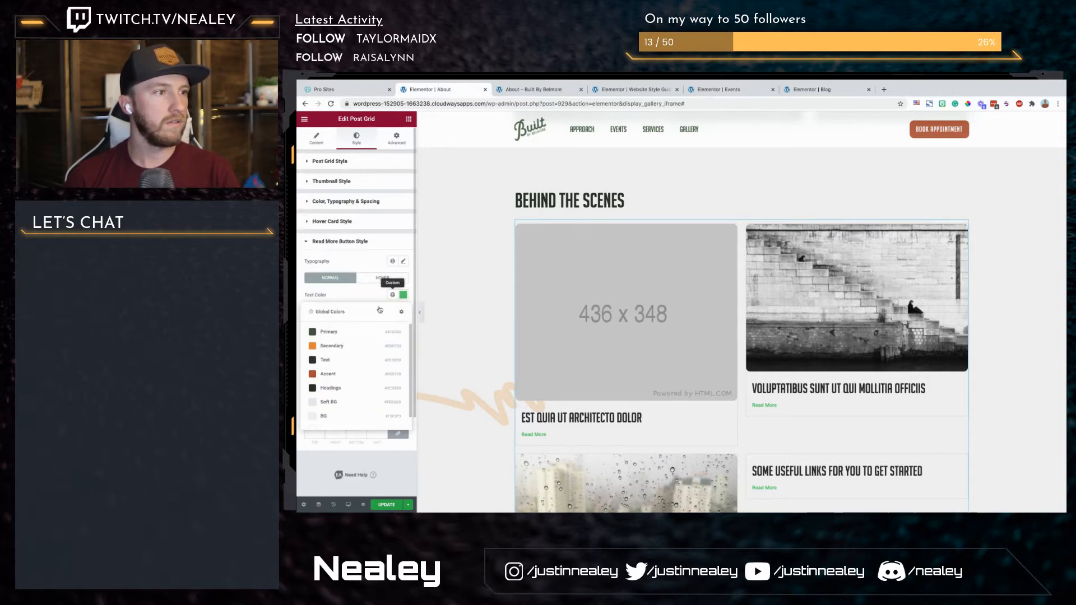
pyautogui.click(331, 375)
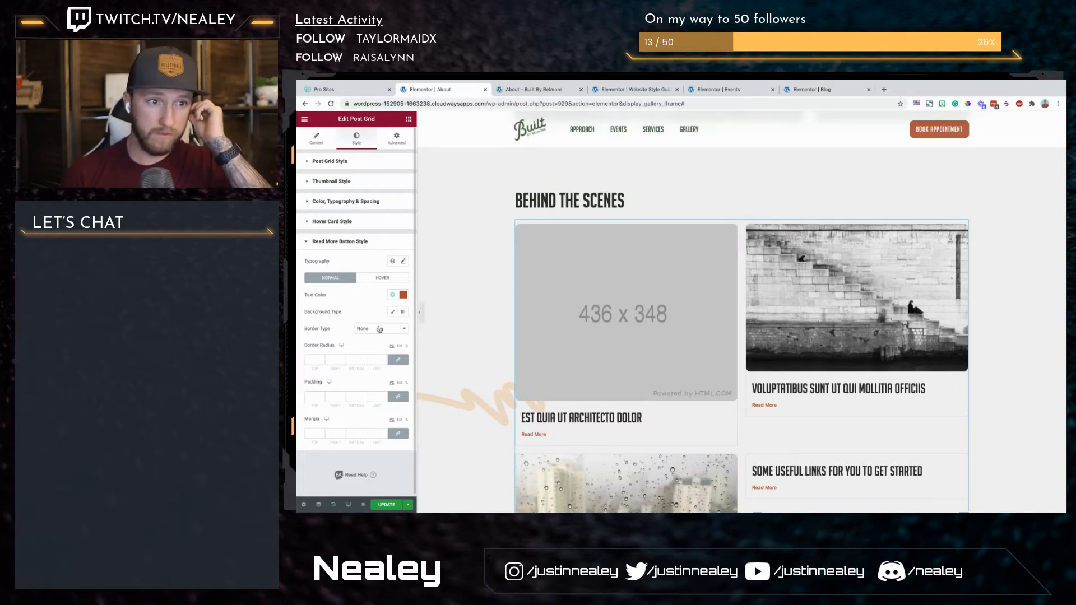
# Step: Set the border type of the Post Grid's cards to Solid
pyautogui.scroll(-4, 871, 267)
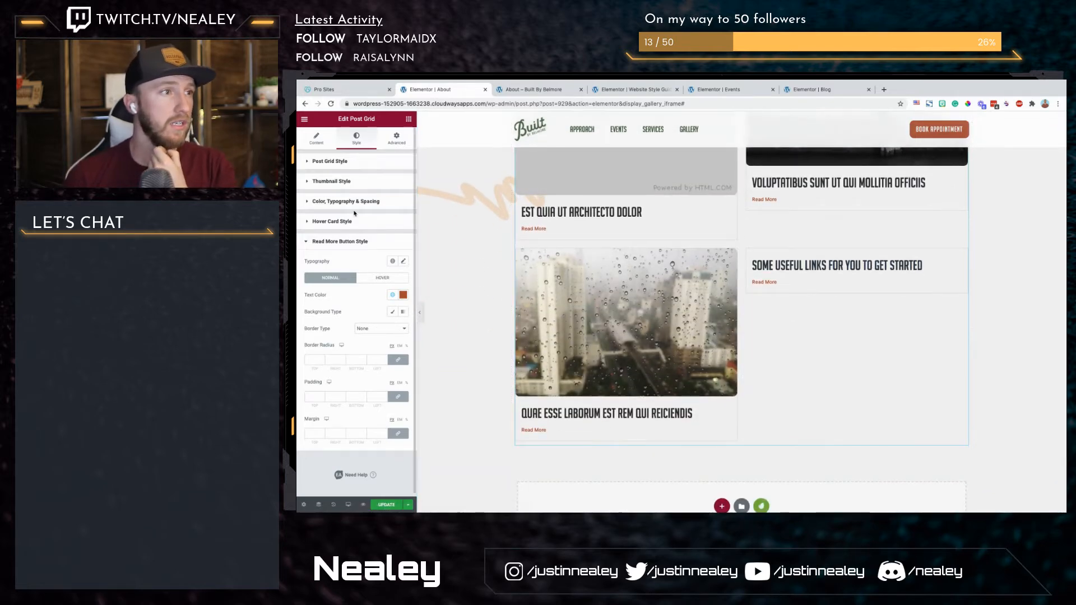
pyautogui.click(341, 202)
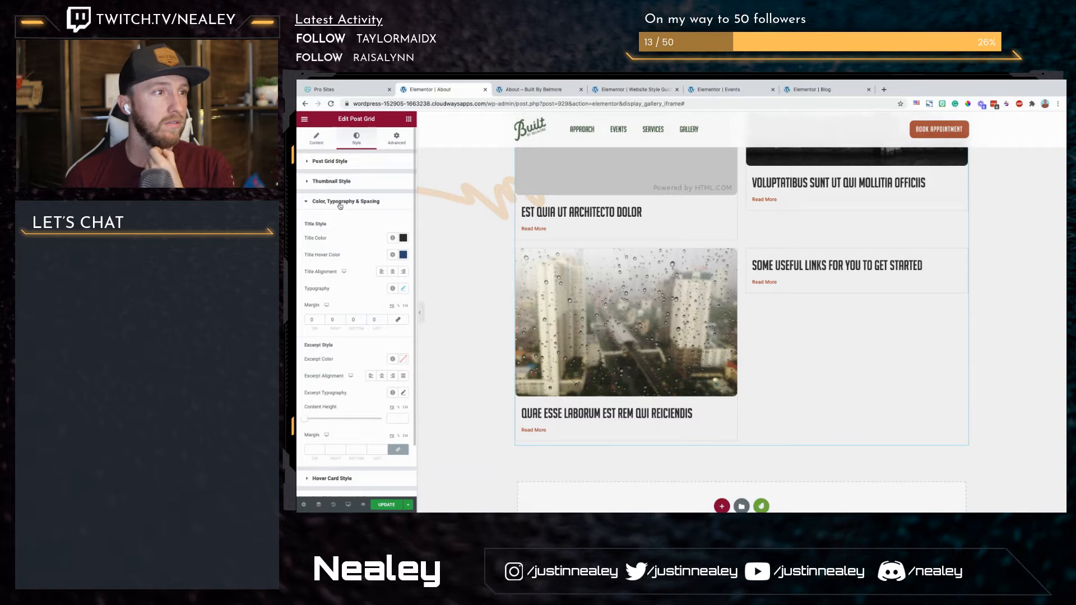
pyautogui.scroll(-1, 365, 361)
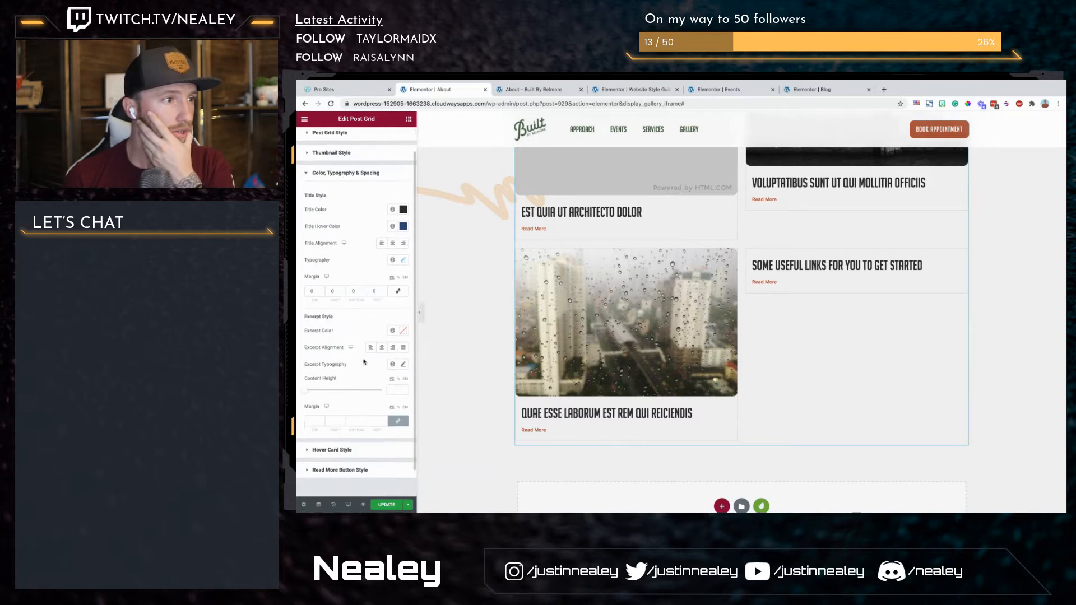
pyautogui.scroll(1, 323, 247)
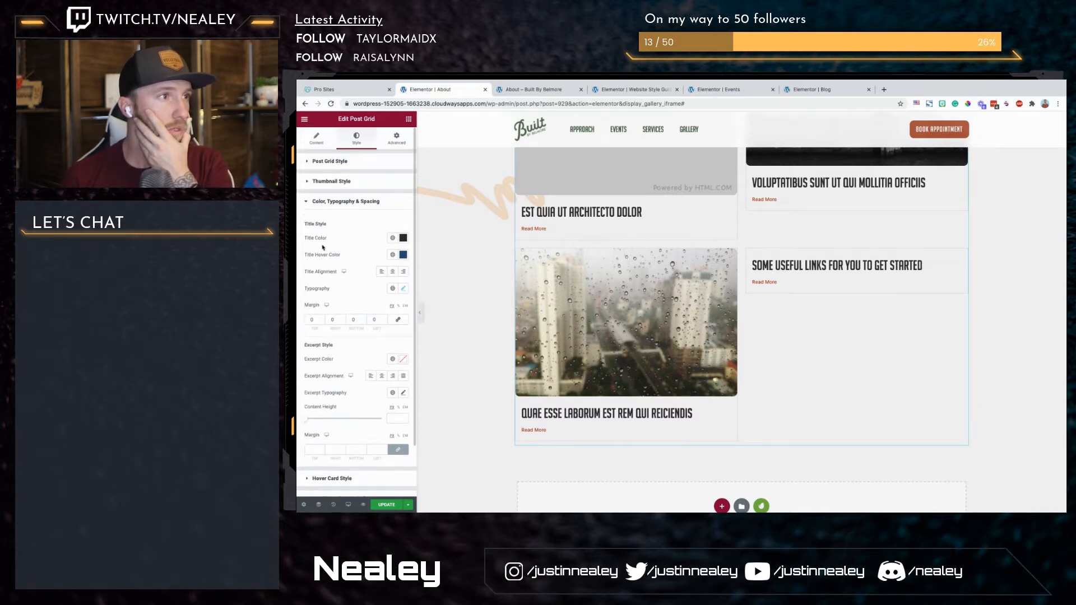
pyautogui.click(312, 185)
pyautogui.click(329, 166)
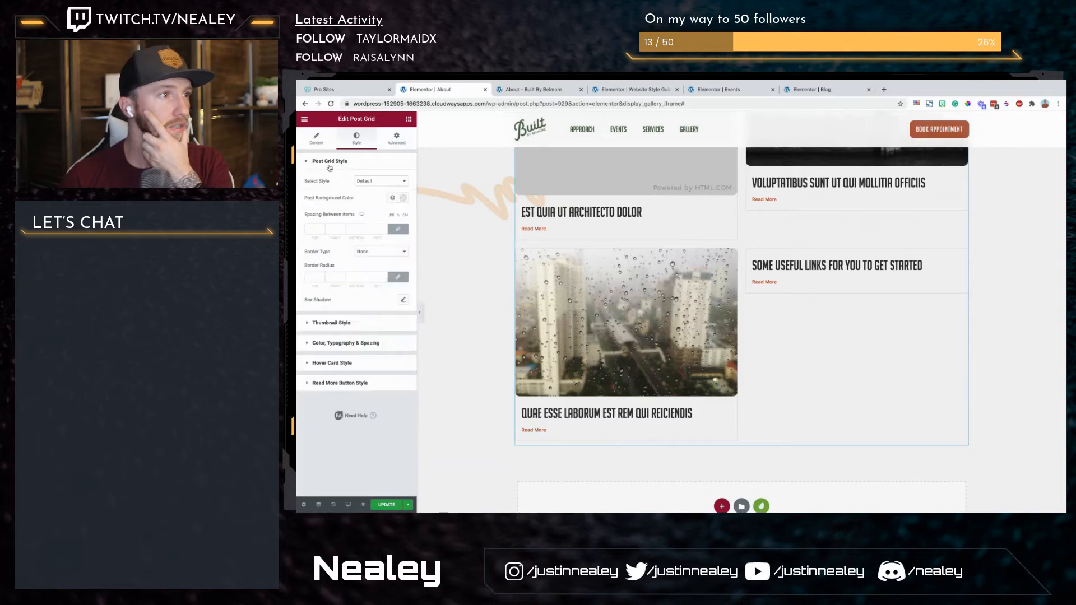
pyautogui.click(377, 253)
pyautogui.click(371, 261)
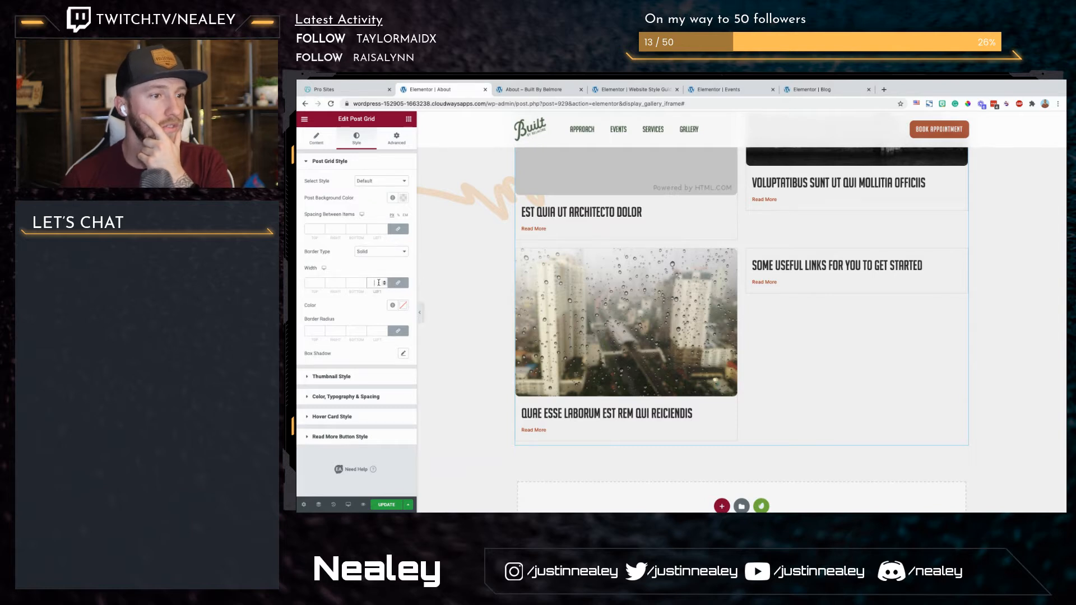
# Step: Make the card border colour fully transparent and set the border width to 0 on all four sides
pyautogui.click(403, 305)
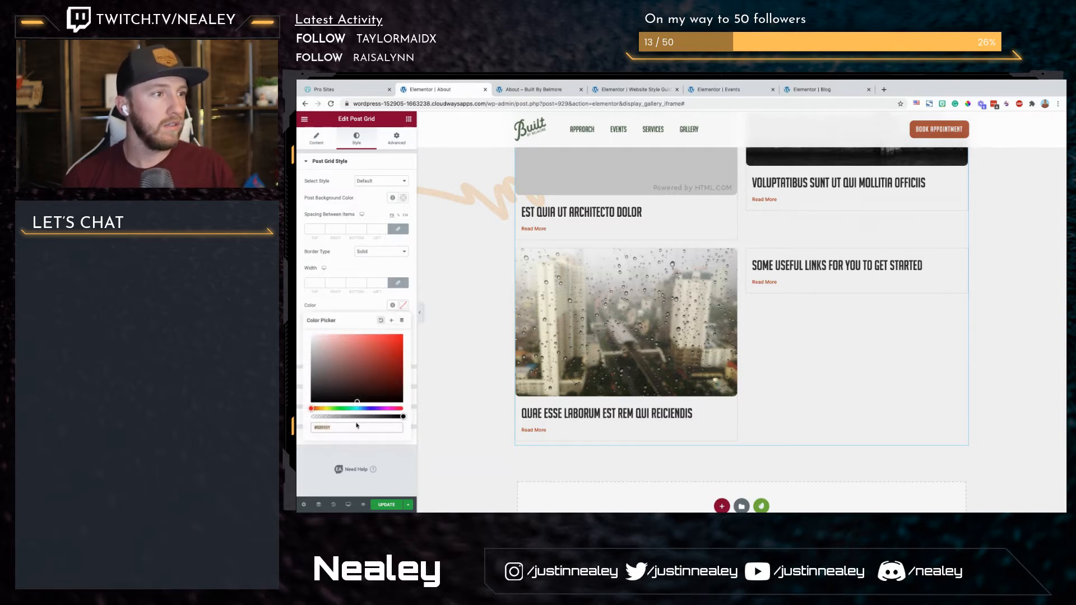
pyautogui.press('BackSpace')
pyautogui.press('BackSpace')
pyautogui.write('00')
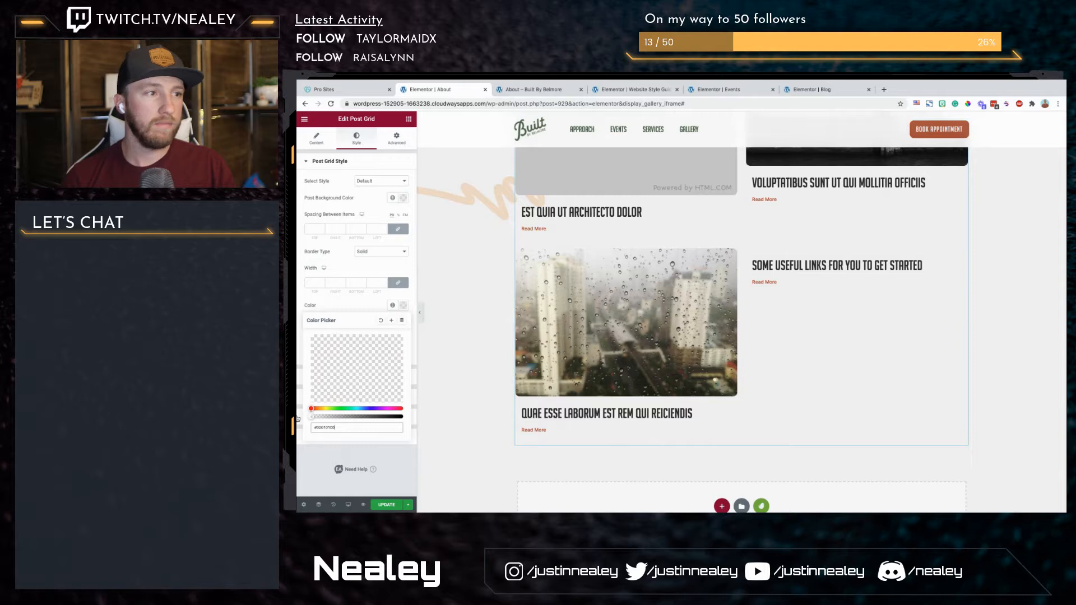
pyautogui.click(371, 283)
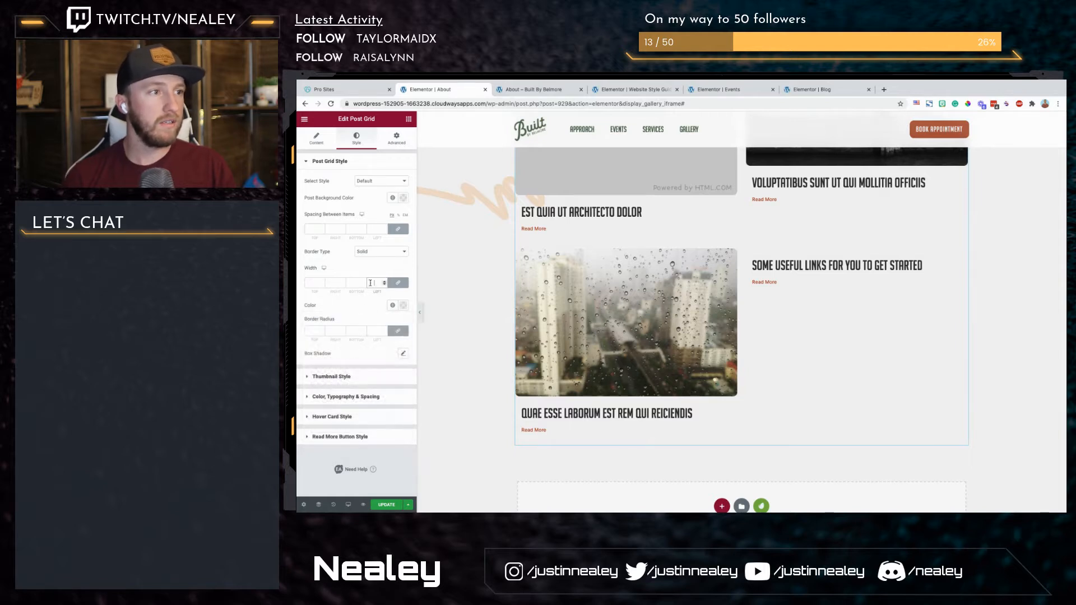
pyautogui.write('0')
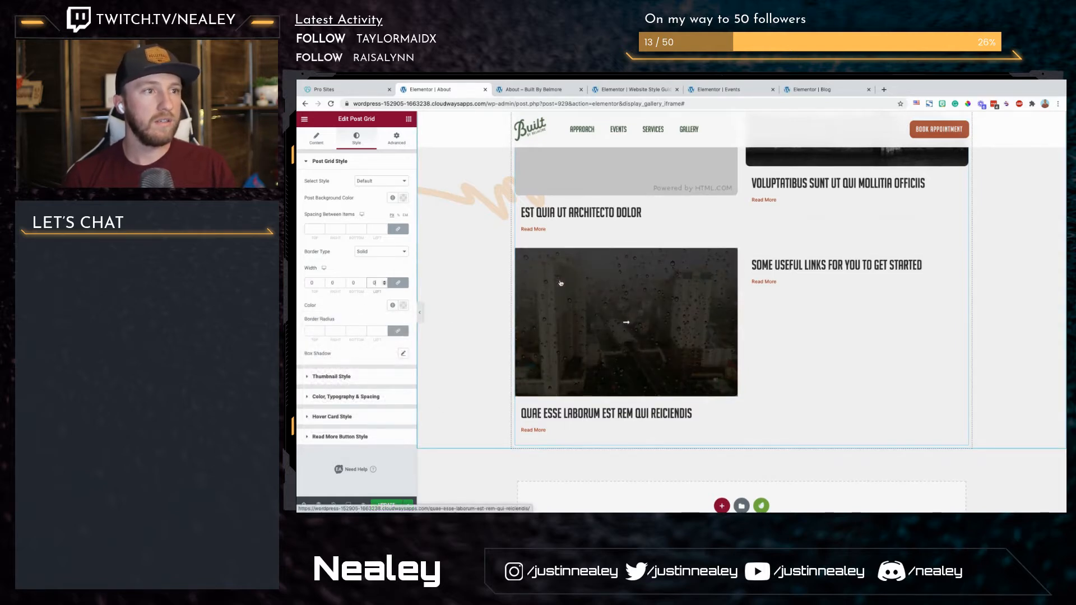
# Step: Try a spacing of 0 between the Post Grid's items and clear the values again
pyautogui.click(400, 230)
pyautogui.click(399, 231)
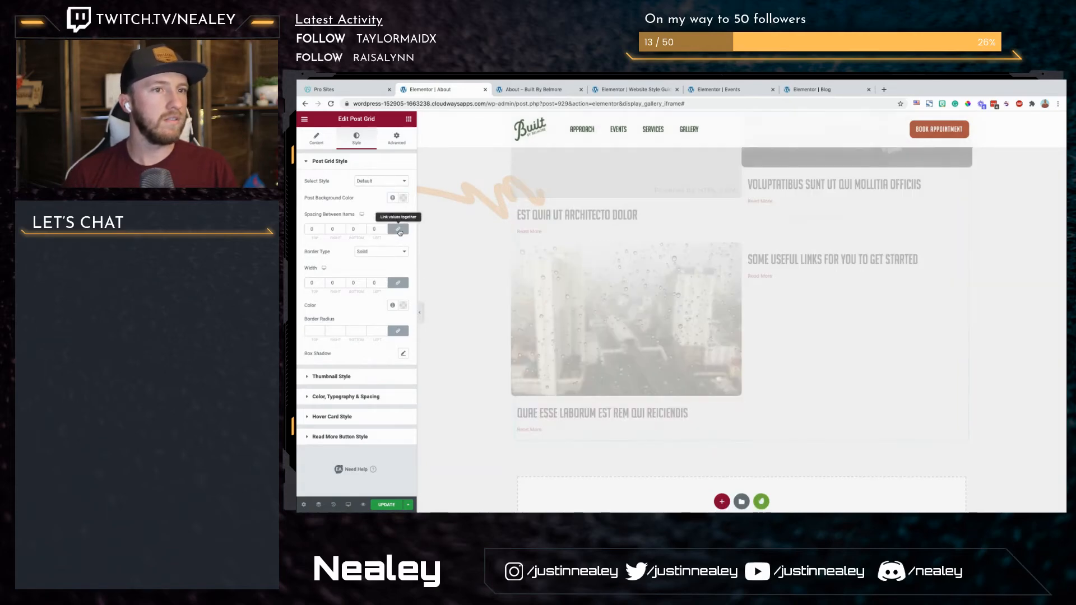
pyautogui.click(375, 230)
pyautogui.press('BackSpace')
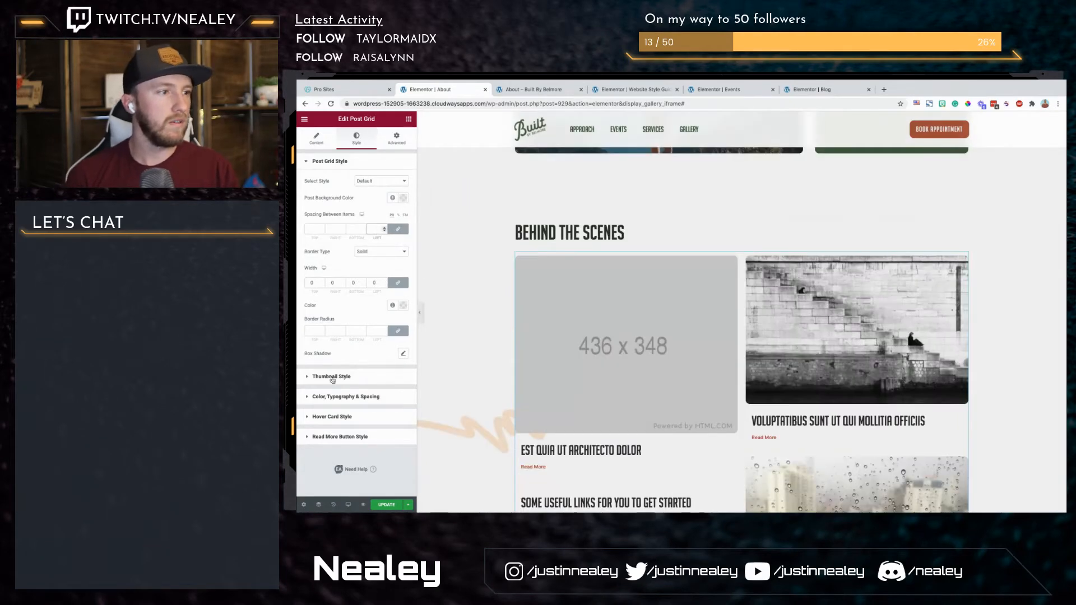
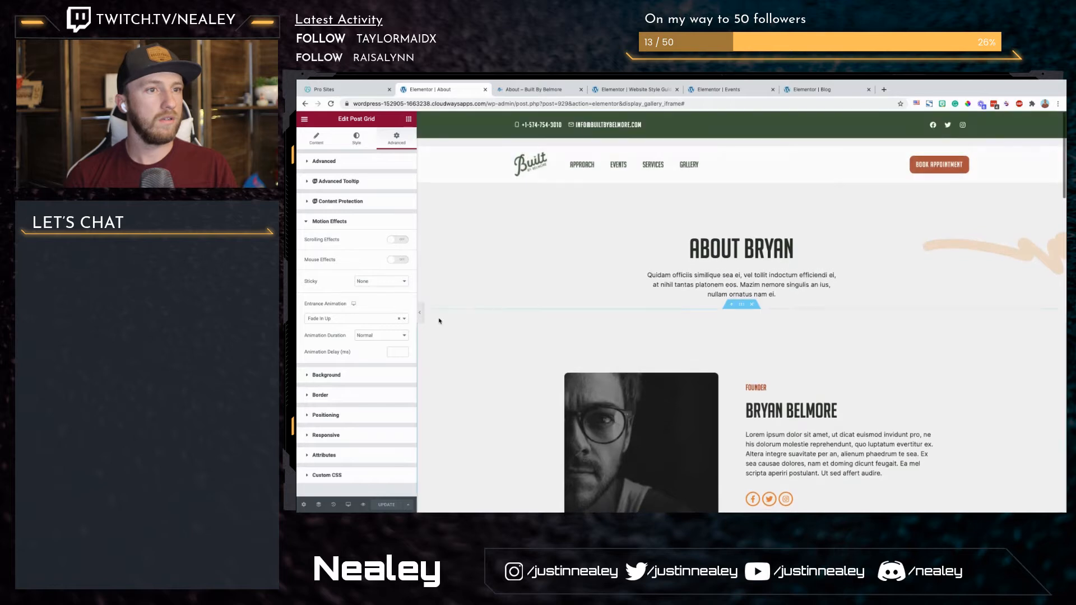
# Step: Switch the preview to Tablet and review the page's layout from the hero through the "Behind the scenes" posts
pyautogui.moveTo(348, 504)
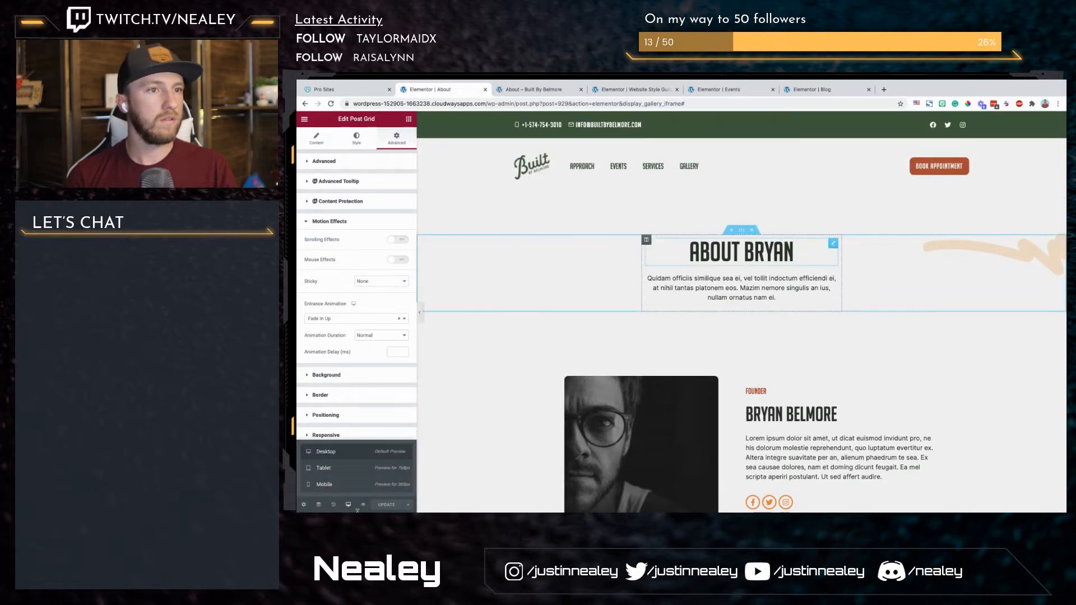
pyautogui.click(336, 473)
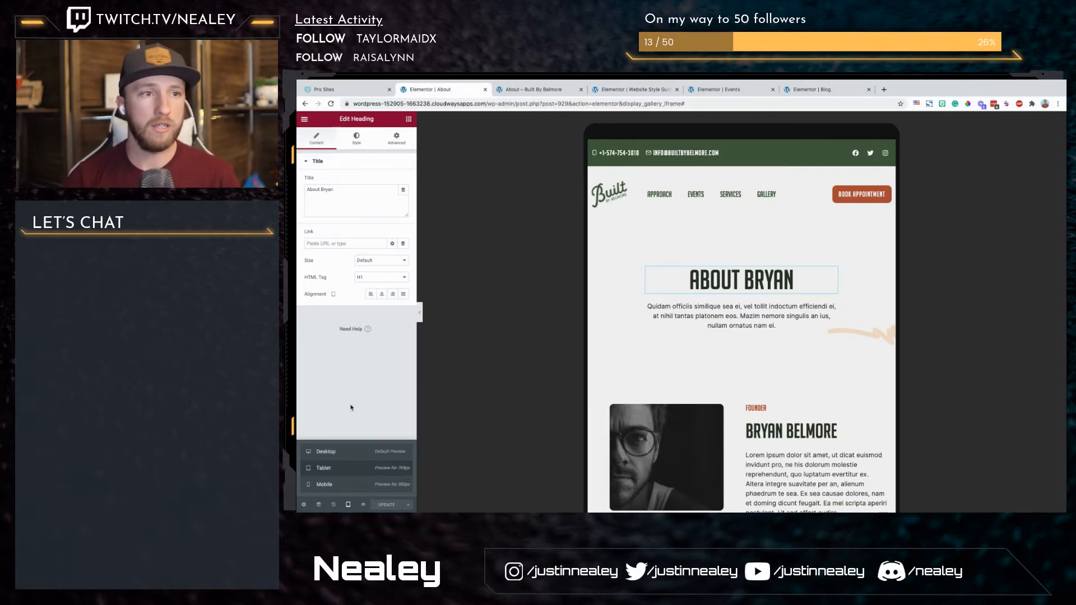
pyautogui.scroll(-5, 604, 391)
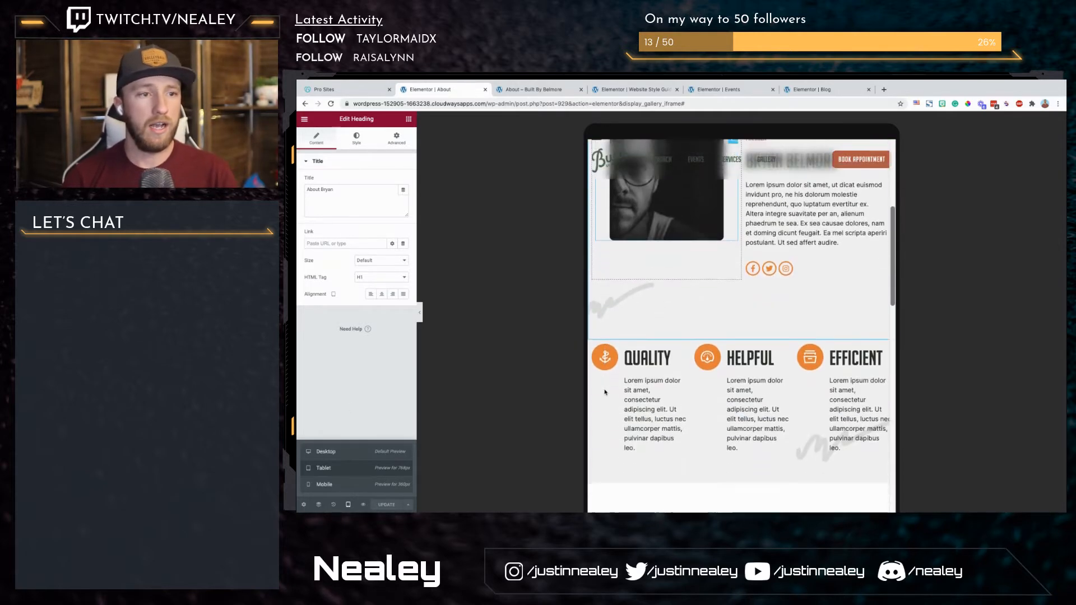
pyautogui.scroll(-5, 605, 392)
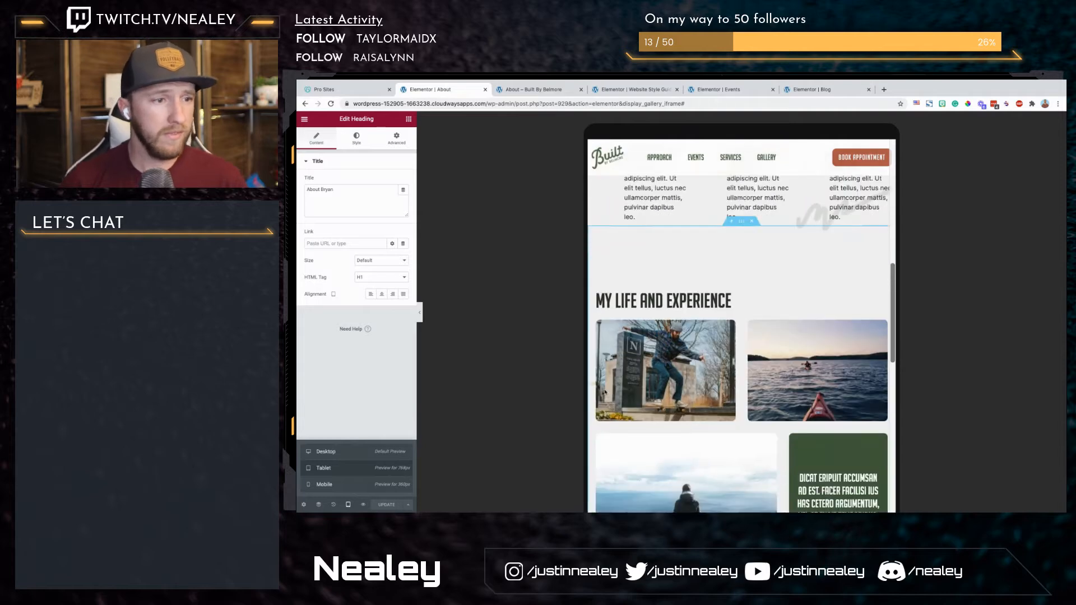
pyautogui.scroll(-5, 605, 392)
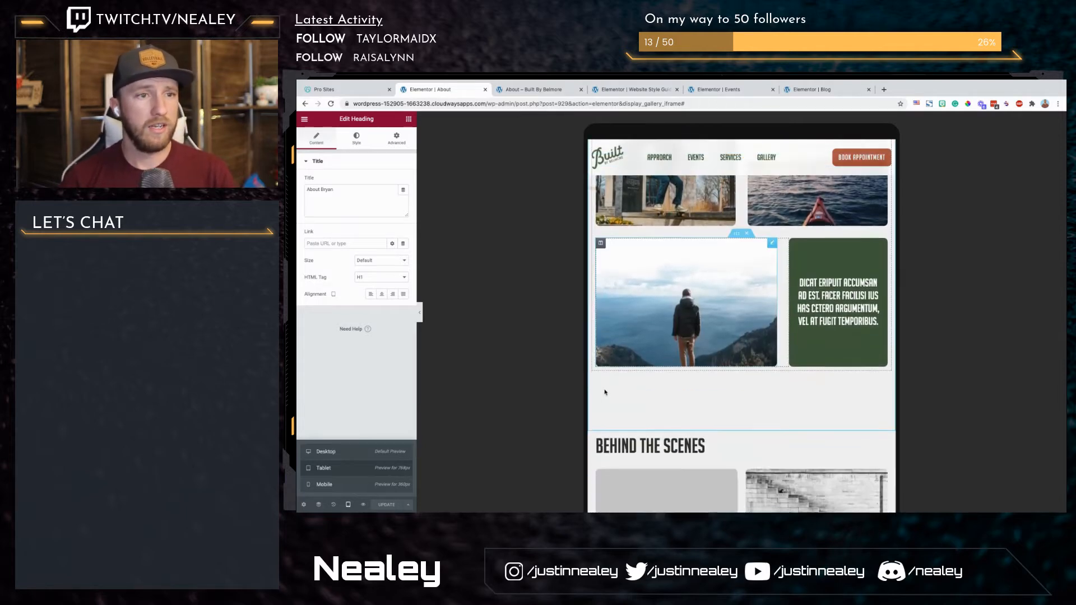
pyautogui.scroll(-5, 605, 392)
pyautogui.scroll(-2, 605, 392)
pyautogui.scroll(5, 834, 296)
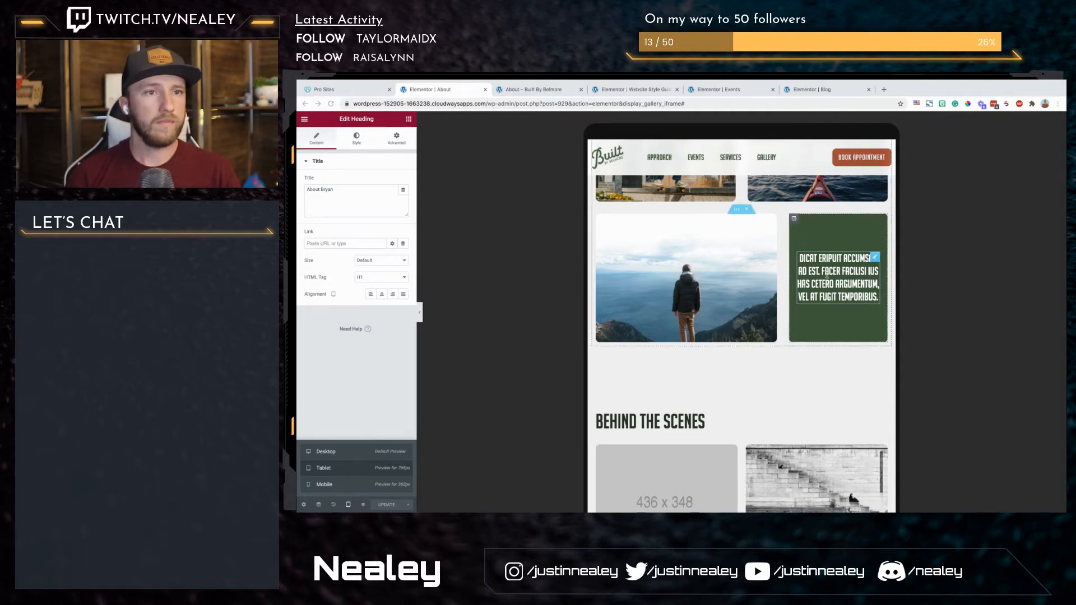
# Step: Add a Text Editor widget below the quote in the green box and replace its sample text with a placeholder author name
pyautogui.click(358, 137)
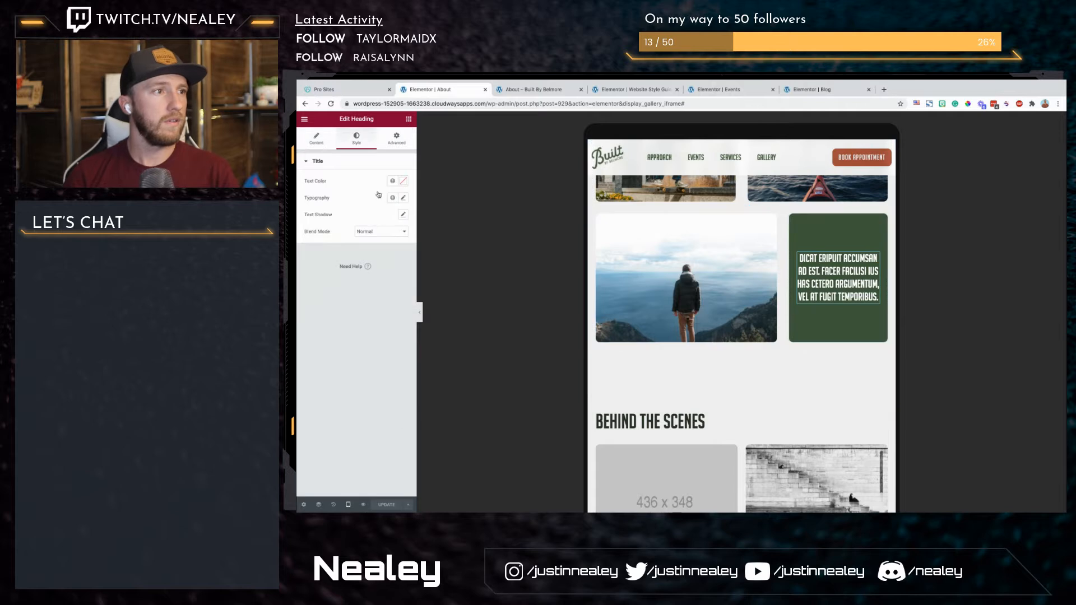
pyautogui.click(409, 119)
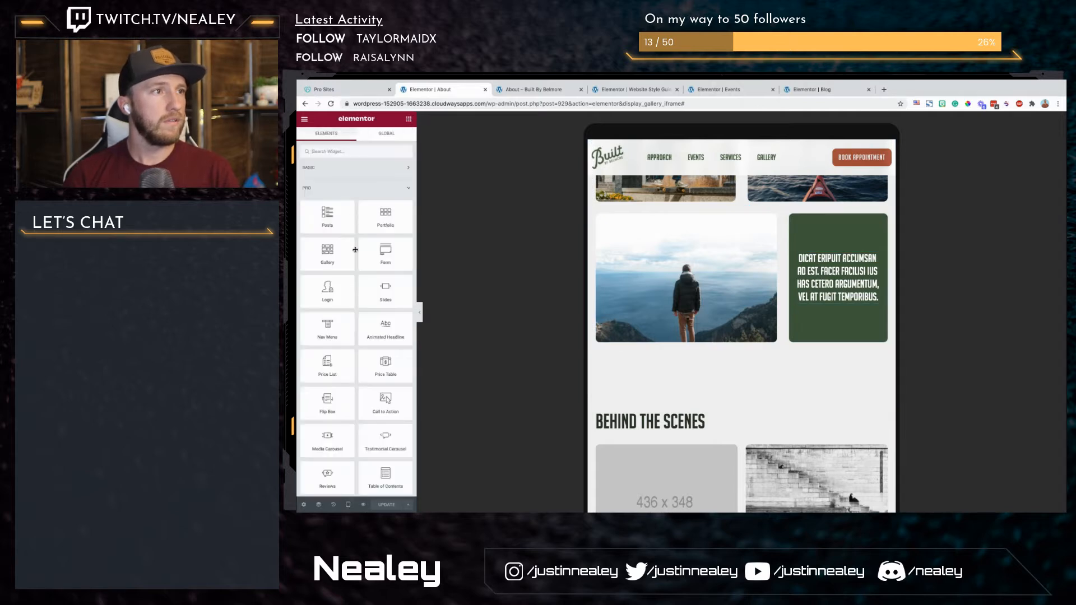
pyautogui.click(406, 170)
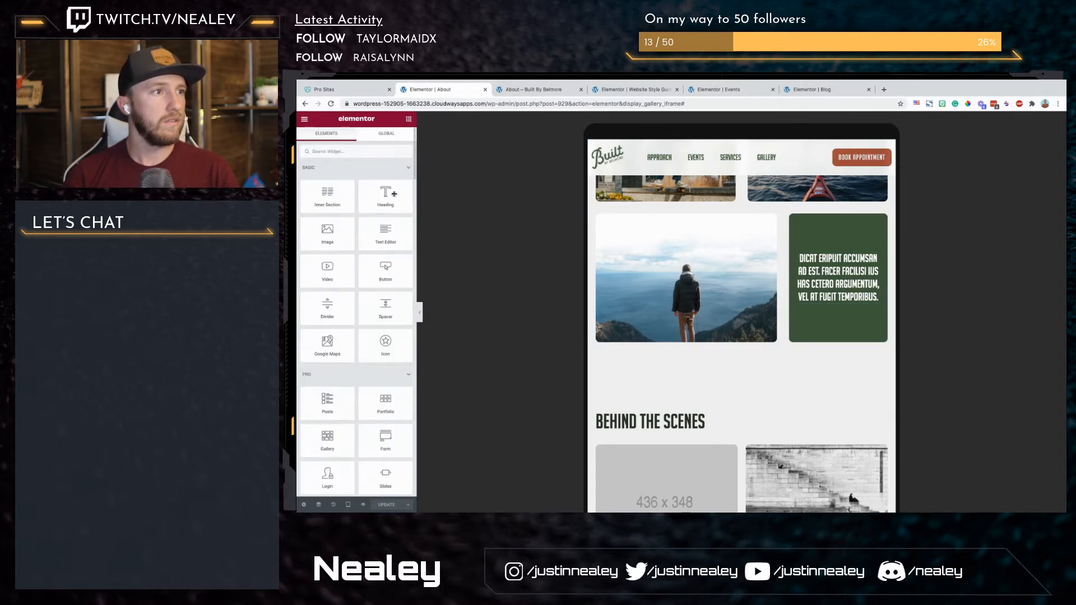
pyautogui.moveTo(385, 233); pyautogui.dragTo(830, 300)
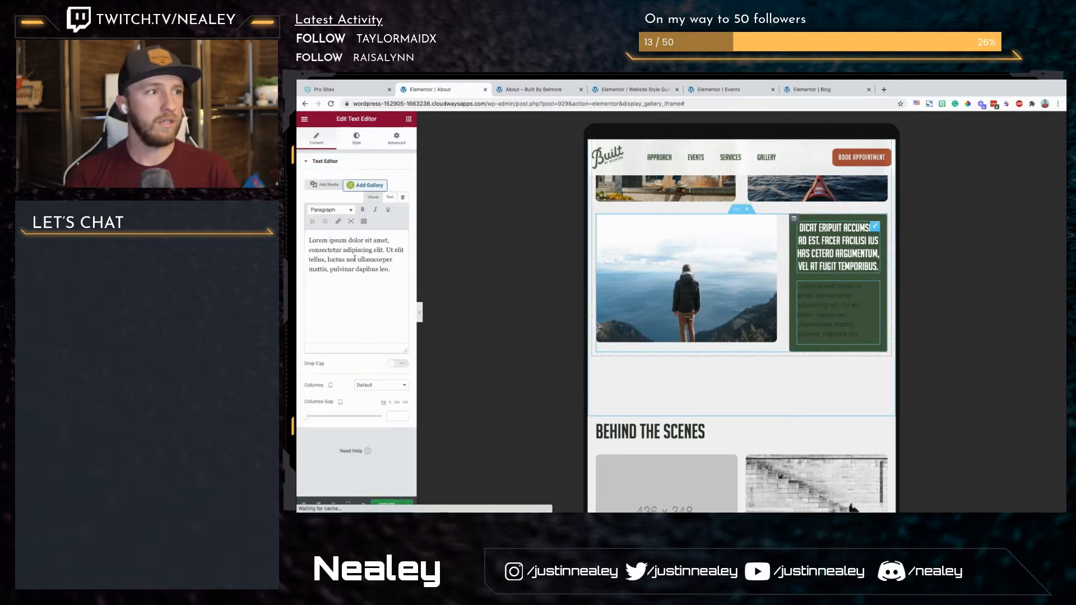
pyautogui.hotkey('ctrl', 'a')
pyautogui.press('BackSpace')
pyautogui.write('Doe')
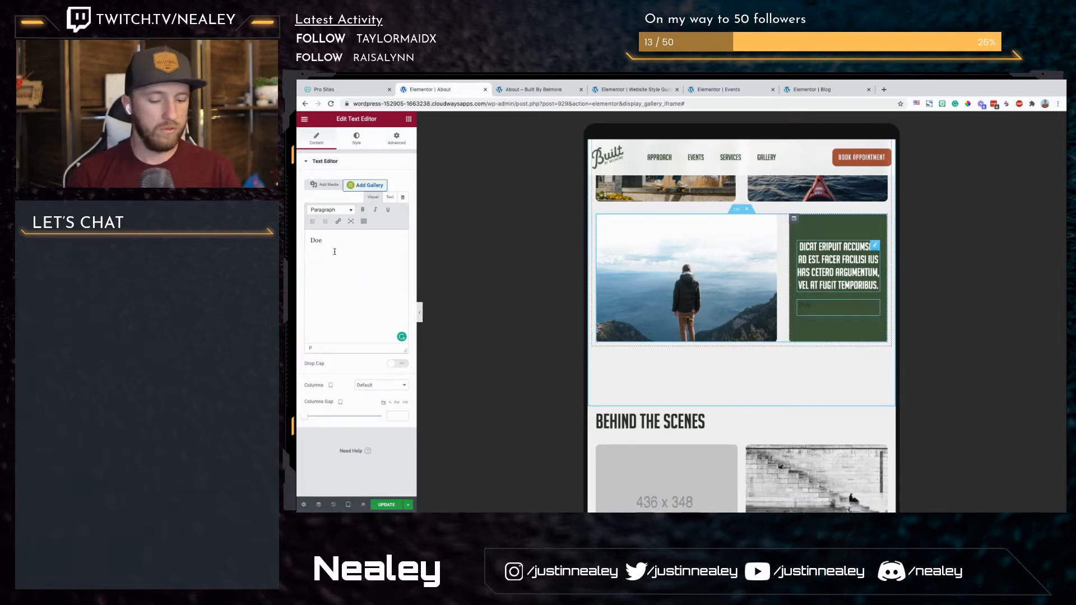
pyautogui.write('John')
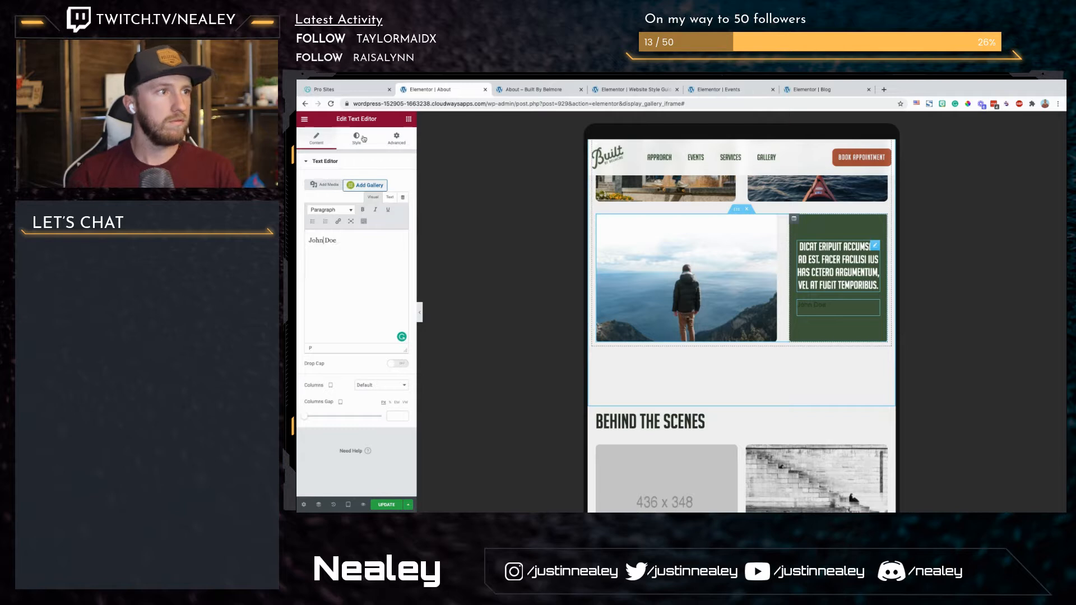
# Step: Centre the author name under the quote and set its text colour to the global White
pyautogui.click(363, 139)
pyautogui.click(382, 181)
pyautogui.click(392, 198)
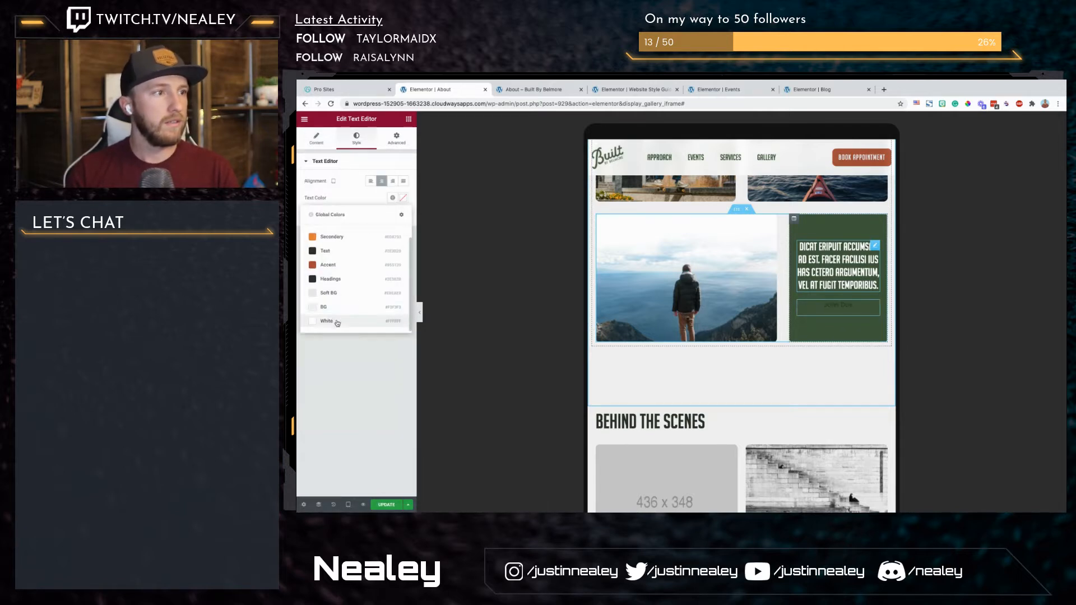
pyautogui.click(337, 322)
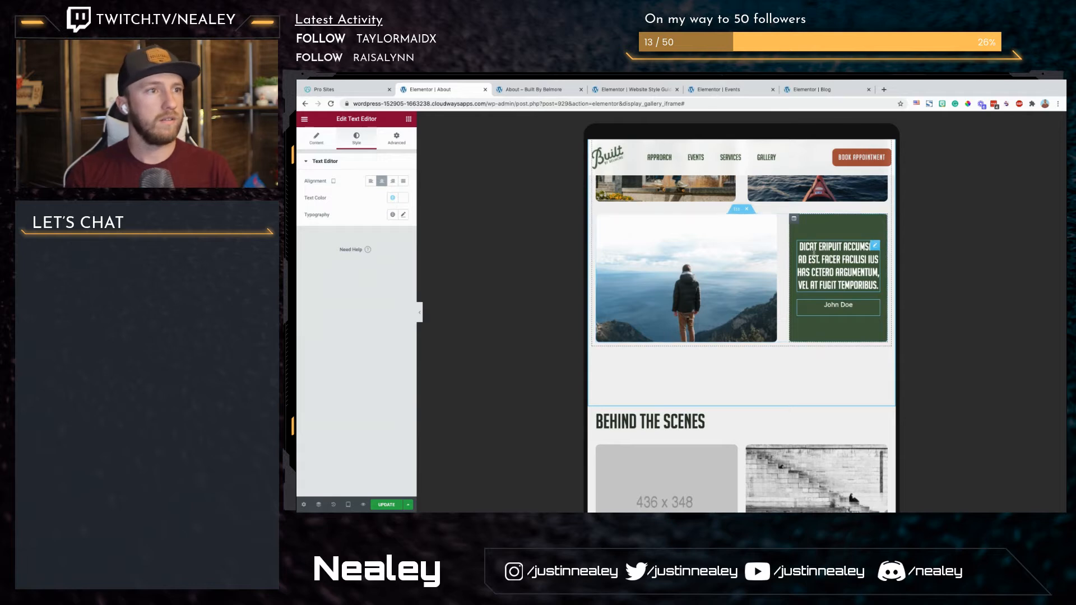
# Step: Set the widgets space of the green quote column to 10 px
pyautogui.click(795, 219)
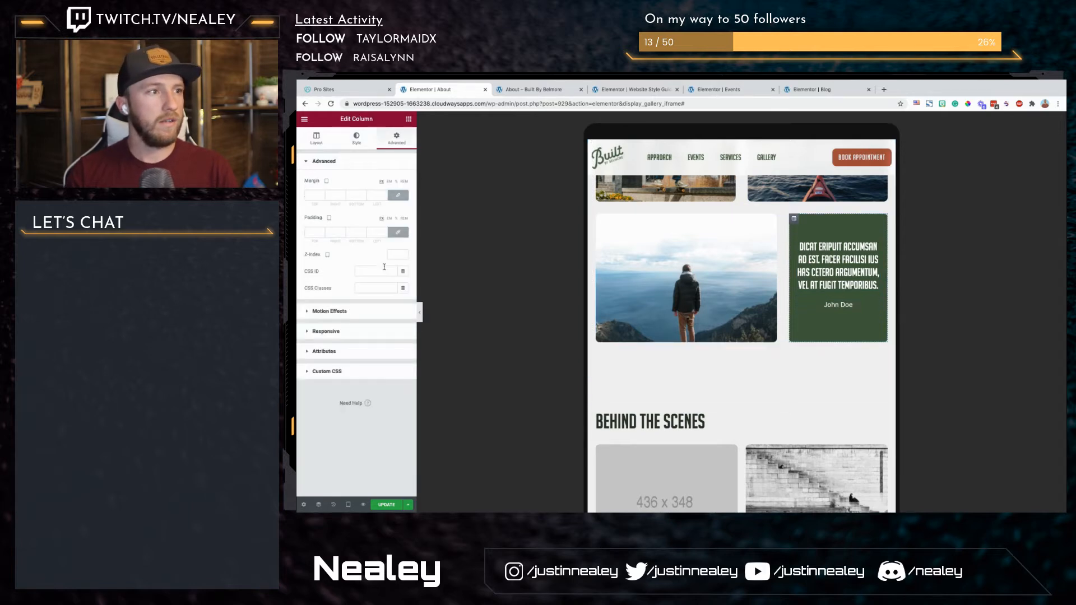
pyautogui.click(316, 138)
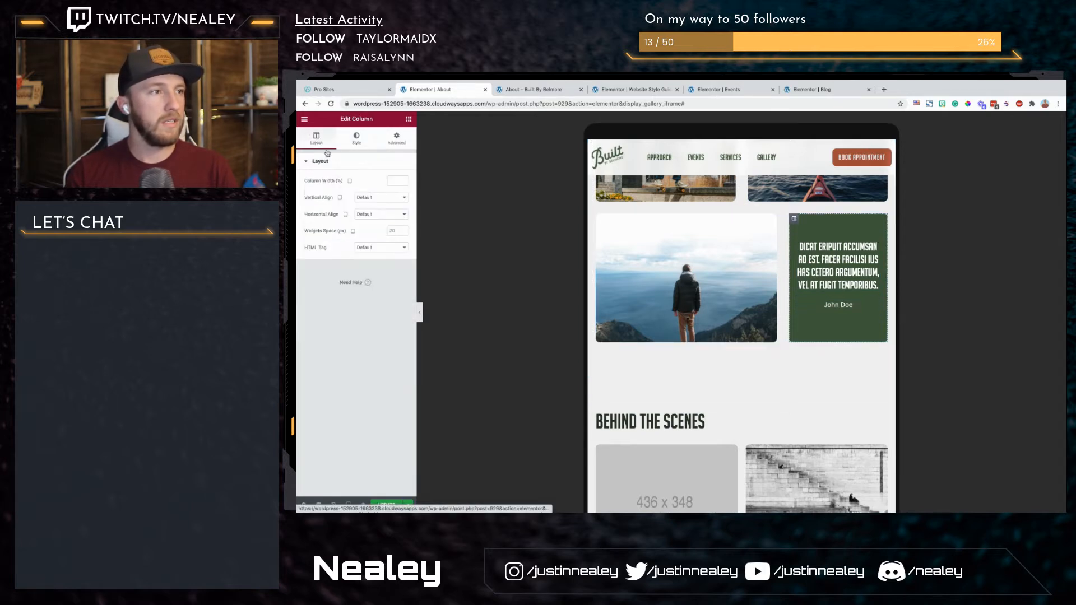
pyautogui.click(395, 233)
pyautogui.write('0')
pyautogui.press('BackSpace')
pyautogui.write('10')
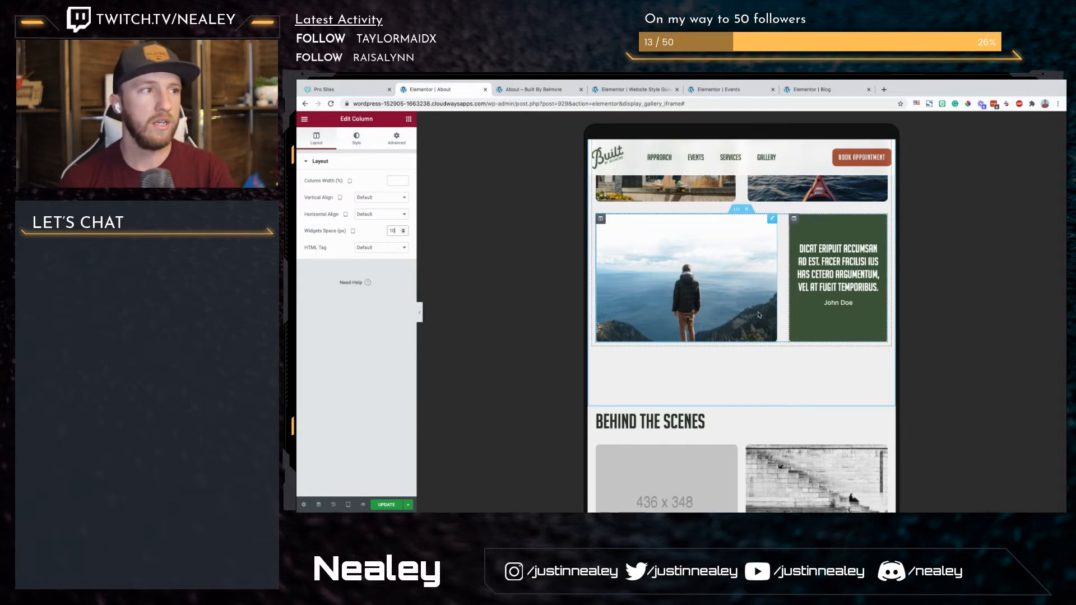
# Step: Check the remaining tablet layout down to the footer and switch the preview to Mobile
pyautogui.scroll(-6, 644, 372)
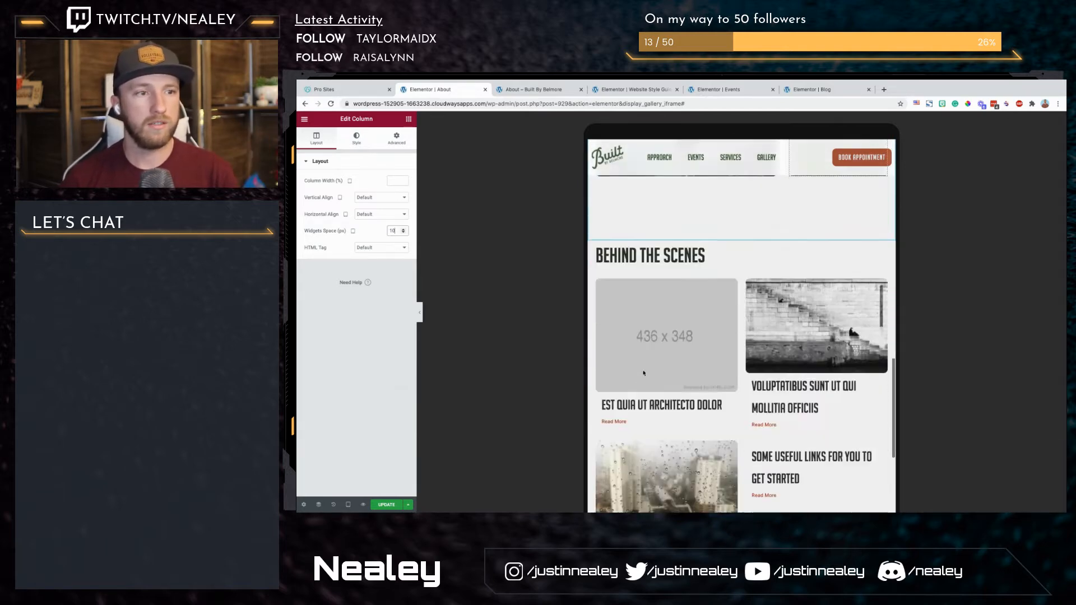
pyautogui.scroll(-5, 645, 372)
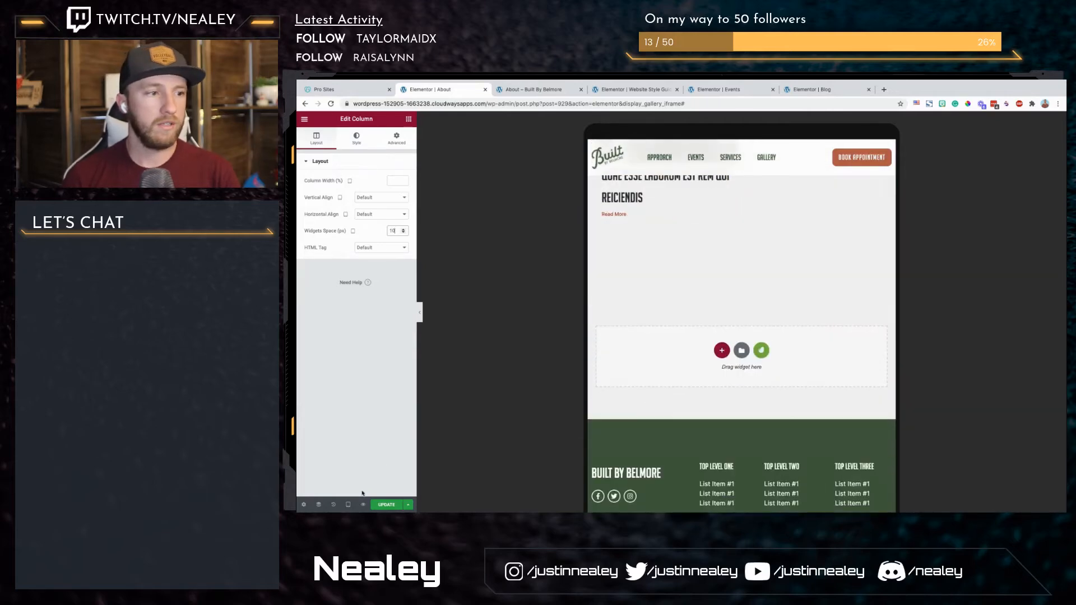
pyautogui.click(348, 505)
pyautogui.click(324, 485)
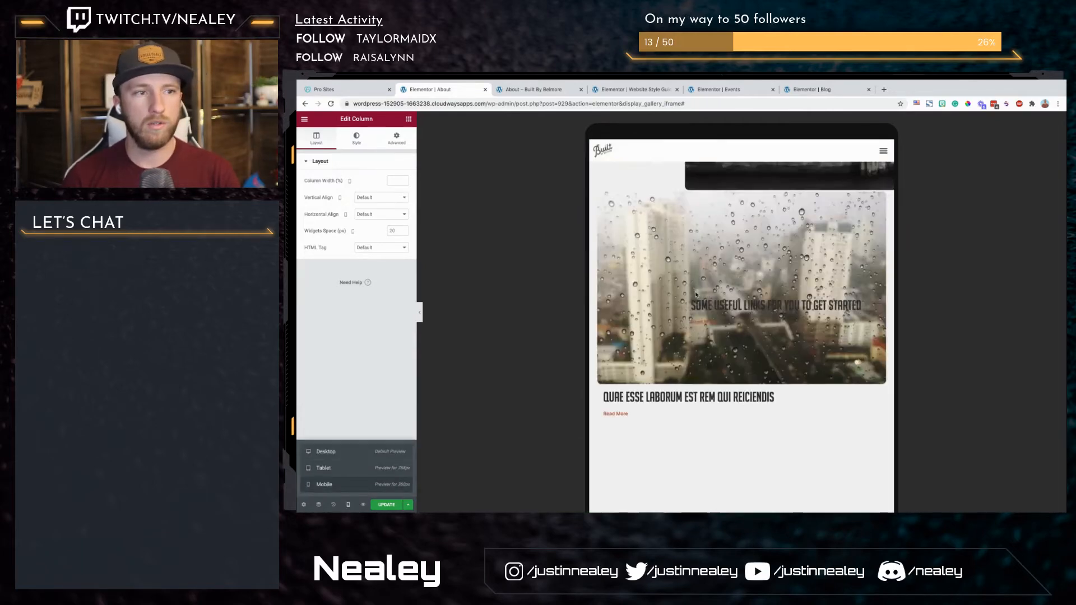
pyautogui.scroll(10, 696, 295)
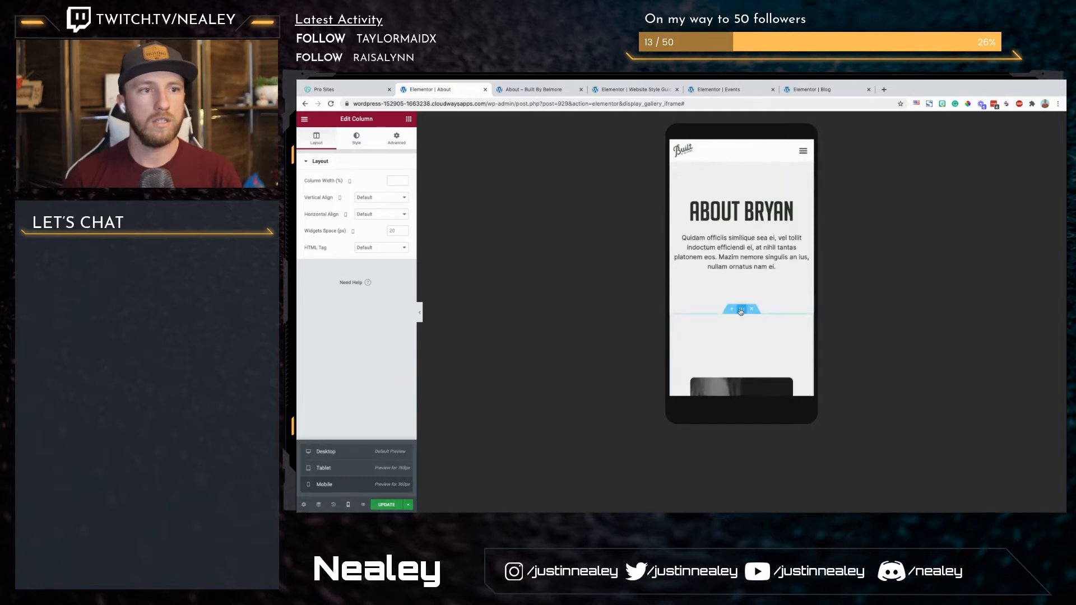
# Step: Set the founder section's mobile padding to 0 on all four sides
pyautogui.click(741, 310)
pyautogui.click(397, 138)
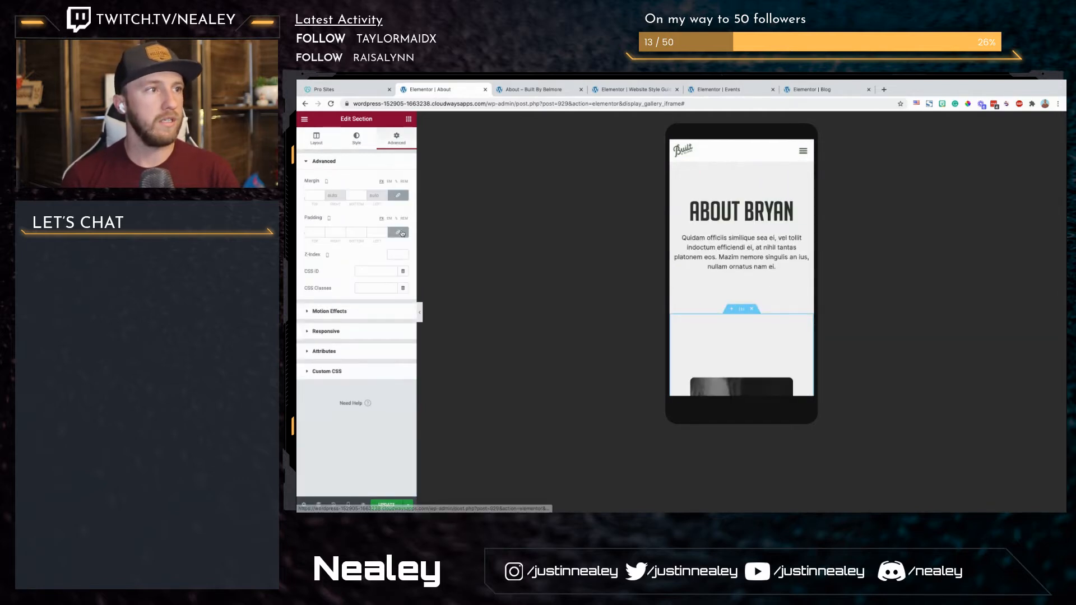
pyautogui.scroll(-3, 746, 260)
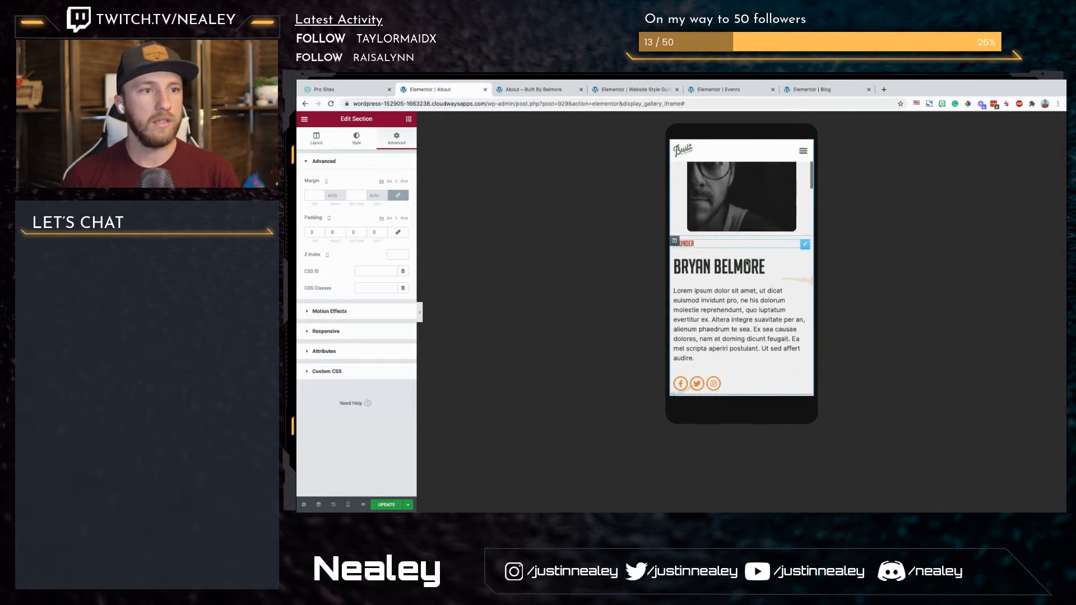
# Step: Set the founder portrait image's mobile width to 100%
pyautogui.scroll(1, 746, 260)
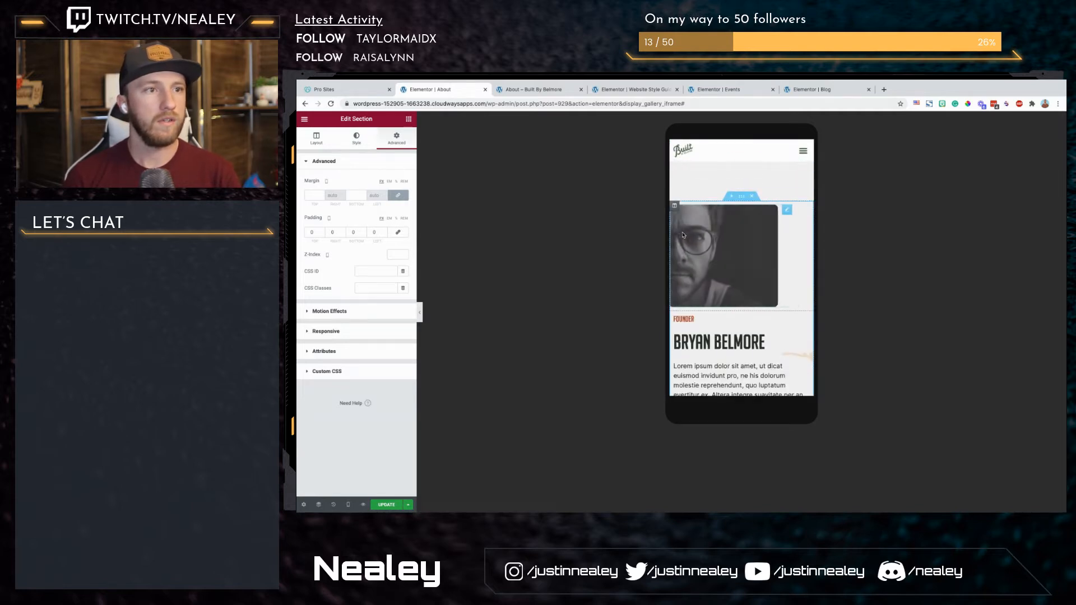
pyautogui.click(683, 235)
pyautogui.click(356, 140)
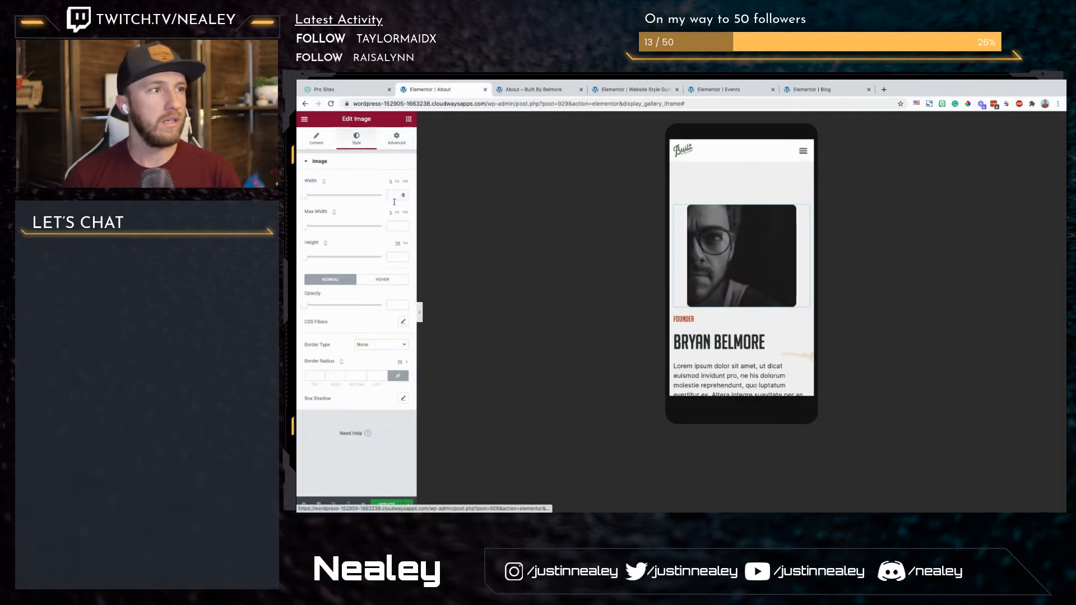
pyautogui.click(390, 191)
pyautogui.write('100')
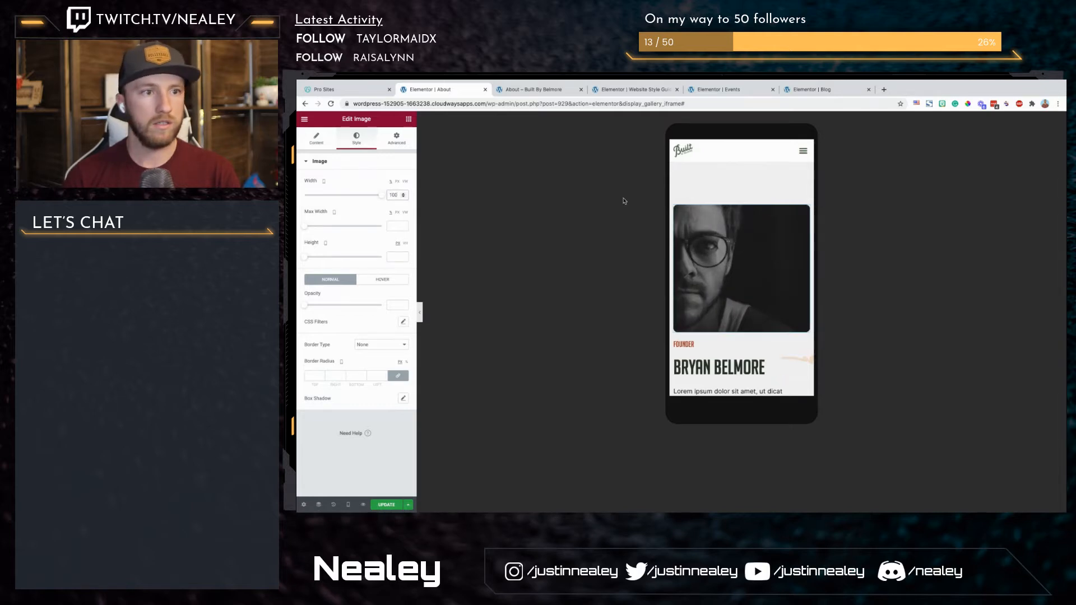
# Step: Give the founder text column a mobile top margin of 20, with 0 on the other sides
pyautogui.scroll(3, 707, 309)
pyautogui.scroll(-3, 707, 310)
pyautogui.scroll(3, 707, 309)
pyautogui.scroll(-5, 707, 309)
pyautogui.click(674, 271)
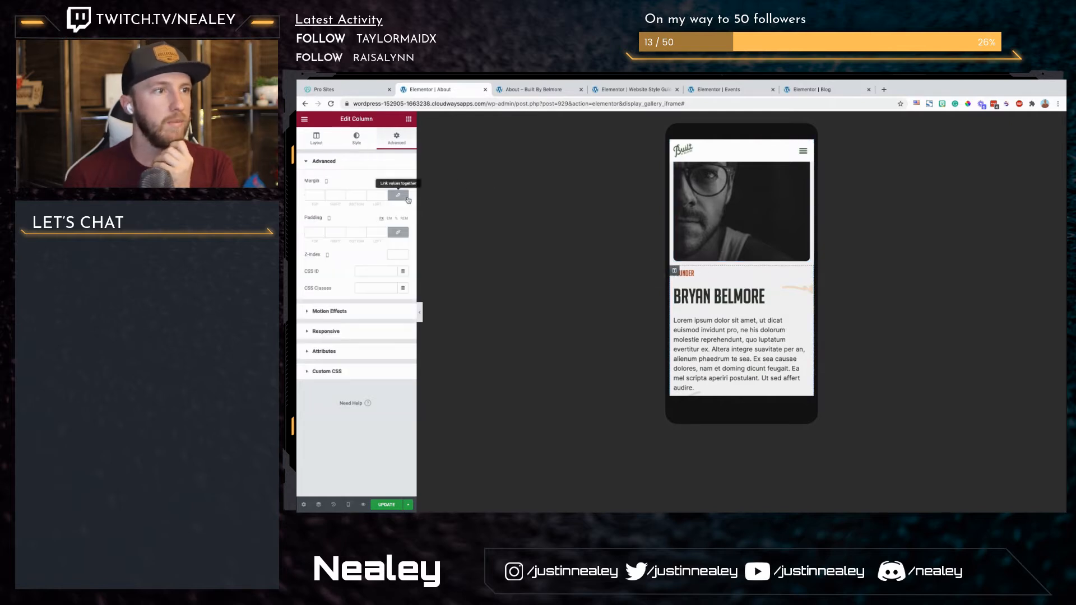
pyautogui.click(307, 199)
pyautogui.write('20')
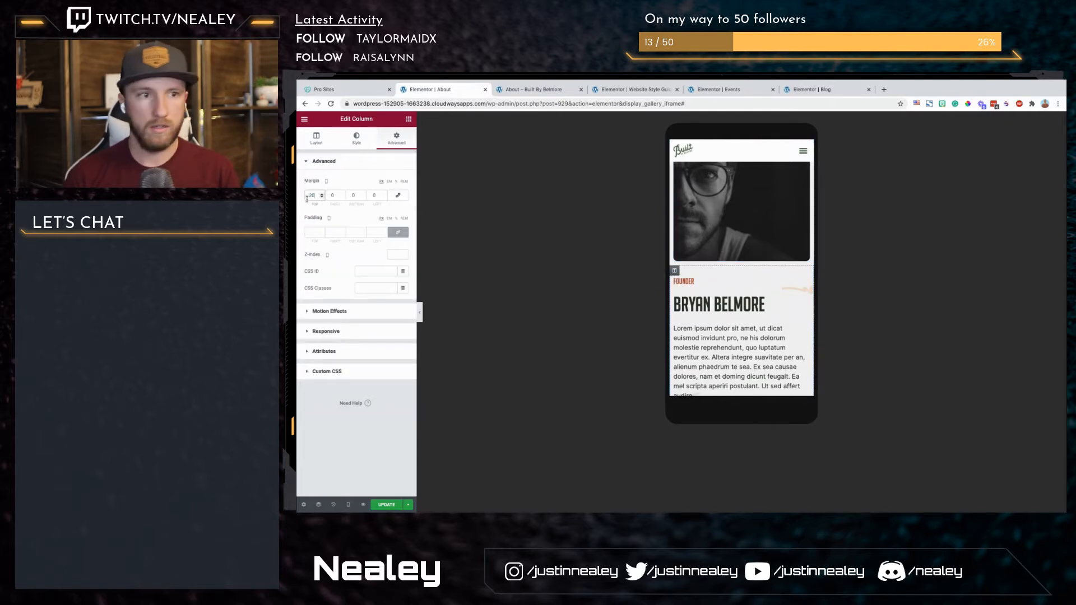
# Step: Unlink the margins of the section starting with Quality and set its mobile top margin to 50
pyautogui.scroll(-5, 706, 267)
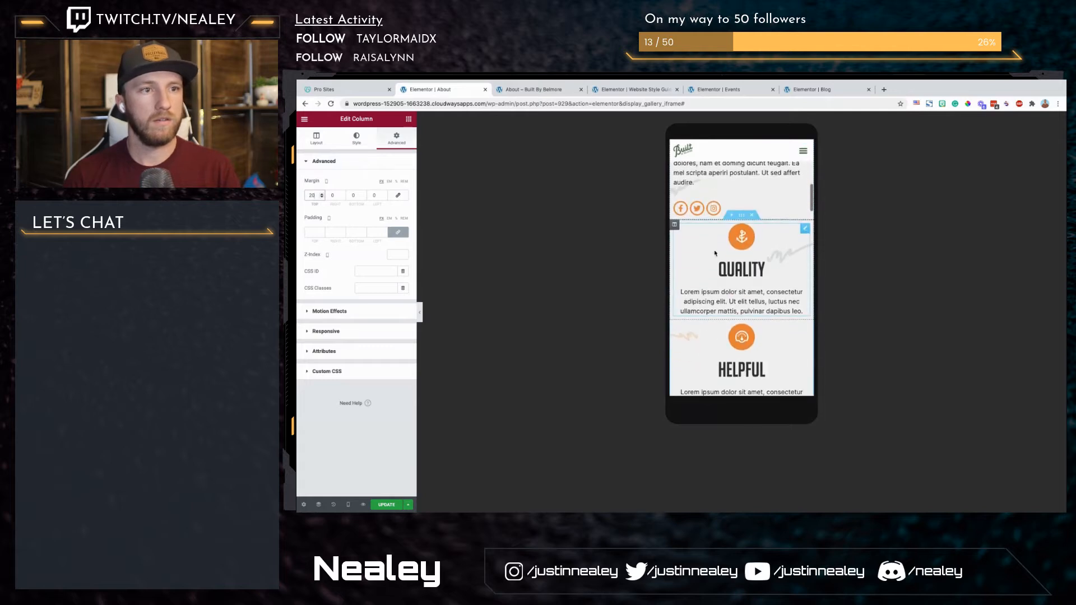
pyautogui.scroll(5, 706, 268)
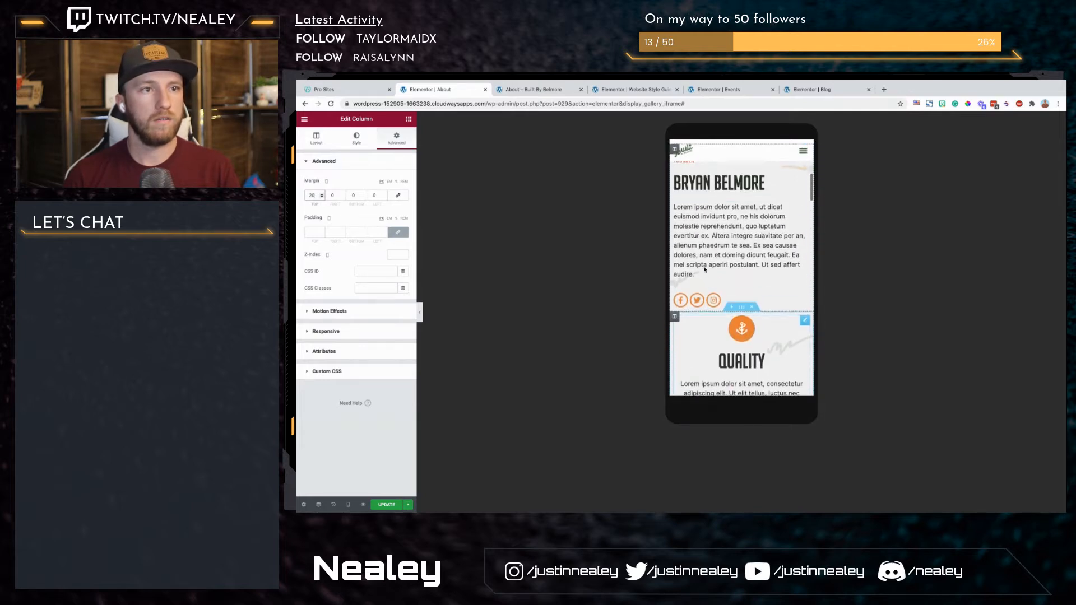
pyautogui.click(741, 311)
pyautogui.scroll(-3, 737, 355)
pyautogui.scroll(2, 738, 354)
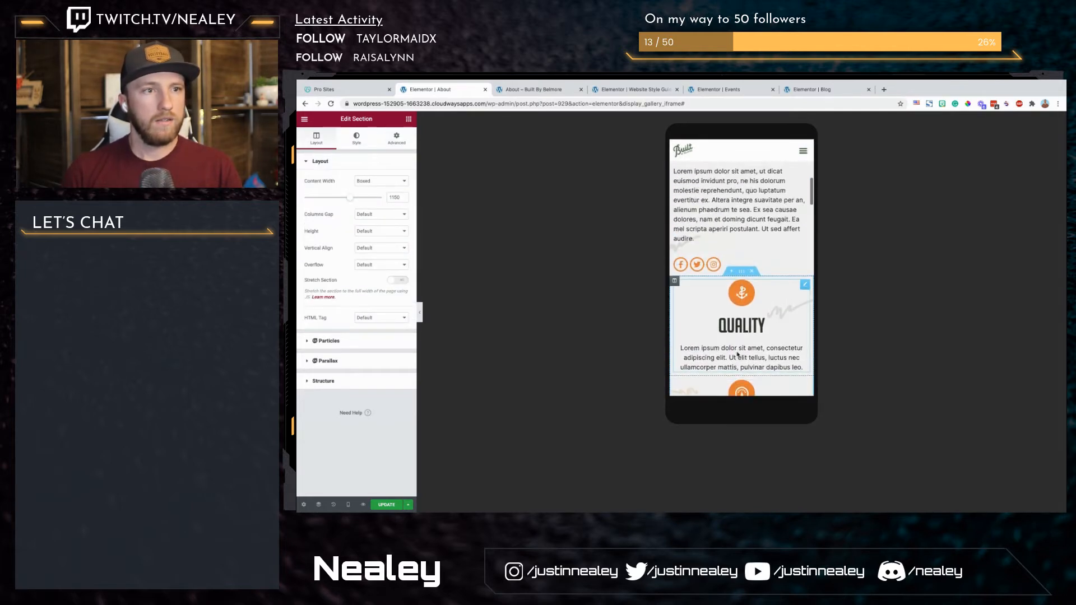
pyautogui.click(404, 128)
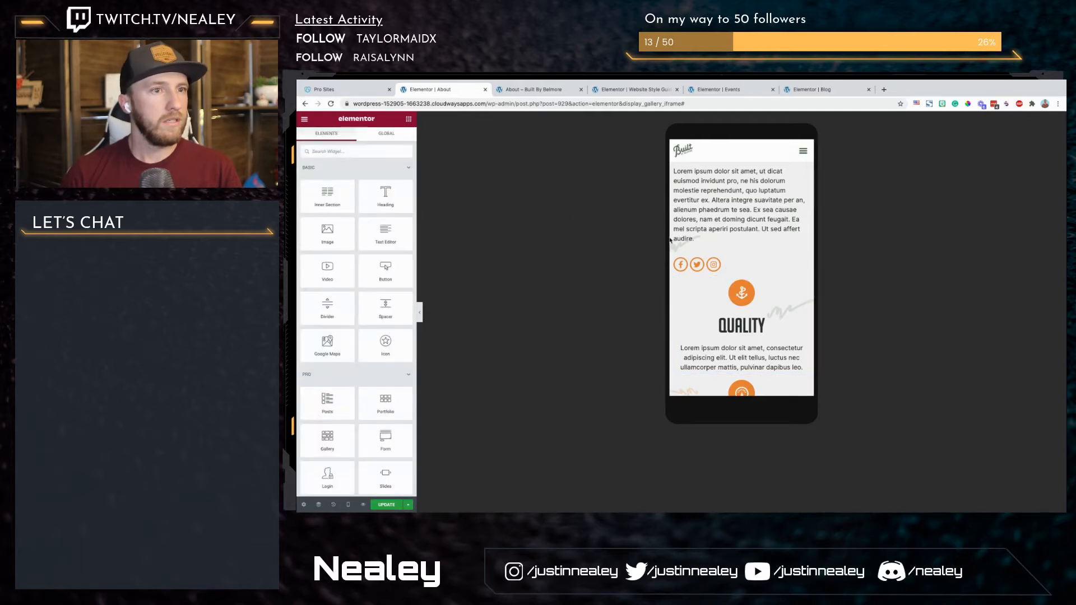
pyautogui.click(742, 271)
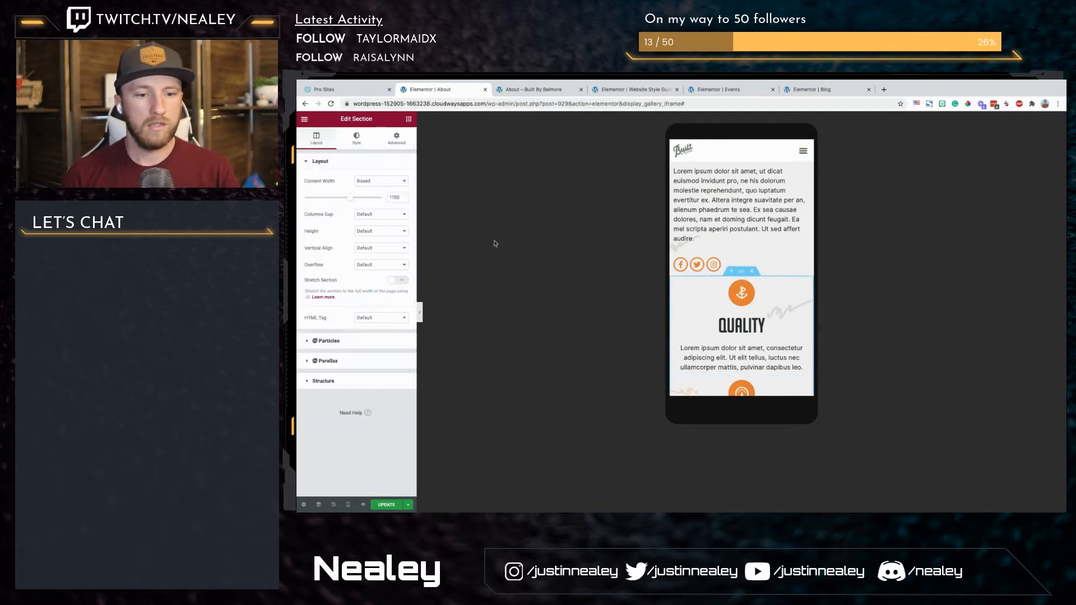
pyautogui.click(396, 138)
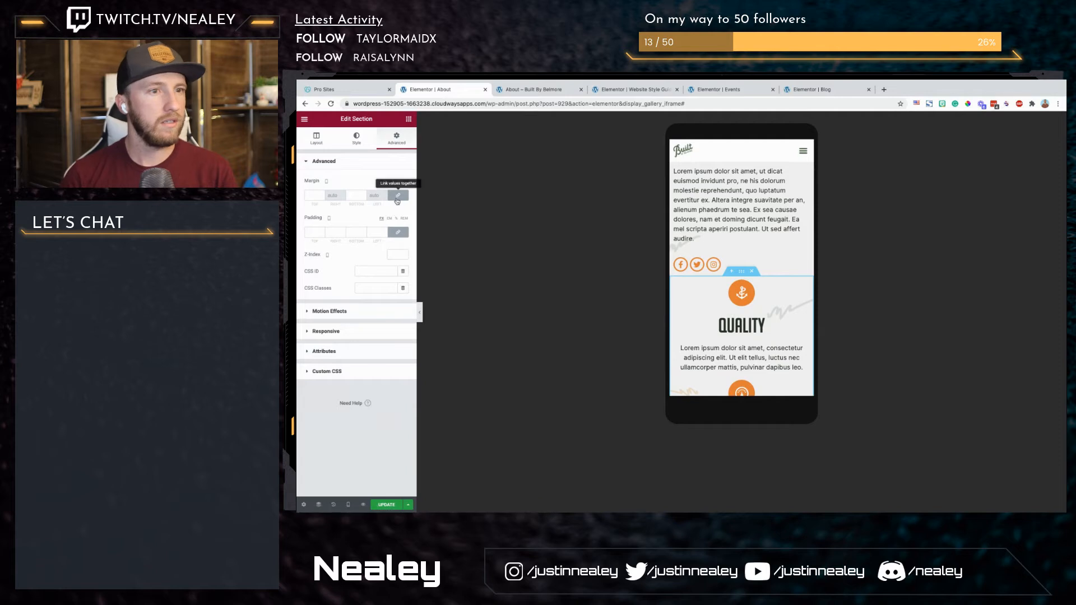
pyautogui.scroll(-7, 787, 252)
pyautogui.scroll(3, 786, 252)
pyautogui.scroll(3, 787, 252)
pyautogui.click(397, 197)
pyautogui.write('50')
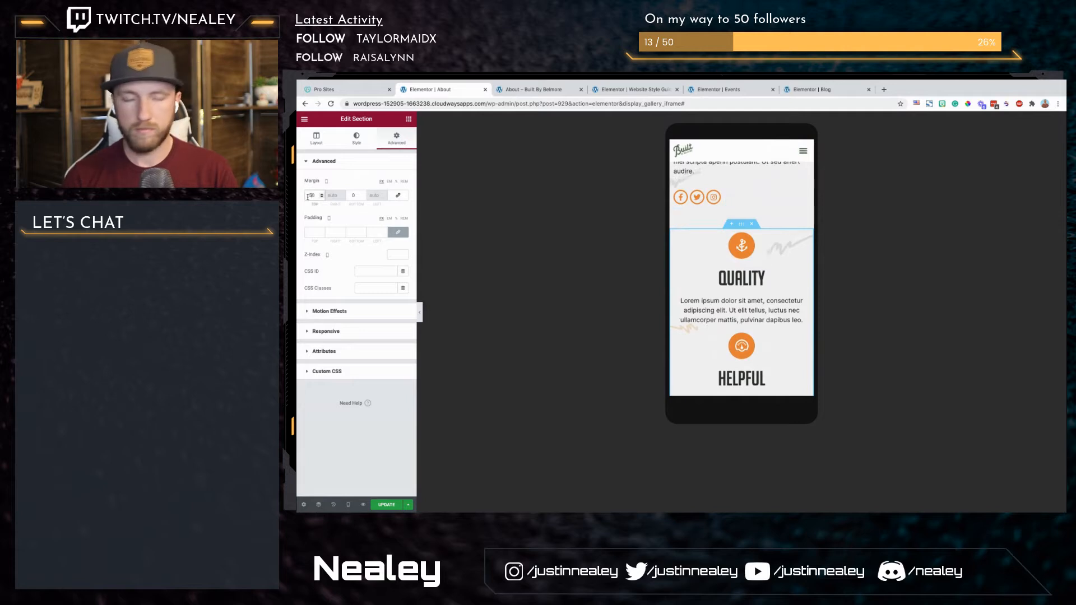
pyautogui.write('50')
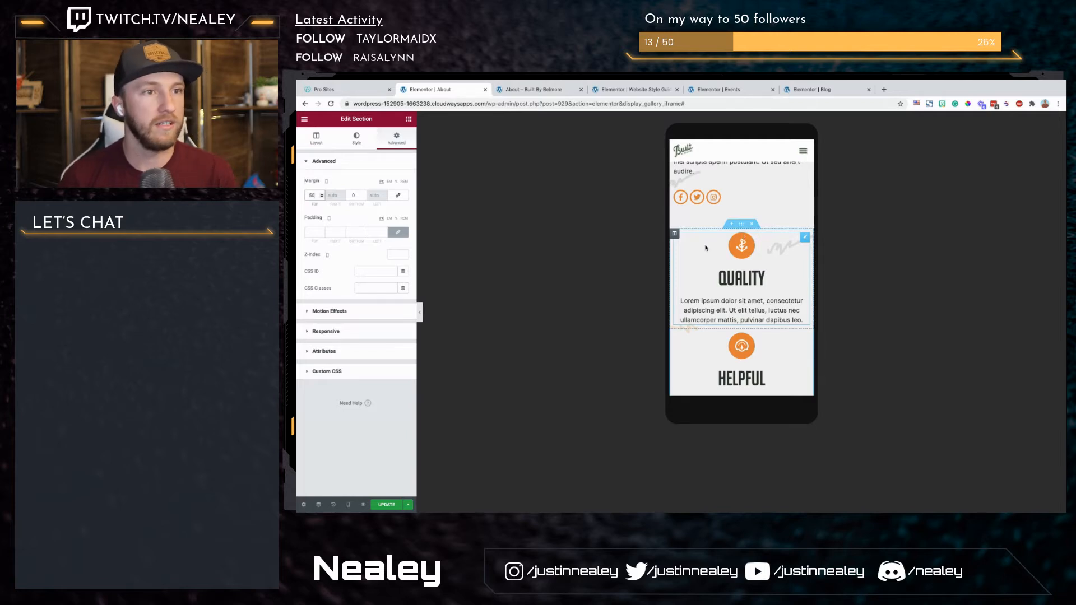
# Step: Set the Quality section's mobile top margin to 50 and left-align the Quality icon box content
pyautogui.click(674, 246)
pyautogui.click(356, 137)
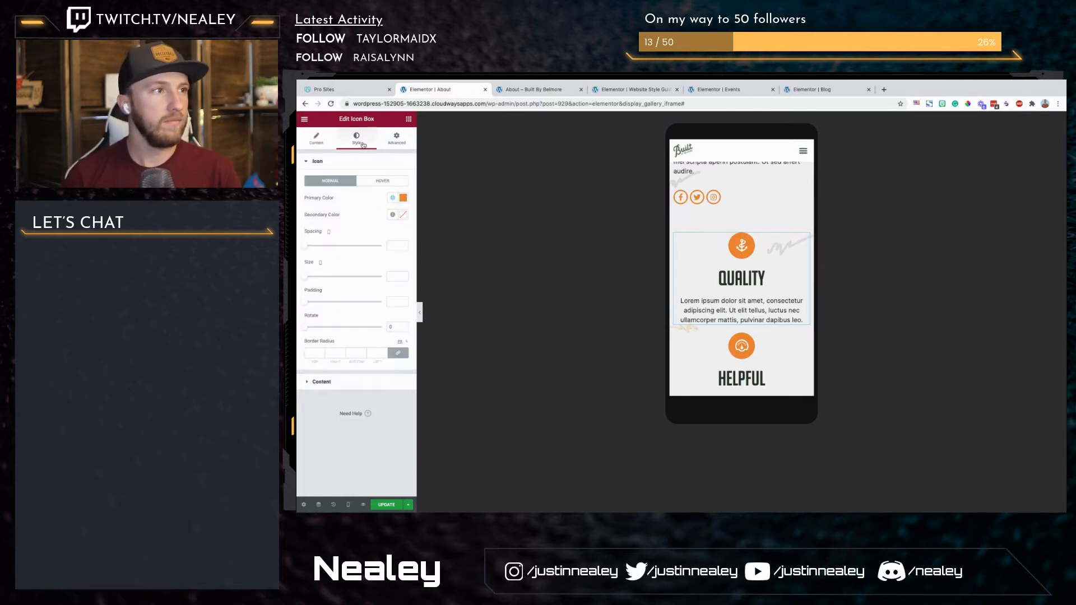
pyautogui.click(321, 388)
pyautogui.scroll(-5, 741, 269)
pyautogui.scroll(-5, 730, 290)
pyautogui.scroll(1, 730, 290)
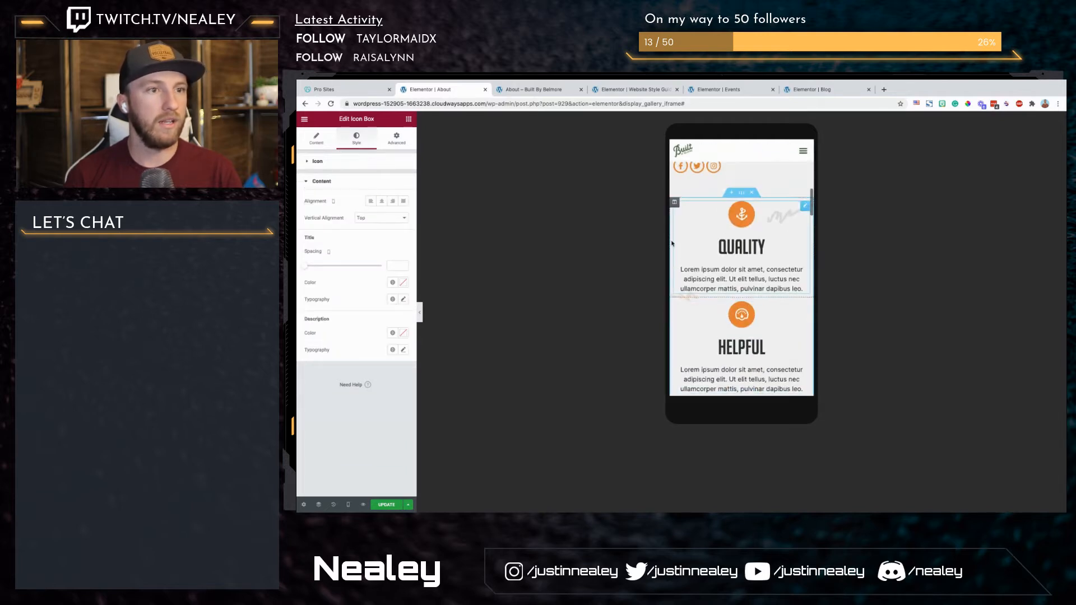
pyautogui.click(373, 206)
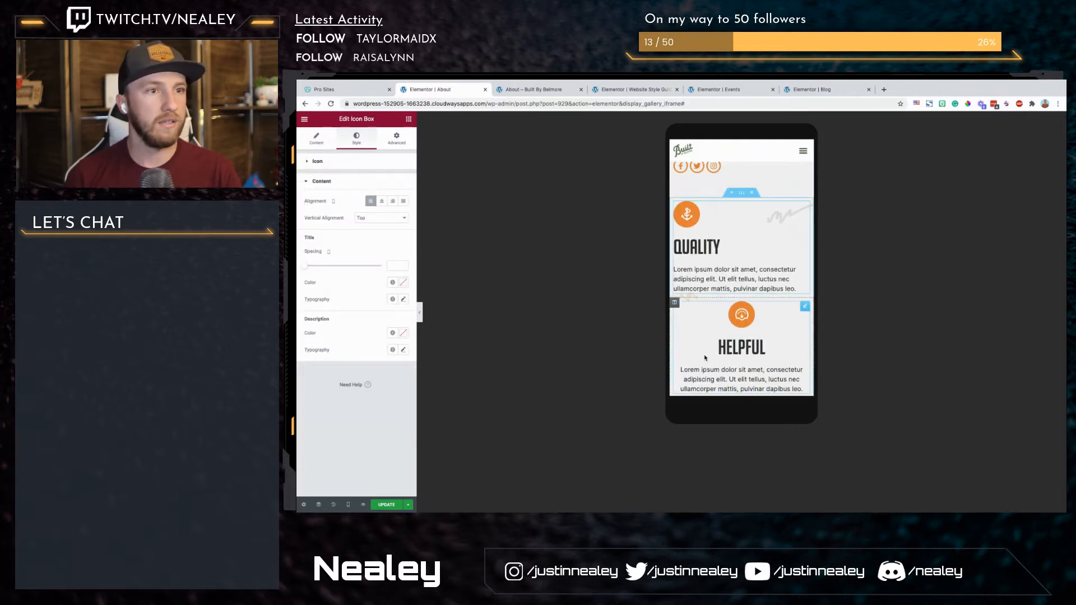
# Step: Left-align the content of the Helpful icon box in the mobile layout
pyautogui.click(742, 342)
pyautogui.click(358, 140)
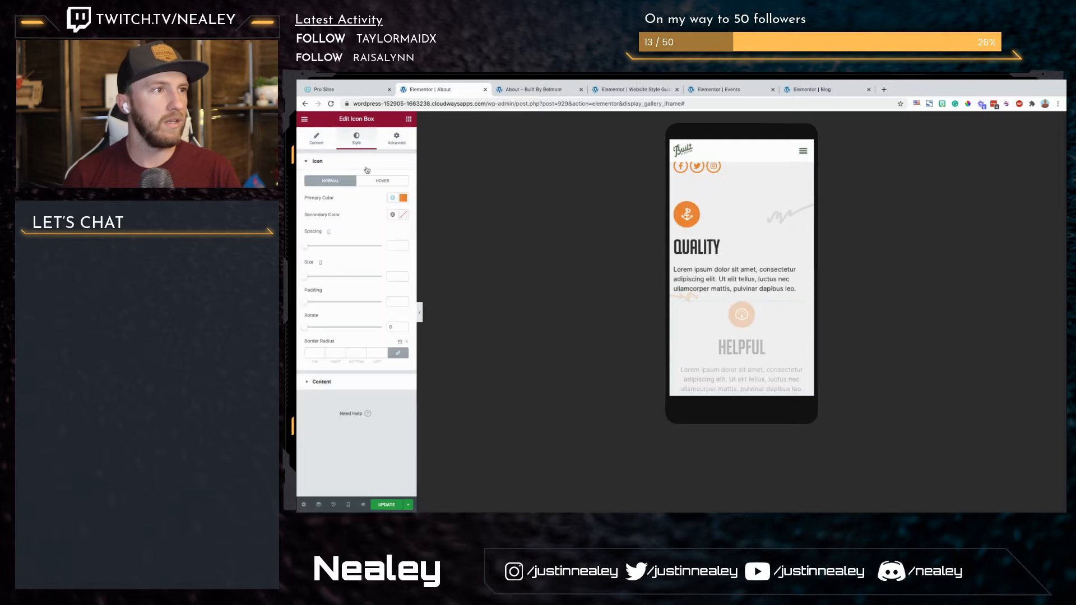
pyautogui.click(319, 144)
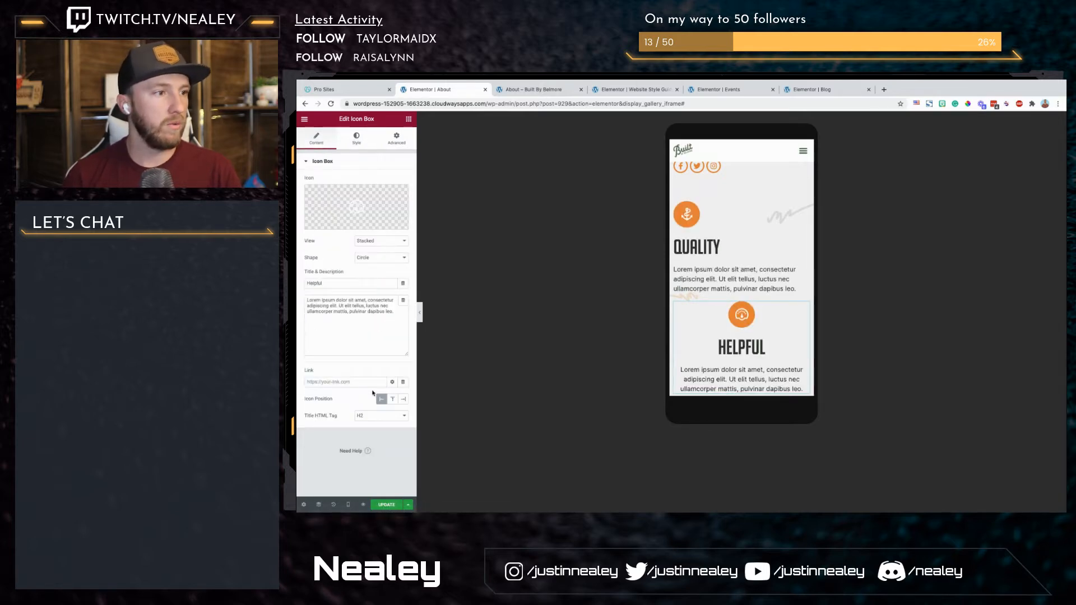
pyautogui.click(356, 140)
pyautogui.click(317, 385)
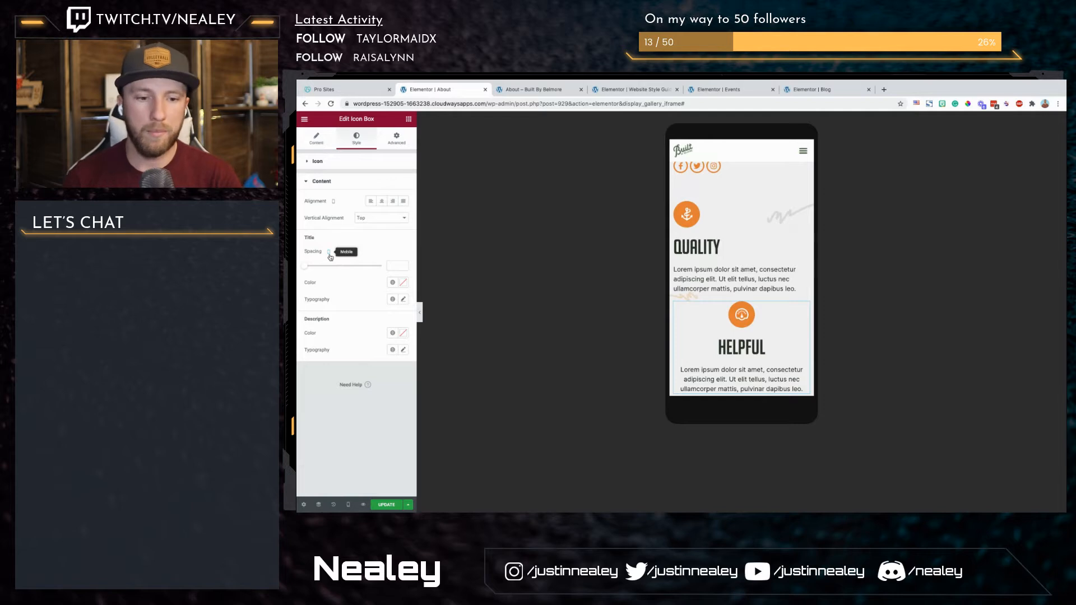
pyautogui.click(371, 202)
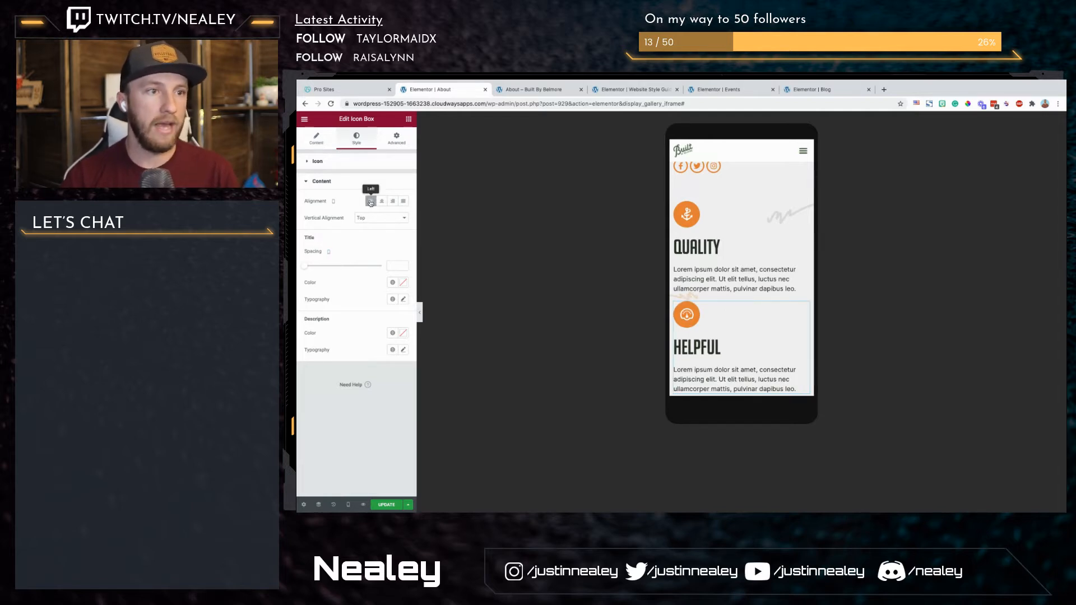
# Step: Set the Helpful icon box's mobile top and bottom margins to 20, with 0 on the right and left
pyautogui.click(396, 138)
pyautogui.click(331, 195)
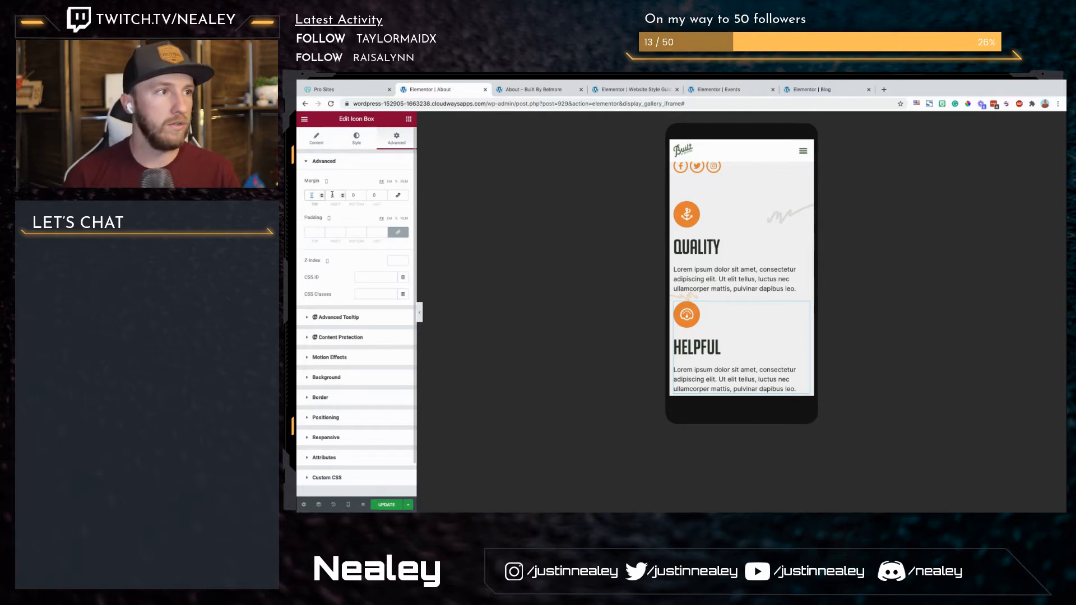
pyautogui.write('20')
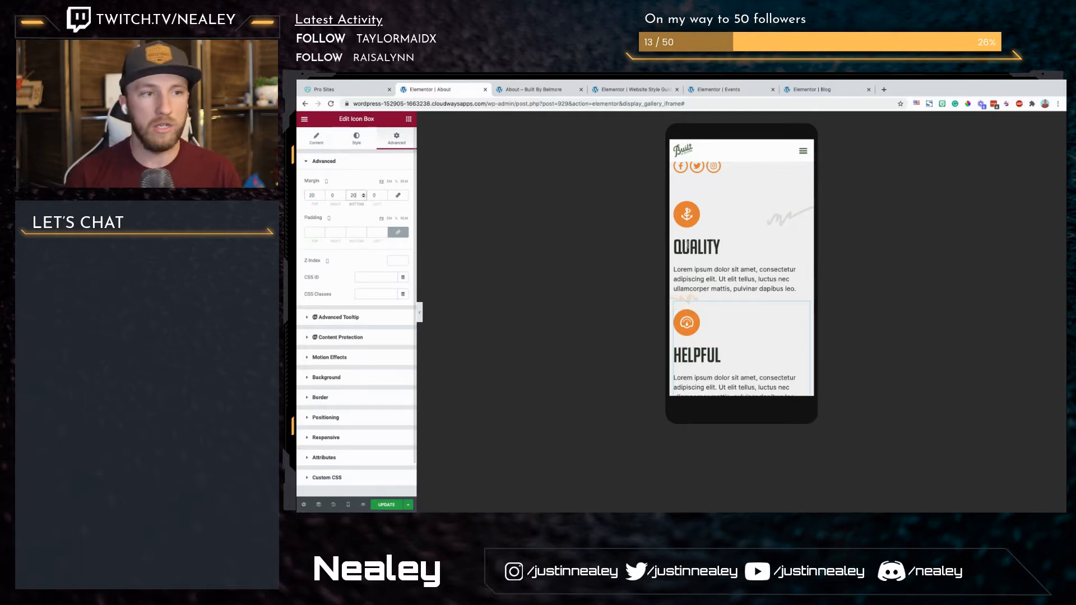
# Step: Left-align the content of the Efficient icon box in the mobile layout
pyautogui.scroll(-5, 731, 262)
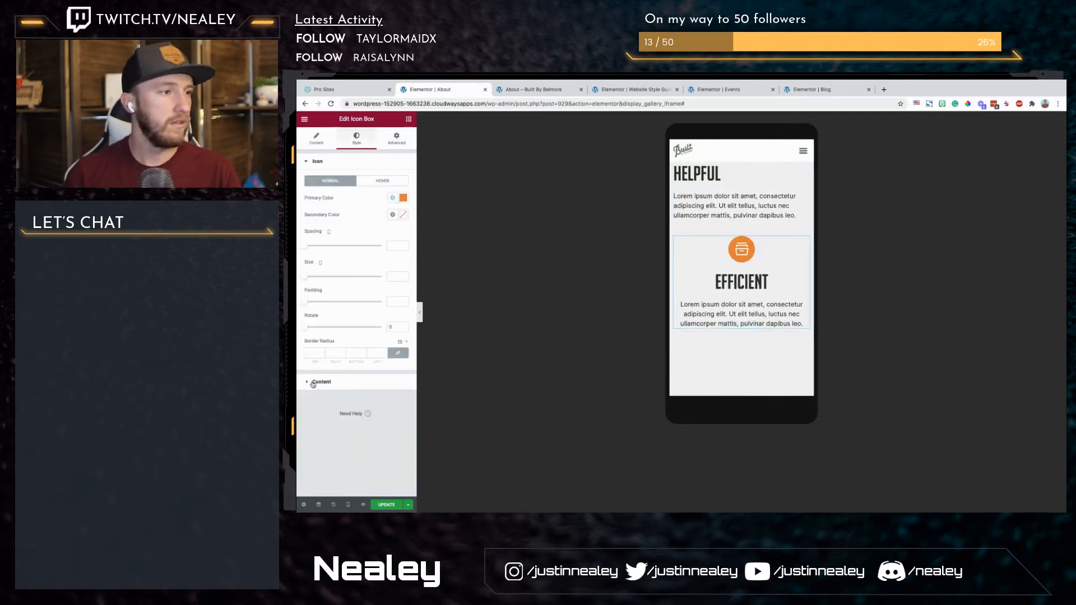
pyautogui.click(313, 383)
pyautogui.click(371, 201)
# Step: Set the My Life and Experience section's mobile padding to 80 top and bottom and 10 right and left
pyautogui.scroll(-3, 746, 290)
pyautogui.click(713, 263)
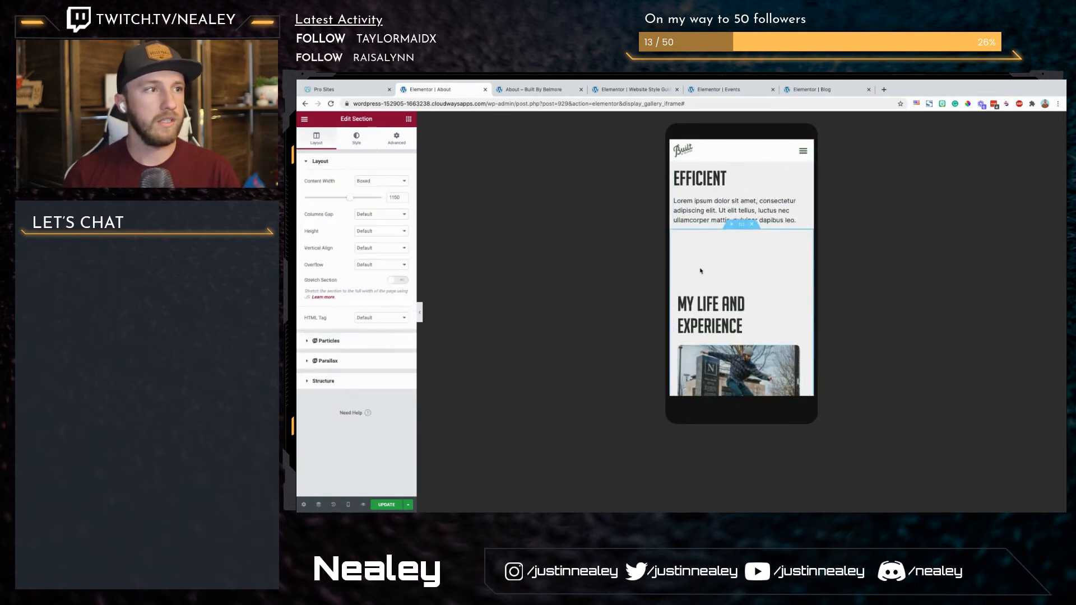
pyautogui.scroll(3, 706, 282)
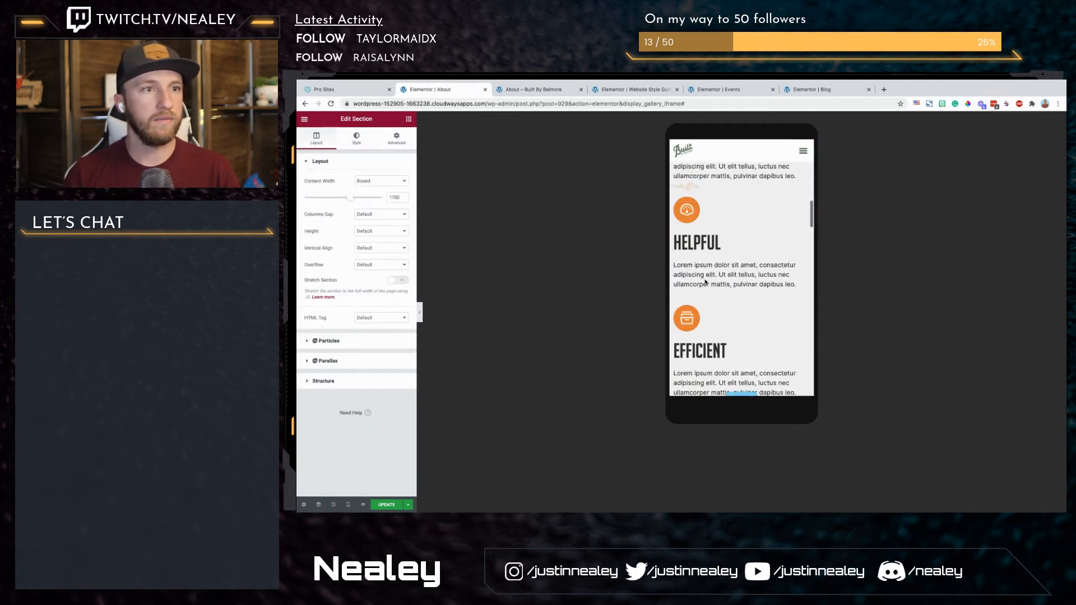
pyautogui.scroll(-3, 706, 282)
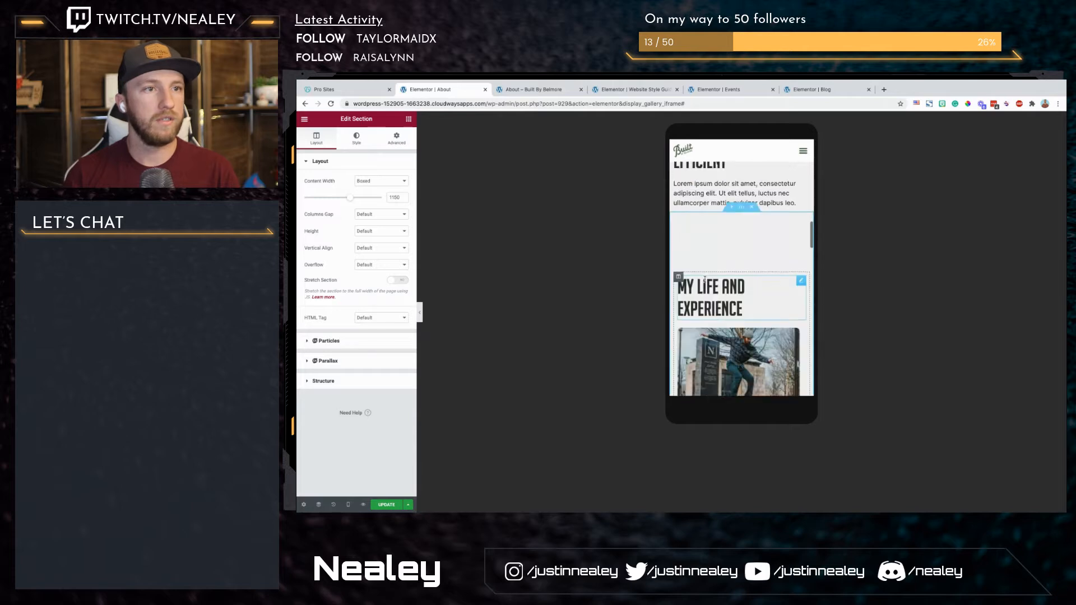
pyautogui.scroll(1, 705, 282)
pyautogui.click(397, 137)
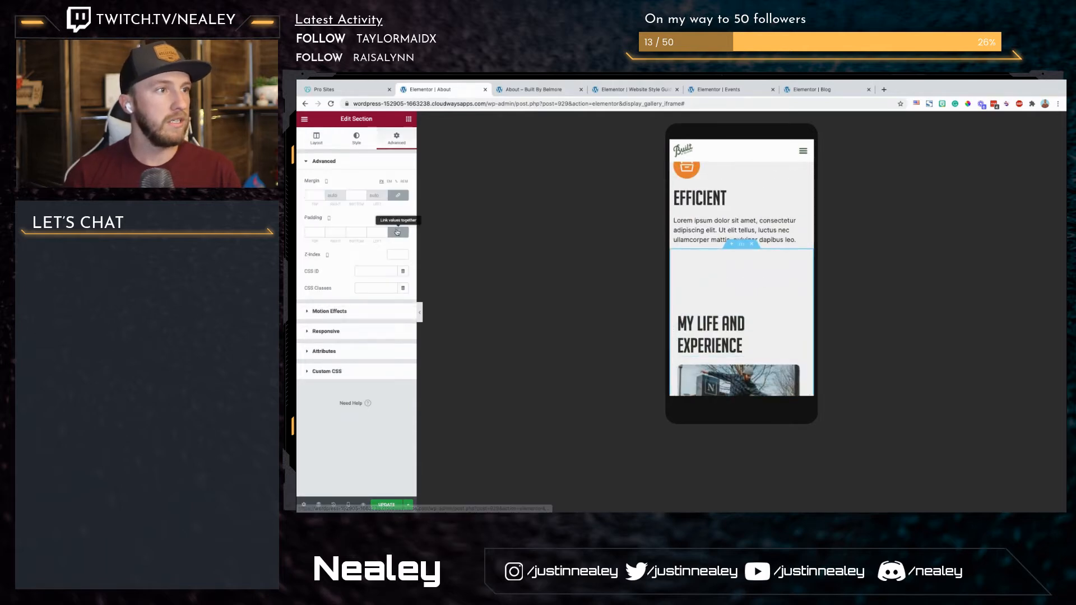
pyautogui.write('80')
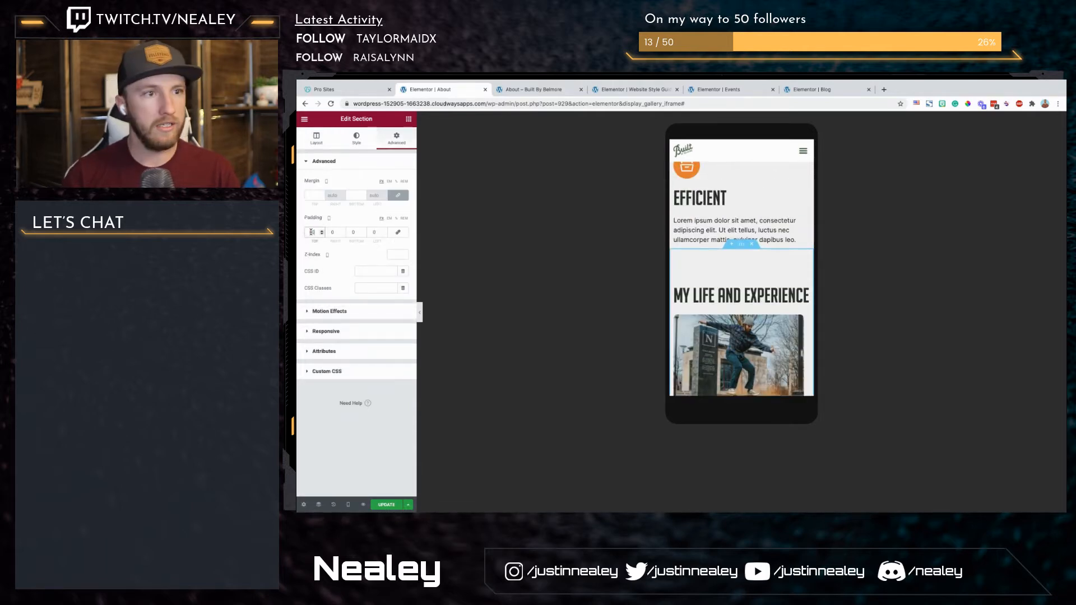
pyautogui.click(332, 232)
pyautogui.write('10')
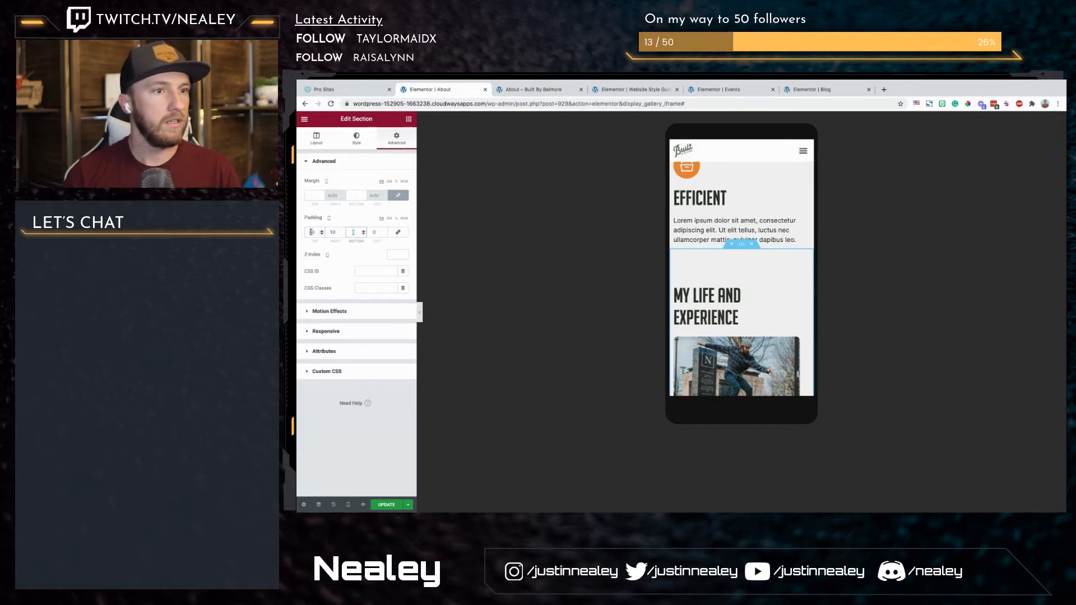
pyautogui.press('Tab')
pyautogui.write('10')
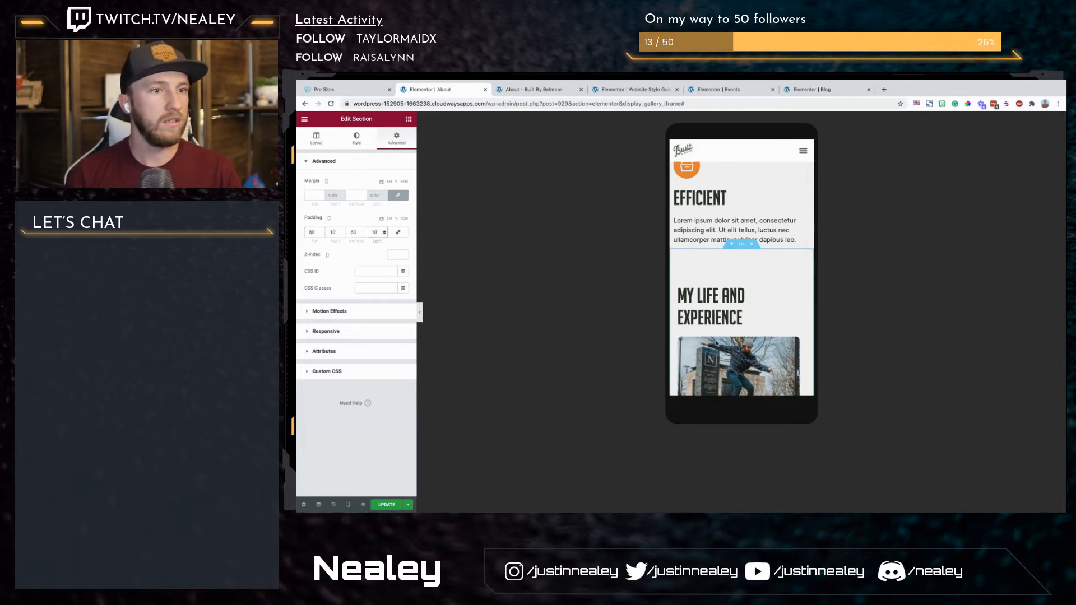
# Step: Give the skateboarder photo's column a mobile bottom margin of 20, with 0 on the other sides
pyautogui.scroll(-1, 694, 359)
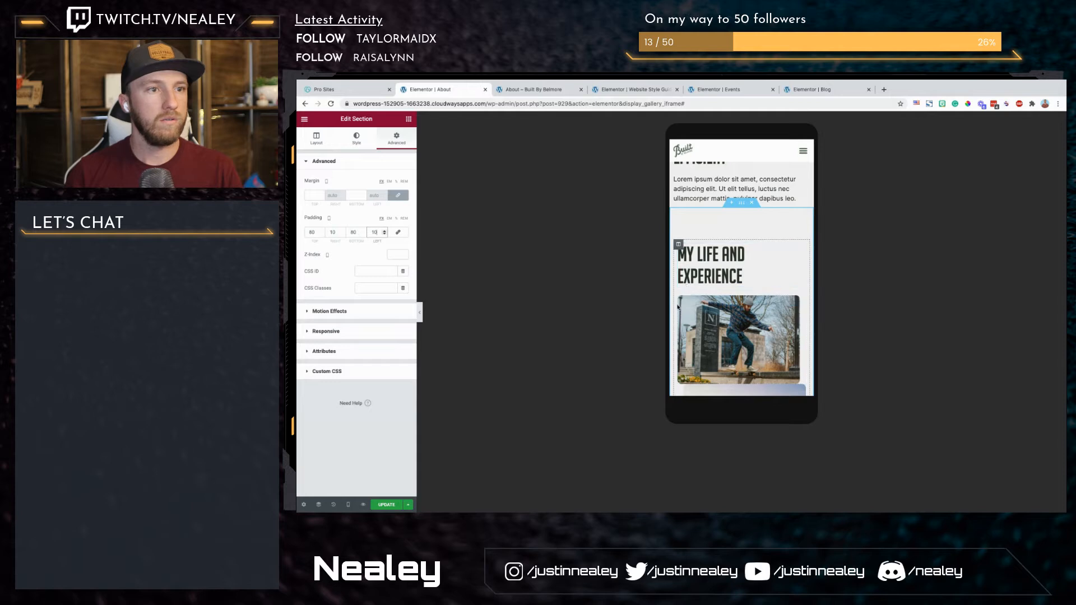
pyautogui.click(678, 307)
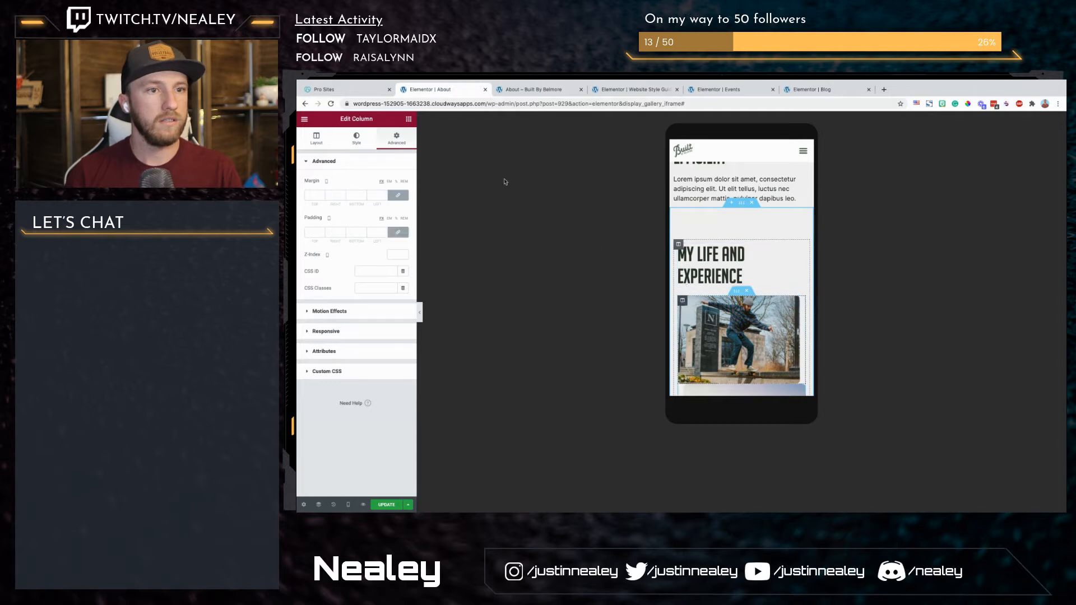
pyautogui.click(399, 197)
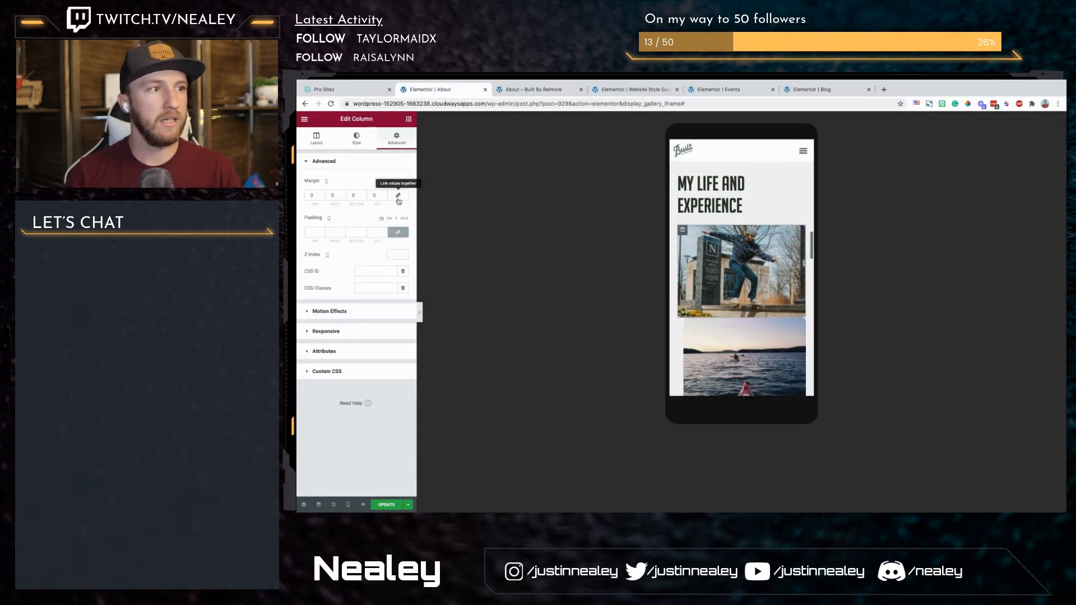
pyautogui.click(351, 197)
pyautogui.write('2020')
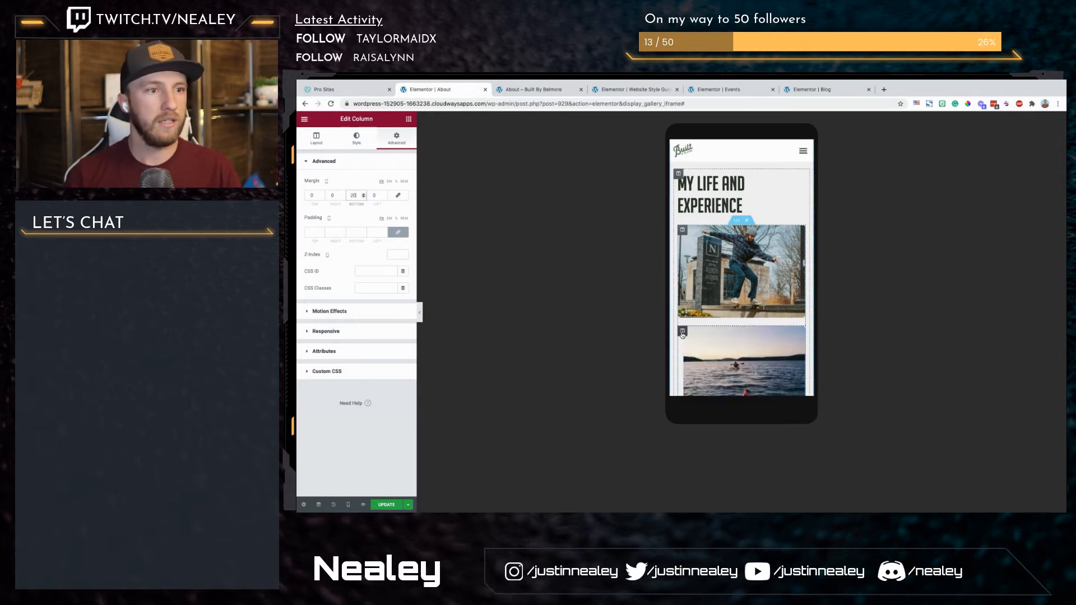
# Step: Set the kayak photo column's mobile margin to 0 on all four sides
pyautogui.click(682, 334)
pyautogui.click(398, 195)
pyautogui.scroll(-3, 703, 281)
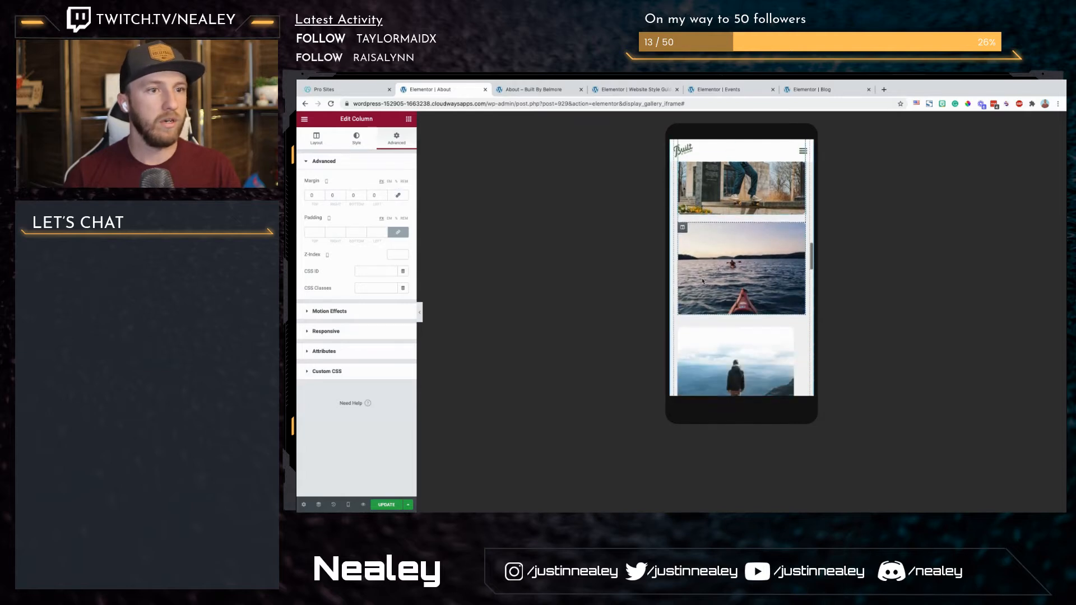
# Step: Give the mountain overlook photo's column a mobile bottom margin of 20, with 0 on the other sides
pyautogui.click(397, 196)
pyautogui.click(397, 196)
pyautogui.scroll(-1, 740, 269)
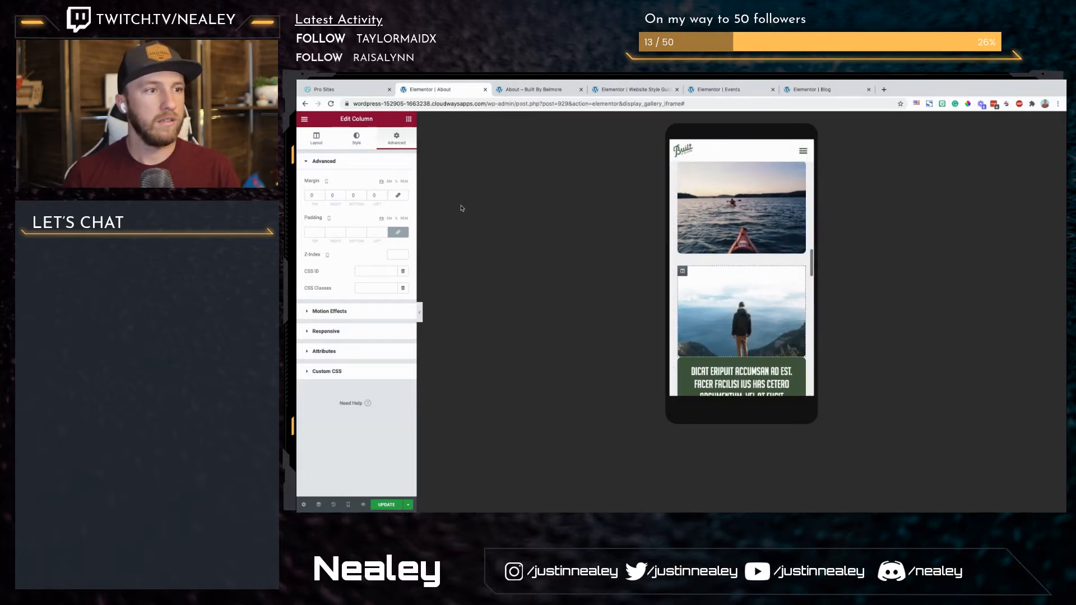
pyautogui.click(353, 196)
pyautogui.write('20')
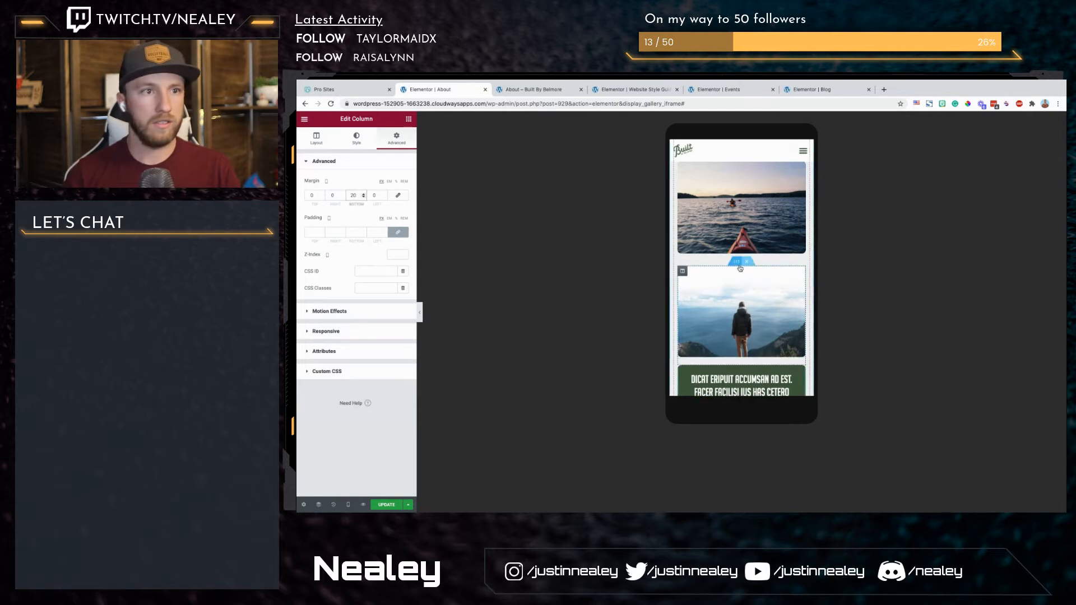
# Step: For the inner section holding the mountain photo and quote, set mobile padding to 0 and the top margin to -11
pyautogui.scroll(2, 736, 263)
pyautogui.scroll(-2, 736, 263)
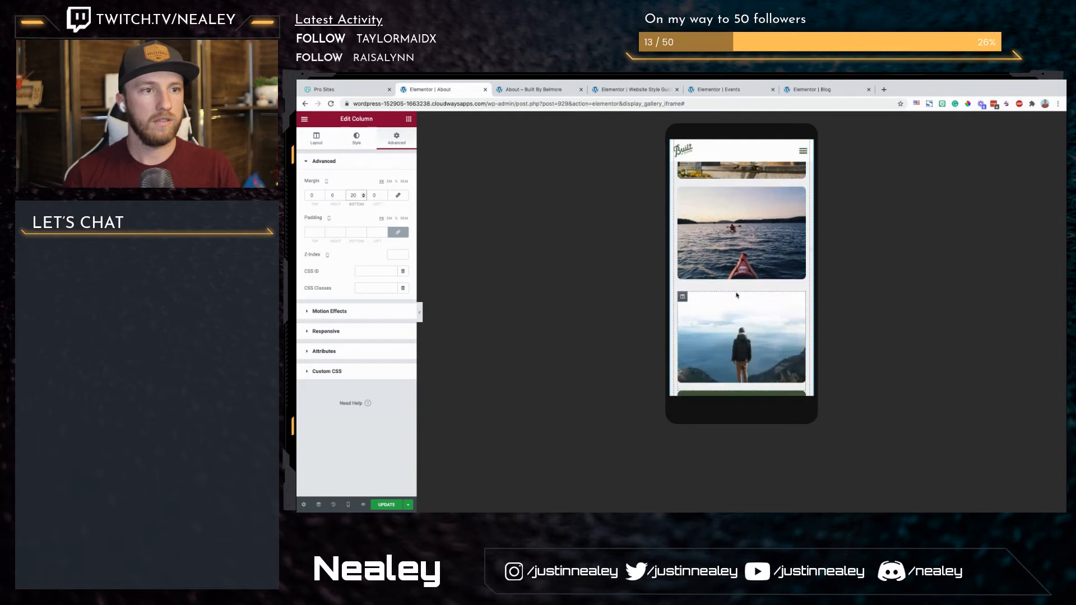
pyautogui.click(737, 289)
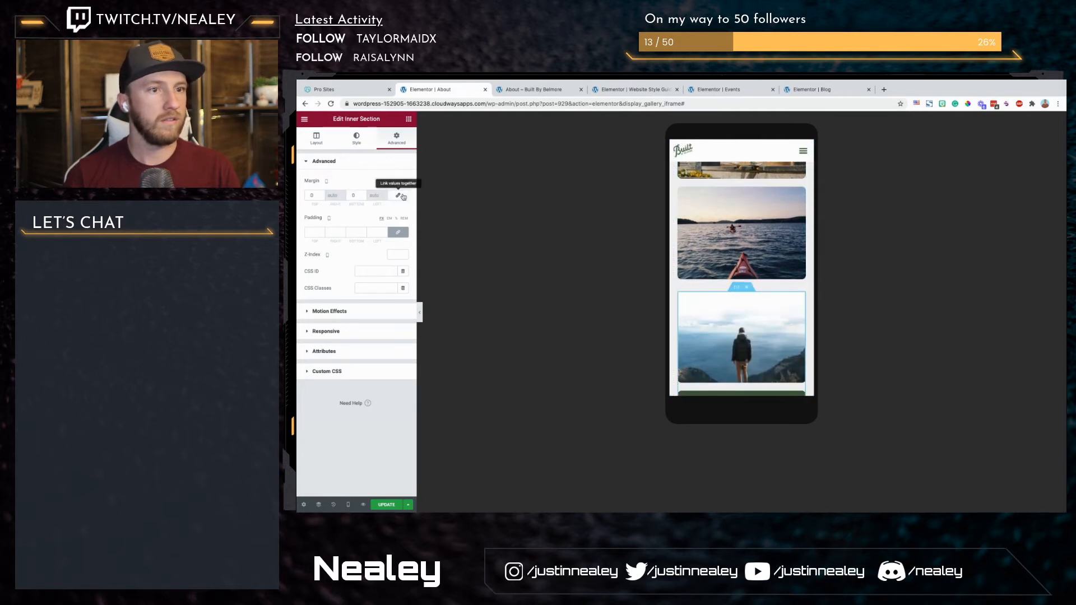
pyautogui.click(404, 235)
pyautogui.click(315, 196)
pyautogui.press('Down')
pyautogui.press('Down')
pyautogui.press('Down')
pyautogui.press('Down')
pyautogui.press('Down')
pyautogui.press('Down')
pyautogui.press('Down')
pyautogui.press('Down')
pyautogui.press('Down')
pyautogui.press('Down')
pyautogui.press('Down')
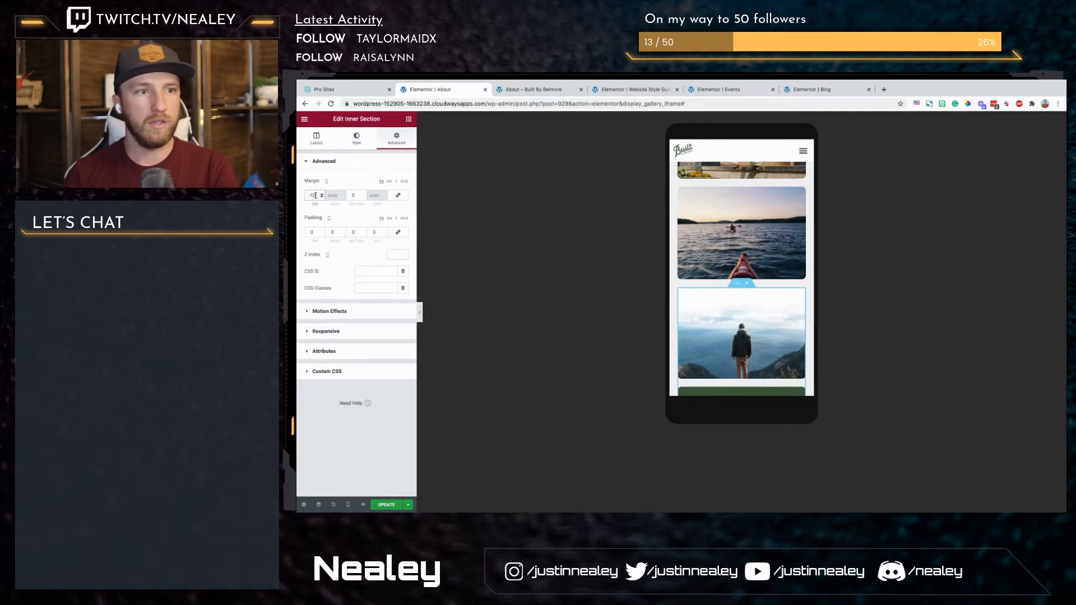
# Step: Check the remaining mobile sections down to the page end and update the About page
pyautogui.scroll(-5, 718, 257)
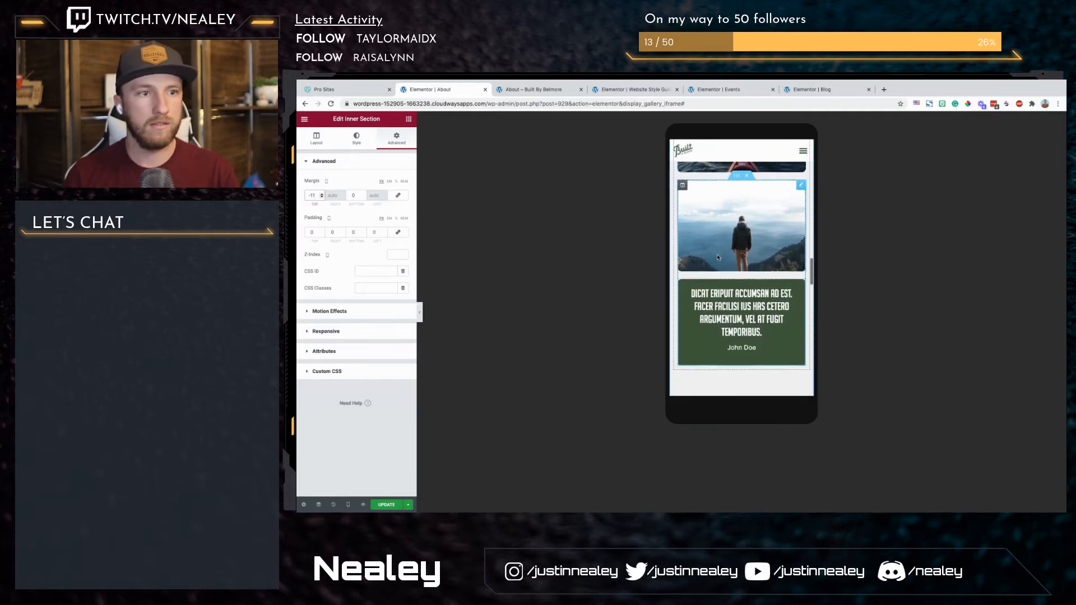
pyautogui.scroll(-3, 753, 346)
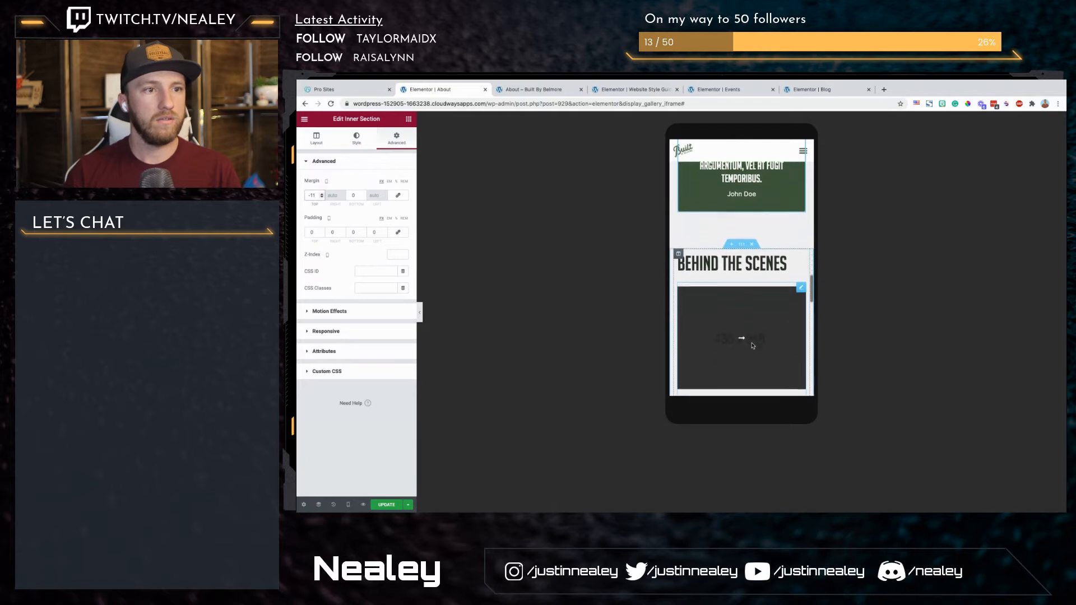
pyautogui.scroll(-10, 743, 229)
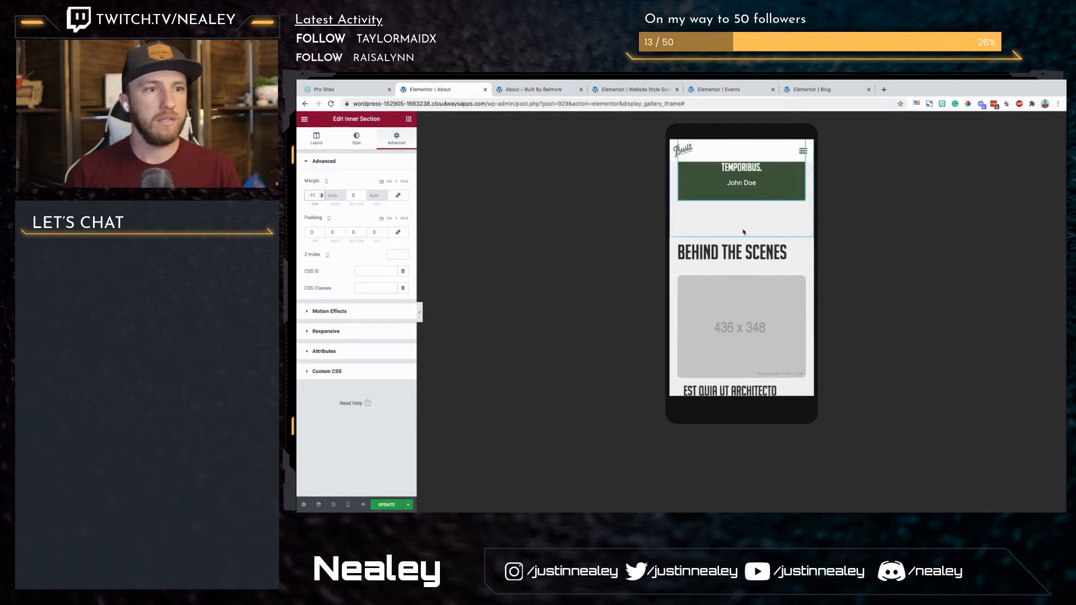
pyautogui.scroll(-5, 744, 232)
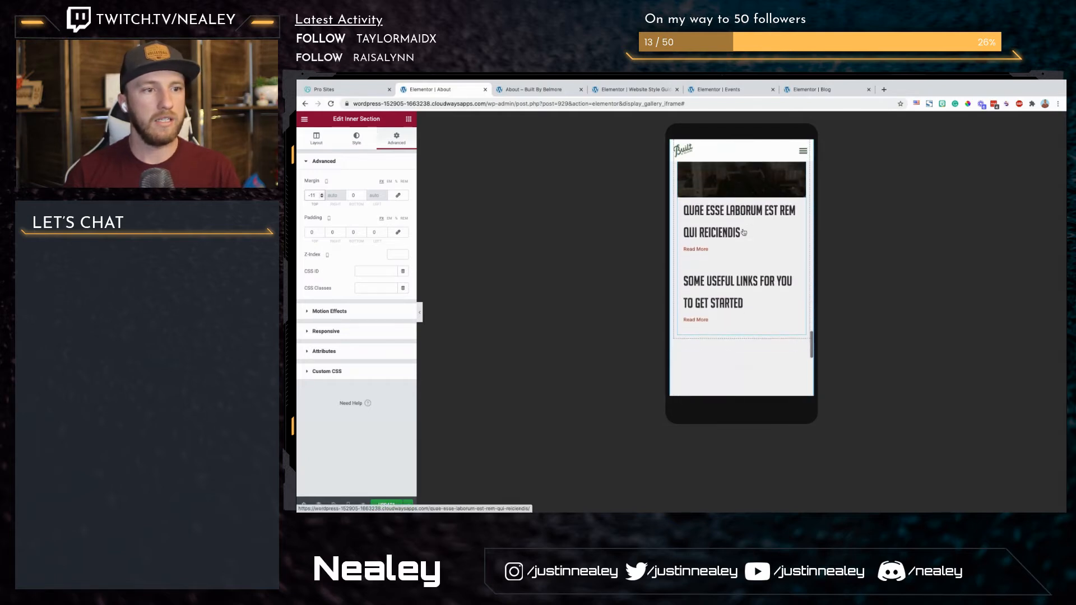
pyautogui.click(388, 505)
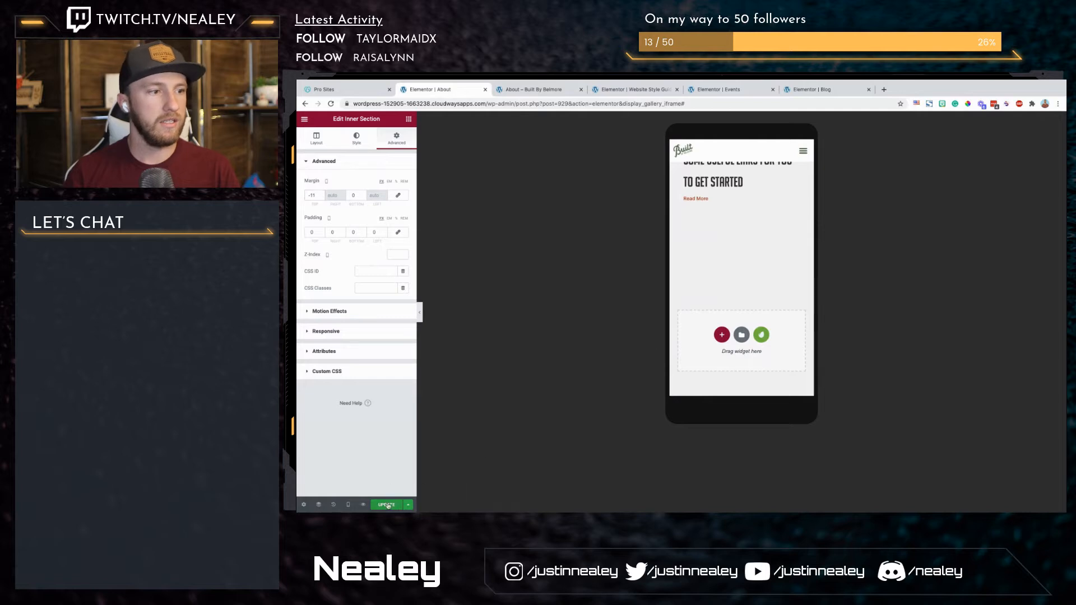
# Step: Hide the editing panel and review the blog posts and footer in the mobile preview
pyautogui.click(420, 312)
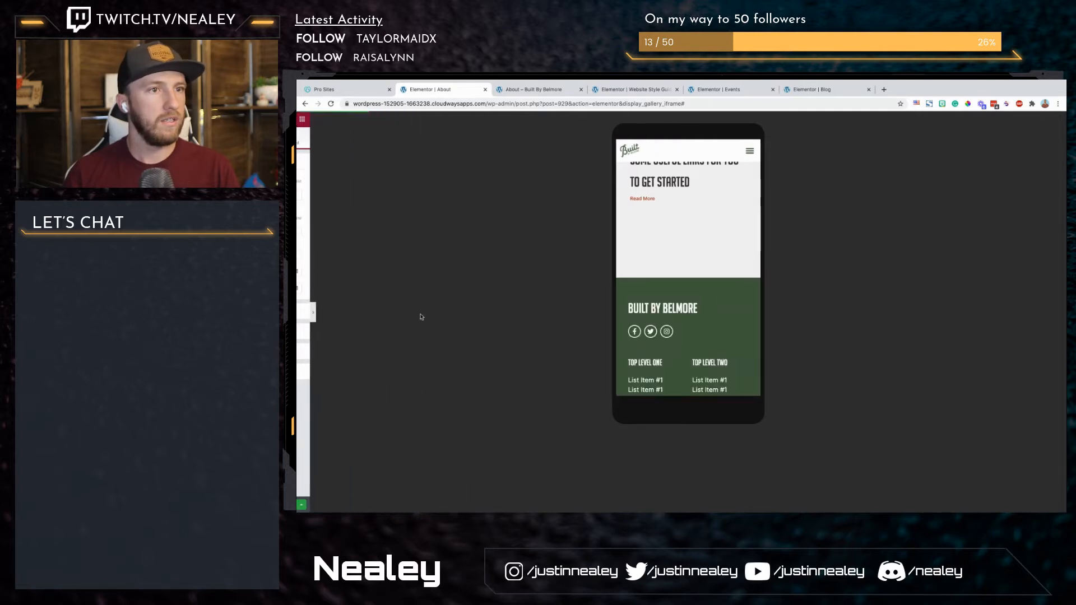
pyautogui.scroll(3, 680, 221)
pyautogui.scroll(-3, 681, 221)
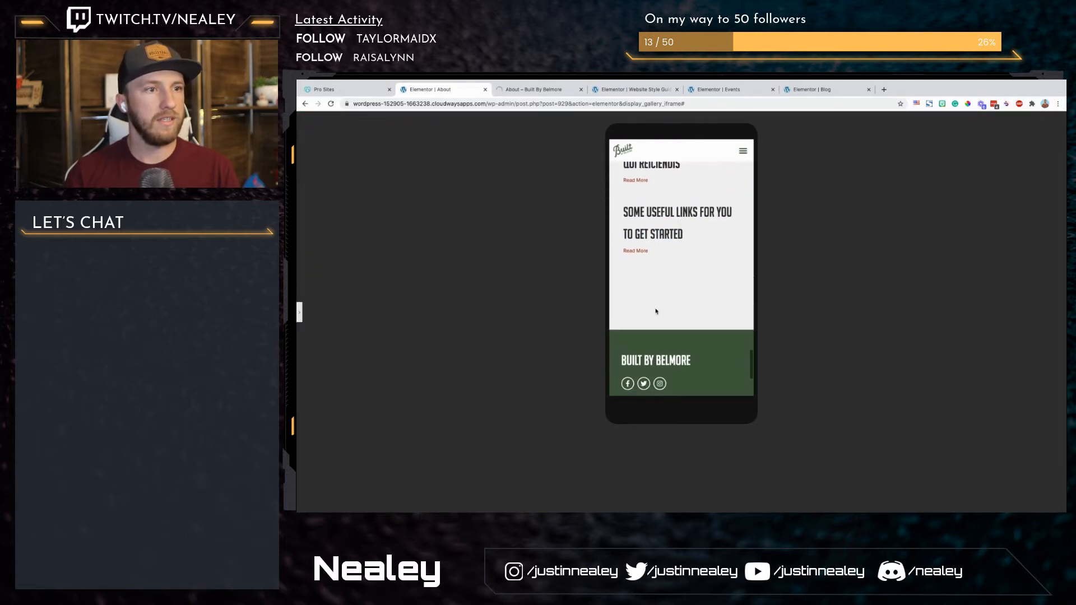
# Step: Show the editing panel again and set the Behind the Scenes section's mobile padding to 10 right, 80 bottom and 10 left
pyautogui.click(299, 312)
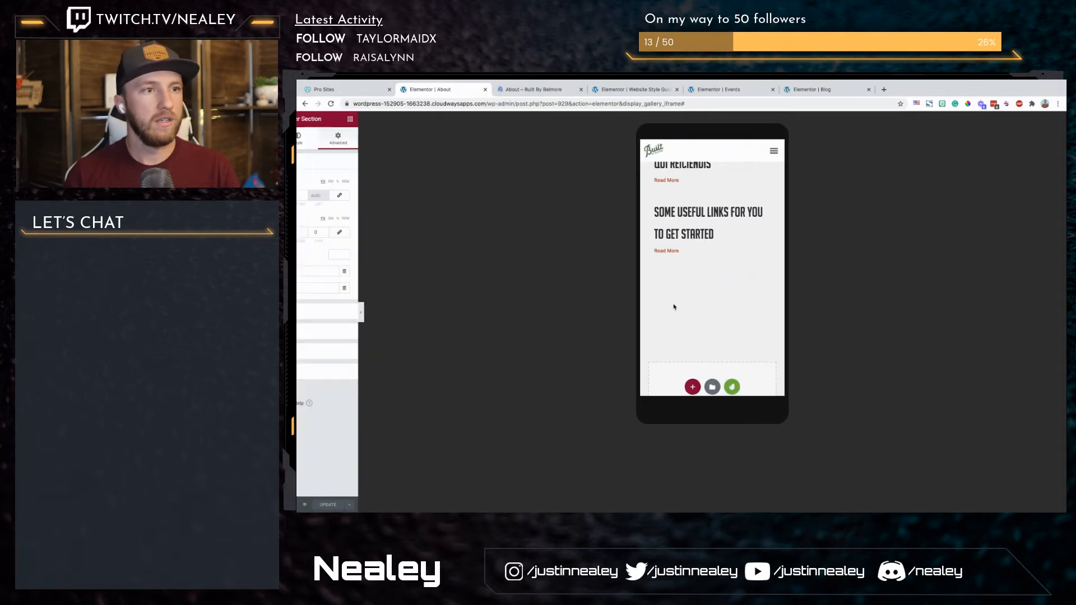
pyautogui.scroll(5, 678, 306)
pyautogui.scroll(5, 729, 264)
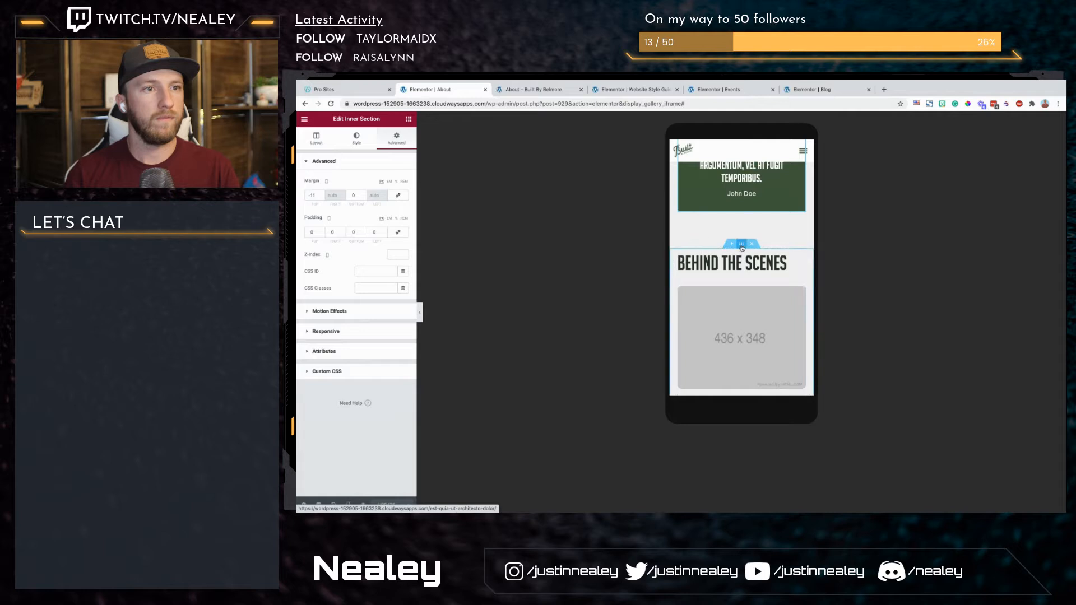
pyautogui.click(741, 246)
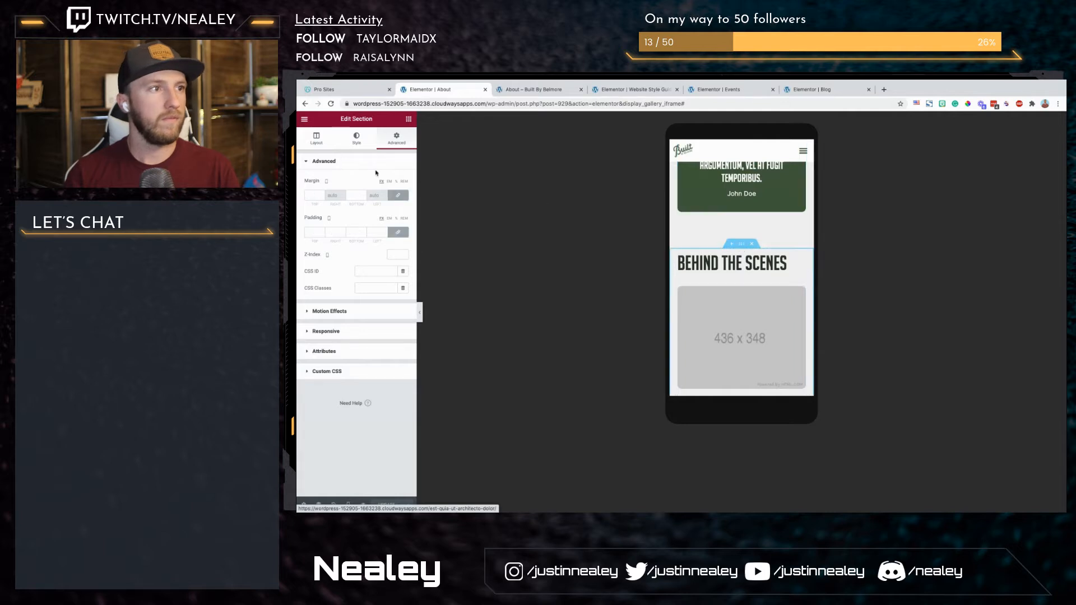
pyautogui.click(331, 228)
pyautogui.write('10')
pyautogui.press('Tab')
pyautogui.write('80')
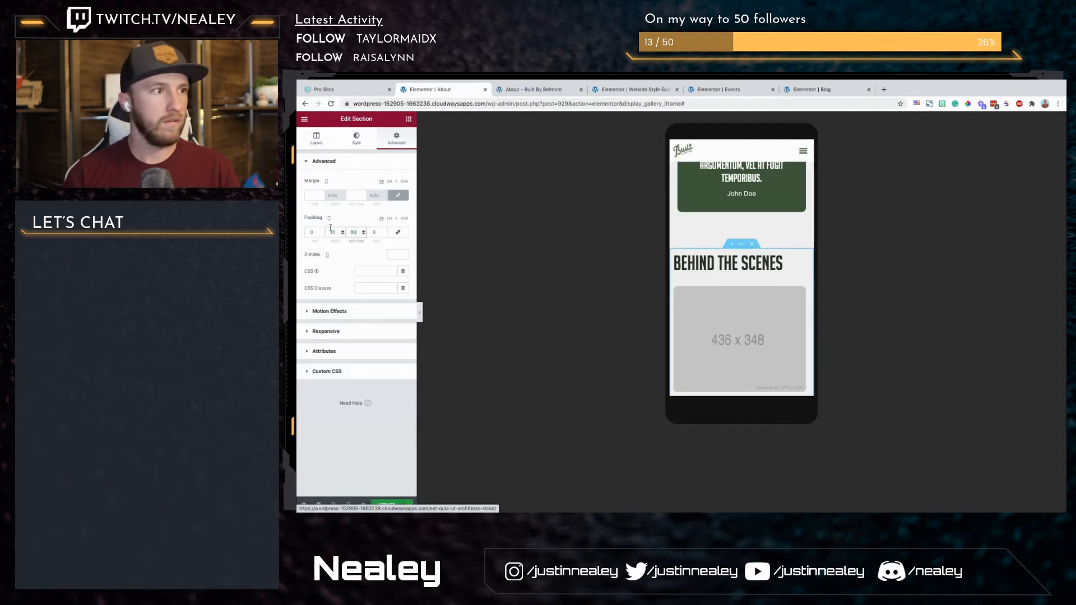
pyautogui.press('Tab')
pyautogui.write('10')
# Step: Check the spacing around the blog posts in the mobile preview and update the About page
pyautogui.scroll(-4, 804, 299)
pyautogui.scroll(-6, 804, 299)
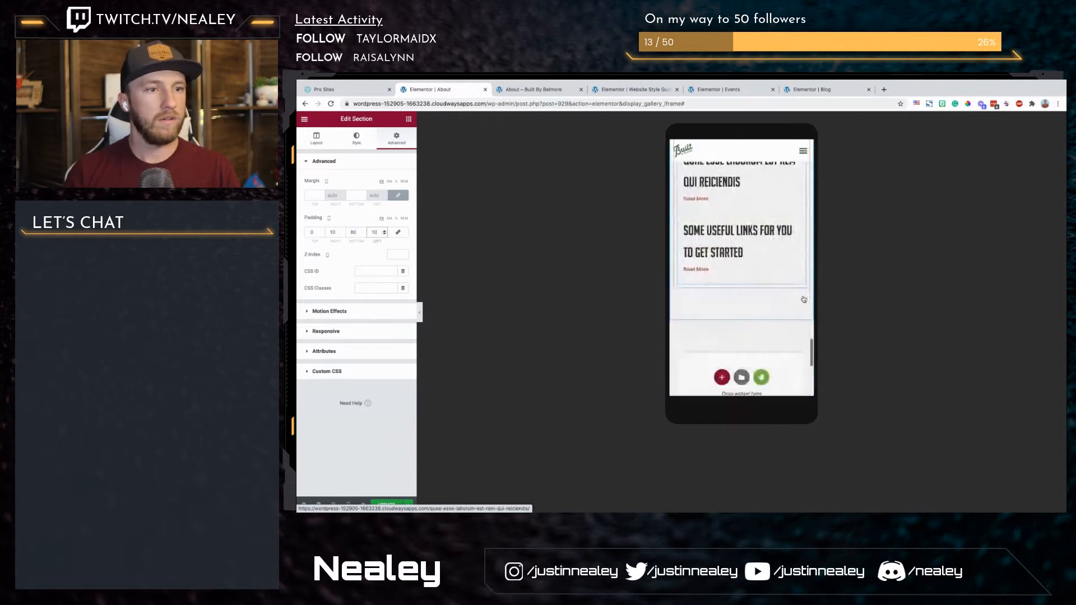
pyautogui.scroll(3, 804, 299)
pyautogui.scroll(2, 804, 299)
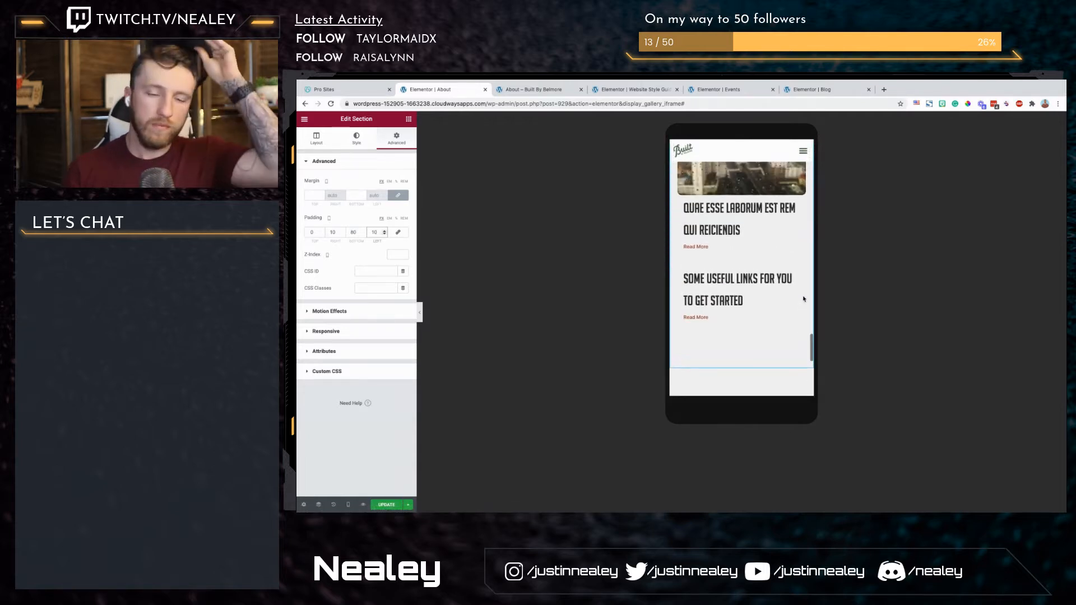
pyautogui.click(389, 505)
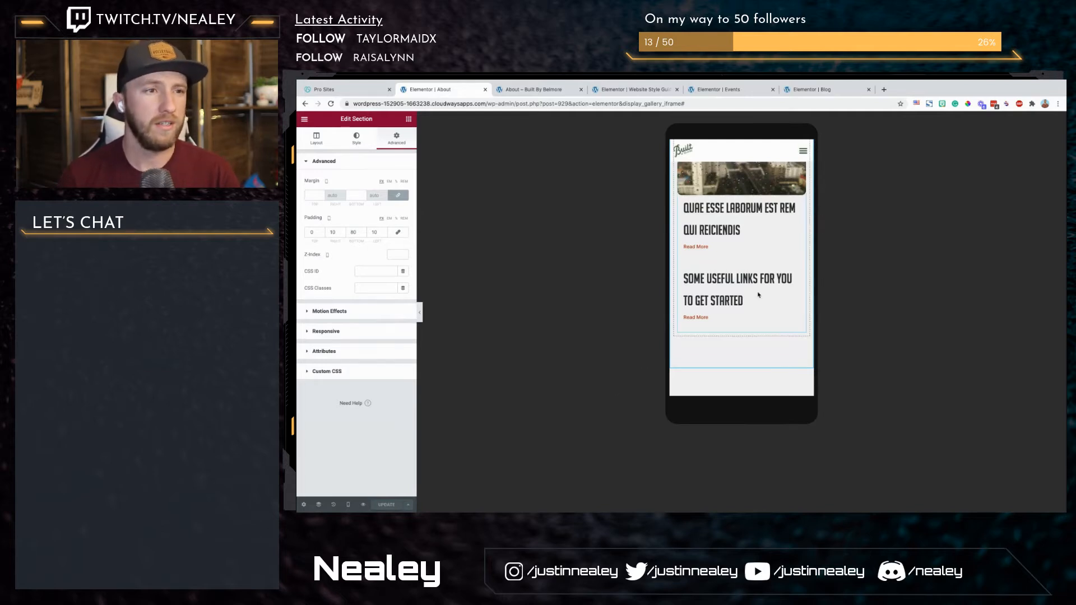
# Step: Review the mobile layout from the Behind the Scenes section up to the Quality, Helpful and Efficient blocks
pyautogui.scroll(15, 758, 295)
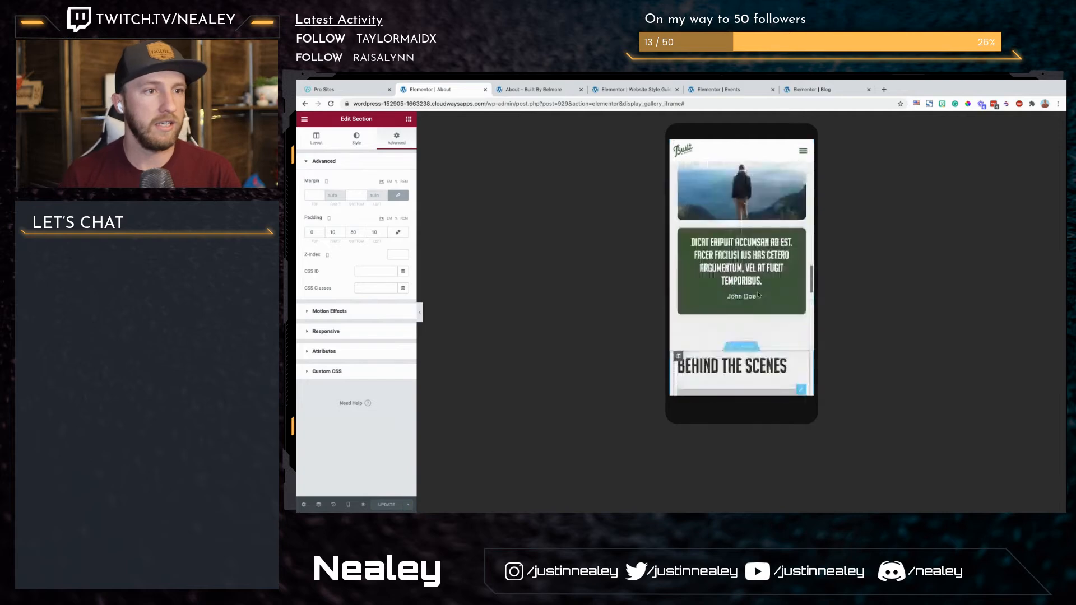
pyautogui.scroll(-4, 759, 295)
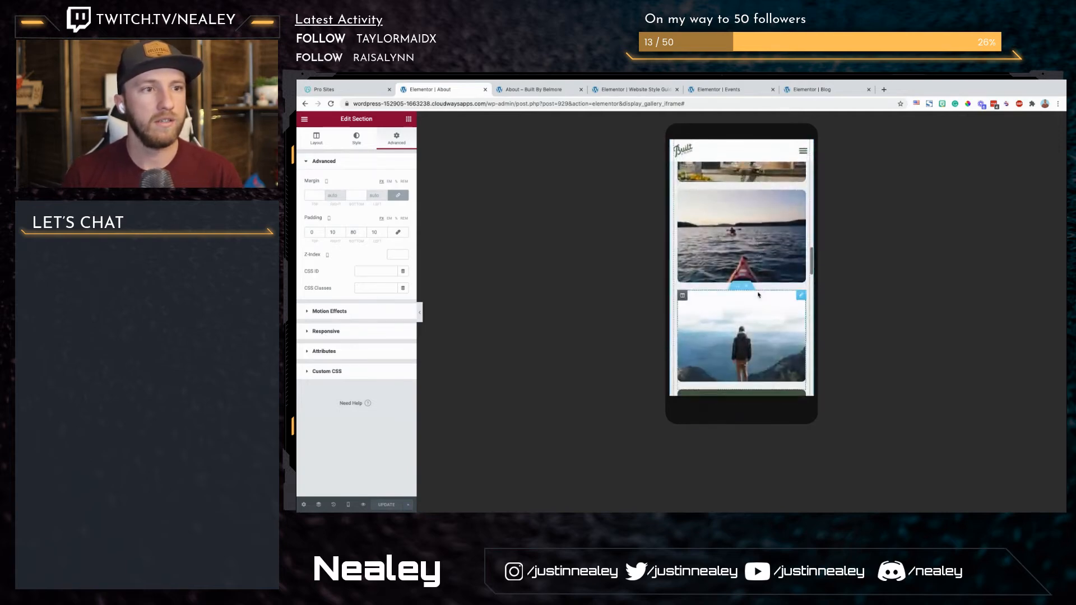
pyautogui.scroll(1, 758, 295)
pyautogui.scroll(2, 703, 159)
pyautogui.scroll(10, 702, 159)
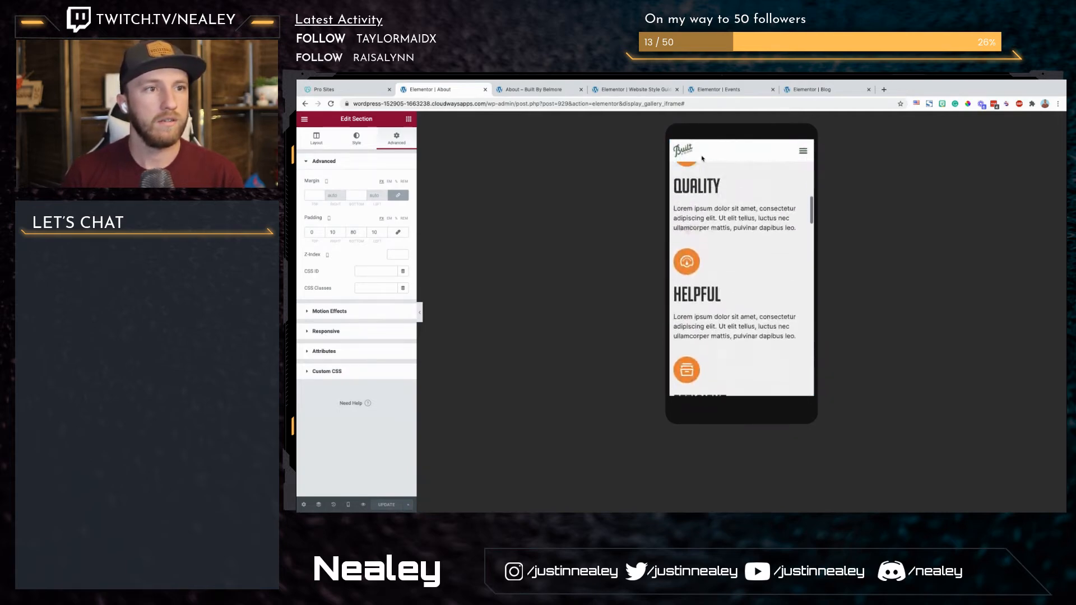
# Step: Reload the About page's desktop preview and examine its sections from the heading down to the footer
pyautogui.click(538, 110)
pyautogui.press('super+r')
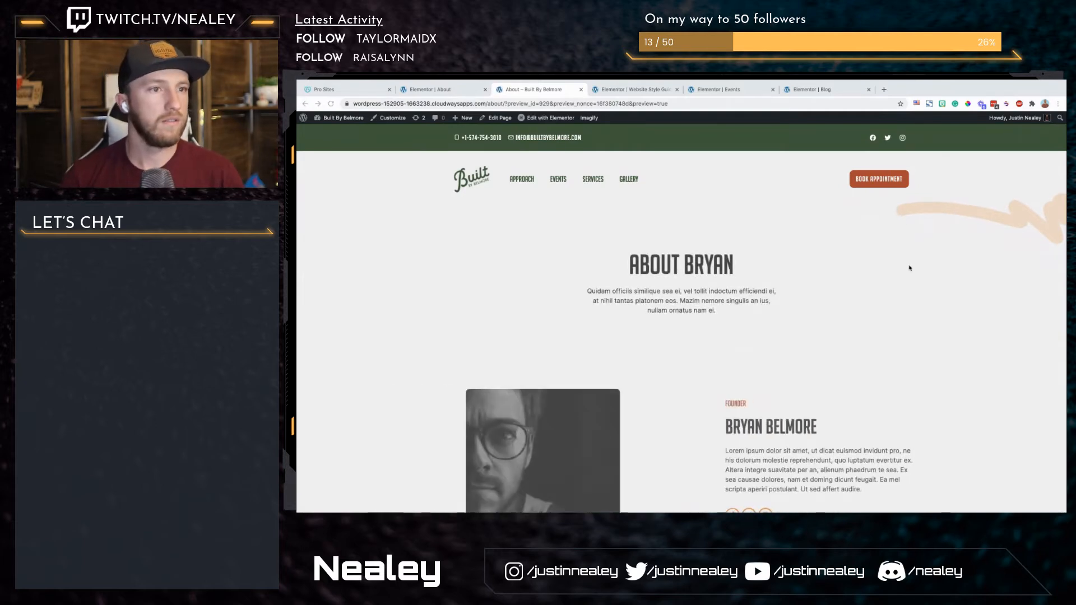
pyautogui.scroll(-5, 913, 348)
pyautogui.scroll(-10, 913, 349)
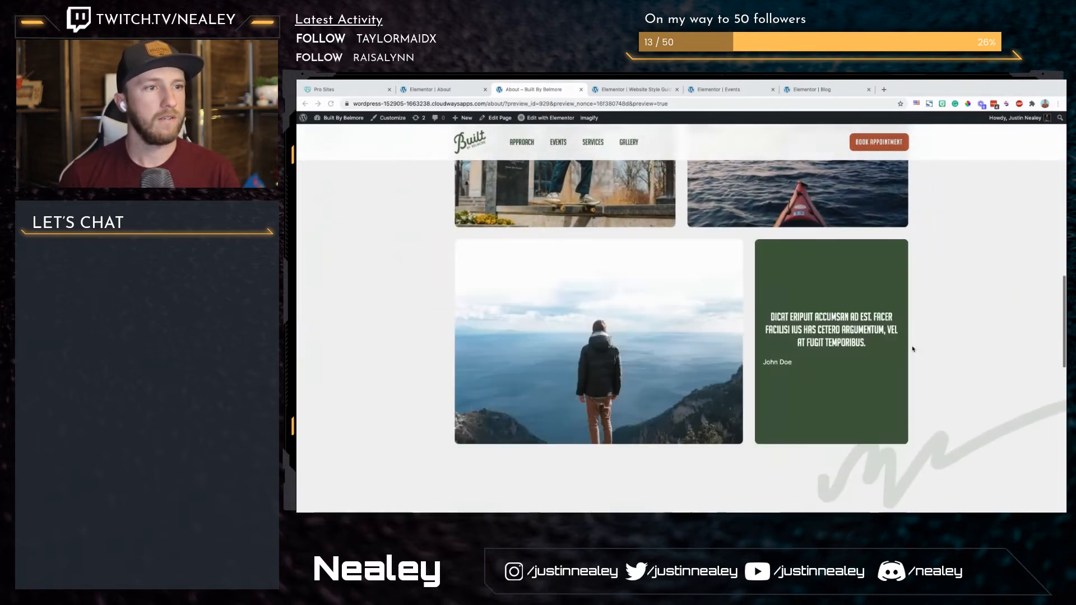
pyautogui.scroll(-5, 912, 349)
pyautogui.scroll(-6, 912, 349)
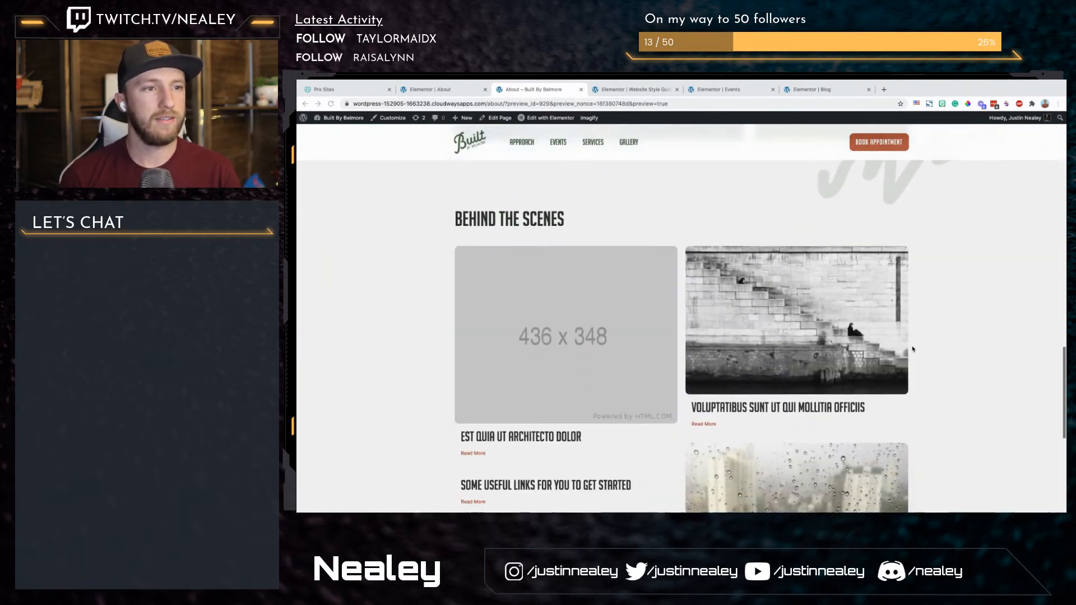
pyautogui.scroll(20, 913, 349)
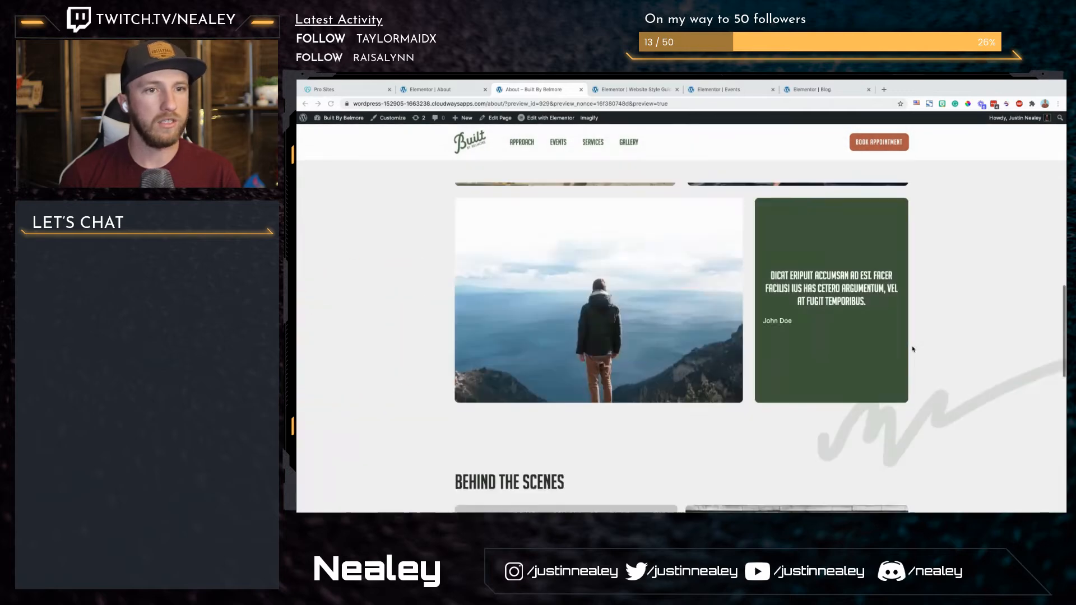
pyautogui.scroll(-3, 912, 350)
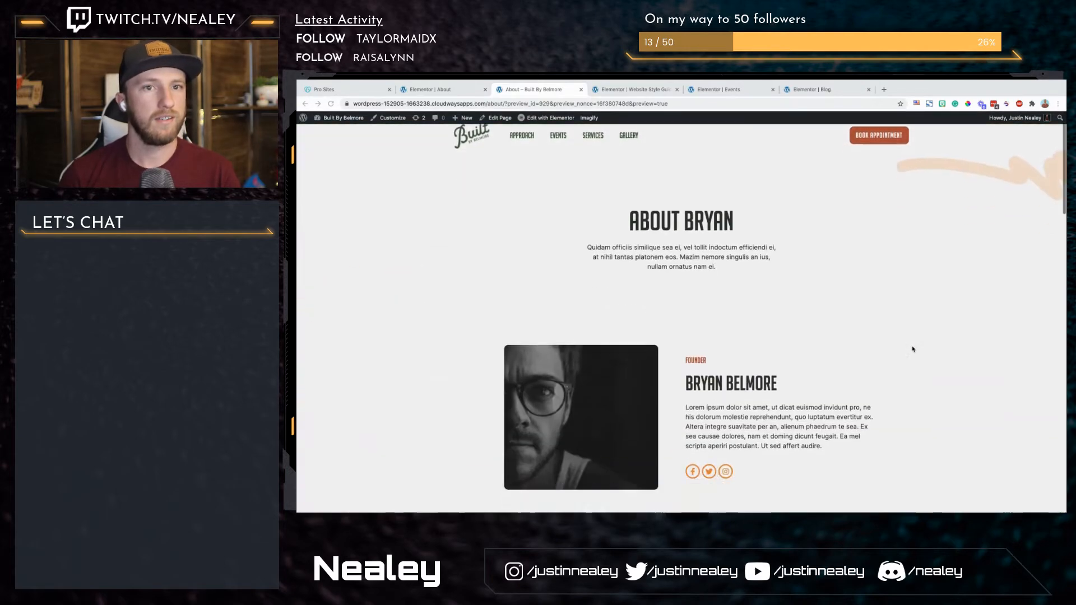
pyautogui.scroll(-5, 913, 349)
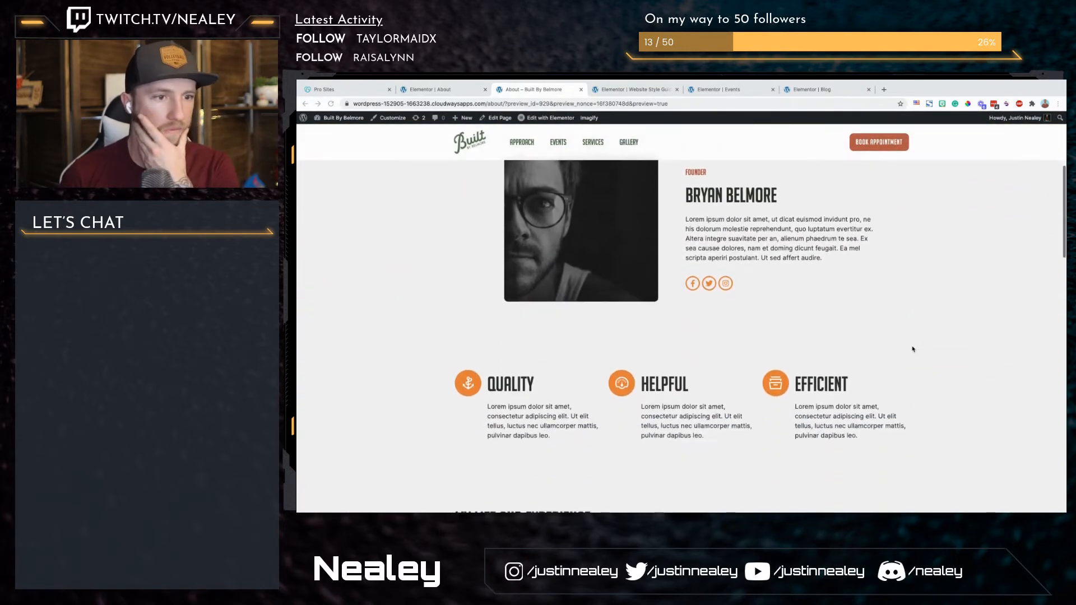
pyautogui.scroll(-8, 912, 349)
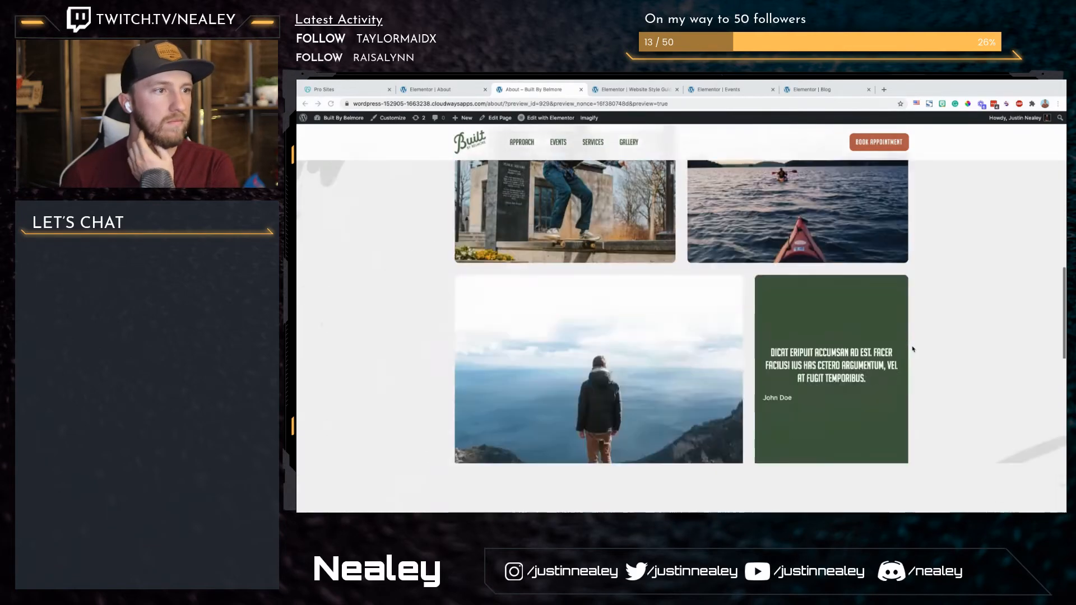
pyautogui.scroll(-4, 912, 349)
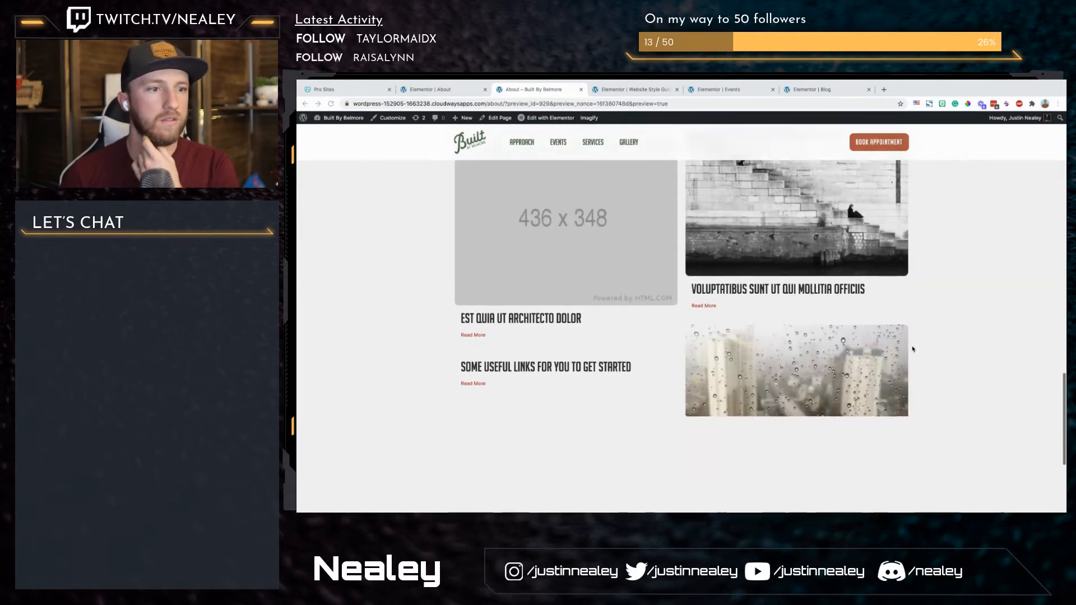
pyautogui.scroll(-2, 913, 349)
pyautogui.scroll(-2, 912, 349)
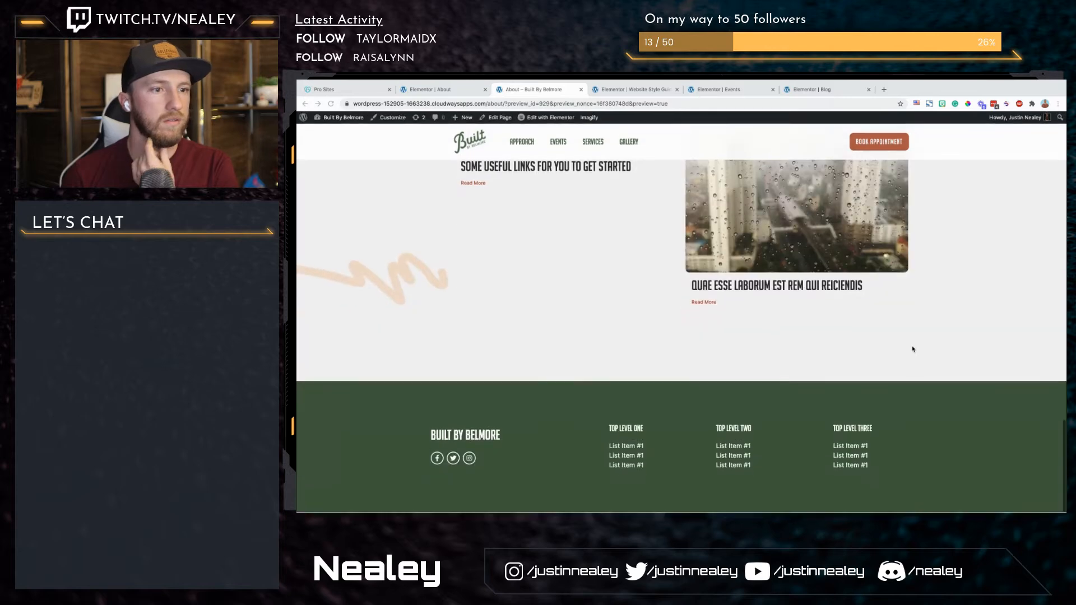
pyautogui.scroll(20, 913, 349)
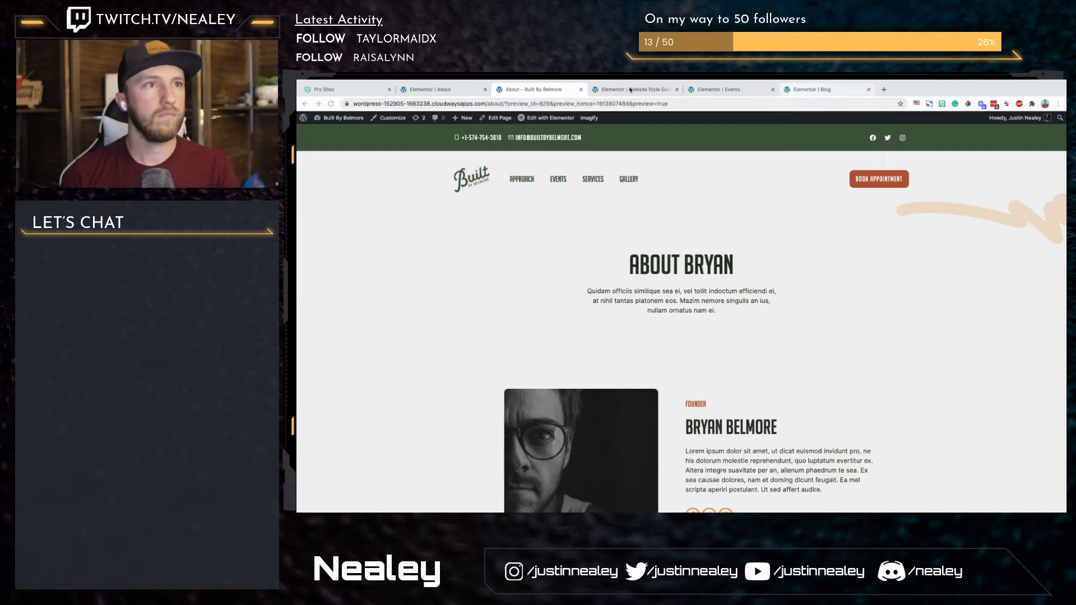
# Step: Open the site's WordPress dashboard in a new browser tab and close the Events and Blog editor tabs
pyautogui.click(486, 105)
pyautogui.keyDown('super'); pyautogui.click(336, 118); pyautogui.keyUp('super')
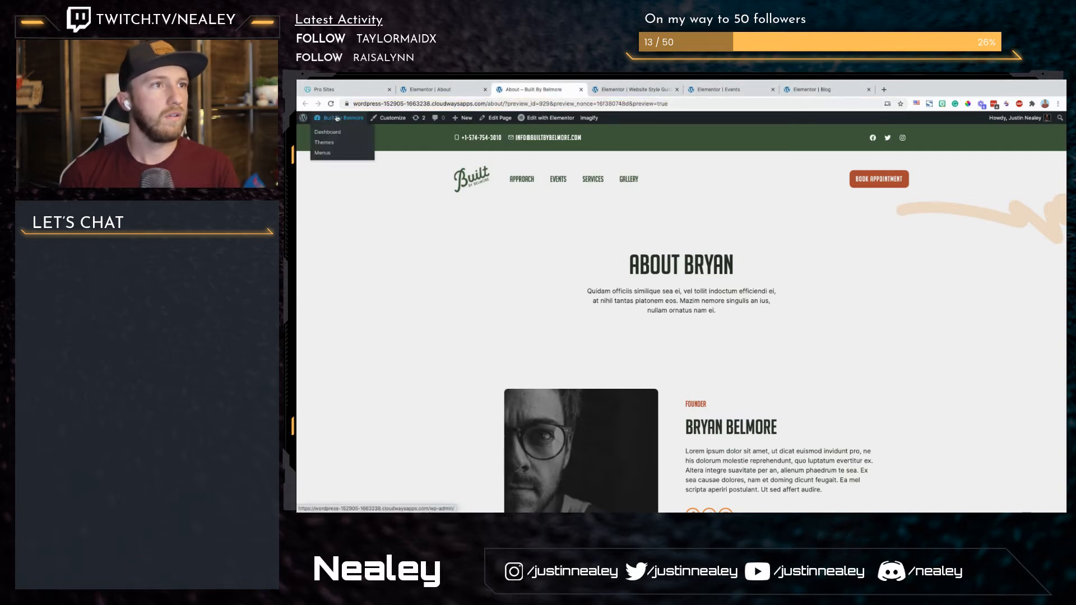
pyautogui.click(631, 92)
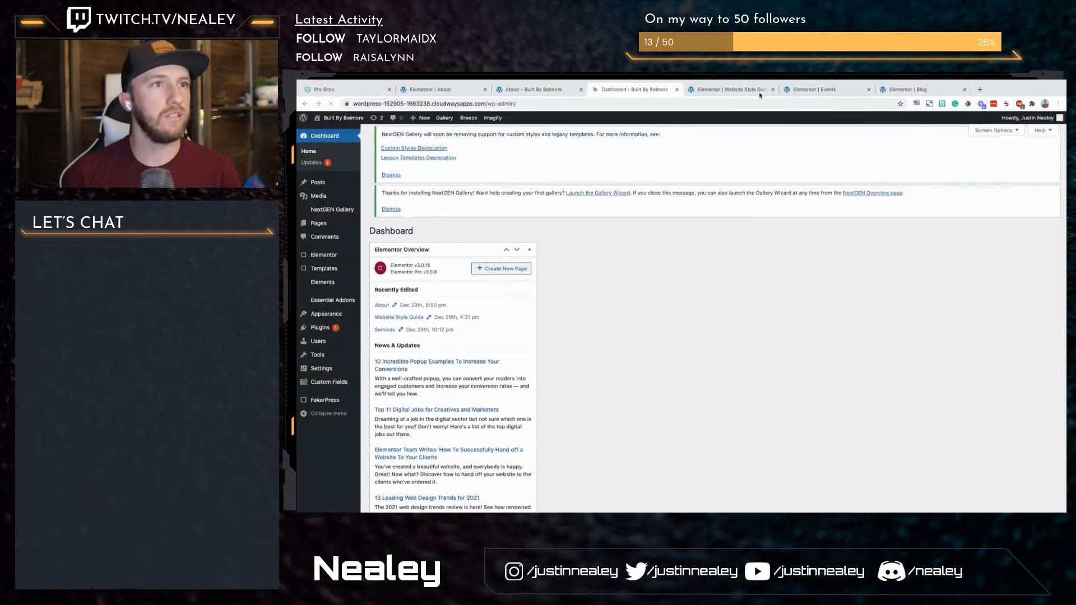
pyautogui.click(869, 90)
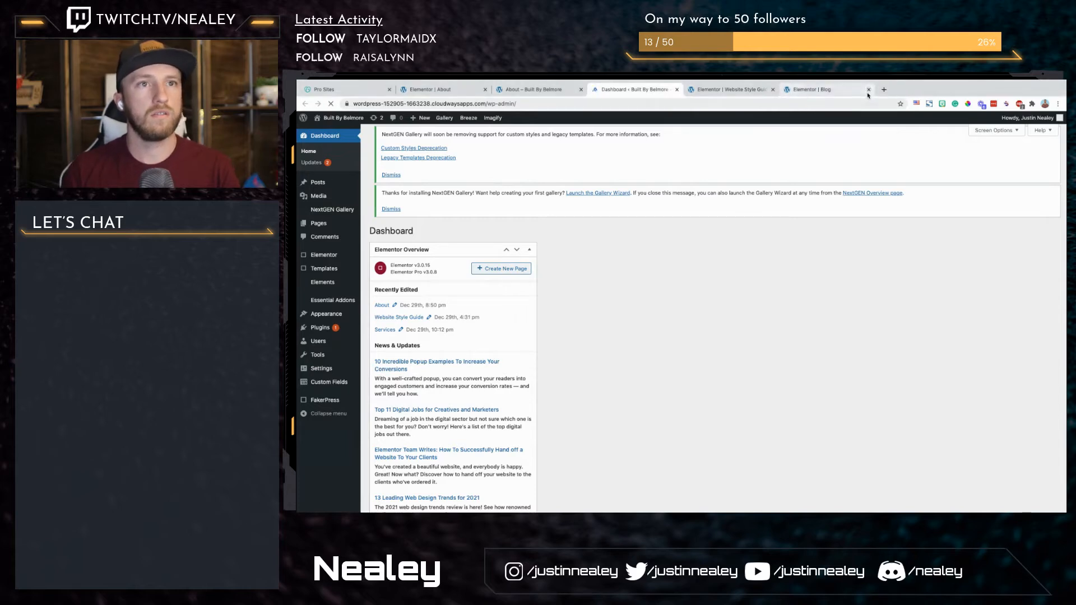
pyautogui.click(868, 90)
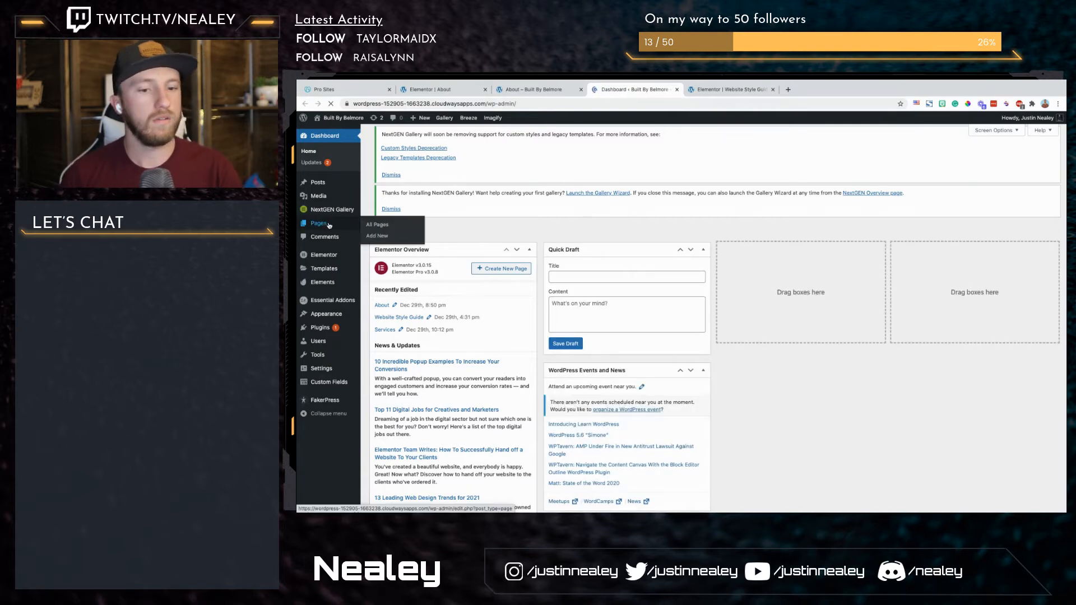
# Step: From the site's Pages list, add a new page titled "Get In Touch" and publish it
pyautogui.click(318, 223)
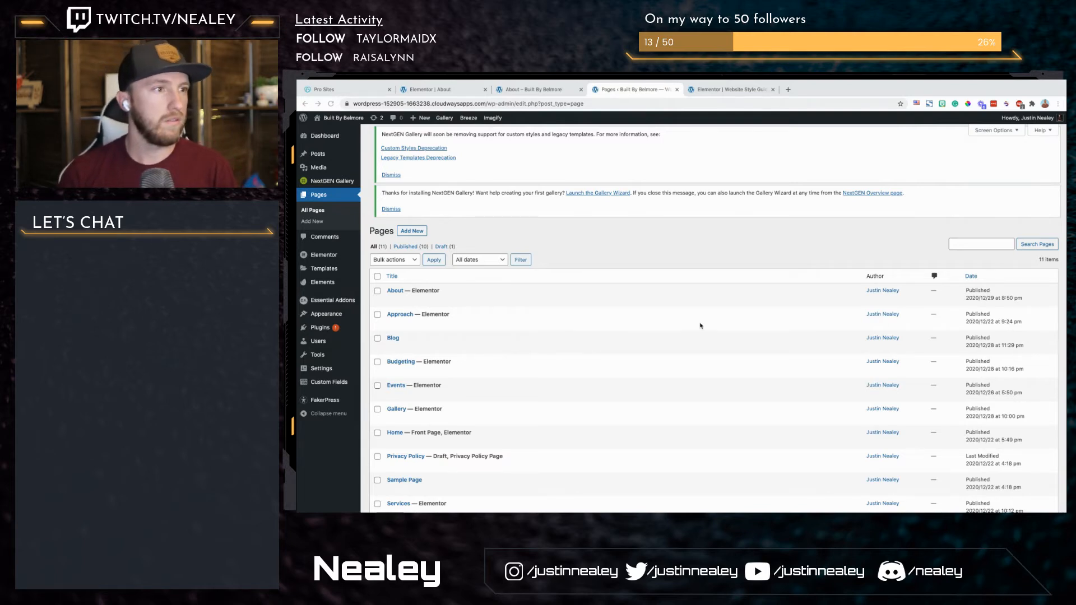
pyautogui.scroll(-3, 521, 335)
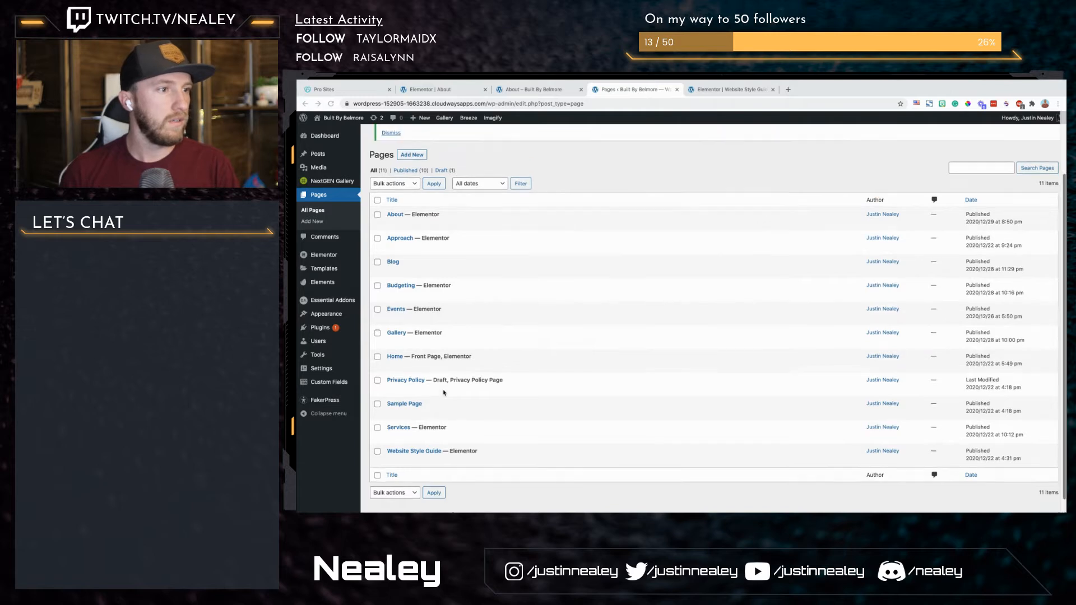
pyautogui.scroll(3, 444, 393)
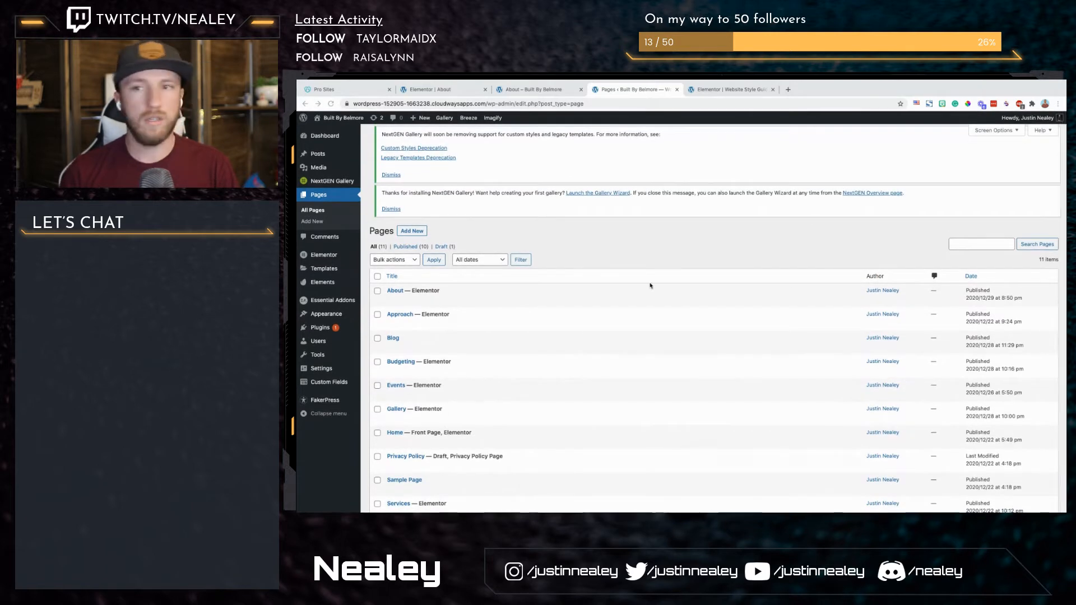
pyautogui.click(415, 233)
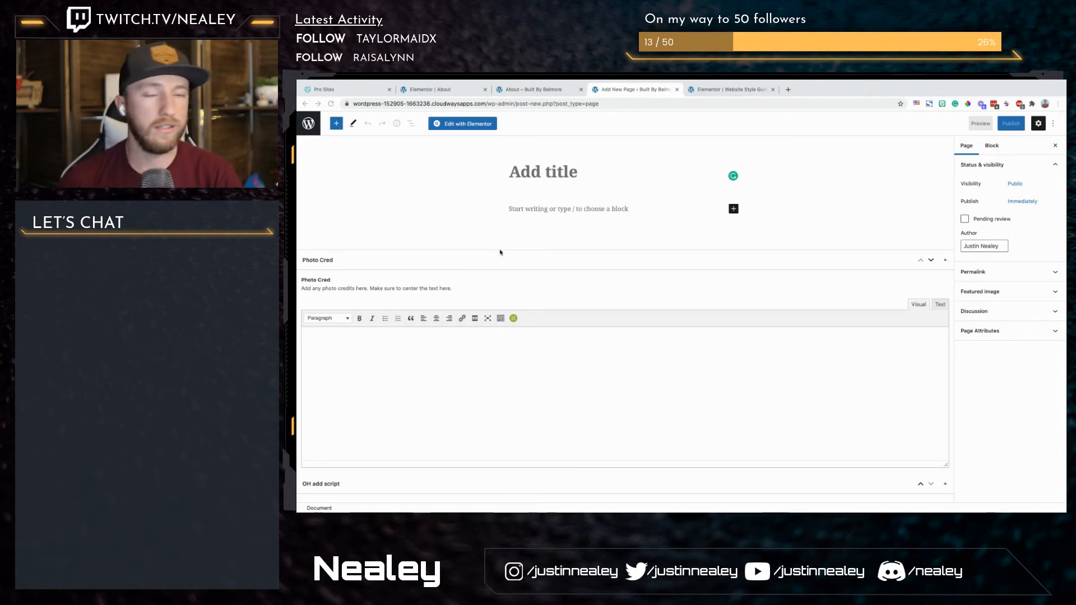
pyautogui.click(558, 174)
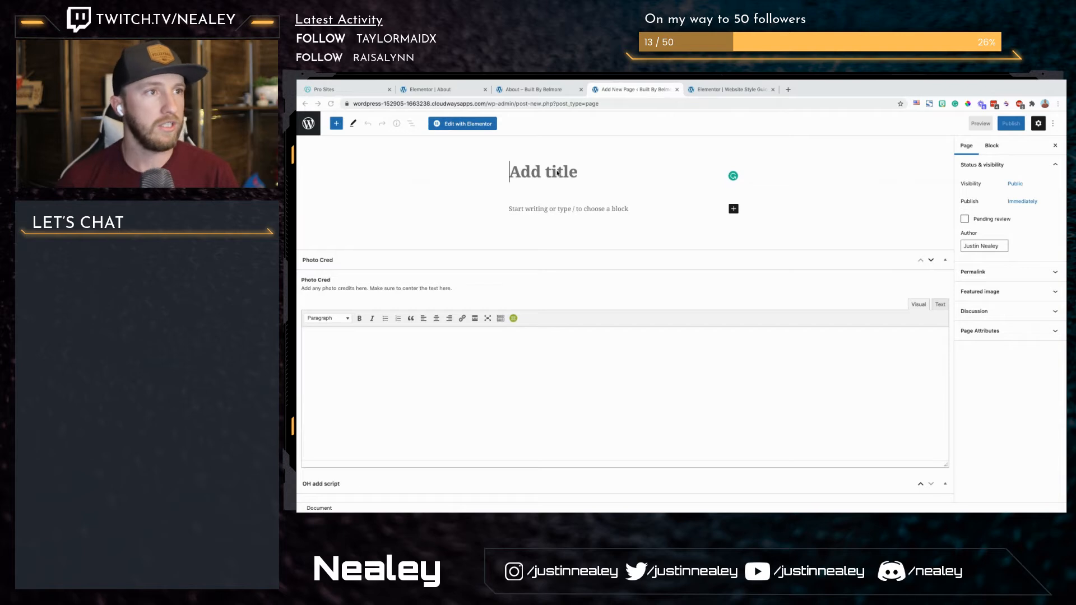
pyautogui.write('Get In')
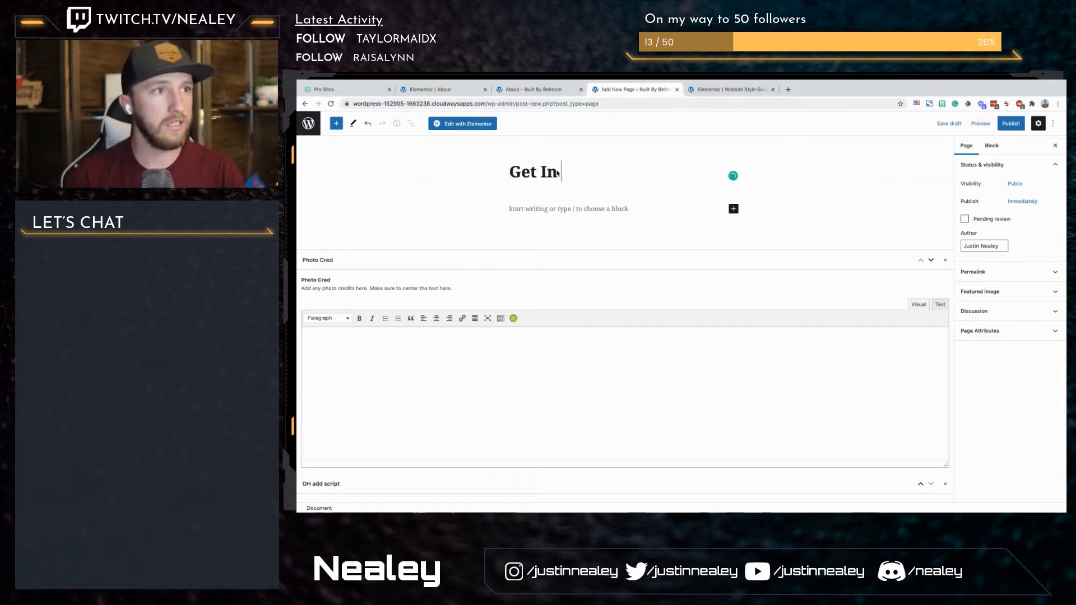
pyautogui.write(' Touch')
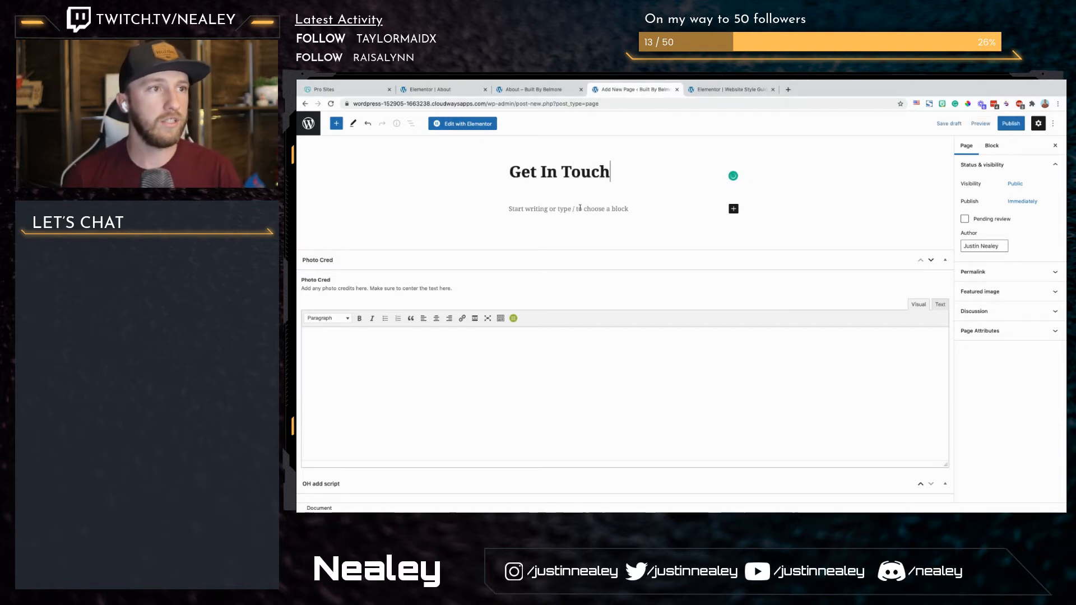
pyautogui.click(1009, 124)
pyautogui.click(994, 128)
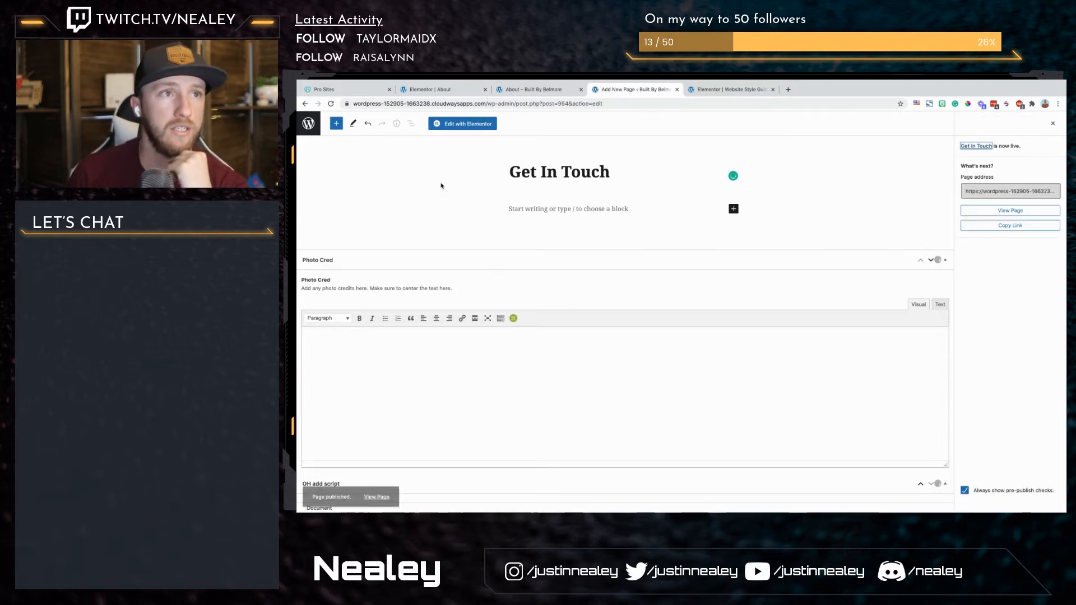
# Step: Open the Get In Touch page in Elementor and go back to the About page's editor
pyautogui.click(452, 124)
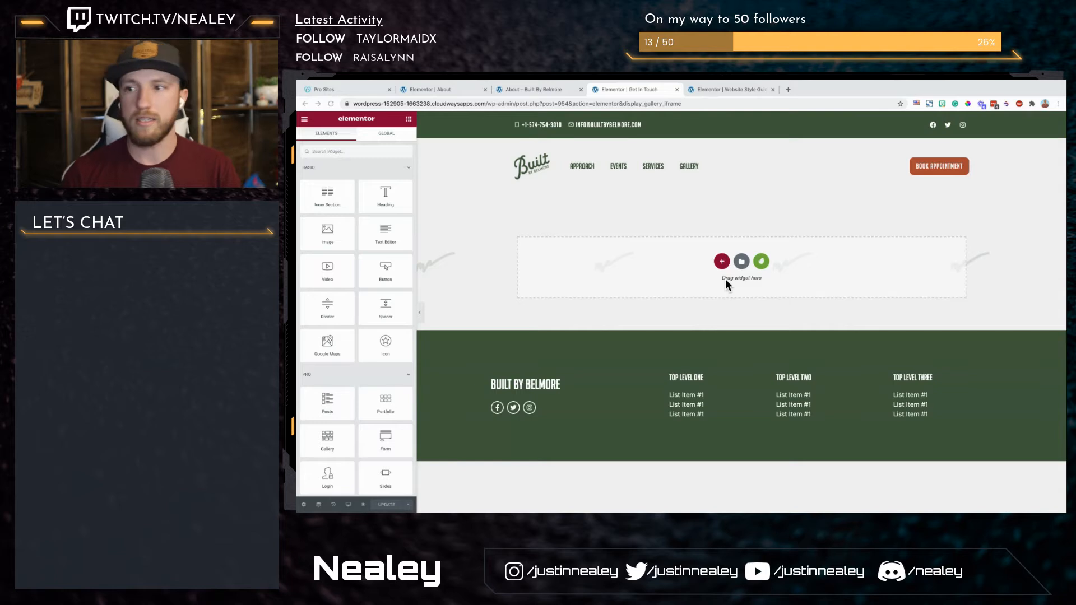
pyautogui.click(723, 90)
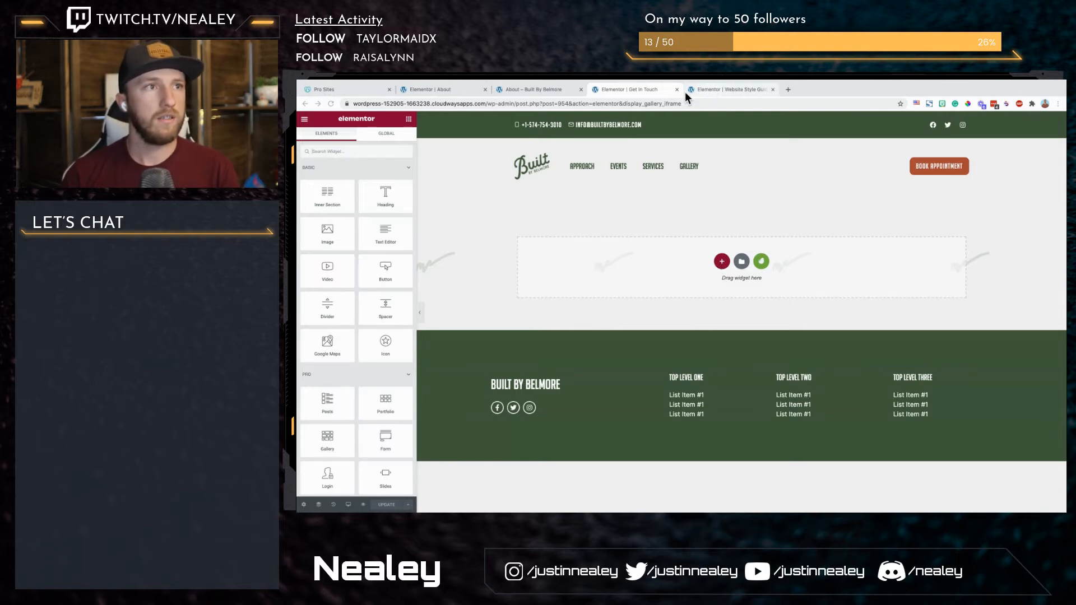
pyautogui.click(437, 90)
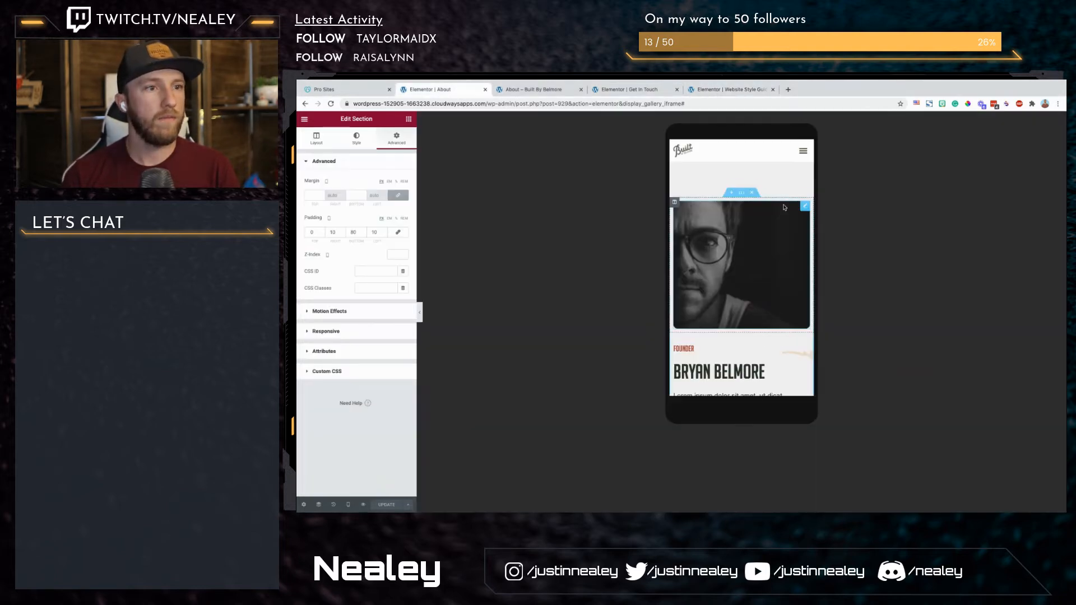
# Step: Switch the About page to the desktop preview and copy its intro section with the main heading and centred paragraph
pyautogui.scroll(1, 784, 208)
pyautogui.click(347, 506)
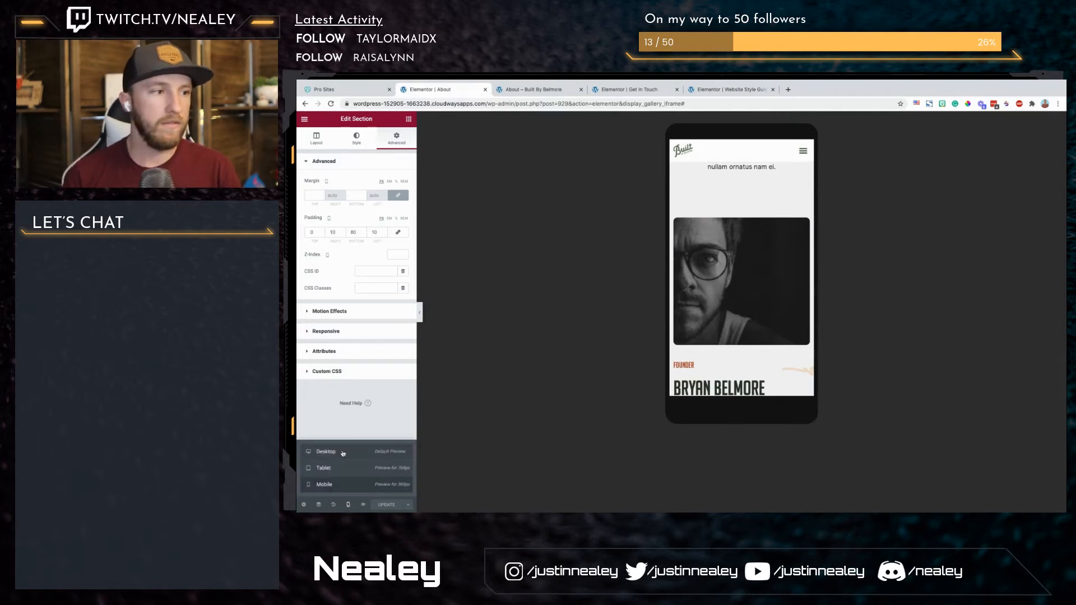
pyautogui.click(343, 453)
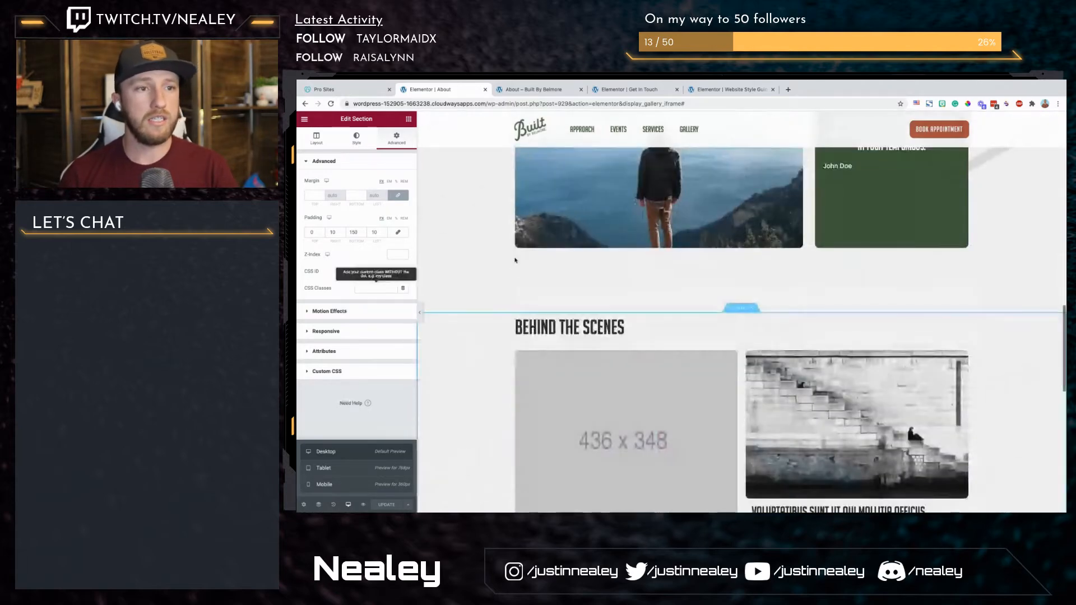
pyautogui.scroll(10, 516, 260)
pyautogui.scroll(5, 515, 260)
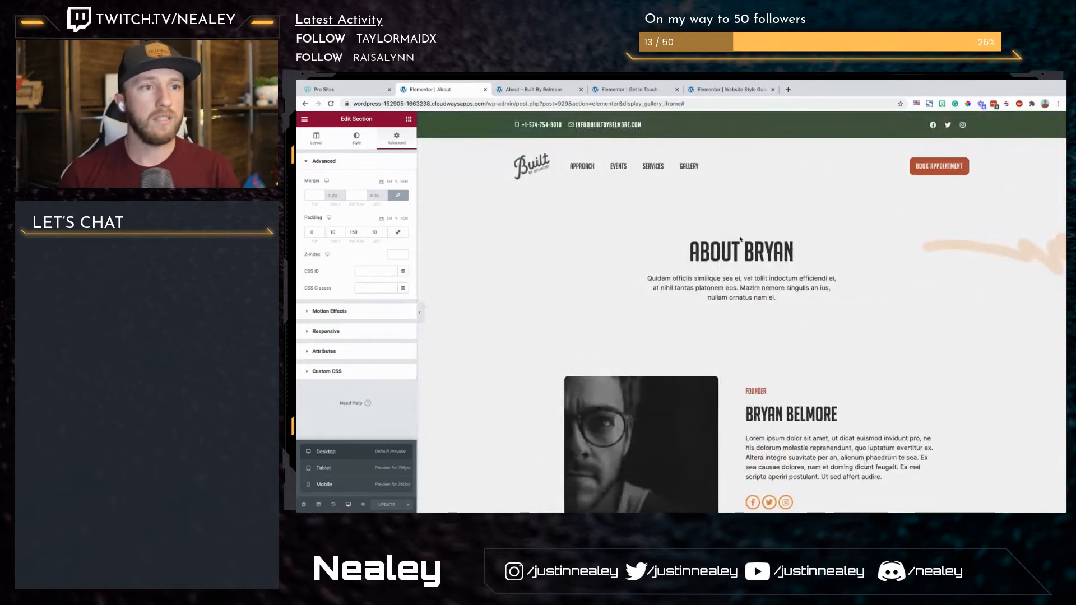
pyautogui.rightClick(742, 234)
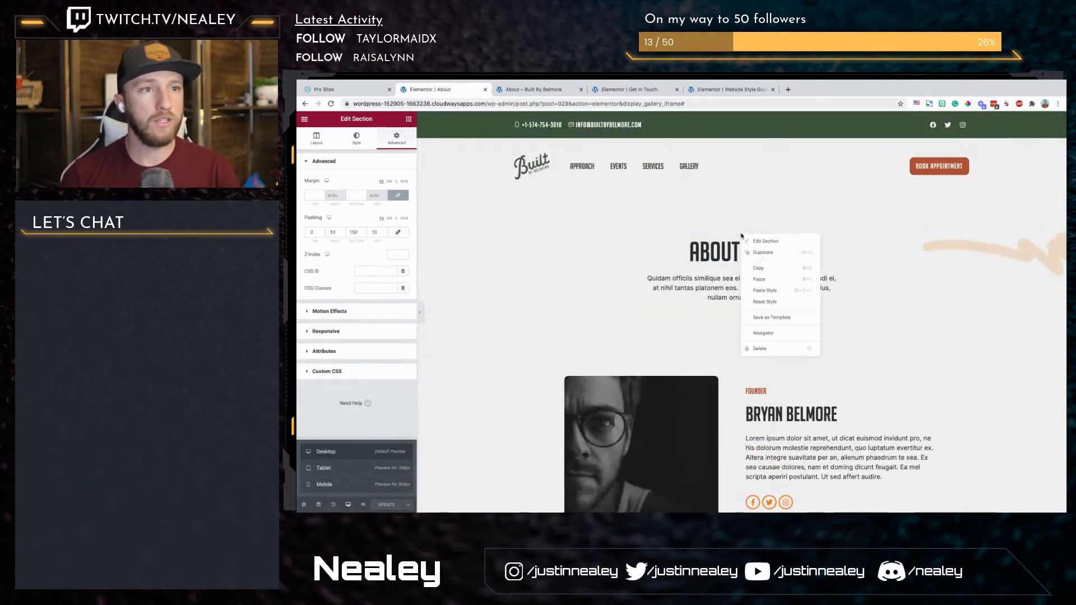
pyautogui.click(764, 271)
# Step: Paste the copied intro section into the empty Get In Touch page
pyautogui.click(707, 89)
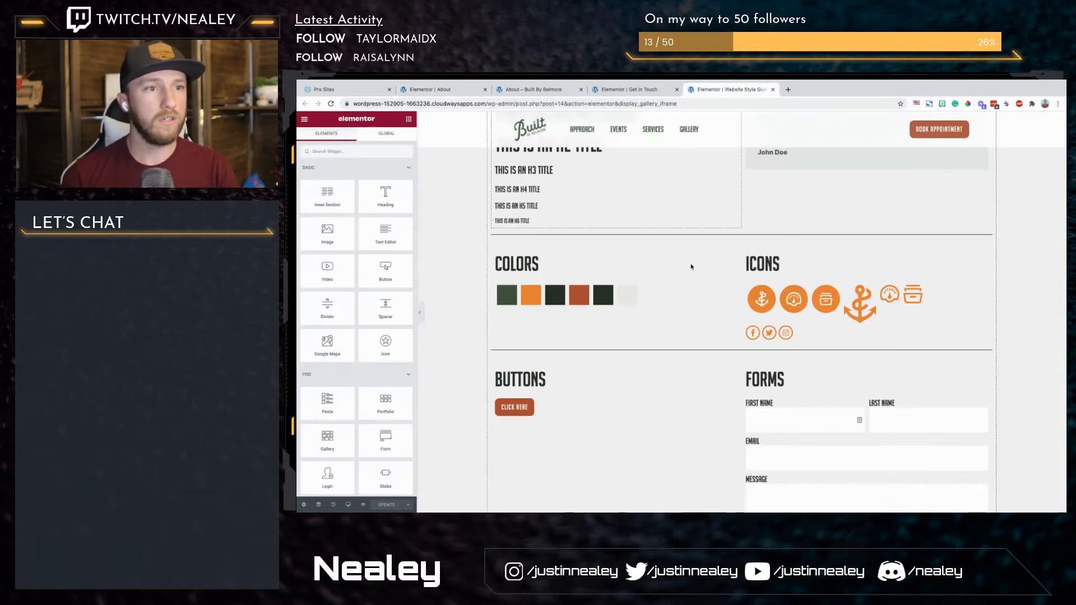
pyautogui.click(622, 89)
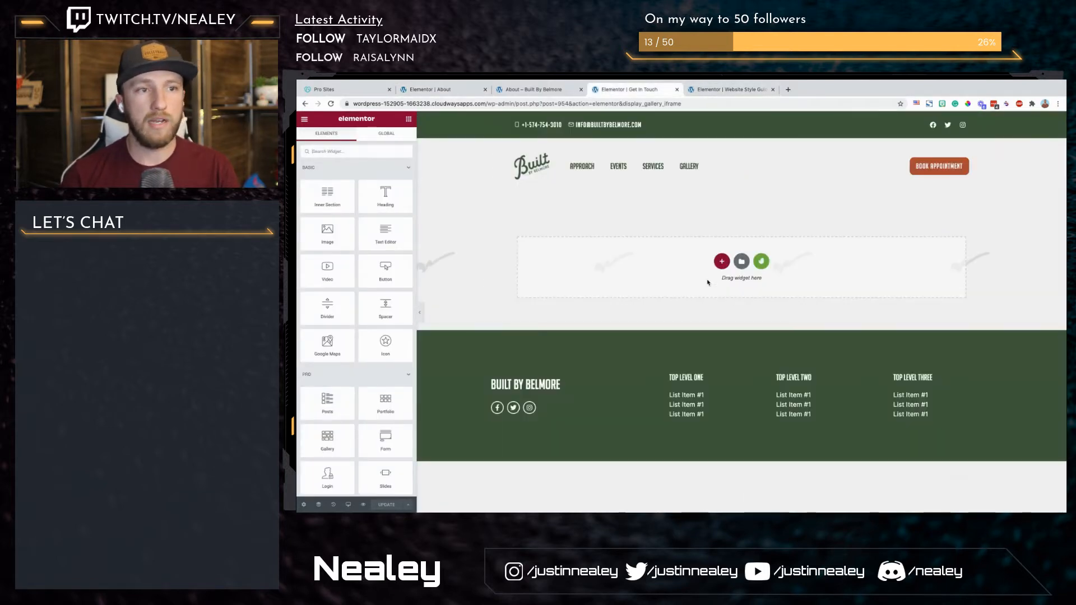
pyautogui.rightClick(662, 269)
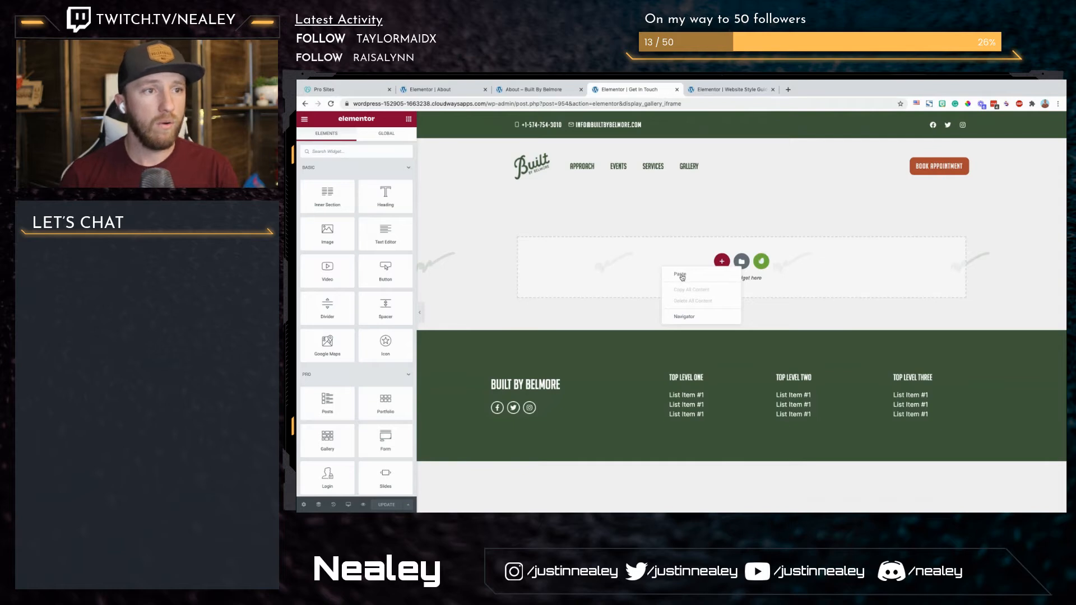
pyautogui.click(681, 275)
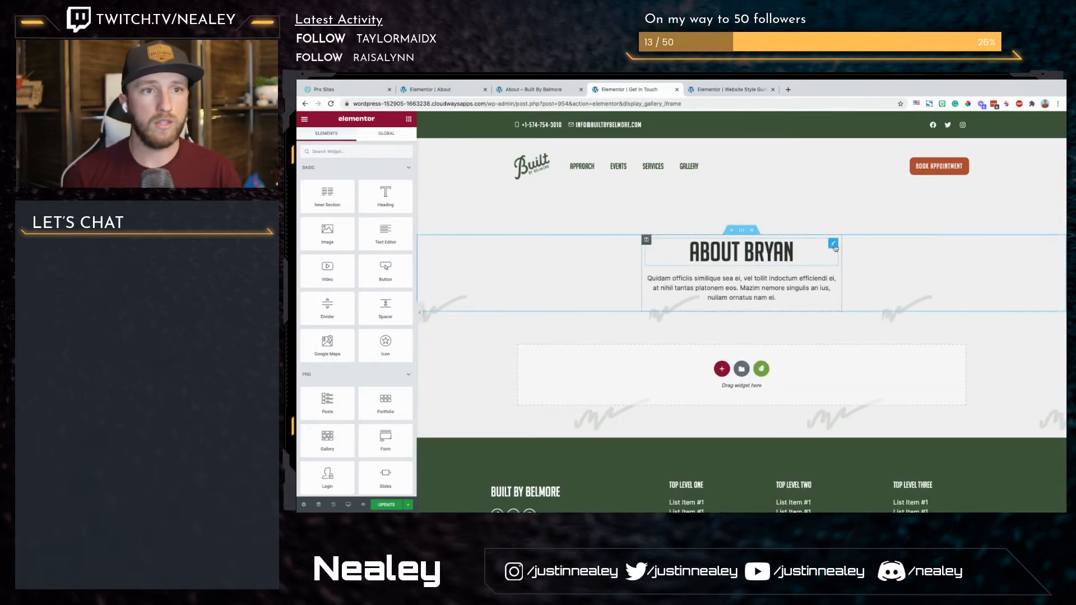
# Step: Examine the pasted heading's options, the global widgets and the saved templates in the template library
pyautogui.click(834, 245)
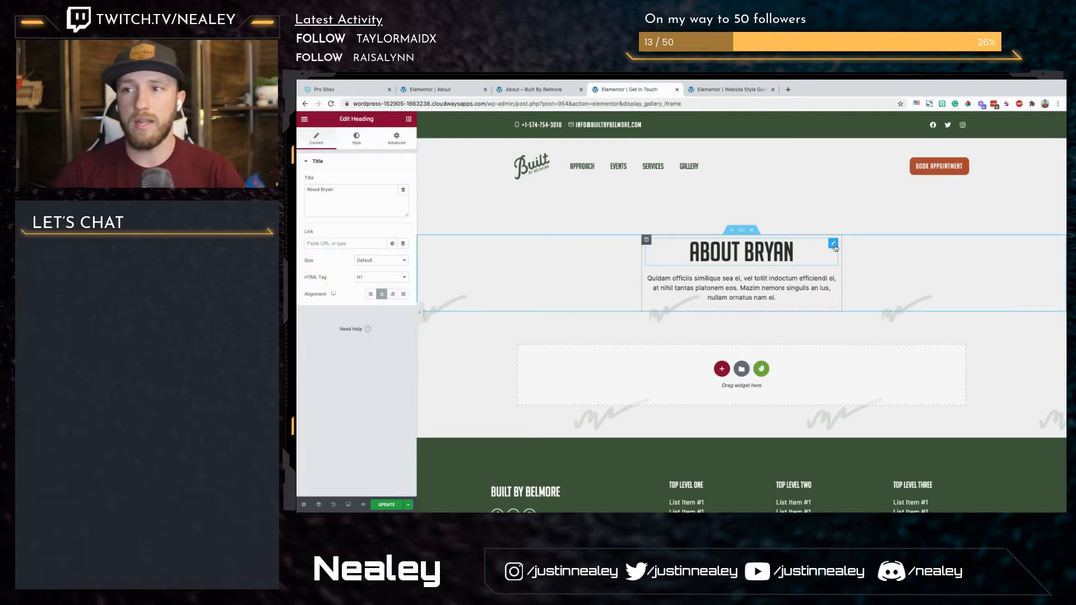
pyautogui.rightClick(835, 248)
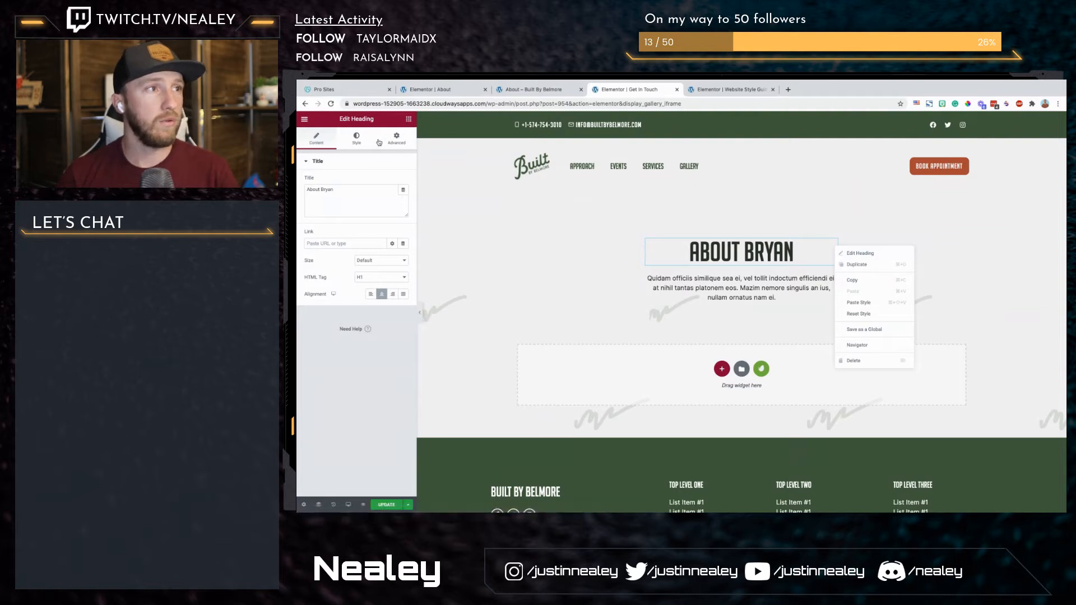
pyautogui.click(409, 119)
pyautogui.click(395, 133)
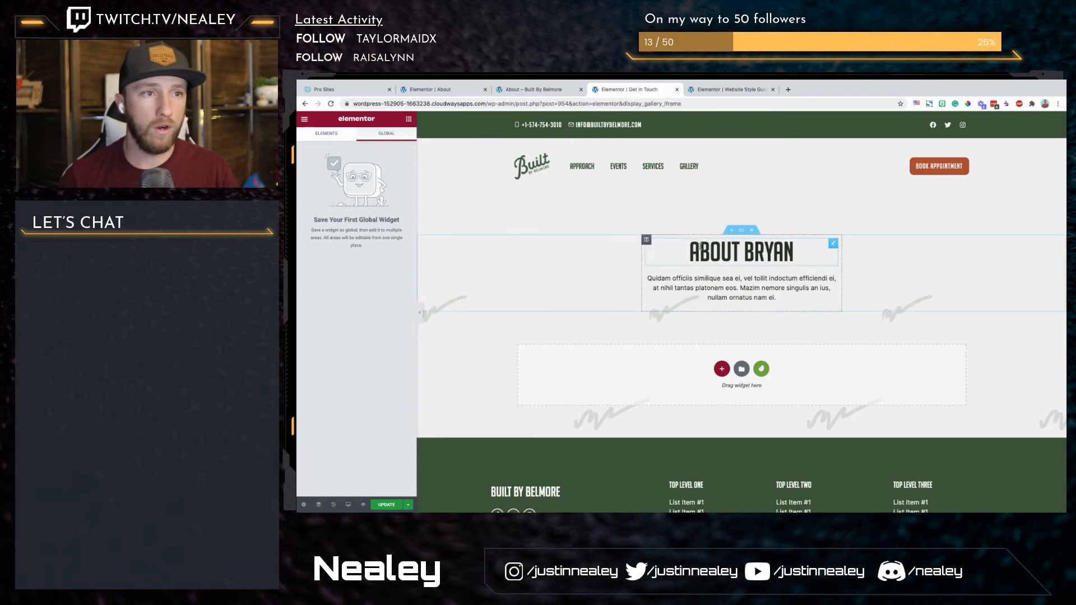
pyautogui.rightClick(740, 232)
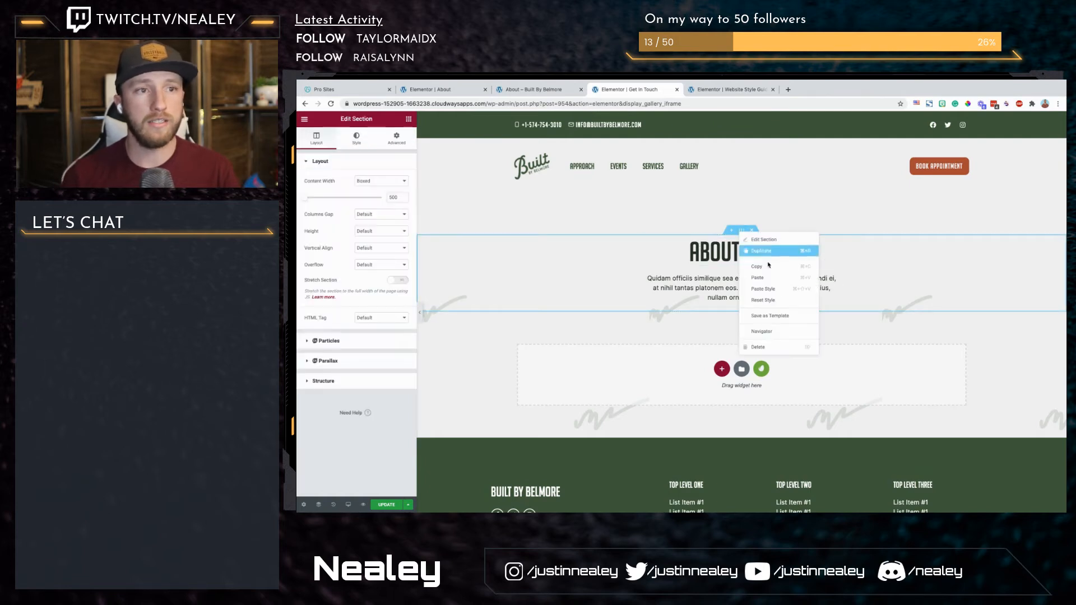
pyautogui.click(781, 317)
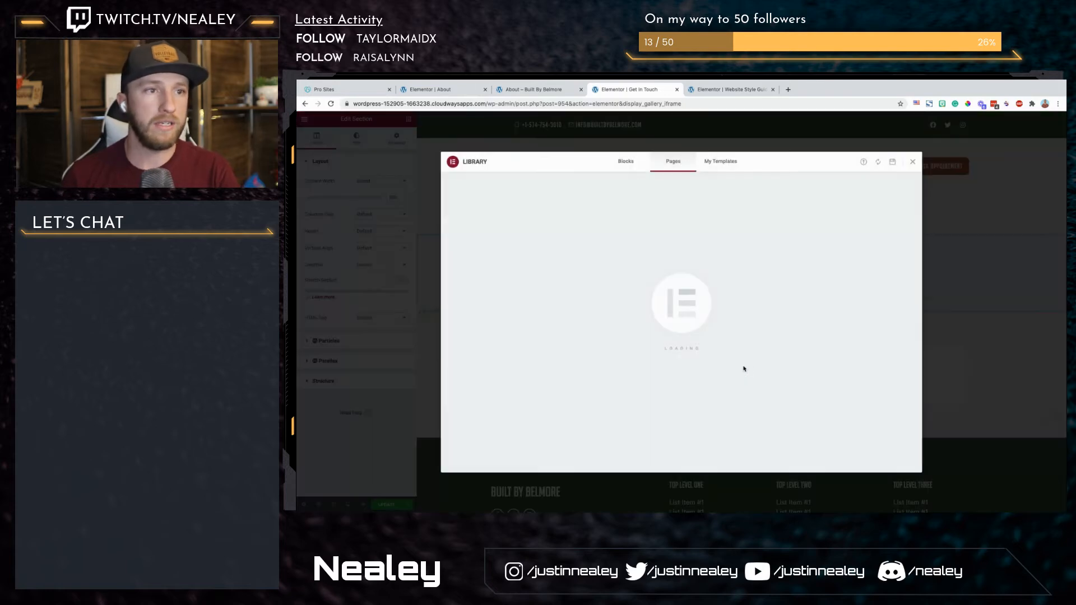
pyautogui.click(721, 163)
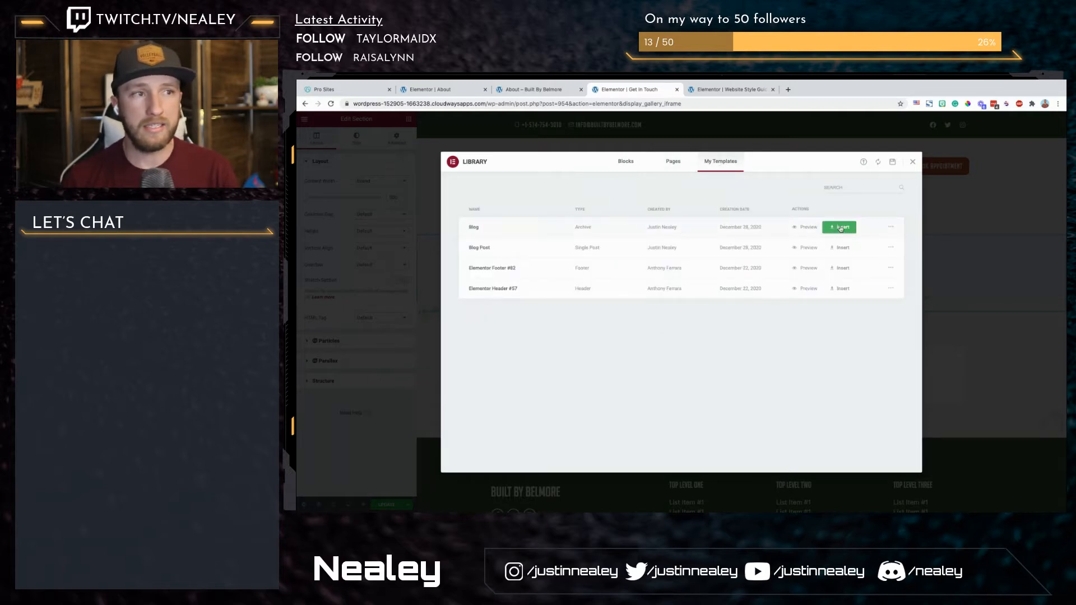
pyautogui.click(912, 162)
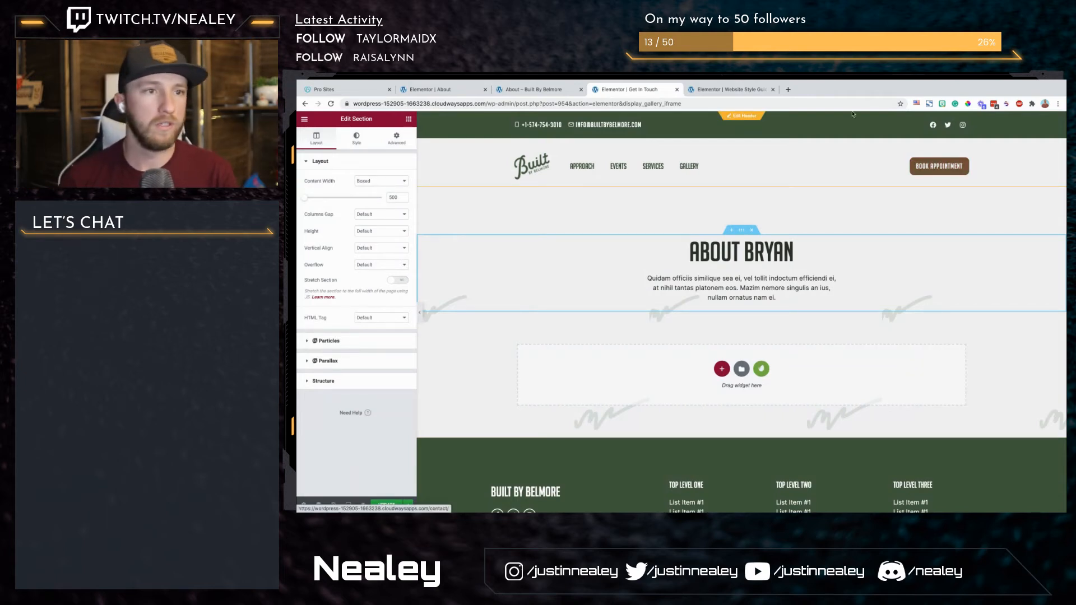
# Step: Change the pasted section's main heading text to "Get in touch"
pyautogui.doubleClick(756, 253)
pyautogui.doubleClick(756, 253)
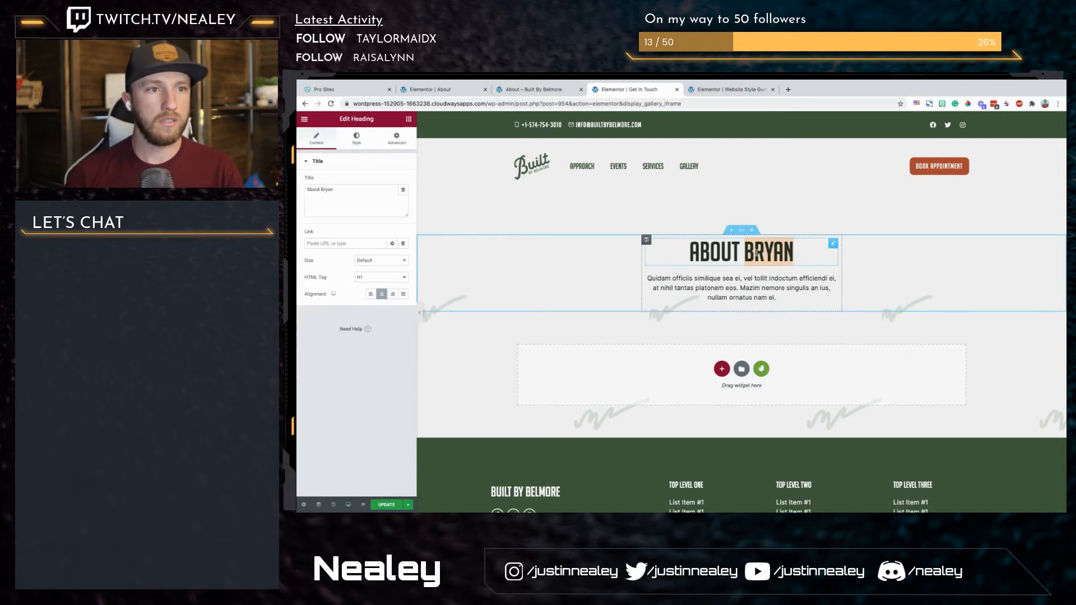
pyautogui.press('super+a')
pyautogui.write('Get in touch')
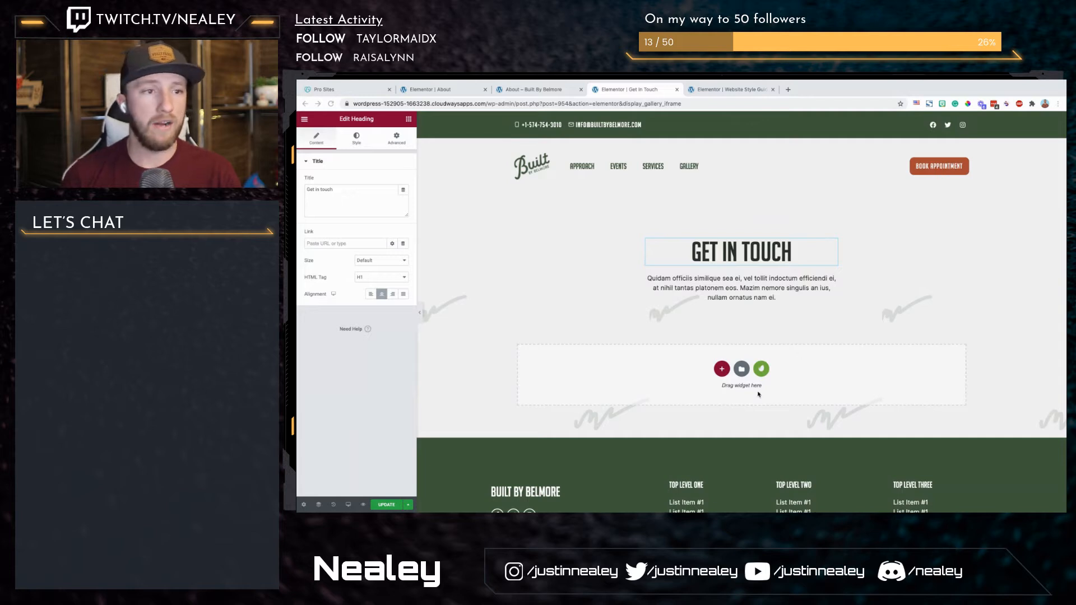
# Step: Add a two-column section below the intro with padding of 150 top, 10 right, 150 bottom and 10 left
pyautogui.click(721, 369)
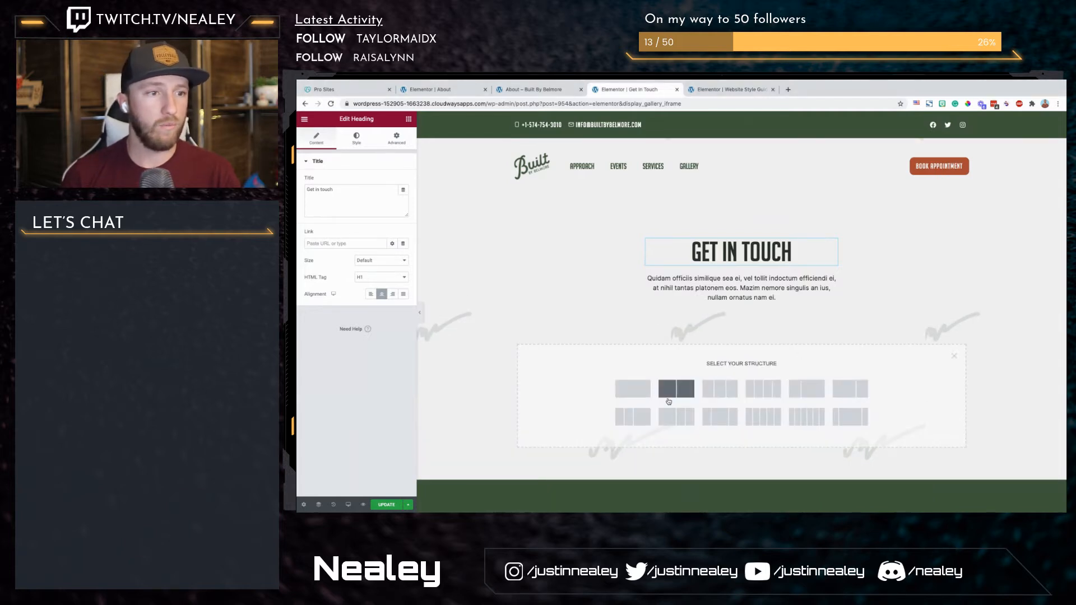
pyautogui.click(676, 389)
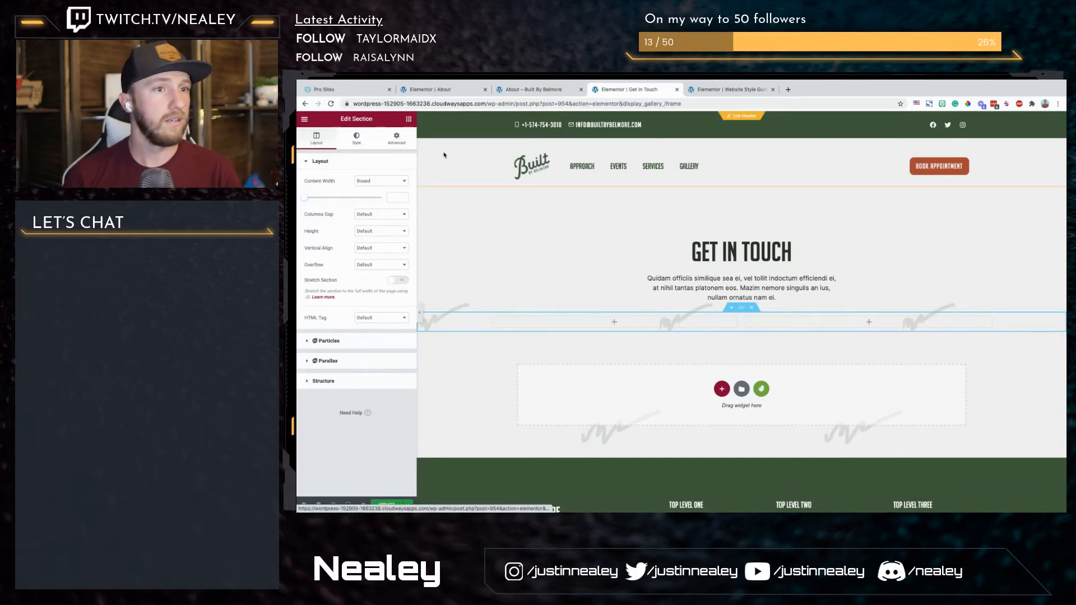
pyautogui.click(397, 137)
pyautogui.click(310, 233)
pyautogui.write('150')
pyautogui.press('Tab')
pyautogui.write('10')
pyautogui.press('Tab')
pyautogui.write('105')
pyautogui.press('BackSpace')
pyautogui.press('BackSpace')
pyautogui.write('50')
pyautogui.press('Tab')
pyautogui.write('10')
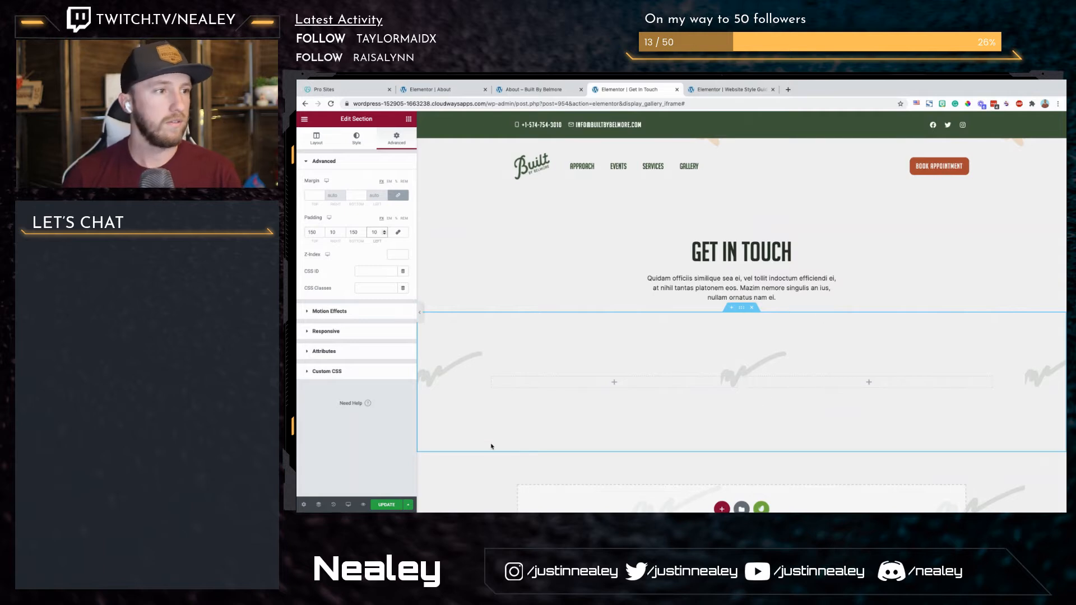
# Step: Add a heading reading "Reach Out" in the first column of the new section
pyautogui.click(407, 120)
pyautogui.moveTo(386, 196); pyautogui.dragTo(570, 381)
pyautogui.tripleClick(380, 204)
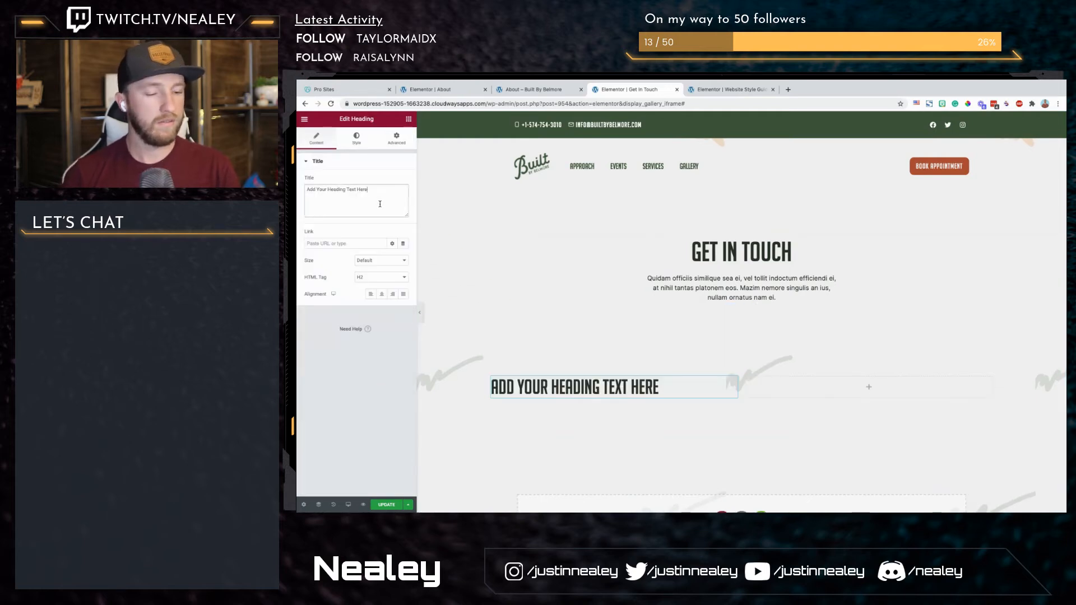
pyautogui.write('Reach Out')
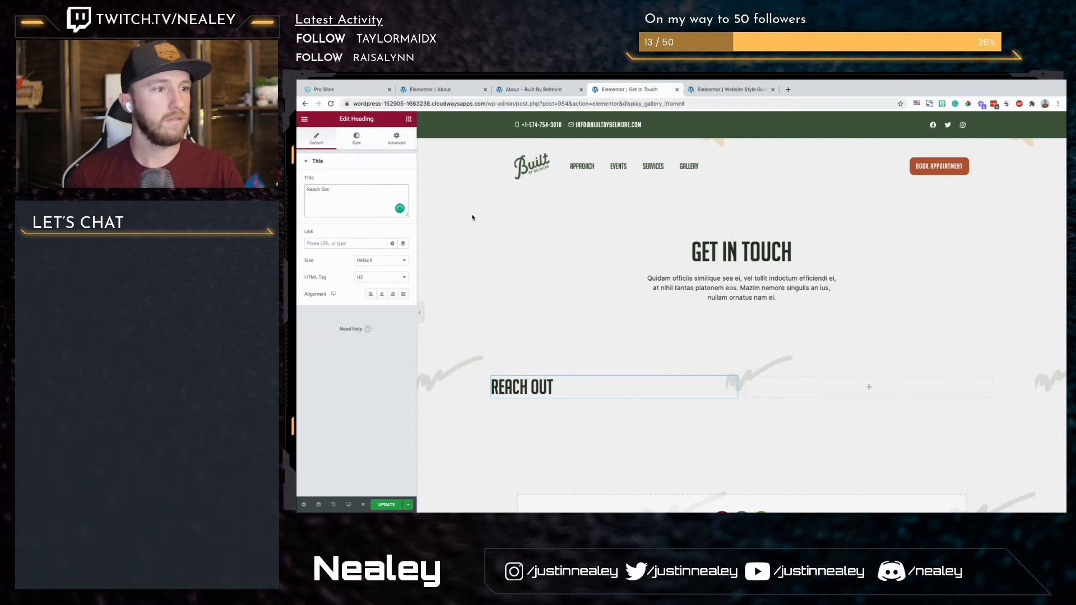
# Step: Add a text block below the "Reach Out" heading and set the section's boxed content width to 1150
pyautogui.click(408, 119)
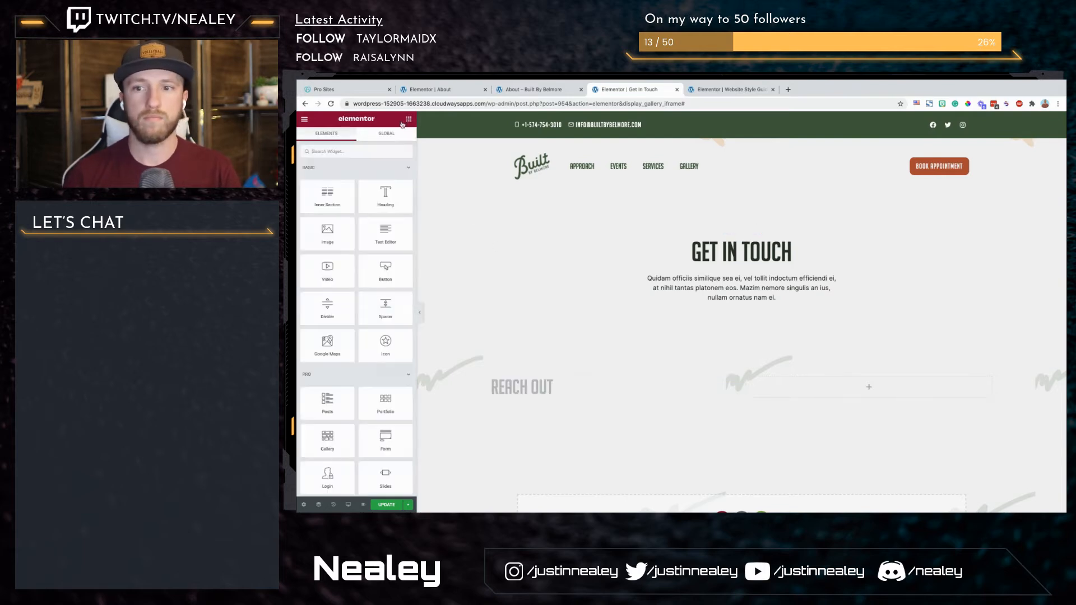
pyautogui.moveTo(392, 245); pyautogui.dragTo(528, 402)
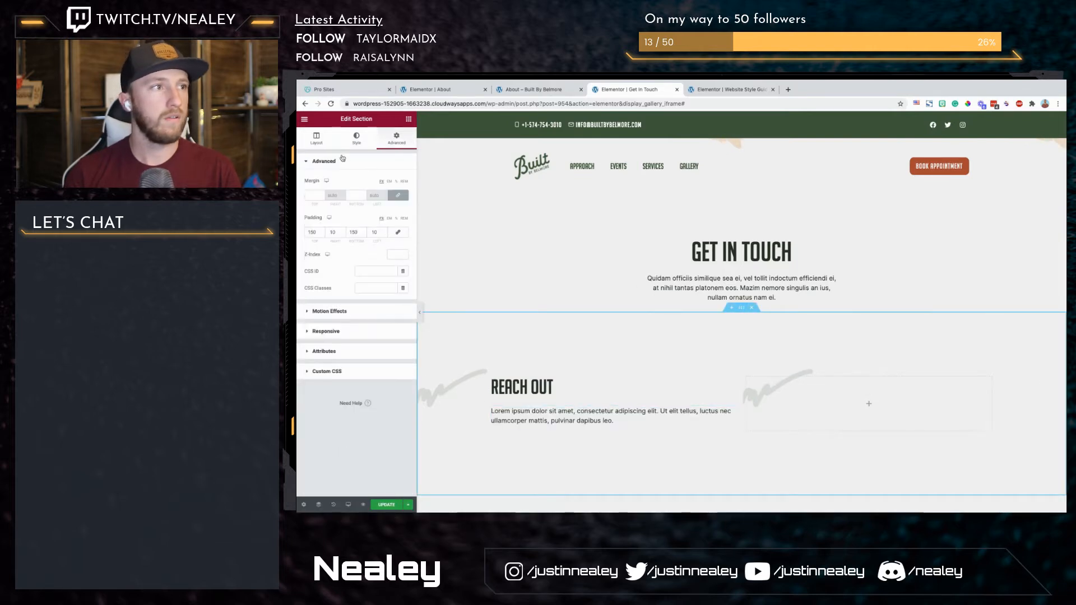
pyautogui.click(316, 138)
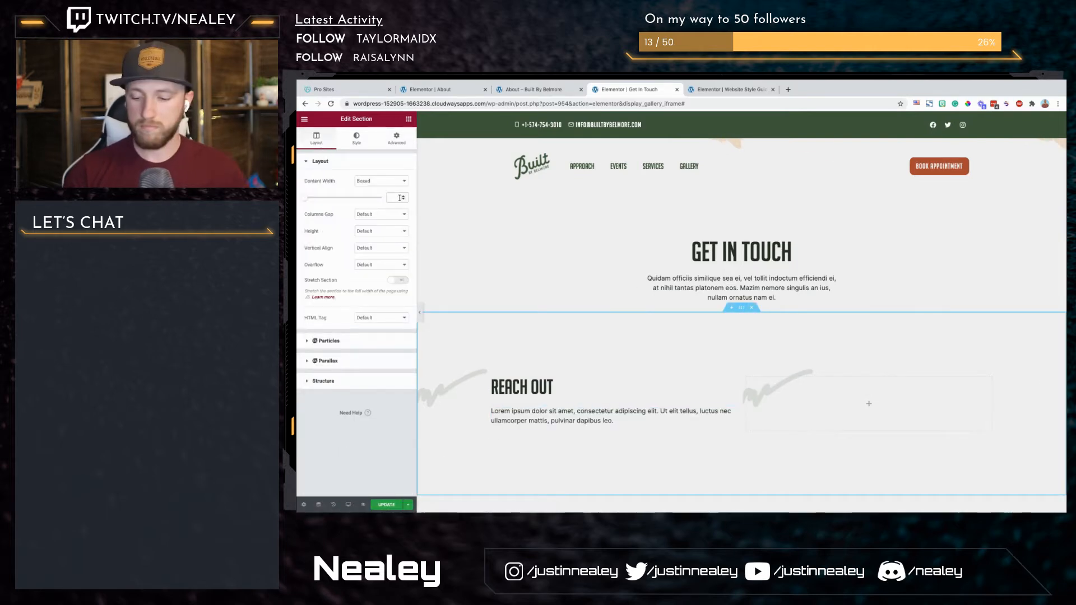
pyautogui.write('1150')
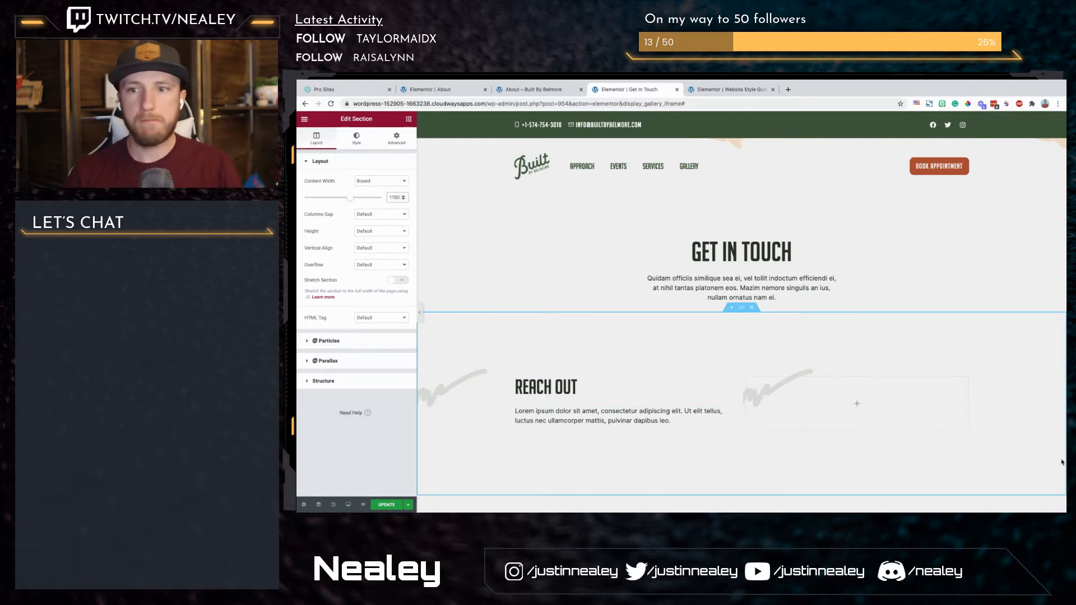
# Step: Add an icon box below the "Reach Out" text and give it the orange anchor image from the media library
pyautogui.click(409, 120)
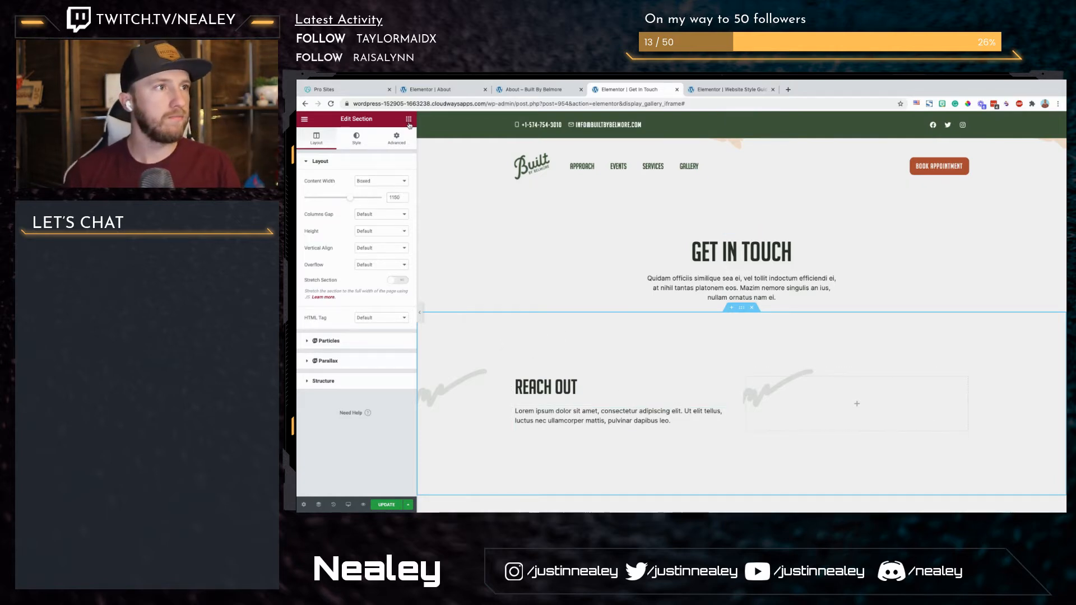
pyautogui.click(371, 154)
pyautogui.write('icon')
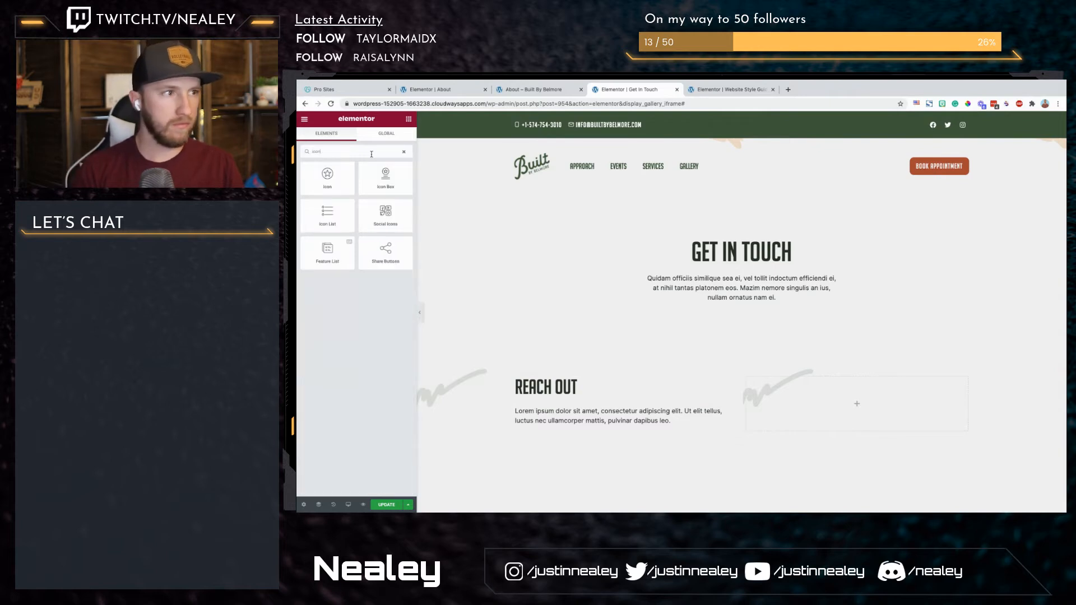
pyautogui.moveTo(385, 176); pyautogui.dragTo(589, 432)
pyautogui.click(399, 221)
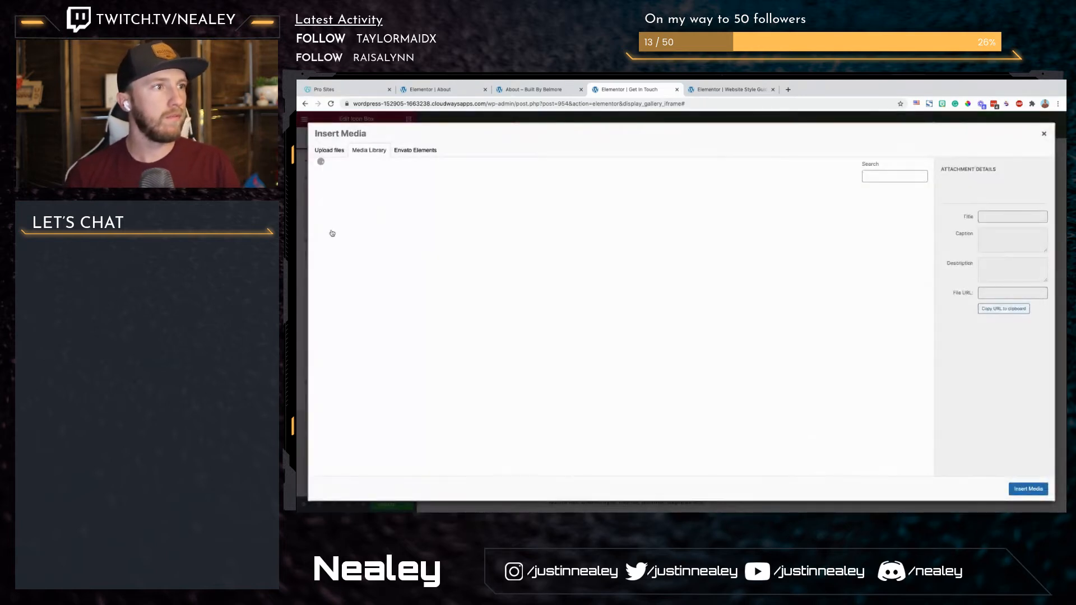
pyautogui.click(597, 225)
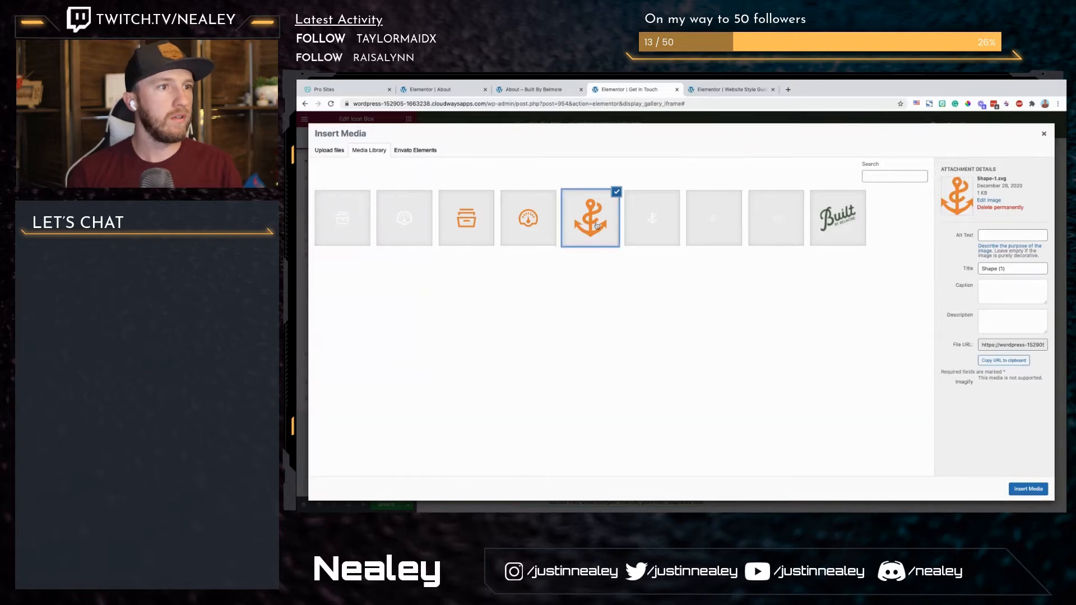
pyautogui.click(1031, 494)
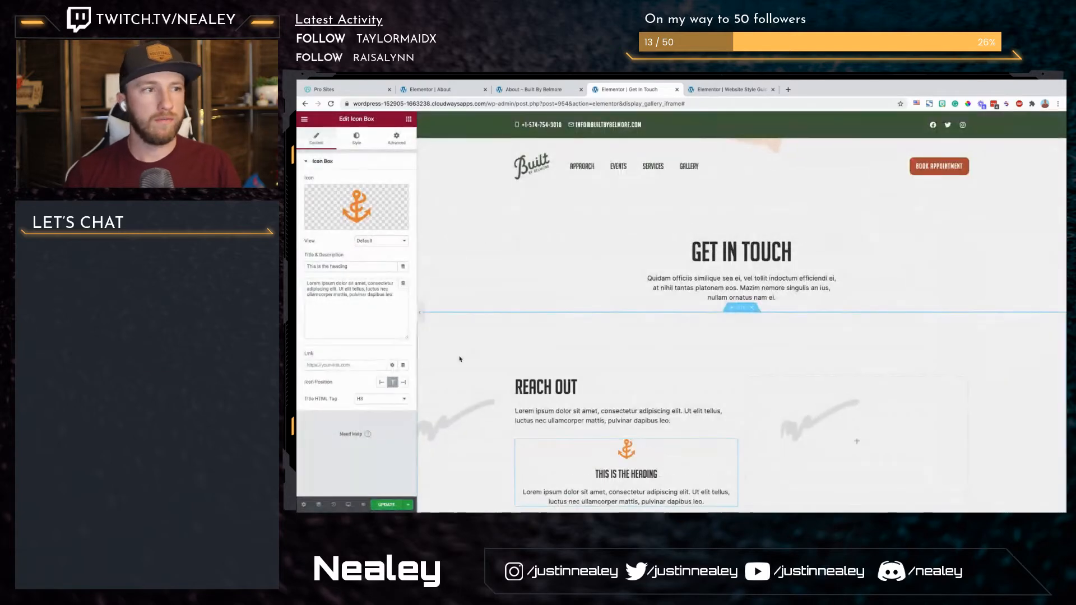
# Step: Set the icon box's icon position to left, clear its title and set the title's HTML tag to H5
pyautogui.click(381, 382)
pyautogui.tripleClick(356, 263)
pyautogui.press('BackSpace')
pyautogui.click(389, 401)
pyautogui.click(387, 406)
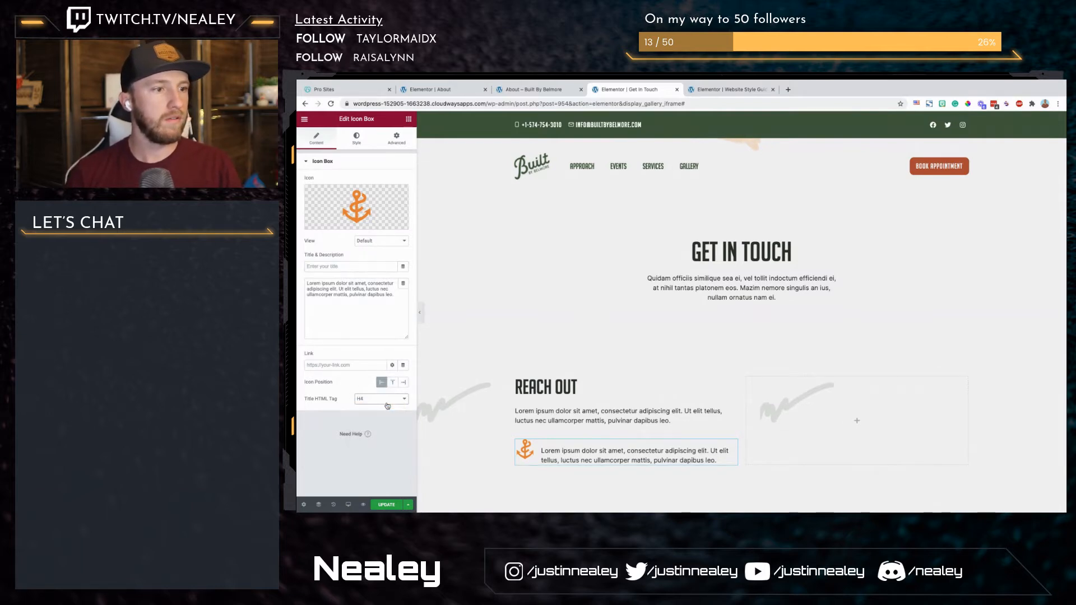
pyautogui.click(386, 401)
pyautogui.click(382, 413)
pyautogui.click(385, 399)
pyautogui.click(381, 392)
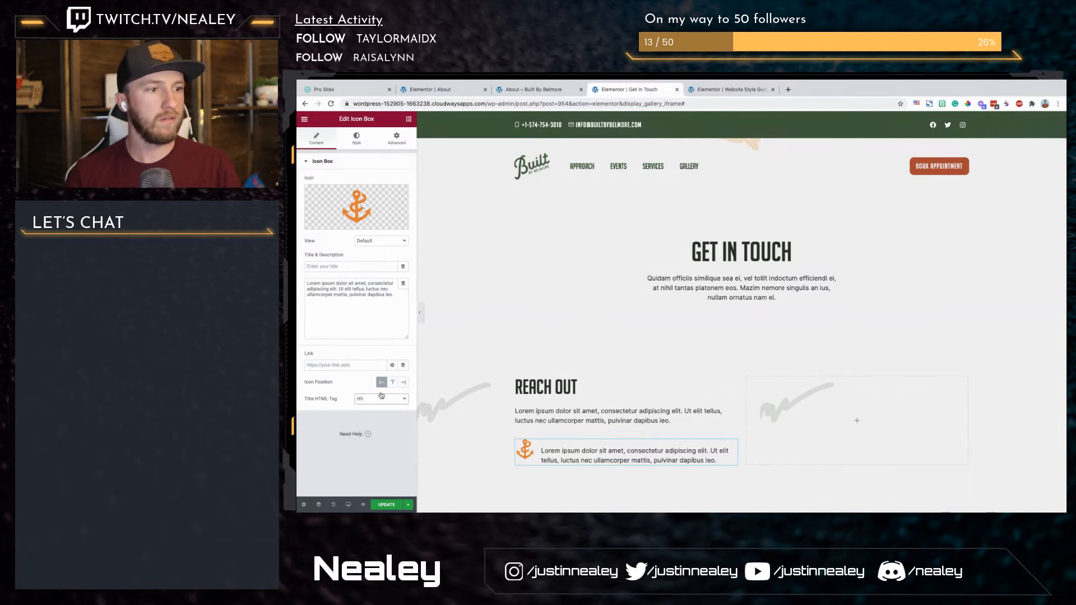
# Step: Empty the icon box's description and paste its lorem ipsum text into the title instead
pyautogui.click(369, 297)
pyautogui.hotkey('ctrl', 'a')
pyautogui.hotkey('ctrl', 'c')
pyautogui.press('BackSpace')
pyautogui.click(359, 267)
pyautogui.hotkey('ctrl', 'v')
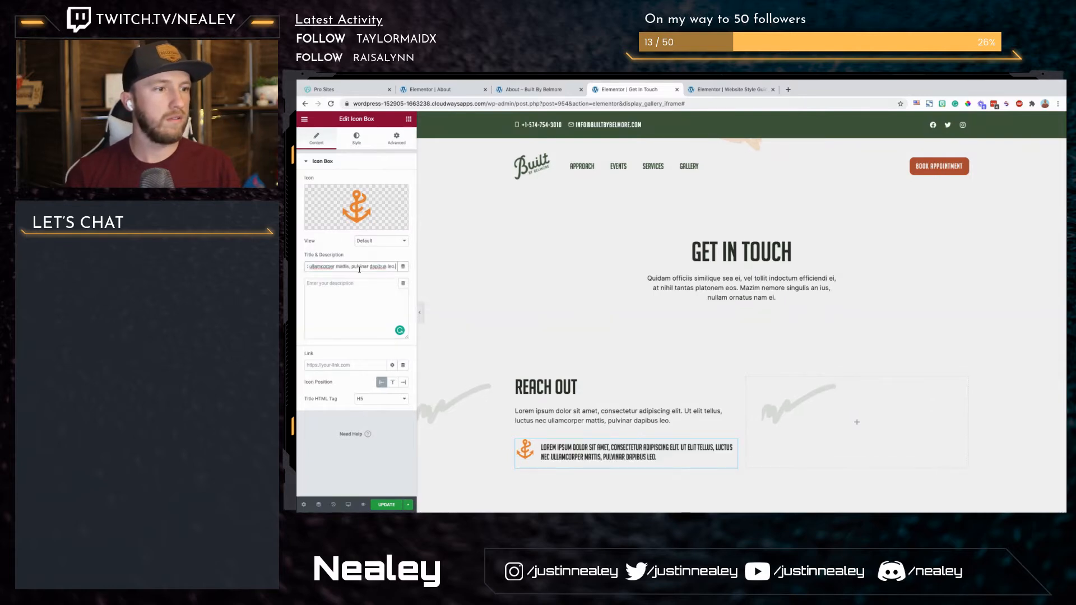
pyautogui.click(366, 152)
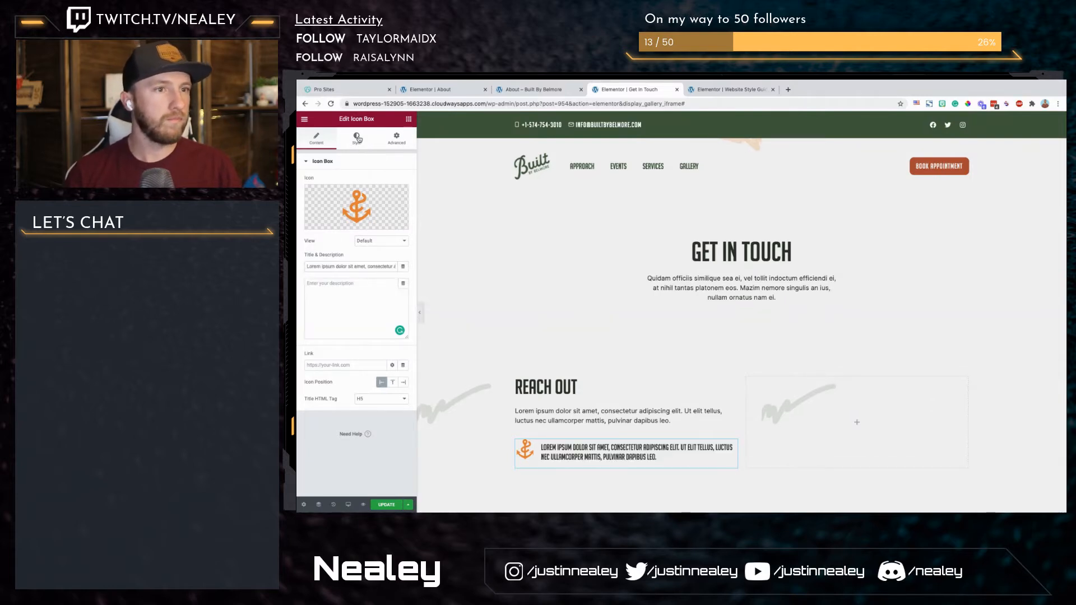
# Step: Save the page's changes, then open the Site Settings and close them unchanged
pyautogui.click(357, 138)
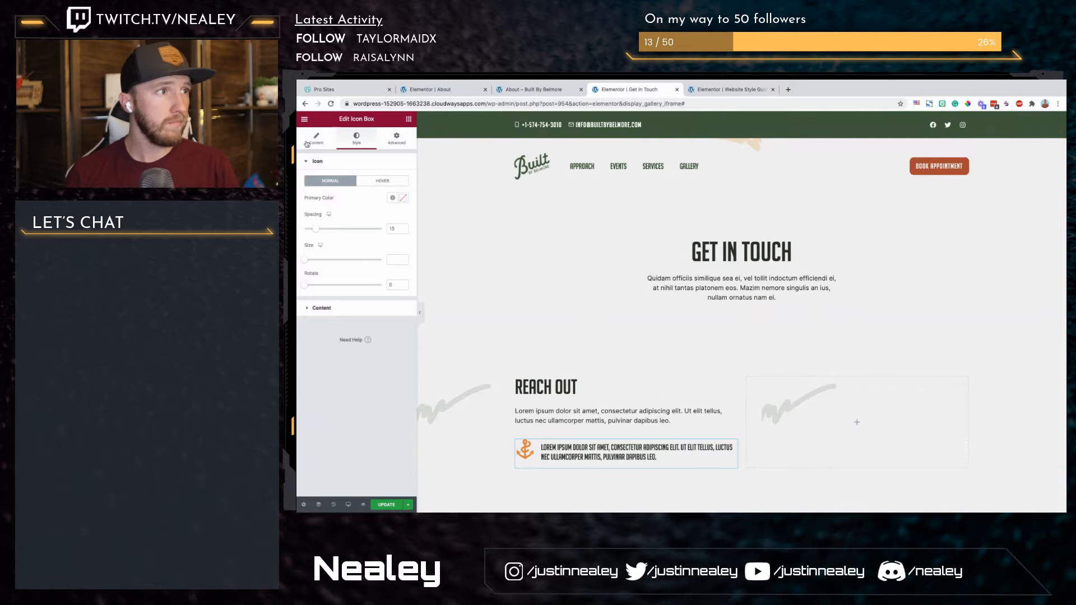
pyautogui.click(304, 119)
pyautogui.click(387, 505)
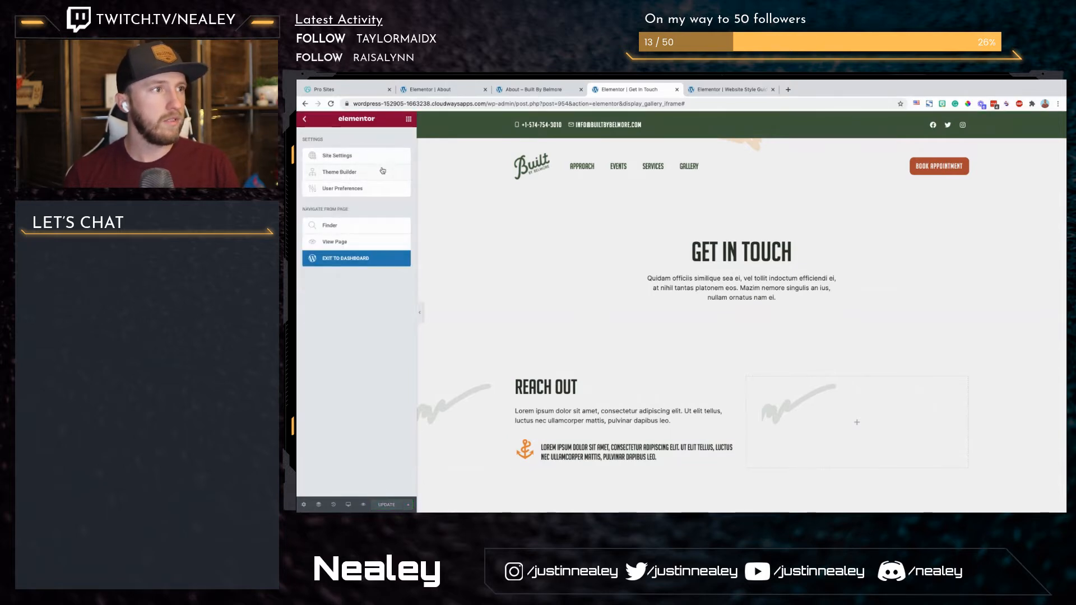
pyautogui.click(354, 159)
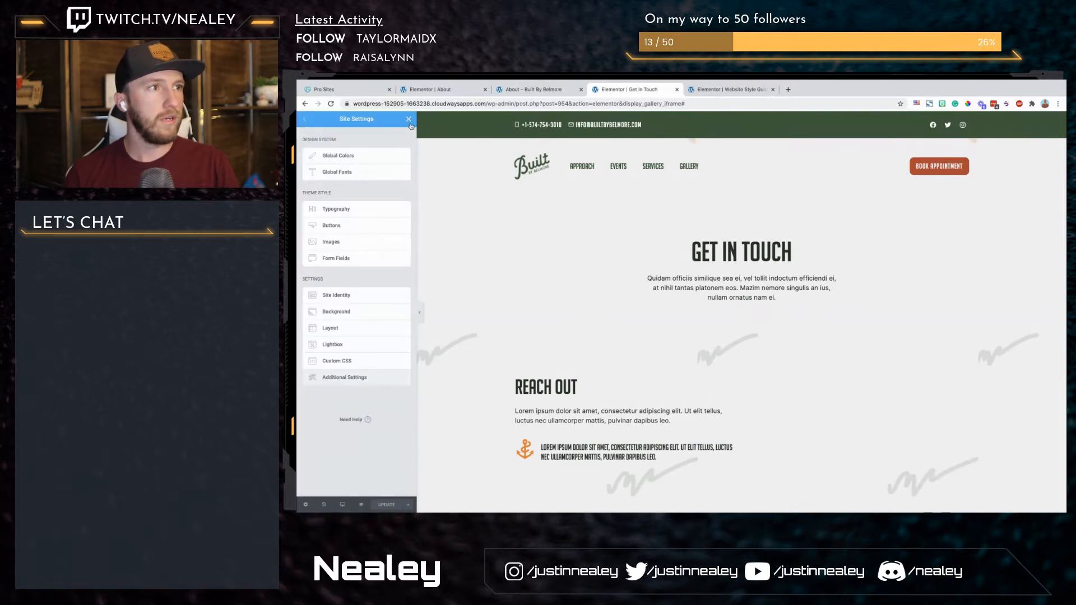
pyautogui.click(409, 122)
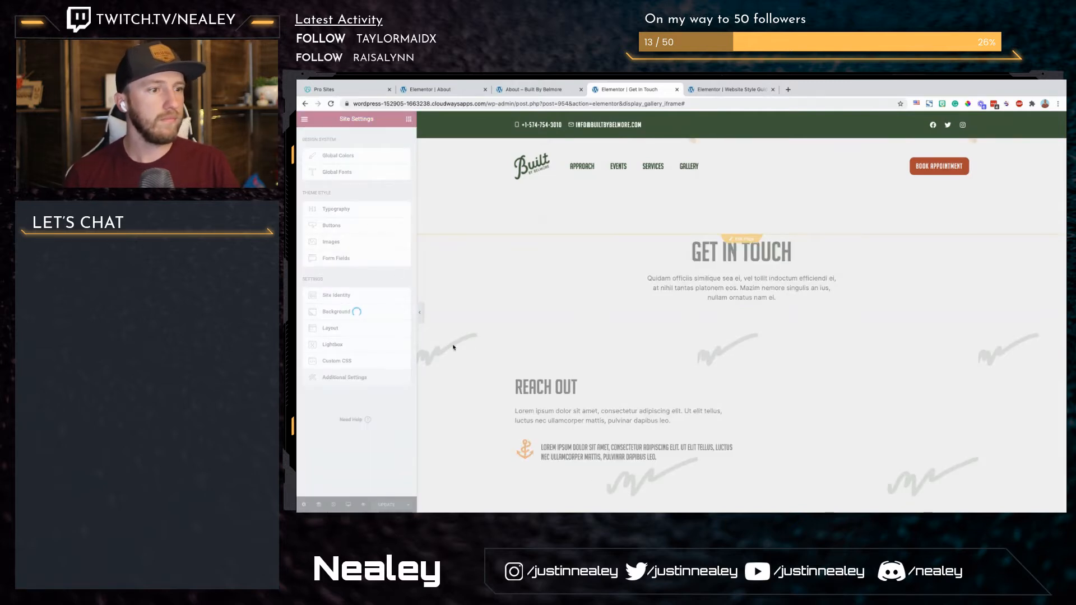
# Step: Set the icon box title's font family to Inter and its size to 1 rem
pyautogui.click(583, 451)
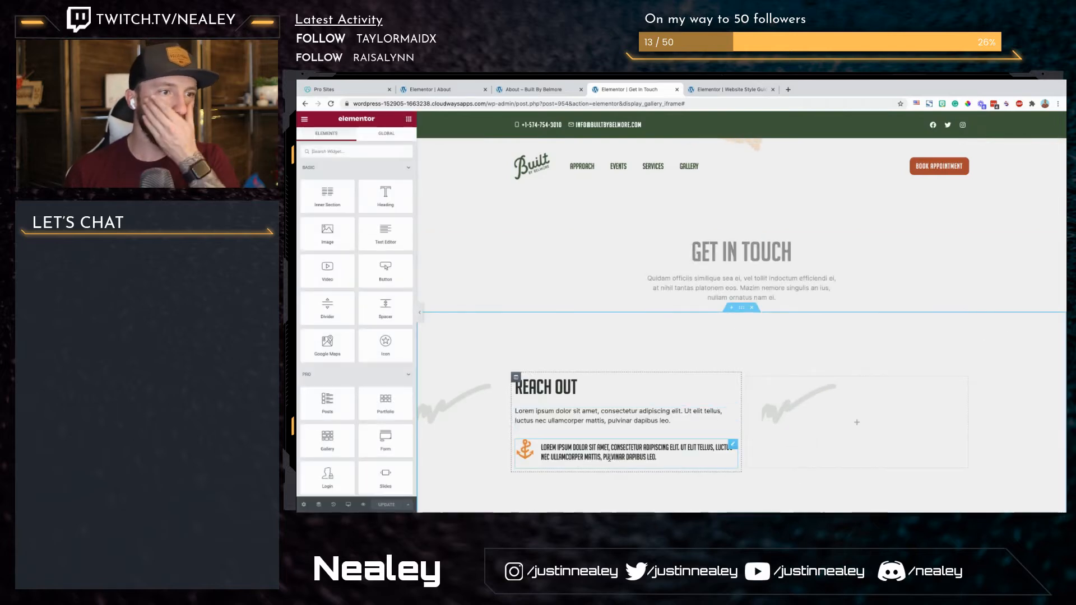
pyautogui.click(356, 141)
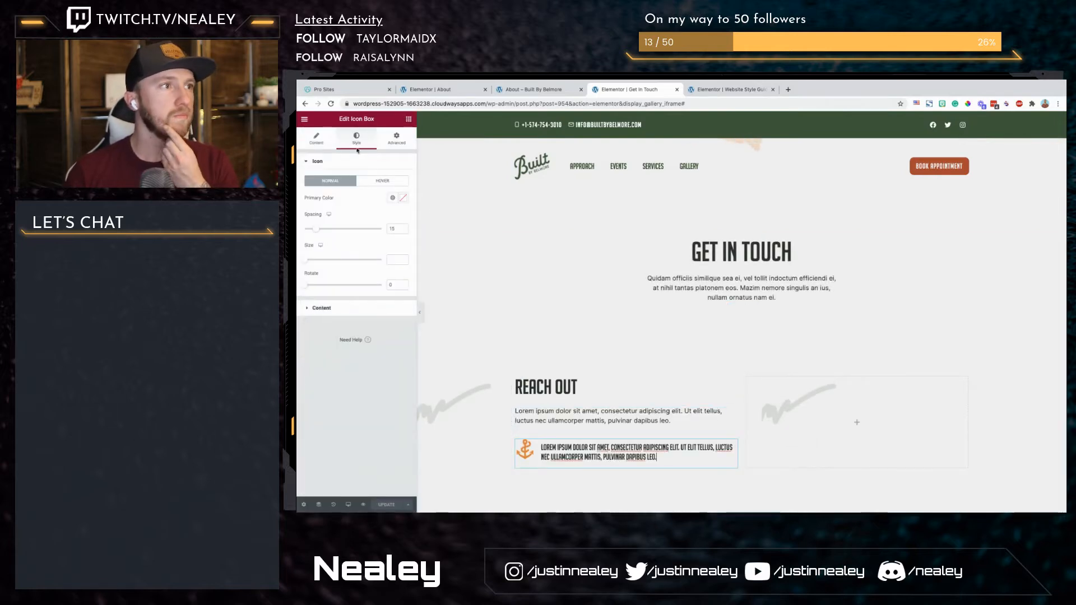
pyautogui.click(362, 308)
pyautogui.click(404, 299)
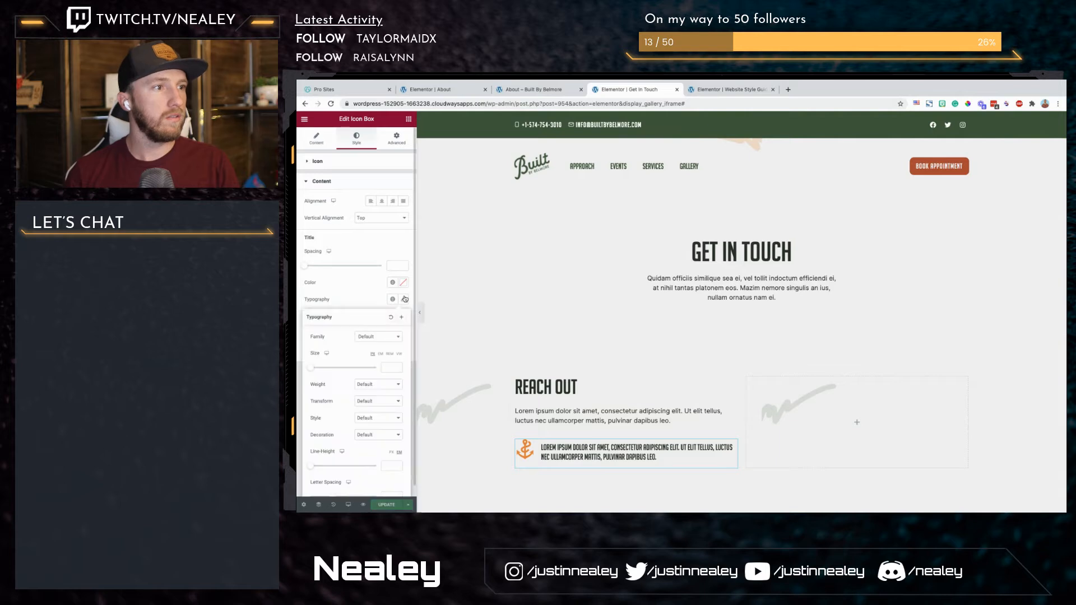
pyautogui.click(398, 336)
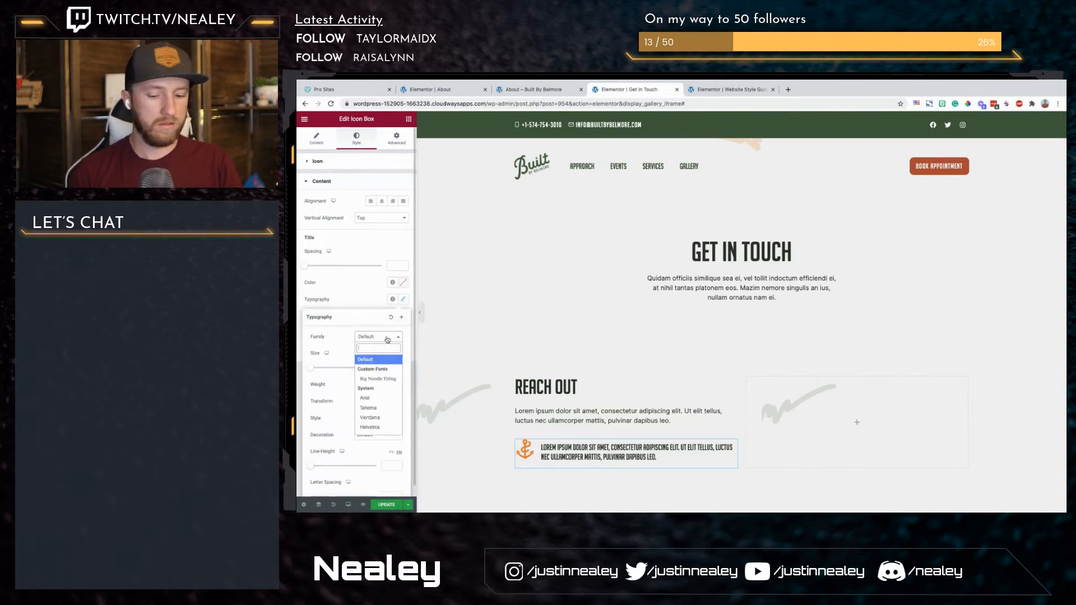
pyautogui.write('int')
pyautogui.press('Down')
pyautogui.press('Return')
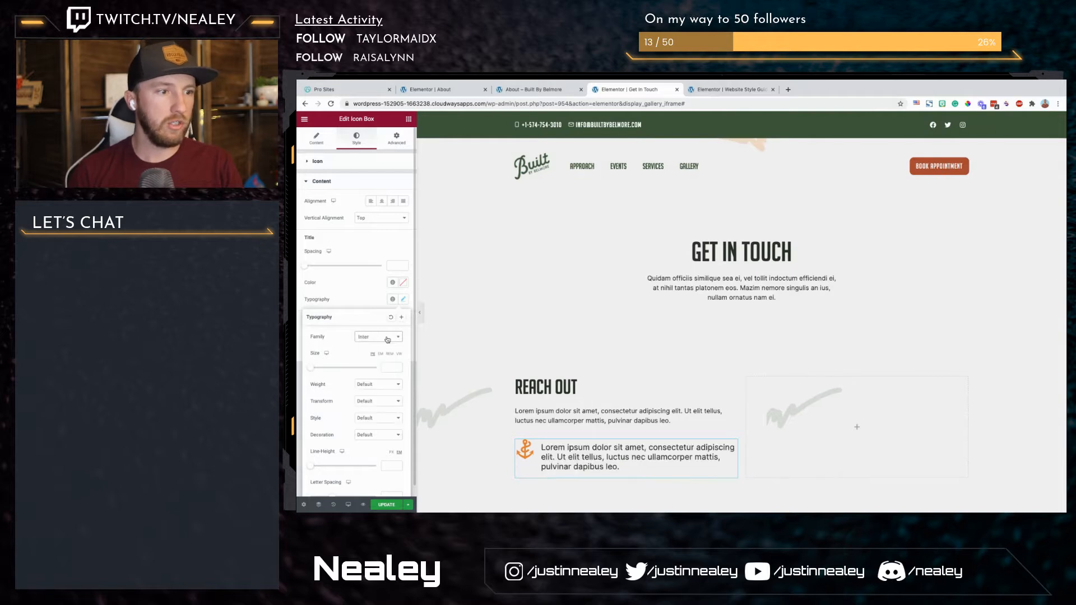
pyautogui.click(390, 355)
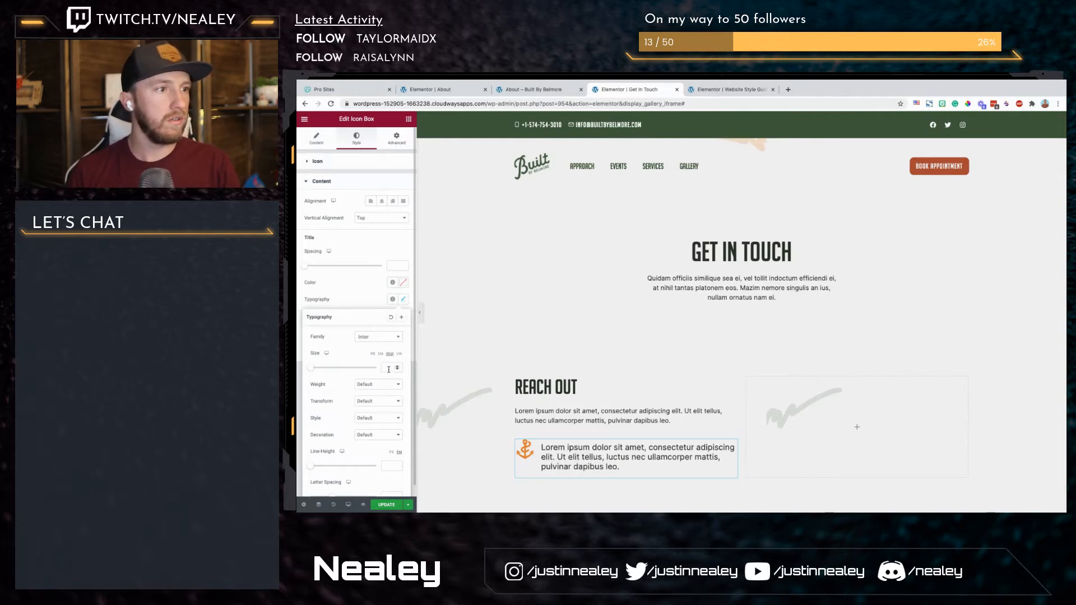
pyautogui.write('1')
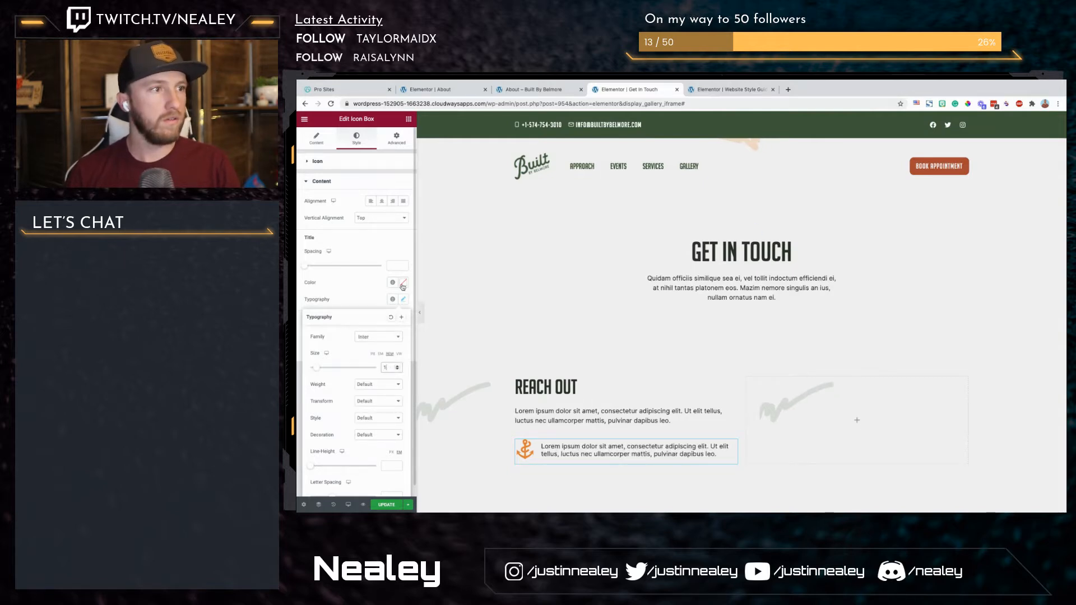
# Step: Give the icon box title a custom semi-transparent black colour and slightly reduce its font size
pyautogui.click(392, 282)
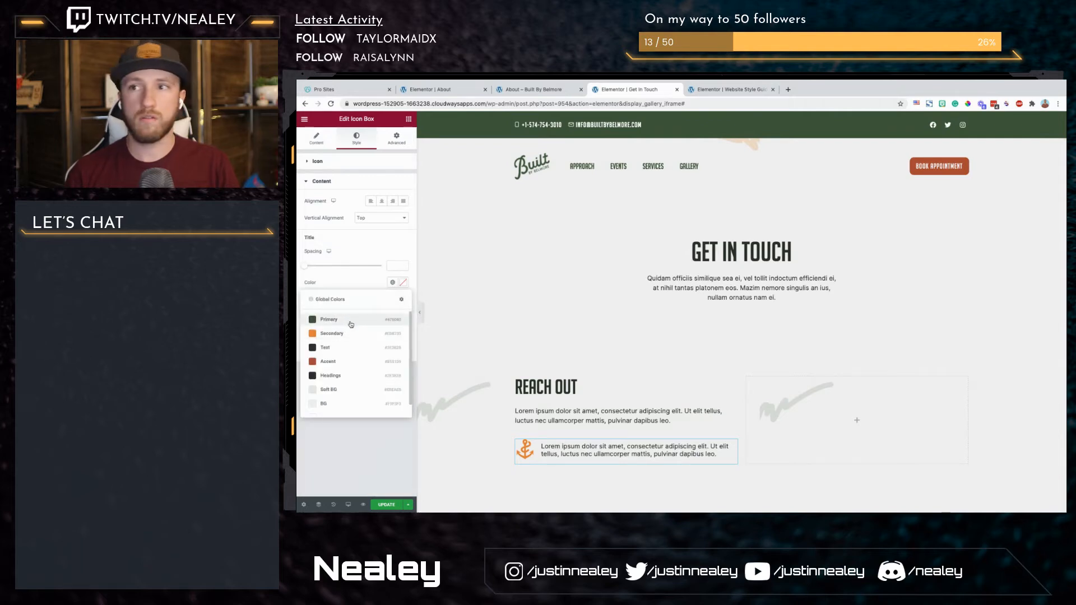
pyautogui.click(351, 325)
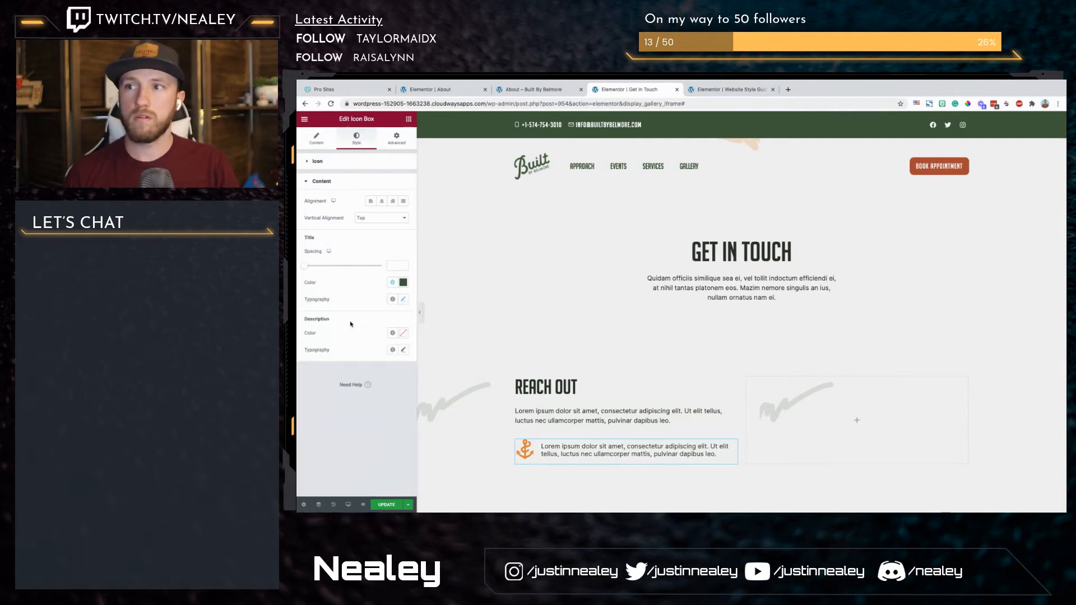
pyautogui.click(403, 282)
pyautogui.click(357, 394)
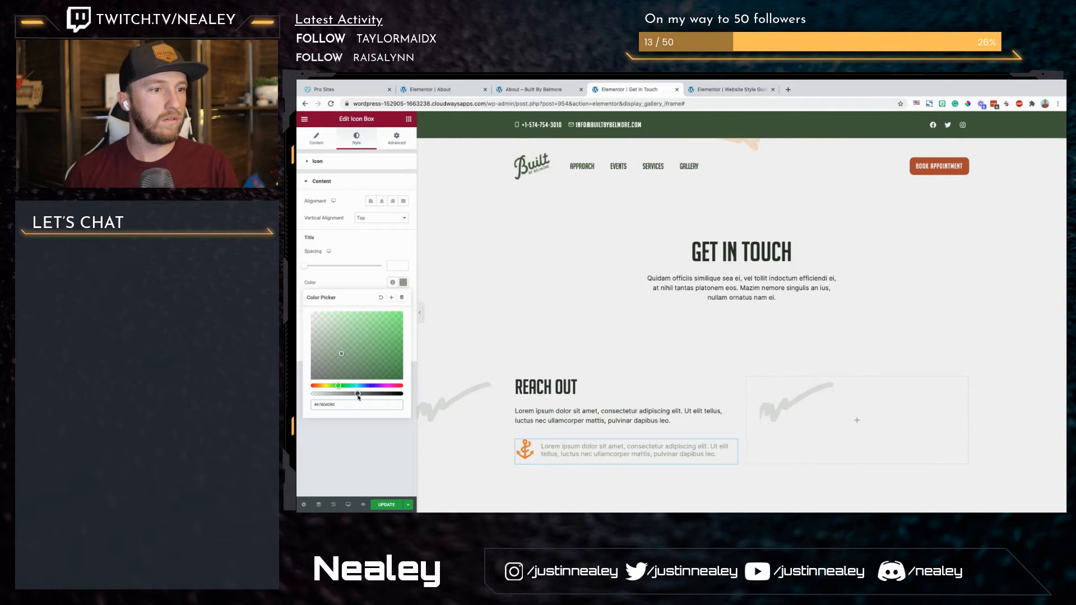
pyautogui.moveTo(310, 386); pyautogui.dragTo(308, 391)
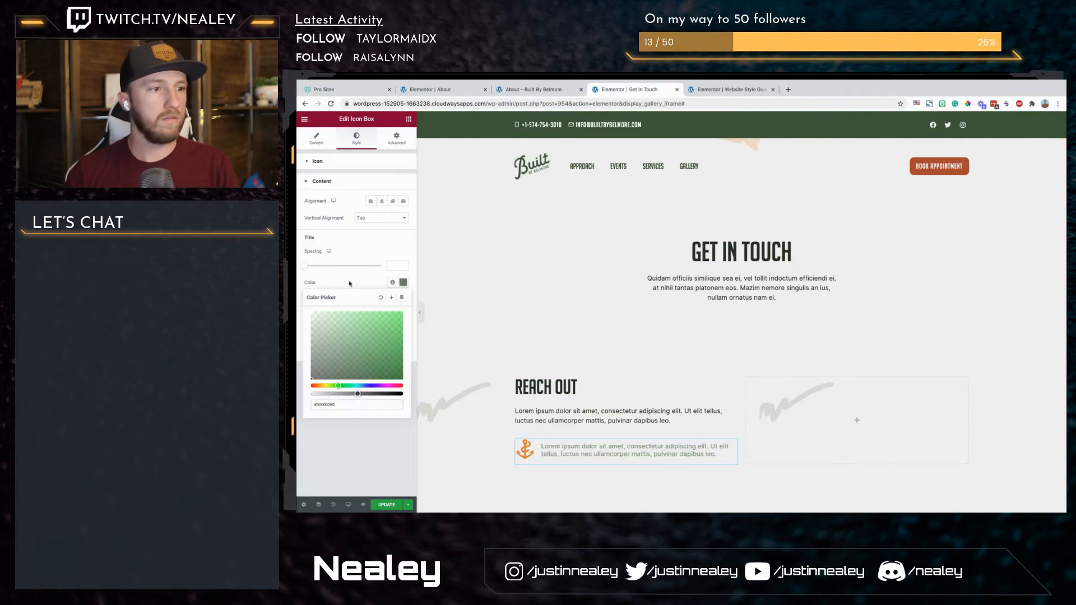
pyautogui.click(352, 394)
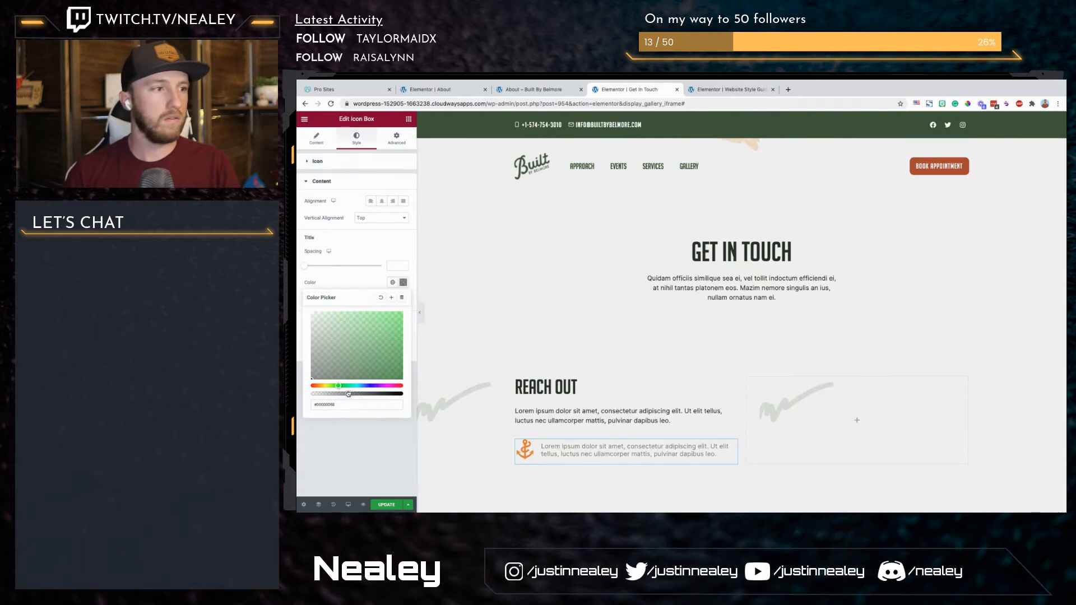
pyautogui.click(365, 284)
pyautogui.click(404, 301)
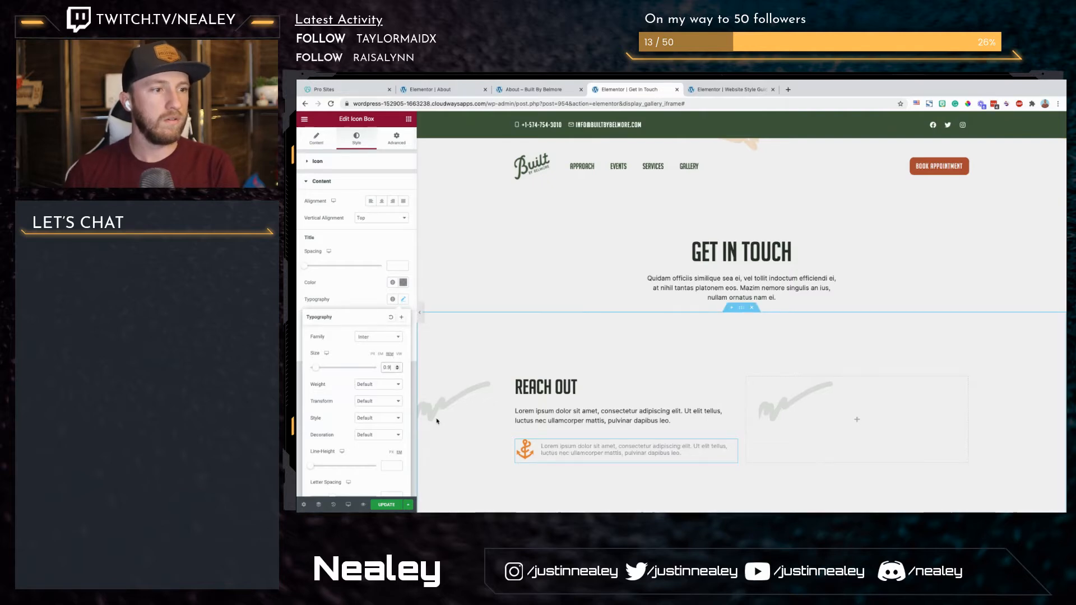
pyautogui.click(410, 283)
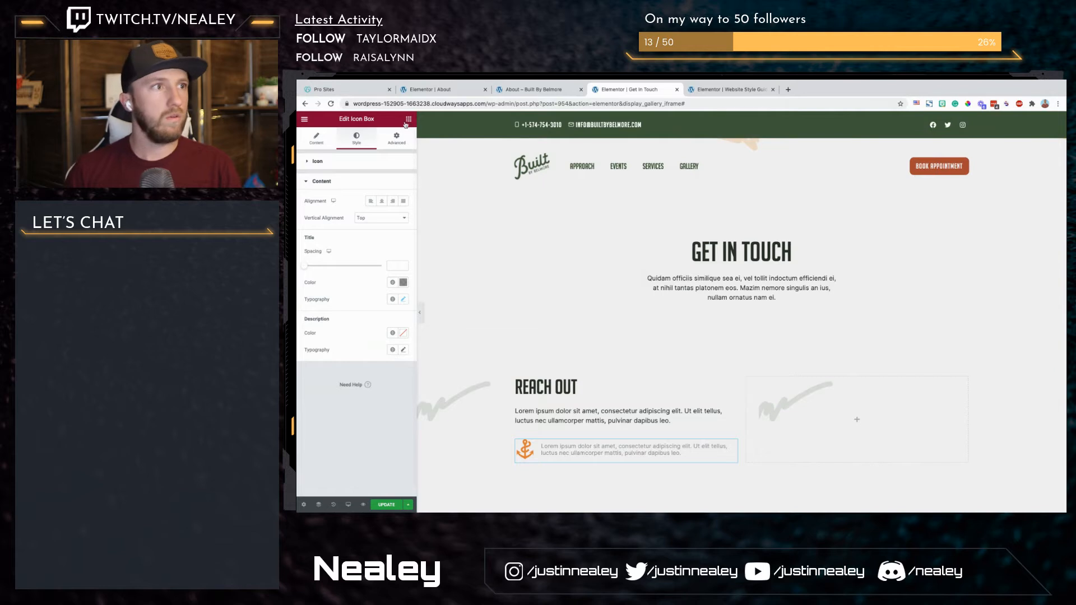
# Step: Copy the contact form from the Website Style Guide page and paste it into the empty column beside "Reach Out"
pyautogui.click(728, 89)
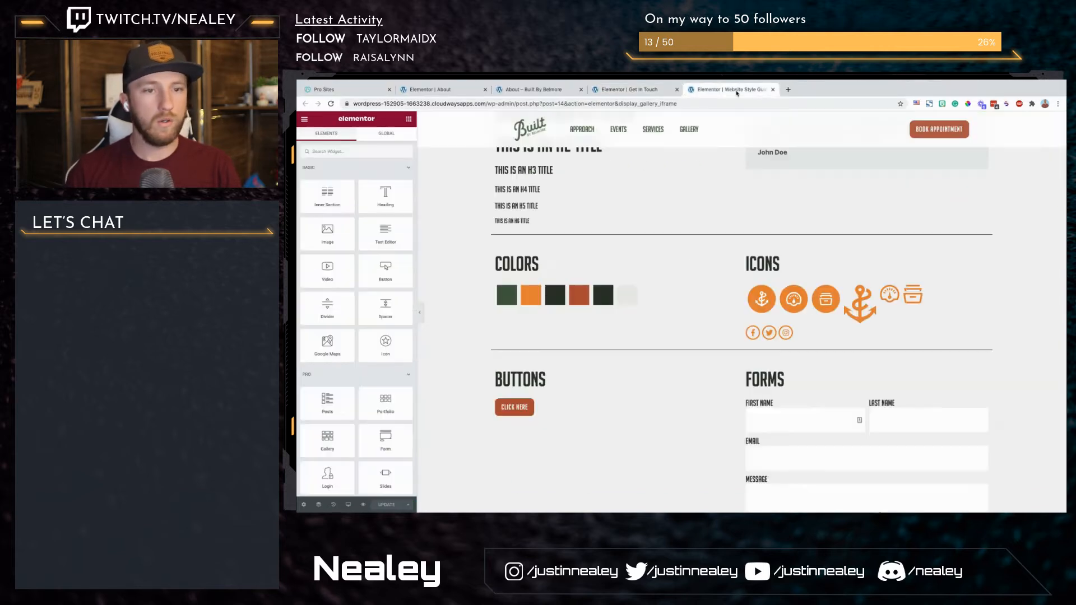
pyautogui.scroll(-3, 875, 337)
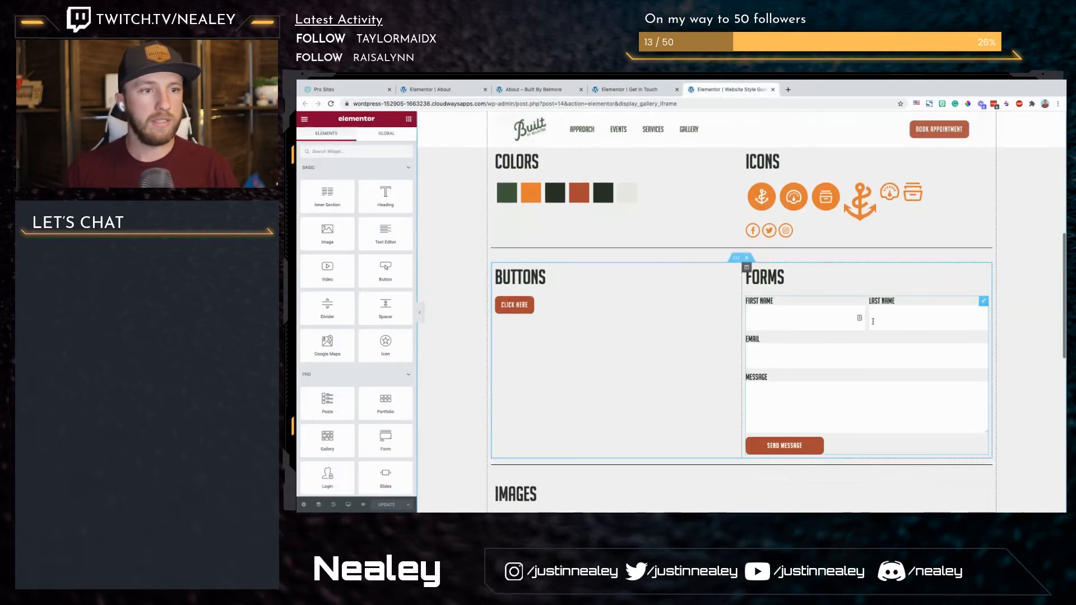
pyautogui.rightClick(877, 321)
pyautogui.click(894, 359)
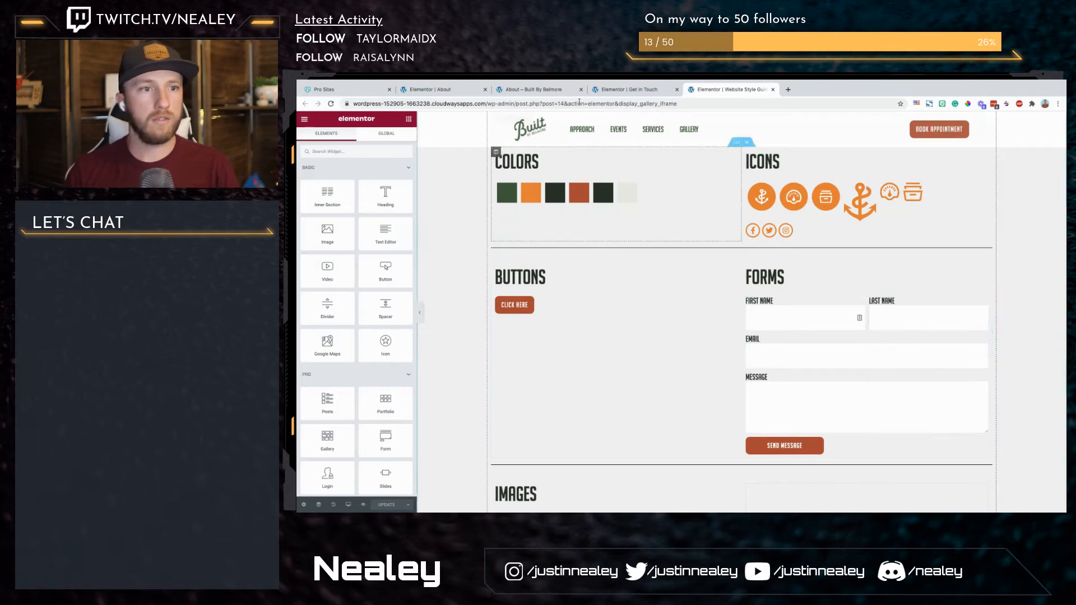
pyautogui.click(638, 93)
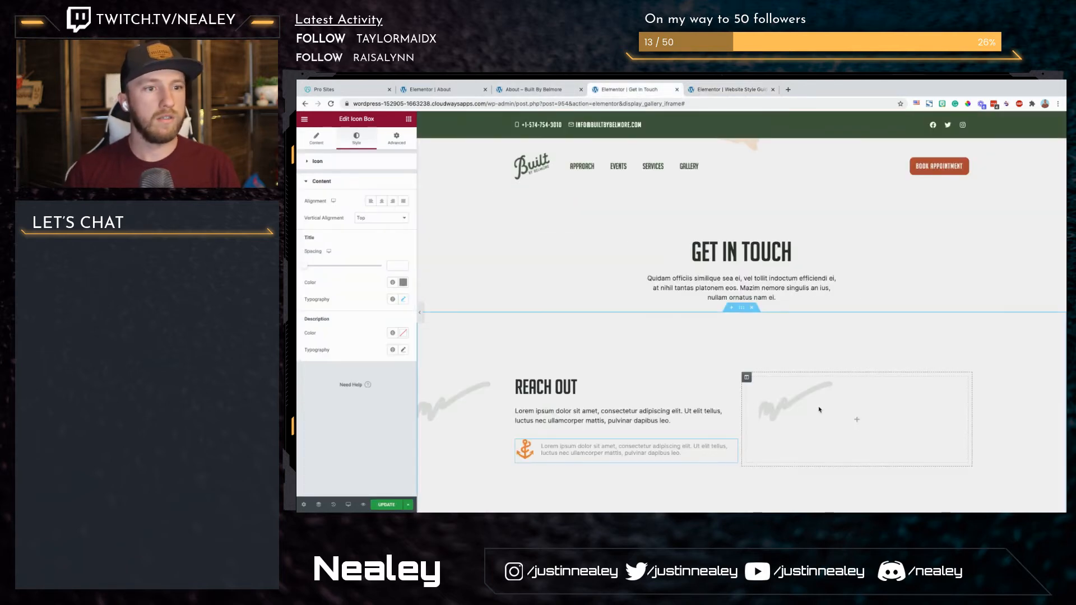
pyautogui.rightClick(819, 413)
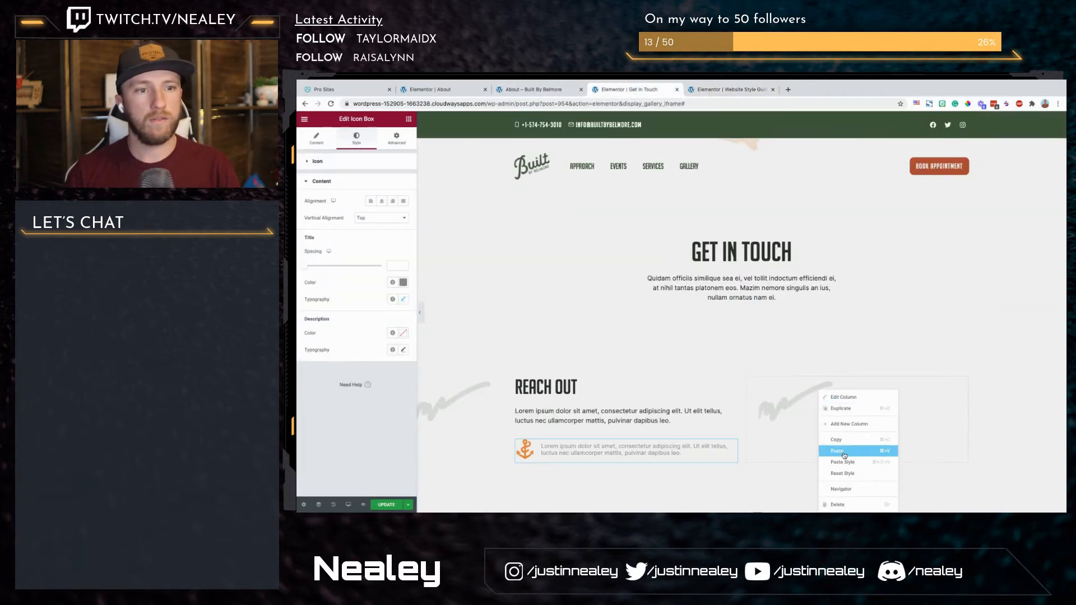
pyautogui.click(837, 451)
pyautogui.scroll(-1, 870, 329)
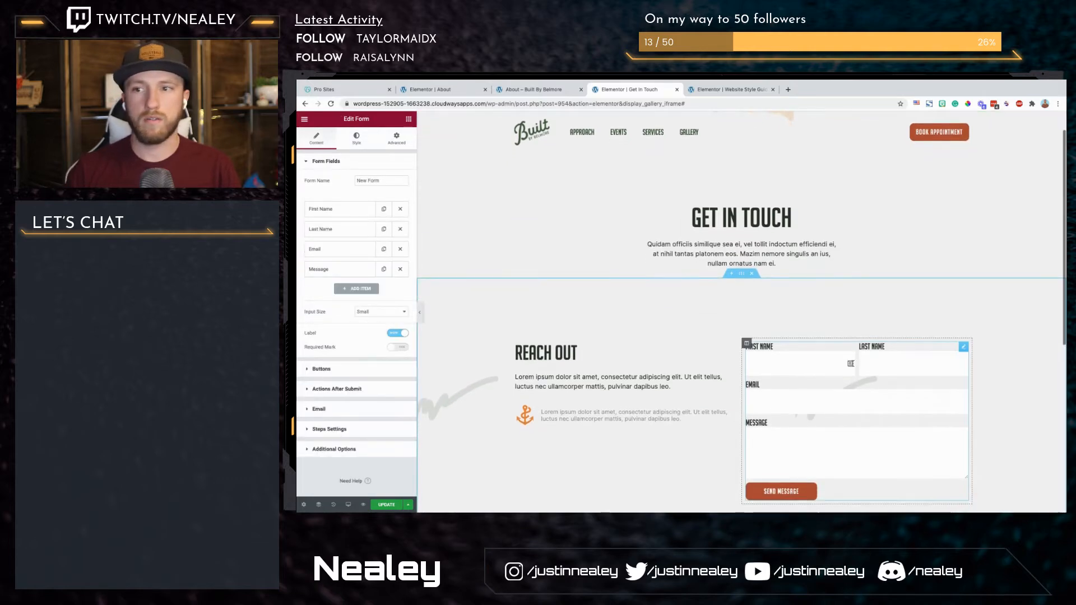
pyautogui.scroll(-2, 870, 328)
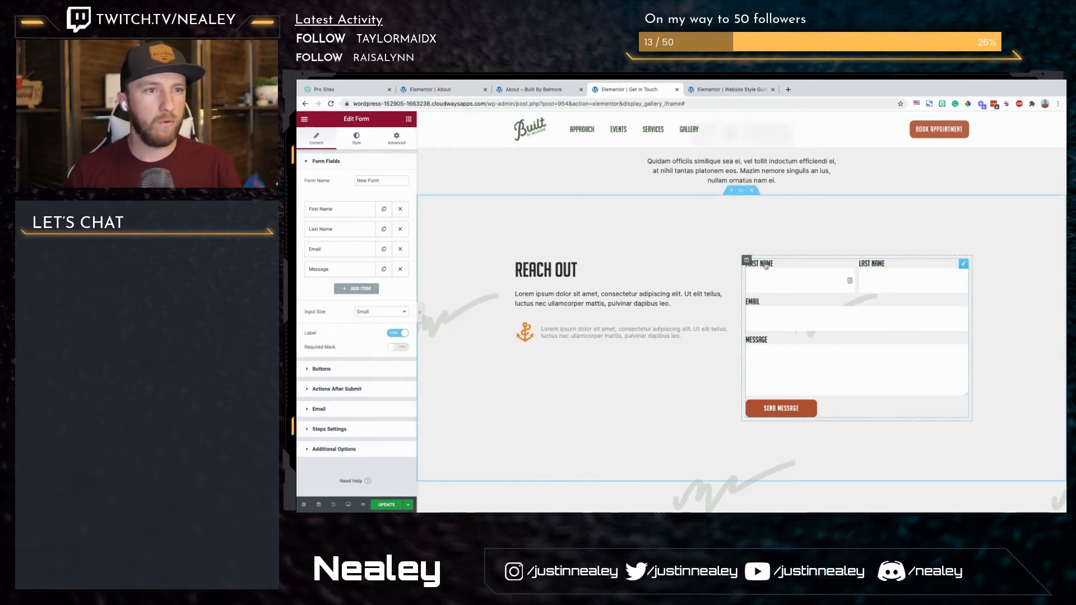
# Step: Set the line height of the contact form's labels to 2.3
pyautogui.click(358, 138)
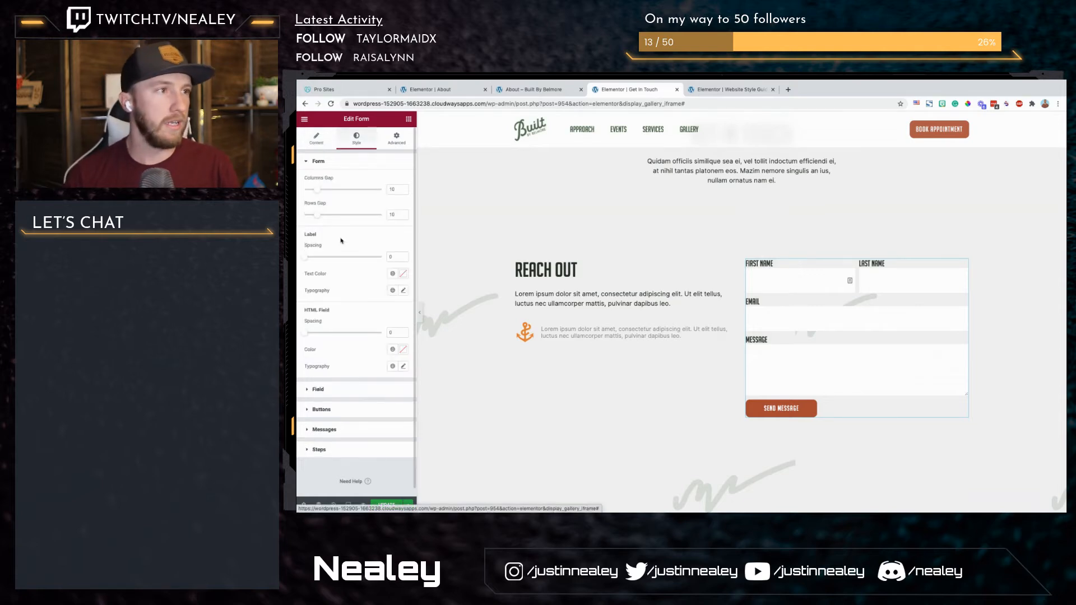
pyautogui.click(320, 389)
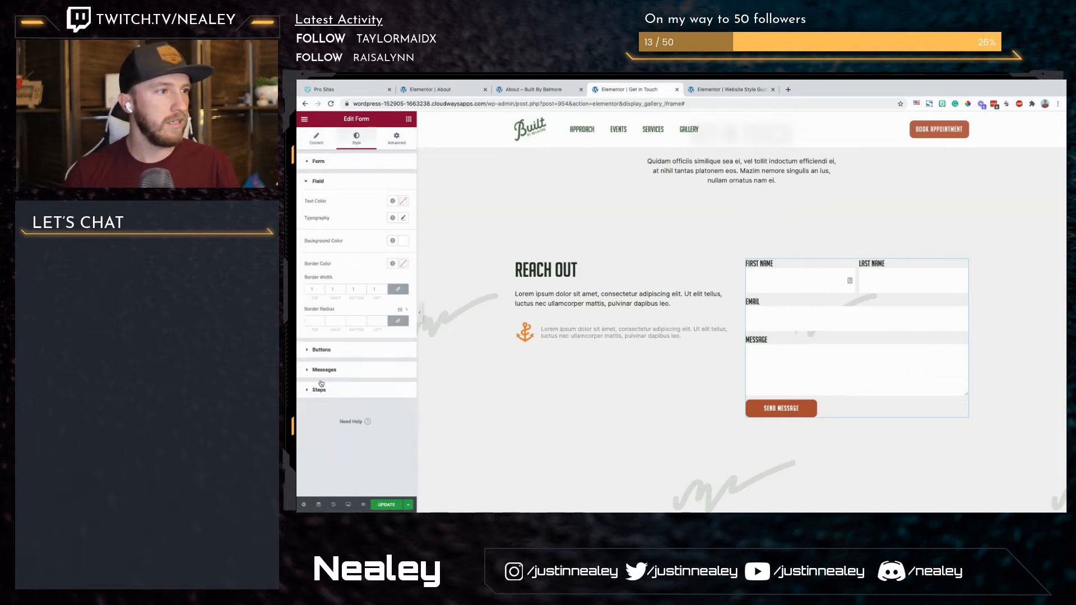
pyautogui.click(339, 164)
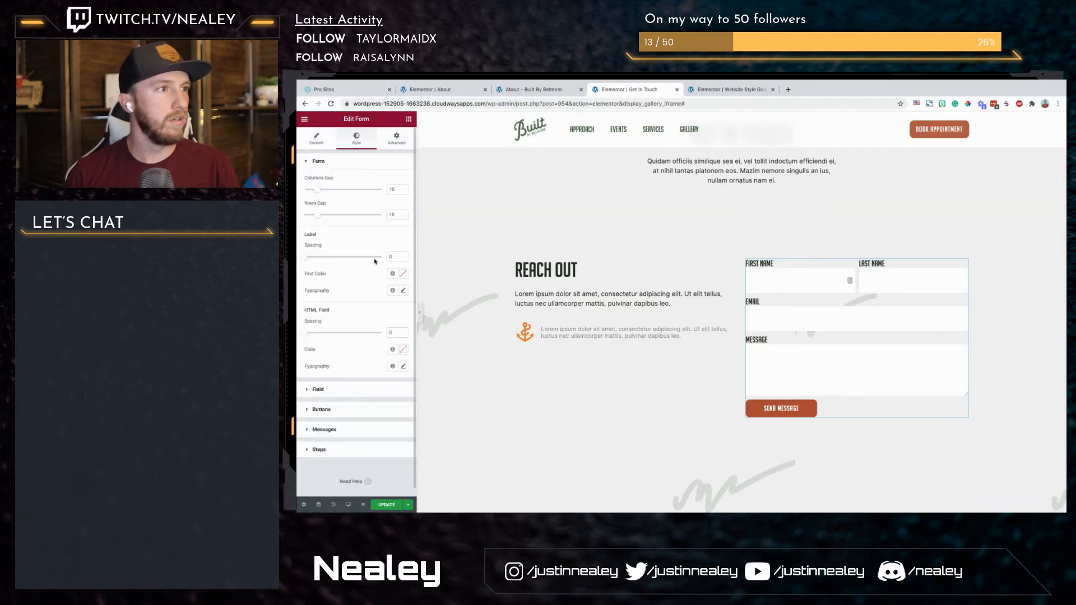
pyautogui.click(403, 291)
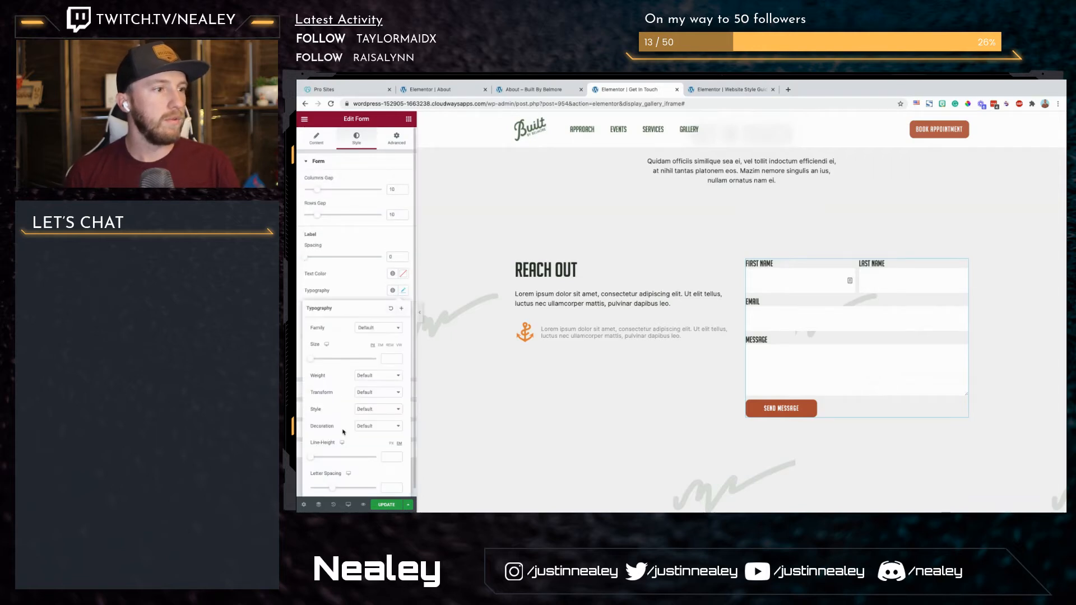
pyautogui.scroll(-1, 314, 444)
pyautogui.moveTo(314, 451)
pyautogui.mouseDown()
pyautogui.moveTo(337, 452)
pyautogui.moveTo(327, 453)
pyautogui.mouseUp()
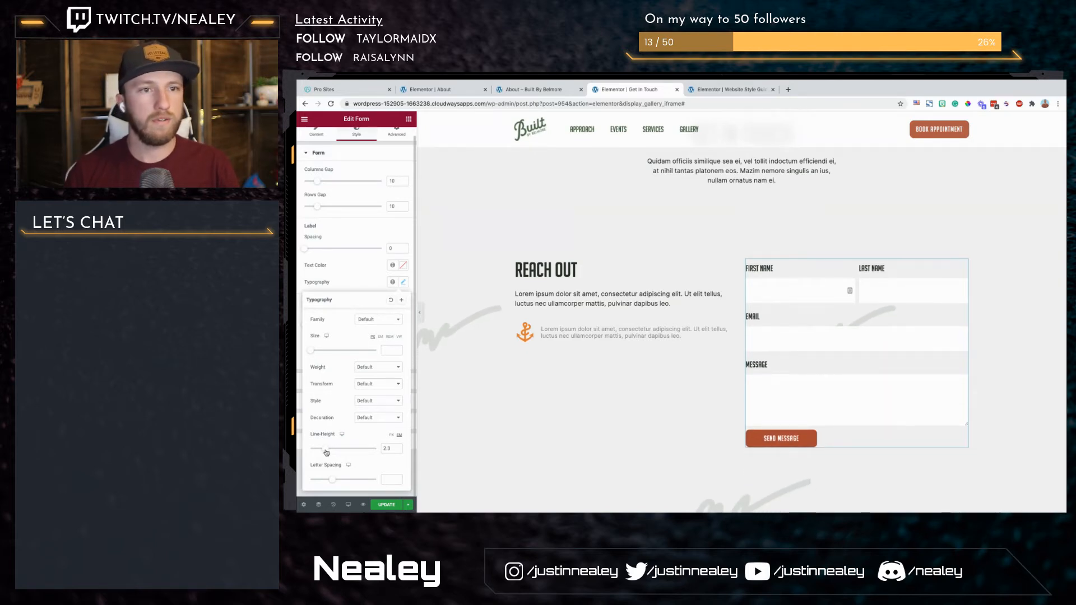
pyautogui.click(811, 343)
# Step: Add a text field labelled "Subject" to the form and move it between the Email and Message fields
pyautogui.click(320, 139)
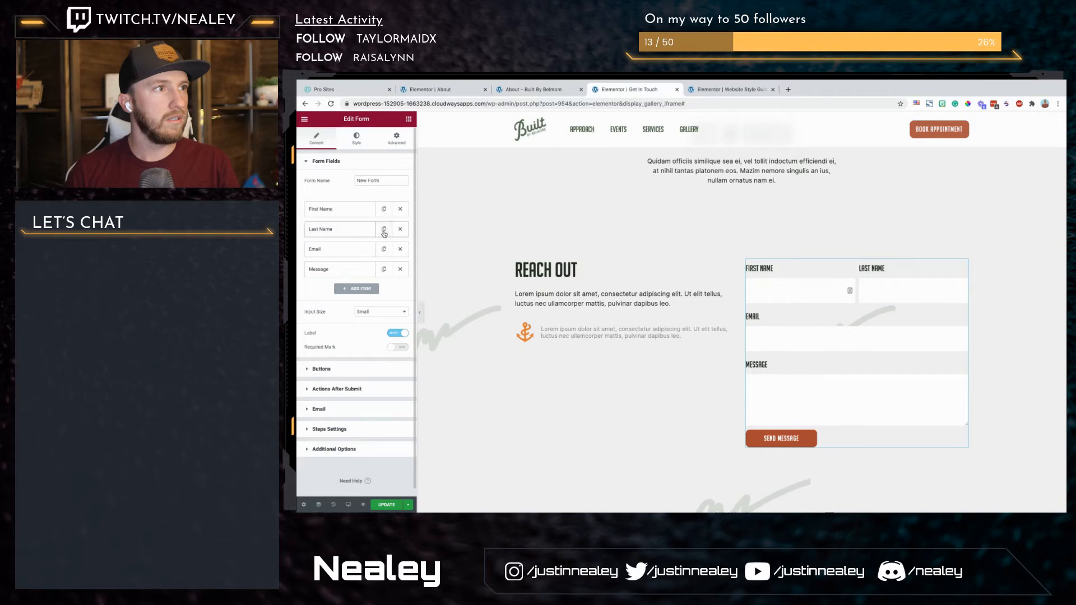
pyautogui.click(371, 290)
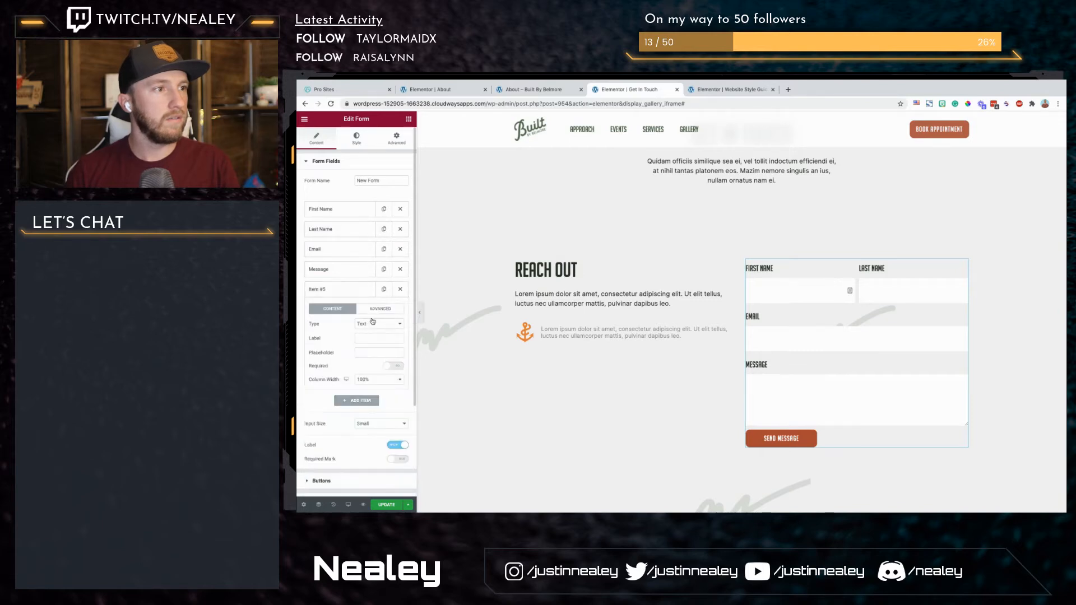
pyautogui.click(372, 338)
pyautogui.write('Subject')
pyautogui.click(353, 290)
pyautogui.moveTo(354, 290); pyautogui.dragTo(354, 261)
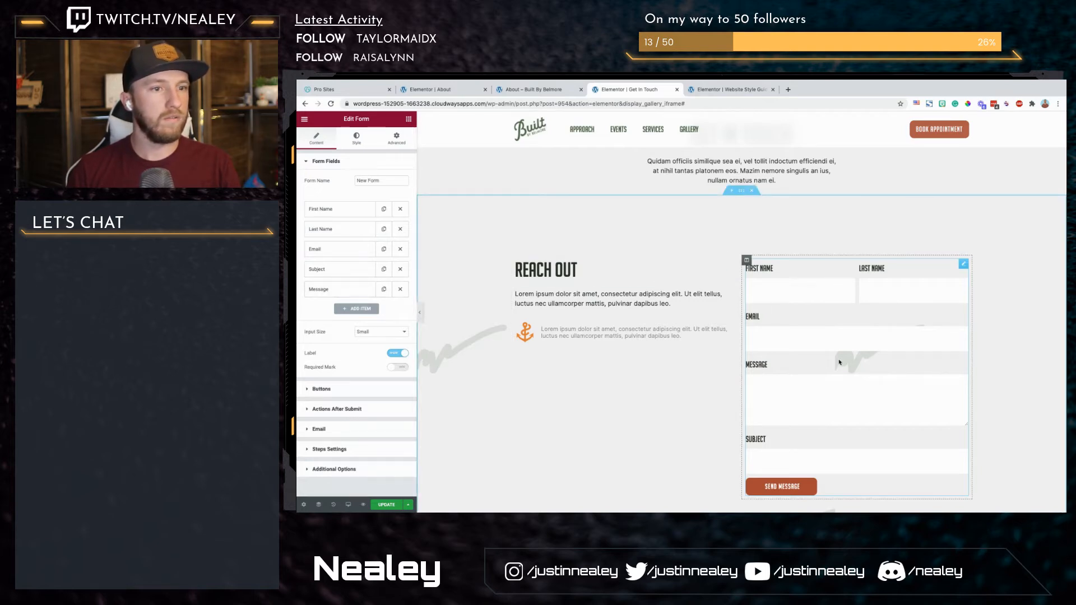
pyautogui.click(636, 326)
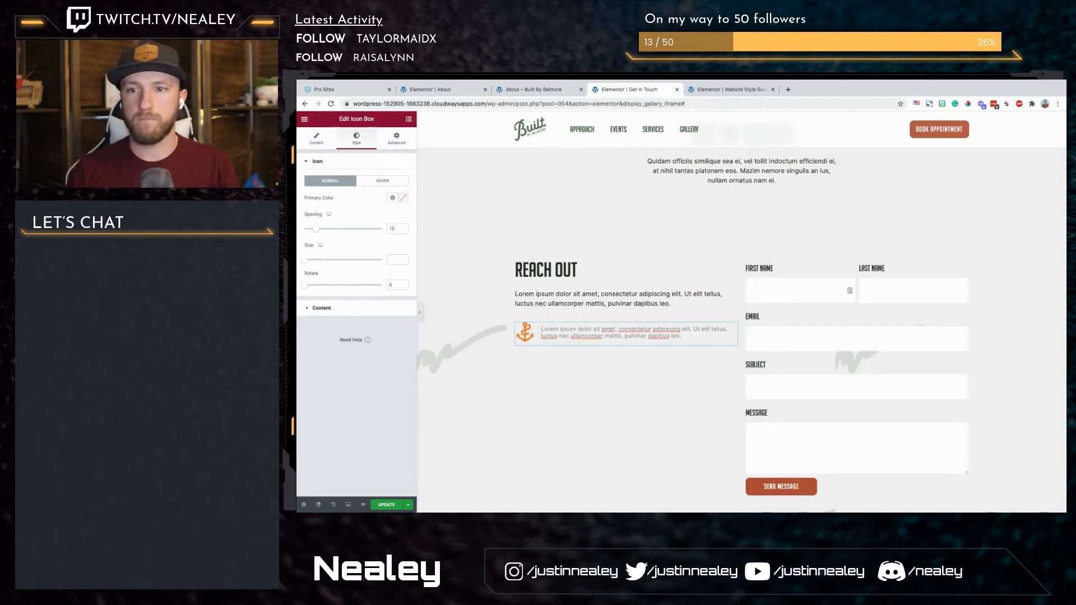
pyautogui.scroll(-3, 745, 331)
pyautogui.scroll(3, 746, 331)
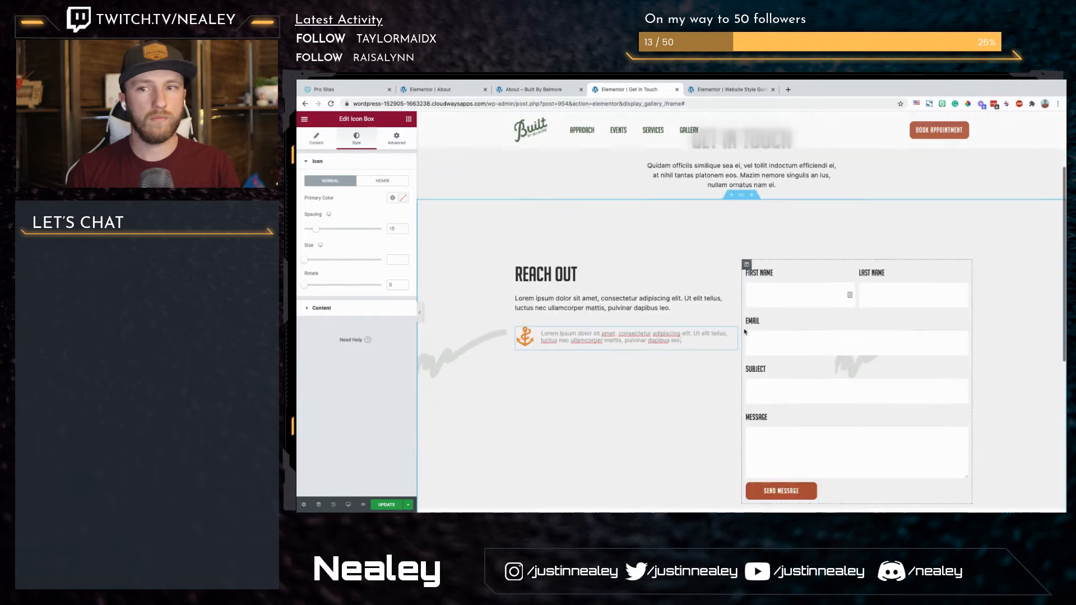
# Step: Set the contact form's columns gap to 22 and rows gap to 11, and update the page
pyautogui.scroll(-2, 745, 332)
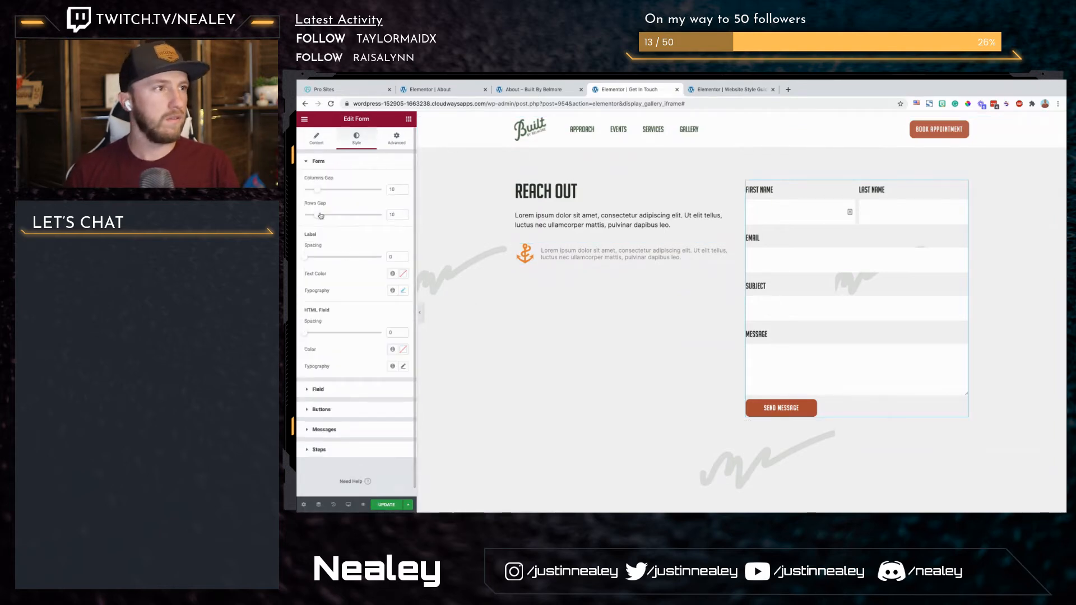
pyautogui.moveTo(317, 217); pyautogui.dragTo(320, 218)
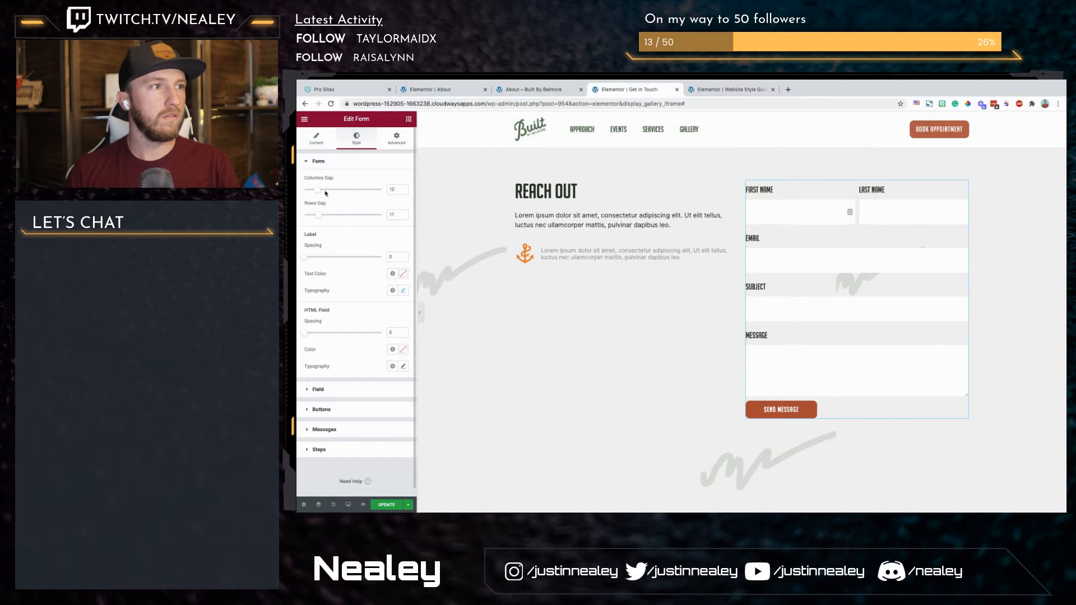
pyautogui.moveTo(323, 192); pyautogui.dragTo(337, 190)
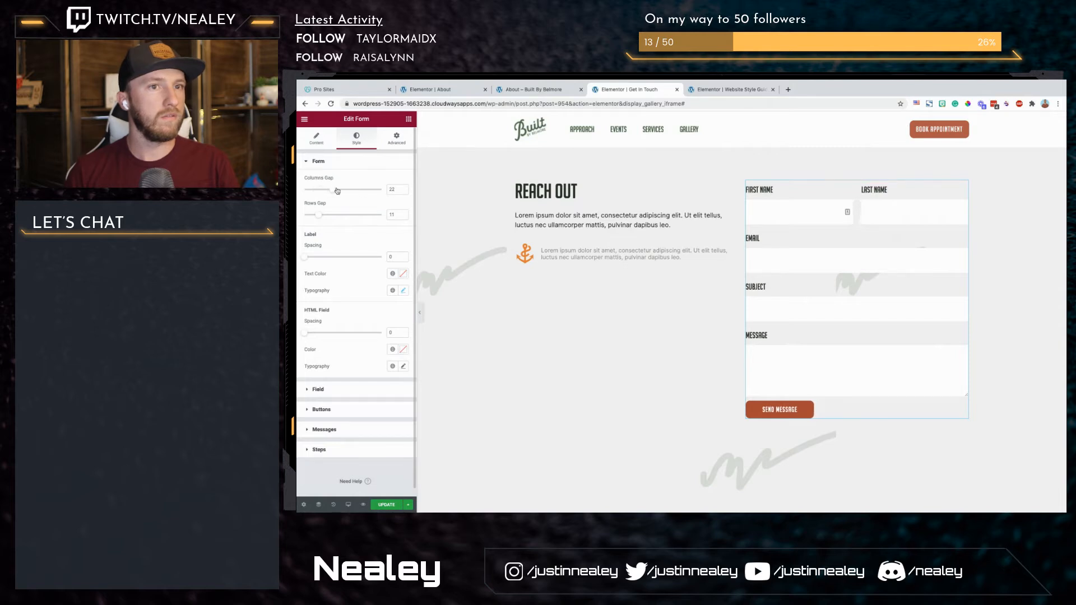
pyautogui.click(322, 409)
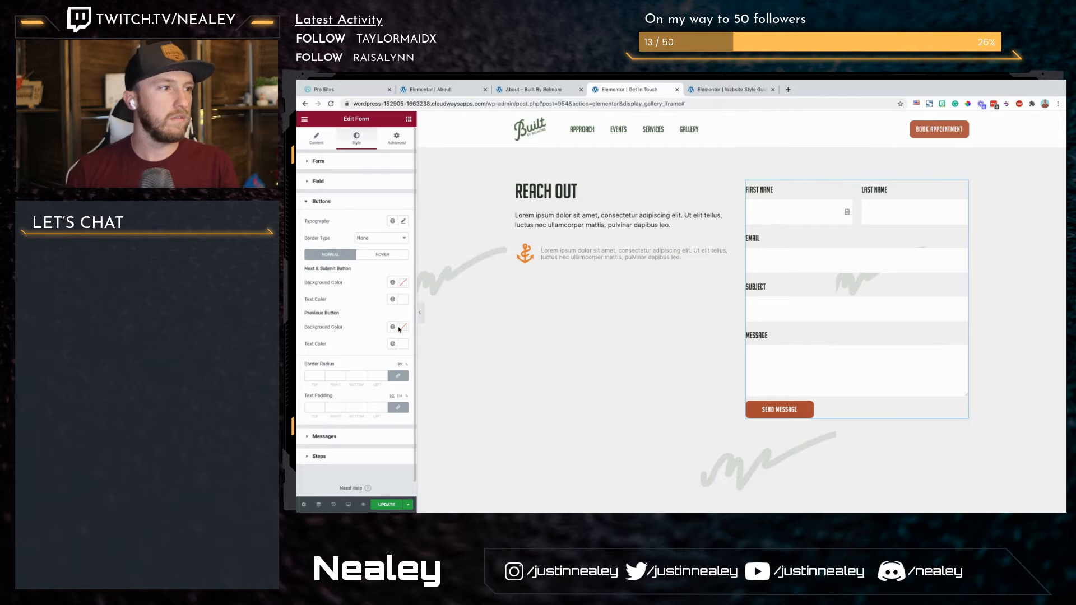
pyautogui.click(380, 504)
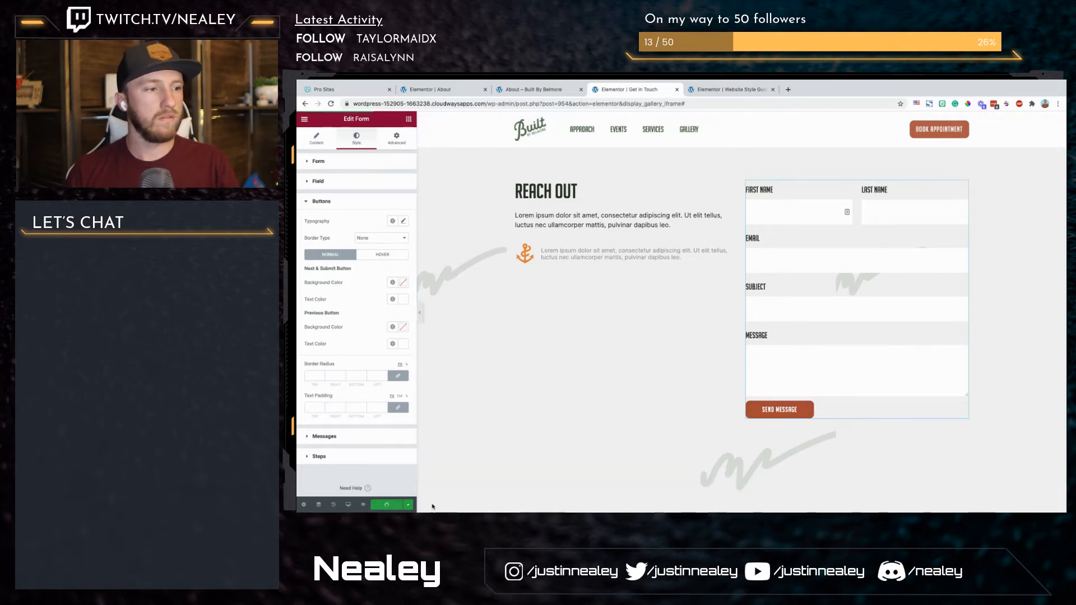
# Step: Add a single-column section below the contact form and give it the light grey-green global colour as a classic background
pyautogui.scroll(-2, 617, 459)
pyautogui.click(723, 430)
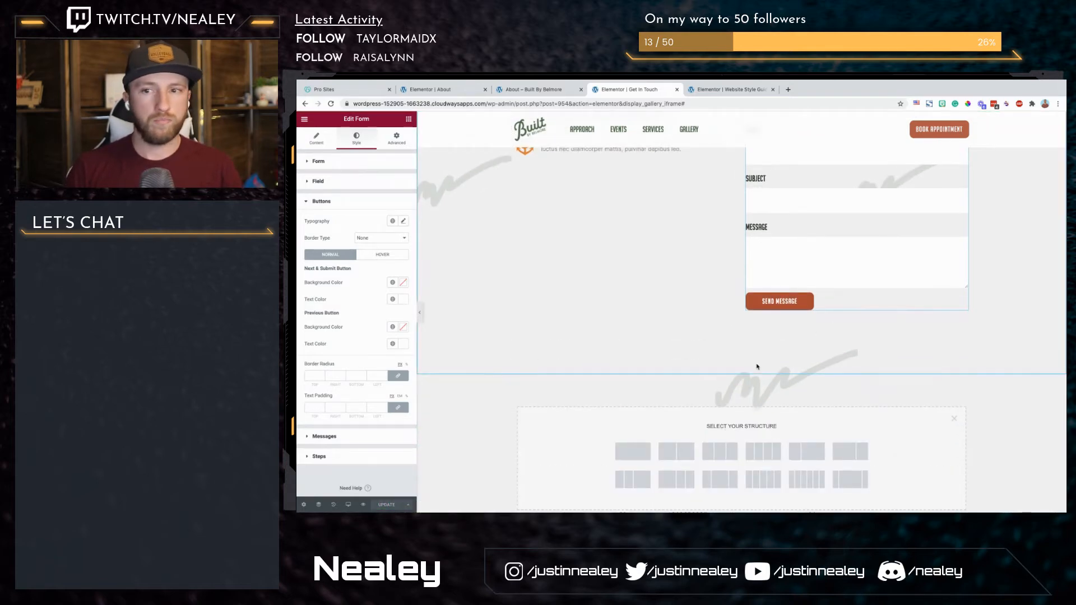
pyautogui.click(632, 451)
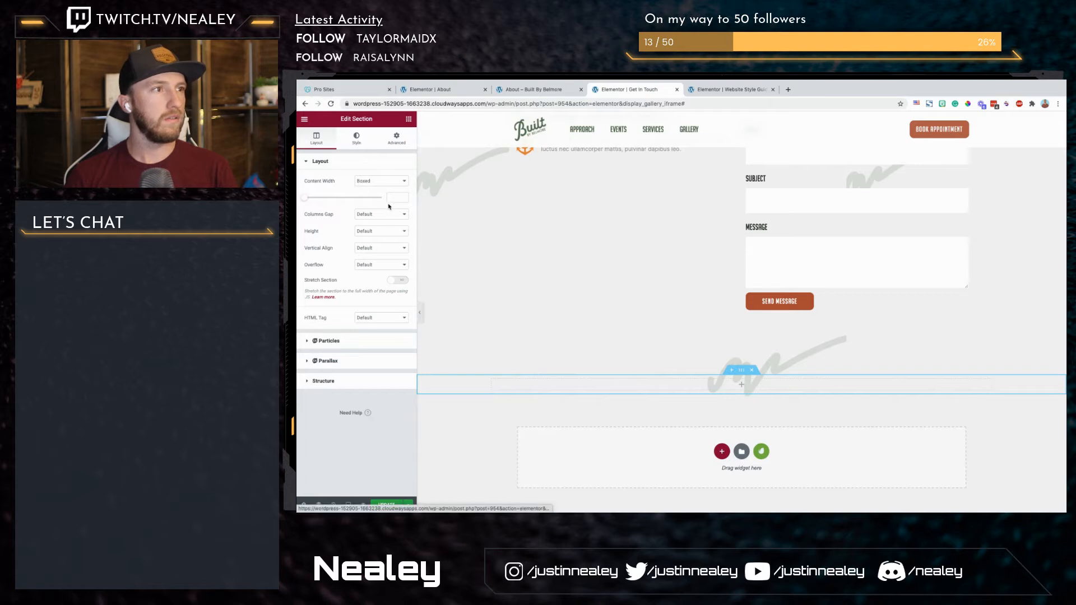
pyautogui.click(357, 138)
pyautogui.click(371, 198)
pyautogui.click(393, 218)
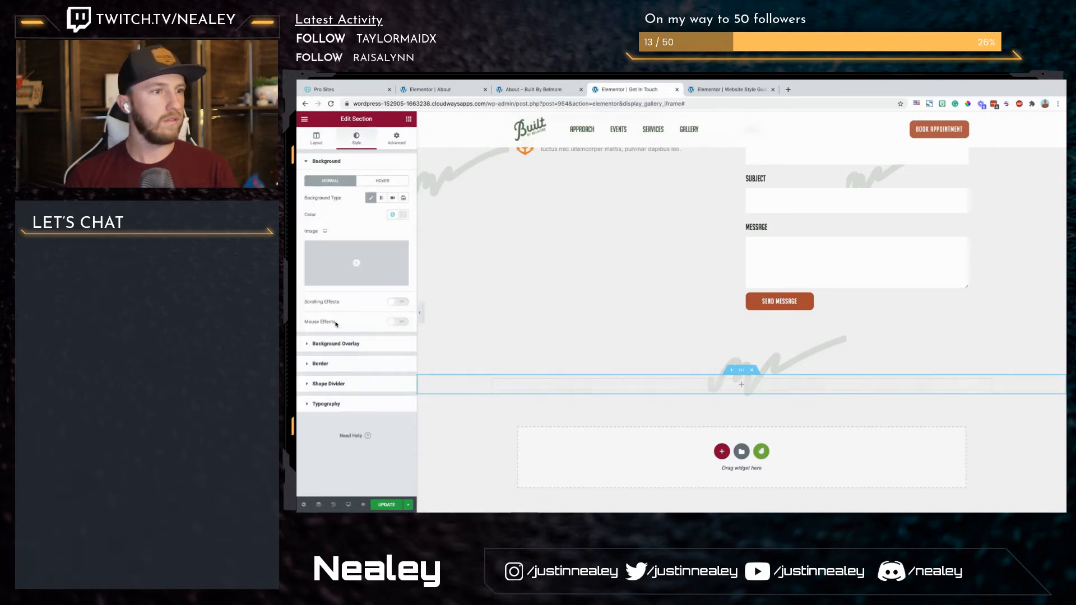
pyautogui.click(330, 322)
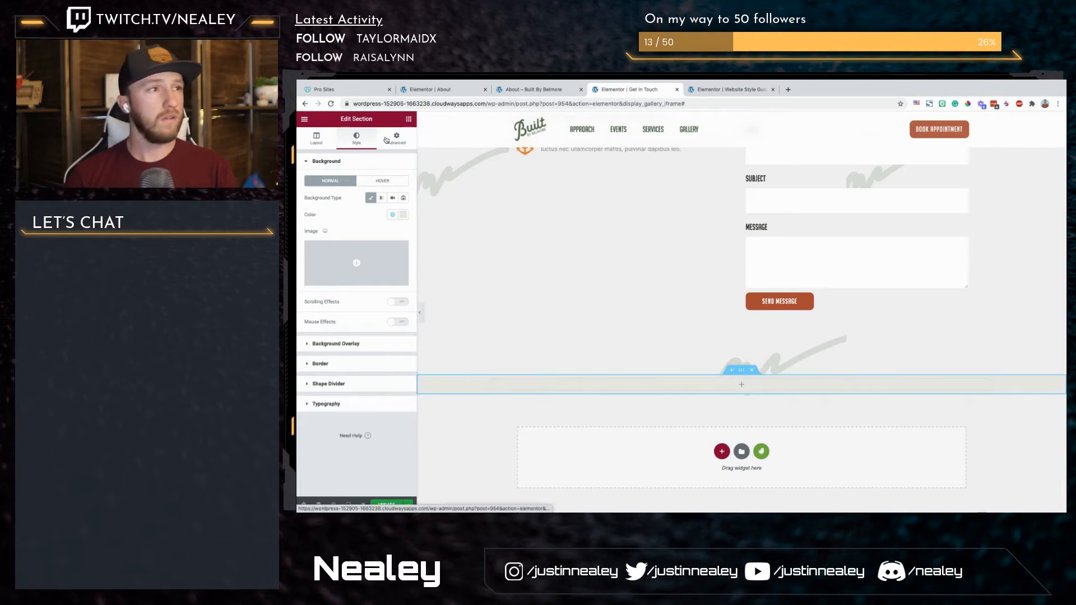
# Step: Set the new section's padding to 80 px at the top and bottom and 10 px on both sides
pyautogui.click(397, 137)
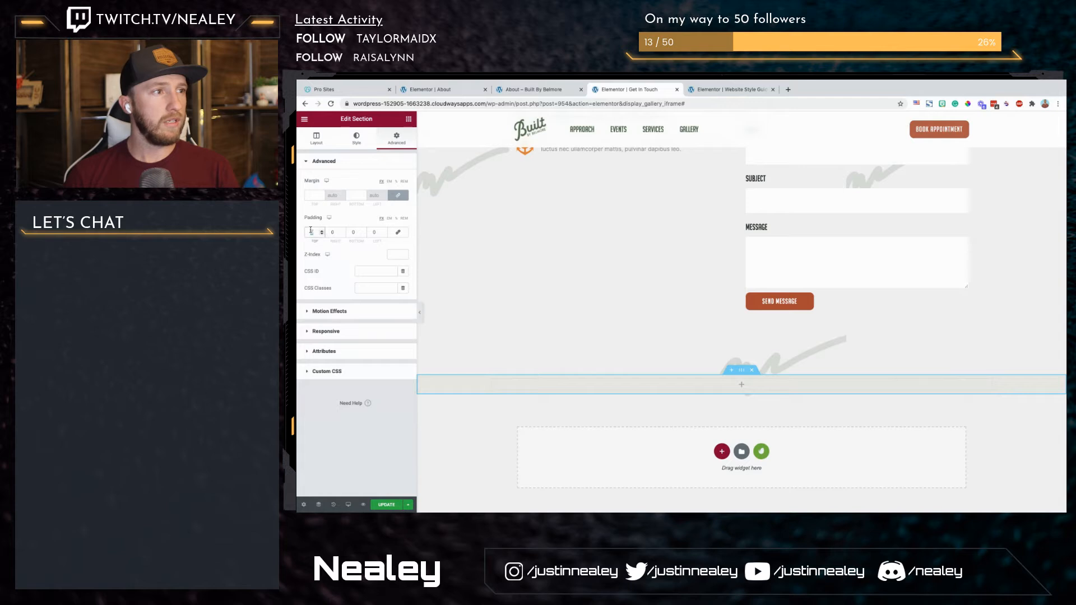
pyautogui.press('Tab')
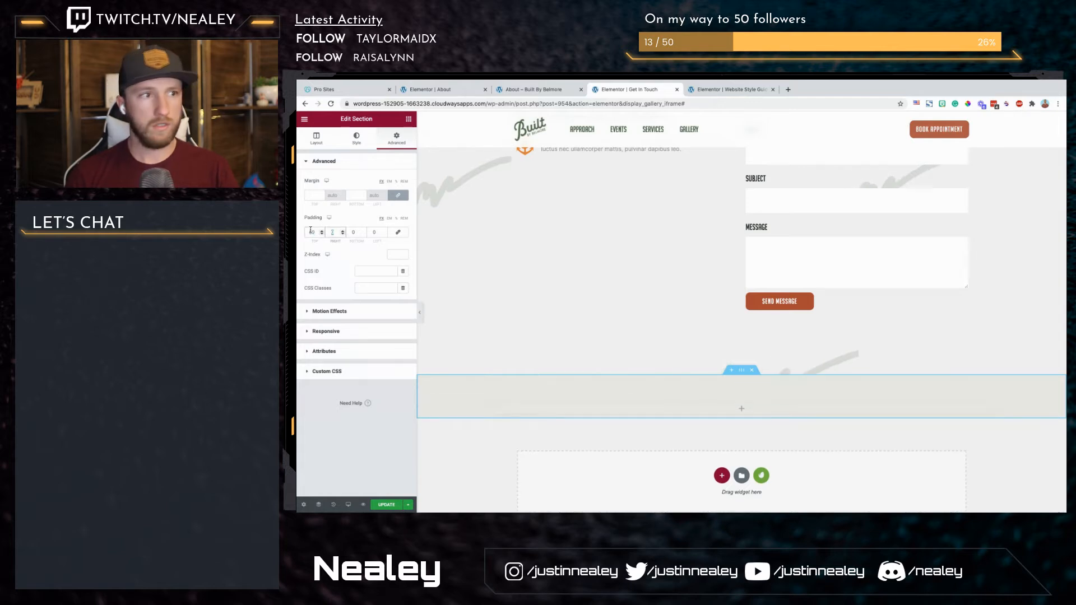
pyautogui.press('Tab')
pyautogui.write('60')
pyautogui.write('0')
pyautogui.press('Tab')
pyautogui.write('10')
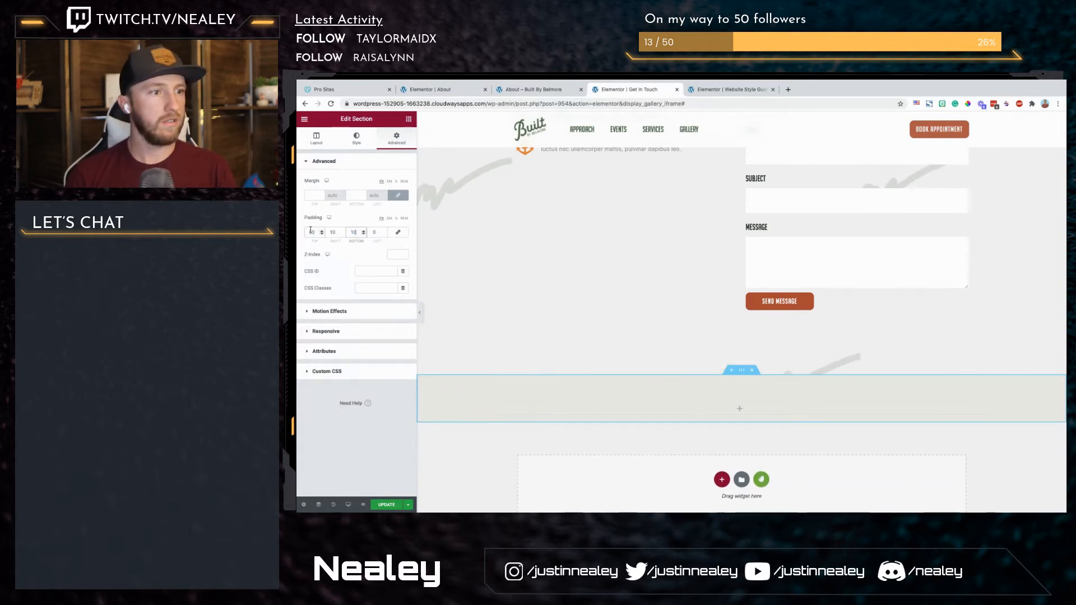
pyautogui.write('80')
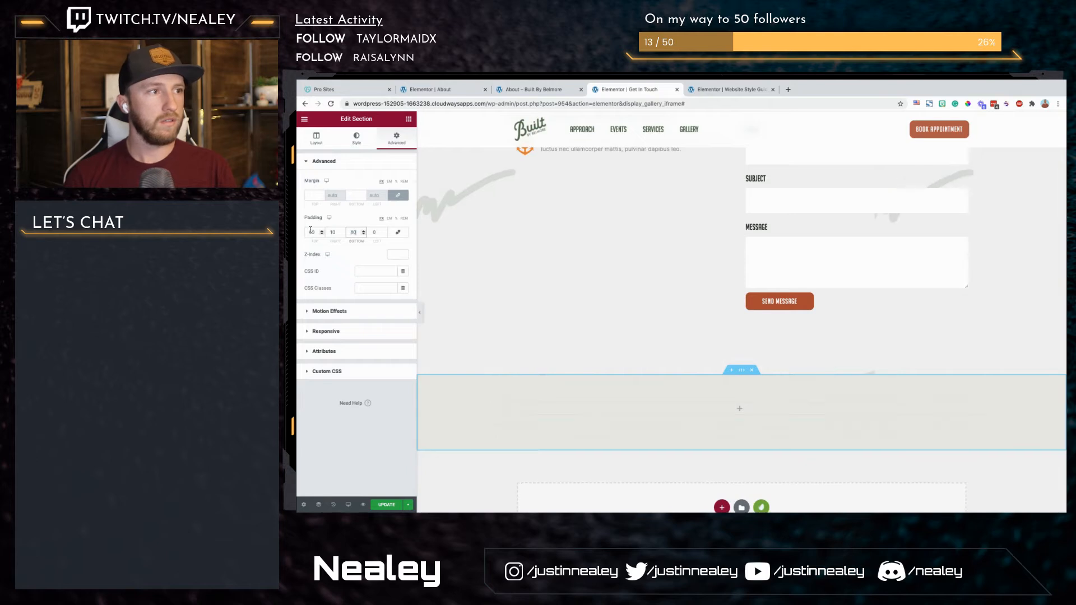
pyautogui.press('Tab')
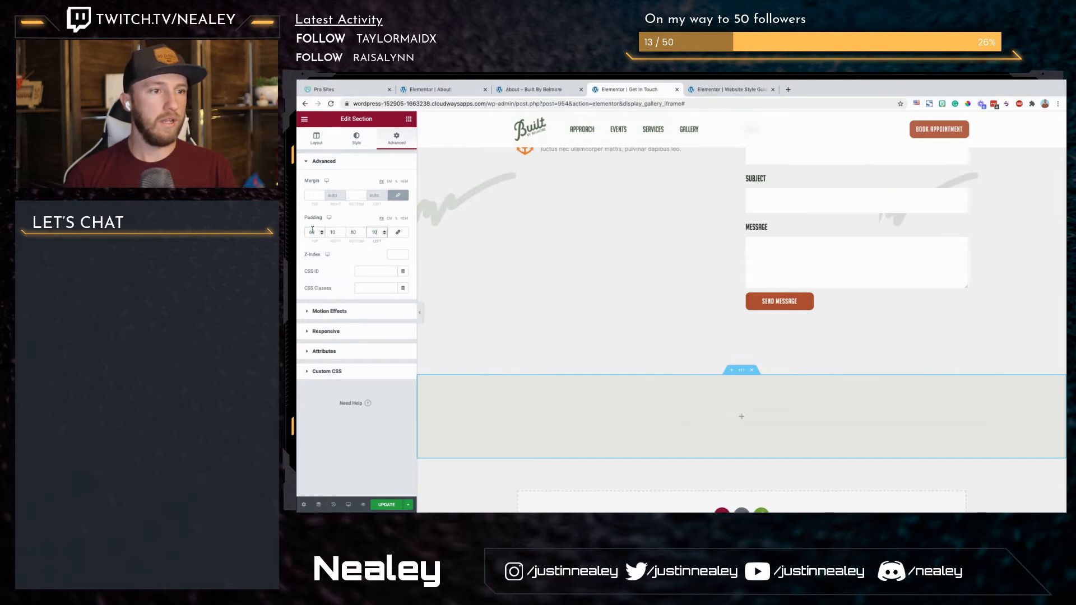
# Step: Add a centred heading reading "What happens next?" to the new section
pyautogui.click(408, 119)
pyautogui.moveTo(386, 196); pyautogui.dragTo(713, 423)
pyautogui.click(367, 197)
pyautogui.hotkey('ctrl', 'a')
pyautogui.write('What happe')
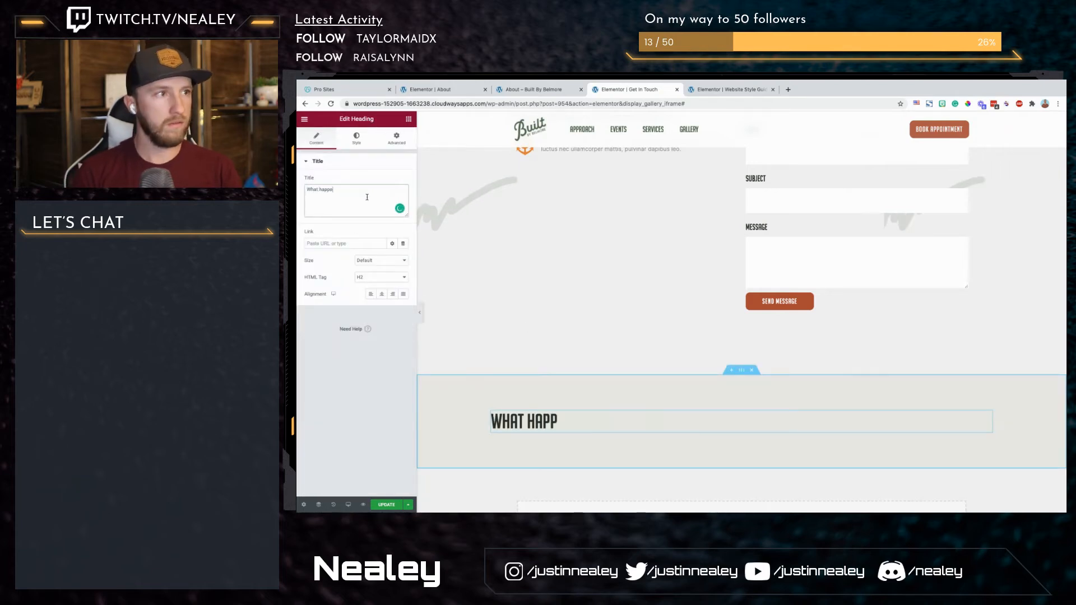
pyautogui.write('ns next?')
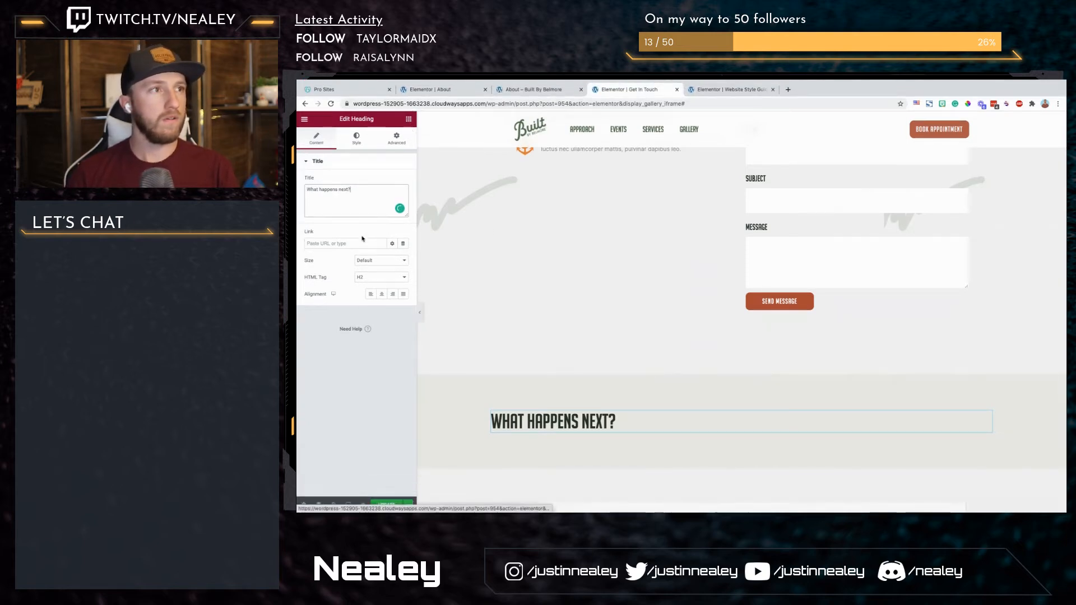
pyautogui.click(383, 295)
# Step: Add a text editor widget below the "What happens next?" heading and centre its placeholder text
pyautogui.click(409, 119)
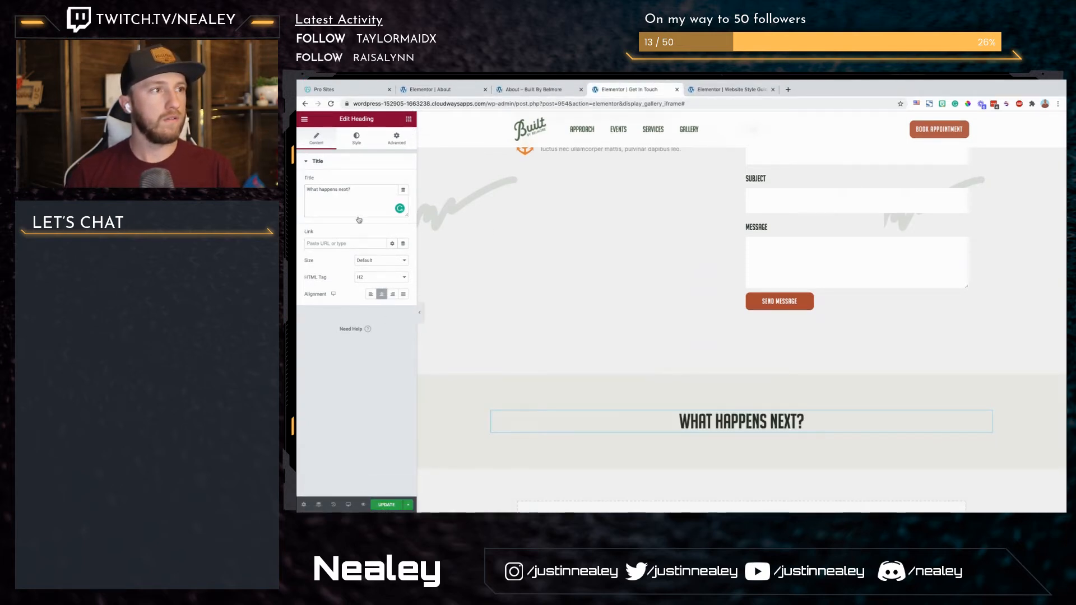
pyautogui.moveTo(393, 239); pyautogui.dragTo(724, 426)
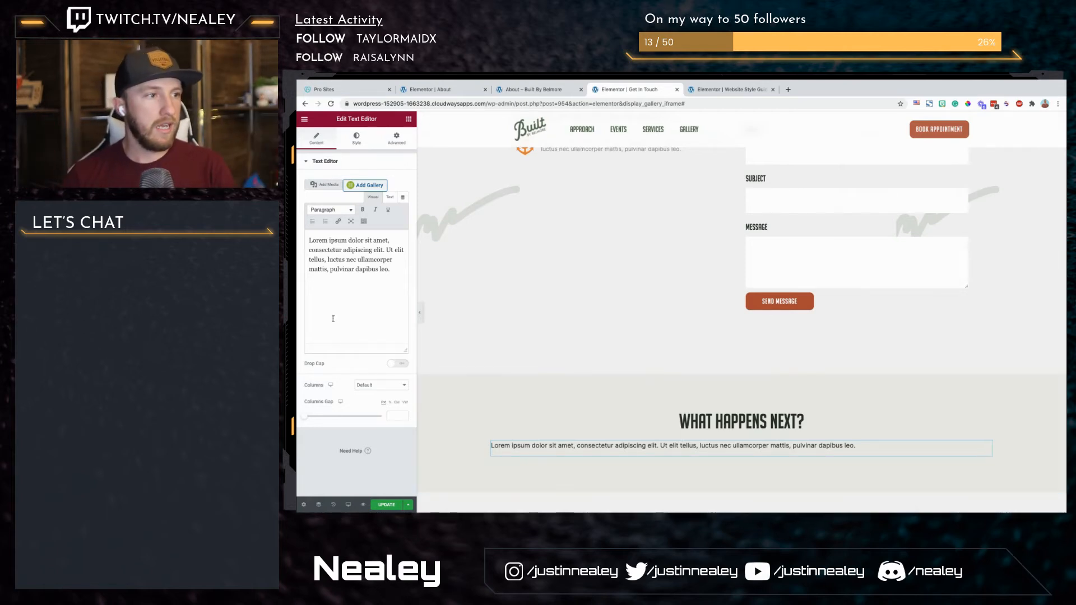
pyautogui.click(356, 137)
pyautogui.click(382, 180)
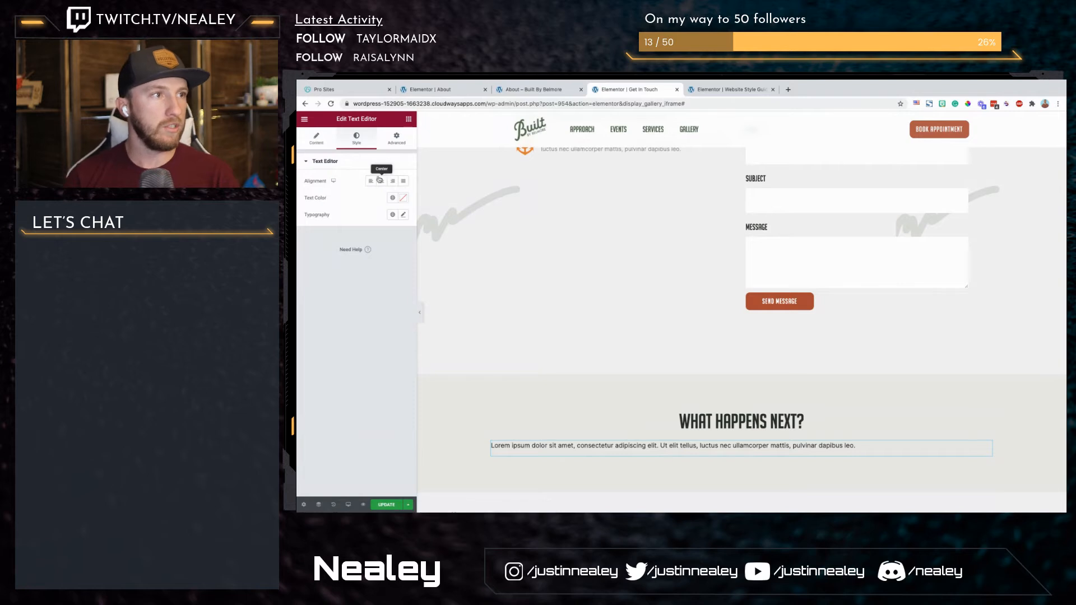
# Step: Try to narrow the paragraph under "What happens next?" with unlinked percentage padding on its left and right sides
pyautogui.click(395, 140)
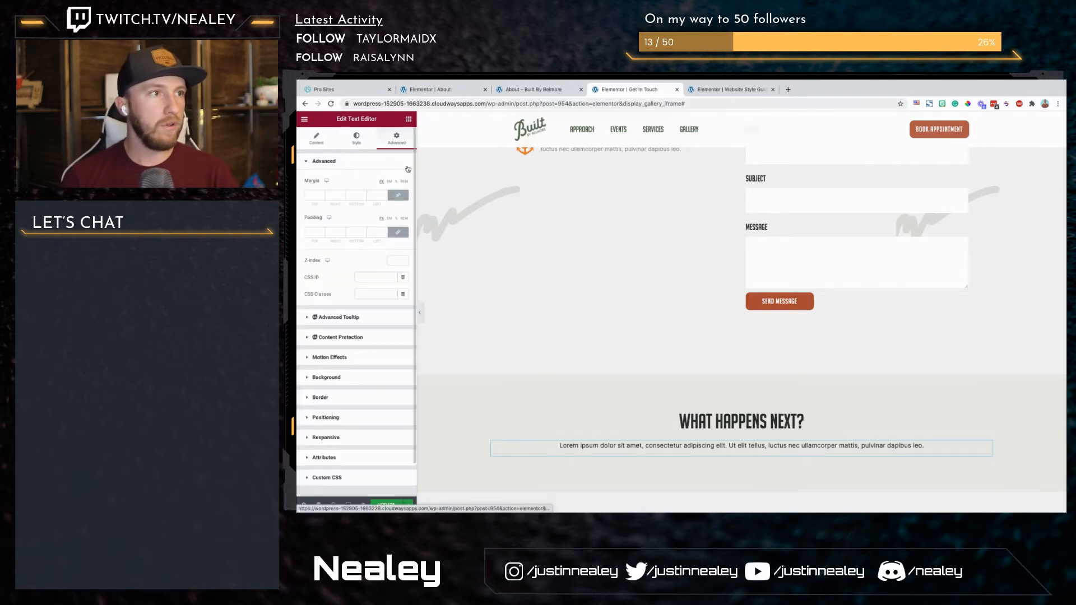
pyautogui.click(397, 219)
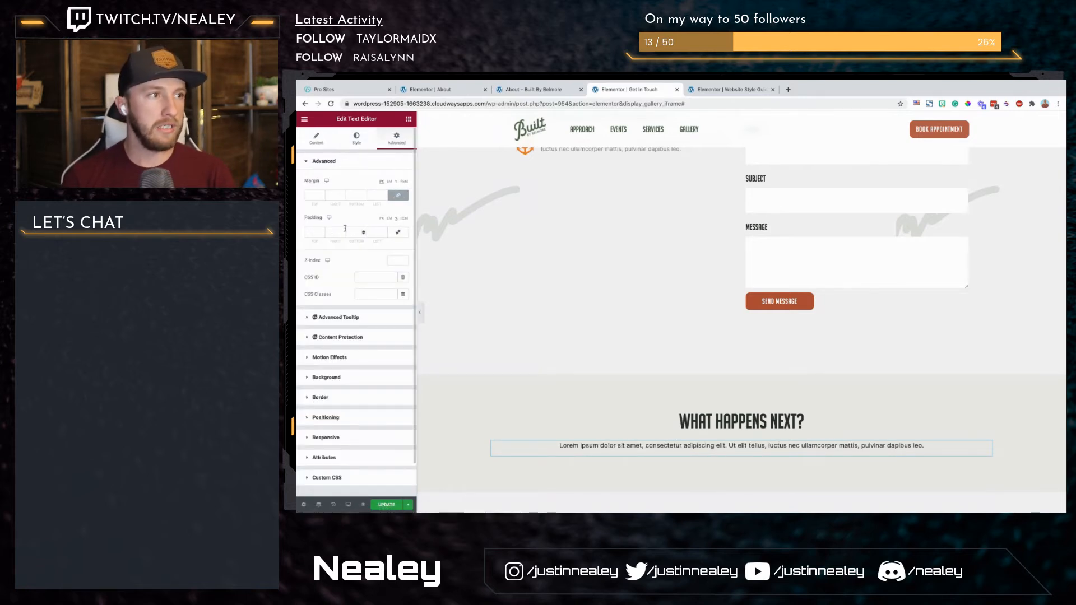
pyautogui.click(330, 232)
pyautogui.write('10')
pyautogui.press('Tab')
pyautogui.press('Tab')
pyautogui.write('24')
pyautogui.press('Up')
pyautogui.press('Up')
pyautogui.click(331, 232)
pyautogui.press('Up')
pyautogui.press('Up')
pyautogui.press('Up')
pyautogui.press('Up')
pyautogui.press('Up')
pyautogui.press('Up')
pyautogui.press('Up')
pyautogui.press('Up')
pyautogui.press('Up')
pyautogui.press('Up')
pyautogui.press('Up')
pyautogui.hotkey('shift', 'Tab')
pyautogui.press('Up')
pyautogui.press('Tab')
pyautogui.press('Tab')
pyautogui.press('Tab')
pyautogui.press('Up')
pyautogui.press('Up')
pyautogui.press('Up')
# Step: Clear the paragraph's padding values and link the four sides again
pyautogui.hotkey('shift', 'Tab')
pyautogui.hotkey('shift', 'Tab')
pyautogui.hotkey('shift', 'Tab')
pyautogui.press('Down')
pyautogui.write('0')
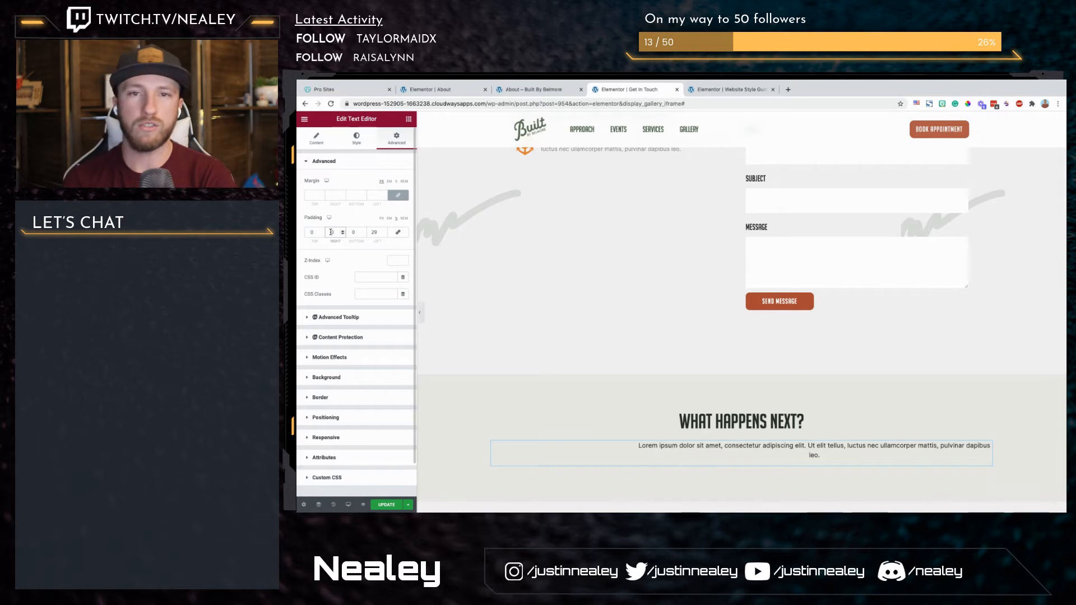
pyautogui.press('Tab')
pyautogui.press('Tab')
pyautogui.write('0')
pyautogui.click(399, 232)
pyautogui.doubleClick(374, 232)
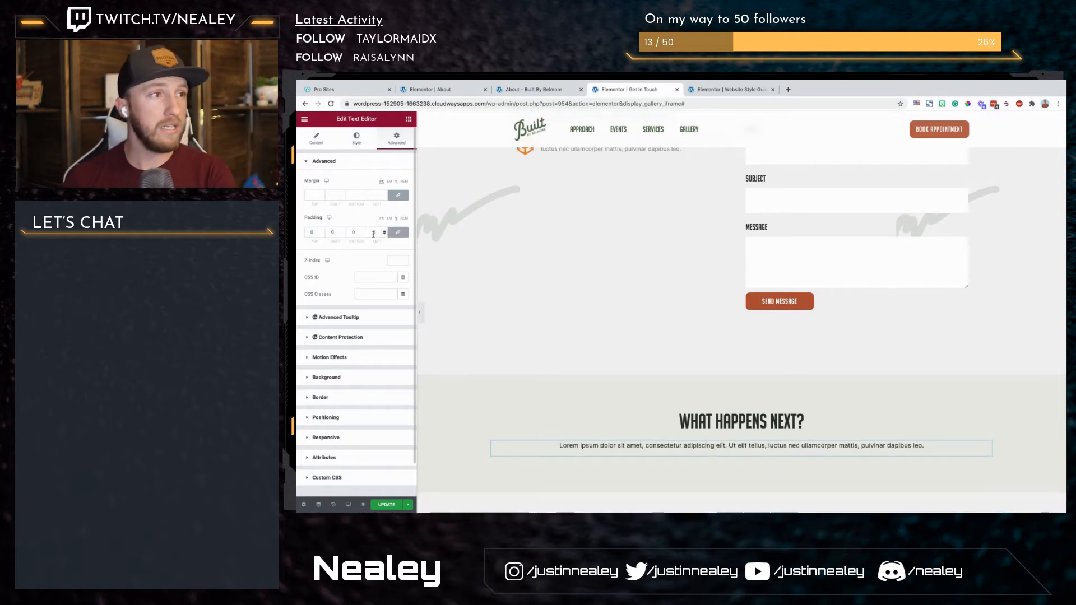
pyautogui.press('BackSpace')
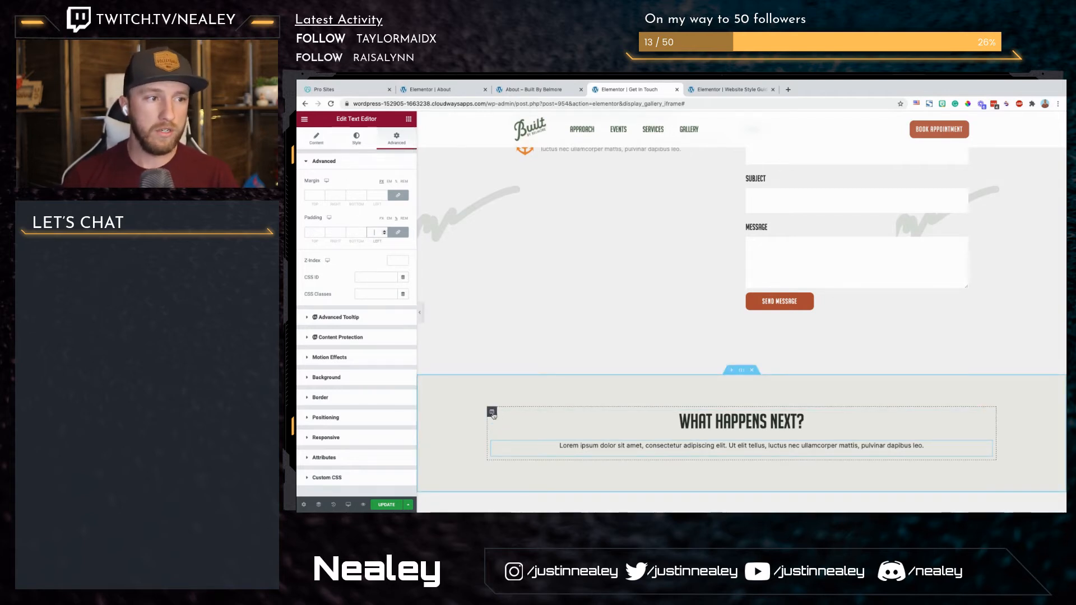
# Step: Set the horizontal alignment of the "What happens next?" column to Center
pyautogui.click(492, 413)
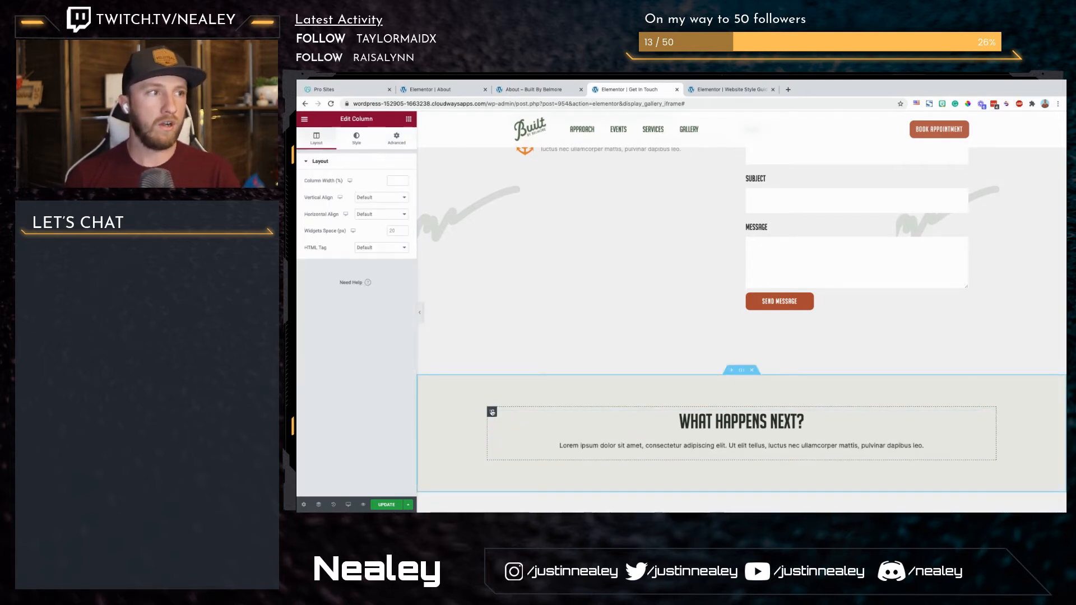
pyautogui.click(373, 214)
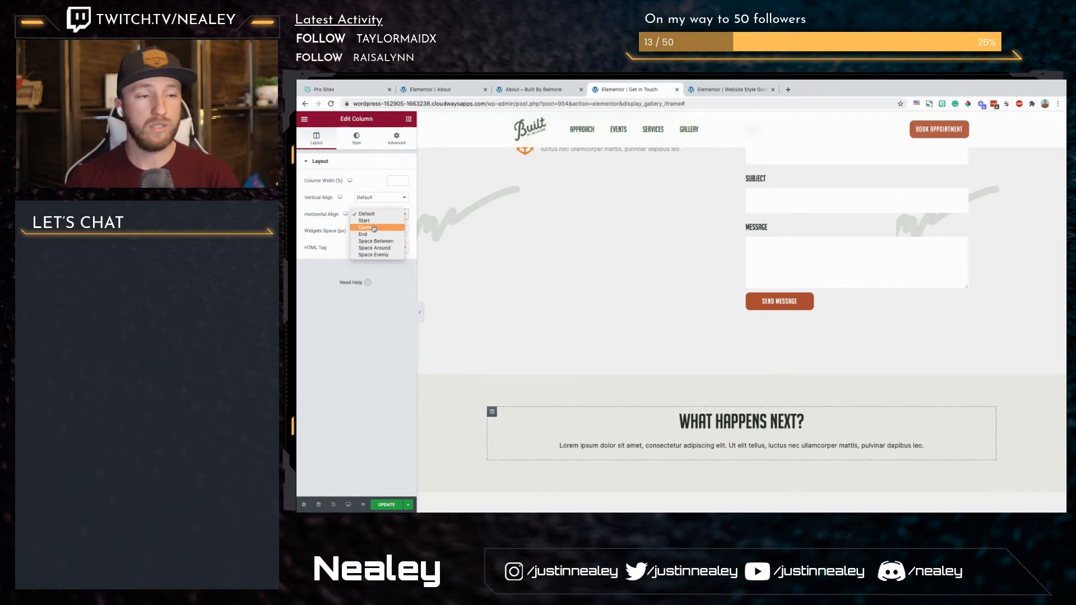
pyautogui.click(375, 228)
# Step: Give the paragraph under "What happens next?" a custom width of about 586 px
pyautogui.click(622, 446)
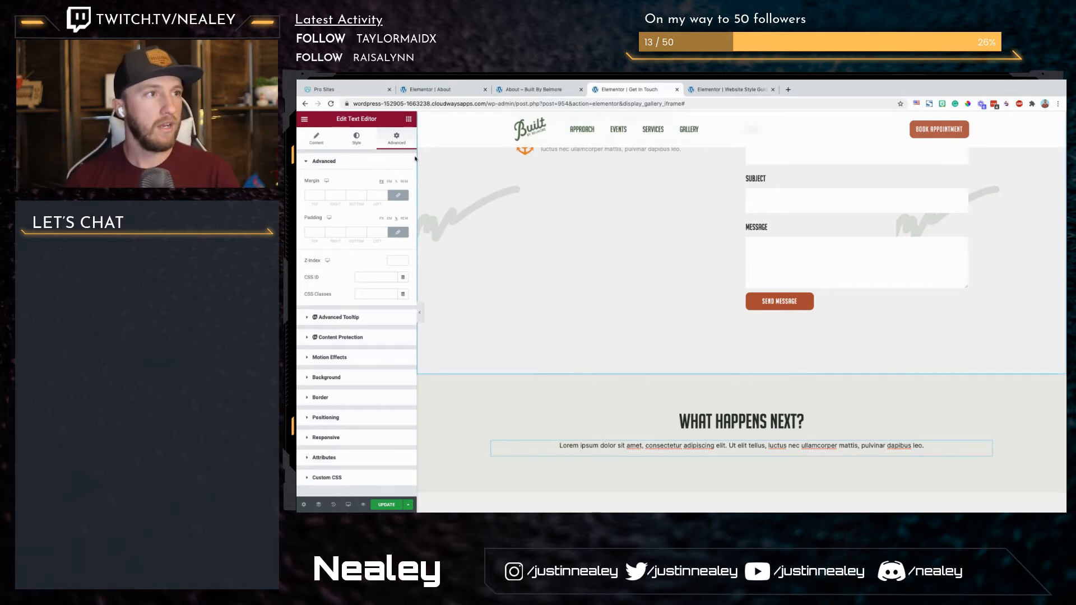
pyautogui.click(404, 139)
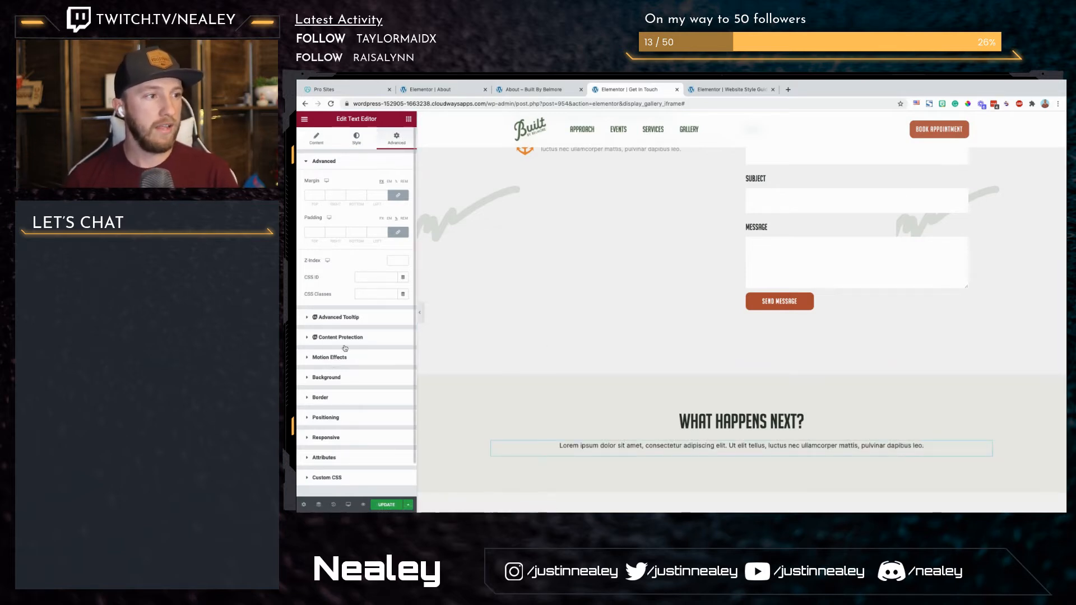
pyautogui.click(334, 421)
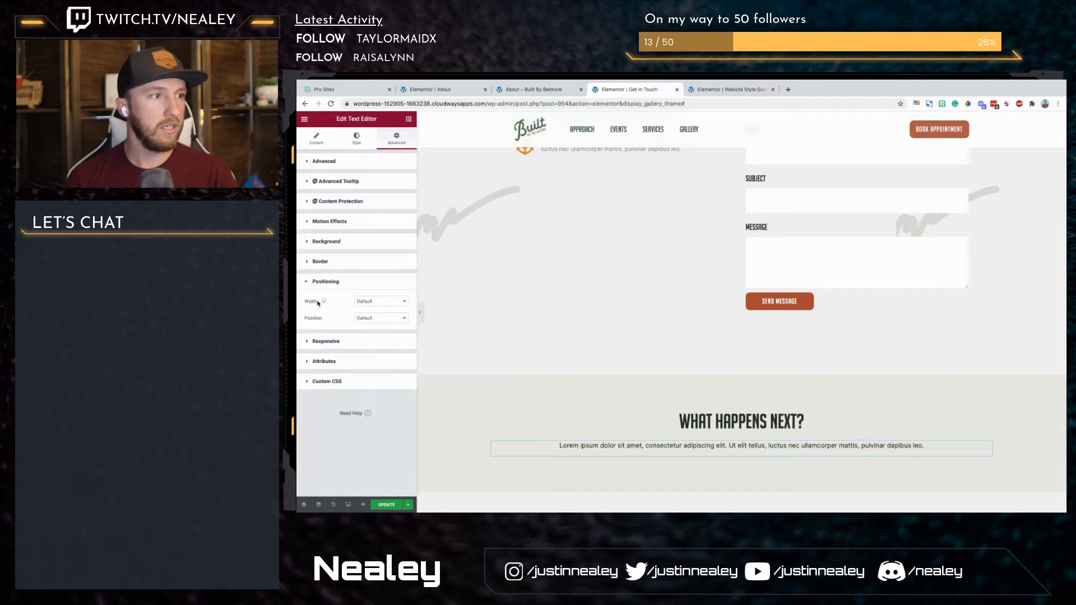
pyautogui.click(392, 305)
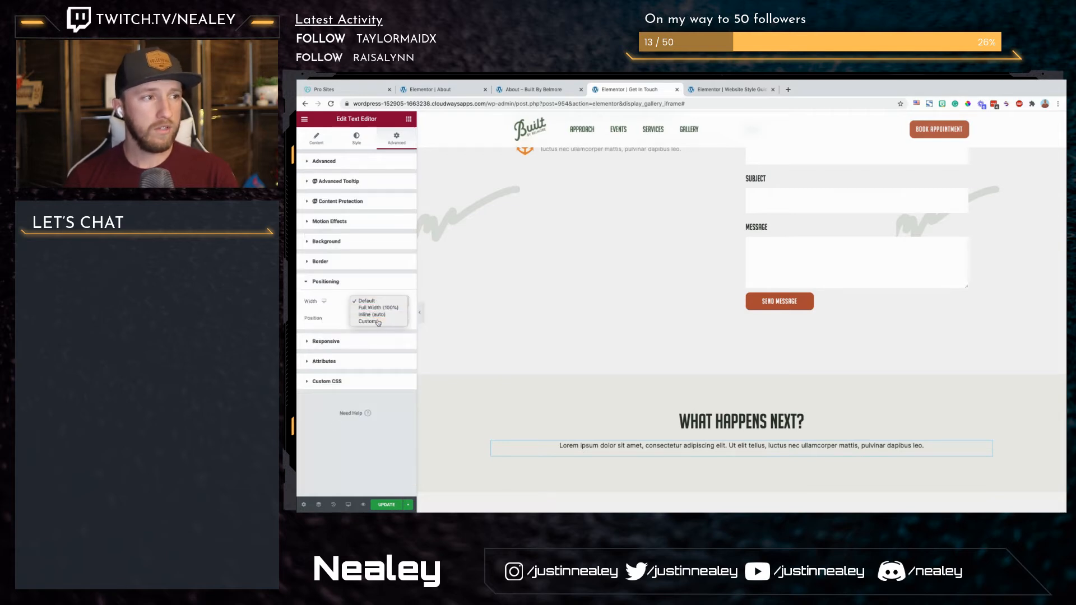
pyautogui.click(378, 323)
pyautogui.moveTo(303, 337); pyautogui.dragTo(333, 336)
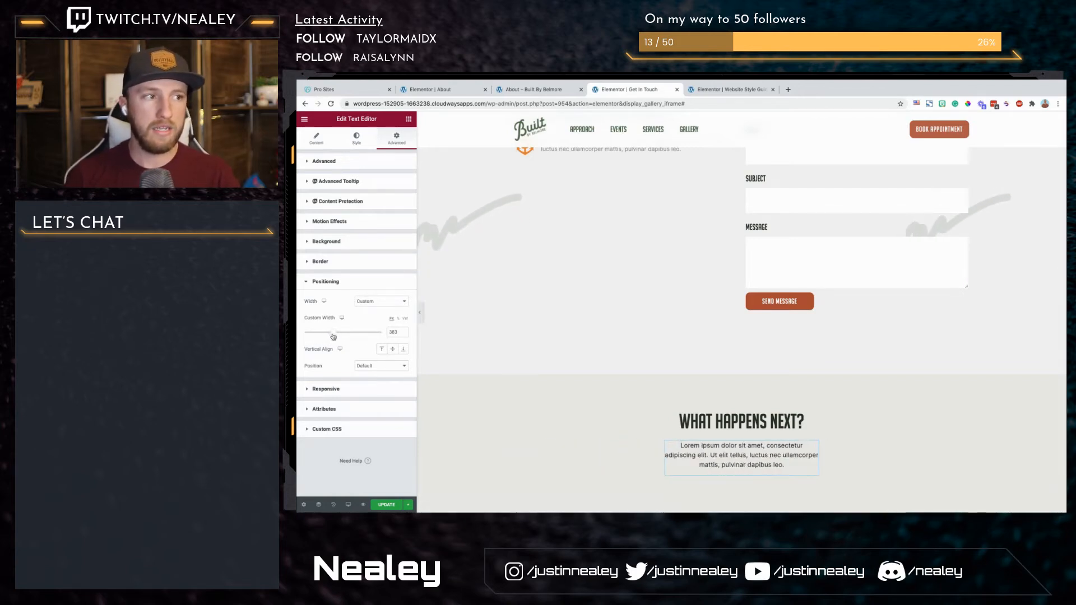
pyautogui.click(398, 320)
pyautogui.moveTo(306, 333); pyautogui.dragTo(349, 332)
pyautogui.click(392, 318)
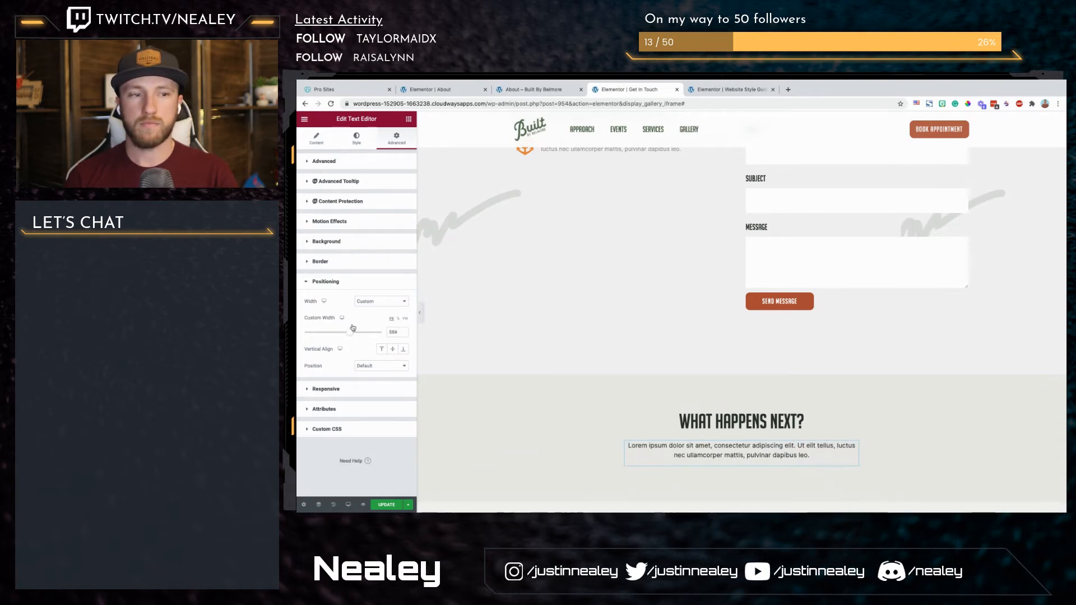
# Step: Add a two-column inner section below the paragraph in the "What happens next?" section
pyautogui.scroll(-1, 670, 419)
pyautogui.scroll(-1, 670, 419)
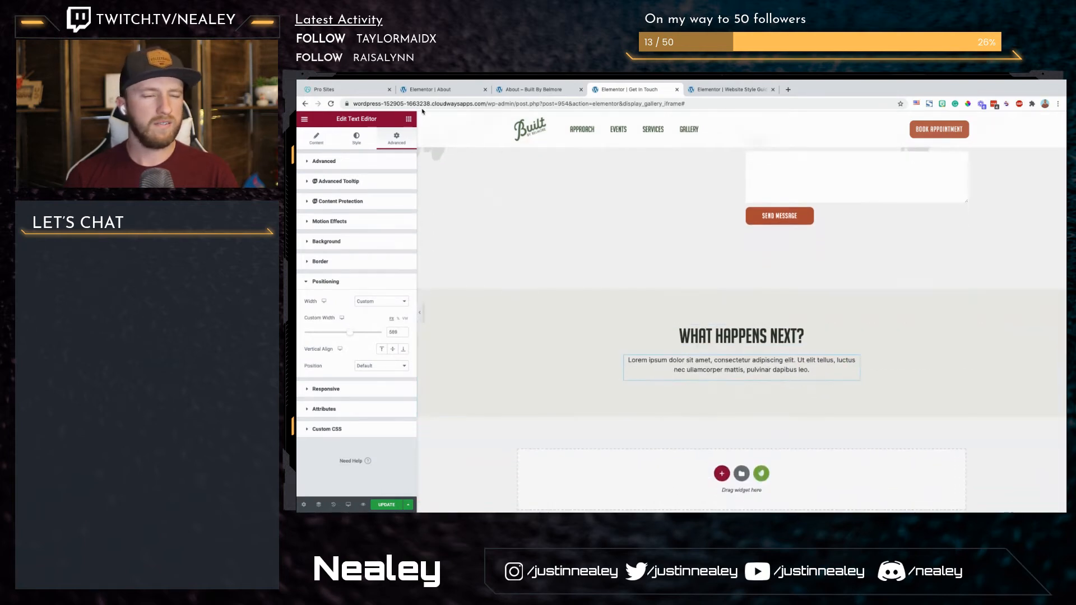
pyautogui.click(407, 120)
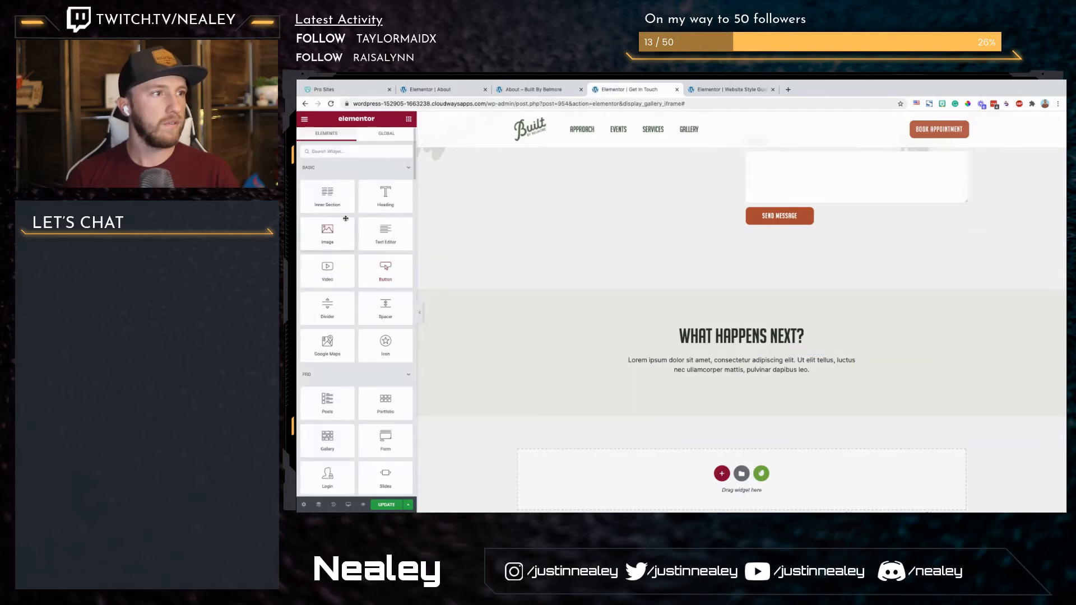
pyautogui.moveTo(334, 199); pyautogui.dragTo(686, 376)
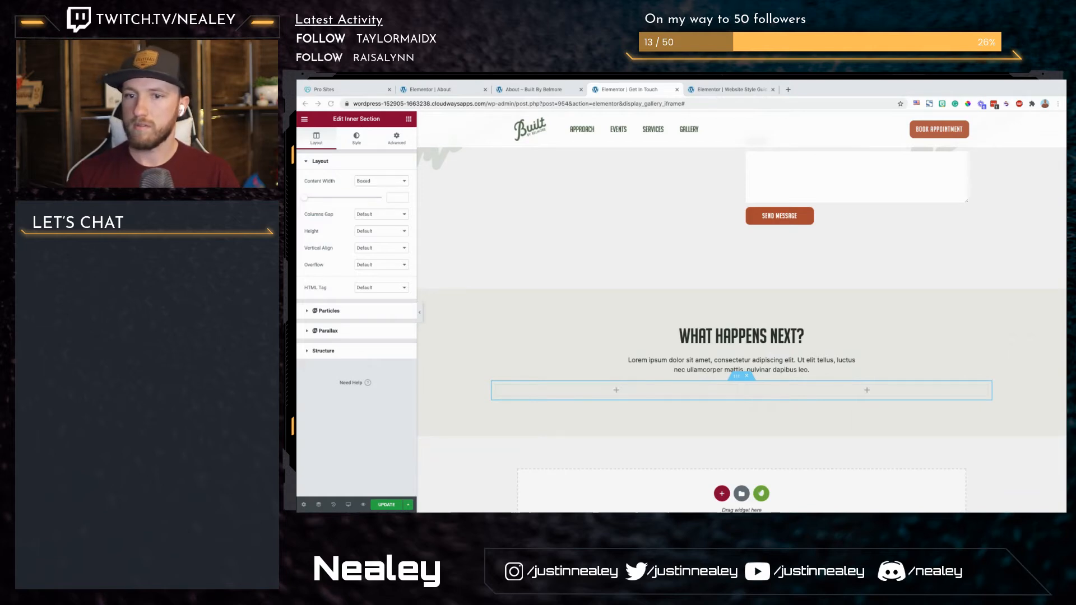
# Step: Add an Icon Box widget to the first column of the inner section under "What happens next?"
pyautogui.click(409, 118)
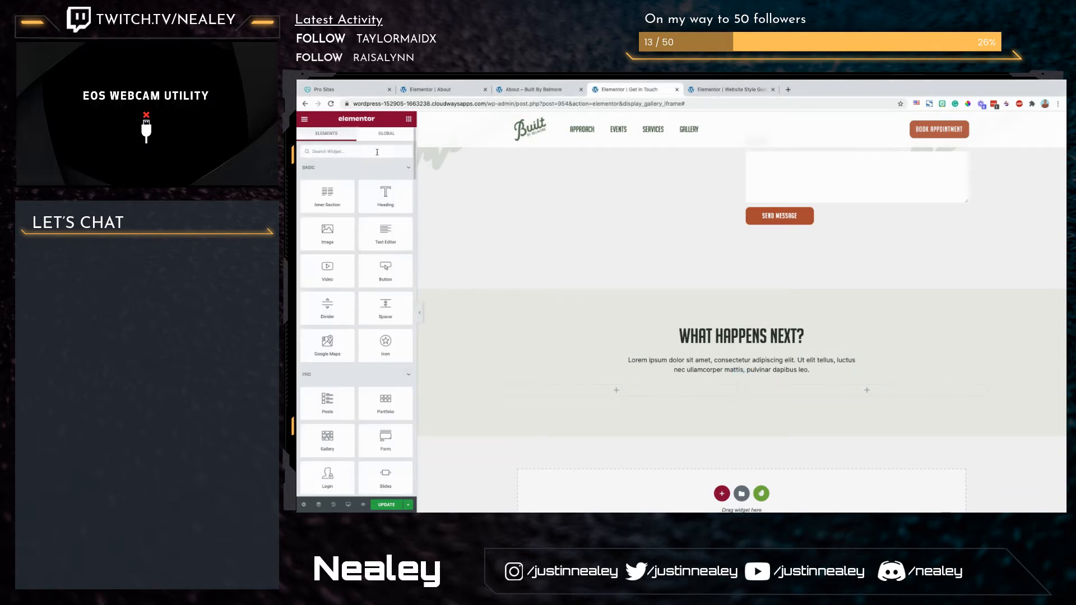
pyautogui.click(378, 152)
pyautogui.write('icon')
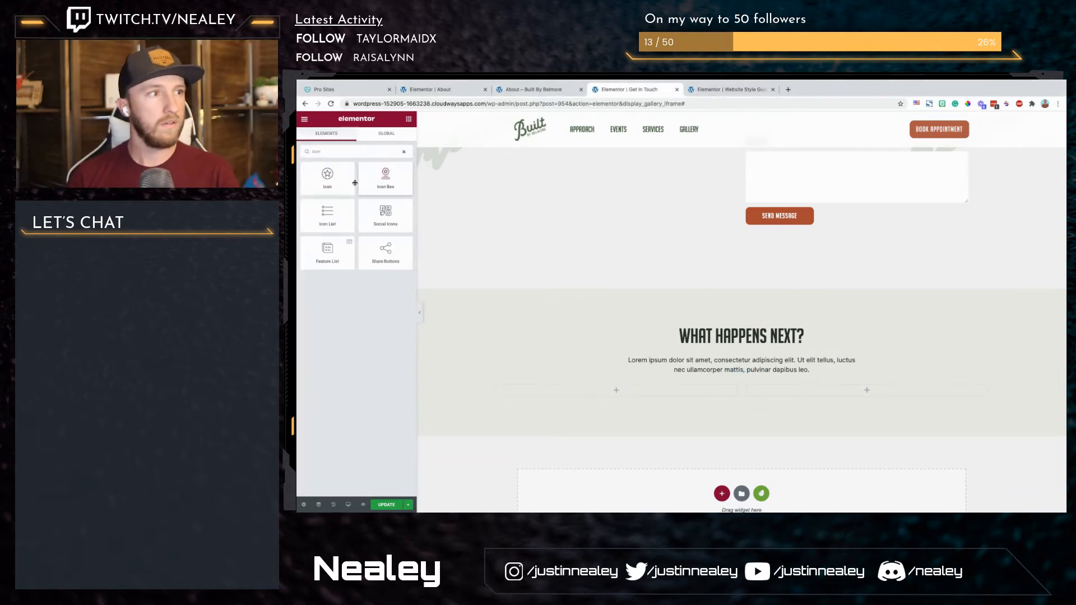
pyautogui.moveTo(384, 181); pyautogui.dragTo(614, 394)
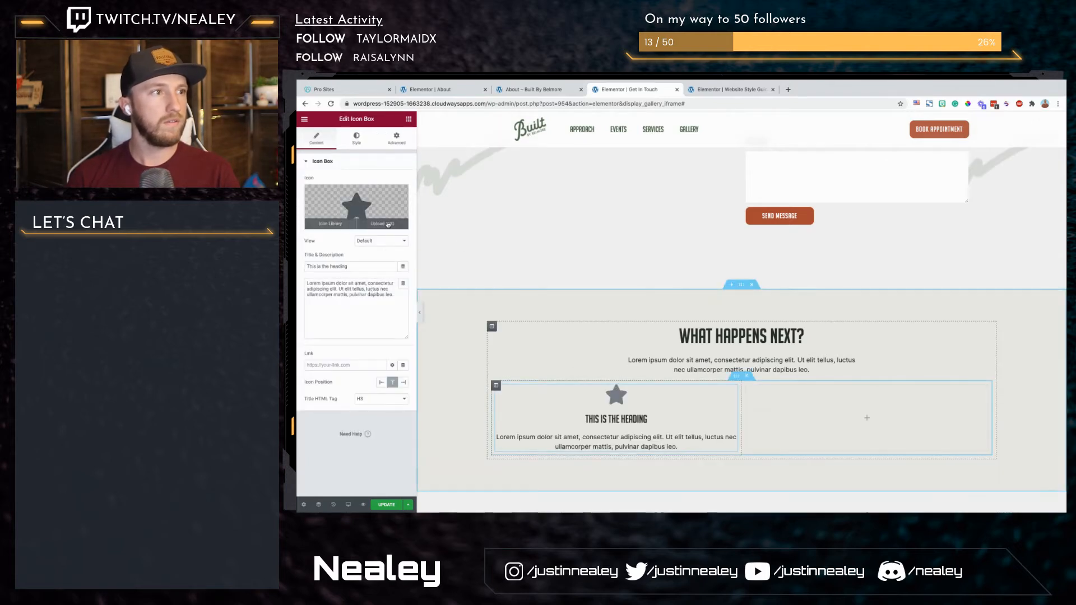
# Step: Replace the icon box's star with Great-team-work.svg from the media library
pyautogui.click(382, 224)
pyautogui.moveTo(673, 396); pyautogui.dragTo(713, 441)
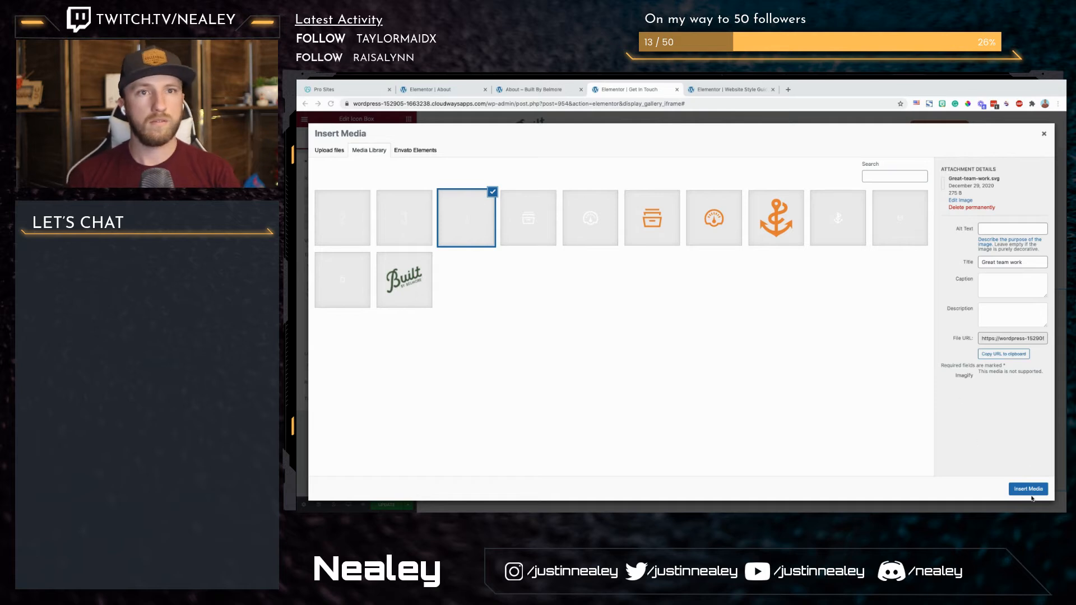
pyautogui.click(1027, 489)
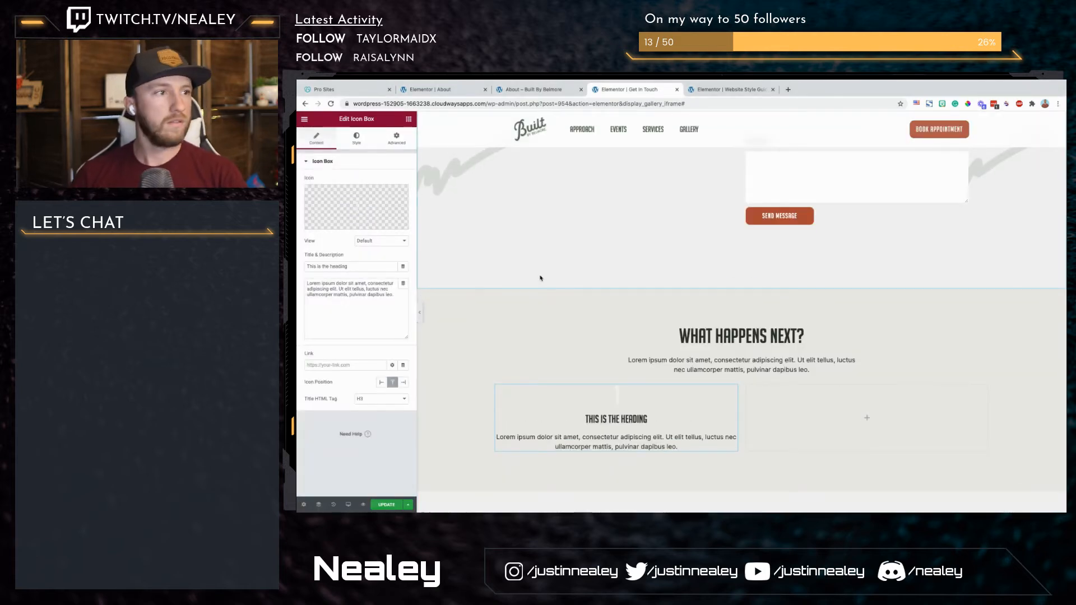
# Step: Set the icon box's view to Stacked and its shape to Square
pyautogui.click(376, 242)
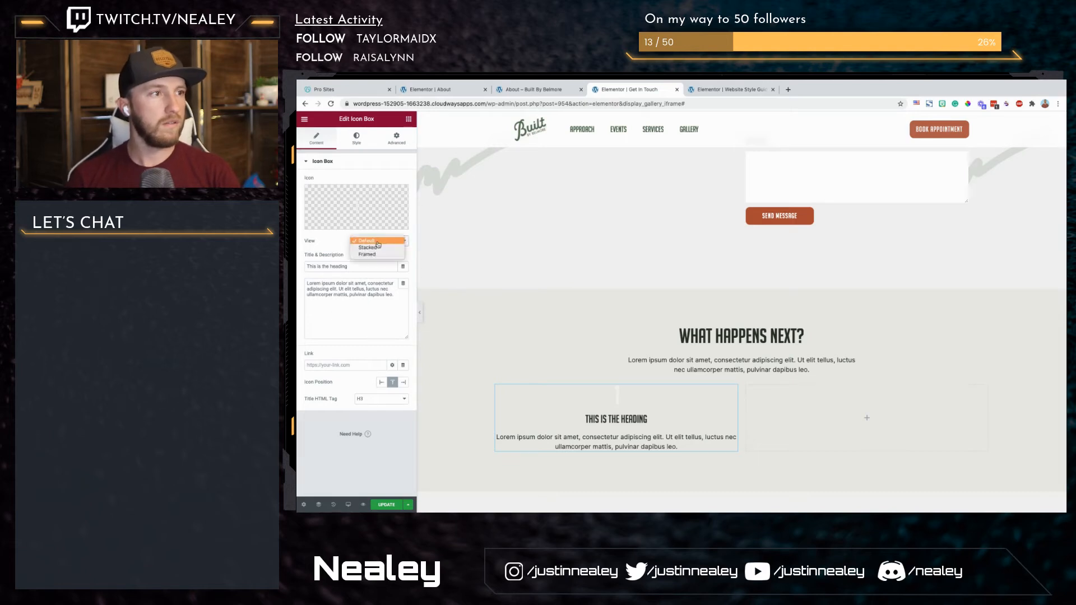
pyautogui.click(376, 255)
pyautogui.click(377, 242)
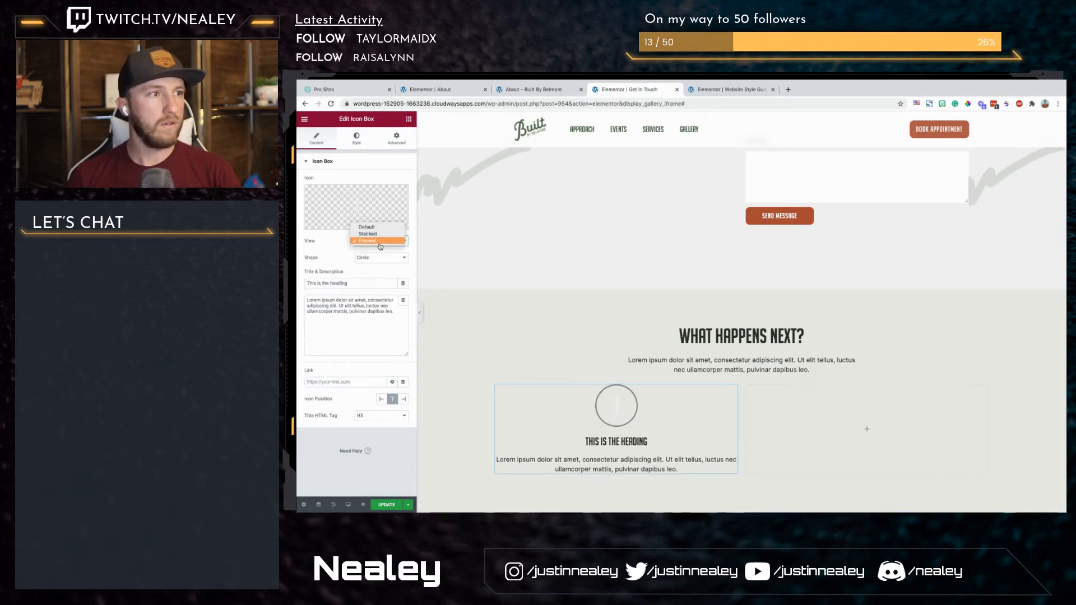
pyautogui.click(376, 233)
pyautogui.click(378, 261)
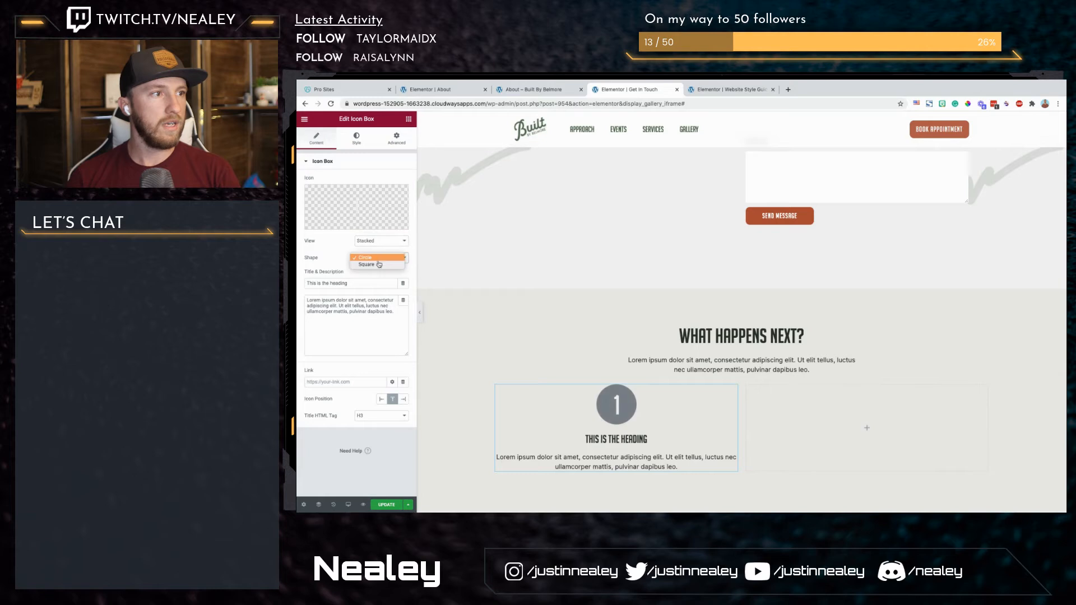
pyautogui.click(378, 266)
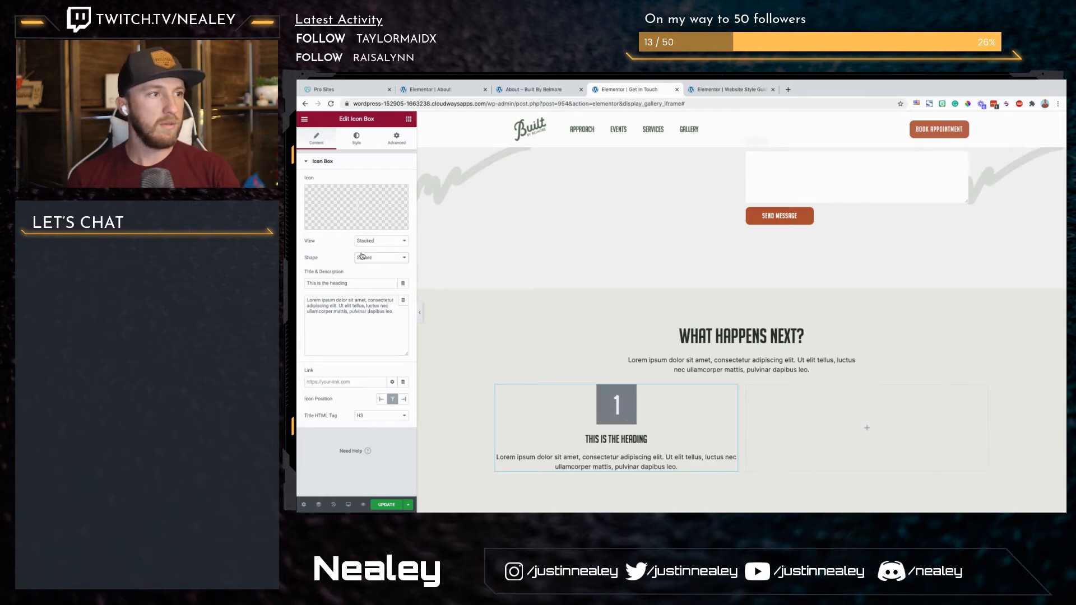
# Step: Change the icon box's title to "Easy and robust"
pyautogui.moveTo(306, 283); pyautogui.dragTo(349, 283)
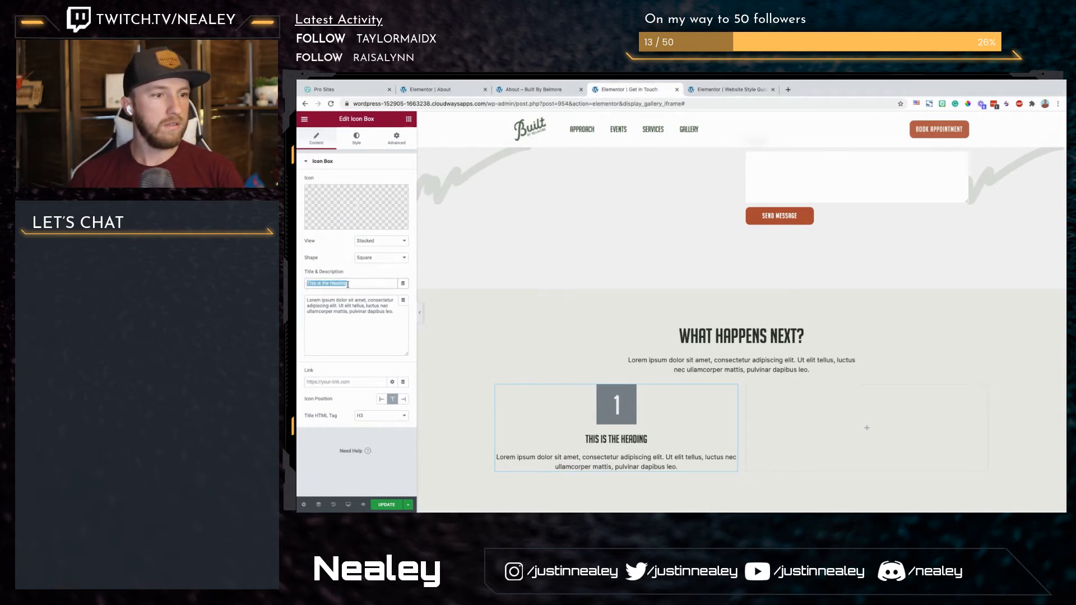
pyautogui.write('Easy and robust')
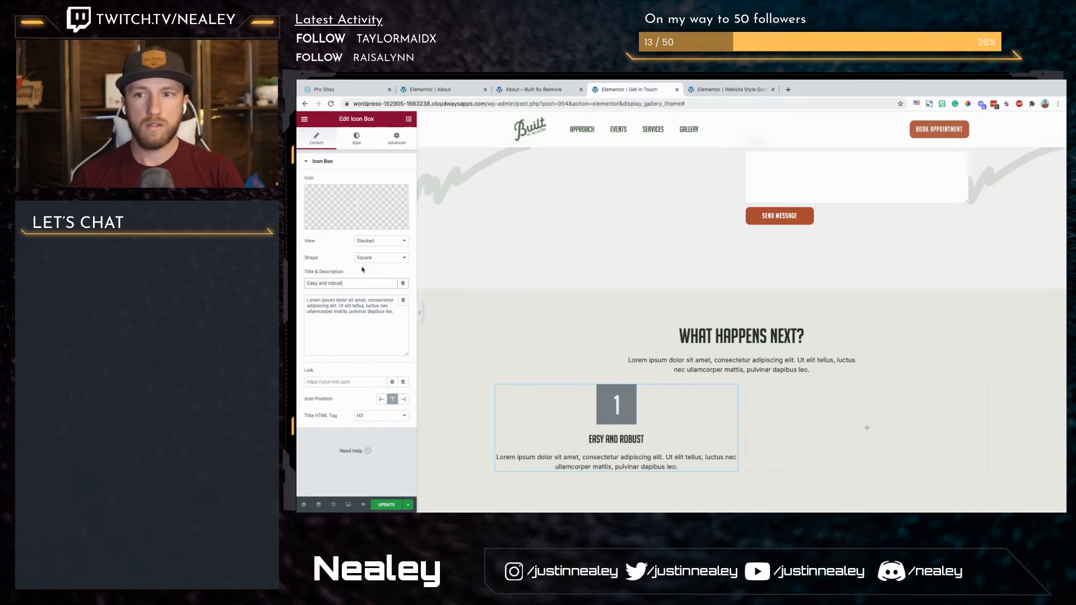
# Step: Set the icon's primary color to the global Secondary orange and its border radius to 10 on all sides
pyautogui.click(357, 139)
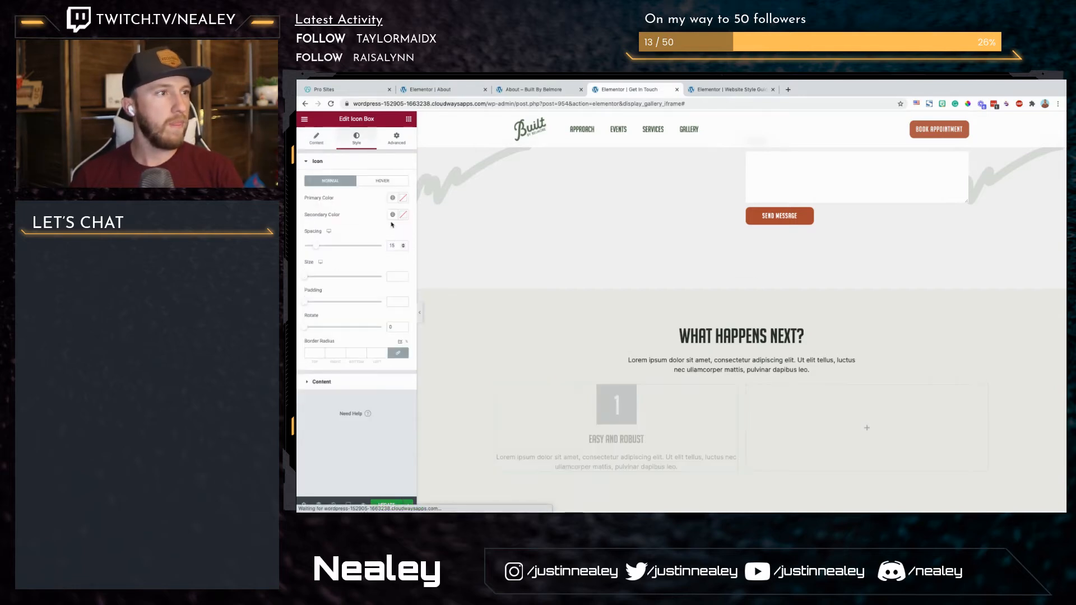
pyautogui.click(392, 198)
pyautogui.click(338, 251)
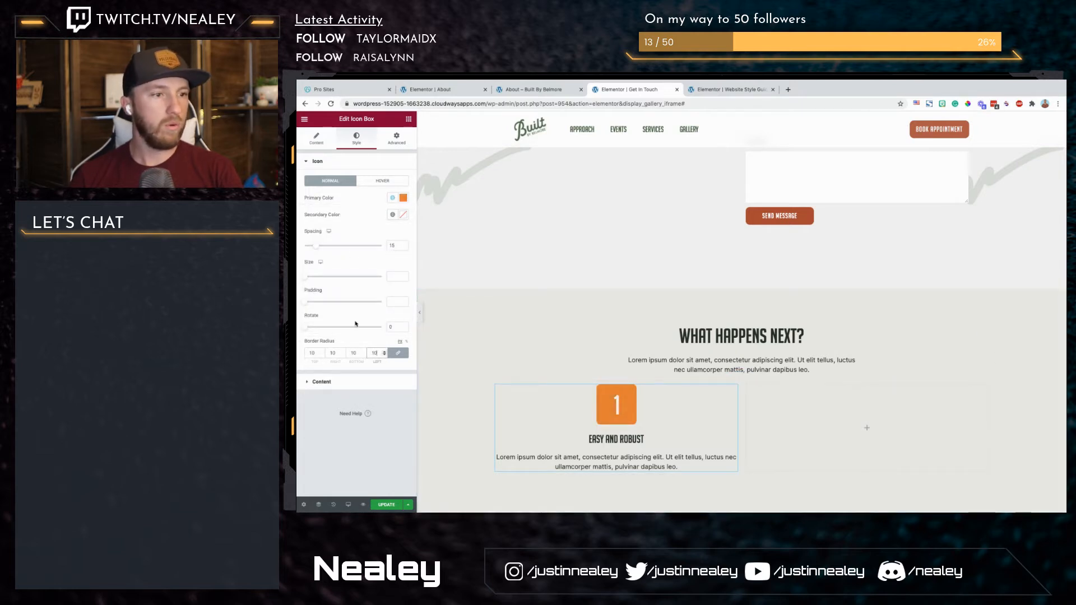
# Step: Set the icon box's description color to a semi-transparent black
pyautogui.click(322, 382)
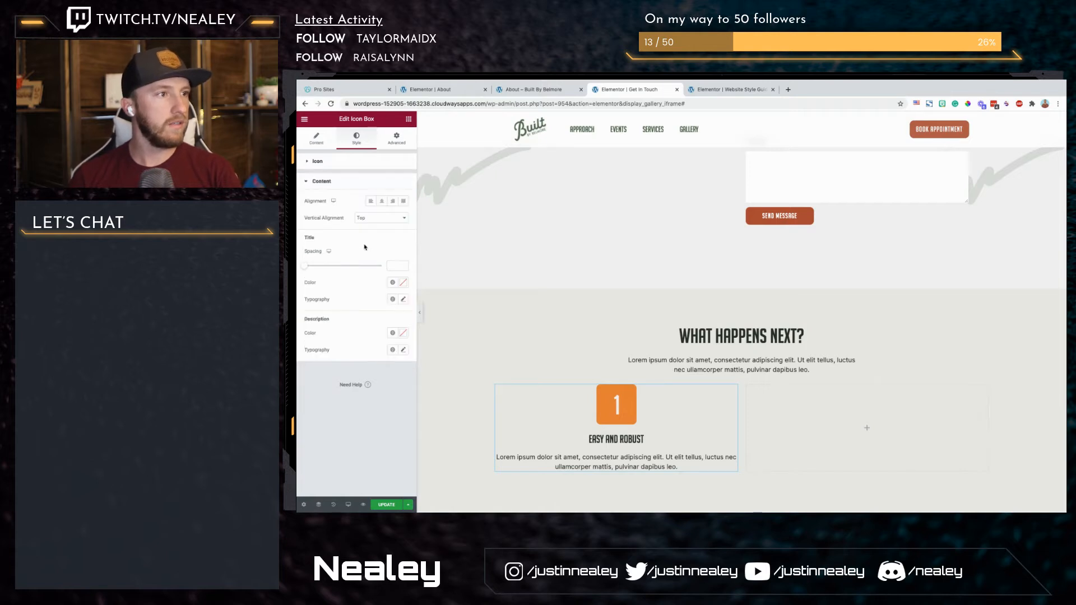
pyautogui.click(394, 334)
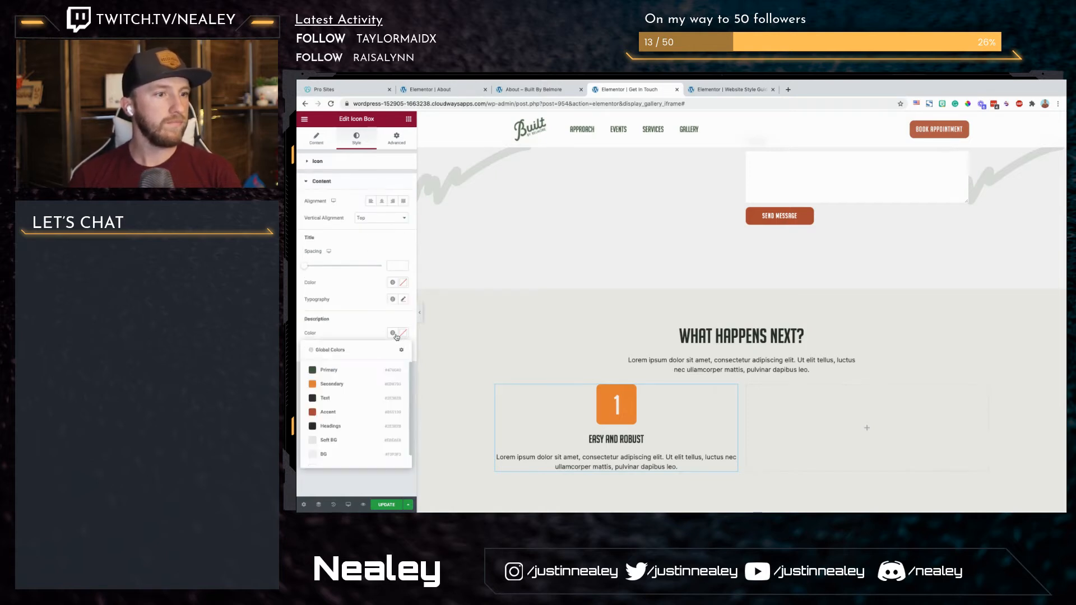
pyautogui.click(349, 443)
pyautogui.click(403, 333)
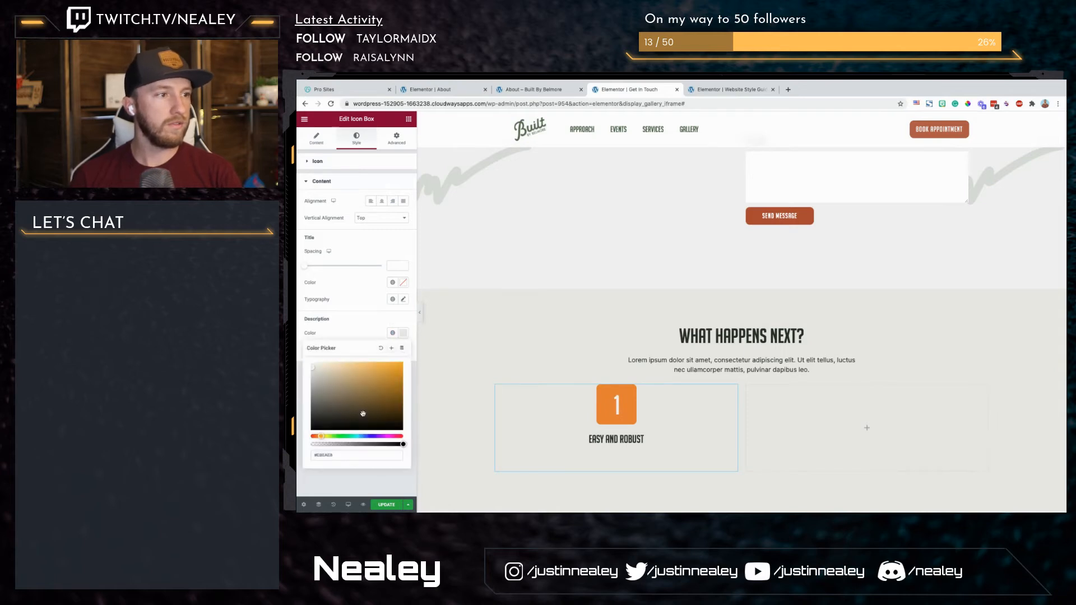
pyautogui.moveTo(362, 410); pyautogui.dragTo(300, 449)
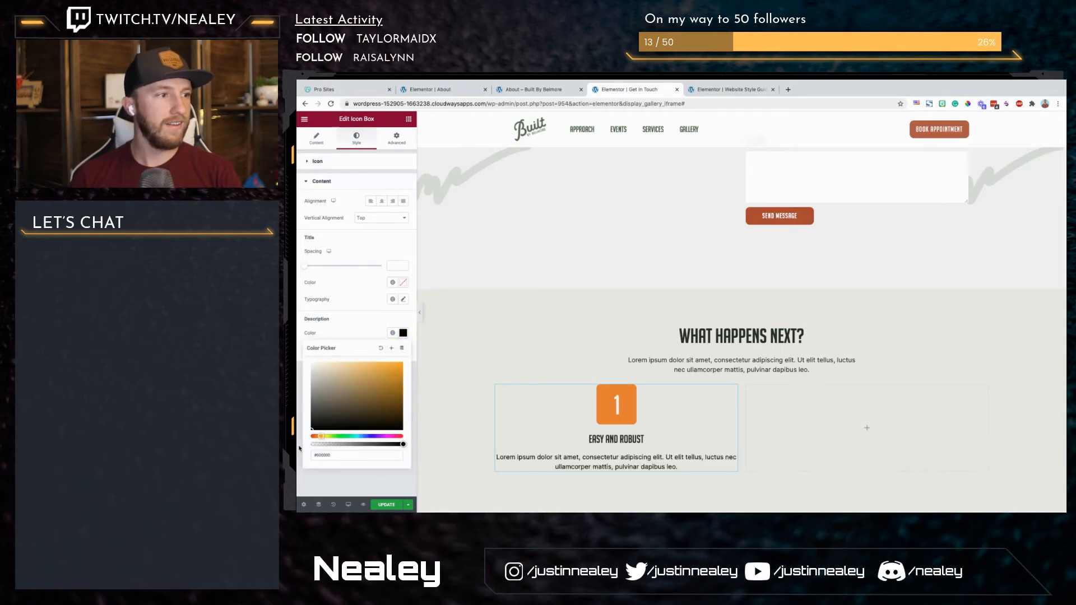
pyautogui.click(363, 445)
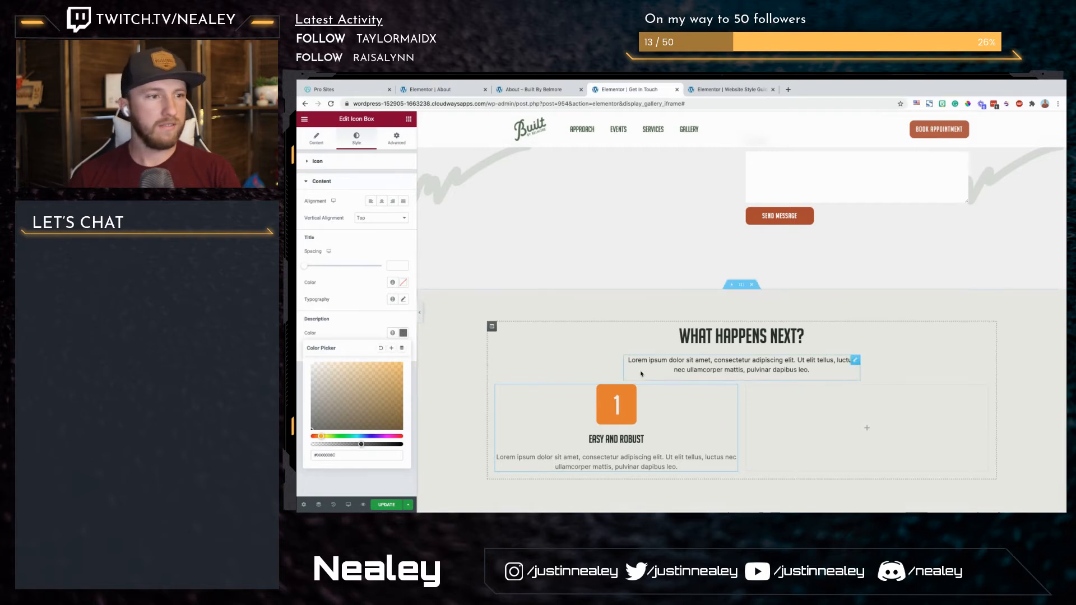
# Step: Copy the "Easy and robust" icon box and paste it into the empty second column
pyautogui.rightClick(643, 432)
pyautogui.click(666, 427)
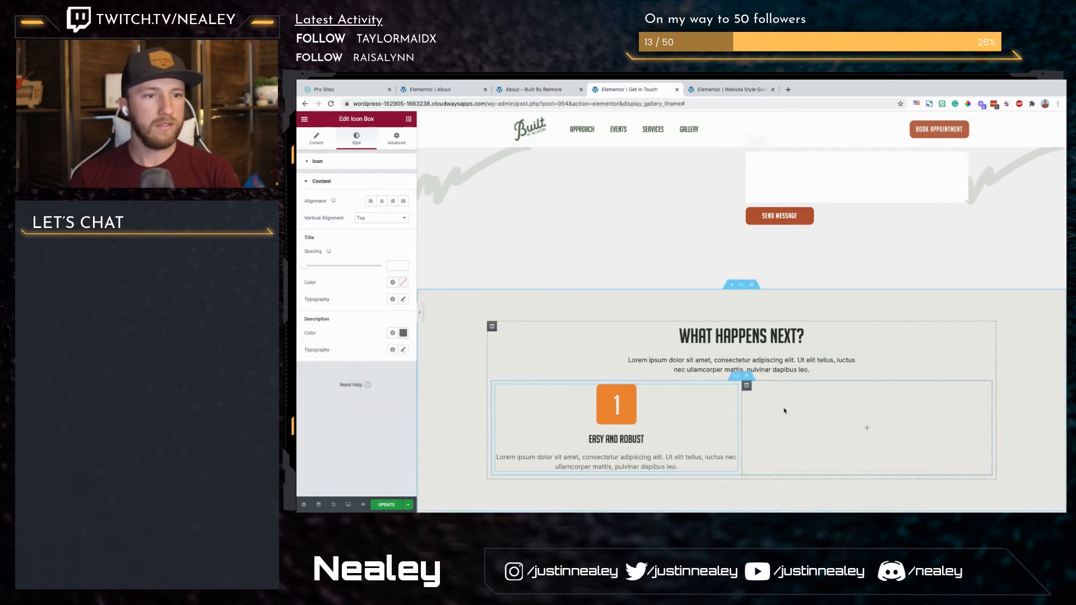
pyautogui.rightClick(785, 392)
pyautogui.click(807, 450)
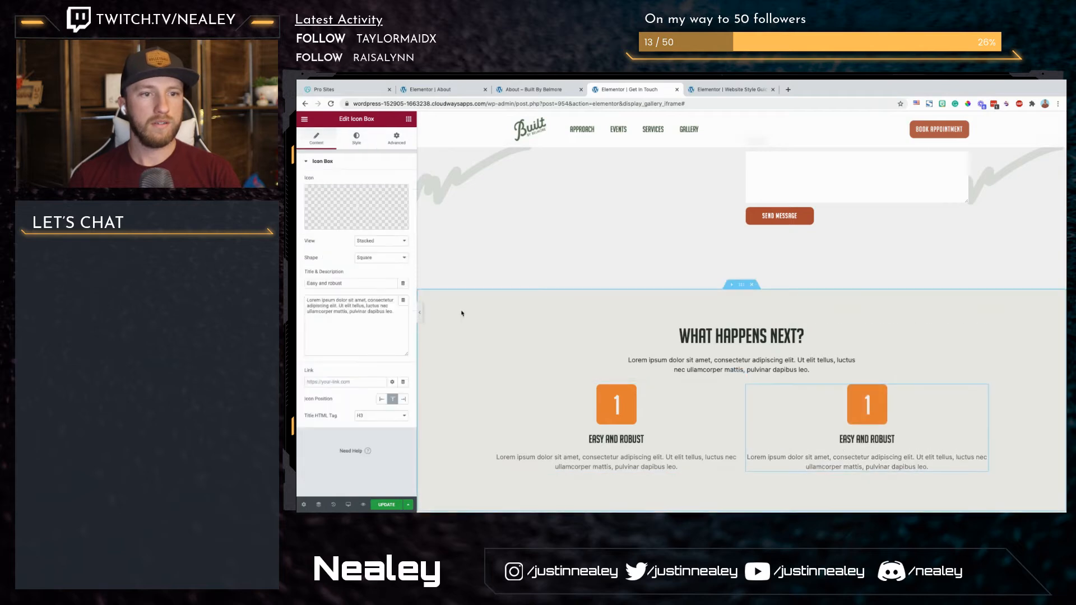
# Step: Change the second icon box's icon to the number 2 SVG and its title to "Huge Collection"
pyautogui.click(396, 213)
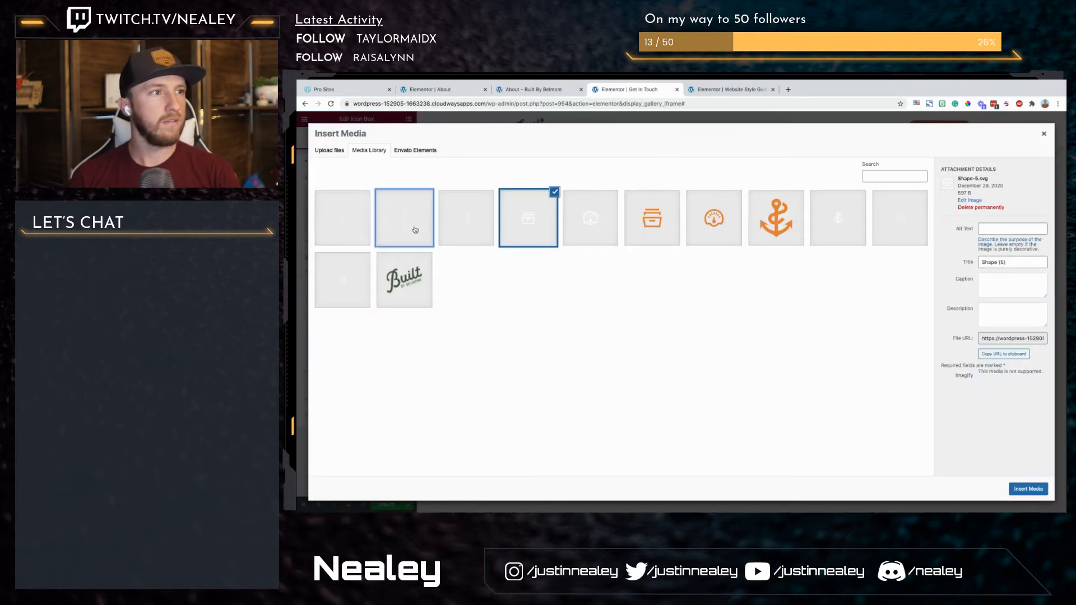
pyautogui.click(1029, 488)
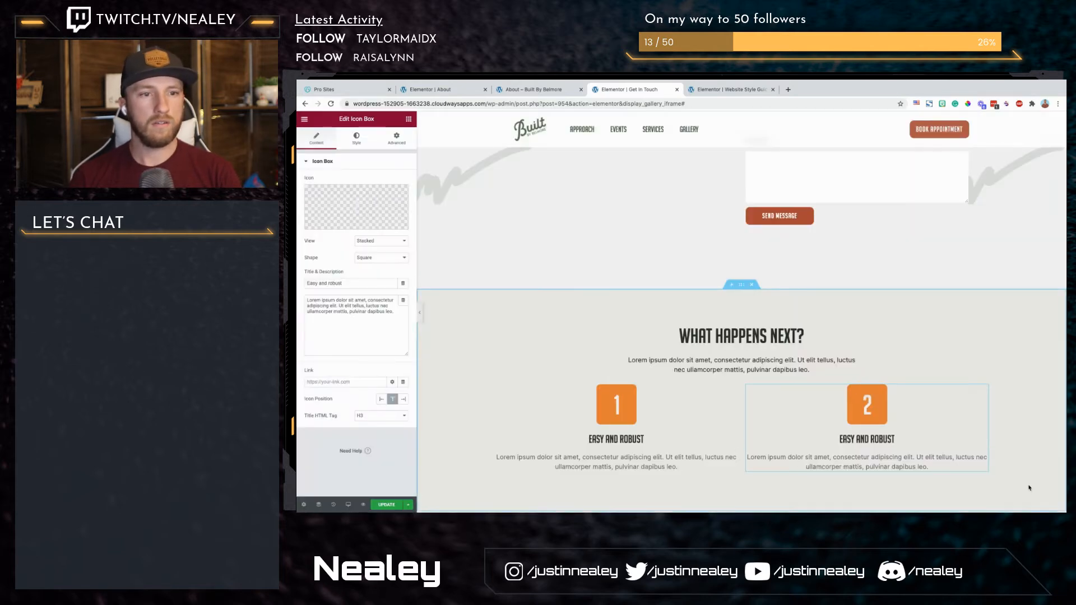
pyautogui.tripleClick(851, 436)
pyautogui.write('Huge Collection')
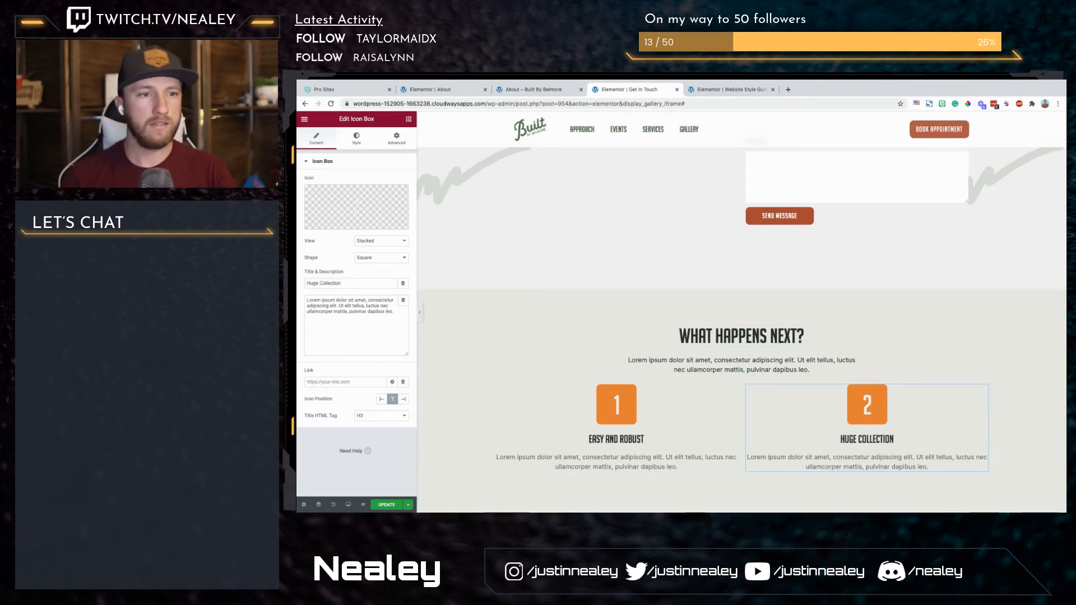
# Step: Duplicate the "Huge Collection" column and change the copy's title to "Responsive & Retina"
pyautogui.rightClick(749, 387)
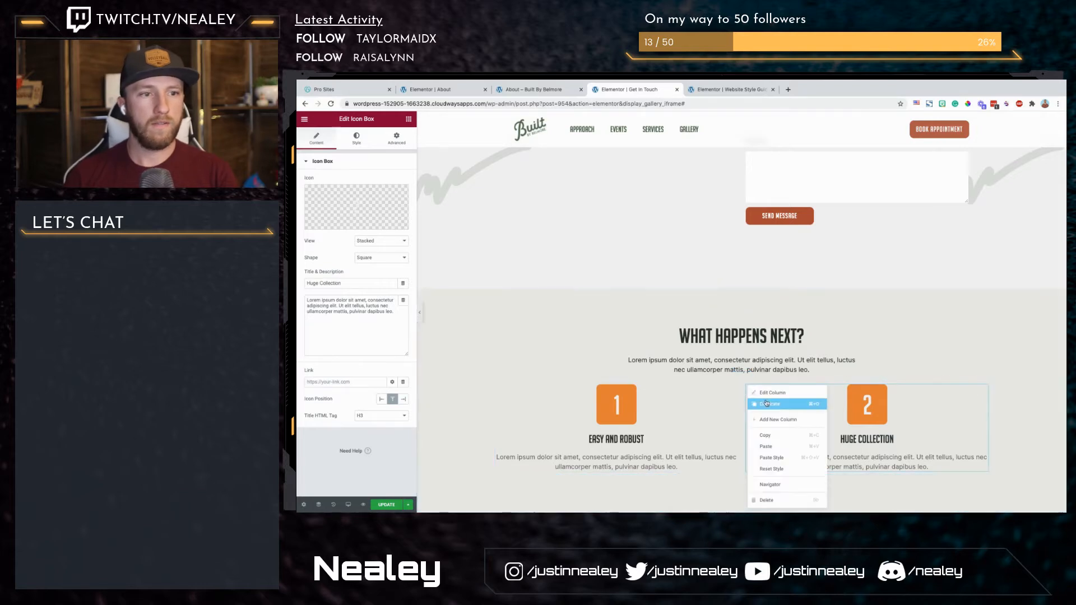
pyautogui.click(765, 404)
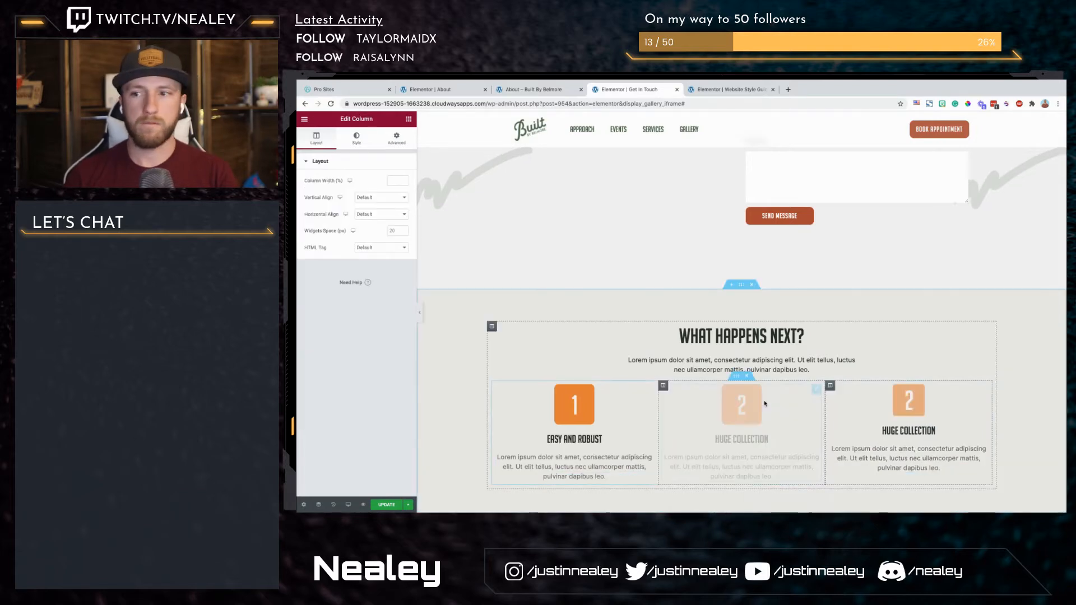
pyautogui.tripleClick(915, 439)
pyautogui.write('Responsi')
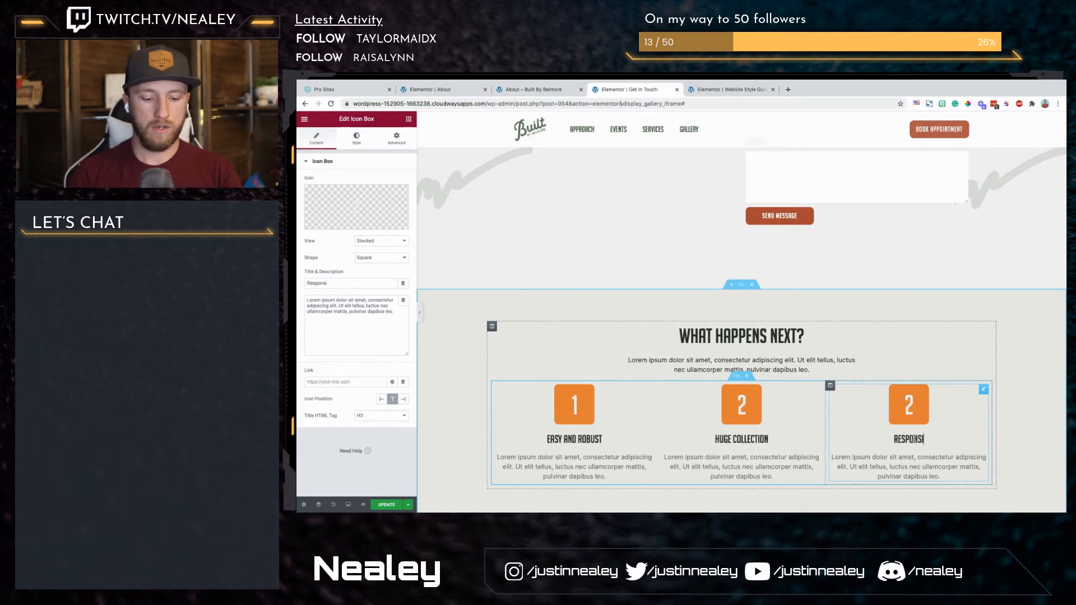
pyautogui.write('ve &amp; Retina')
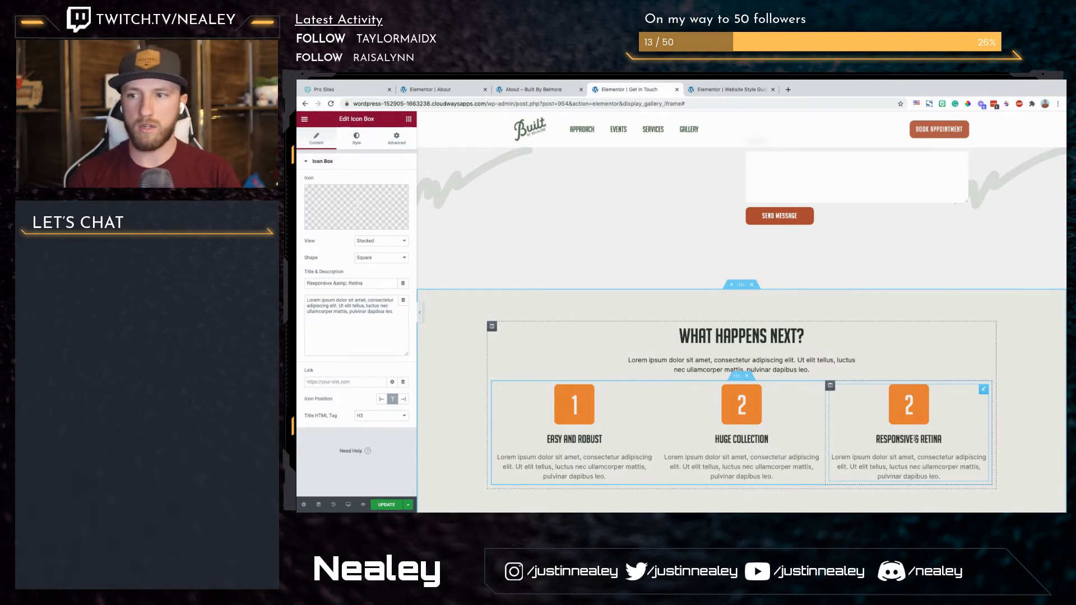
# Step: Set the columns gap of the inner section holding the three icon boxes to Wide
pyautogui.click(735, 377)
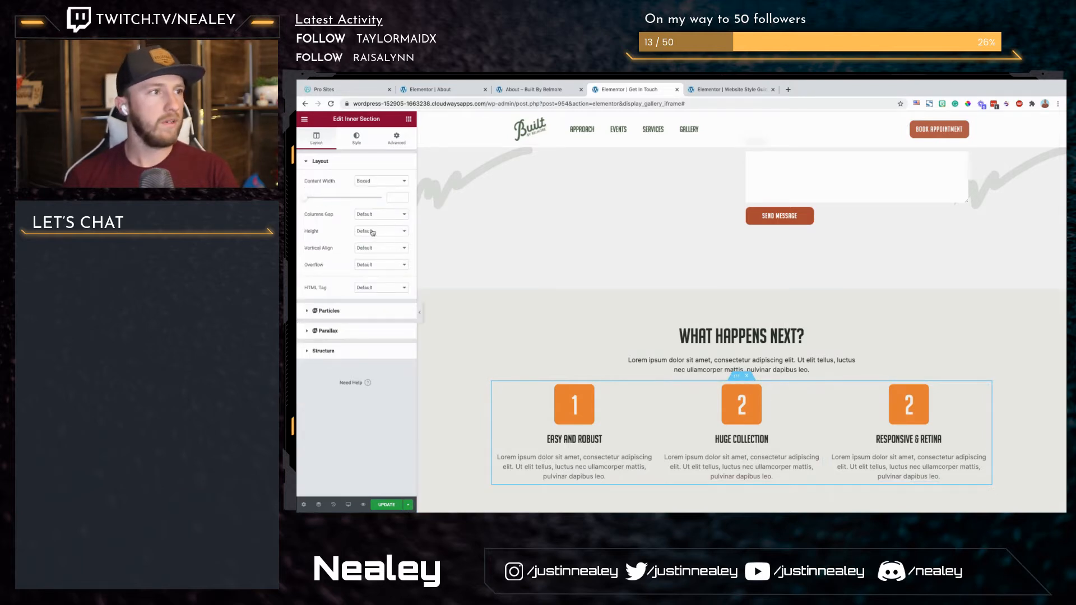
pyautogui.click(393, 217)
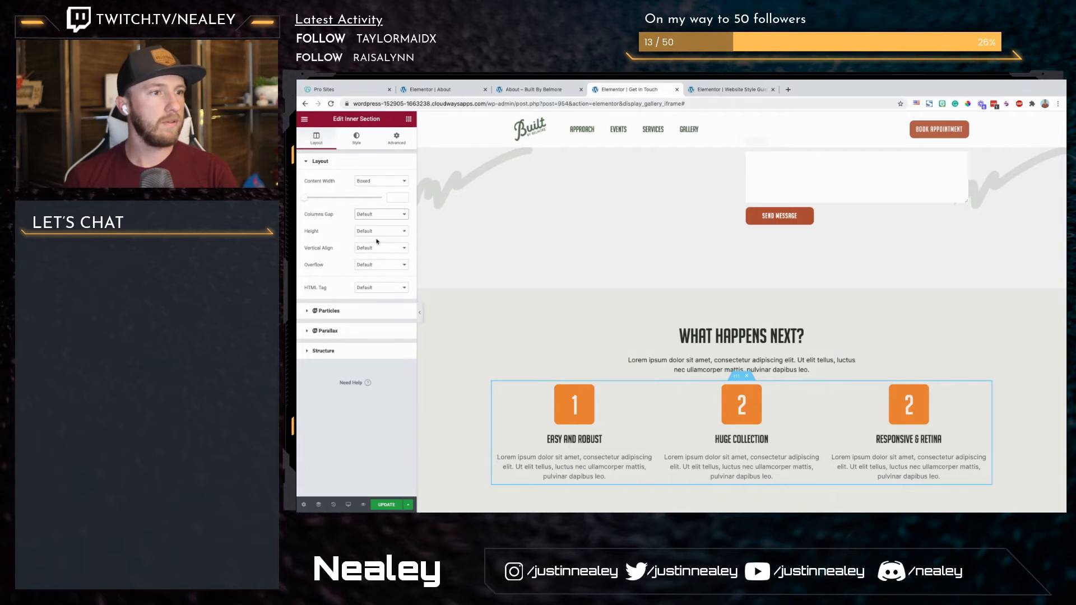
pyautogui.click(377, 242)
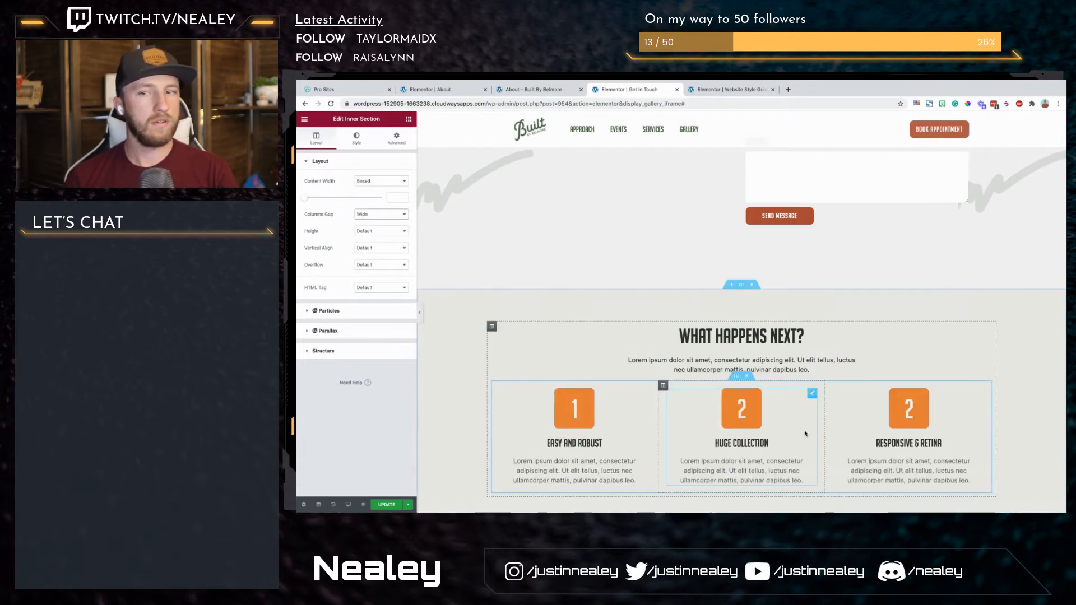
# Step: Give the icon box inner section a top margin of 30 and check its spacing on the page
pyautogui.click(397, 139)
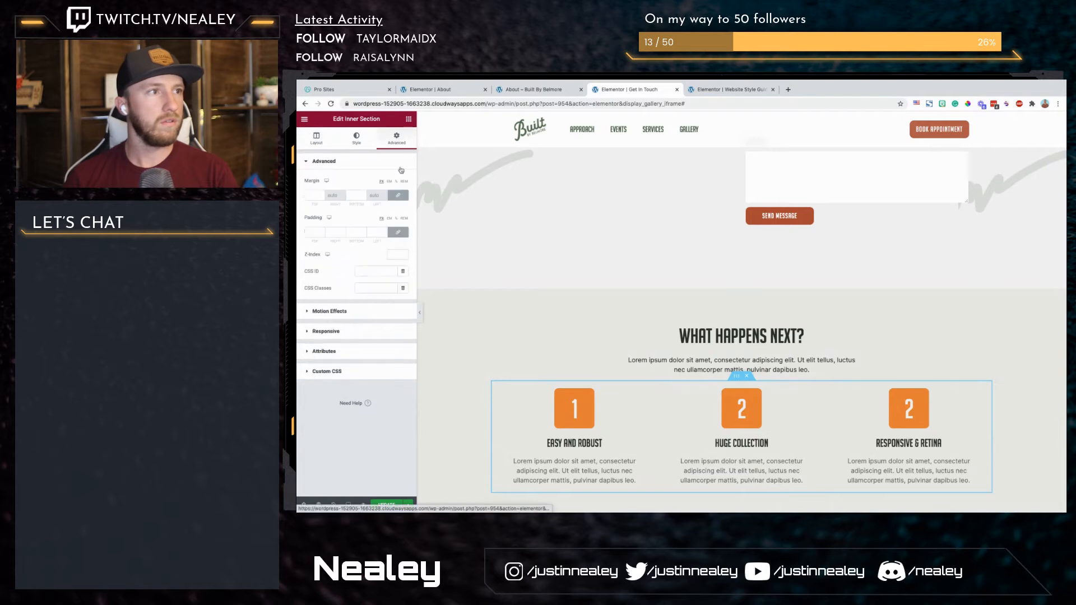
pyautogui.click(312, 195)
pyautogui.write('30')
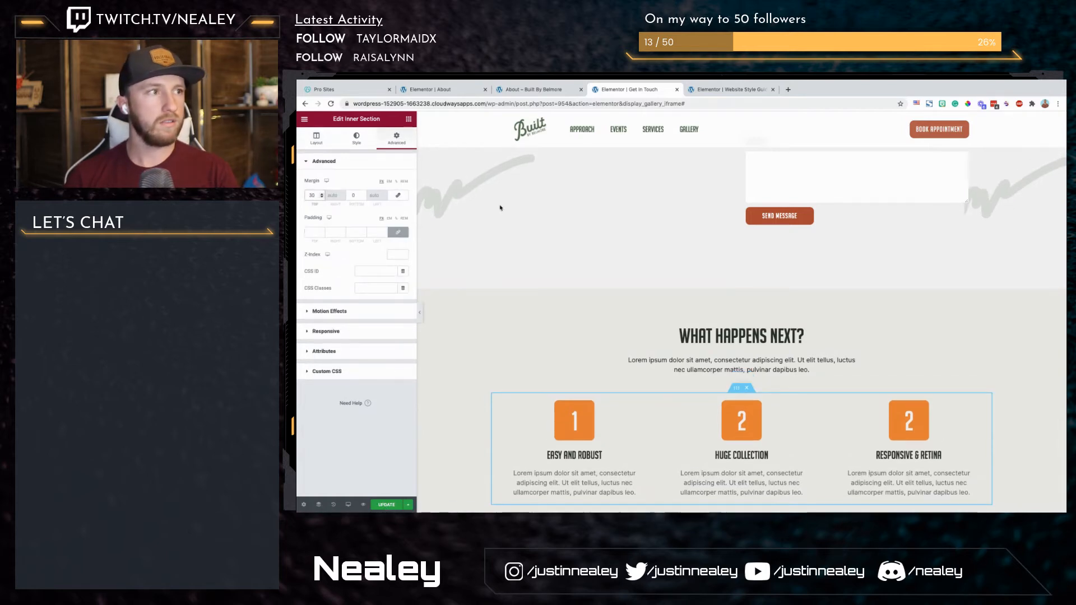
pyautogui.scroll(-3, 780, 361)
pyautogui.scroll(2, 779, 360)
pyautogui.scroll(-1, 780, 362)
pyautogui.scroll(-2, 781, 362)
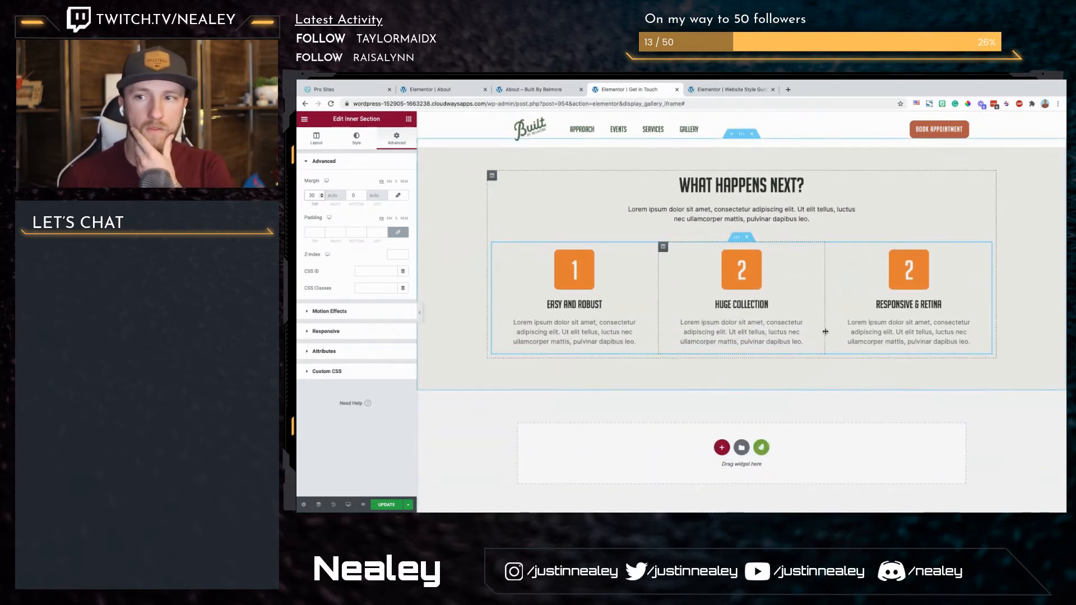
# Step: Add a two-column section below "What happens next?" and place a heading reading "Frequently Asked Questions" in its first column
pyautogui.click(722, 447)
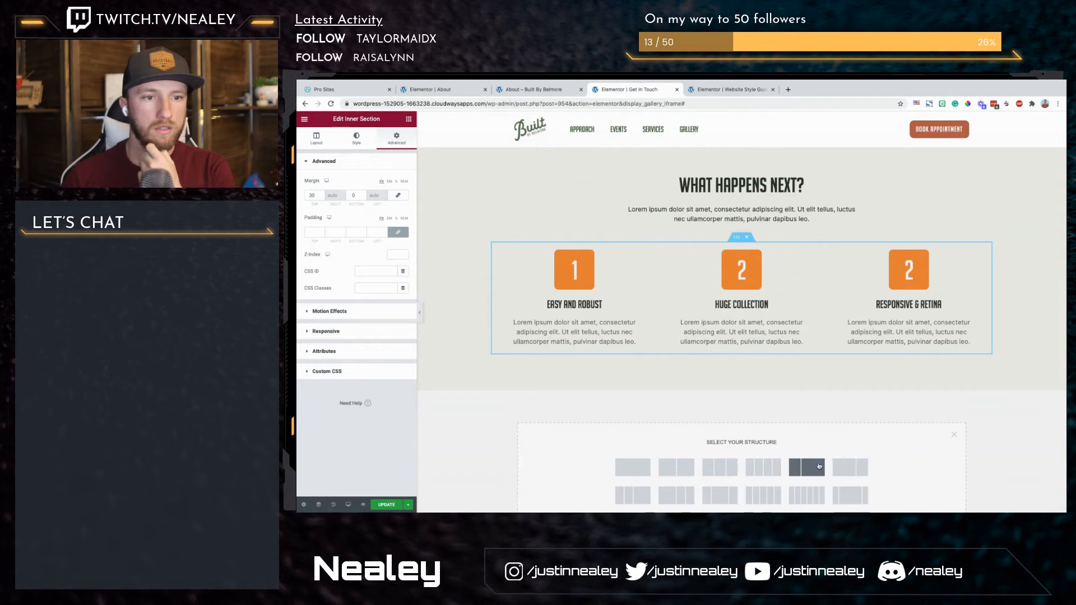
pyautogui.click(409, 120)
pyautogui.moveTo(392, 200); pyautogui.dragTo(561, 402)
pyautogui.click(353, 209)
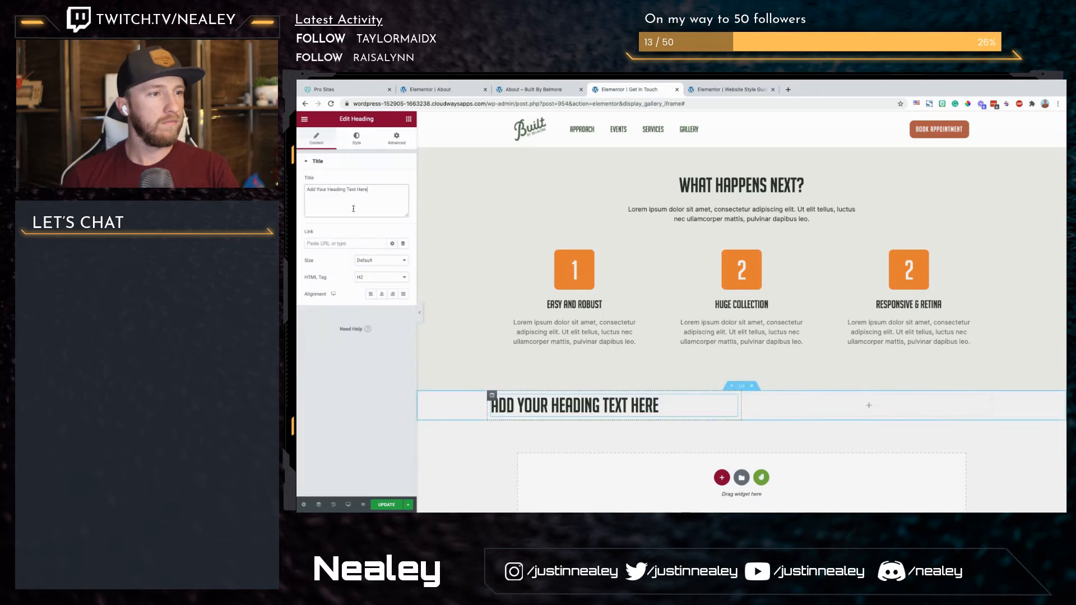
pyautogui.hotkey('ctrl', 'a')
pyautogui.write('Frequently A')
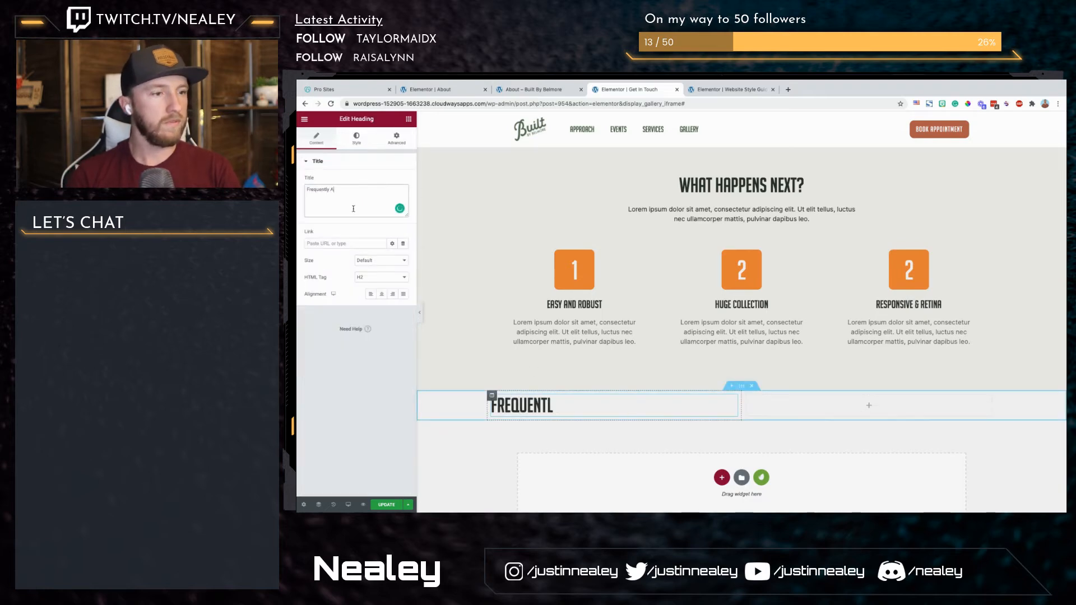
pyautogui.write('sked Questions')
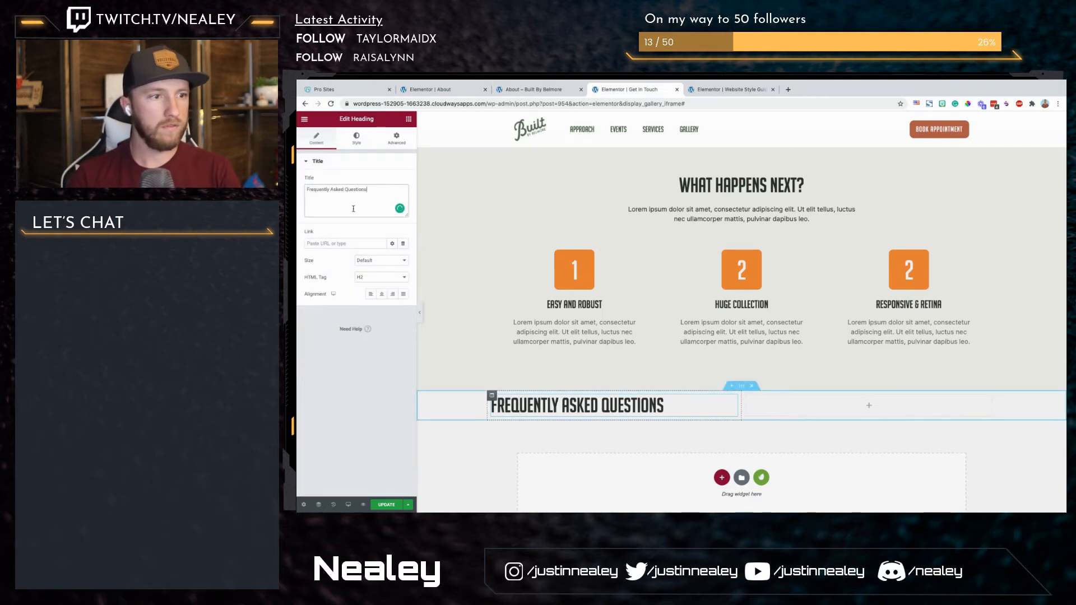
# Step: Set the new FAQ section's padding to 150 top and bottom and 10 right and left, with the values unlinked
pyautogui.click(743, 388)
pyautogui.click(397, 136)
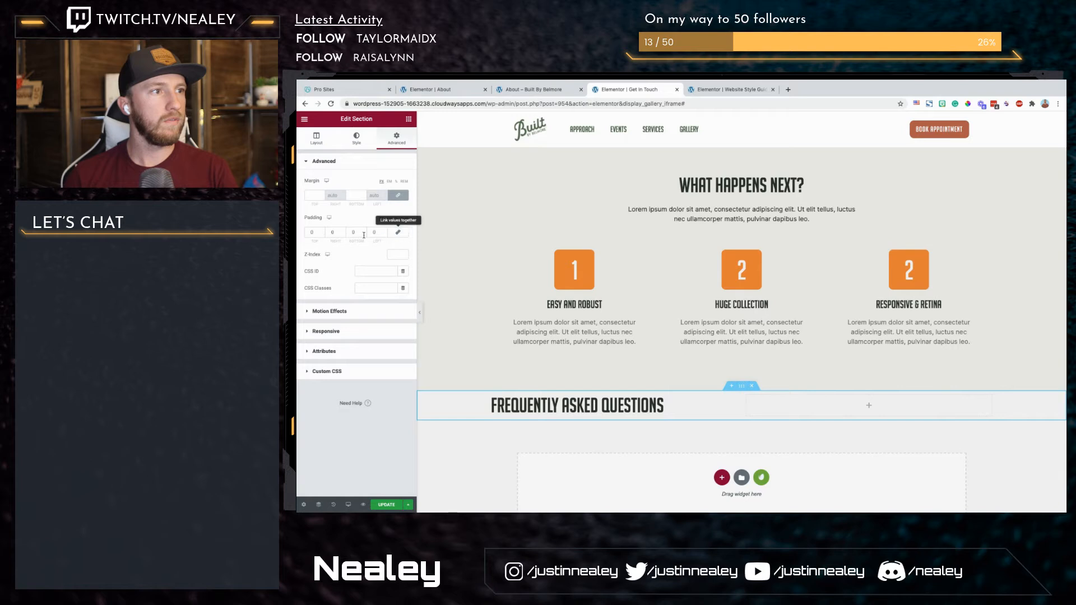
pyautogui.write('150')
pyautogui.press('Tab')
pyautogui.write('10')
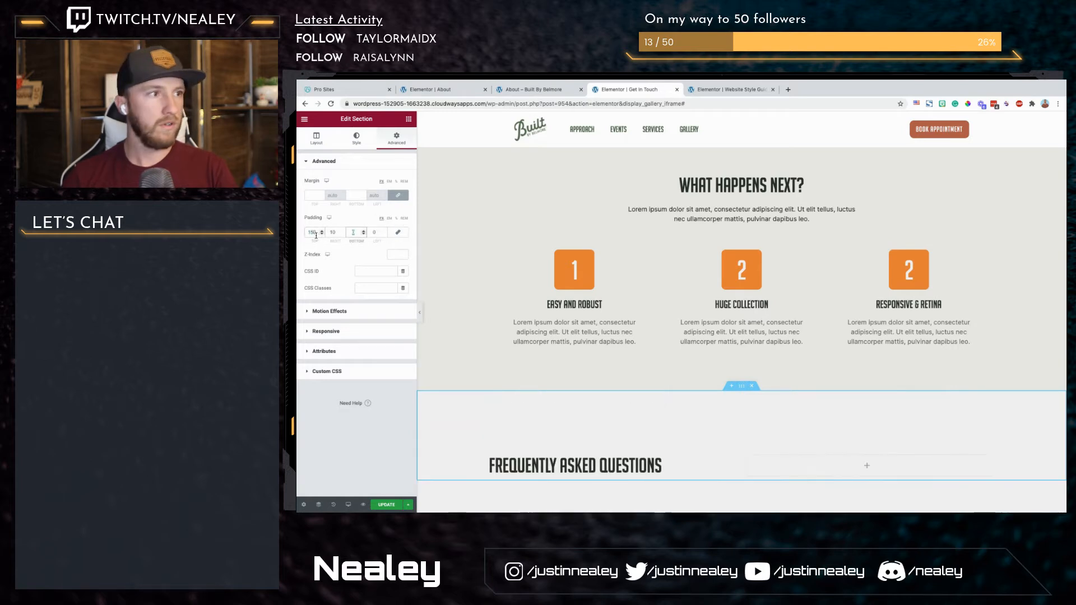
pyautogui.press('Tab')
pyautogui.write('150')
pyautogui.press('Tab')
pyautogui.write('10')
pyautogui.scroll(-3, 685, 365)
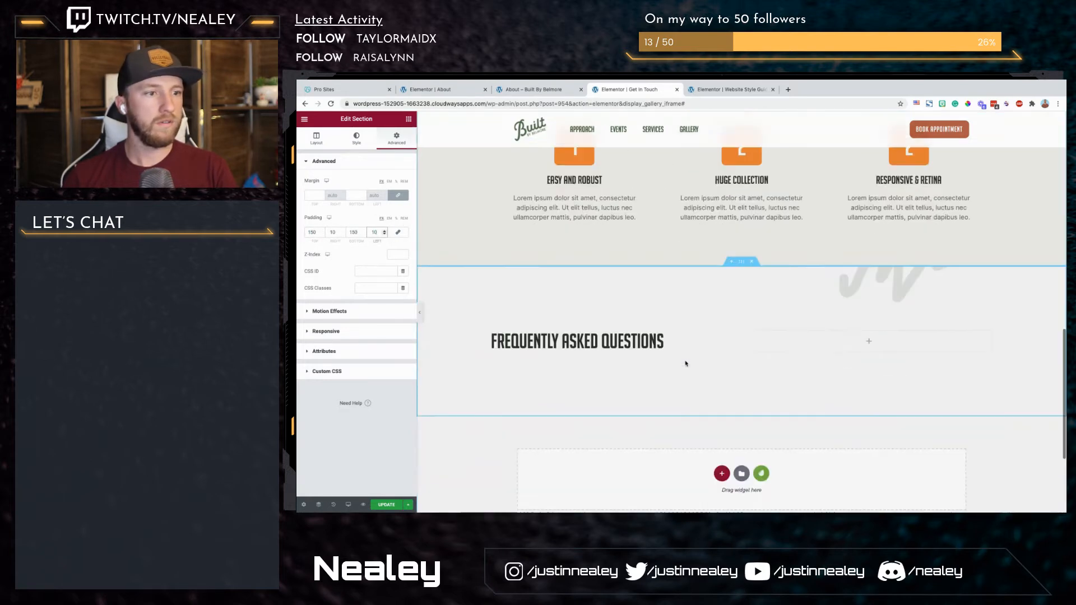
# Step: Give the "Frequently Asked Questions" heading a custom width of about 290 px so it wraps onto two lines
pyautogui.click(559, 292)
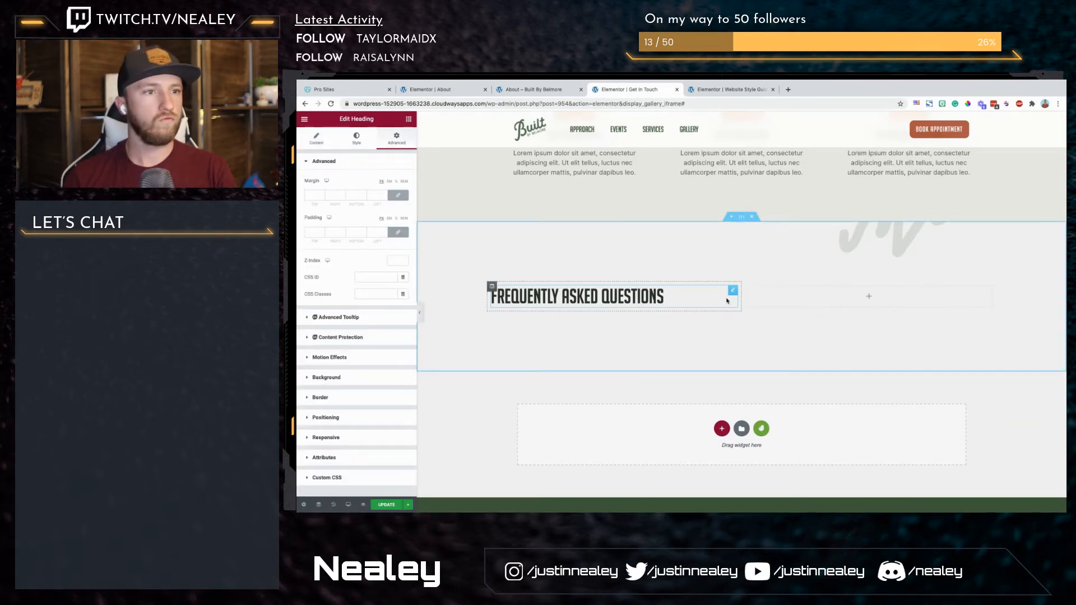
pyautogui.click(354, 419)
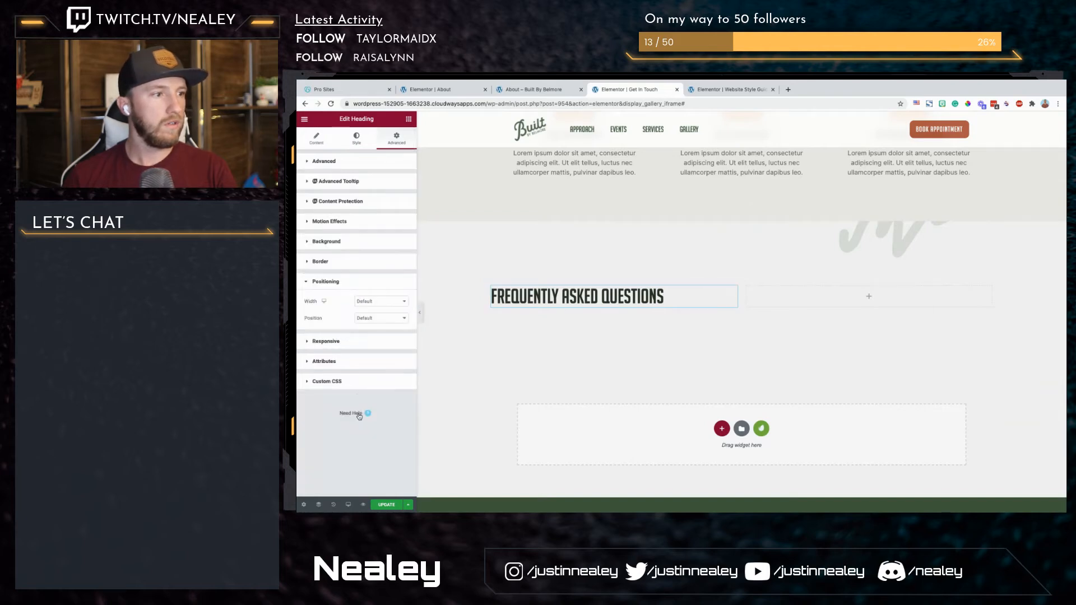
pyautogui.click(381, 282)
pyautogui.click(381, 282)
pyautogui.click(379, 302)
pyautogui.click(383, 322)
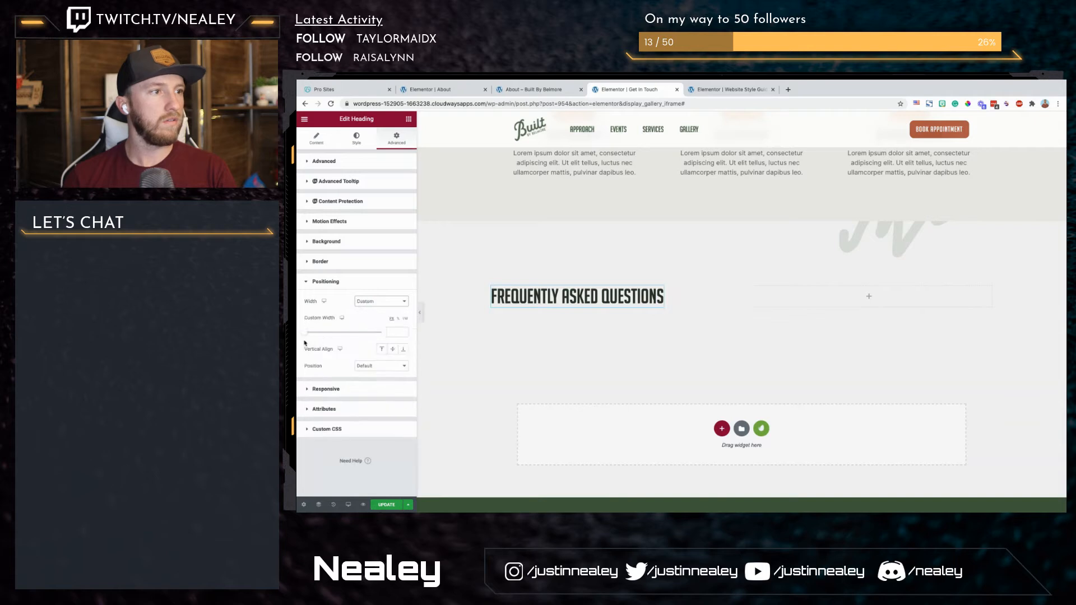
pyautogui.moveTo(305, 335); pyautogui.dragTo(329, 333)
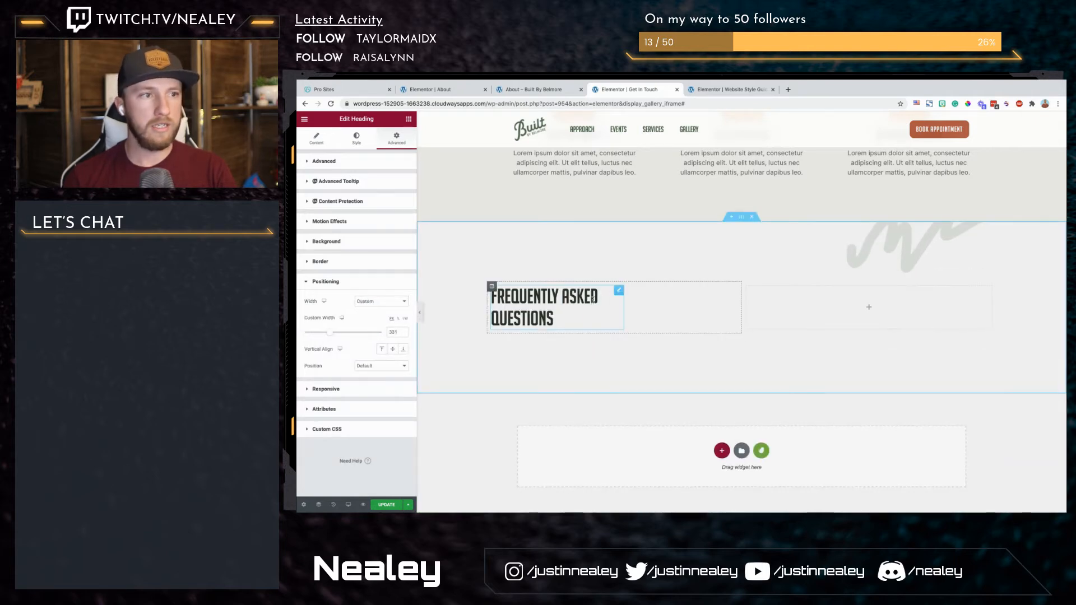
pyautogui.moveTo(332, 336); pyautogui.dragTo(329, 337)
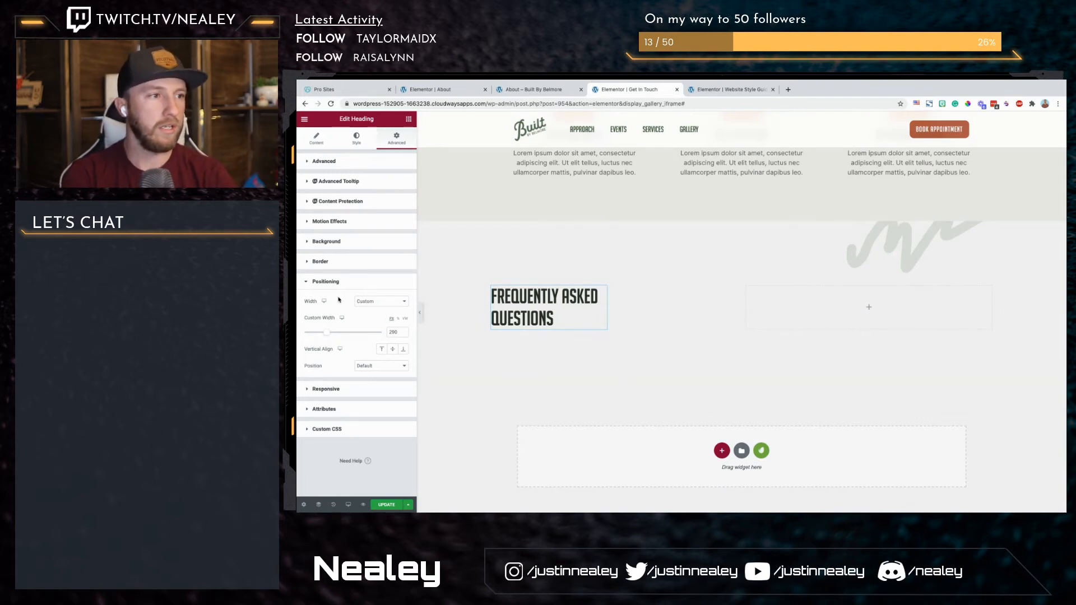
# Step: Add a Text Editor widget after the FAQ heading and give it a custom width of about 305 px
pyautogui.click(409, 120)
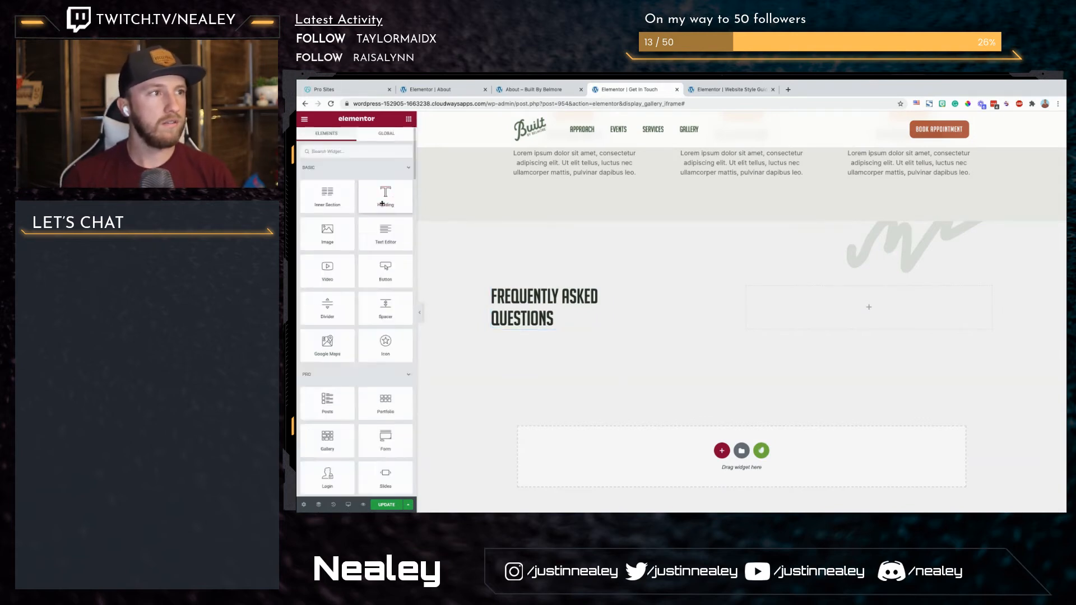
pyautogui.moveTo(386, 231); pyautogui.dragTo(558, 320)
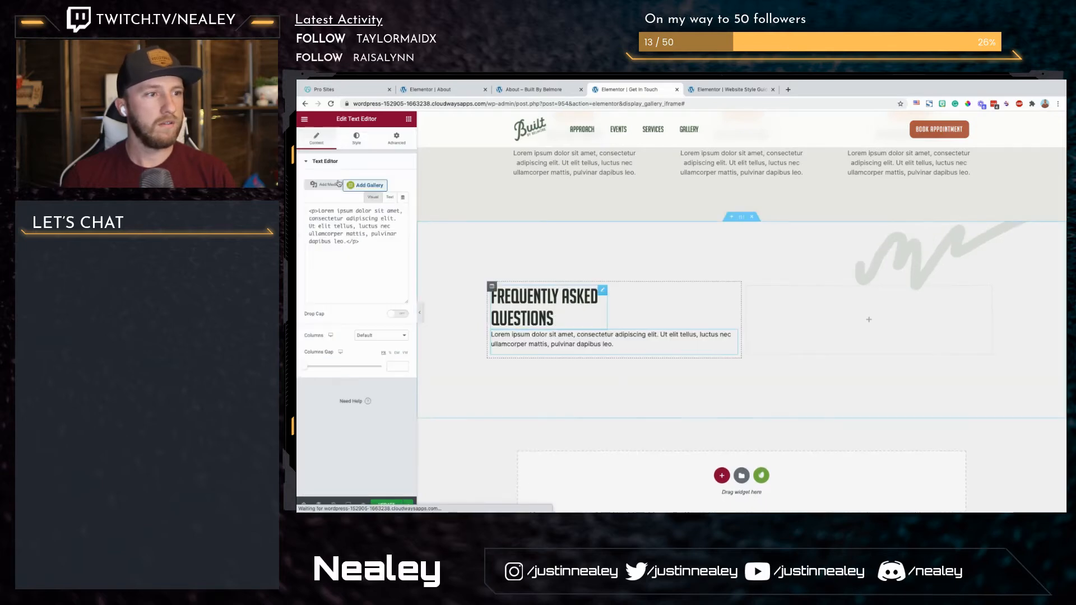
pyautogui.click(396, 138)
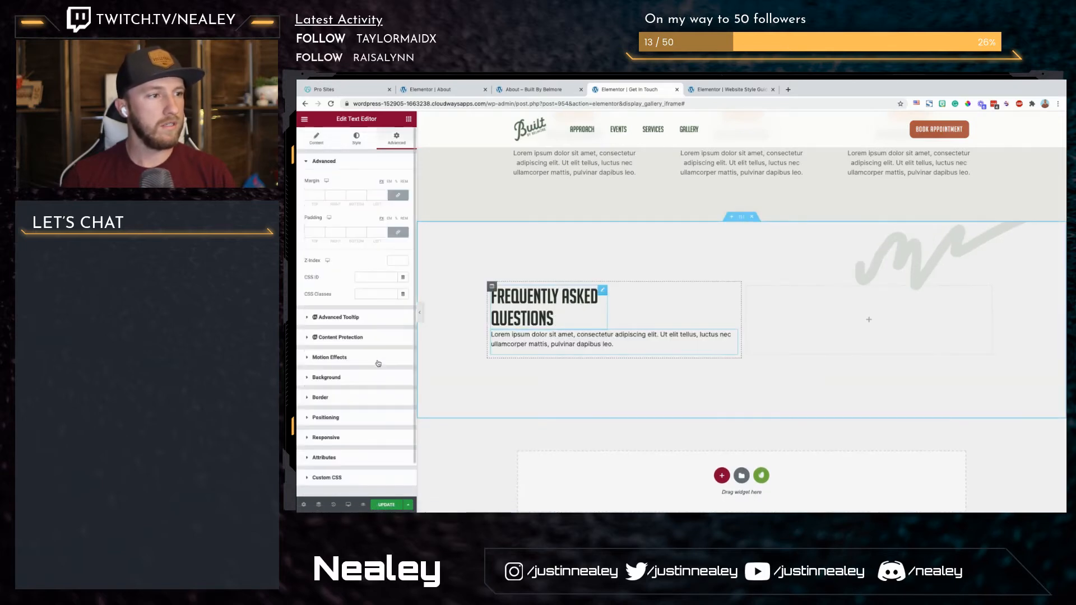
pyautogui.click(342, 417)
pyautogui.click(384, 303)
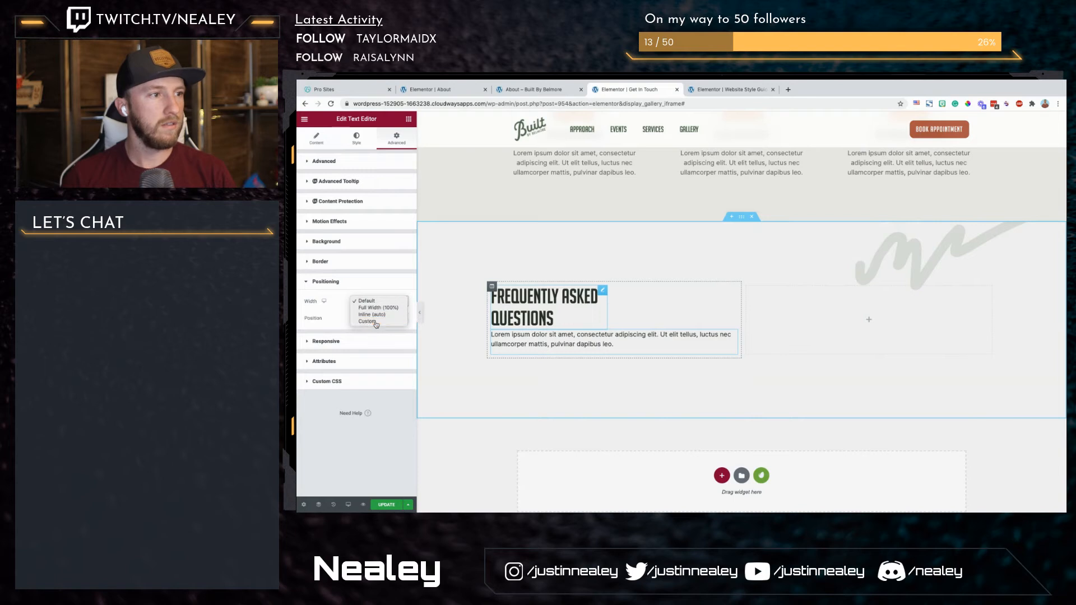
pyautogui.click(372, 323)
pyautogui.moveTo(307, 335); pyautogui.dragTo(328, 335)
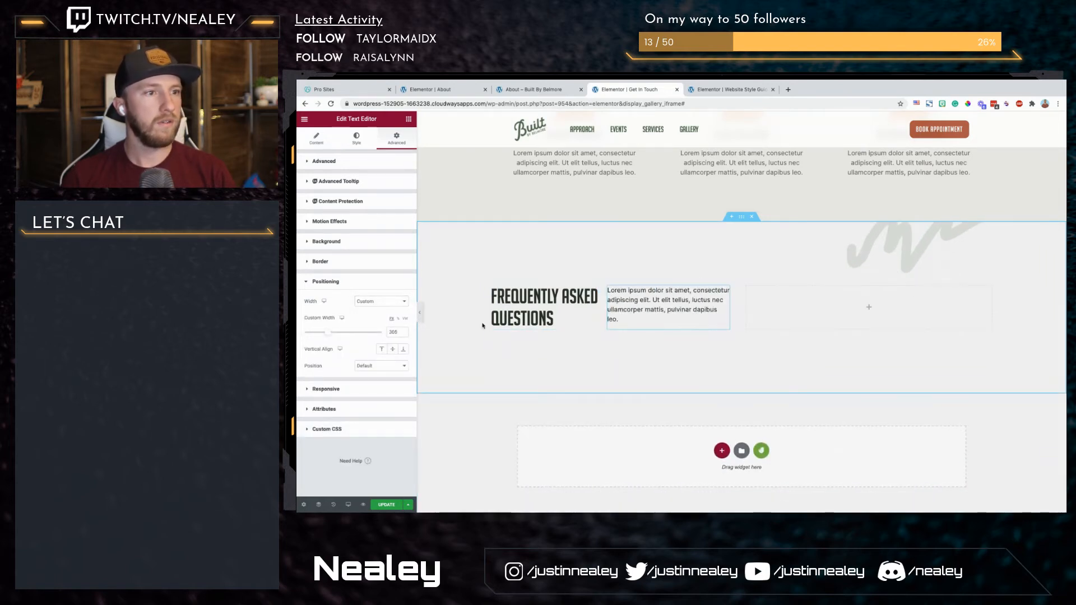
# Step: Insert a Spacer between the FAQ heading and its paragraph and set its space to about 10 px
pyautogui.click(408, 119)
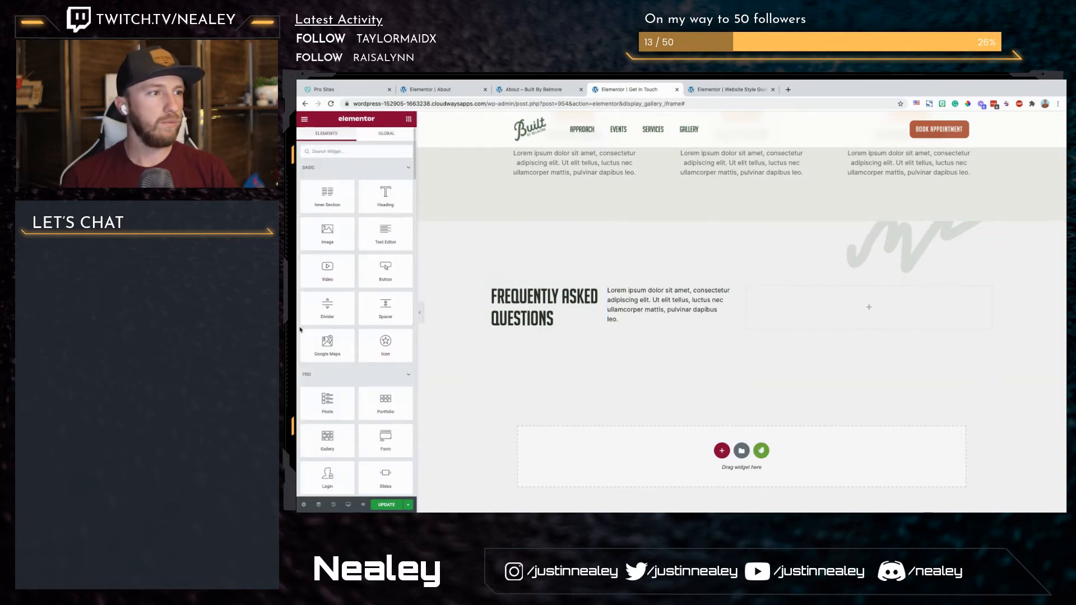
pyautogui.moveTo(386, 307); pyautogui.dragTo(610, 304)
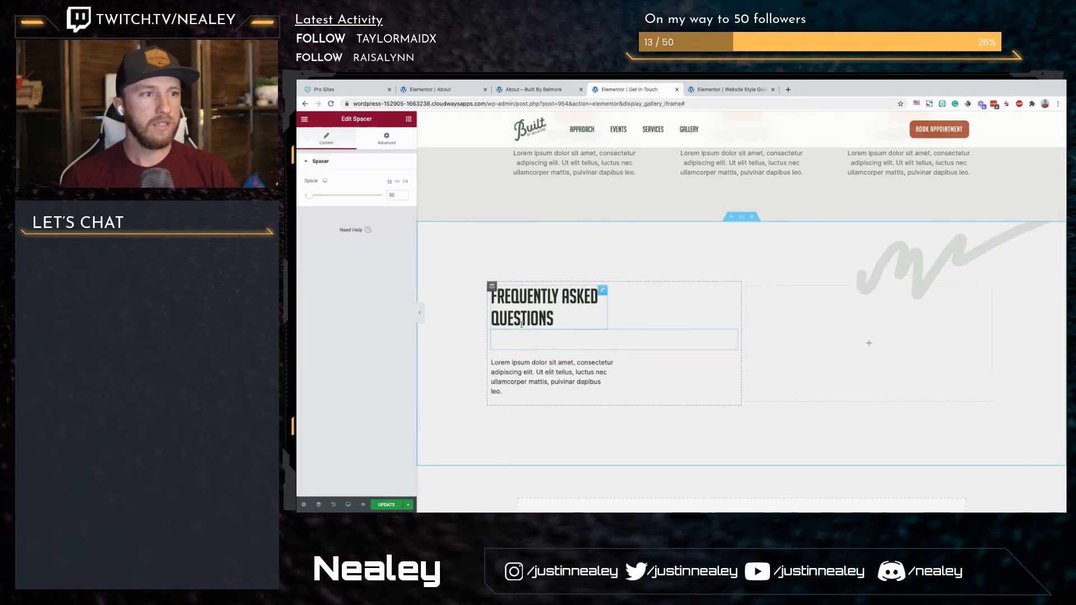
pyautogui.moveTo(309, 195); pyautogui.dragTo(306, 199)
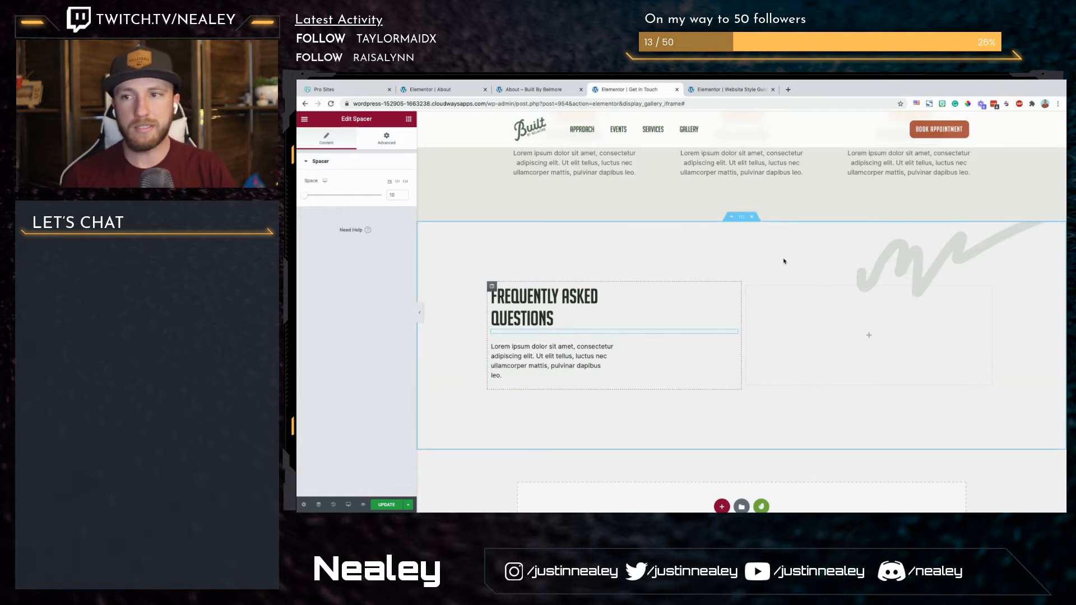
# Step: Widen the FAQ section's second column and place the basic Toggle widget in it
pyautogui.moveTo(742, 311); pyautogui.dragTo(702, 312)
pyautogui.click(407, 121)
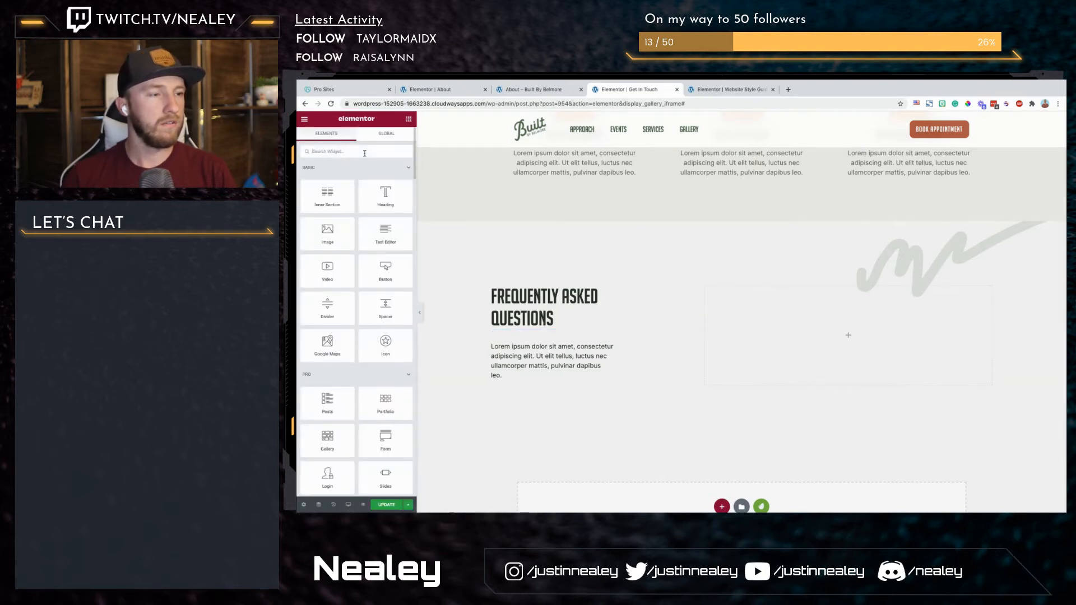
pyautogui.click(365, 153)
pyautogui.write('toggl')
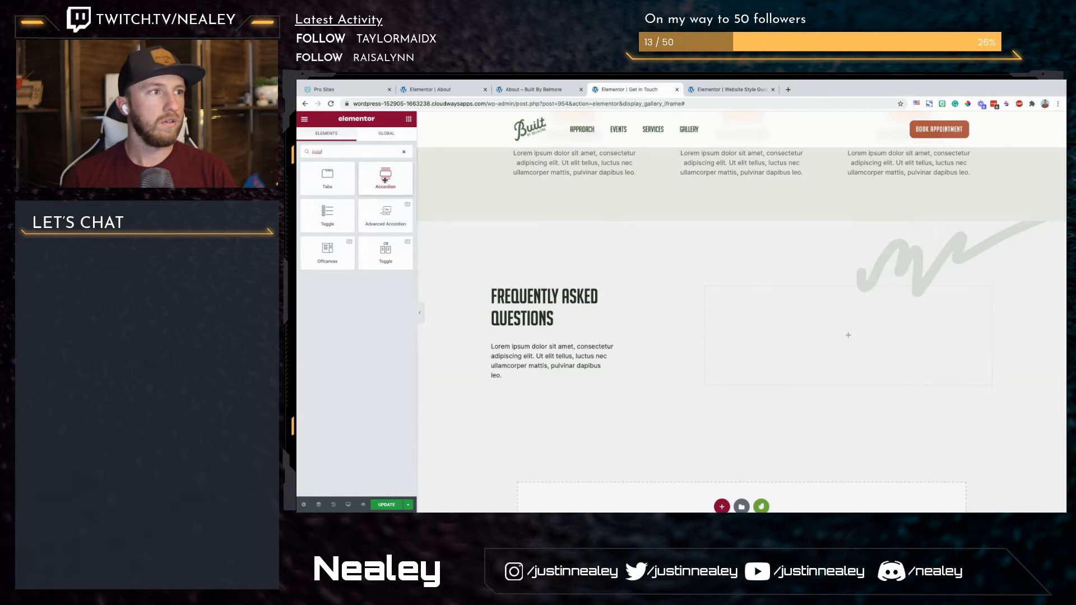
pyautogui.moveTo(327, 215); pyautogui.dragTo(793, 365)
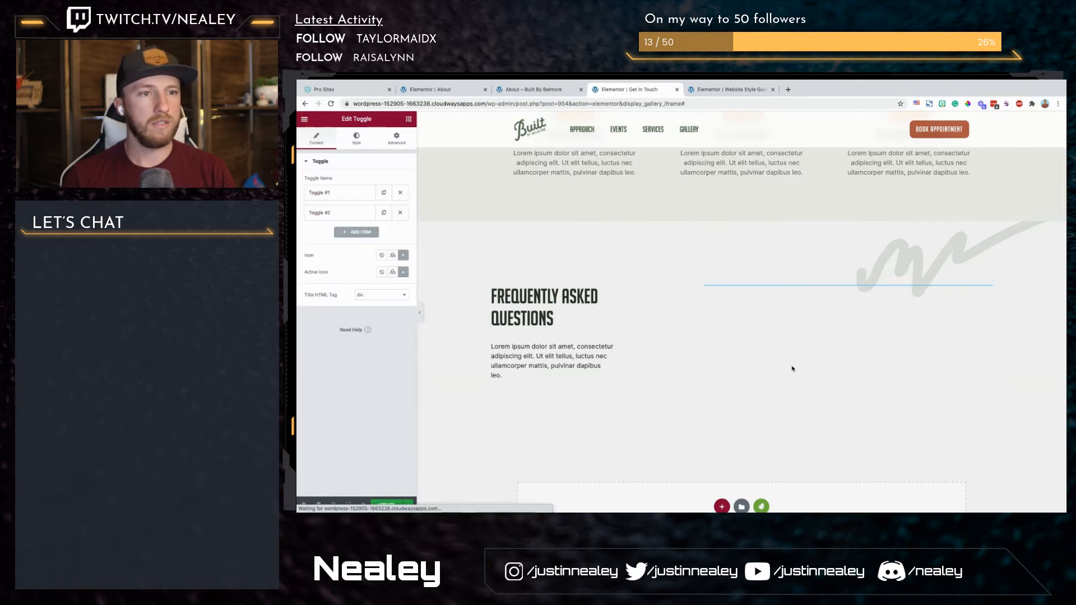
pyautogui.click(781, 303)
pyautogui.rightClick(781, 303)
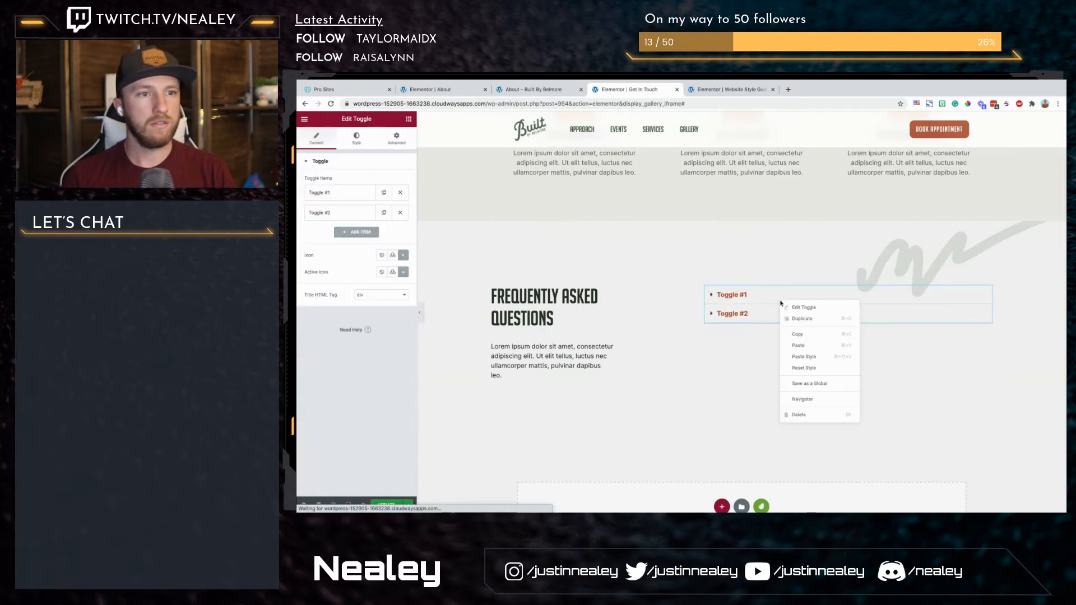
# Step: Find the Accordion widget and add it below the Toggle in the FAQ section's second column
pyautogui.click(408, 119)
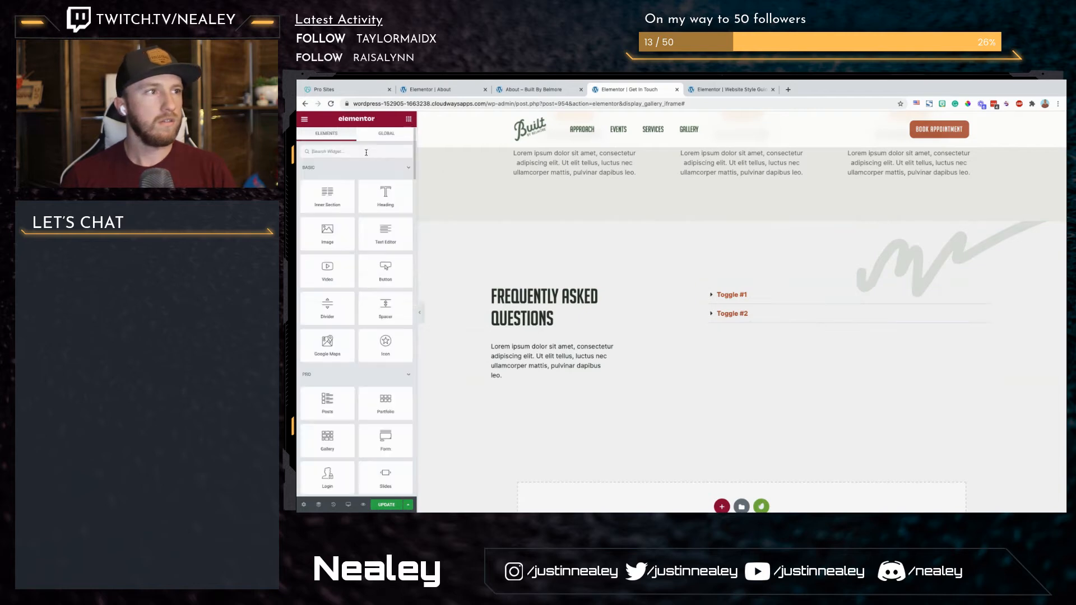
pyautogui.click(361, 153)
pyautogui.write('toggle')
pyautogui.moveTo(385, 178); pyautogui.dragTo(841, 314)
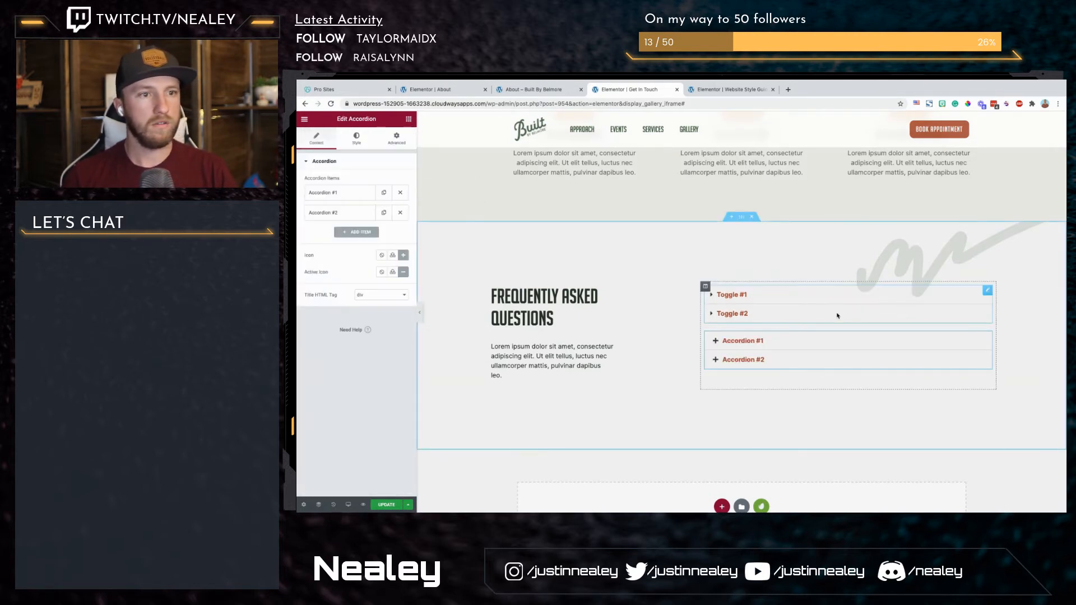
# Step: Expand and collapse the Toggle and Accordion items to compare how the two widgets behave
pyautogui.click(733, 314)
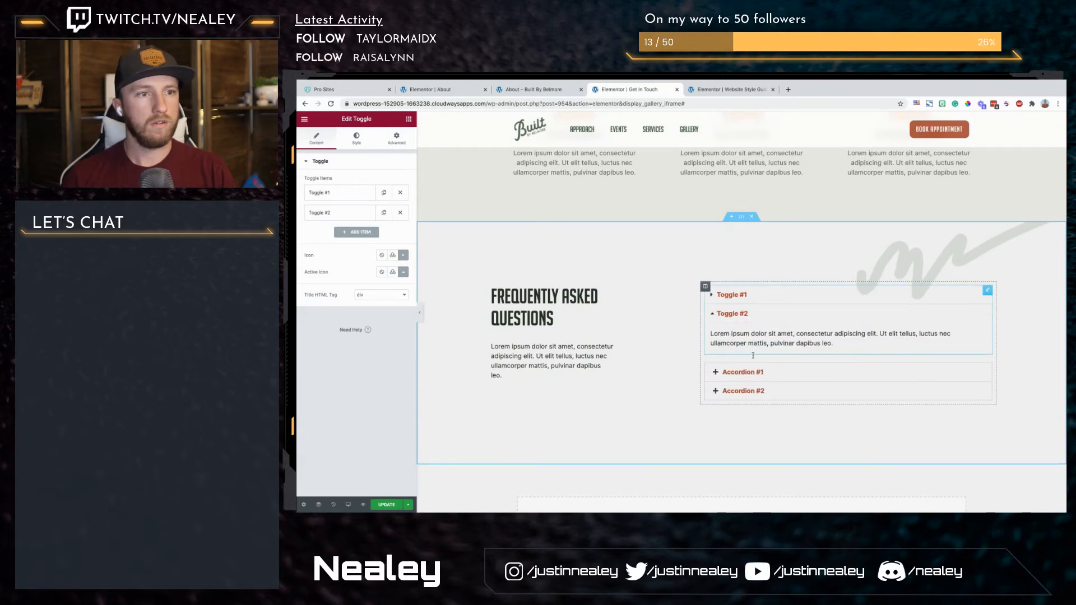
pyautogui.click(751, 374)
pyautogui.click(769, 298)
pyautogui.click(766, 448)
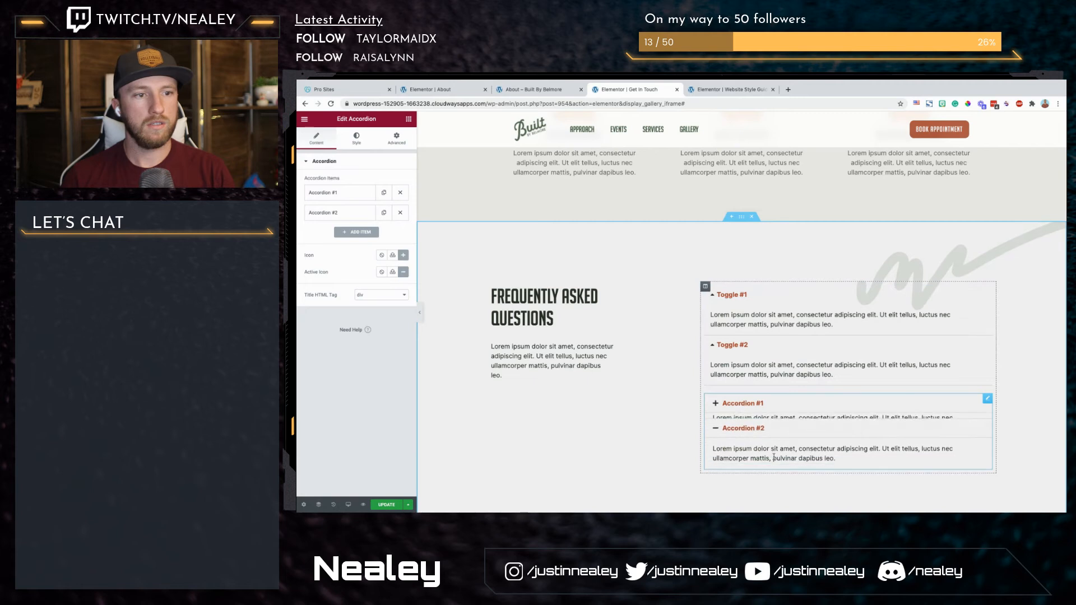
pyautogui.click(764, 407)
pyautogui.click(751, 453)
pyautogui.click(735, 345)
pyautogui.click(741, 296)
pyautogui.click(747, 315)
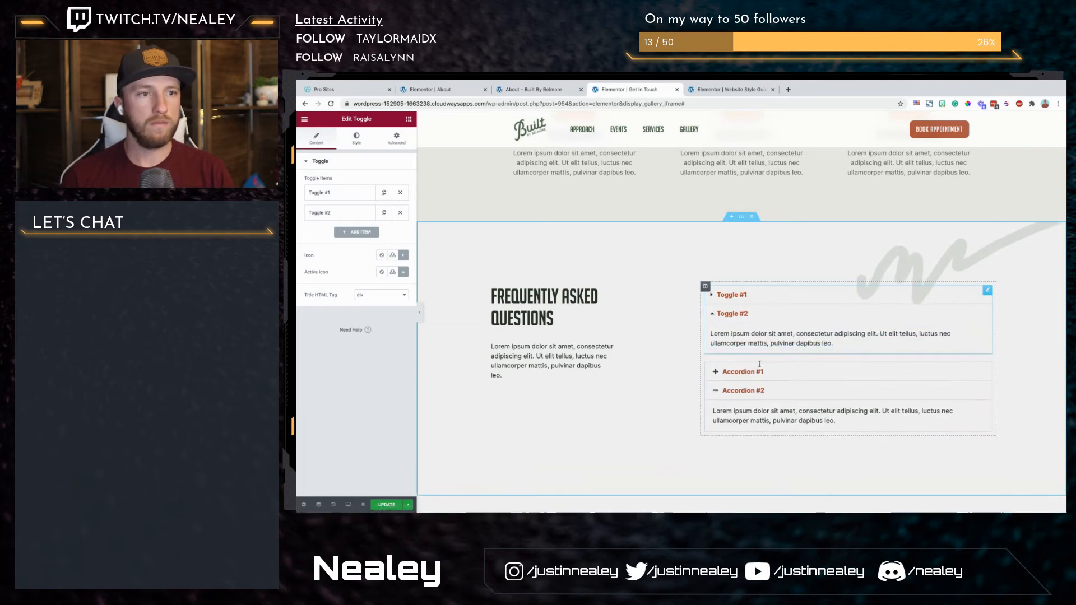
# Step: Delete the Accordion widget below the Toggle
pyautogui.rightClick(762, 396)
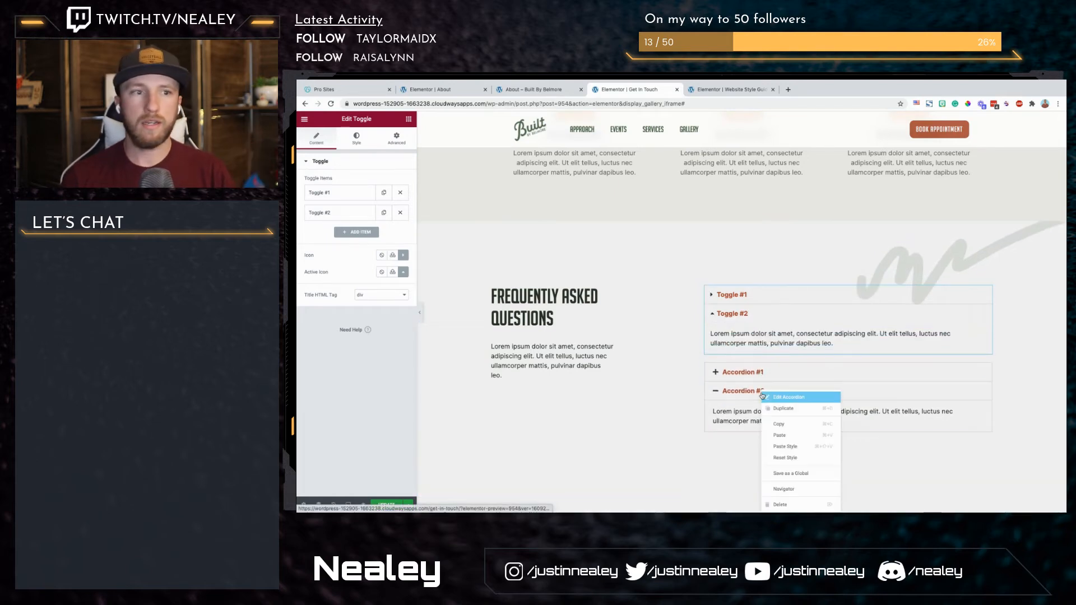
pyautogui.click(793, 501)
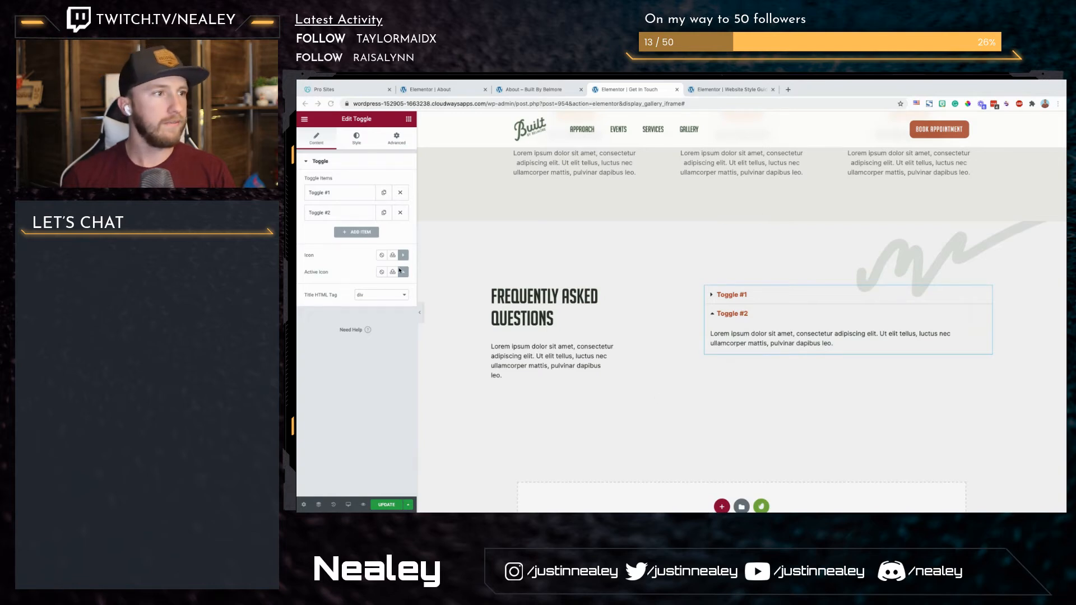
# Step: Set the Toggle widget's icon alignment to End and look through its title and border style options
pyautogui.click(352, 145)
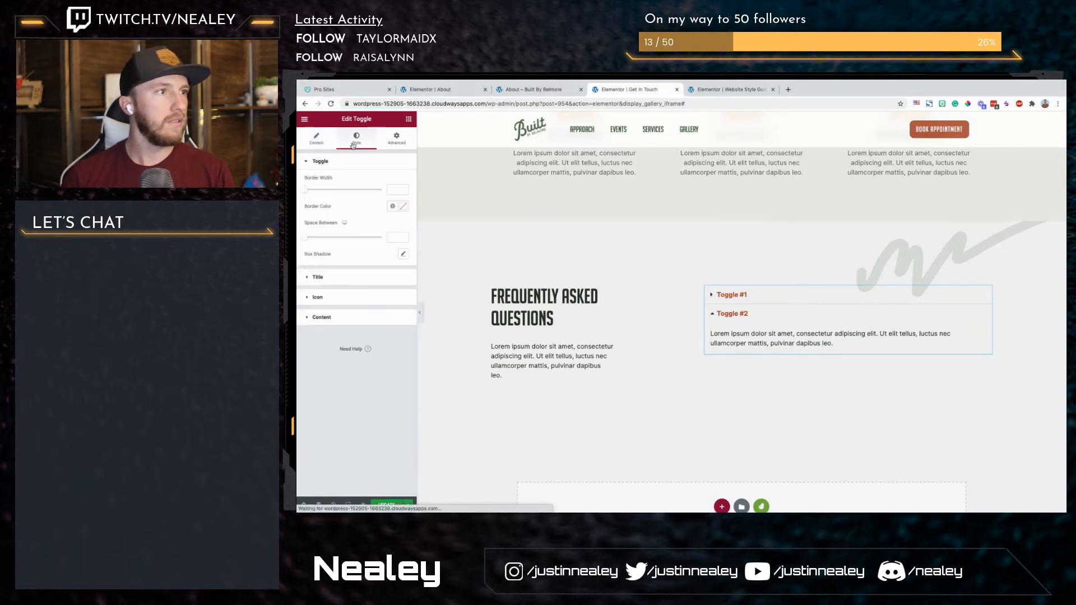
pyautogui.click(342, 300)
pyautogui.click(404, 222)
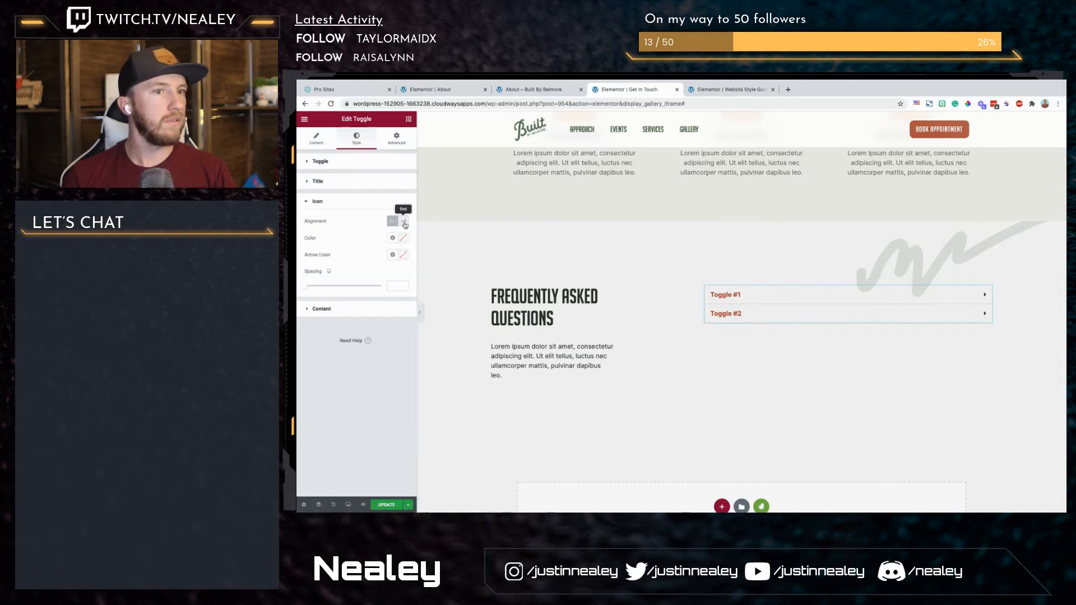
pyautogui.click(343, 186)
pyautogui.click(352, 164)
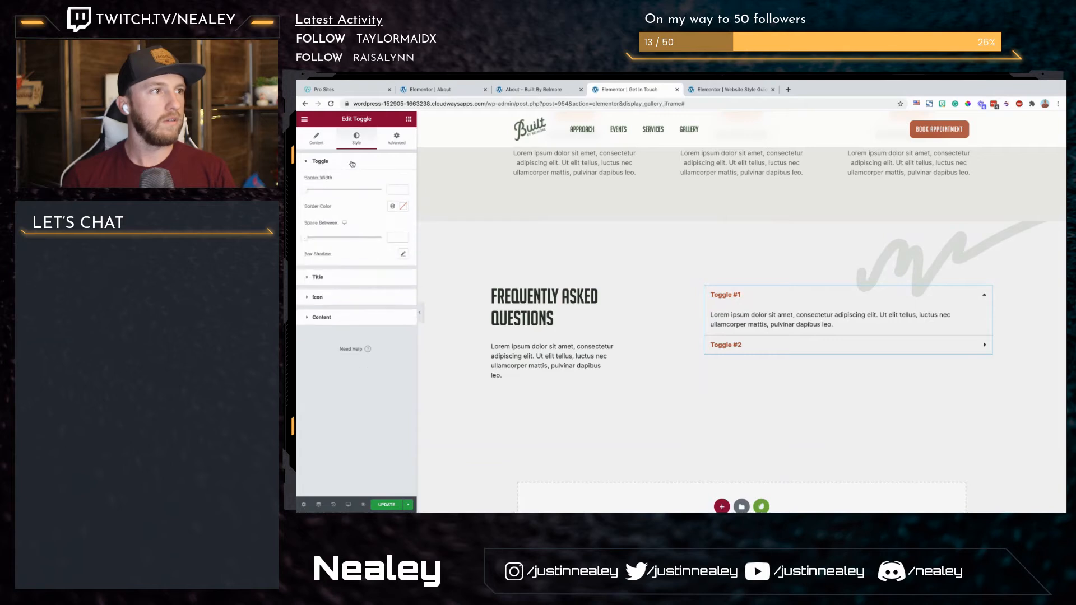
# Step: Upload the file "+.svg" to the media library for the Toggle widget's icon
pyautogui.click(308, 142)
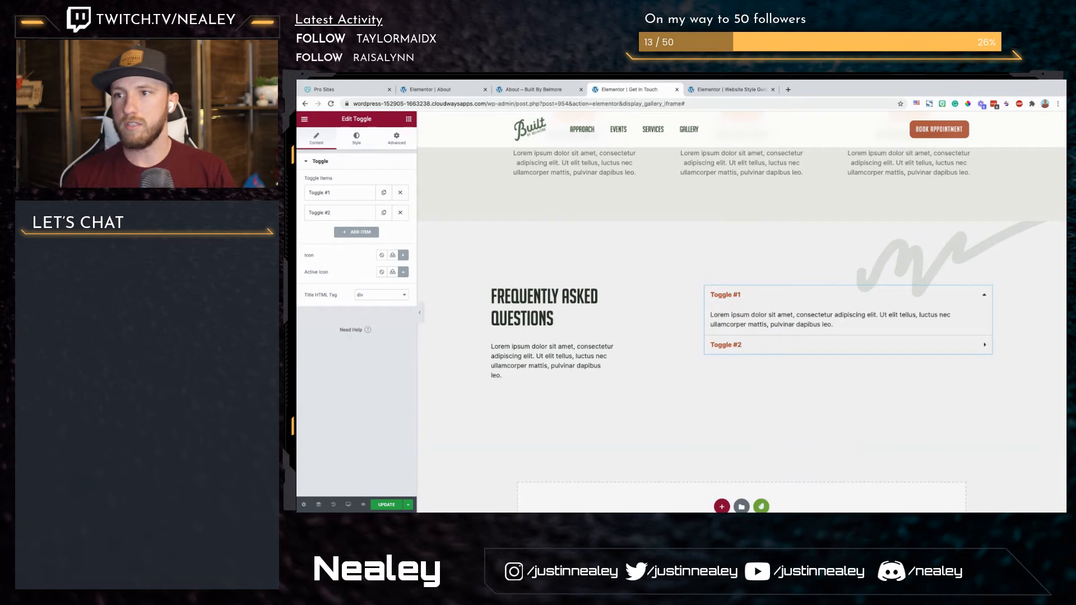
pyautogui.press('super+Tab')
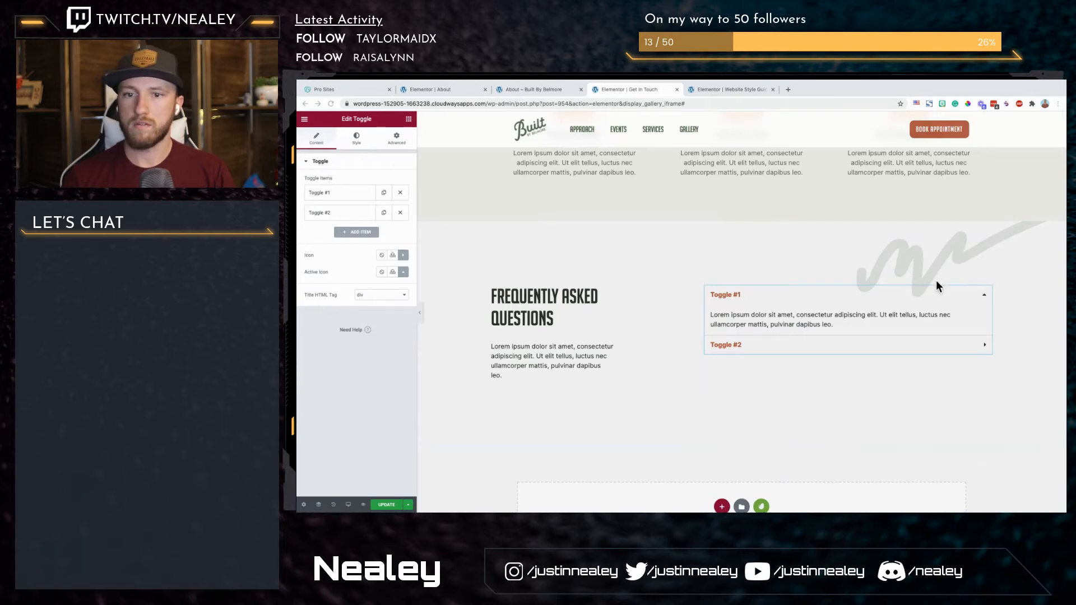
pyautogui.click(394, 255)
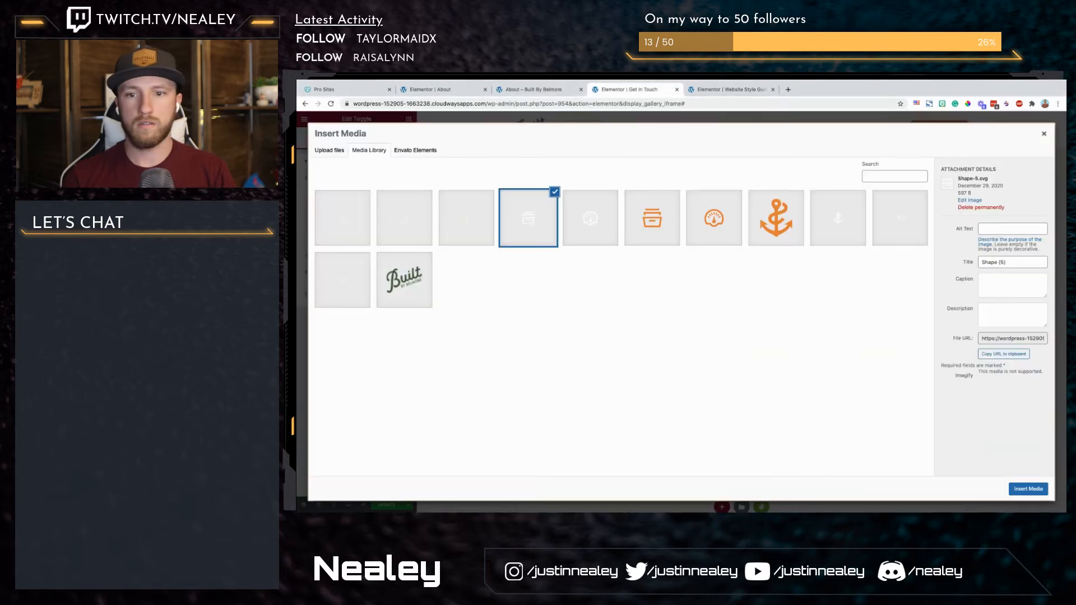
pyautogui.moveTo(813, 428); pyautogui.dragTo(846, 372)
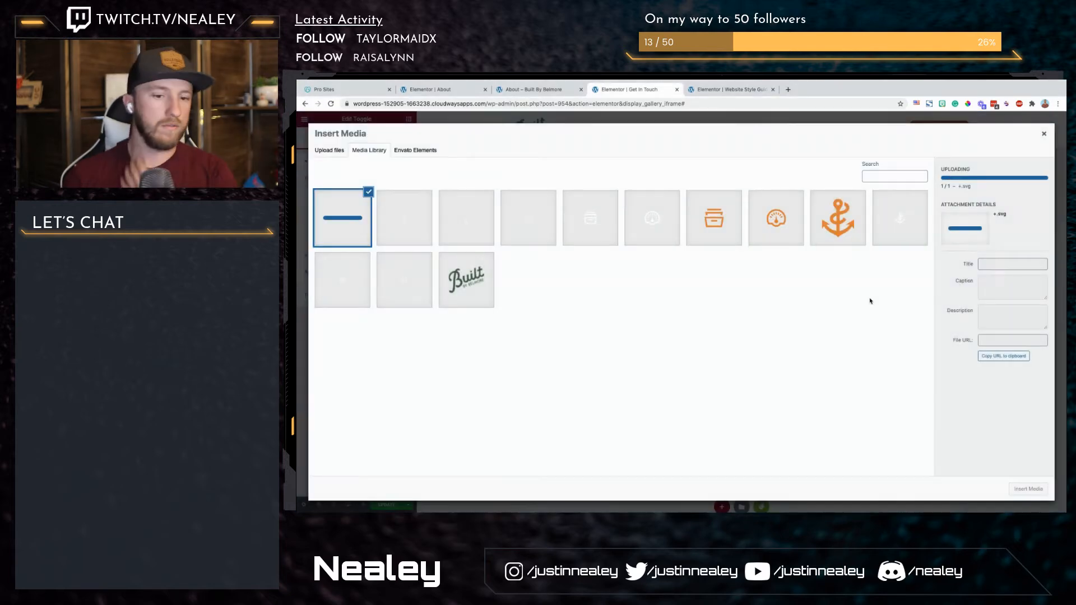
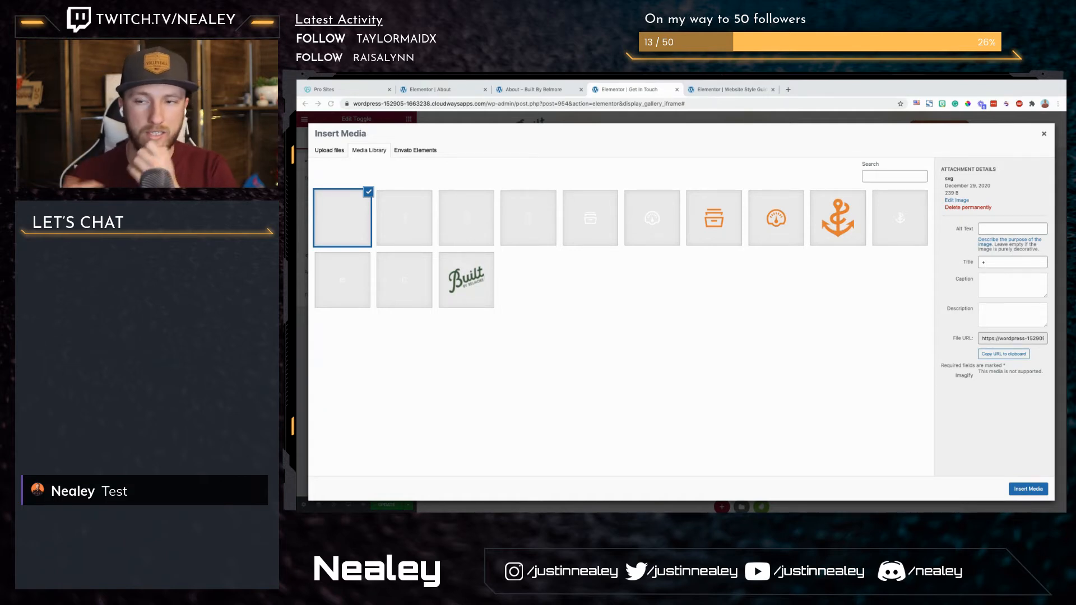
# Step: Insert the "+.svg" image as the Toggle's icon, and upload and insert "-.svg" as its active icon
pyautogui.click(1029, 490)
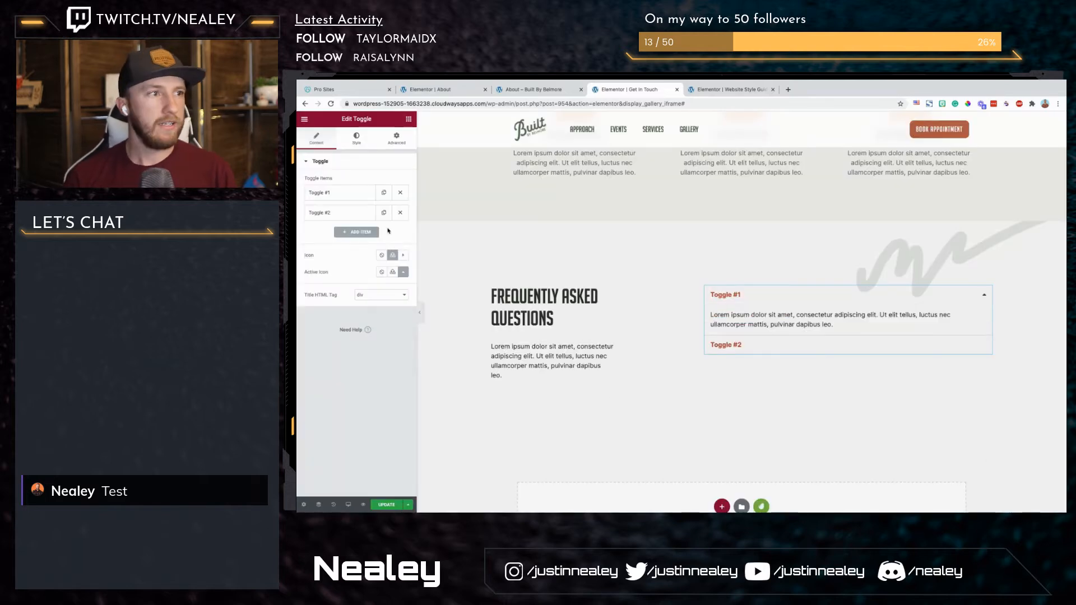
pyautogui.click(392, 273)
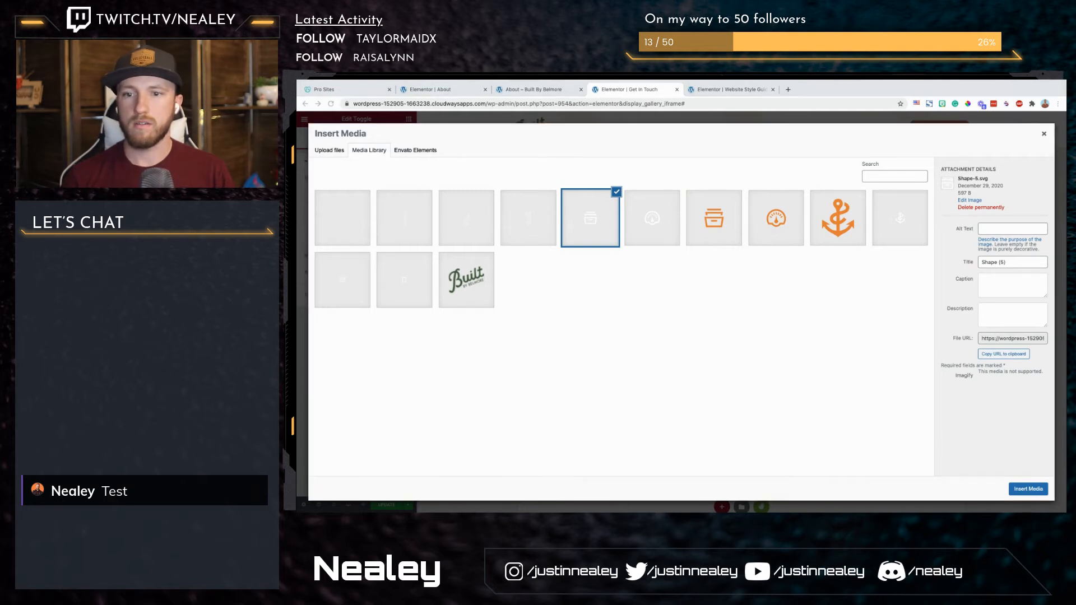
pyautogui.moveTo(733, 379); pyautogui.dragTo(732, 383)
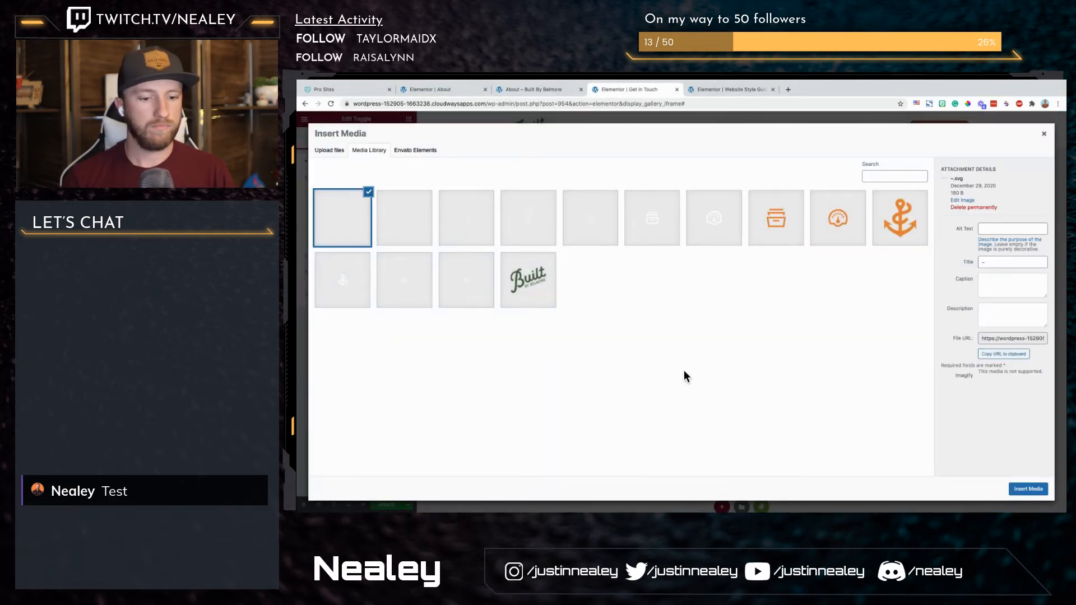
pyautogui.click(1029, 489)
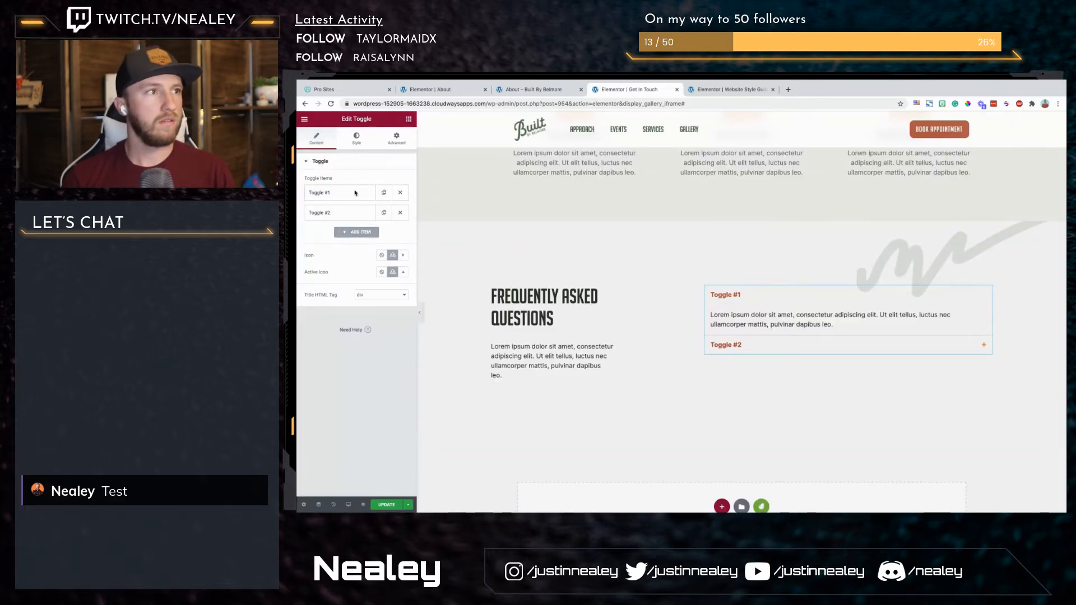
# Step: Rename the first toggle item to "Question #1"
pyautogui.click(352, 193)
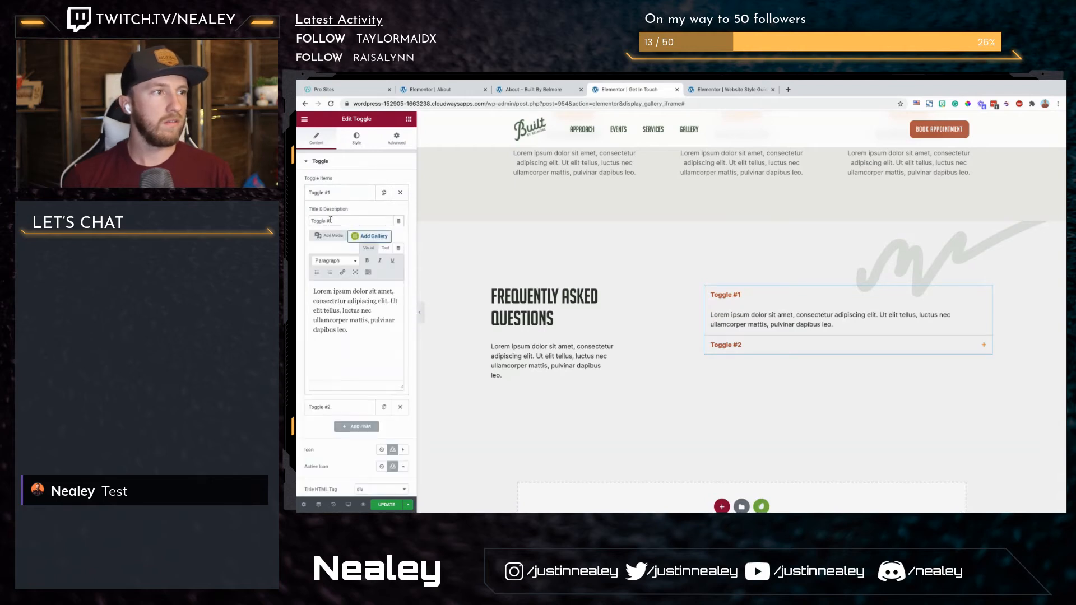
pyautogui.doubleClick(320, 222)
pyautogui.write('Question')
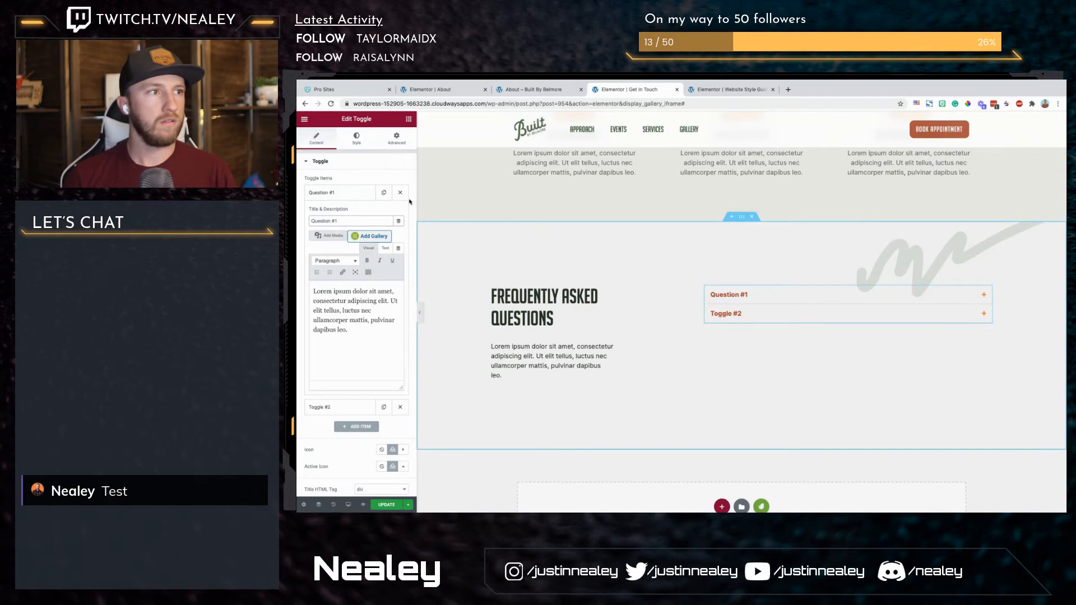
# Step: Delete the Toggle #2 item and duplicate the Question #1 item in its place
pyautogui.click(401, 408)
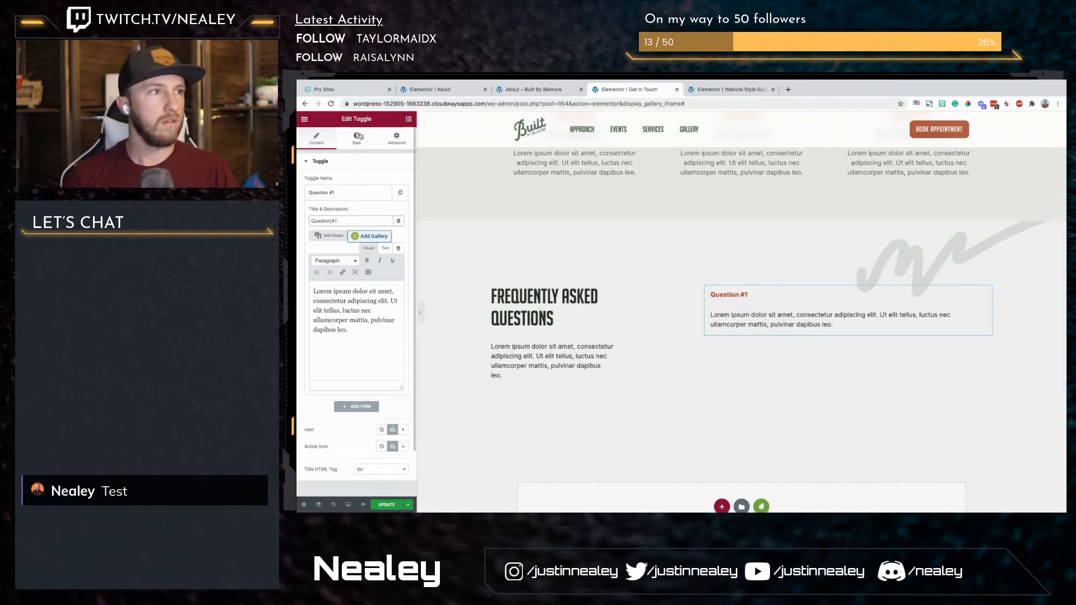
pyautogui.scroll(-1, 398, 420)
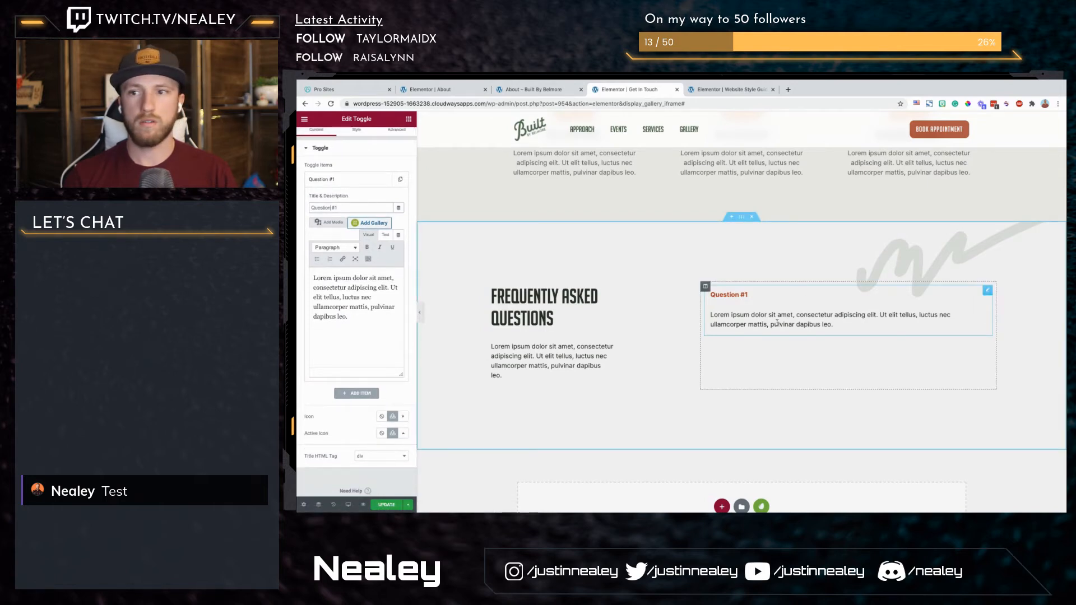
pyautogui.click(399, 180)
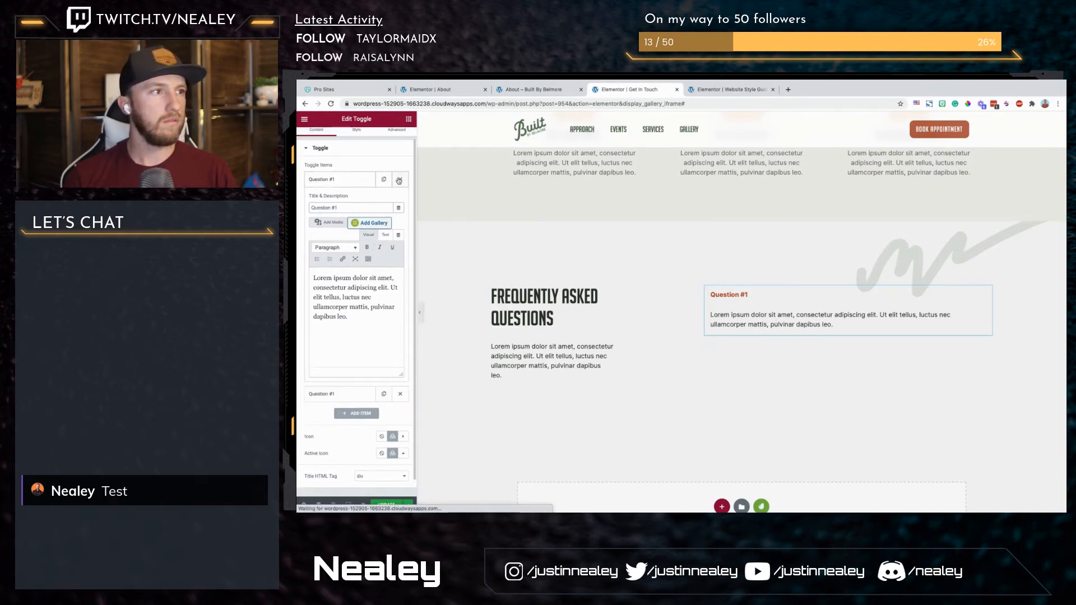
pyautogui.click(347, 189)
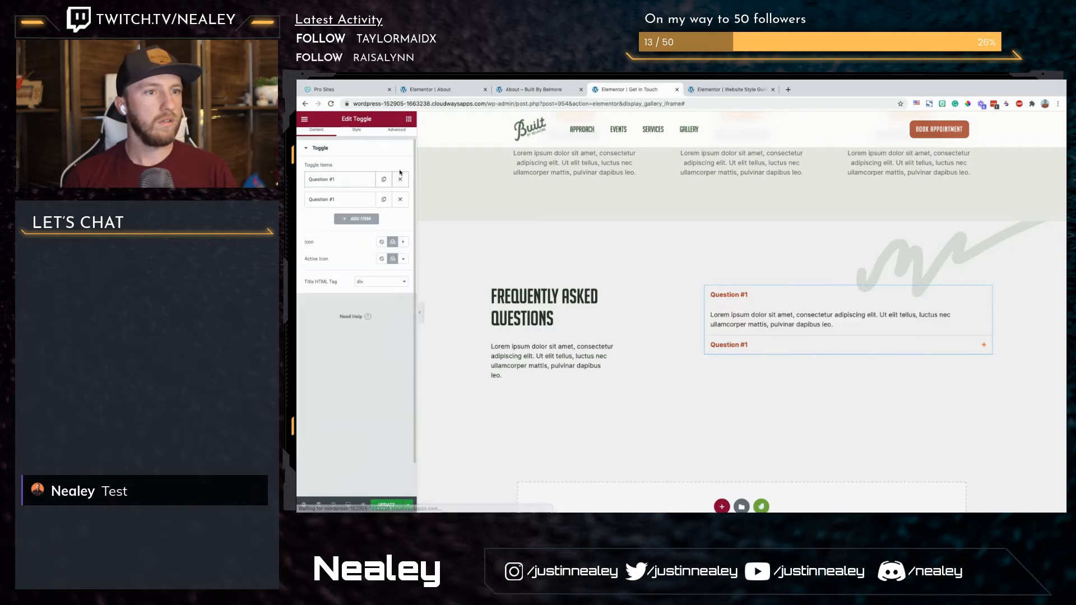
# Step: Set the Toggle widget's border color to the Soft BG global color
pyautogui.click(356, 136)
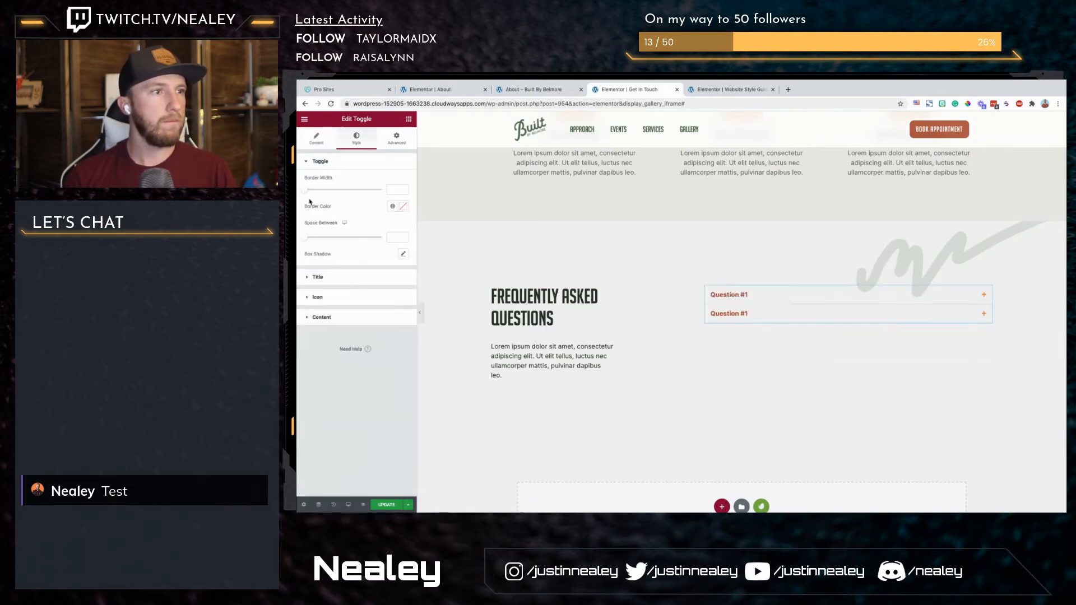
pyautogui.click(392, 206)
pyautogui.scroll(-1, 357, 303)
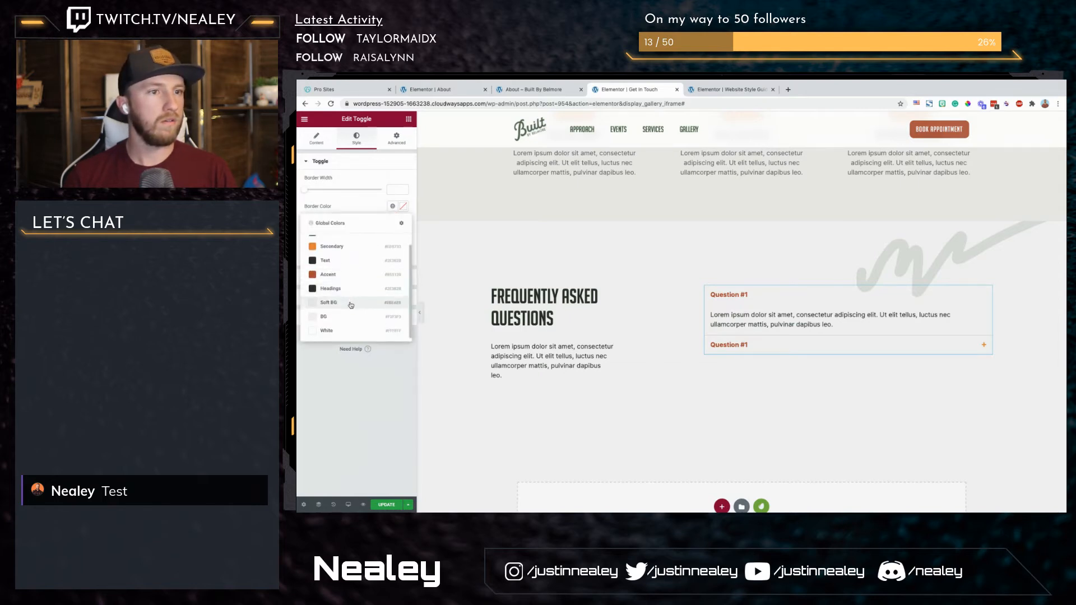
pyautogui.click(351, 305)
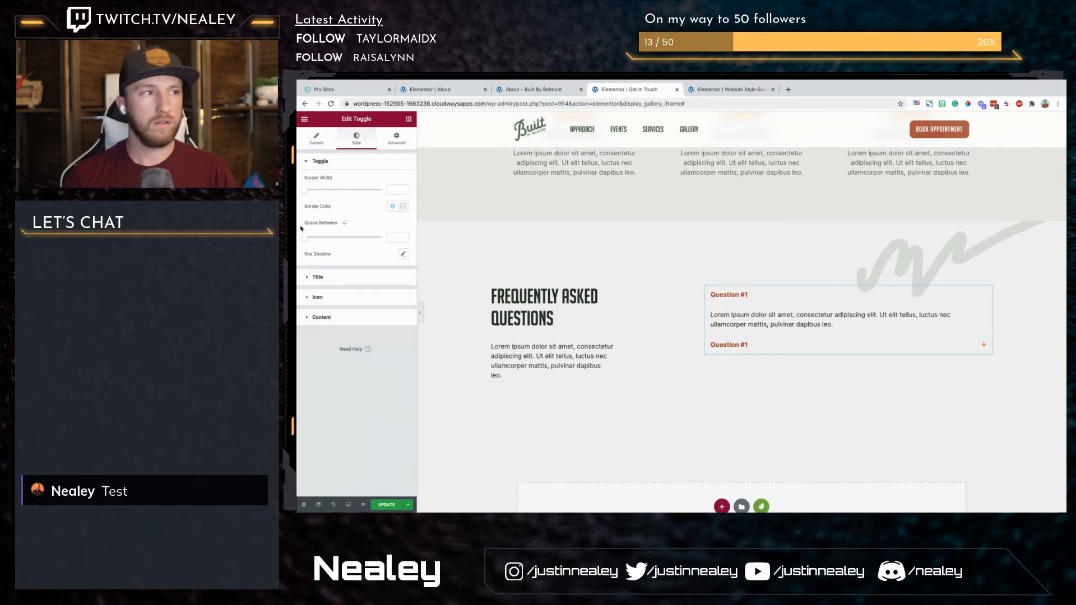
# Step: Add an outline box shadow with 10 blur to the toggle items and set the space between them to about 34
pyautogui.click(403, 255)
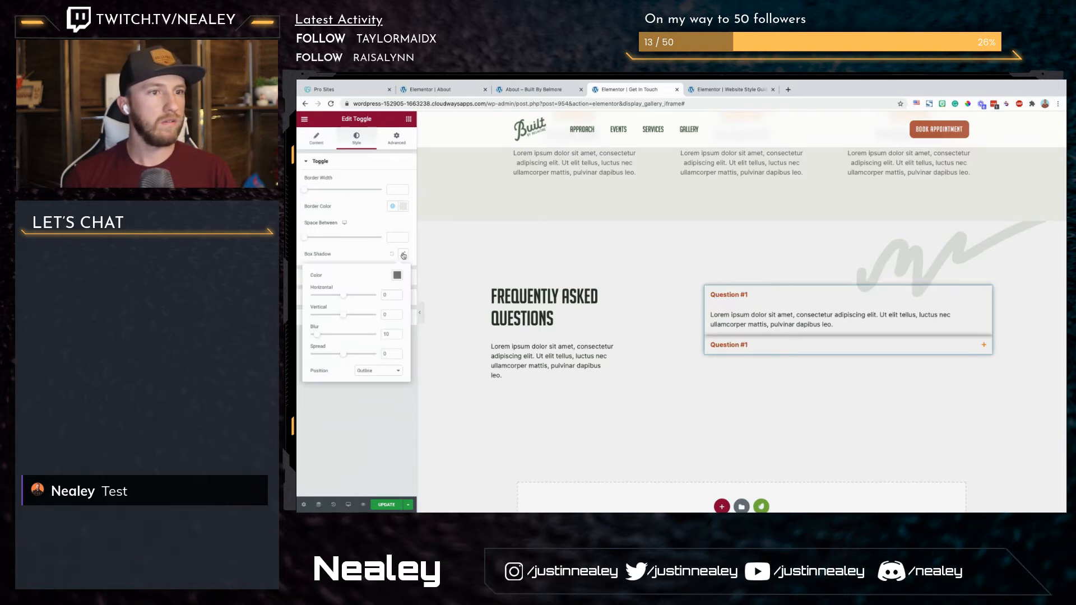
pyautogui.moveTo(304, 237); pyautogui.dragTo(335, 239)
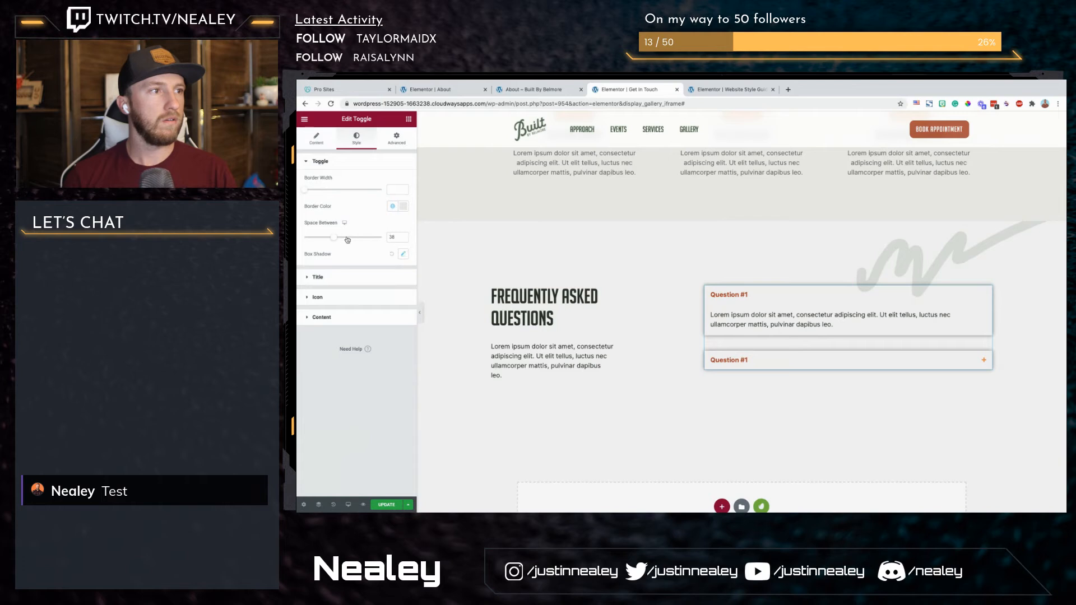
pyautogui.moveTo(337, 236); pyautogui.dragTo(331, 237)
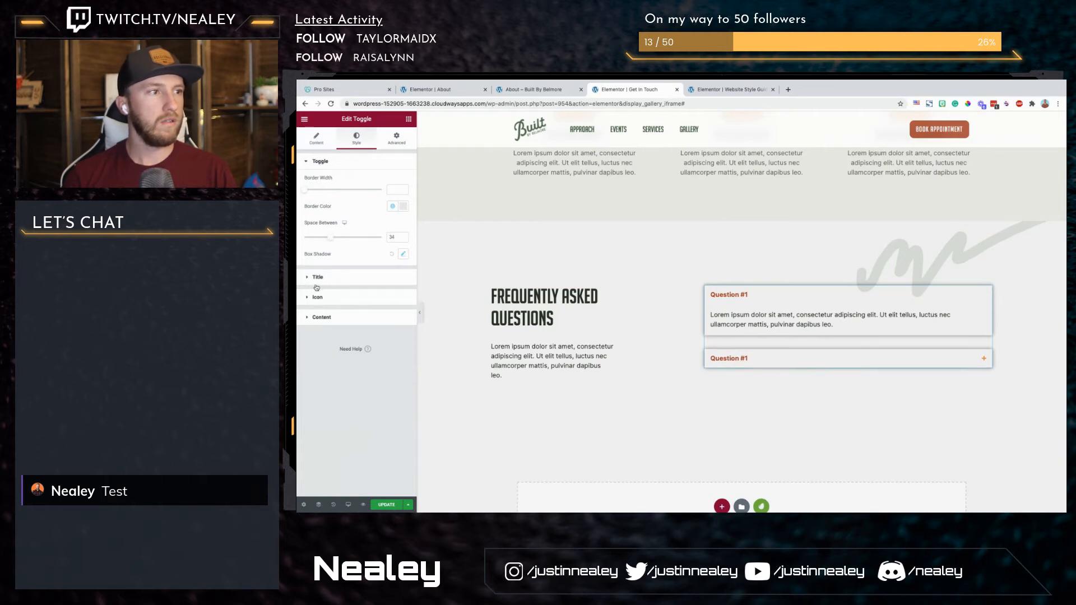
# Step: Set the toggle titles' typography to the Big Noodle Titling family, size 2 REM, with letter spacing 1
pyautogui.click(307, 277)
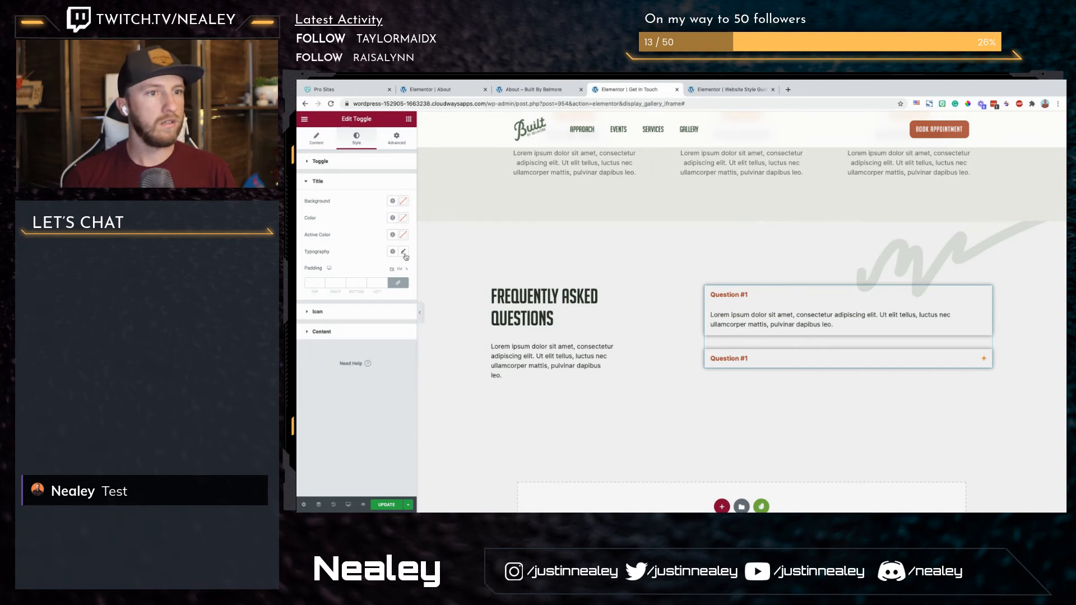
pyautogui.click(404, 252)
pyautogui.click(380, 291)
pyautogui.click(371, 332)
pyautogui.click(390, 307)
pyautogui.write('2')
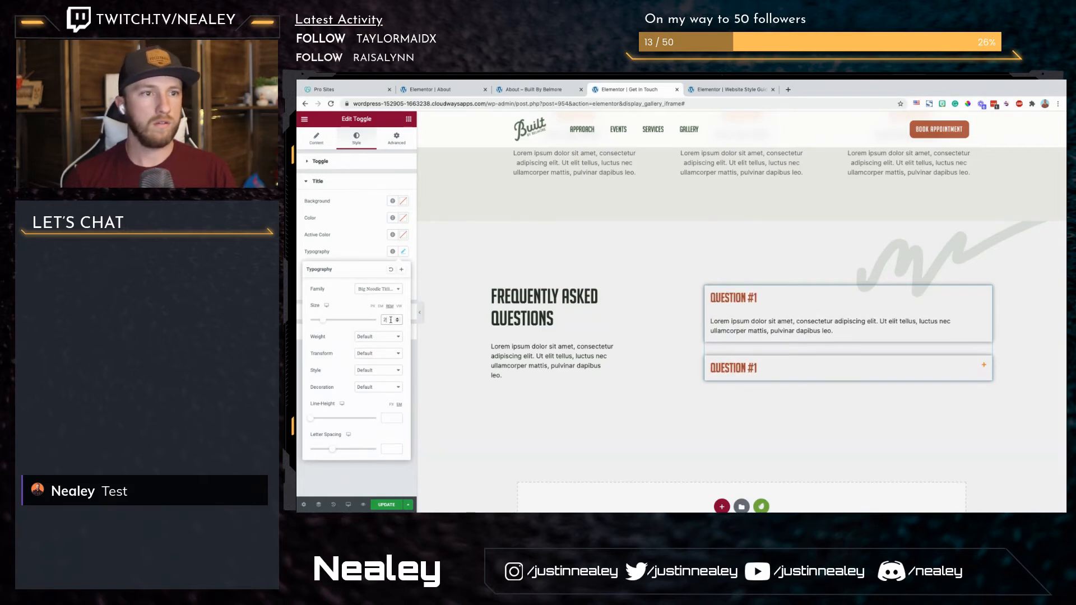
pyautogui.click(387, 450)
pyautogui.write('1')
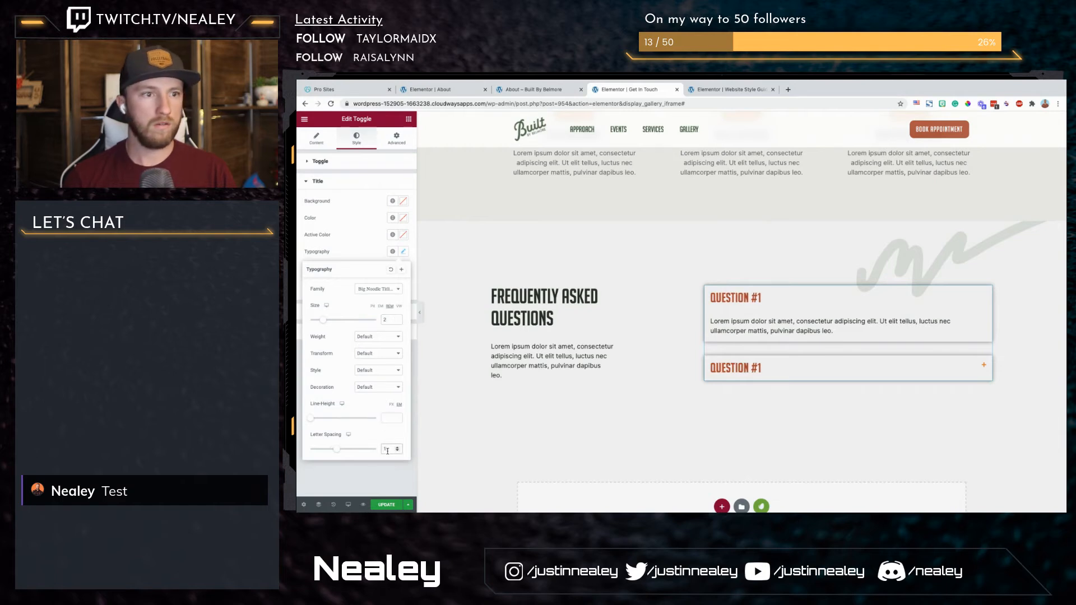
pyautogui.click(360, 254)
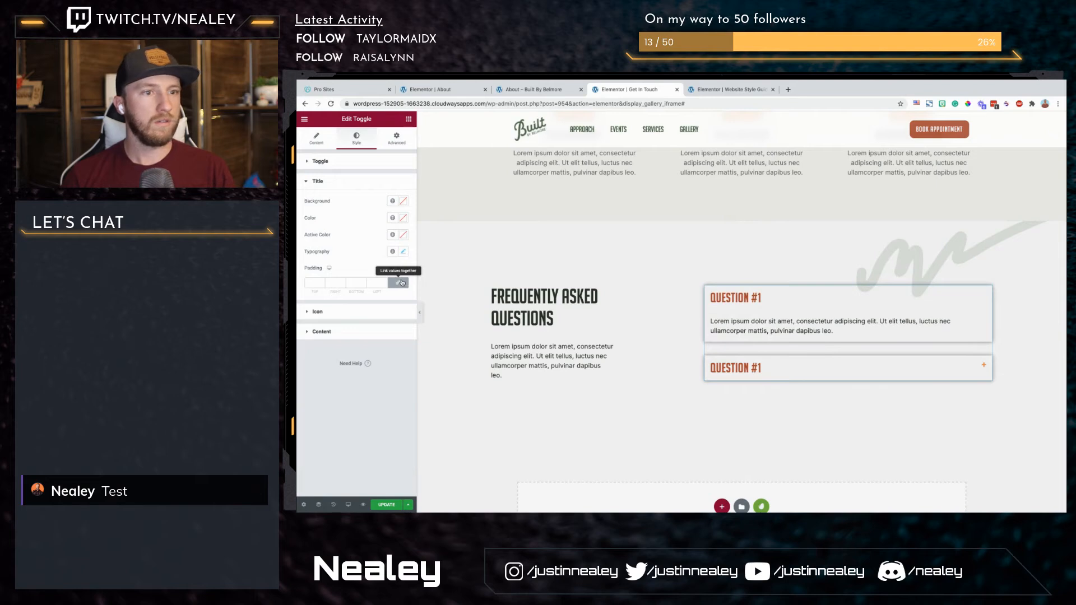
# Step: Set the toggle titles' color to the dark green global color
pyautogui.click(393, 218)
pyautogui.click(328, 256)
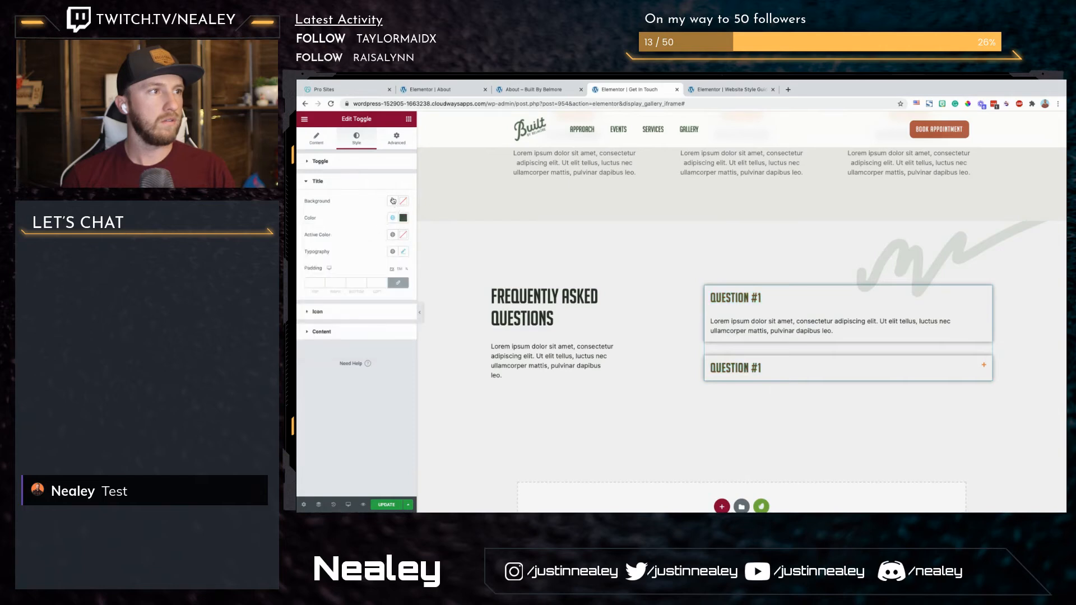
pyautogui.click(393, 201)
pyautogui.click(372, 199)
# Step: Set the toggle titles' active color to white
pyautogui.click(404, 236)
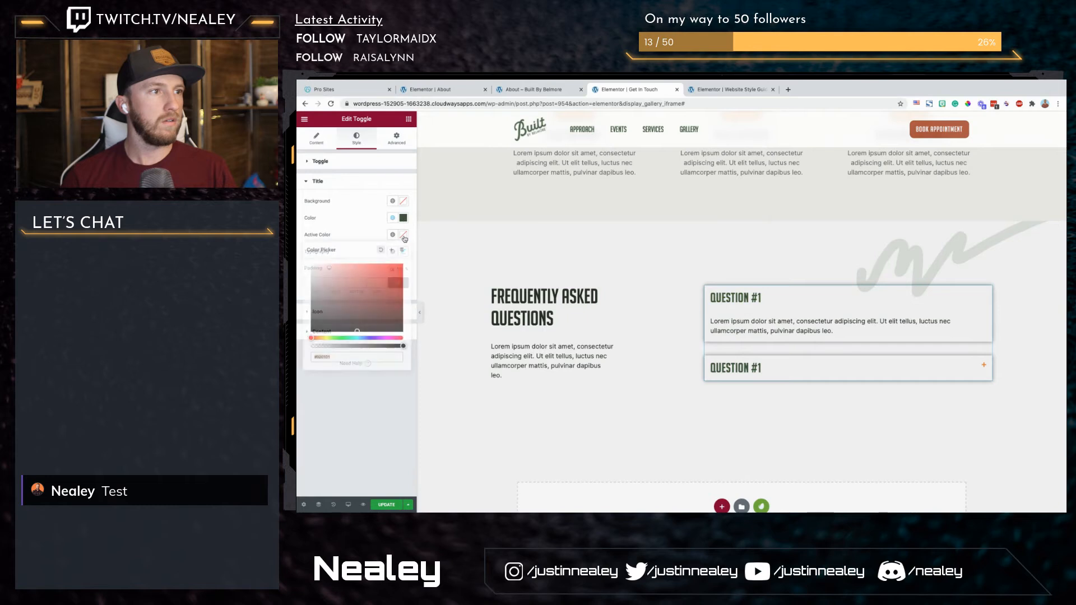
pyautogui.click(380, 301)
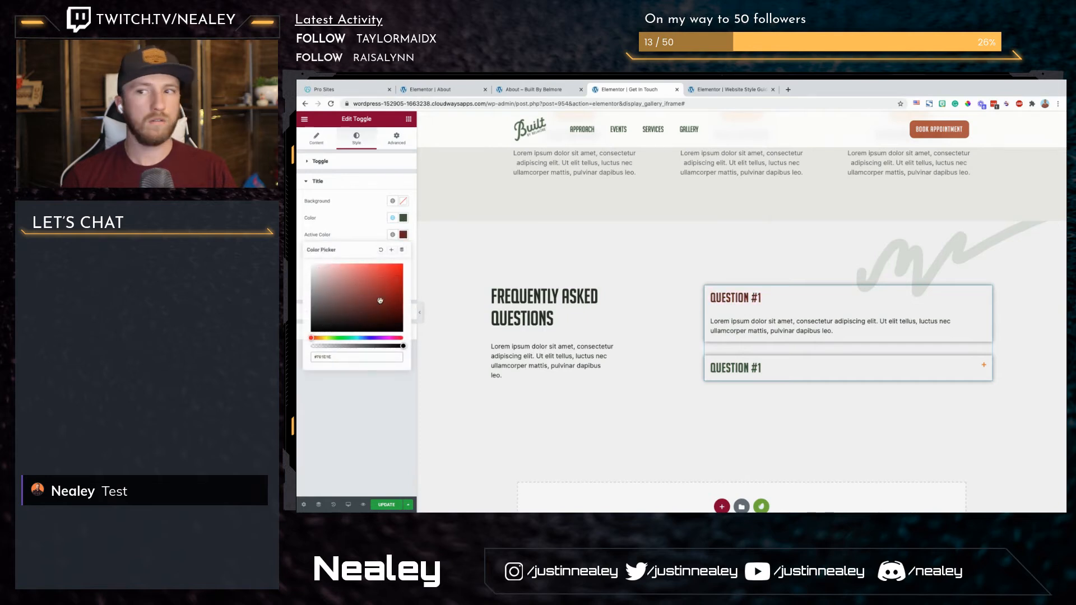
pyautogui.moveTo(380, 301); pyautogui.dragTo(298, 239)
pyautogui.click(347, 230)
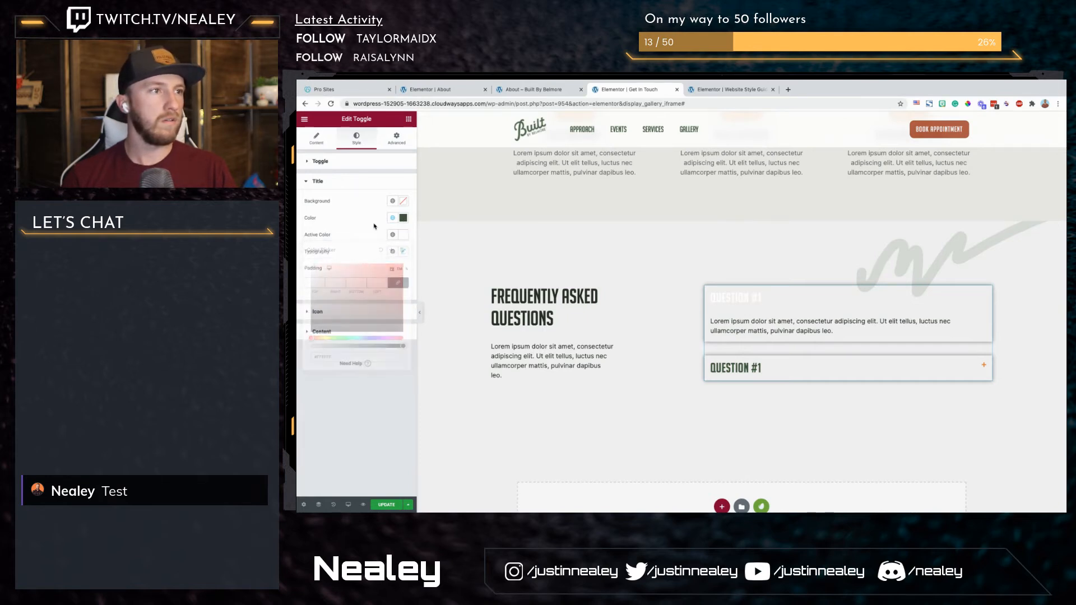
pyautogui.click(353, 160)
pyautogui.click(352, 160)
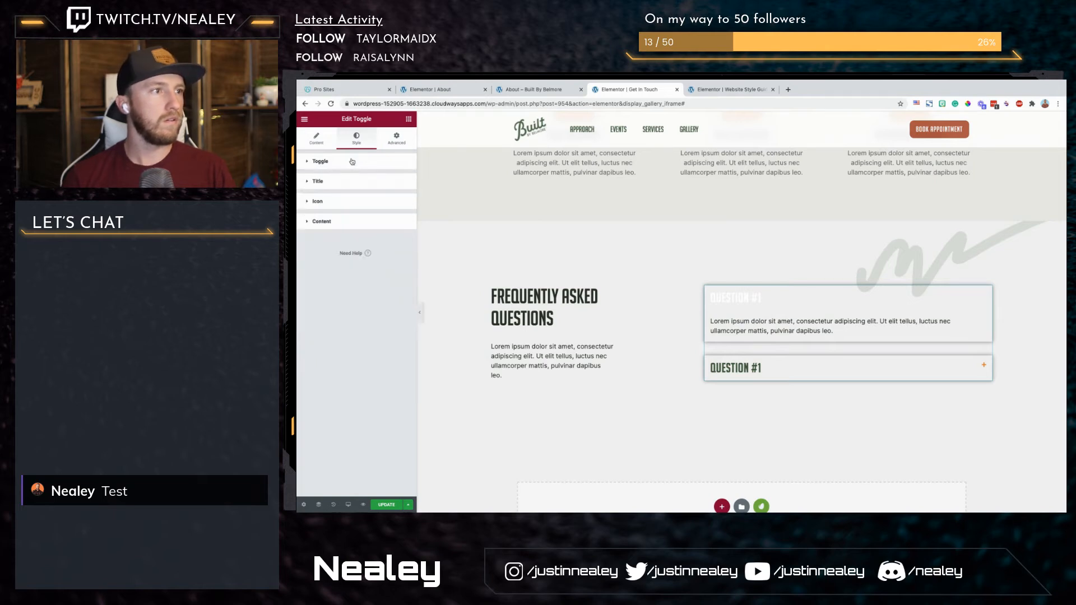
# Step: Set the toggle titles' background to white, #ffffff
pyautogui.click(321, 183)
pyautogui.click(403, 201)
pyautogui.click(394, 283)
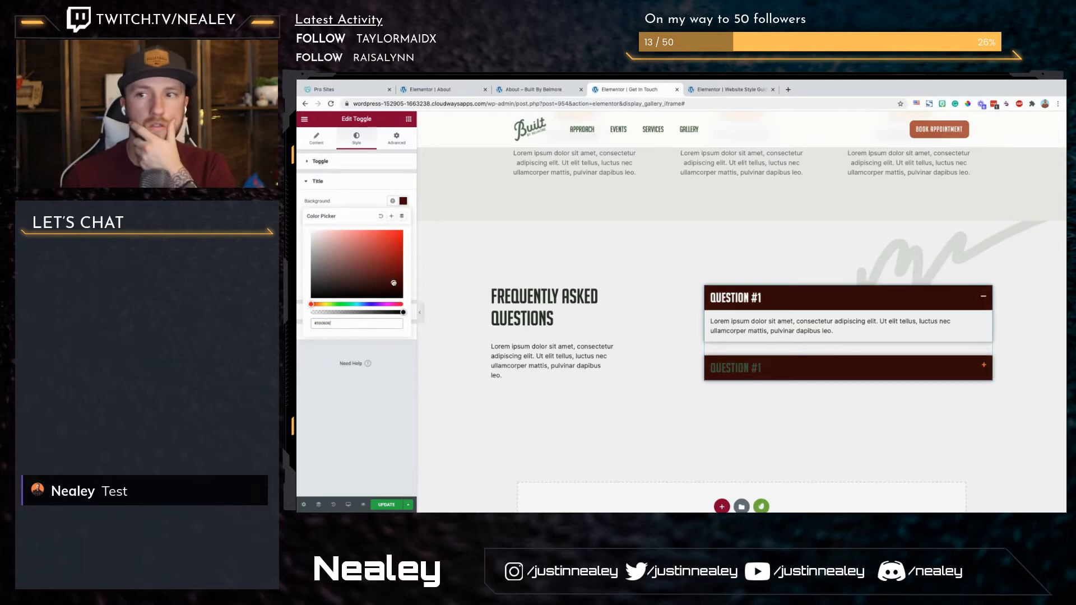
pyautogui.moveTo(394, 283); pyautogui.dragTo(298, 178)
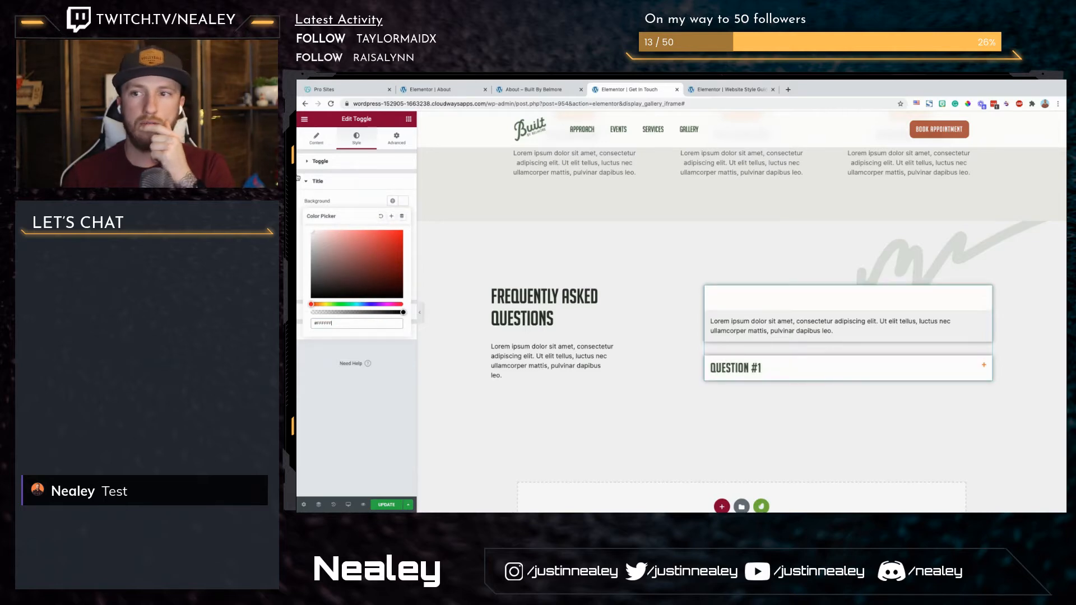
pyautogui.click(362, 204)
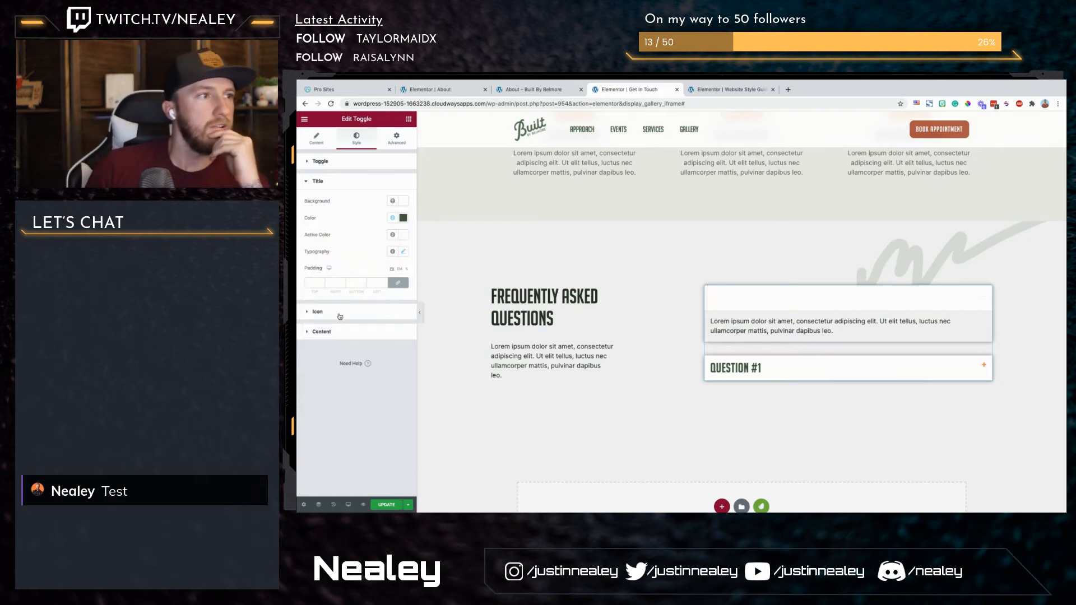
# Step: Set the toggle content's background color to white, #ffffff
pyautogui.click(362, 315)
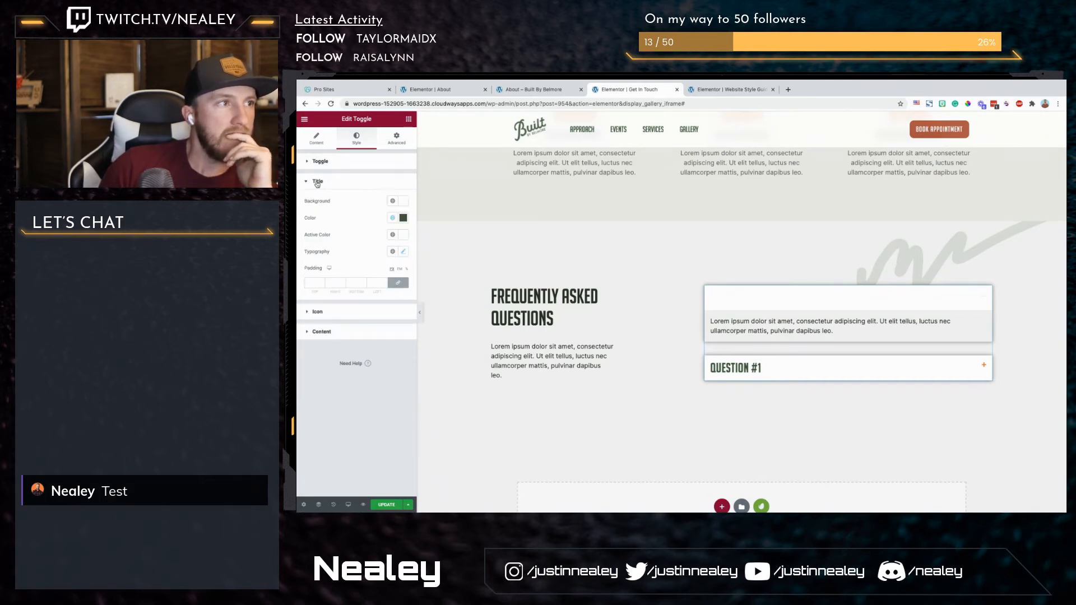
pyautogui.click(330, 222)
pyautogui.click(331, 222)
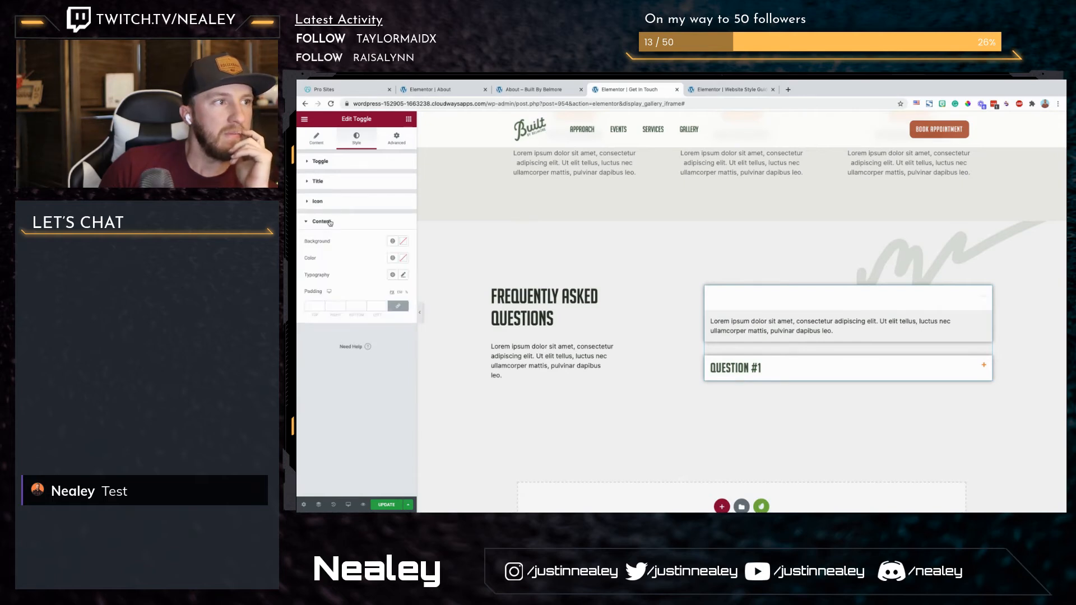
pyautogui.click(400, 242)
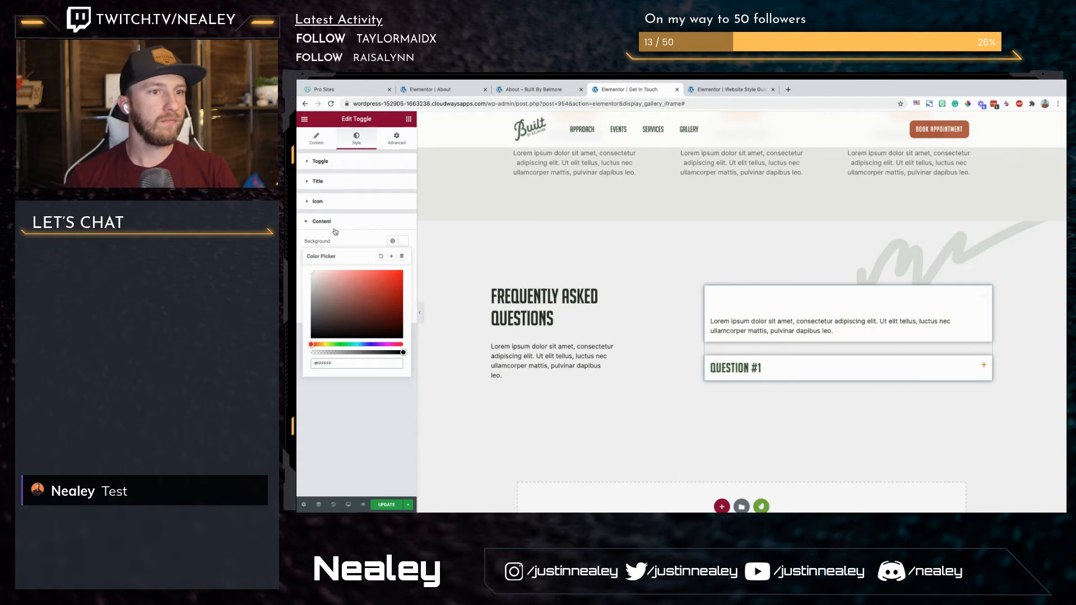
pyautogui.click(377, 244)
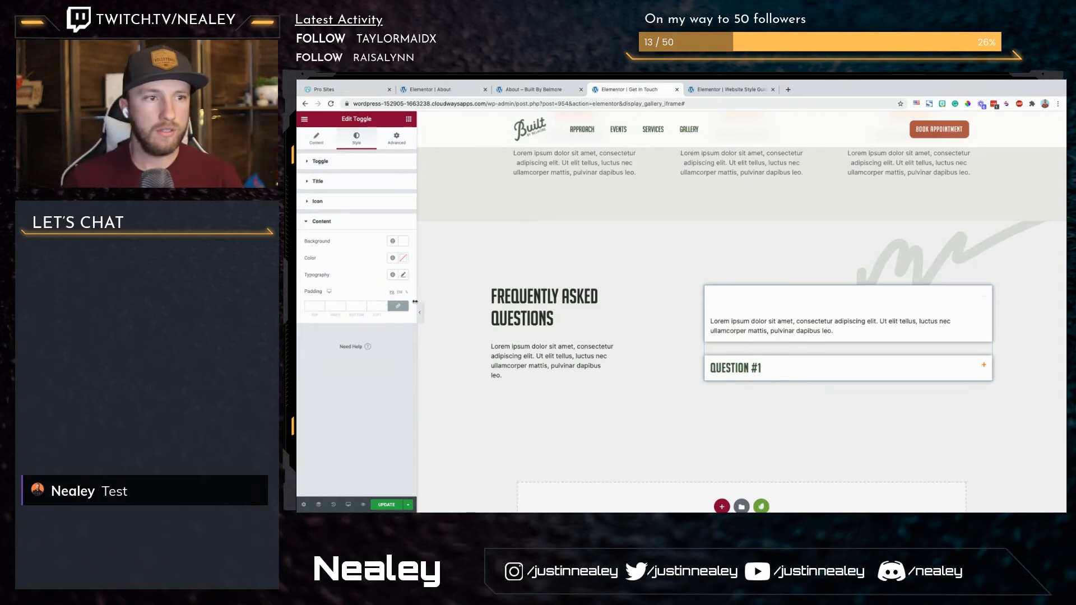
# Step: Assign the CSS class faq-toggle to the toggle widget and update the page
pyautogui.click(374, 203)
pyautogui.click(353, 183)
pyautogui.click(404, 140)
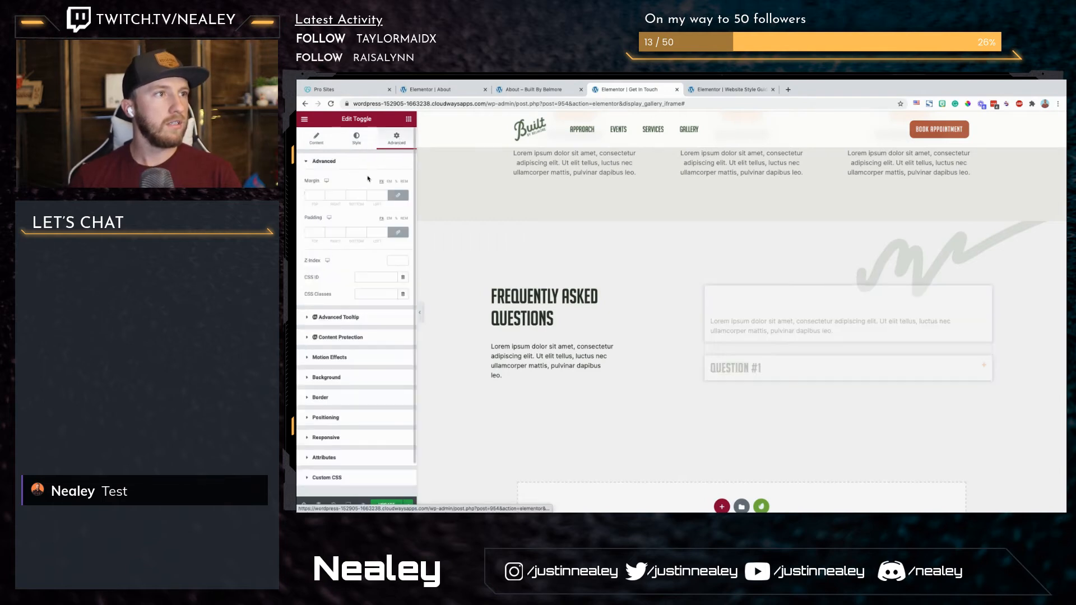
pyautogui.click(366, 295)
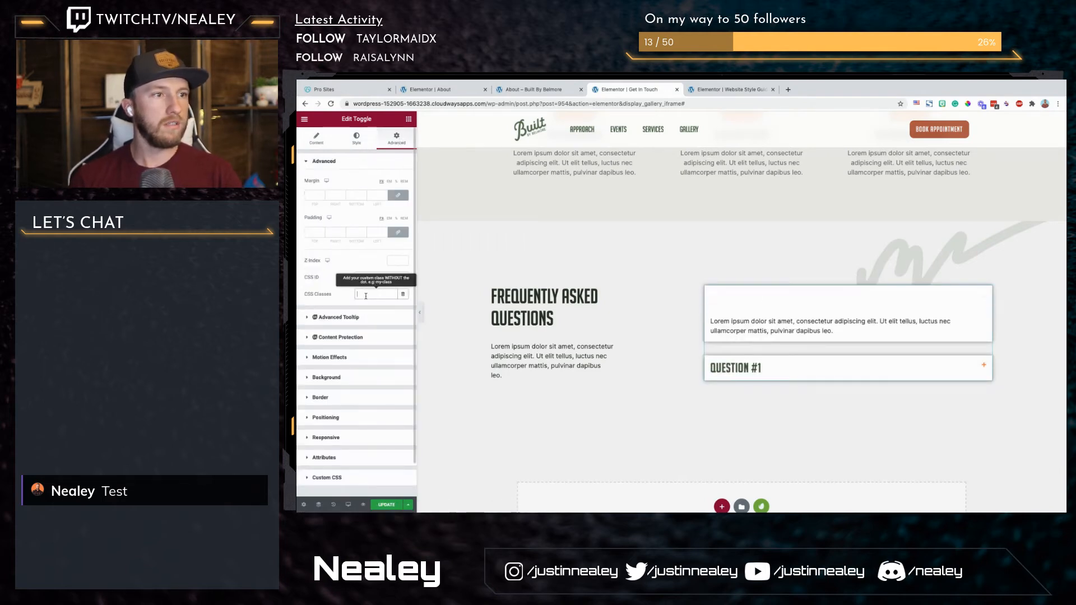
pyautogui.write('faq-')
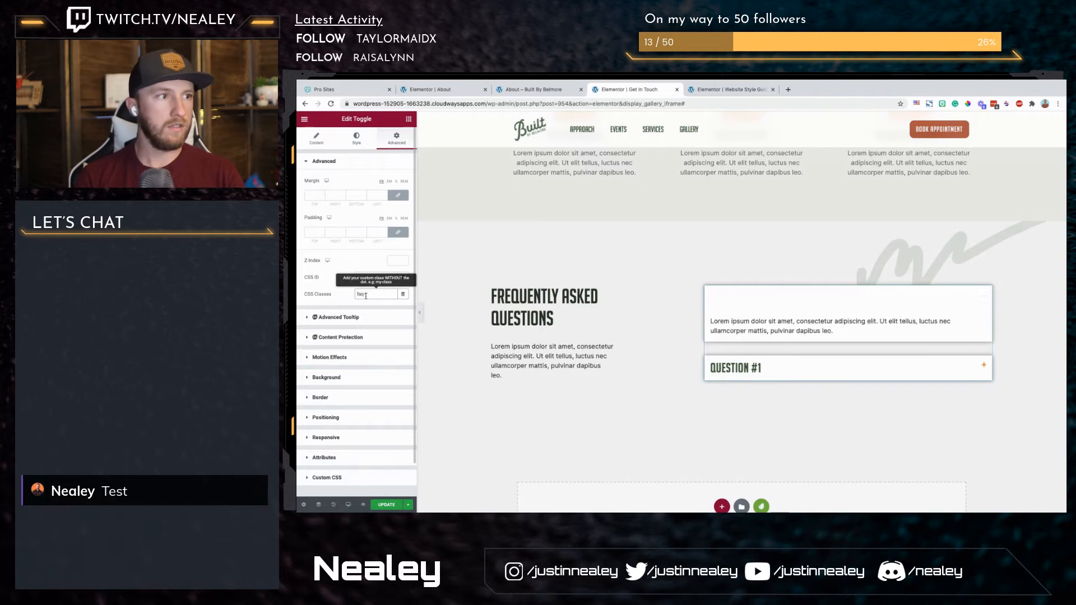
pyautogui.write('toggle')
pyautogui.press('super+a')
pyautogui.click(389, 505)
# Step: Preview the Get In Touch page and open the site's Additional CSS in the Customizer in a new tab
pyautogui.click(362, 506)
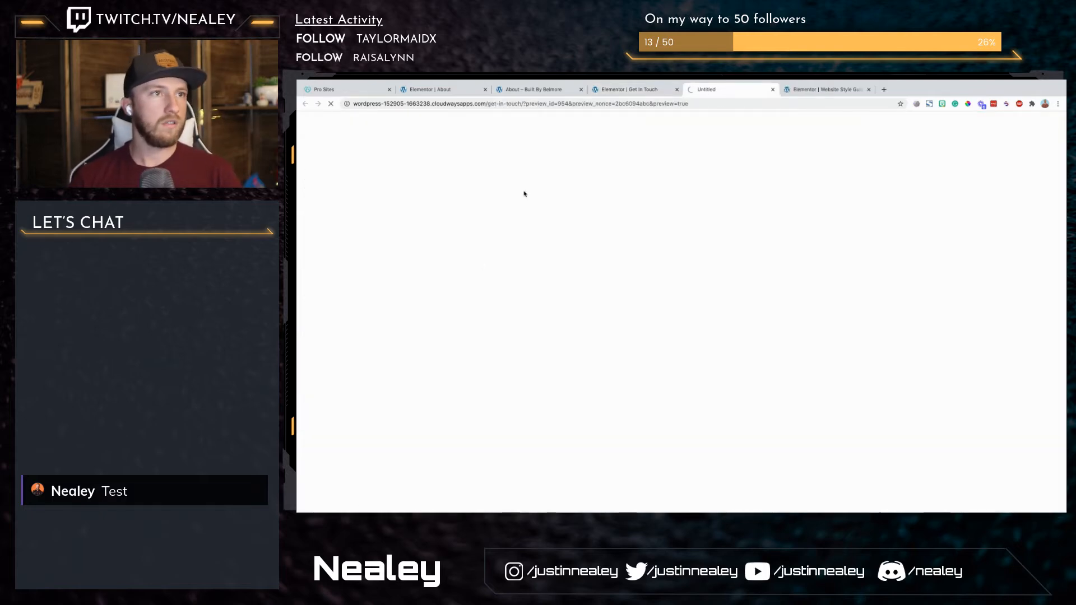
pyautogui.click(620, 90)
pyautogui.click(688, 91)
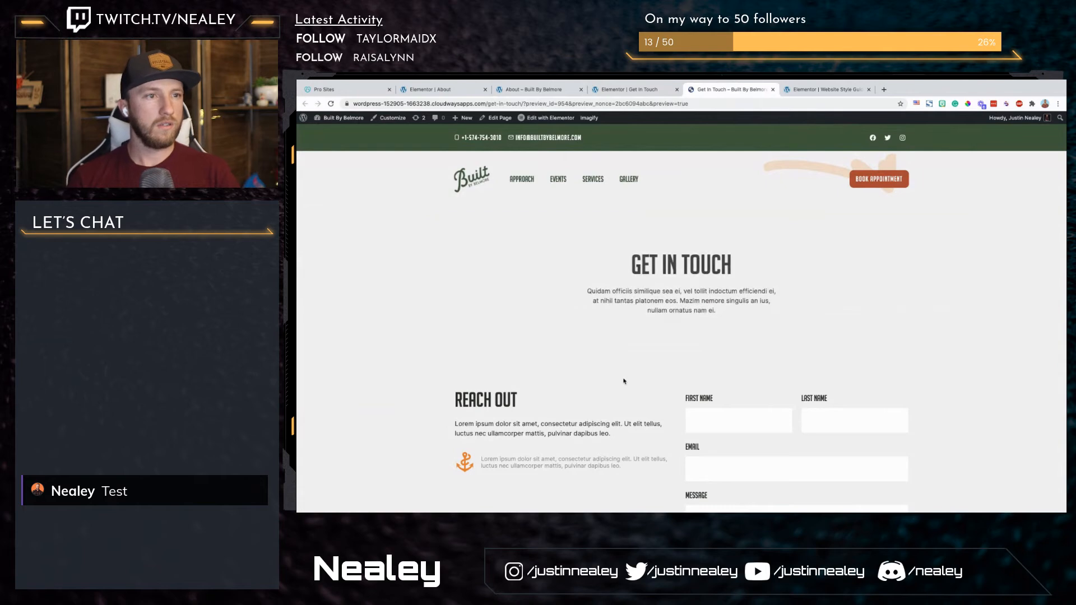
pyautogui.middleClick(394, 119)
pyautogui.click(817, 89)
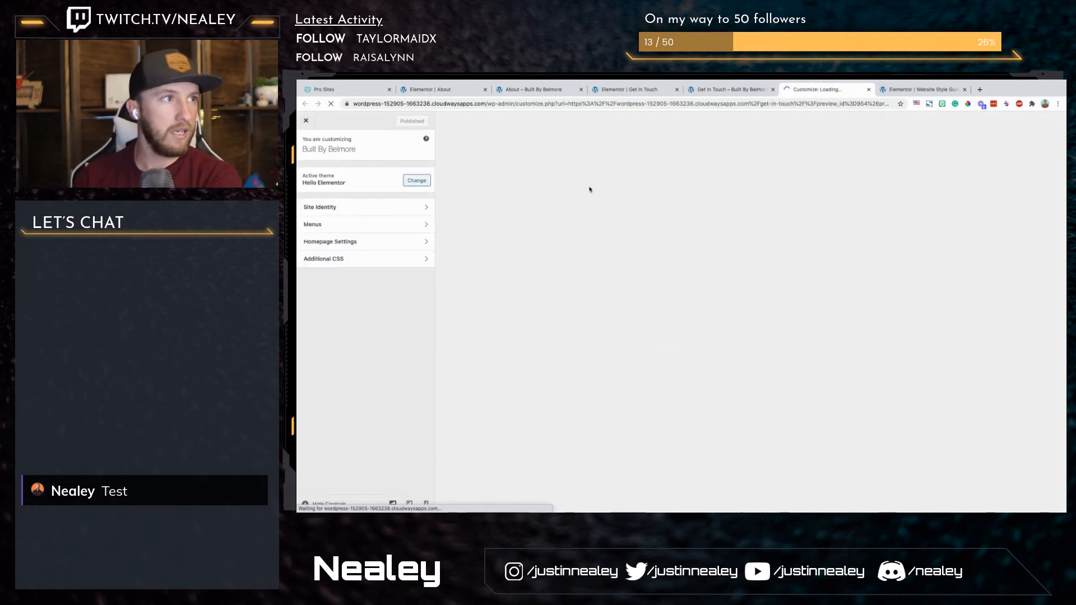
pyautogui.click(342, 259)
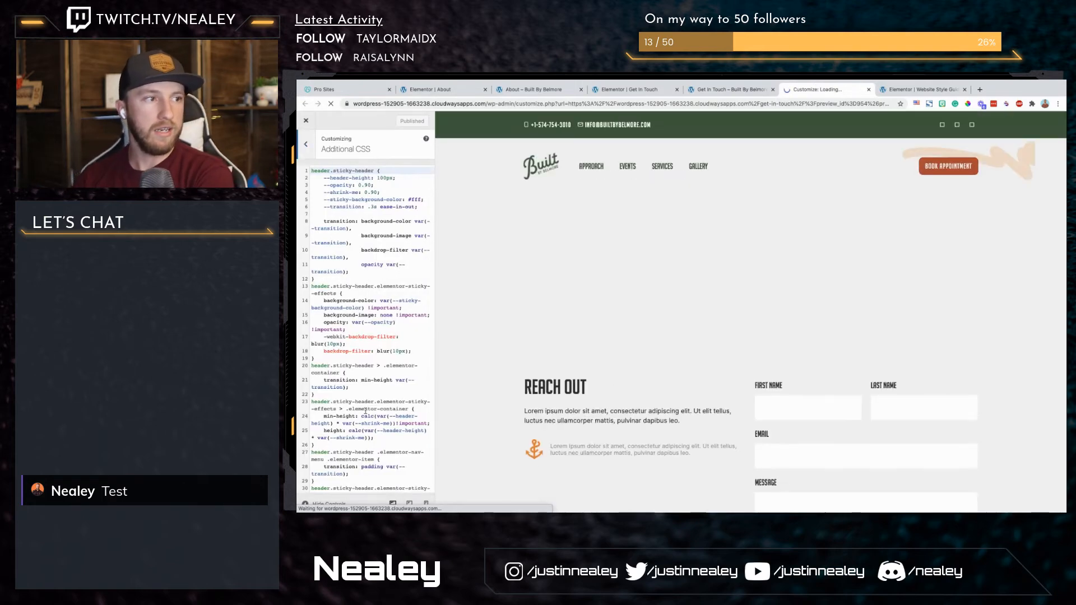
# Step: Add the comment /* FAQ Toggle */ at the end of the Additional CSS, below the Events Gallery rules
pyautogui.scroll(-10, 365, 412)
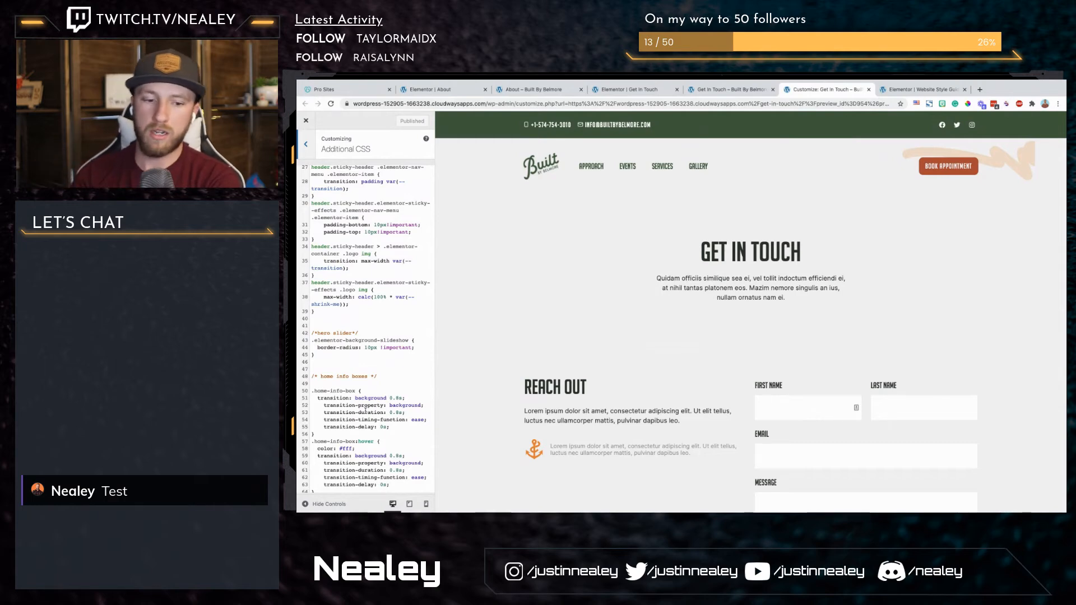
pyautogui.scroll(-15, 343, 394)
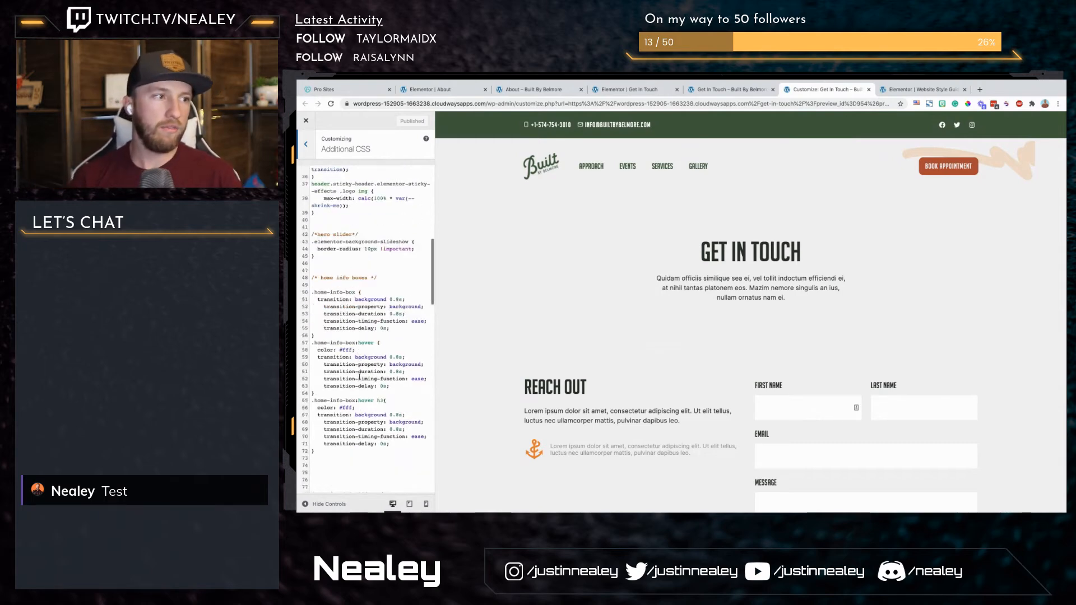
pyautogui.click(329, 486)
pyautogui.press('Return')
pyautogui.press('Return')
pyautogui.press('Return')
pyautogui.press('Return')
pyautogui.press('Return')
pyautogui.press('Return')
pyautogui.press('Return')
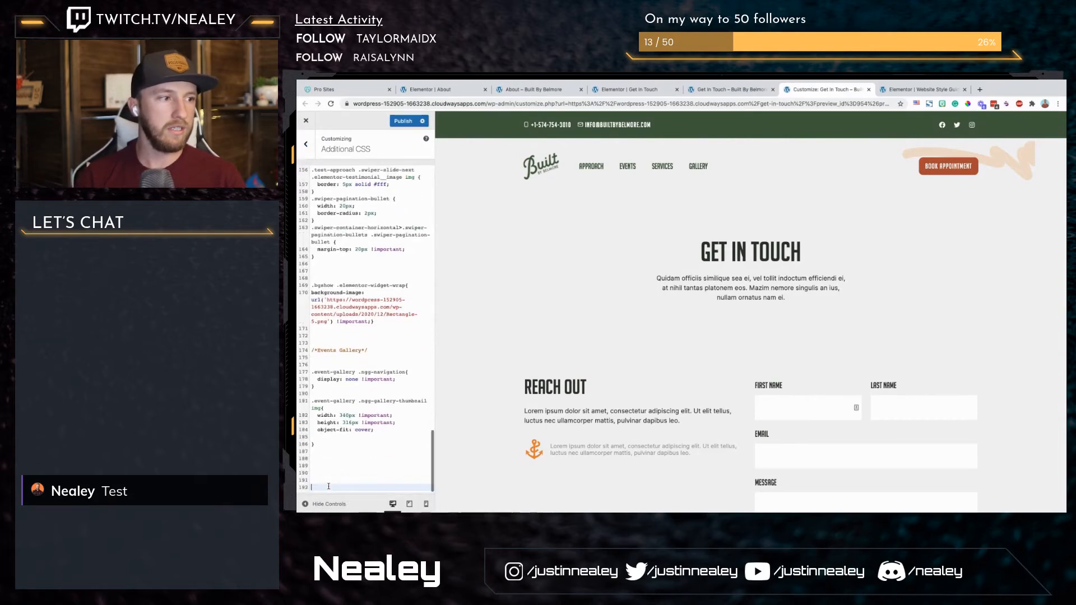
pyautogui.write('/')
pyautogui.write('*')
pyautogui.write(' FAQ Tpgg;')
pyautogui.press('BackSpace')
pyautogui.press('BackSpace')
pyautogui.press('BackSpace')
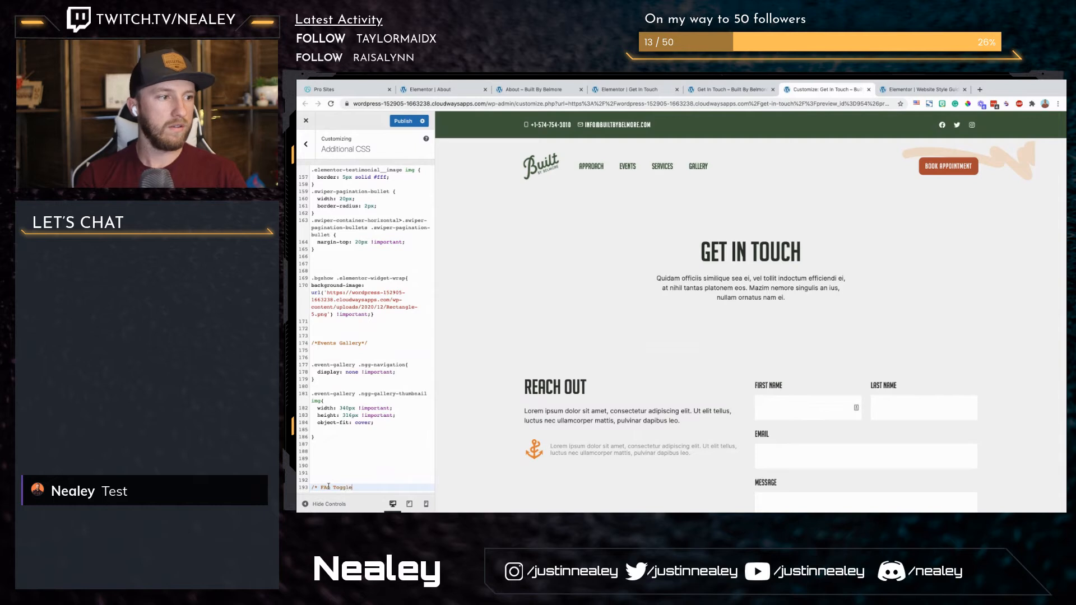
pyautogui.press('Return')
pyautogui.press('Return')
pyautogui.press('Return')
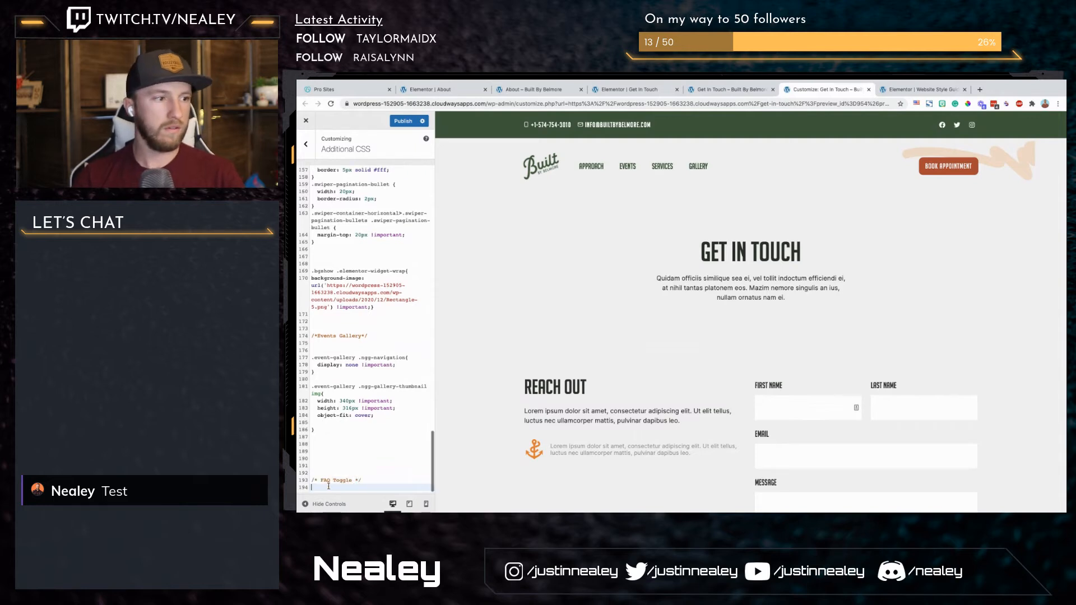
# Step: Start an empty .faq-toggle { } rule below the FAQ Toggle comment
pyautogui.write('faq-toggle')
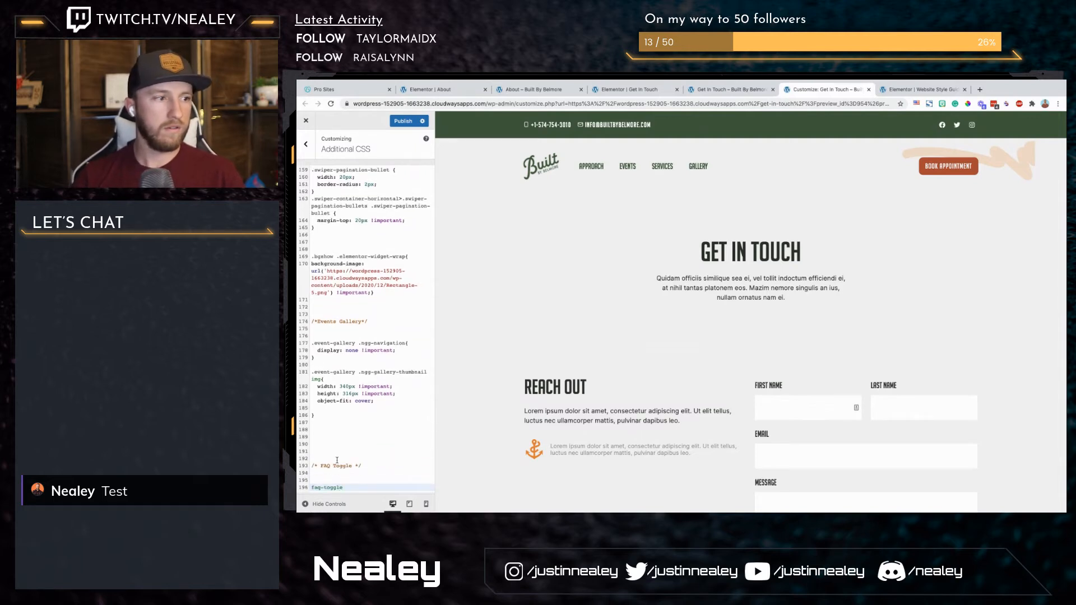
pyautogui.press('Home')
pyautogui.write('.')
pyautogui.press('End')
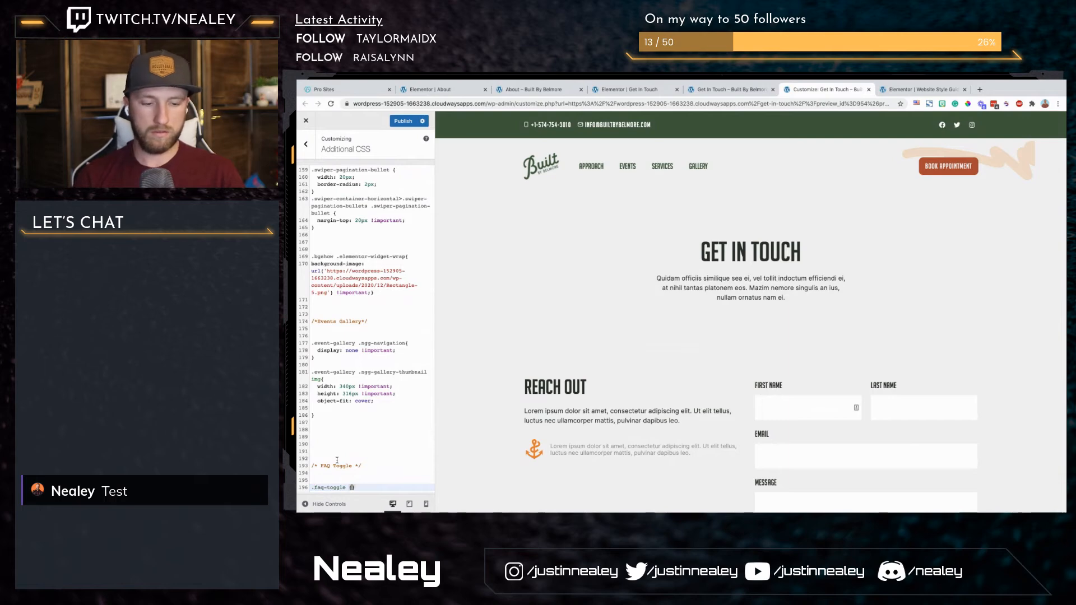
pyautogui.write('{')
pyautogui.press('Return')
# Step: Inspect the first FAQ question in the preview and select its parent elementor-toggle element in the page markup
pyautogui.scroll(-10, 510, 399)
pyautogui.scroll(1, 561, 387)
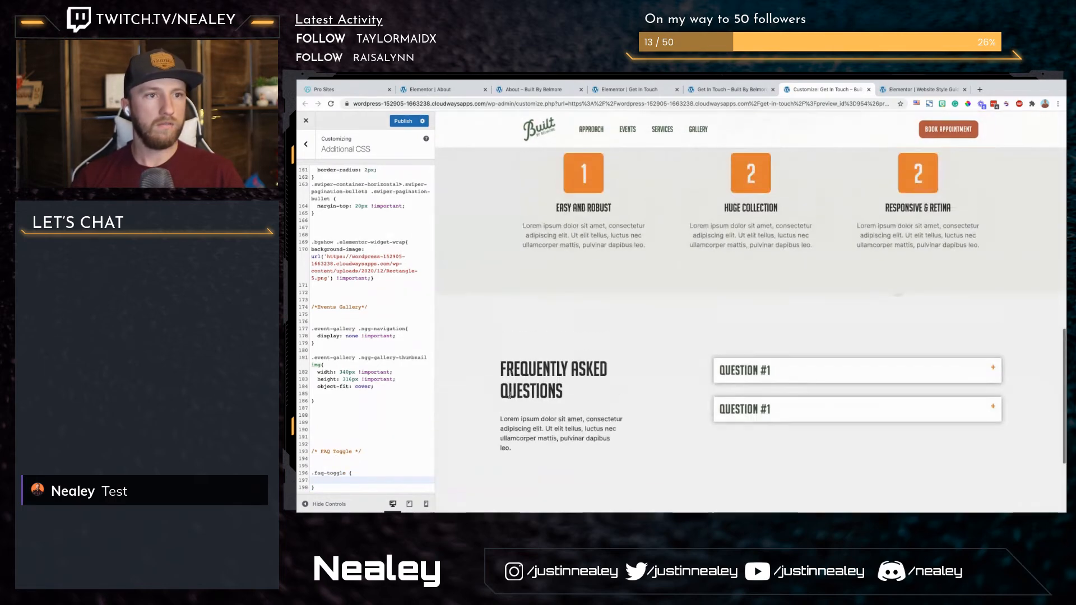
pyautogui.rightClick(730, 365)
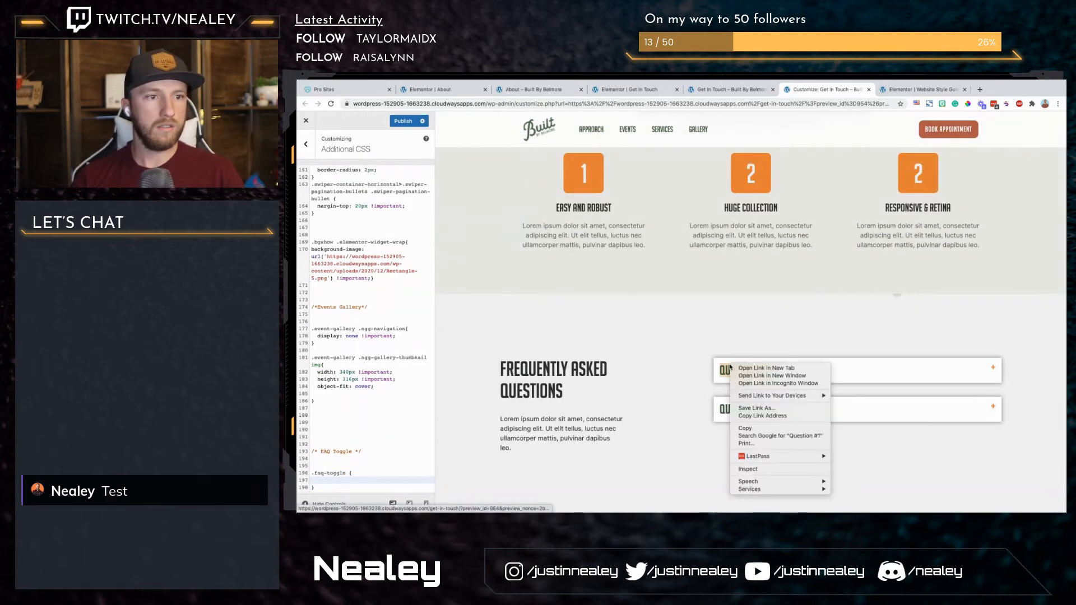
pyautogui.click(770, 470)
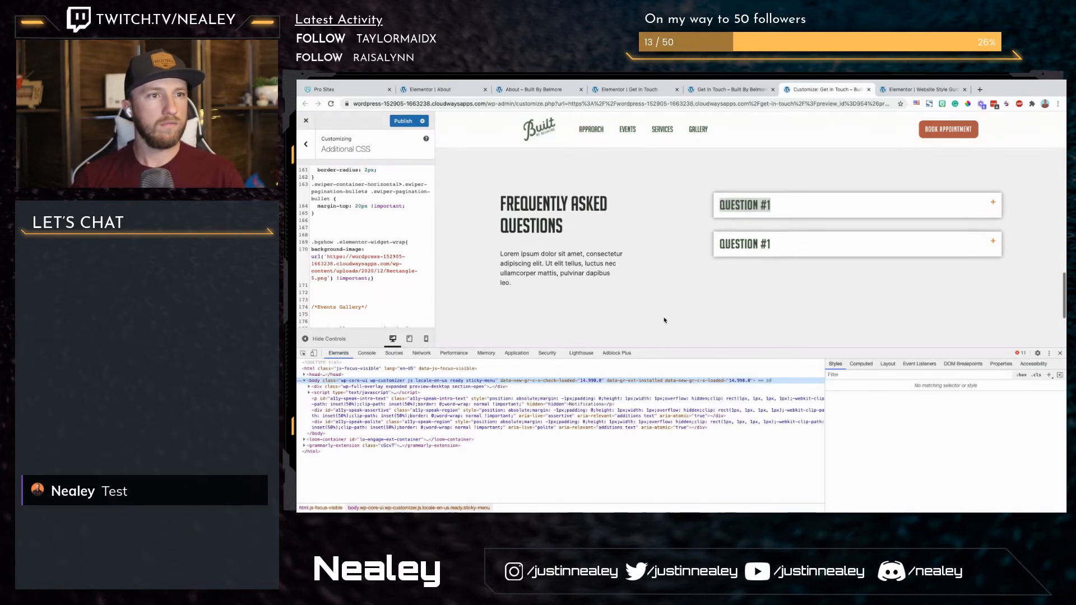
pyautogui.scroll(-3, 305, 296)
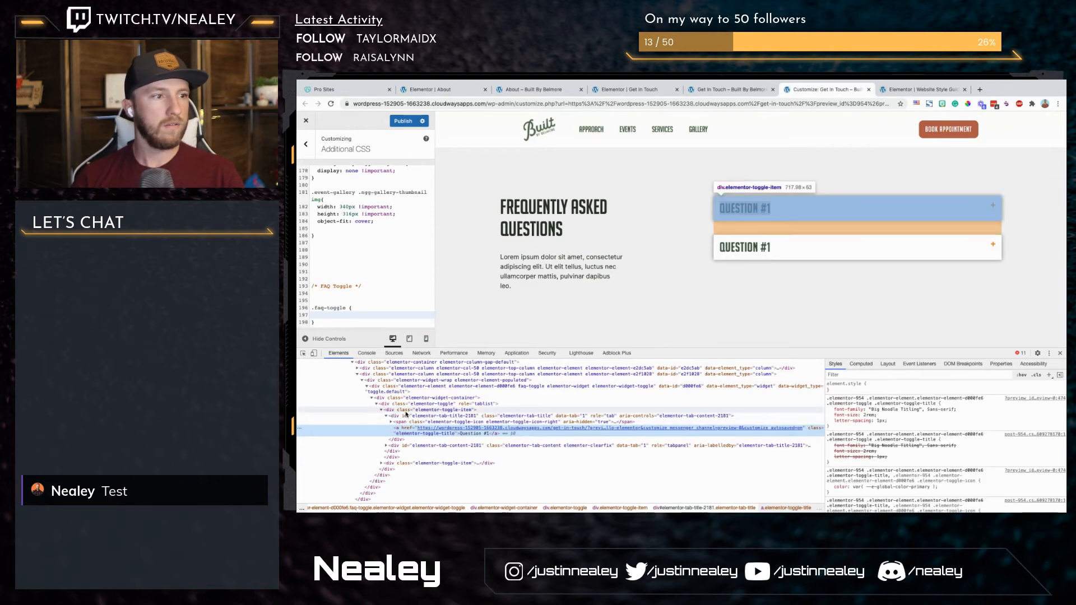
pyautogui.click(406, 412)
pyautogui.press('Up')
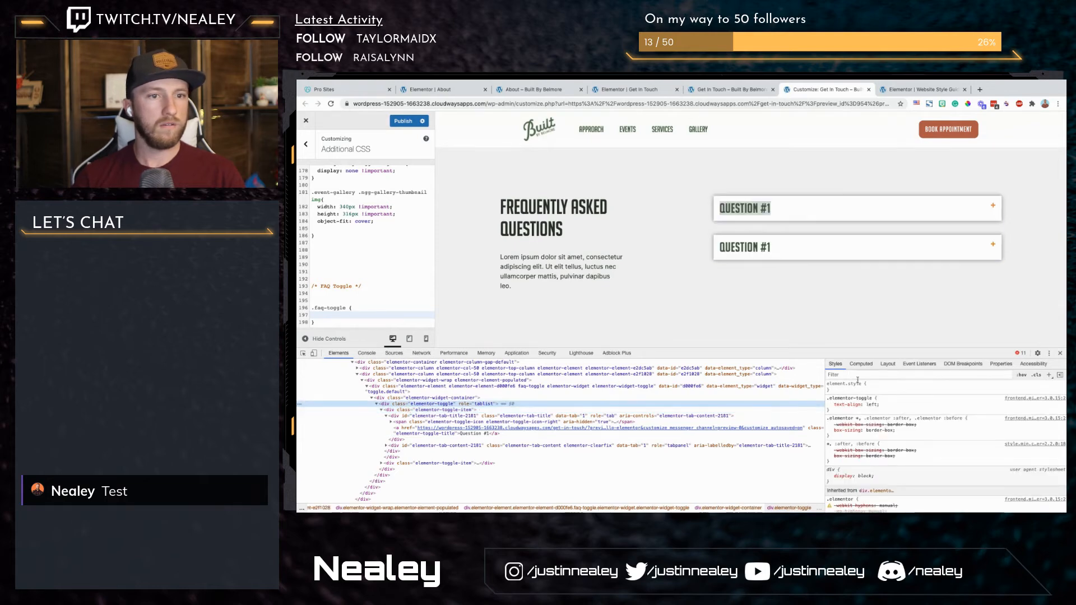
# Step: Try a border-radius of 10px as an inline style on the elementor-toggle element, and disable it again
pyautogui.click(875, 387)
pyautogui.write('border-radius')
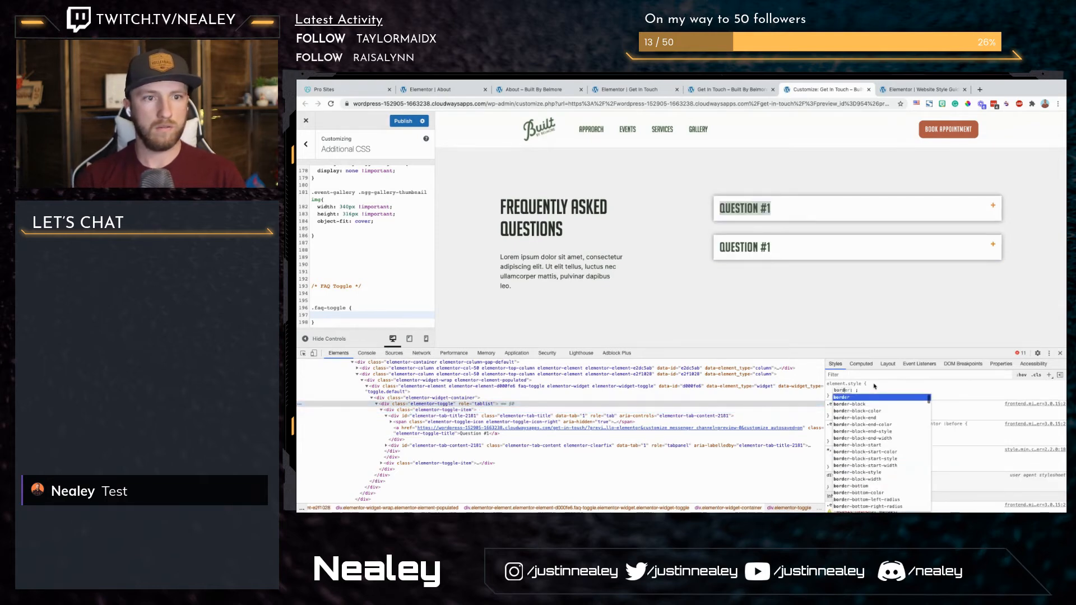
pyautogui.press('Tab')
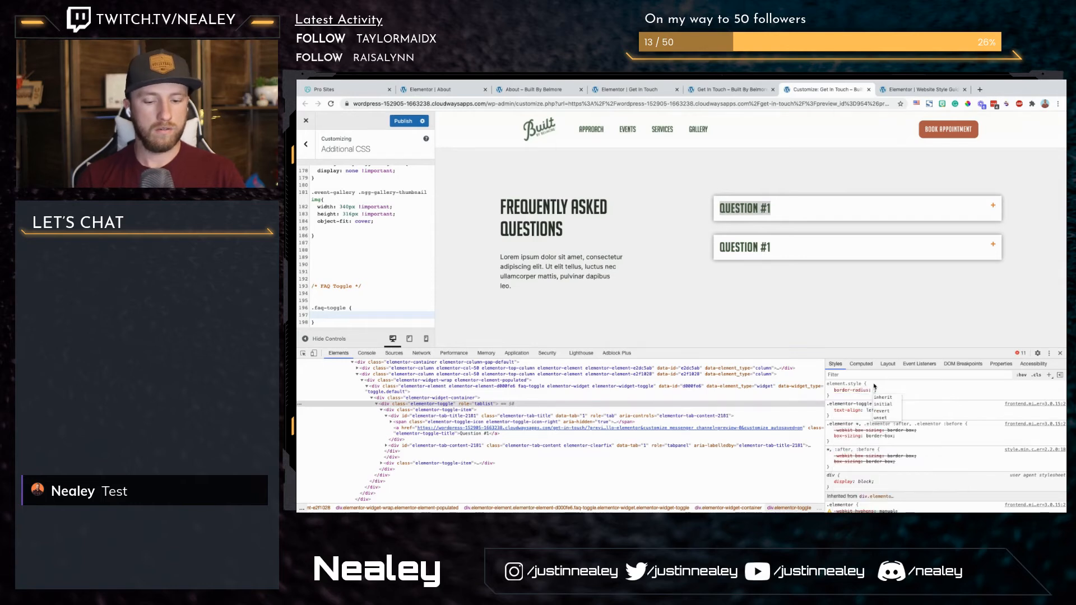
pyautogui.write('10px;')
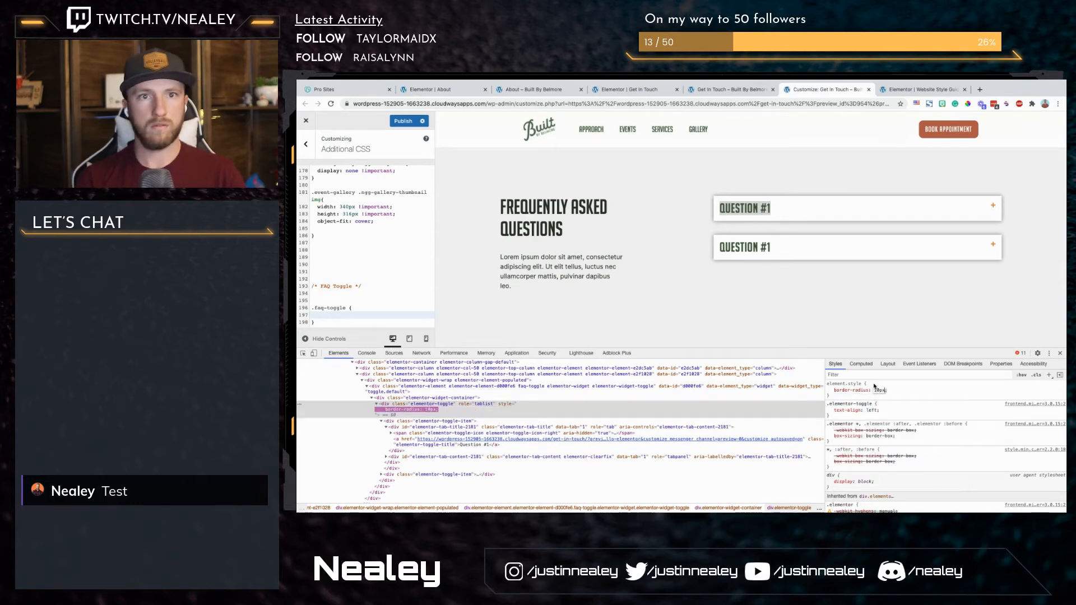
pyautogui.press('Return')
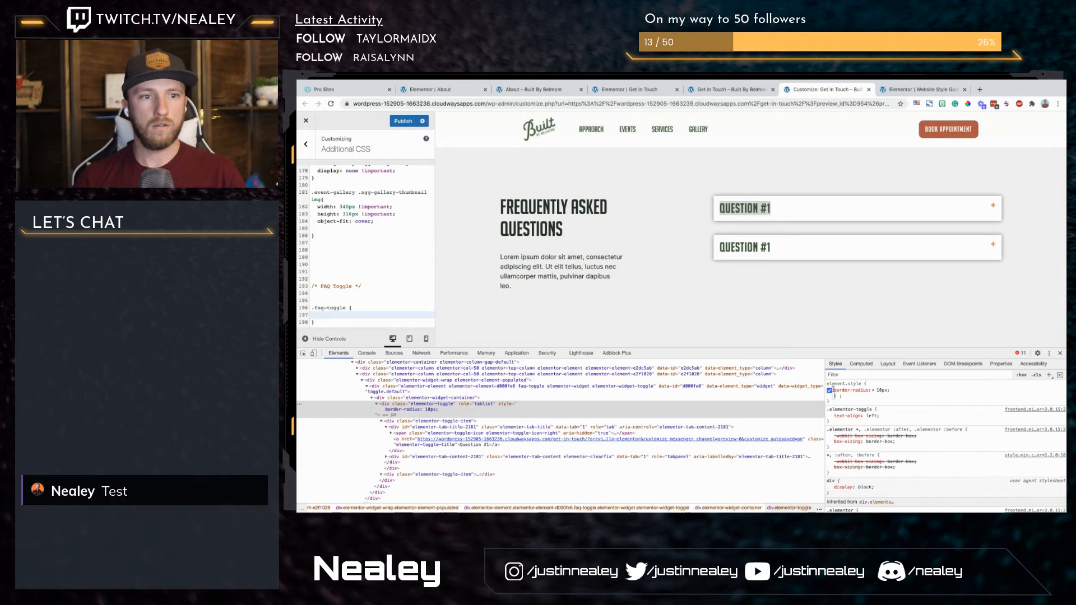
pyautogui.click(830, 391)
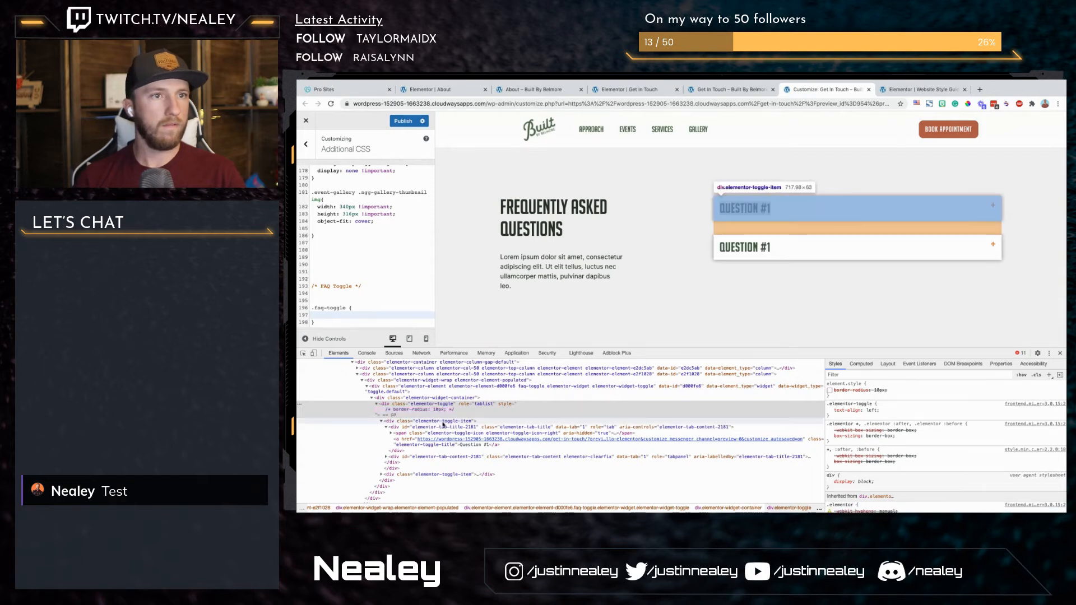
# Step: Add the inline style border-radius: 10px !important to the first elementor-toggle-item element in the inspector
pyautogui.click(443, 423)
pyautogui.click(888, 388)
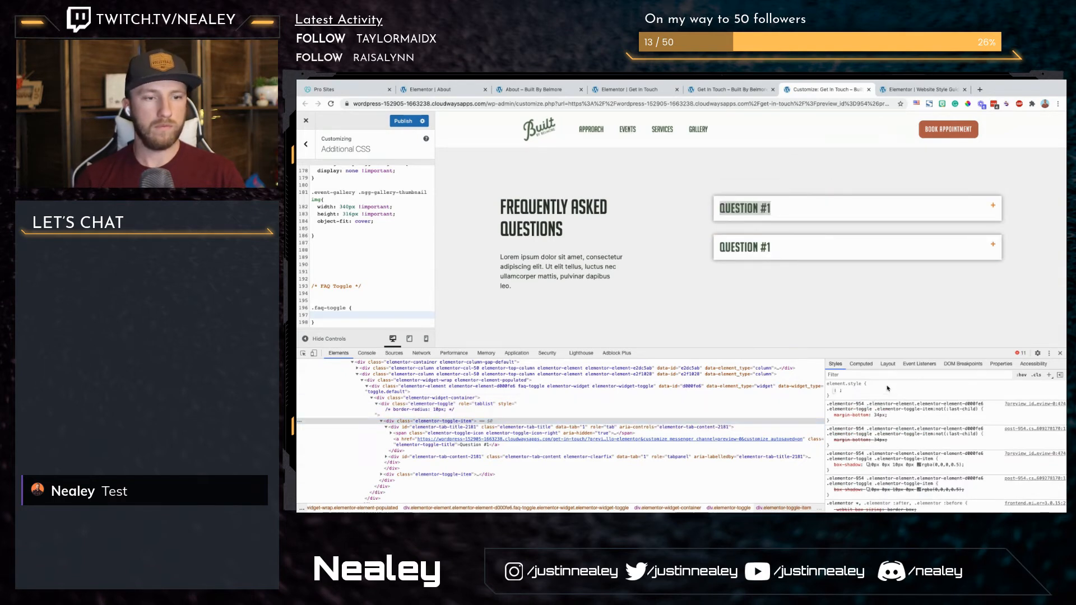
pyautogui.write('border-radius: ')
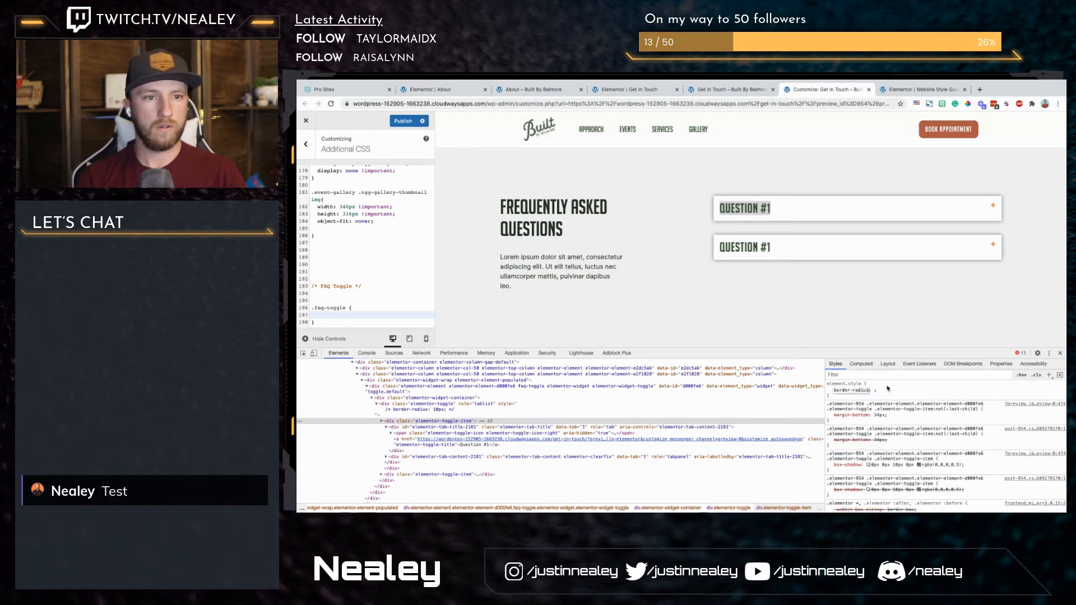
pyautogui.write('10px !important')
pyautogui.press('Return')
pyautogui.press('Tab')
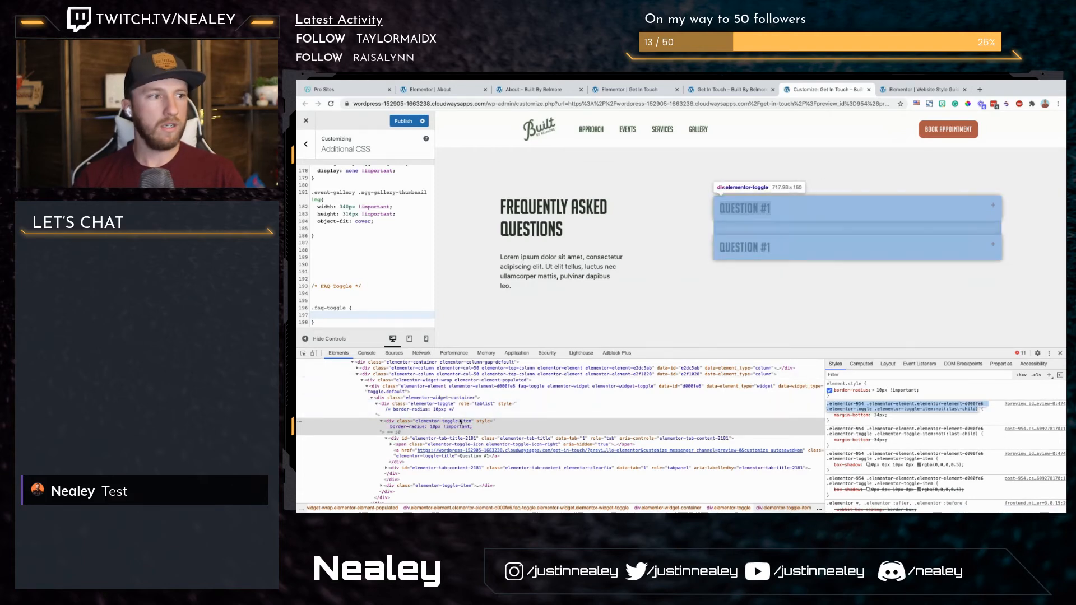
# Step: Try the copied border-radius: 10px !important declaration on the first elementor-tab-title element, and disable it again
pyautogui.click(414, 440)
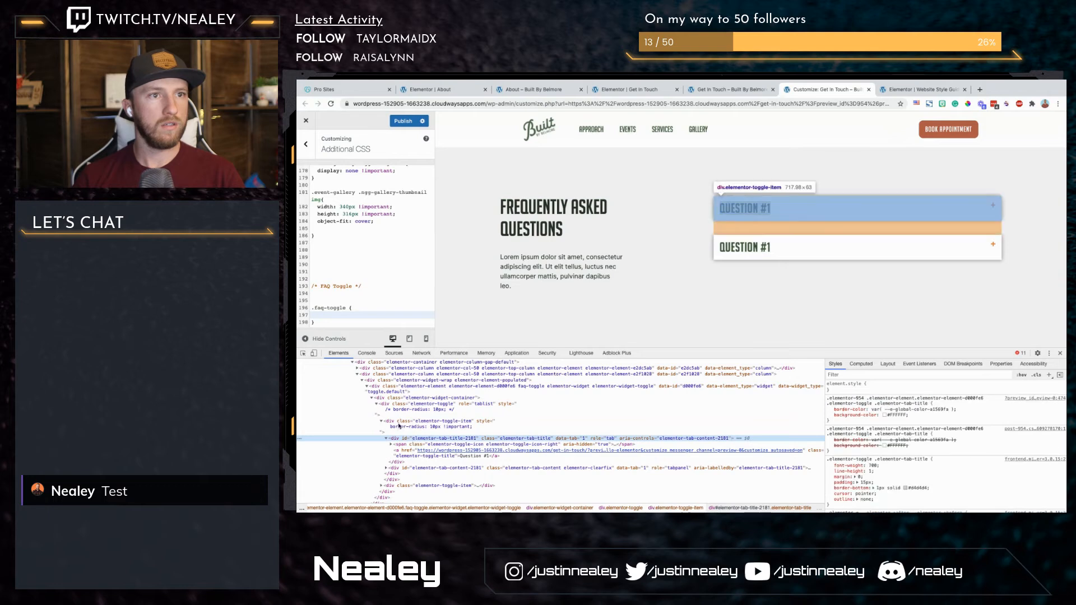
pyautogui.moveTo(883, 391); pyautogui.dragTo(834, 392)
pyautogui.hotkey('ctrl', 'c')
pyautogui.click(723, 439)
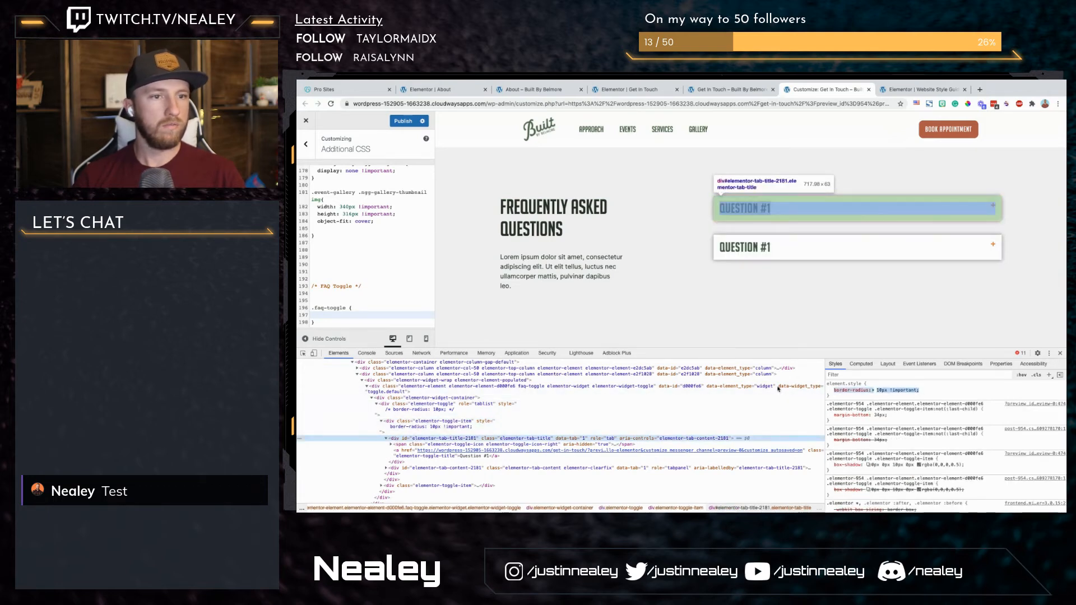
pyautogui.click(899, 392)
pyautogui.hotkey('ctrl', 'v')
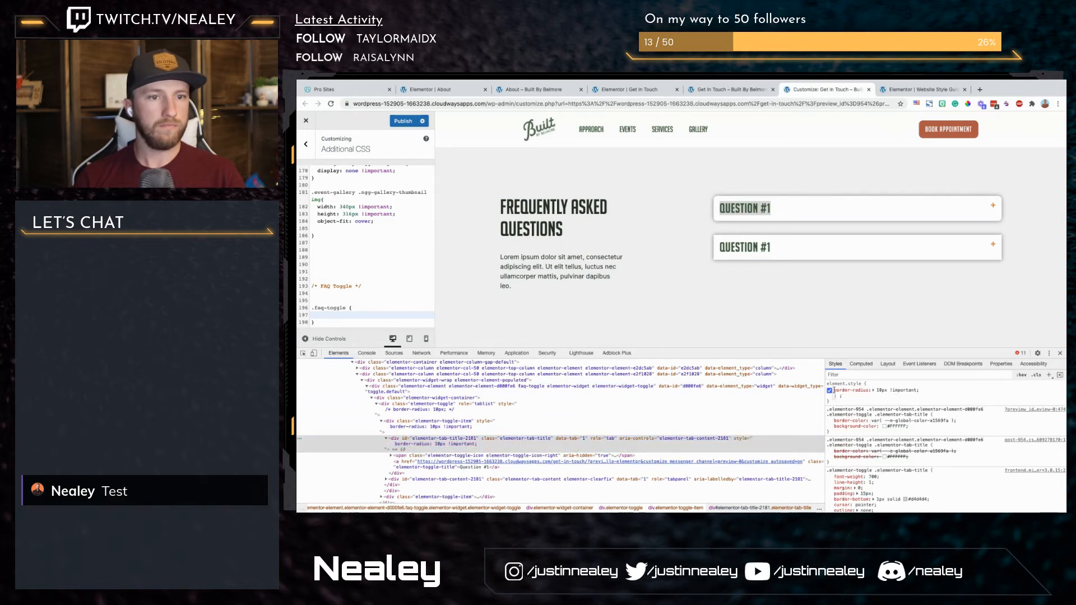
pyautogui.click(830, 391)
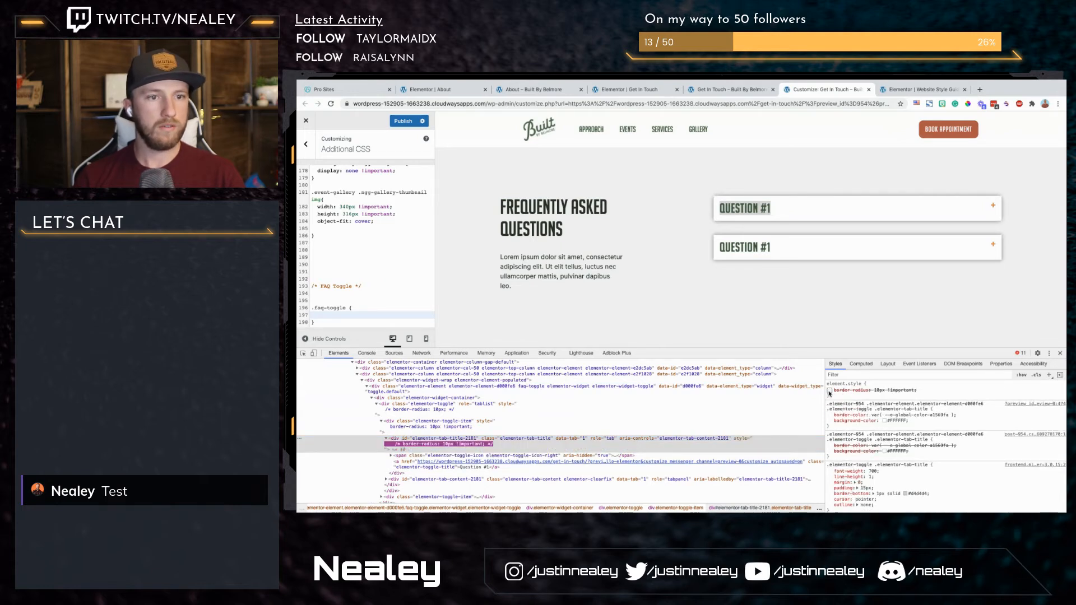
# Step: Copy the elementor-tab-title class name and extend the FAQ rule's selector to .faq-toggle .elementor-tab-title
pyautogui.doubleClick(511, 439)
pyautogui.press('super+c')
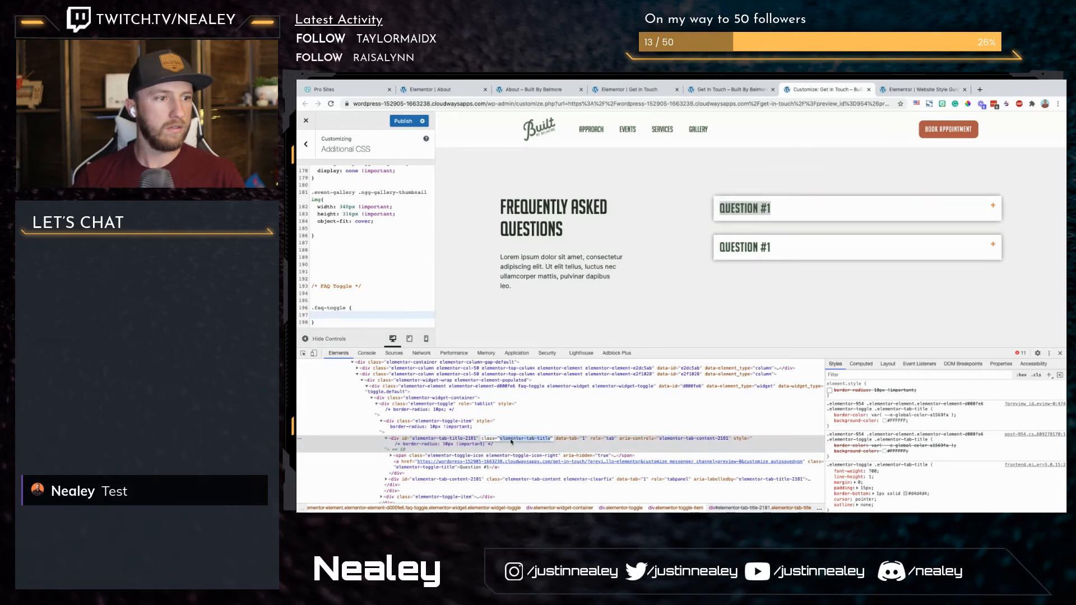
pyautogui.click(429, 313)
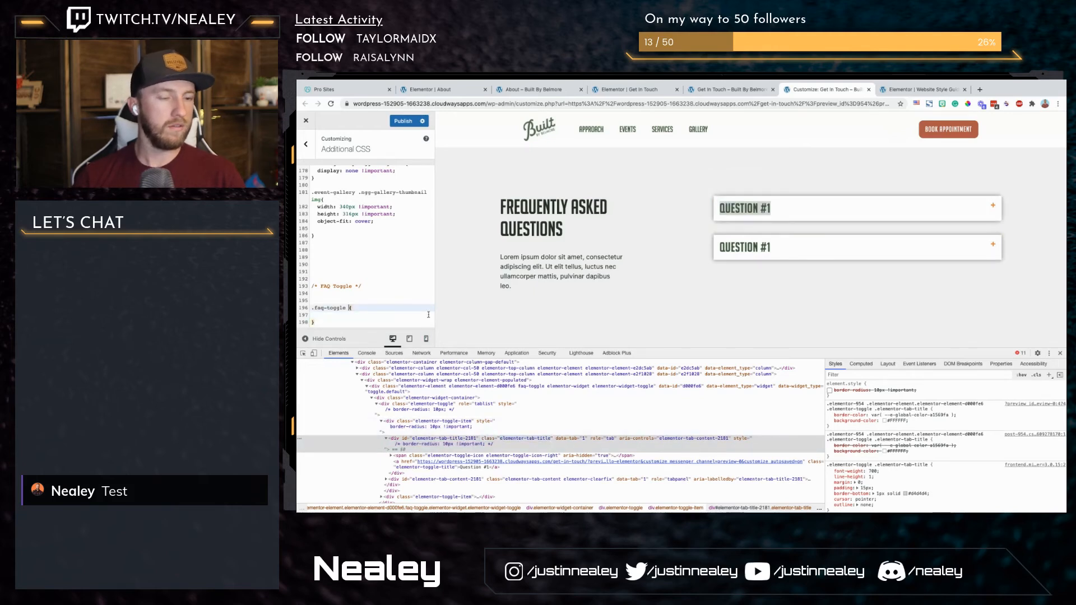
pyautogui.write('.')
pyautogui.press('super+v')
pyautogui.press('Down')
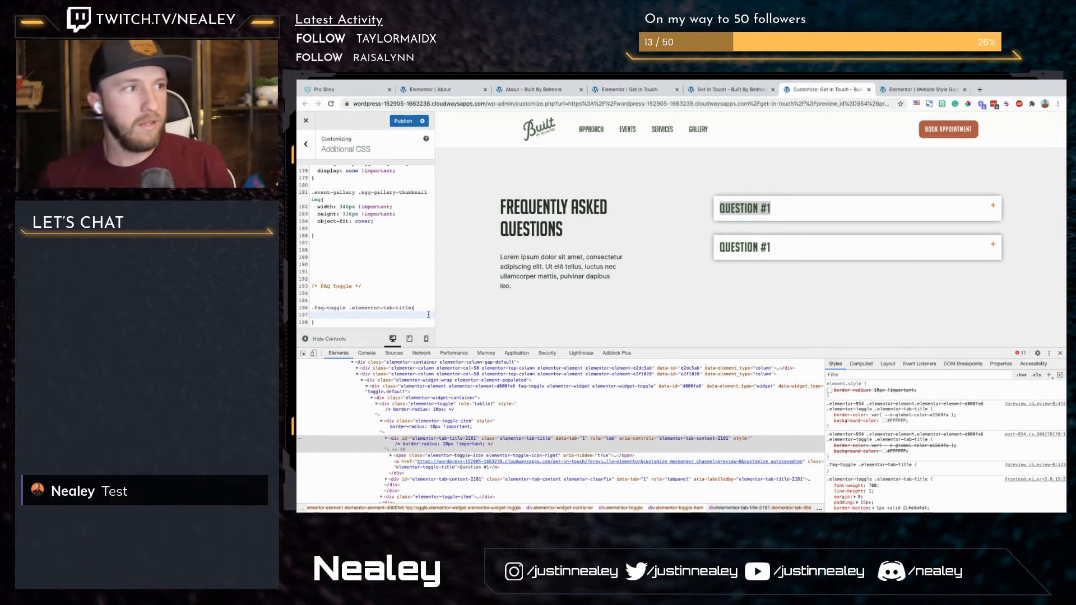
pyautogui.scroll(3, 400, 234)
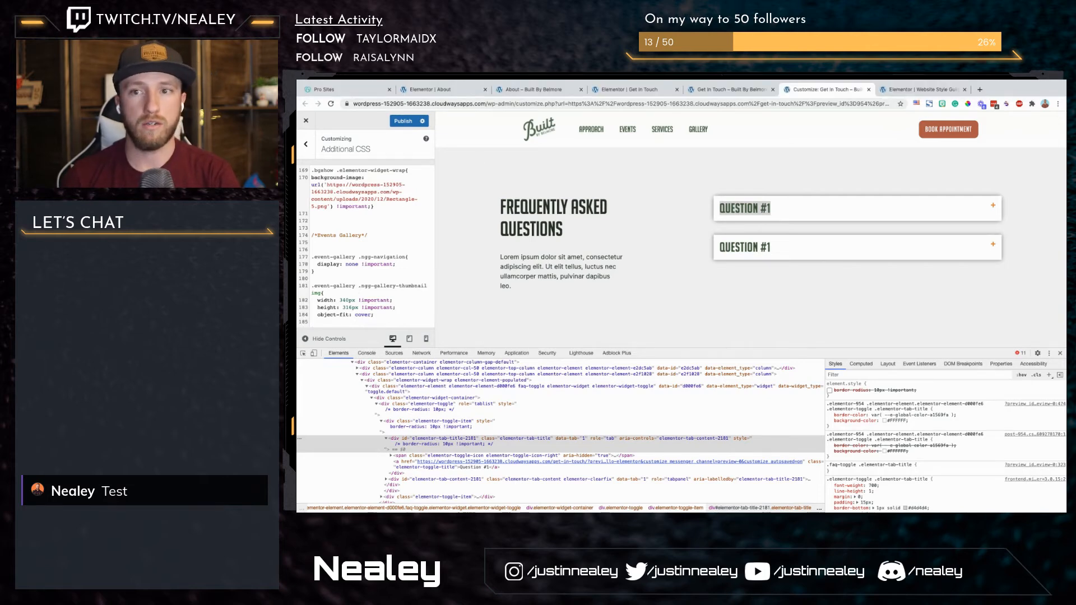
# Step: Add the declaration border-radius: 10px; to the .faq-toggle .elementor-tab-title rule in the additional CSS
pyautogui.click(717, 88)
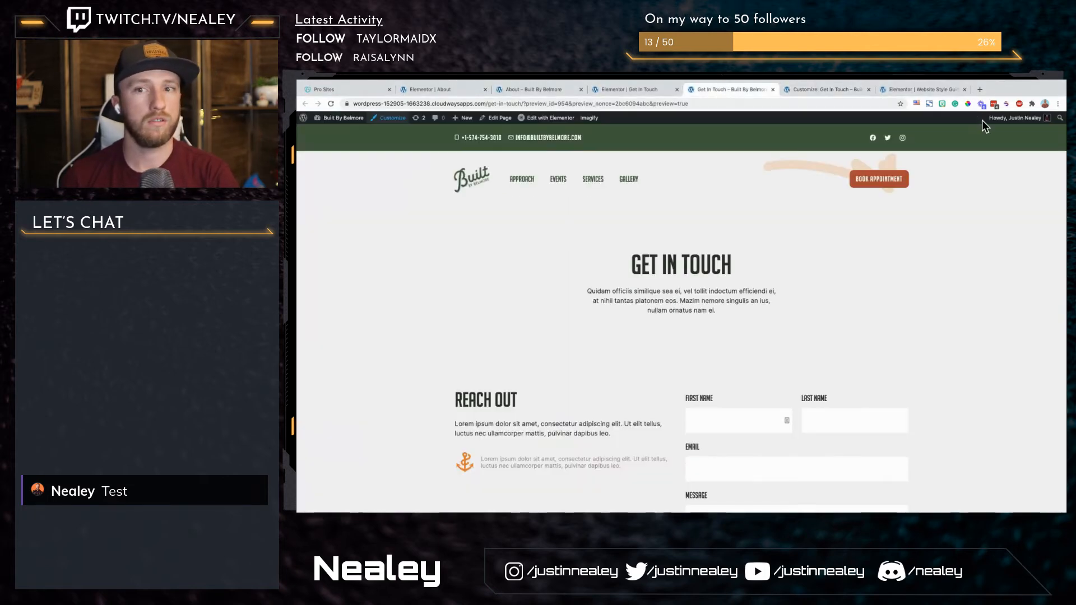
pyautogui.click(827, 90)
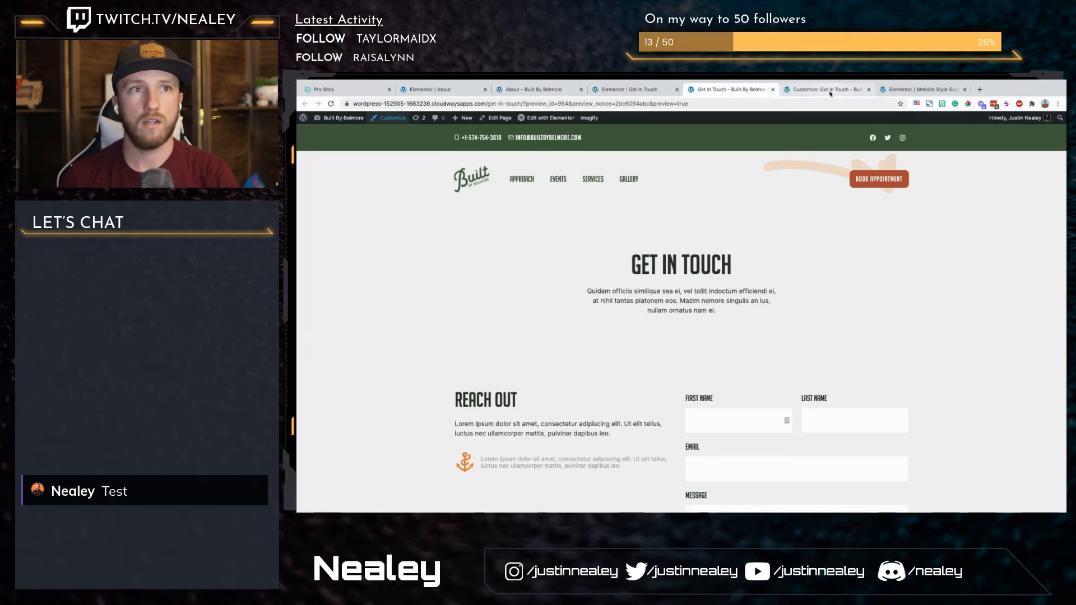
pyautogui.scroll(-2, 370, 308)
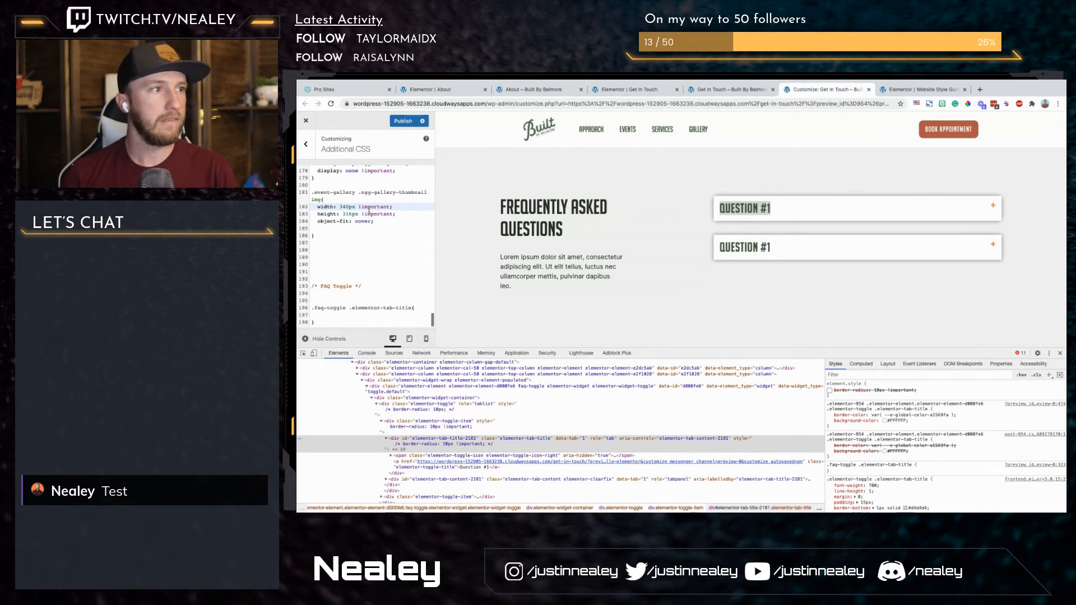
pyautogui.click(405, 315)
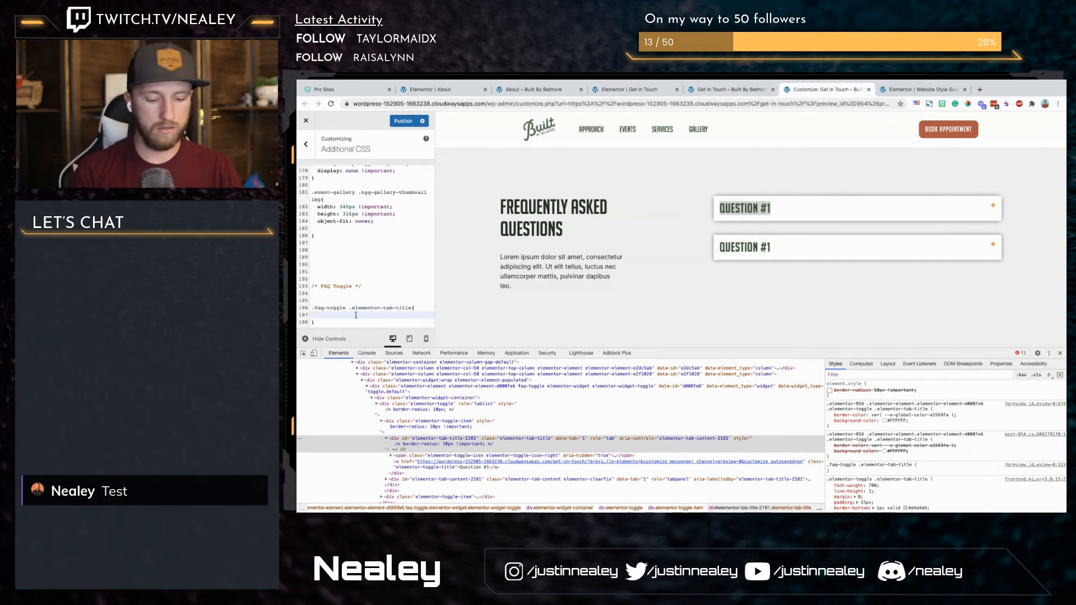
pyautogui.write('bv')
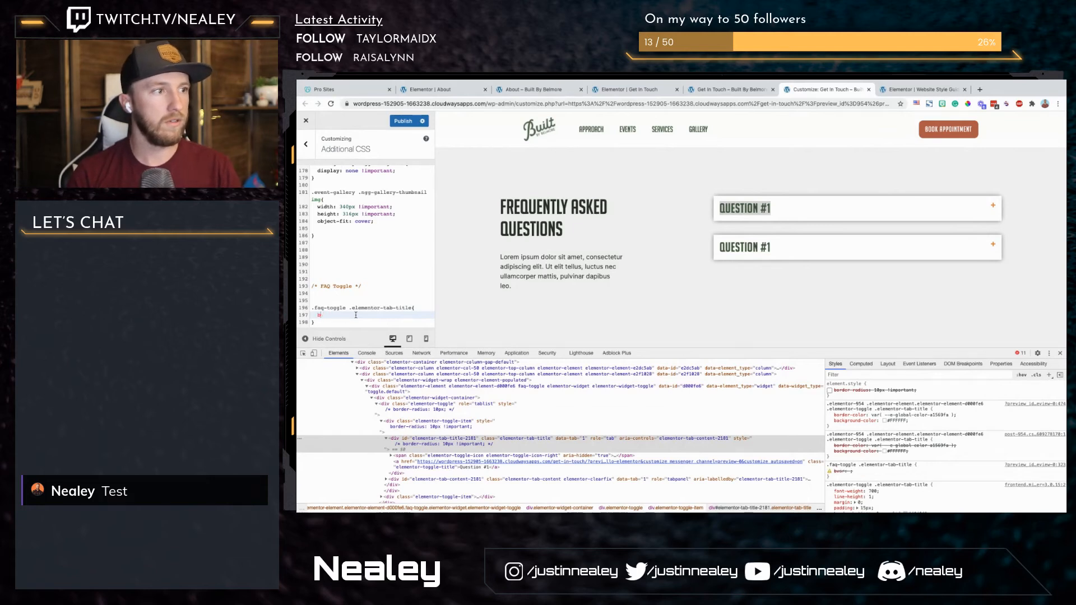
pyautogui.write('order-radius')
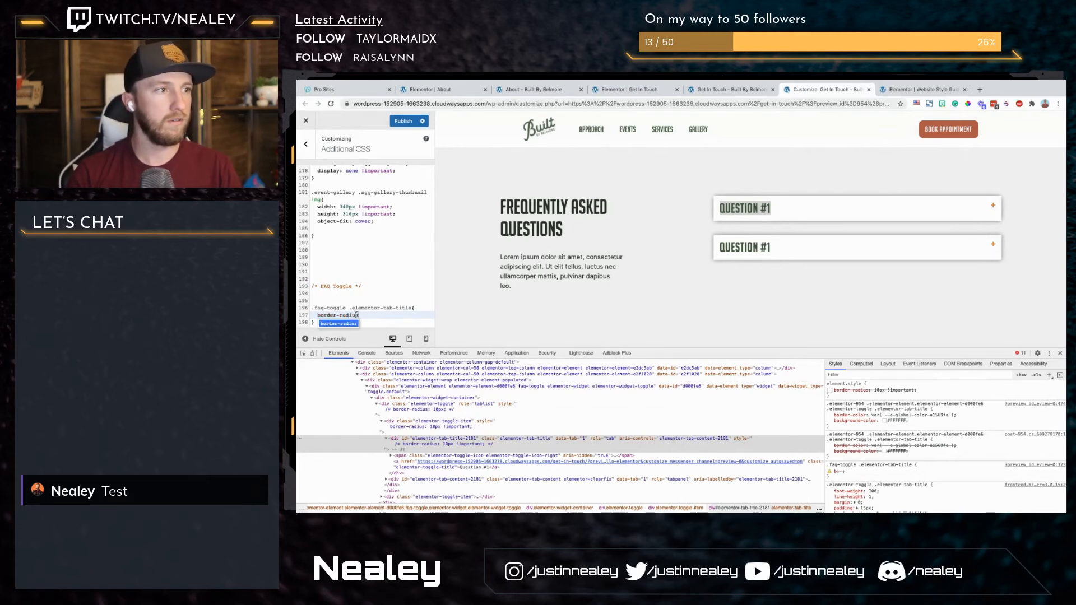
pyautogui.write(': 10px;')
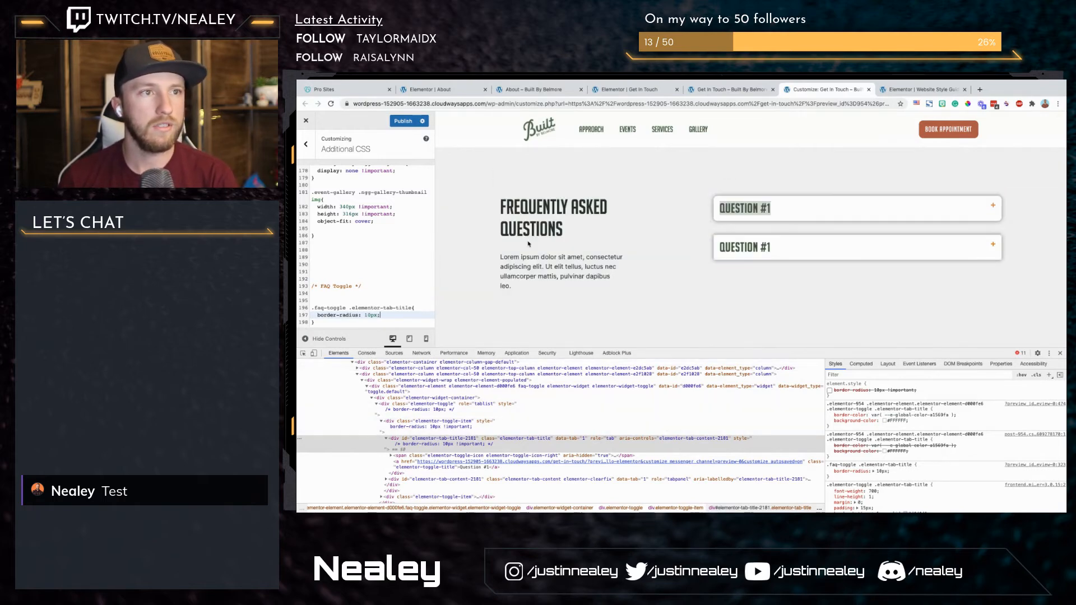
# Step: Expand the first FAQ question and disable the inline border-radius on its elementor-toggle-item element in the inspector
pyautogui.click(781, 218)
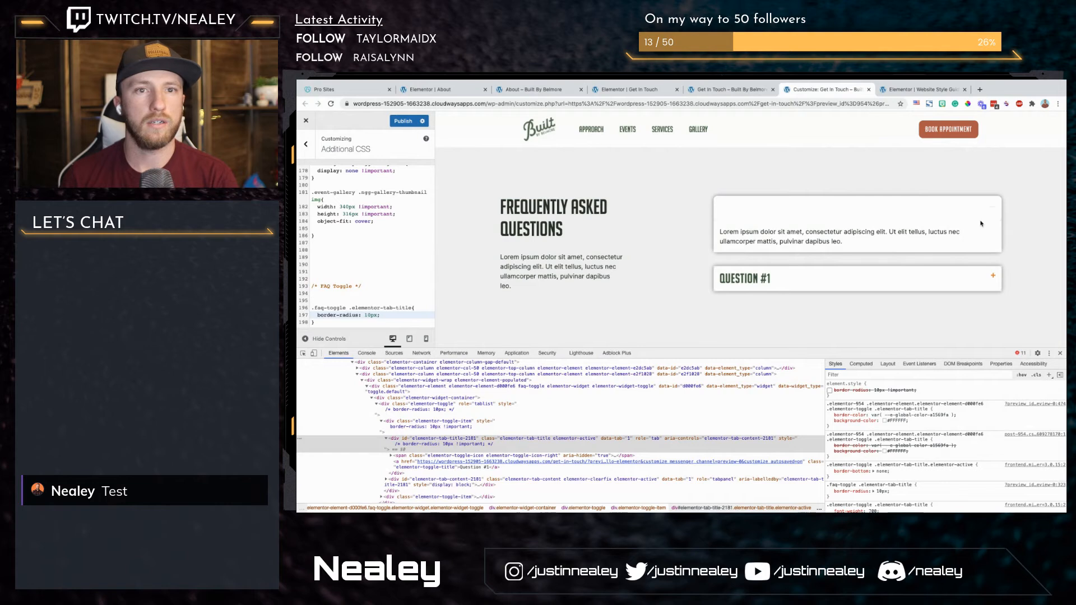
pyautogui.click(436, 428)
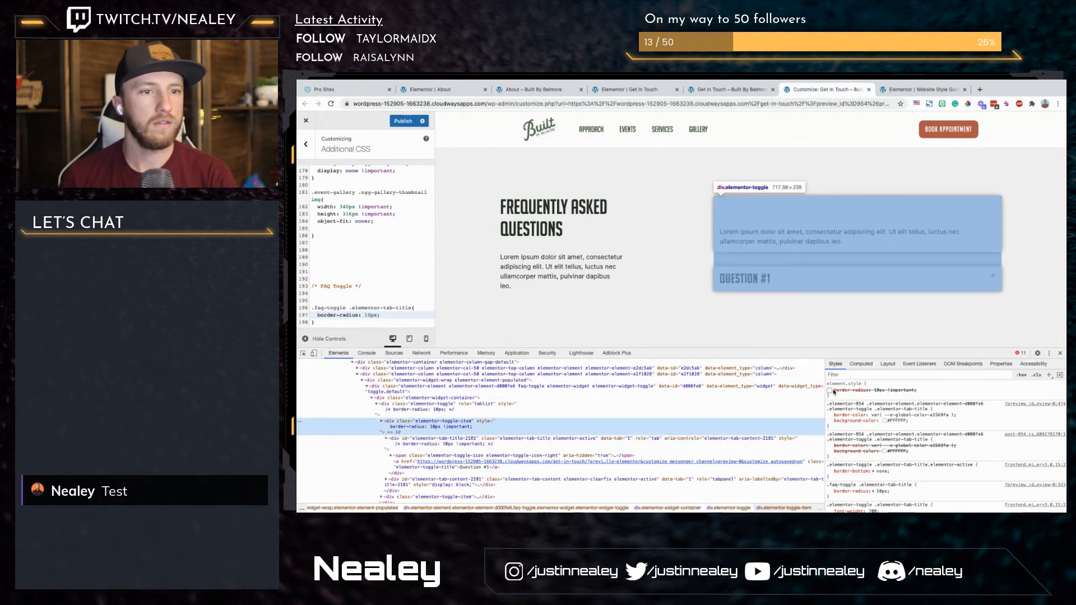
pyautogui.click(831, 391)
# Step: Copy the expanded title's class names and start a new CSS rule with the selector .faq-toggle .elementor-tab-title .elementor-active
pyautogui.click(474, 440)
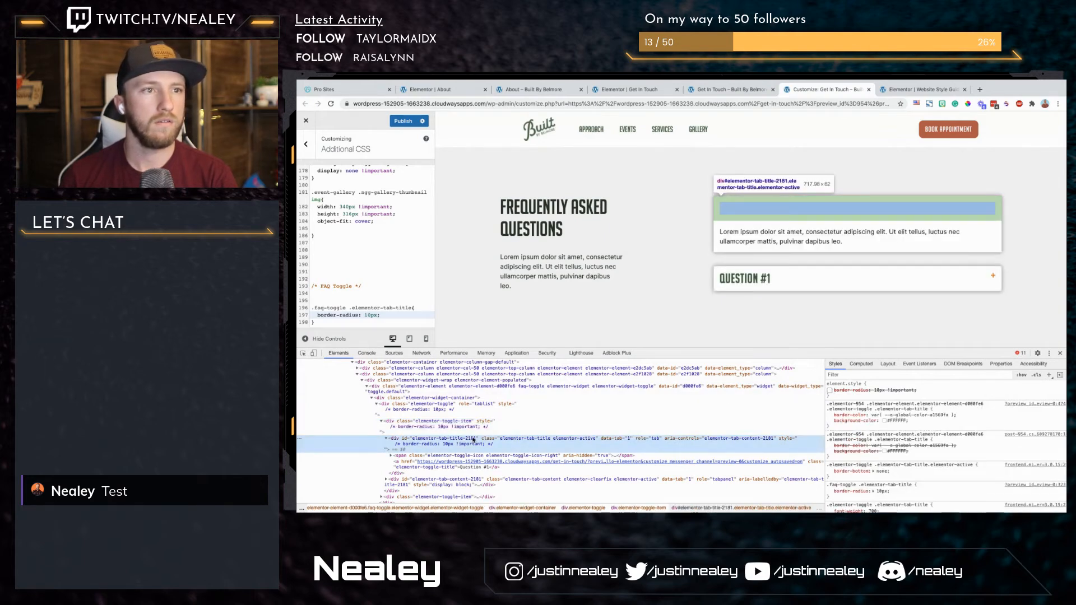
pyautogui.doubleClick(538, 440)
pyautogui.hotkey('ctrl', 'c')
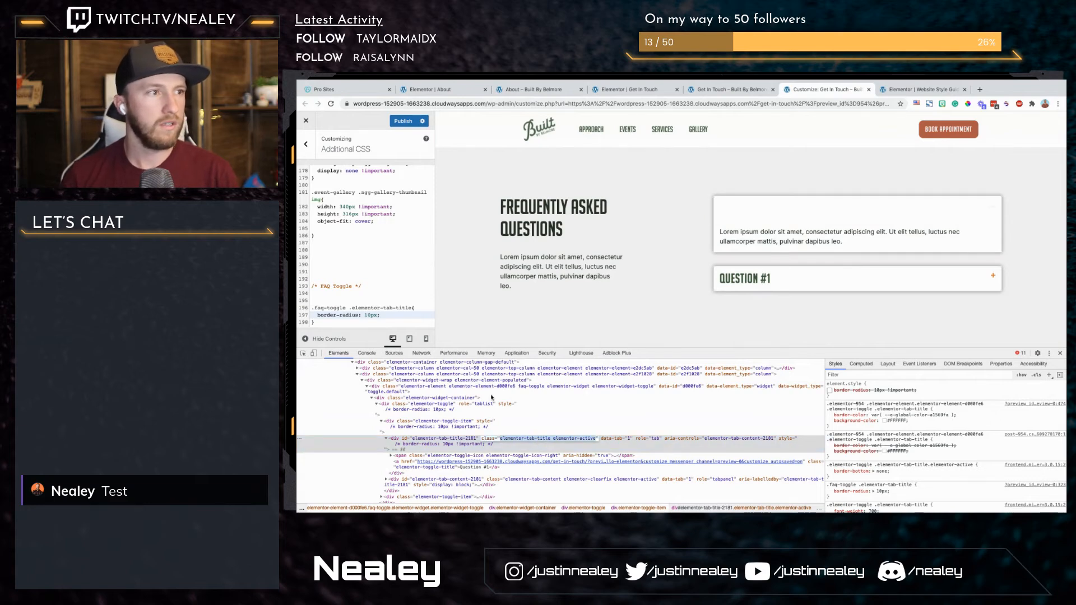
pyautogui.click(376, 323)
pyautogui.press('Return')
pyautogui.press('Return')
pyautogui.write('.faq-toggle .')
pyautogui.hotkey('ctrl', 'v')
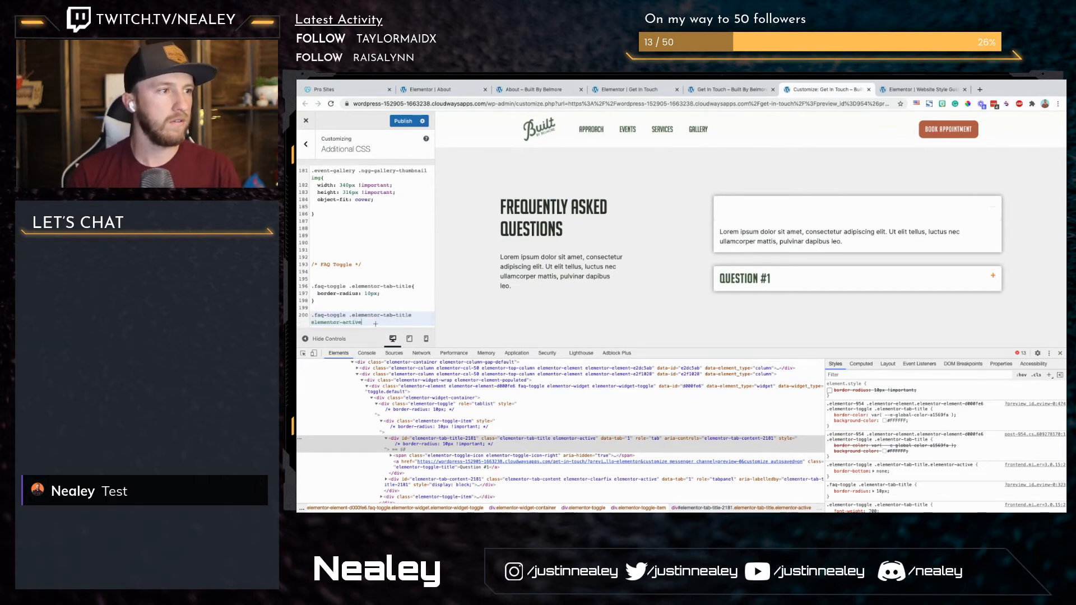
pyautogui.write('.')
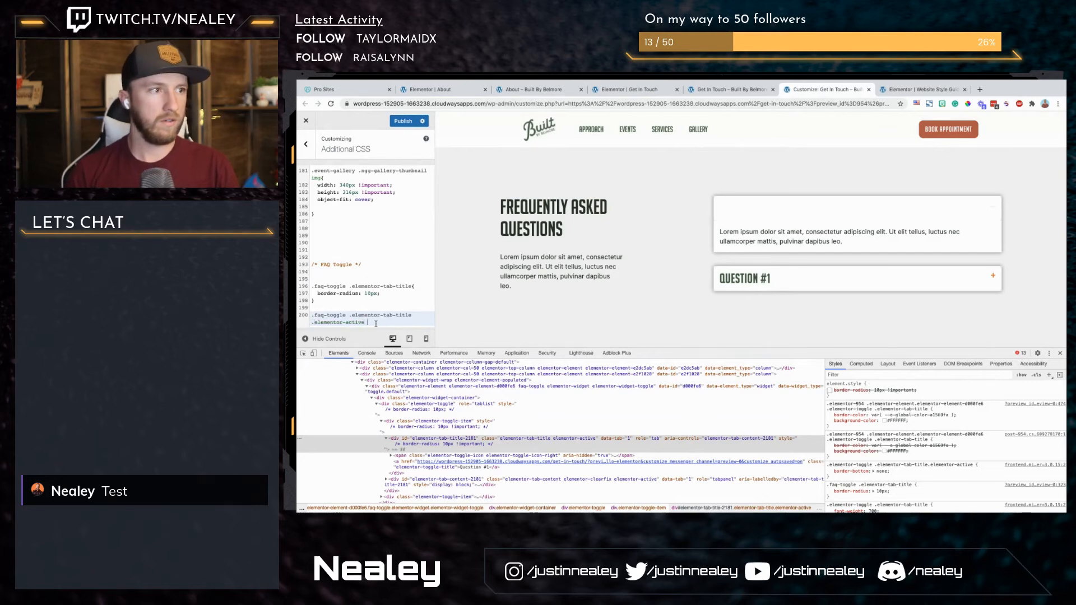
pyautogui.write(' {')
pyautogui.press('Return')
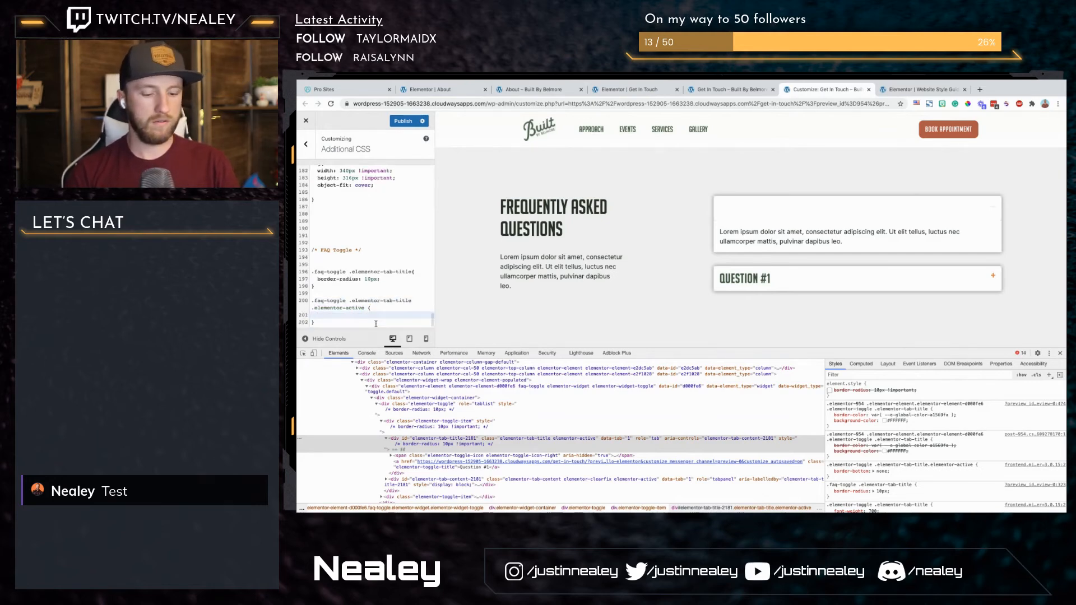
# Step: Add border-radius: 10px 10px 0px 0px; to the new elementor-active rule
pyautogui.write('border-radius')
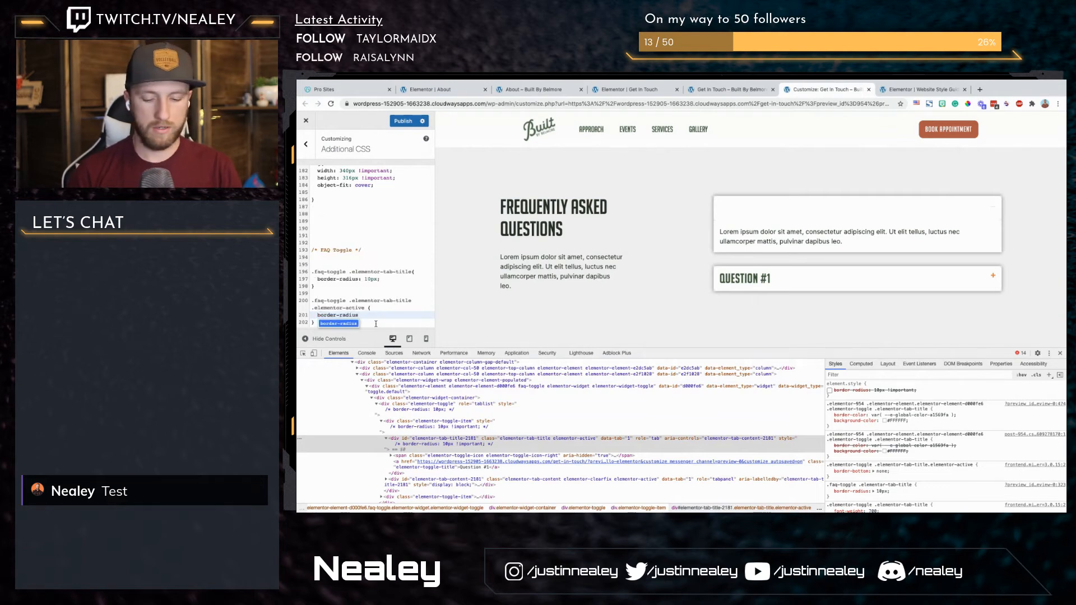
pyautogui.write(': ')
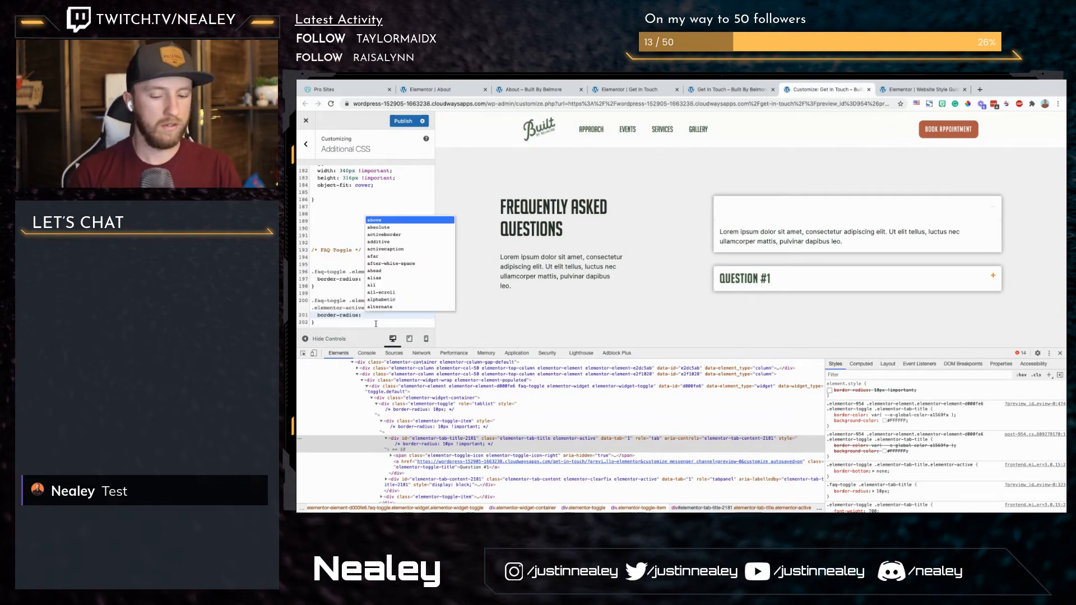
pyautogui.write('10px 10px 0px')
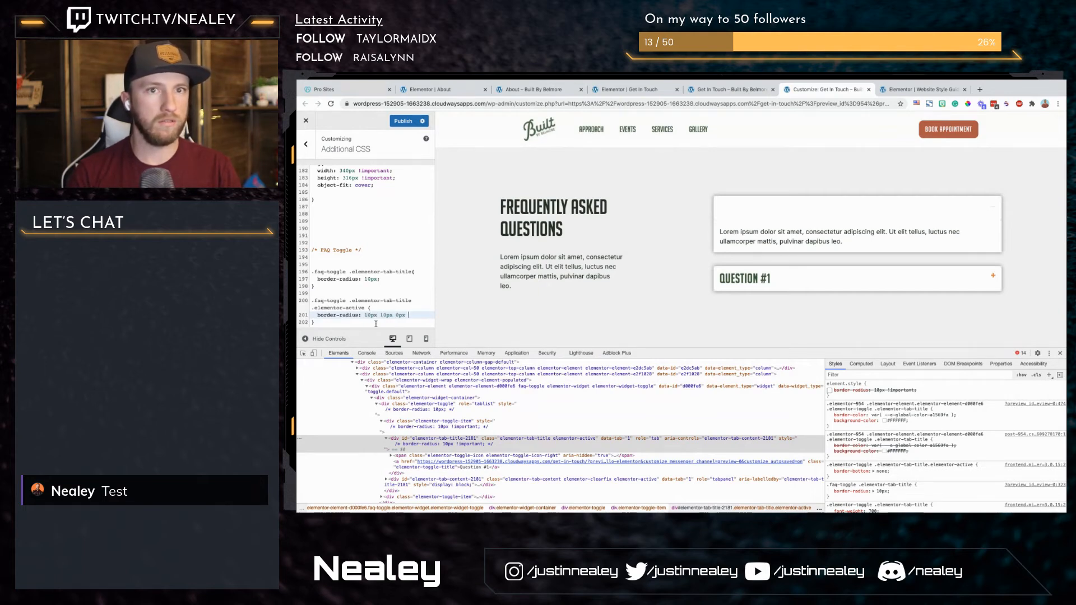
pyautogui.press('BackSpace')
pyautogui.press('BackSpace')
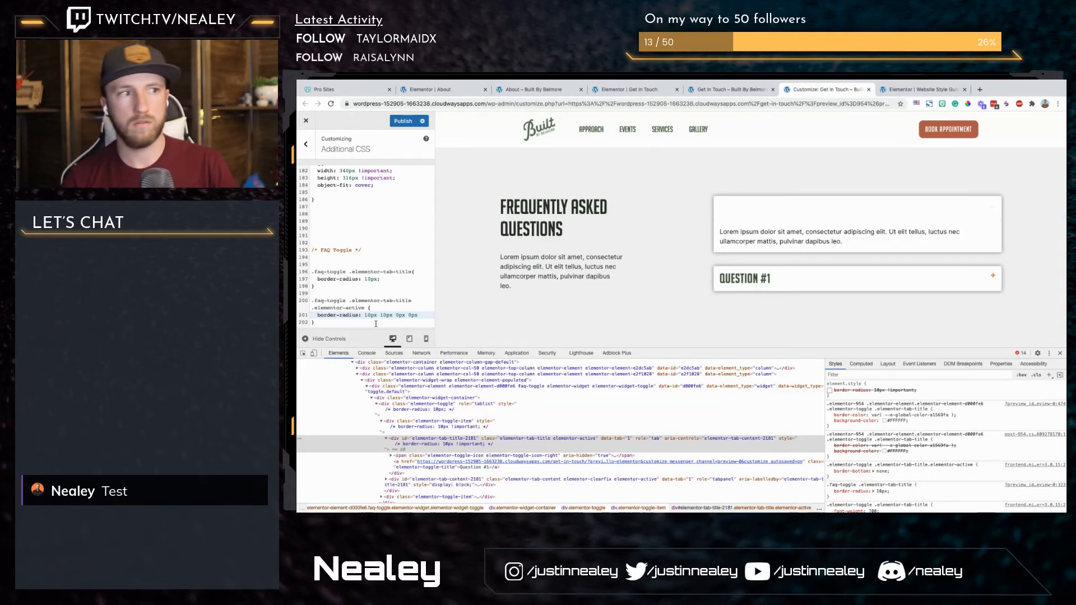
pyautogui.write(';')
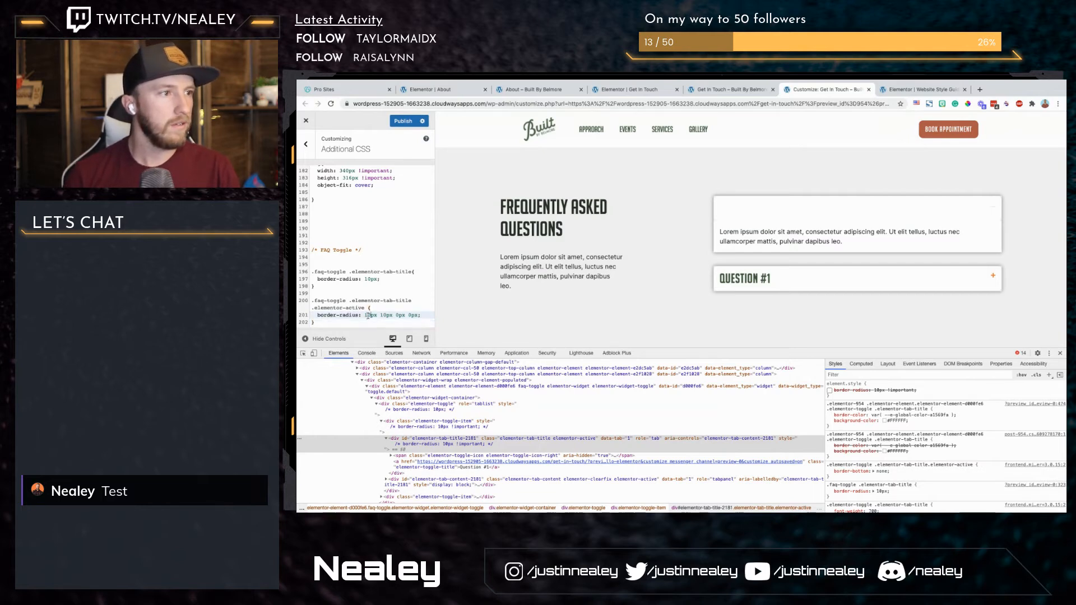
# Step: Join the two classes in the new rule's selector so it reads .faq-toggle .elementor-tab-title.elementor-active
pyautogui.click(401, 301)
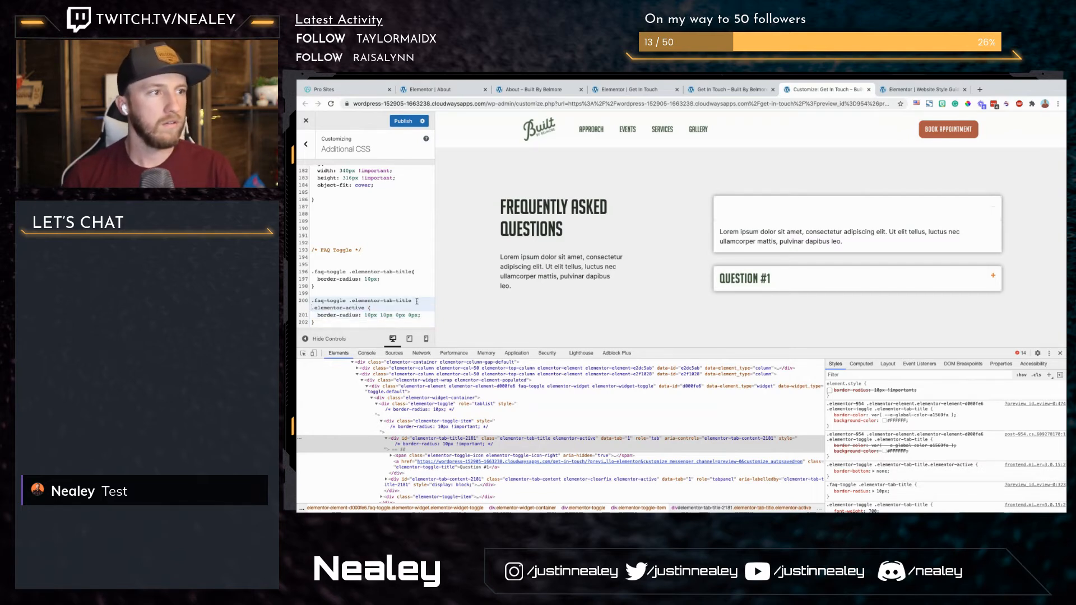
pyautogui.press('BackSpace')
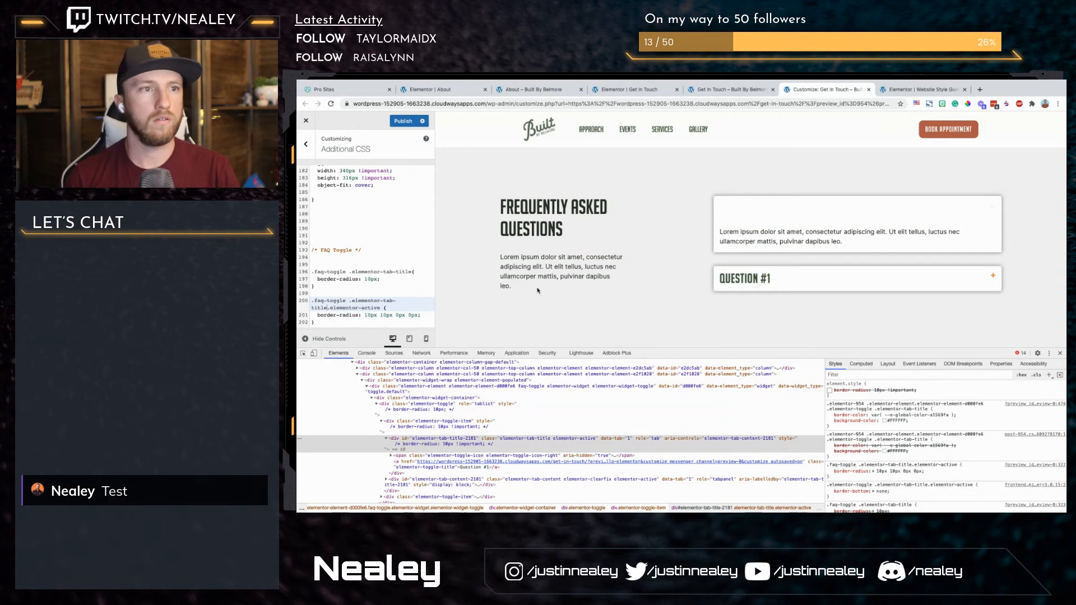
pyautogui.click(399, 314)
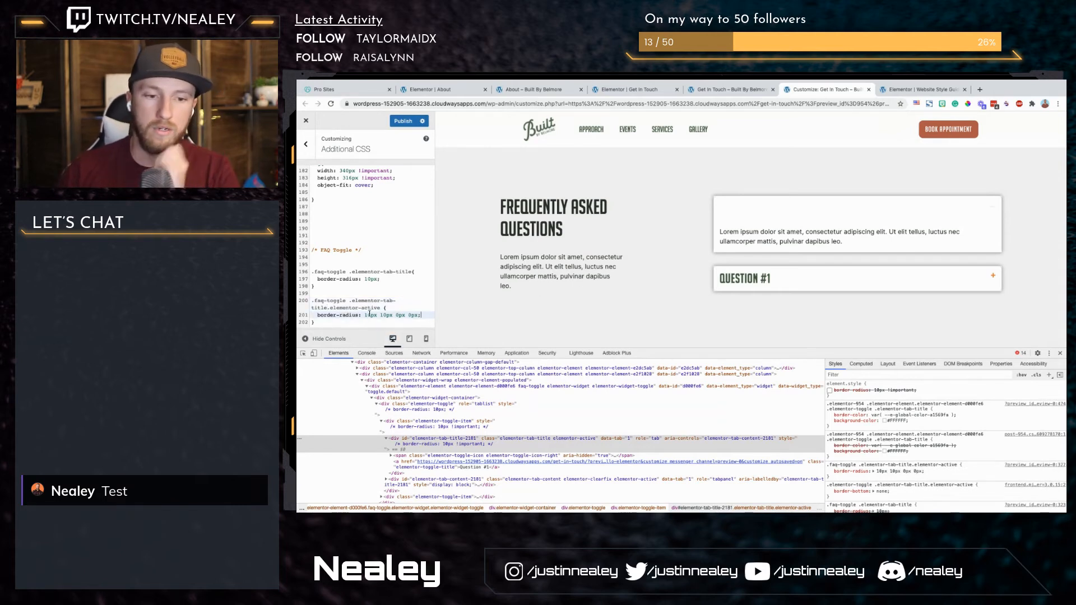
pyautogui.doubleClick(366, 279)
pyautogui.moveTo(361, 316); pyautogui.dragTo(424, 316)
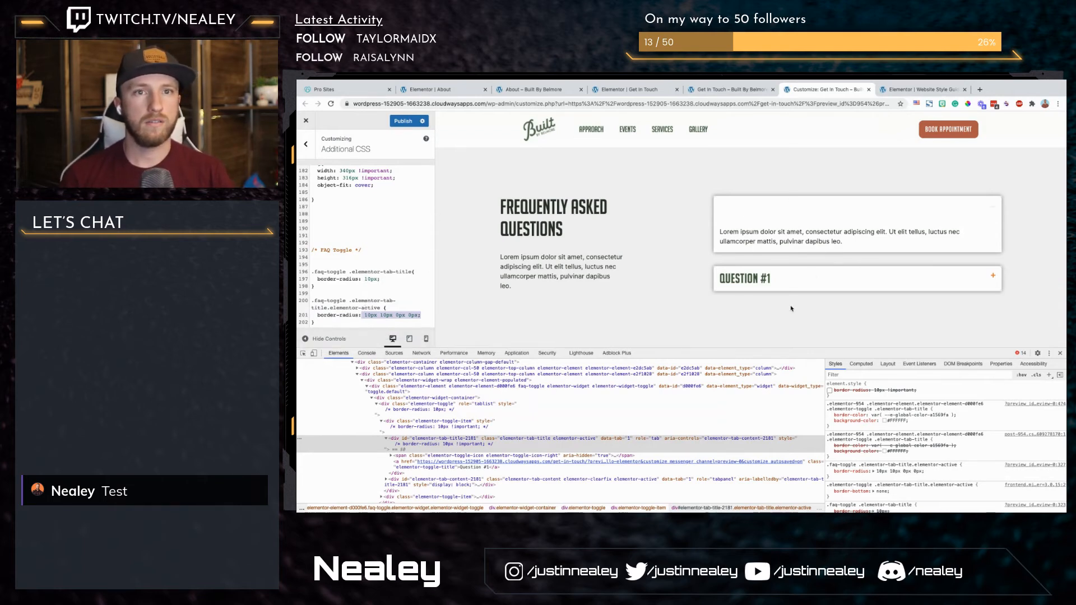
# Step: Try enabling the inline border-radius of 10px on the elementor-toggle element with an added priority flag, and disable it again
pyautogui.click(432, 398)
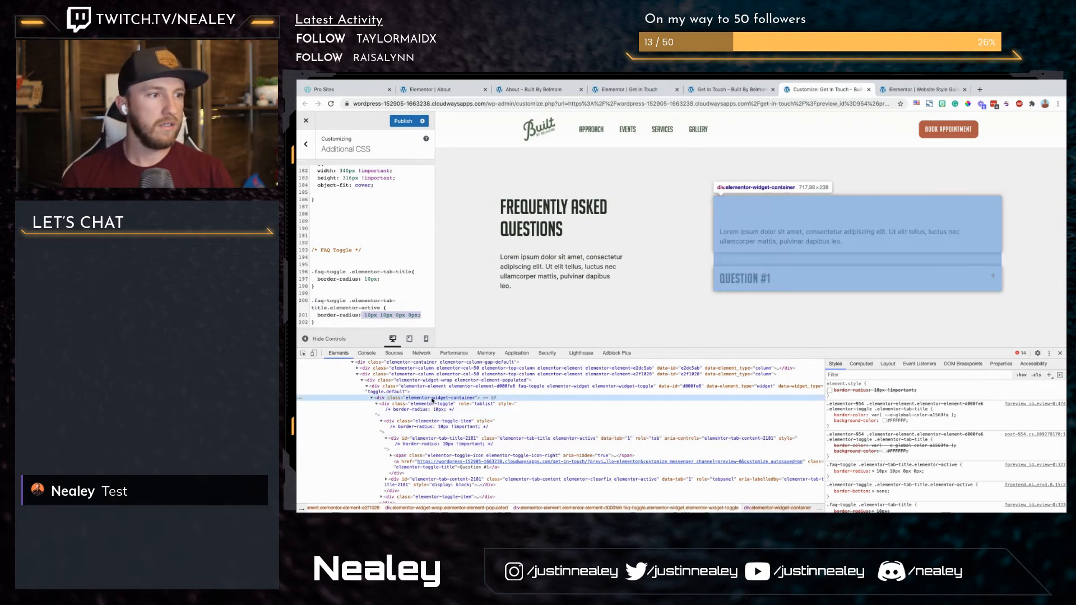
pyautogui.click(429, 405)
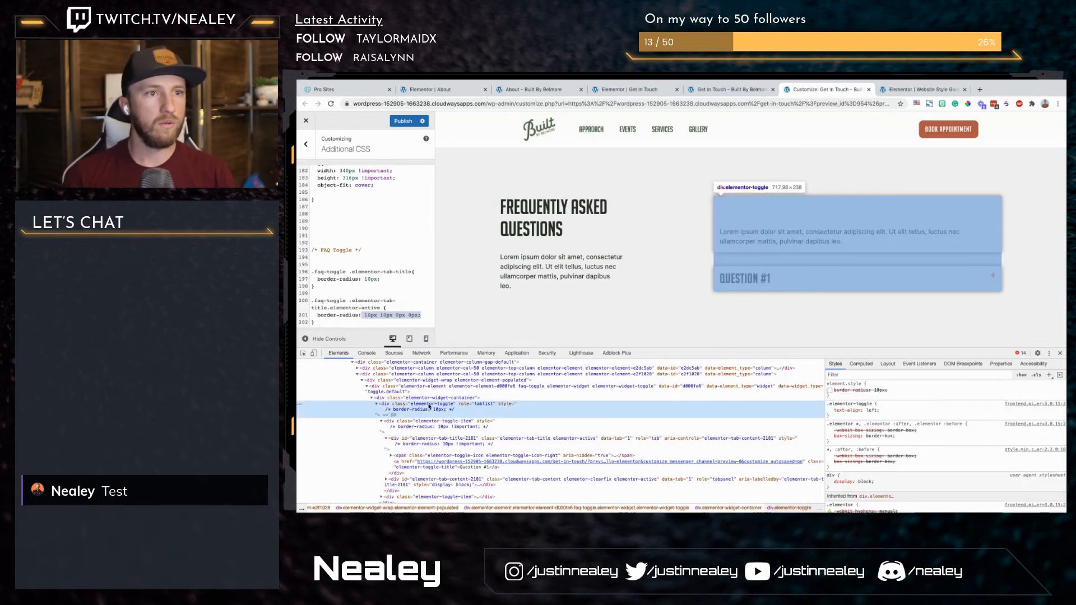
pyautogui.doubleClick(429, 404)
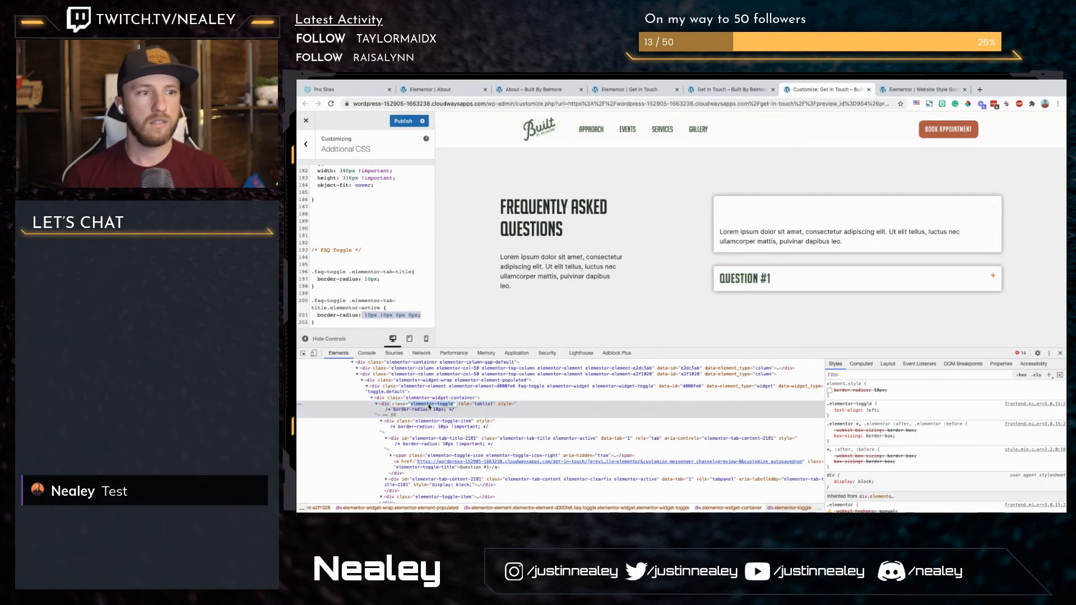
pyautogui.click(830, 391)
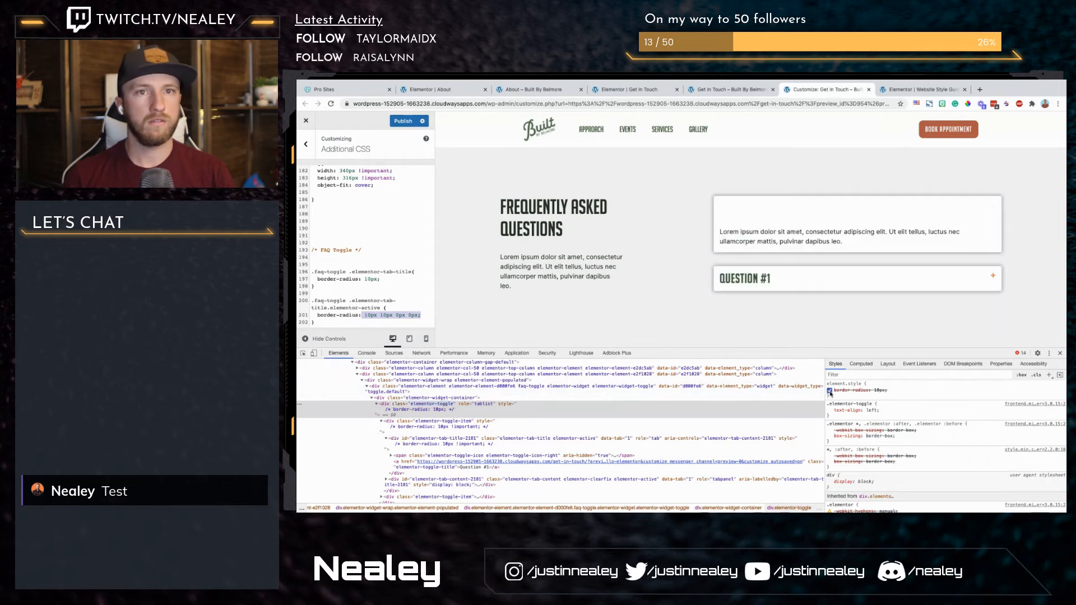
pyautogui.click(880, 391)
pyautogui.press('Right')
pyautogui.write('!')
pyautogui.write('om')
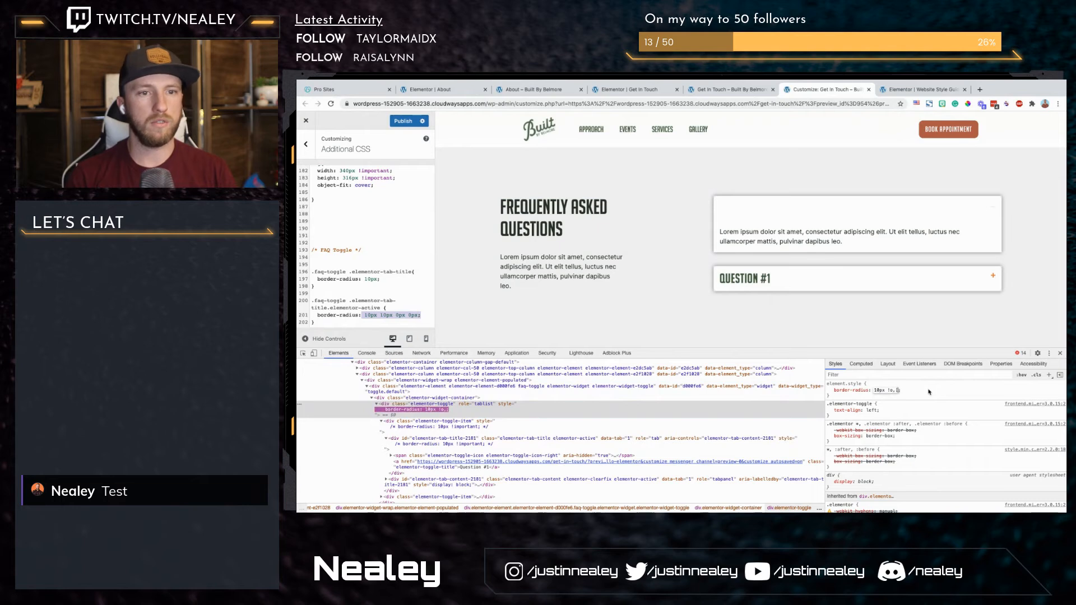
pyautogui.press('BackSpace')
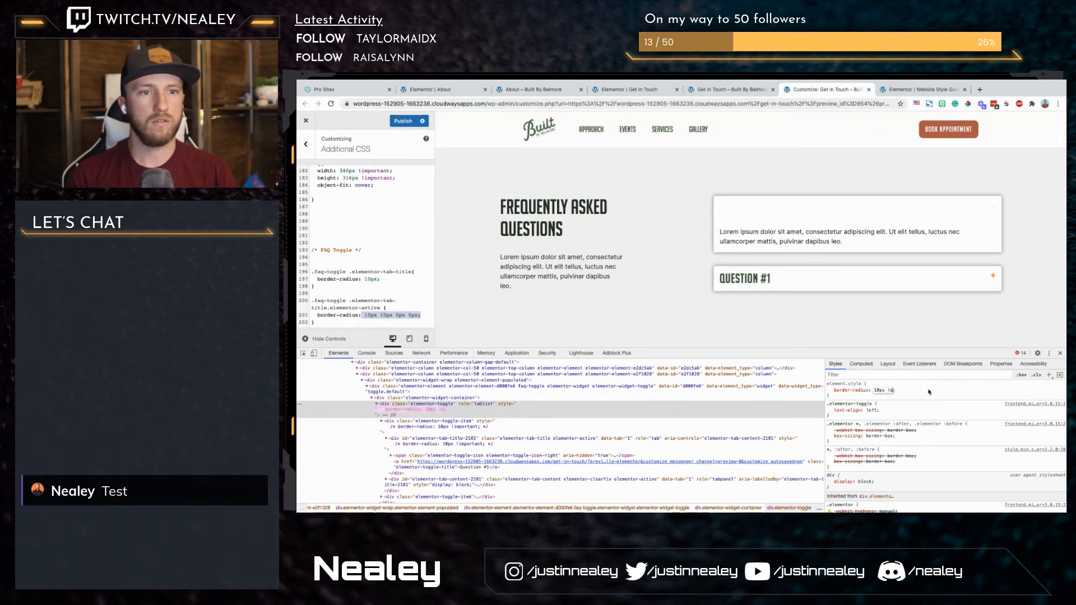
pyautogui.click(830, 392)
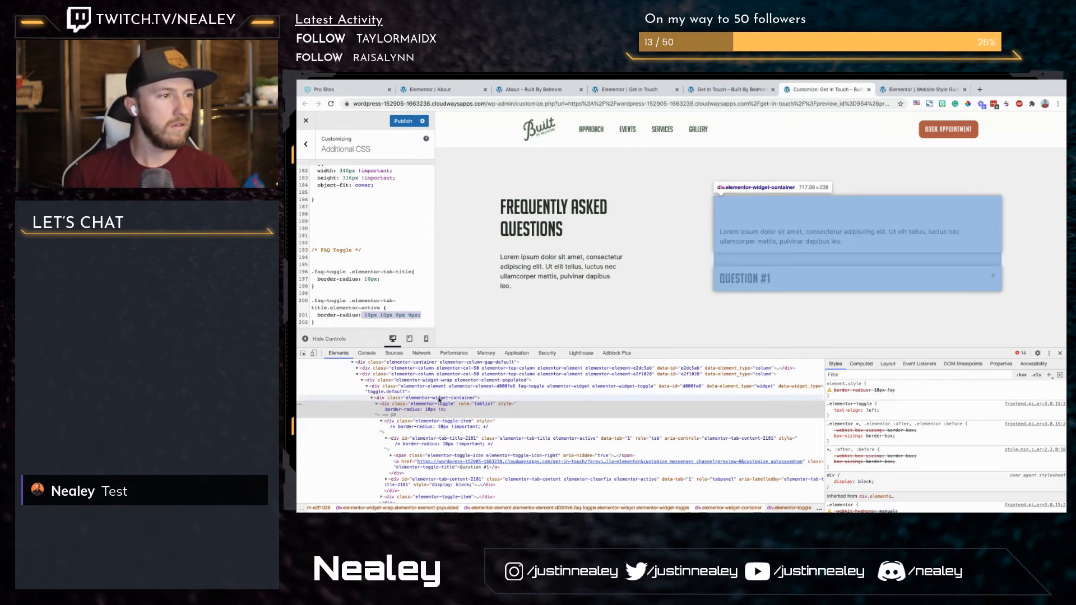
# Step: Filter the inspected styles by shadow and check the FAQ toggle's wrapper elements for a shadow rule
pyautogui.click(445, 387)
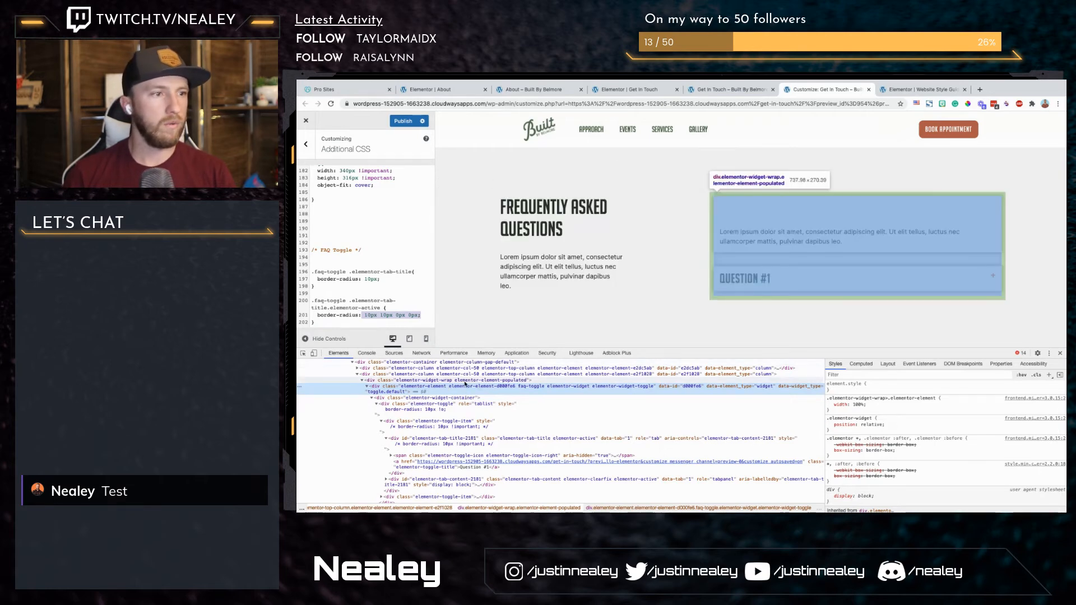
pyautogui.click(465, 382)
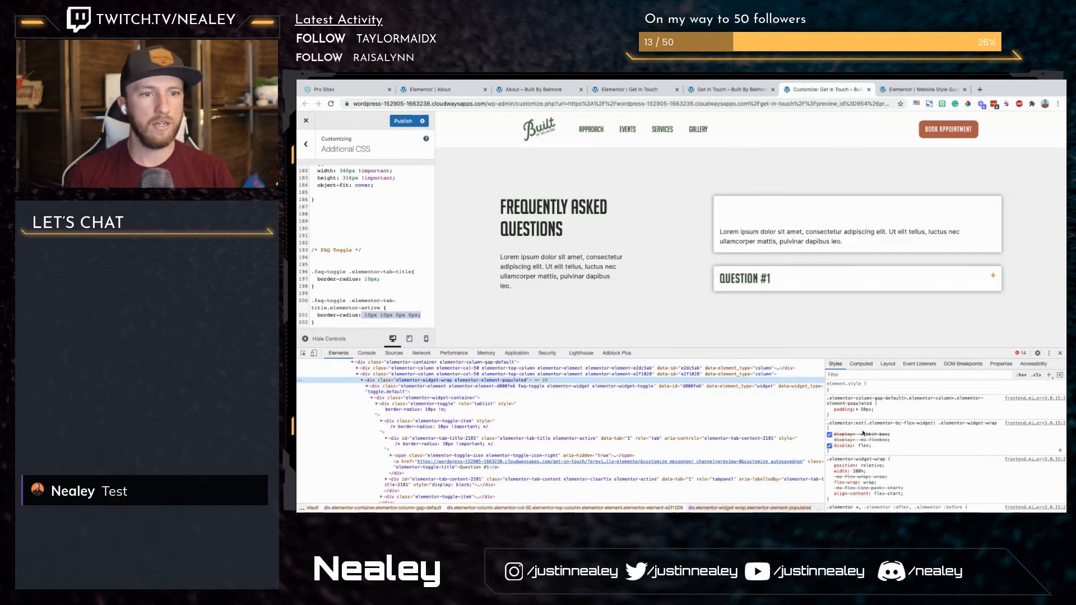
pyautogui.click(859, 375)
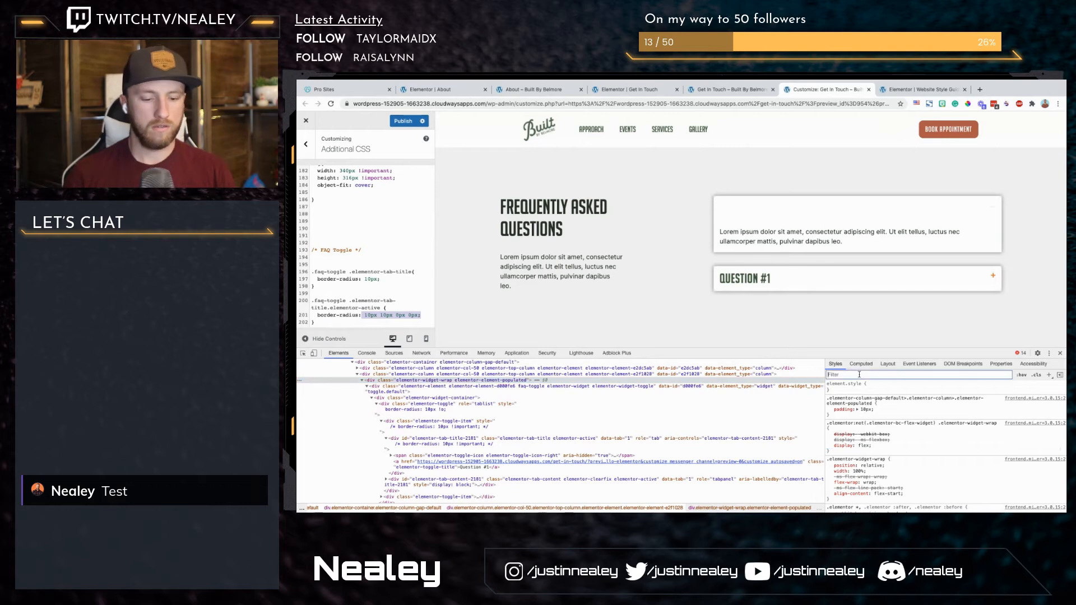
pyautogui.write('shadow')
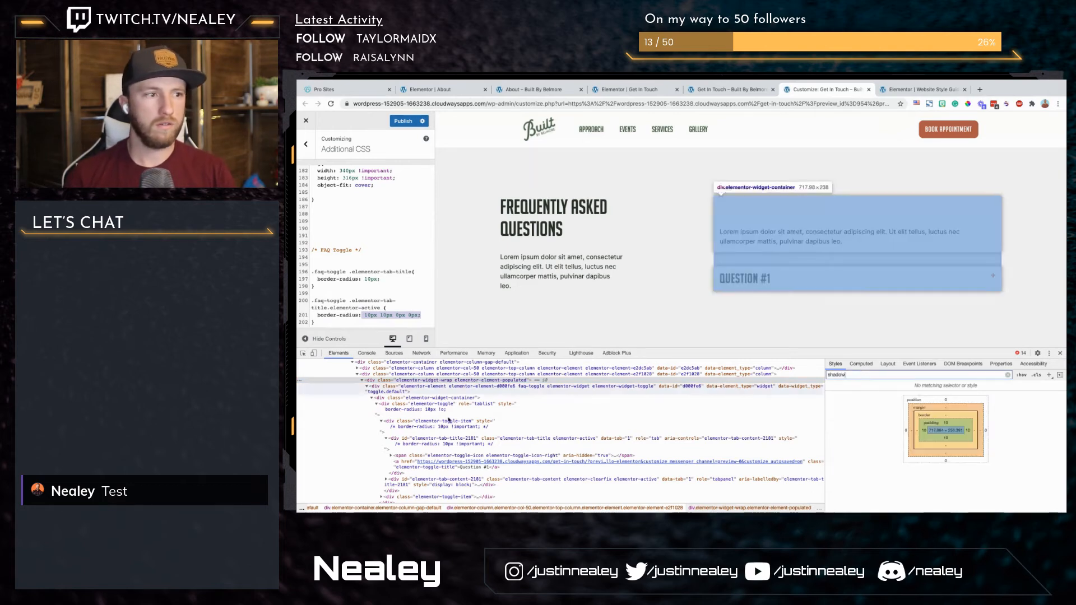
pyautogui.click(425, 387)
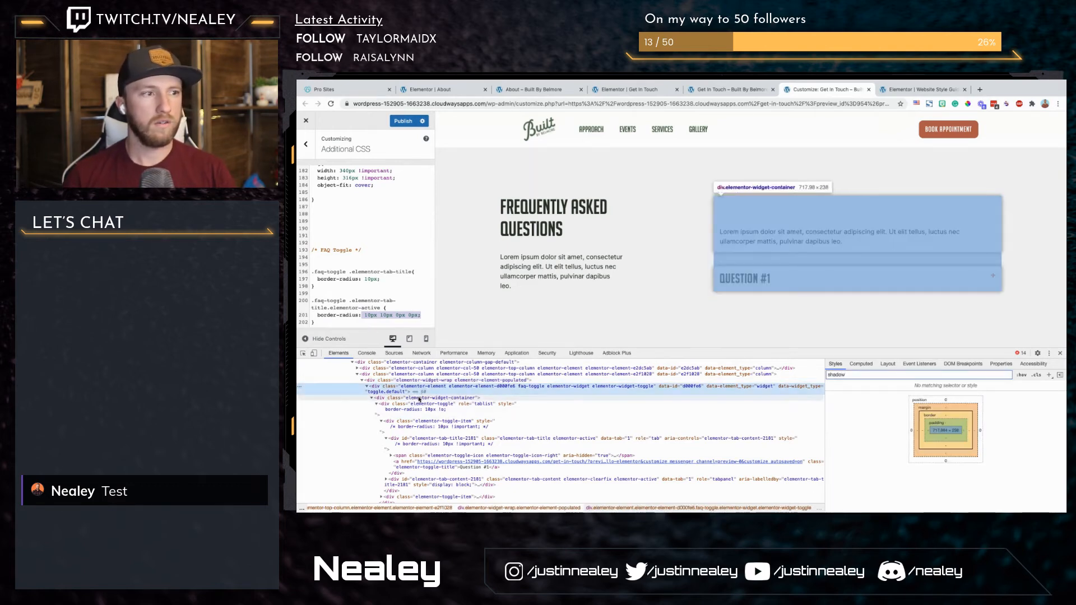
pyautogui.click(419, 398)
pyautogui.click(417, 405)
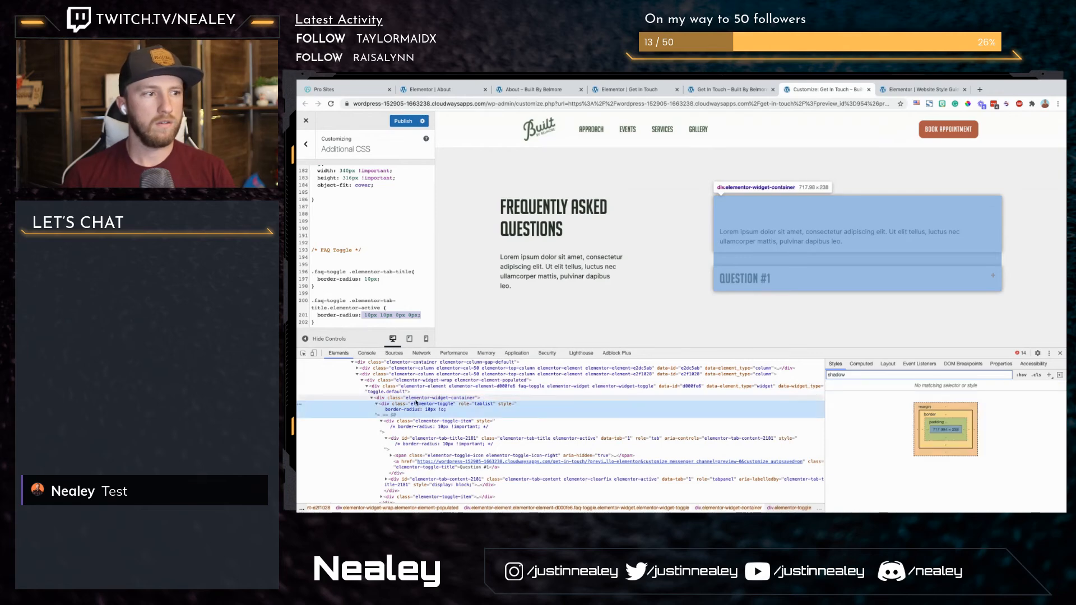
pyautogui.click(416, 399)
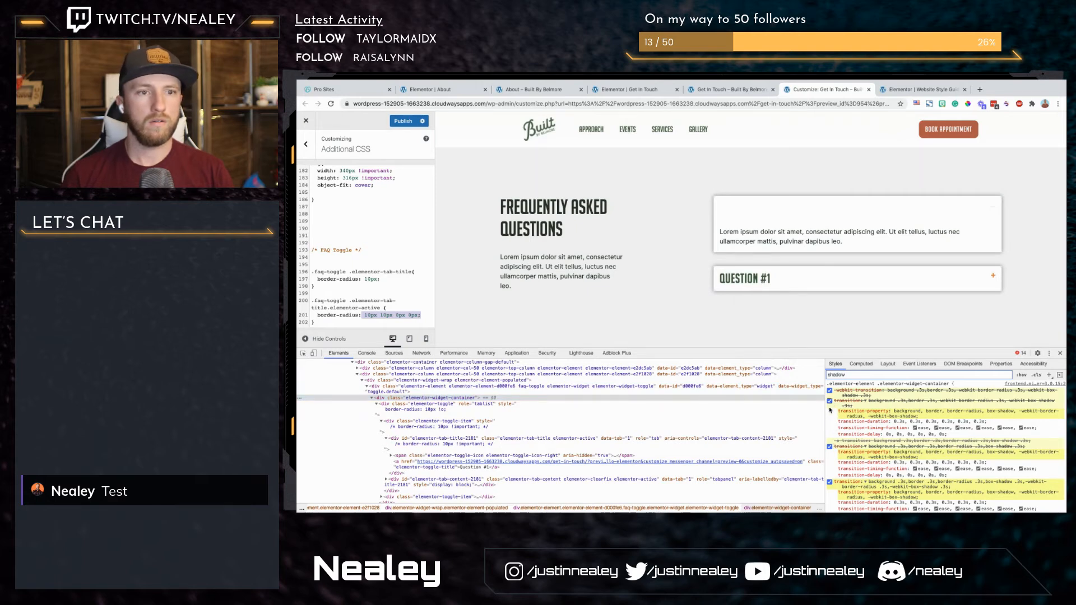
# Step: Try disabling the transition declarations on the toggle's elementor-widget-container element in the inspector
pyautogui.scroll(-2, 833, 460)
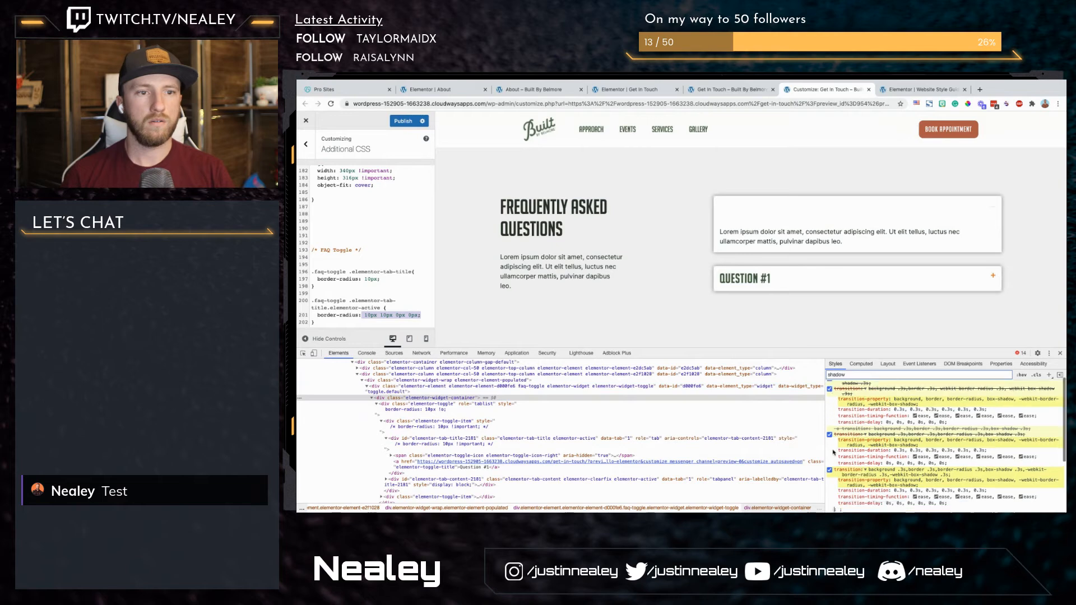
pyautogui.scroll(2, 835, 407)
pyautogui.scroll(-2, 834, 437)
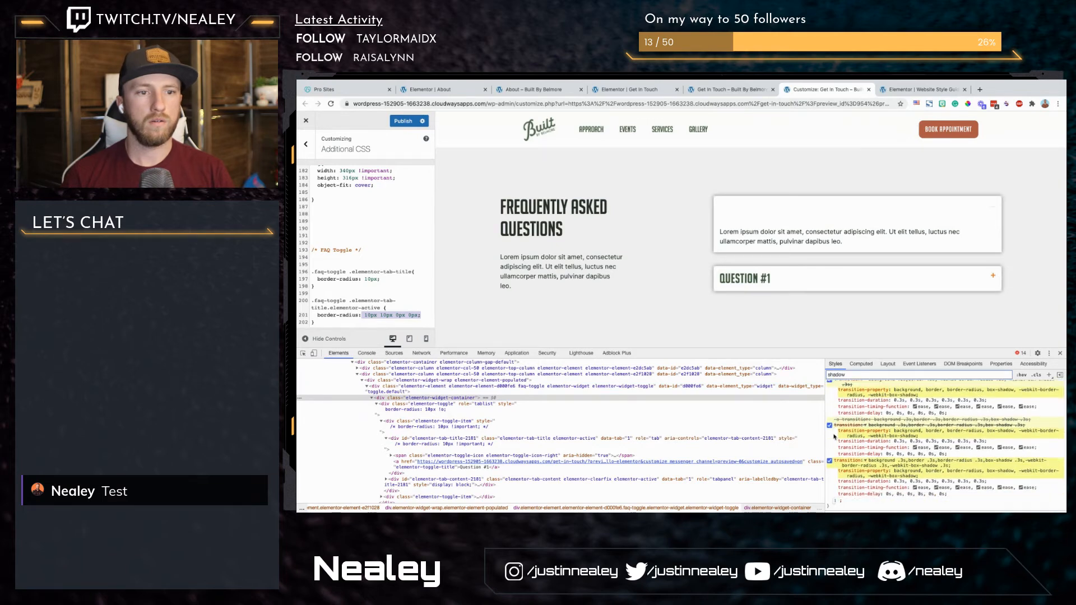
pyautogui.click(830, 447)
pyautogui.click(830, 409)
pyautogui.scroll(2, 830, 410)
pyautogui.click(829, 402)
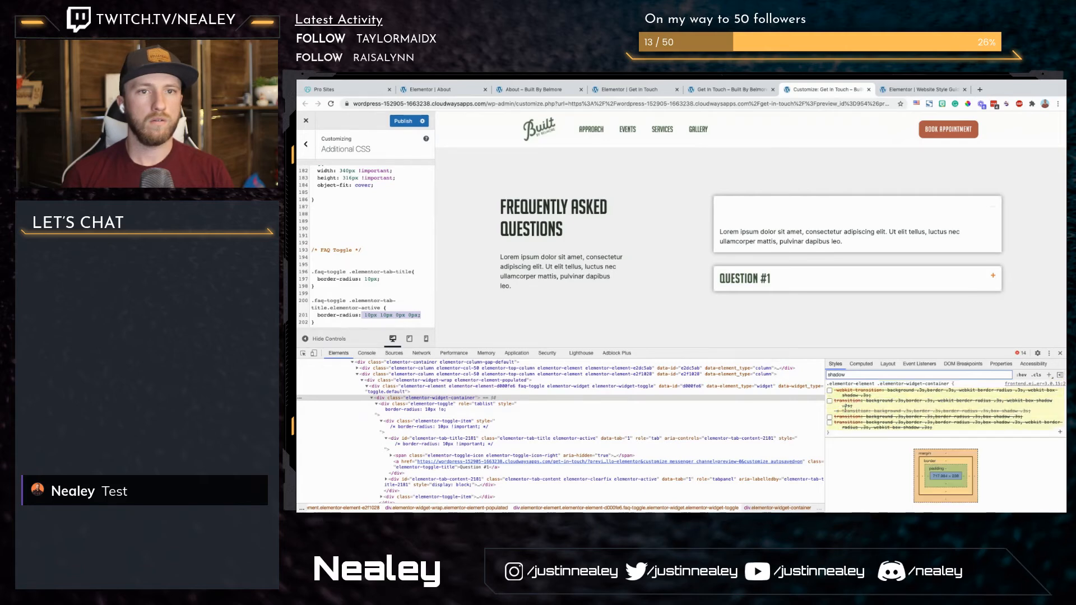
# Step: Try disabling both box-shadow declarations on the elementor-toggle-item element in the inspector, and re-enable them
pyautogui.click(429, 409)
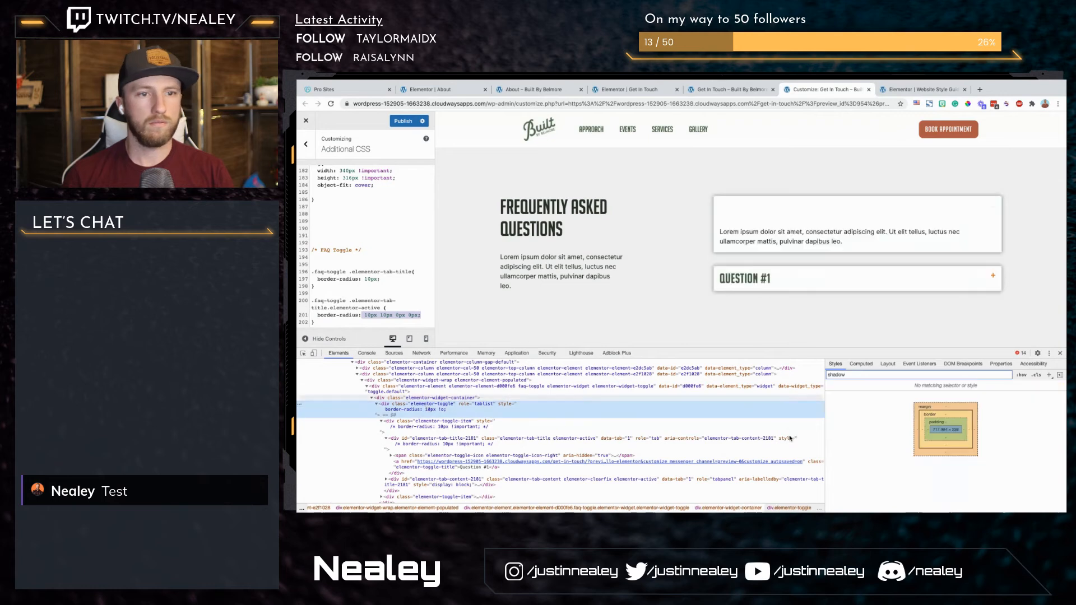
pyautogui.click(428, 427)
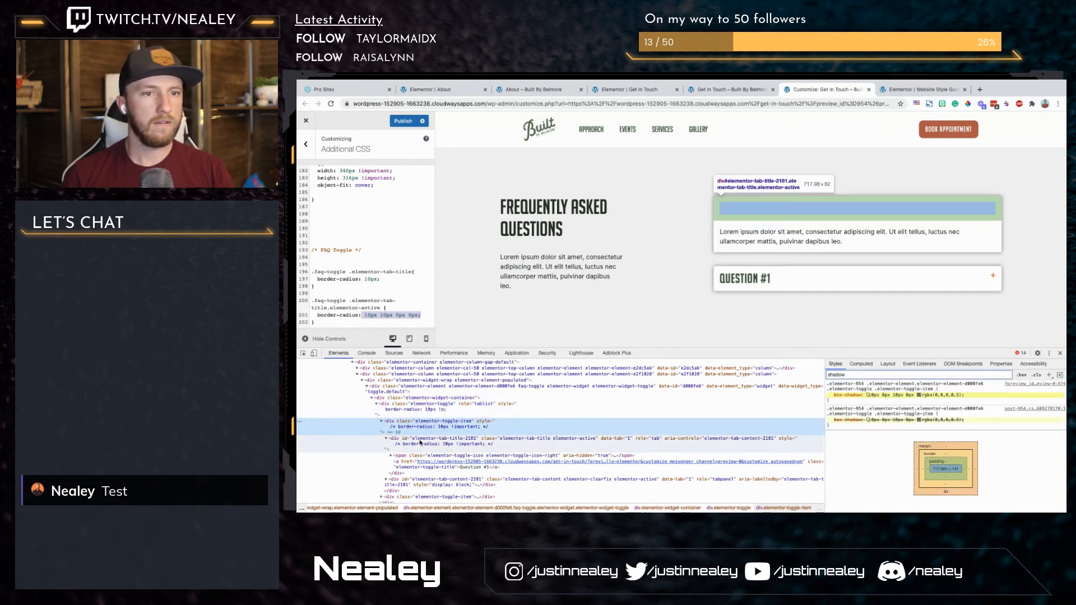
pyautogui.click(831, 395)
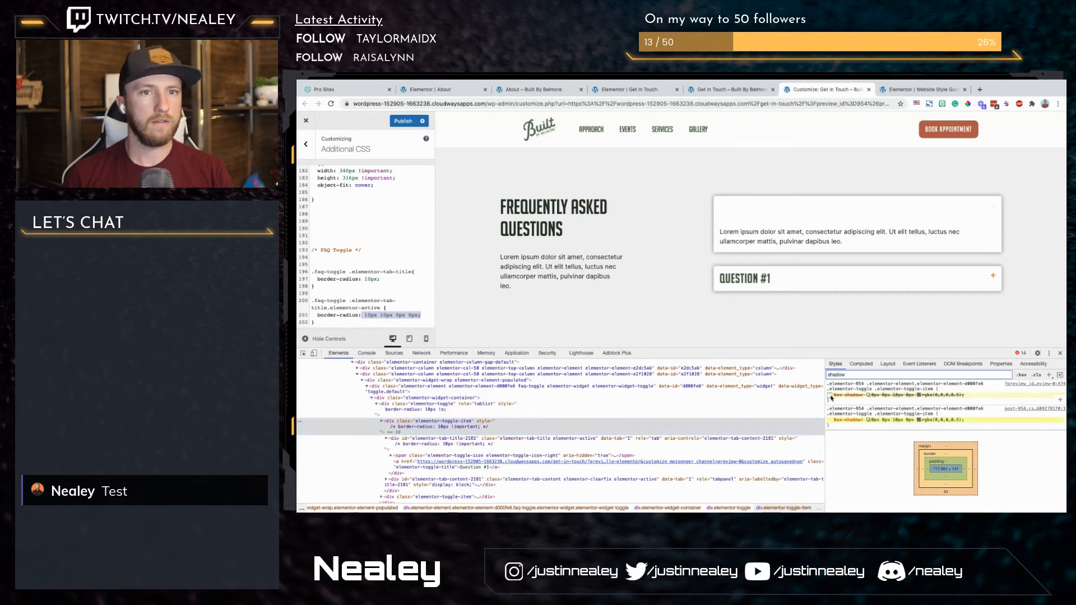
pyautogui.click(830, 419)
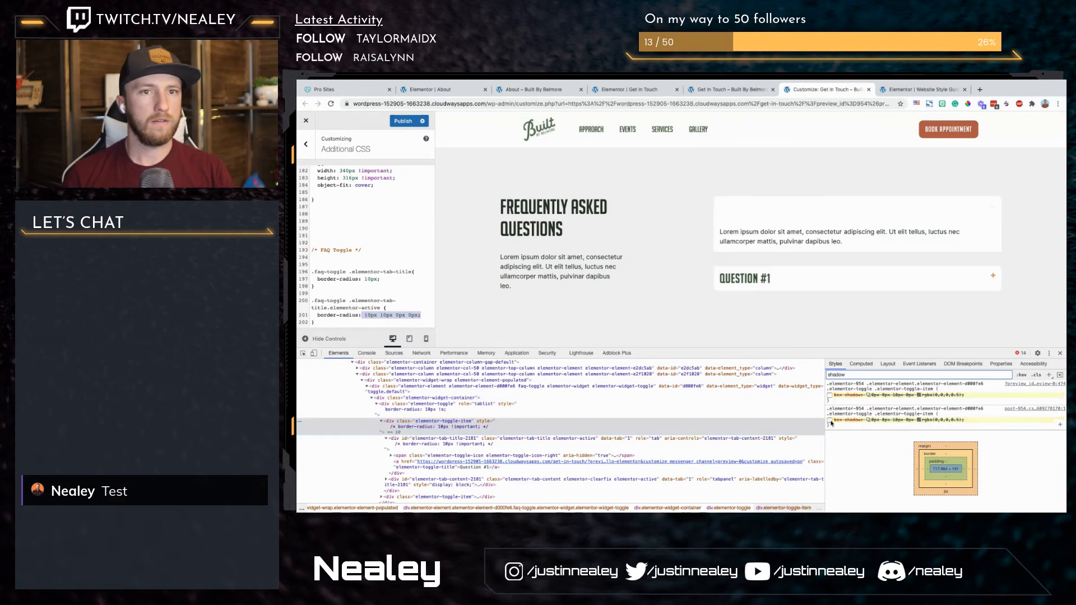
pyautogui.click(829, 420)
pyautogui.click(830, 396)
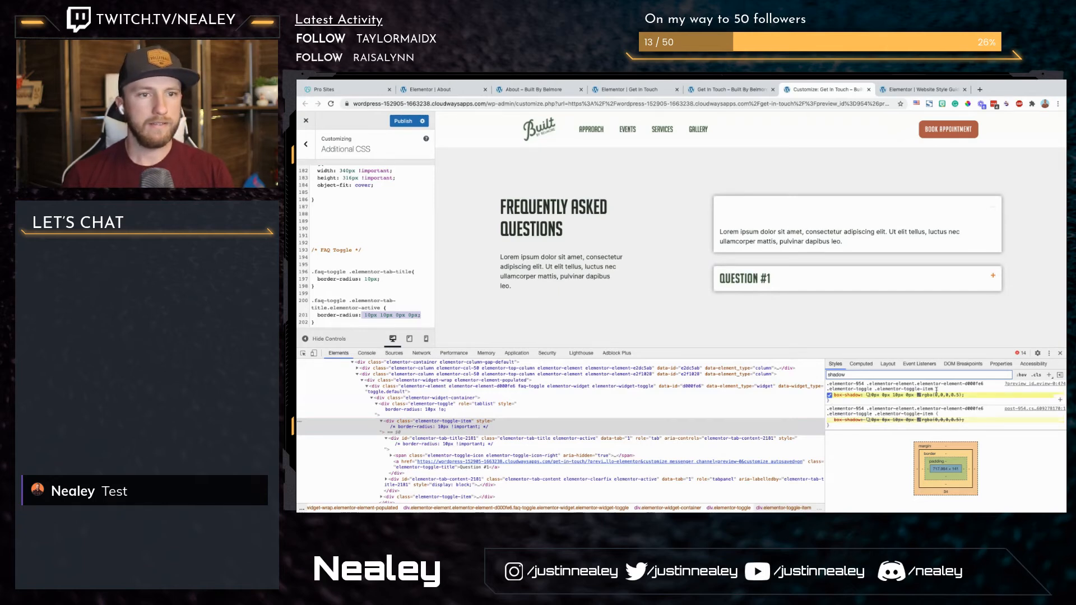
# Step: Copy the elementor-toggle class name and start a new rule with the selector .elementor-toggle under the FAQ Toggle comment
pyautogui.moveTo(934, 388); pyautogui.dragTo(828, 390)
pyautogui.click(379, 266)
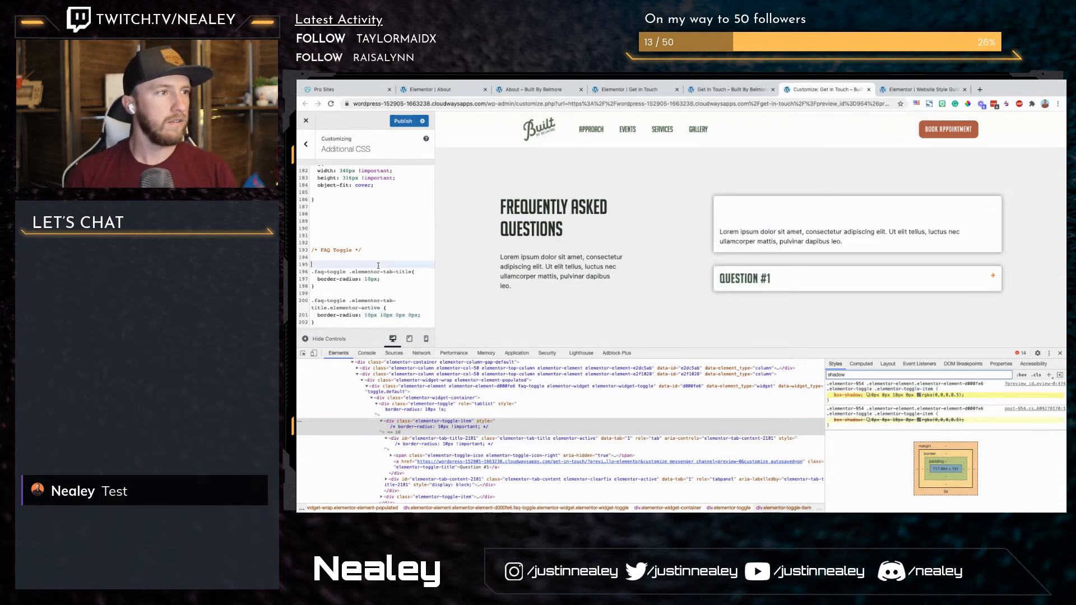
pyautogui.write('elementor-toggle')
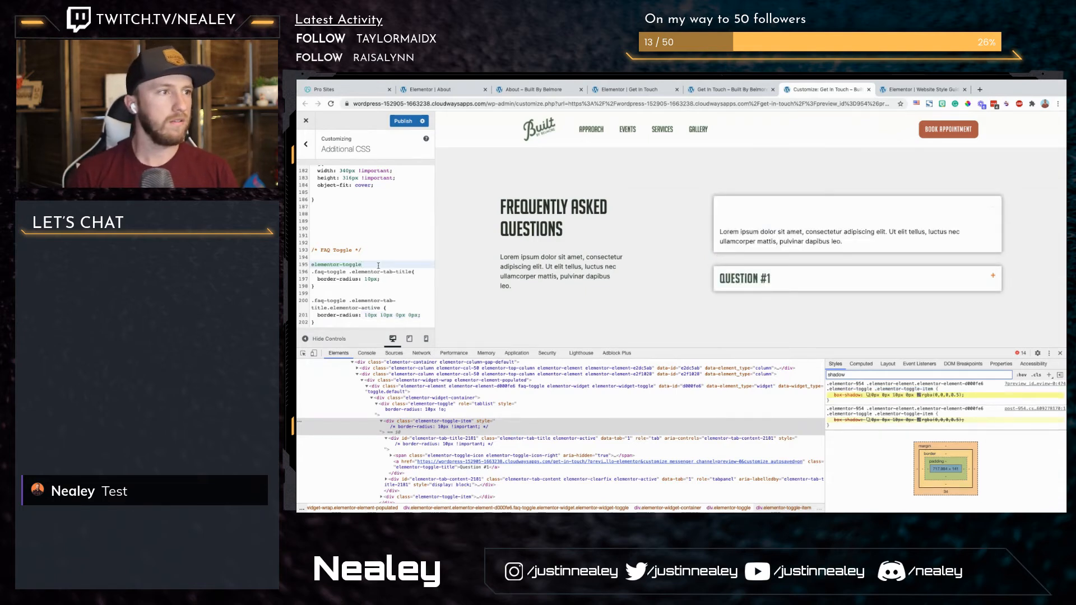
pyautogui.press('Home')
pyautogui.write('.')
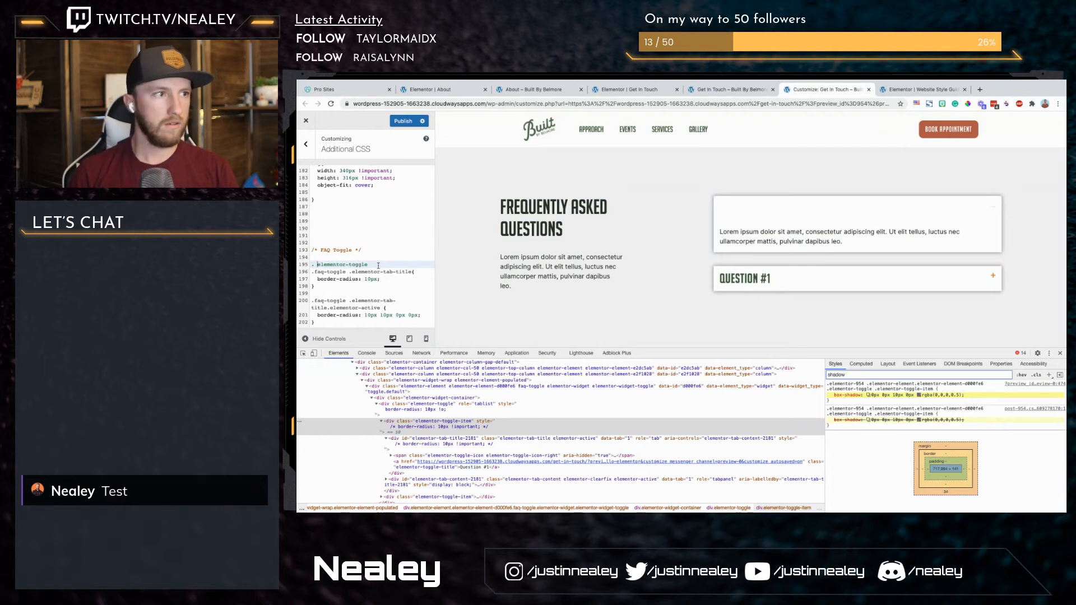
pyautogui.press('Delete')
pyautogui.write('{')
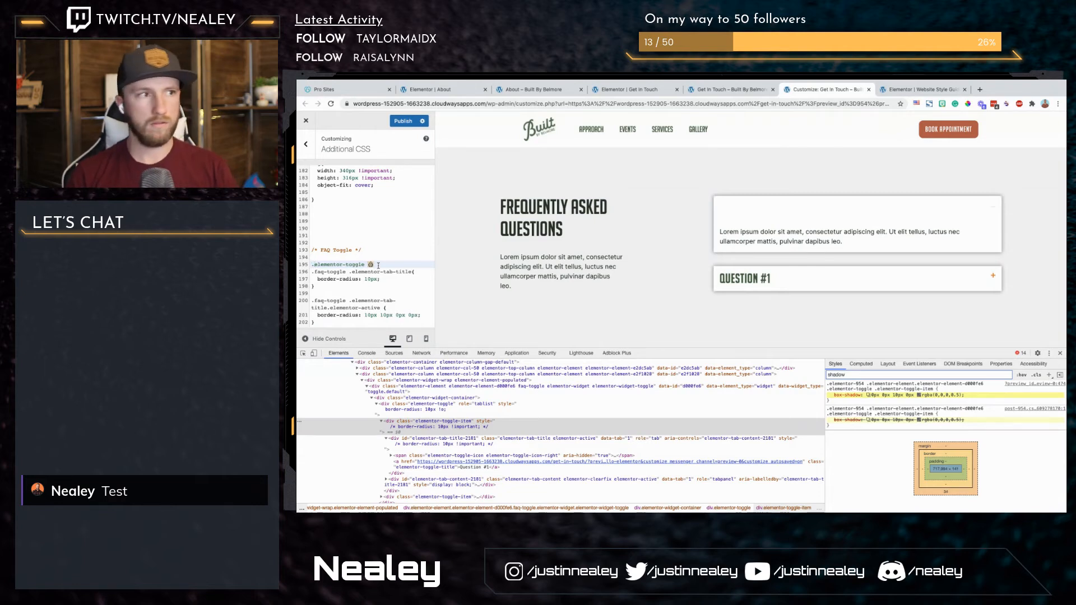
pyautogui.press('Return')
# Step: Add border-radius: 10px !important; to the new .elementor-toggle rule
pyautogui.write('border-radius')
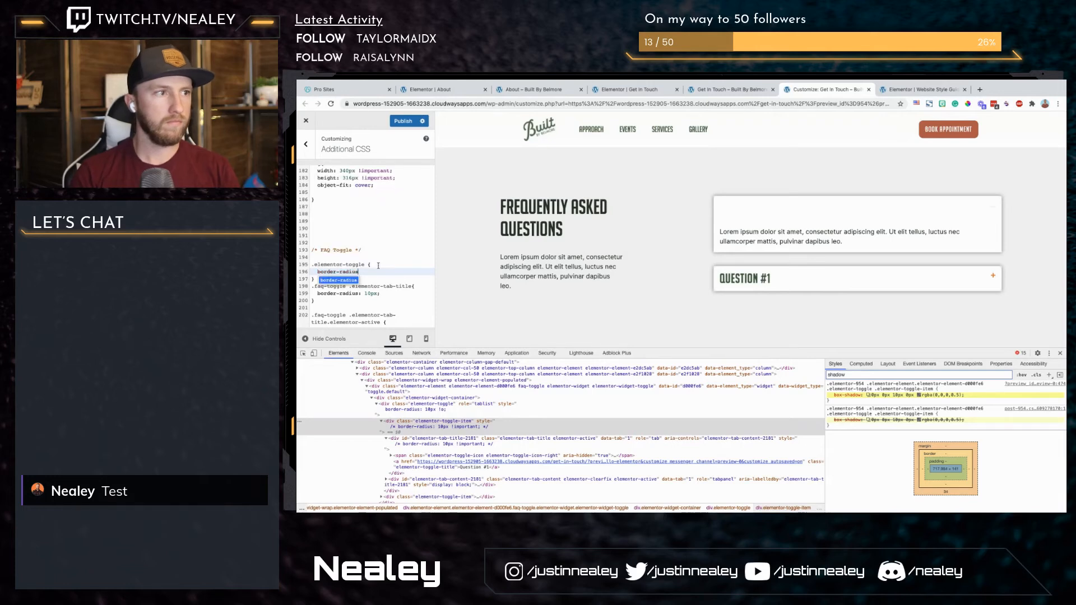
pyautogui.write(': 10px !iom')
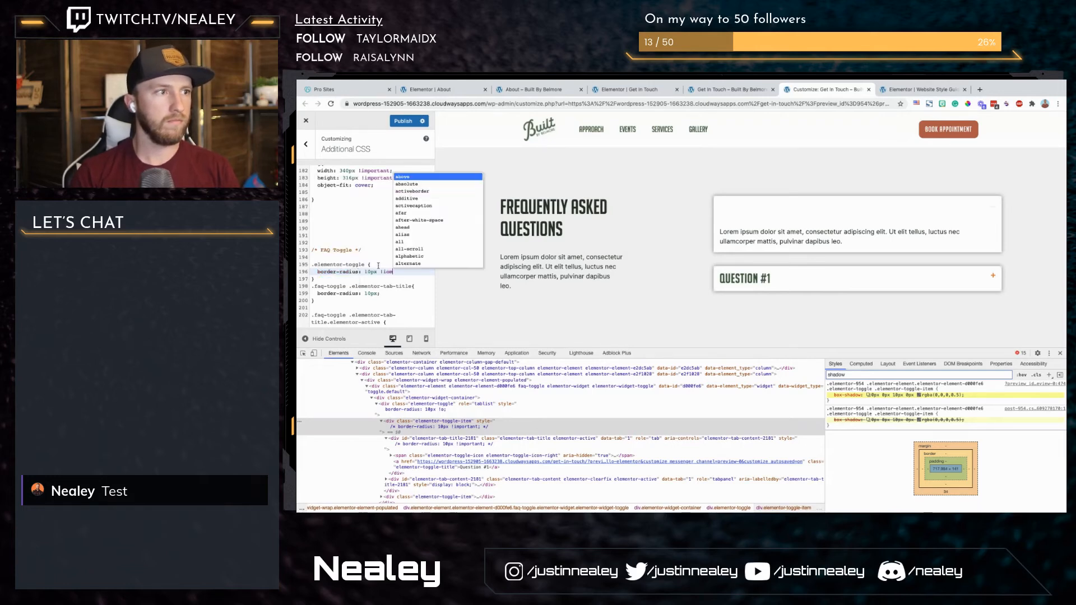
pyautogui.press('BackSpace')
pyautogui.press('BackSpace')
pyautogui.press('BackSpace')
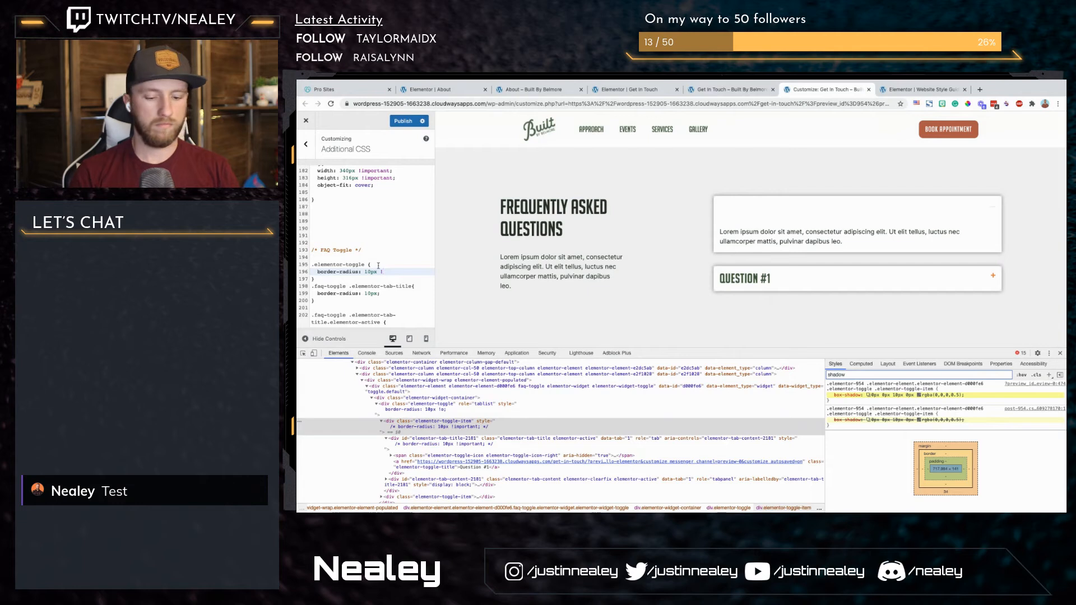
pyautogui.write('important')
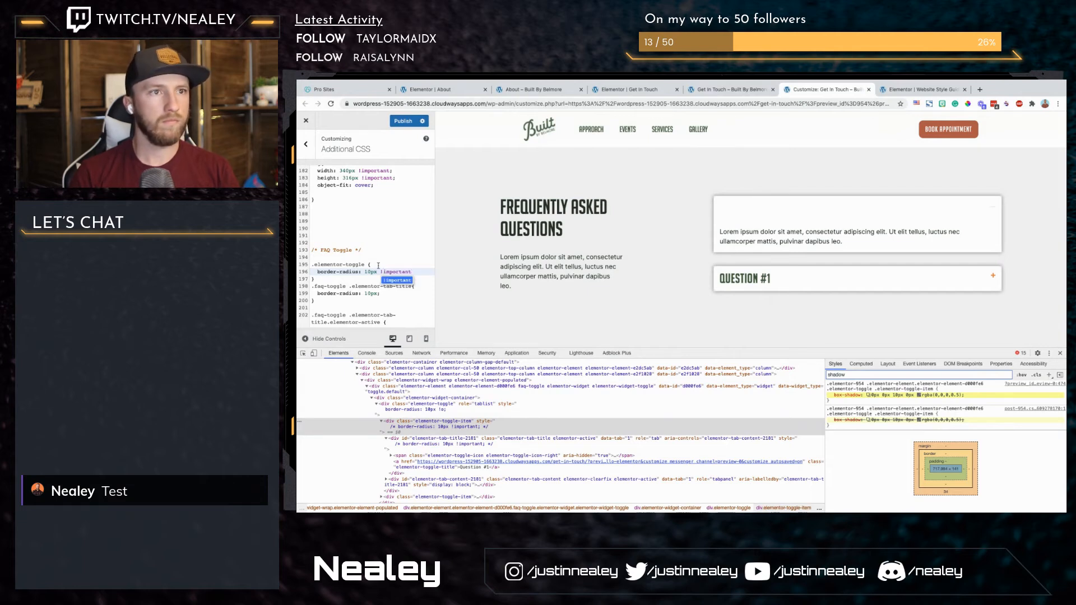
pyautogui.write(';')
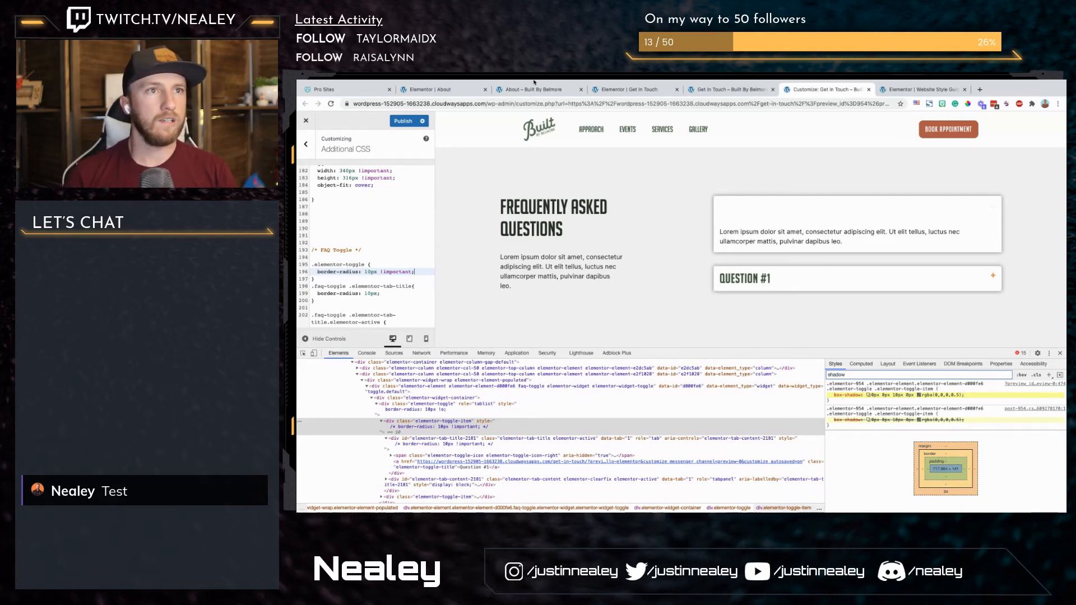
# Step: Switch to the Get In Touch page in Elementor and reset the Toggle widget's box shadow to its default
pyautogui.click(634, 89)
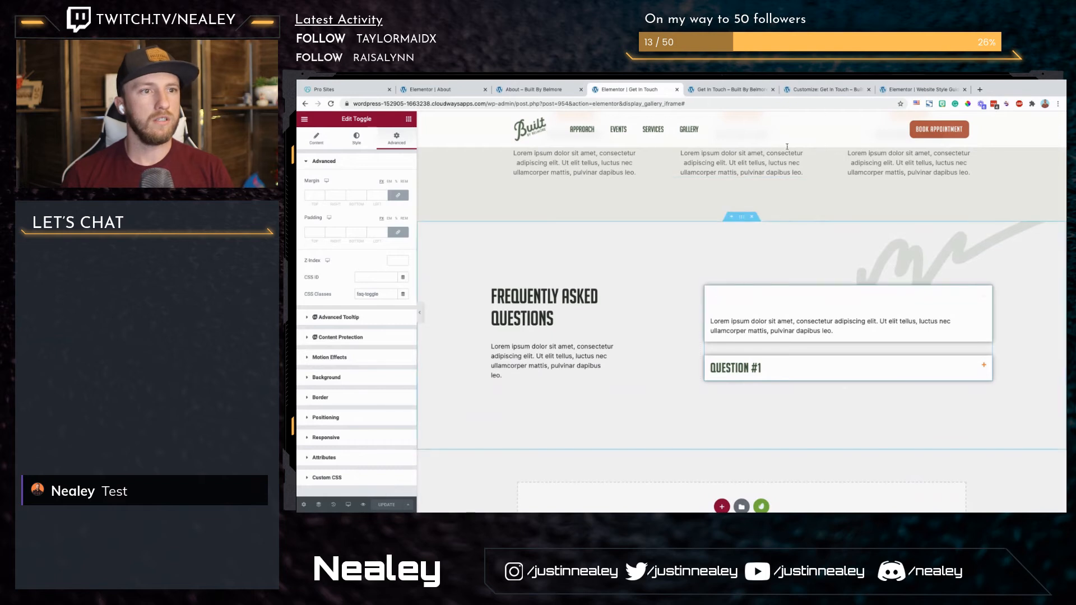
pyautogui.click(357, 137)
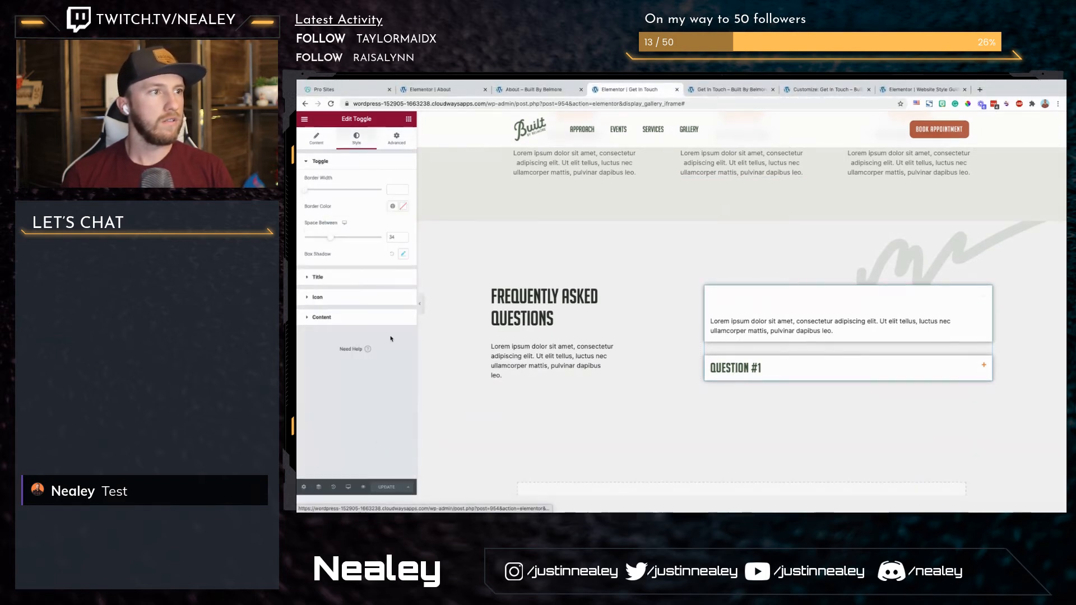
pyautogui.click(391, 254)
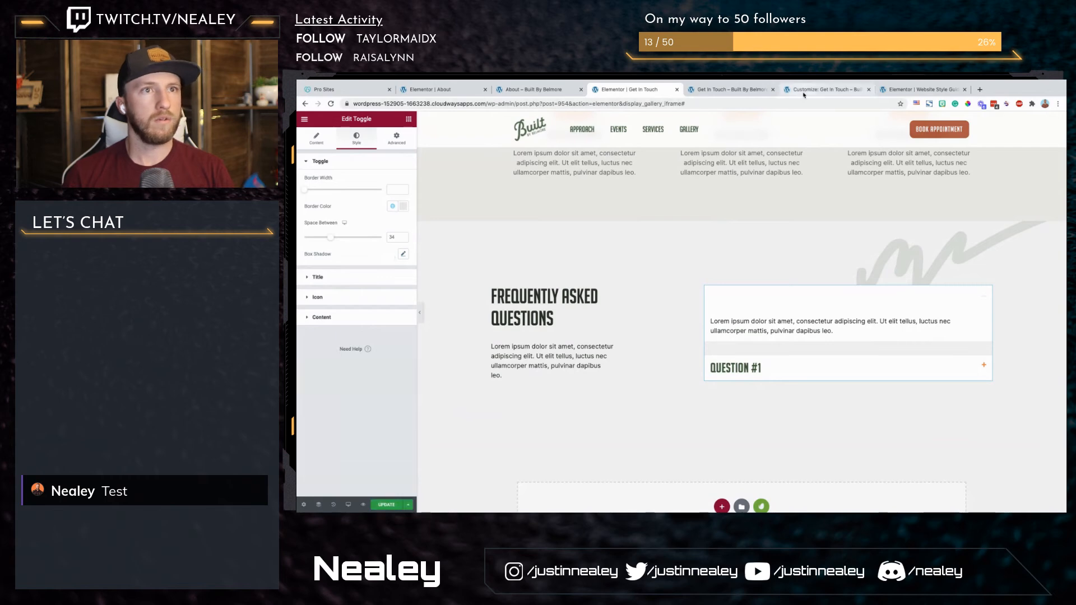
# Step: Copy the toggle item's box-shadow: 0px 0px 10px 0px rgba(0,0,0,0.5); from the inspector into the .elementor-tab-title.elementor-active rule in the Additional CSS
pyautogui.click(825, 89)
pyautogui.moveTo(967, 395); pyautogui.dragTo(835, 397)
pyautogui.hotkey('ctrl', 'c')
pyautogui.scroll(-1, 426, 303)
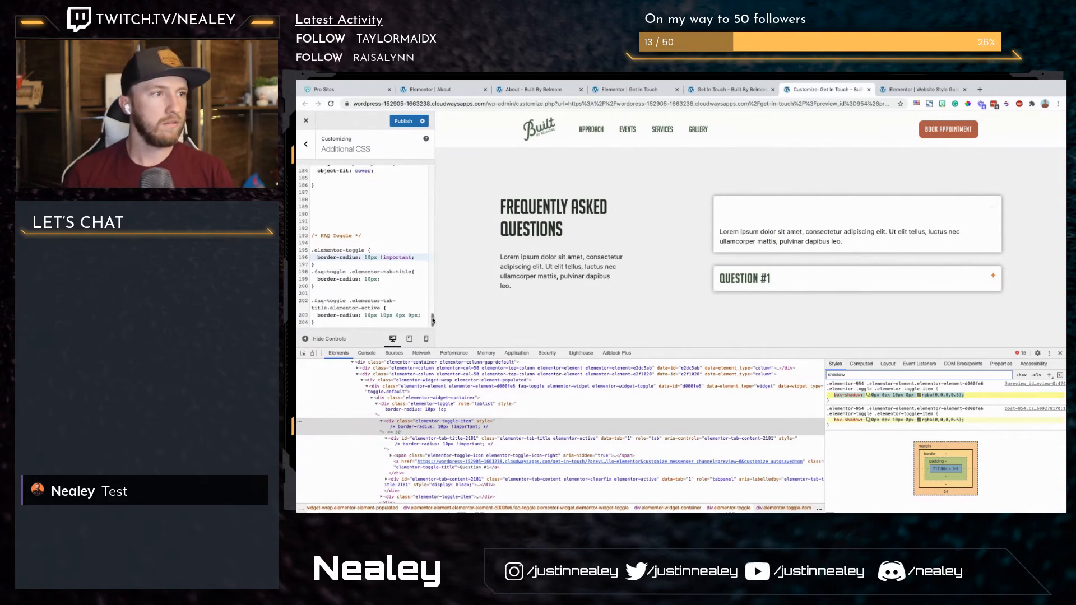
pyautogui.click(425, 316)
pyautogui.press('Return')
pyautogui.hotkey('ctrl', 'v')
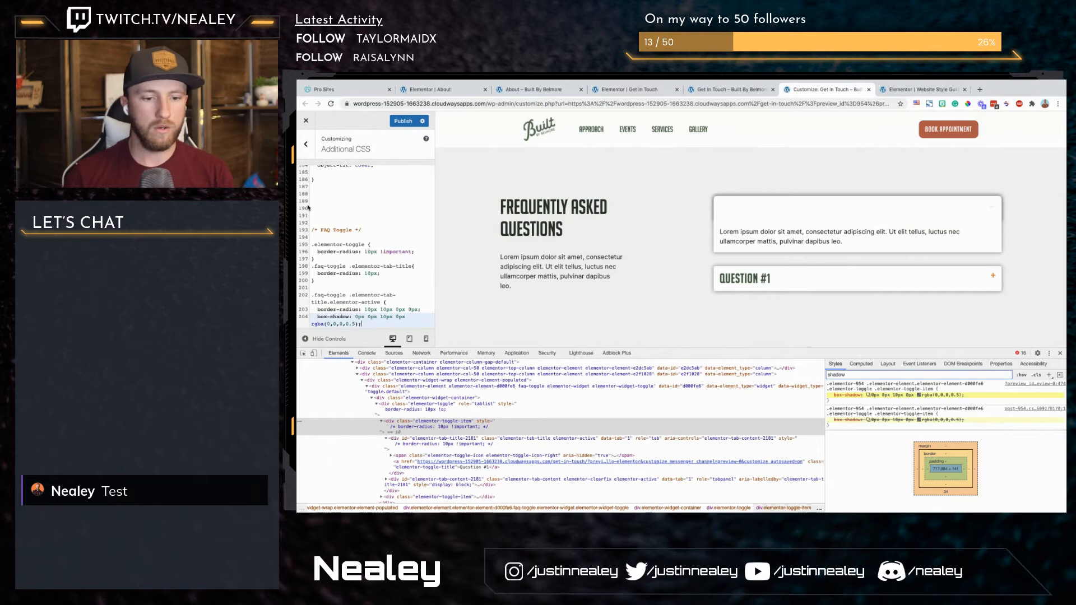
# Step: Publish the additional CSS and update the Get In Touch page in Elementor
pyautogui.click(404, 121)
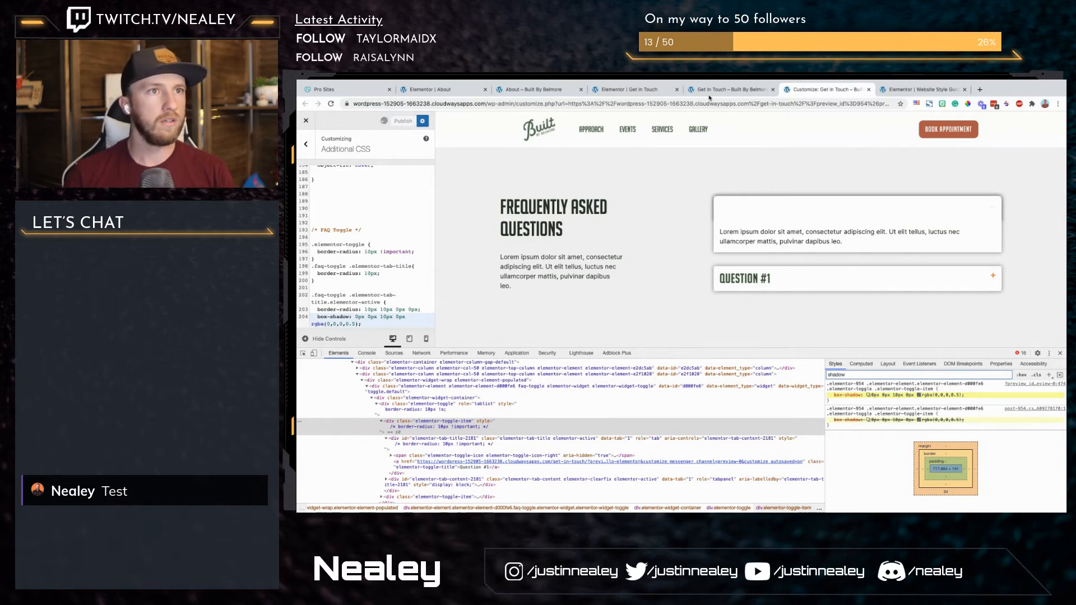
pyautogui.click(623, 89)
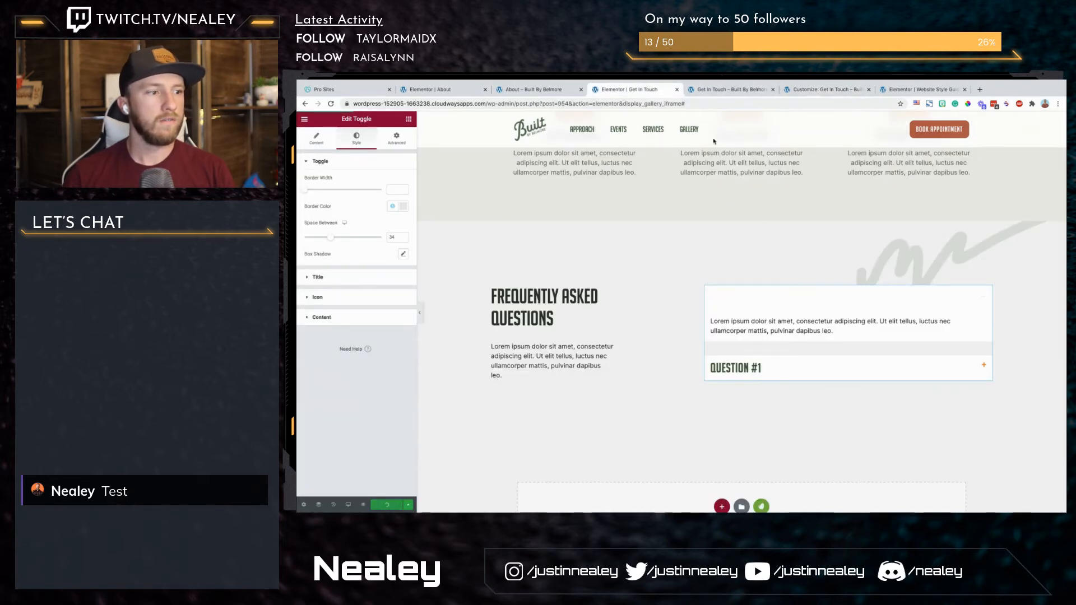
# Step: Reload the customizer preview and expand and collapse the first FAQ question to check its corners and shadow
pyautogui.click(824, 91)
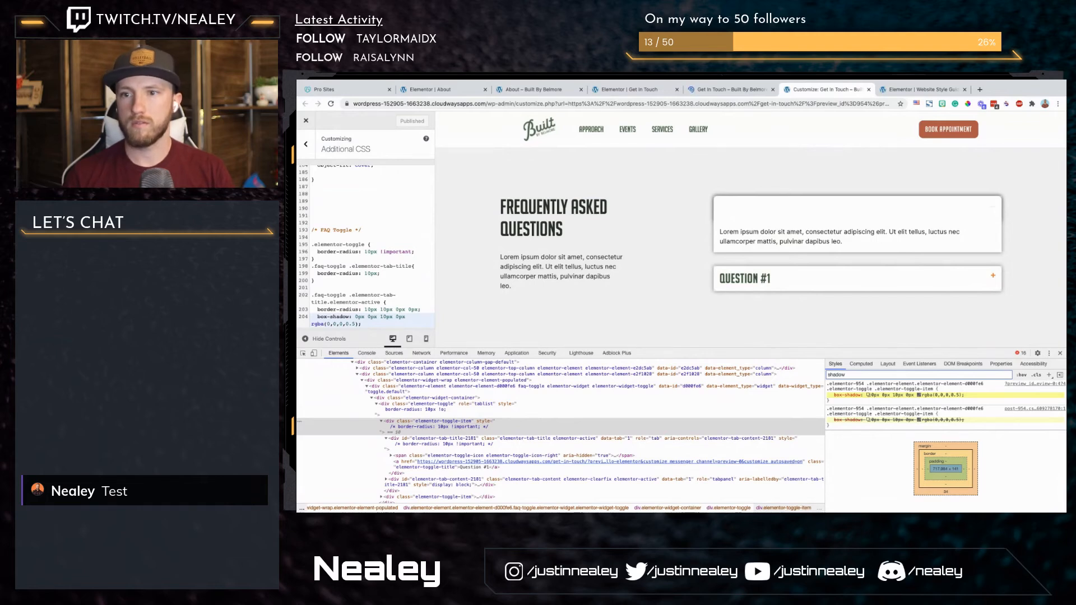
pyautogui.hotkey('ctrl', 'r')
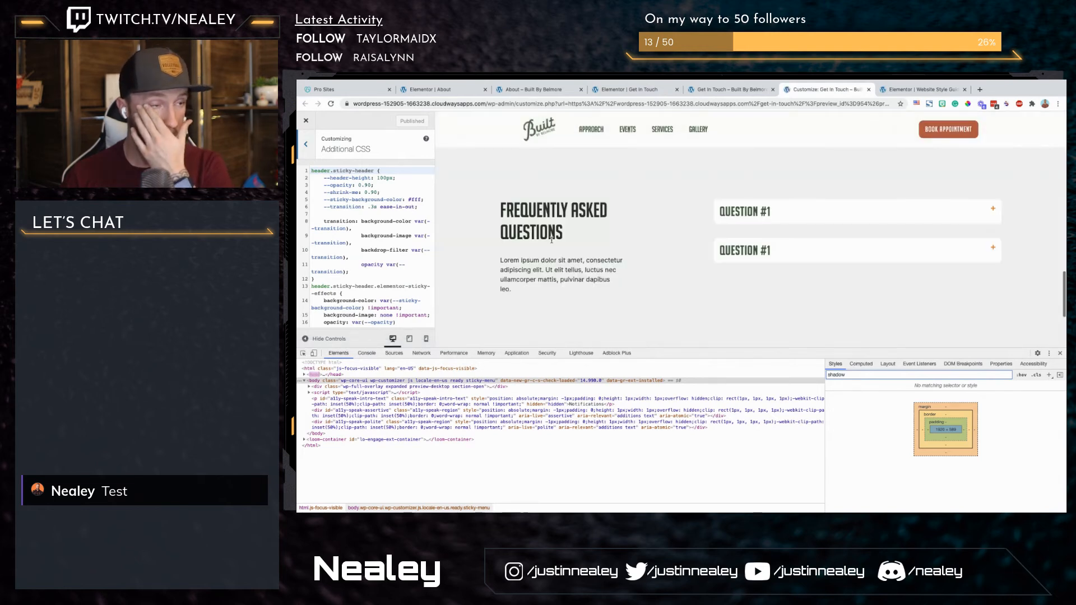
pyautogui.click(831, 212)
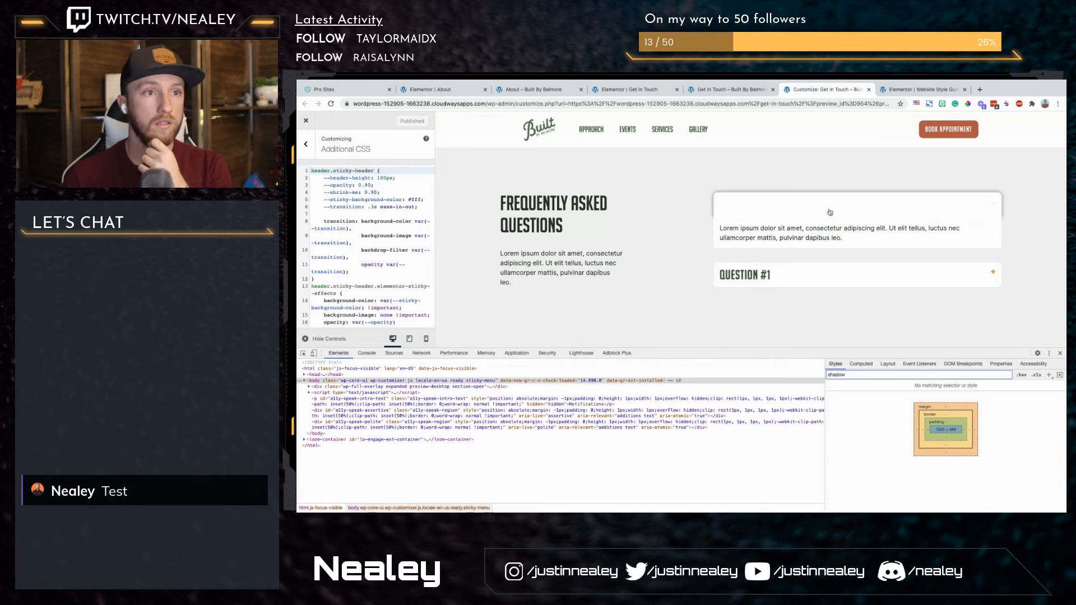
pyautogui.click(830, 212)
pyautogui.click(832, 209)
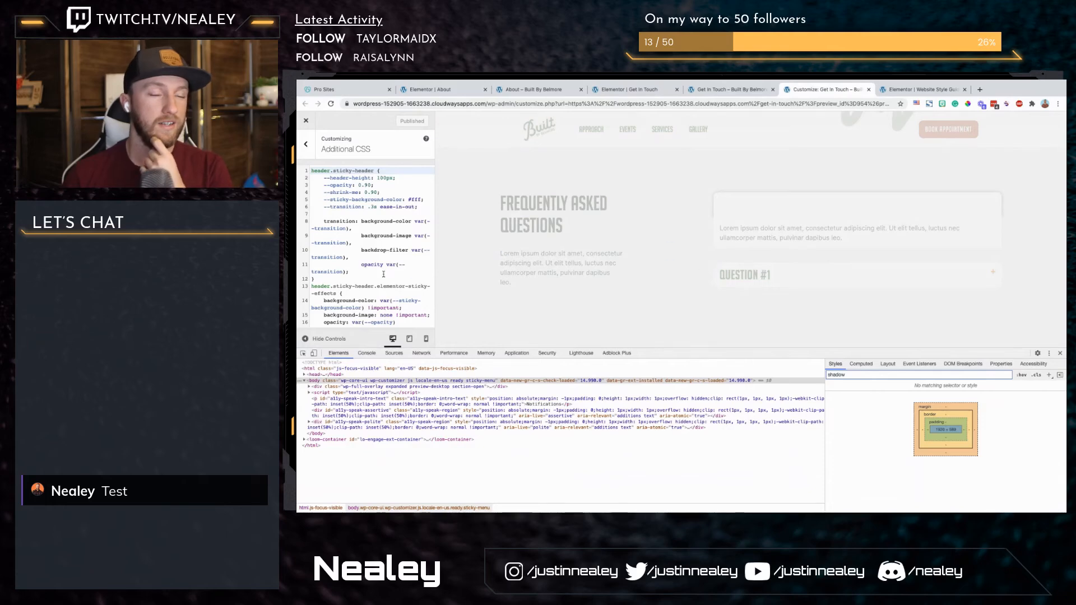
# Step: Expand the FAQ questions in the preview and check the open item's shadow against the FAQ Toggle rules in the Additional CSS
pyautogui.scroll(-10, 642, 230)
pyautogui.scroll(-5, 642, 229)
pyautogui.scroll(10, 642, 229)
pyautogui.scroll(-3, 642, 229)
pyautogui.scroll(-5, 642, 229)
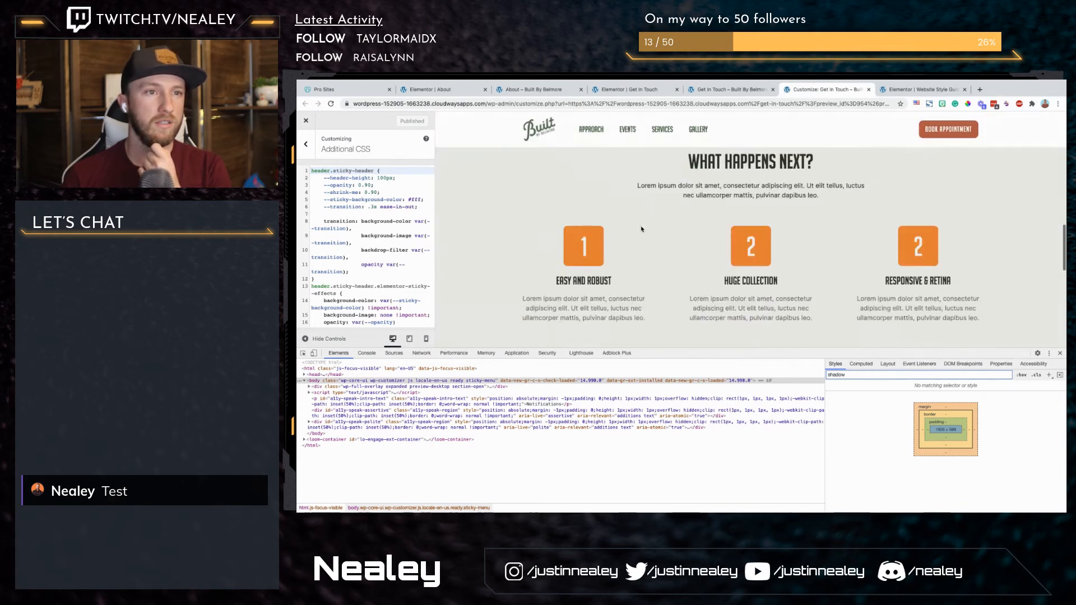
pyautogui.click(770, 190)
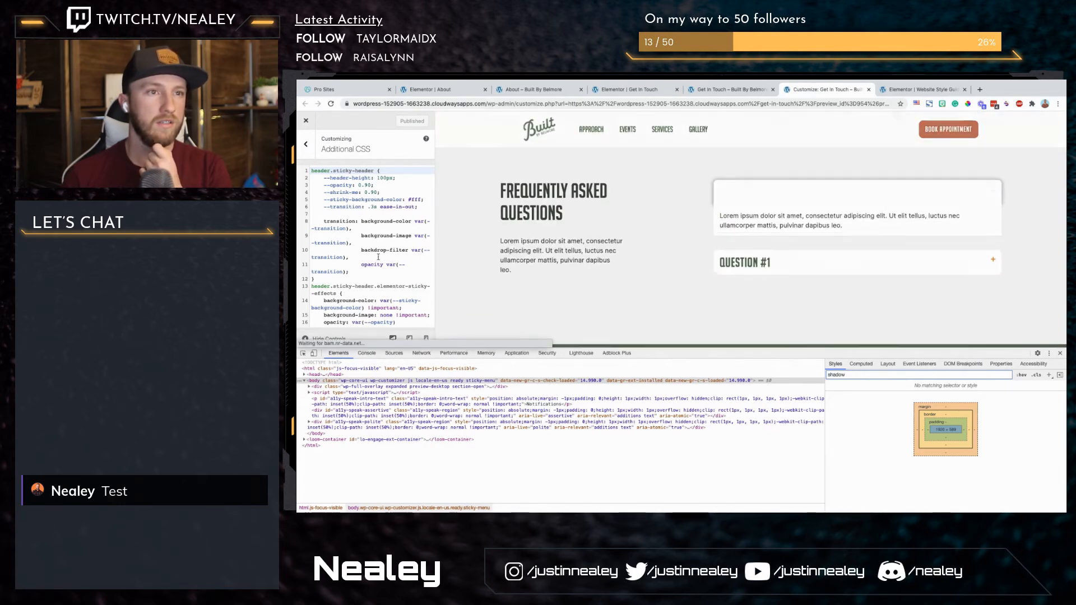
pyautogui.scroll(-15, 423, 291)
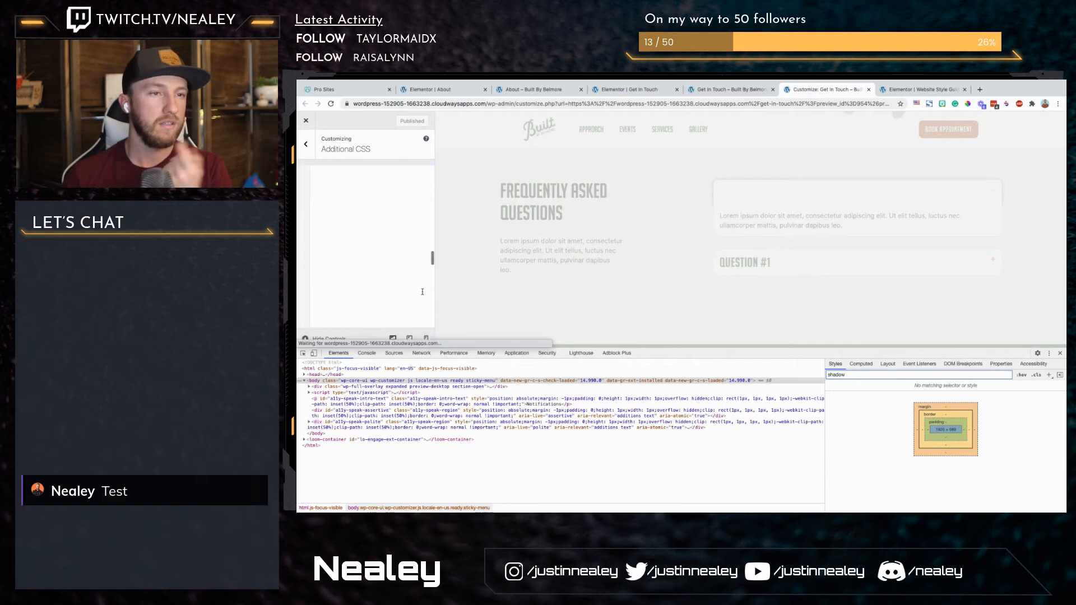
pyautogui.scroll(-2, 423, 292)
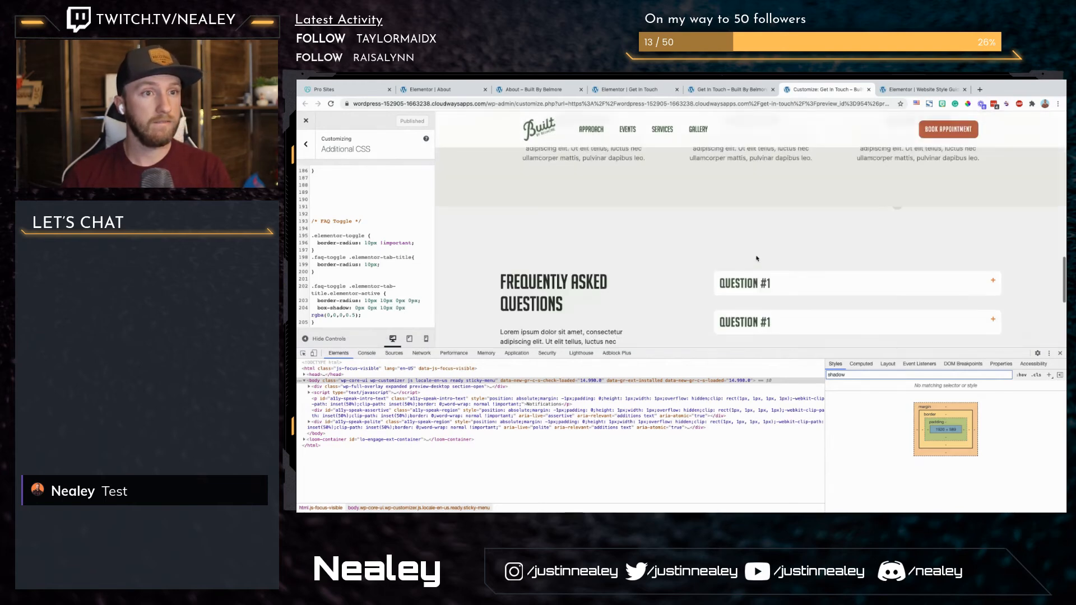
pyautogui.click(787, 315)
pyautogui.scroll(-3, 664, 253)
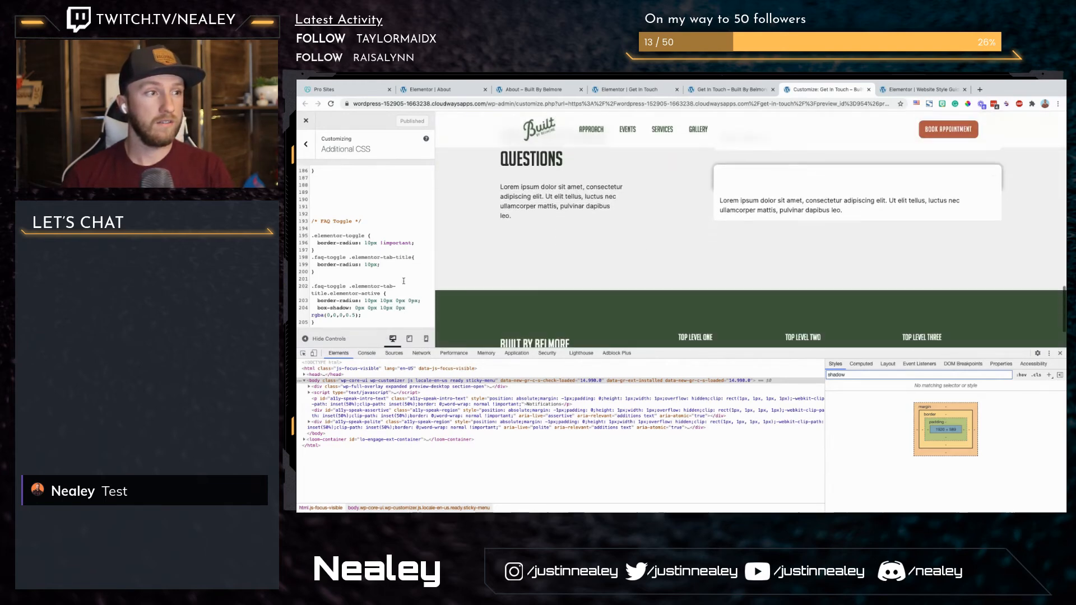
# Step: Inspect the FAQ toggle's markup and expand the first elementor-toggle-item element to find its class
pyautogui.click(366, 315)
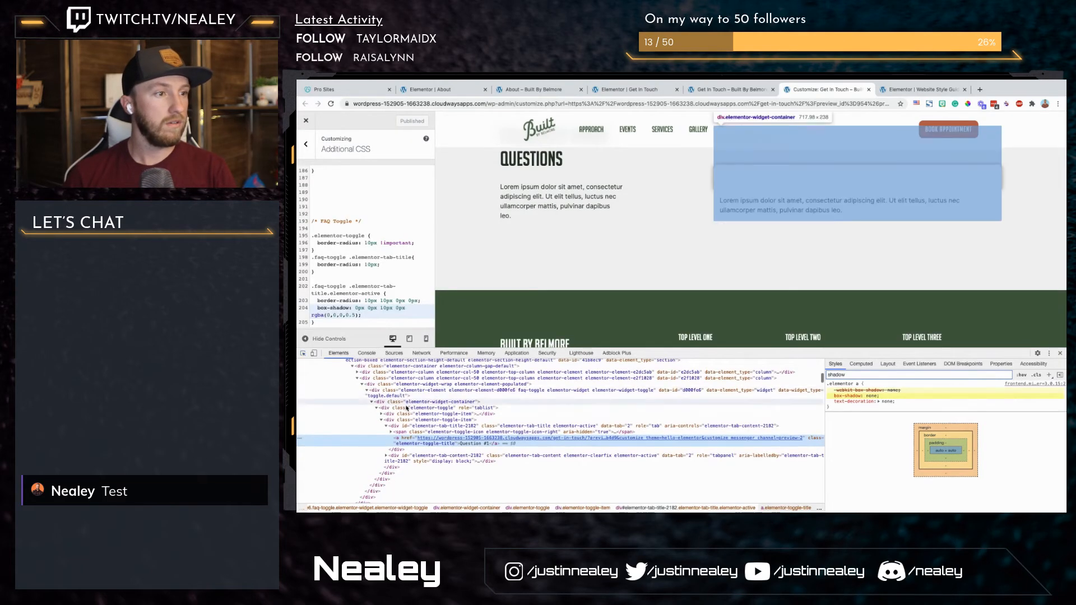
pyautogui.click(406, 409)
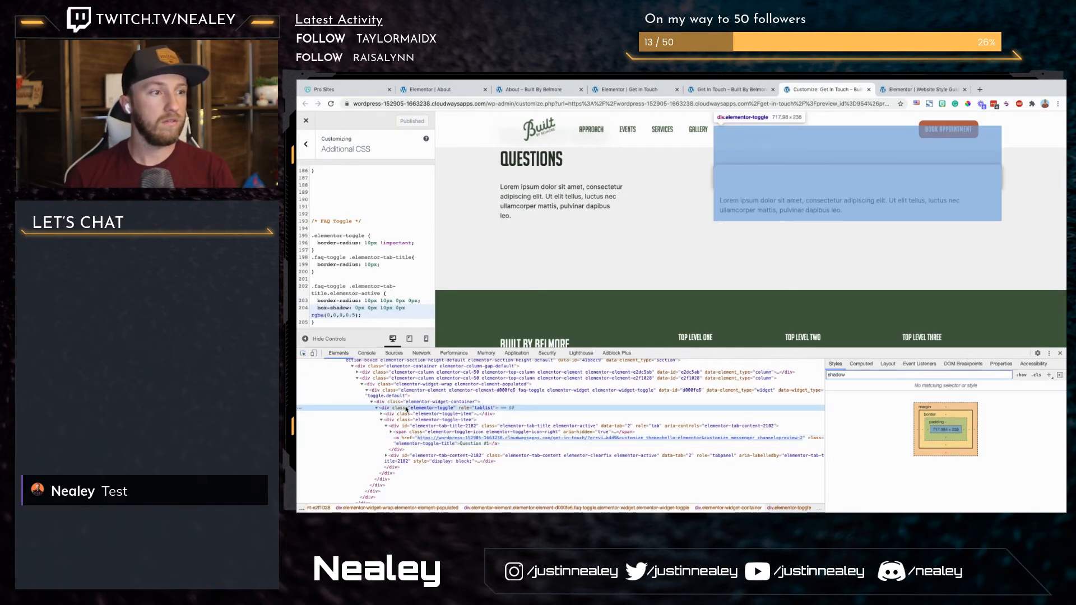
pyautogui.click(409, 415)
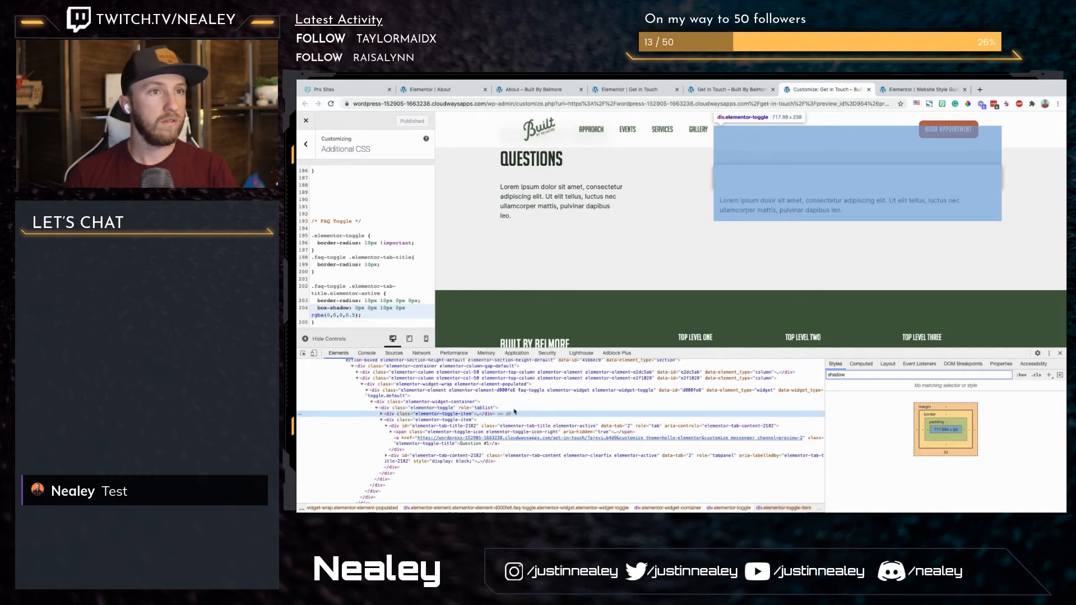
pyautogui.scroll(1, 552, 338)
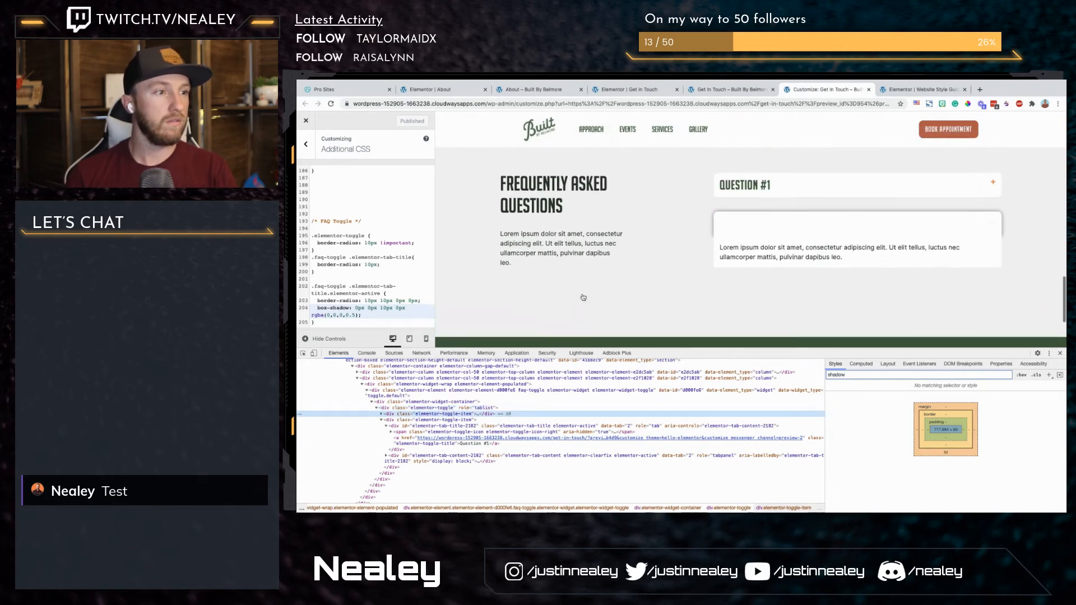
pyautogui.click(382, 413)
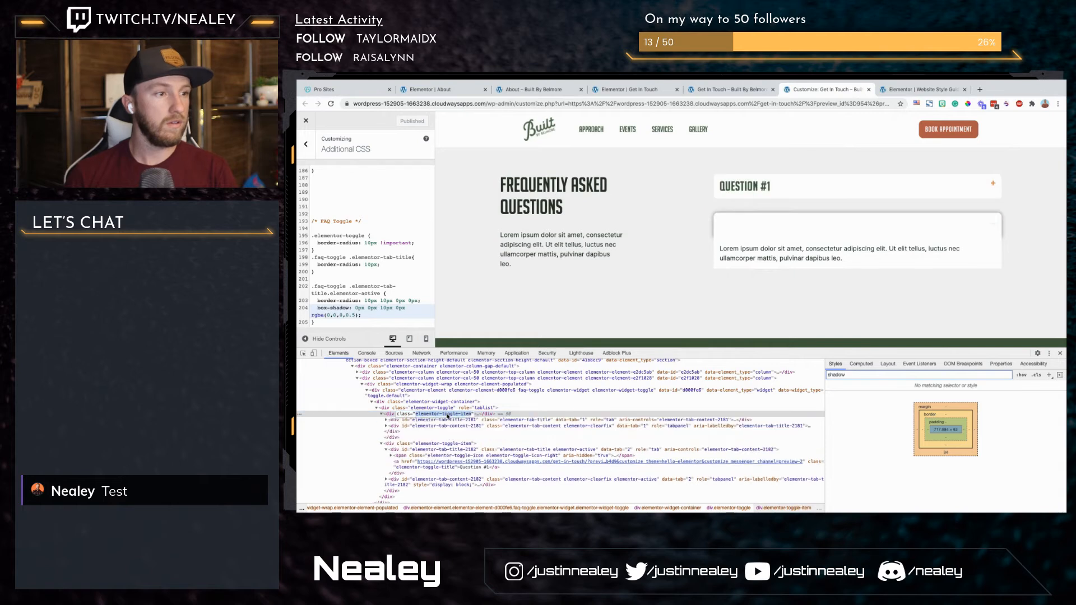
# Step: Add an .elementor-toggle-item rule at the end of the Additional CSS and move the box-shadow declaration from the .elementor-active rule into it
pyautogui.click(341, 327)
pyautogui.press('Return')
pyautogui.write('.elementor-toggle-item')
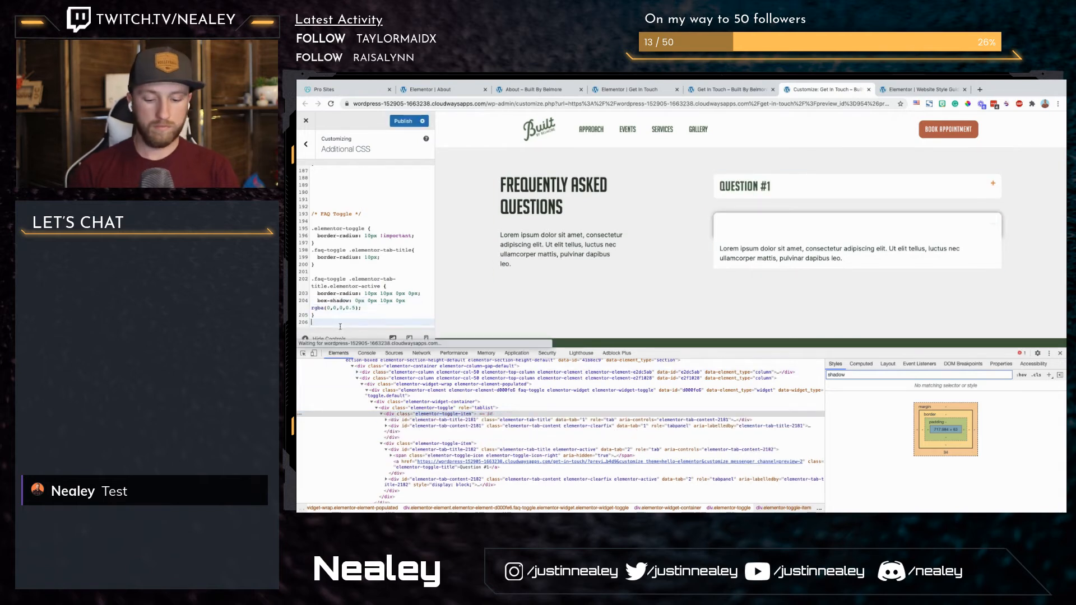
pyautogui.write(' {')
pyautogui.press('Return')
pyautogui.click(365, 293)
pyautogui.keyDown('shift'); pyautogui.click(319, 289); pyautogui.keyUp('shift')
pyautogui.hotkey('ctrl', 'x')
pyautogui.click(321, 315)
pyautogui.hotkey('ctrl', 'v')
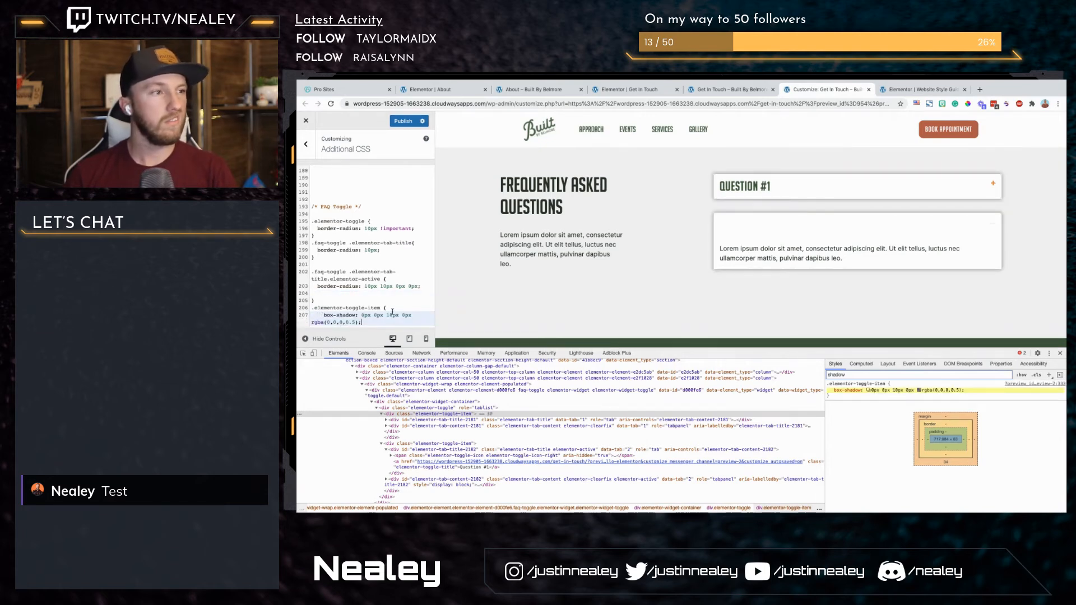
# Step: Add border-radius: 10px; to the .elementor-toggle-item rule
pyautogui.press('Return')
pyautogui.write('bo')
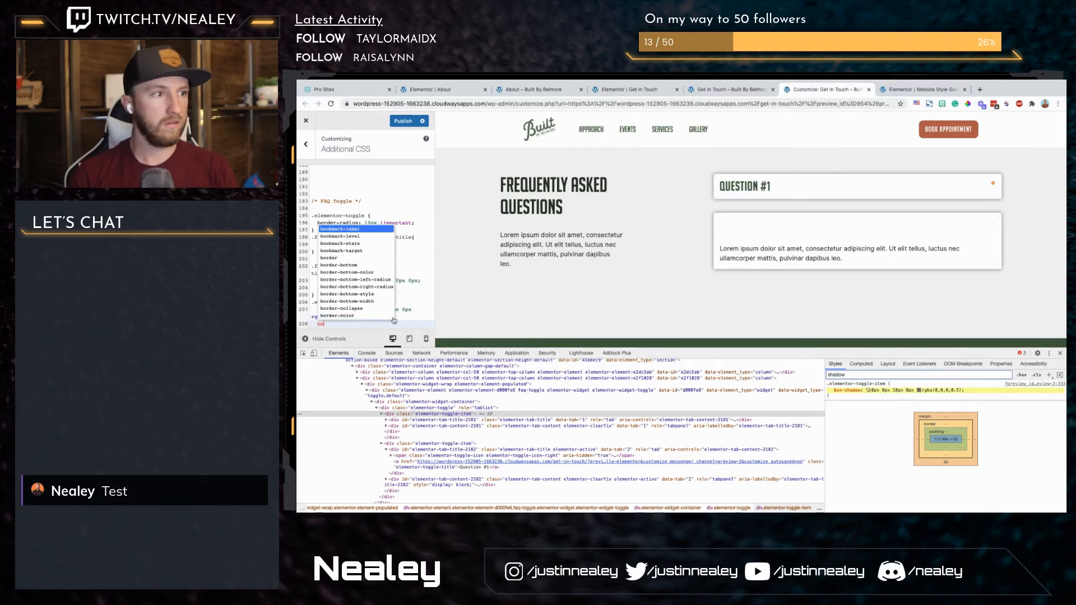
pyautogui.write('rder-radius')
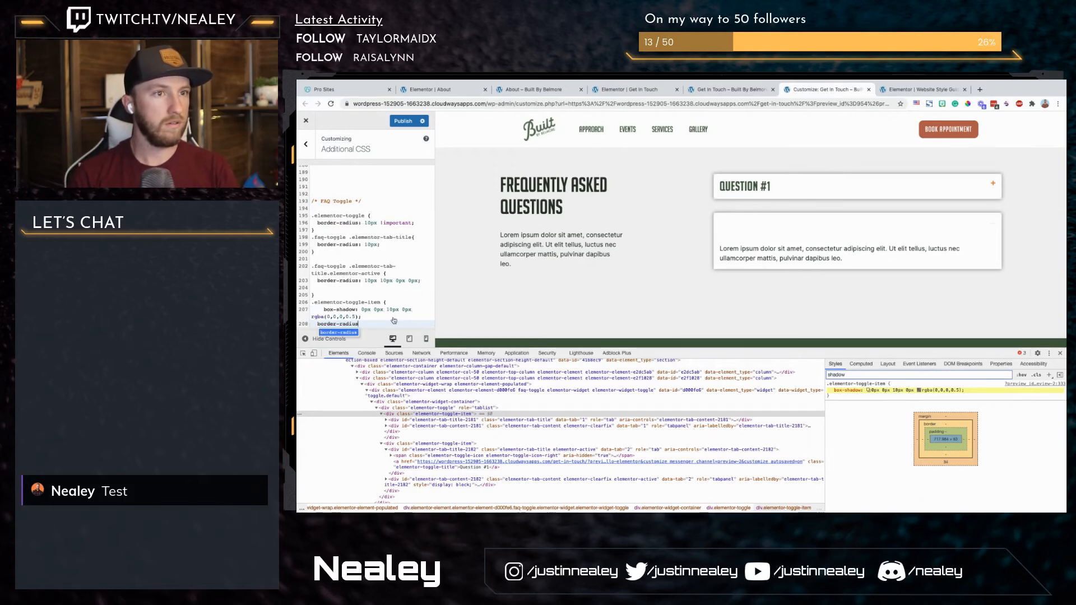
pyautogui.write(': 10px;')
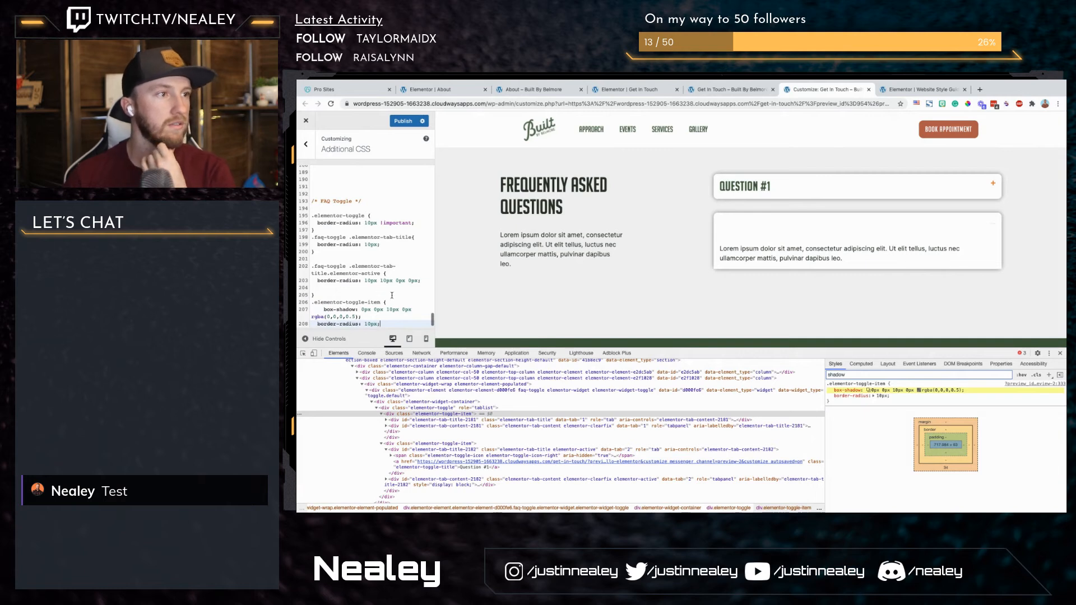
# Step: Inspect the first toggle item's content element and select its elementor-tab-content class name
pyautogui.click(423, 426)
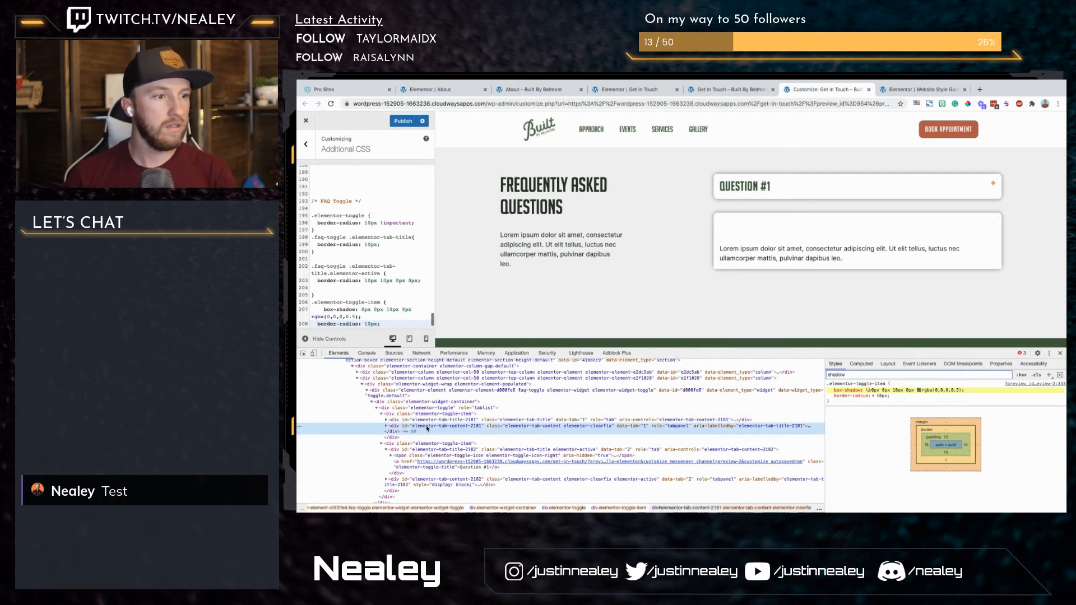
pyautogui.press('Right')
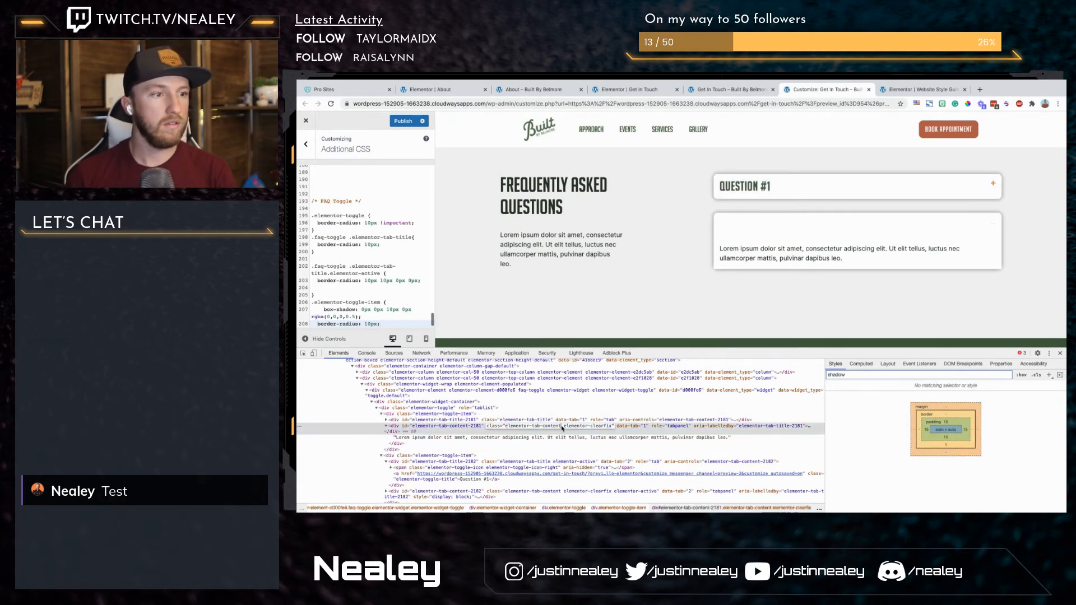
pyautogui.moveTo(562, 428); pyautogui.dragTo(507, 430)
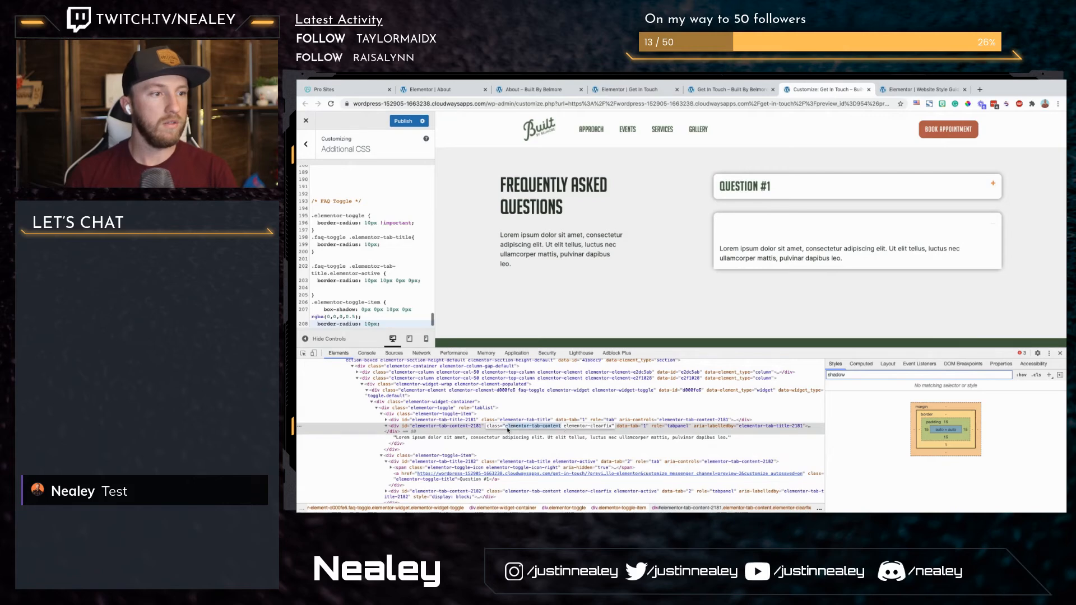
pyautogui.click(384, 273)
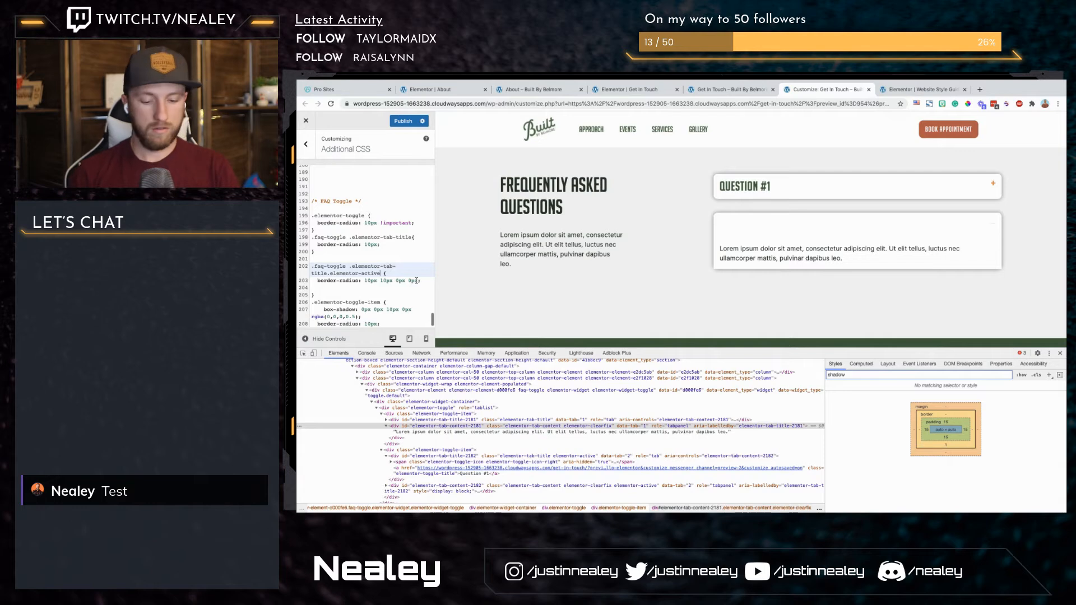
pyautogui.write('m')
pyautogui.press('BackSpace')
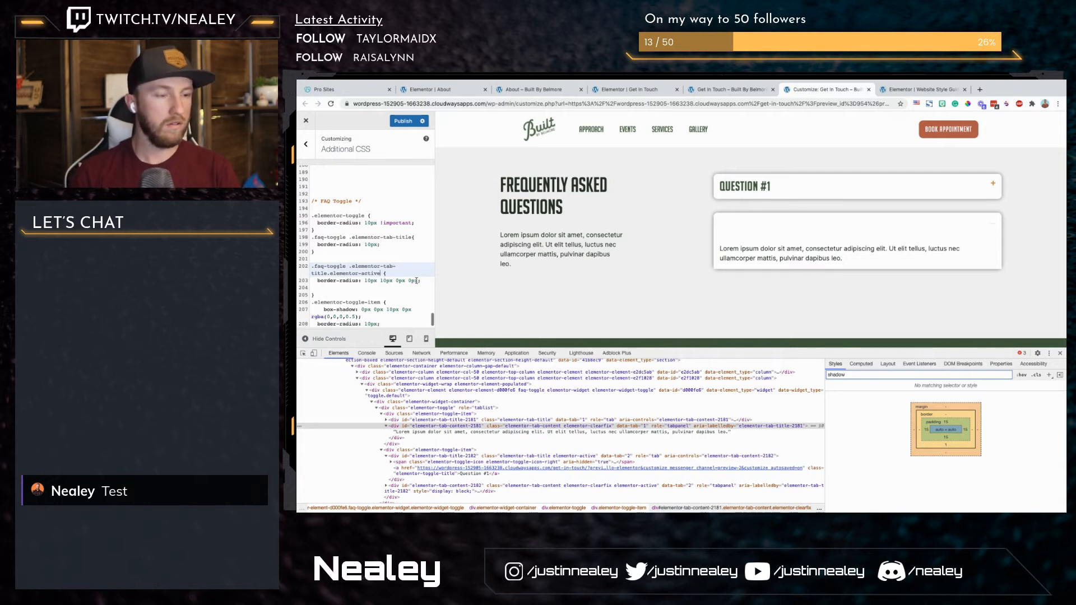
pyautogui.write(',')
pyautogui.press('BackSpace')
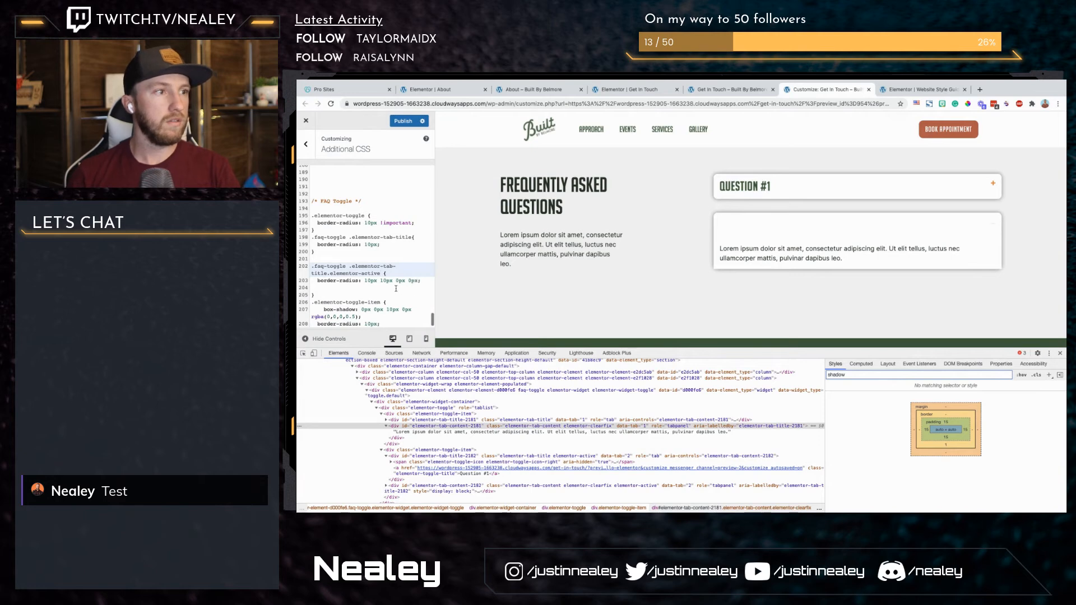
# Step: Remove the blank line from the .elementor-active rule, add one after the rule, and prefix the .elementor-toggle-item selector with .faq-toggle
pyautogui.click(396, 288)
pyautogui.press('BackSpace')
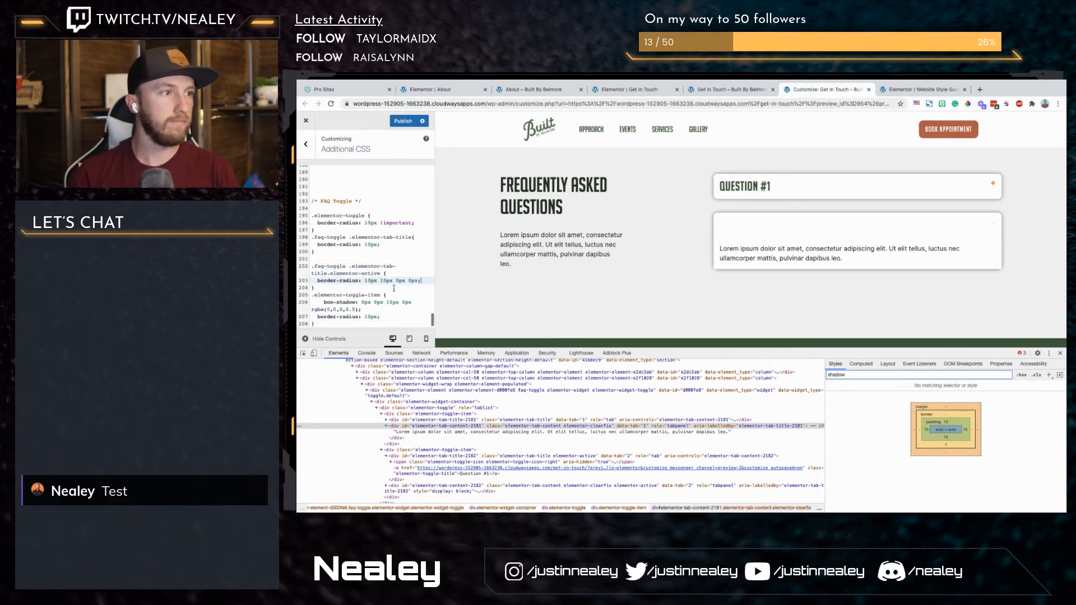
pyautogui.press('Down')
pyautogui.press('Return')
pyautogui.press('Down')
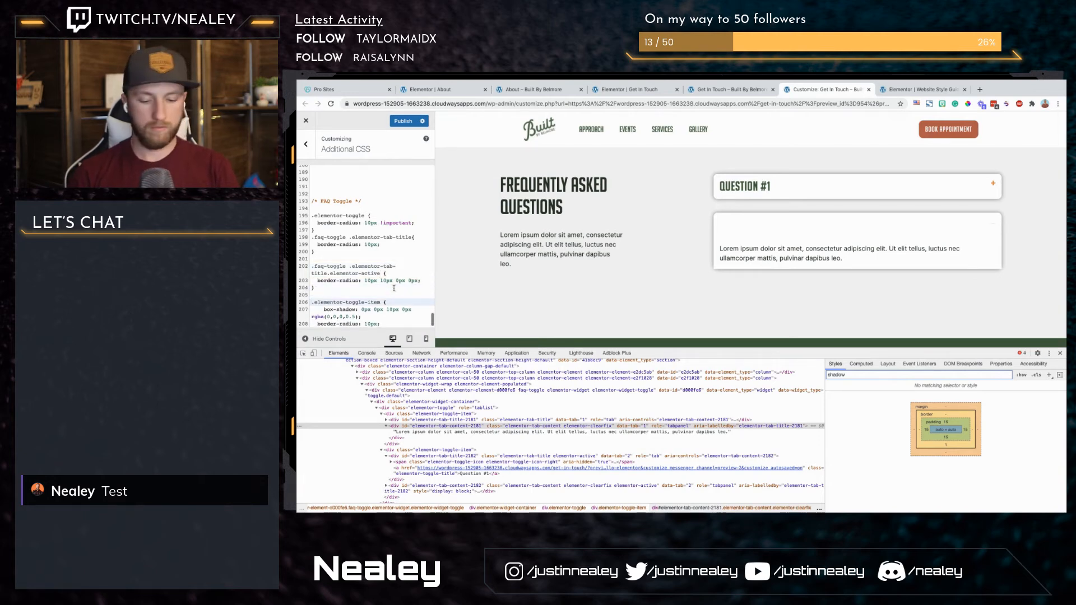
pyautogui.write('.faq-toggle')
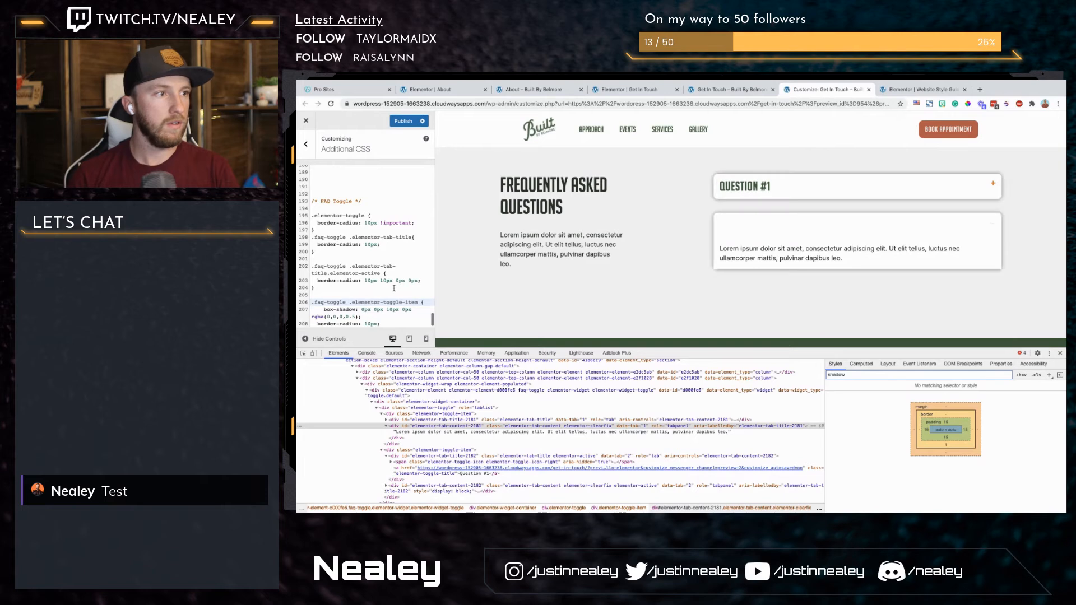
# Step: Add a .faq-toggle .elementor-tab-content rule with border-radius:0px 0px 10px 10px; above the toggle item rule
pyautogui.press('Up')
pyautogui.write('.faq-tog')
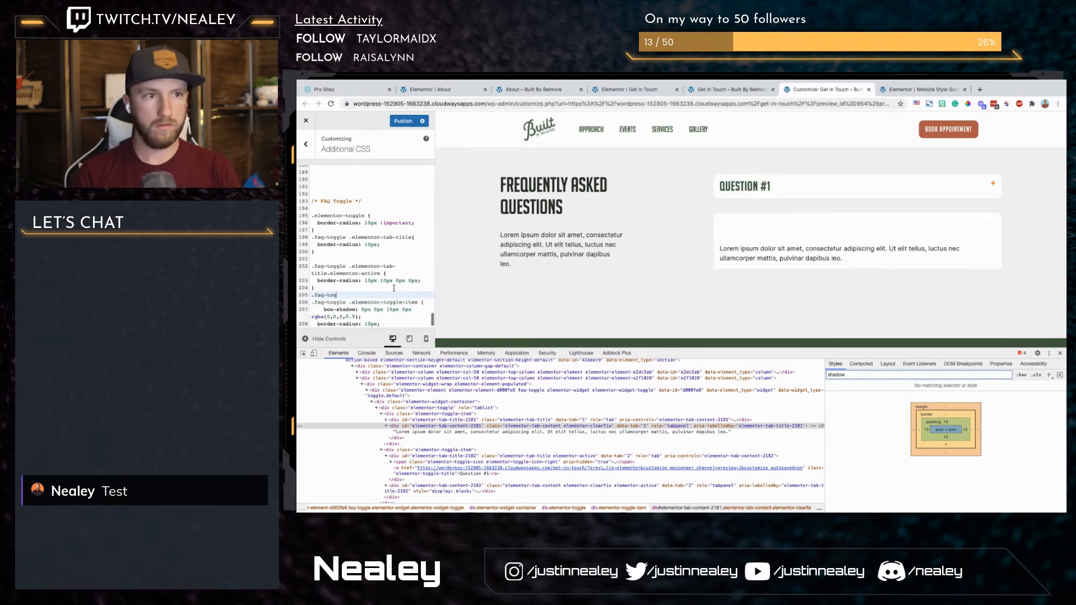
pyautogui.write('gle .elementor-tab-content {')
pyautogui.press('Return')
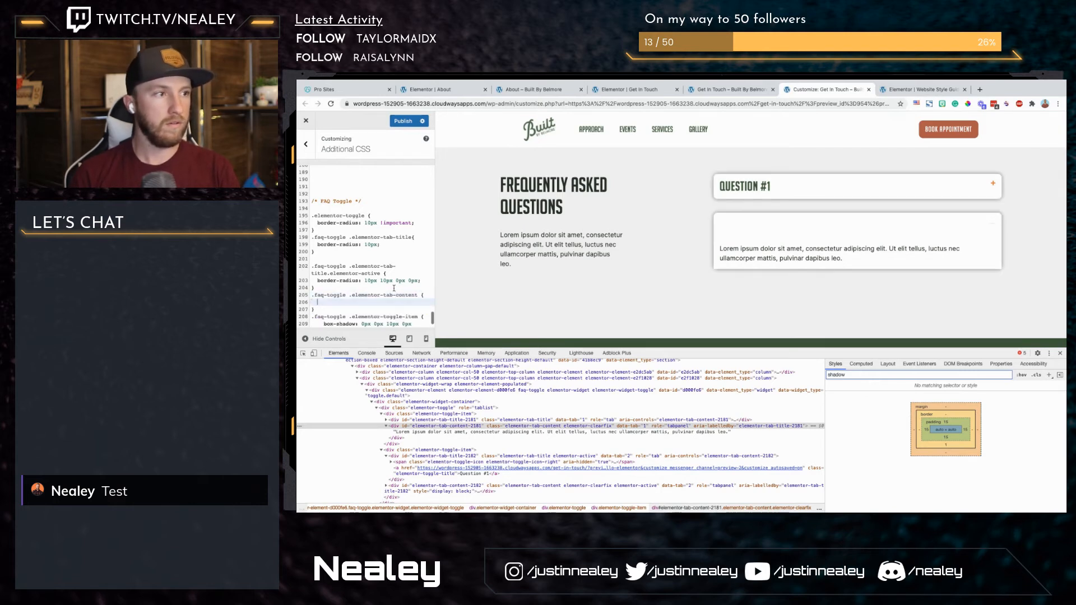
pyautogui.write('bo')
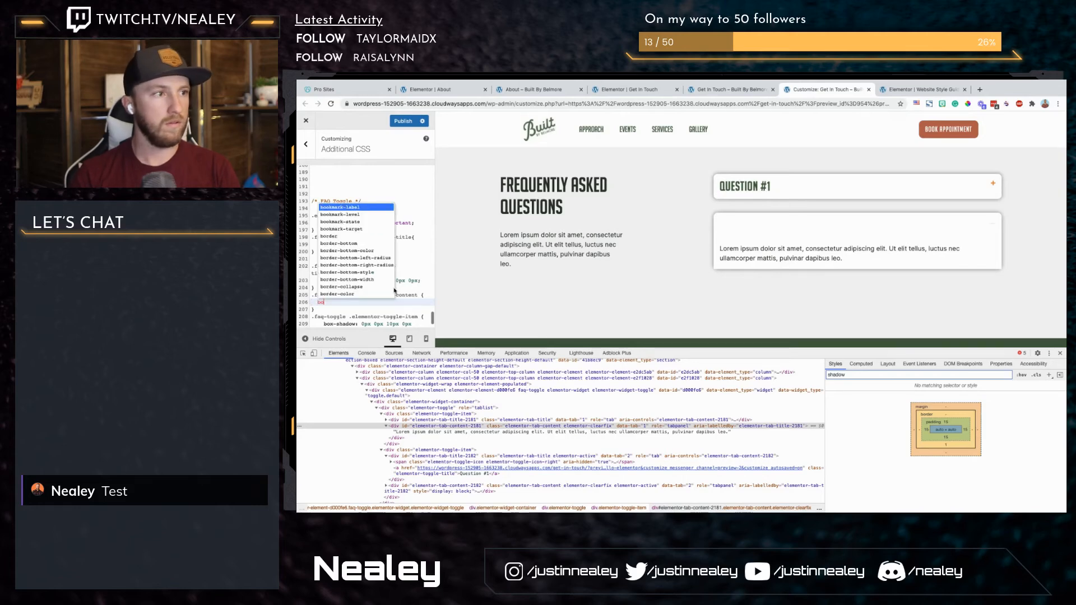
pyautogui.write('rder-radius')
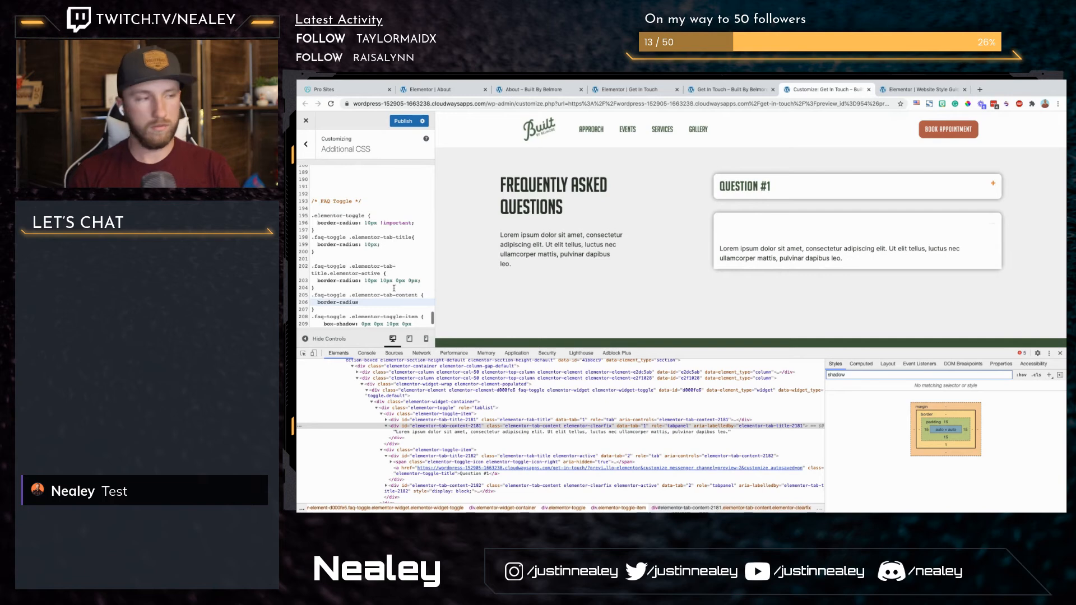
pyautogui.write('":')
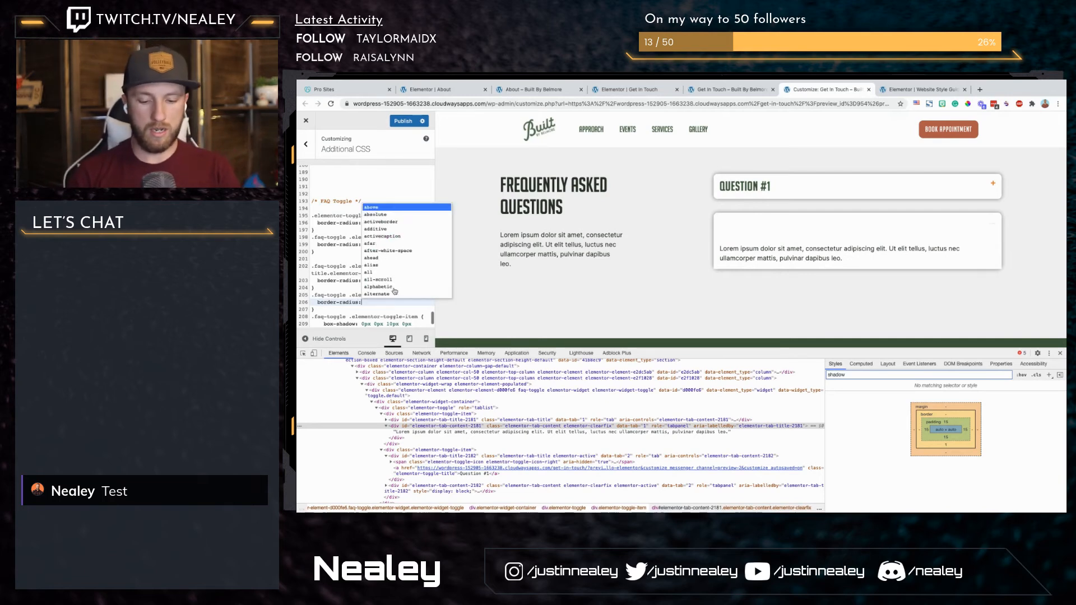
pyautogui.write('0px 0px 10px 10px;')
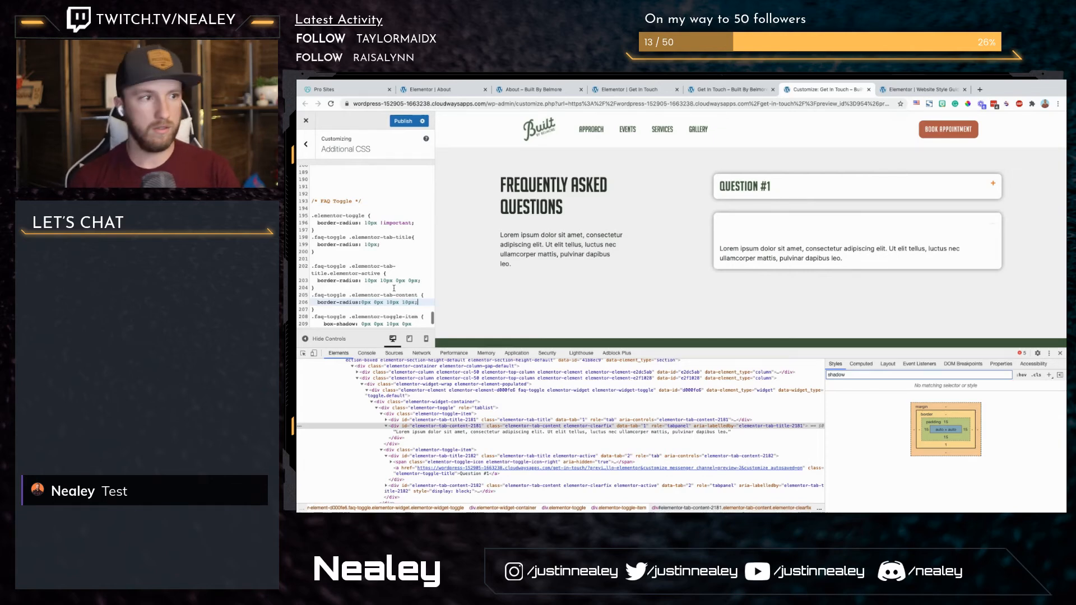
# Step: Soften the toggle item's box-shadow by setting its color to rgba(0,0,0,0.2)
pyautogui.scroll(-1, 344, 268)
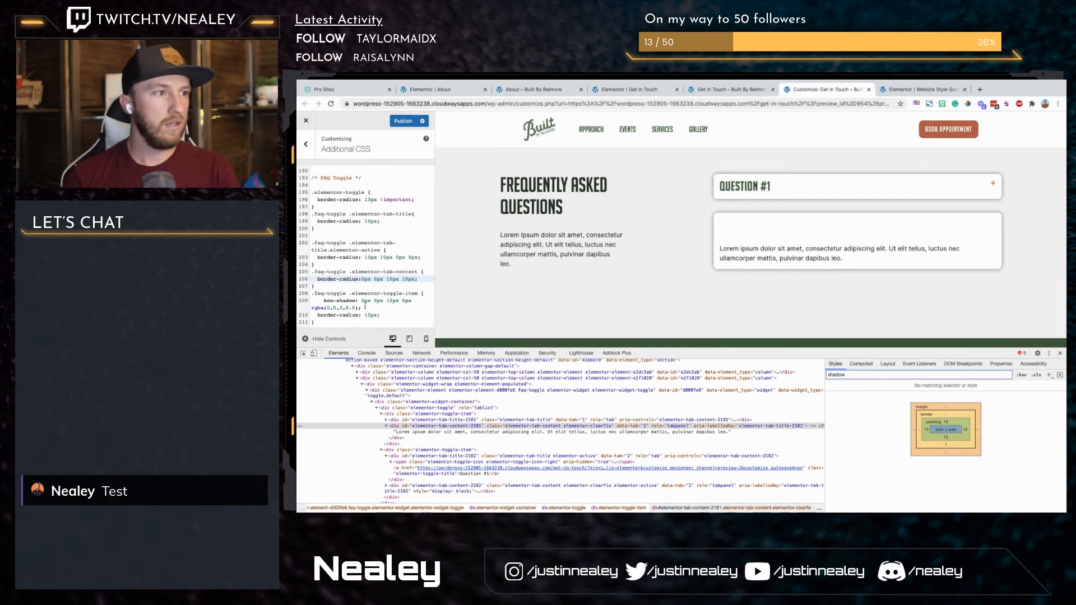
pyautogui.click(389, 309)
pyautogui.press('BackSpace')
pyautogui.write('3')
pyautogui.press('BackSpace')
pyautogui.write('2')
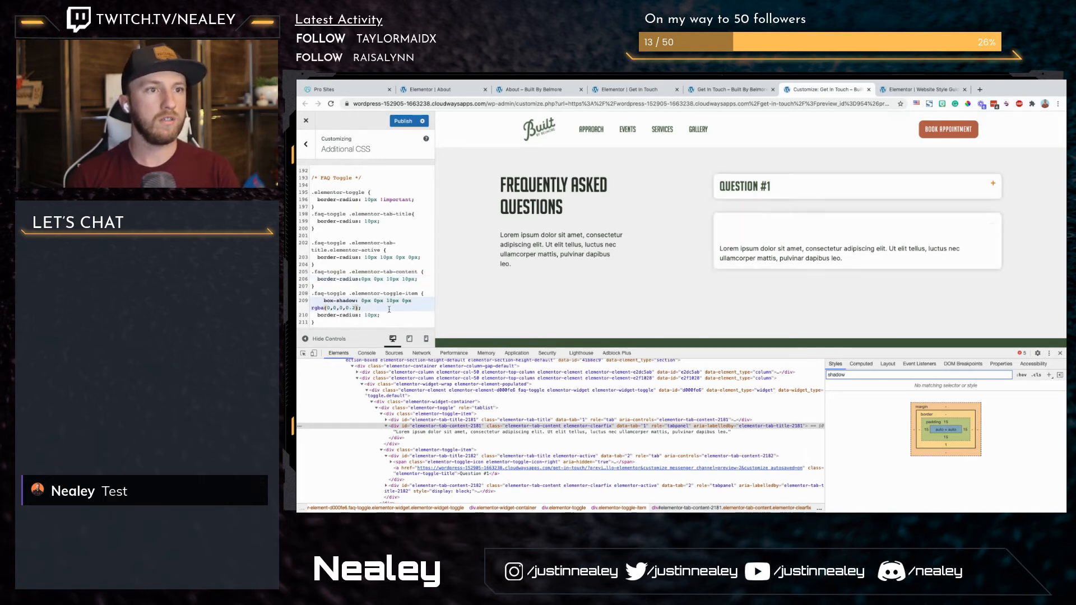
pyautogui.press('BackSpace')
pyautogui.write('1')
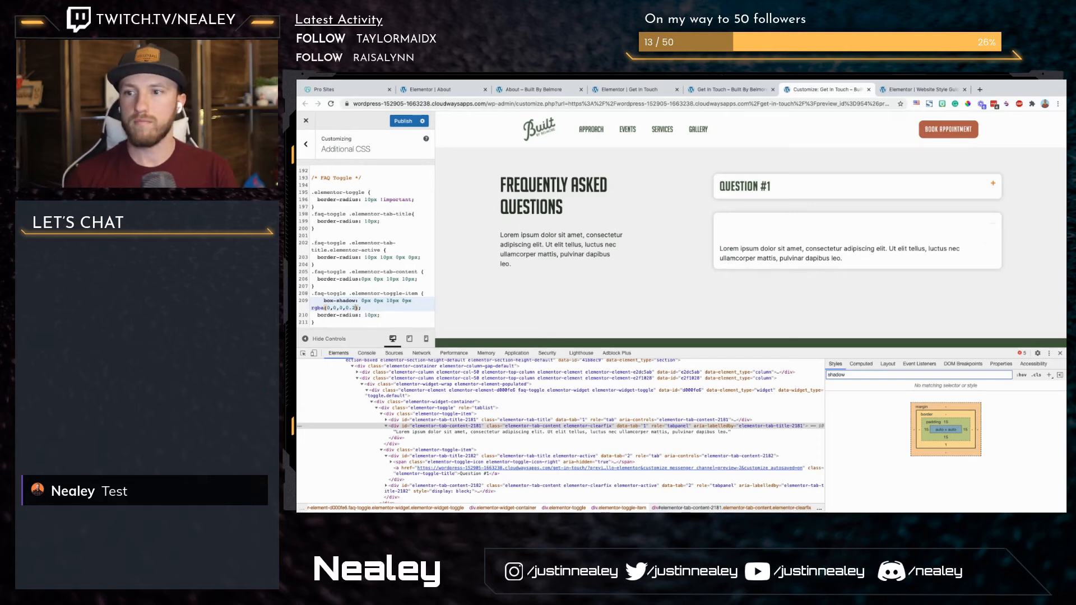
pyautogui.click(391, 314)
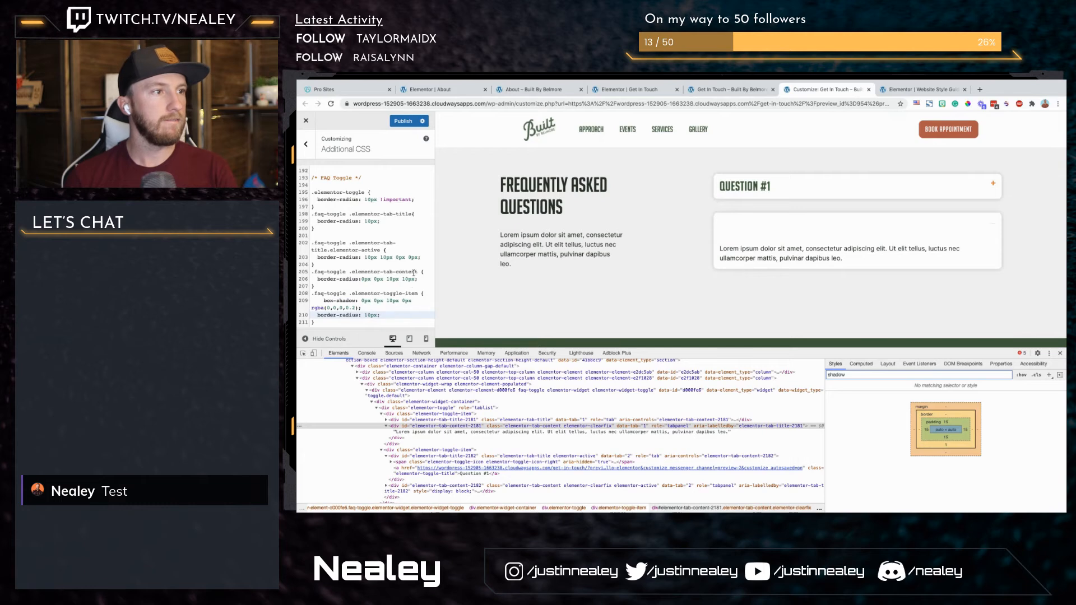
# Step: Try to start another CSS rule after the toggle item rule by pasting the .faq-toggle .elementor-toggle-item selector and adding P
pyautogui.moveTo(384, 250); pyautogui.dragTo(330, 250)
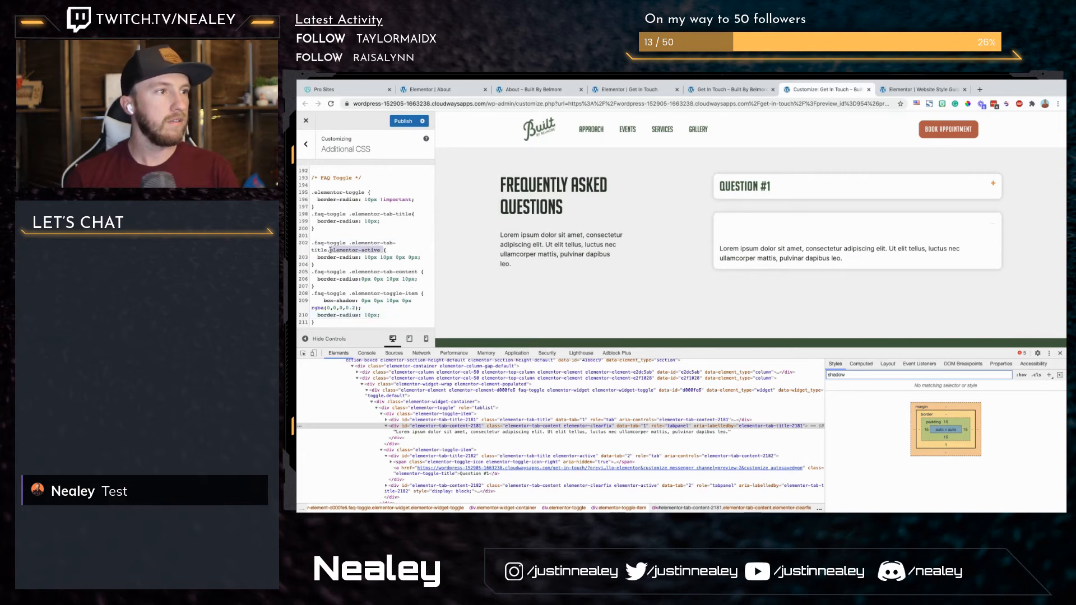
pyautogui.click(421, 293)
pyautogui.click(322, 323)
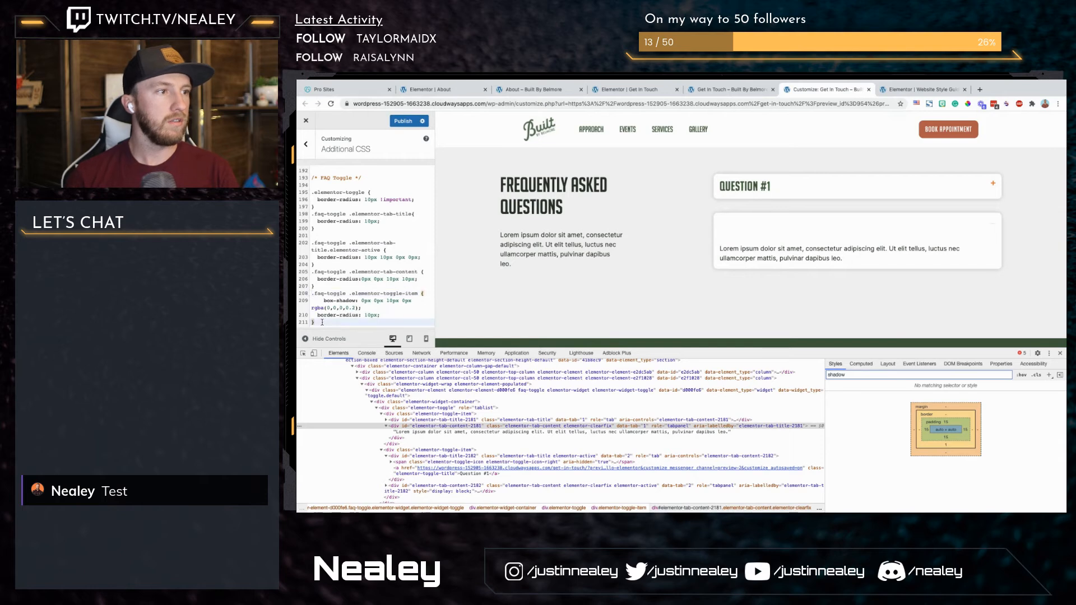
pyautogui.press('Return')
pyautogui.press('Return')
pyautogui.write('..faq-toggle .elementor-toggle-item')
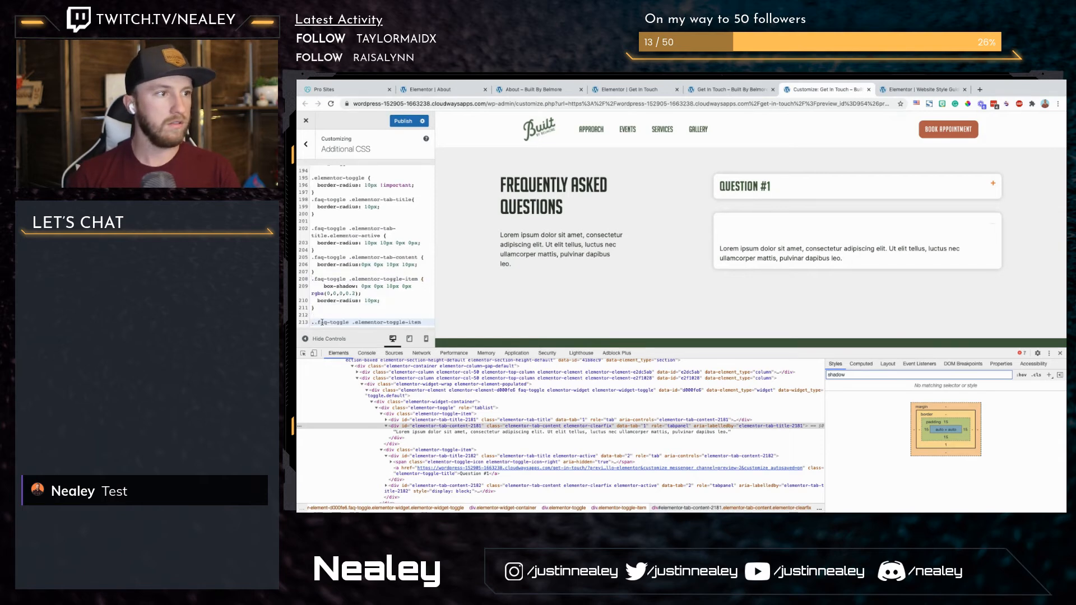
pyautogui.press('Delete')
pyautogui.press('End')
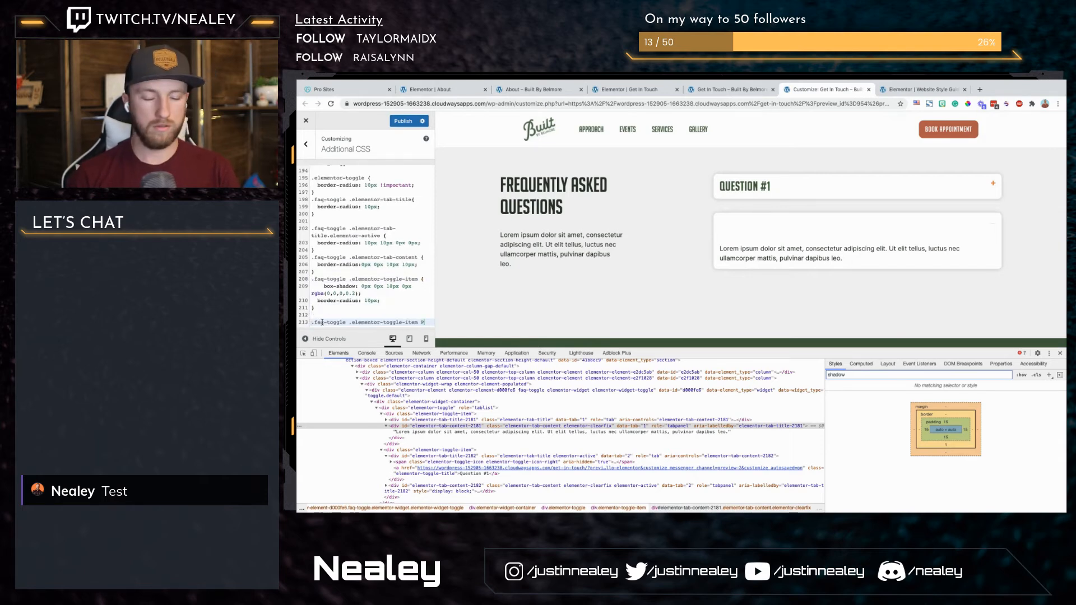
pyautogui.write('P')
pyautogui.press('Return')
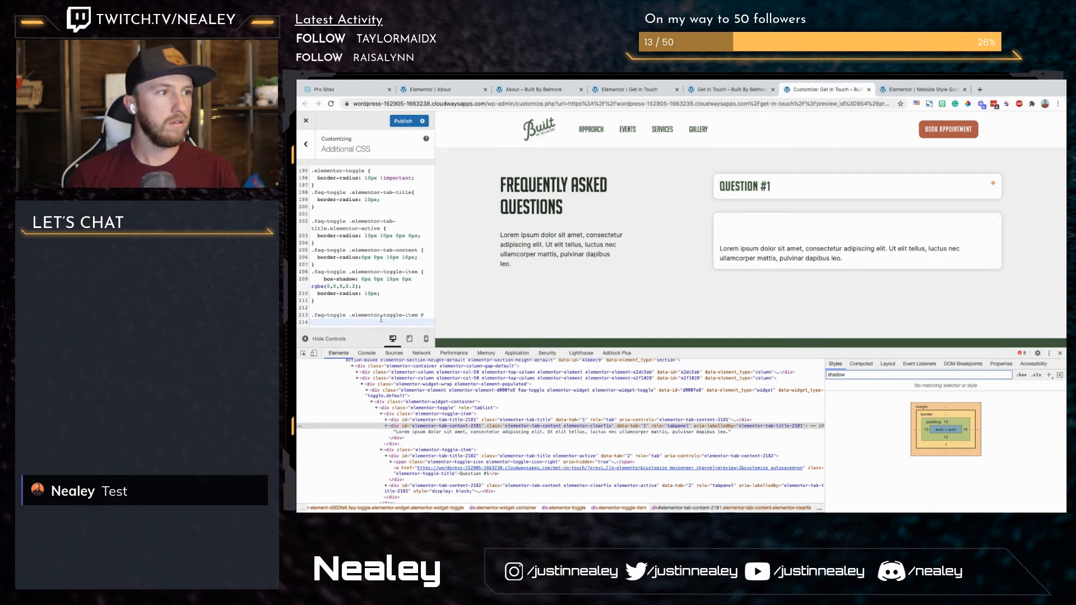
# Step: Try adding a background-color with the copied green hex value and !important to the .faq-toggle .elementor-toggle-item rule
pyautogui.click(390, 291)
pyautogui.press('Return')
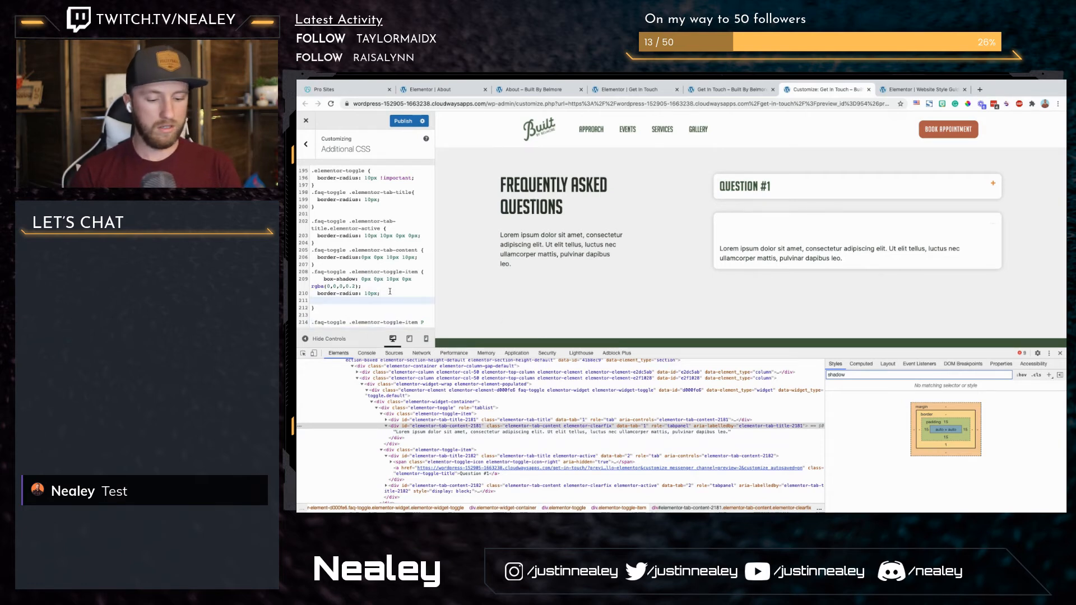
pyautogui.write('back')
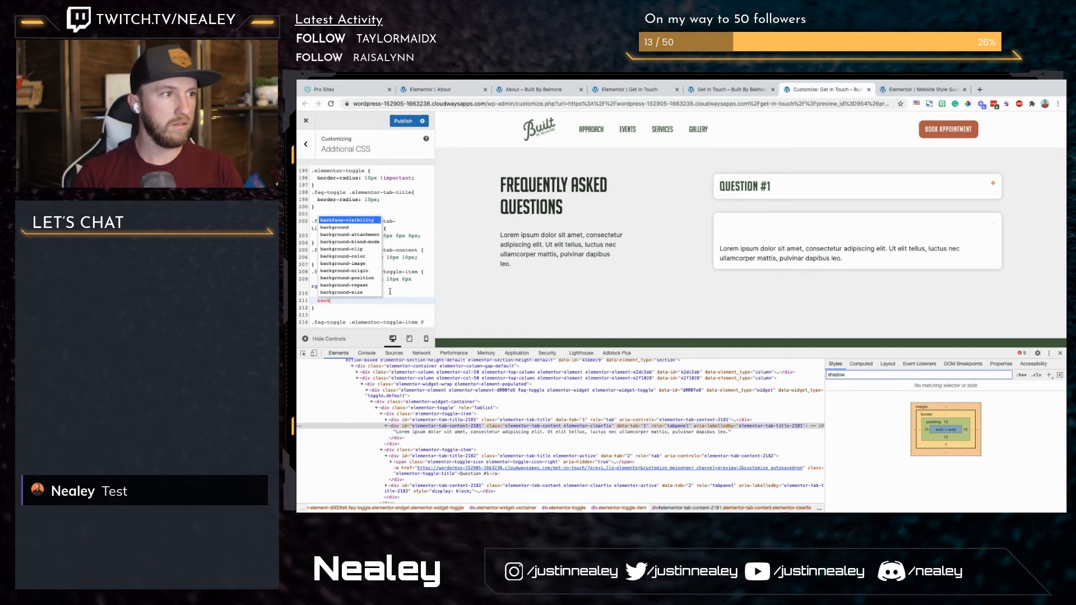
pyautogui.write('ground-color:')
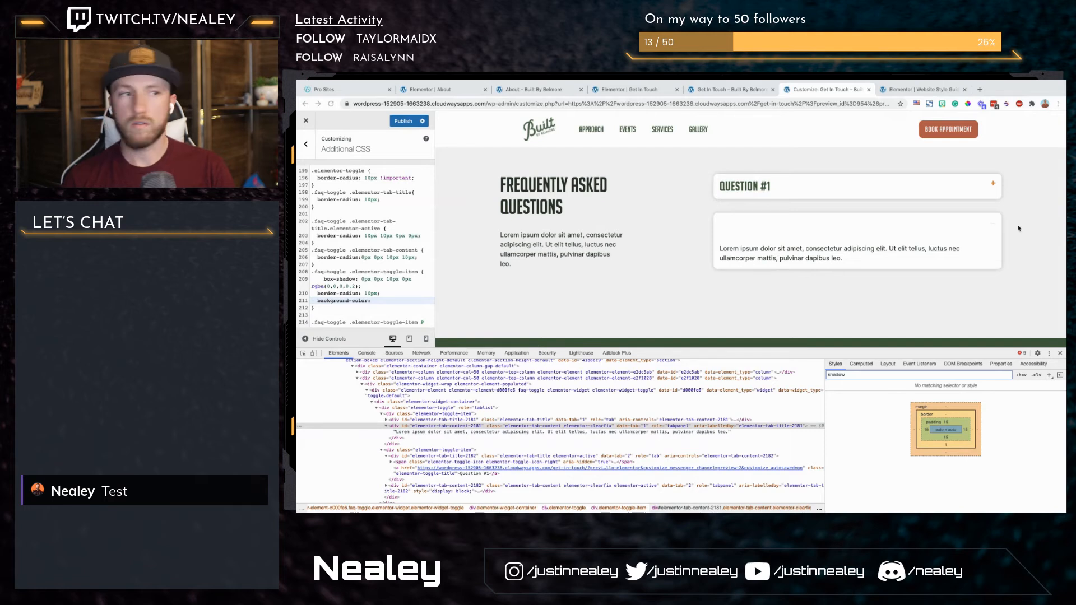
pyautogui.click(408, 301)
pyautogui.write('#476040')
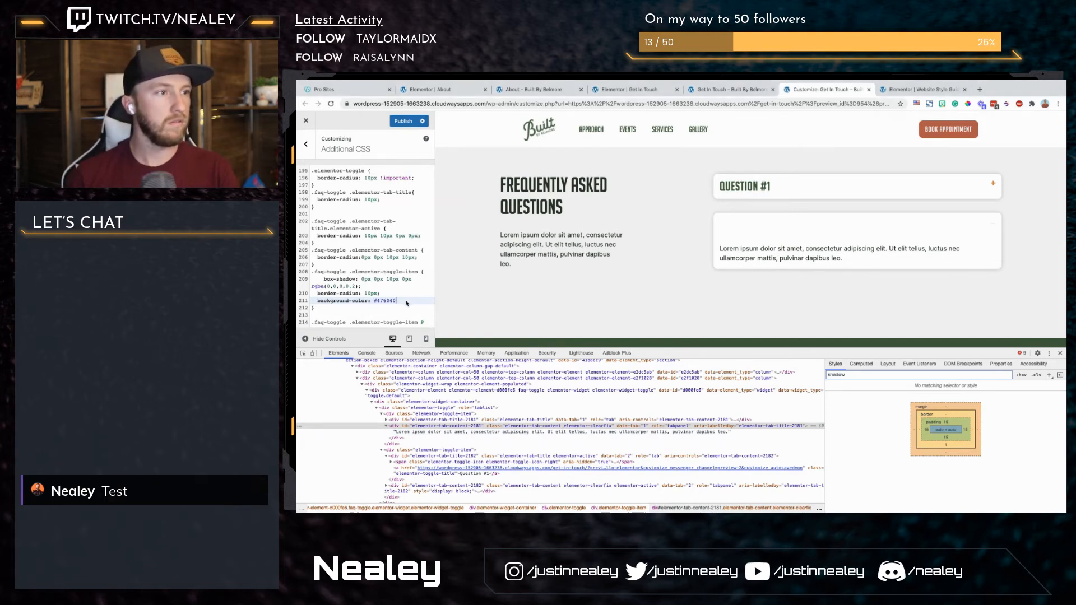
pyautogui.write('l')
pyautogui.press('BackSpace')
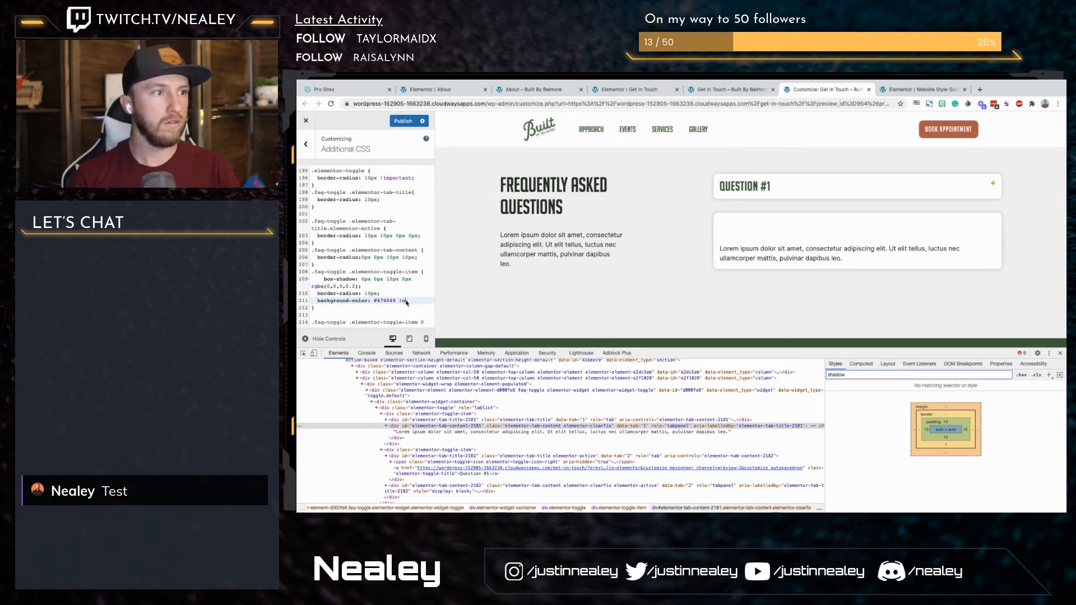
pyautogui.write('!imp')
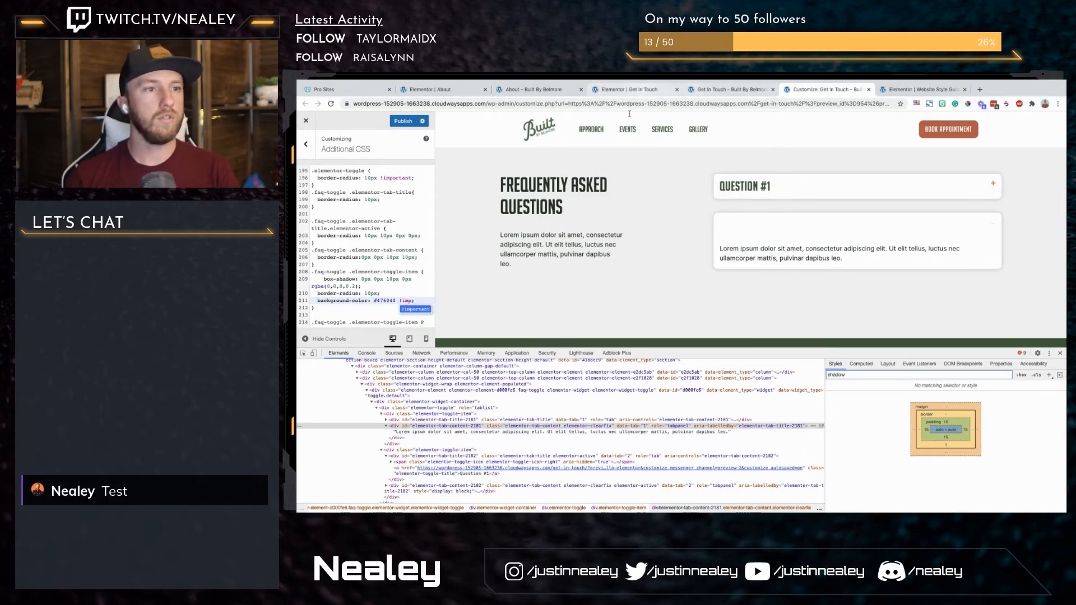
# Step: In the Elementor editor, give the toggle's content the Primary global color as background and a white global text color, and update the page
pyautogui.click(628, 90)
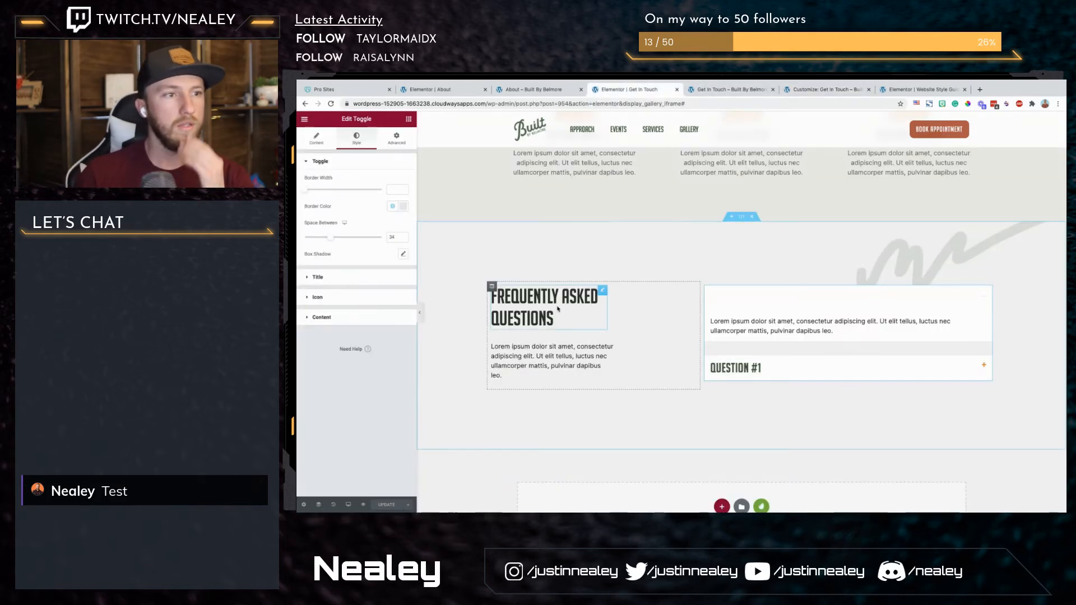
pyautogui.click(363, 317)
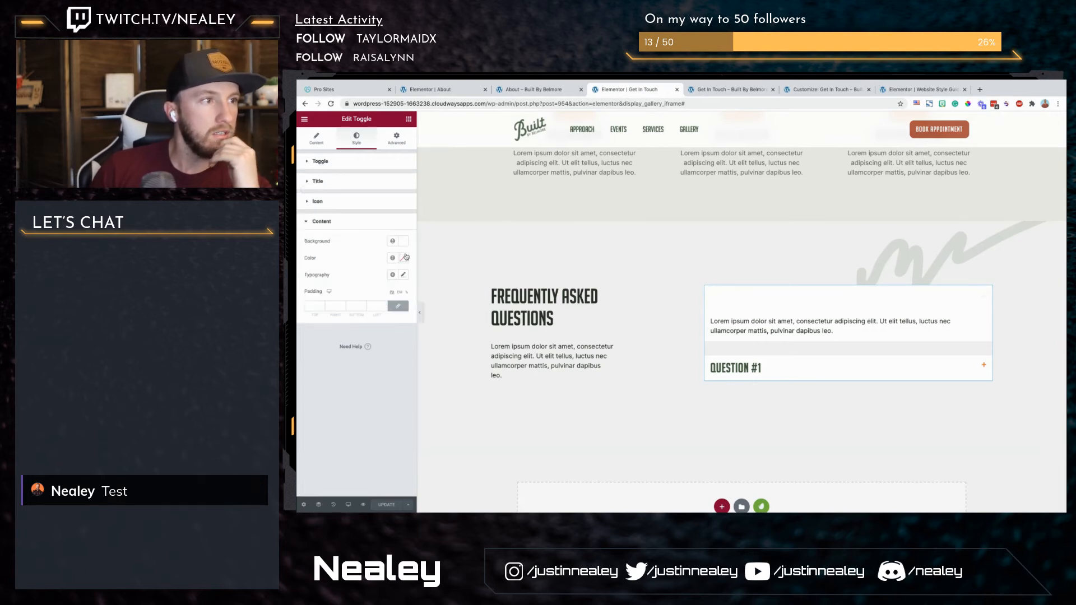
pyautogui.click(393, 241)
pyautogui.click(356, 282)
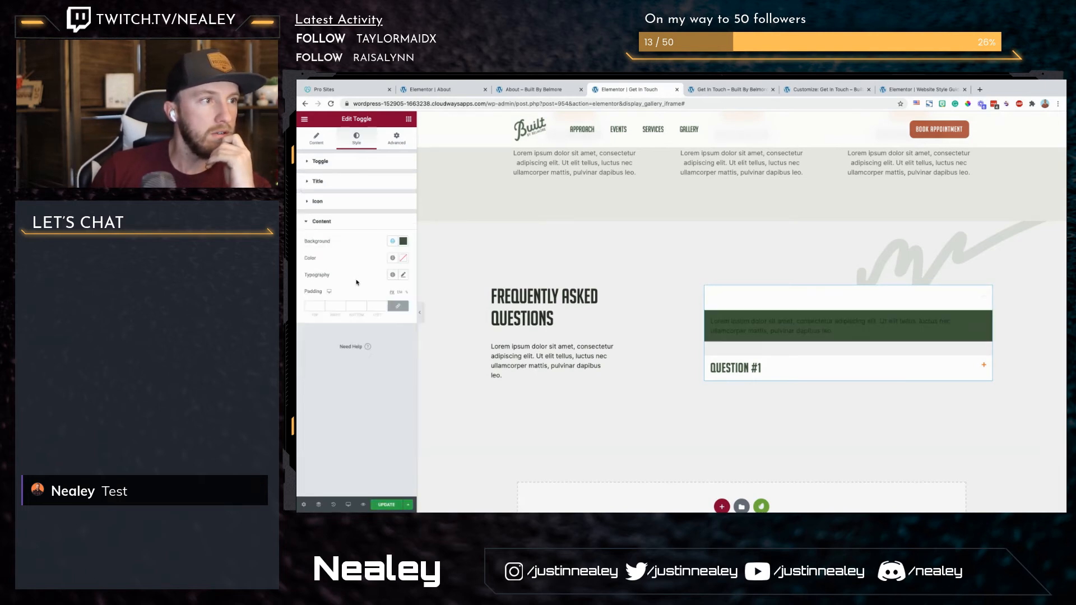
pyautogui.click(393, 258)
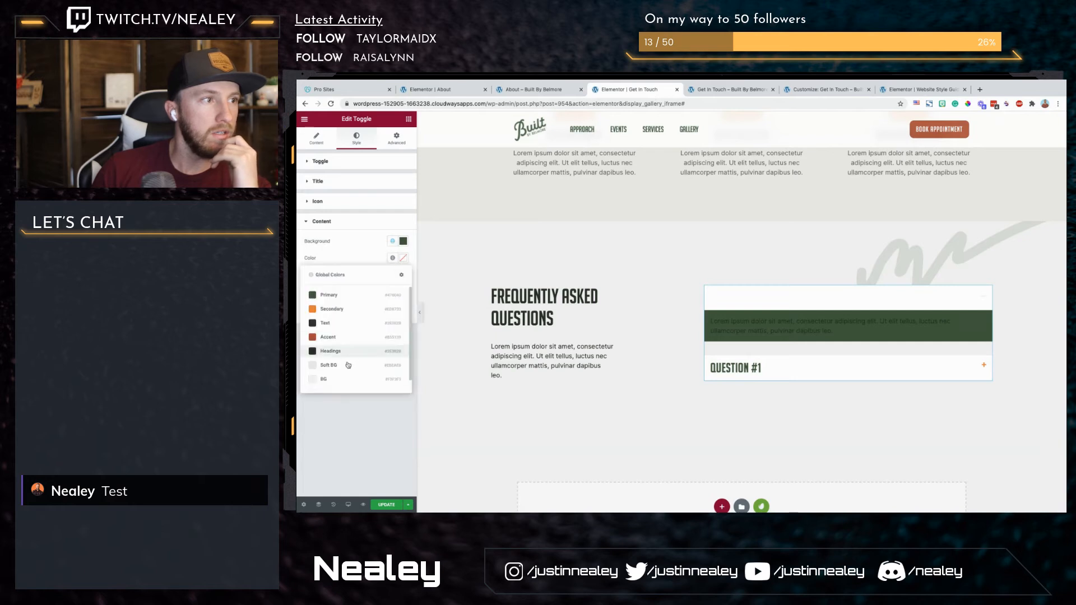
pyautogui.click(347, 387)
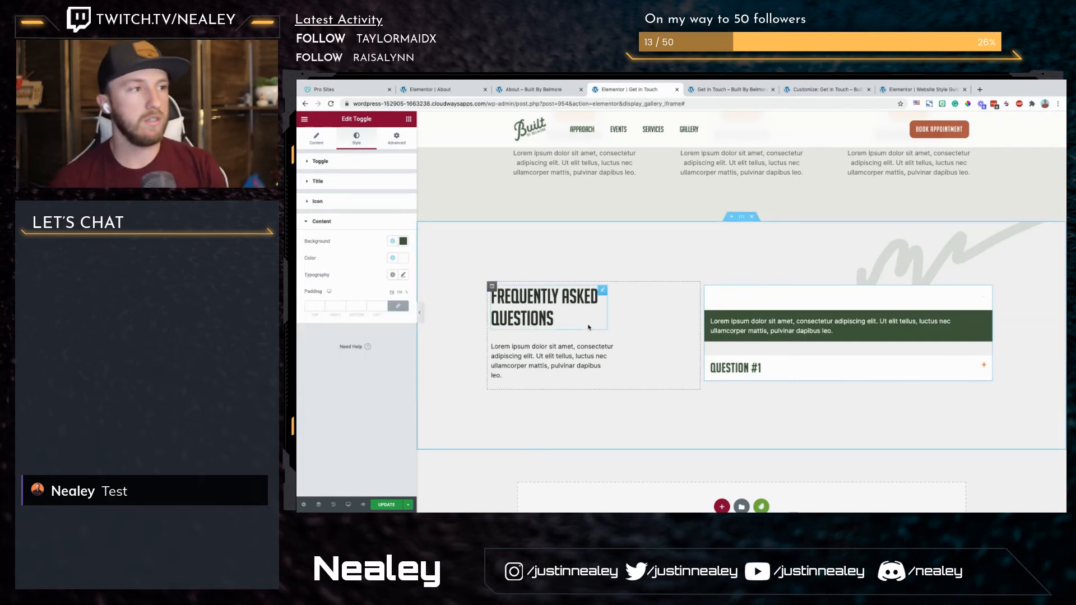
pyautogui.click(390, 505)
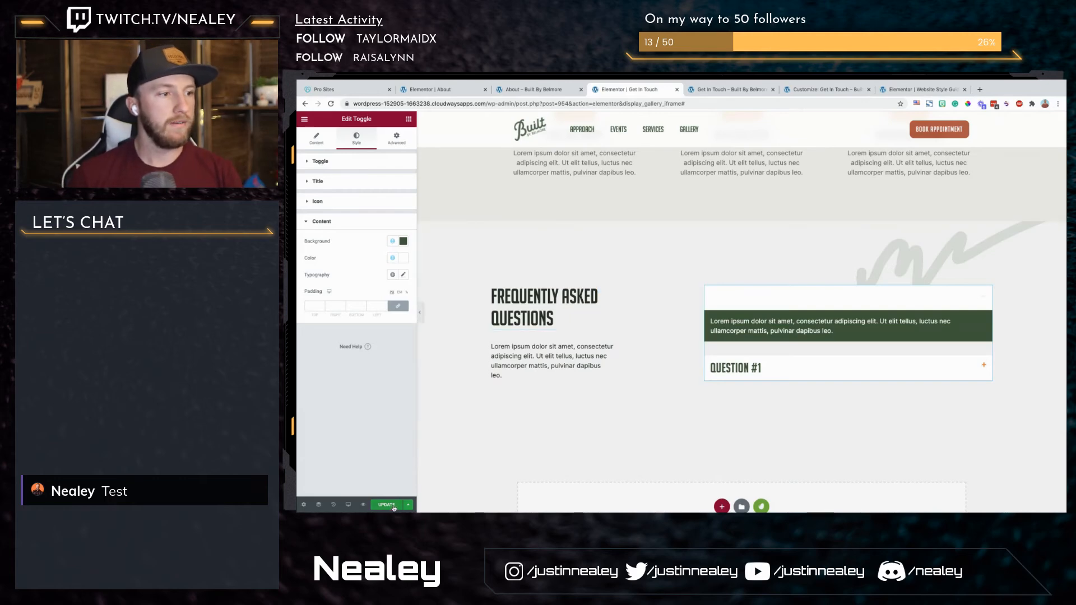
# Step: Back in the Customizer, delete the toggle item rule's background-color line and the unfinished .faq-toggle .elementor-toggle-item selector below it
pyautogui.click(819, 88)
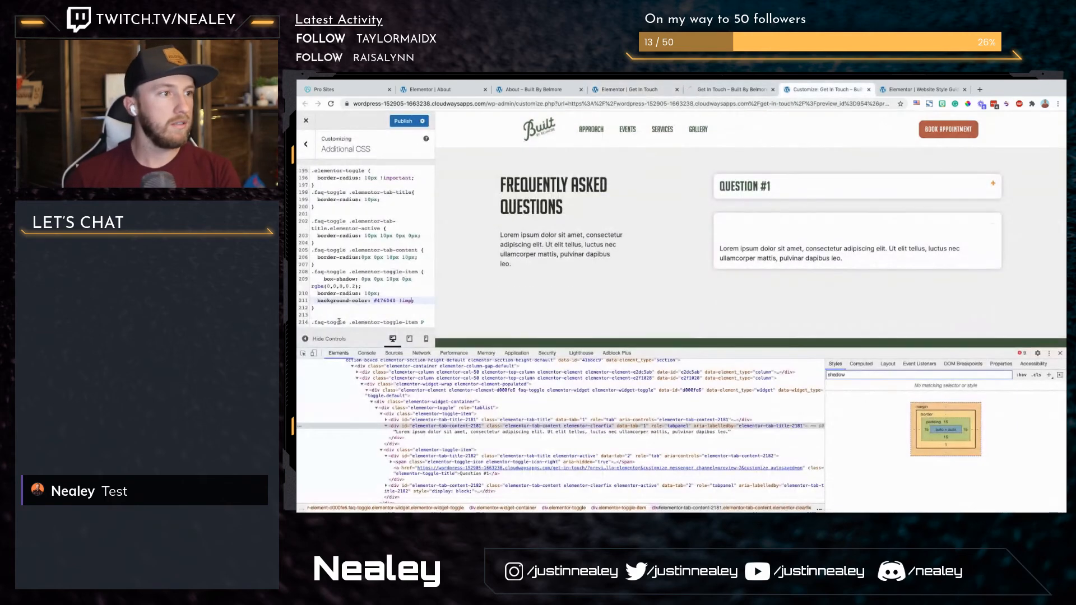
pyautogui.tripleClick(385, 292)
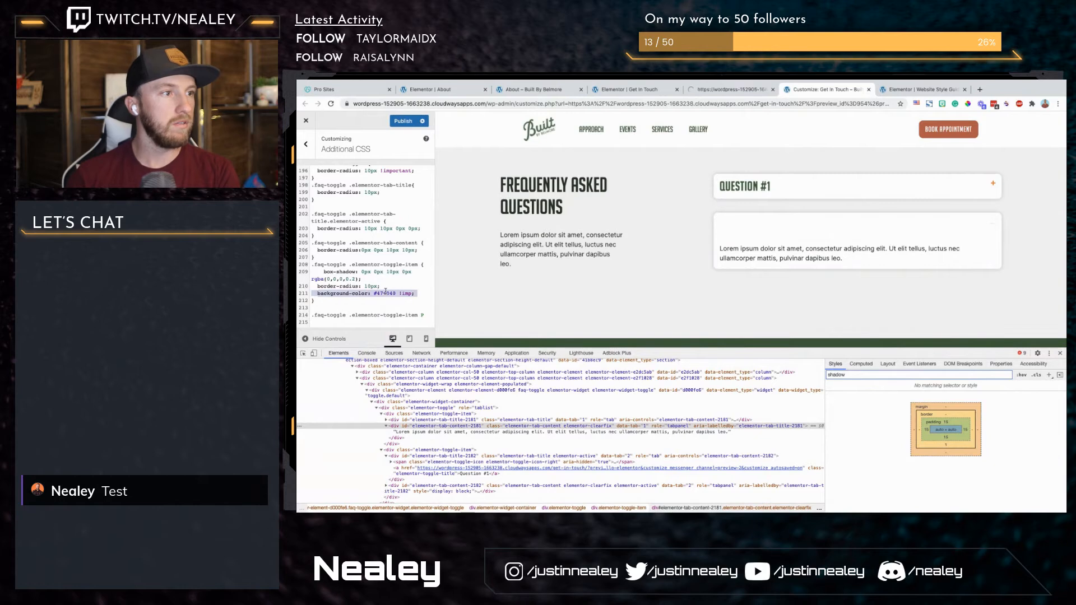
pyautogui.press('BackSpace')
pyautogui.click(415, 310)
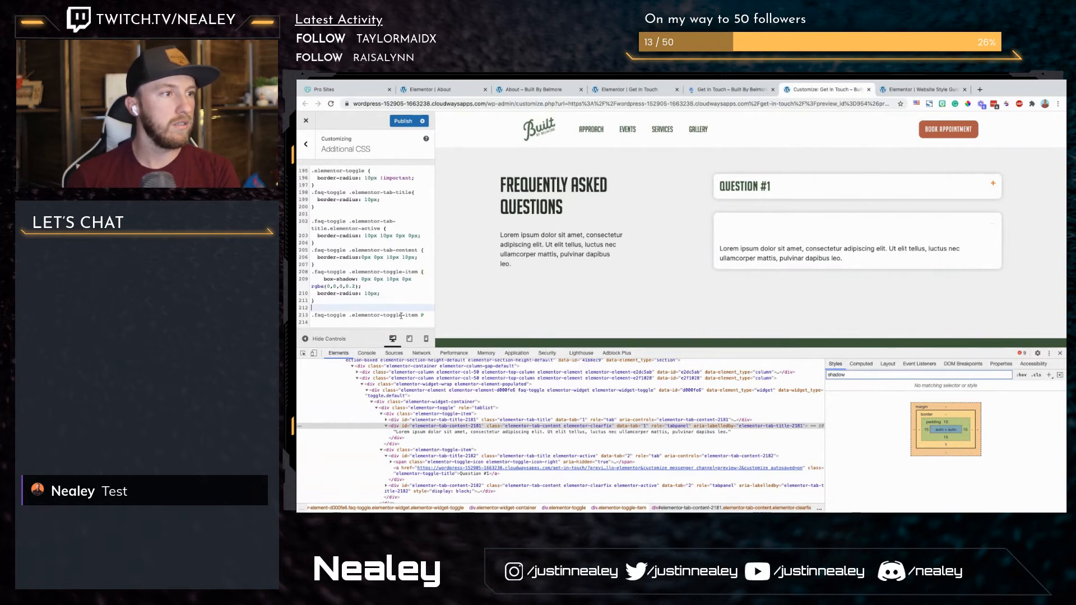
pyautogui.tripleClick(402, 315)
pyautogui.press('BackSpace')
pyautogui.scroll(3, 394, 273)
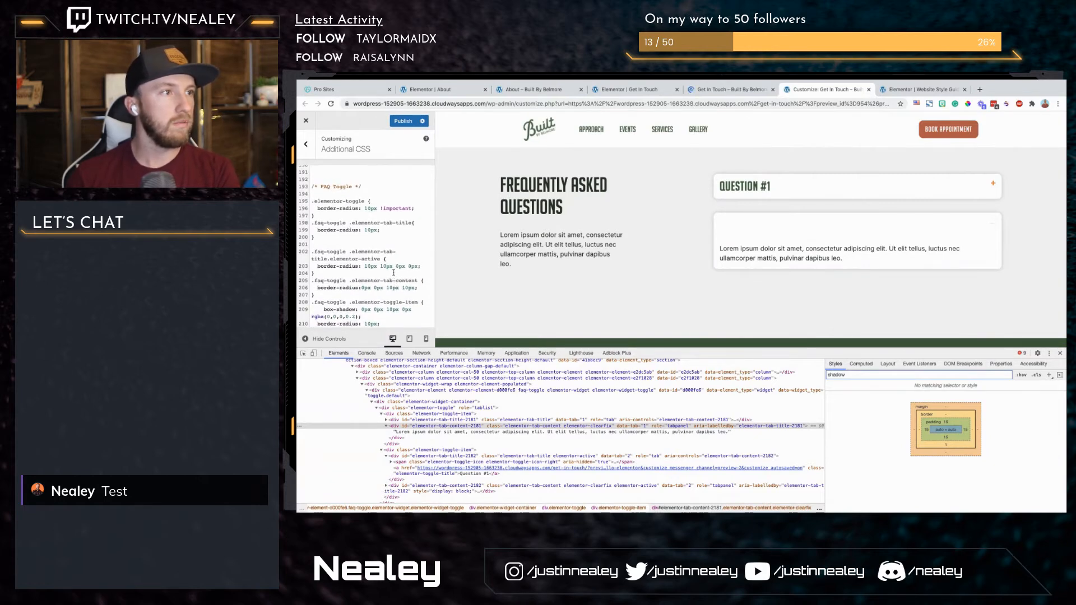
# Step: Paste the green hex value below the .elementor-active rule and put a copy of the .faq-toggle .elementor-tab-title.elementor-active selector above it
pyautogui.click(422, 270)
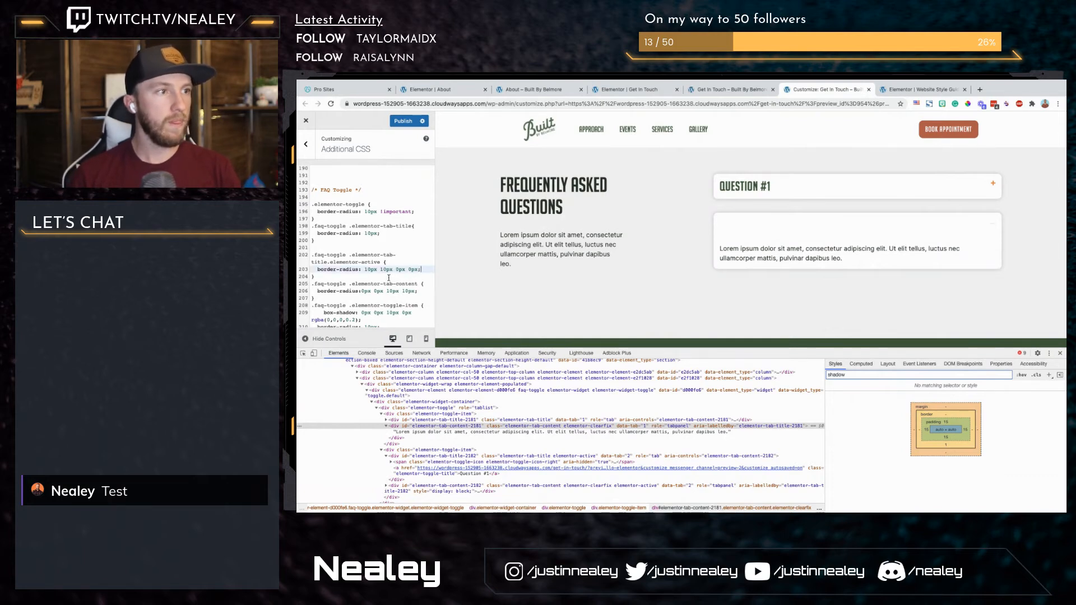
pyautogui.press('Down')
pyautogui.press('Return')
pyautogui.press('Return')
pyautogui.write('#476040')
pyautogui.moveTo(381, 263); pyautogui.dragTo(311, 255)
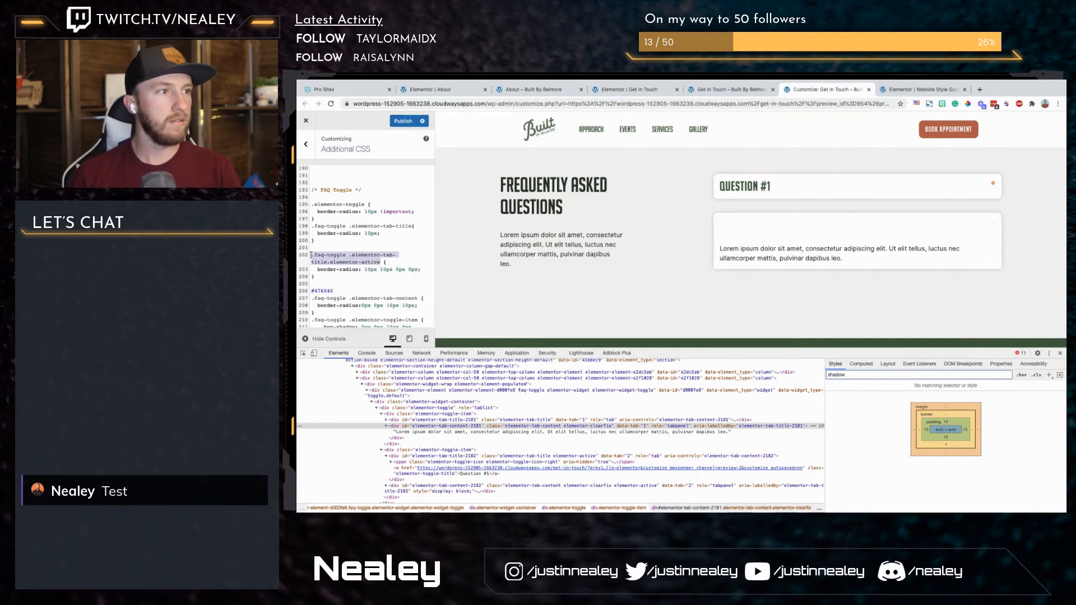
pyautogui.hotkey('ctrl', 'c')
pyautogui.click(317, 280)
pyautogui.hotkey('ctrl', 'v')
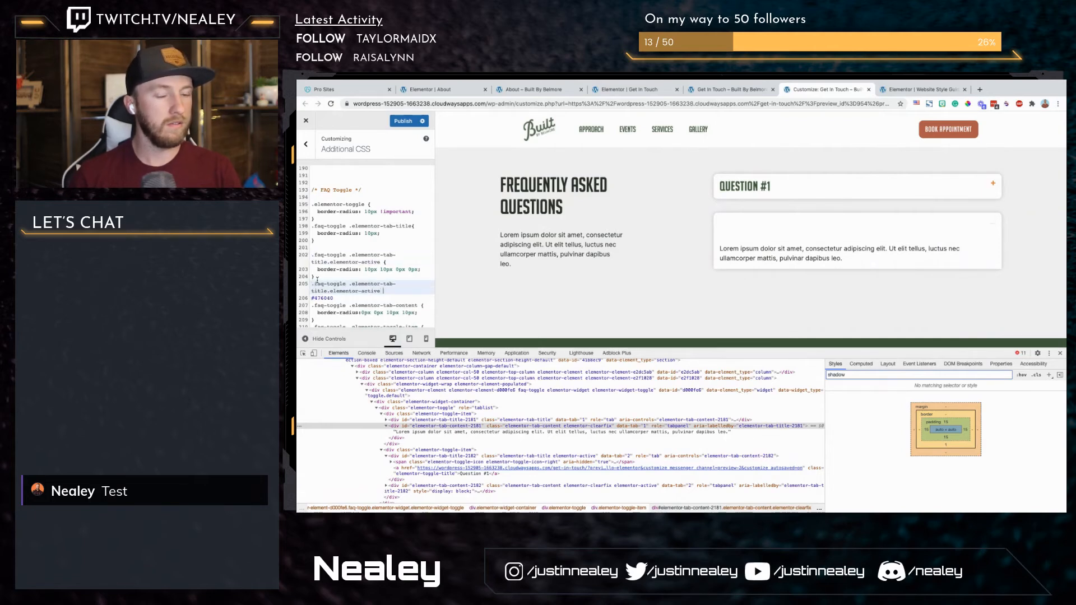
# Step: Enclose the pasted hex value in braces as the body of the duplicated .elementor-active selector
pyautogui.write('{')
pyautogui.press('Down')
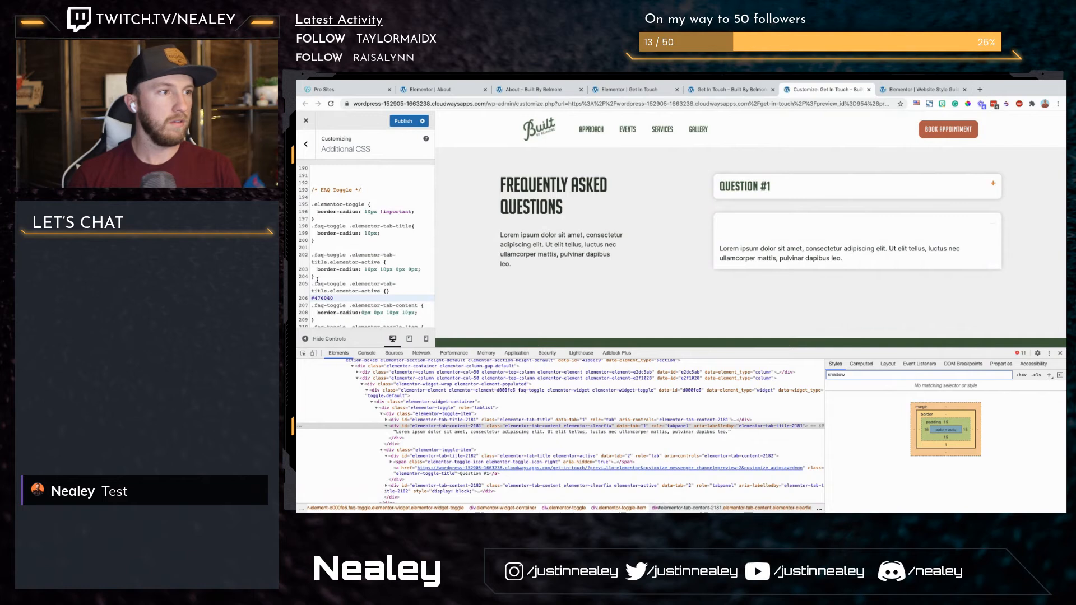
pyautogui.press('Up')
pyautogui.press('End')
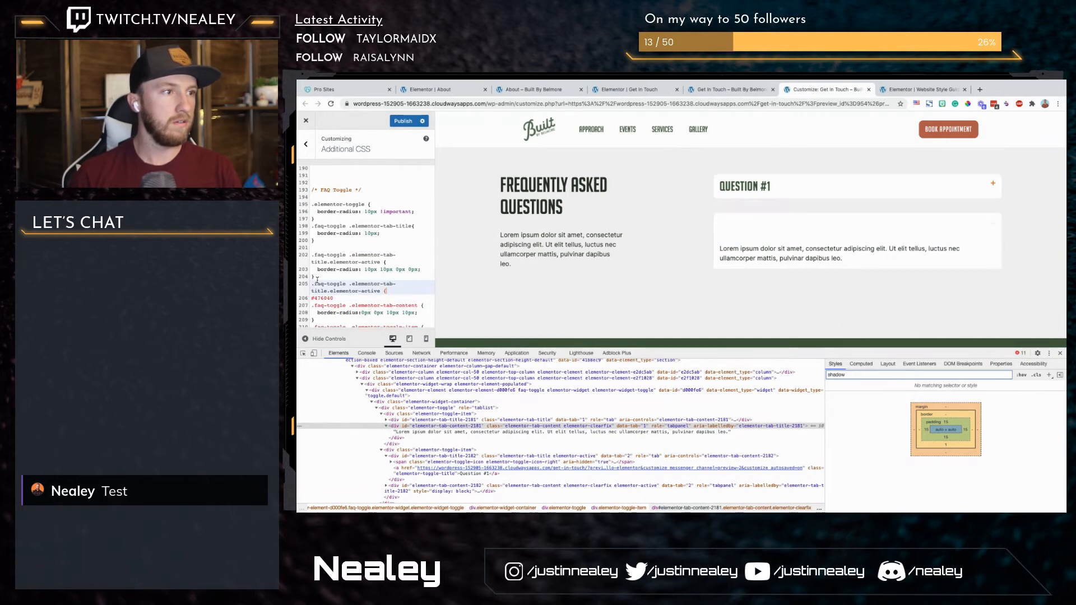
pyautogui.press('BackSpace')
pyautogui.press('Down')
pyautogui.press('Return')
pyautogui.write('}')
pyautogui.press('Up')
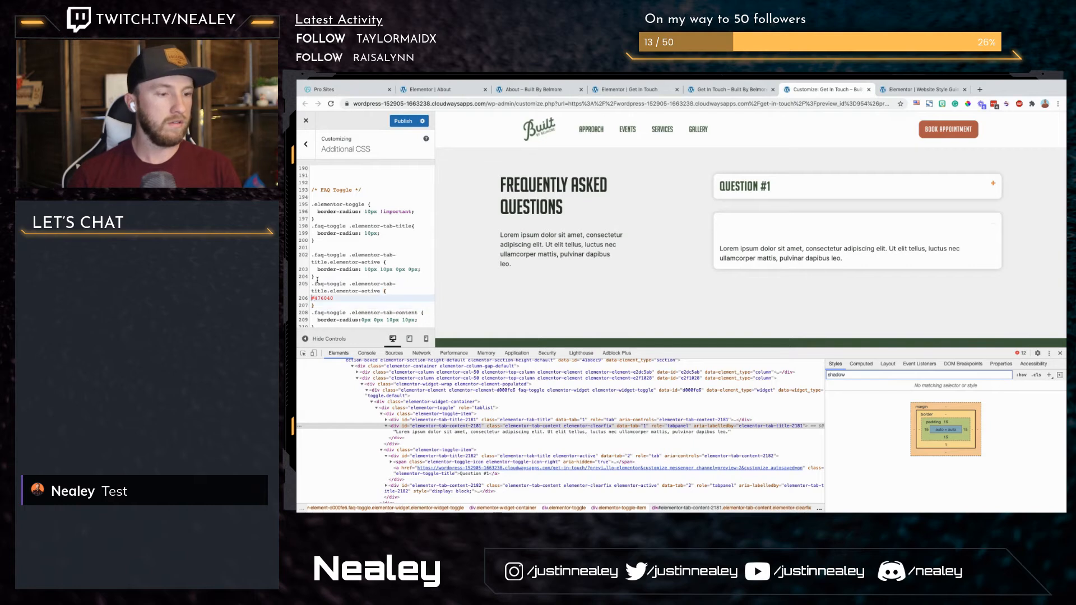
# Step: Declare the hex value as an !important background-color, and publish the CSS after expanding the first question in the preview
pyautogui.write('back')
pyautogui.write('ground-color:')
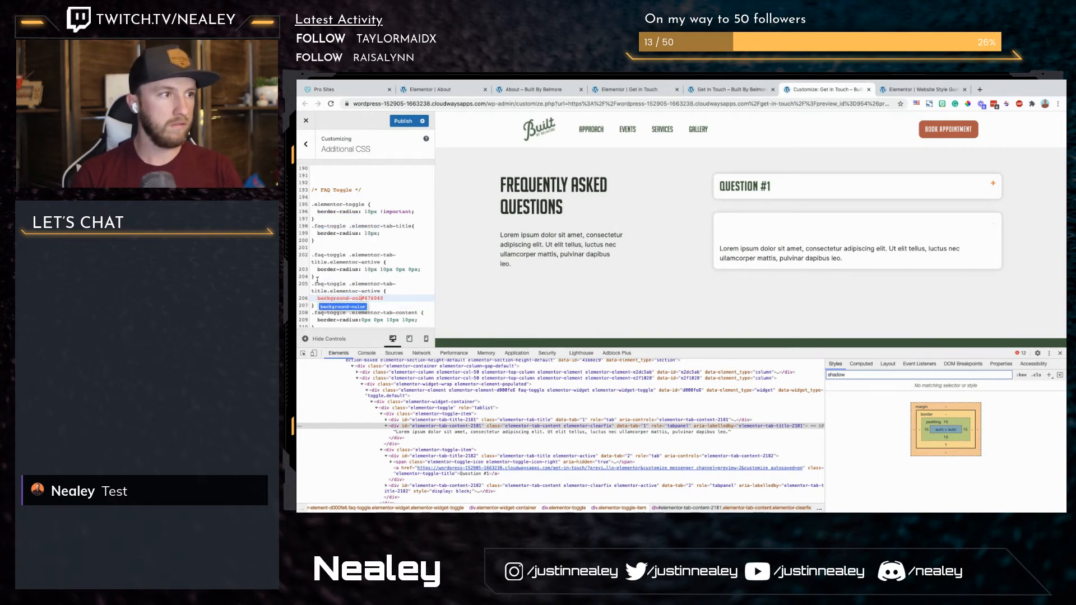
pyautogui.press('super+Right')
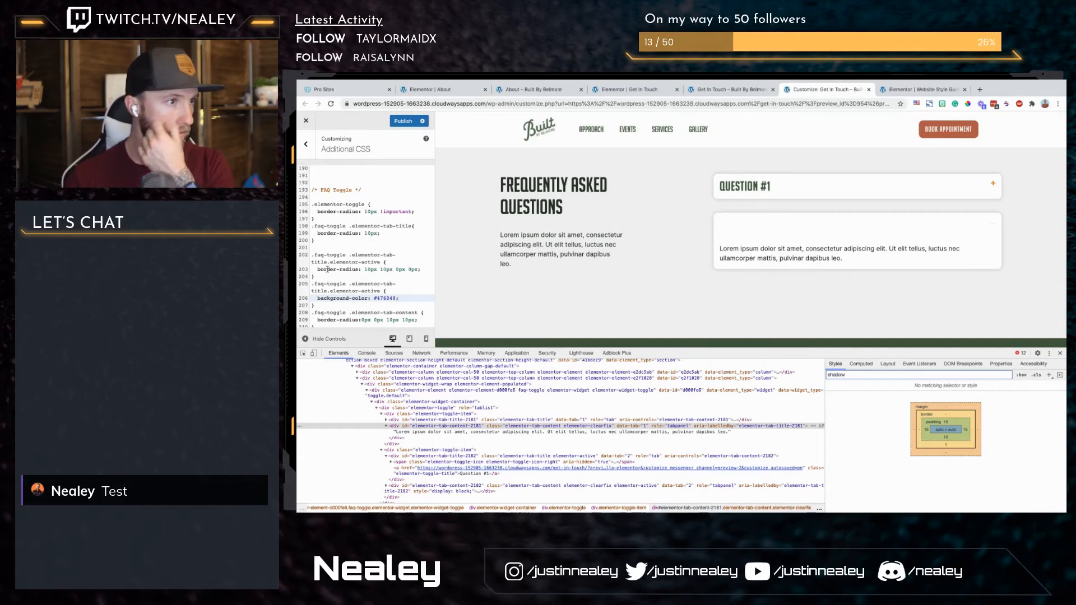
pyautogui.write('!important;')
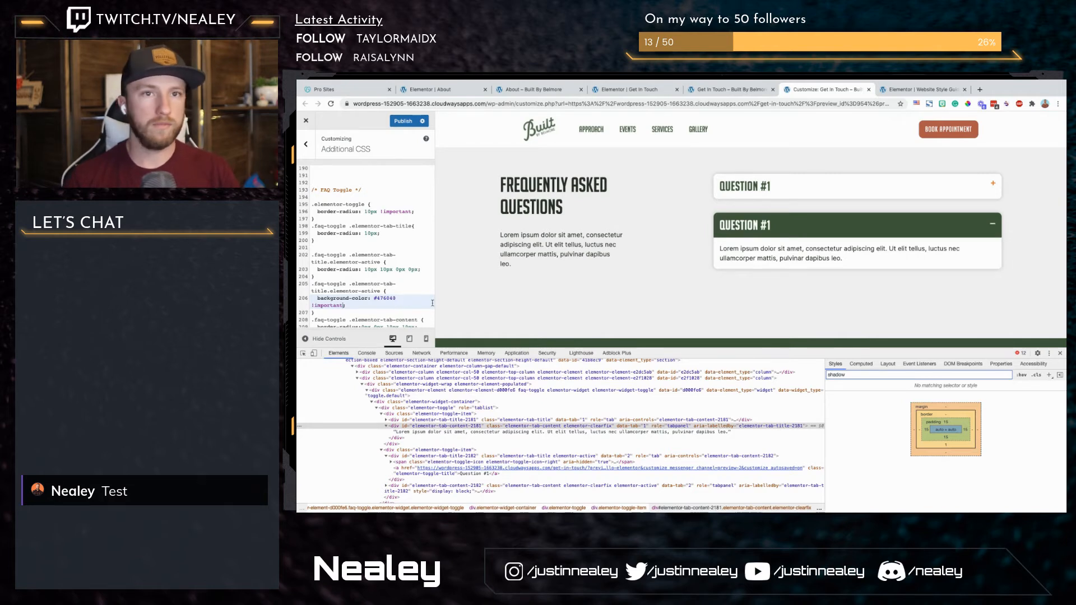
pyautogui.click(991, 186)
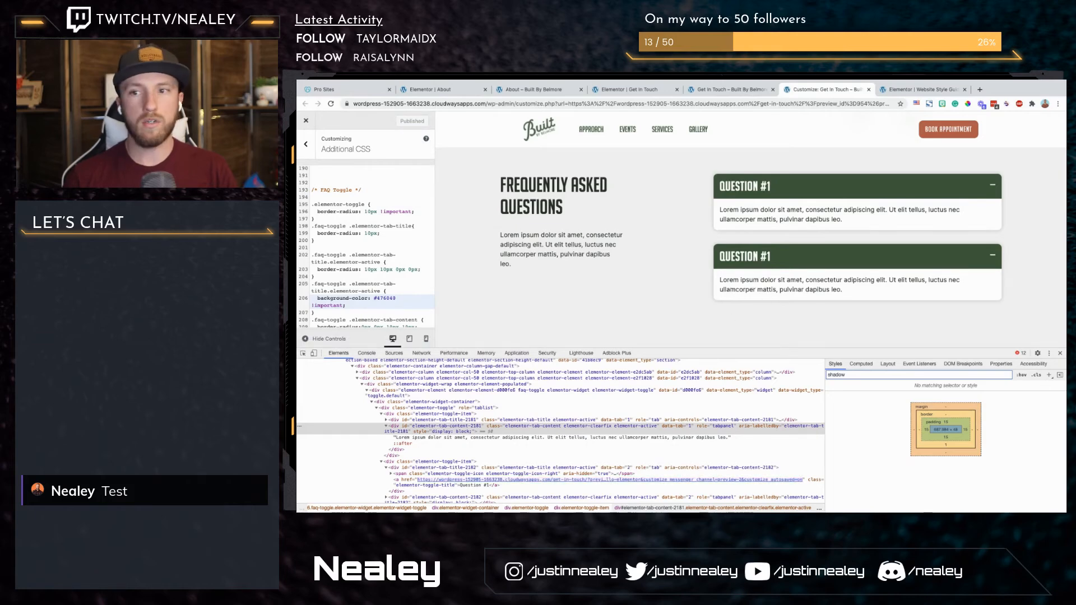
# Step: In the Elementor editor, duplicate the second Question #1 toggle item and open the toggle widget's advanced settings
pyautogui.click(625, 90)
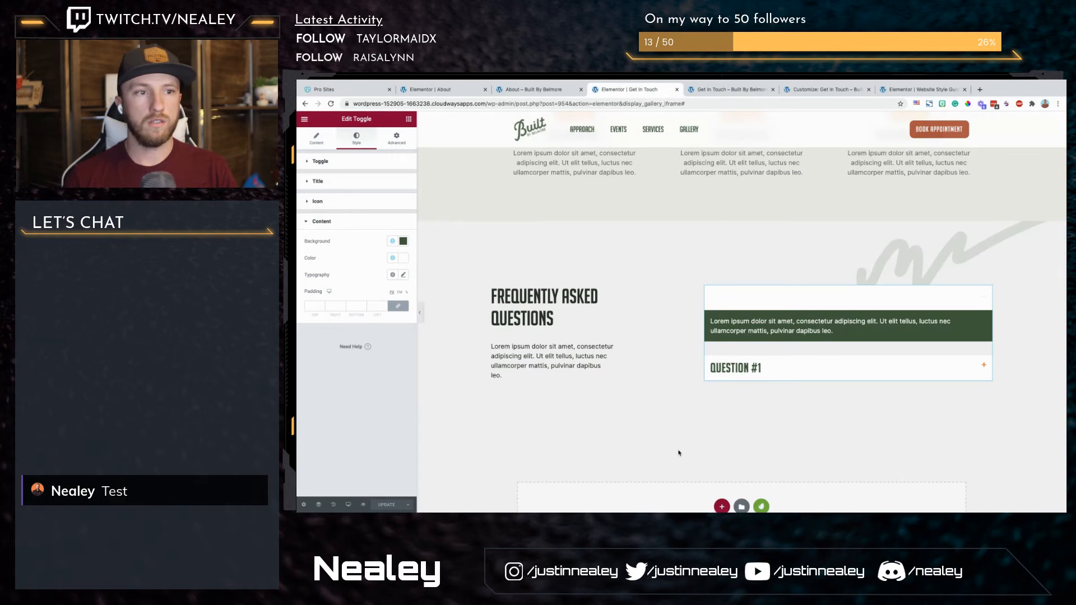
pyautogui.click(317, 138)
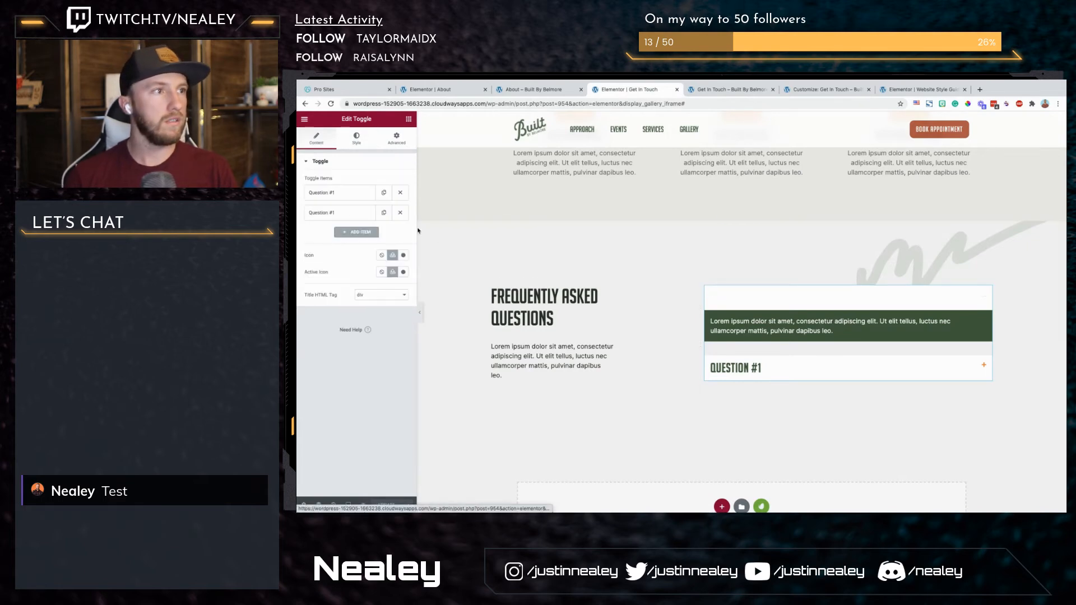
pyautogui.click(383, 213)
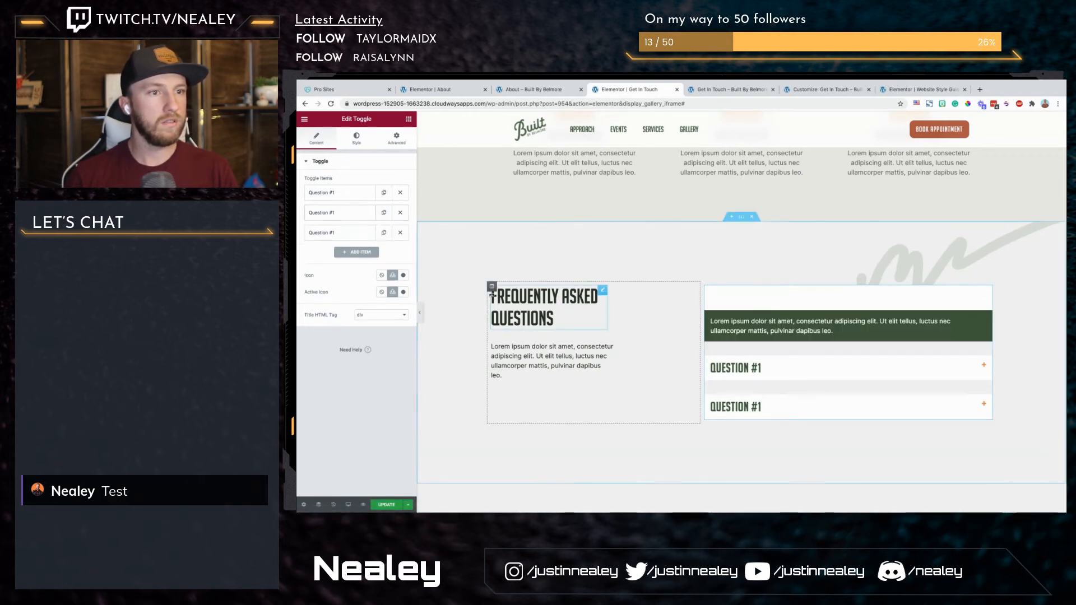
pyautogui.click(395, 141)
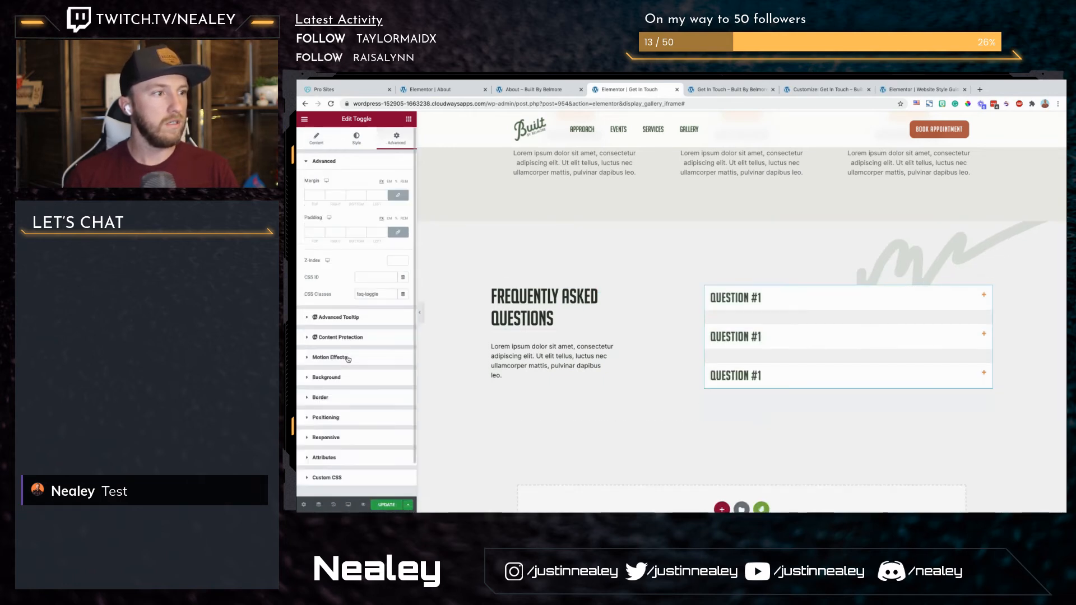
# Step: Apply the Fade In Up entrance animation to the FAQ toggle widget
pyautogui.click(358, 357)
pyautogui.click(355, 318)
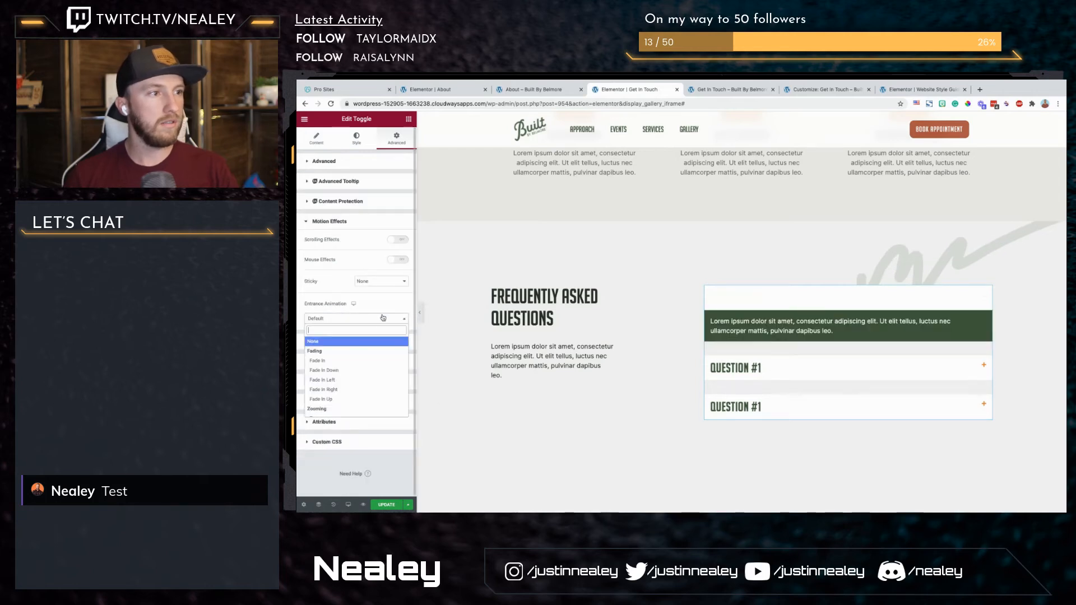
pyautogui.click(346, 403)
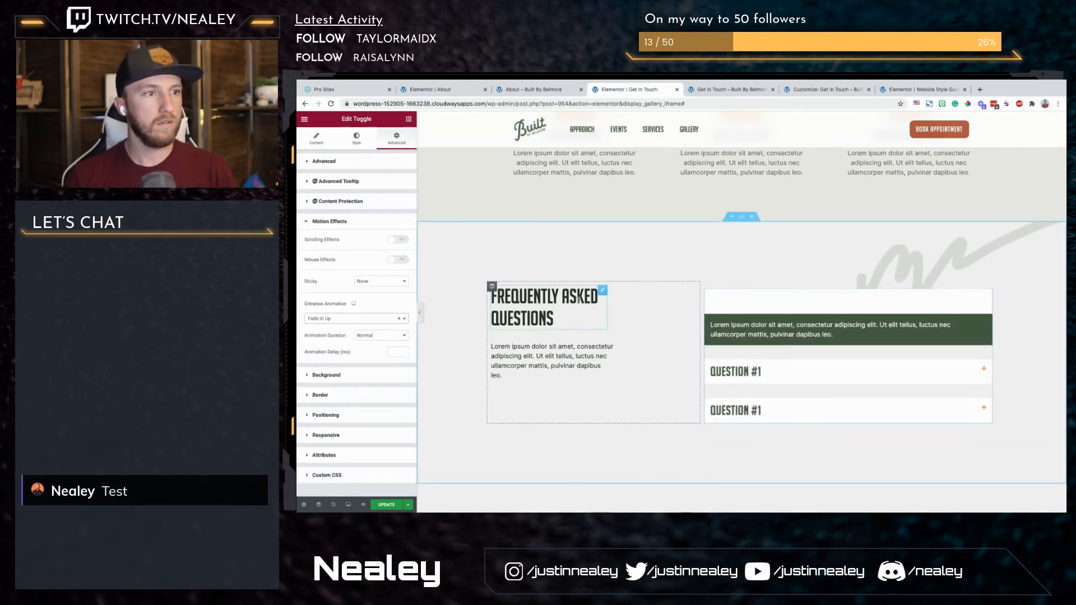
# Step: Give the Frequently Asked Questions heading and the paragraph beneath it the Fade In Up entrance animation
pyautogui.click(540, 312)
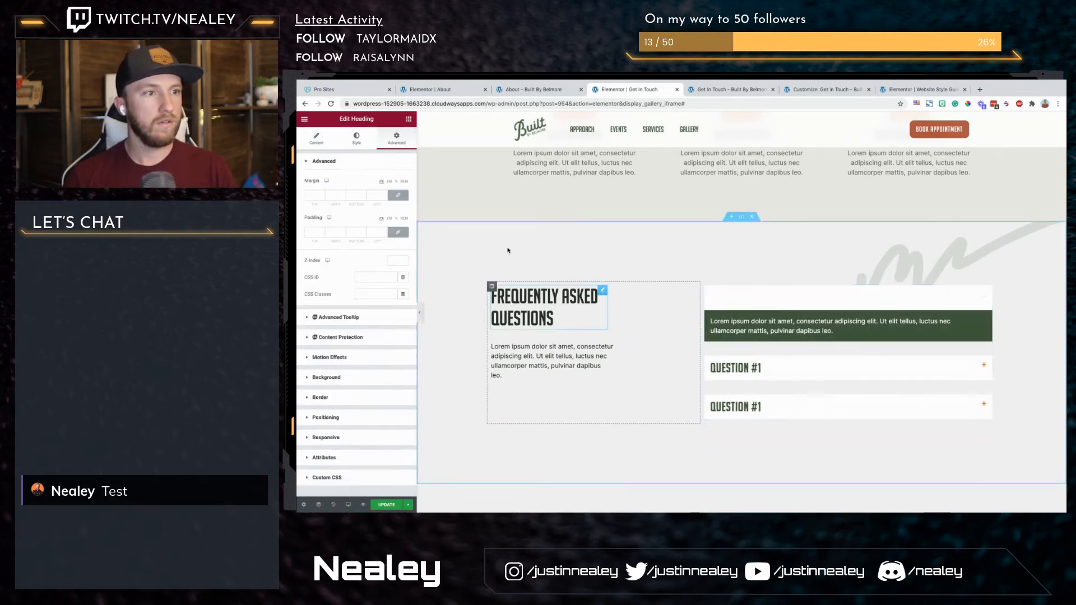
pyautogui.click(348, 359)
pyautogui.click(369, 322)
pyautogui.click(322, 400)
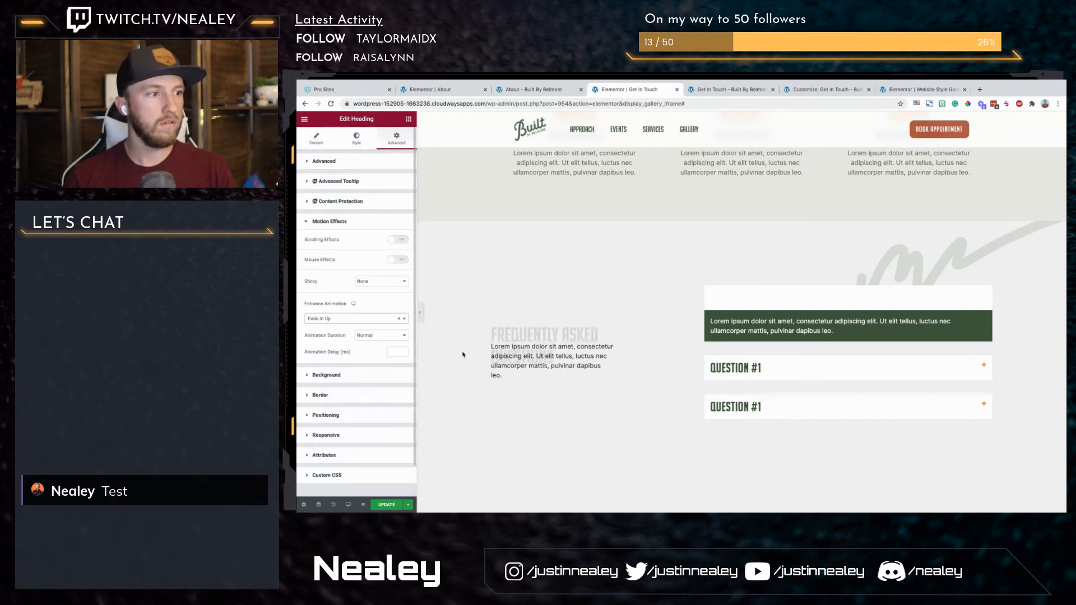
pyautogui.click(530, 376)
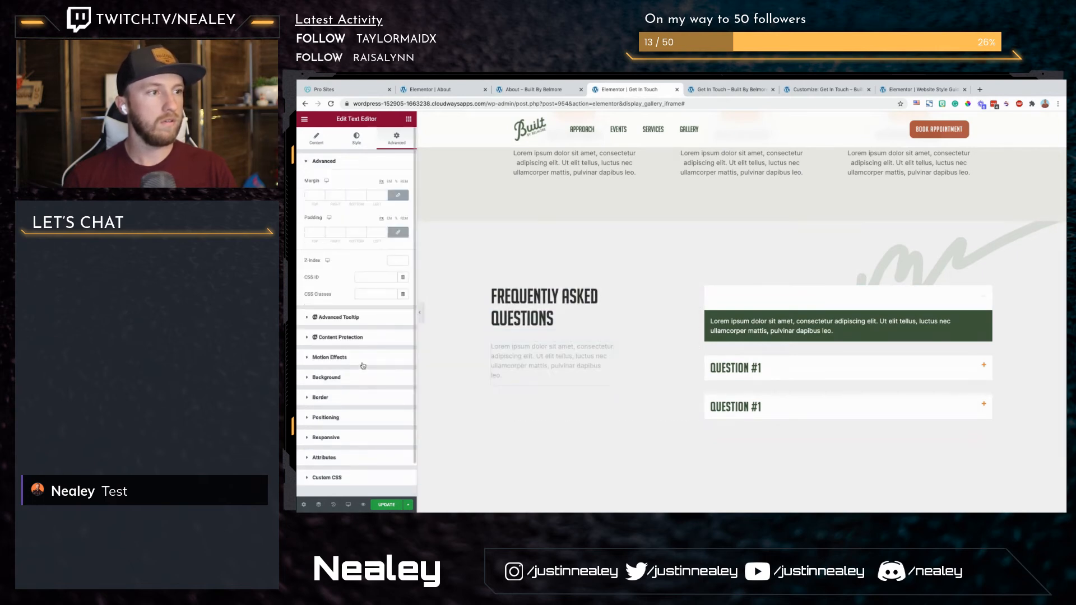
pyautogui.click(363, 364)
pyautogui.click(345, 320)
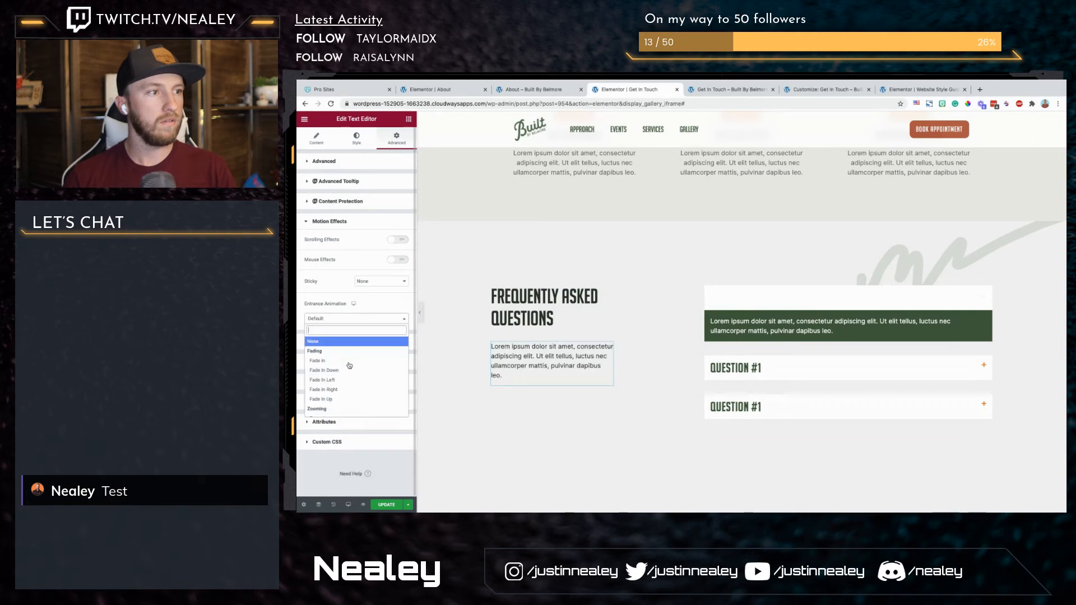
pyautogui.click(352, 399)
# Step: Set the entrance animation of the Easy and Robust icon box to Fade In Up
pyautogui.scroll(5, 596, 264)
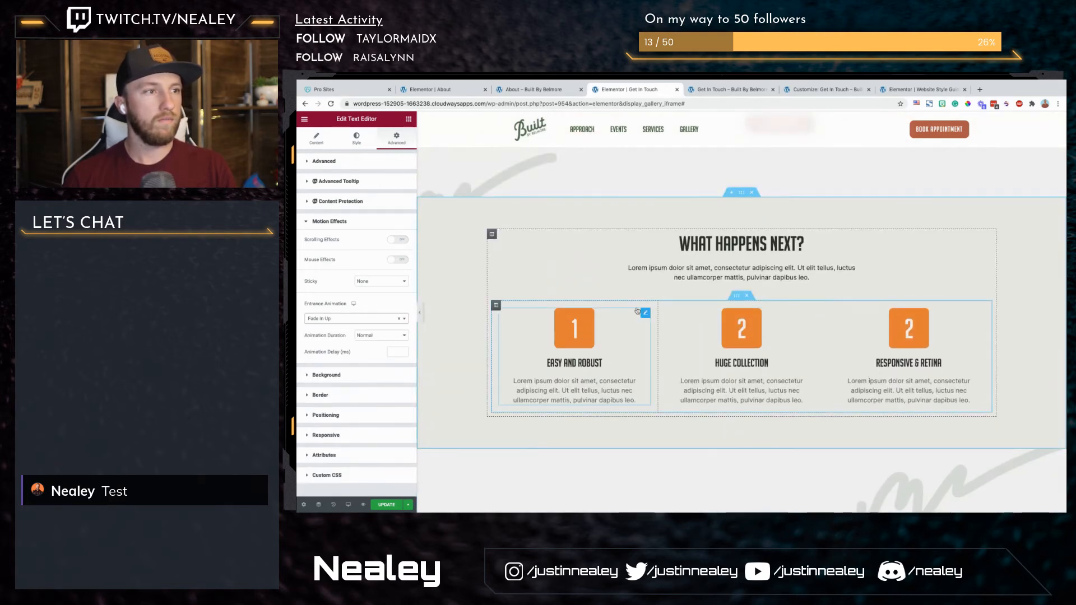
pyautogui.click(645, 314)
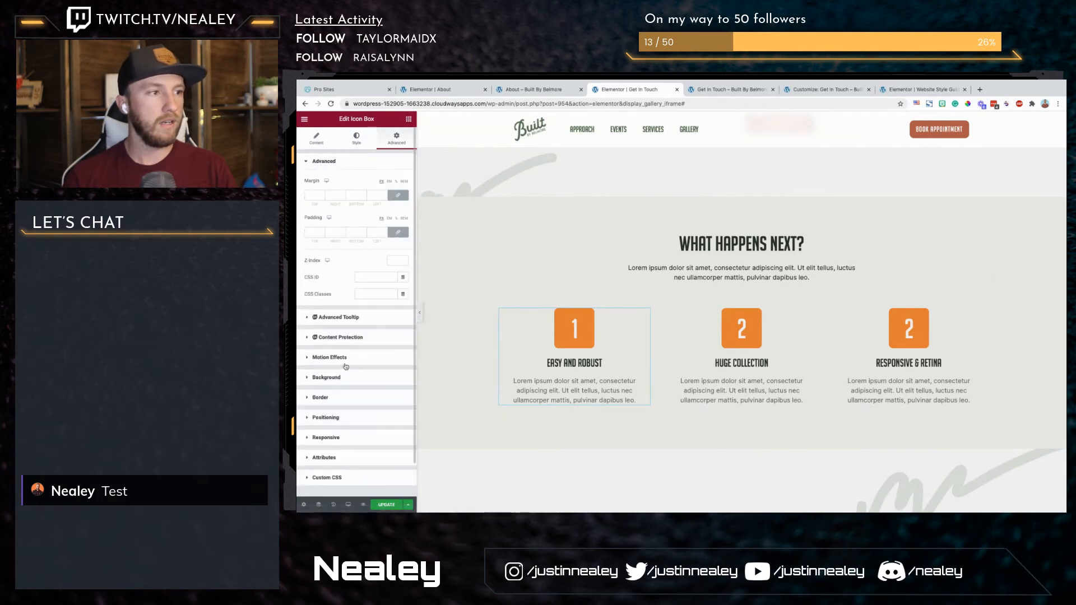
pyautogui.click(346, 357)
pyautogui.click(353, 319)
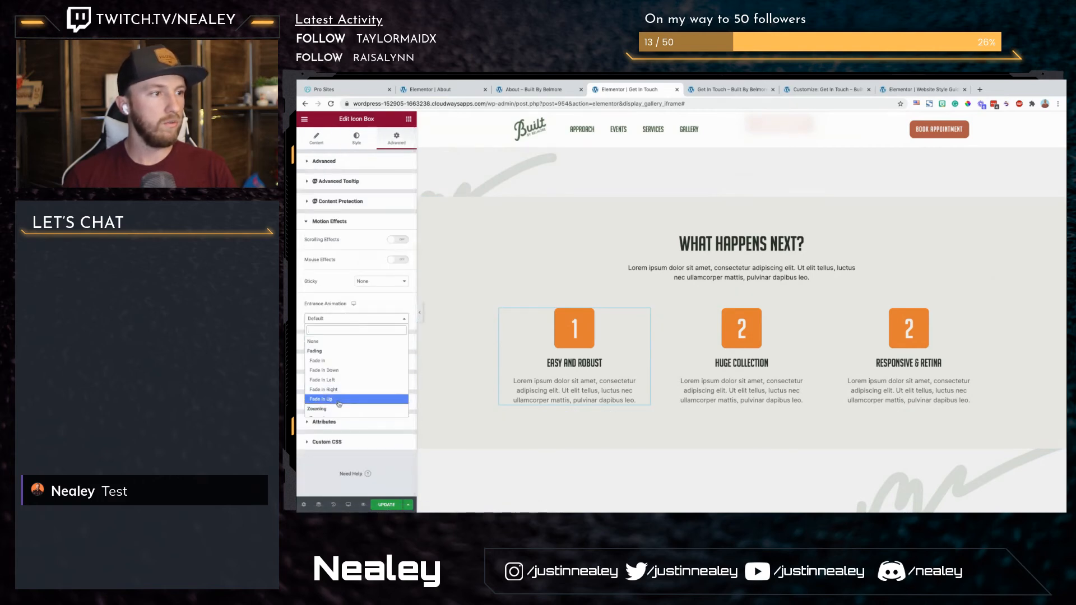
pyautogui.click(358, 401)
# Step: Set the Huge Collection icon box's entrance animation to Fade In Up
pyautogui.click(778, 337)
pyautogui.click(383, 144)
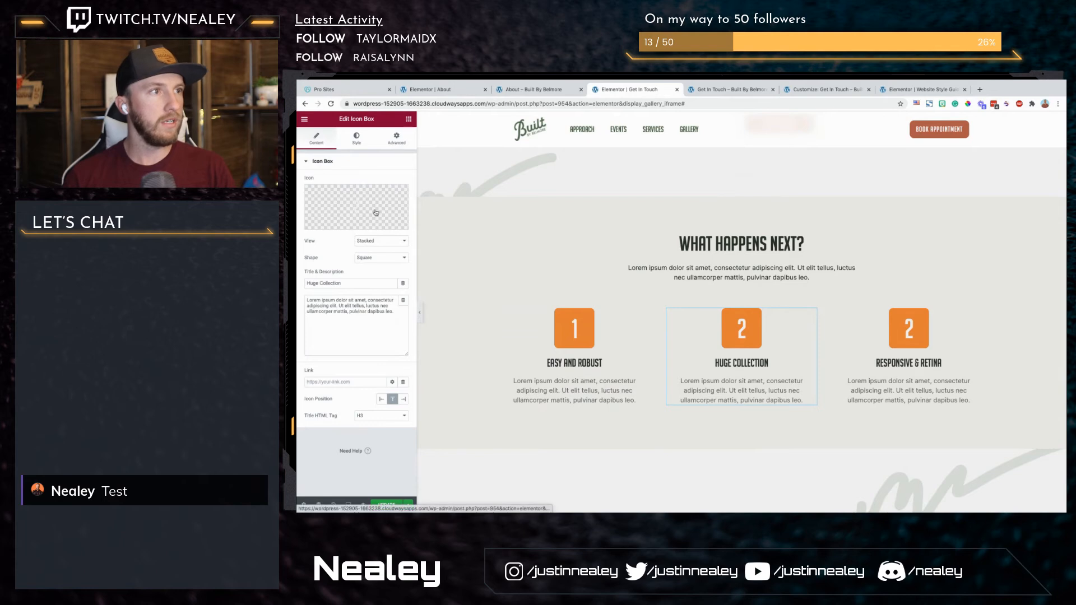
pyautogui.click(346, 357)
pyautogui.click(353, 318)
pyautogui.click(334, 400)
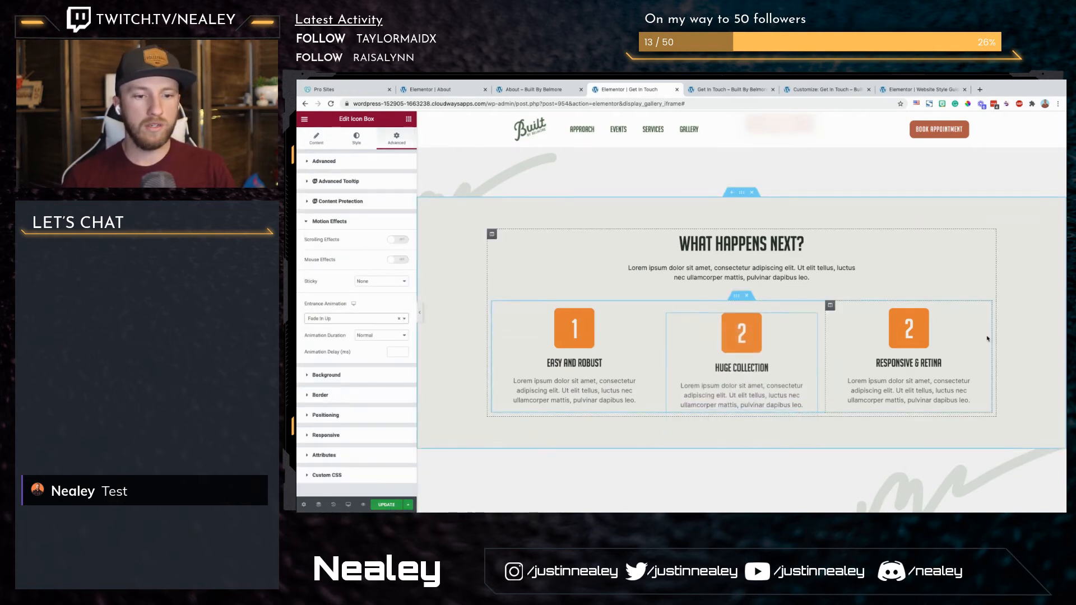
# Step: Set the Responsive & Retina icon box's entrance animation to Fade In Up
pyautogui.click(966, 365)
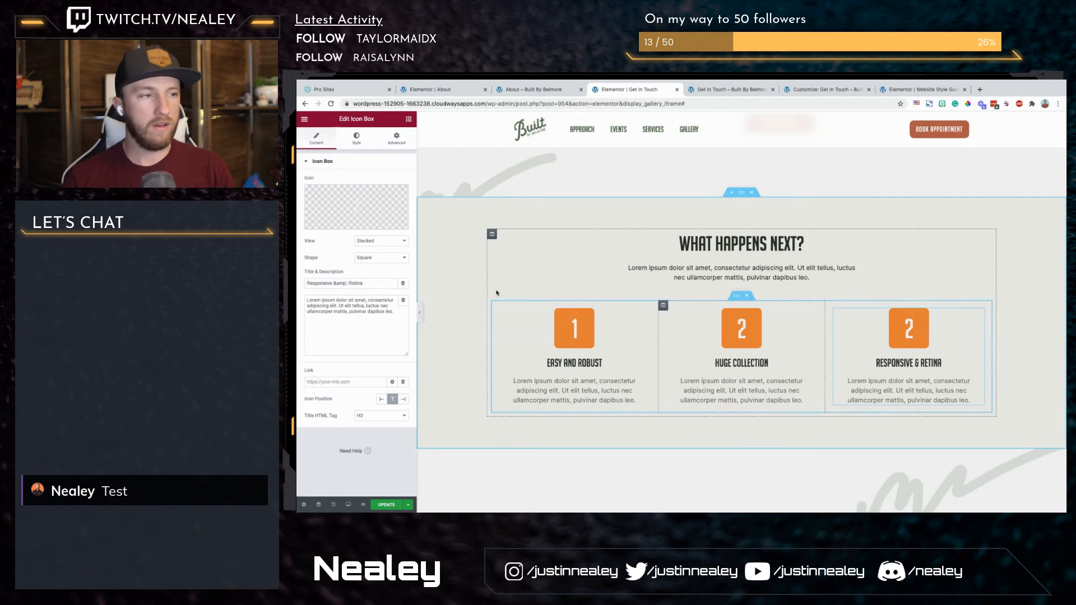
pyautogui.click(396, 139)
pyautogui.click(331, 357)
pyautogui.click(330, 319)
pyautogui.click(335, 400)
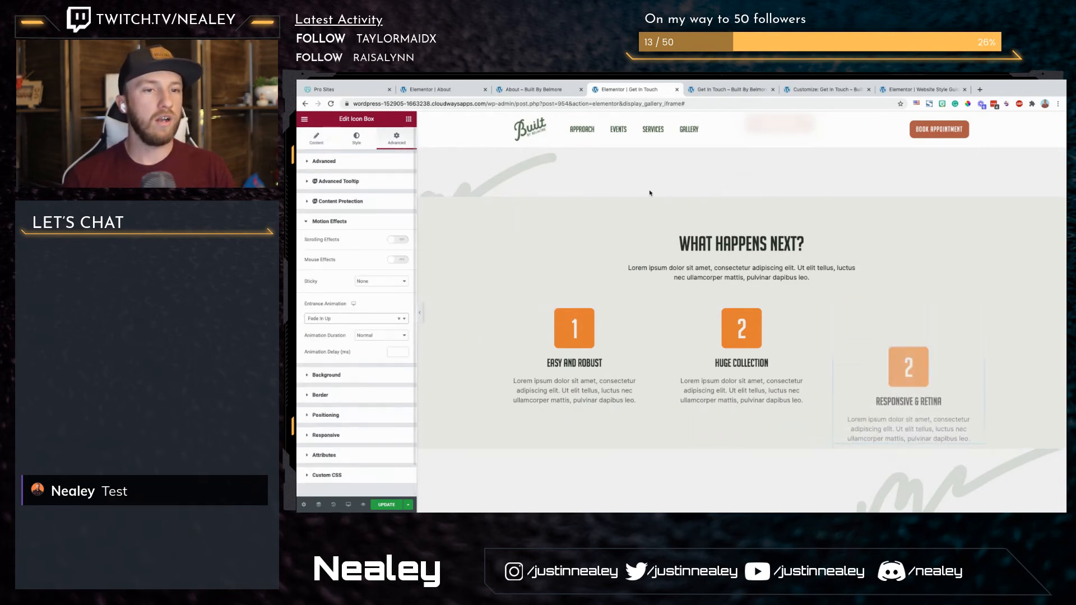
# Step: Apply the Fade In Up entrance animation to the intro paragraph and the What Happens Next? heading above the icon boxes
pyautogui.click(702, 272)
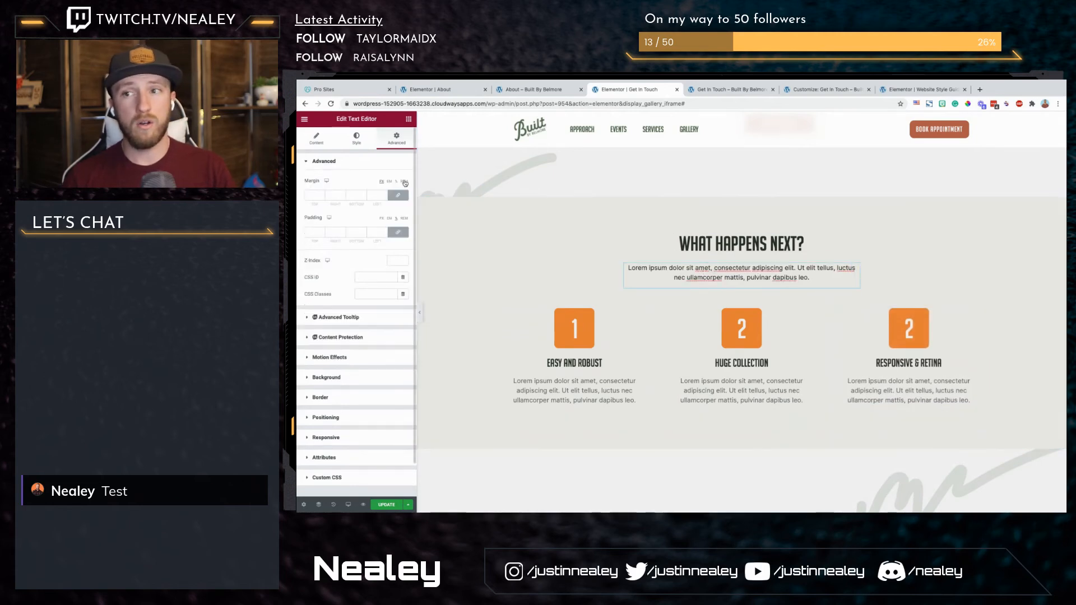
pyautogui.click(336, 358)
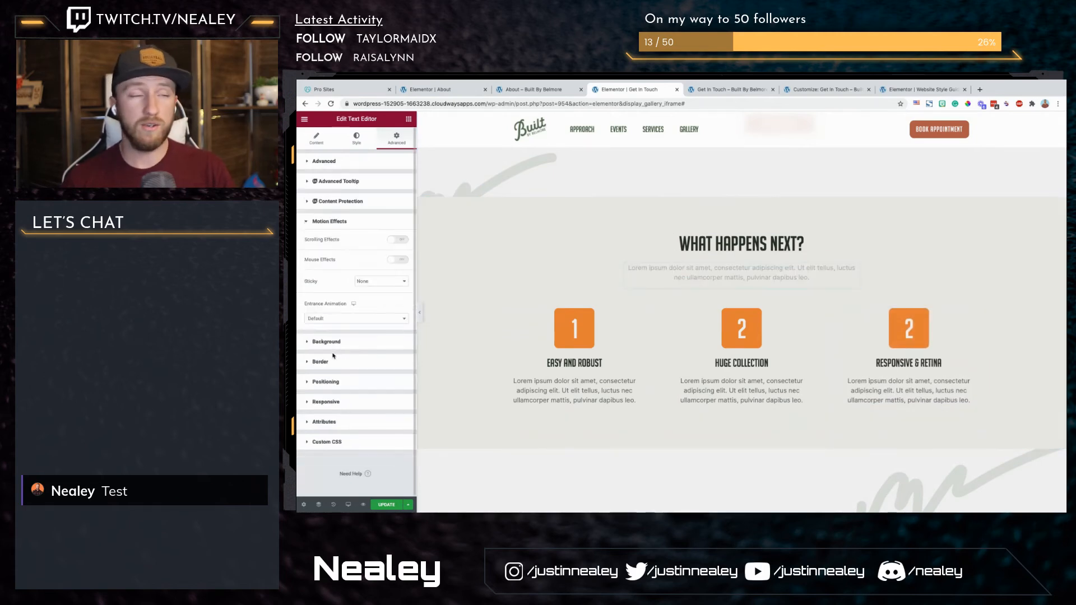
pyautogui.click(362, 323)
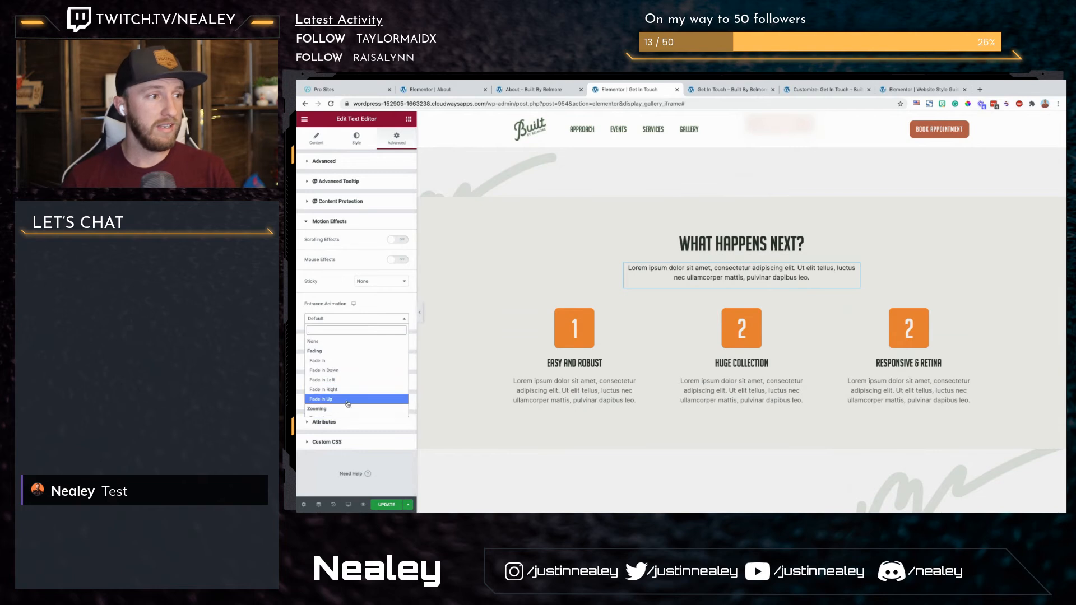
pyautogui.click(348, 401)
pyautogui.click(772, 254)
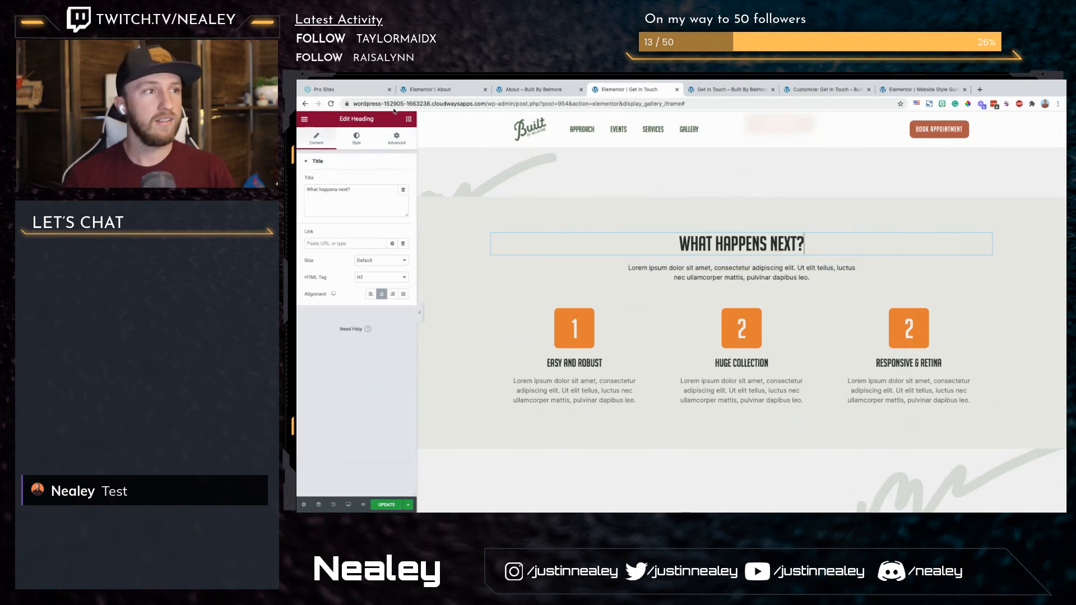
pyautogui.click(347, 359)
pyautogui.click(380, 317)
pyautogui.click(332, 399)
# Step: Set the contact form's entrance animation to Fade In Right
pyautogui.scroll(6, 750, 298)
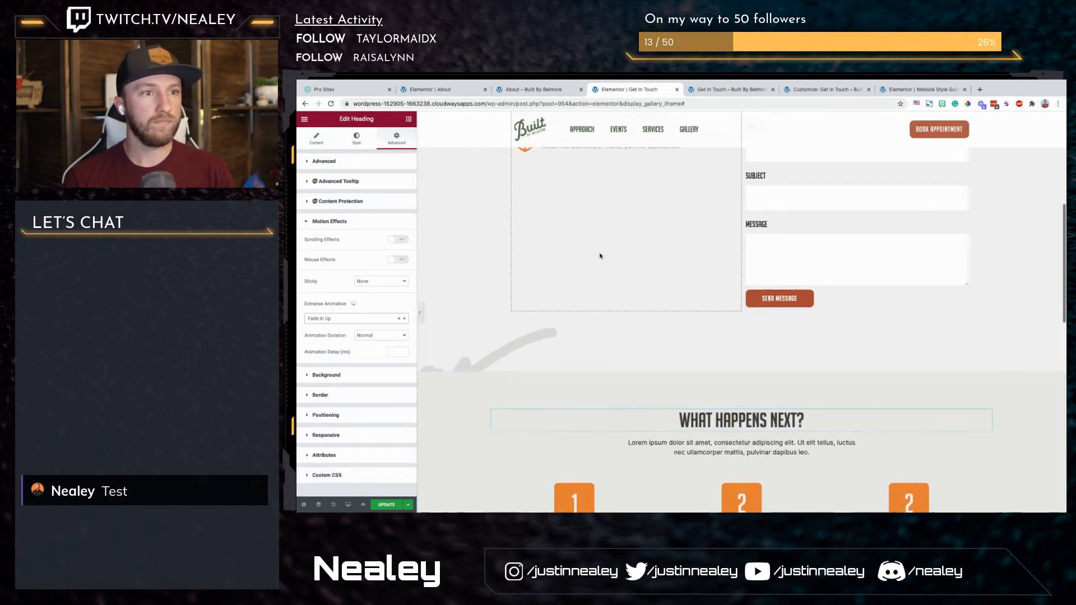
pyautogui.click(785, 280)
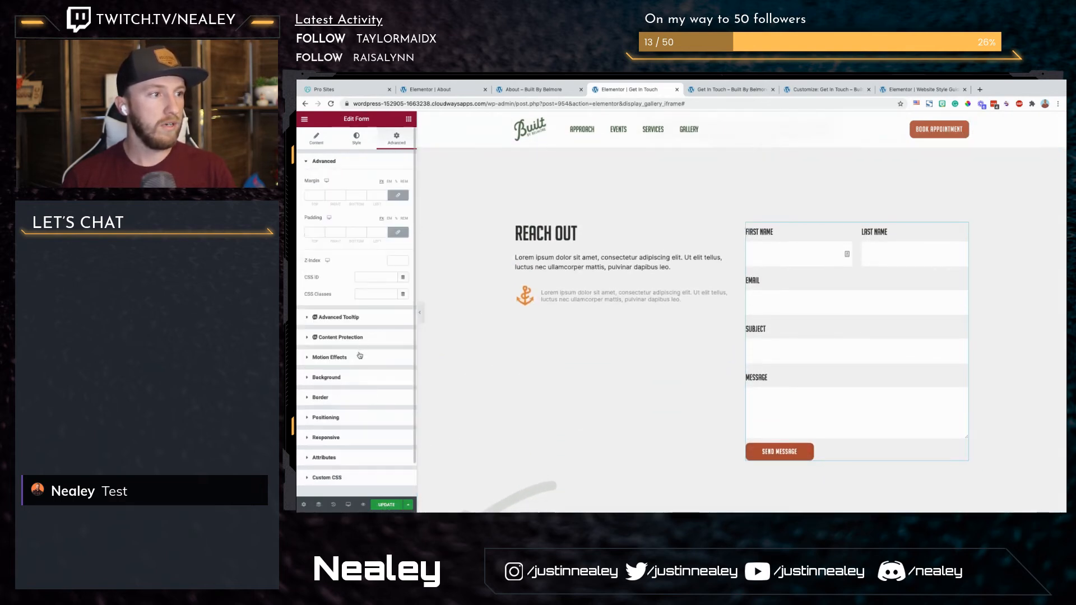
pyautogui.click(360, 355)
pyautogui.click(370, 318)
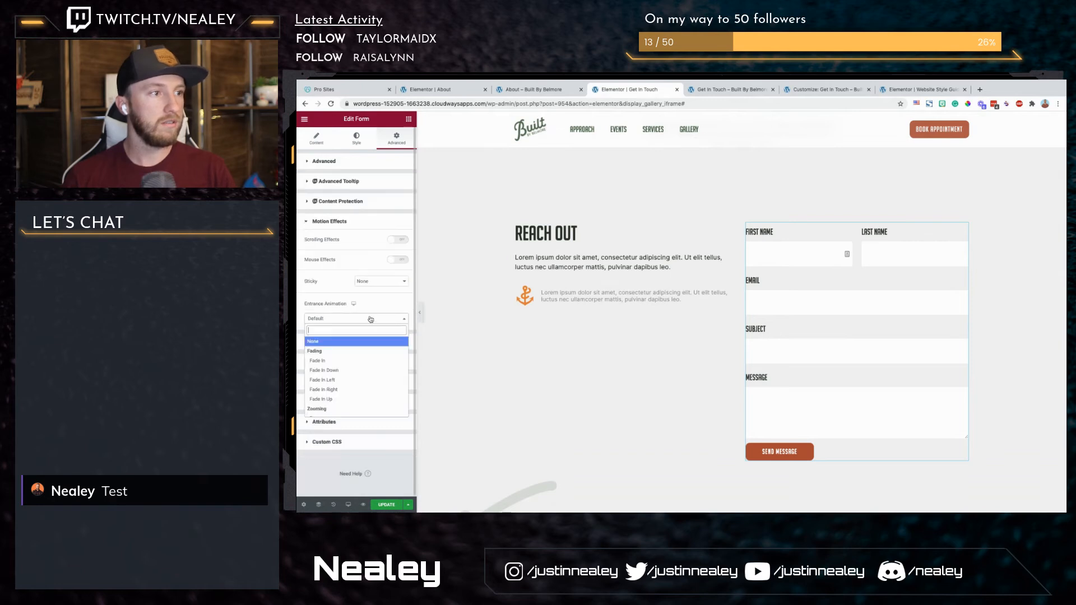
pyautogui.click(337, 390)
# Step: Apply the Fade In Up entrance animation to the Reach Out heading and the paragraph below it
pyautogui.click(544, 235)
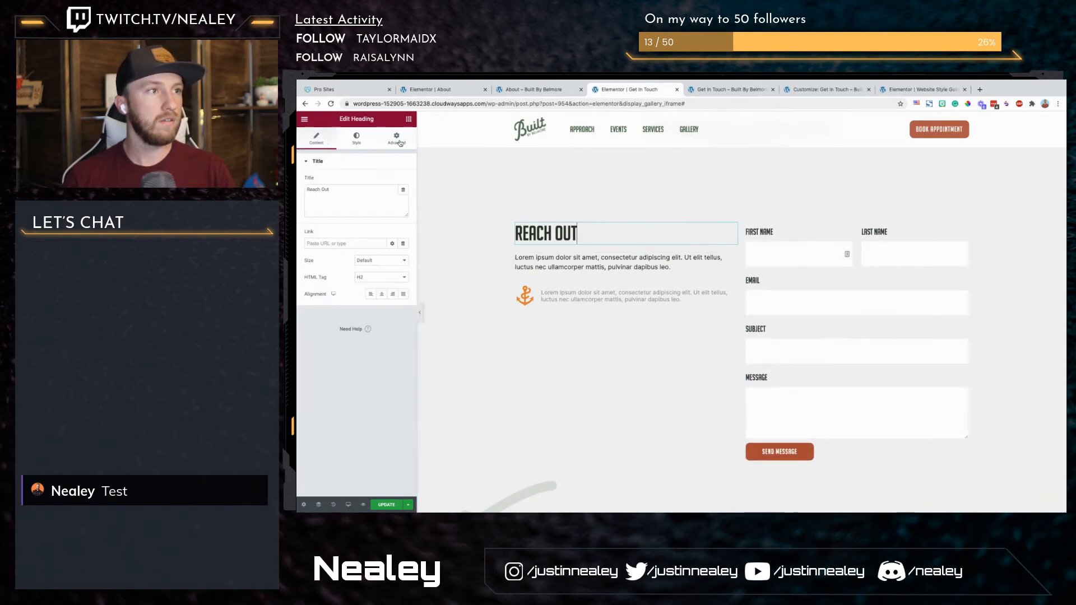
pyautogui.click(334, 358)
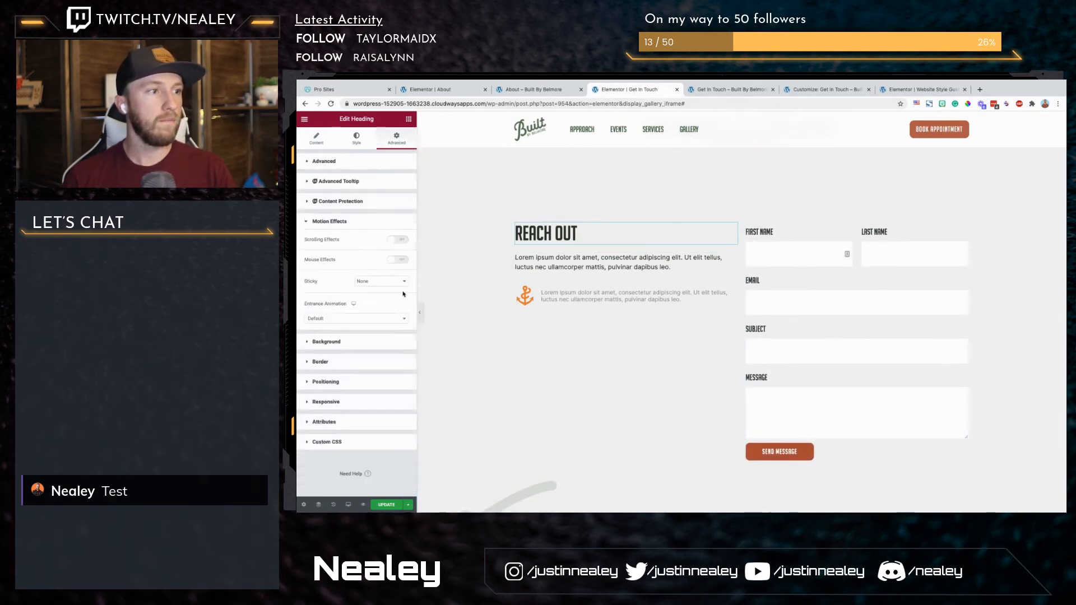
pyautogui.click(371, 320)
pyautogui.click(347, 396)
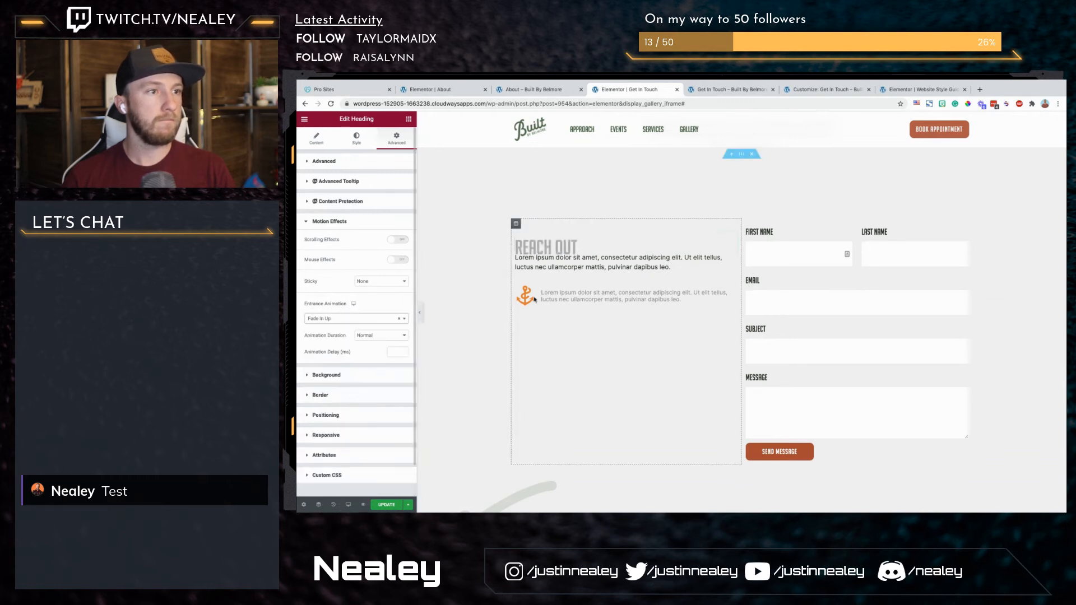
pyautogui.click(569, 263)
pyautogui.click(396, 137)
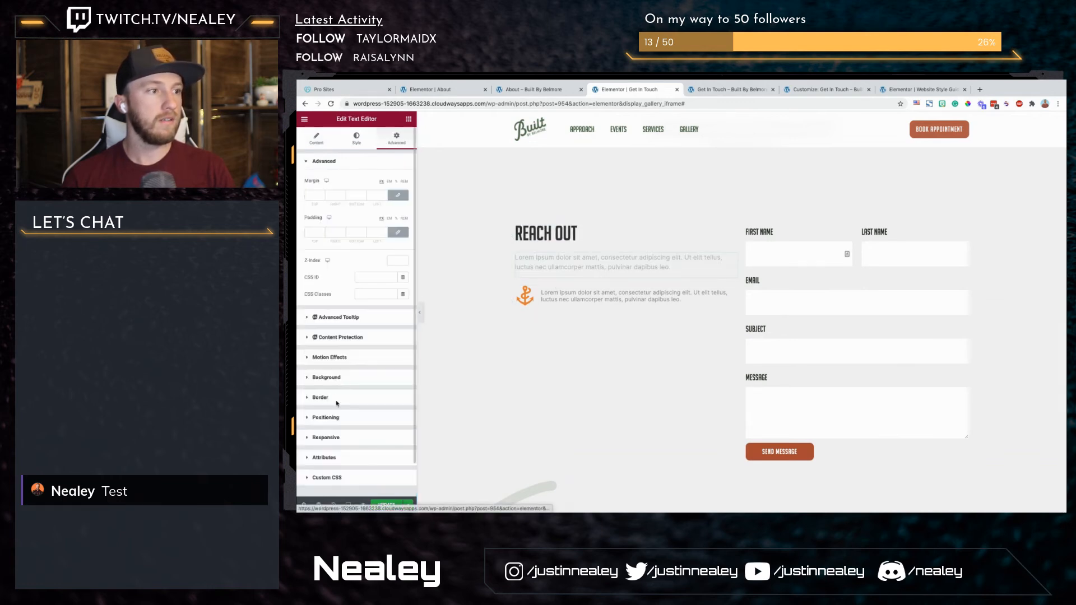
pyautogui.click(358, 358)
pyautogui.click(356, 319)
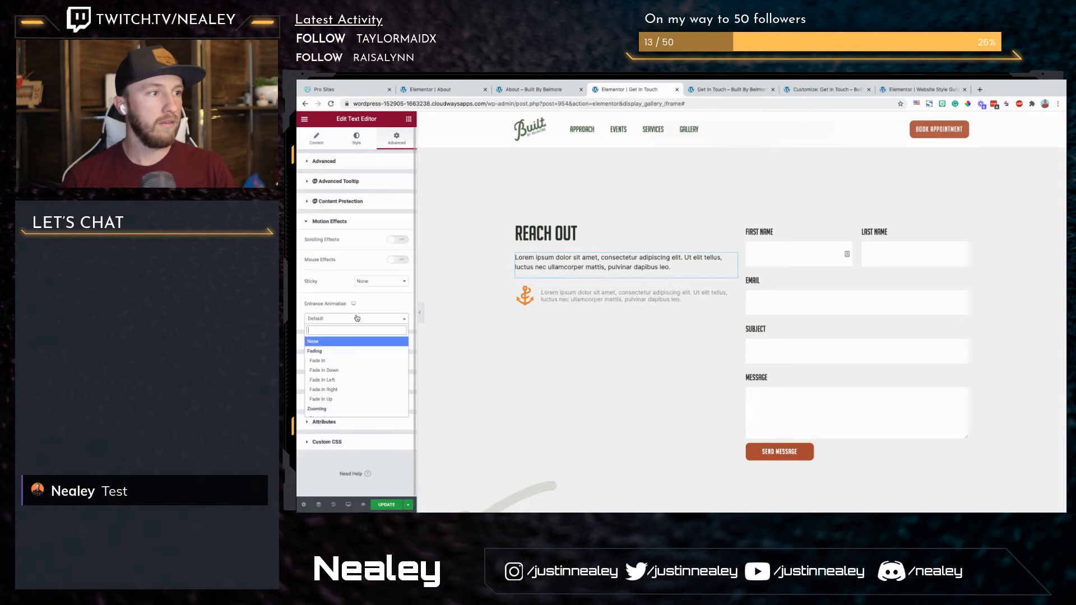
pyautogui.click(334, 399)
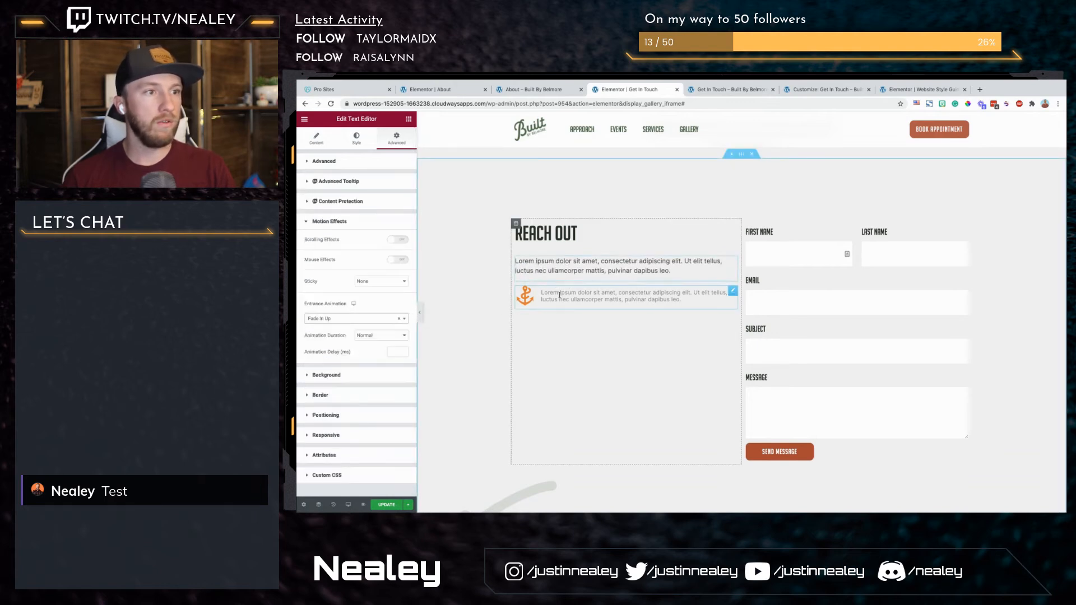
# Step: Set the entrance animation of the anchor icon box under Reach Out to Fade In Up
pyautogui.click(586, 296)
pyautogui.click(403, 140)
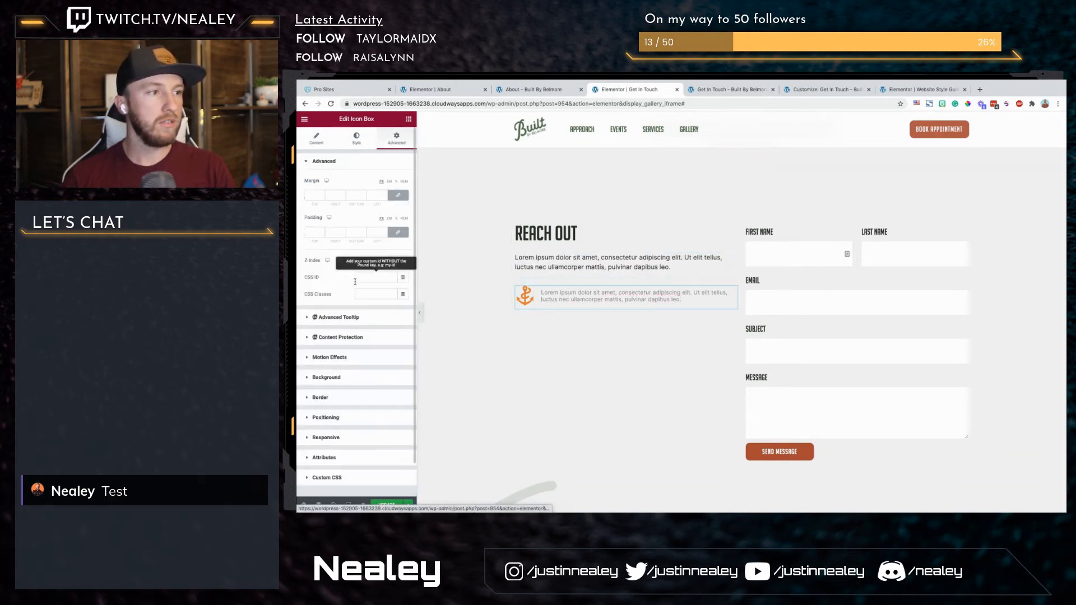
pyautogui.click(343, 355)
pyautogui.click(362, 324)
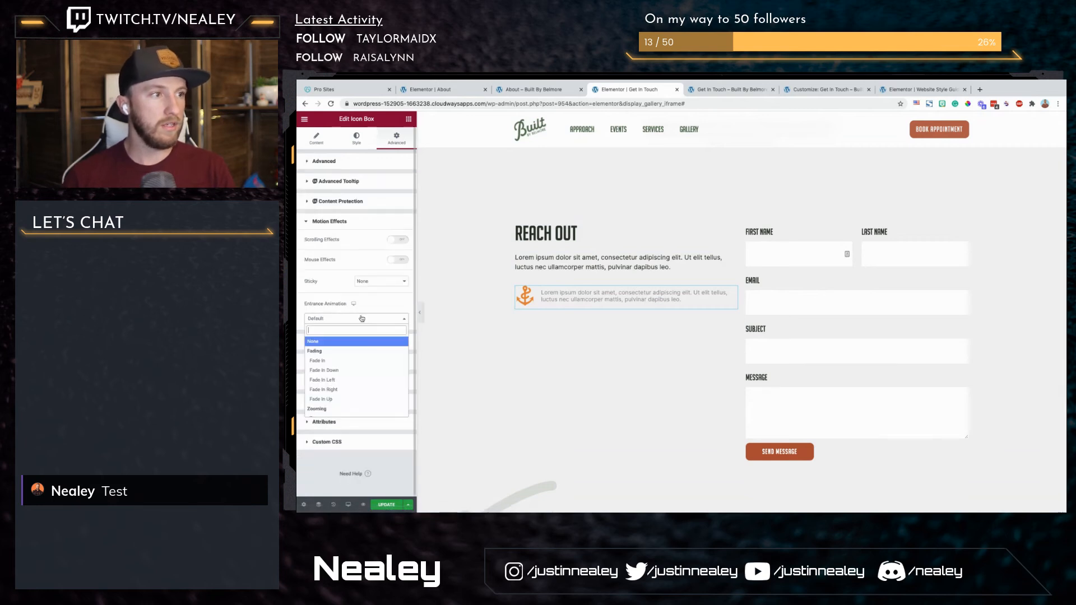
pyautogui.click(336, 400)
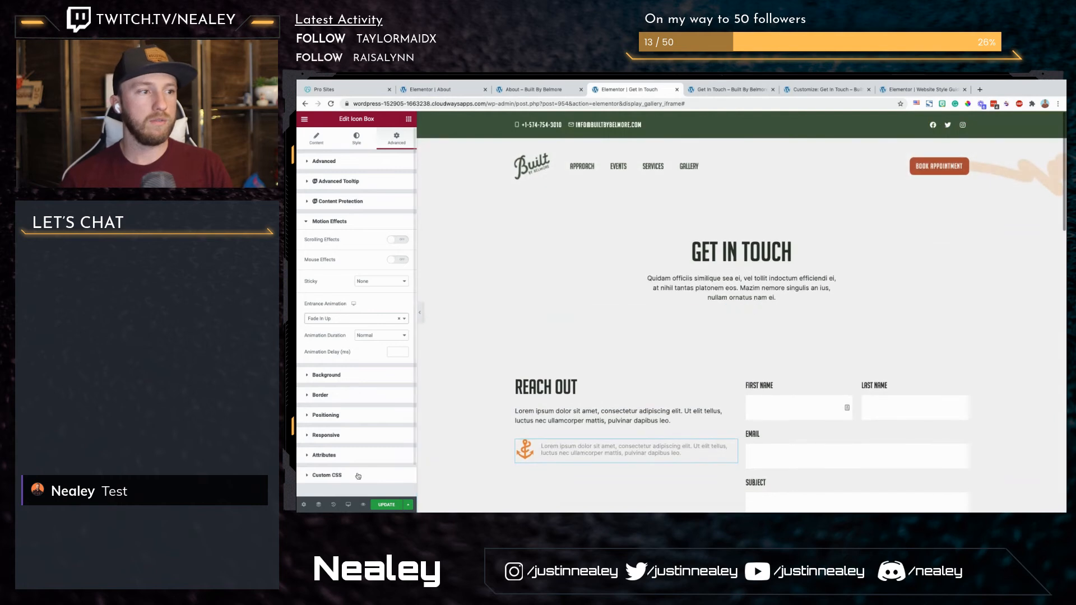
# Step: In the tablet preview, unlink the Reach Out section's padding and set it to 80 top, 10 right, 80 bottom and 10 left
pyautogui.click(349, 505)
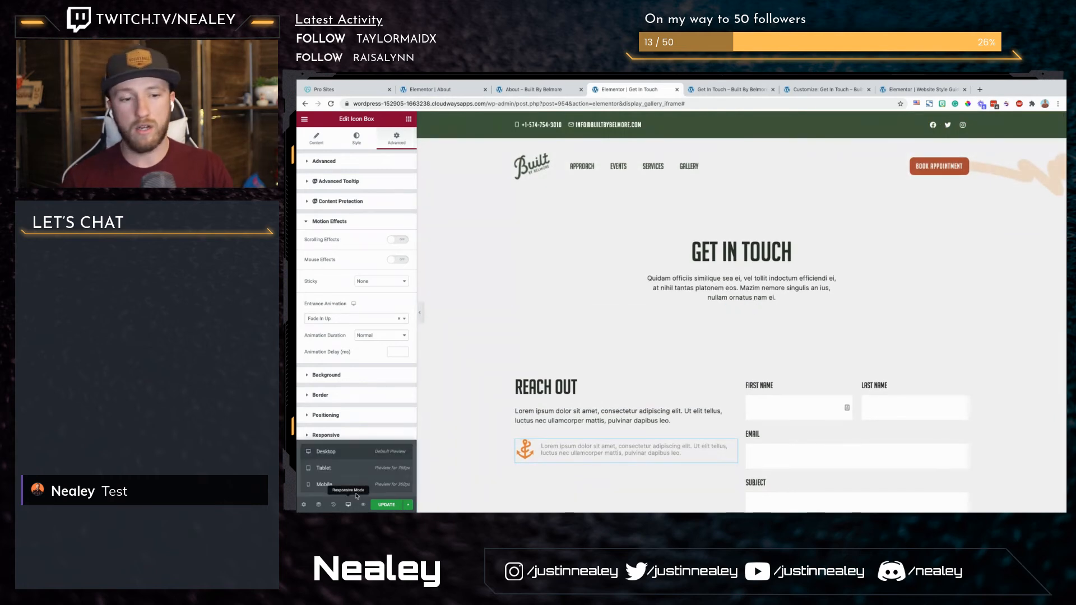
pyautogui.click(357, 468)
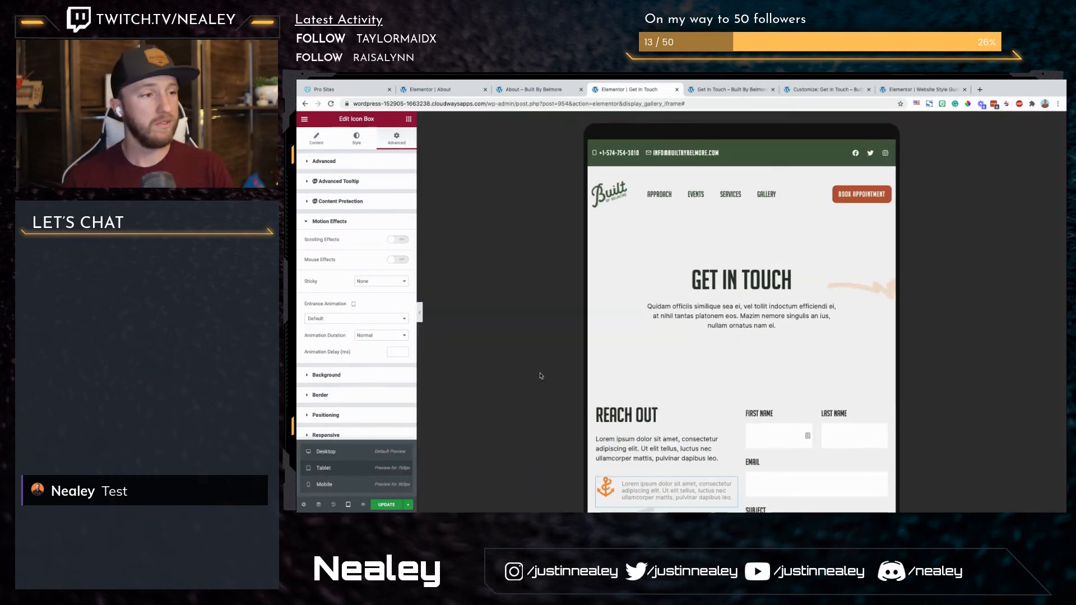
pyautogui.click(738, 368)
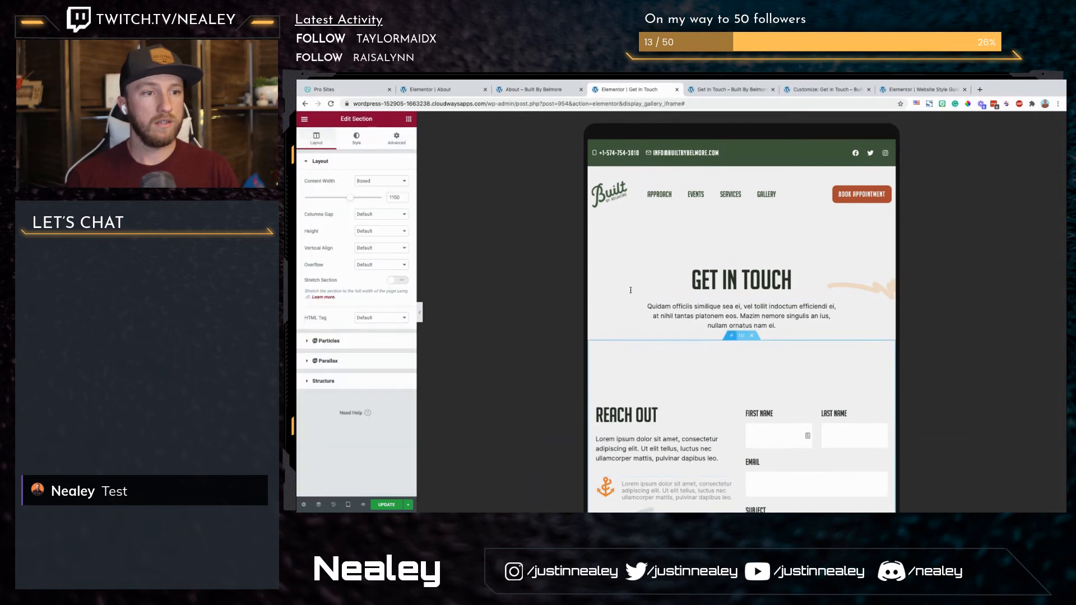
pyautogui.click(403, 140)
pyautogui.click(396, 232)
pyautogui.moveTo(315, 233); pyautogui.dragTo(306, 233)
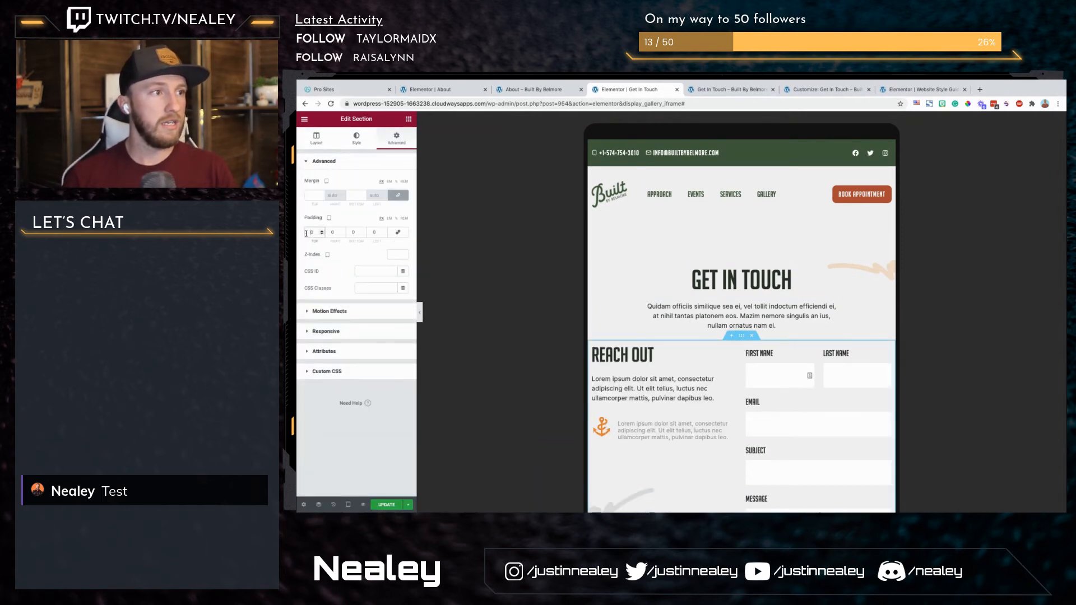
pyautogui.write('80')
pyautogui.press('Tab')
pyautogui.write('10')
pyautogui.press('Tab')
pyautogui.write('80')
pyautogui.press('Tab')
pyautogui.write('10')
# Step: Unlink the Frequently Asked Questions section's tablet padding and set it to 80 top, 10 right, 80 bottom and 10 left
pyautogui.scroll(-8, 637, 298)
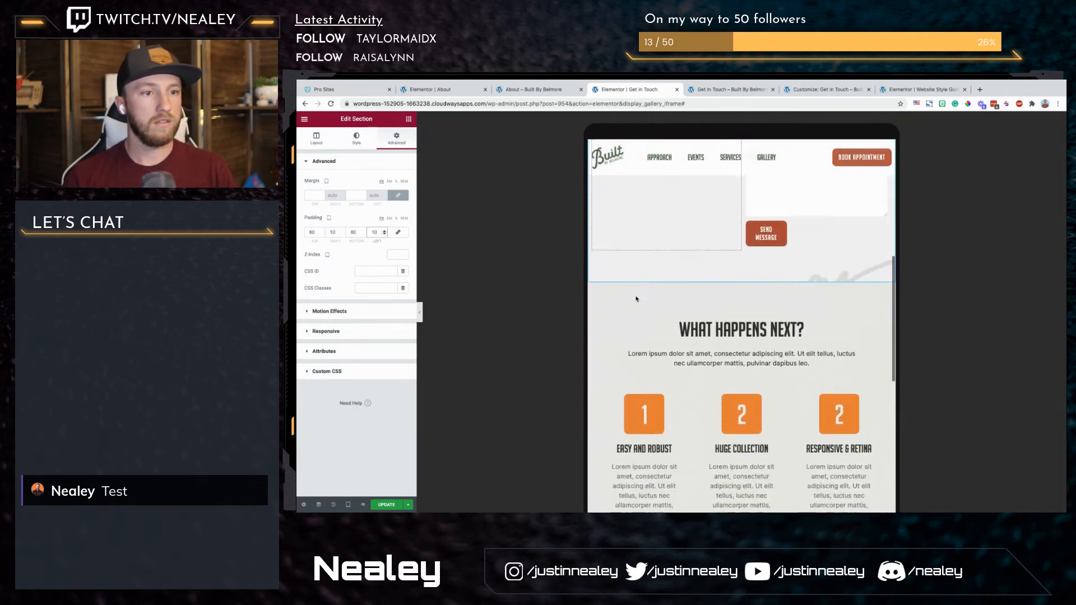
pyautogui.scroll(-4, 636, 298)
pyautogui.click(636, 299)
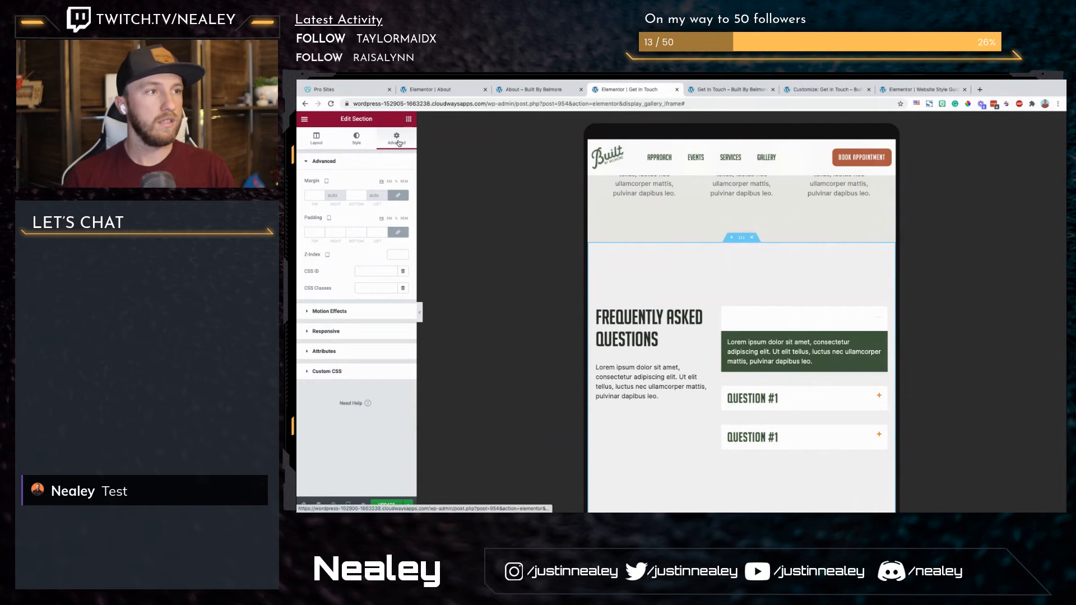
pyautogui.click(399, 233)
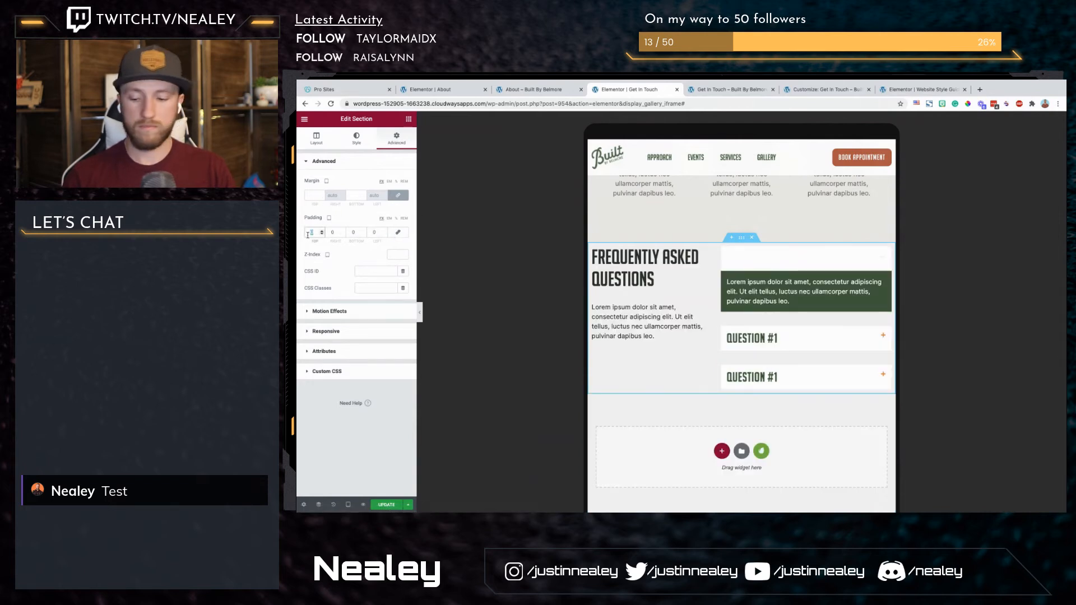
pyautogui.write('80')
pyautogui.press('Tab')
pyautogui.write('10')
pyautogui.press('Tab')
pyautogui.write('80')
pyautogui.press('Tab')
pyautogui.write('80')
pyautogui.write('10')
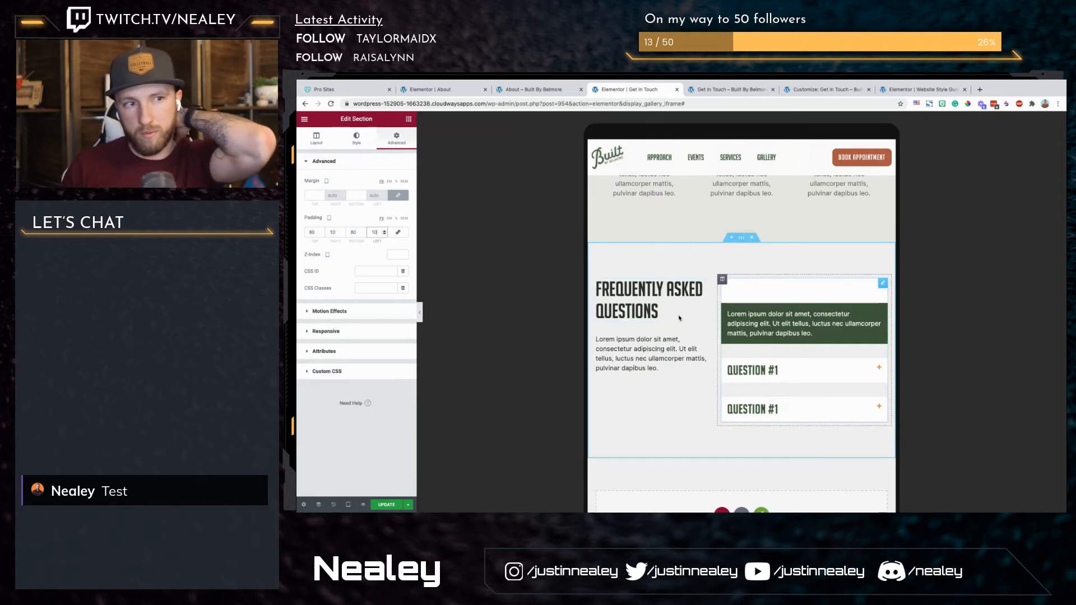
# Step: In the mobile preview, replace the Responsive & Retina icon box's icon with the number 3 graphic from the media library
pyautogui.click(348, 505)
pyautogui.click(348, 486)
pyautogui.scroll(-3, 723, 217)
pyautogui.scroll(5, 724, 218)
pyautogui.scroll(-2, 785, 292)
pyautogui.click(791, 296)
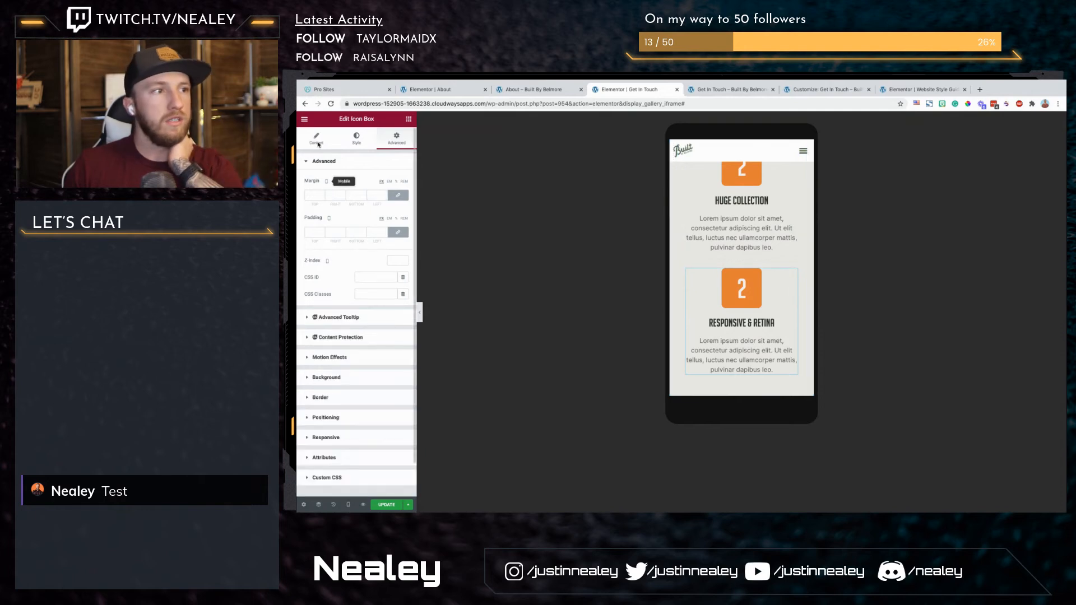
pyautogui.click(320, 142)
pyautogui.moveTo(399, 197)
pyautogui.click(386, 226)
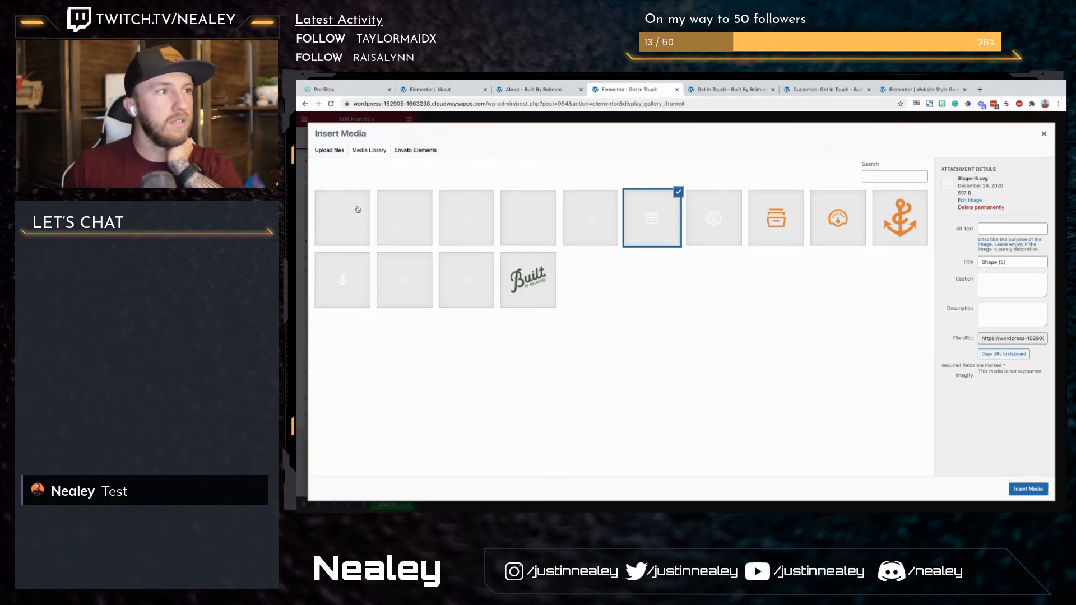
pyautogui.click(580, 222)
pyautogui.click(1028, 489)
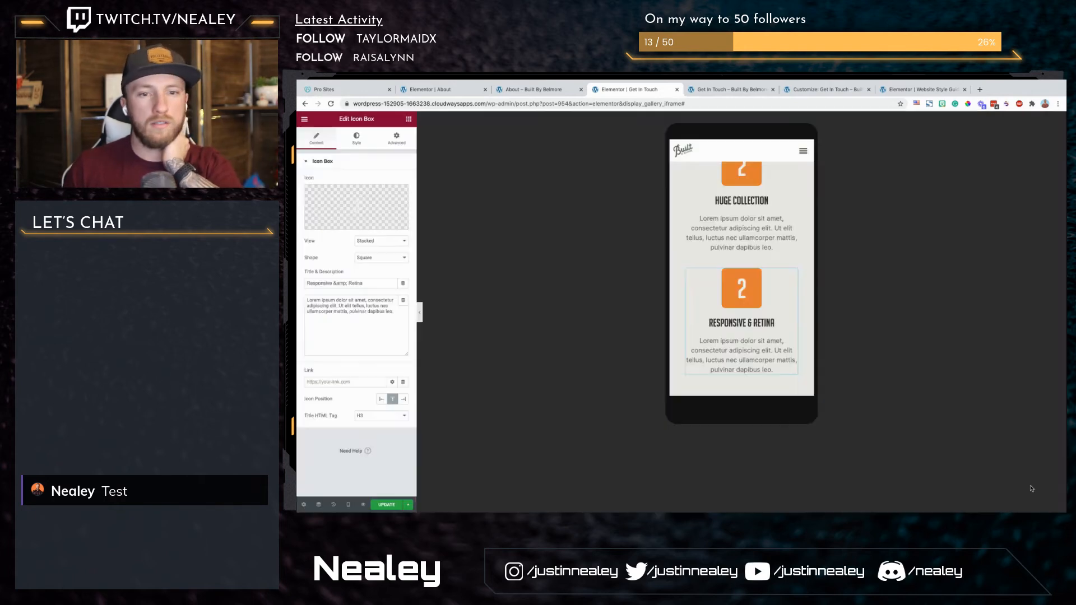
# Step: Left-align the content of the anchor icon box under Reach Out for mobile
pyautogui.scroll(-5, 720, 325)
pyautogui.scroll(-5, 720, 325)
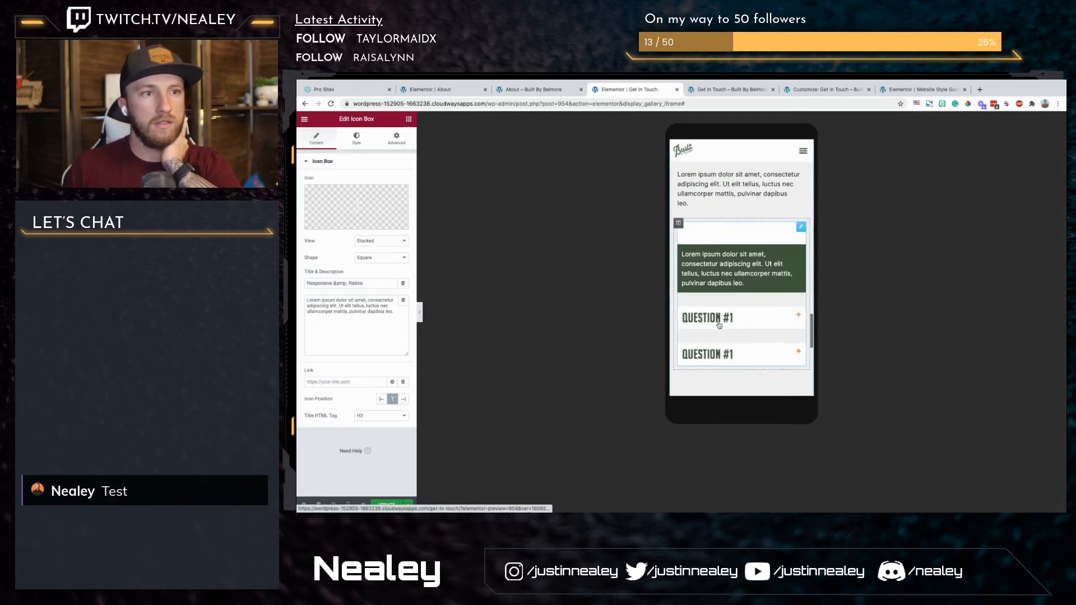
pyautogui.scroll(10, 719, 324)
pyautogui.scroll(8, 719, 324)
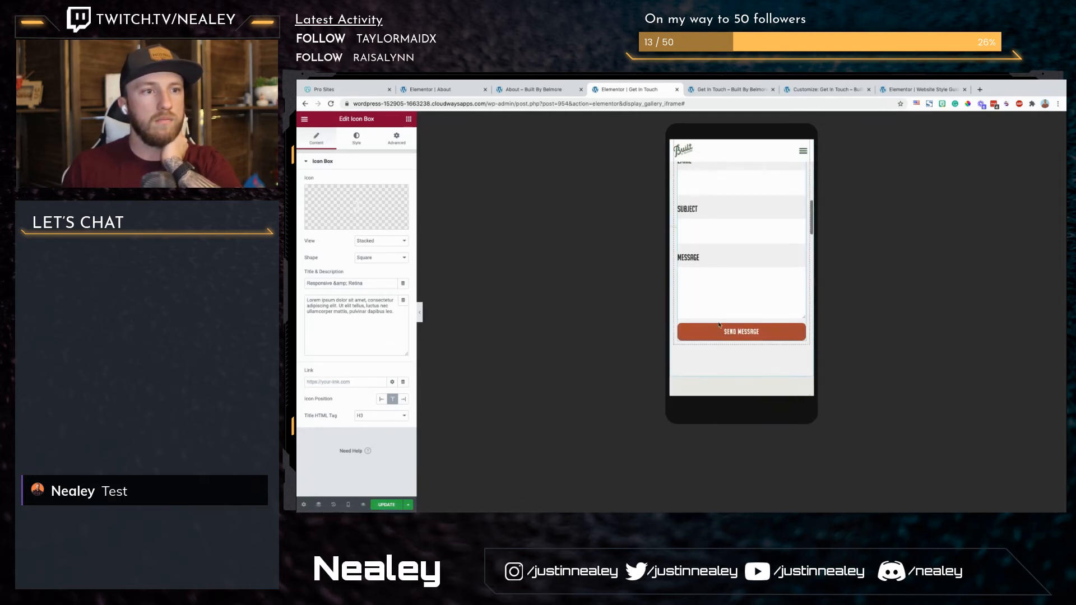
pyautogui.scroll(-2, 717, 286)
pyautogui.scroll(-1, 716, 286)
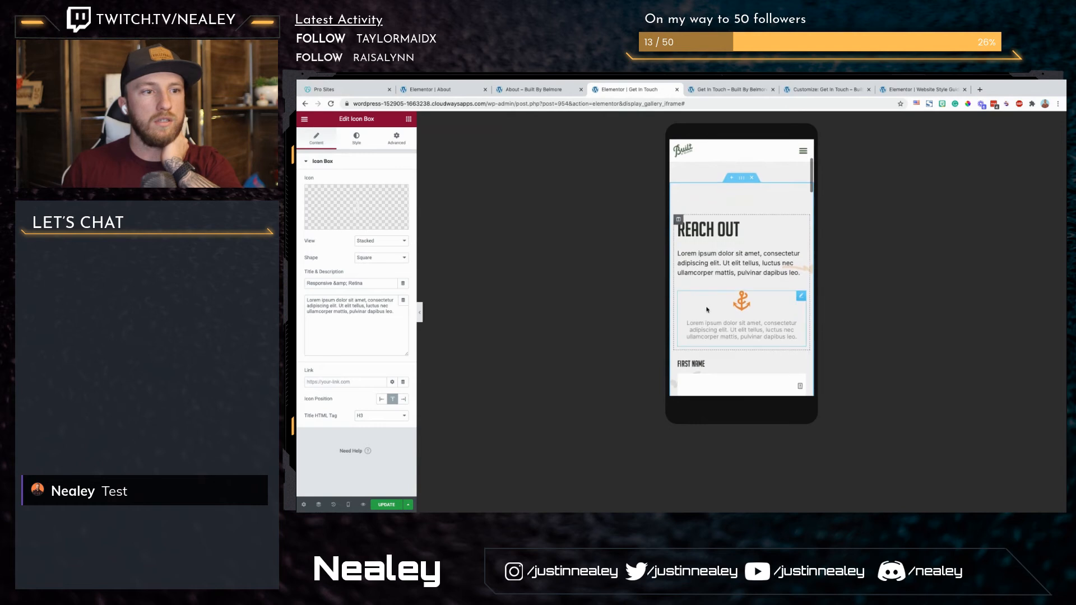
pyautogui.click(396, 139)
pyautogui.click(352, 143)
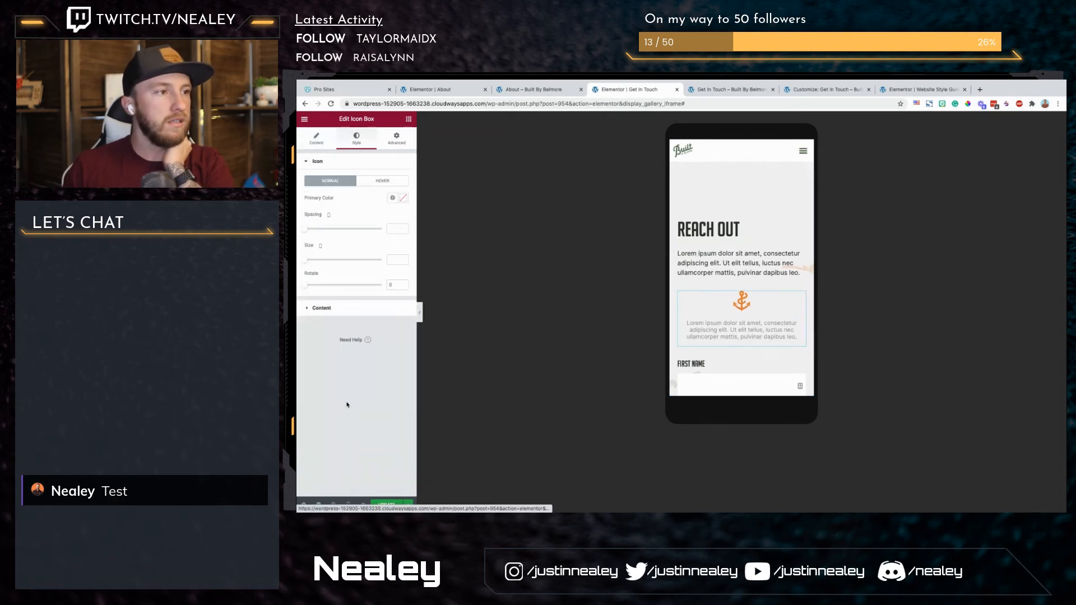
pyautogui.click(367, 308)
pyautogui.click(370, 201)
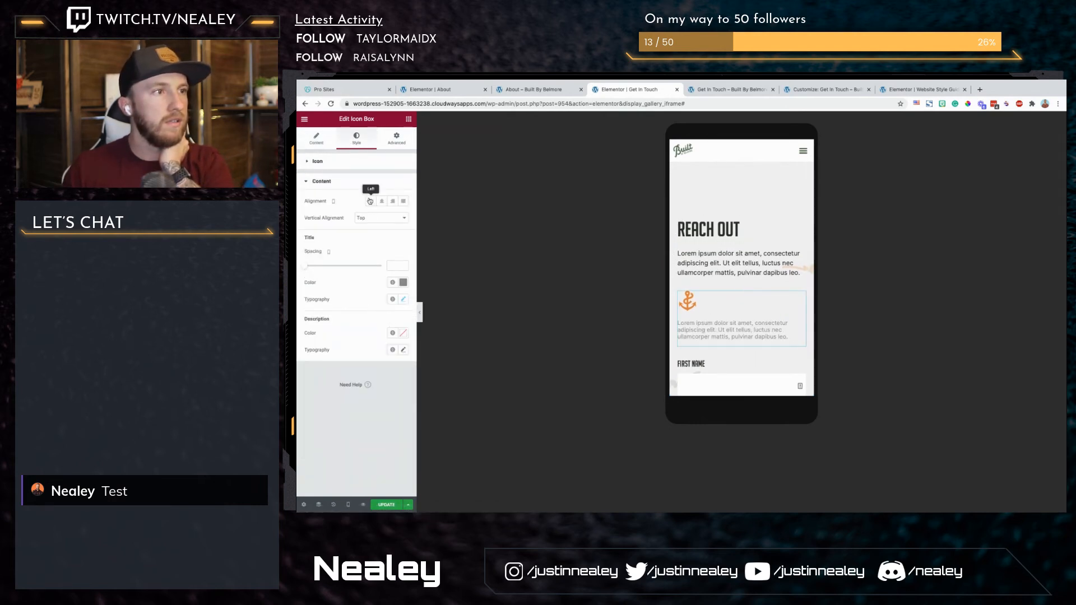
# Step: Unlink the Reach Out section's mobile padding and set the right and left values to 10
pyautogui.scroll(3, 743, 273)
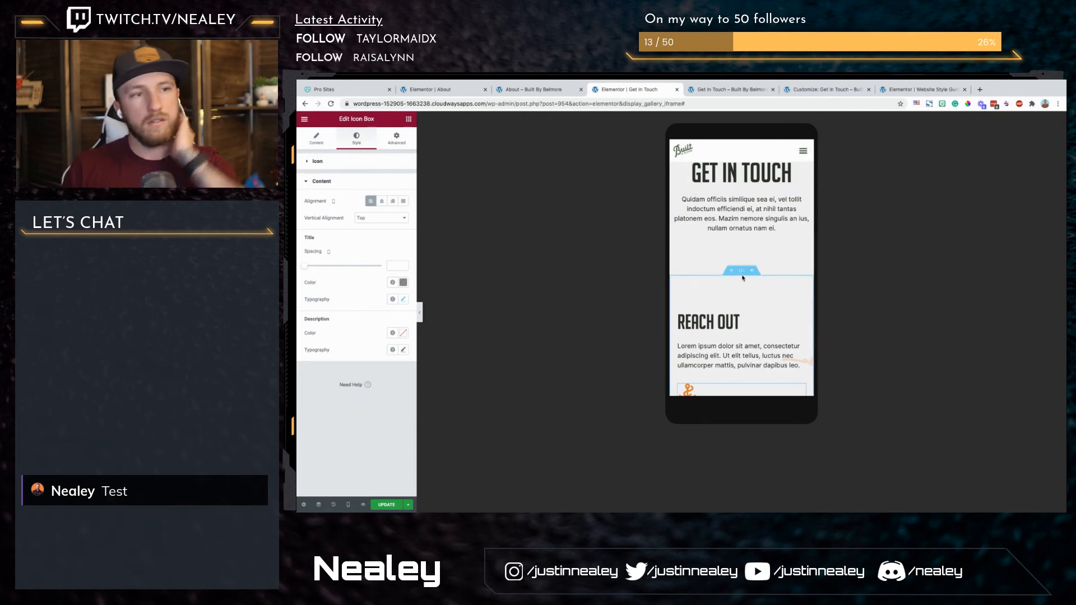
pyautogui.click(741, 270)
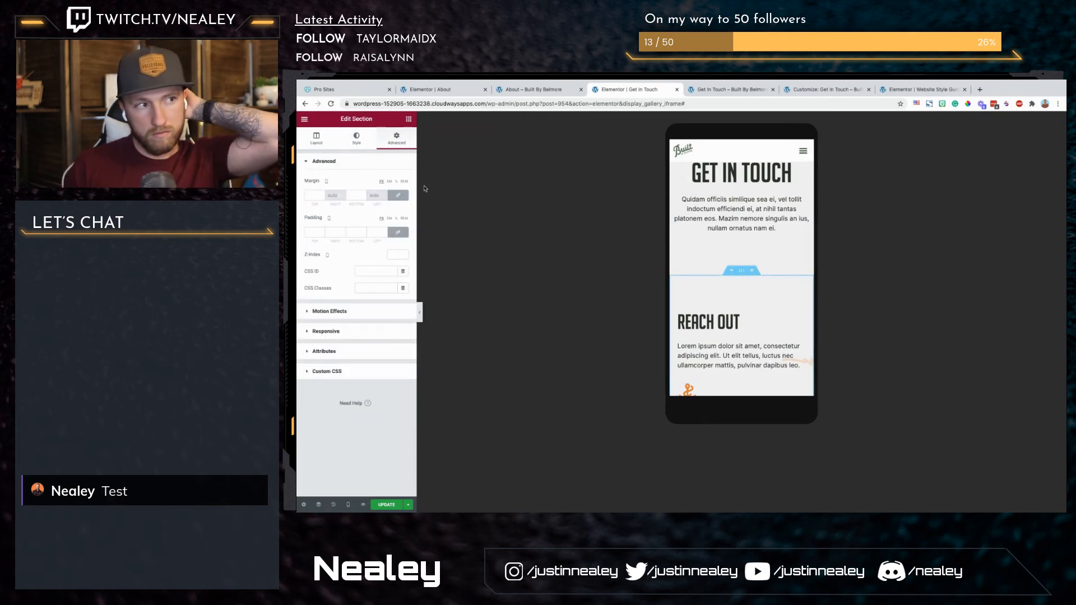
pyautogui.click(398, 233)
pyautogui.click(333, 231)
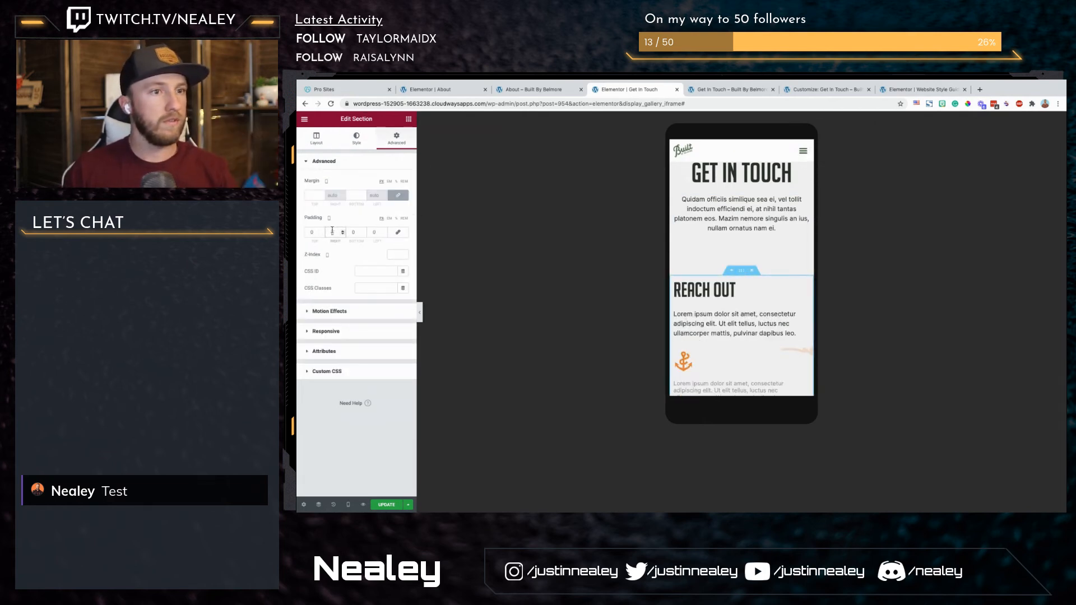
pyautogui.write('10')
pyautogui.press('Tab')
pyautogui.press('Tab')
# Step: Set the Reach Out section's bottom padding to 80 for mobile
pyautogui.write('10')
pyautogui.scroll(-10, 675, 283)
pyautogui.scroll(4, 708, 287)
pyautogui.click(352, 234)
pyautogui.write('10')
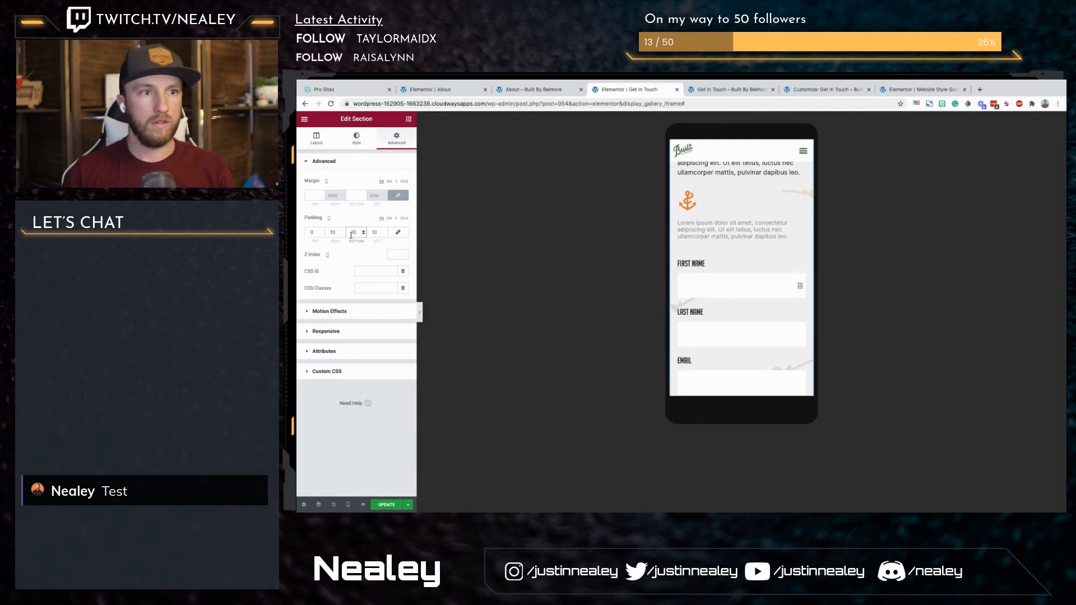
pyautogui.press('BackSpace')
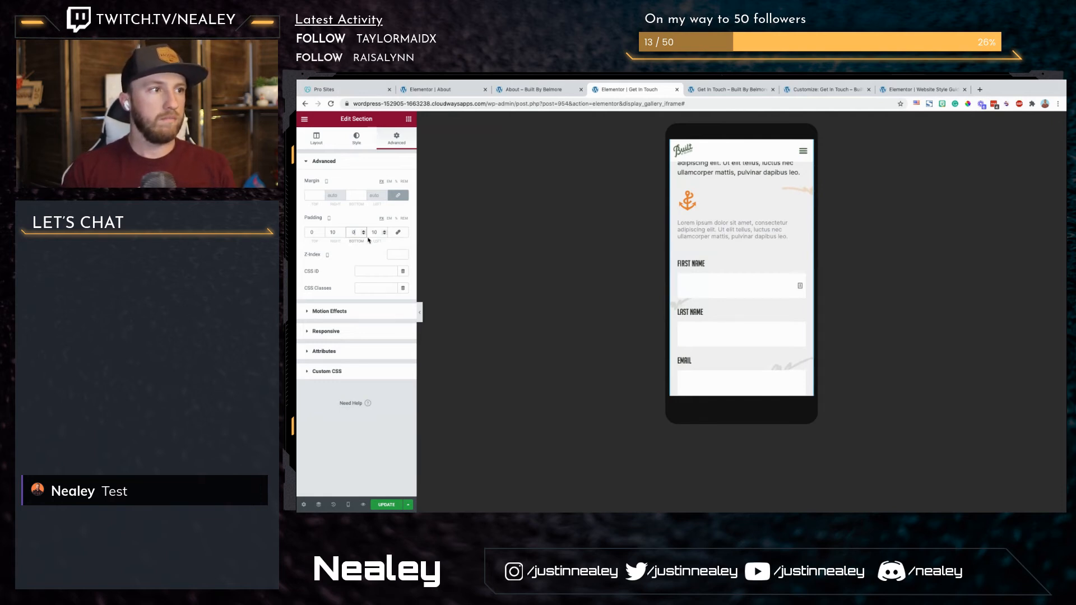
pyautogui.scroll(-5, 786, 242)
pyautogui.scroll(-3, 786, 243)
pyautogui.scroll(2, 787, 242)
pyautogui.moveTo(357, 233); pyautogui.dragTo(338, 217)
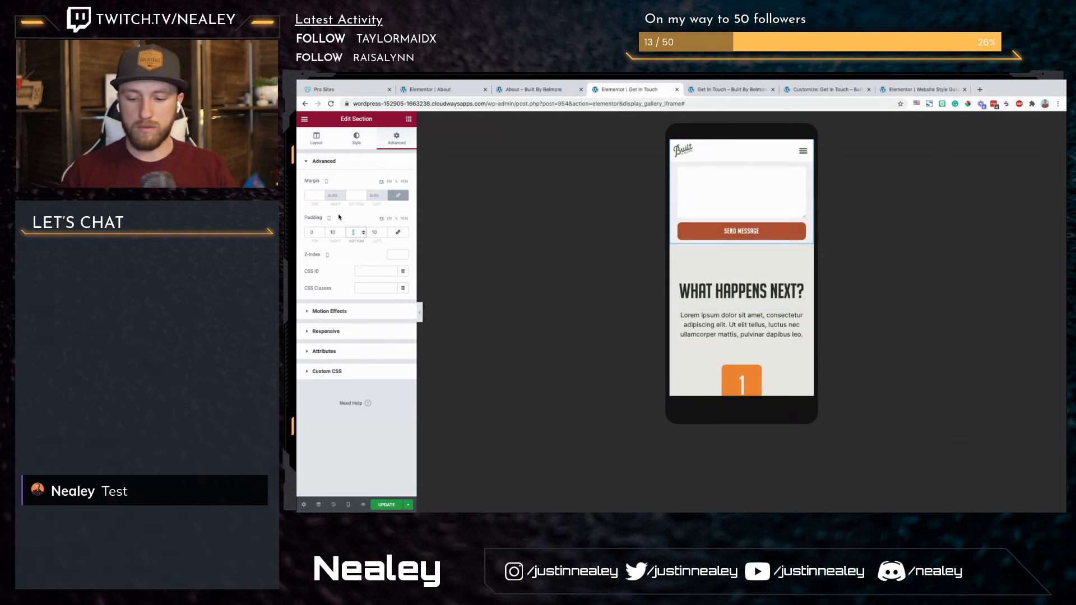
pyautogui.write('80')
# Step: Save the Get In Touch page and return the editor to the desktop view
pyautogui.scroll(-5, 754, 295)
pyautogui.scroll(-6, 750, 295)
pyautogui.scroll(2, 723, 252)
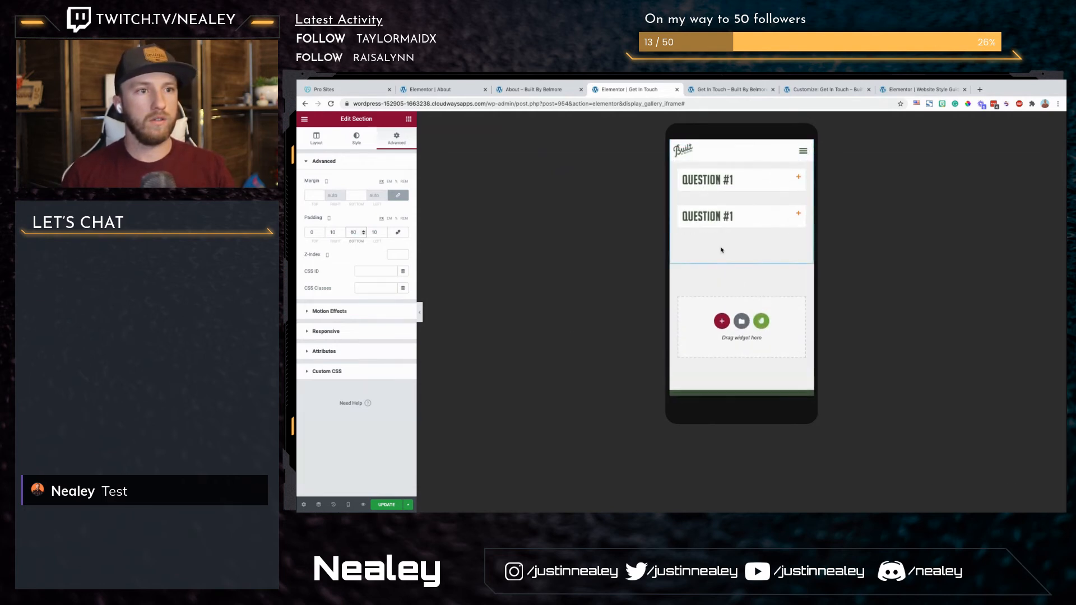
pyautogui.click(386, 502)
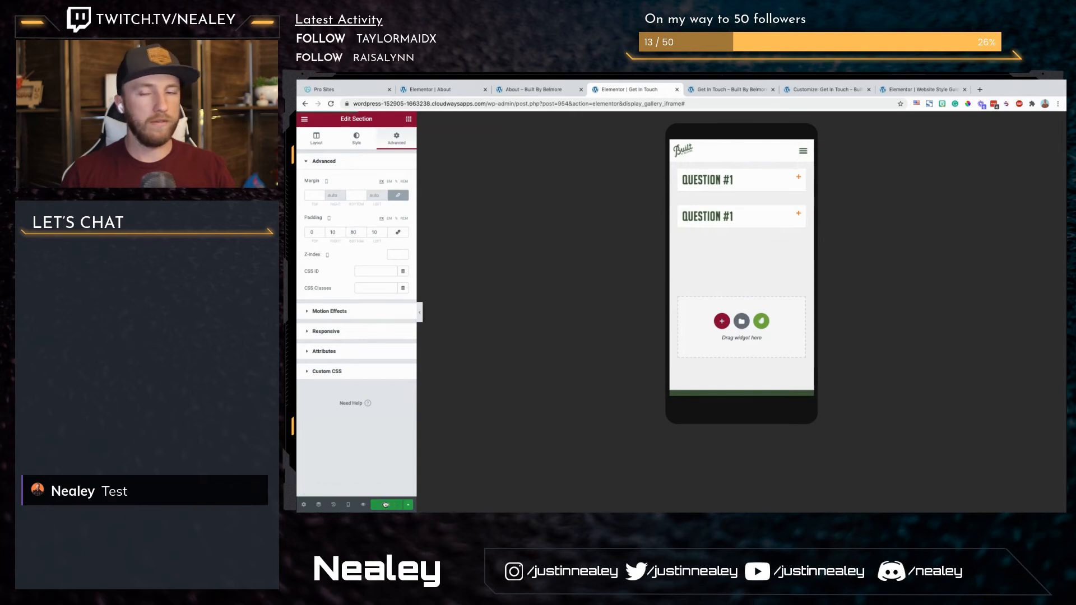
pyautogui.click(349, 505)
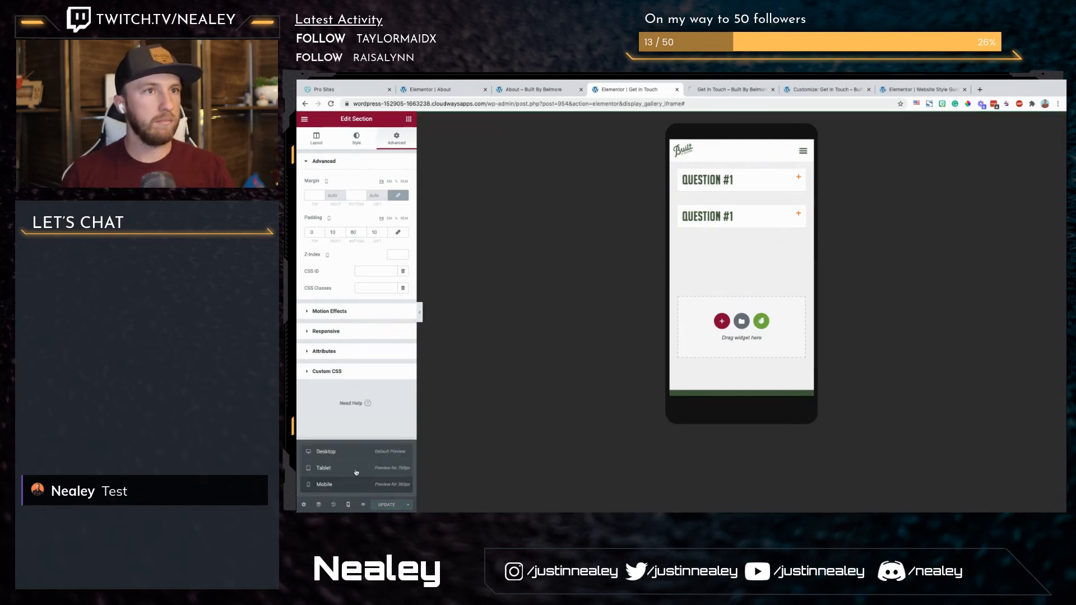
pyautogui.click(325, 452)
# Step: Preview the Get In Touch page in the browser and test opening and closing the first FAQ question
pyautogui.click(362, 504)
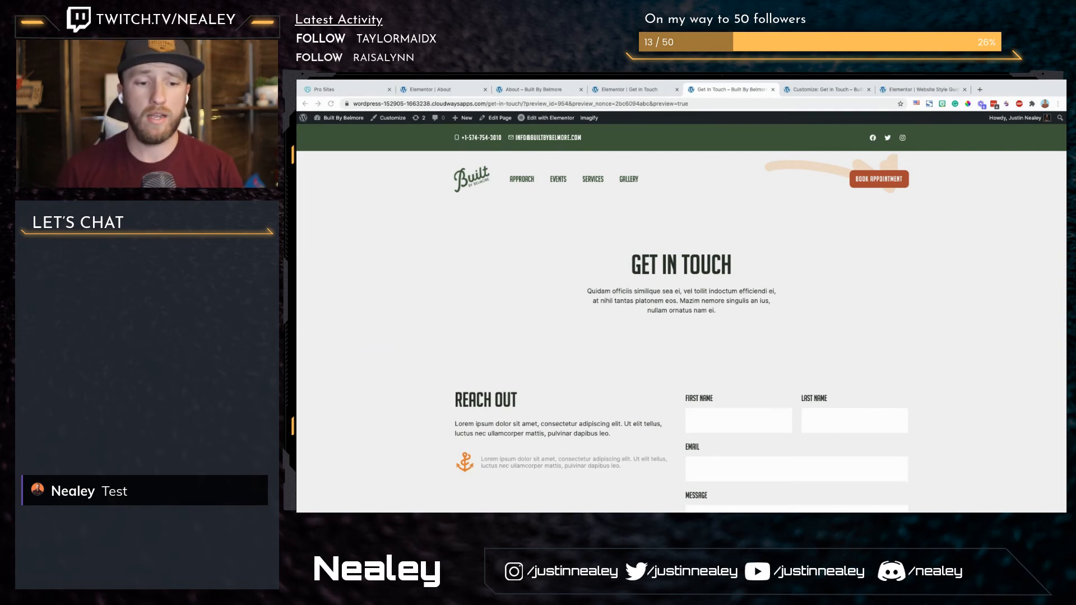
pyautogui.scroll(-5, 922, 292)
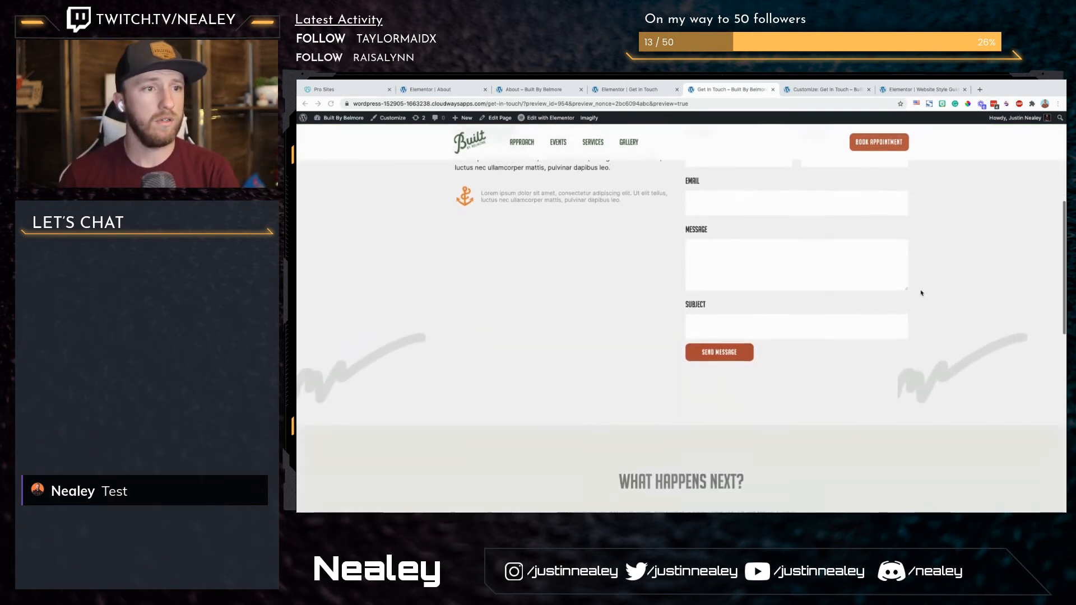
pyautogui.scroll(-5, 921, 293)
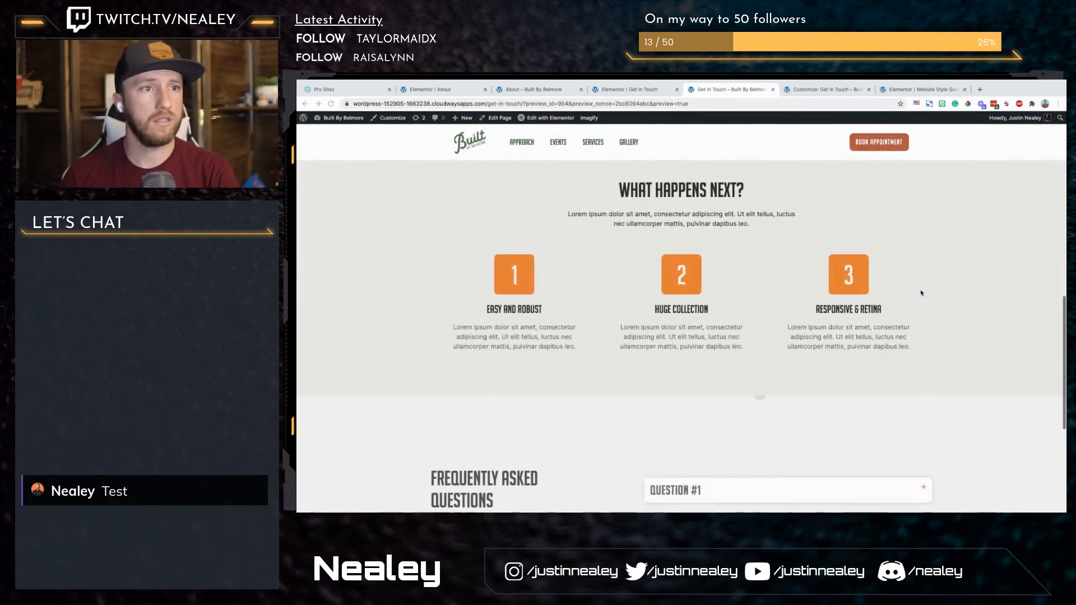
pyautogui.scroll(-4, 922, 293)
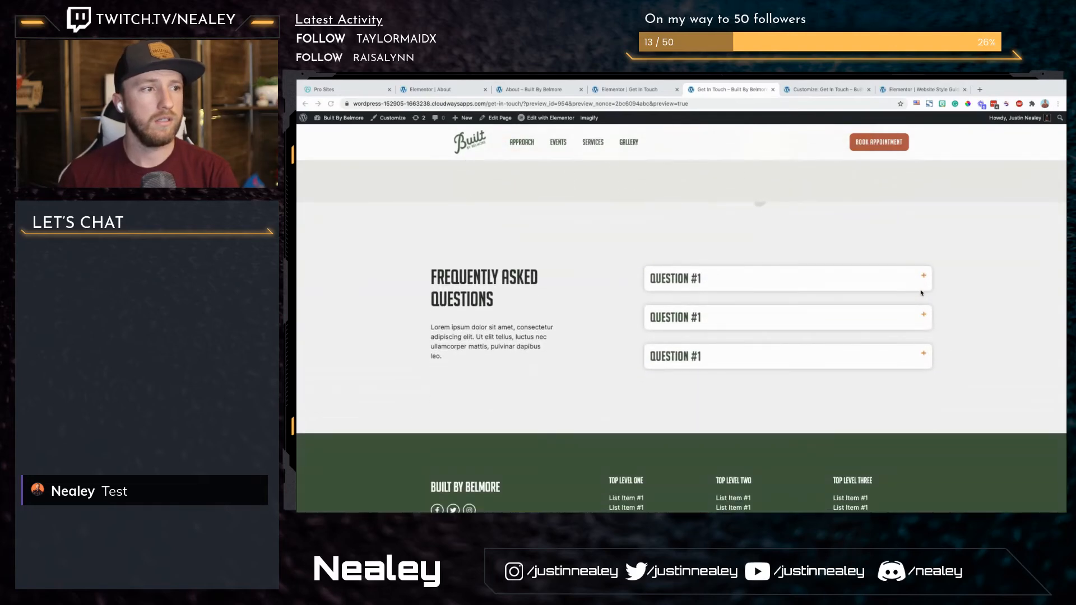
pyautogui.click(901, 279)
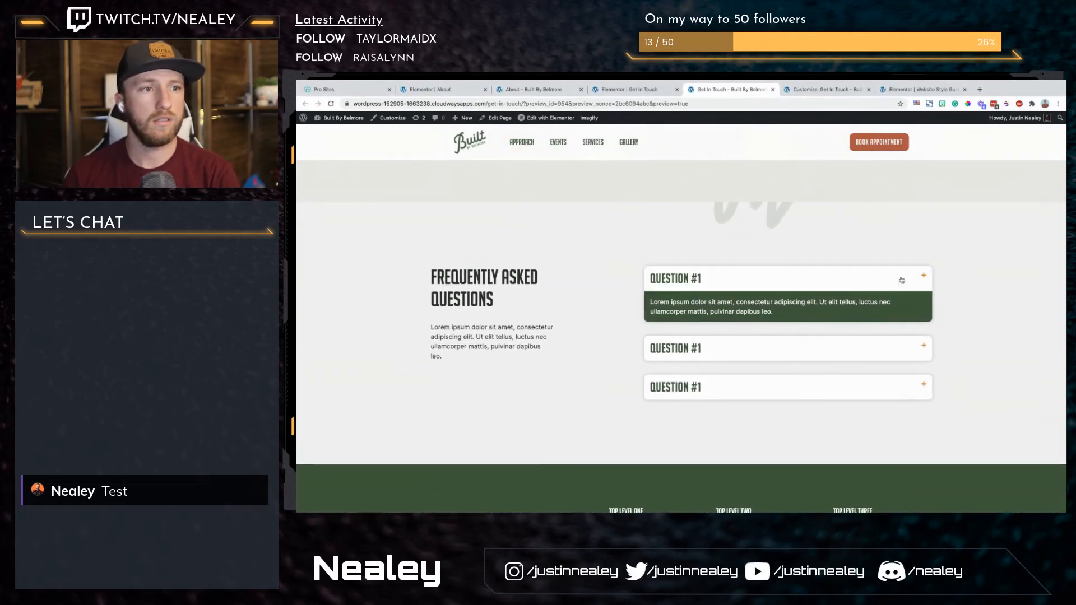
pyautogui.click(900, 278)
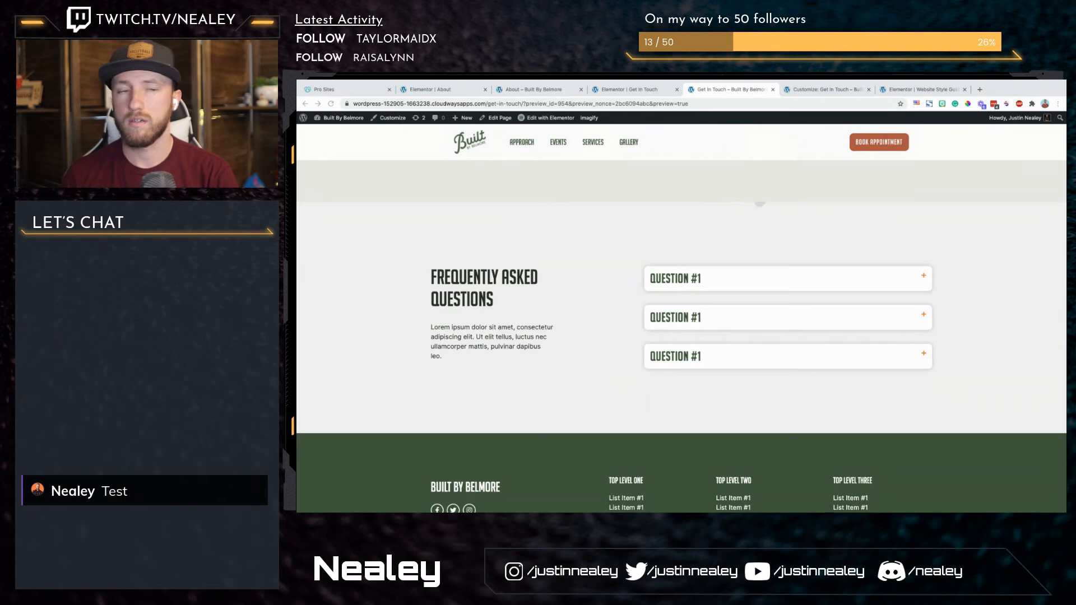
# Step: Set the FAQ toggle's title padding to 25 on all sides in the editor and save the page
pyautogui.click(627, 90)
pyautogui.scroll(-10, 773, 344)
pyautogui.scroll(3, 773, 345)
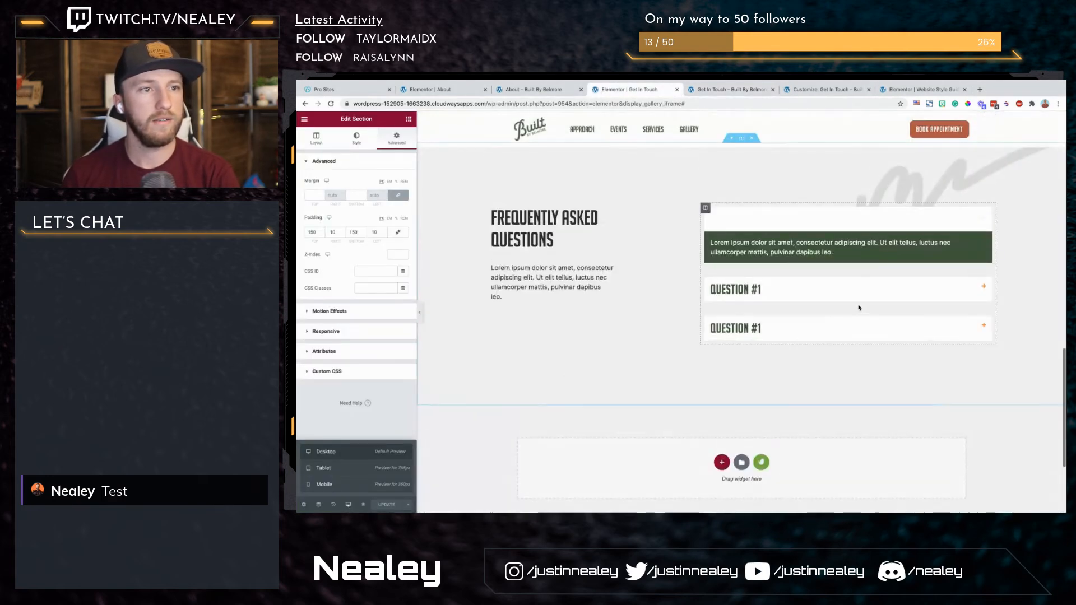
pyautogui.click(876, 307)
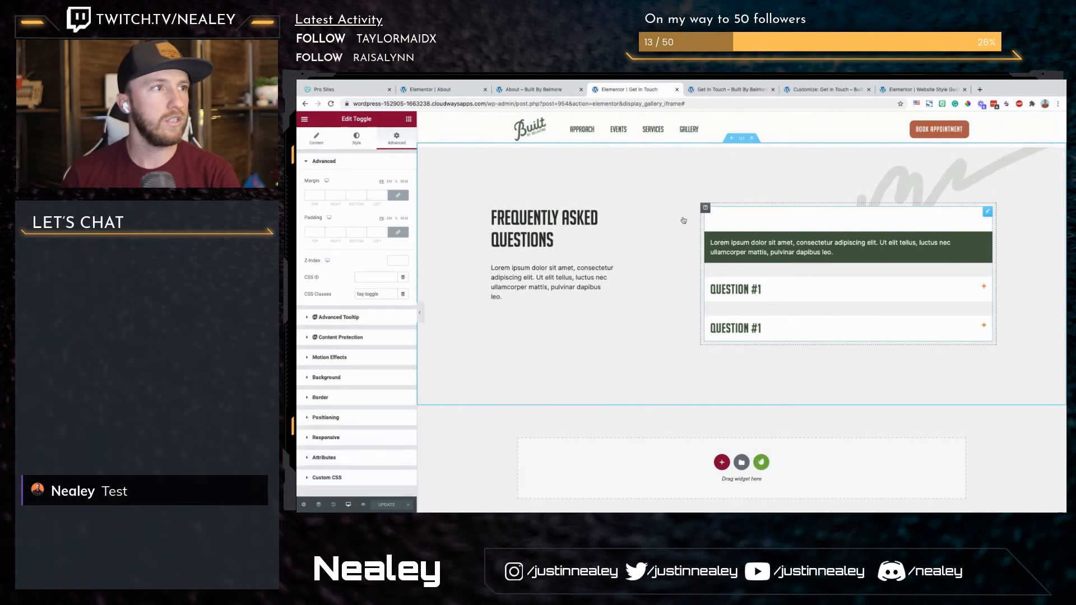
pyautogui.click(357, 137)
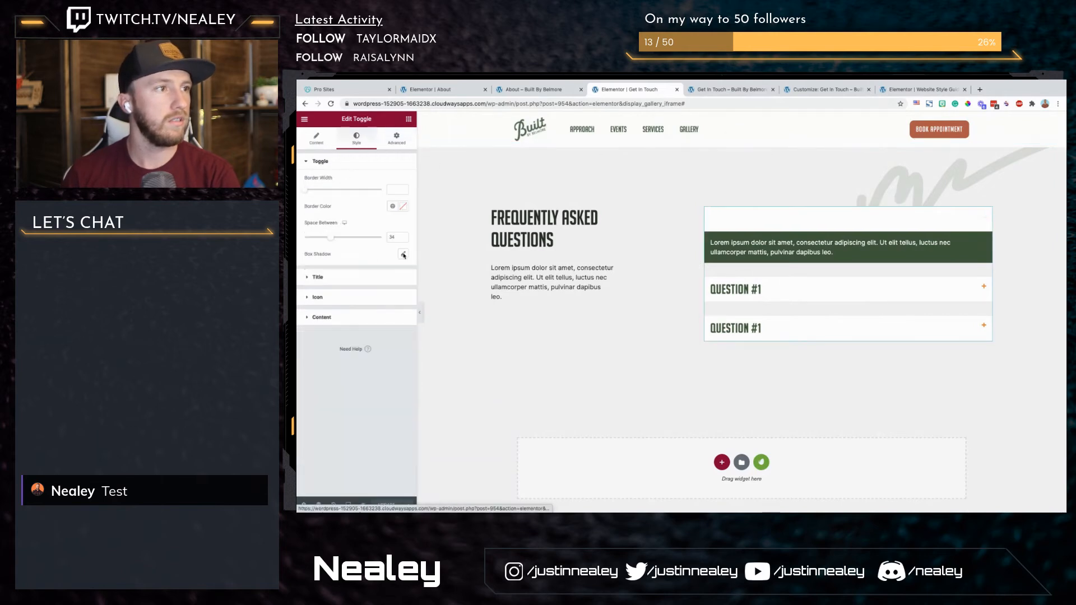
pyautogui.click(326, 286)
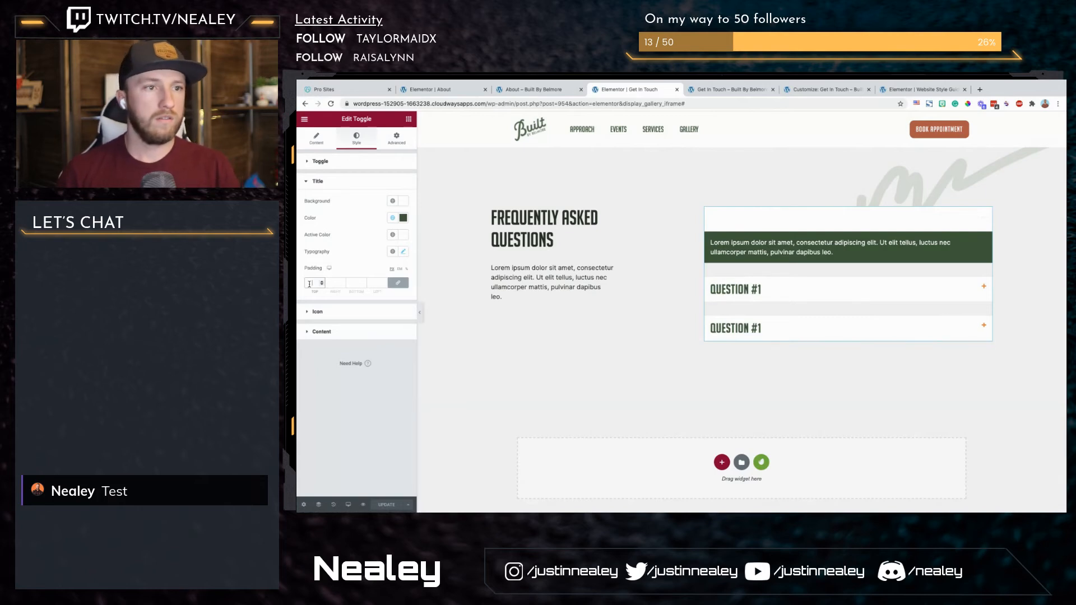
pyautogui.write('20')
pyautogui.write('30')
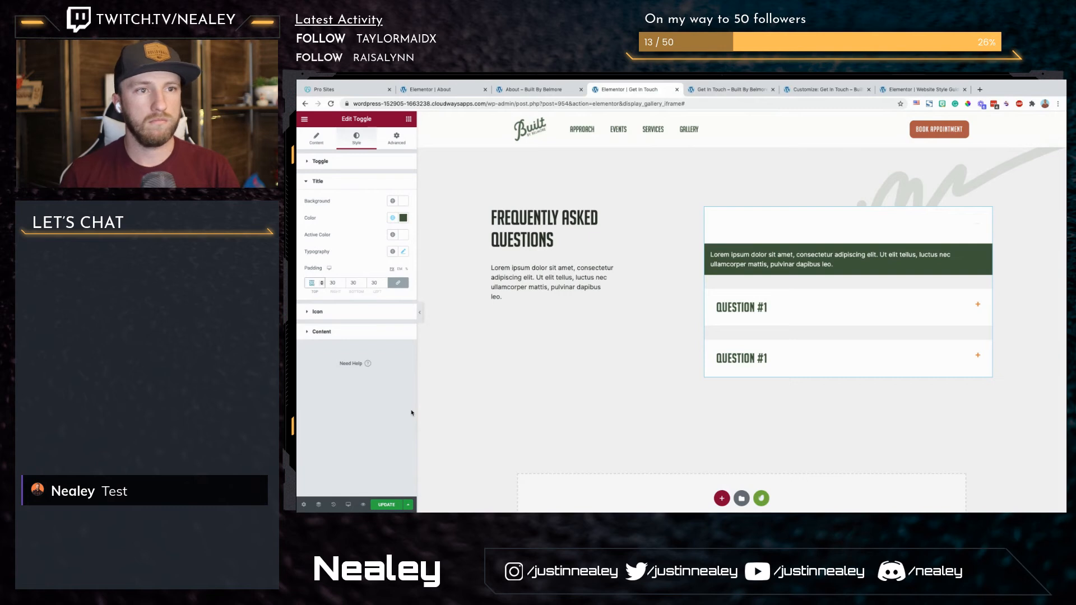
pyautogui.press('BackSpace')
pyautogui.press('BackSpace')
pyautogui.write('25')
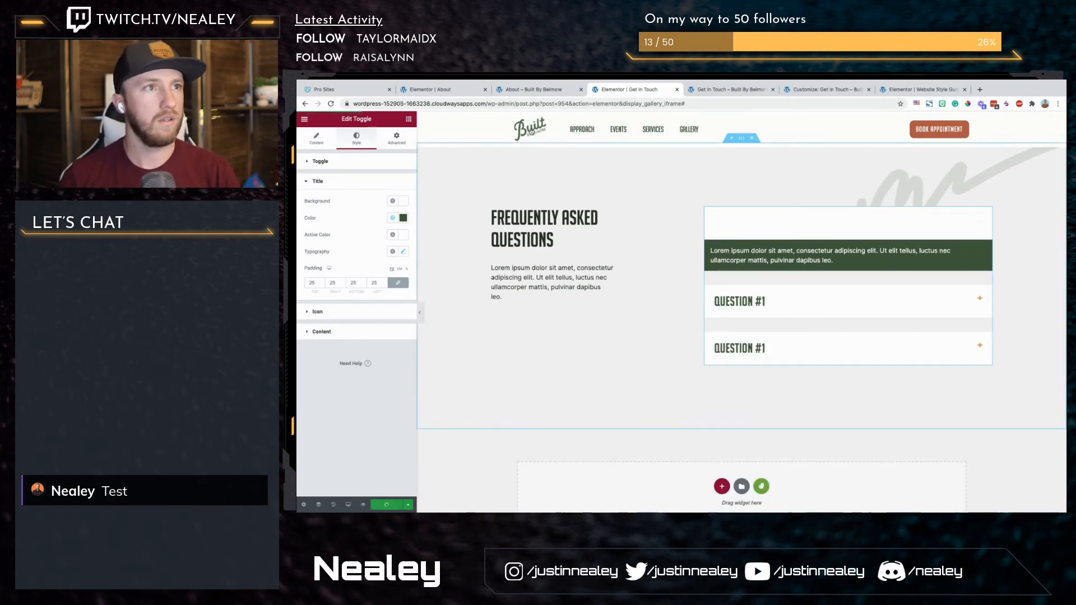
# Step: Look over the About page in its editor and open the WordPress dashboard from the page's browser preview
pyautogui.click(535, 89)
pyautogui.click(457, 94)
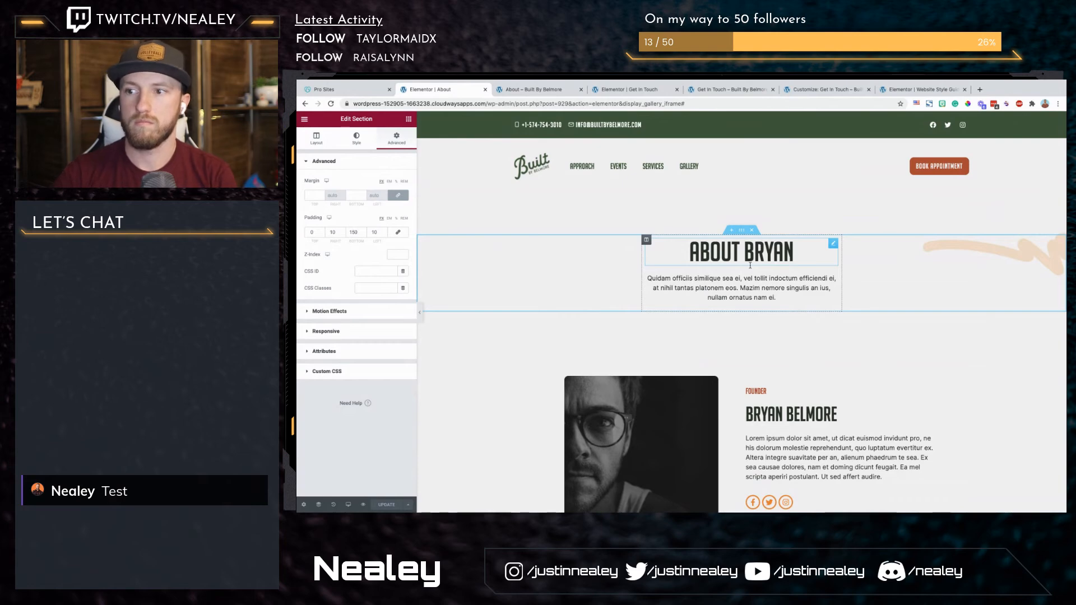
pyautogui.scroll(-5, 729, 274)
pyautogui.scroll(-20, 723, 284)
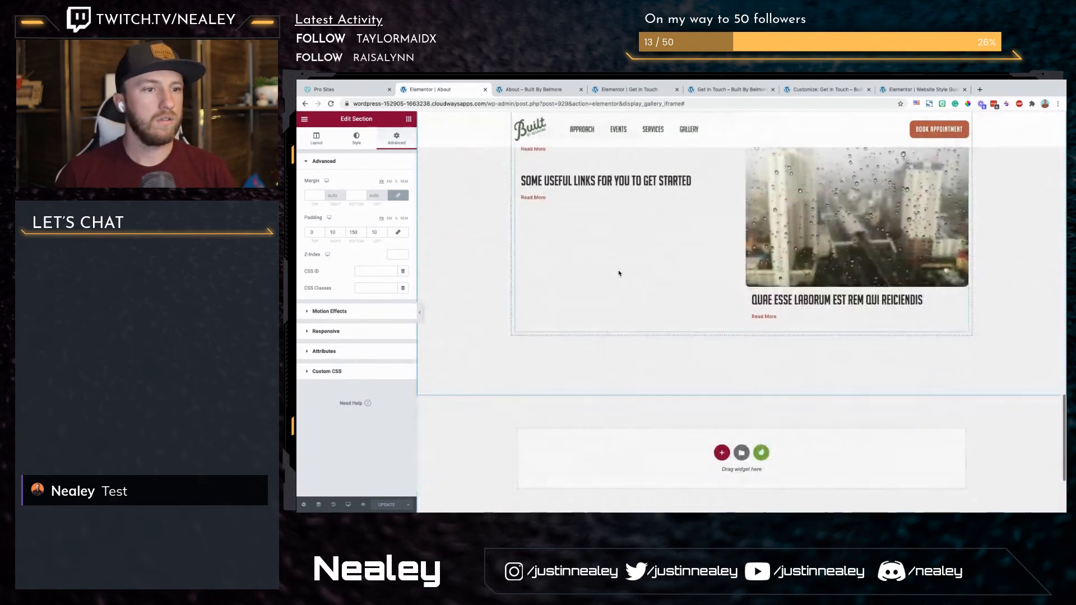
pyautogui.scroll(18, 617, 273)
pyautogui.click(536, 90)
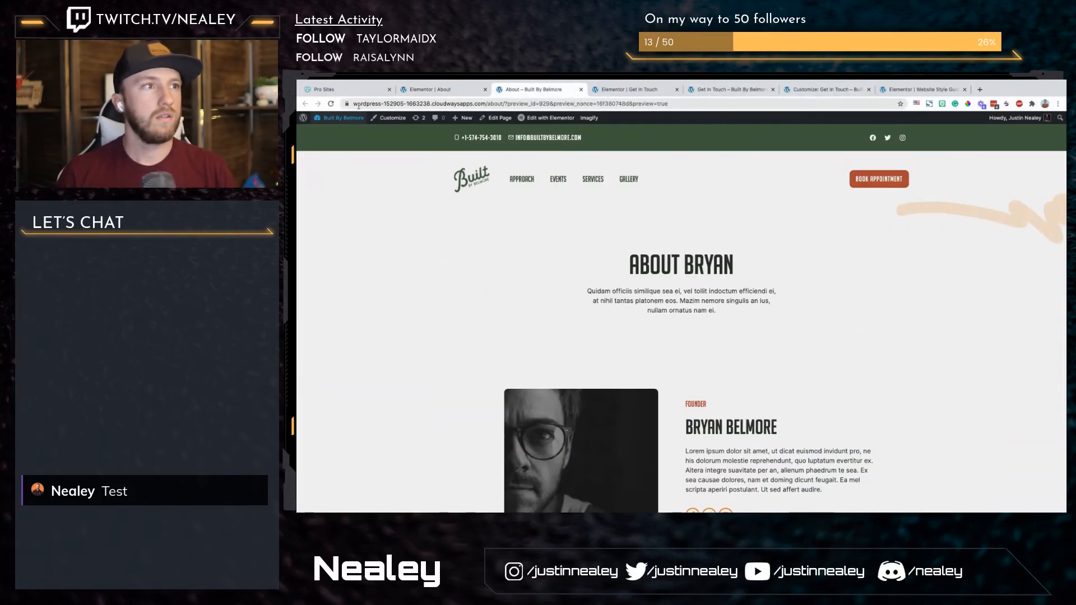
pyautogui.click(332, 118)
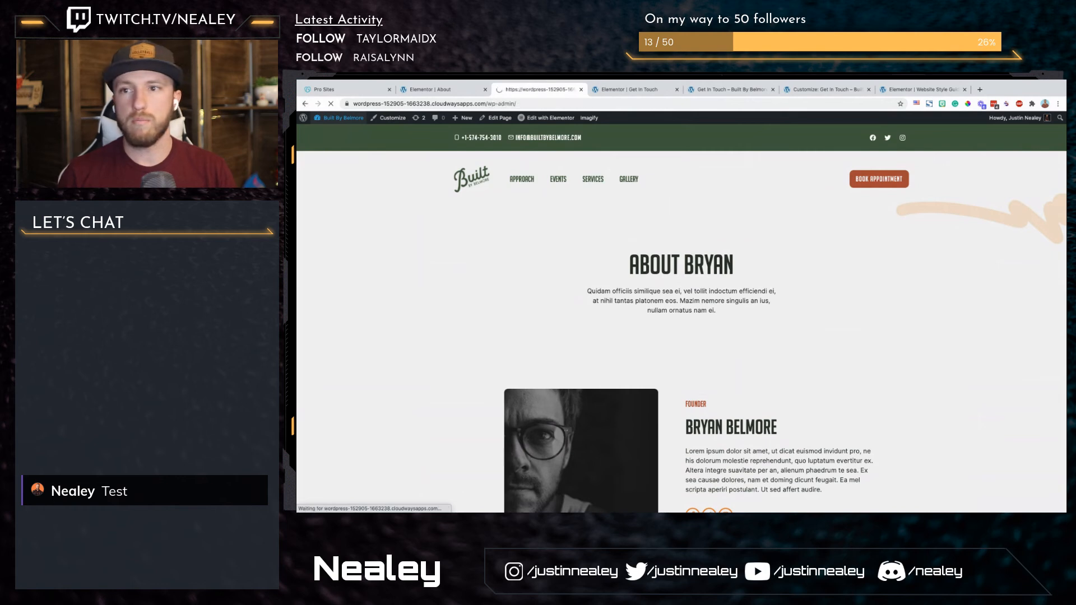
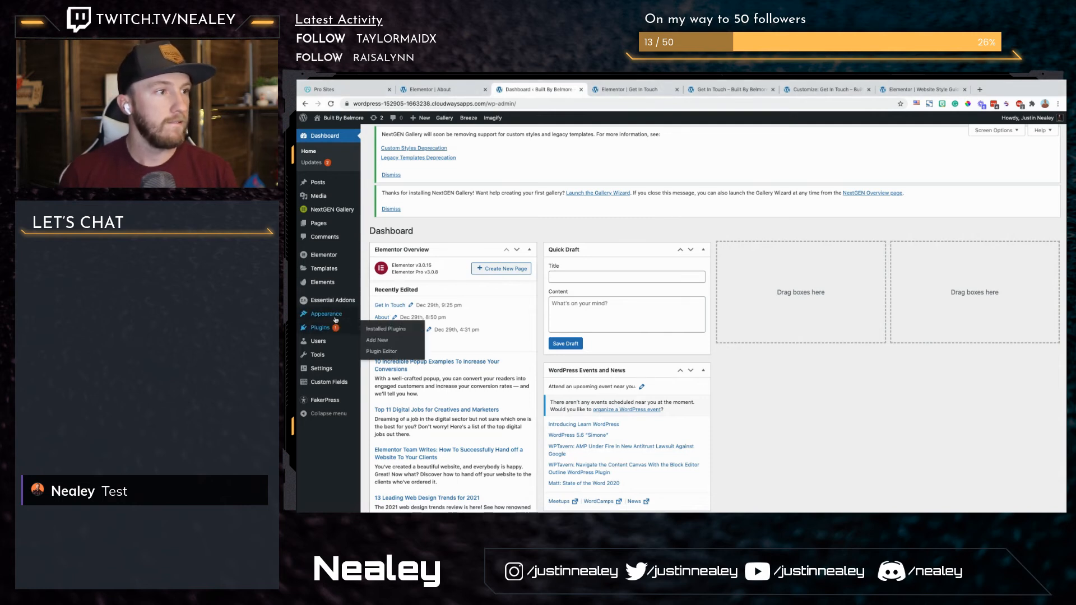
# Step: Open the Menus screen from the site's appearance options in a new browser tab
pyautogui.moveTo(326, 314)
pyautogui.middleClick(373, 337)
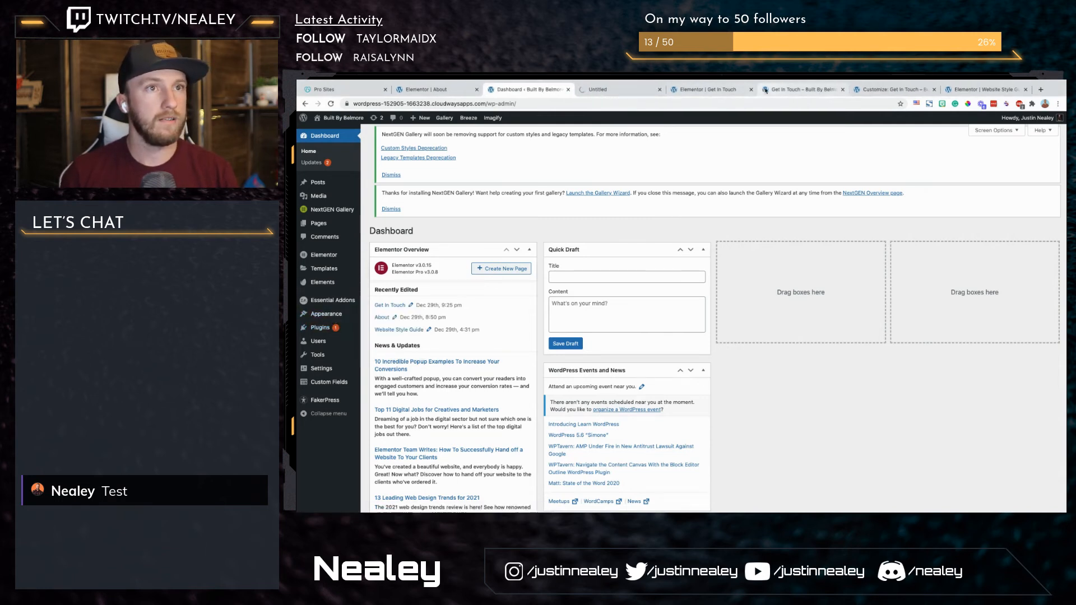
# Step: Replace the entire Additional CSS in the Get In Touch page's customizer with the copied CSS
pyautogui.click(796, 91)
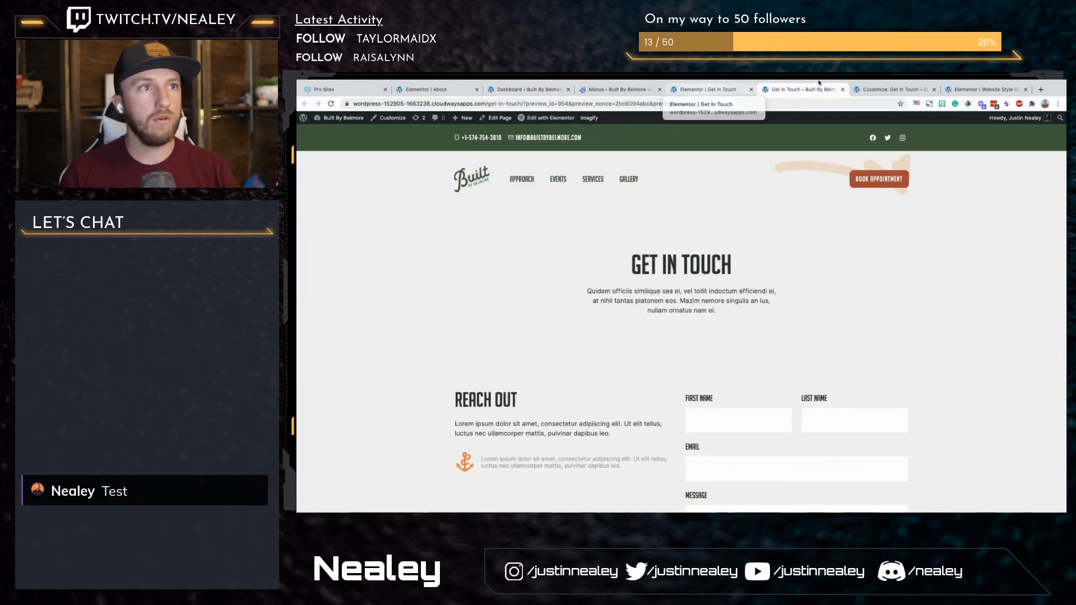
pyautogui.click(900, 92)
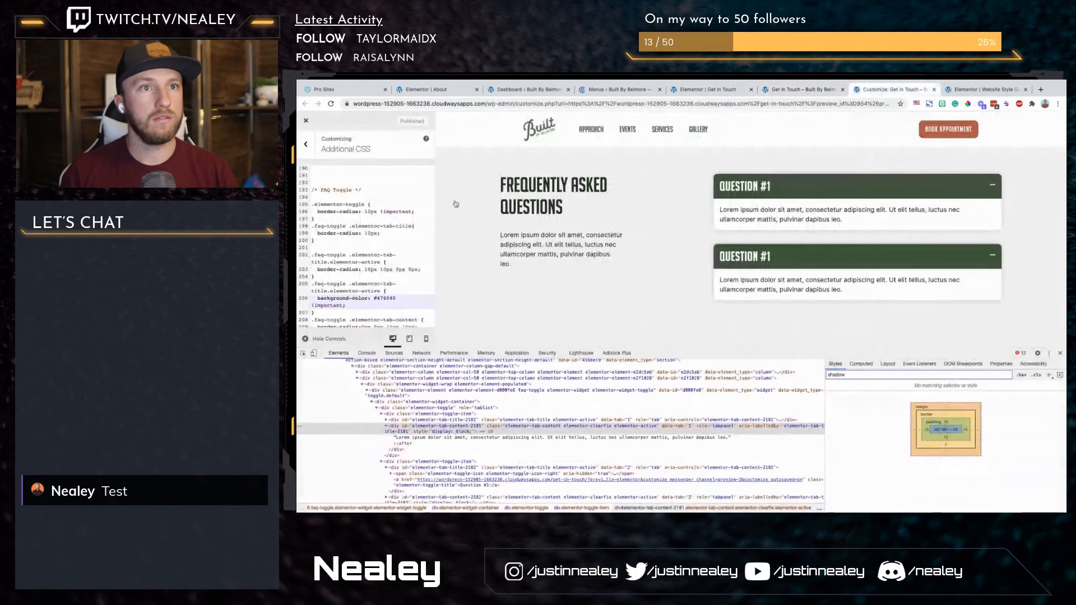
pyautogui.scroll(5, 374, 271)
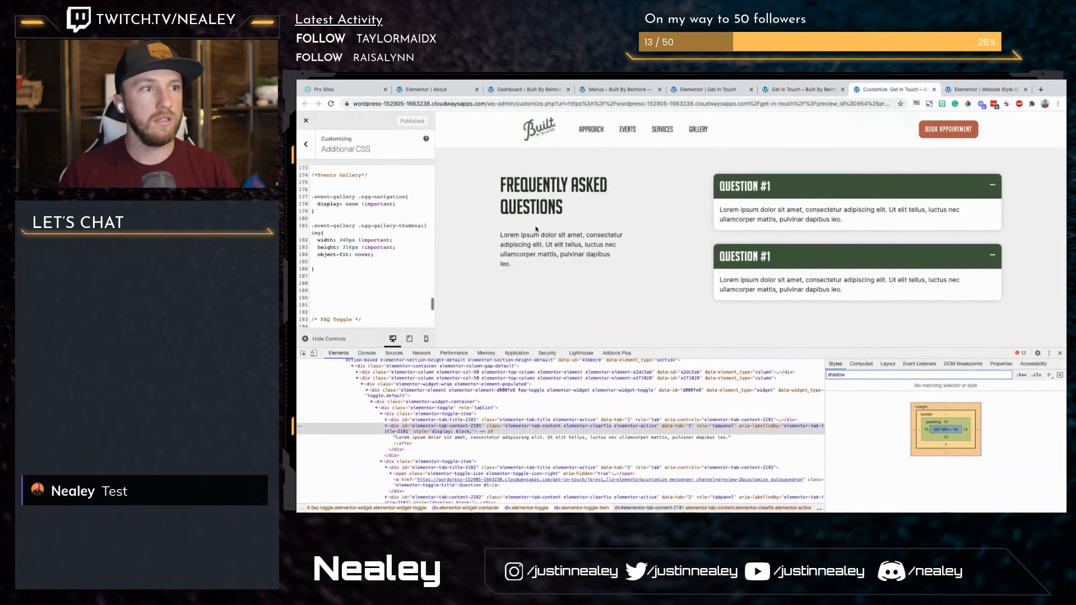
pyautogui.scroll(10, 537, 230)
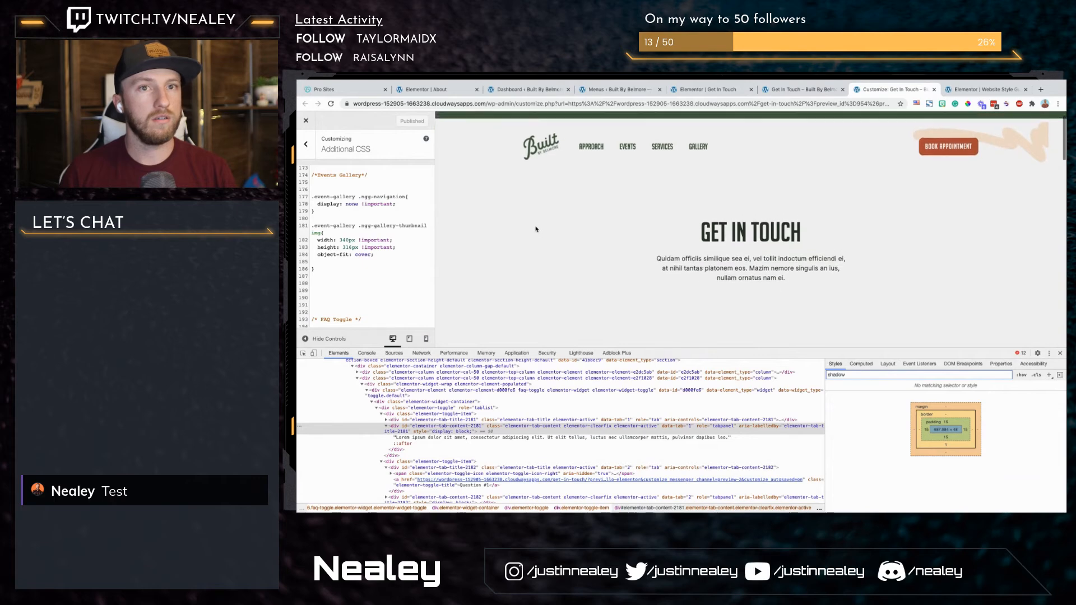
pyautogui.click(341, 219)
pyautogui.hotkey('ctrl', 'a')
pyautogui.press('BackSpace')
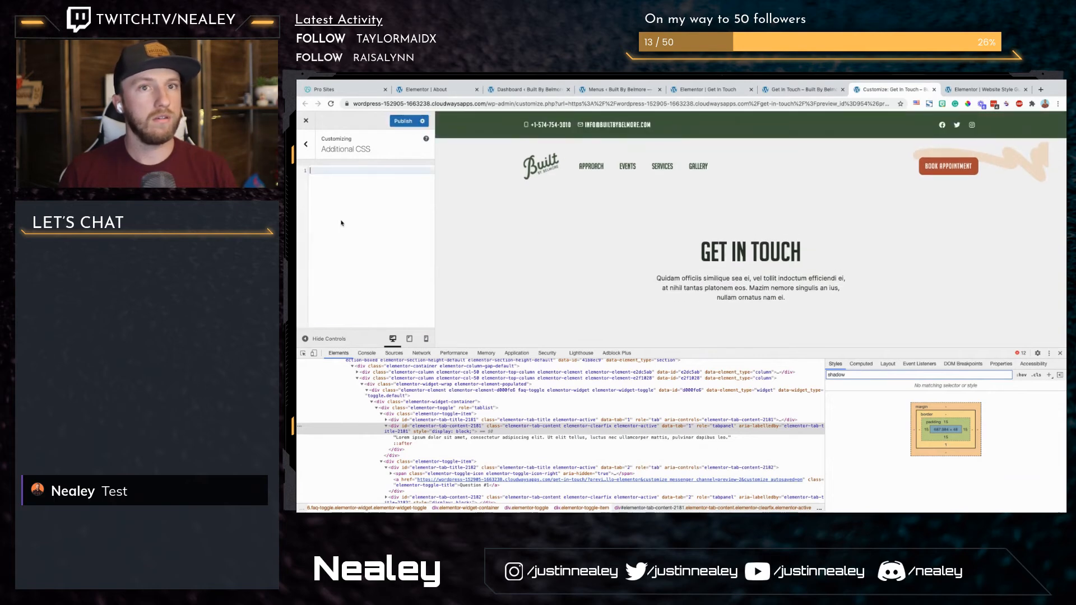
pyautogui.hotkey('ctrl', 'v')
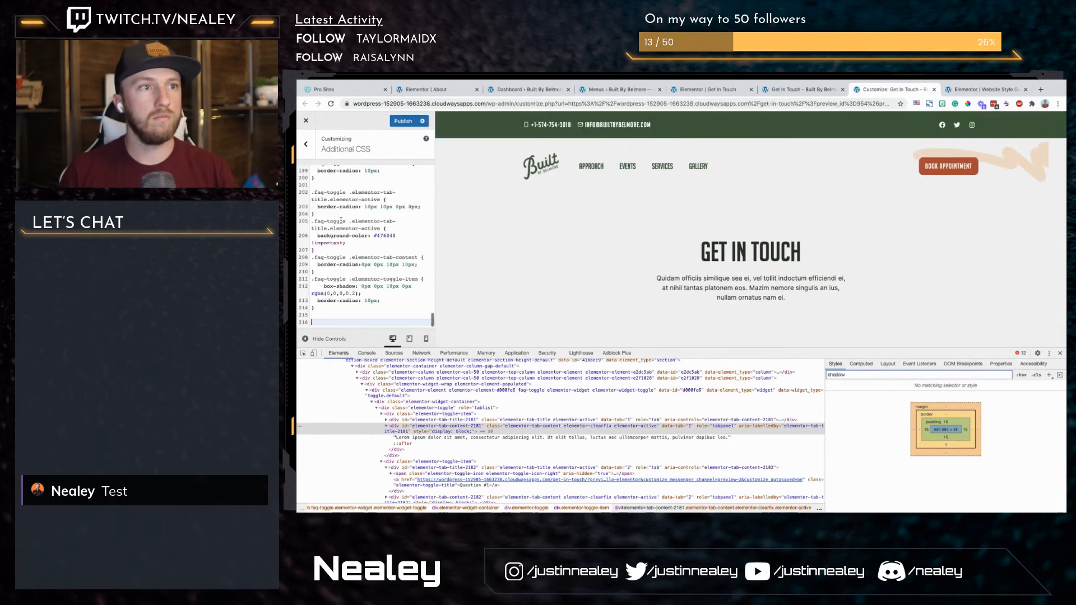
# Step: Check the Get In Touch page in Elementor, then return to the customizer and publish the replaced CSS
pyautogui.click(778, 90)
pyautogui.click(718, 92)
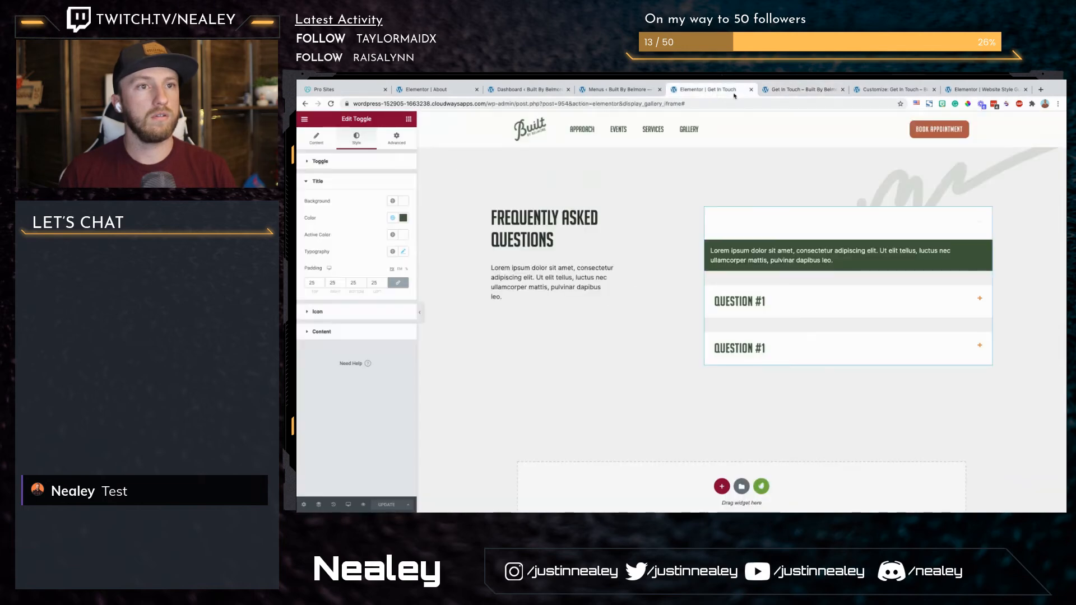
pyautogui.click(864, 90)
pyautogui.click(404, 121)
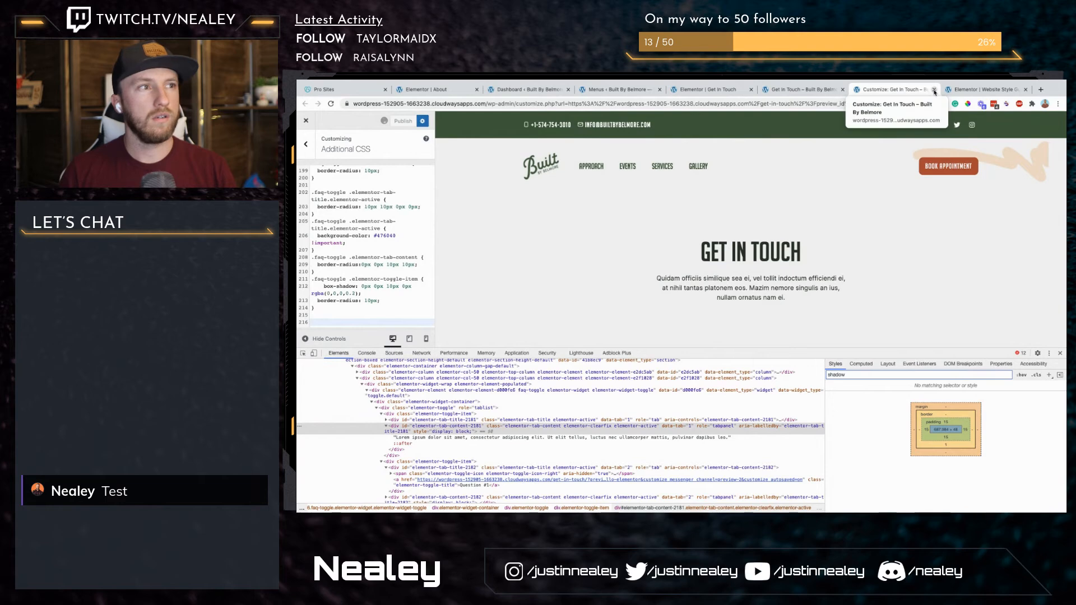
# Step: Open the page settings of the Get In Touch page in its Elementor editor
pyautogui.click(799, 89)
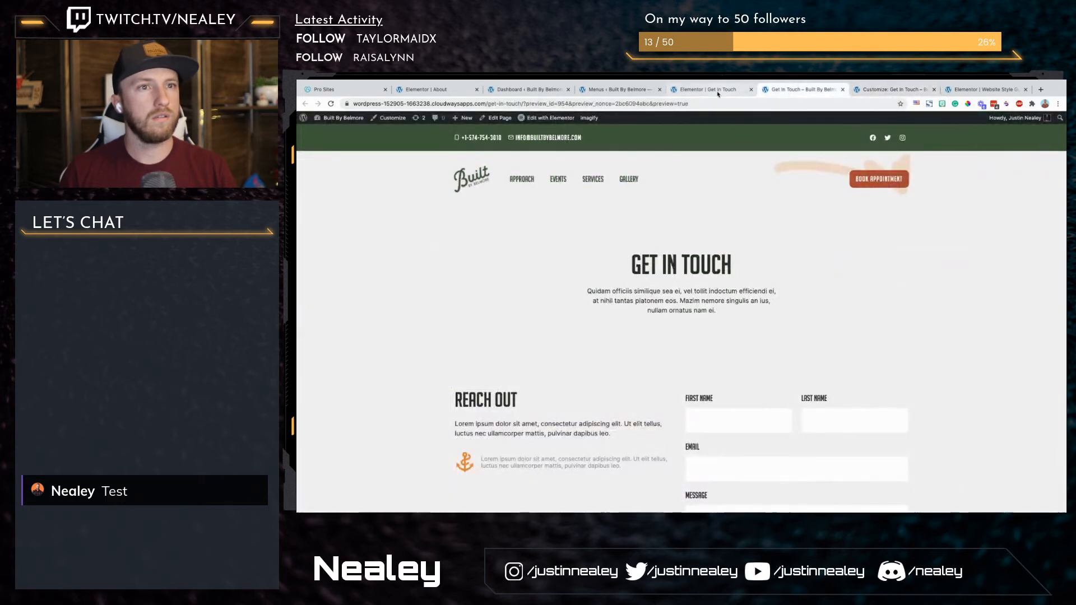
pyautogui.click(717, 91)
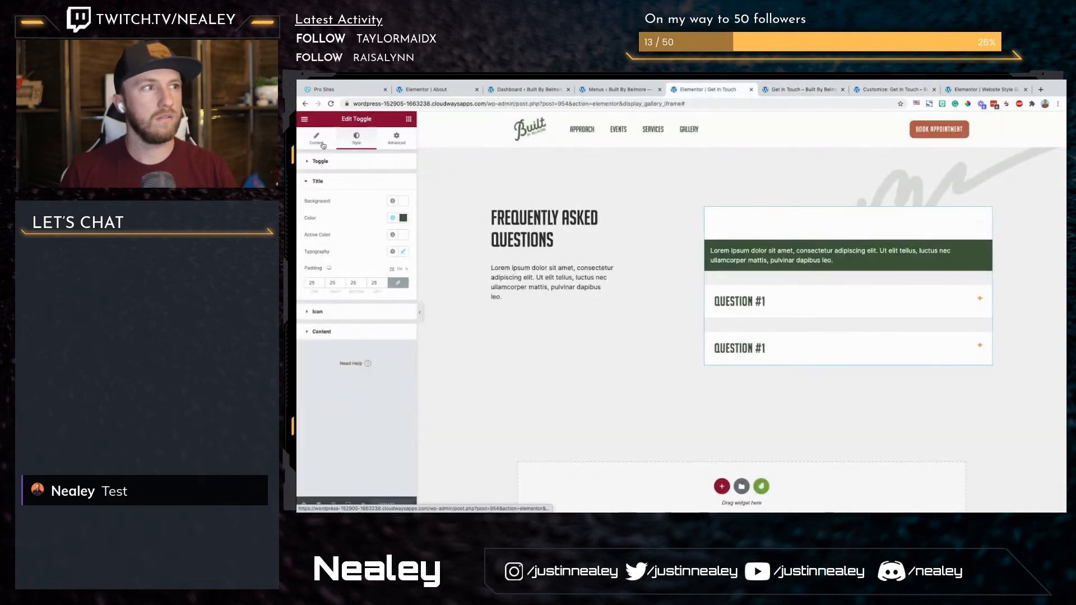
pyautogui.click(316, 138)
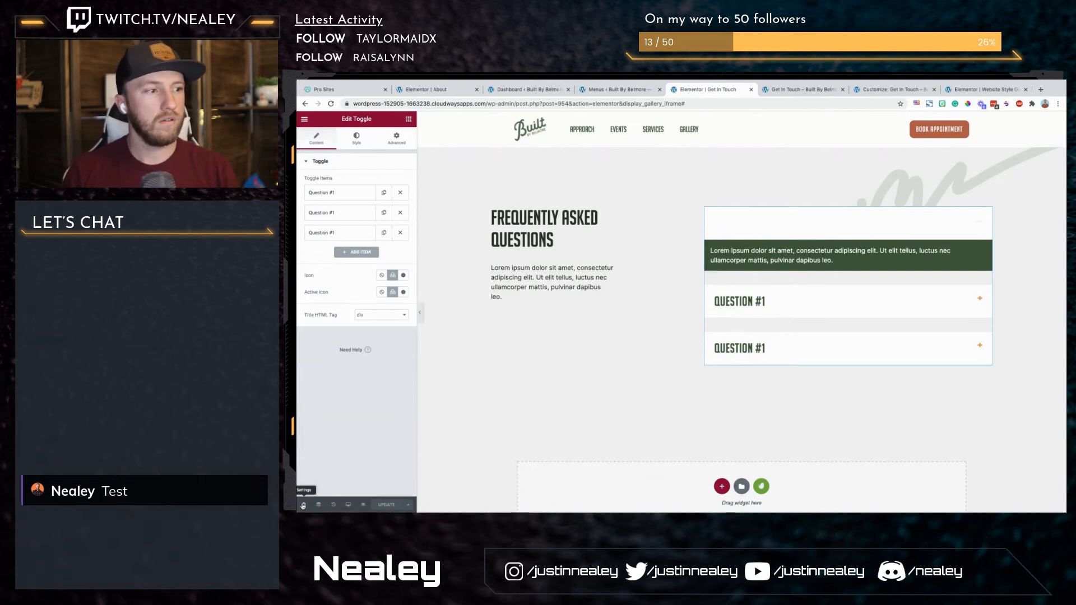
pyautogui.click(303, 505)
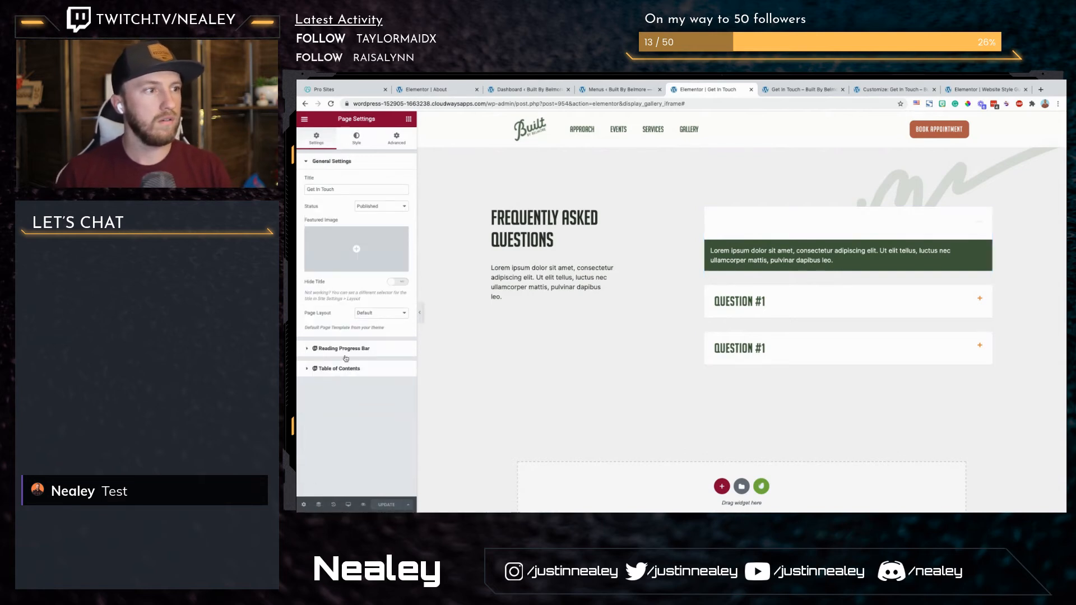
# Step: Give the page body a classic background with the global color BG
pyautogui.click(356, 138)
pyautogui.click(360, 162)
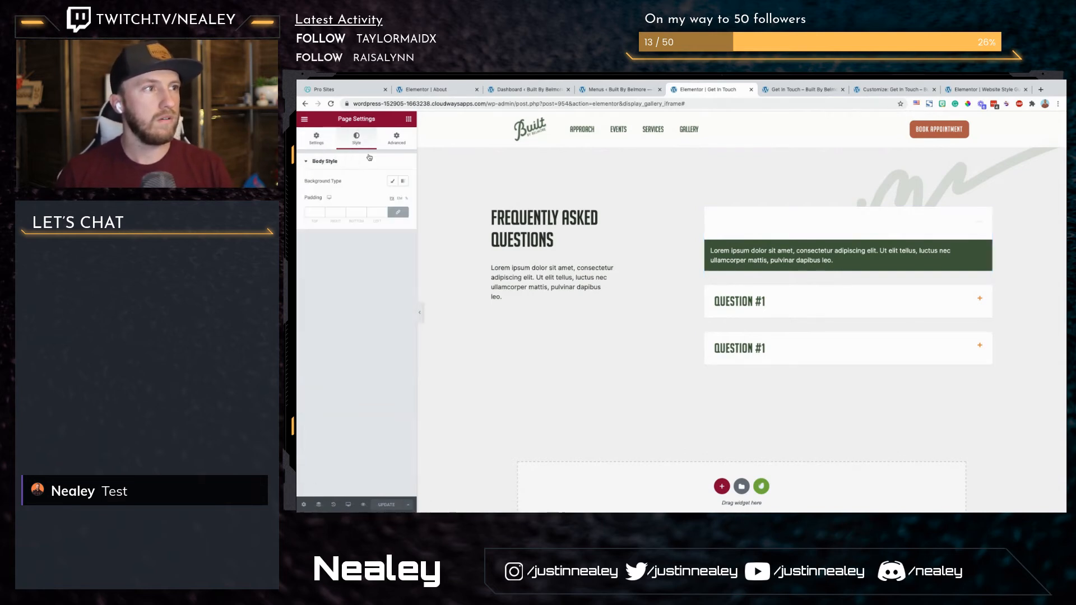
pyautogui.click(404, 139)
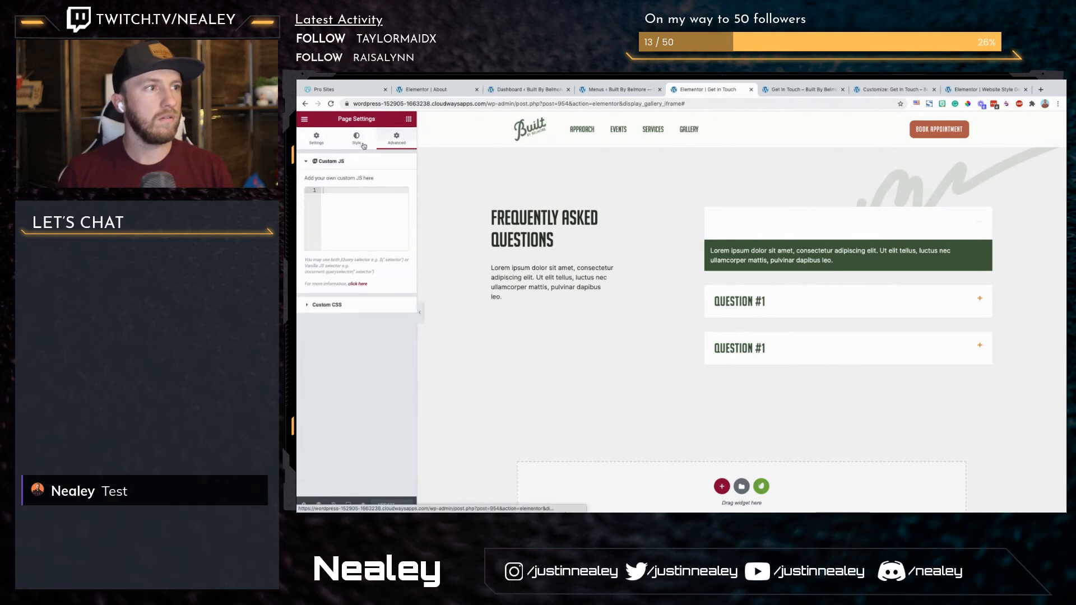
pyautogui.click(361, 144)
pyautogui.click(360, 162)
pyautogui.click(393, 181)
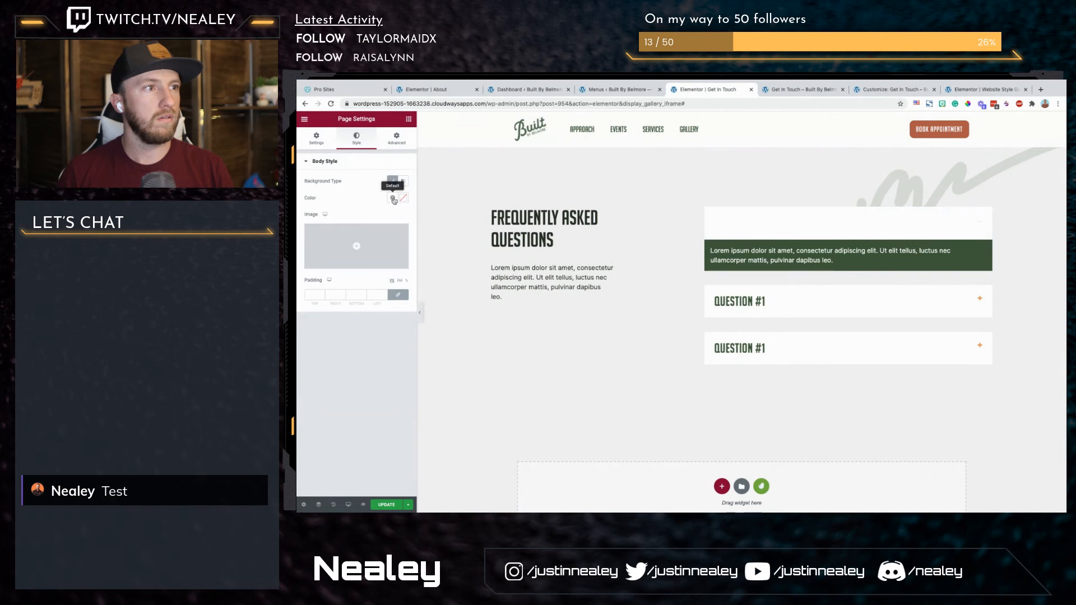
pyautogui.click(394, 199)
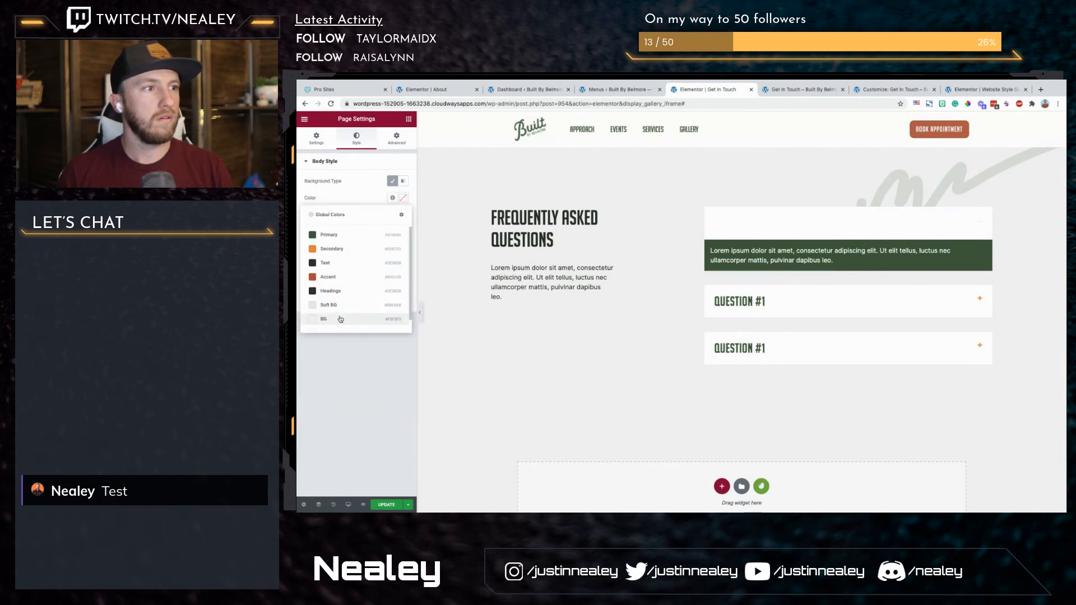
pyautogui.click(339, 319)
# Step: Insert the first SVG of the media library as the body background image and set its repeat to No-repeat
pyautogui.click(370, 252)
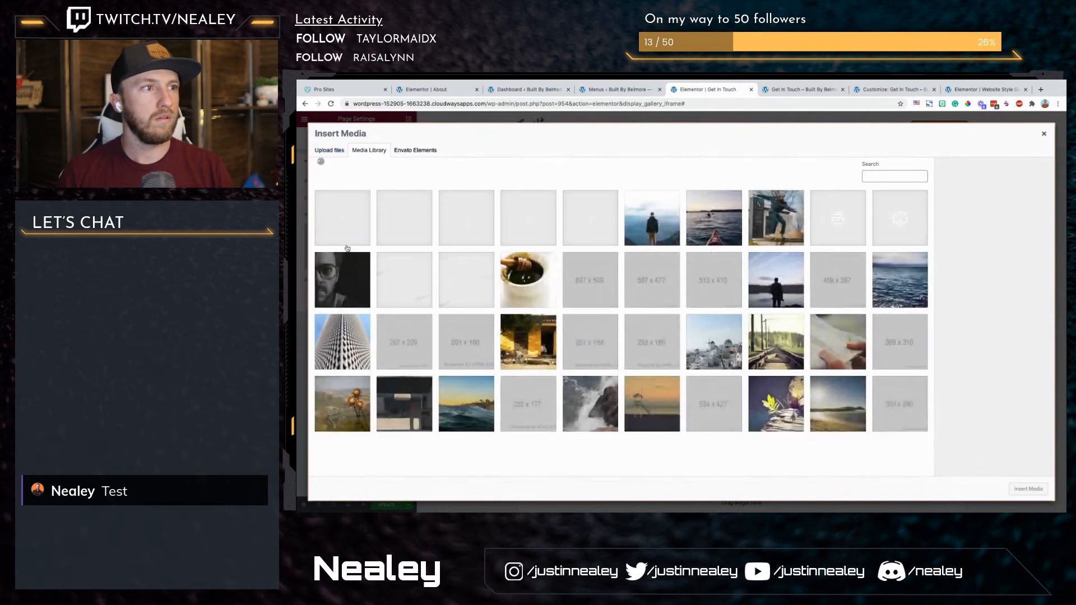
pyautogui.click(347, 240)
pyautogui.click(1046, 488)
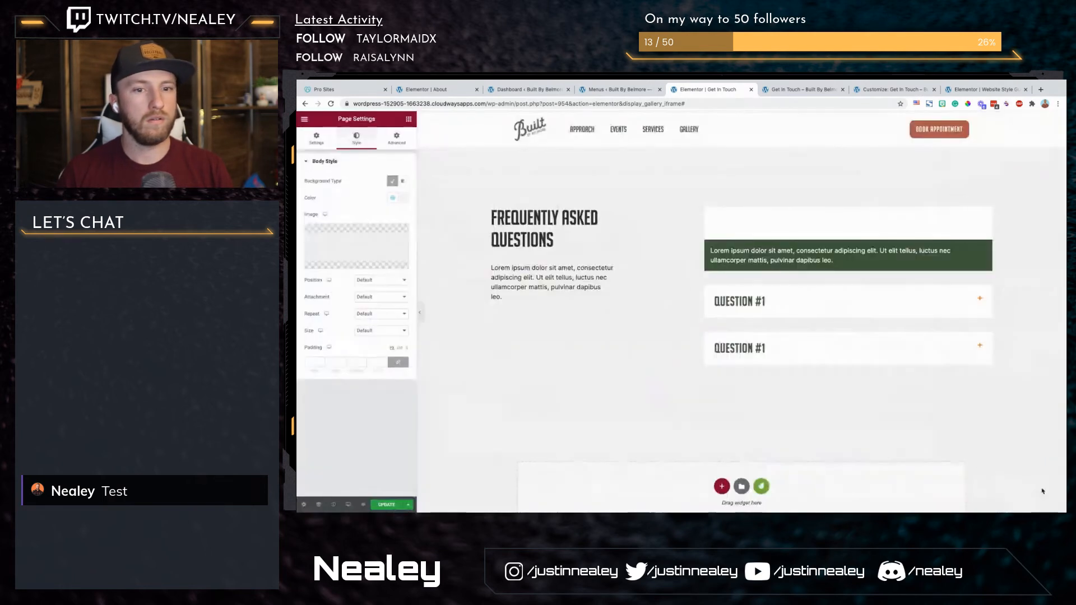
pyautogui.click(381, 314)
pyautogui.click(370, 323)
# Step: Make the body background color transparent by giving its hex value an alpha of 00
pyautogui.scroll(-3, 663, 331)
pyautogui.scroll(15, 664, 332)
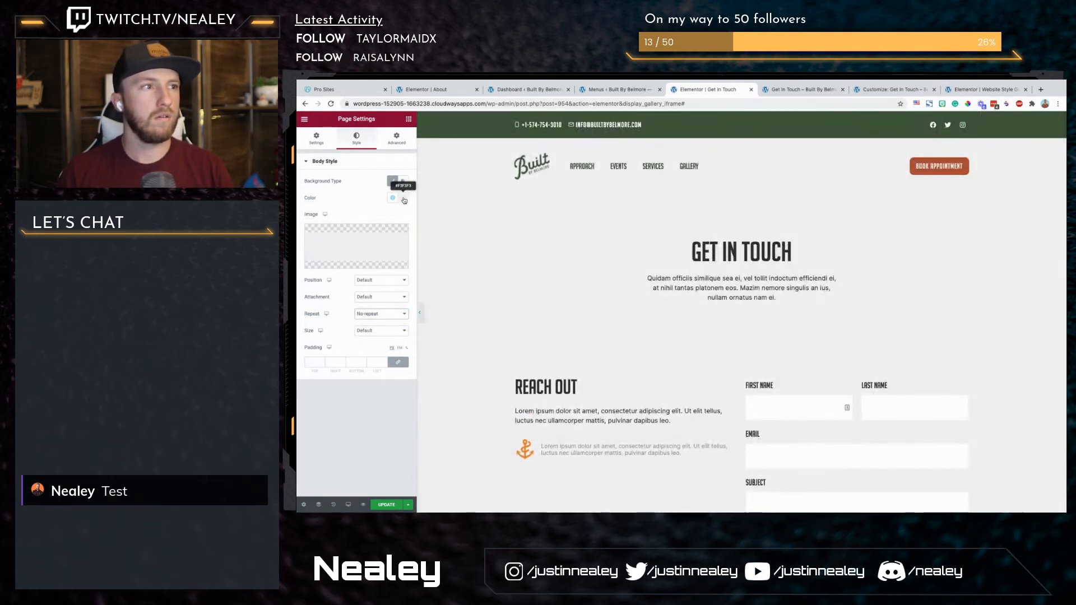
pyautogui.write('00')
pyautogui.click(357, 197)
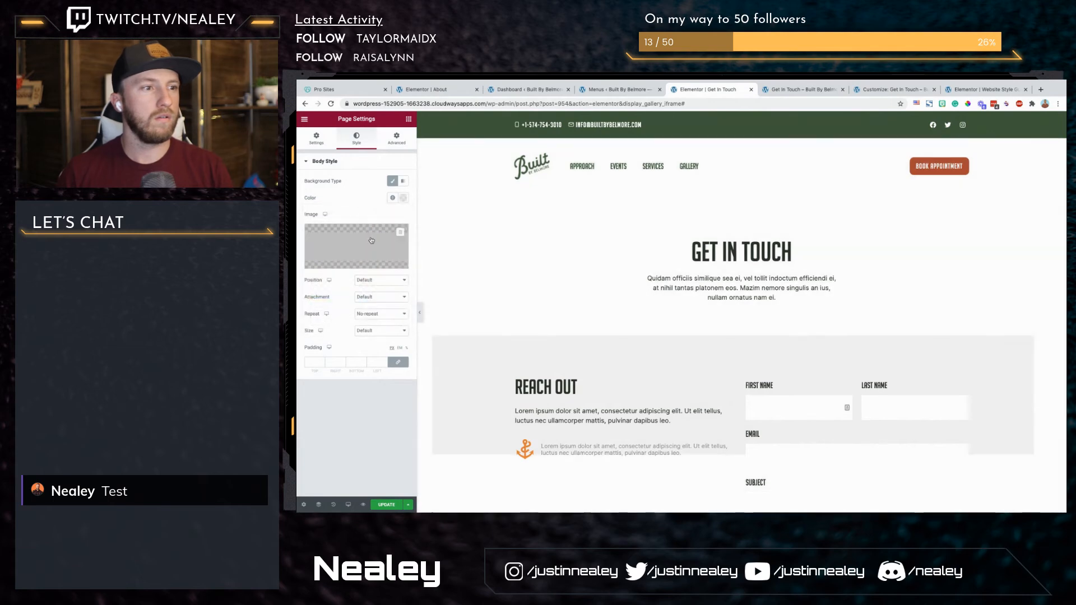
# Step: Replace the body background image with Great-team-work.svg
pyautogui.click(374, 252)
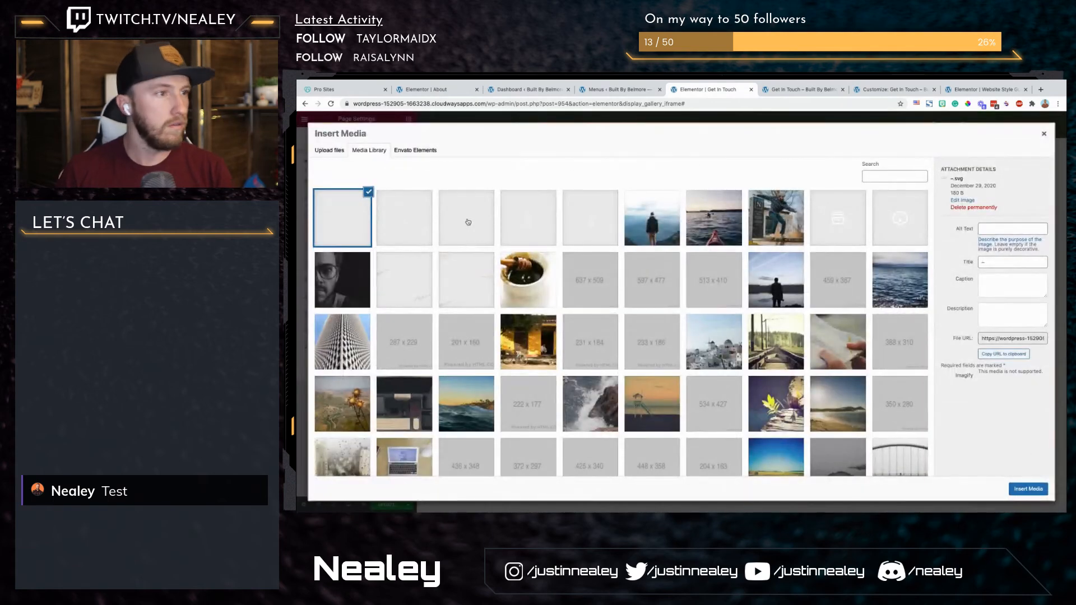
pyautogui.click(468, 222)
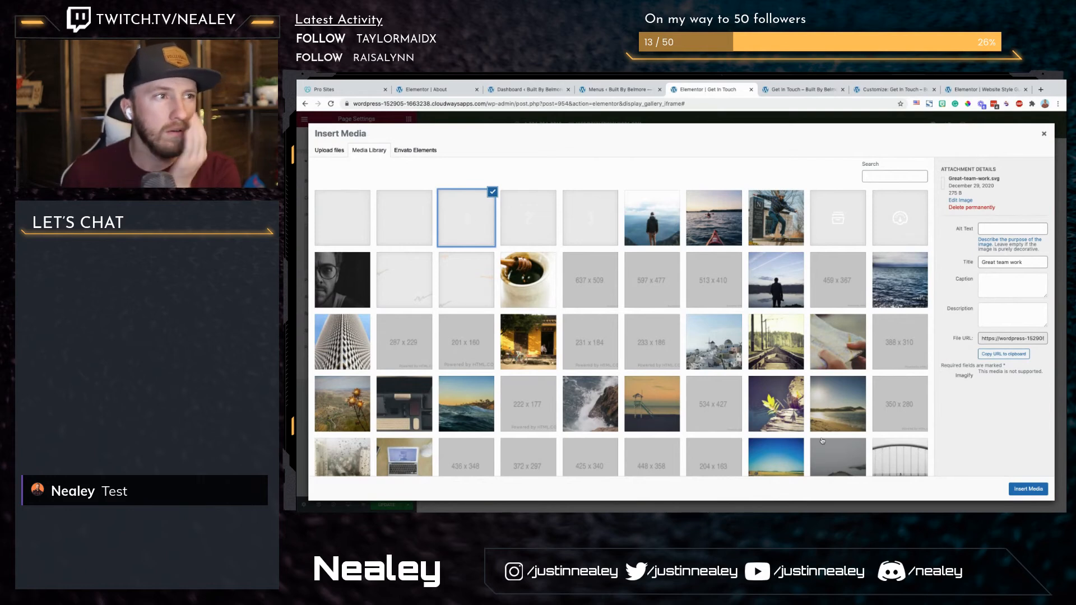
pyautogui.click(1028, 489)
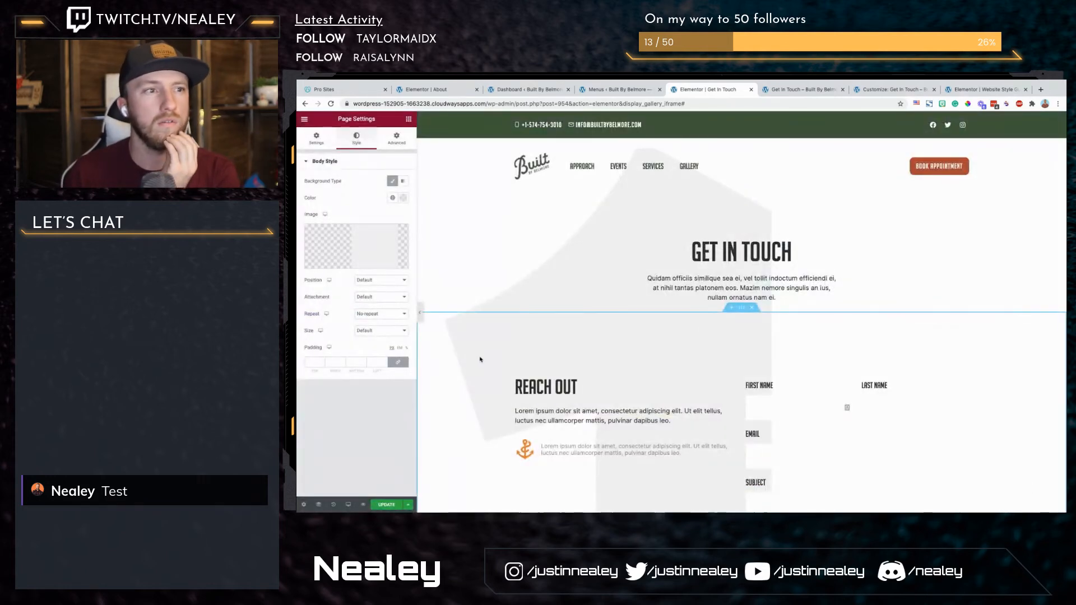
# Step: Set the body background image's size to Custom with a width of 0
pyautogui.click(379, 331)
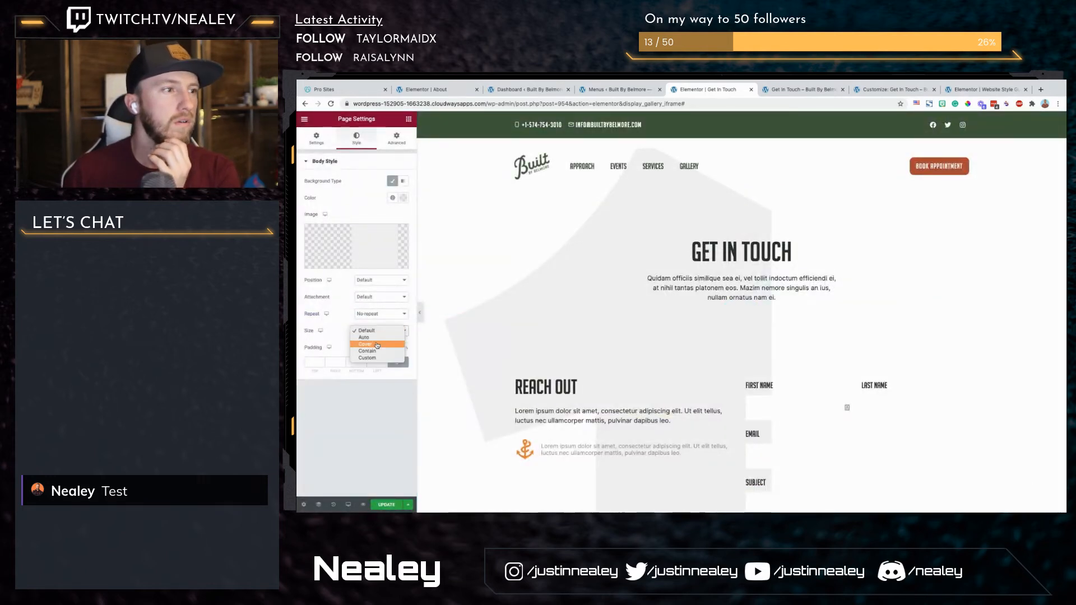
pyautogui.click(376, 351)
pyautogui.click(376, 331)
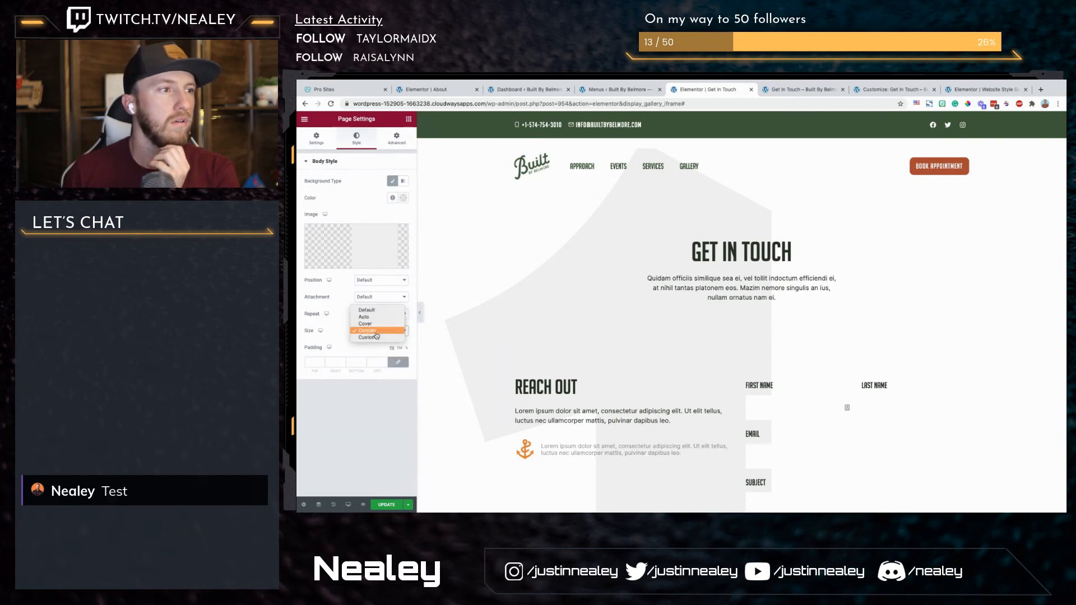
pyautogui.click(378, 335)
pyautogui.doubleClick(394, 362)
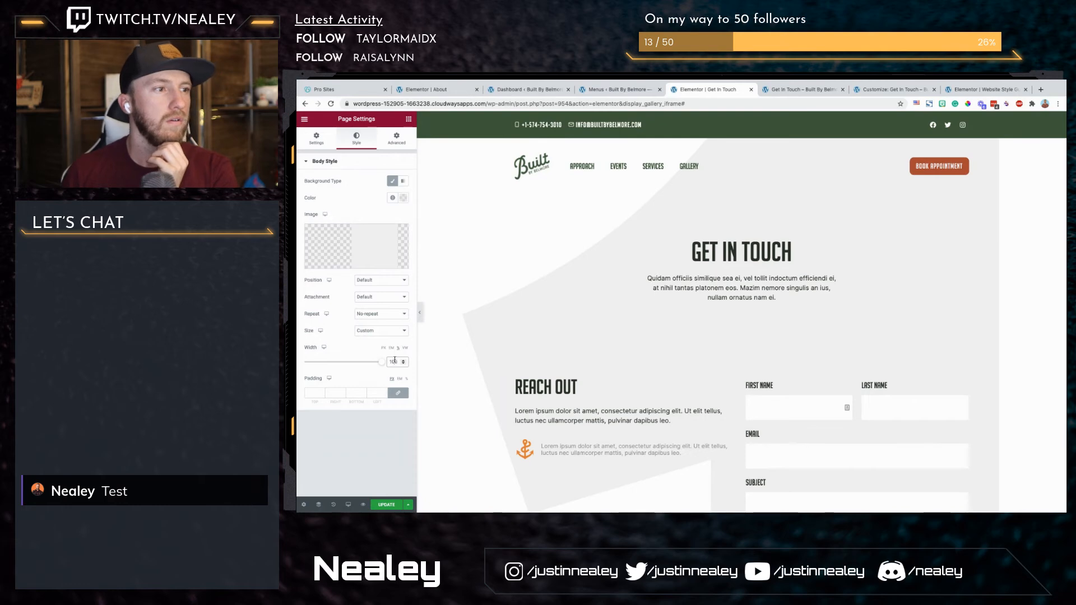
pyautogui.write('0')
pyautogui.scroll(-8, 655, 289)
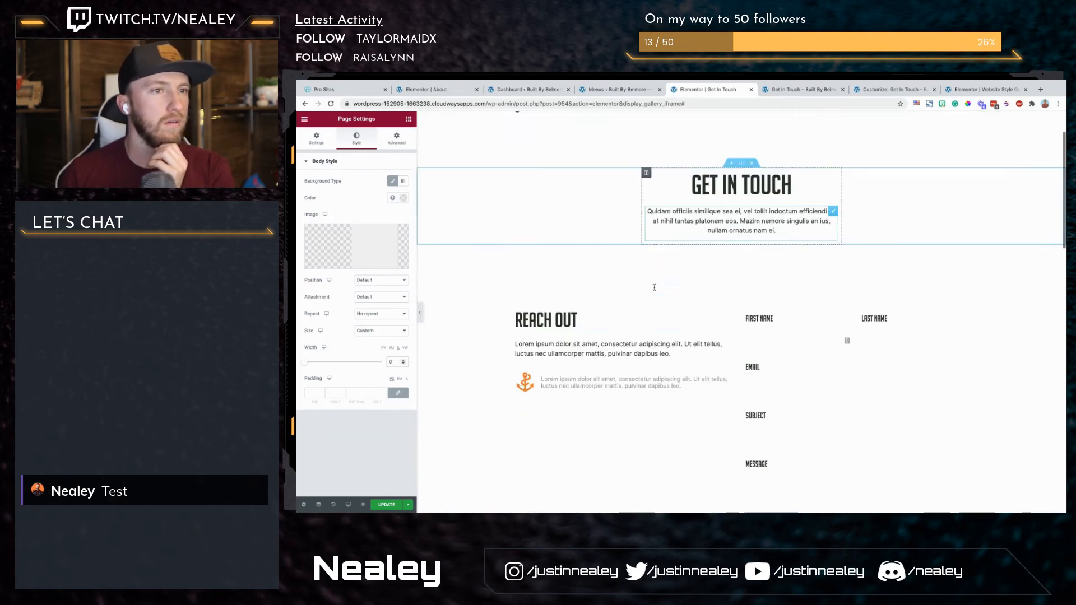
pyautogui.scroll(8, 654, 290)
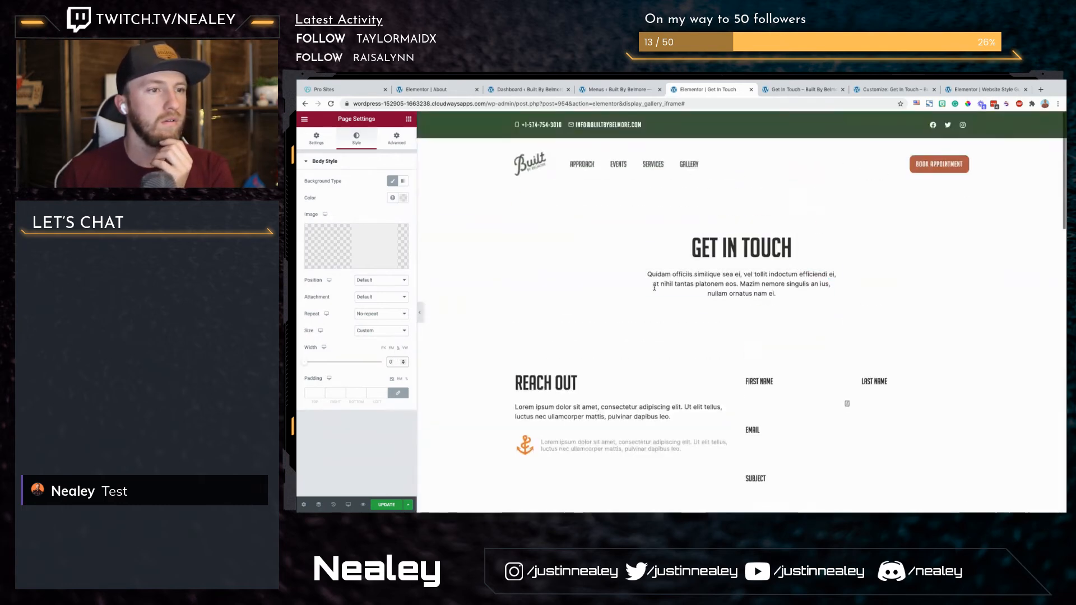
# Step: Reapply the global color BG to the page body background, update the page and review its sections
pyautogui.click(394, 198)
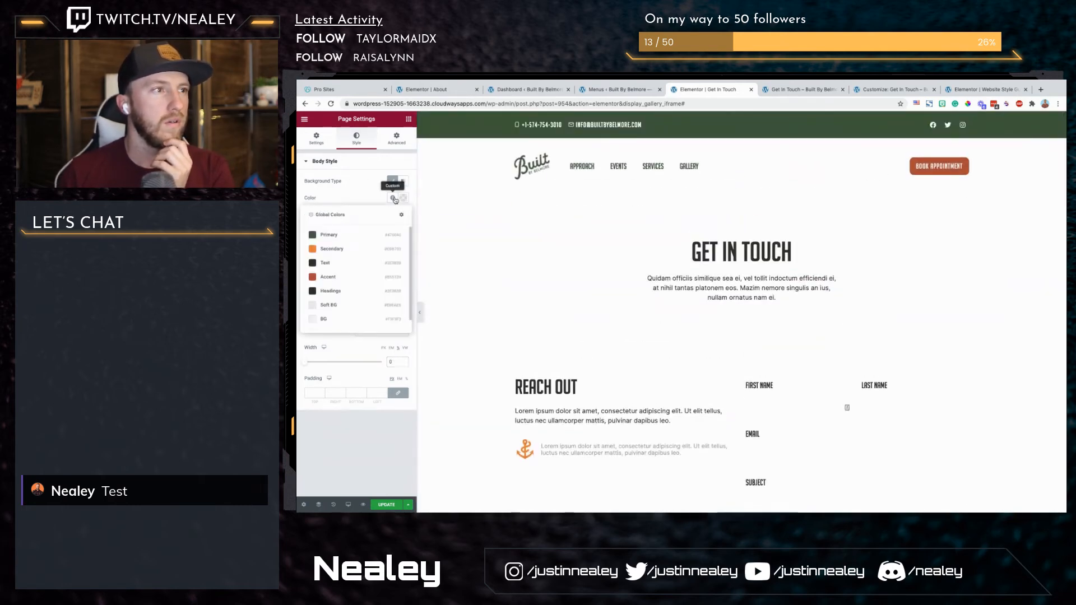
pyautogui.click(344, 320)
pyautogui.scroll(-10, 503, 301)
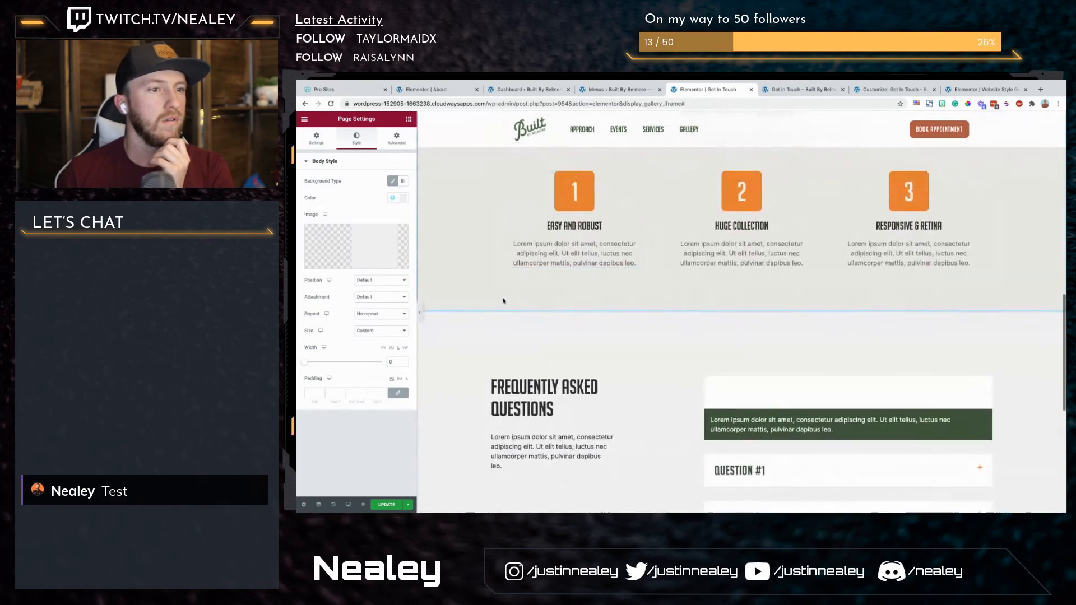
pyautogui.scroll(-3, 502, 301)
pyautogui.scroll(12, 503, 301)
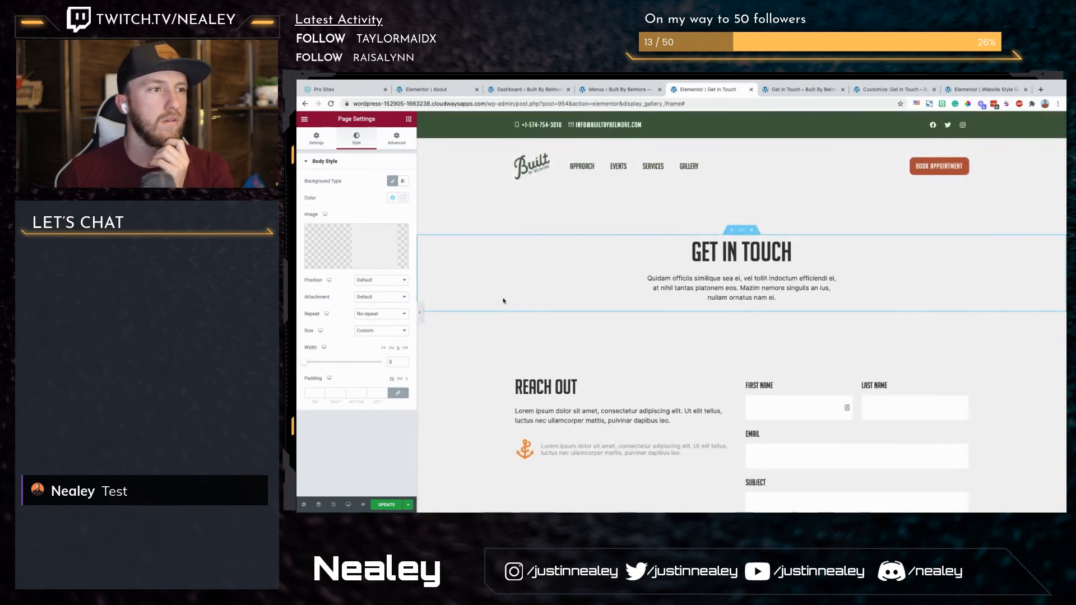
pyautogui.moveTo(356, 253)
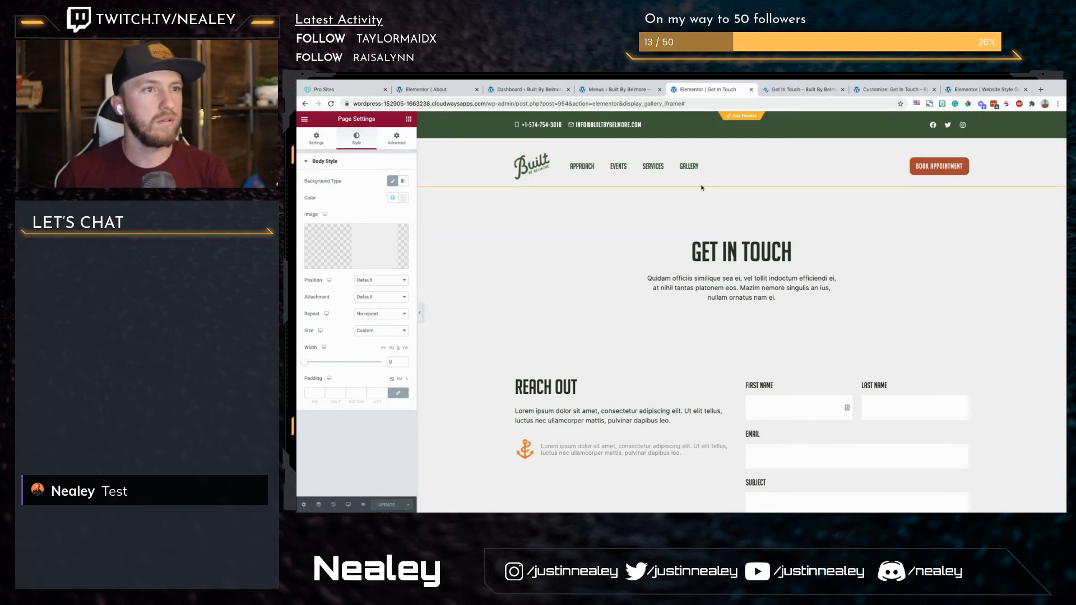
pyautogui.scroll(-7, 637, 331)
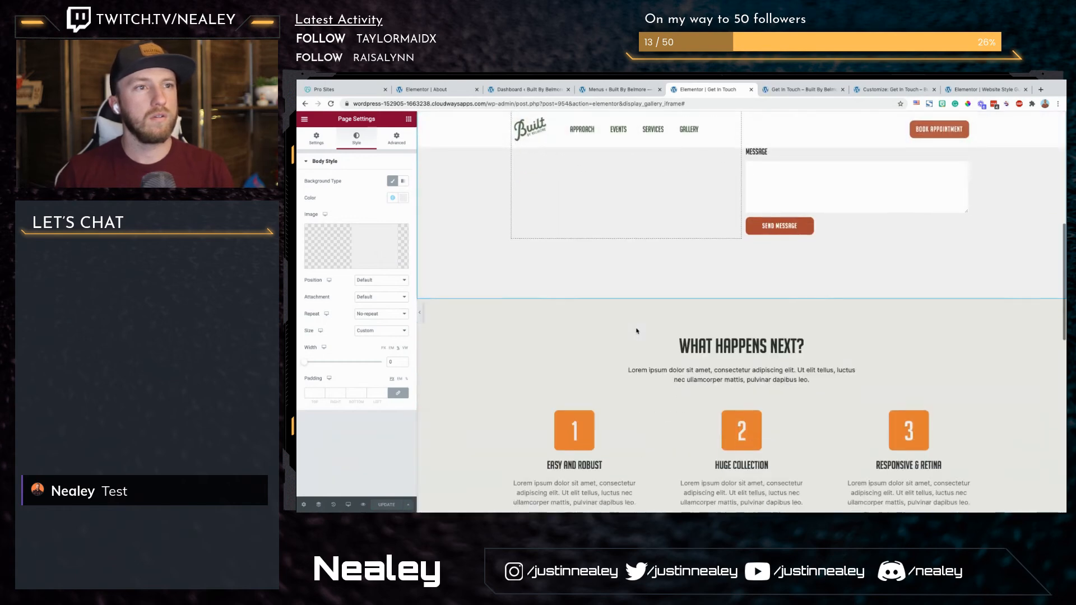
pyautogui.scroll(-10, 637, 331)
pyautogui.scroll(14, 637, 331)
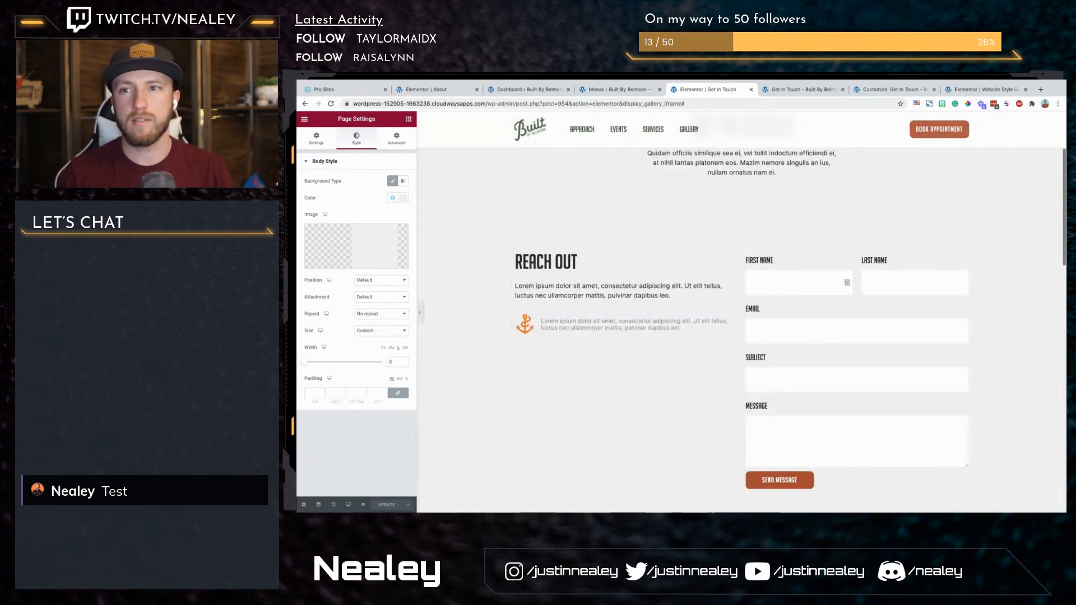
# Step: Review the Get In Touch page's body style settings in the editor and compare the page with its published preview
pyautogui.scroll(2, 821, 248)
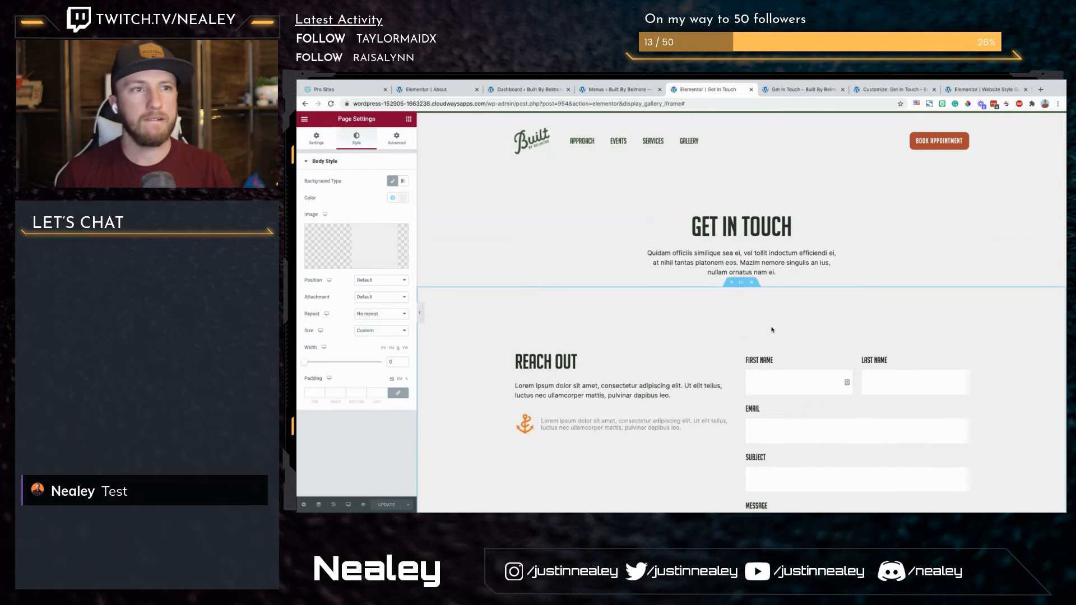
pyautogui.click(303, 506)
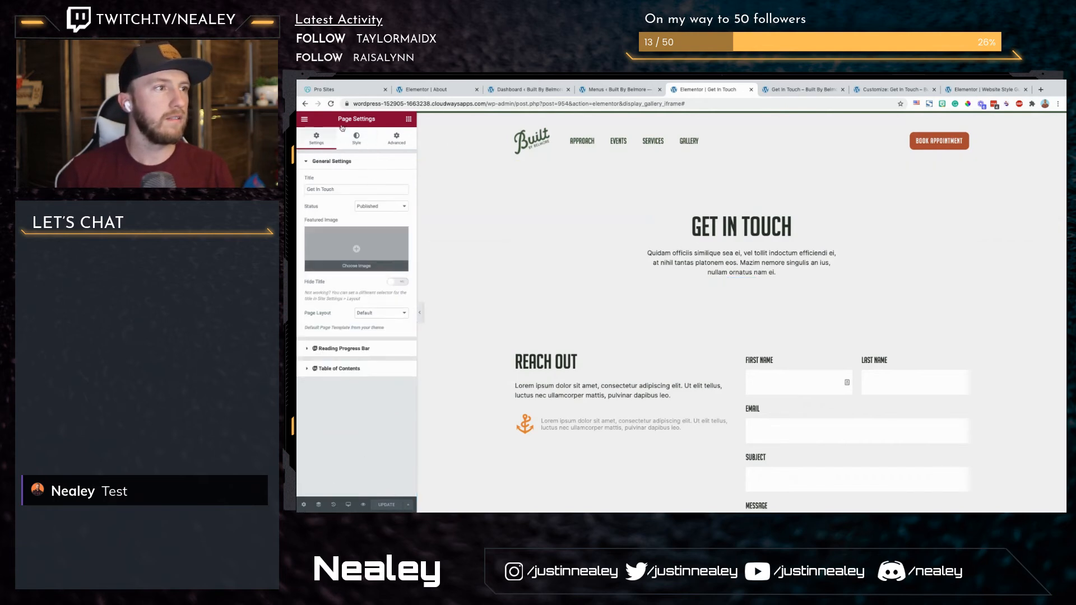
pyautogui.click(374, 138)
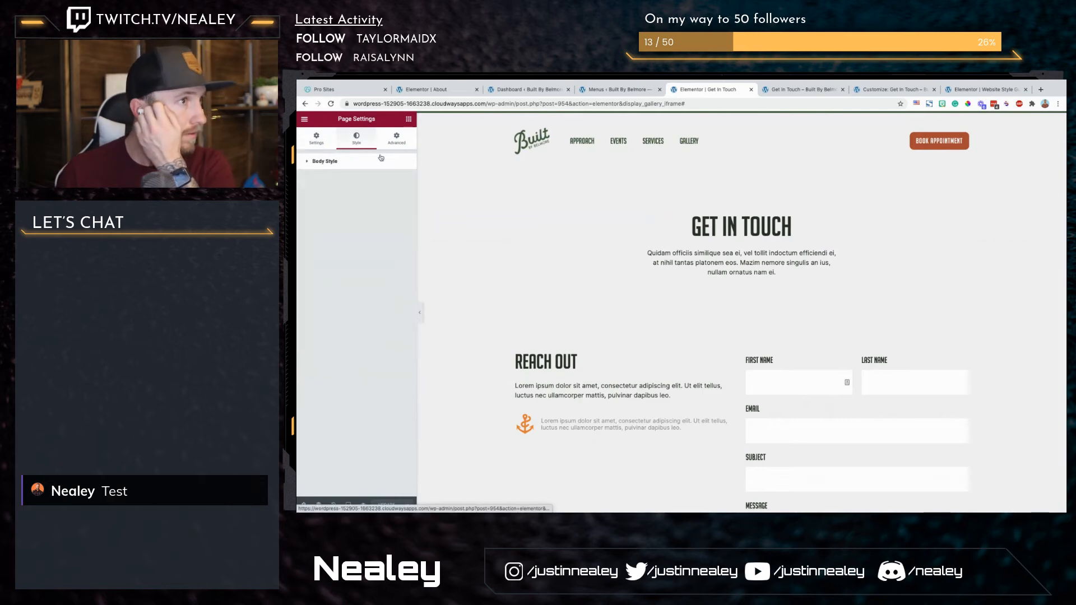
pyautogui.click(380, 162)
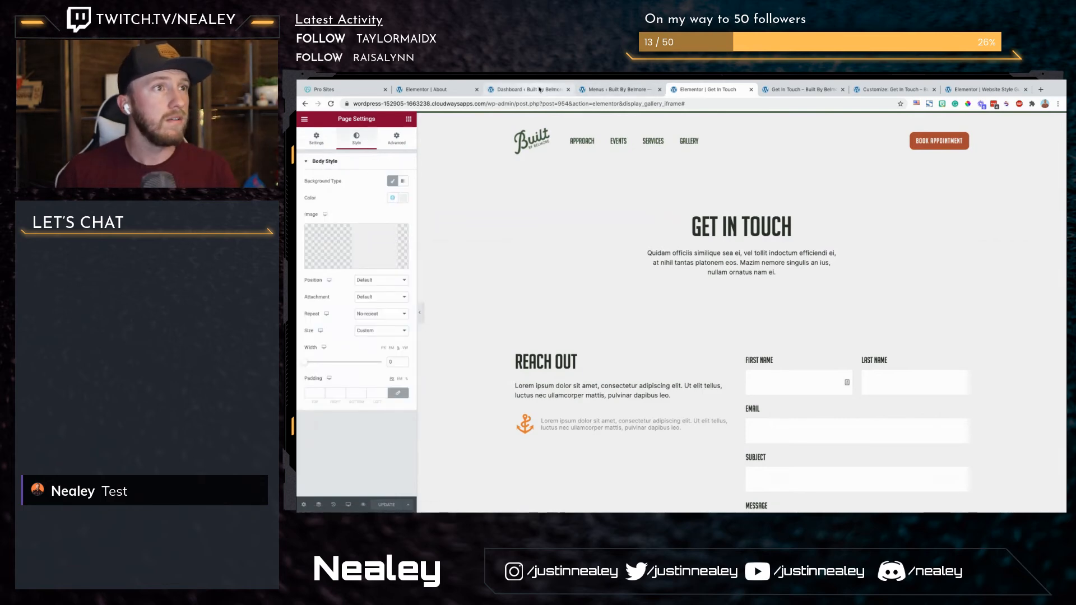
pyautogui.click(527, 89)
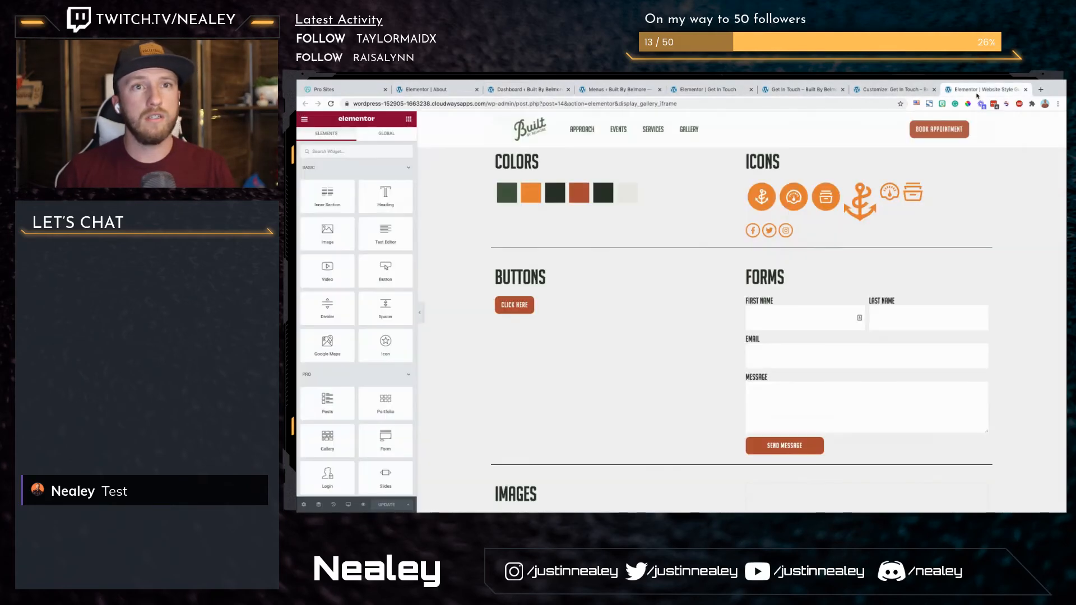
pyautogui.click(984, 90)
pyautogui.click(788, 91)
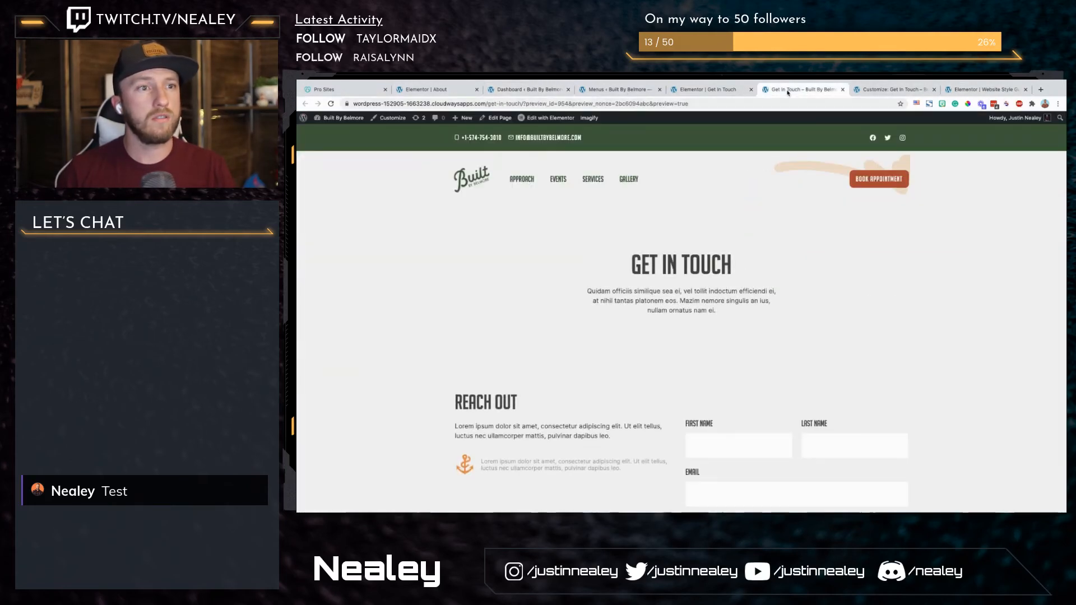
pyautogui.click(702, 91)
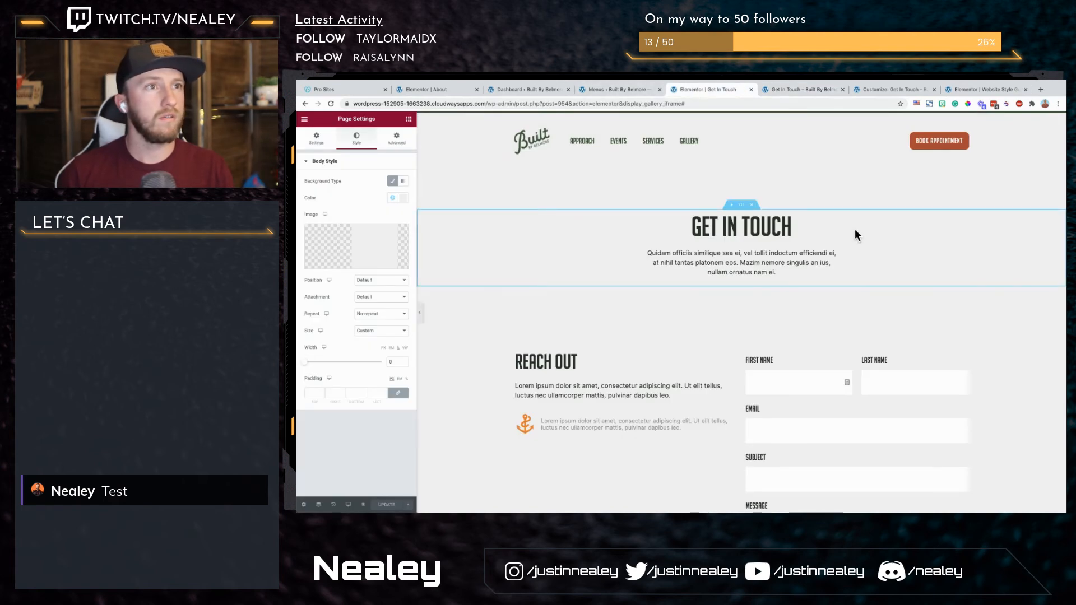
# Step: Close the Get In Touch editor, find "about" with the Elementor Finder and open the About page for editing
pyautogui.hotkey('ctrl', 'w')
pyautogui.hotkey('ctrl', 'e')
pyautogui.write('s')
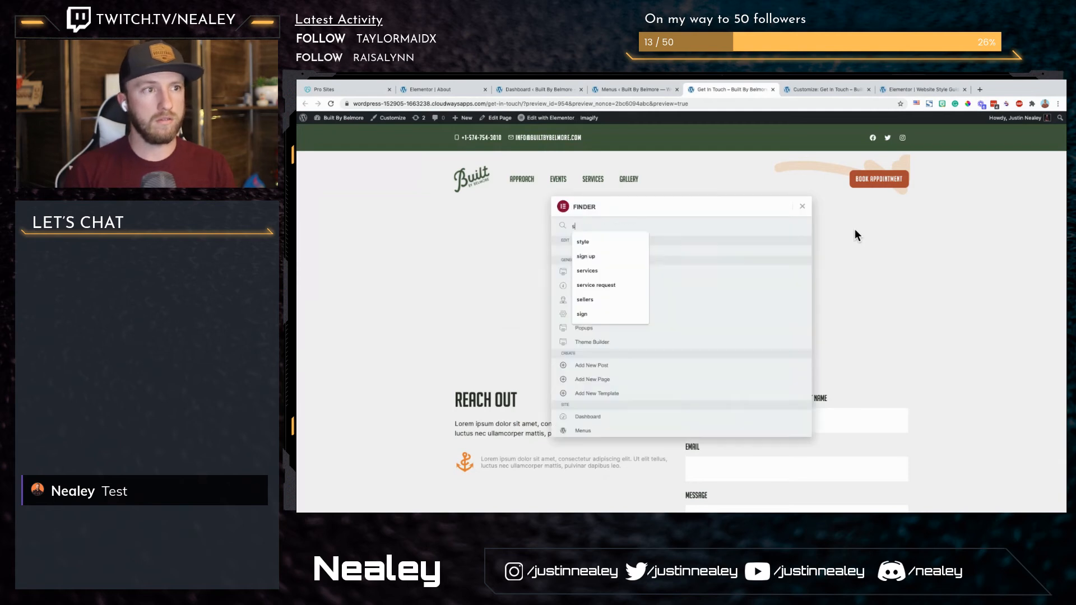
pyautogui.write('bout')
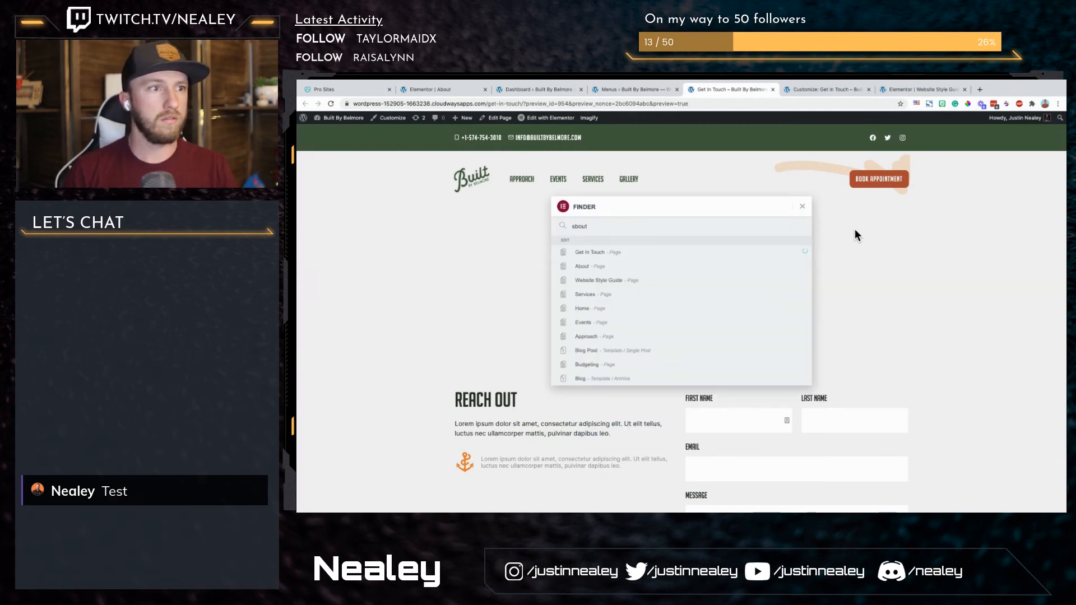
pyautogui.press('BackSpace')
pyautogui.press('BackSpace')
pyautogui.press('BackSpace')
pyautogui.press('BackSpace')
pyautogui.press('BackSpace')
pyautogui.write('about')
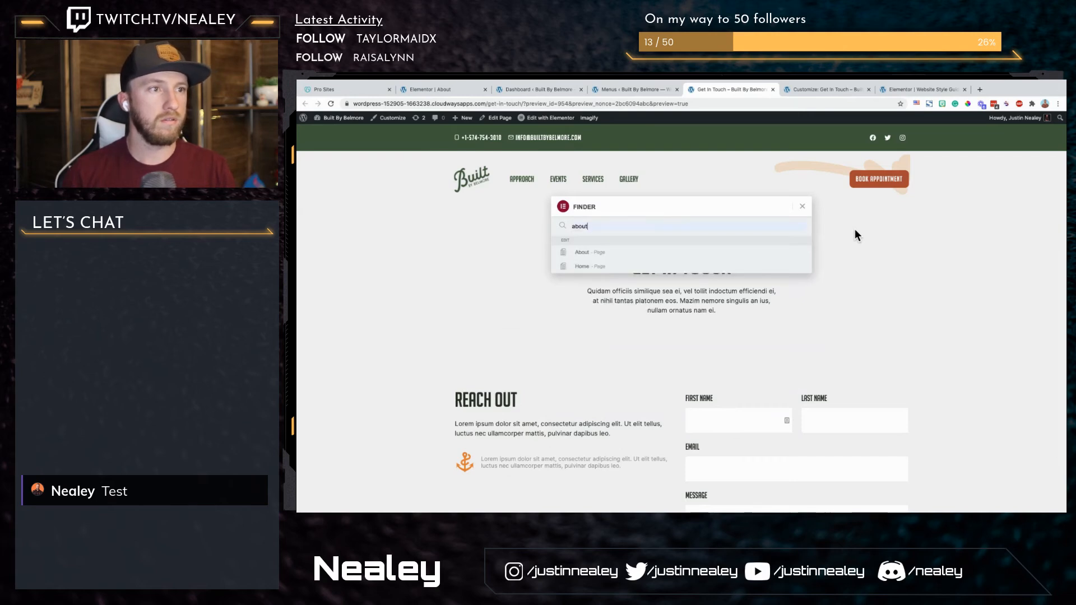
pyautogui.keyDown('super'); pyautogui.click(607, 254); pyautogui.keyUp('super')
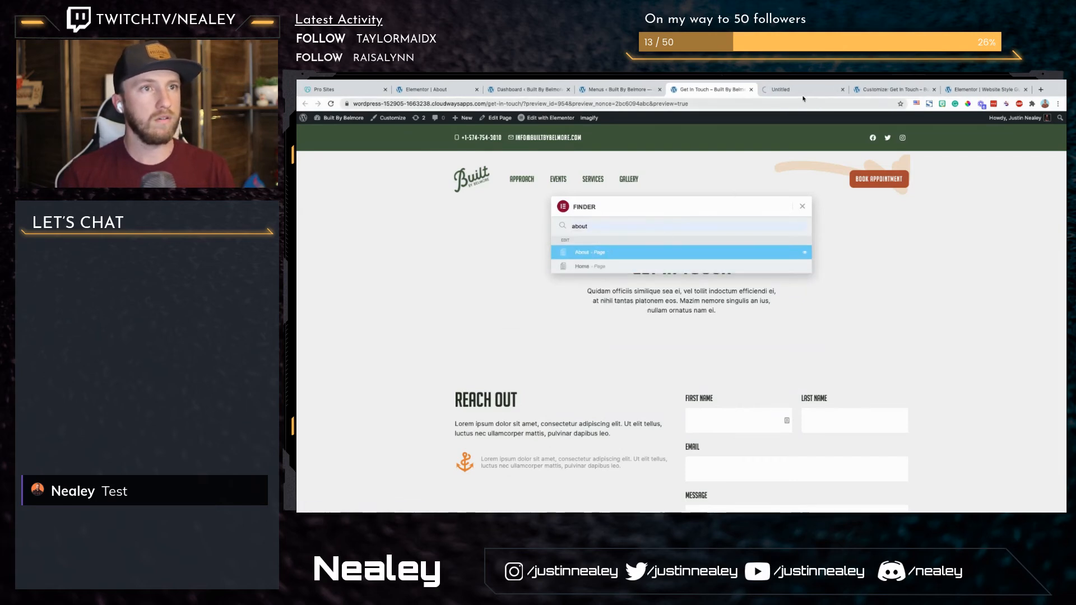
pyautogui.click(796, 90)
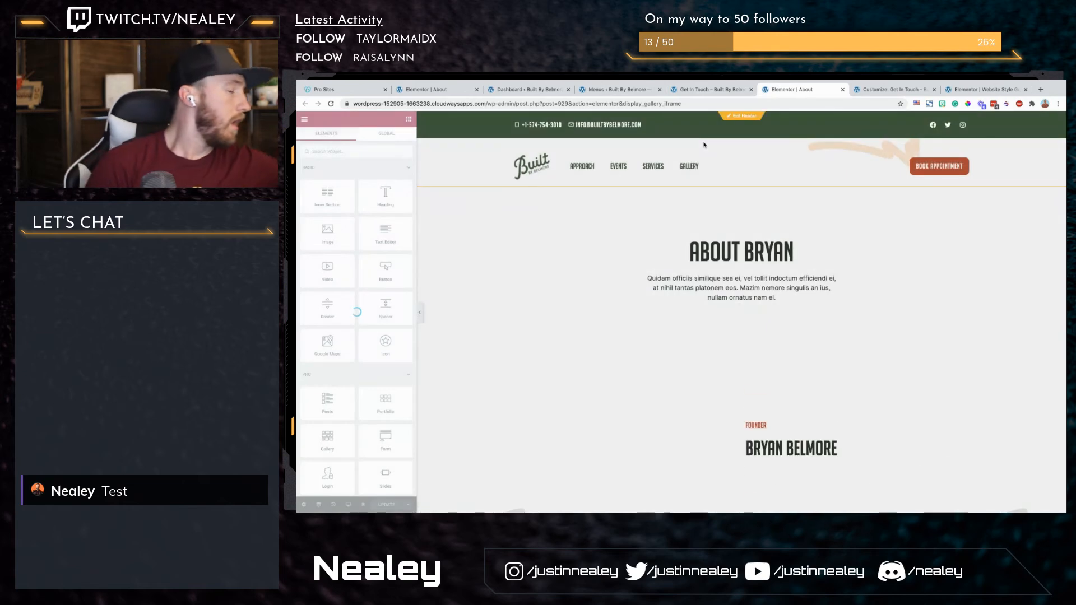
# Step: Examine the About page's body style settings, its decorative background strokes and the layout settings of its title section
pyautogui.scroll(-8, 905, 248)
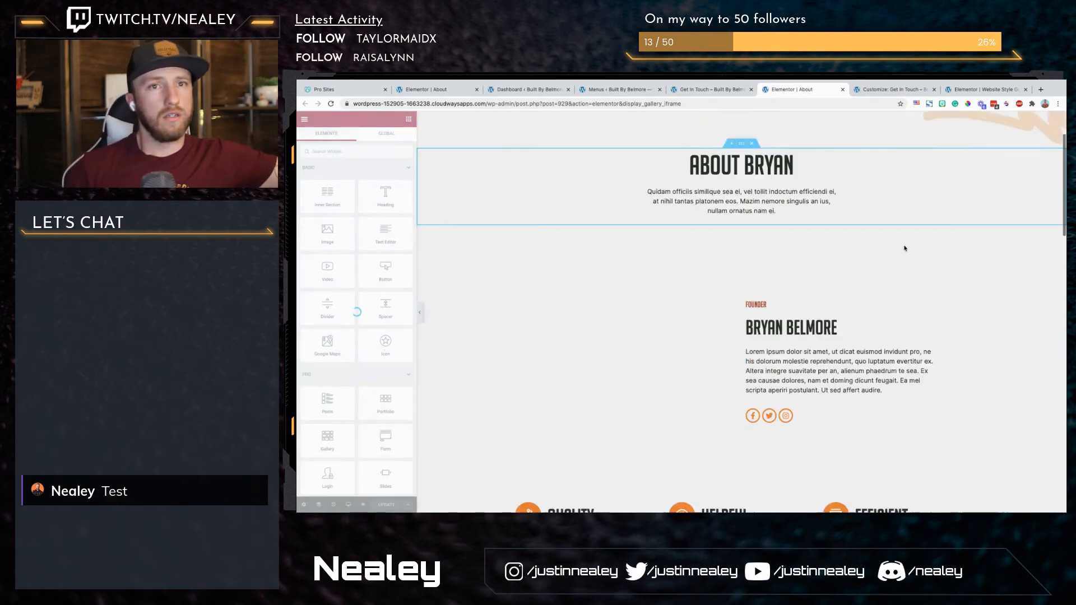
pyautogui.scroll(8, 905, 248)
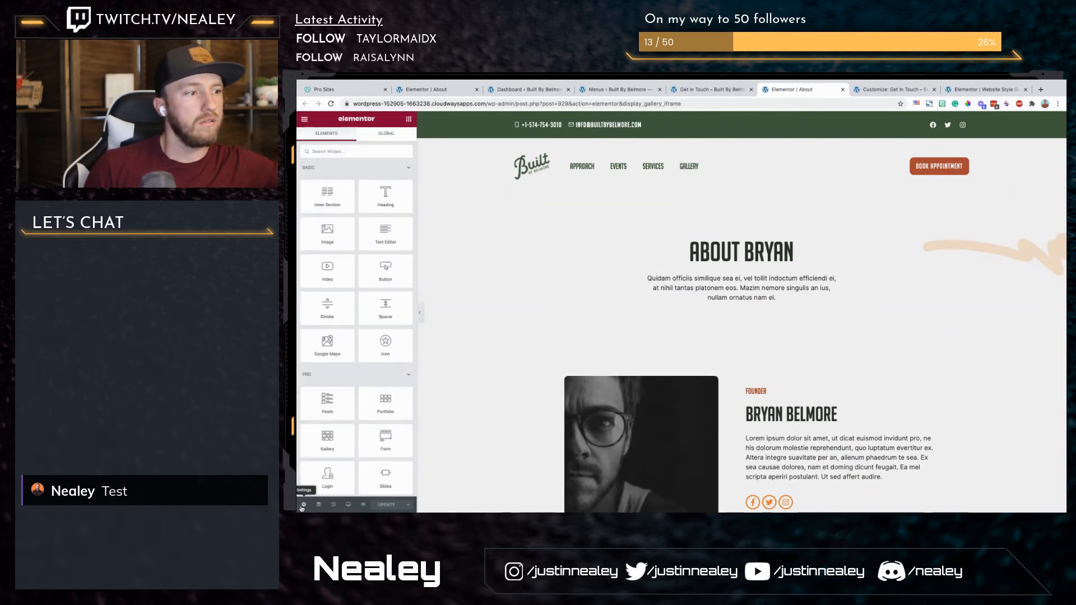
pyautogui.click(304, 504)
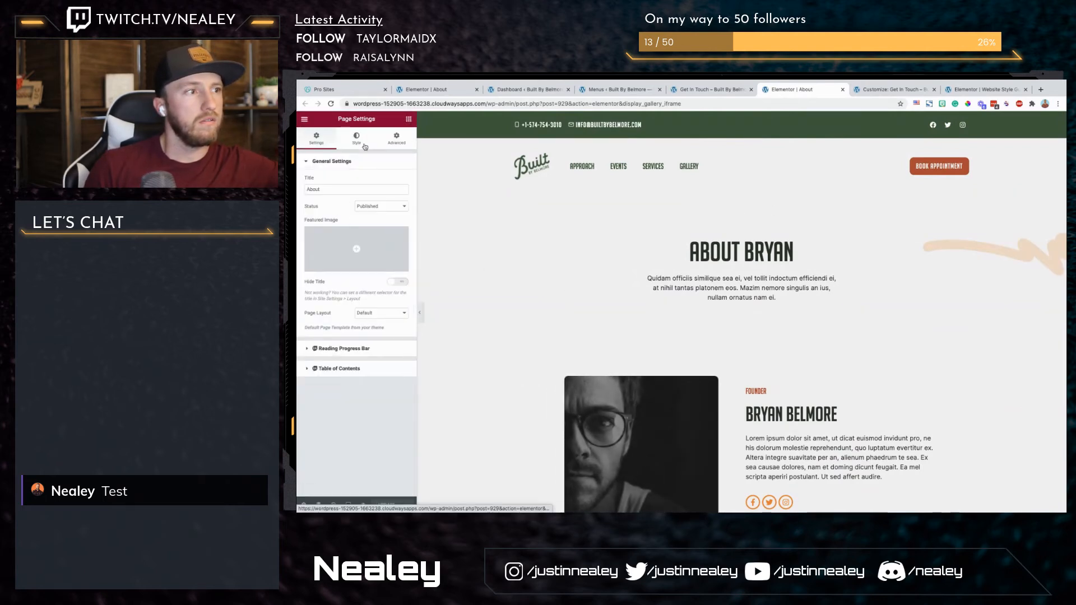
pyautogui.click(364, 145)
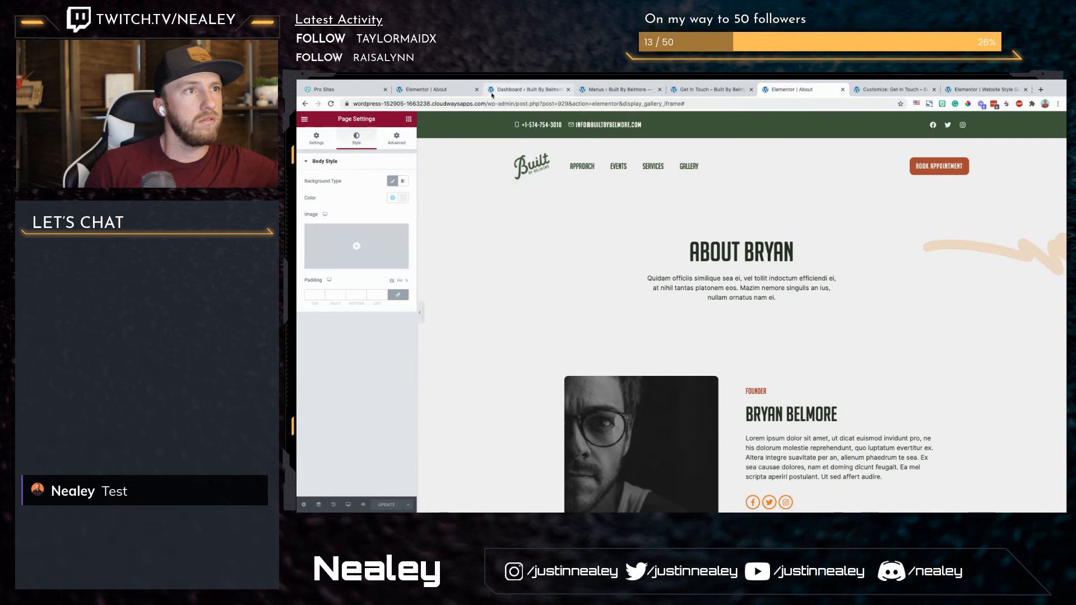
pyautogui.scroll(-7, 828, 236)
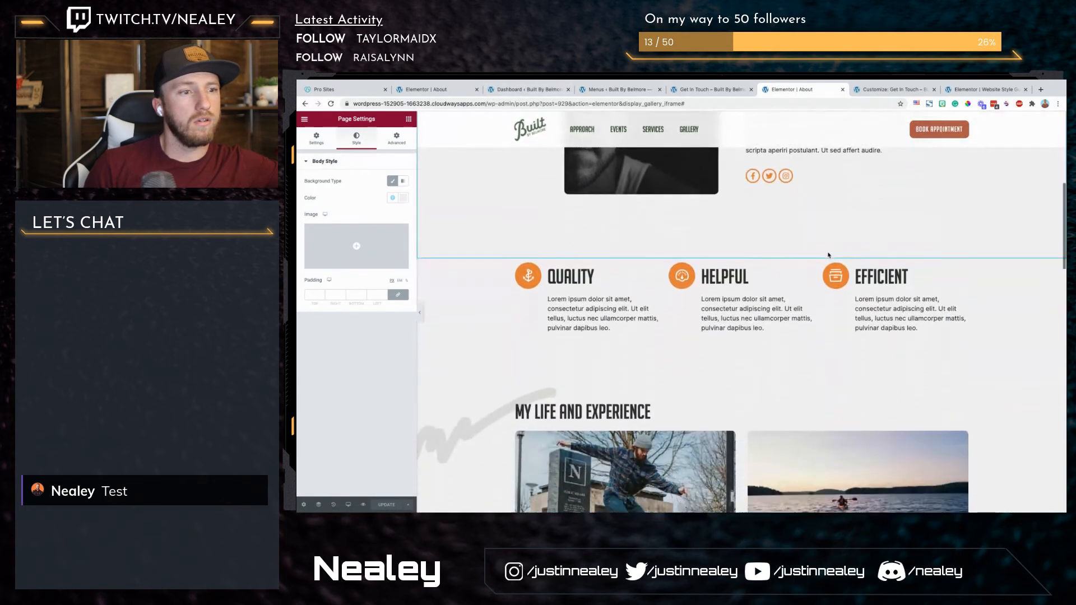
pyautogui.scroll(8, 478, 331)
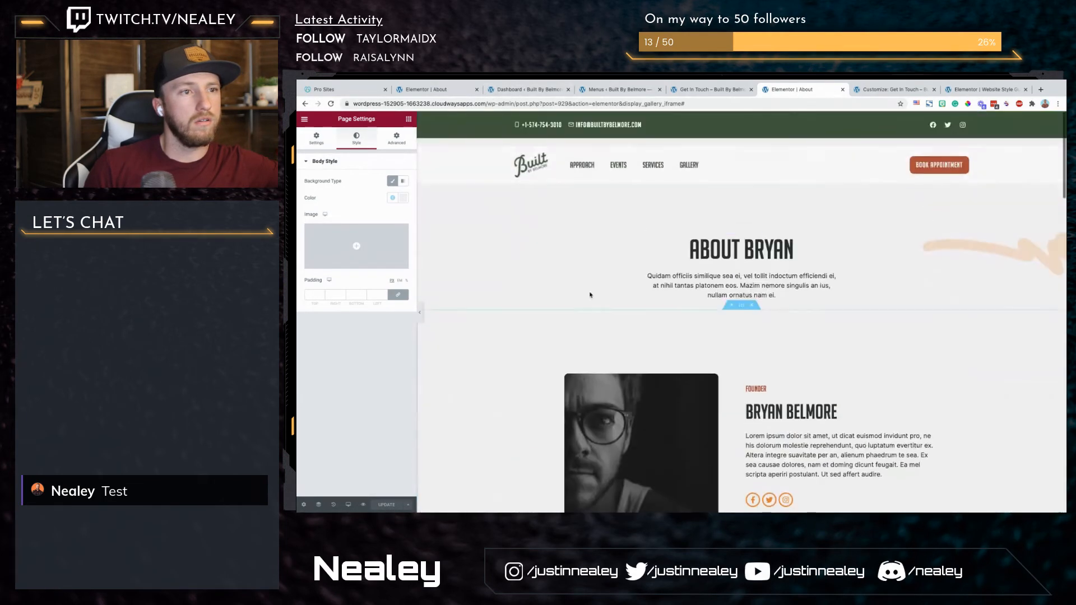
pyautogui.click(741, 233)
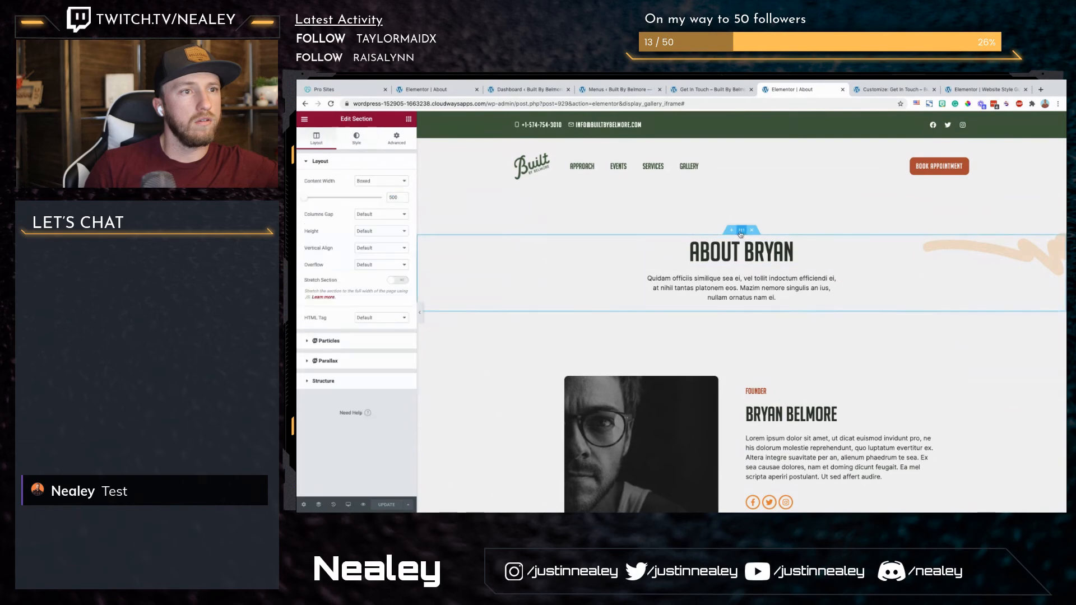
# Step: Open the WordPress Pages list in a separate tab and look through the site's pages
pyautogui.click(443, 90)
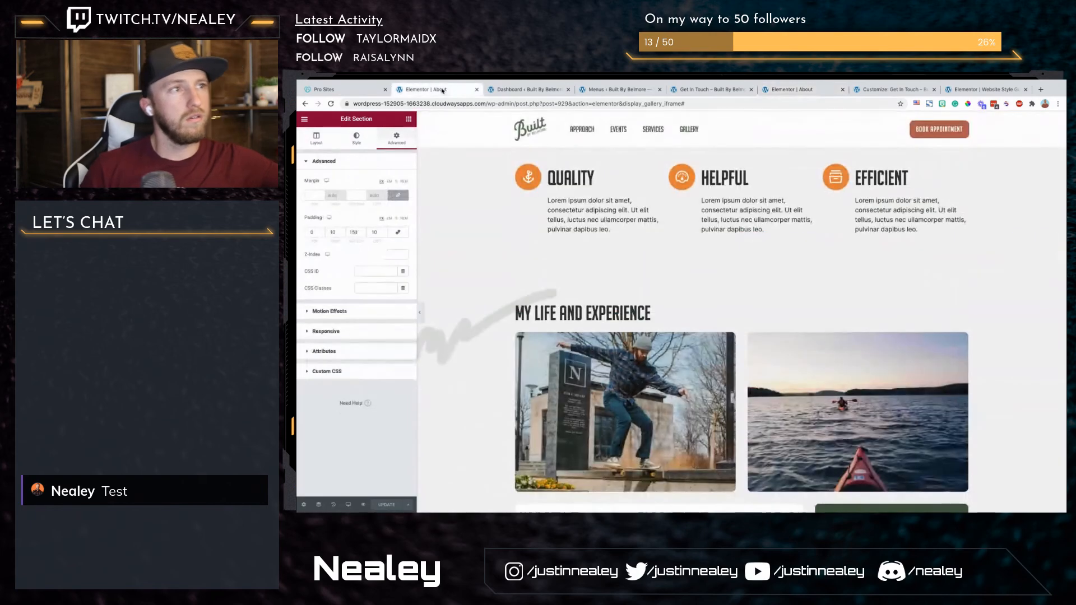
pyautogui.click(527, 90)
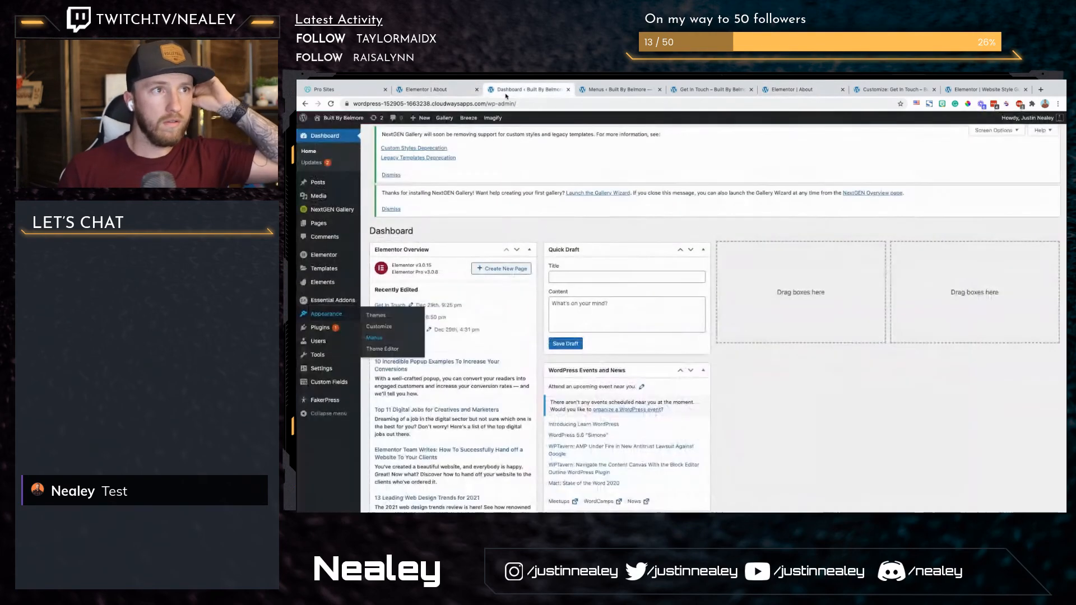
pyautogui.keyDown('super'); pyautogui.click(321, 223); pyautogui.keyUp('super')
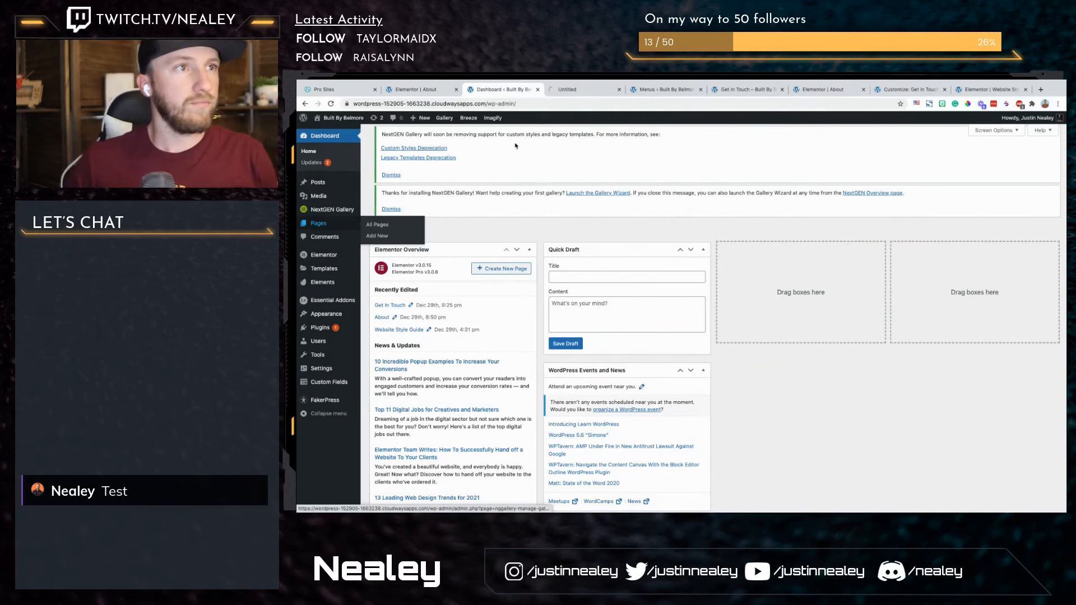
pyautogui.click(561, 90)
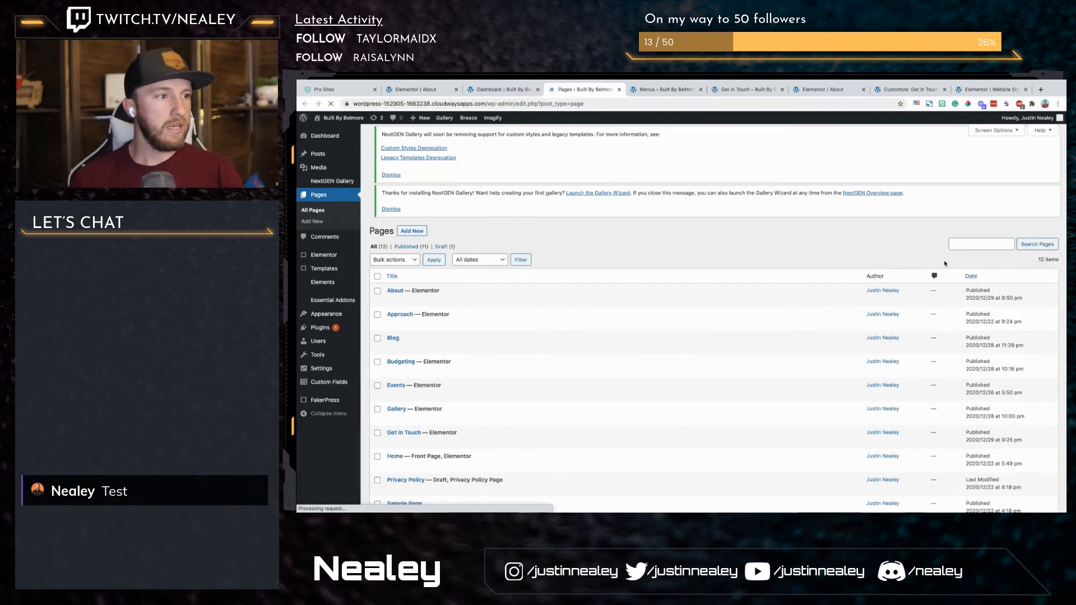
pyautogui.scroll(-3, 945, 263)
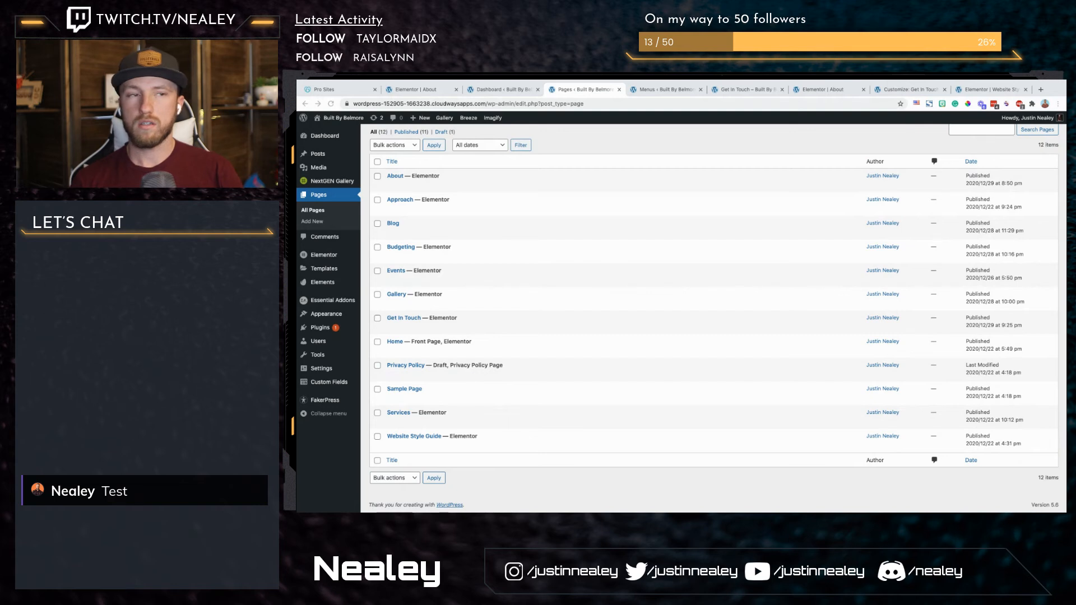
# Step: Open the Theme Builder templates list, close the duplicate About editor and open the Blog Post template in Elementor
pyautogui.keyDown('super'); pyautogui.click(323, 272); pyautogui.keyUp('super')
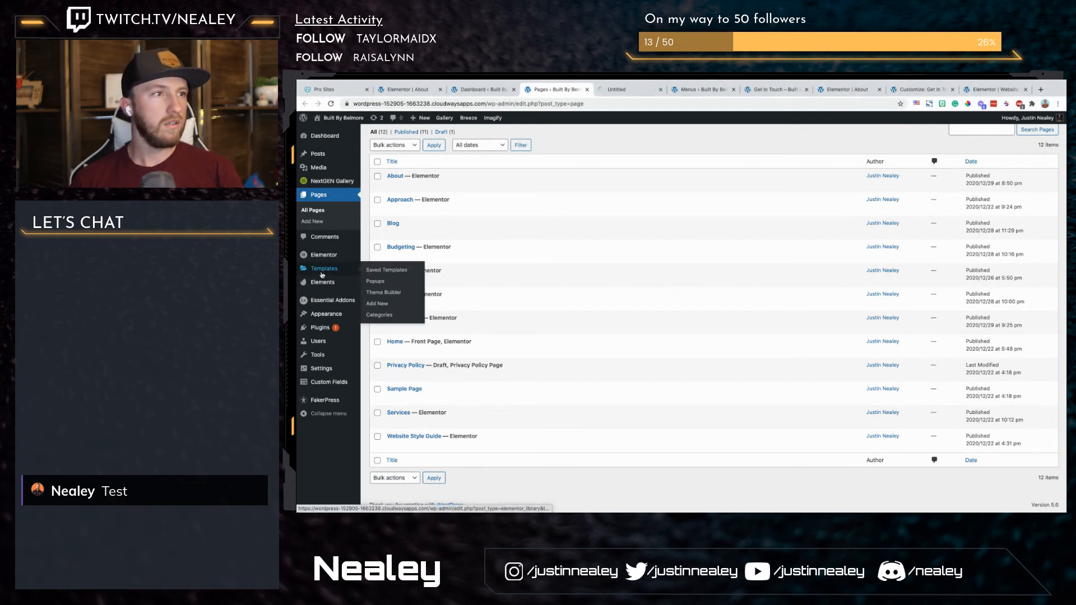
pyautogui.click(632, 90)
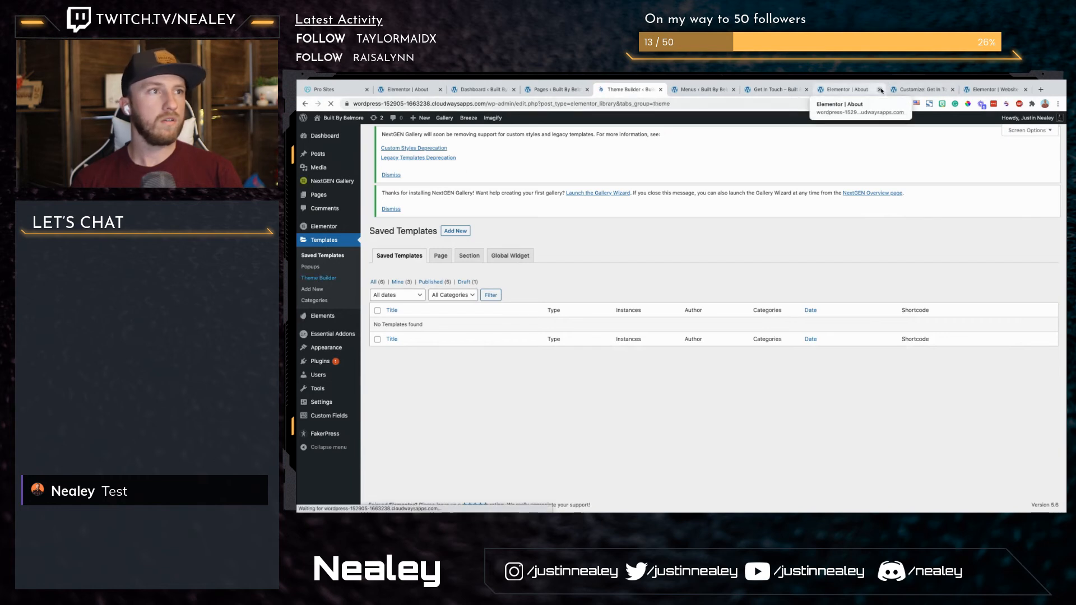
pyautogui.click(880, 90)
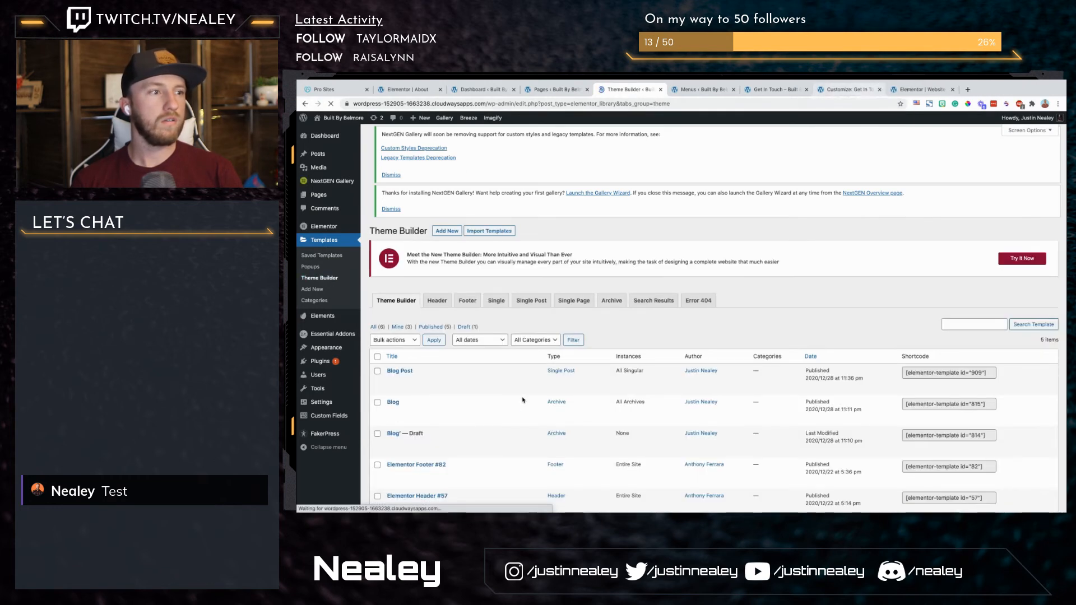
pyautogui.scroll(-1, 524, 400)
pyautogui.scroll(-1, 453, 368)
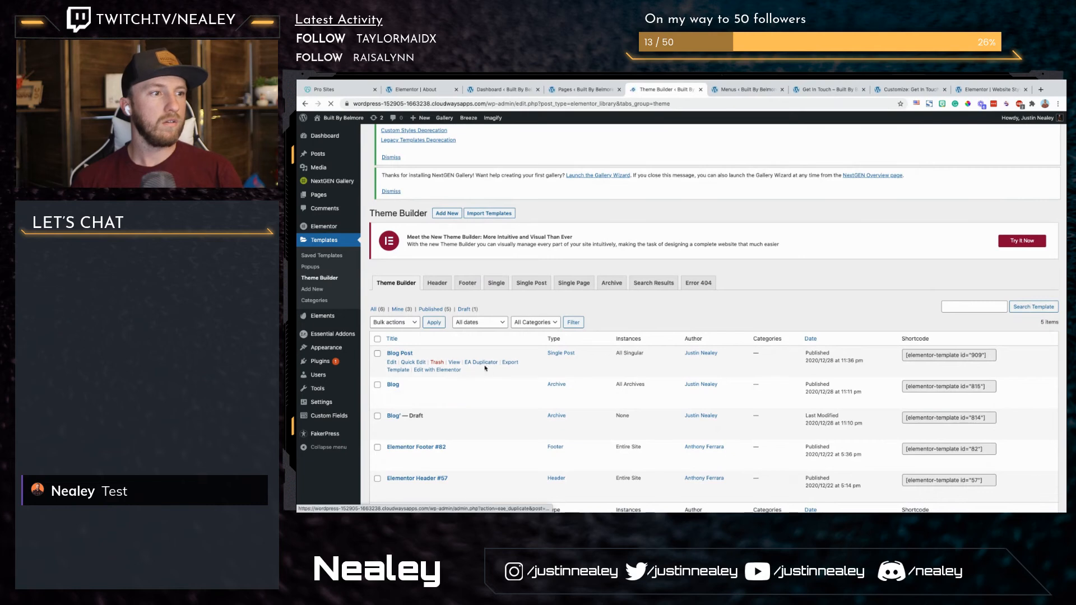
pyautogui.click(428, 372)
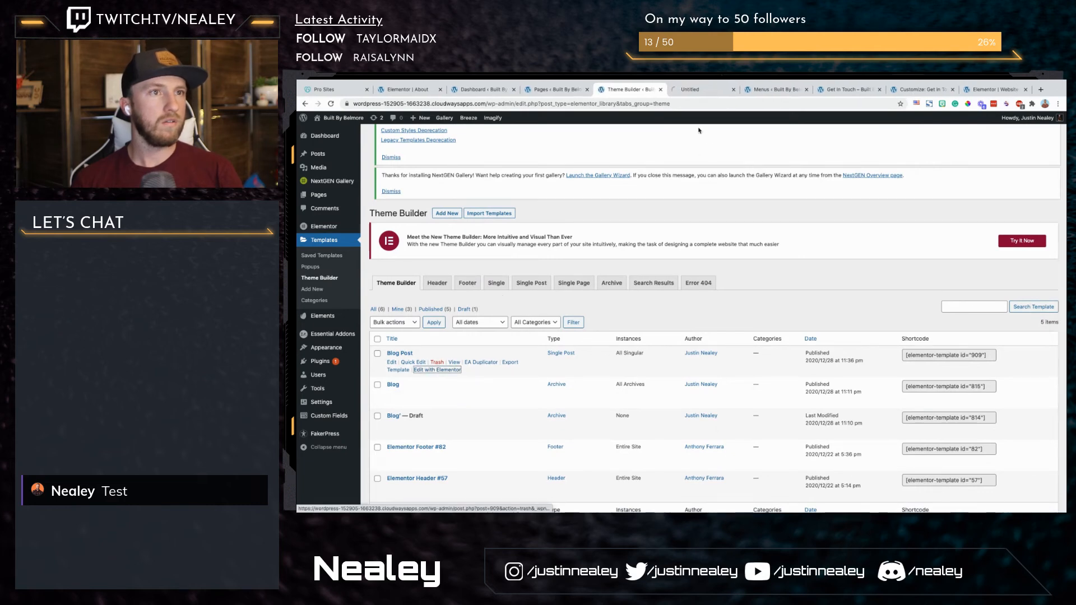
pyautogui.click(702, 89)
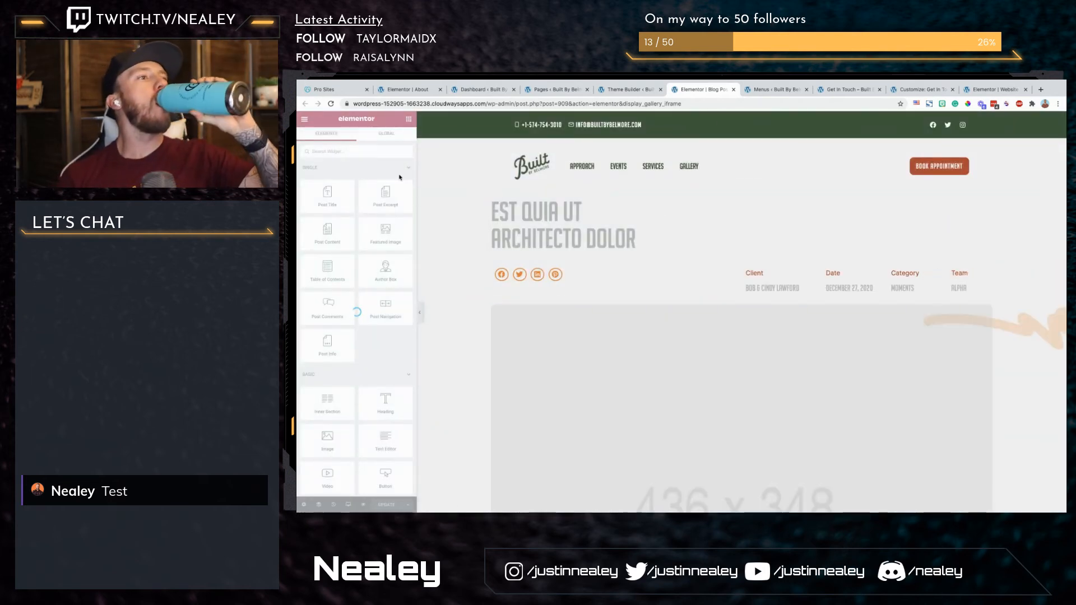
# Step: Remove the body background image from the Blog Post template's body style and update the template
pyautogui.click(303, 505)
pyautogui.click(357, 138)
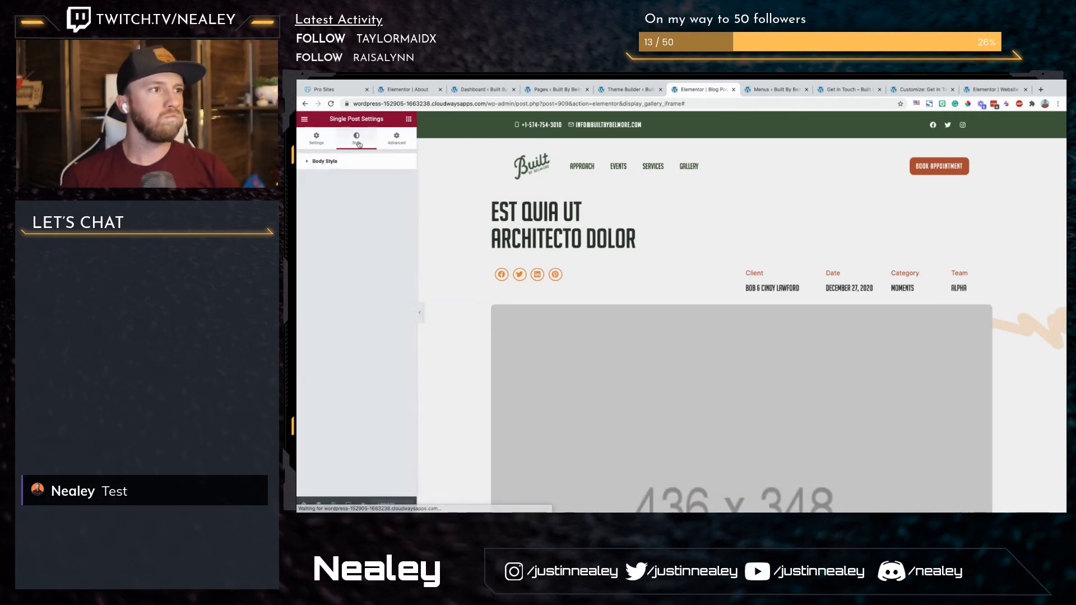
pyautogui.click(324, 163)
pyautogui.moveTo(390, 248)
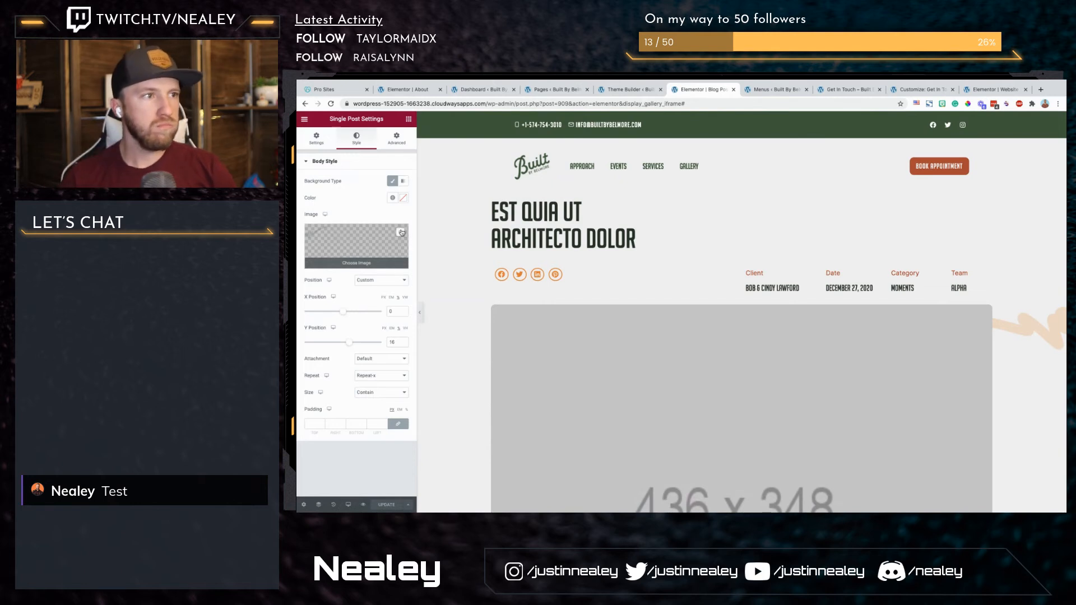
pyautogui.click(401, 231)
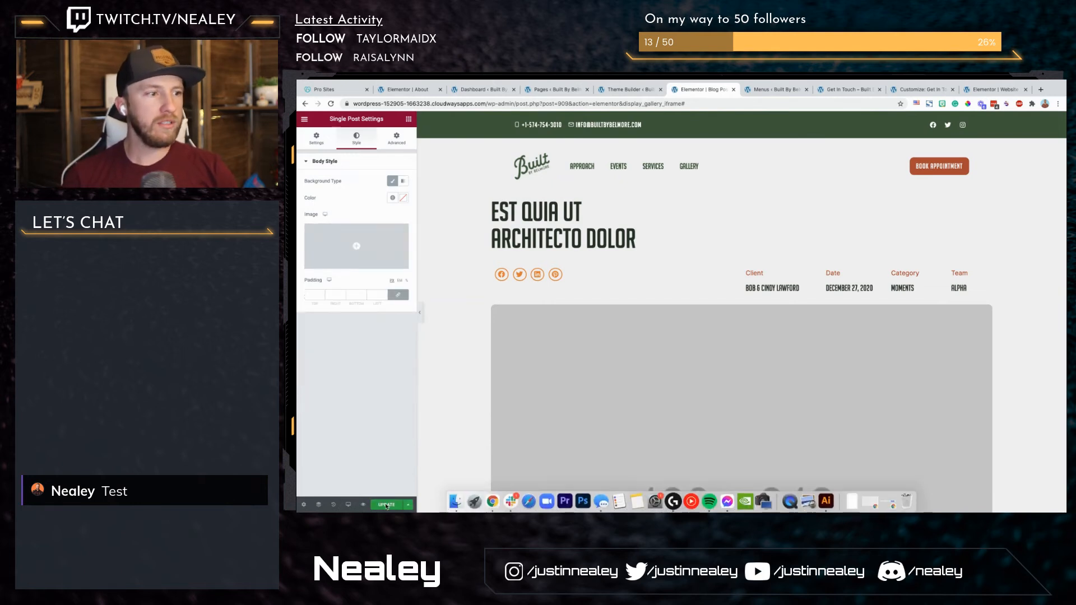
pyautogui.click(387, 507)
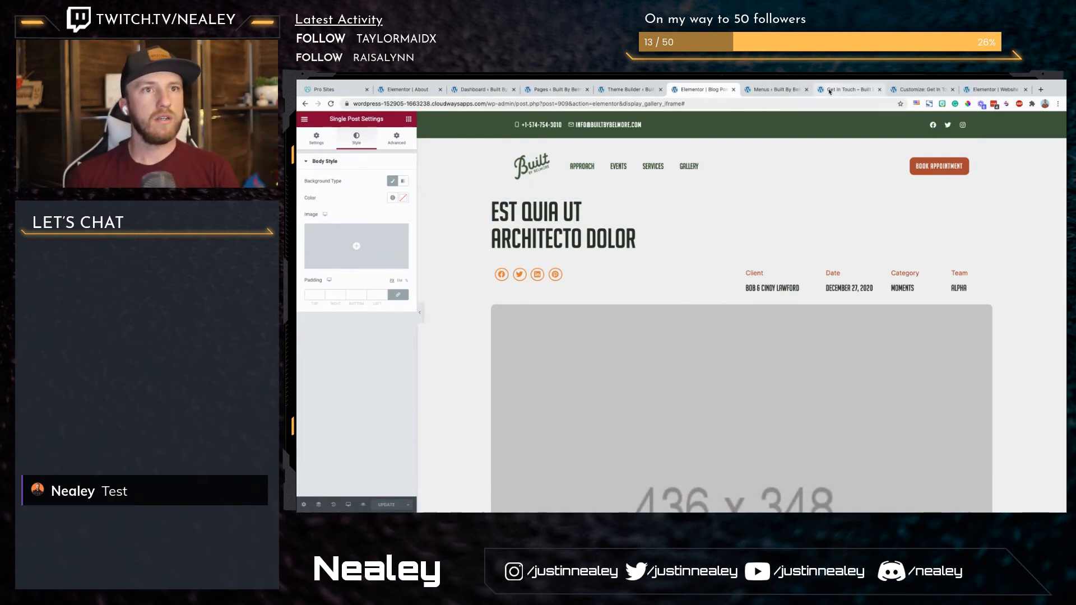
# Step: Return to the About page editor, reload it and check the page's body style settings
pyautogui.click(391, 88)
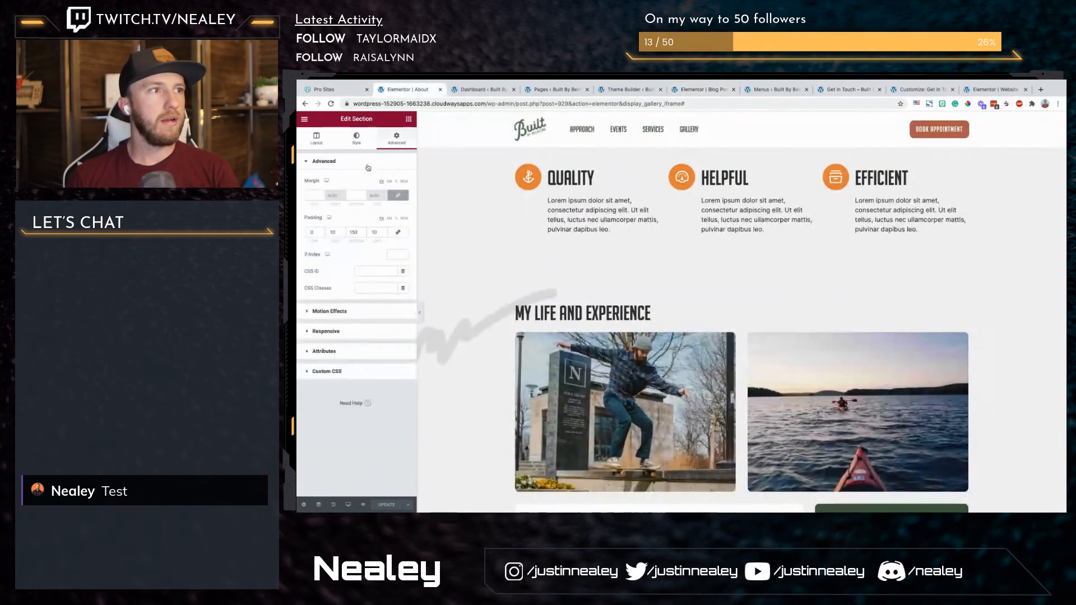
pyautogui.scroll(10, 452, 288)
pyautogui.press('super+r')
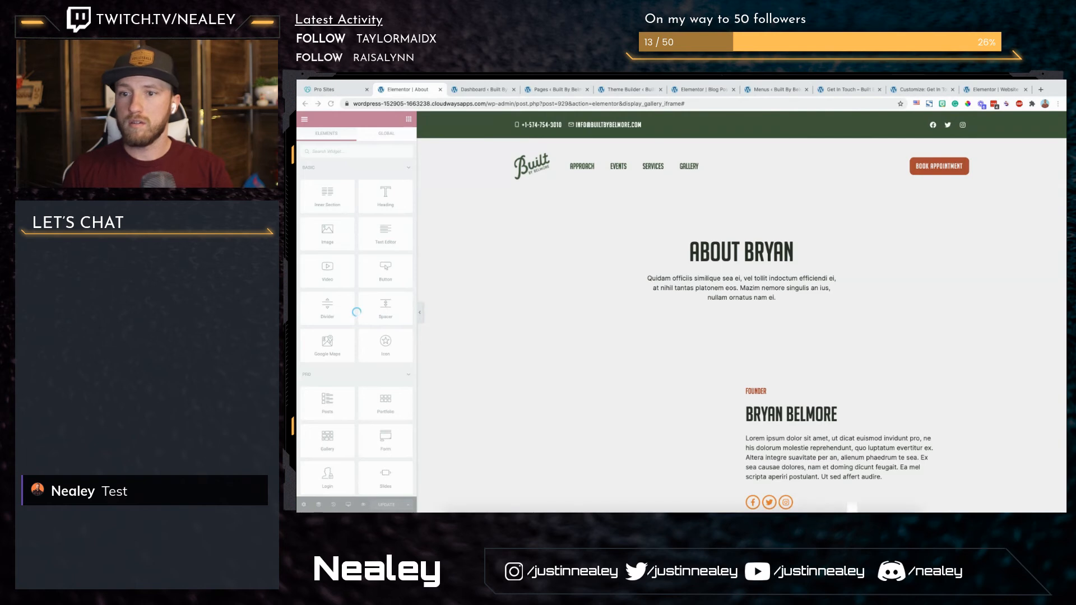
pyautogui.scroll(-1, 711, 316)
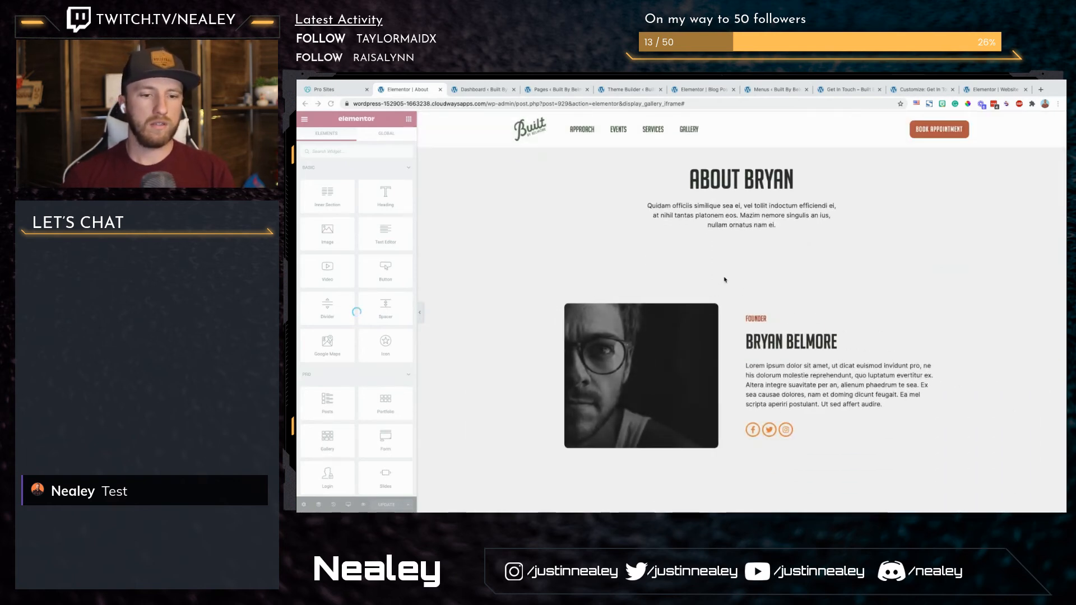
pyautogui.click(304, 504)
pyautogui.click(357, 138)
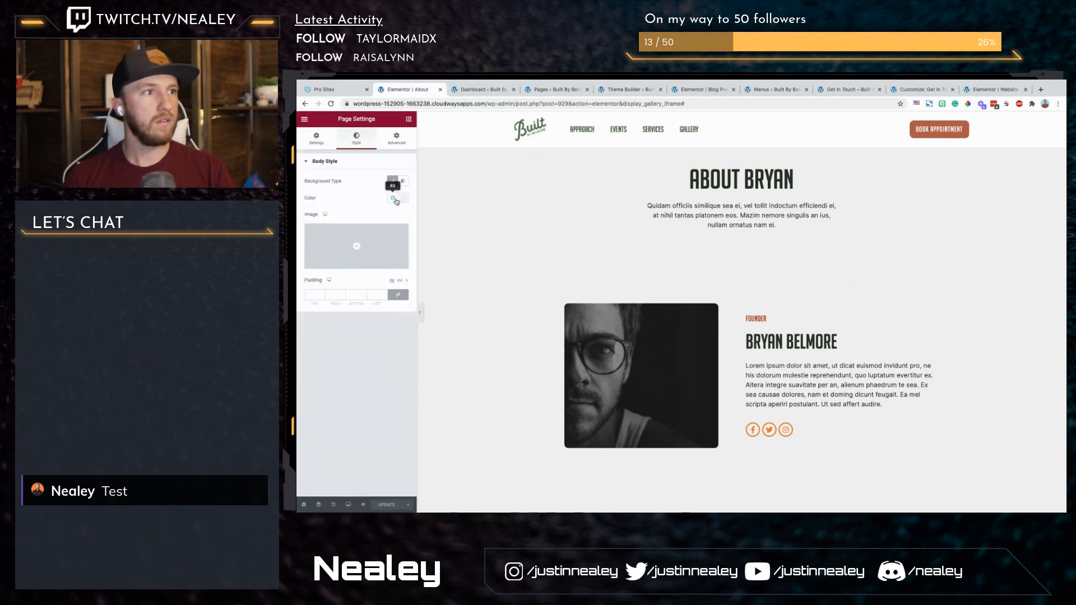
# Step: Give the founder section a classic background using Group-80.png from the media library
pyautogui.click(743, 236)
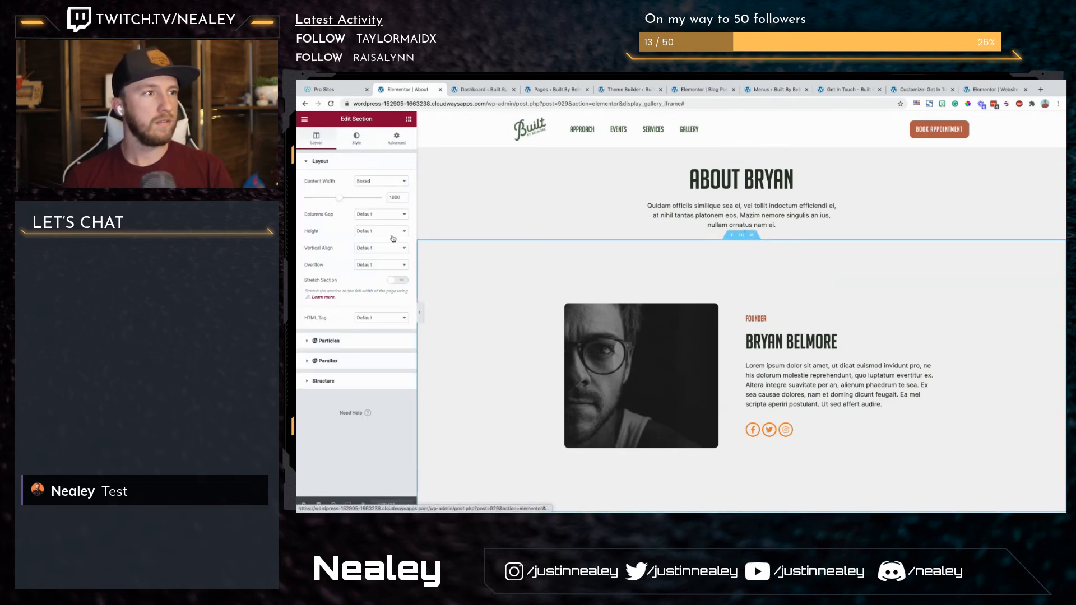
pyautogui.click(357, 139)
pyautogui.click(371, 198)
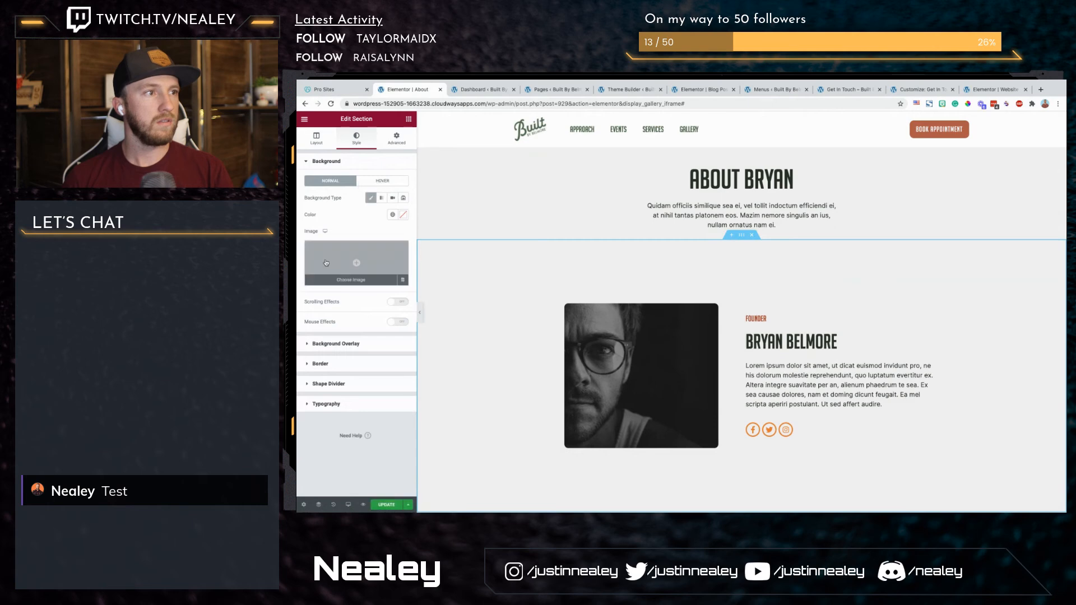
pyautogui.click(326, 263)
pyautogui.moveTo(721, 363); pyautogui.dragTo(898, 397)
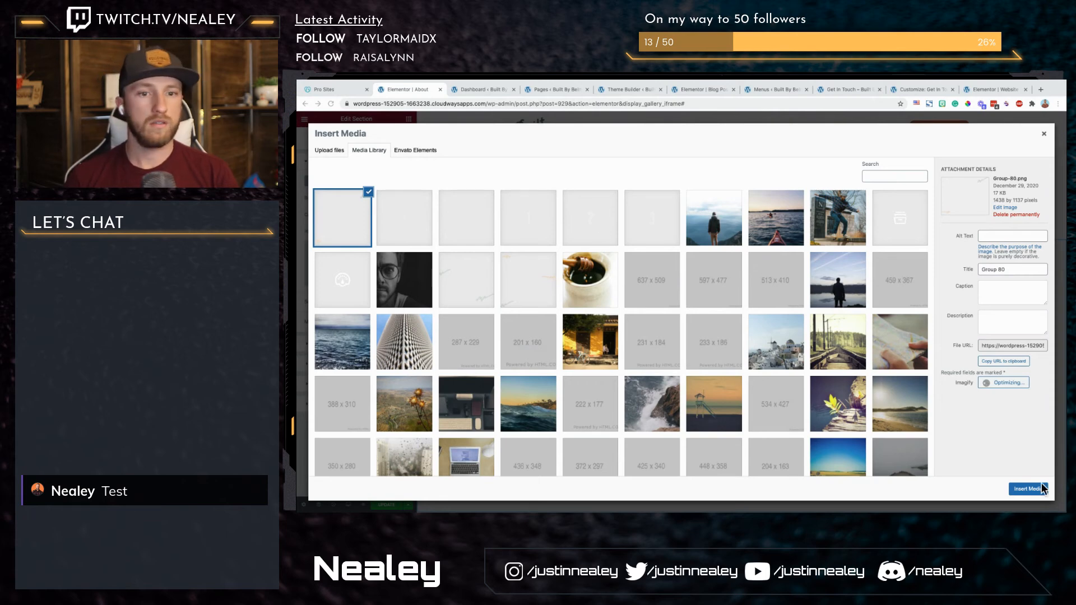
pyautogui.click(1029, 489)
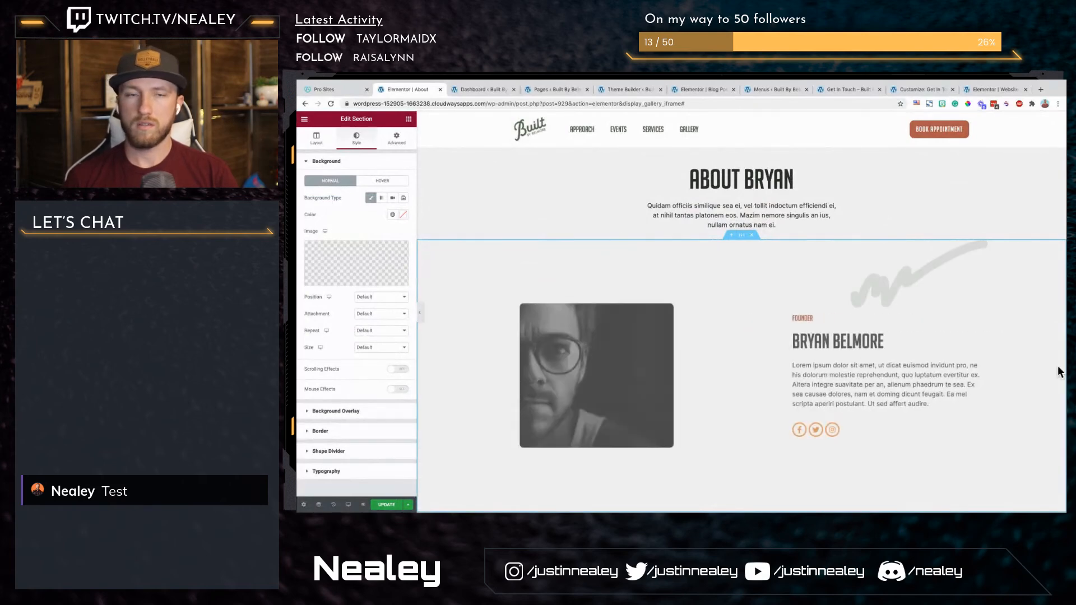
# Step: Set the founder section's background image size to Cover
pyautogui.scroll(-3, 557, 355)
pyautogui.scroll(-2, 557, 355)
pyautogui.scroll(3, 557, 354)
pyautogui.click(381, 348)
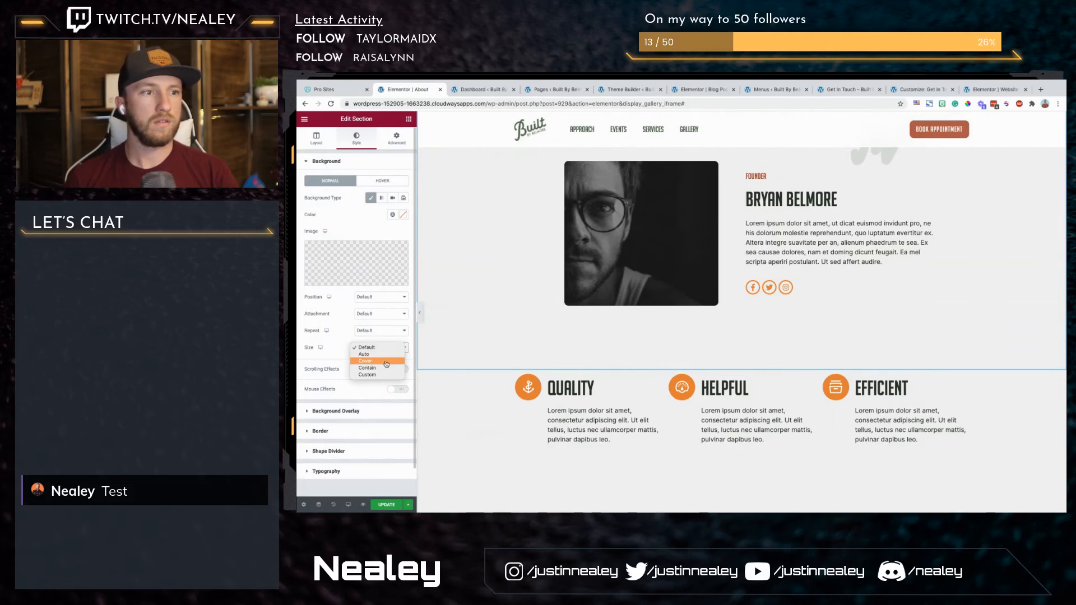
pyautogui.click(386, 362)
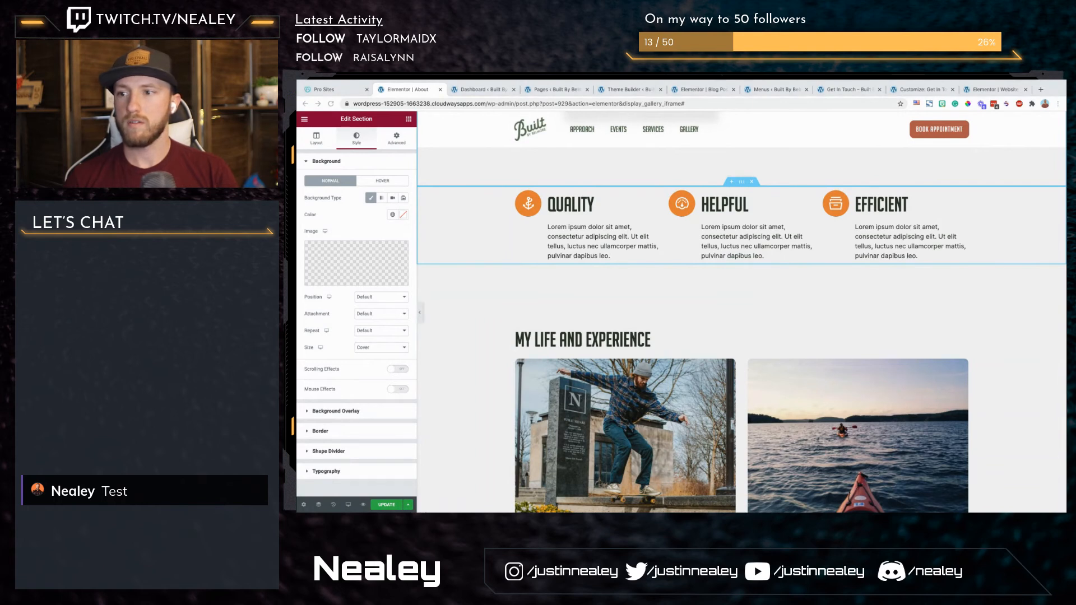
# Step: Open the Behind the Scenes section's style settings and set its background type to Classic
pyautogui.scroll(-8, 1049, 357)
pyautogui.scroll(2, 953, 393)
pyautogui.scroll(-3, 895, 413)
pyautogui.scroll(-1, 895, 413)
pyautogui.click(684, 341)
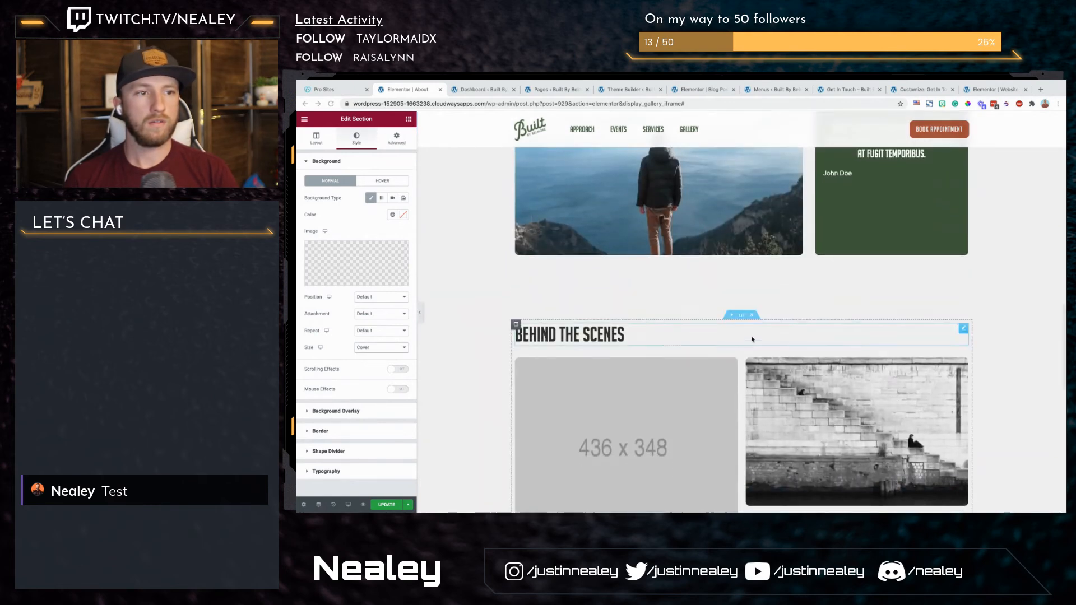
pyautogui.click(330, 141)
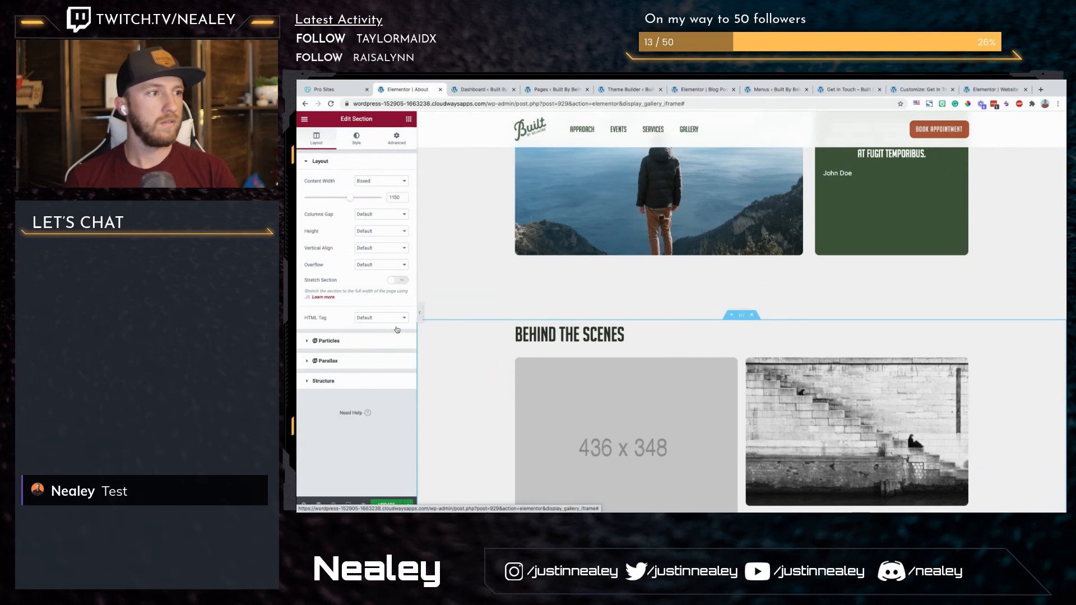
pyautogui.click(357, 139)
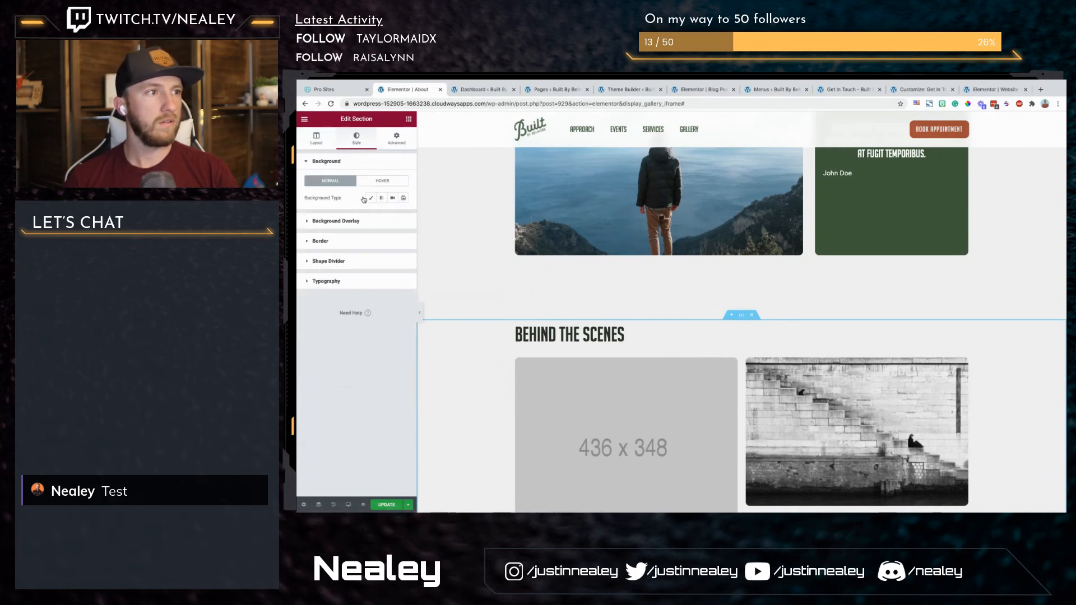
pyautogui.click(328, 221)
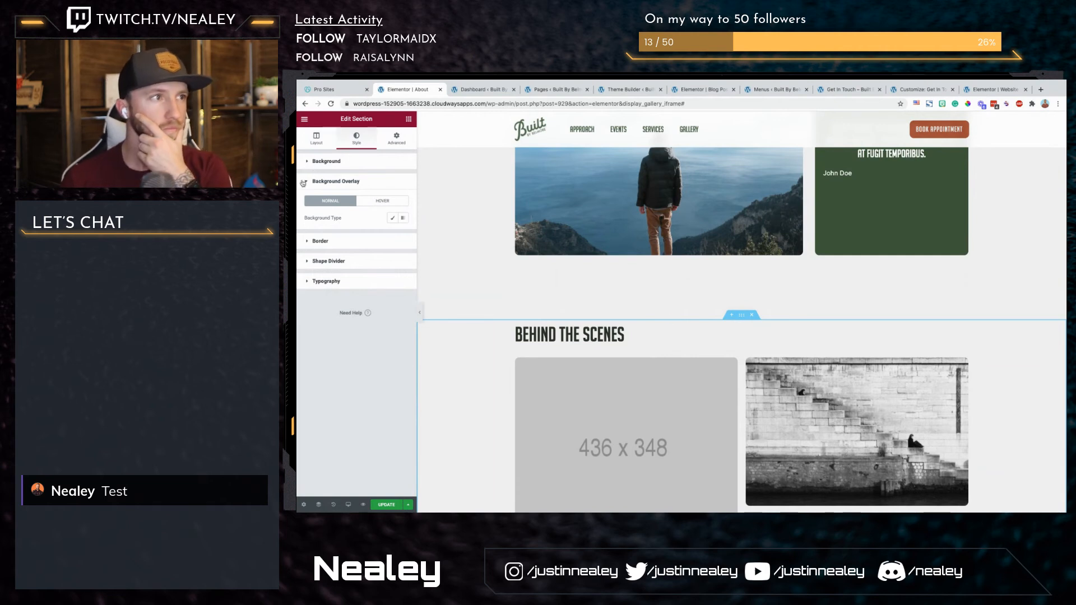
pyautogui.click(308, 163)
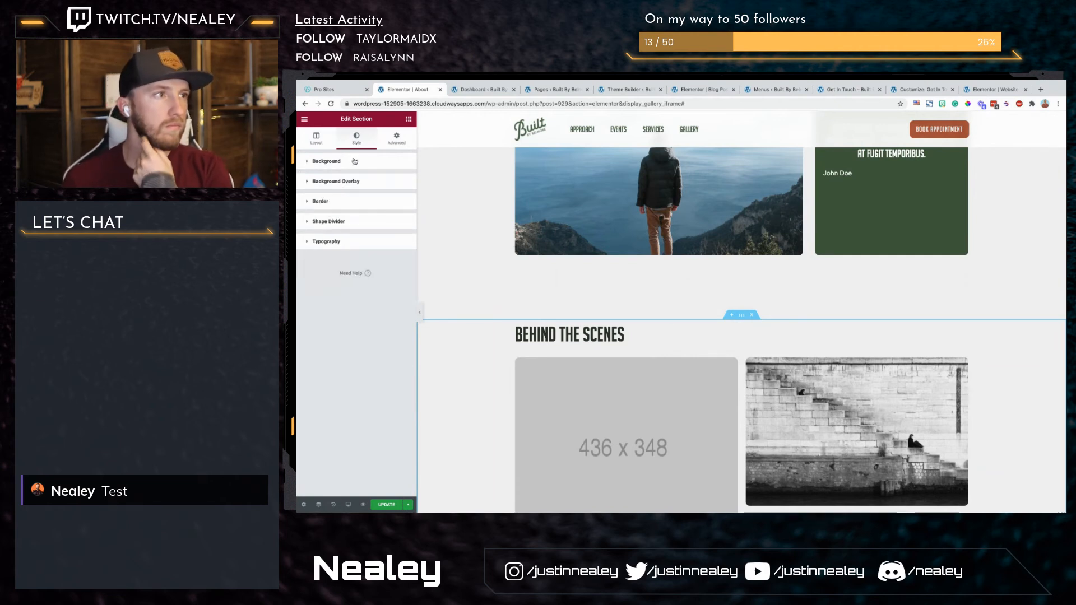
pyautogui.click(370, 198)
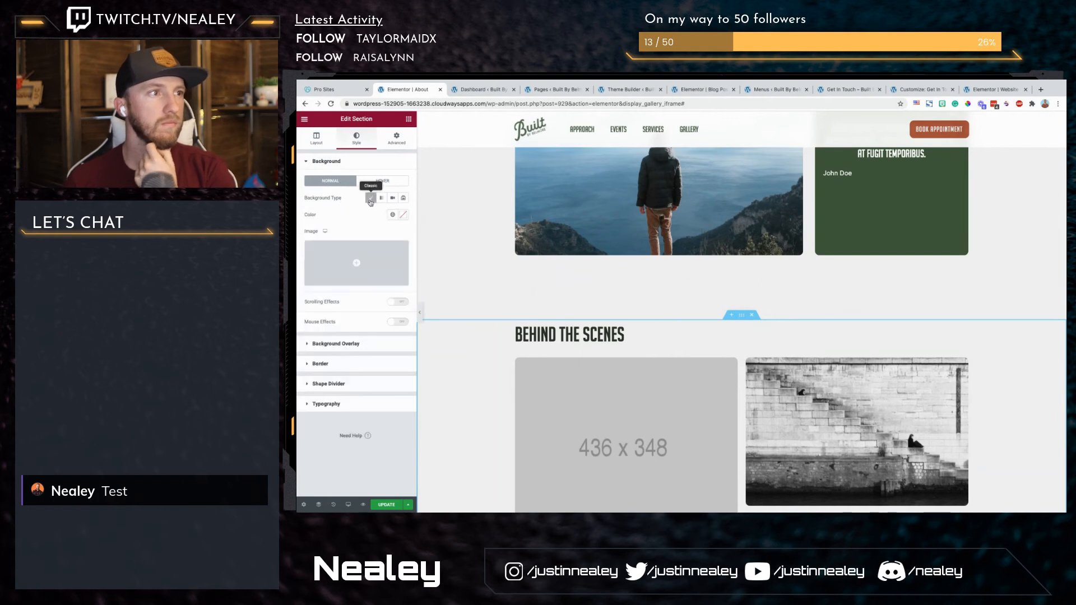
# Step: Insert the orange stroke Path-8-3.png from the media library as the Behind the Scenes section's background image
pyautogui.click(357, 263)
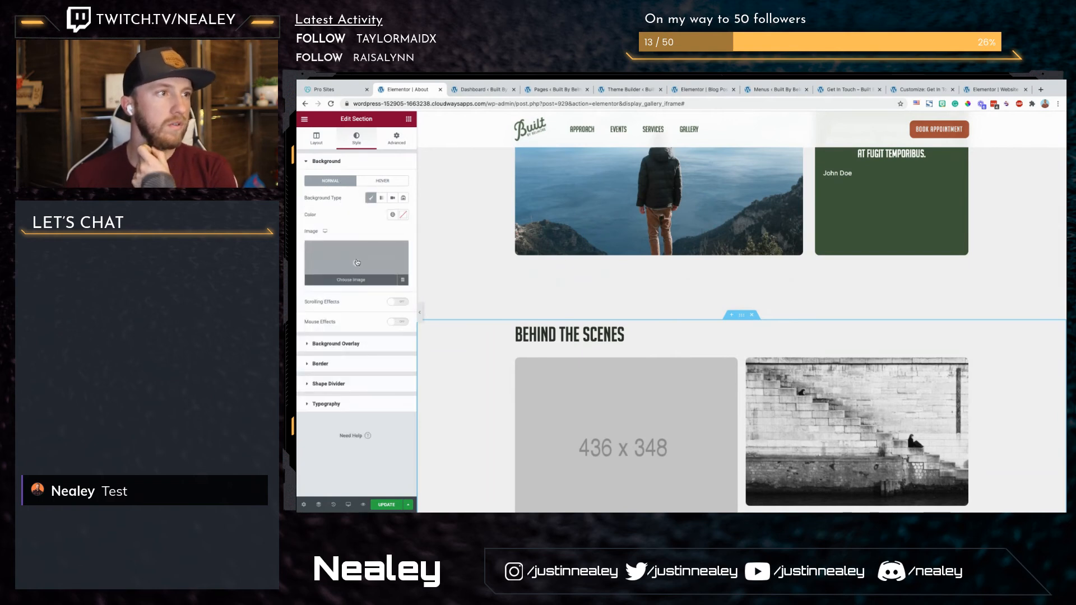
pyautogui.scroll(-10, 607, 322)
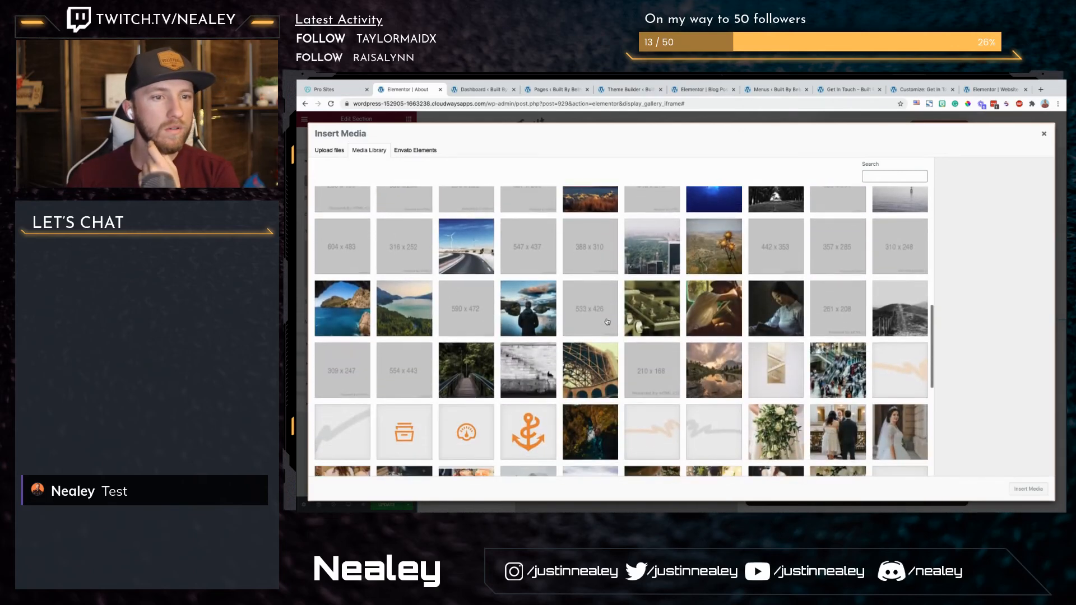
pyautogui.click(897, 379)
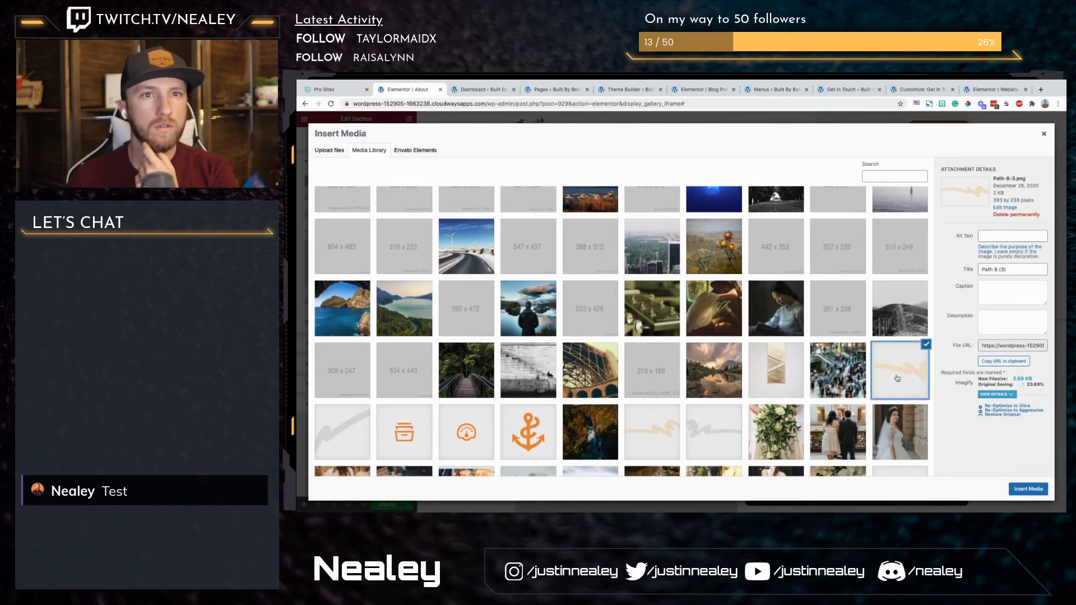
pyautogui.click(1029, 489)
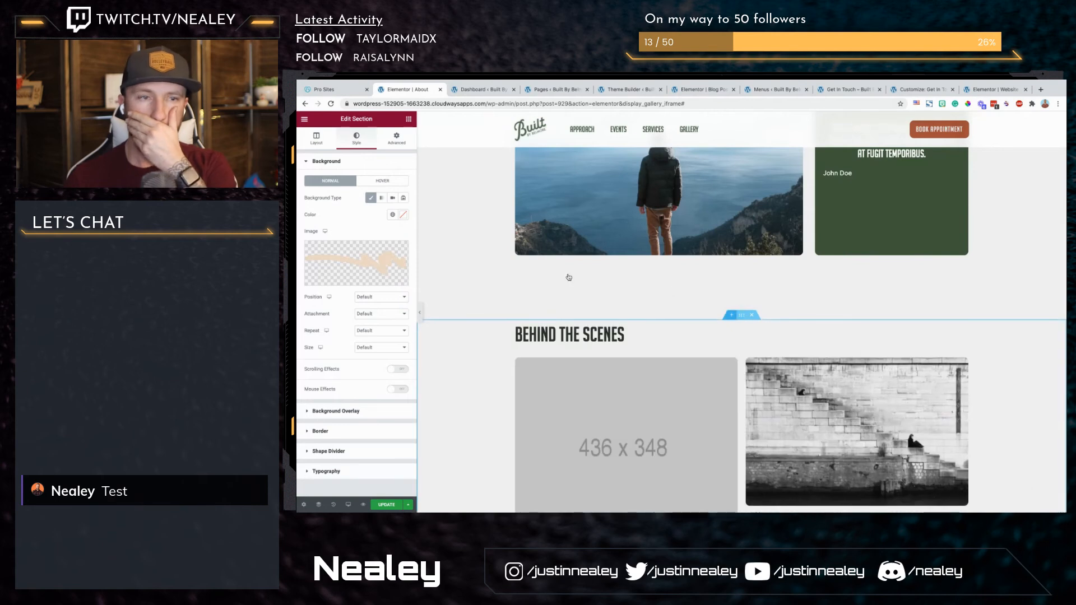
# Step: Set the Behind the Scenes background image to No-repeat with a Bottom Right position
pyautogui.click(370, 331)
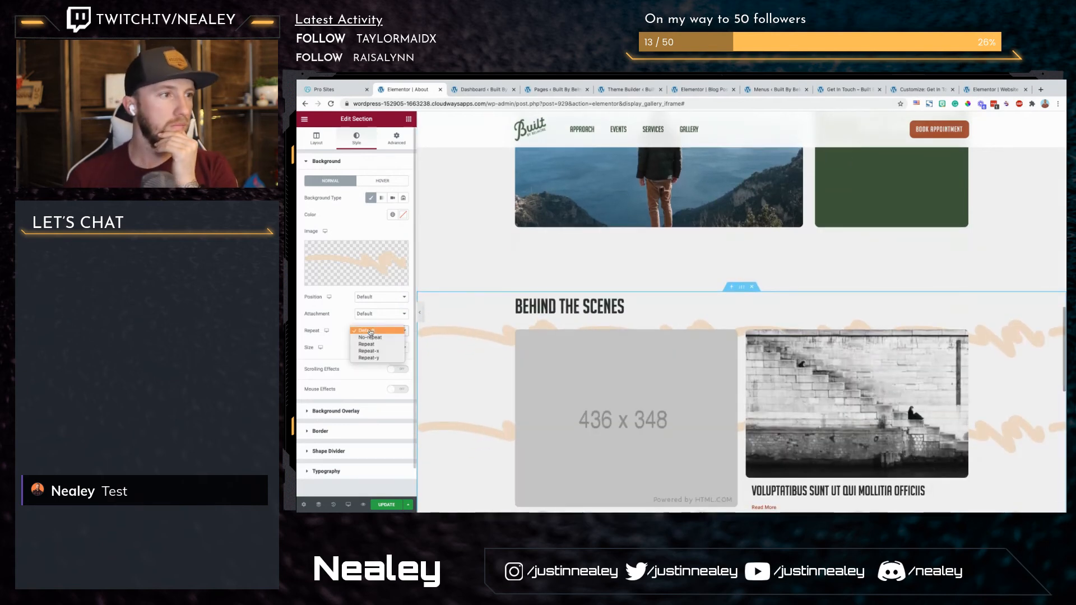
pyautogui.click(370, 337)
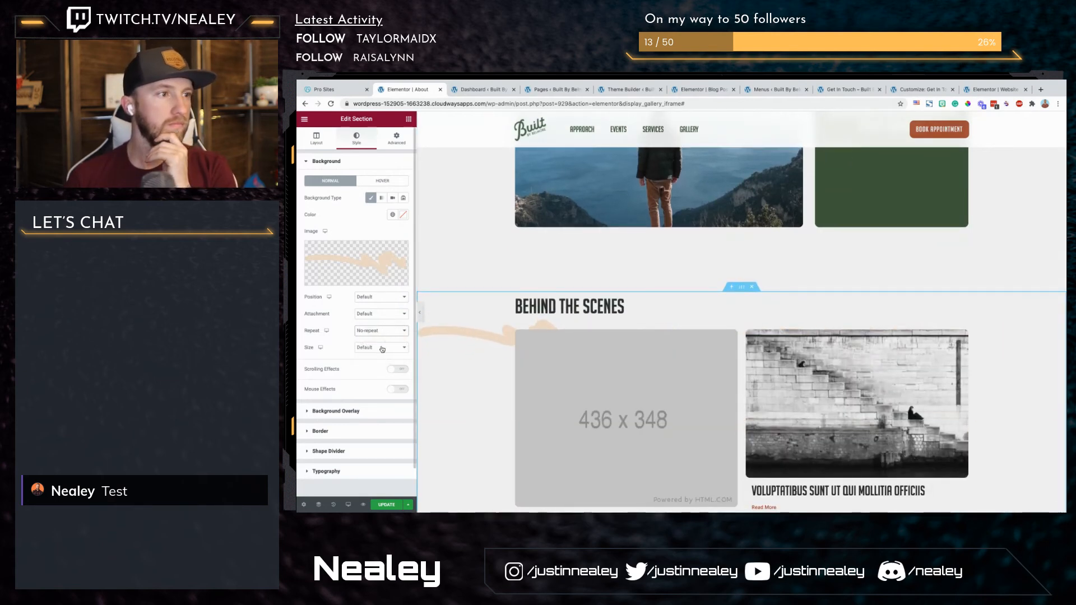
pyautogui.click(390, 297)
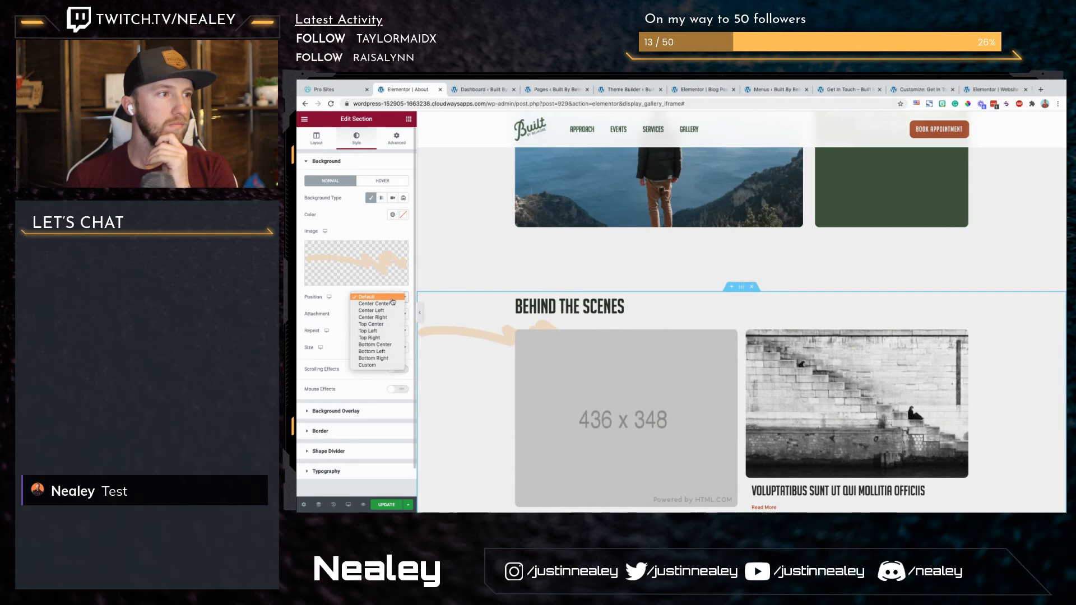
pyautogui.click(396, 359)
pyautogui.scroll(-5, 742, 321)
pyautogui.scroll(2, 742, 321)
# Step: Give the My Life and Experience section a classic background using the grey stroke Path-4.png from the media library
pyautogui.scroll(4, 982, 252)
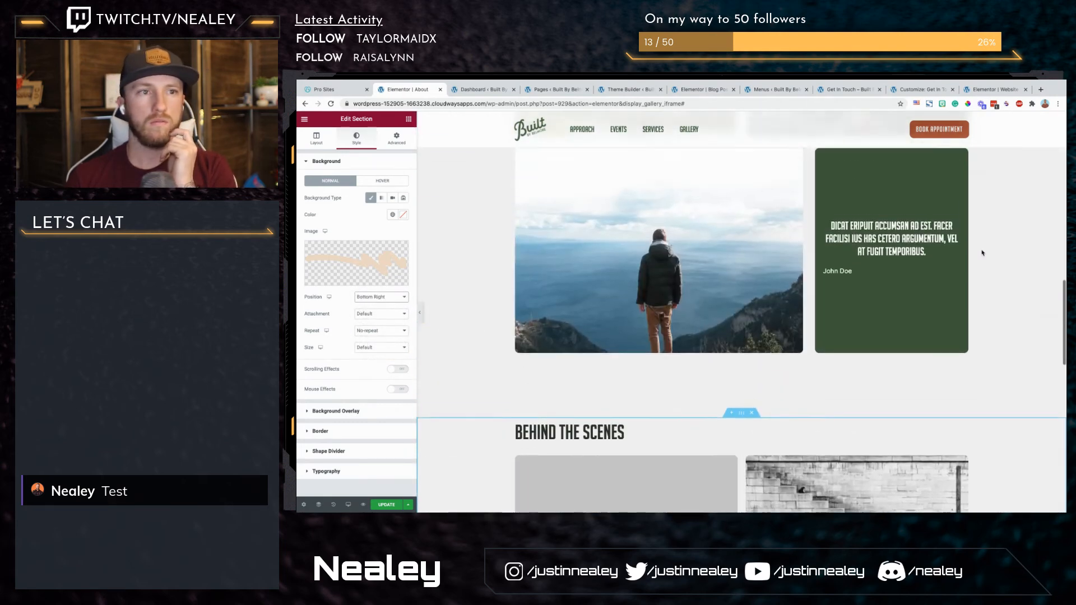
pyautogui.scroll(5, 983, 253)
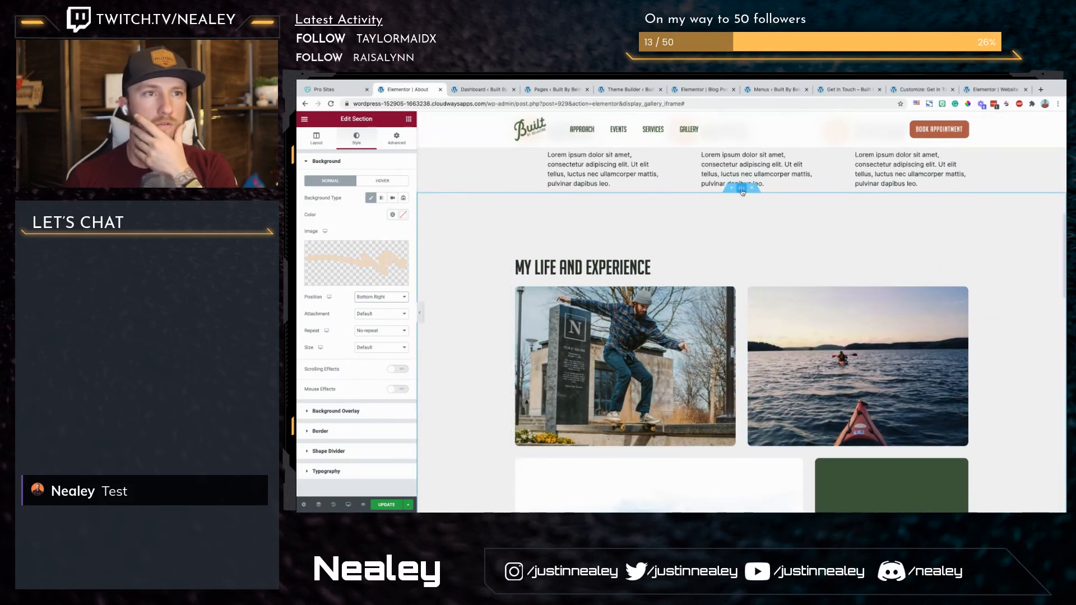
pyautogui.click(742, 192)
pyautogui.click(357, 139)
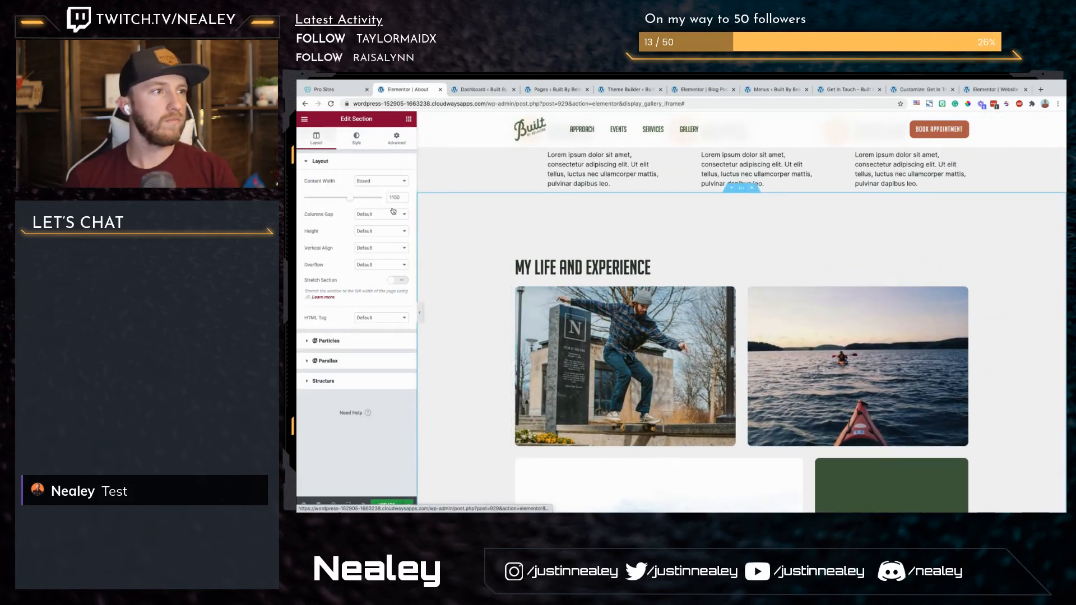
pyautogui.click(371, 197)
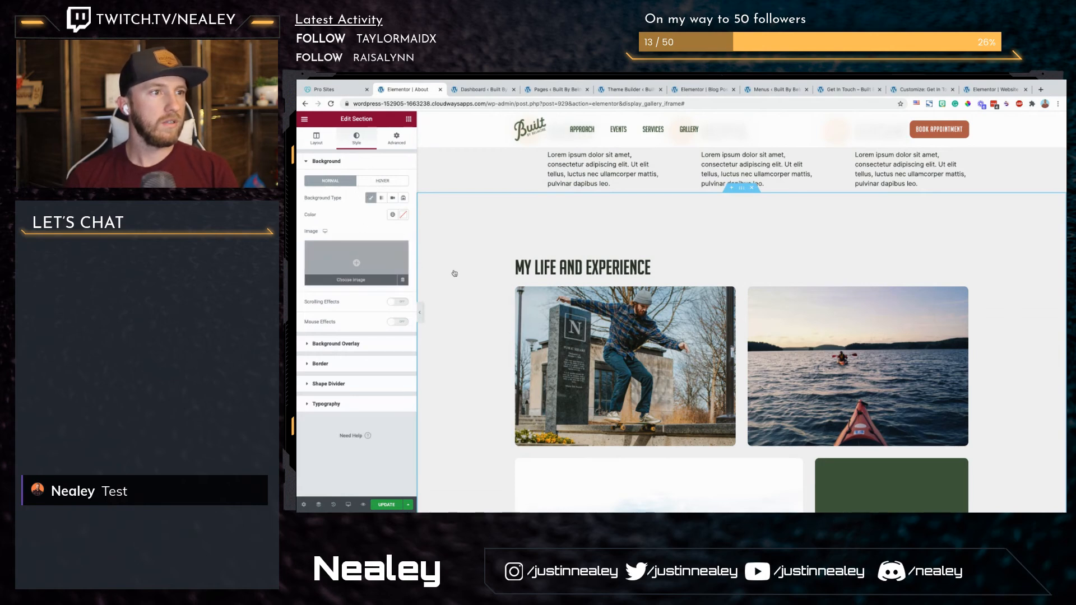
pyautogui.click(401, 263)
pyautogui.scroll(-5, 575, 307)
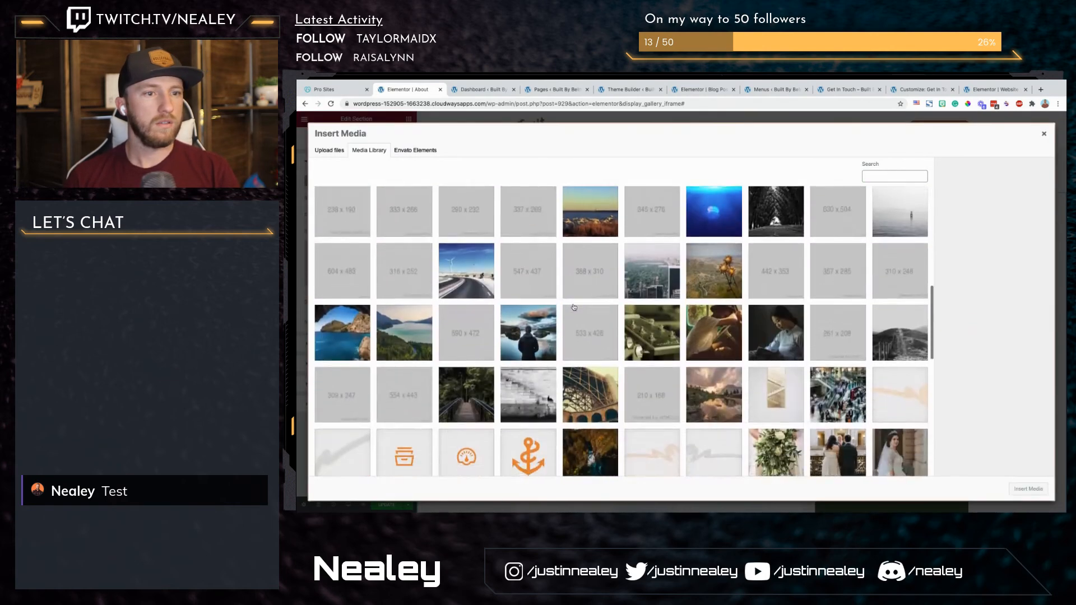
pyautogui.scroll(-4, 575, 308)
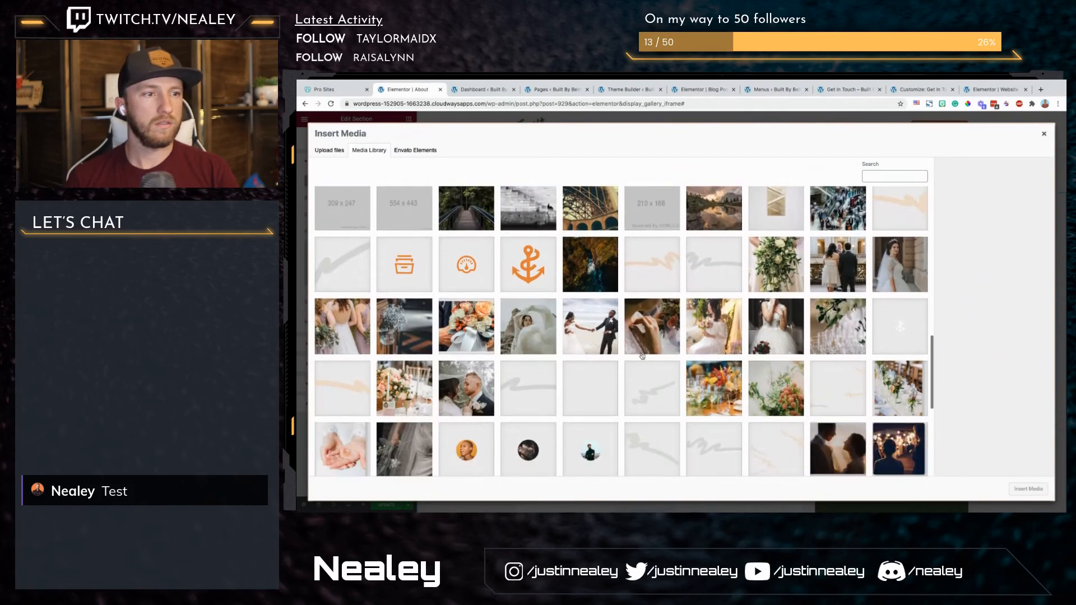
pyautogui.click(715, 448)
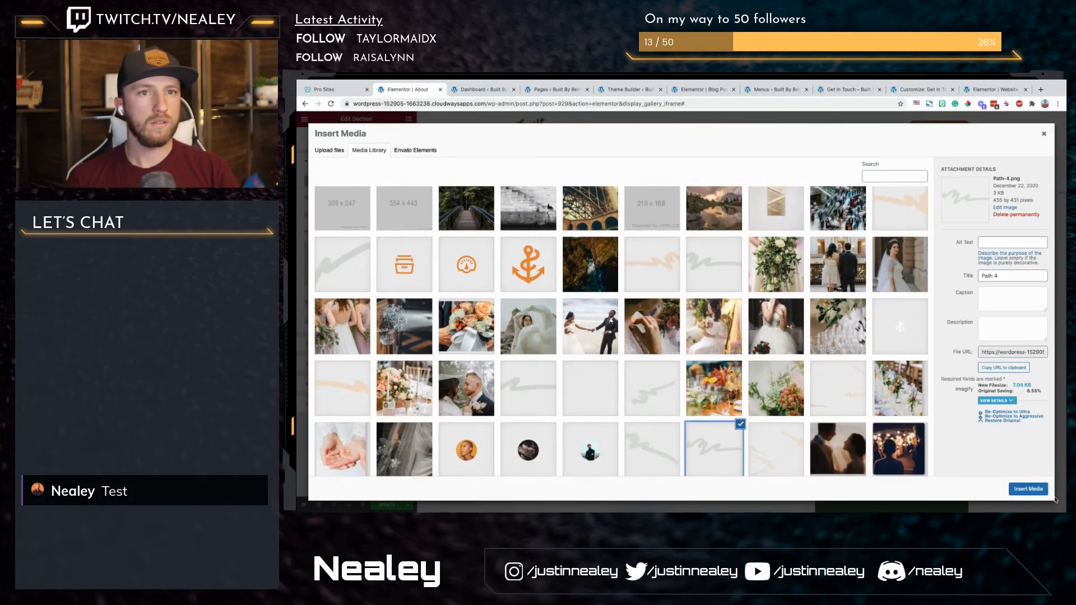
pyautogui.click(1028, 489)
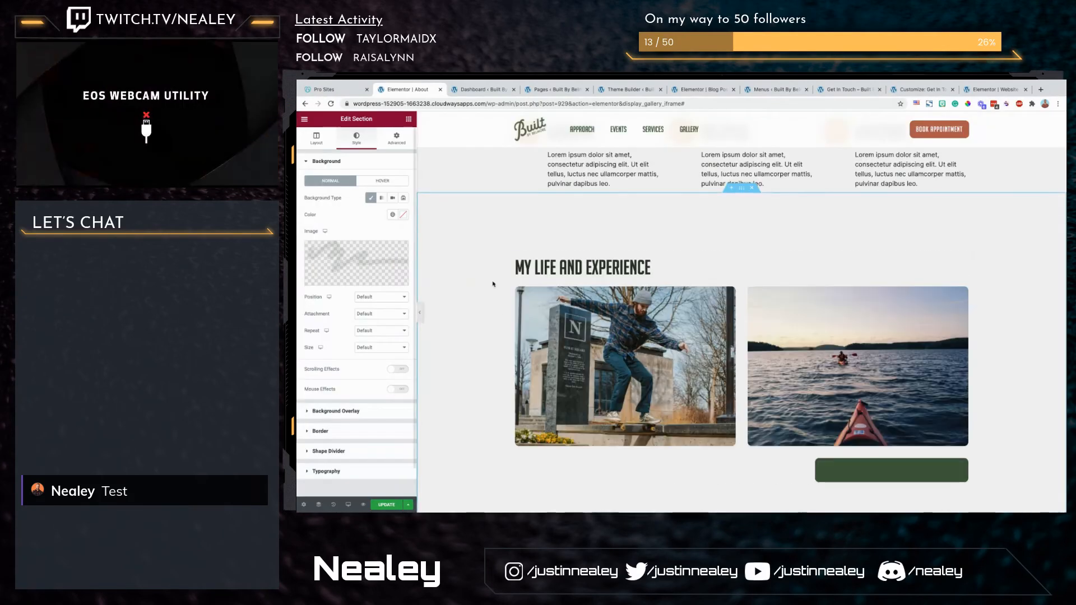
# Step: Set the My Life and Experience background image to No-repeat at Bottom Right and update the About page
pyautogui.click(380, 348)
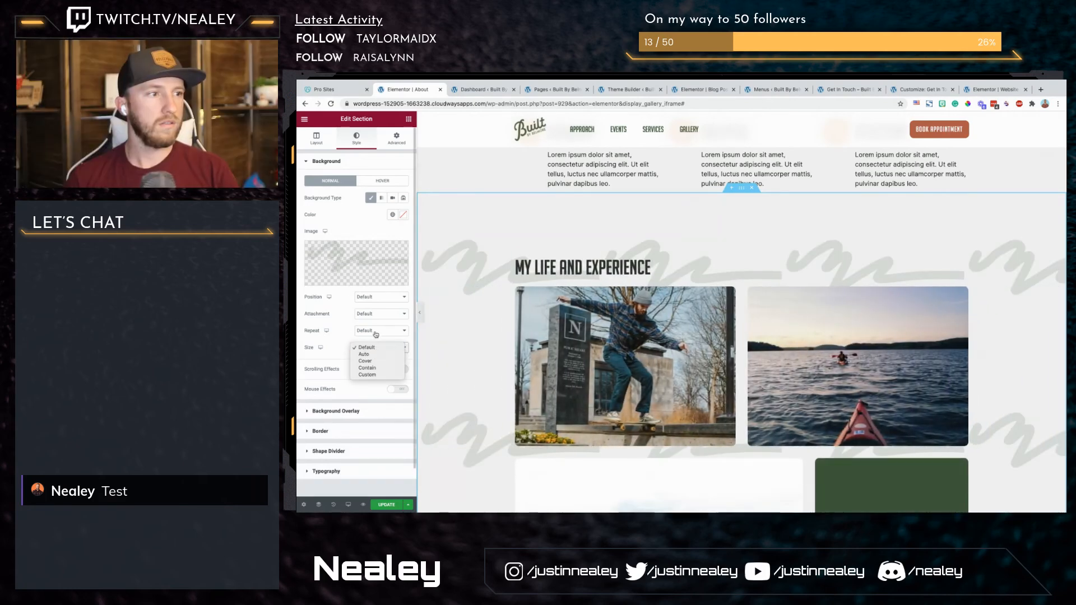
pyautogui.click(376, 338)
pyautogui.click(377, 331)
pyautogui.click(375, 337)
pyautogui.click(383, 298)
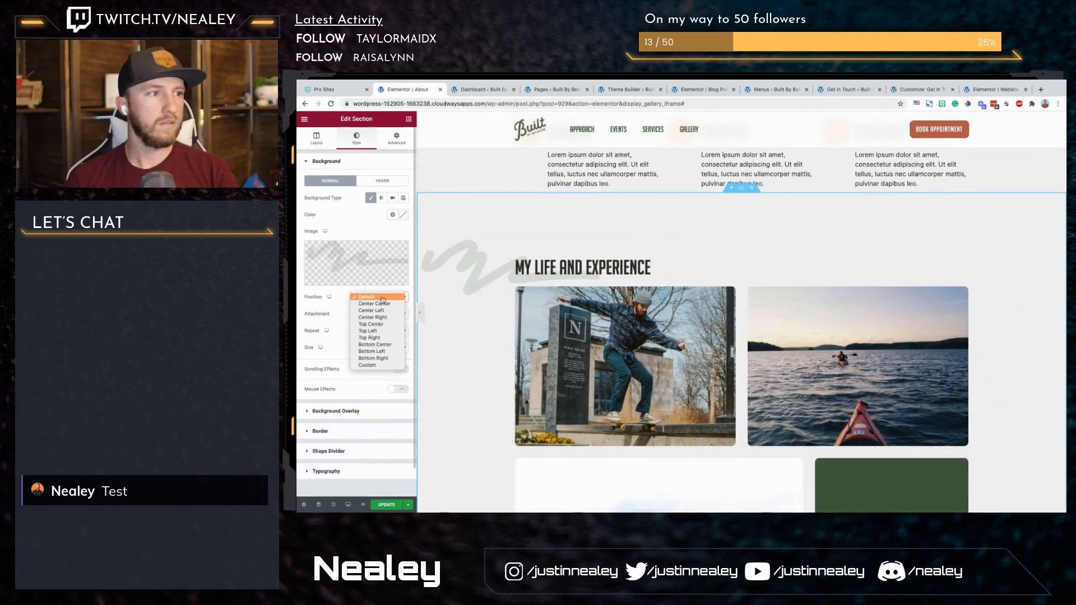
pyautogui.click(373, 358)
pyautogui.click(384, 506)
# Step: Open the Get in Touch page in the Elementor editor and close the leftover Customizer page
pyautogui.scroll(-7, 645, 387)
pyautogui.scroll(4, 644, 387)
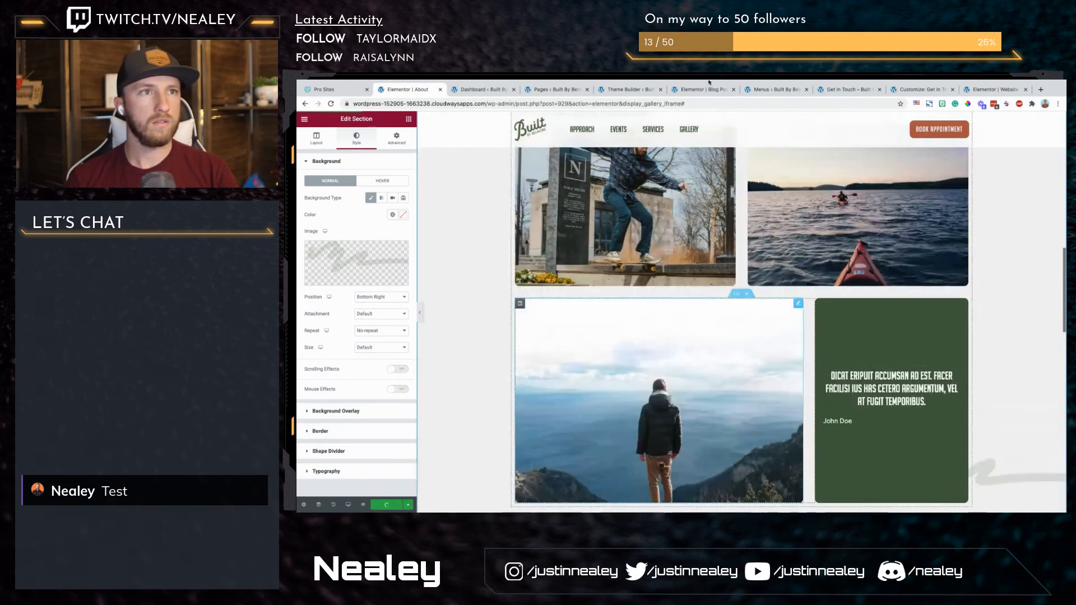
pyautogui.click(855, 92)
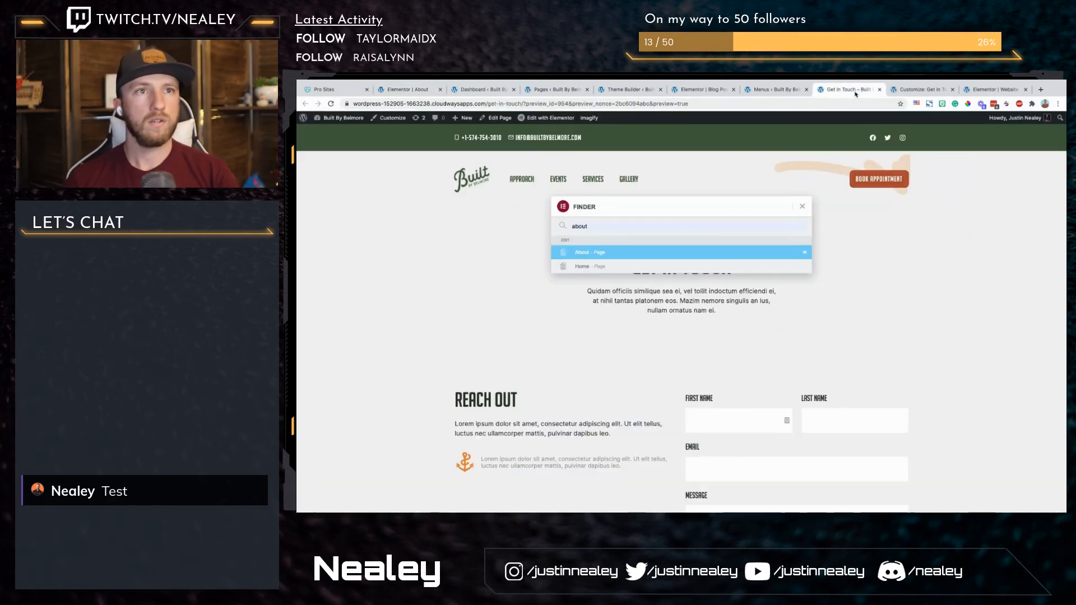
pyautogui.click(547, 118)
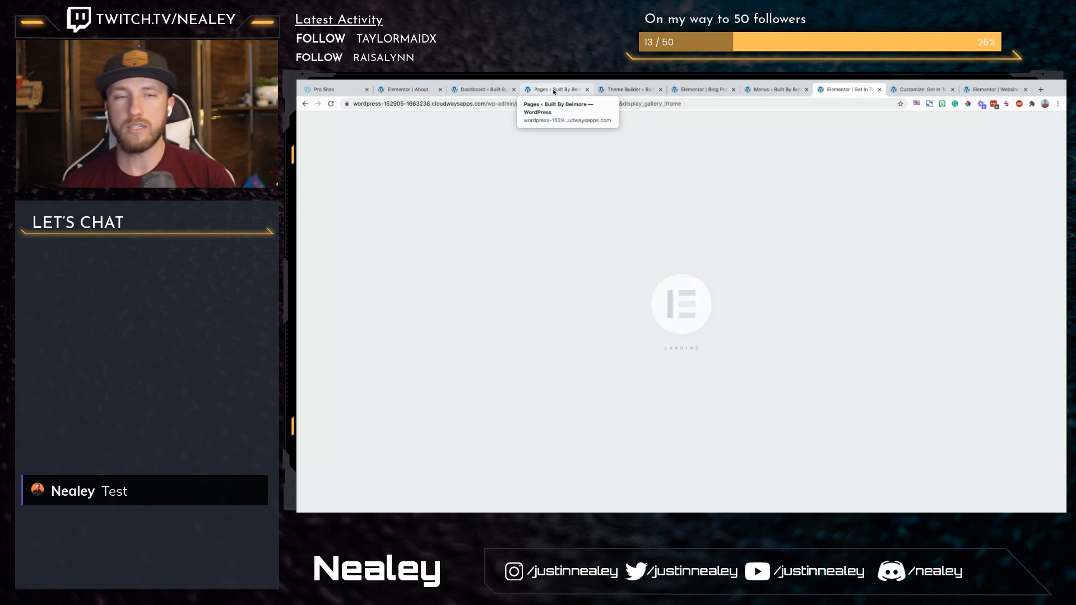
pyautogui.click(919, 91)
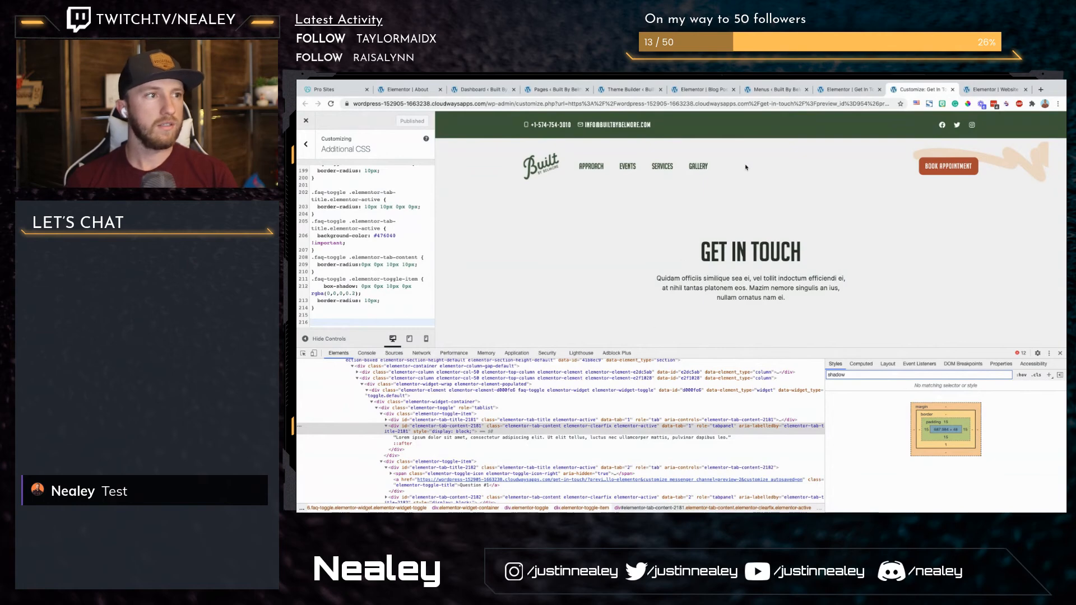
pyautogui.hotkey('ctrl', 'w')
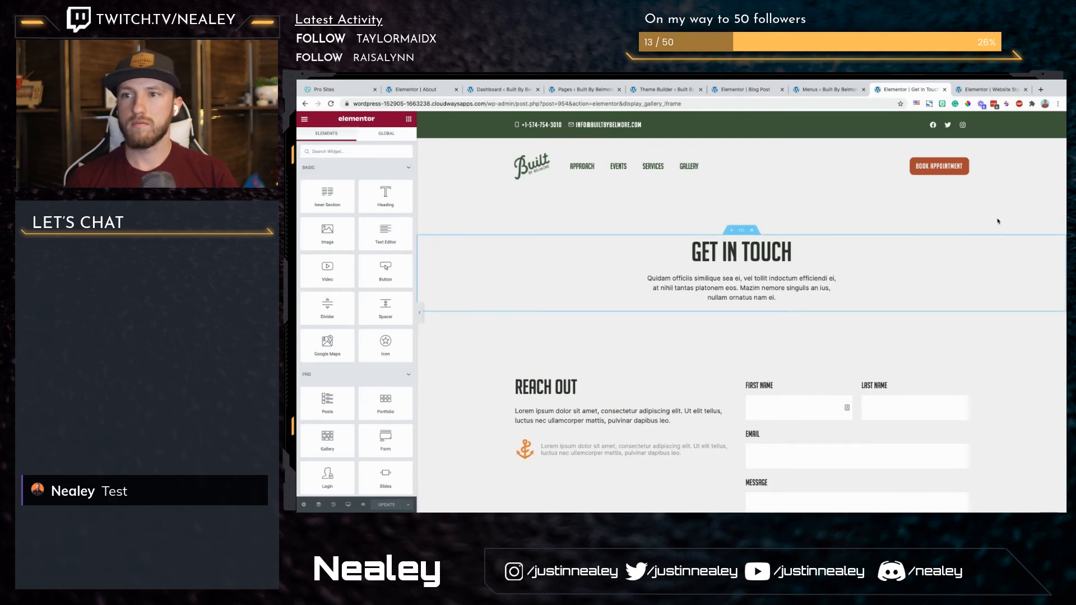
# Step: Give the Reach Out section a classic background by uploading and inserting the exported image Group-81.png
pyautogui.press('super+Tab')
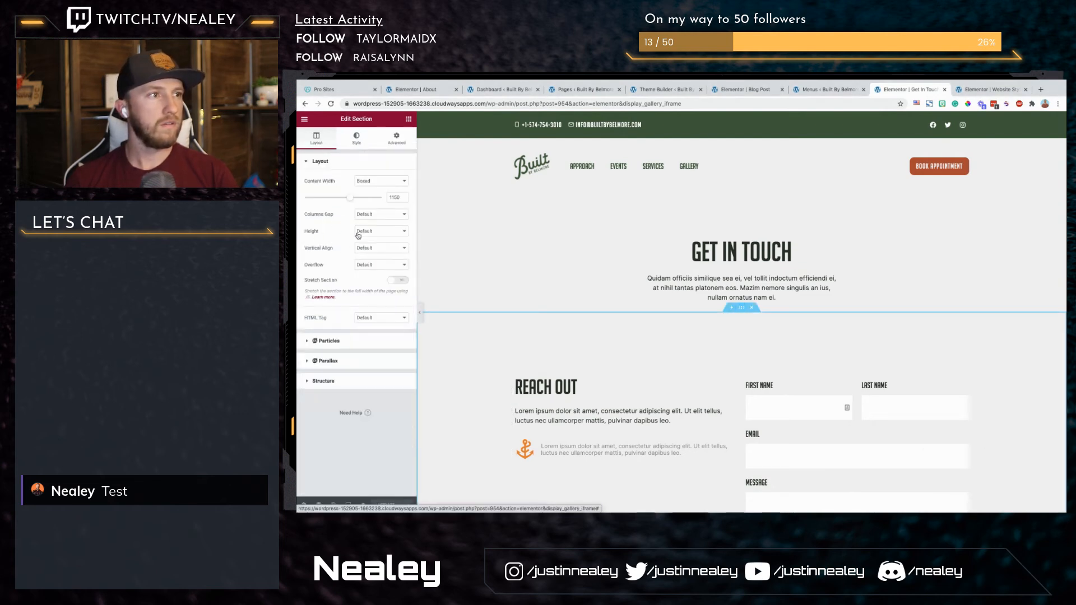
pyautogui.click(356, 138)
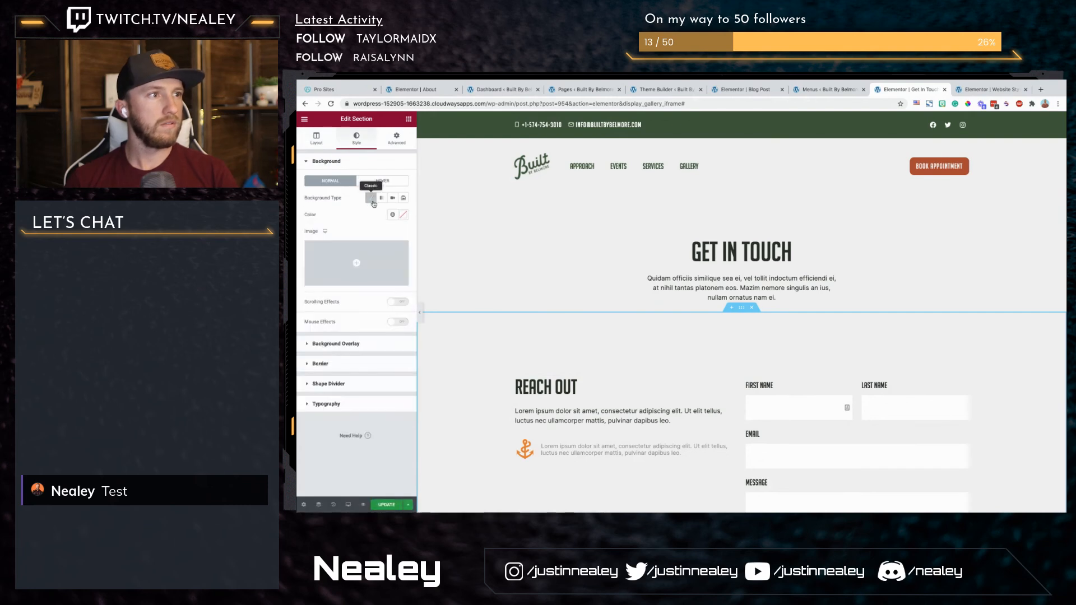
pyautogui.click(331, 274)
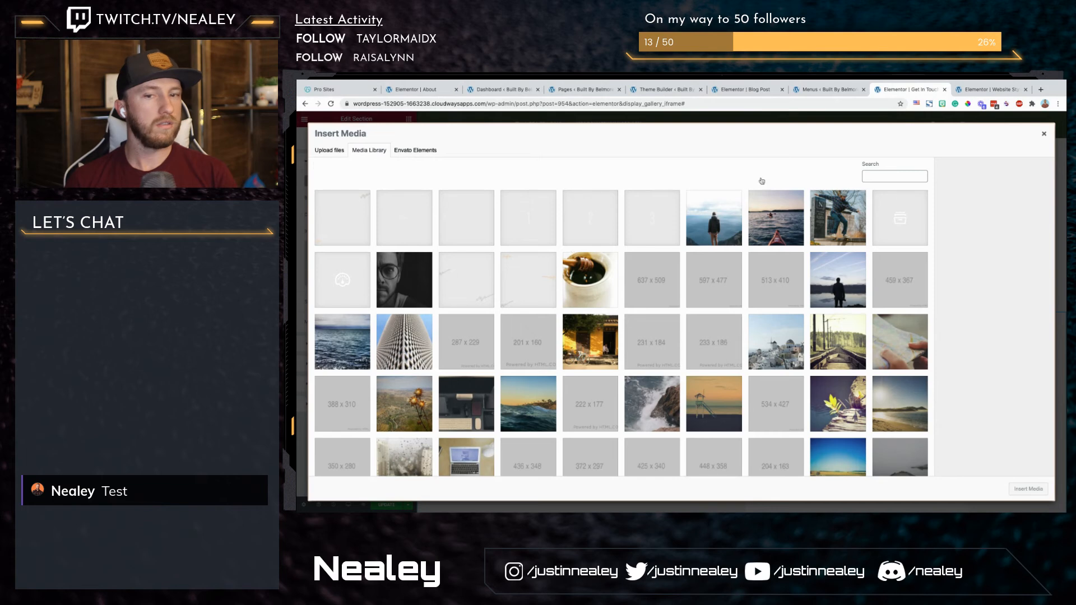
pyautogui.moveTo(1065, 409); pyautogui.dragTo(747, 386)
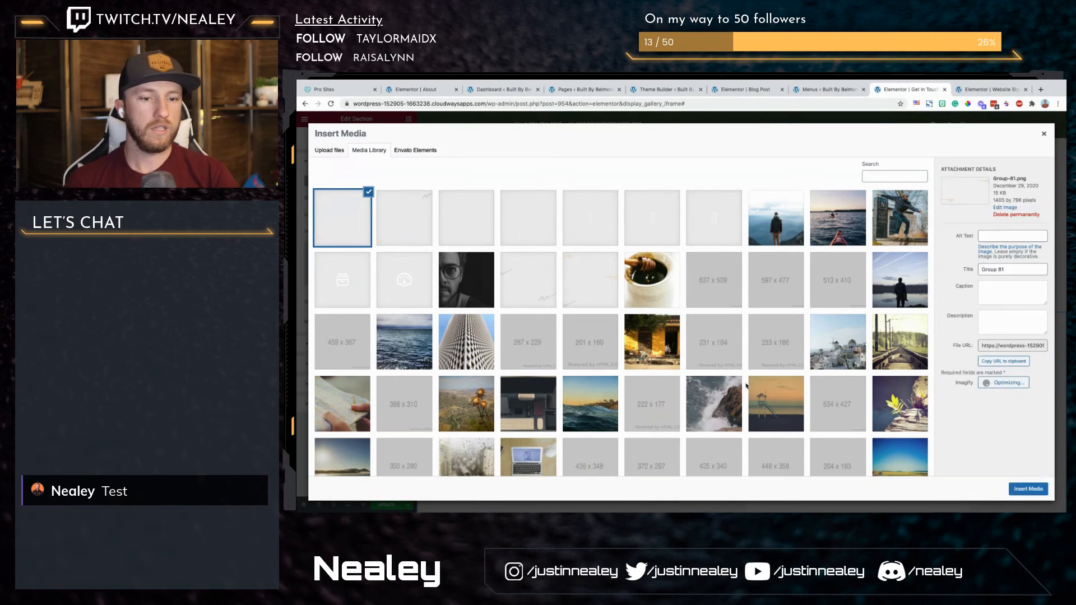
pyautogui.scroll(-1, 747, 385)
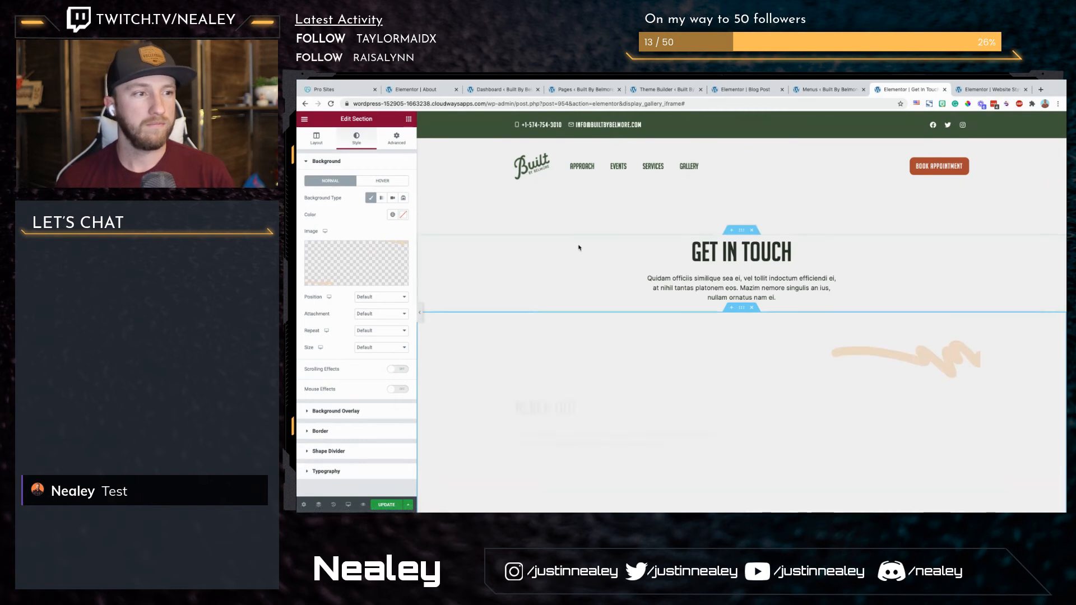
pyautogui.scroll(-3, 579, 248)
# Step: Set the Reach Out background image's size to Contain, keep its attachment at Default, and review the section
pyautogui.click(370, 331)
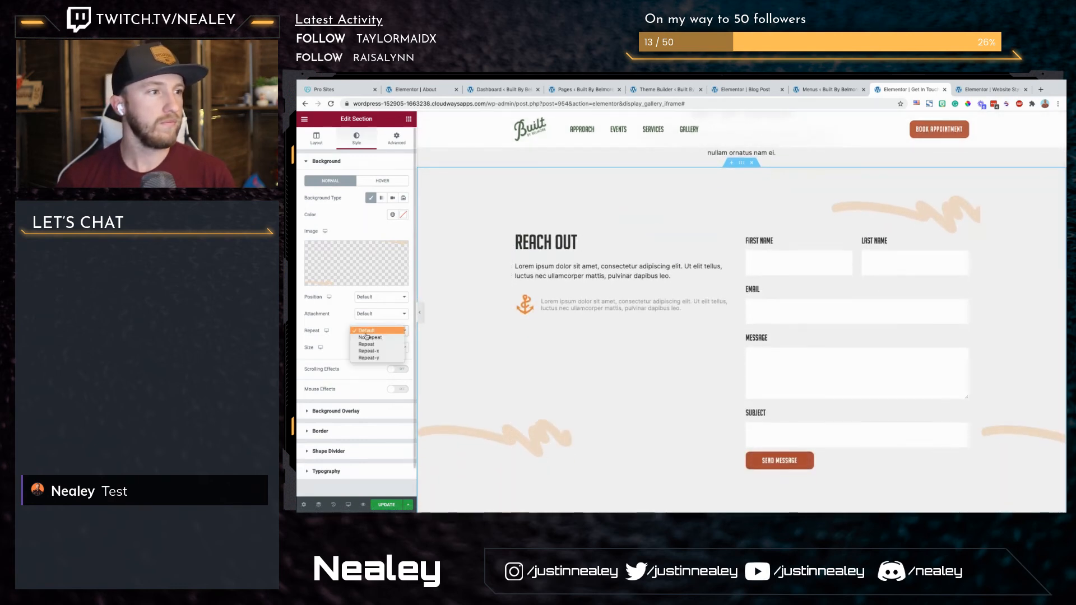
pyautogui.click(348, 353)
pyautogui.click(371, 348)
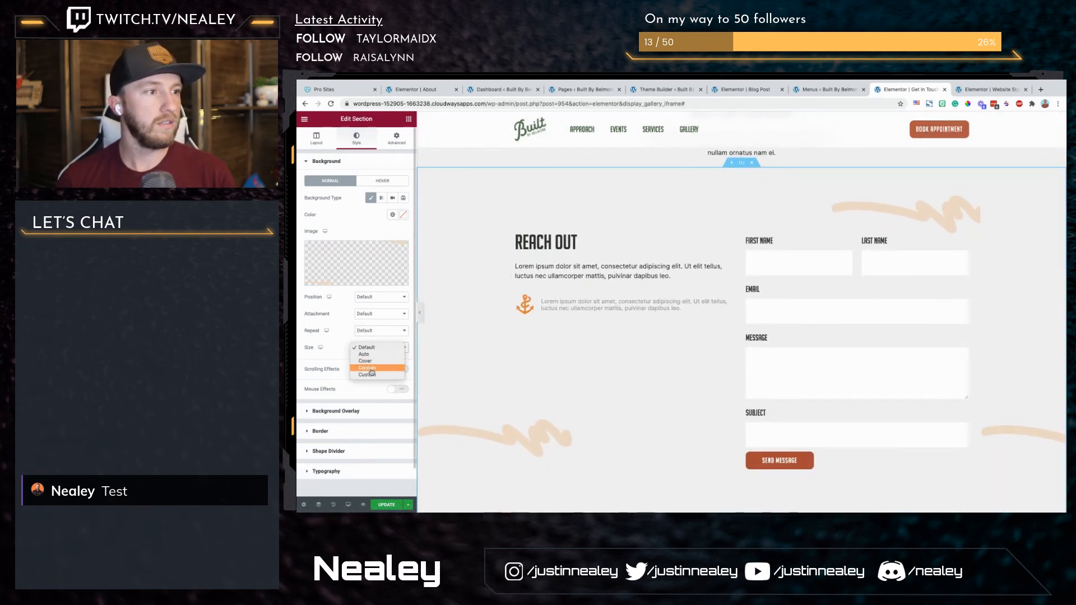
pyautogui.click(371, 372)
pyautogui.click(375, 315)
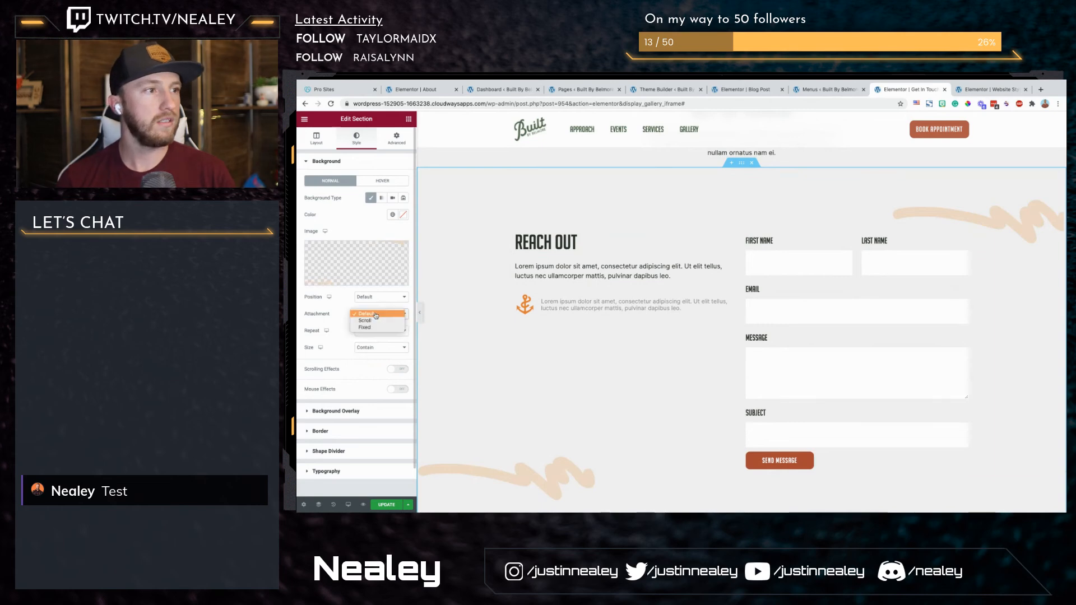
pyautogui.click(367, 314)
pyautogui.scroll(-3, 524, 355)
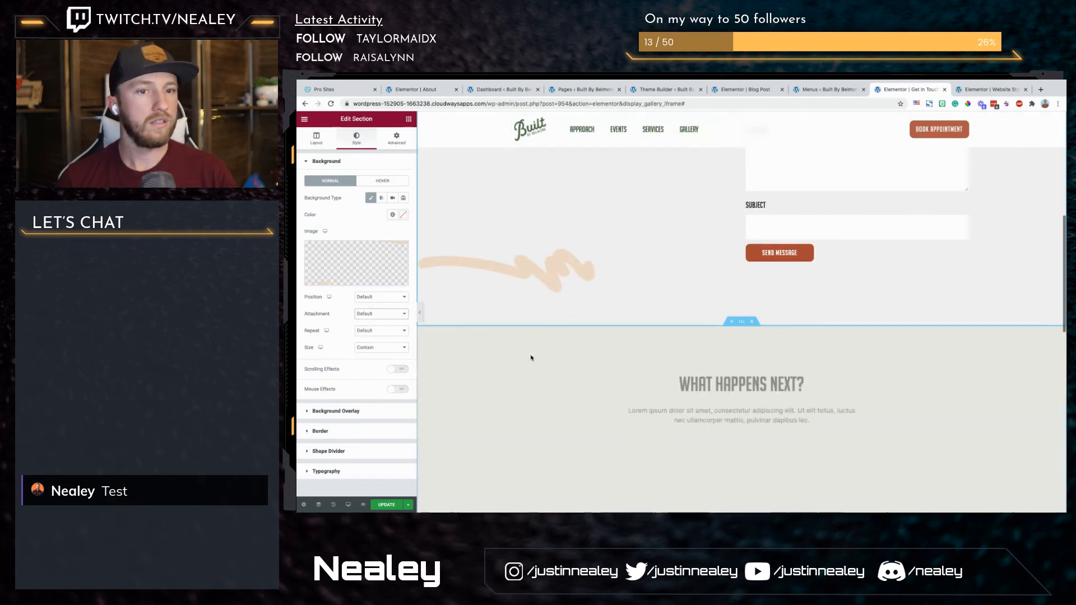
pyautogui.scroll(3, 532, 358)
pyautogui.scroll(-2, 532, 356)
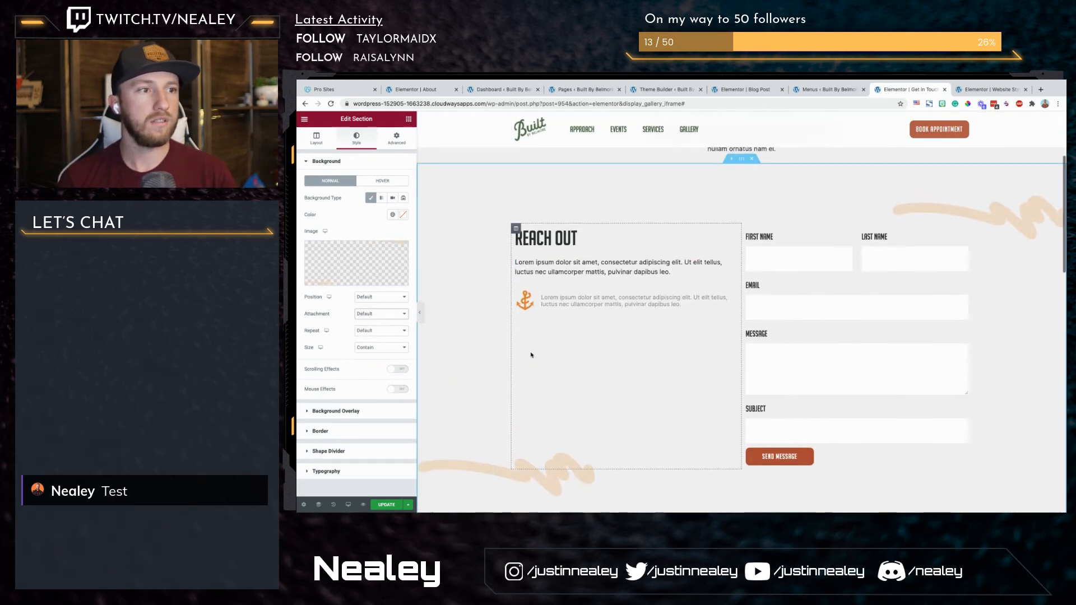
# Step: Set the Reach Out section's background image to No-repeat
pyautogui.click(366, 316)
pyautogui.click(332, 326)
pyautogui.click(361, 331)
pyautogui.click(368, 337)
pyautogui.scroll(-4, 541, 385)
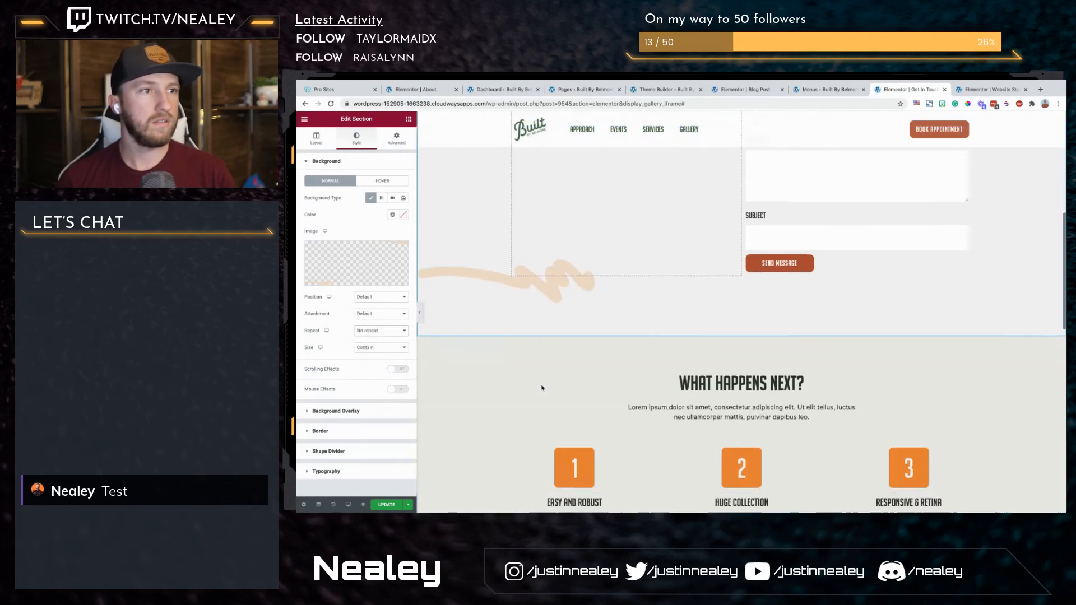
# Step: Add an Image widget above the Frequently Asked Questions heading and insert the uploaded grey stroke Path-6-3.png
pyautogui.press('super+Tab')
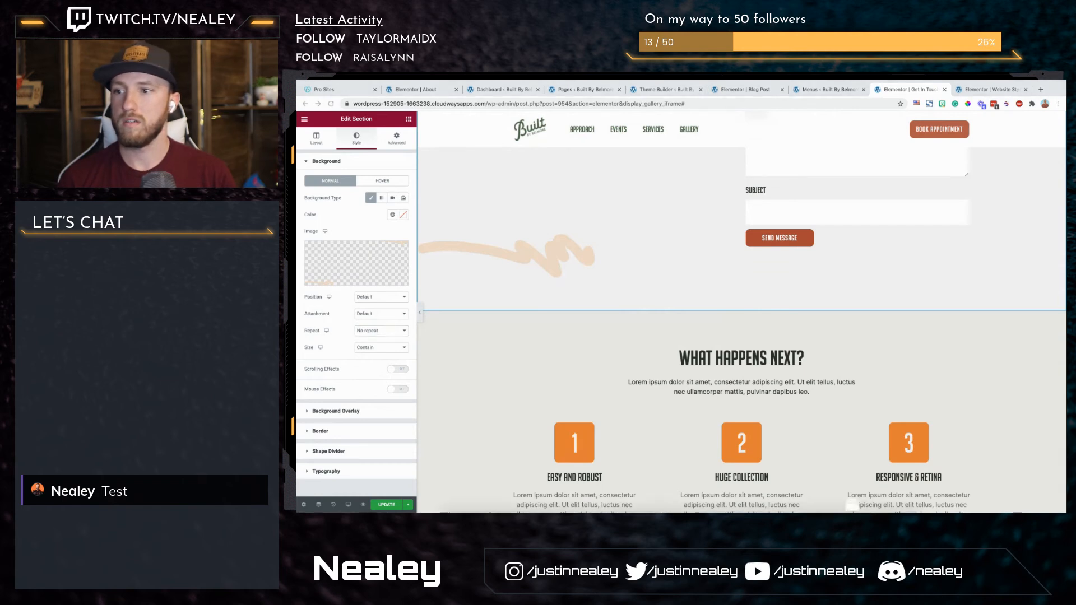
pyautogui.scroll(-5, 732, 290)
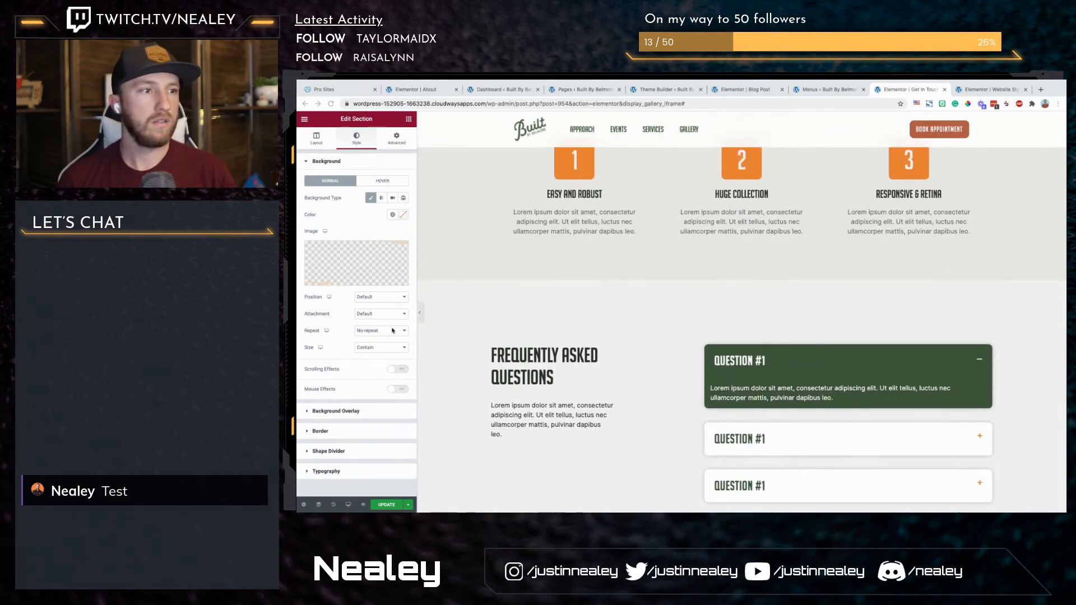
pyautogui.click(409, 119)
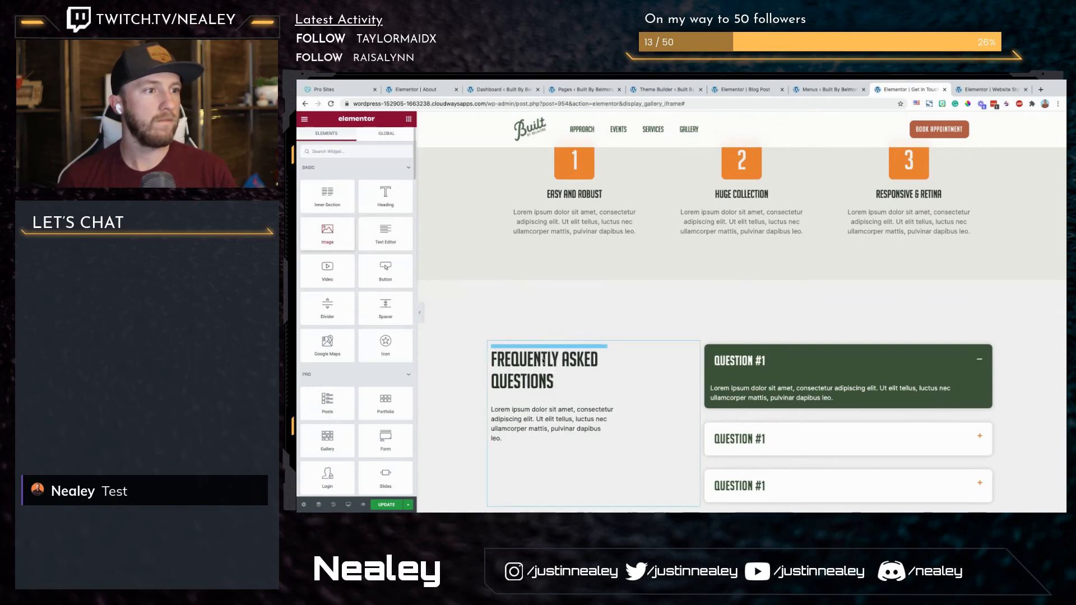
pyautogui.moveTo(542, 358); pyautogui.dragTo(541, 353)
pyautogui.click(359, 205)
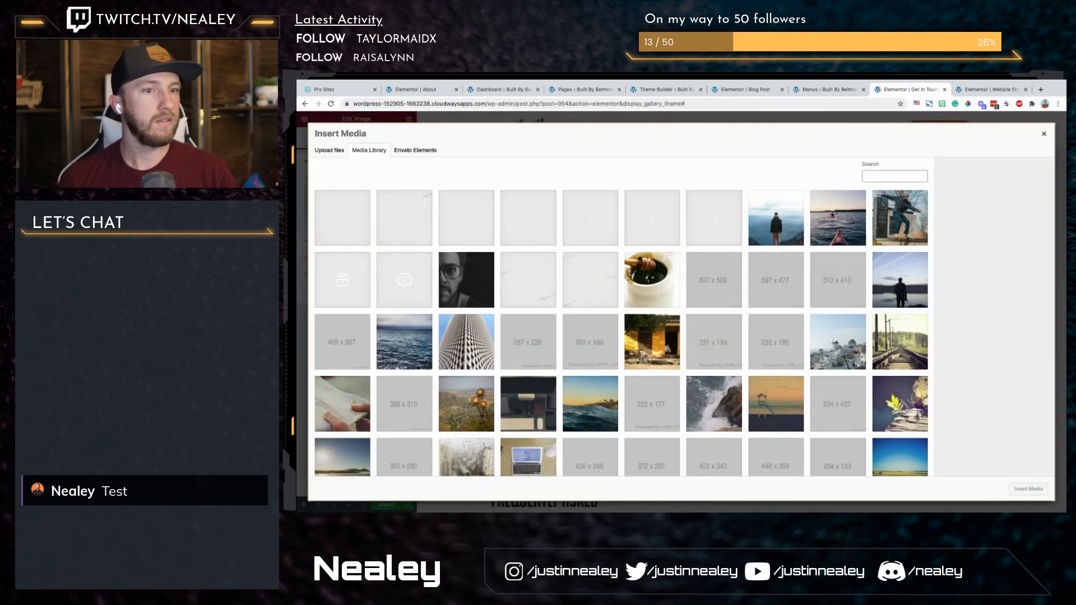
pyautogui.moveTo(807, 371); pyautogui.dragTo(807, 372)
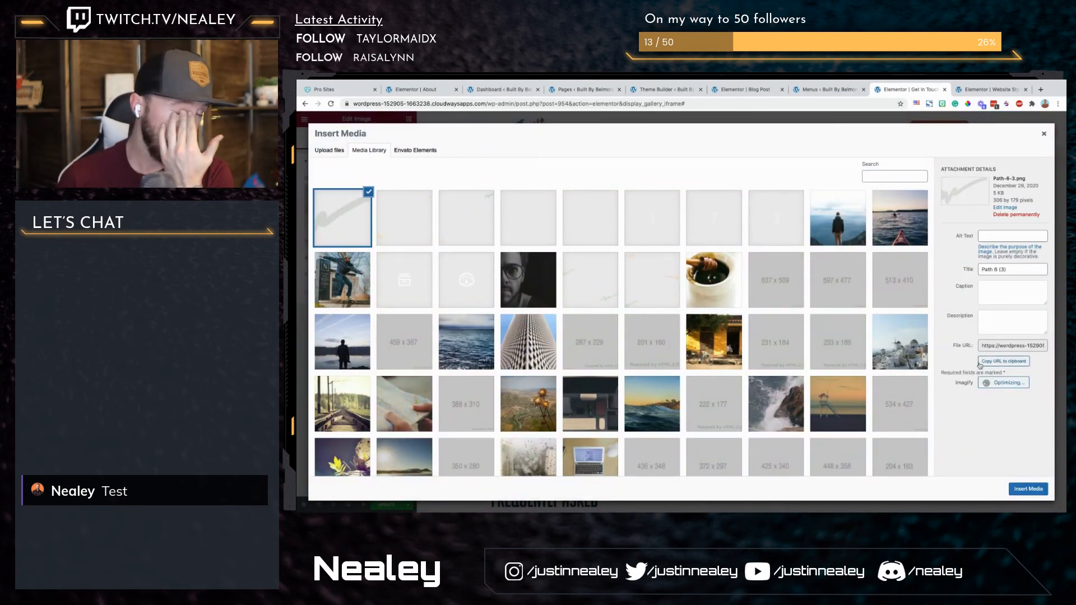
pyautogui.click(1023, 487)
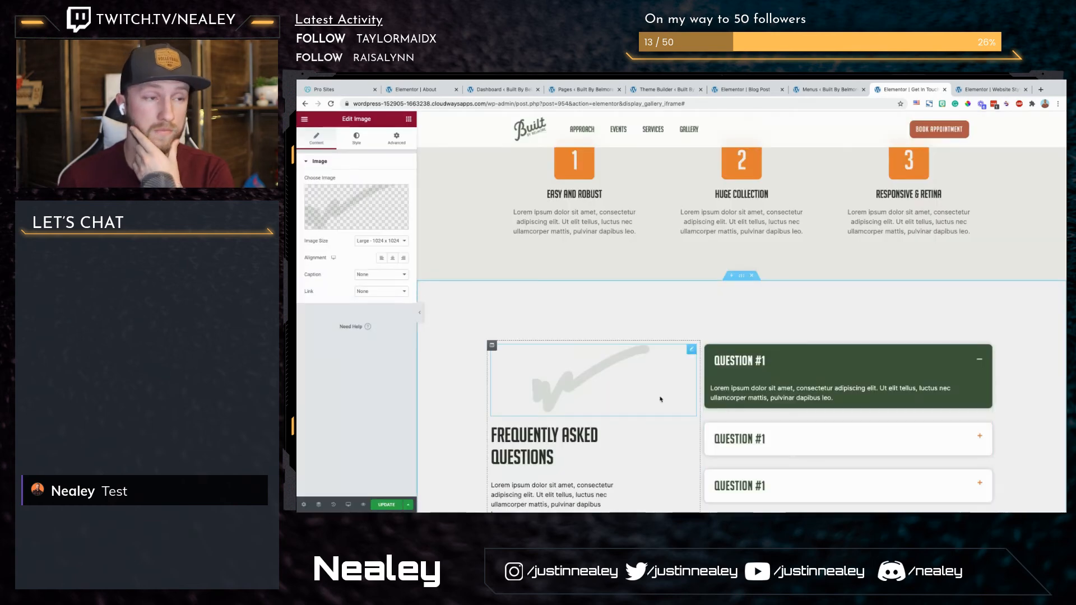
# Step: Set the Frequently Asked Questions section's overflow to Hidden
pyautogui.click(493, 346)
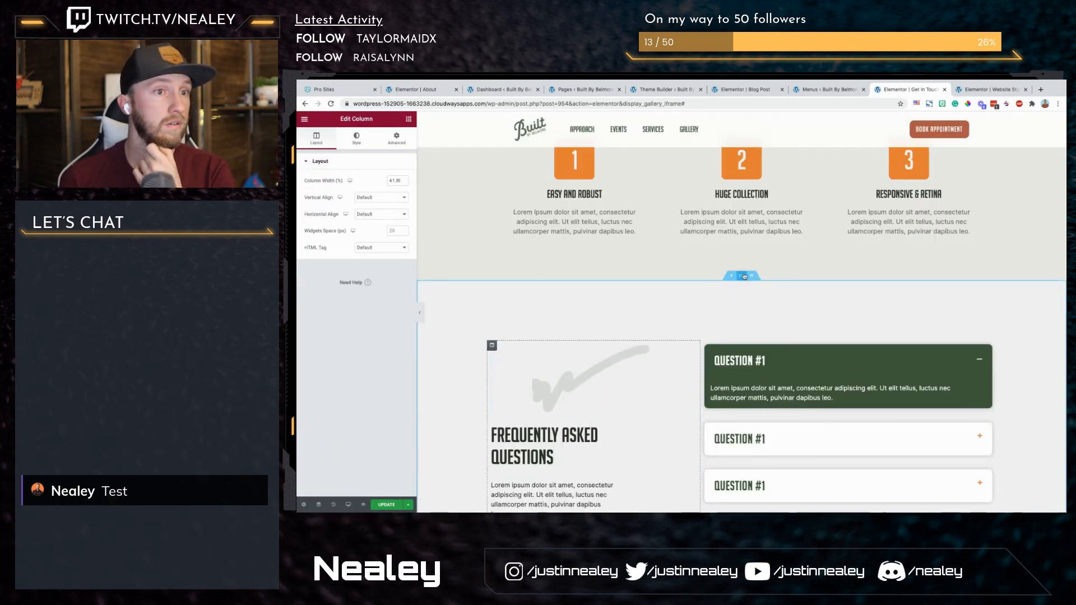
pyautogui.click(742, 275)
pyautogui.click(387, 264)
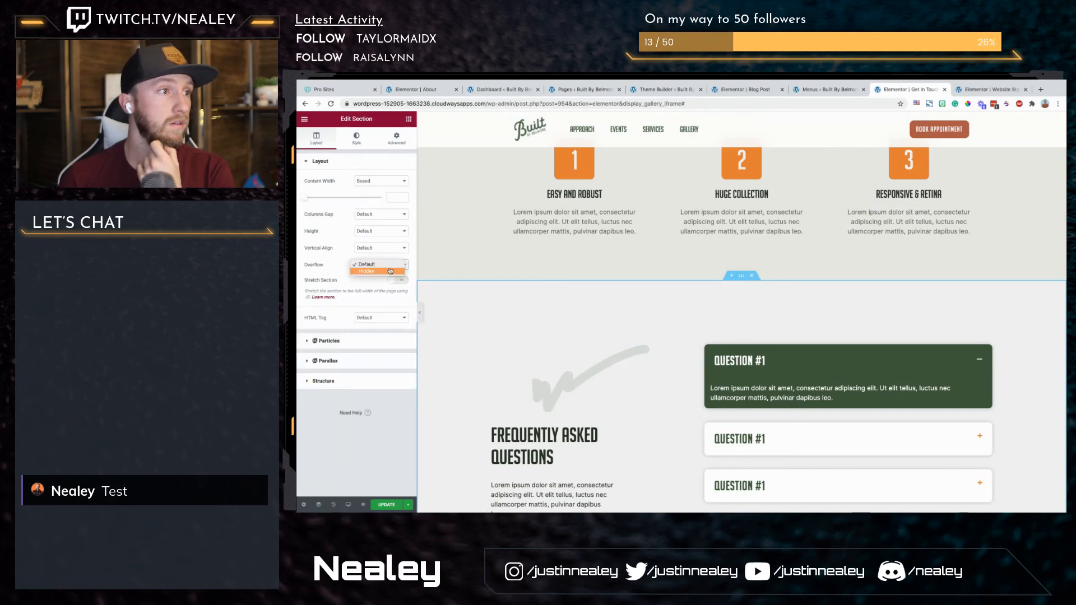
pyautogui.click(389, 273)
# Step: Try Fixed positioning on the grey stroke image, and set its position to Absolute instead
pyautogui.click(625, 358)
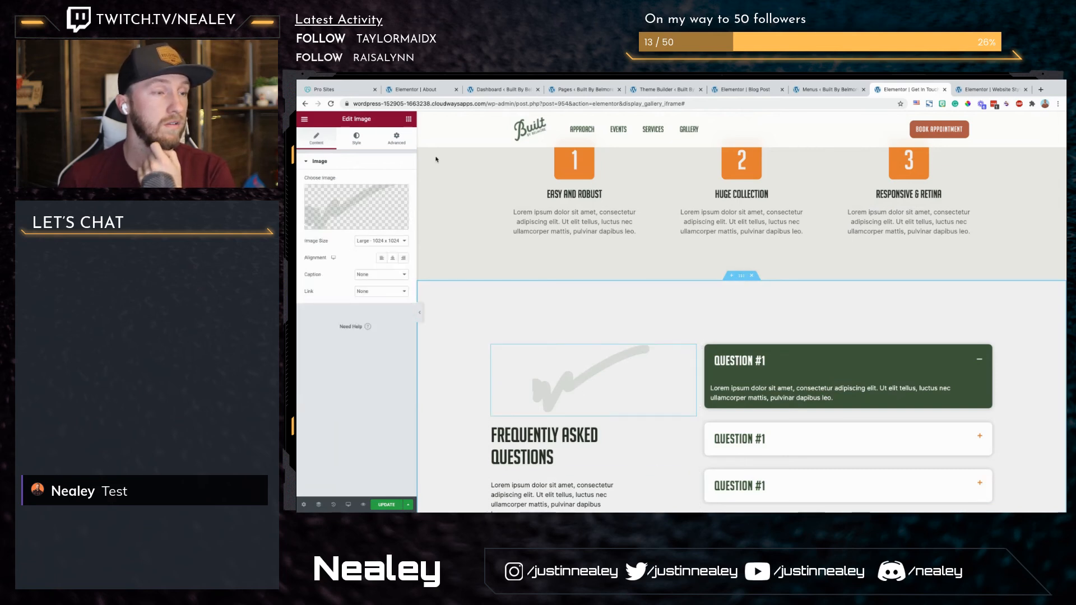
pyautogui.click(397, 137)
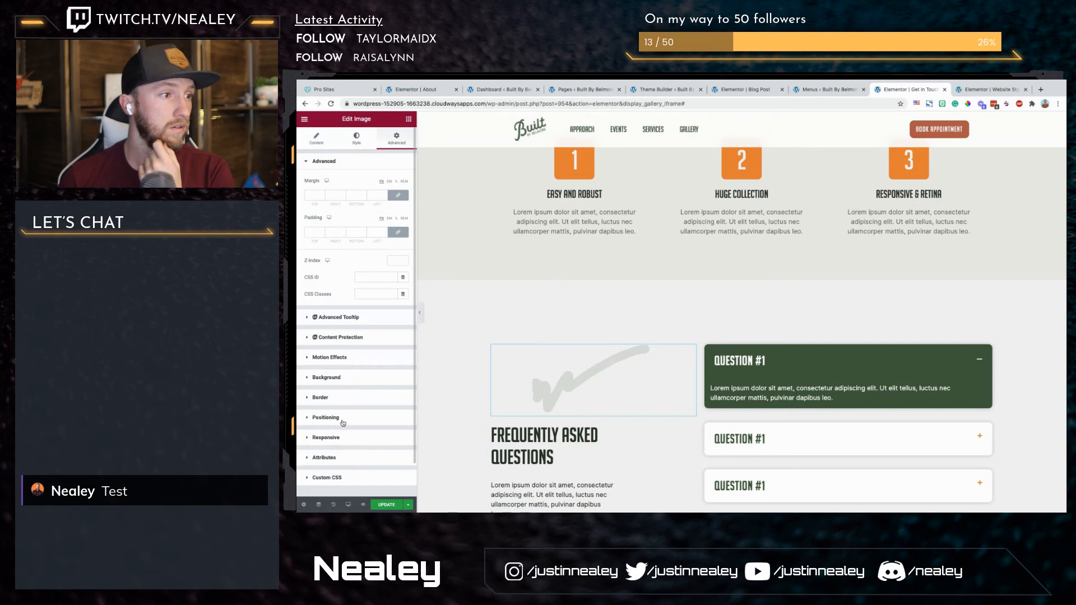
pyautogui.click(339, 418)
pyautogui.click(395, 318)
pyautogui.click(389, 334)
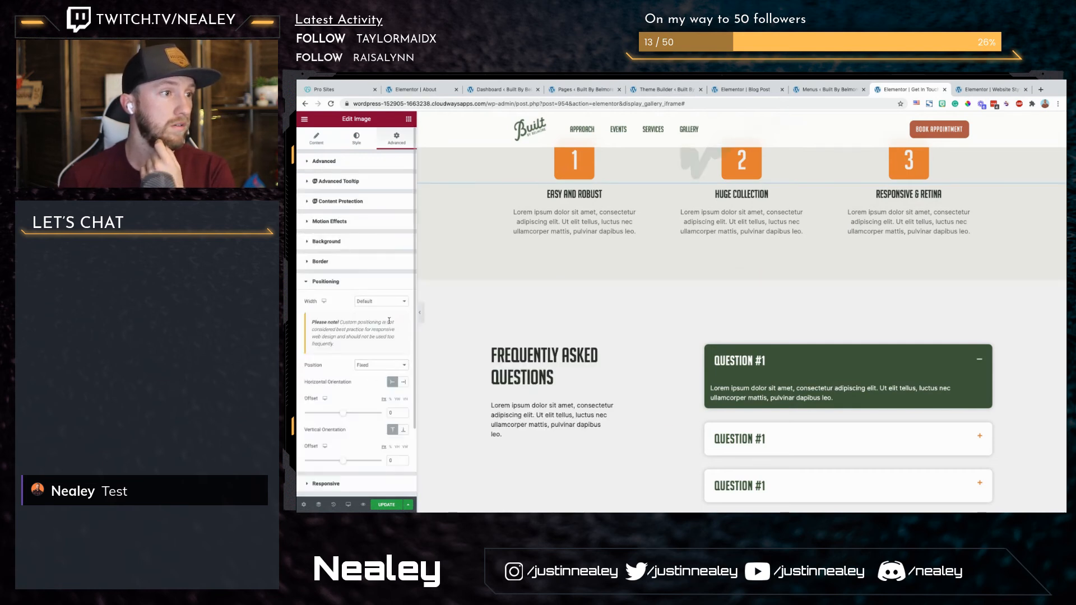
pyautogui.scroll(-2, 459, 353)
pyautogui.scroll(2, 459, 353)
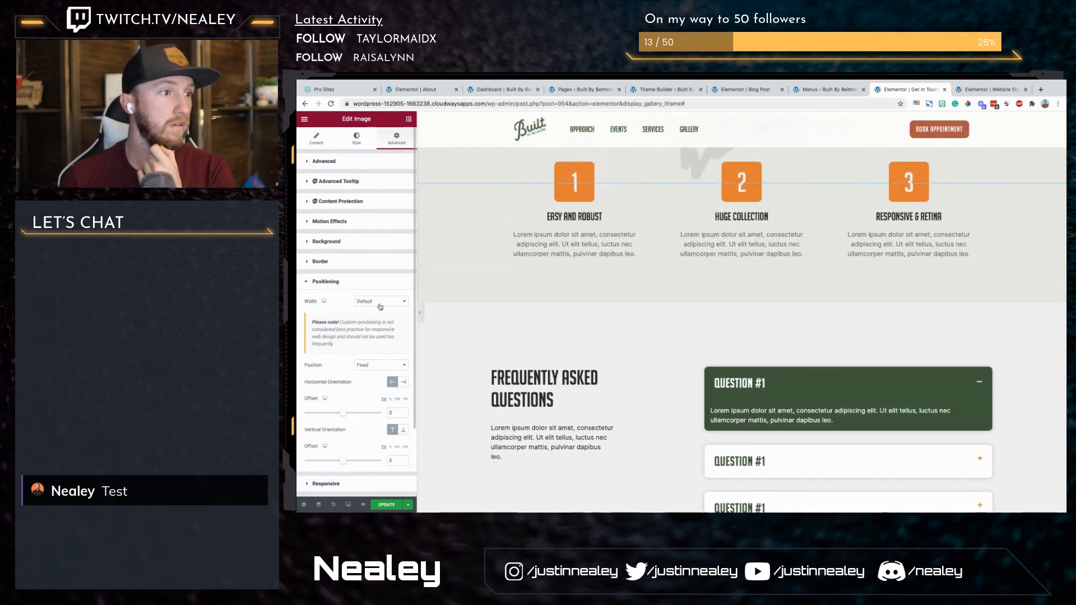
pyautogui.click(381, 307)
pyautogui.click(348, 344)
pyautogui.click(381, 364)
pyautogui.click(370, 357)
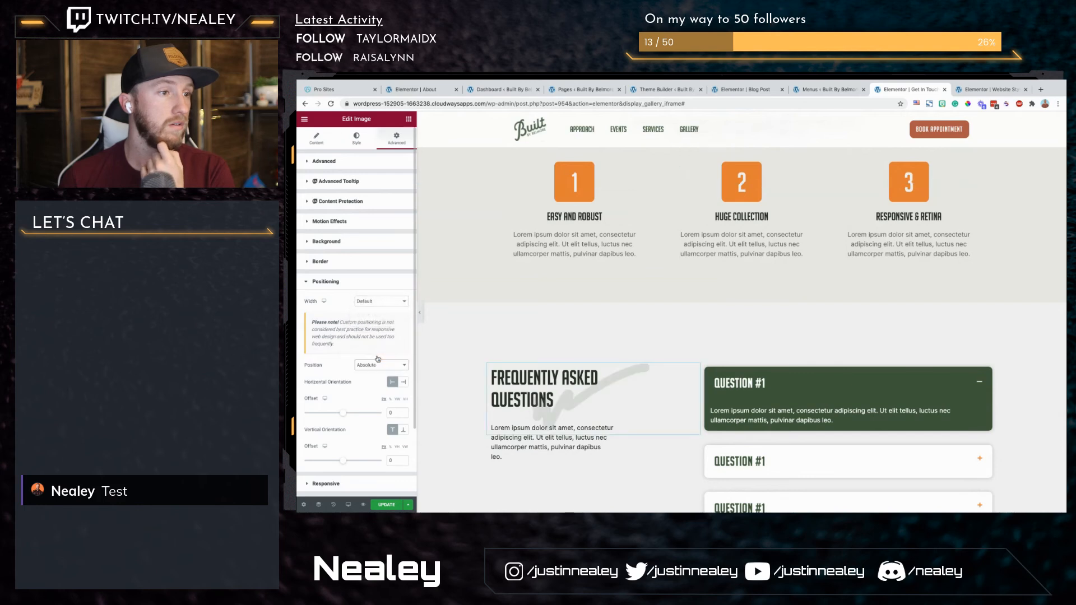
# Step: Switch the stroke image's horizontal and vertical offsets to percent and set the horizontal offset to about -50%
pyautogui.click(392, 400)
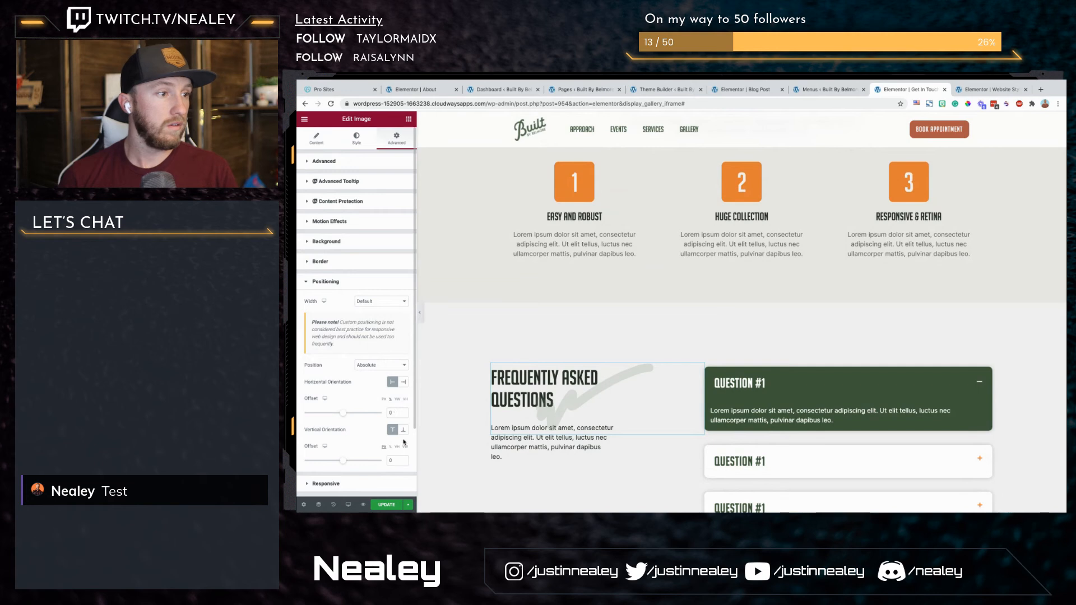
pyautogui.click(391, 449)
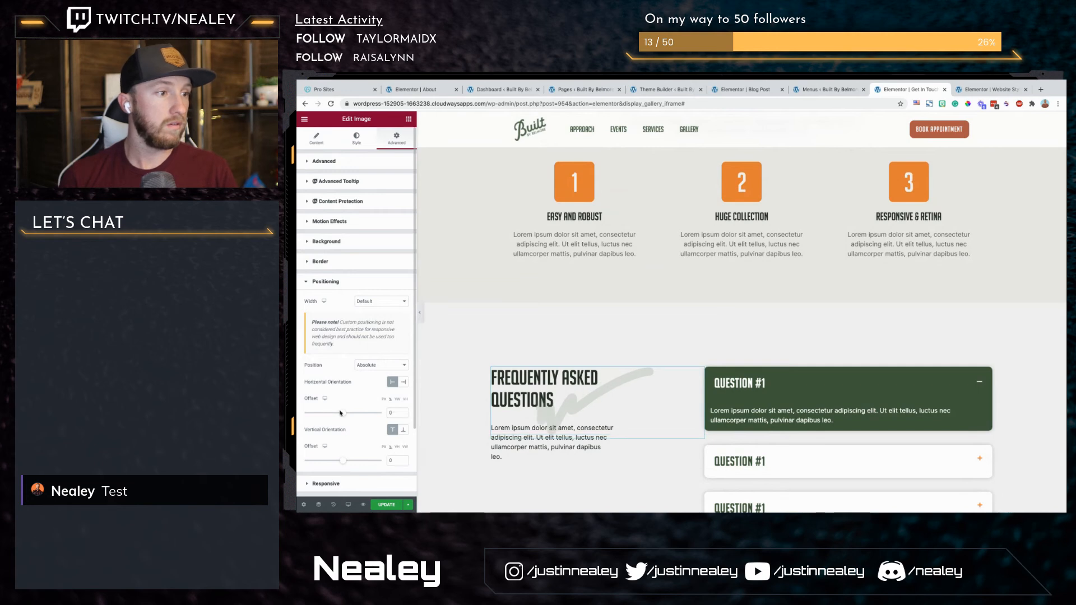
pyautogui.moveTo(343, 416)
pyautogui.mouseDown()
pyautogui.moveTo(317, 414)
pyautogui.moveTo(333, 413)
pyautogui.mouseUp()
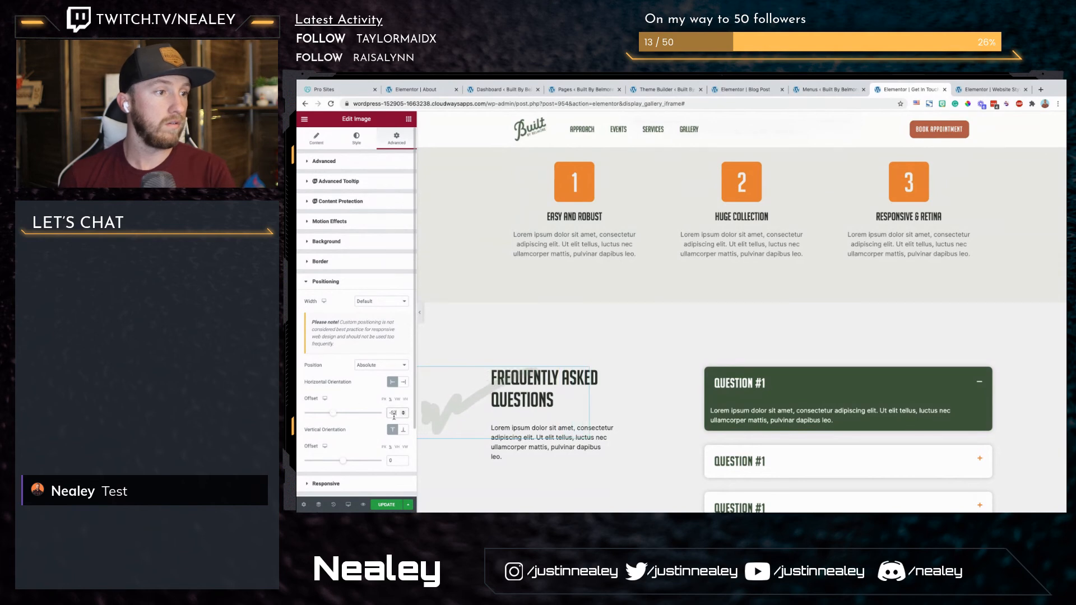
# Step: Lower the stroke image's vertical offset into negative percent to raise it above the Frequently Asked Questions heading
pyautogui.click(395, 461)
pyautogui.press('Down')
pyautogui.press('Down')
pyautogui.press('Down')
pyautogui.press('Down')
pyautogui.press('Down')
pyautogui.press('Down')
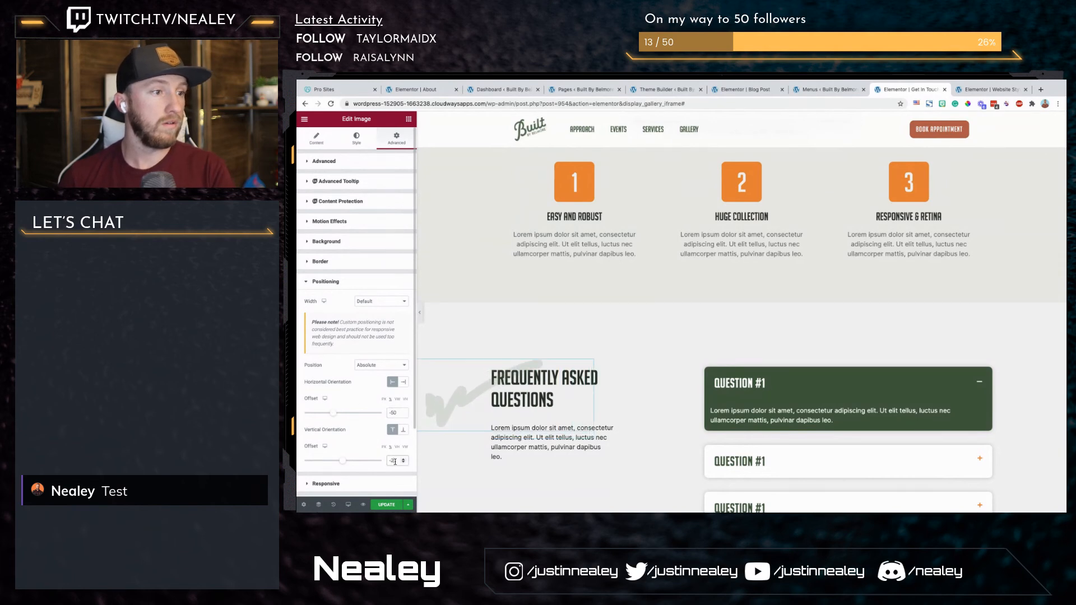
pyautogui.press('Down')
pyautogui.press('Down')
pyautogui.press('Down')
pyautogui.press('Down')
pyautogui.press('Down')
pyautogui.press('Down')
pyautogui.press('Down')
pyautogui.press('Down')
pyautogui.press('Down')
pyautogui.press('Down')
pyautogui.press('Down')
pyautogui.press('Down')
pyautogui.press('Down')
pyautogui.press('Down')
pyautogui.press('Down')
pyautogui.press('Down')
pyautogui.press('Down')
pyautogui.press('Down')
pyautogui.press('Down')
pyautogui.press('Down')
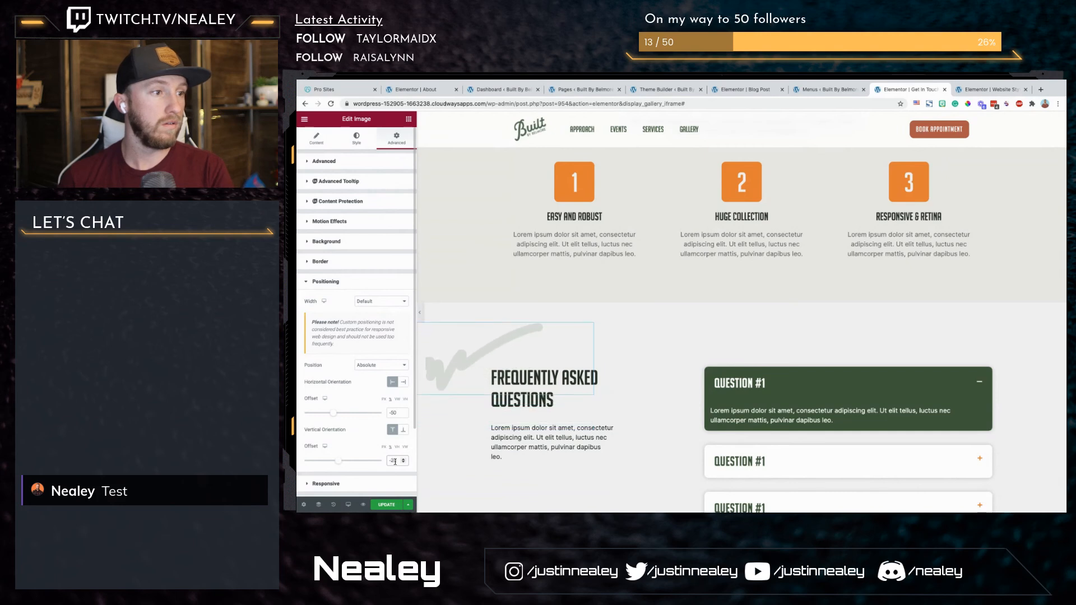
pyautogui.press('Down')
pyautogui.press('Down')
pyautogui.press('Down')
pyautogui.press('Down')
pyautogui.press('Down')
pyautogui.press('Down')
pyautogui.press('Down')
pyautogui.press('Down')
pyautogui.press('Down')
pyautogui.press('Down')
pyautogui.press('Down')
pyautogui.press('Down')
pyautogui.press('Down')
pyautogui.press('Down')
pyautogui.press('Down')
pyautogui.press('Down')
pyautogui.press('Down')
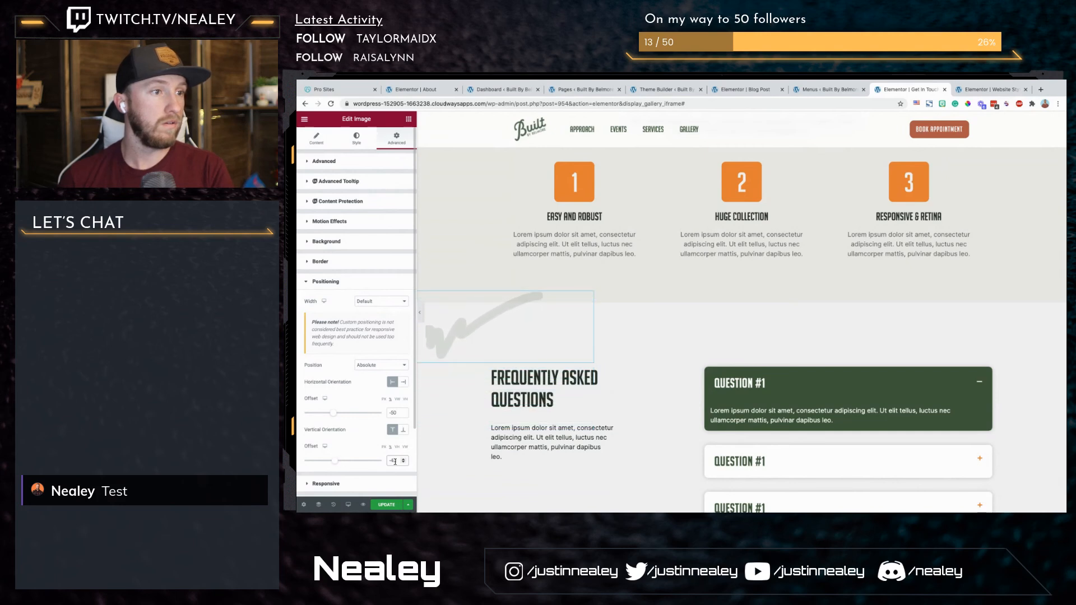
# Step: Set the stroke image's vertical offset to -47% and horizontal offset to -54%, and preview the page at full width
pyautogui.press('Down')
pyautogui.press('Down')
pyautogui.press('Down')
pyautogui.press('Down')
pyautogui.press('Down')
pyautogui.press('Down')
pyautogui.press('Down')
pyautogui.press('Down')
pyautogui.press('Down')
pyautogui.press('Down')
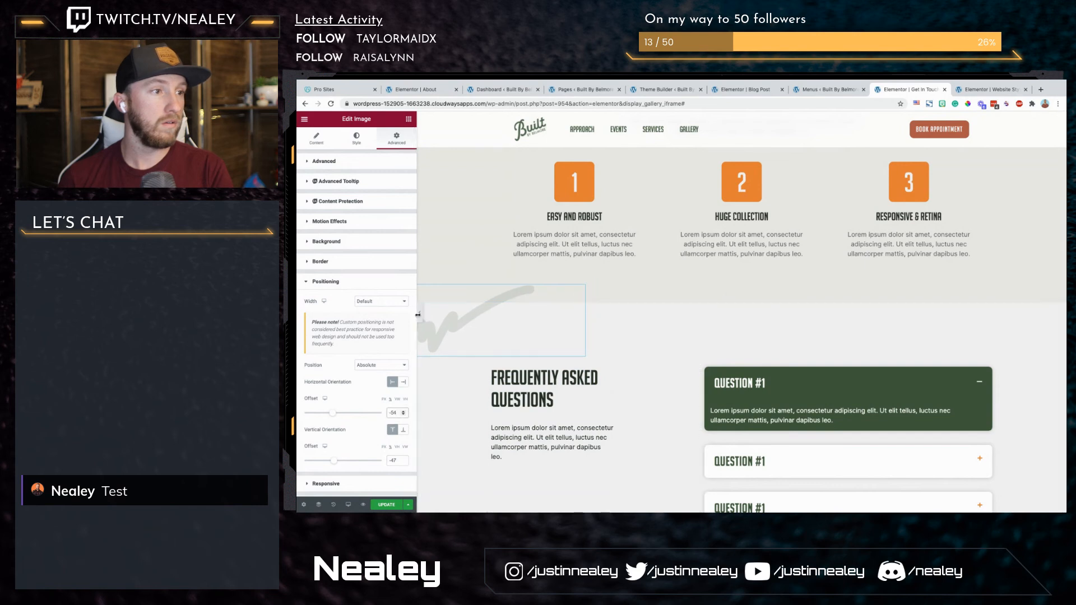
pyautogui.click(418, 314)
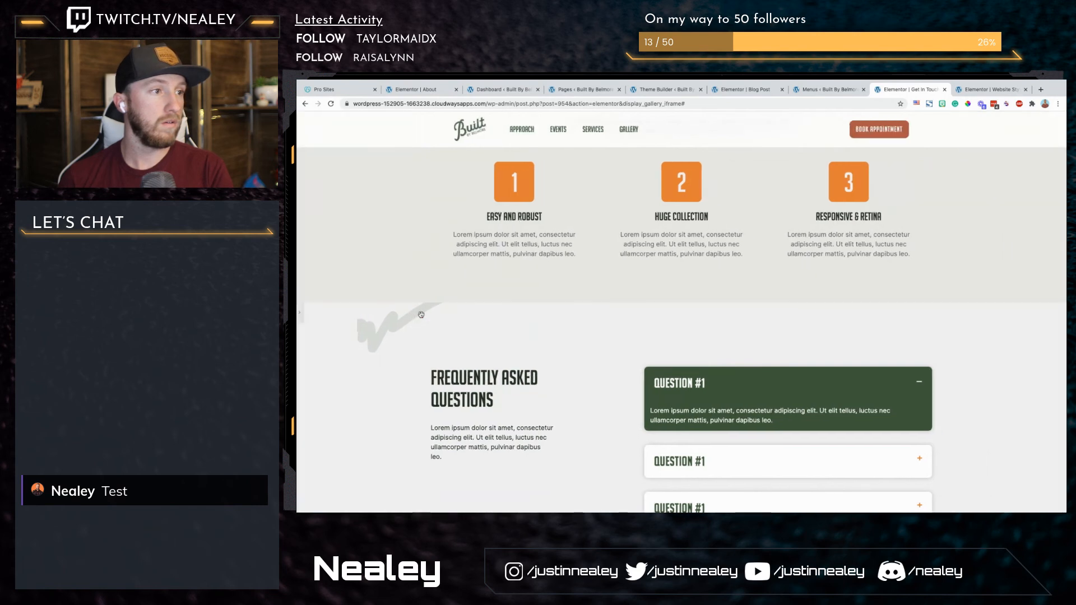
pyautogui.click(301, 313)
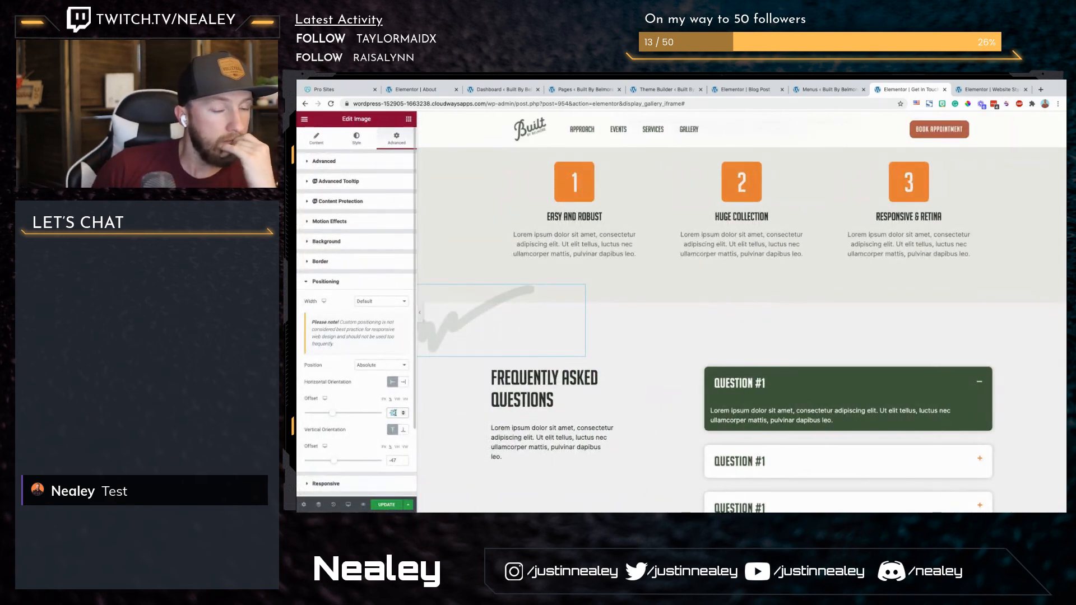
# Step: Try a horizontal offset of -100% on the stroke image and preview the page at full width
pyautogui.write('-100')
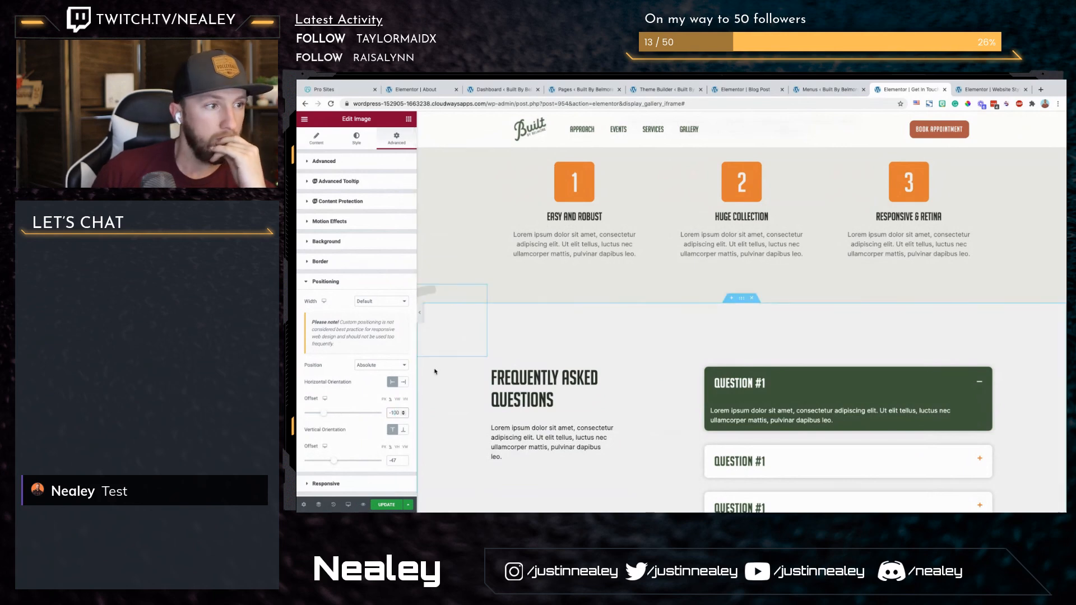
pyautogui.click(419, 313)
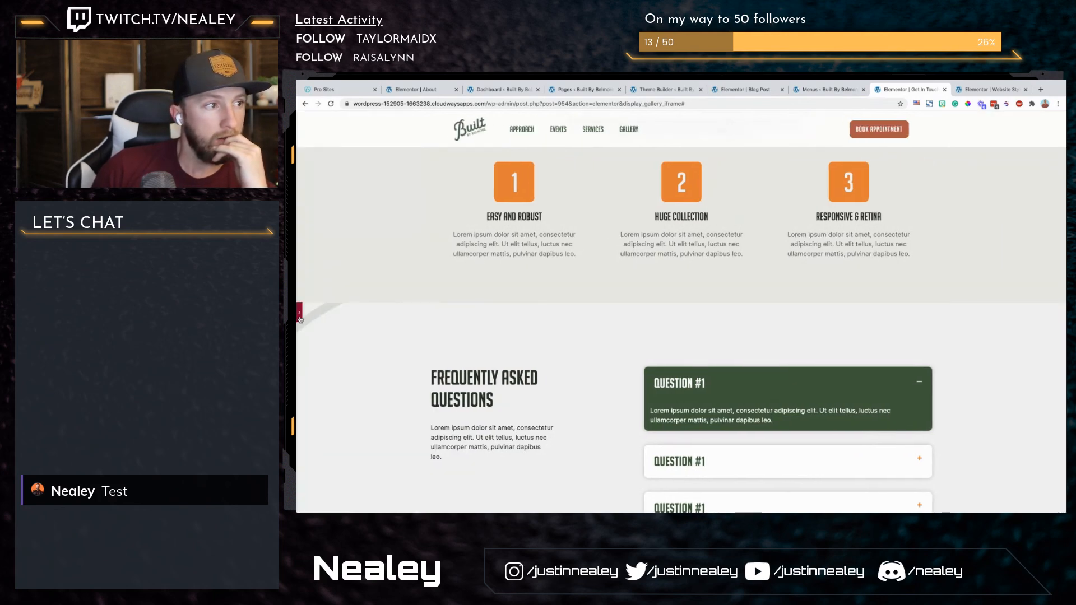
pyautogui.click(300, 313)
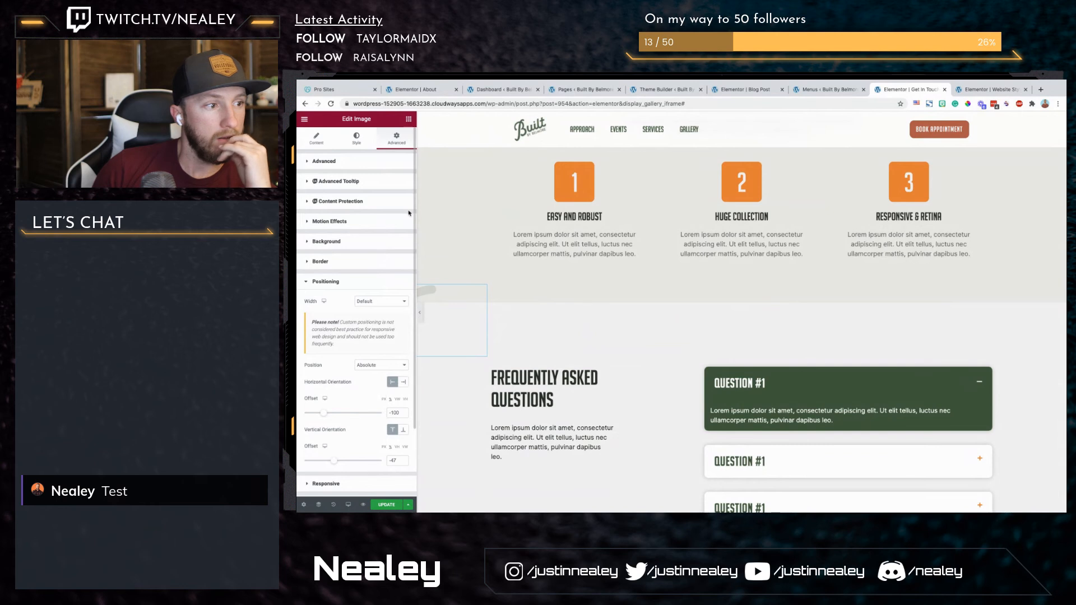
# Step: Check the stroke image's Z Index setting and preview the page at full width
pyautogui.click(391, 159)
pyautogui.click(395, 260)
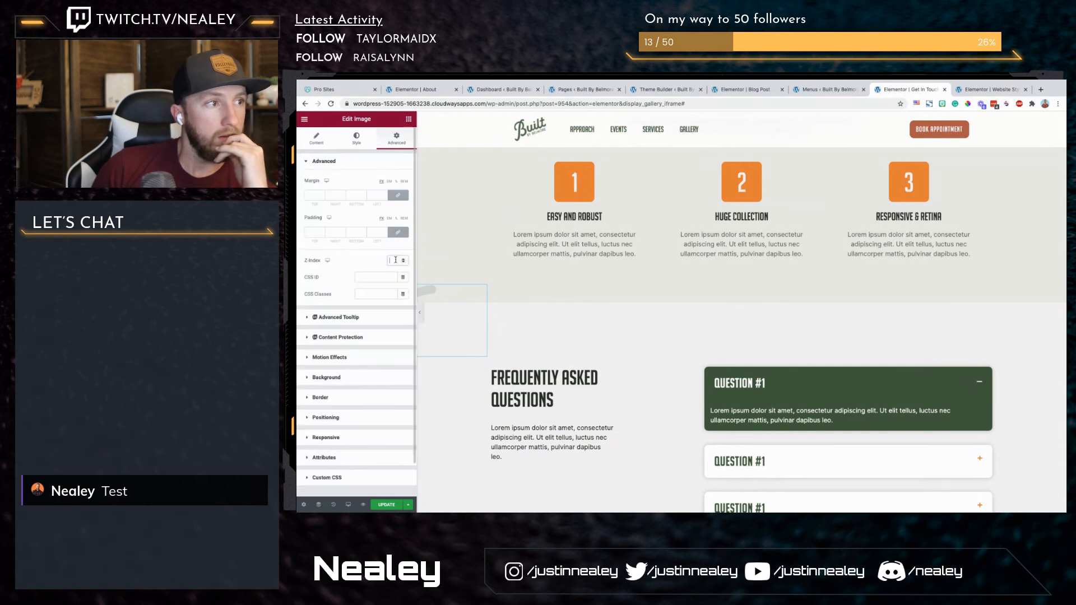
pyautogui.click(420, 314)
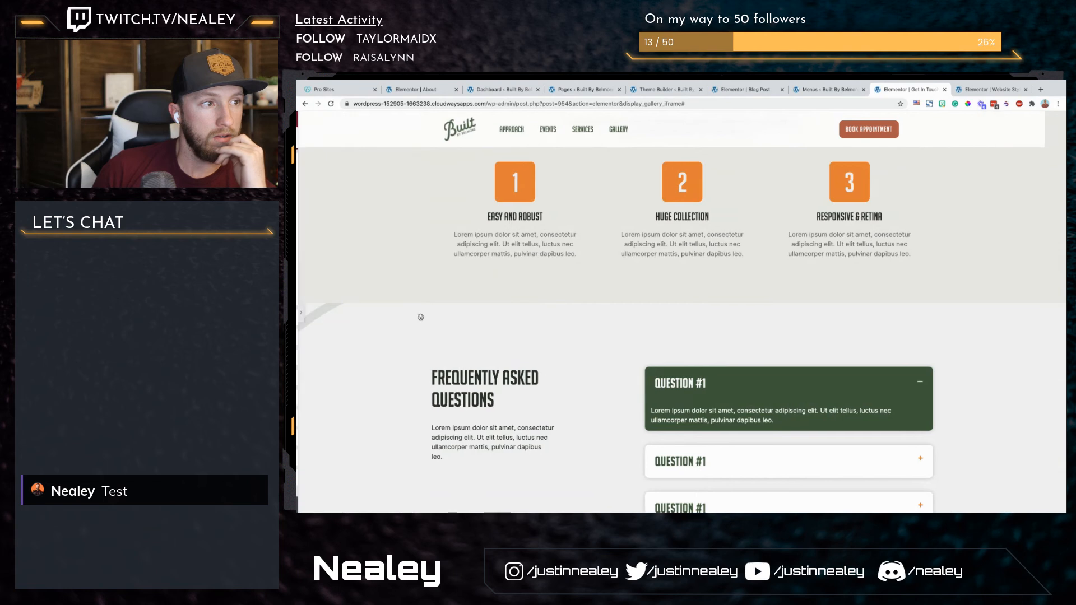
pyautogui.click(300, 317)
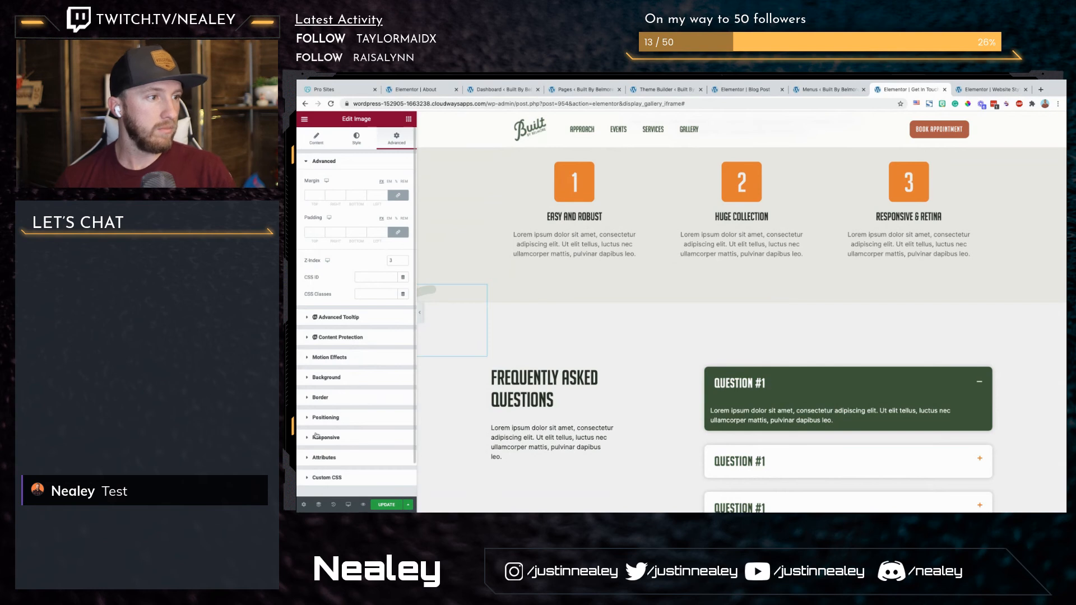
# Step: Switch the stroke image's horizontal offset to VW and set it to -24, previewing the page at full width along the way
pyautogui.click(339, 418)
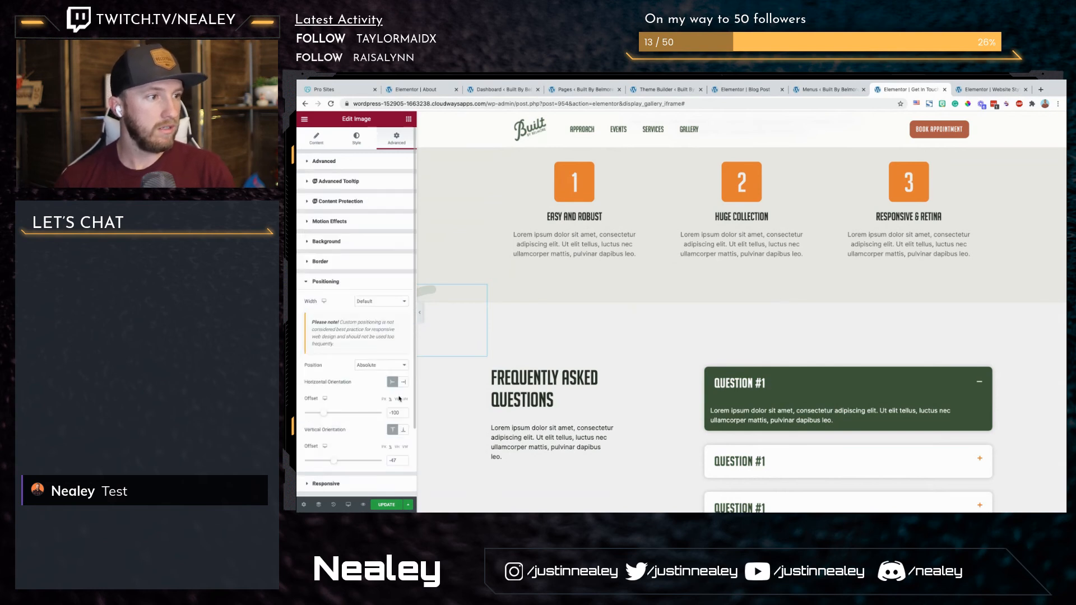
pyautogui.click(398, 401)
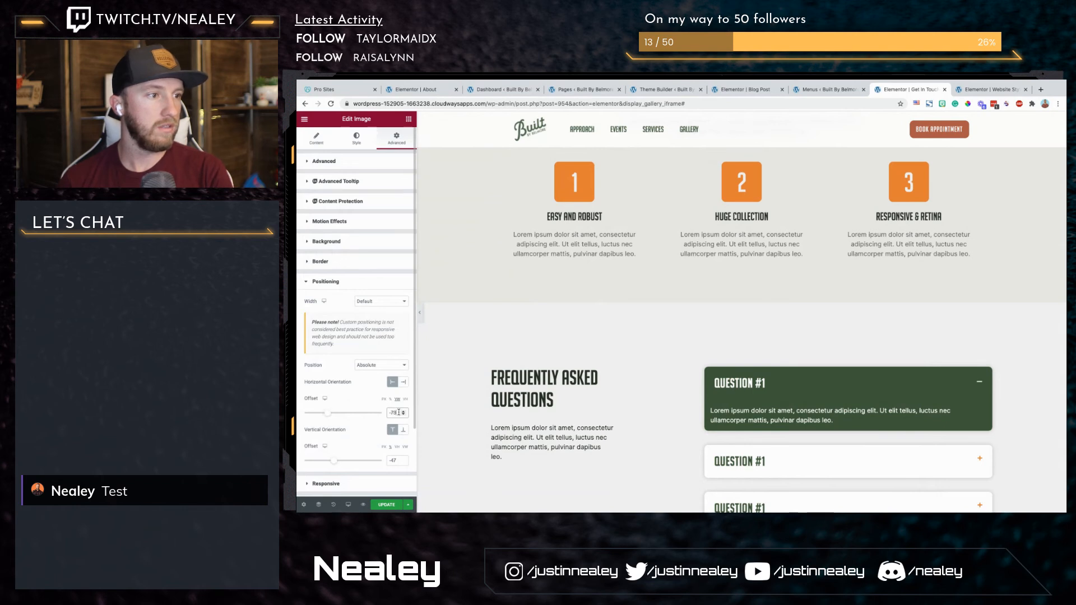
pyautogui.moveTo(331, 415); pyautogui.dragTo(341, 415)
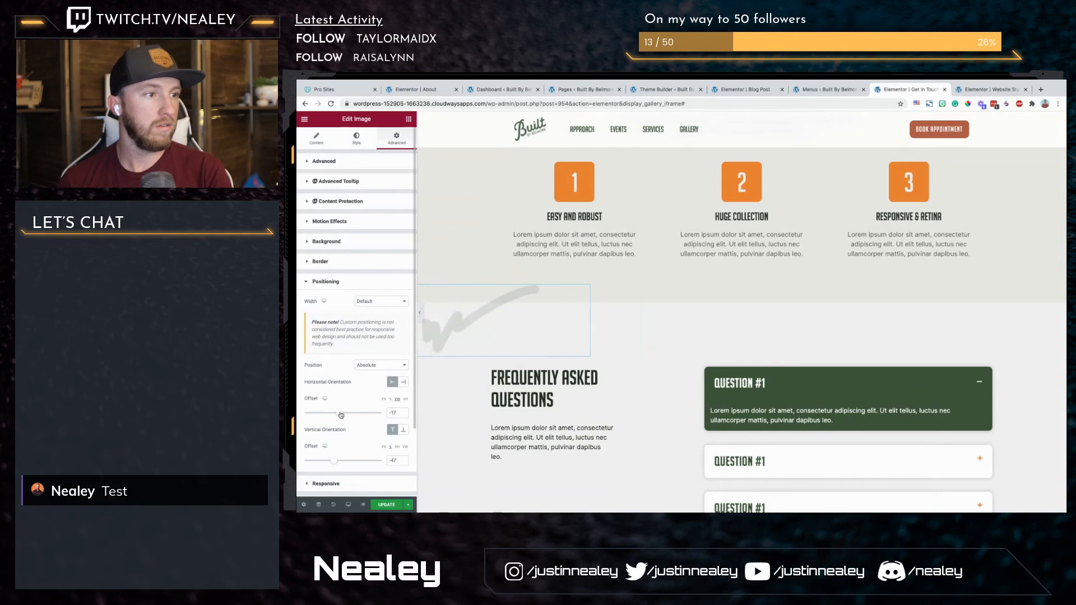
pyautogui.click(403, 415)
pyautogui.click(403, 415)
pyautogui.click(403, 415)
pyautogui.click(420, 314)
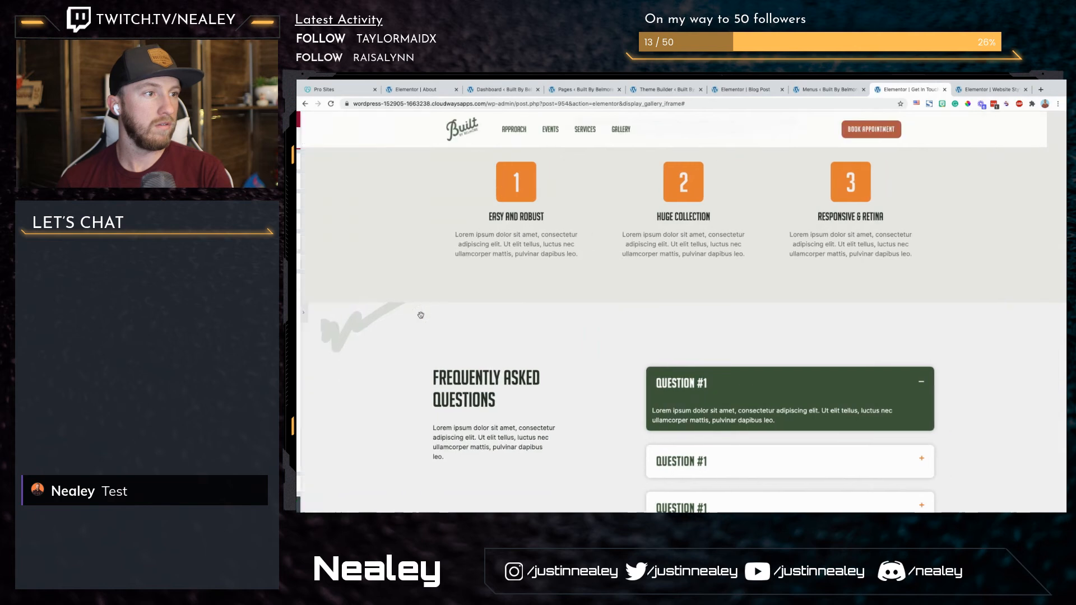
pyautogui.click(300, 314)
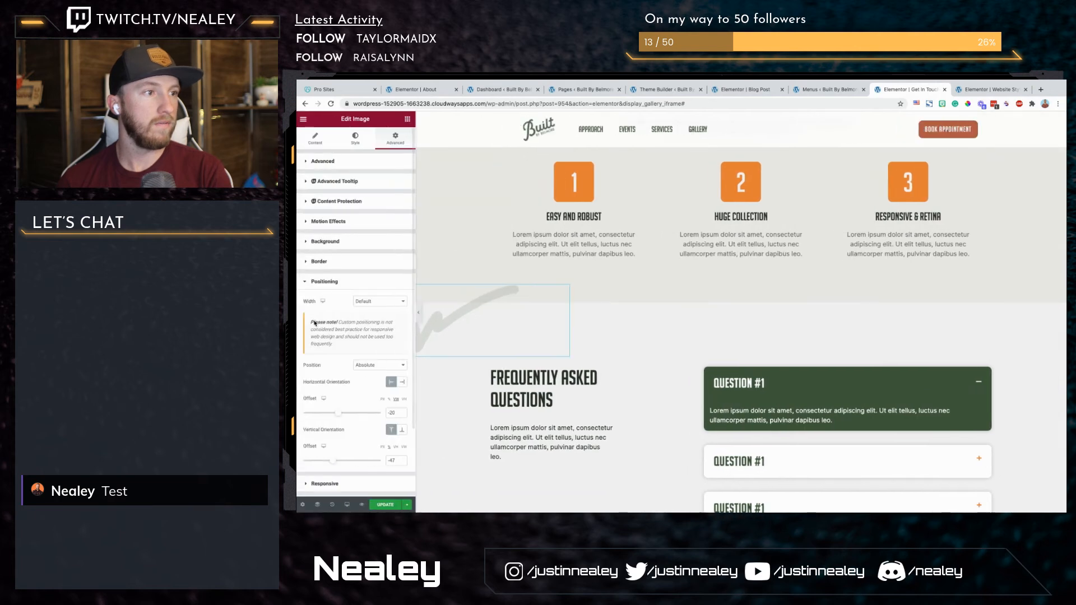
pyautogui.press('Down')
pyautogui.press('Down')
pyautogui.press('Down')
pyautogui.press('Down')
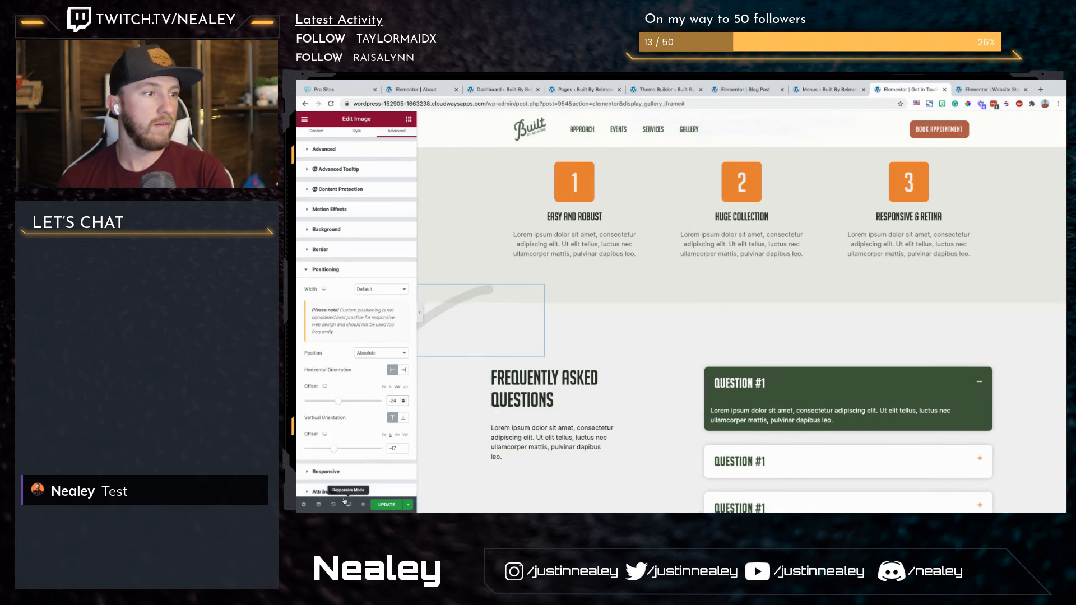
# Step: Try to move the stroke image into the What Happens Next section's column in the Navigator
pyautogui.click(319, 504)
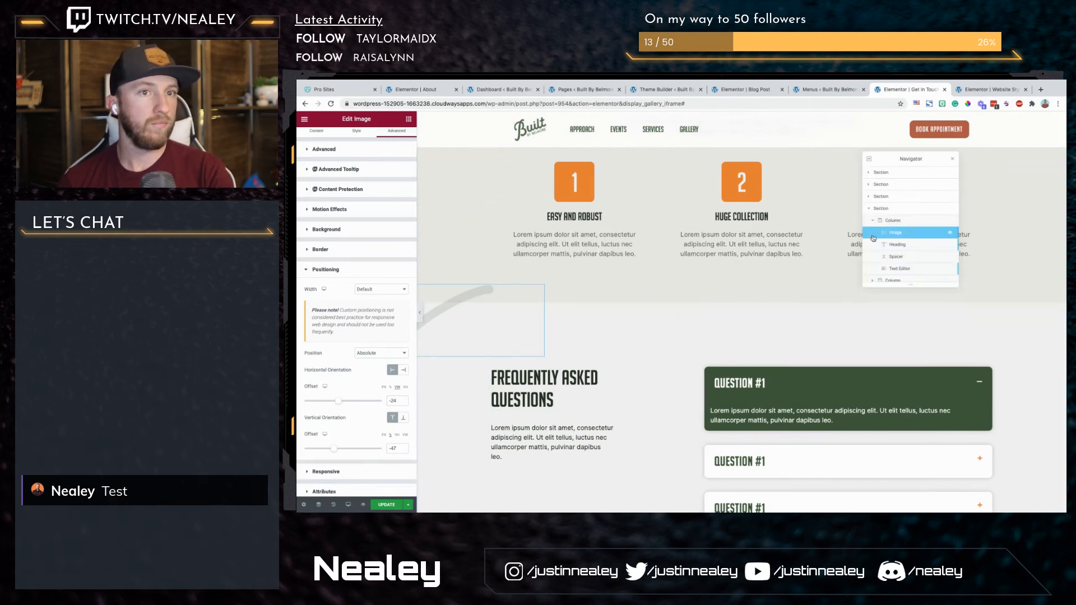
pyautogui.click(869, 196)
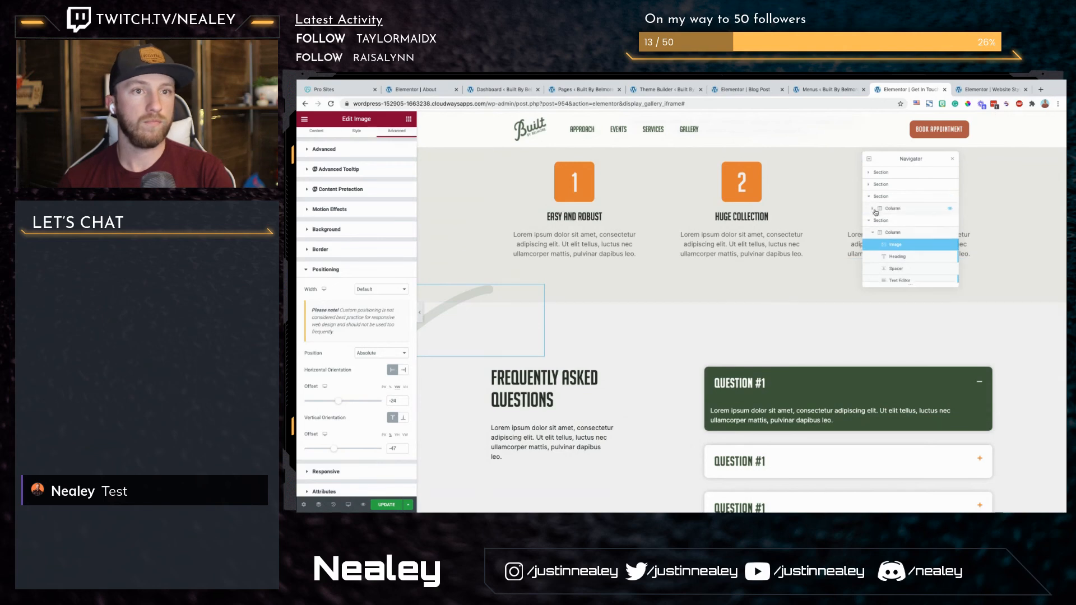
pyautogui.click(880, 208)
pyautogui.scroll(-2, 886, 228)
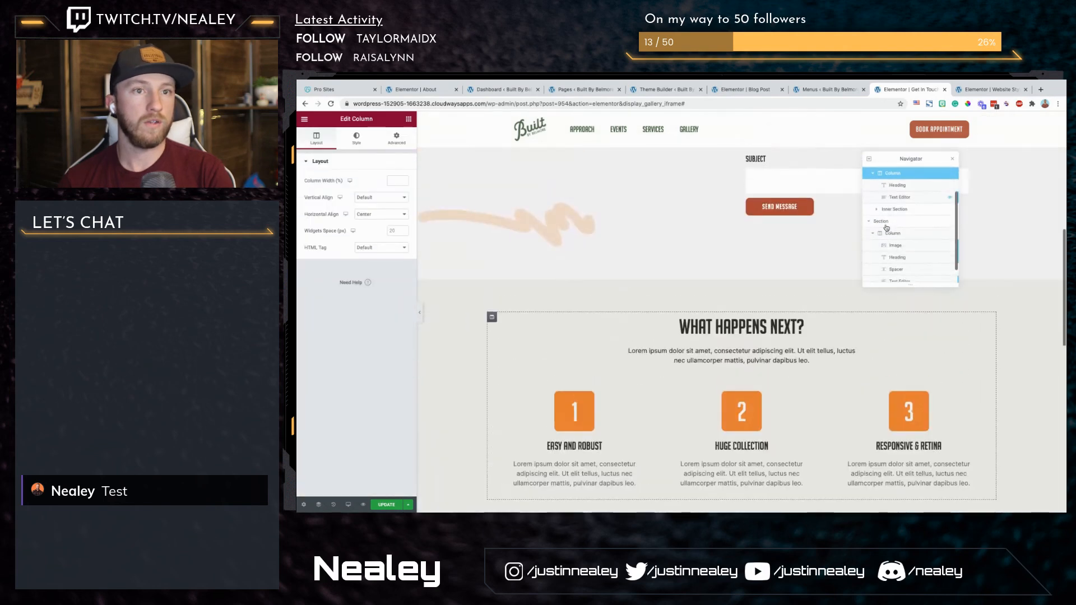
pyautogui.moveTo(912, 199); pyautogui.dragTo(916, 224)
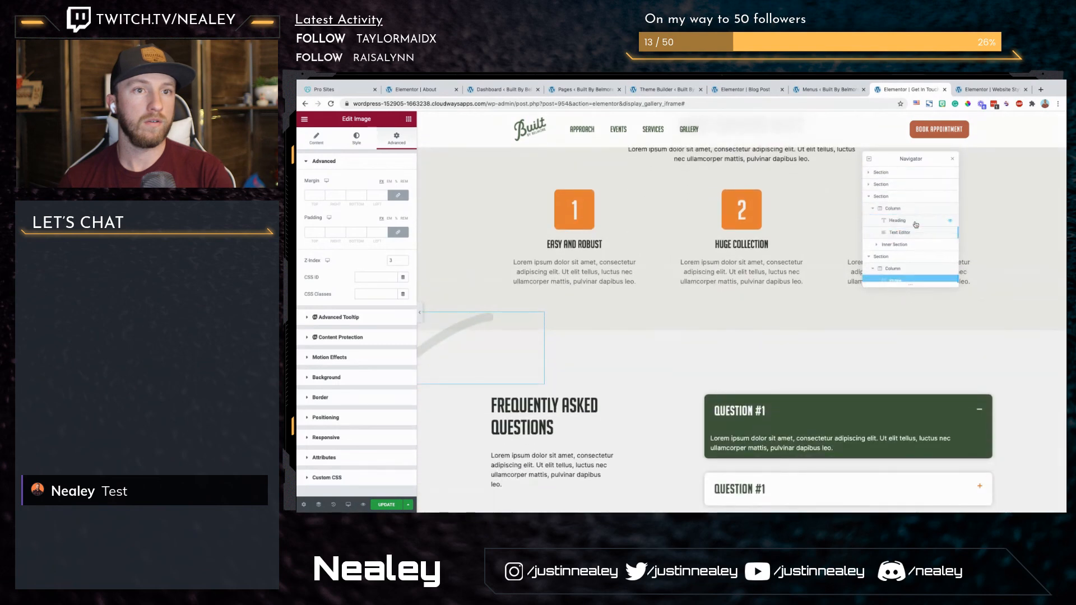
pyautogui.moveTo(893, 280); pyautogui.dragTo(898, 216)
pyautogui.moveTo(897, 267); pyautogui.dragTo(894, 223)
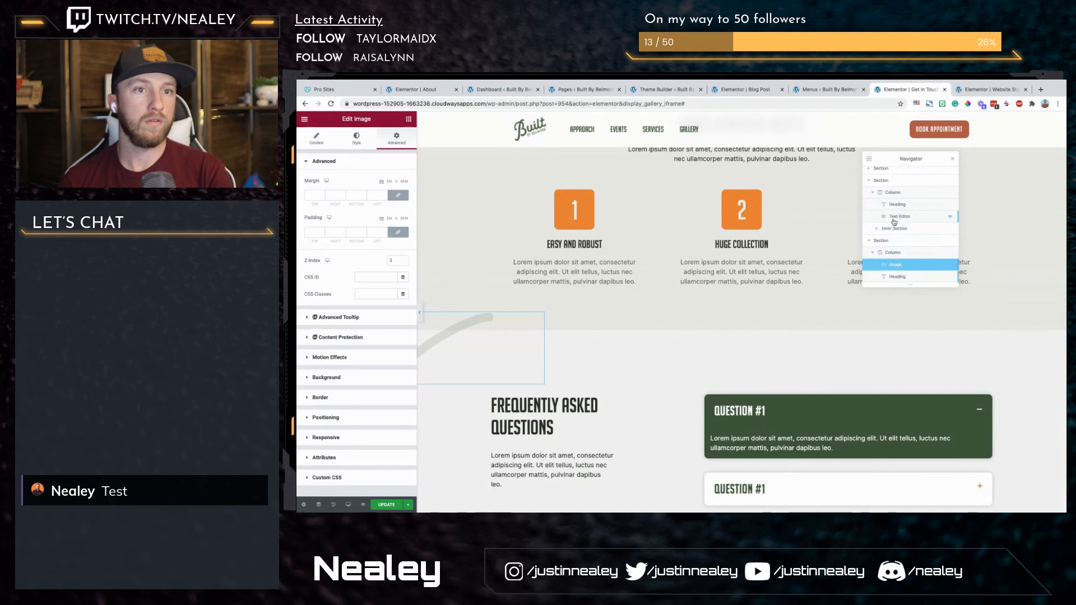
# Step: Set the stroke image's position to Default and try again to move it into the What Happens Next column
pyautogui.click(348, 419)
pyautogui.click(379, 364)
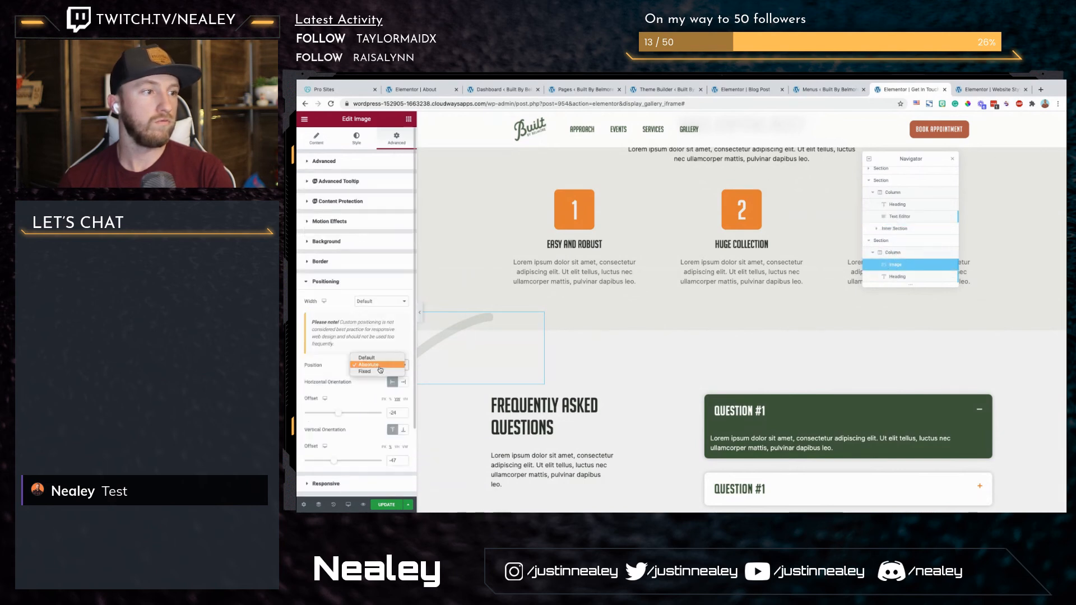
pyautogui.click(379, 360)
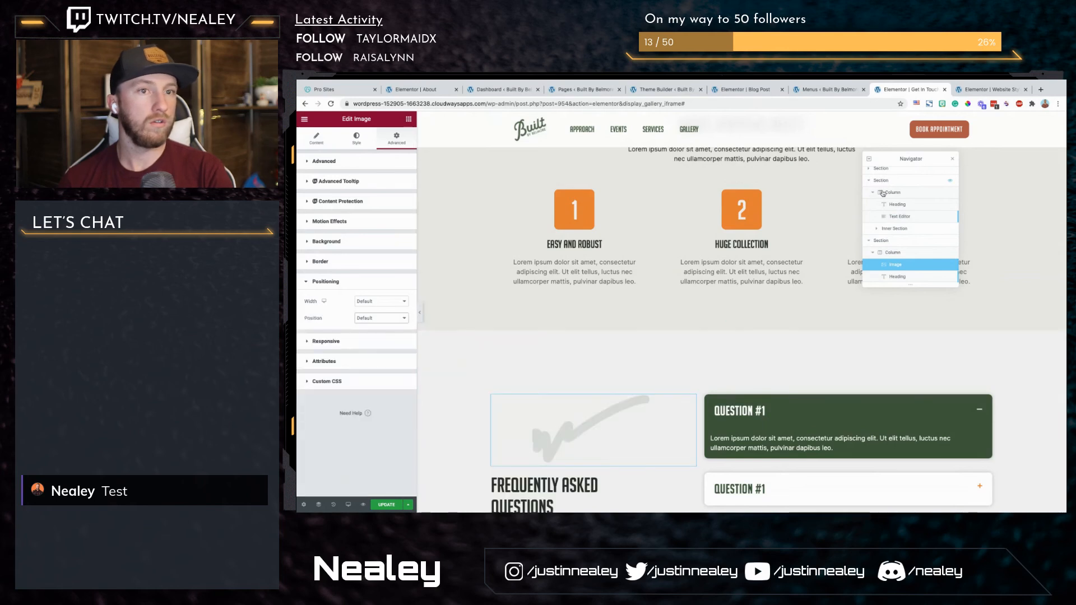
pyautogui.moveTo(897, 265); pyautogui.dragTo(895, 217)
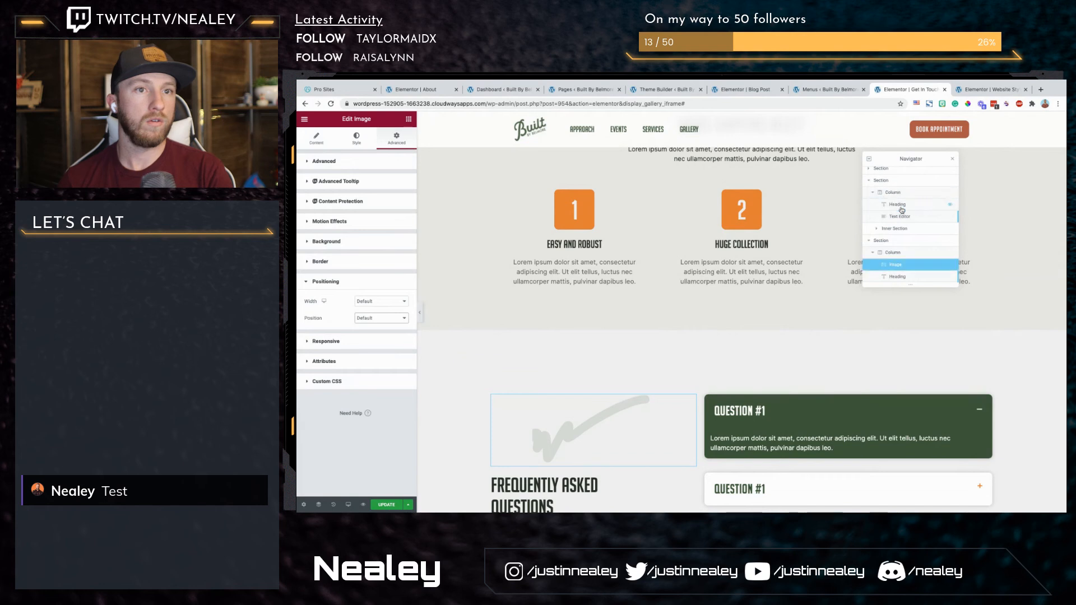
# Step: Copy the stroke image below the What Happens Next intro text and delete the original from the Frequently Asked Questions section
pyautogui.rightClick(621, 433)
pyautogui.click(644, 425)
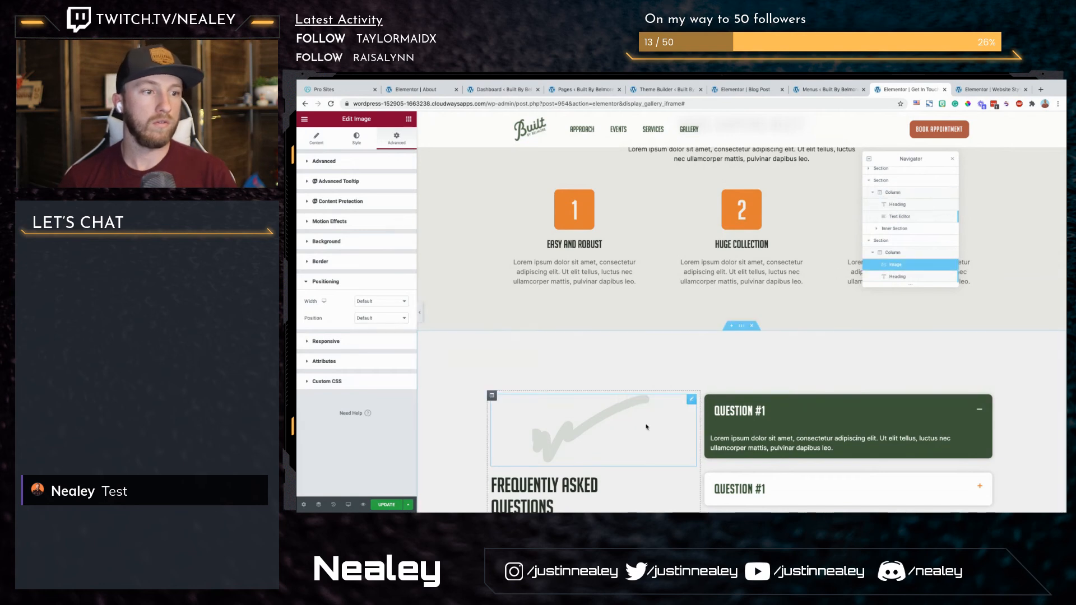
pyautogui.scroll(2, 801, 227)
pyautogui.rightClick(800, 227)
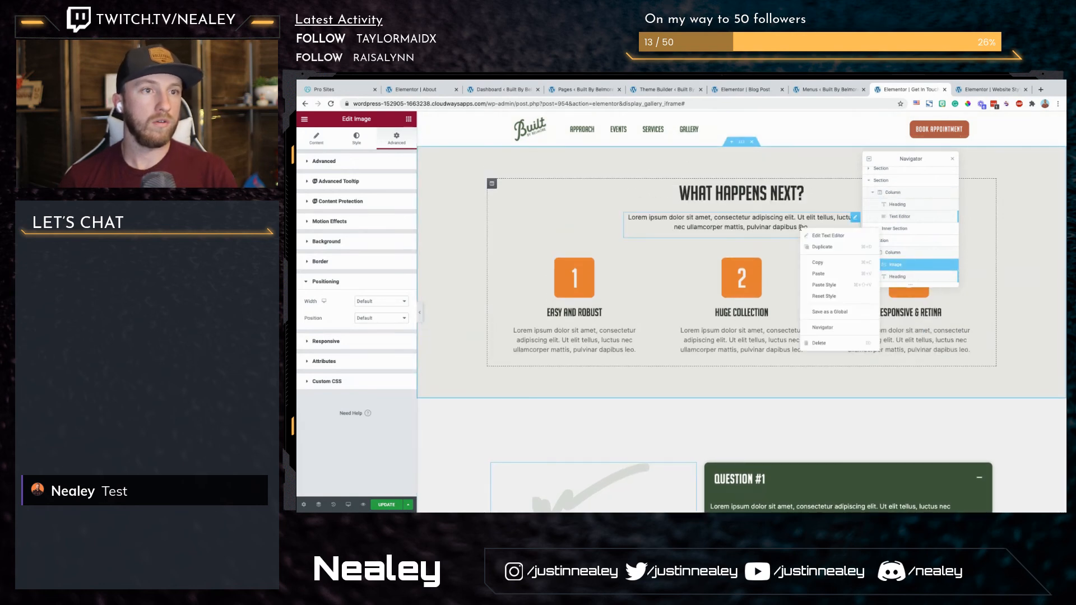
pyautogui.click(840, 273)
pyautogui.scroll(-3, 729, 337)
pyautogui.rightClick(632, 393)
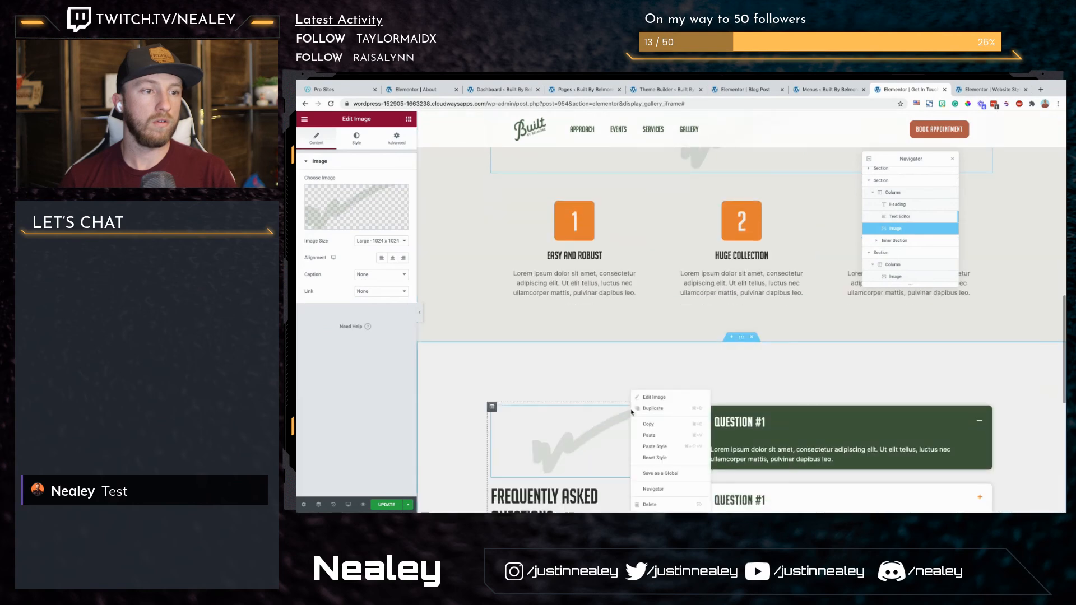
pyautogui.click(662, 505)
pyautogui.scroll(1, 759, 319)
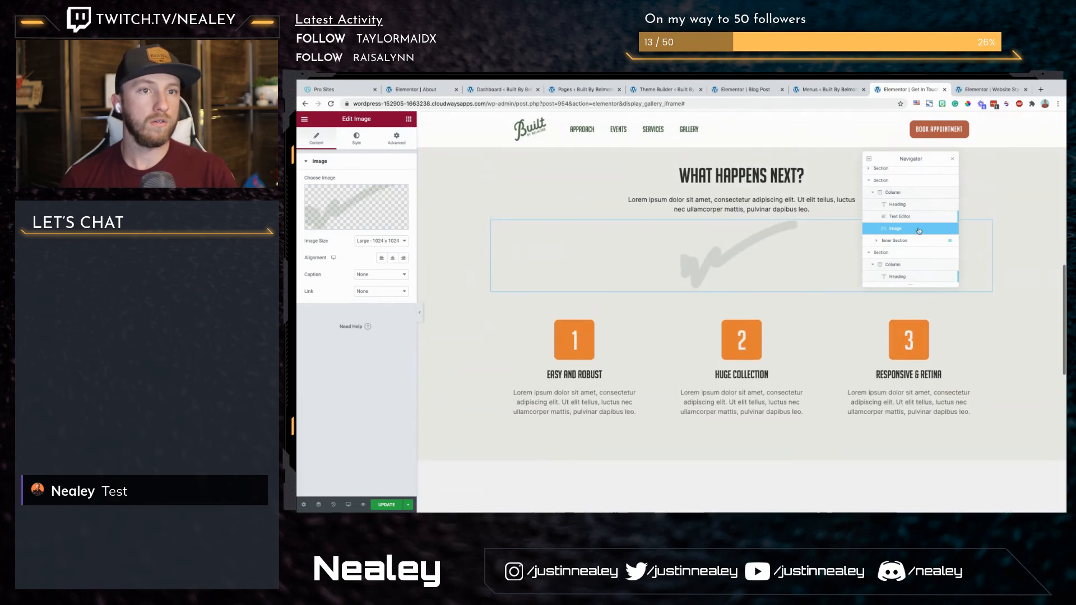
# Step: Align the pasted stroke image left and set its position to Absolute
pyautogui.click(384, 259)
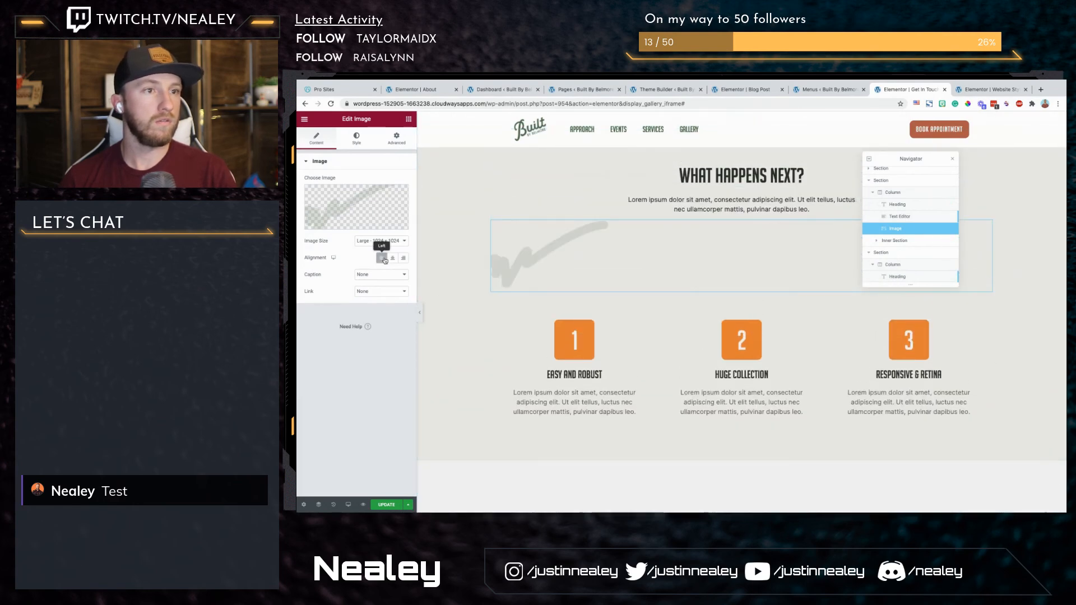
pyautogui.click(397, 139)
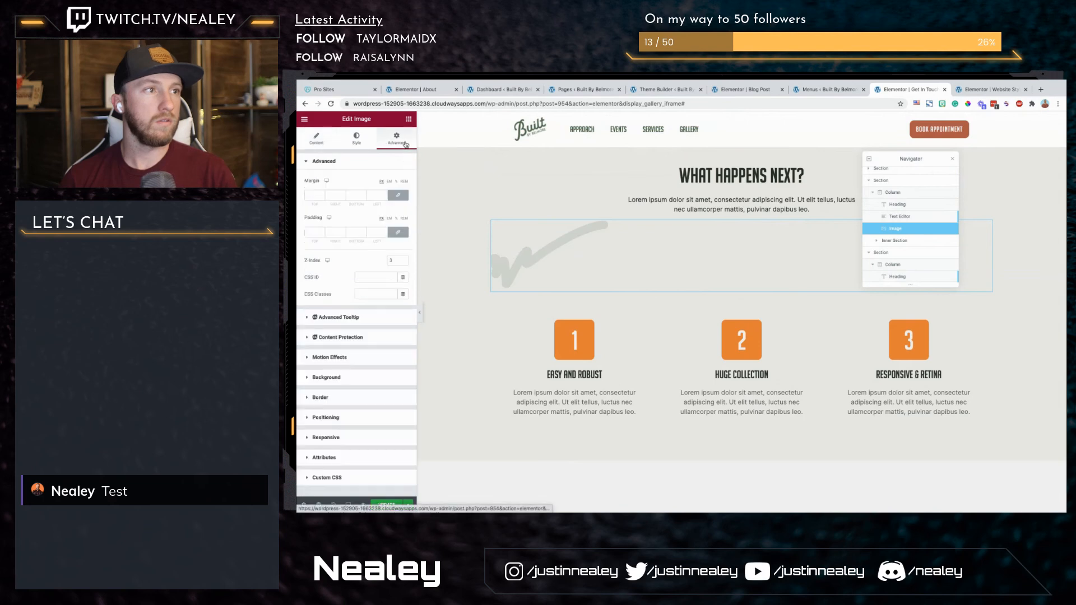
pyautogui.click(344, 417)
pyautogui.click(389, 305)
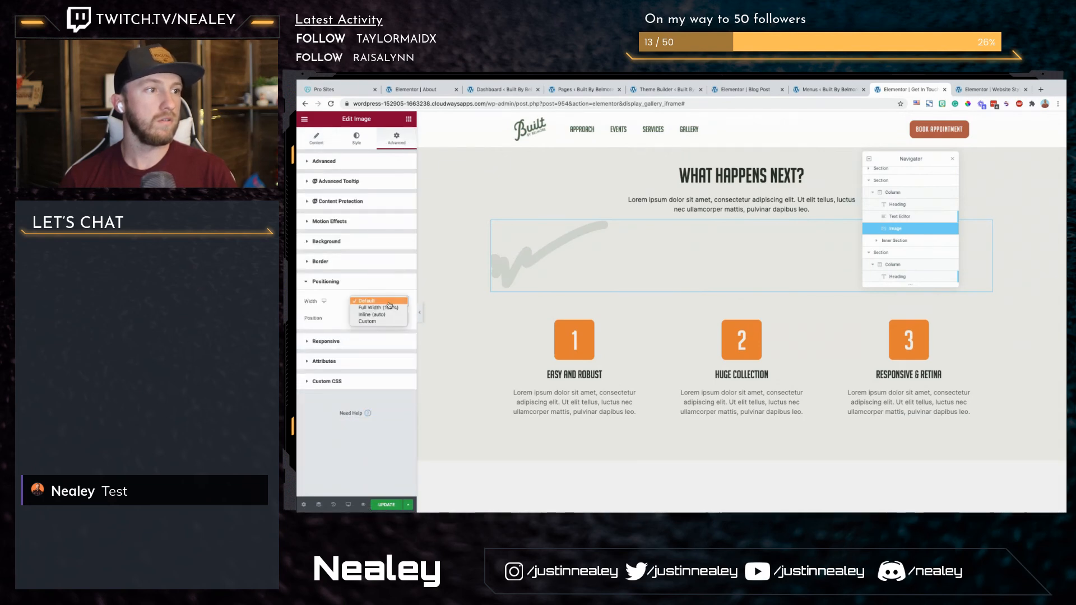
pyautogui.click(341, 321)
pyautogui.click(379, 319)
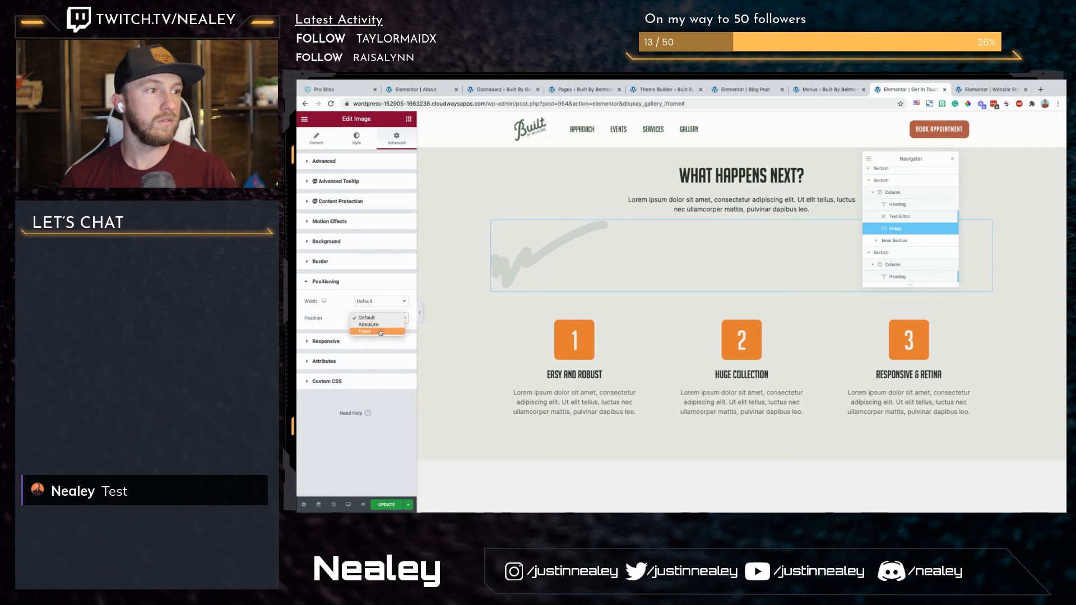
pyautogui.click(384, 325)
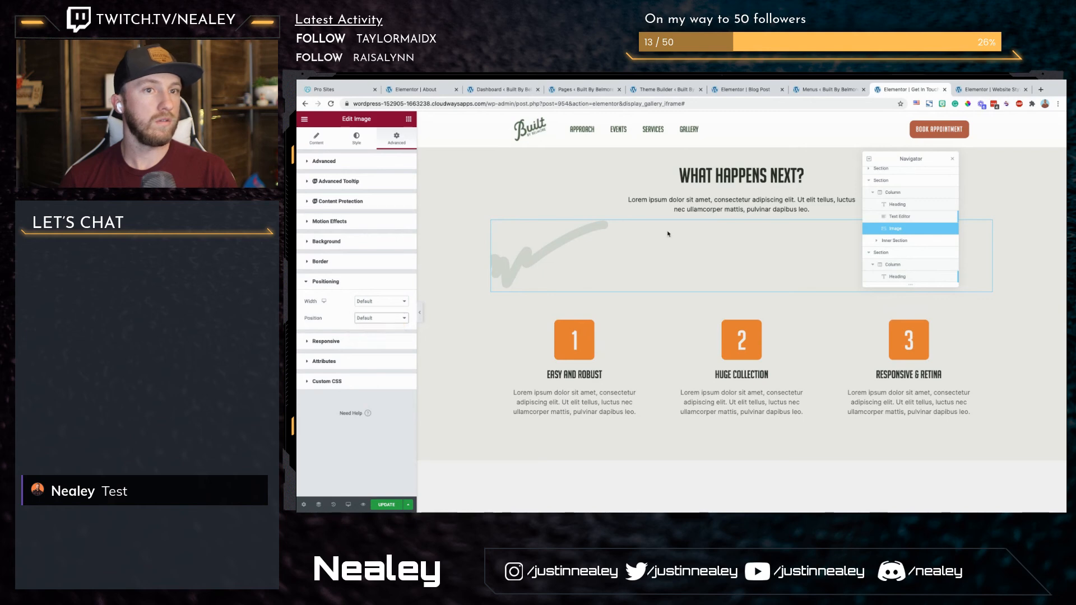
# Step: Set the stroke image's vertical offset to 104% to lower it to the section's bottom edge, and preview the page
pyautogui.scroll(1, 702, 194)
pyautogui.scroll(-1, 702, 193)
pyautogui.scroll(2, 701, 194)
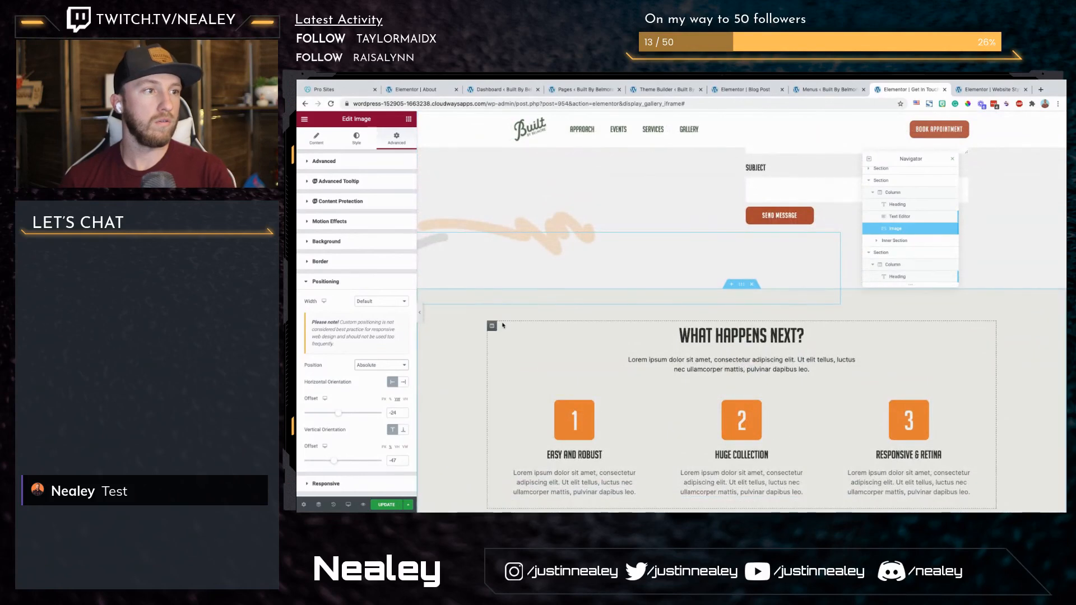
pyautogui.moveTo(336, 466); pyautogui.dragTo(366, 462)
pyautogui.scroll(-3, 428, 349)
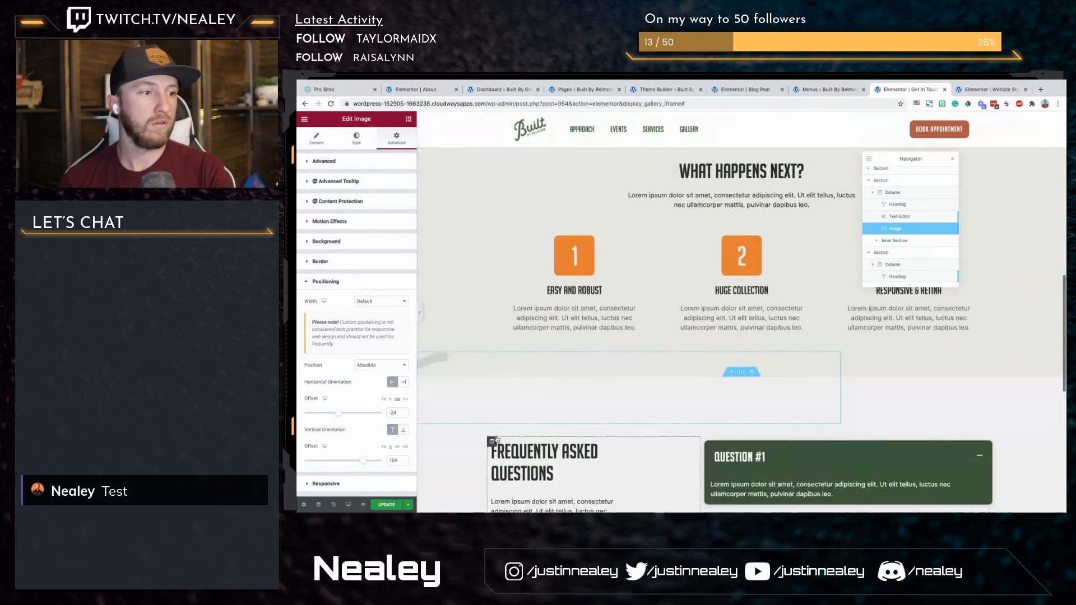
pyautogui.click(420, 312)
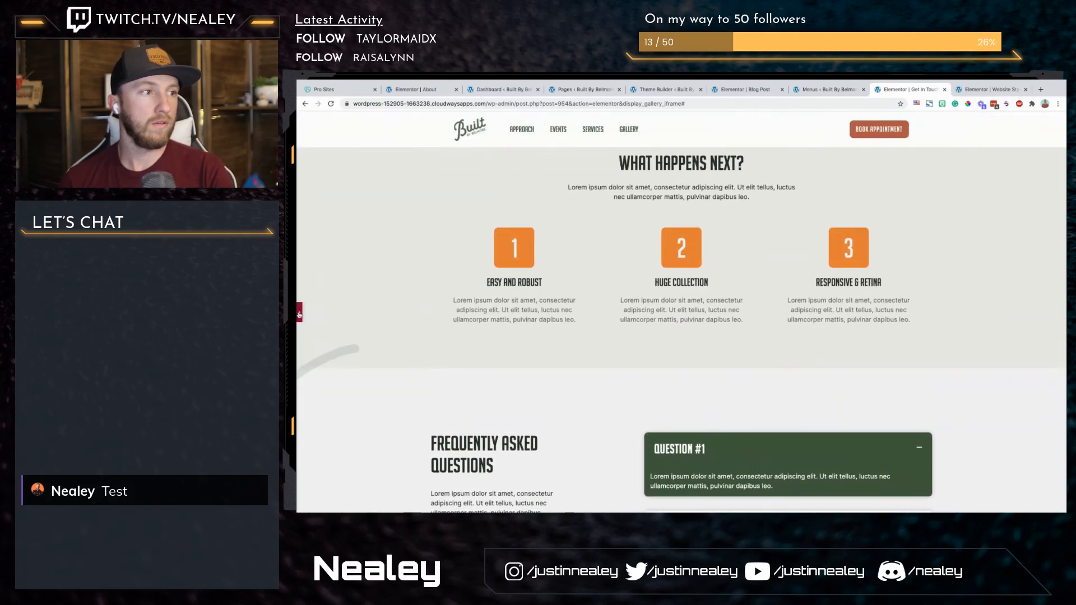
# Step: Compare the stroke images in the media library and insert Path-6-3.png as the What Happens Next section's stroke image
pyautogui.click(299, 313)
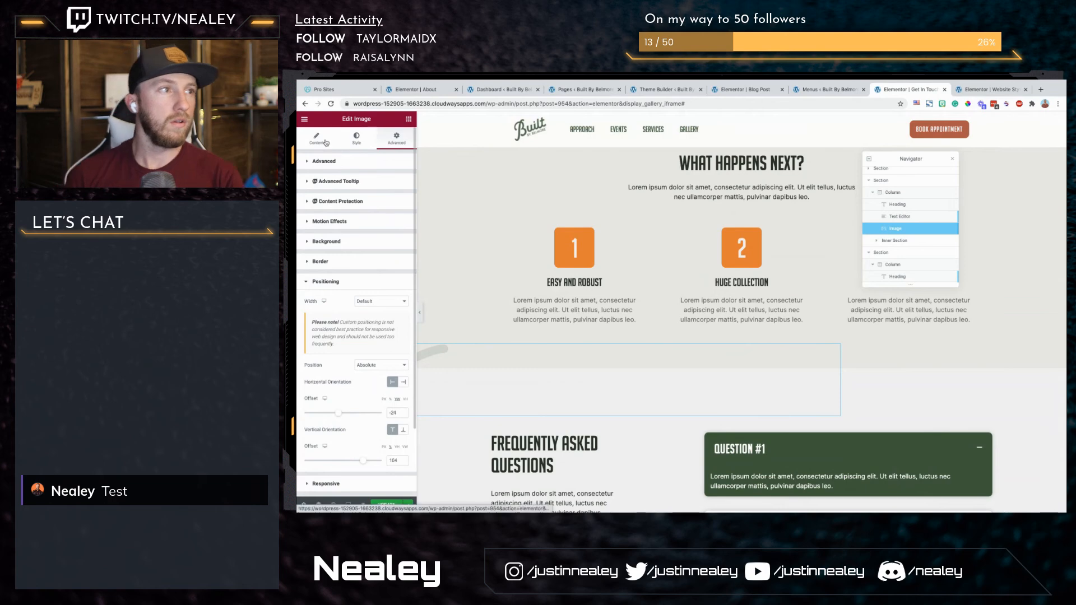
pyautogui.click(326, 143)
pyautogui.click(356, 213)
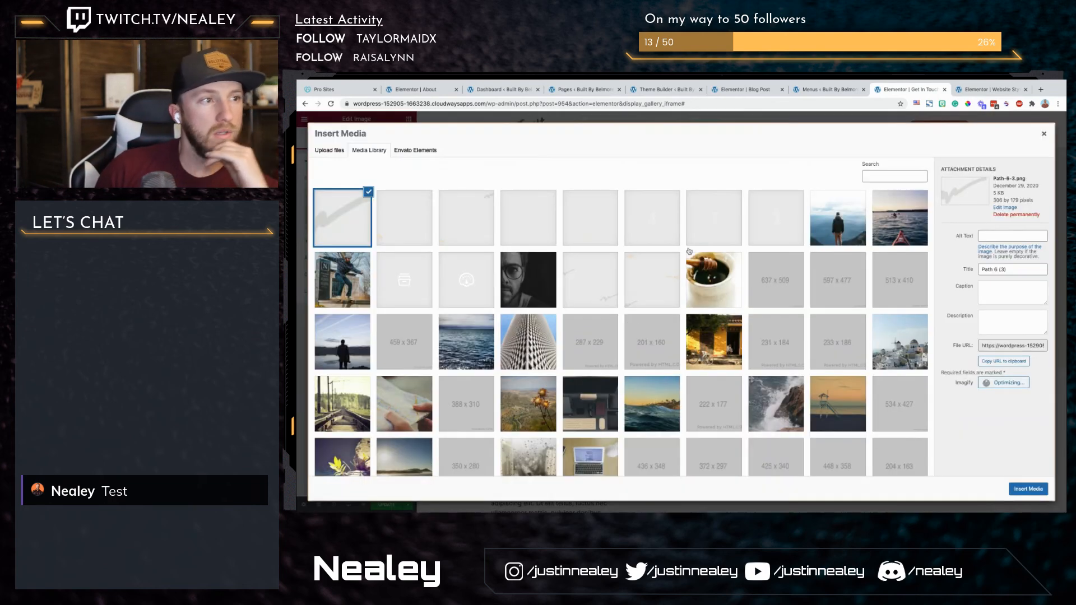
pyautogui.scroll(-3, 763, 320)
pyautogui.scroll(-5, 763, 319)
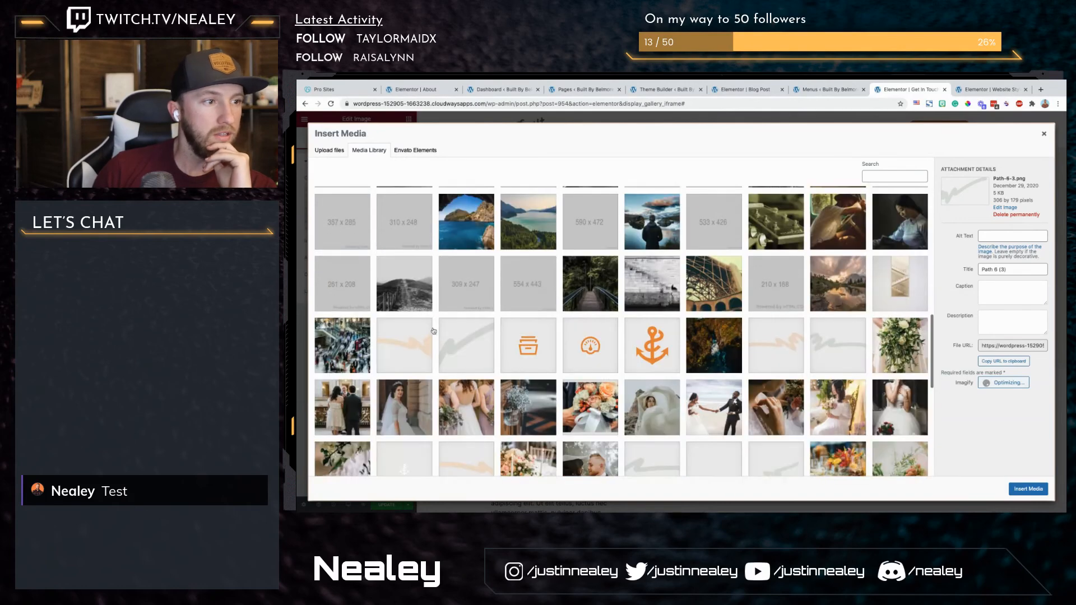
pyautogui.click(469, 357)
pyautogui.scroll(-1, 592, 395)
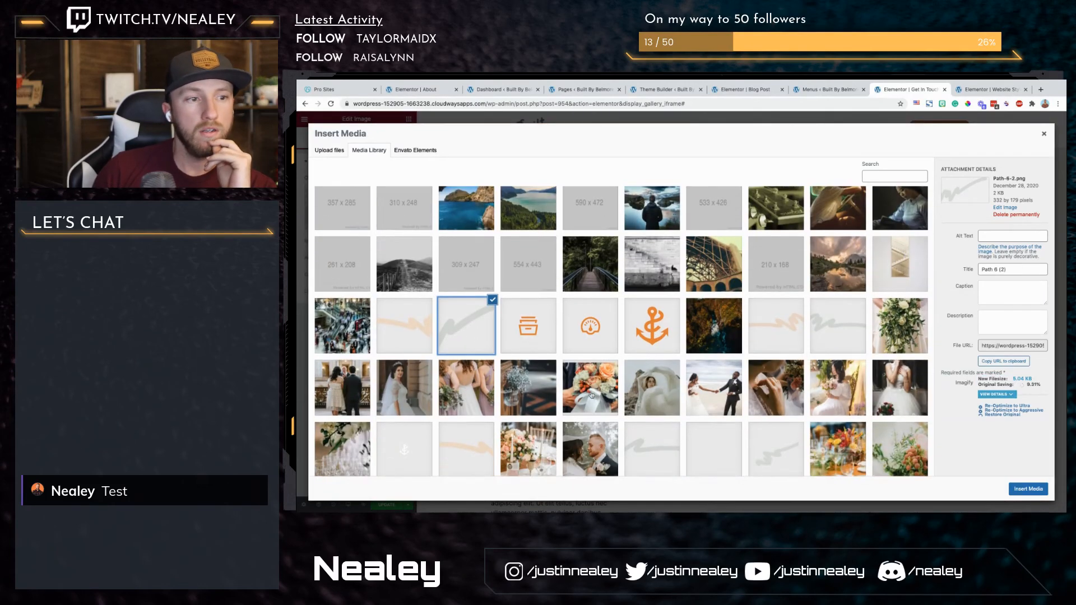
pyautogui.click(652, 406)
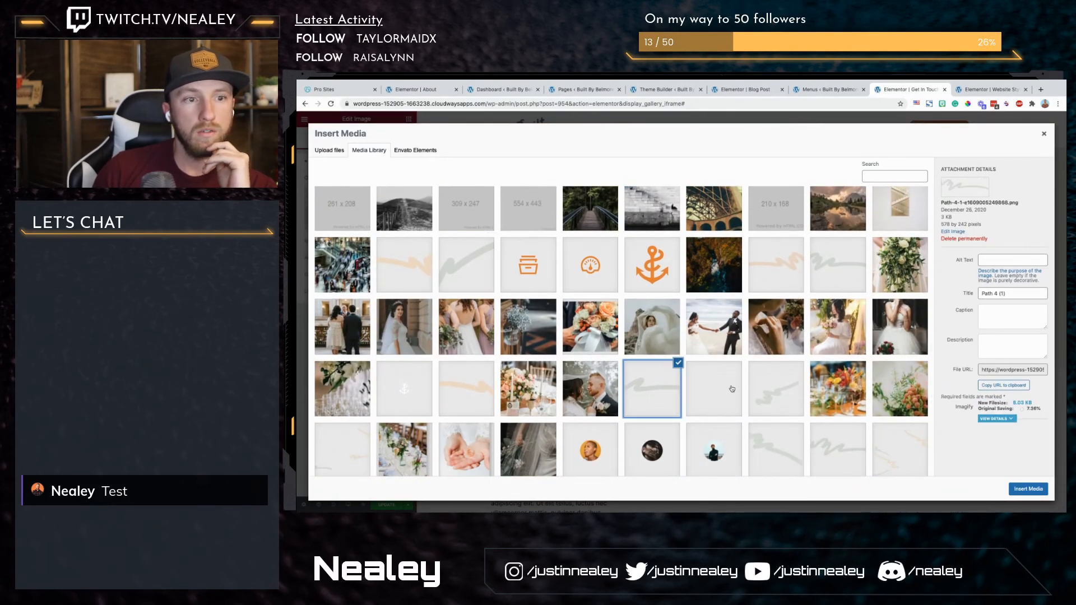
pyautogui.scroll(-1, 917, 435)
pyautogui.click(823, 422)
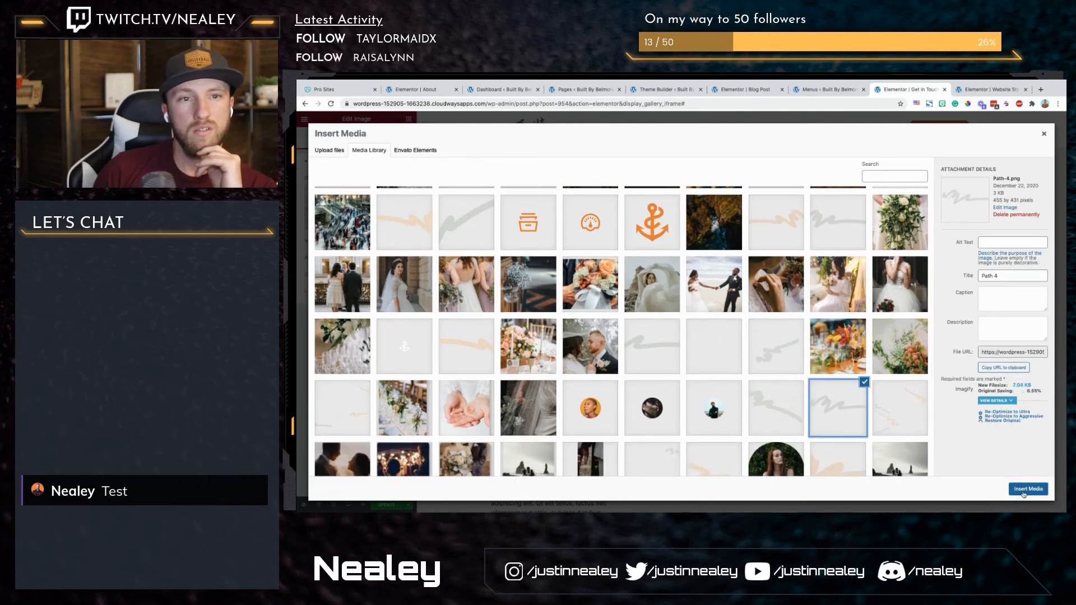
pyautogui.click(775, 416)
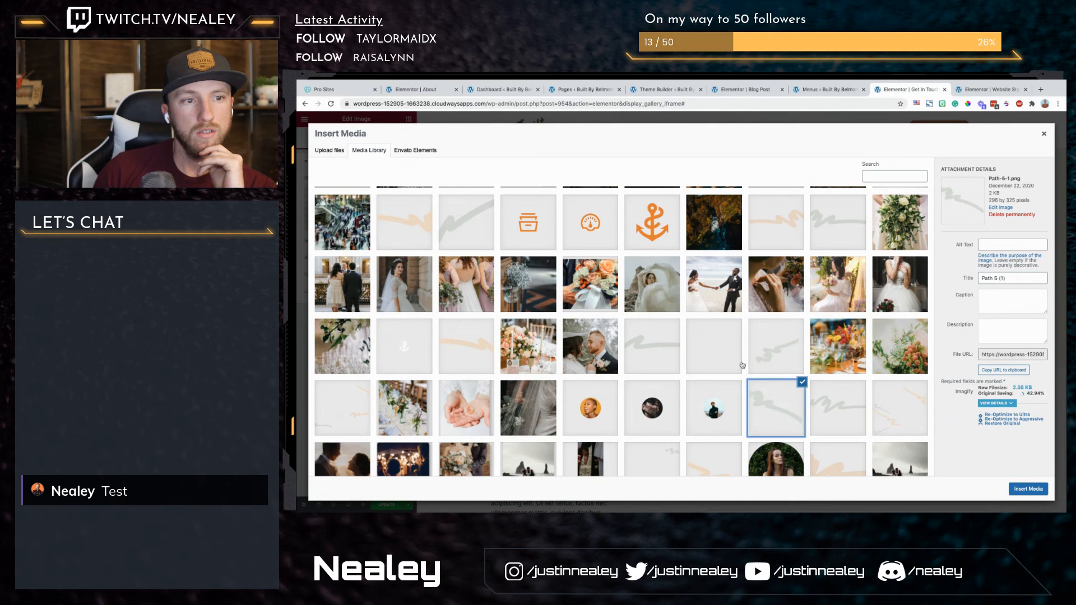
pyautogui.scroll(-3, 746, 368)
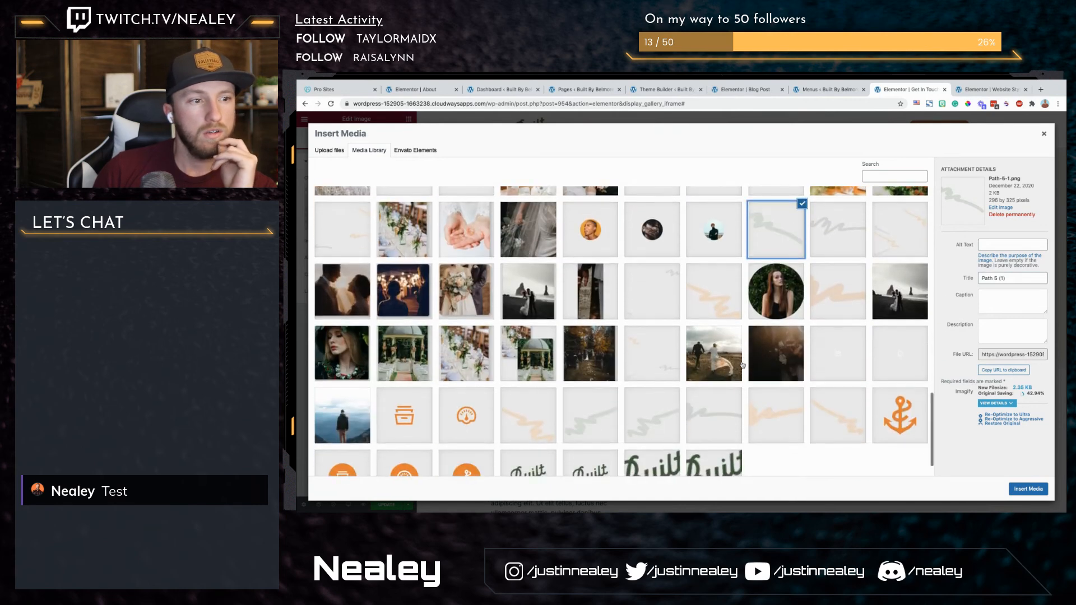
pyautogui.click(590, 414)
pyautogui.click(674, 430)
pyautogui.click(721, 431)
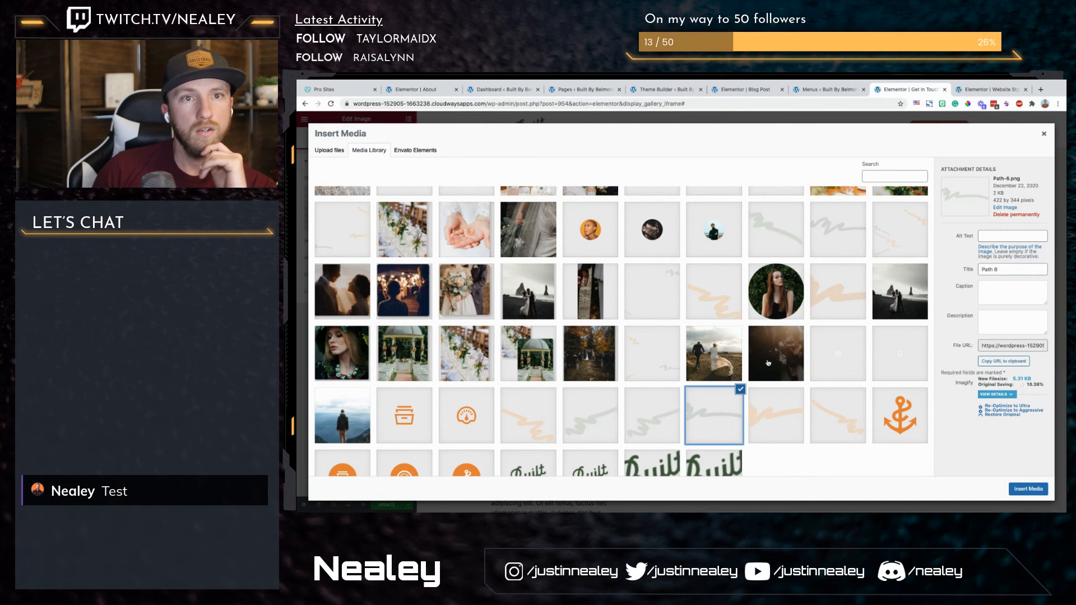
pyautogui.scroll(-1, 768, 363)
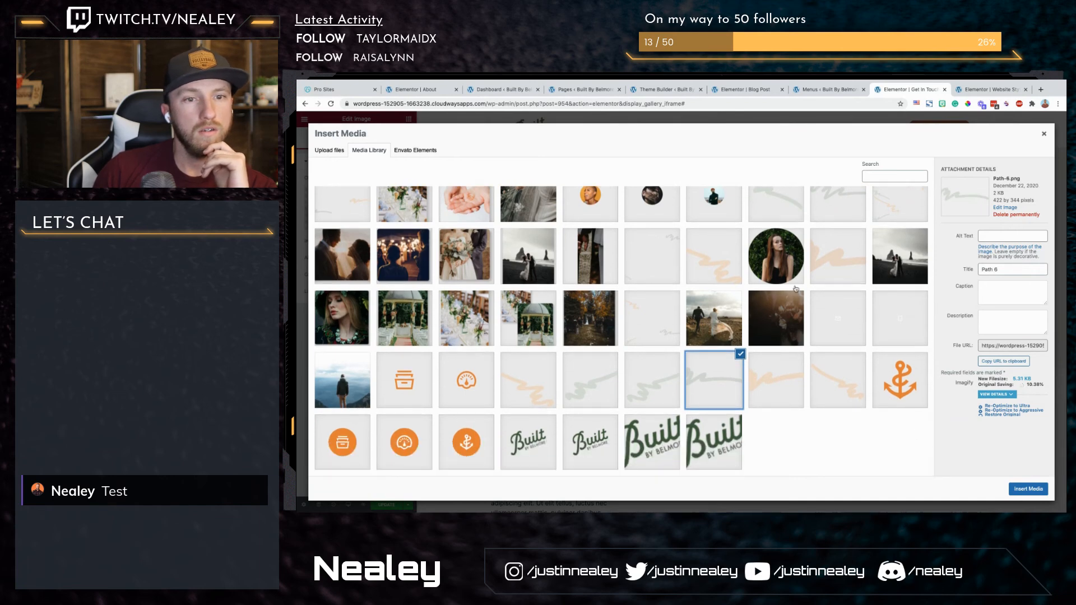
pyautogui.scroll(15, 796, 289)
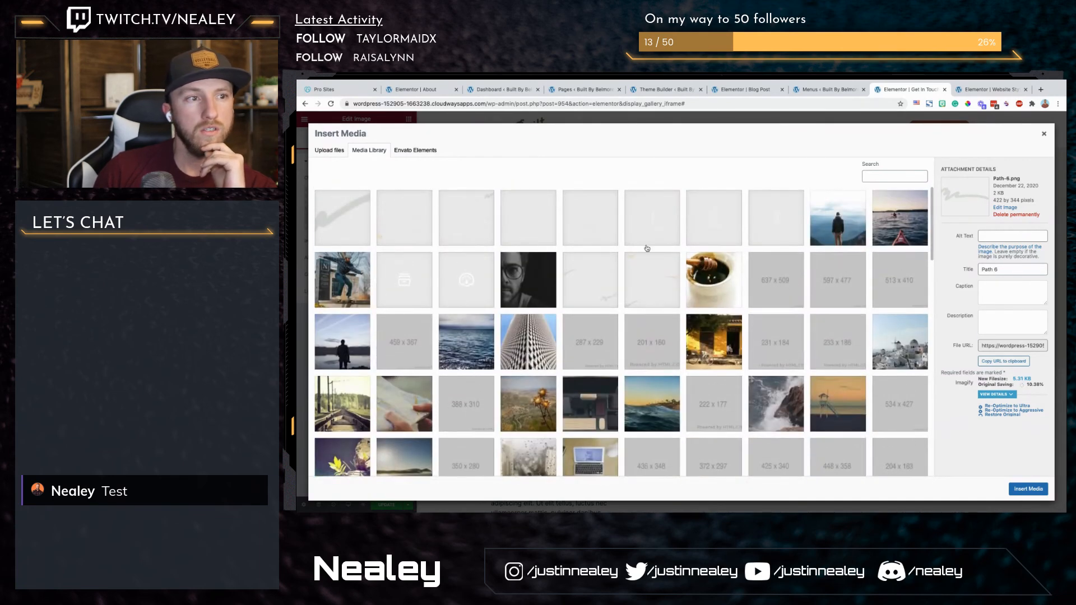
pyautogui.click(359, 218)
pyautogui.click(1042, 486)
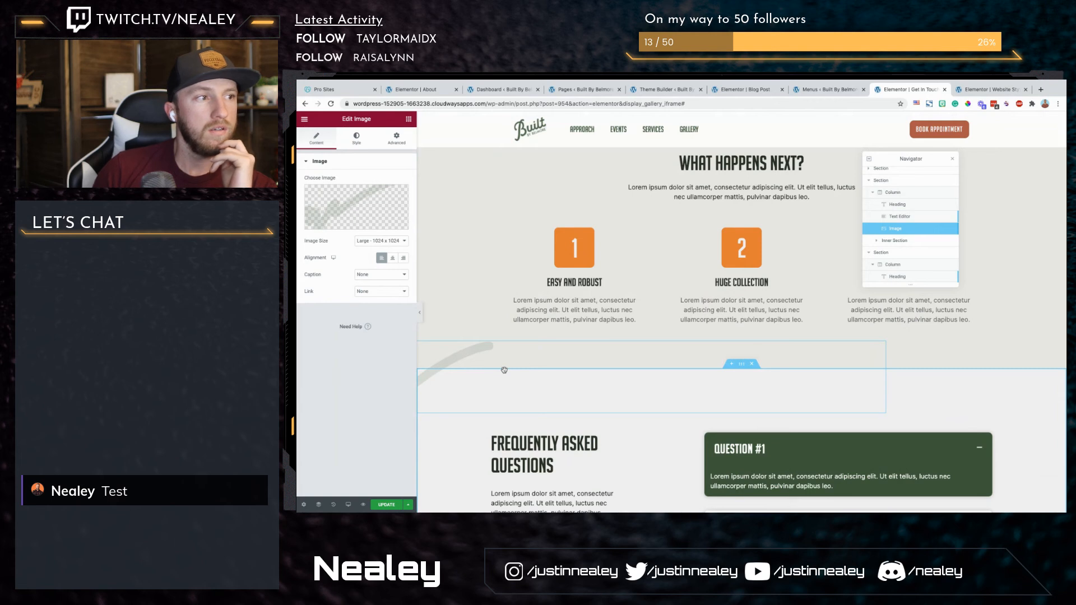
# Step: Set the stroke image's vertical offset to 48 VH to place it across the section's bottom edge, and preview the page
pyautogui.click(396, 138)
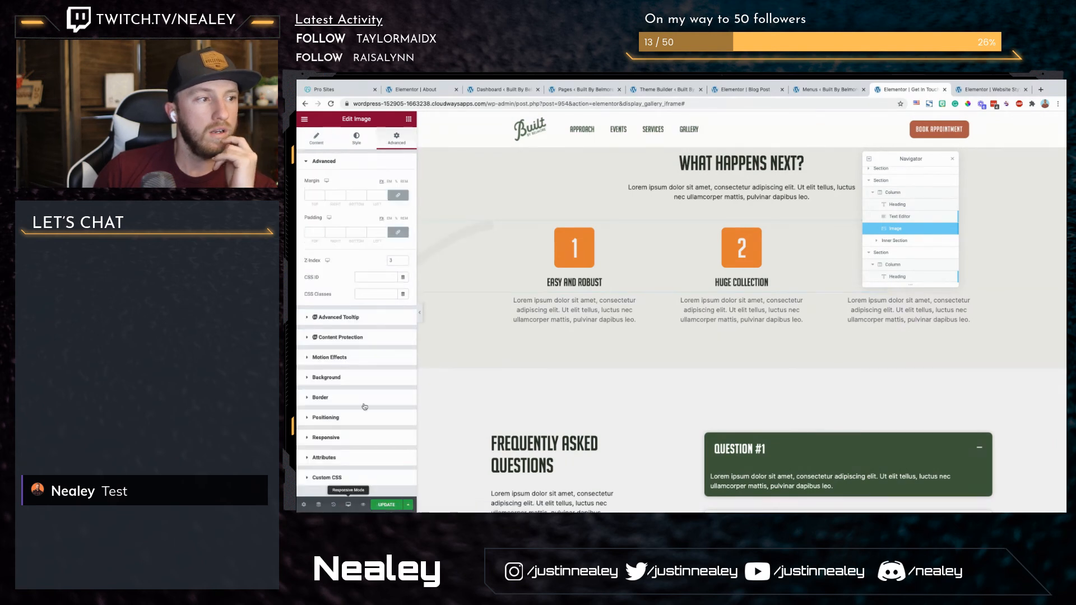
pyautogui.click(326, 418)
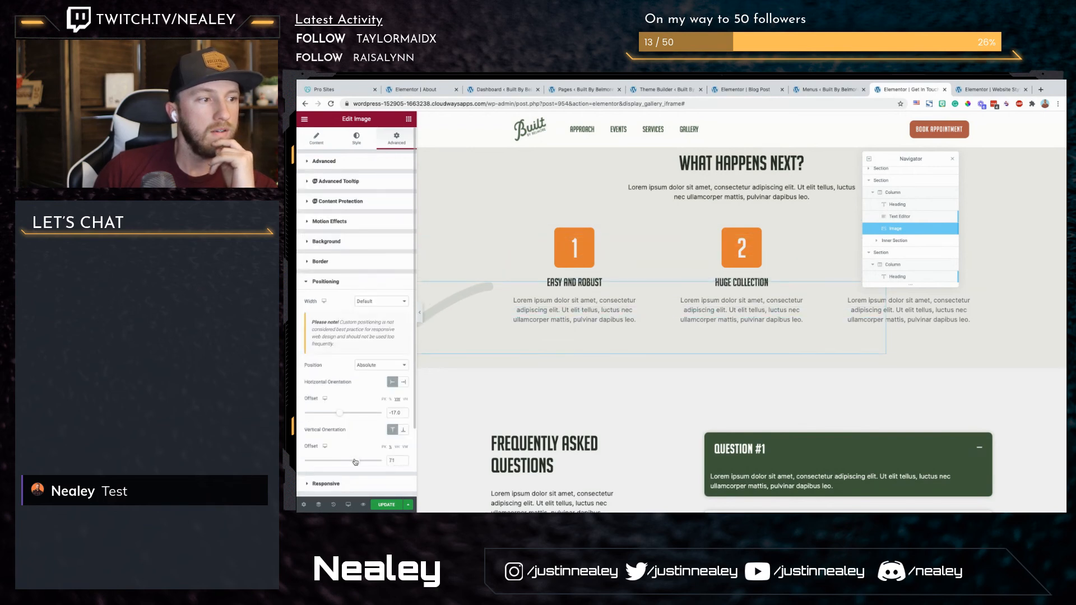
pyautogui.click(397, 448)
pyautogui.moveTo(344, 465); pyautogui.dragTo(354, 462)
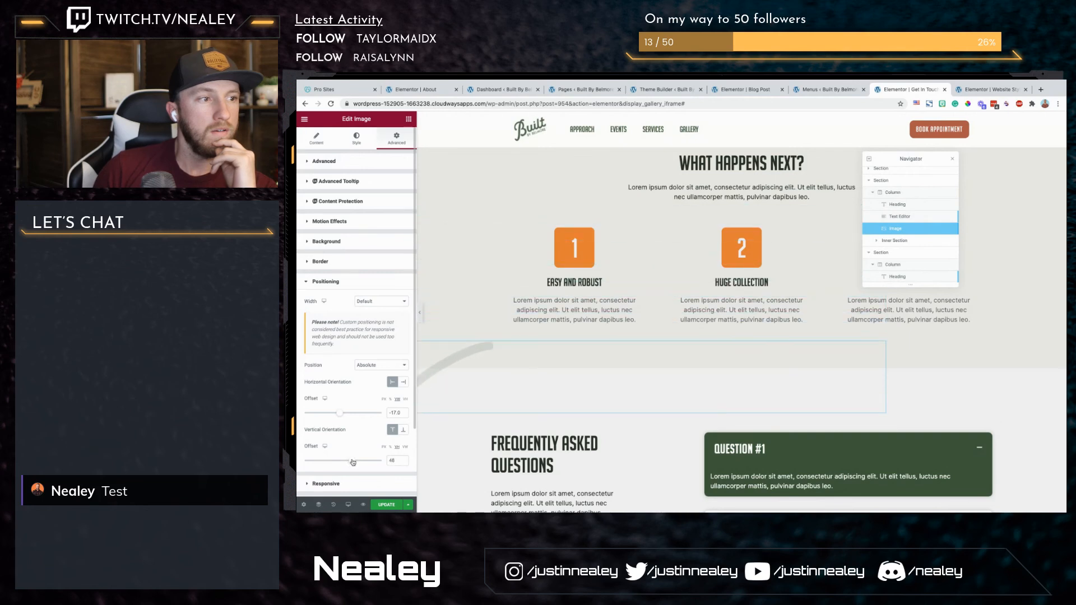
pyautogui.click(420, 312)
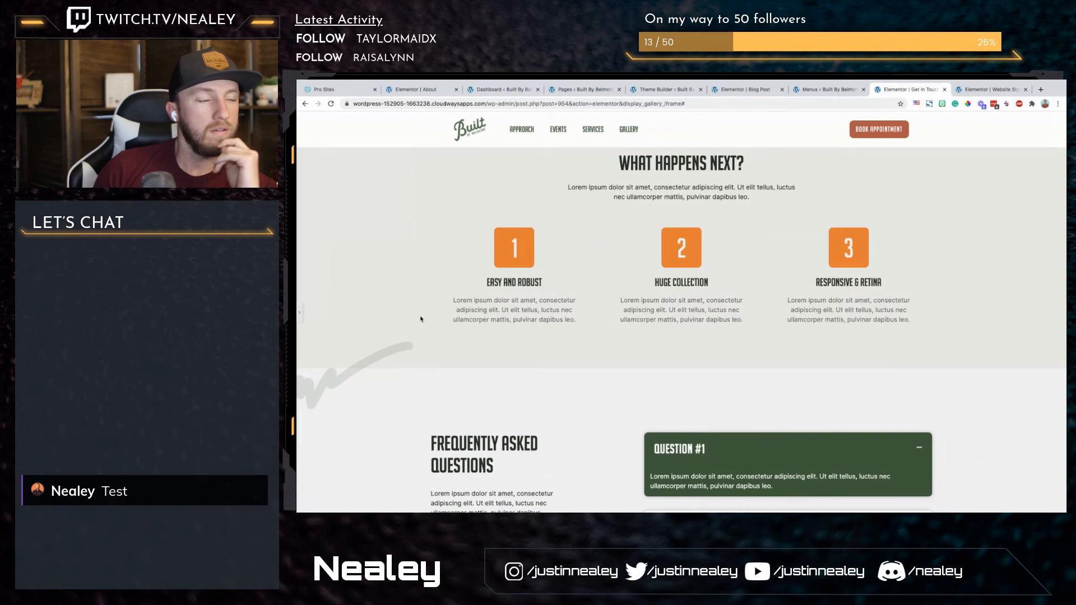
pyautogui.click(300, 317)
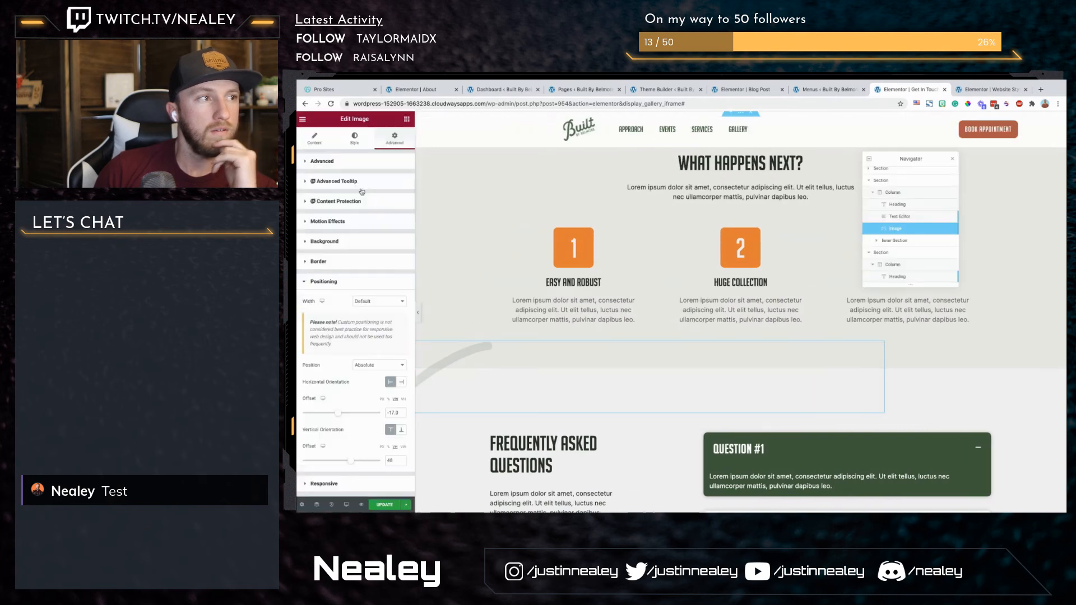
# Step: Hide the stroke image on tablet and mobile, and preview the page without the editing controls
pyautogui.scroll(-2, 352, 316)
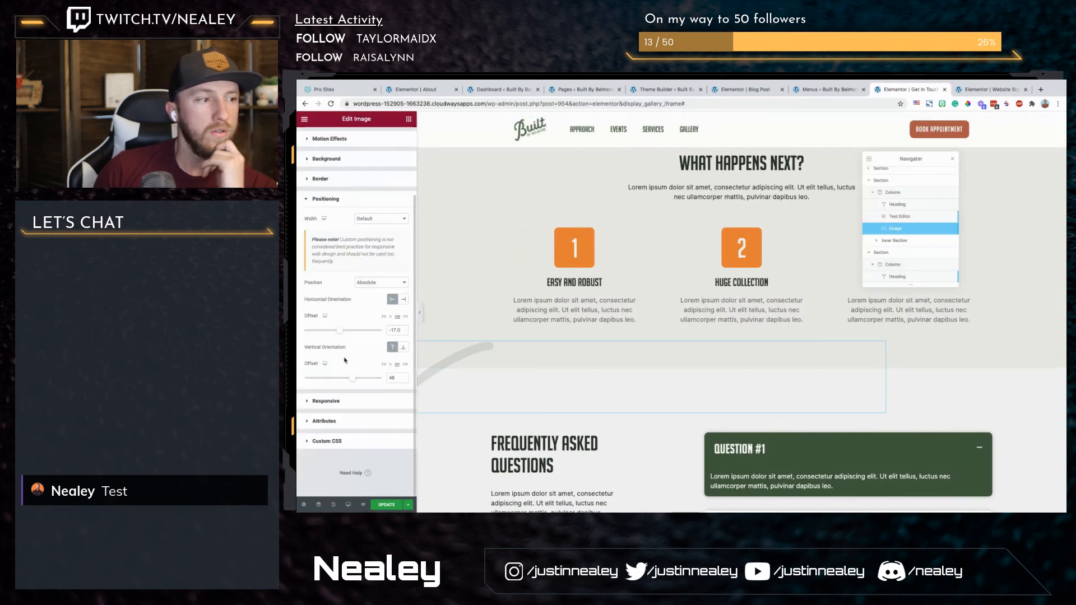
pyautogui.click(330, 408)
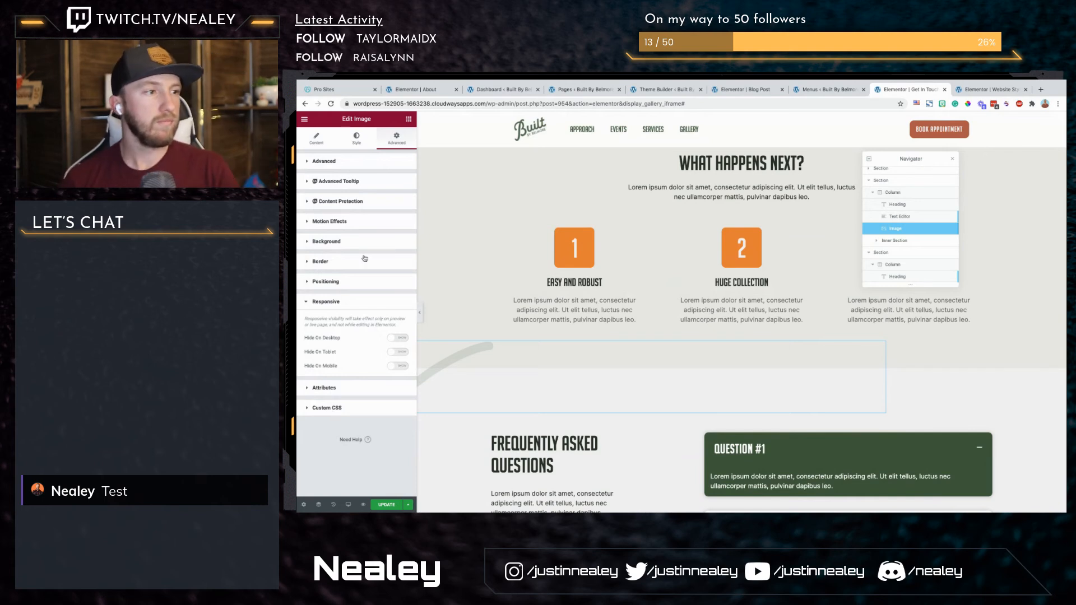
pyautogui.click(317, 139)
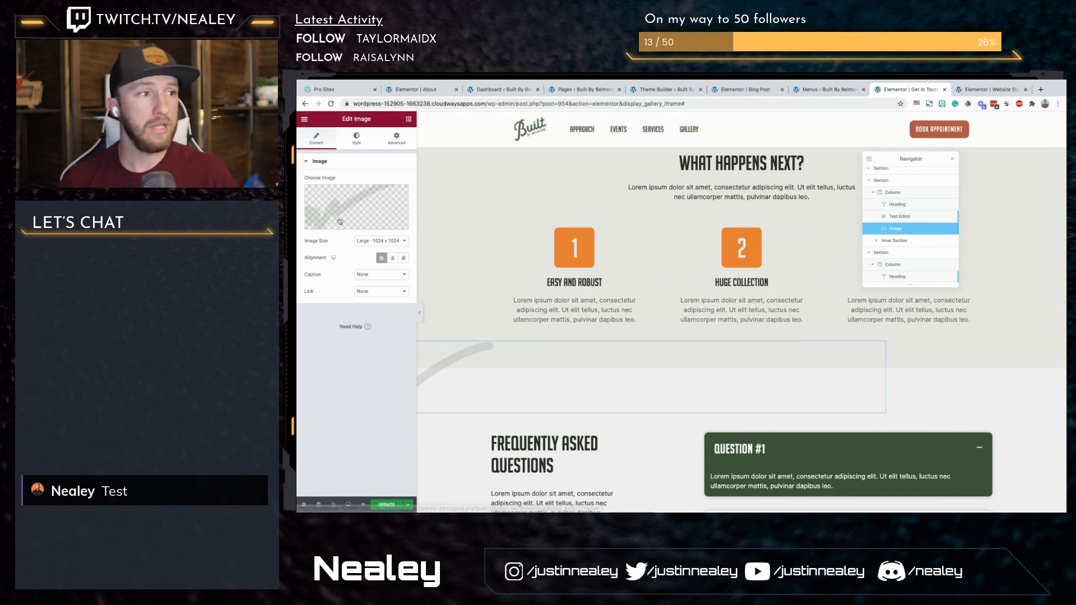
pyautogui.click(392, 135)
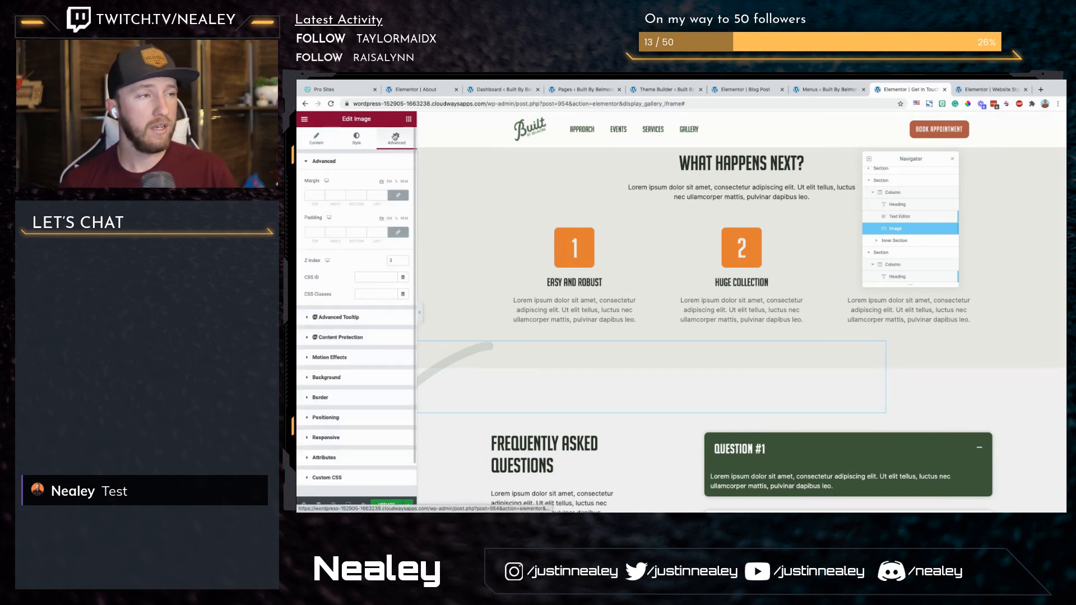
pyautogui.scroll(-1, 382, 348)
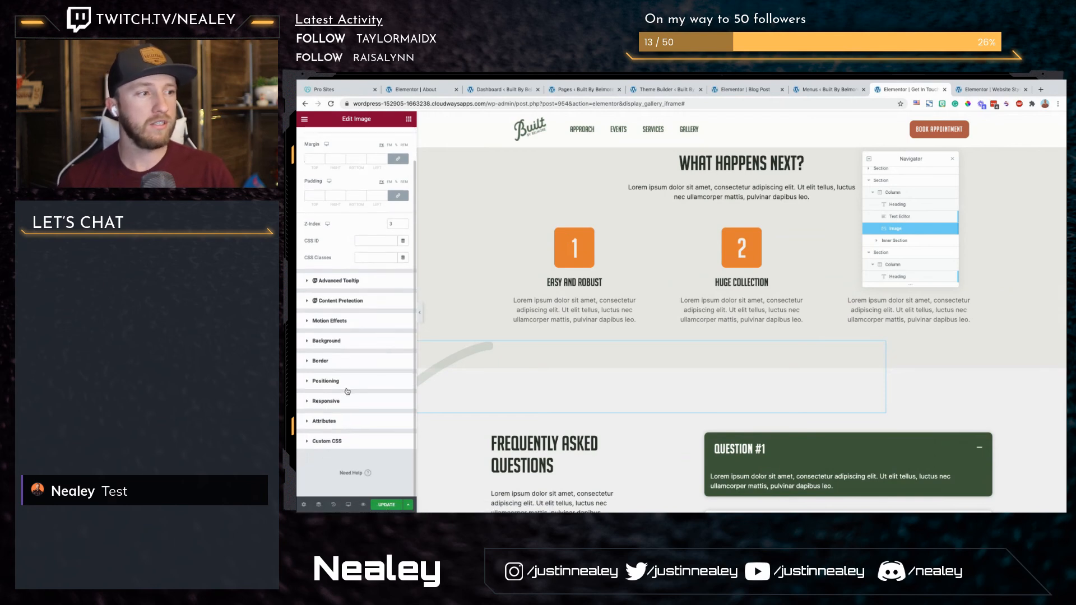
pyautogui.click(337, 400)
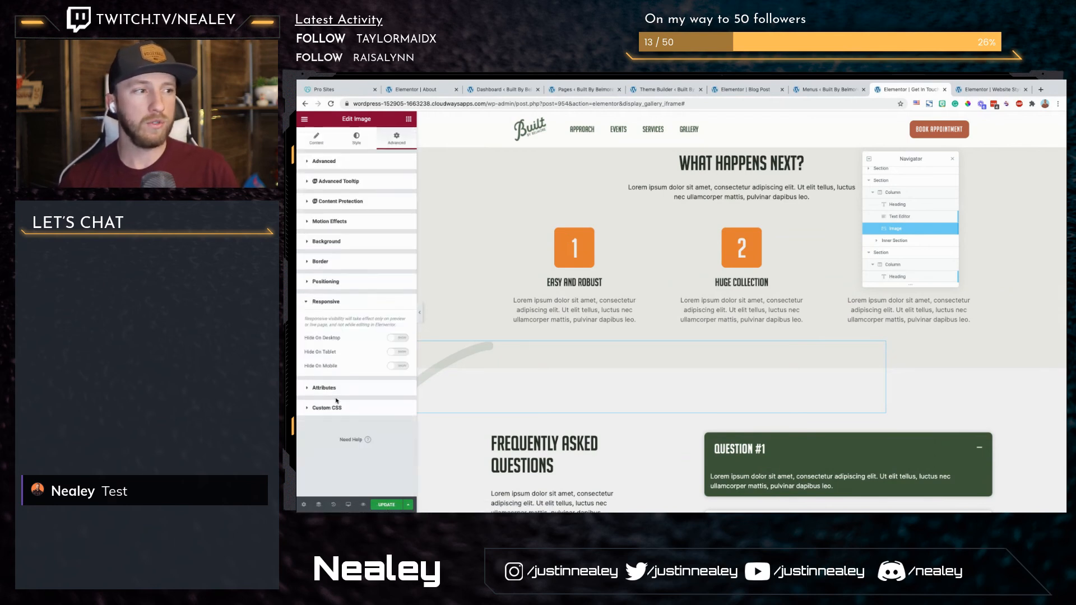
pyautogui.click(398, 352)
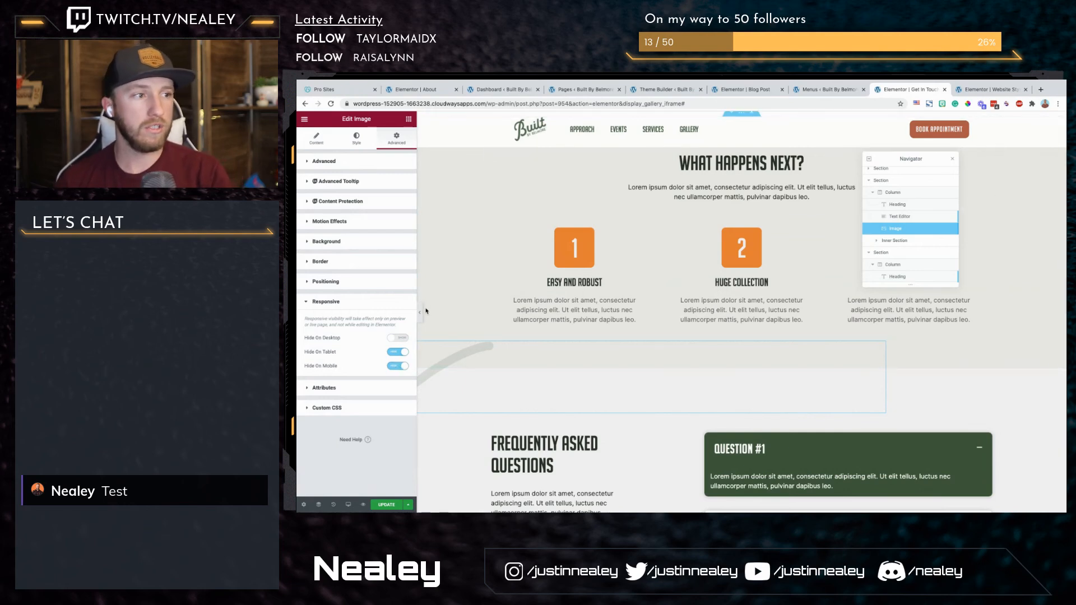
pyautogui.click(421, 315)
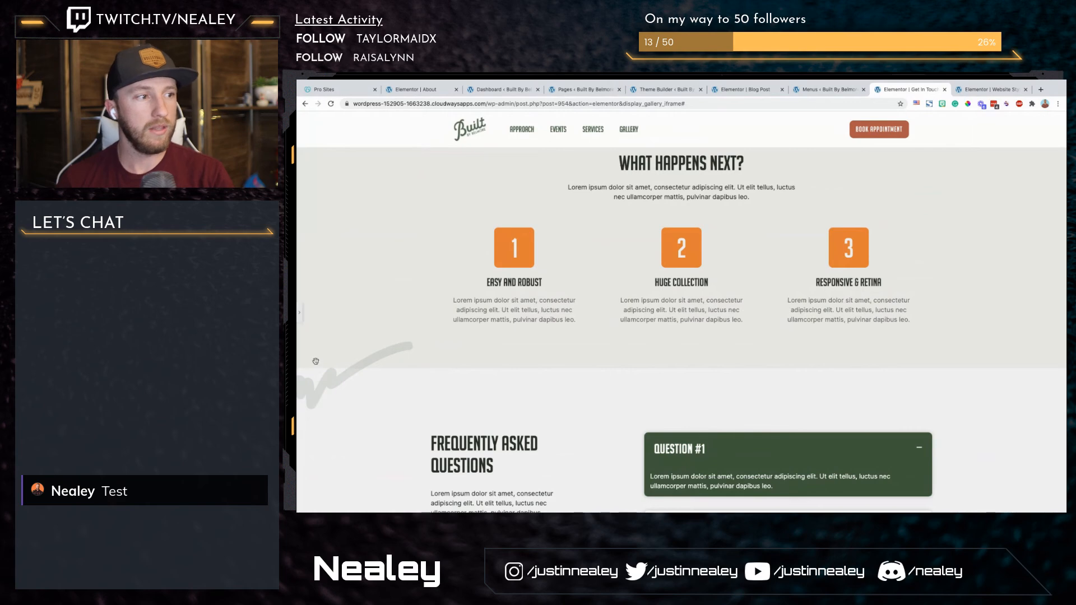
pyautogui.click(301, 314)
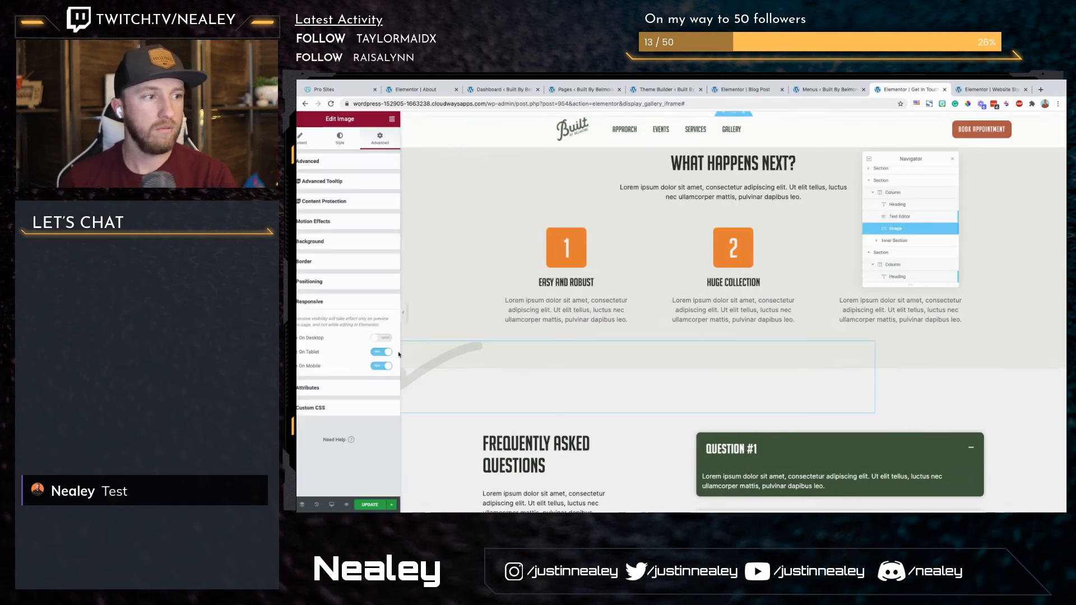
# Step: Update the Get in Touch page, look it over and close its editor
pyautogui.scroll(-3, 584, 389)
pyautogui.click(392, 505)
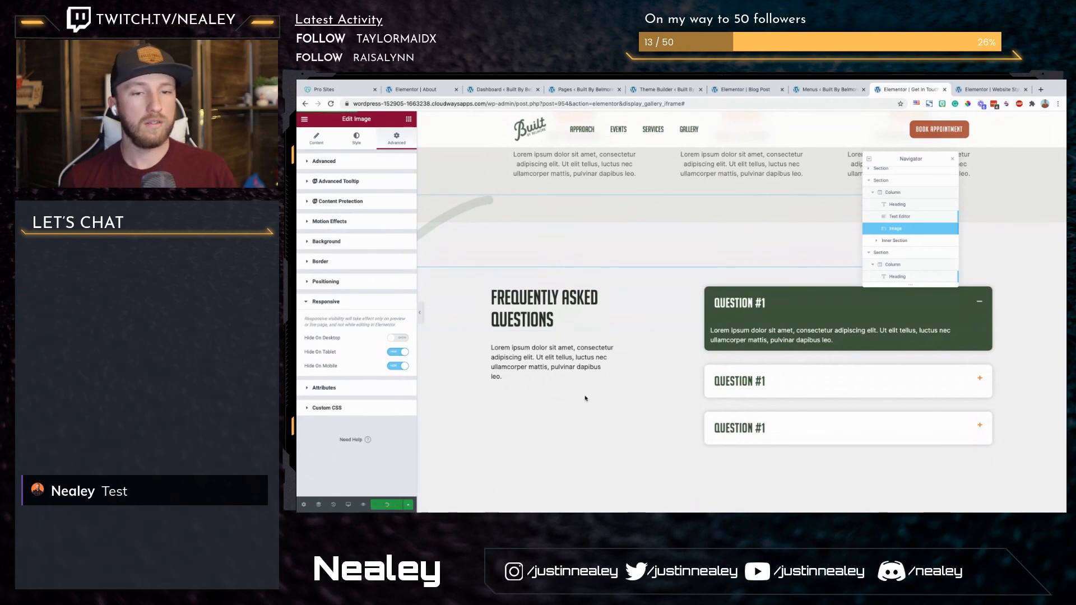
pyautogui.scroll(-3, 650, 388)
pyautogui.scroll(10, 664, 389)
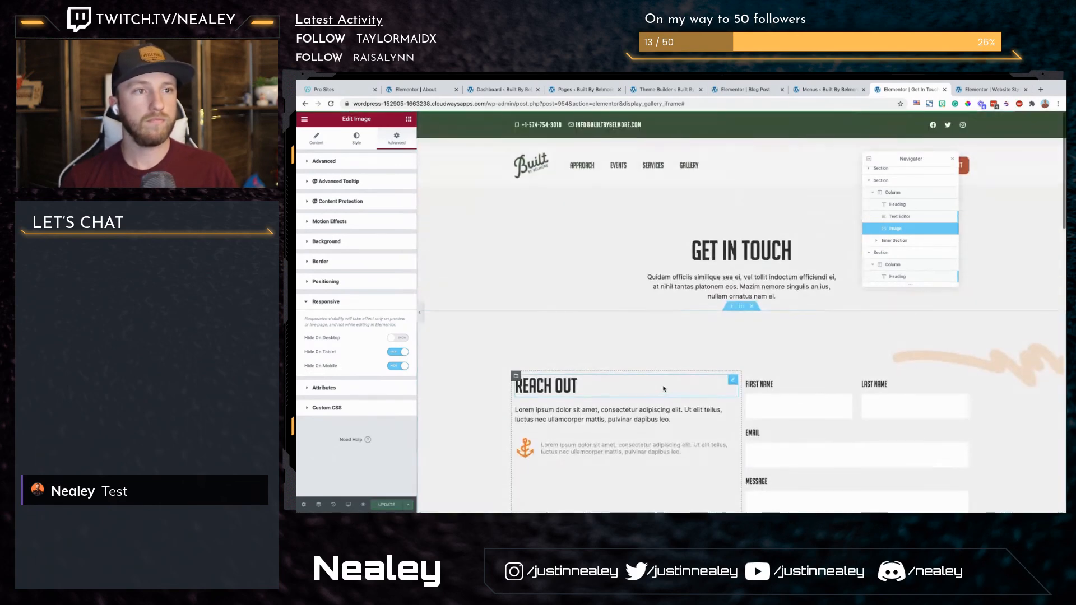
pyautogui.click(945, 90)
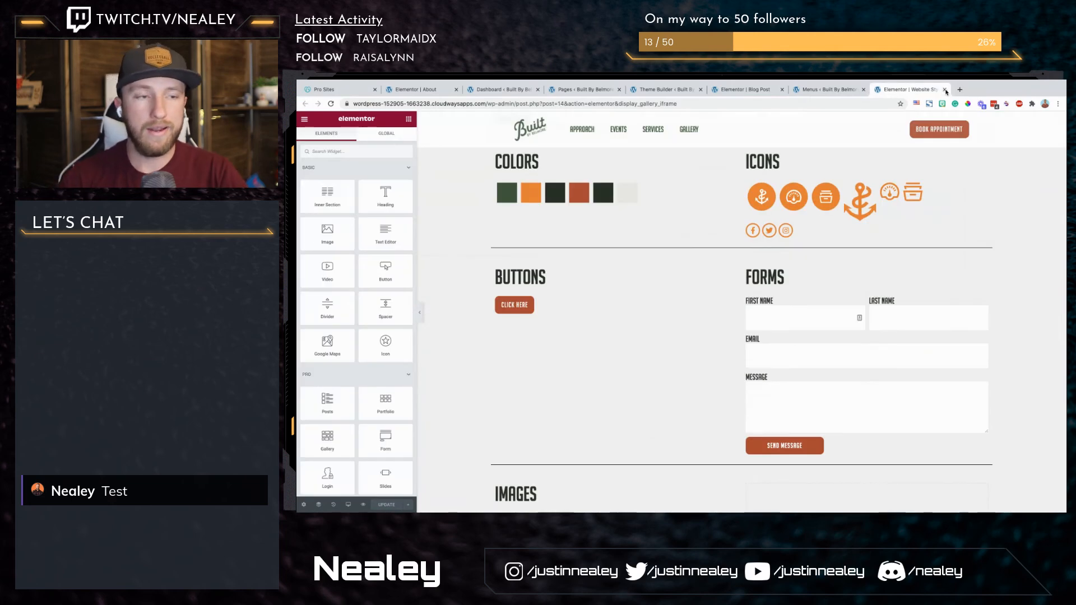
# Step: Add a new WordPress page titled Covid-19, publish it and open it for editing with Elementor
pyautogui.click(583, 90)
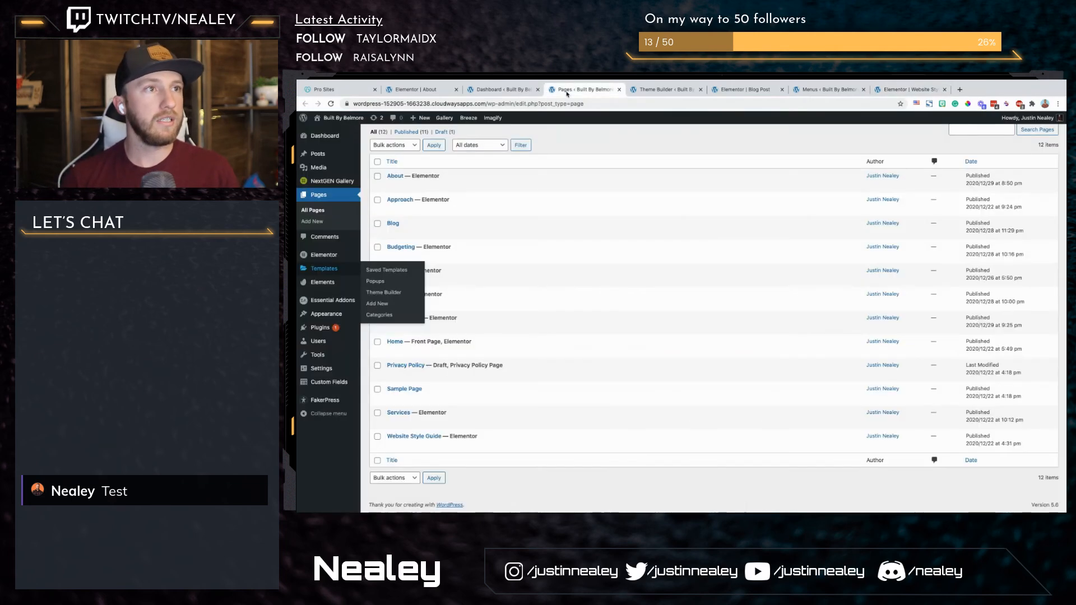
pyautogui.click(412, 239)
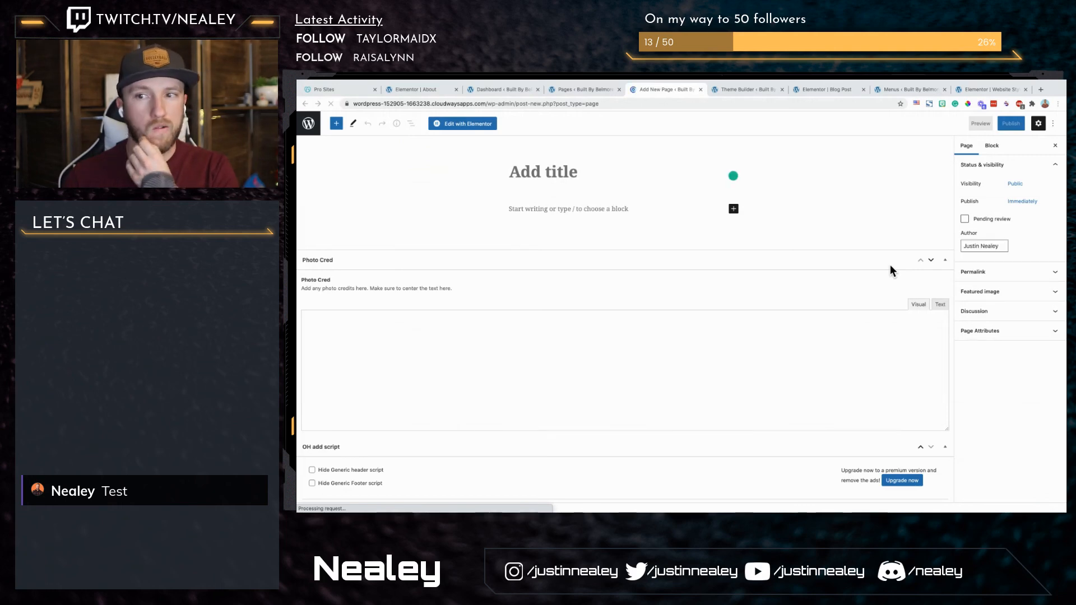
pyautogui.click(554, 172)
pyautogui.write('Covide')
pyautogui.press('BackSpace')
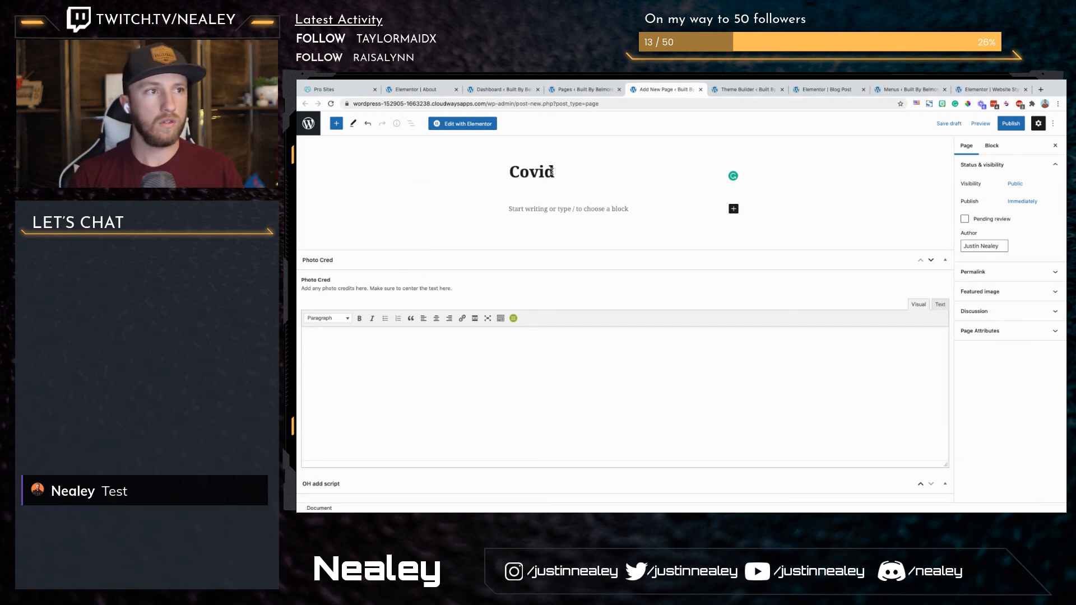
pyautogui.write('-19')
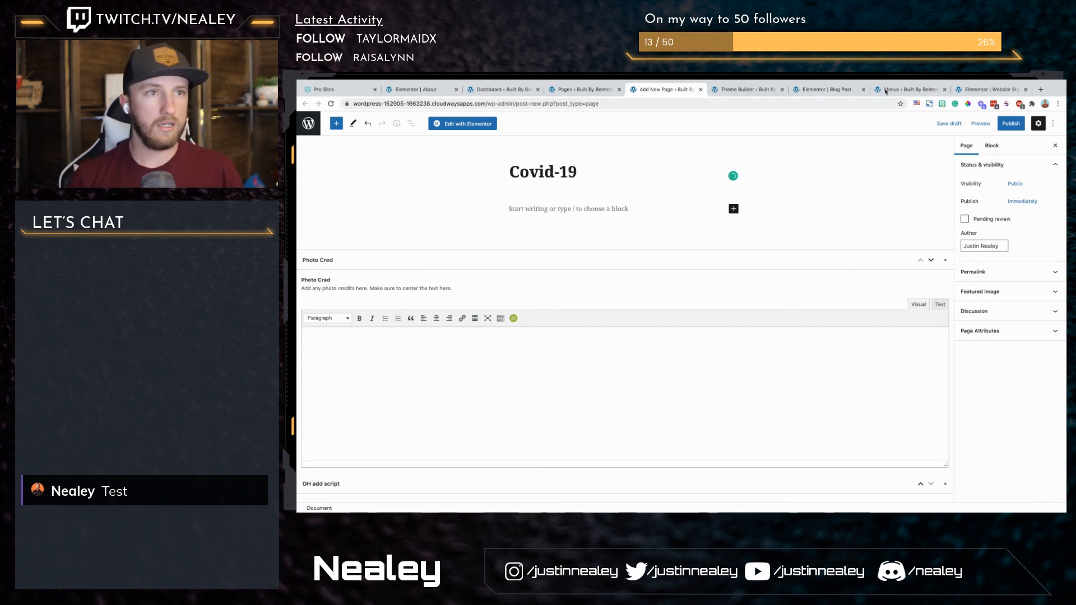
pyautogui.click(1006, 123)
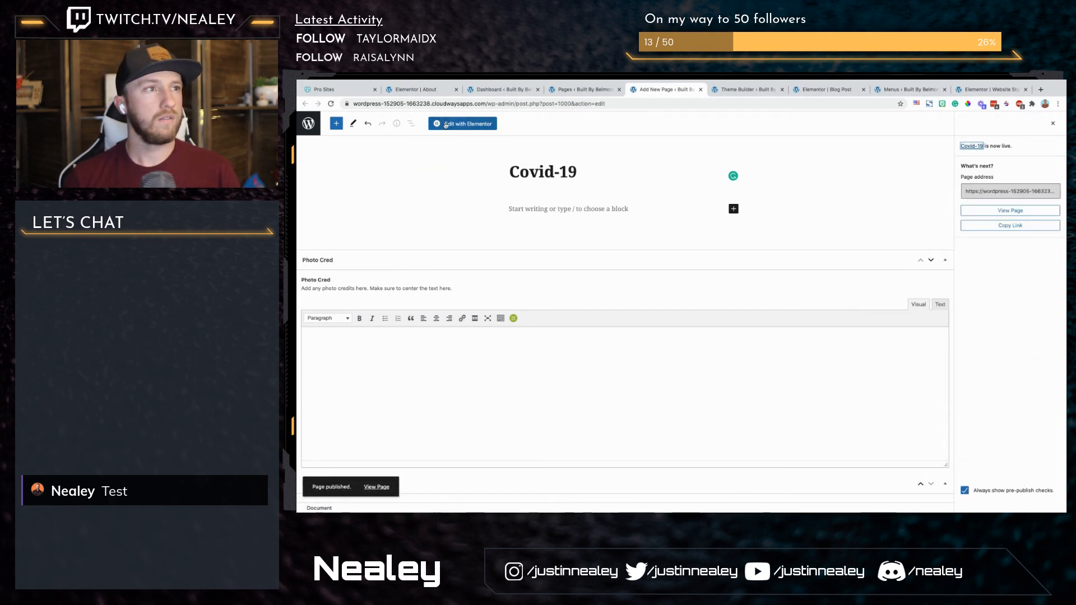
pyautogui.click(462, 123)
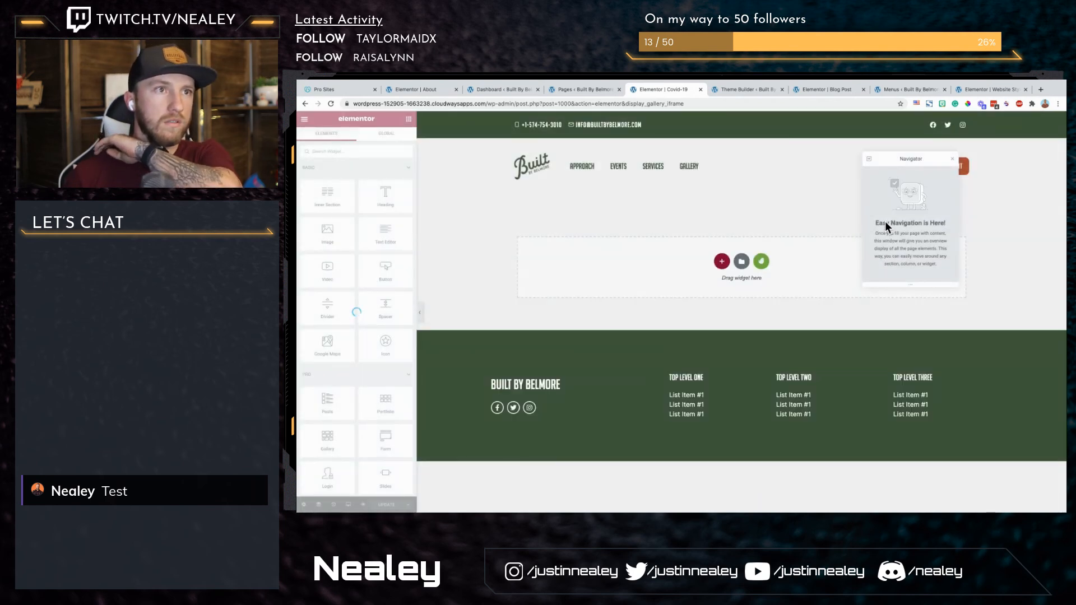
# Step: Copy the About page's title section into the empty Covid-19 page and change its heading to Covid-19
pyautogui.click(951, 157)
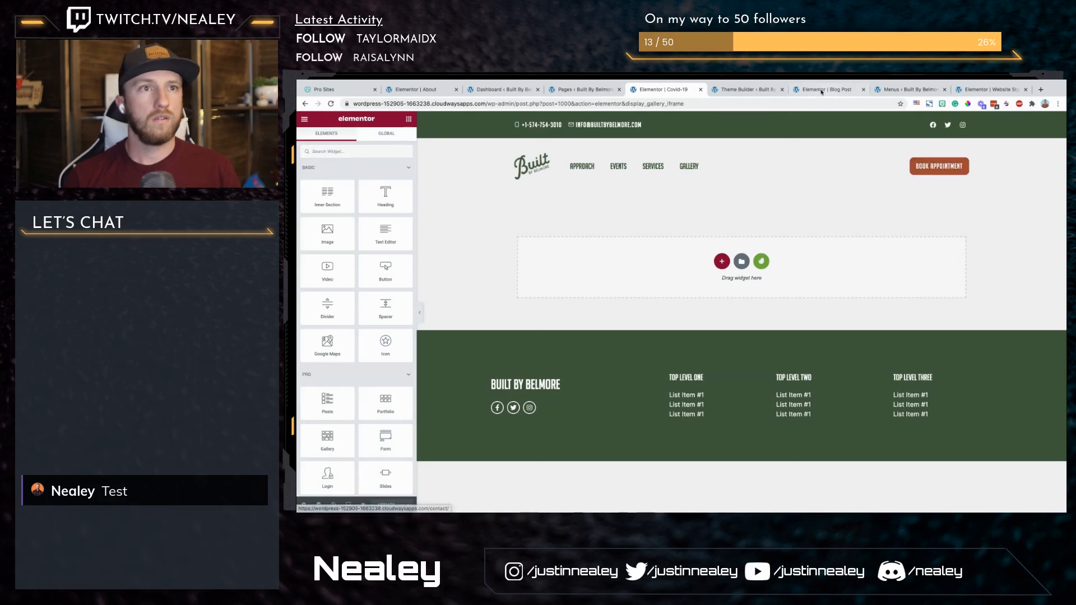
pyautogui.click(864, 90)
pyautogui.click(426, 90)
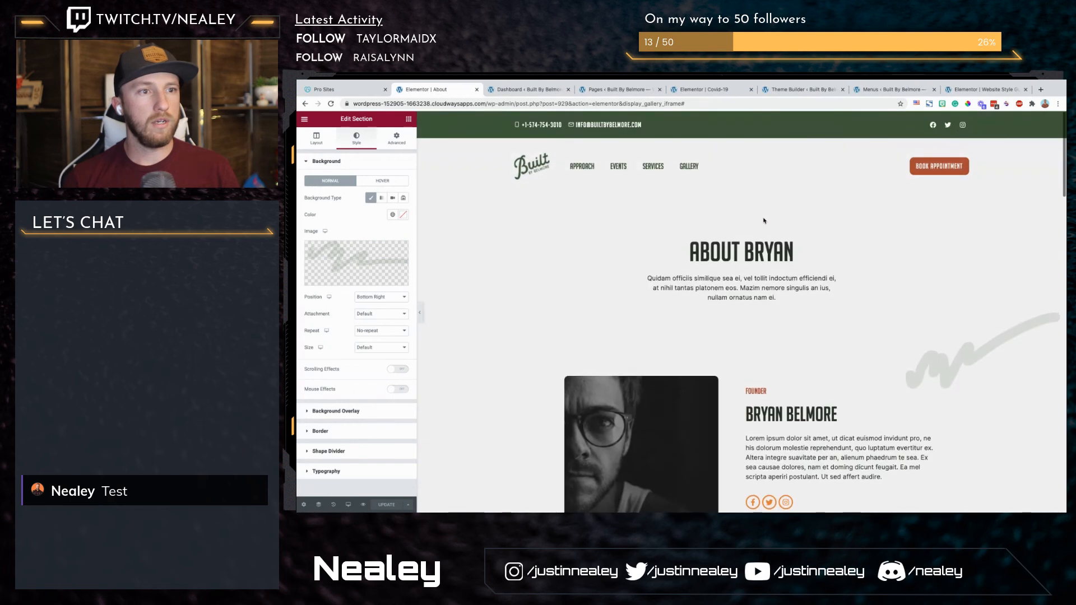
pyautogui.rightClick(741, 234)
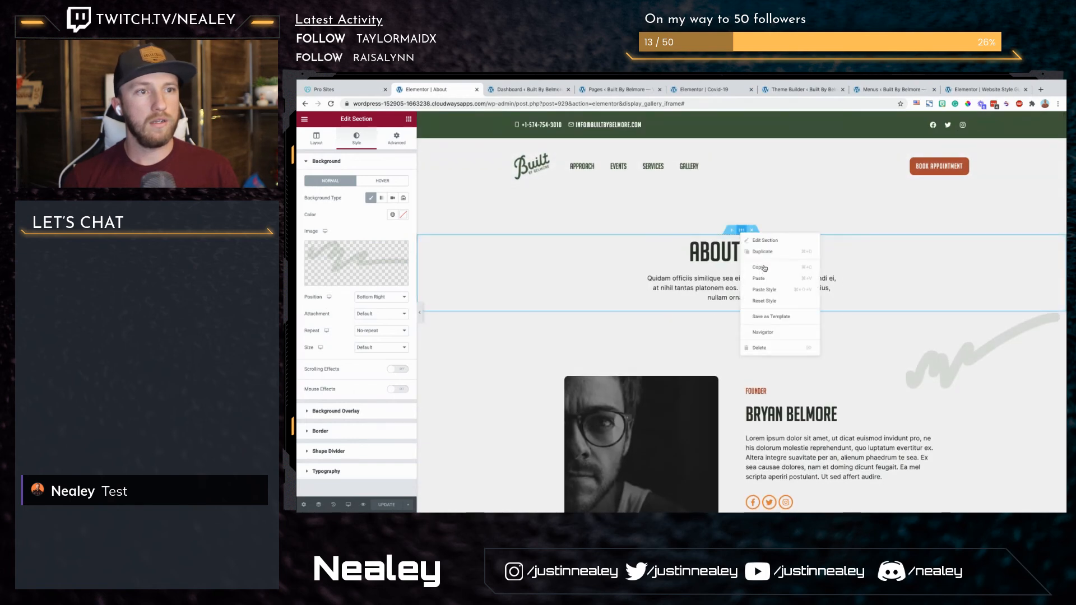
pyautogui.click(765, 268)
pyautogui.click(715, 94)
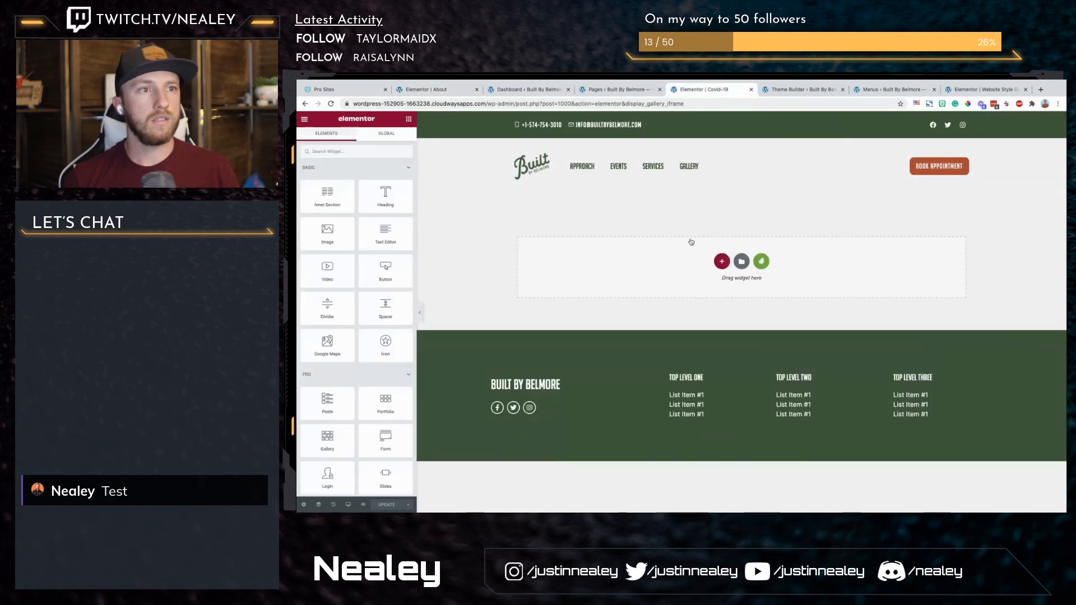
pyautogui.rightClick(665, 263)
pyautogui.click(683, 269)
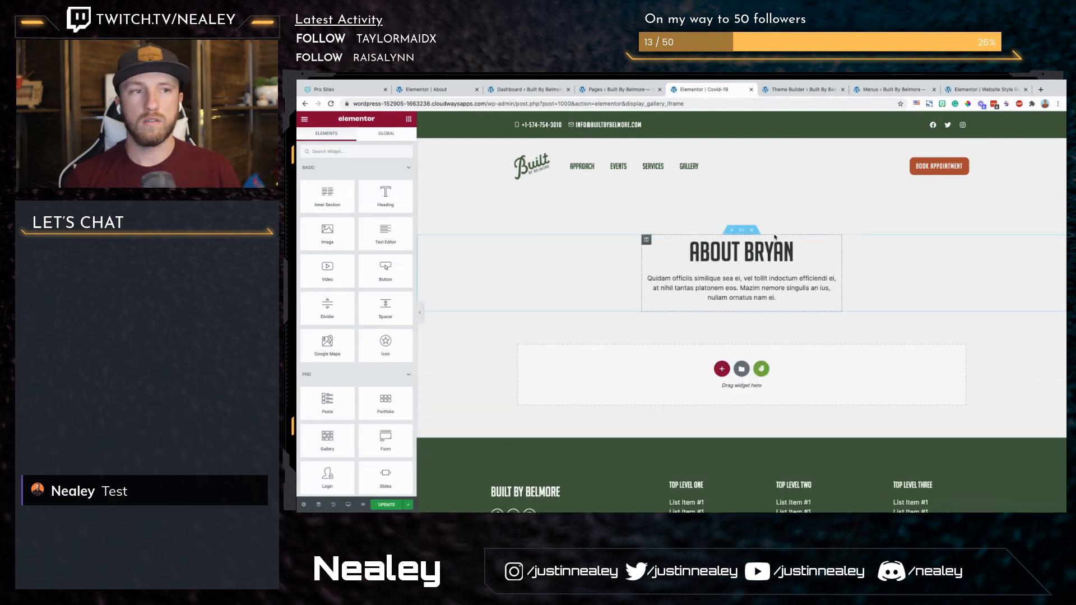
pyautogui.click(768, 250)
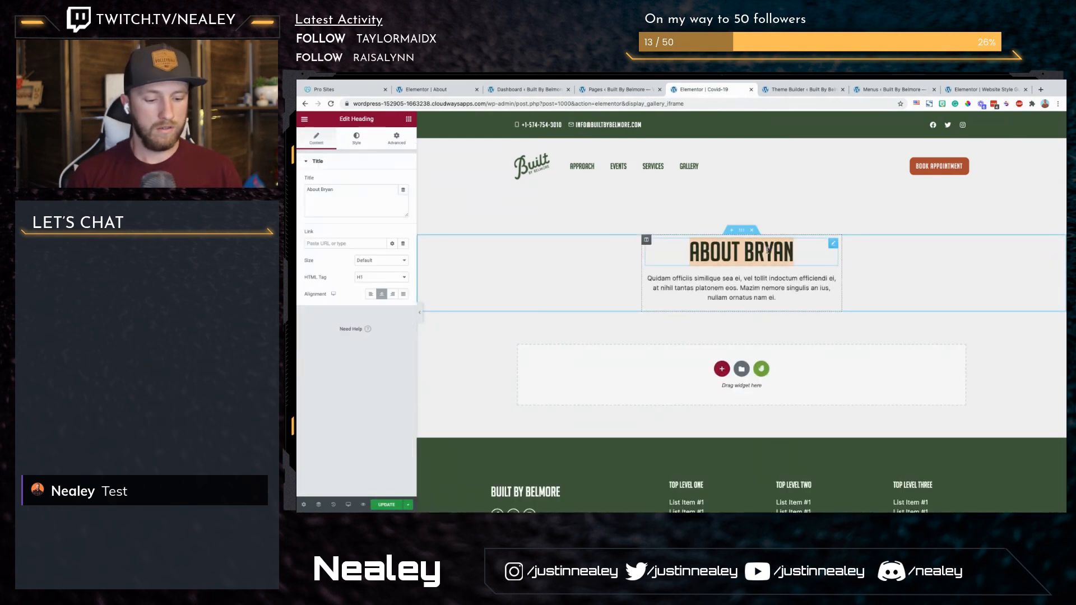
pyautogui.write('Covid-19')
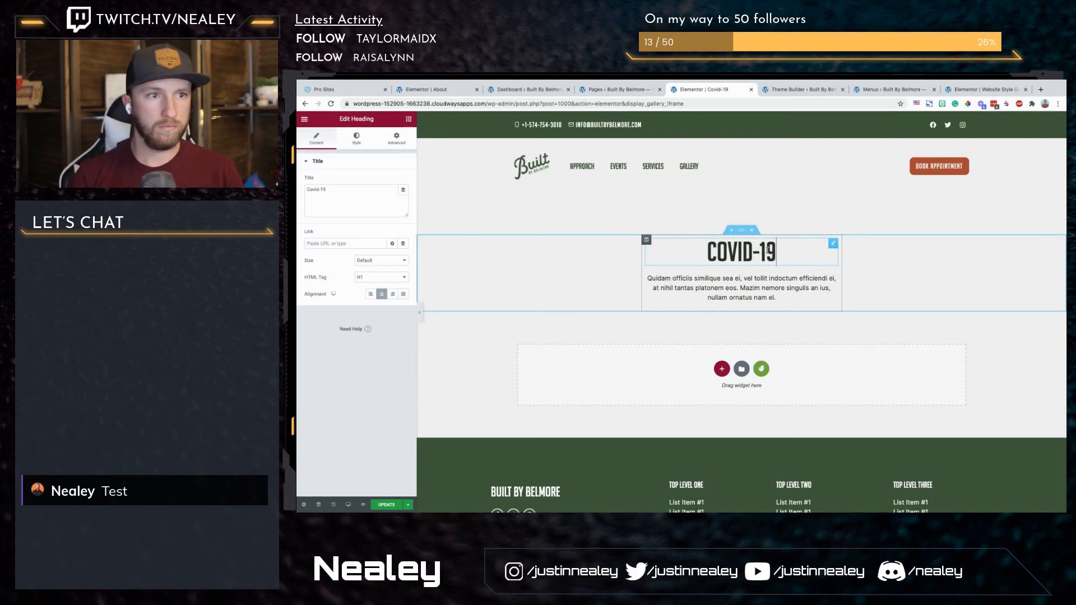
# Step: Add a two-column section below the title section with padding of 150 top and bottom and 10 on both sides
pyautogui.click(722, 369)
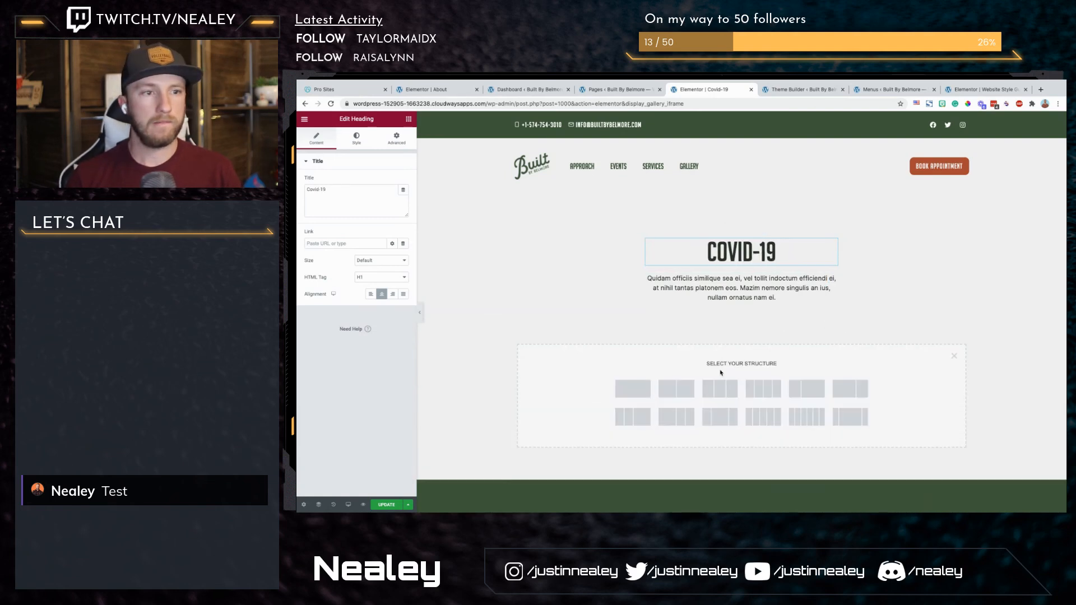
pyautogui.click(676, 388)
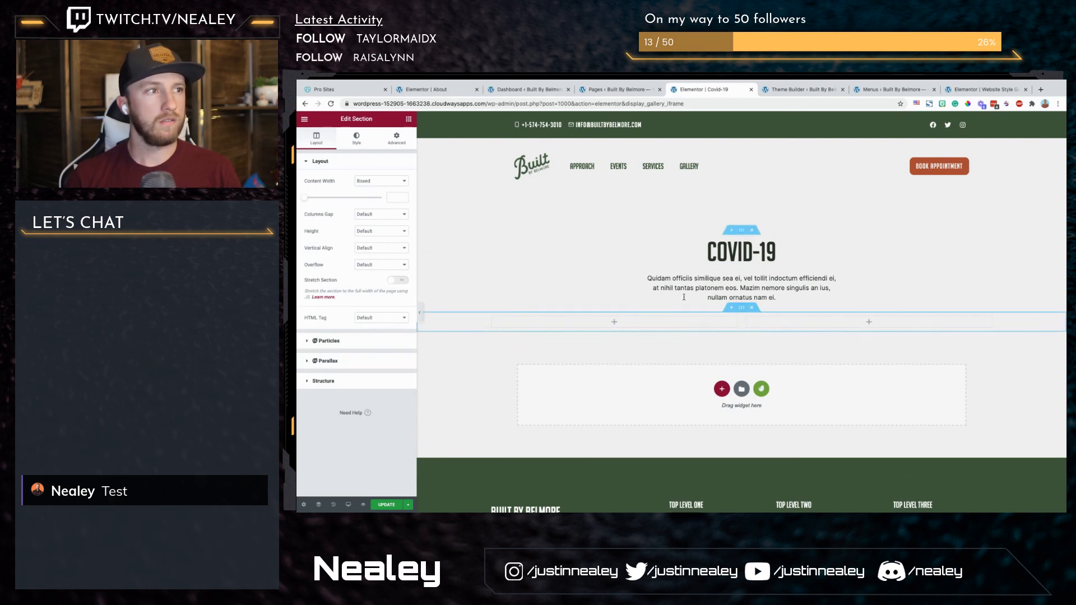
pyautogui.click(390, 145)
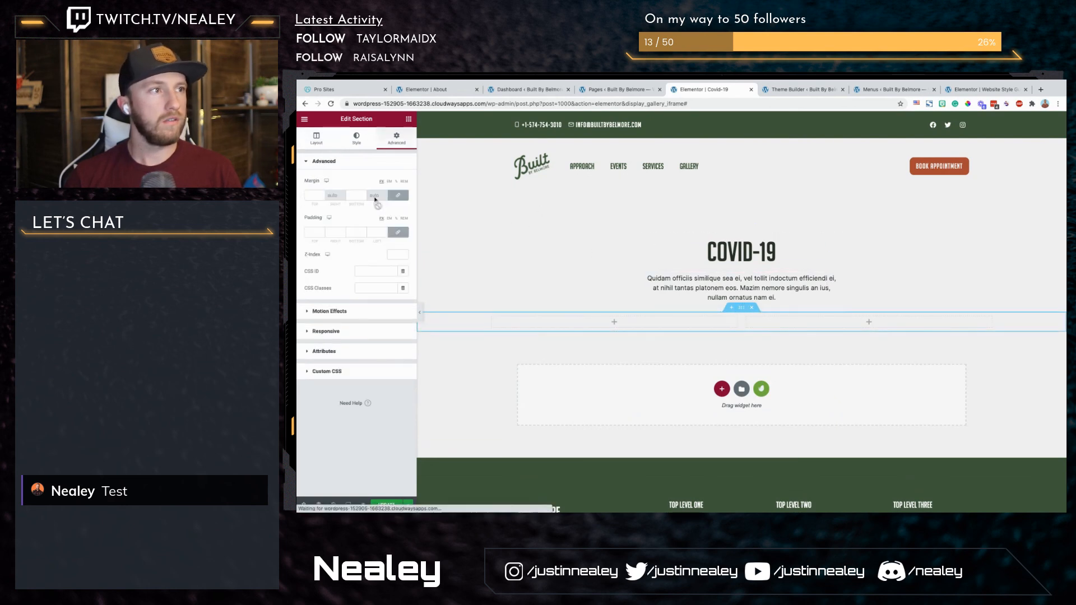
pyautogui.write('150')
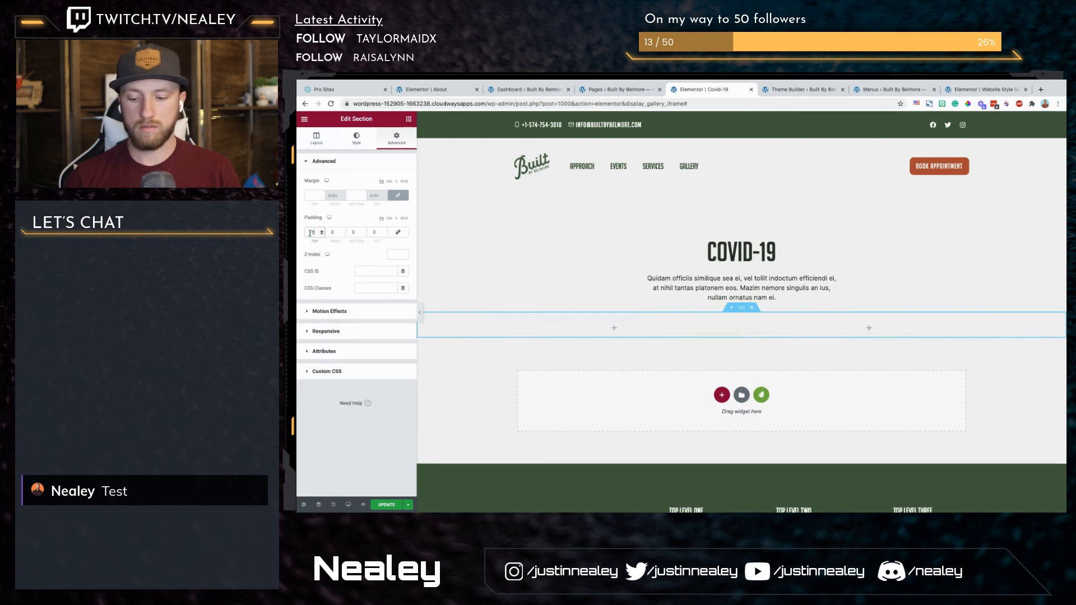
pyautogui.press('Tab')
pyautogui.write('10')
pyautogui.press('Tab')
pyautogui.write('150')
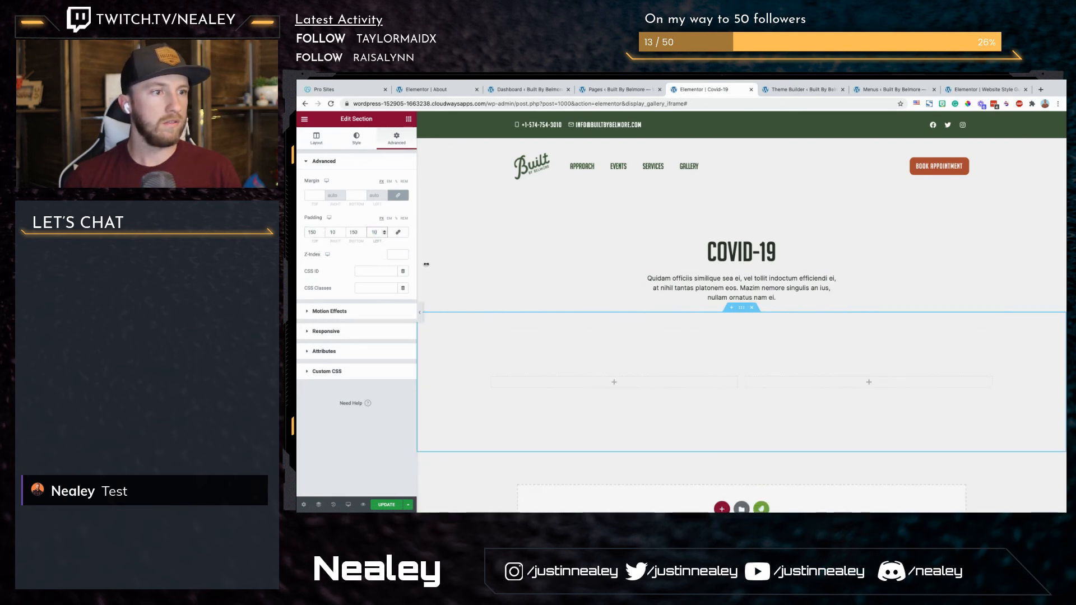
# Step: Delete the second column of the new section
pyautogui.click(409, 120)
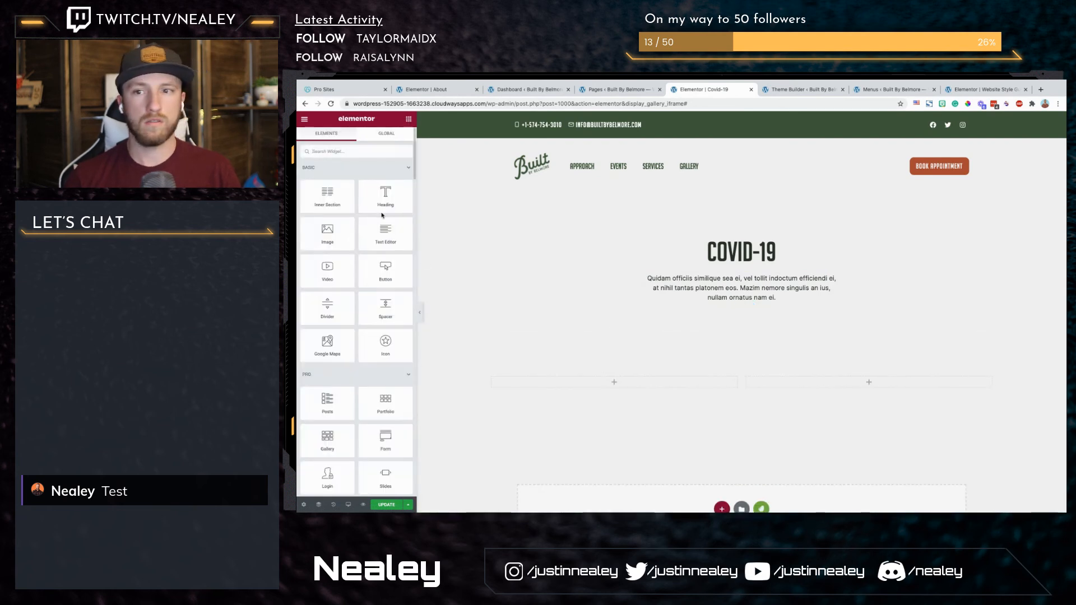
pyautogui.rightClick(760, 377)
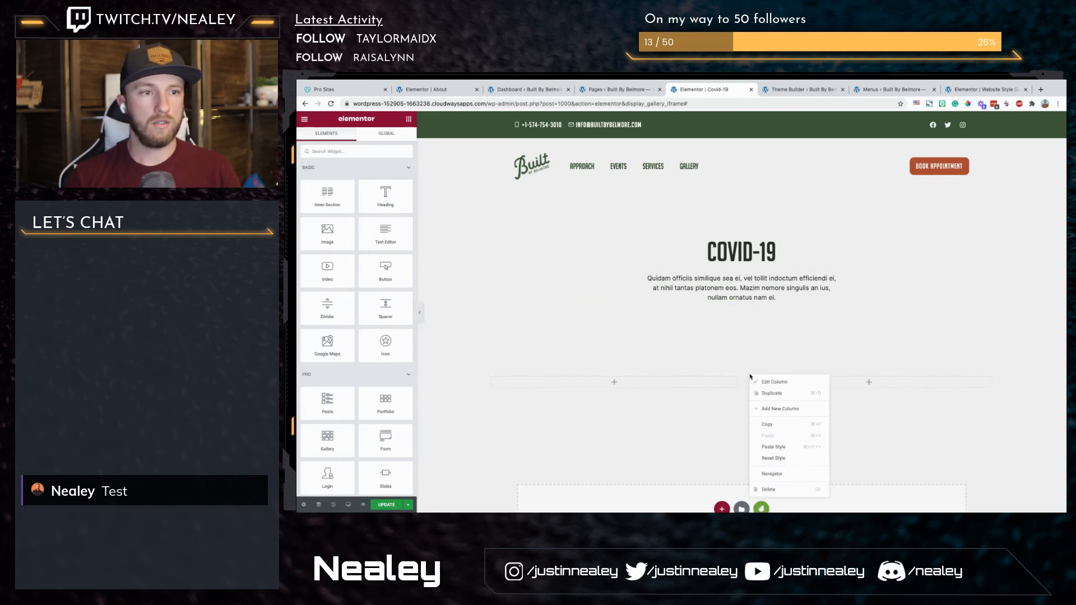
pyautogui.click(775, 490)
# Step: Add a heading widget reading Production Implications to the section's remaining column
pyautogui.moveTo(386, 197); pyautogui.dragTo(529, 384)
pyautogui.moveTo(529, 383); pyautogui.dragTo(530, 382)
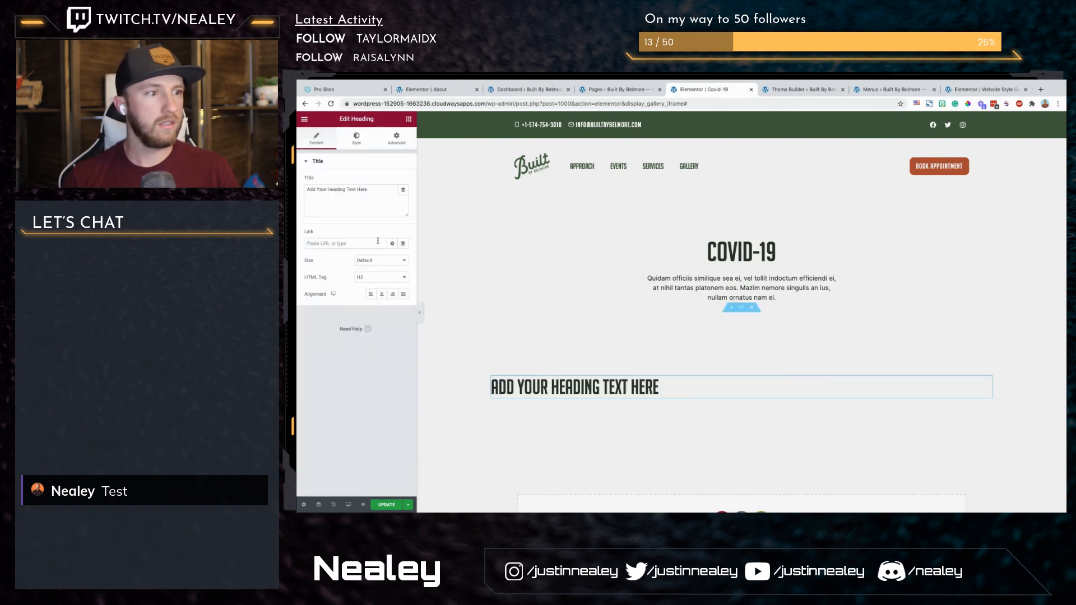
pyautogui.click(376, 194)
pyautogui.hotkey('ctrl', 'a')
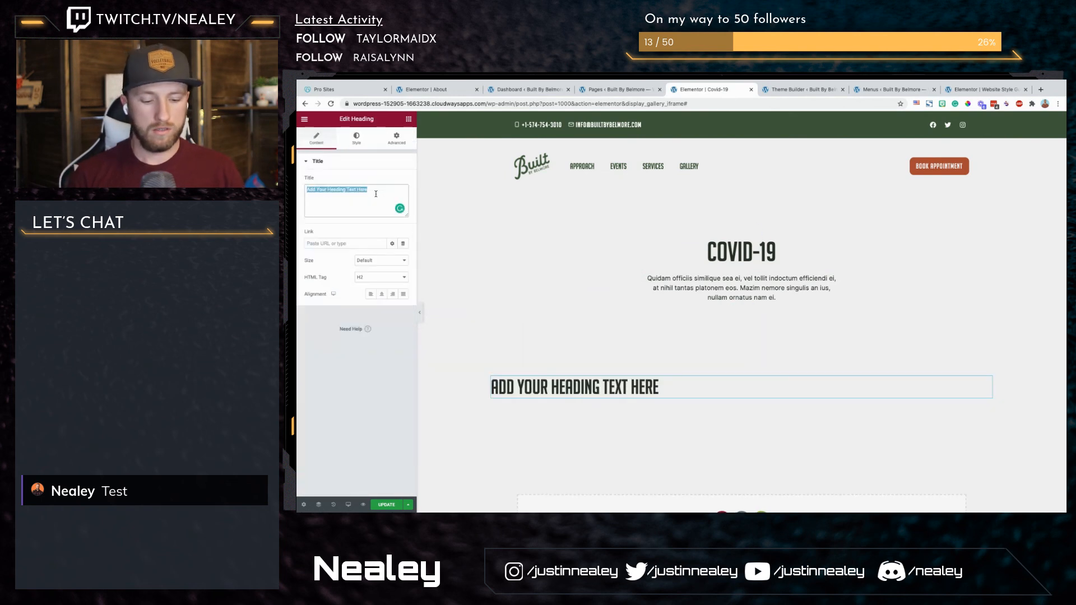
pyautogui.write('Producti')
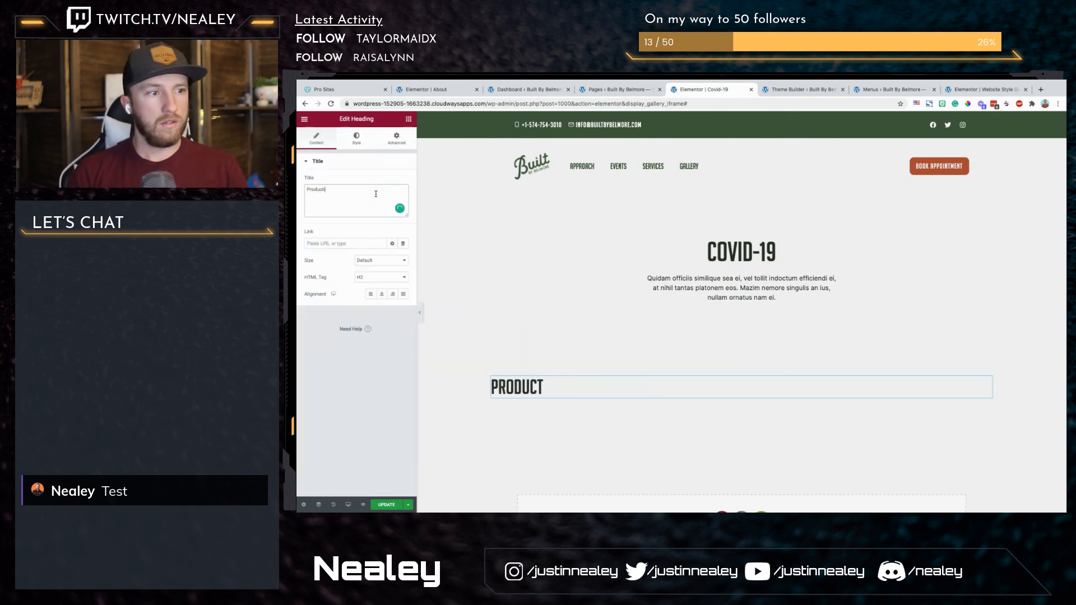
pyautogui.write('on IMplications')
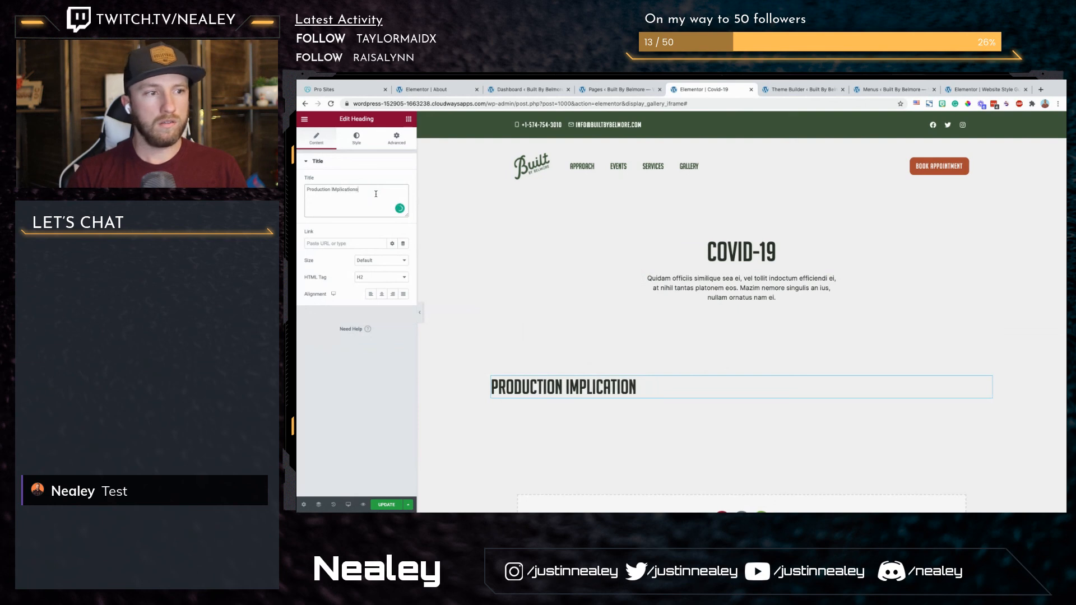
# Step: Add a two-column inner section under the Production Implications heading and place a text editor widget in its left column
pyautogui.click(409, 119)
pyautogui.moveTo(328, 196); pyautogui.dragTo(579, 390)
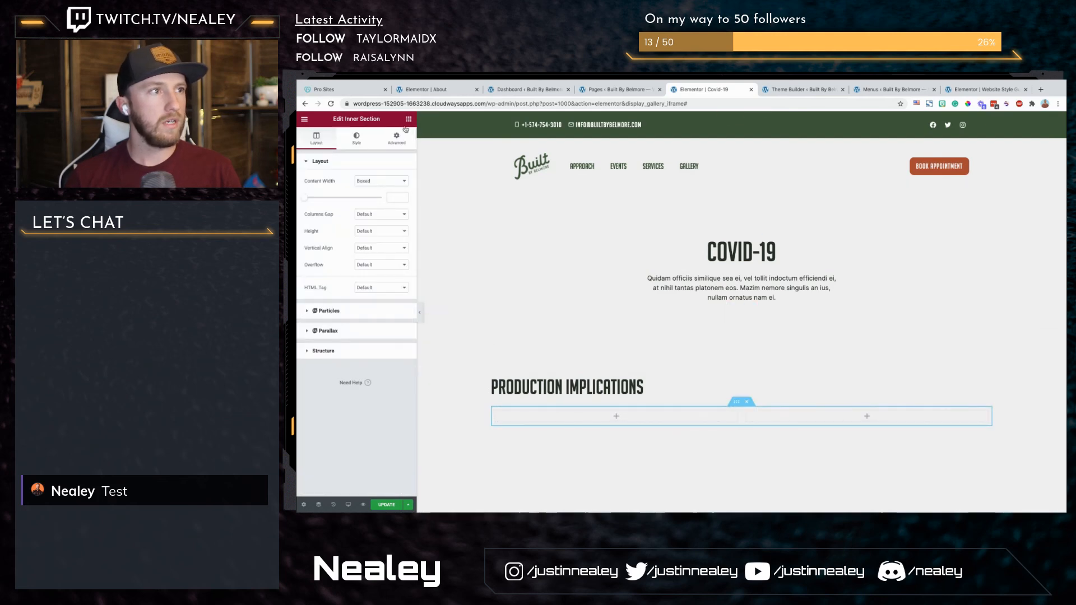
pyautogui.click(409, 119)
pyautogui.moveTo(372, 240); pyautogui.dragTo(555, 422)
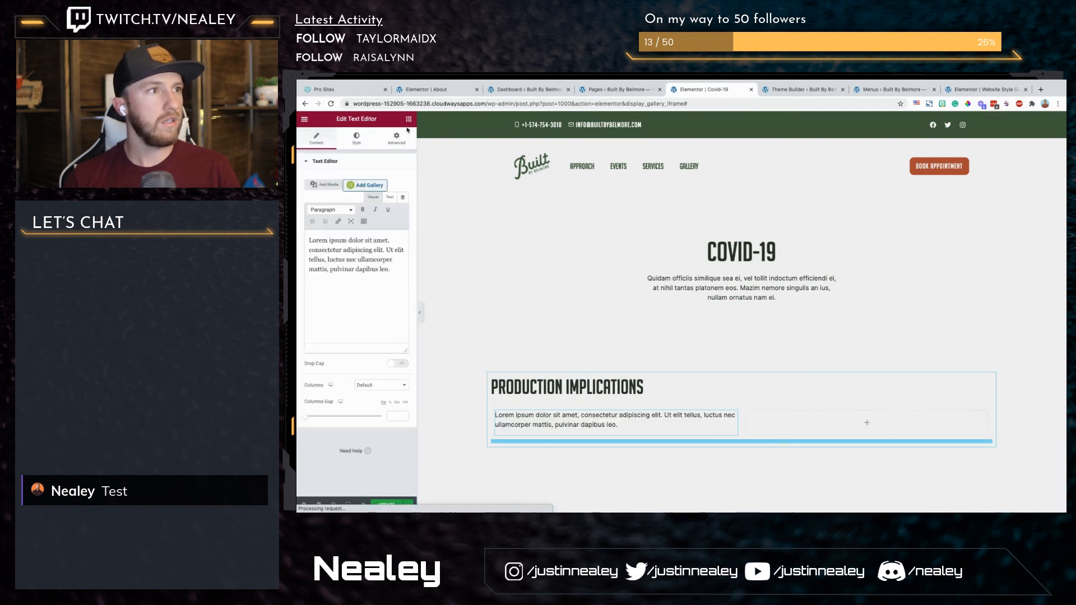
# Step: Copy the text editor widget into the right column of the inner section
pyautogui.click(397, 138)
pyautogui.rightClick(619, 429)
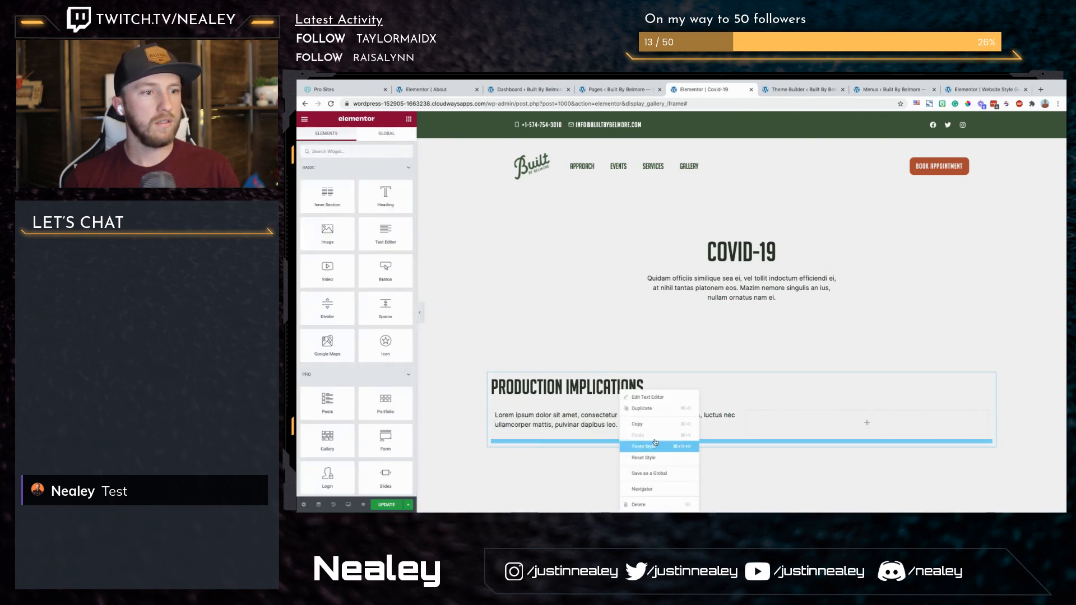
pyautogui.click(659, 427)
pyautogui.rightClick(840, 433)
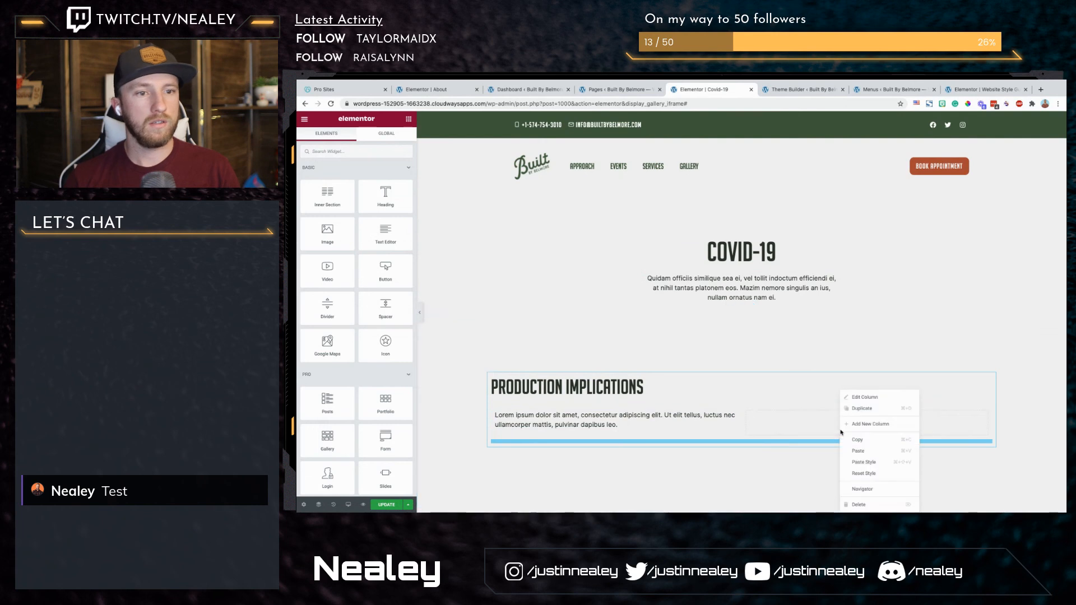
pyautogui.click(867, 453)
# Step: Add another two-column section below Production Implications and place an image widget in its left column
pyautogui.scroll(-2, 848, 387)
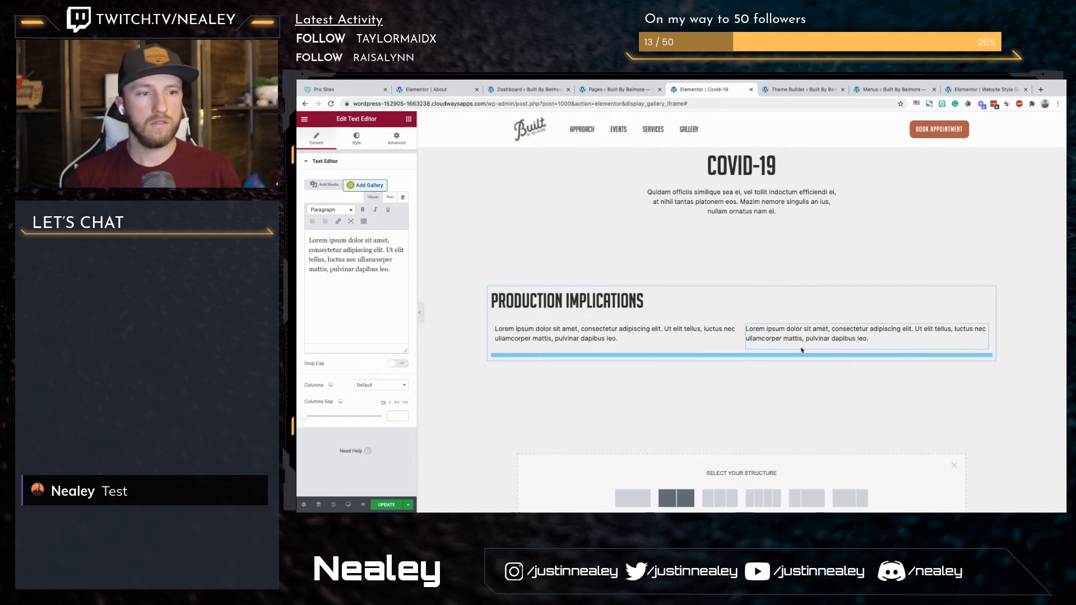
pyautogui.click(676, 498)
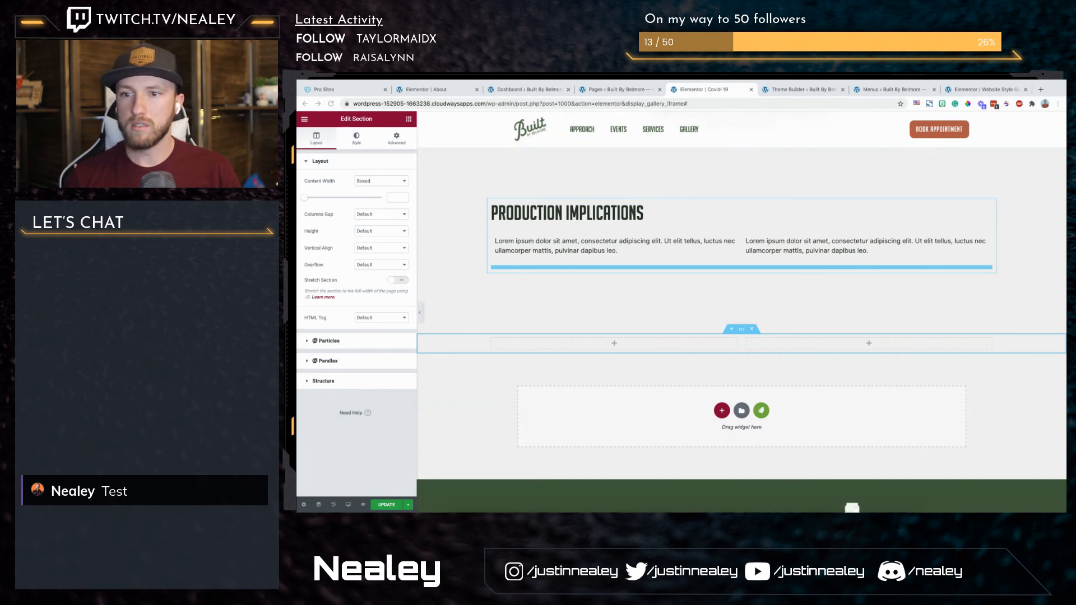
pyautogui.click(410, 118)
pyautogui.moveTo(334, 240); pyautogui.dragTo(599, 346)
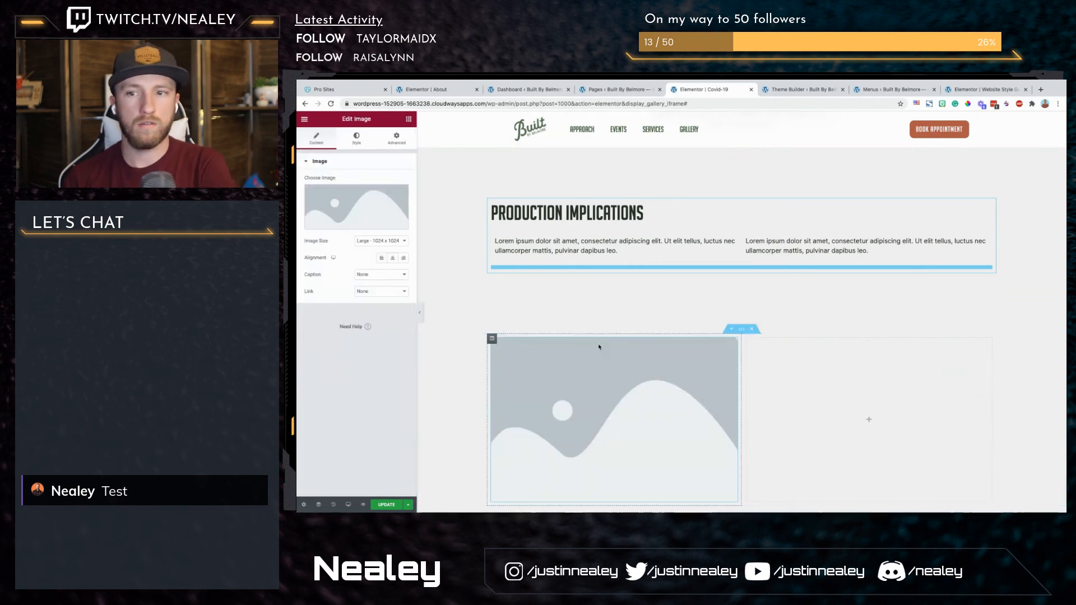
# Step: Upload the Covid testing photo Rectangle-51.png to the media library and insert it into the image widget
pyautogui.click(383, 226)
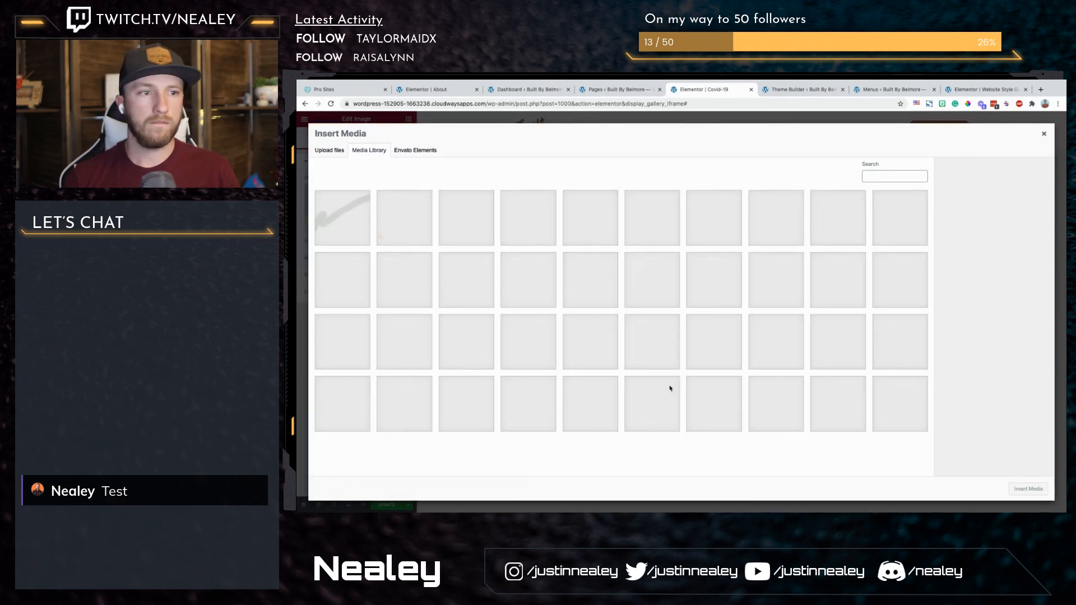
pyautogui.moveTo(829, 370); pyautogui.dragTo(944, 406)
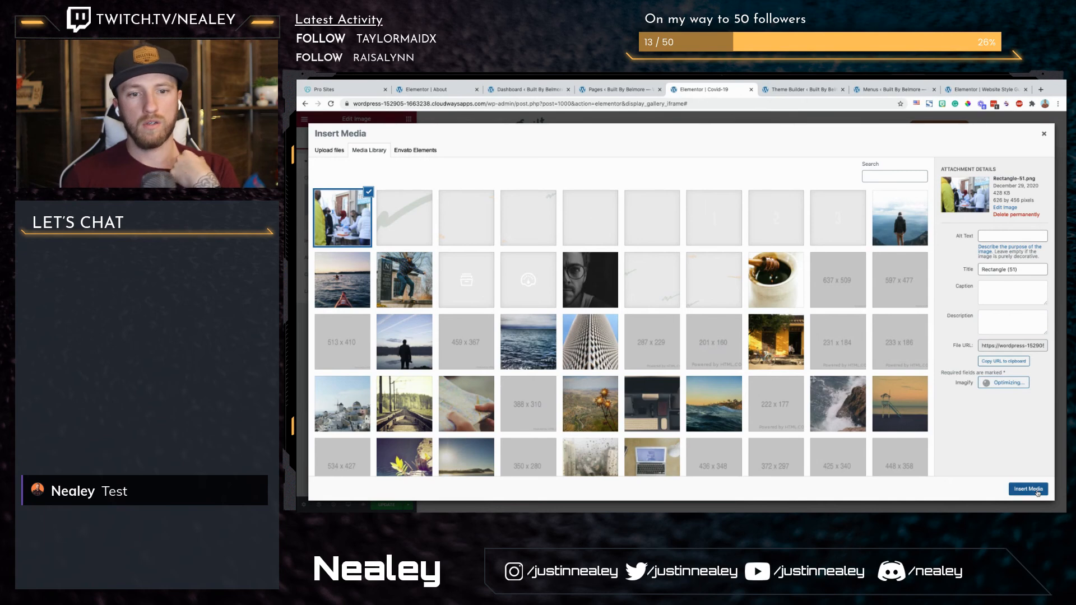
pyautogui.click(1029, 490)
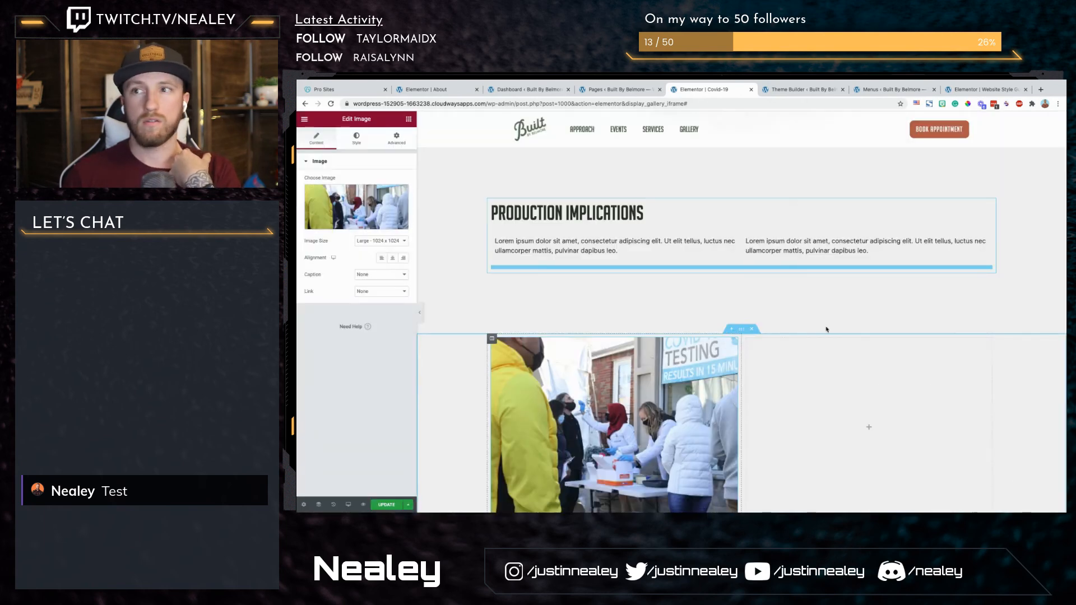
# Step: Add a heading reading Precautions to the column beside the photo and duplicate it
pyautogui.press('super+Tab')
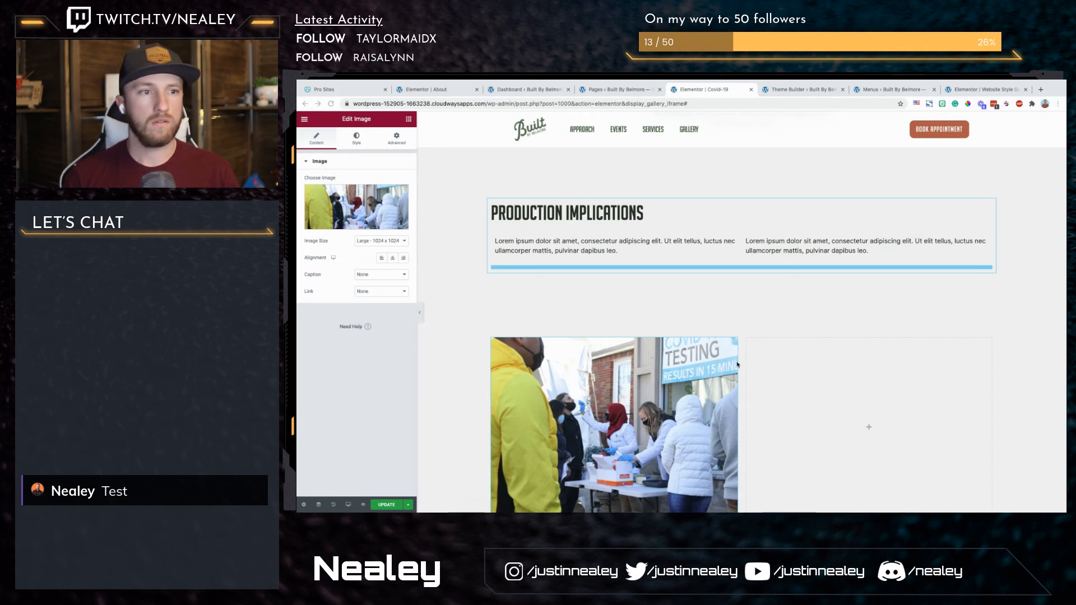
pyautogui.scroll(-1, 738, 364)
pyautogui.scroll(-1, 738, 365)
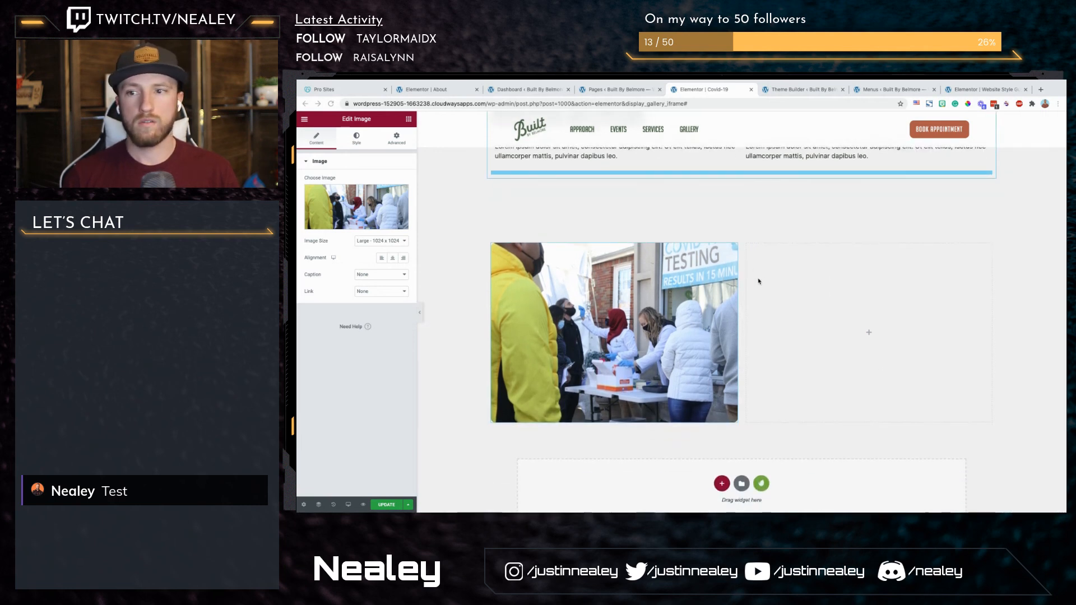
pyautogui.click(410, 122)
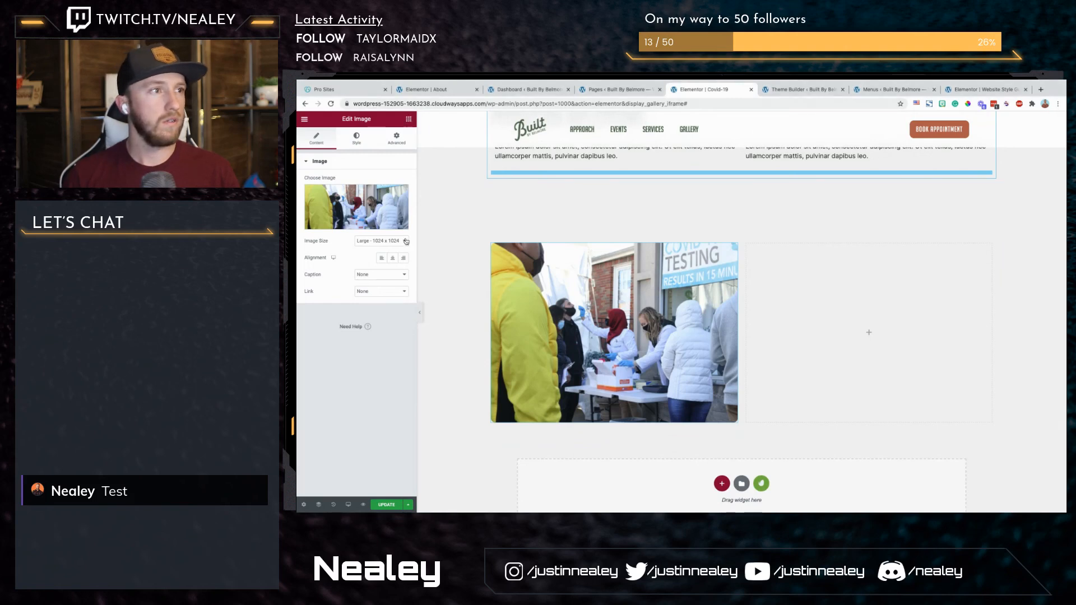
pyautogui.moveTo(381, 202); pyautogui.dragTo(808, 328)
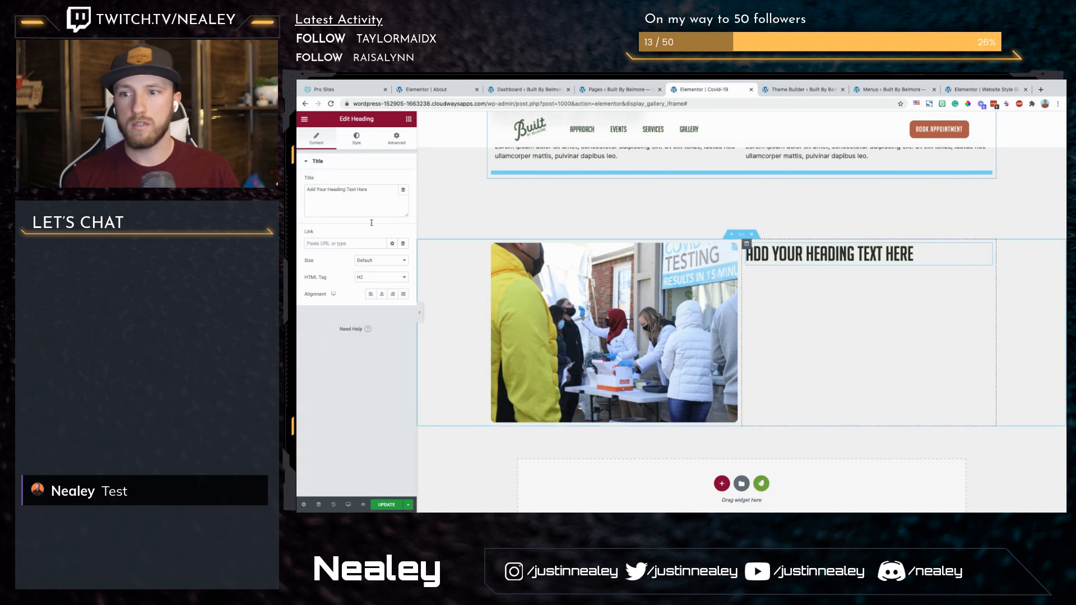
pyautogui.tripleClick(360, 194)
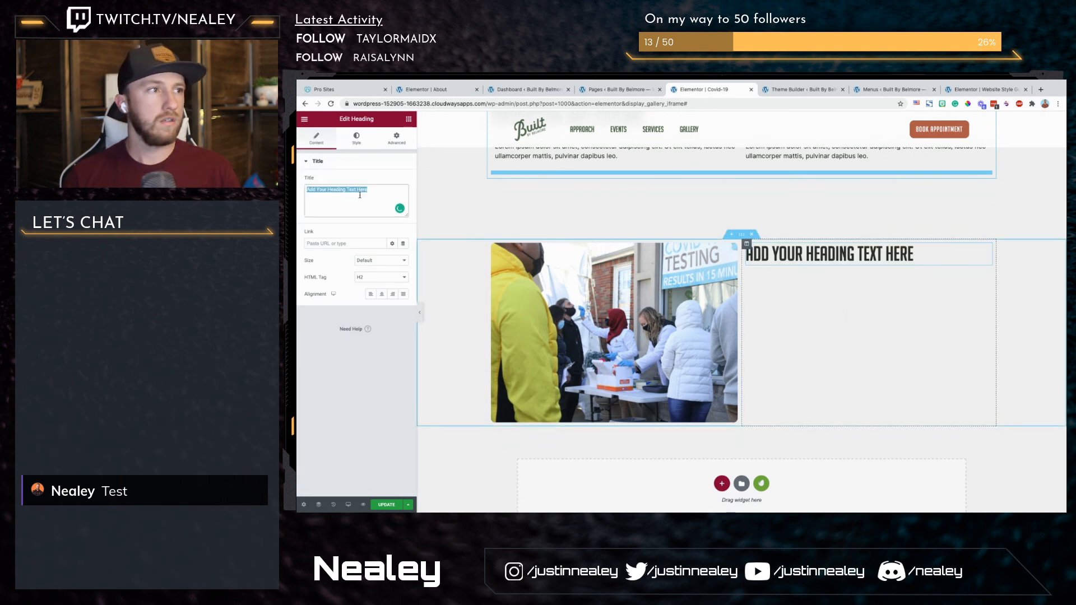
pyautogui.write('Precautions')
pyautogui.rightClick(826, 257)
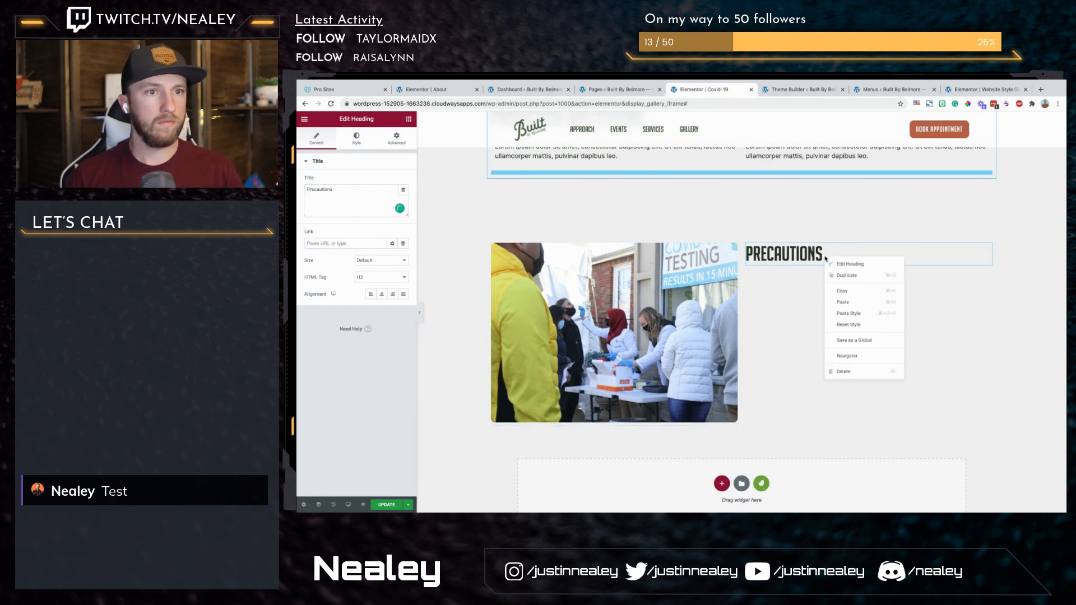
pyautogui.click(847, 275)
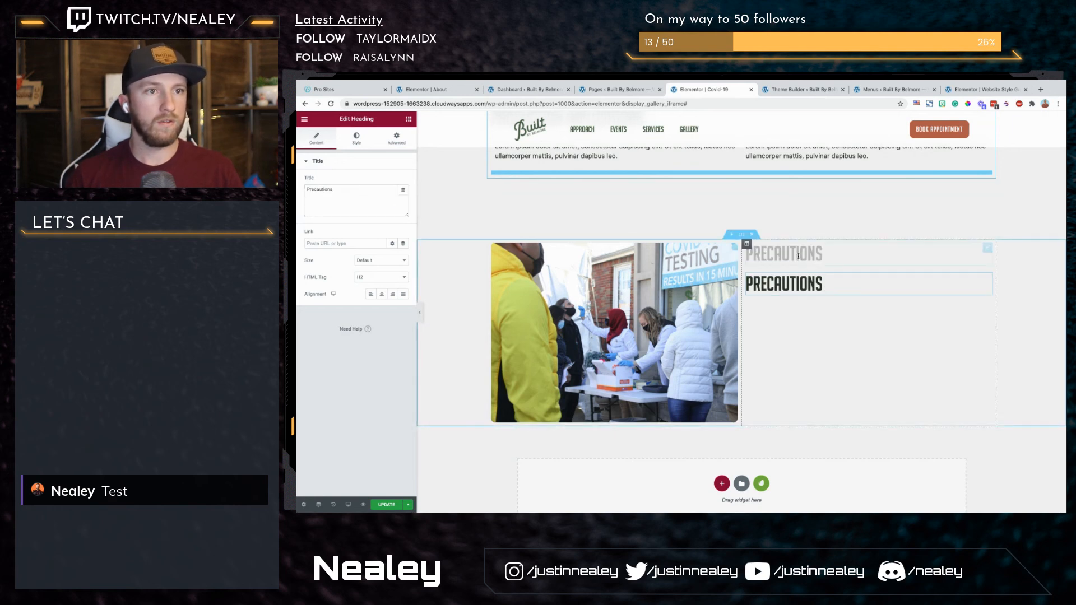
# Step: Set the upper Precautions heading's HTML tag to H4 and its text colour to the rust-orange global colour
pyautogui.click(381, 277)
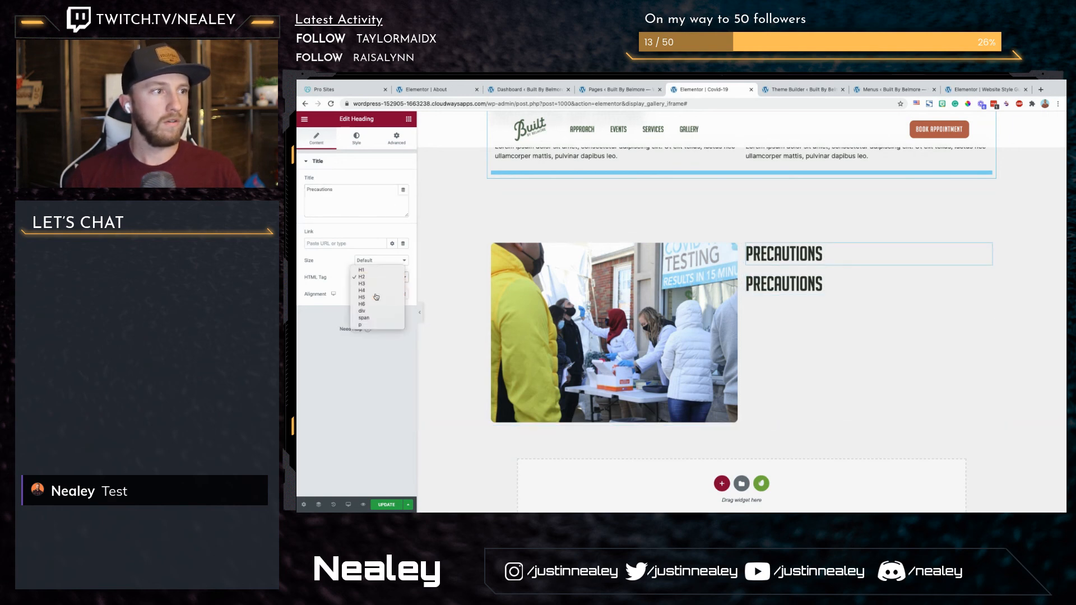
pyautogui.click(376, 297)
pyautogui.click(374, 277)
pyautogui.click(374, 271)
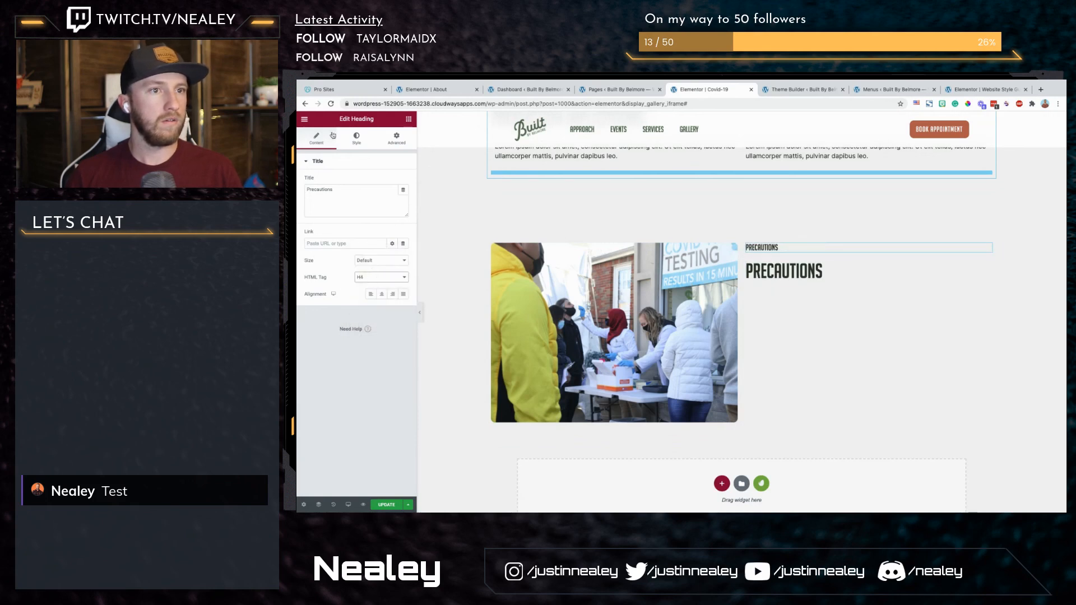
pyautogui.click(357, 138)
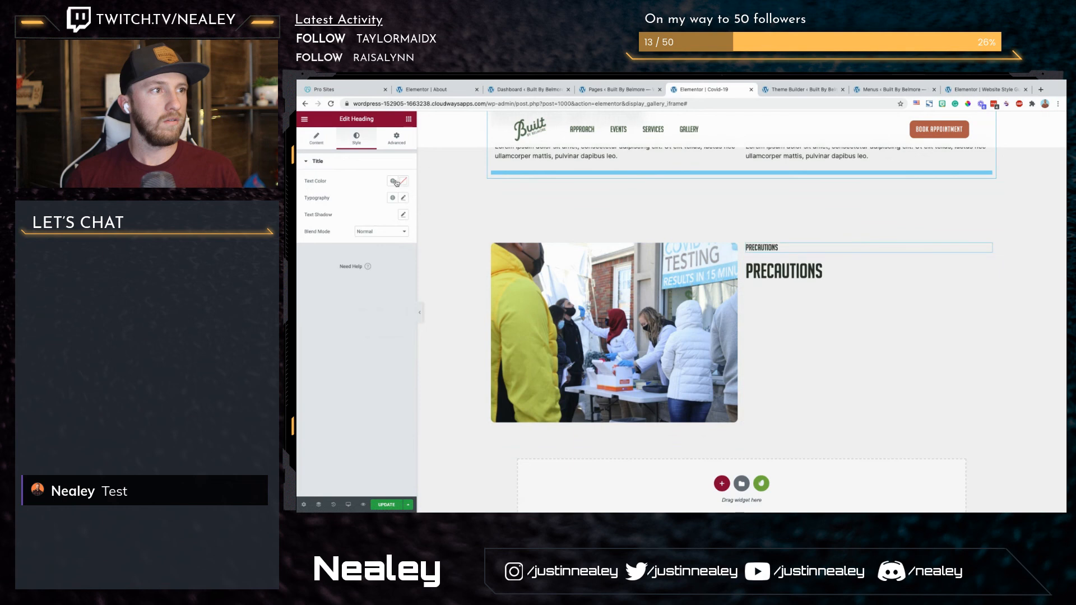
pyautogui.click(393, 181)
pyautogui.click(358, 259)
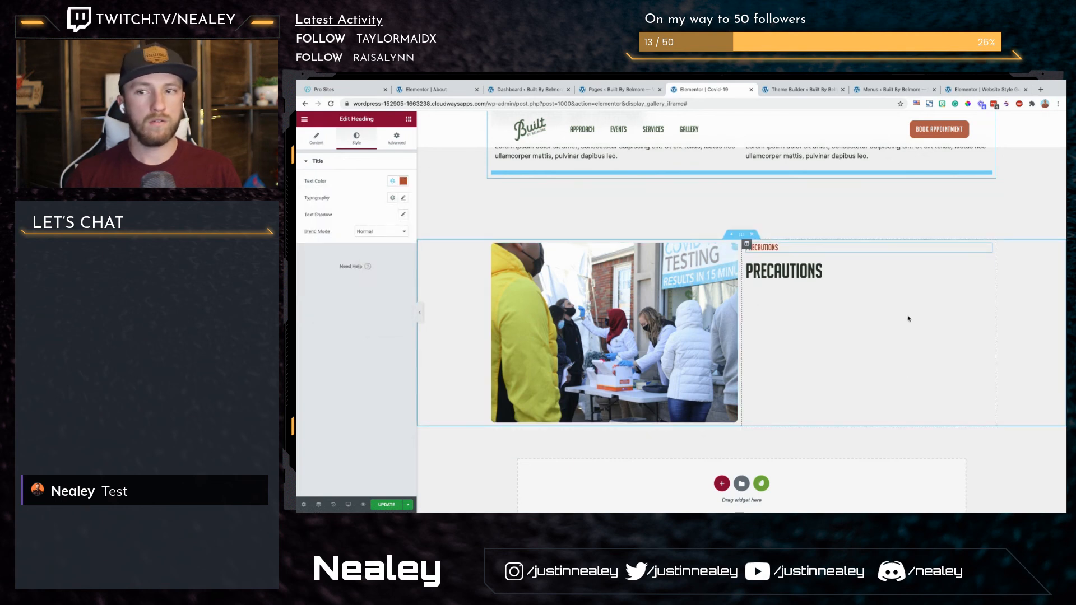
# Step: Add a text editor widget below the two Precautions headings in the column beside the photo
pyautogui.click(409, 118)
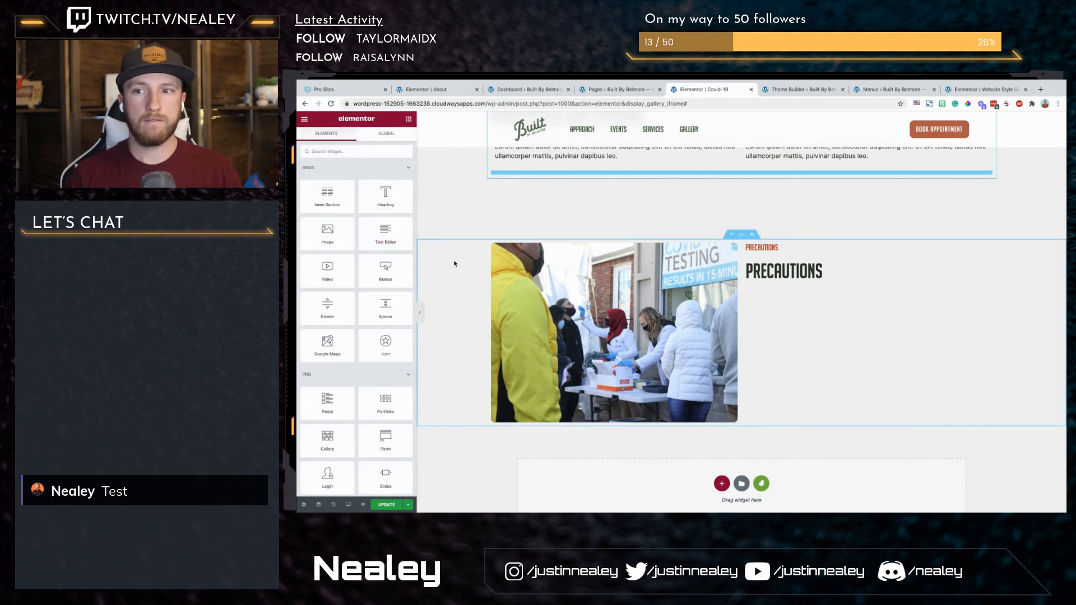
pyautogui.moveTo(385, 236); pyautogui.dragTo(785, 274)
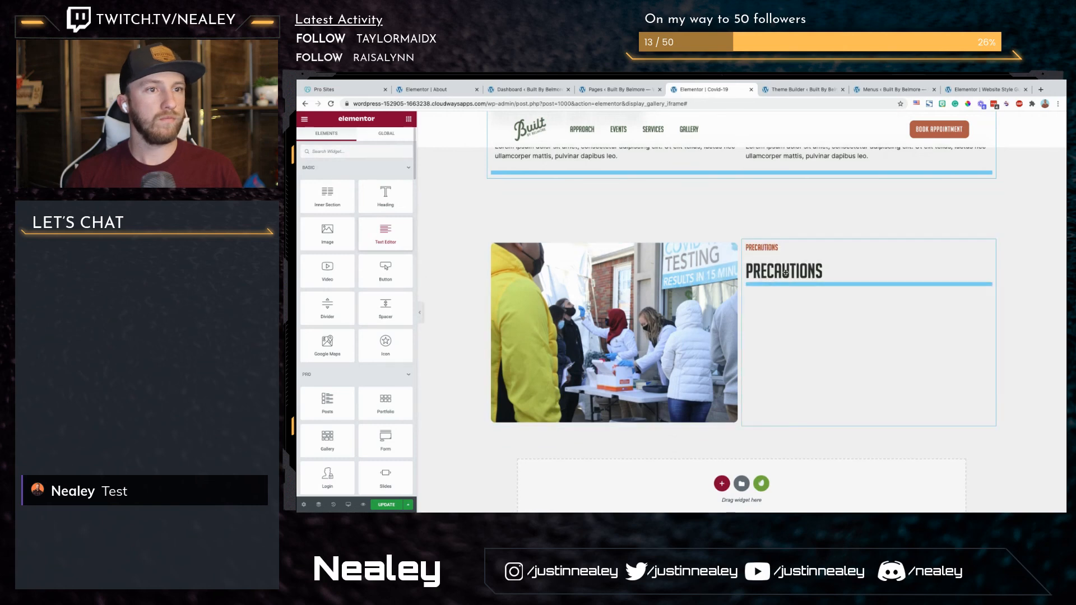
pyautogui.click(747, 245)
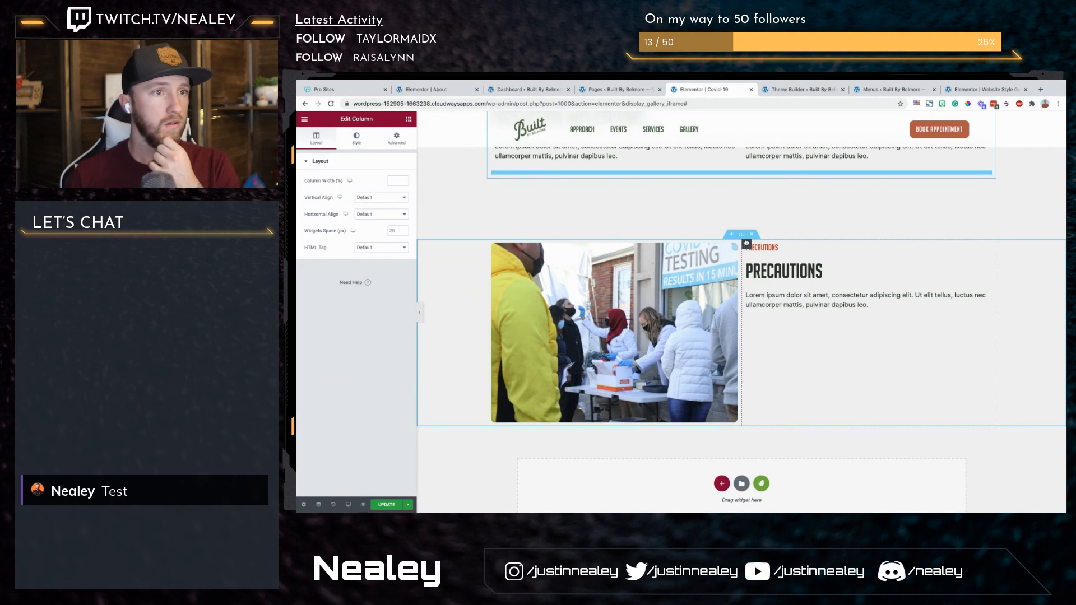
# Step: Set the Precautions section's content width to 1150 and widen the photo column, leaving the text column about 43%
pyautogui.click(741, 234)
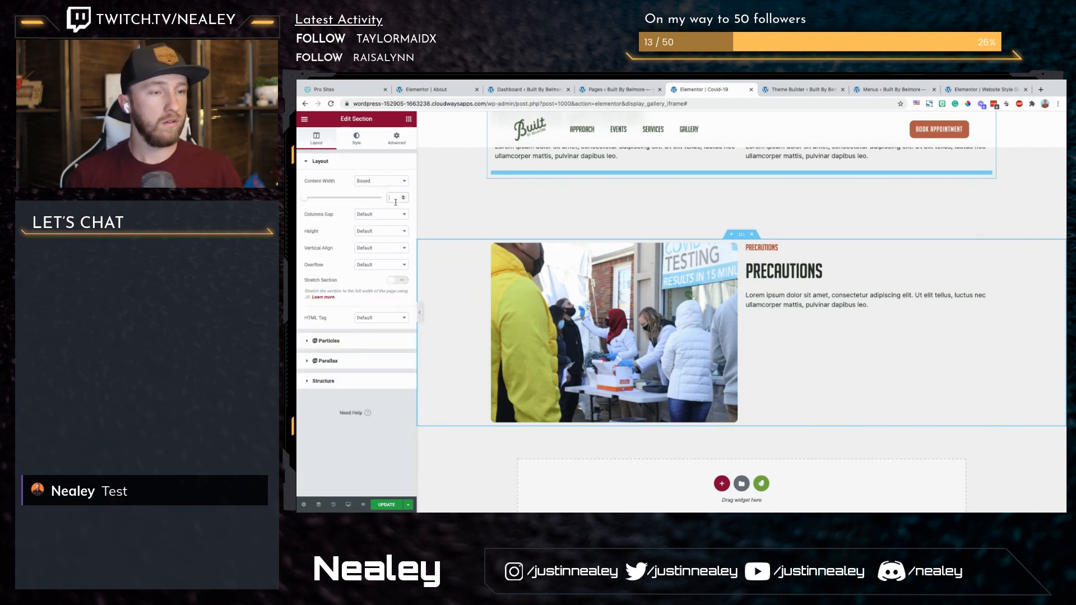
pyautogui.write('1150')
pyautogui.moveTo(742, 275); pyautogui.dragTo(772, 264)
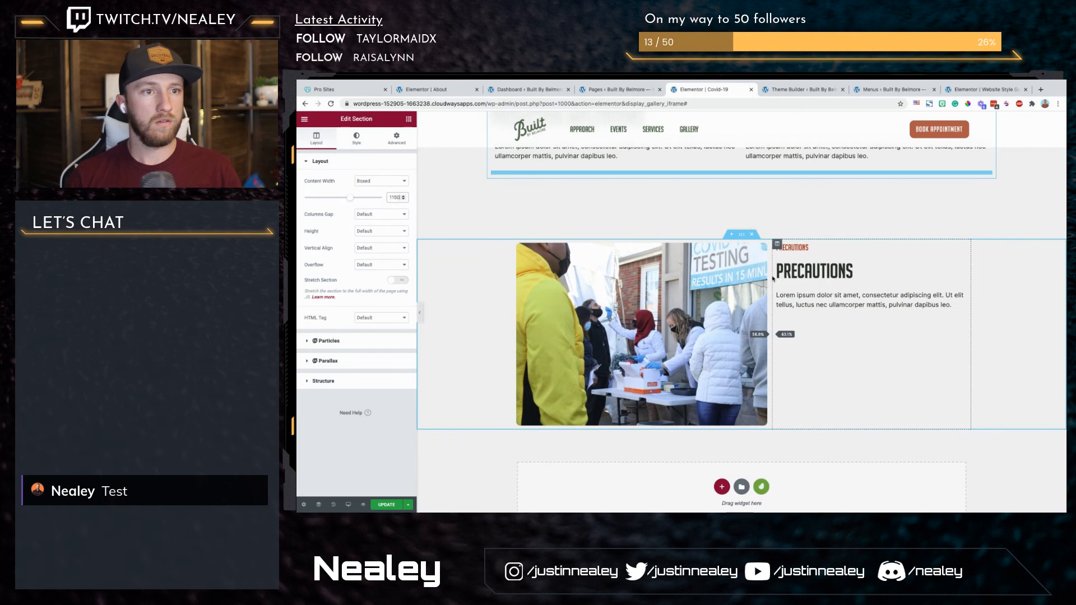
# Step: Set the vertical alignment of the Precautions text column to Middle
pyautogui.click(777, 245)
pyautogui.click(375, 200)
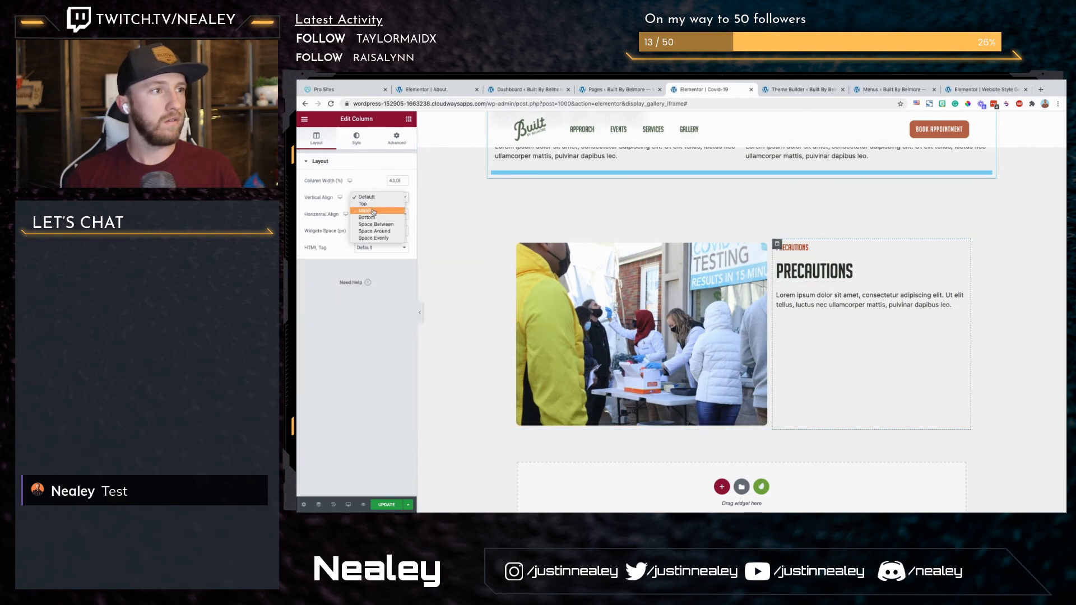
pyautogui.click(370, 210)
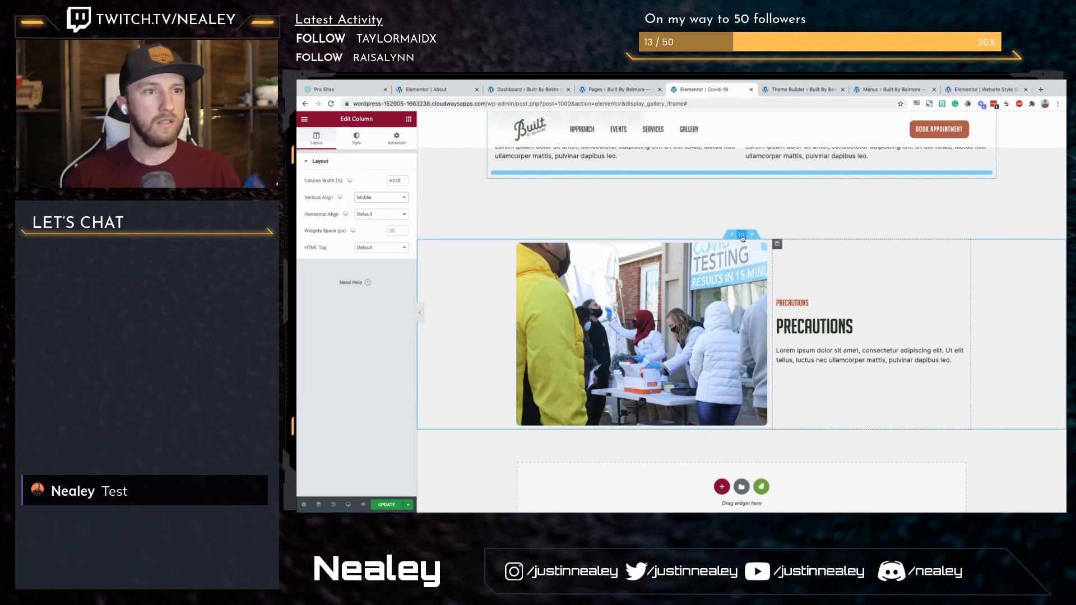
# Step: Set the Precautions section's padding to 40 at the top and bottom and 10 at the right and left
pyautogui.click(736, 235)
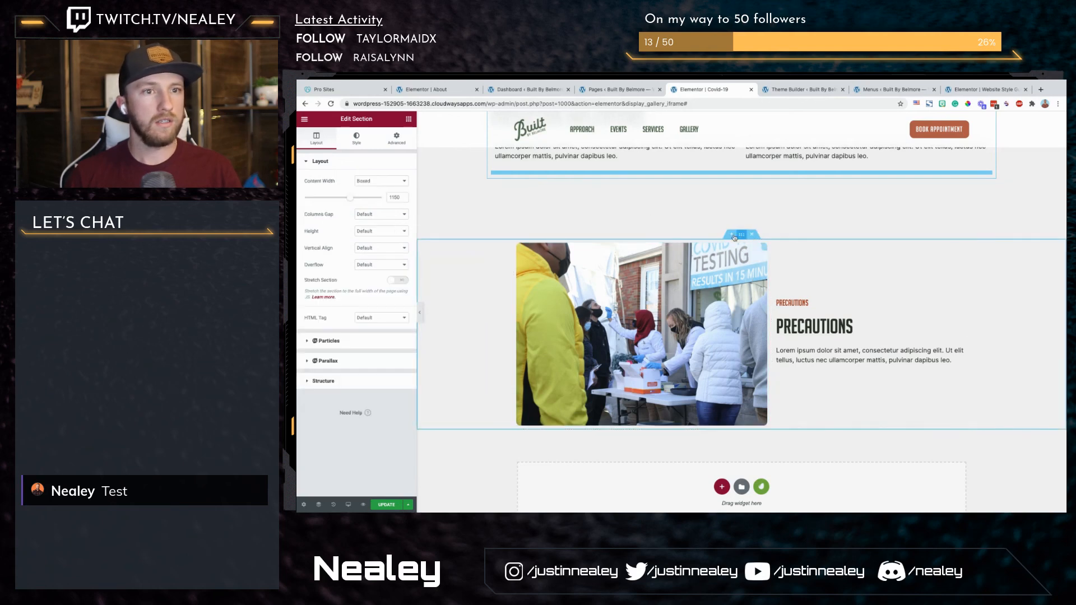
pyautogui.click(396, 144)
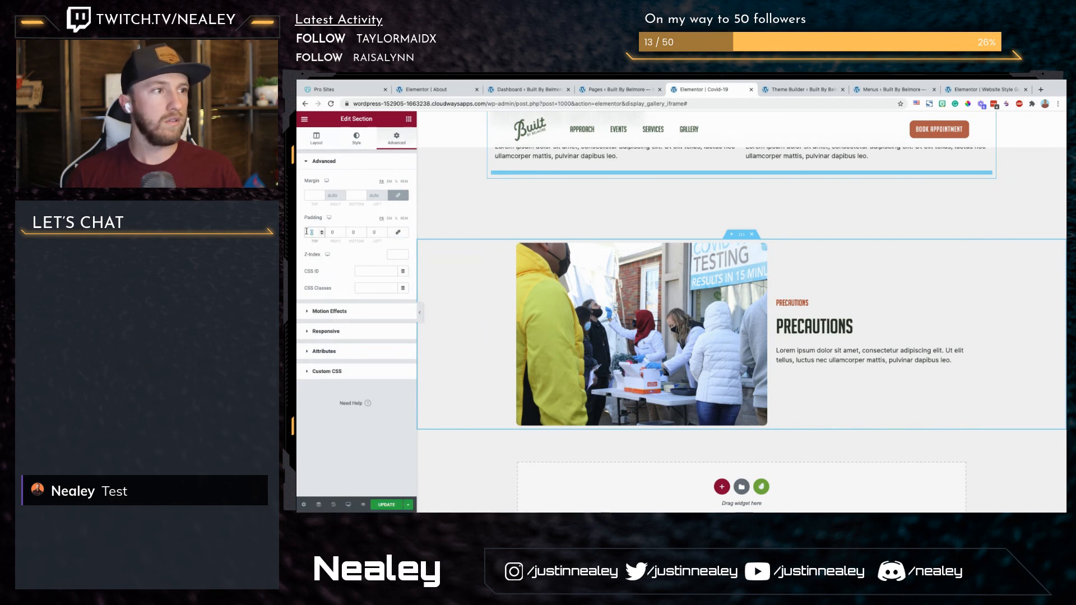
pyautogui.write('40')
pyautogui.press('Tab')
pyautogui.write('40')
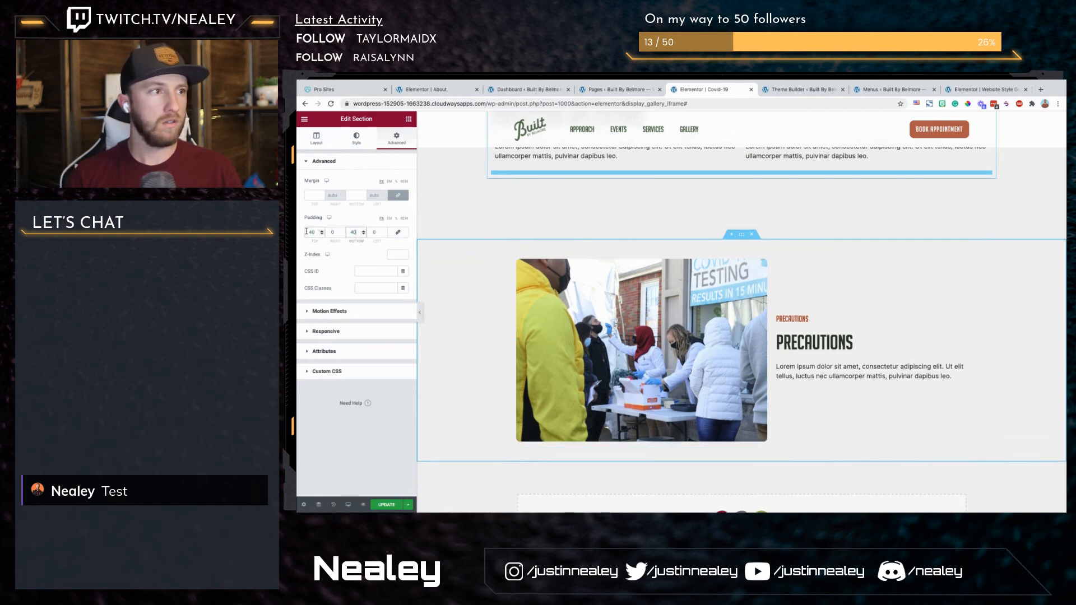
pyautogui.write('10')
pyautogui.press('Tab')
pyautogui.write('10')
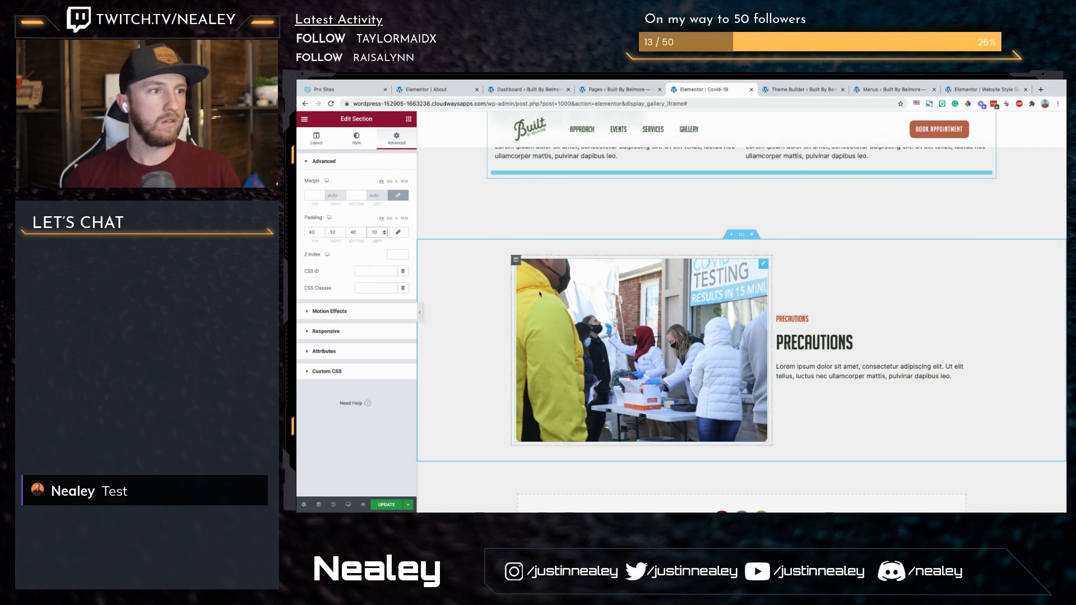
# Step: Upload the green rectangle Rectangle-52.png and insert it as the Precautions section's background image
pyautogui.click(356, 139)
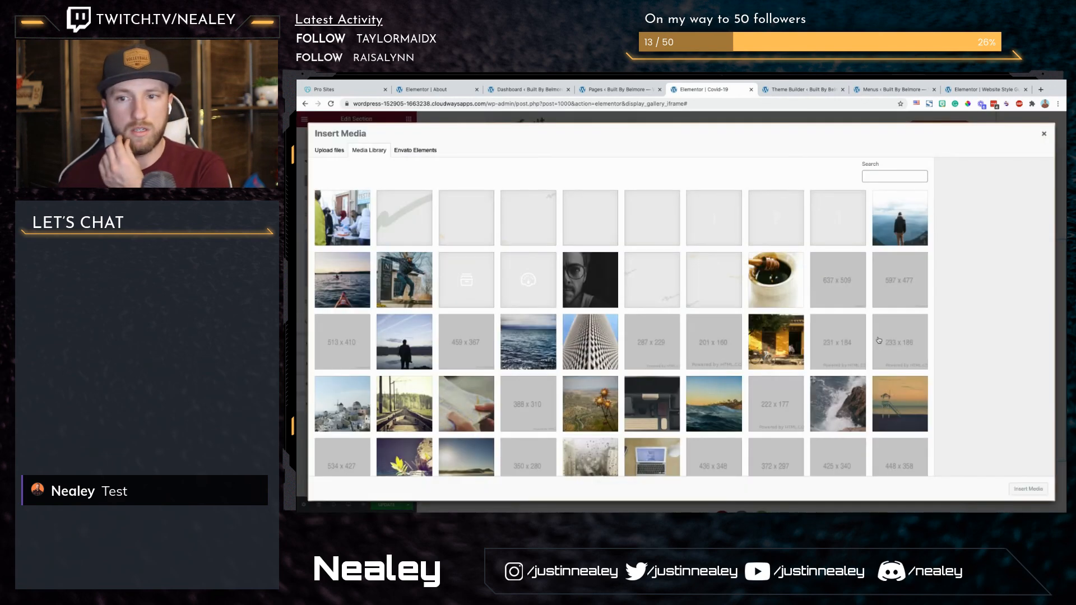
pyautogui.moveTo(786, 368); pyautogui.dragTo(744, 364)
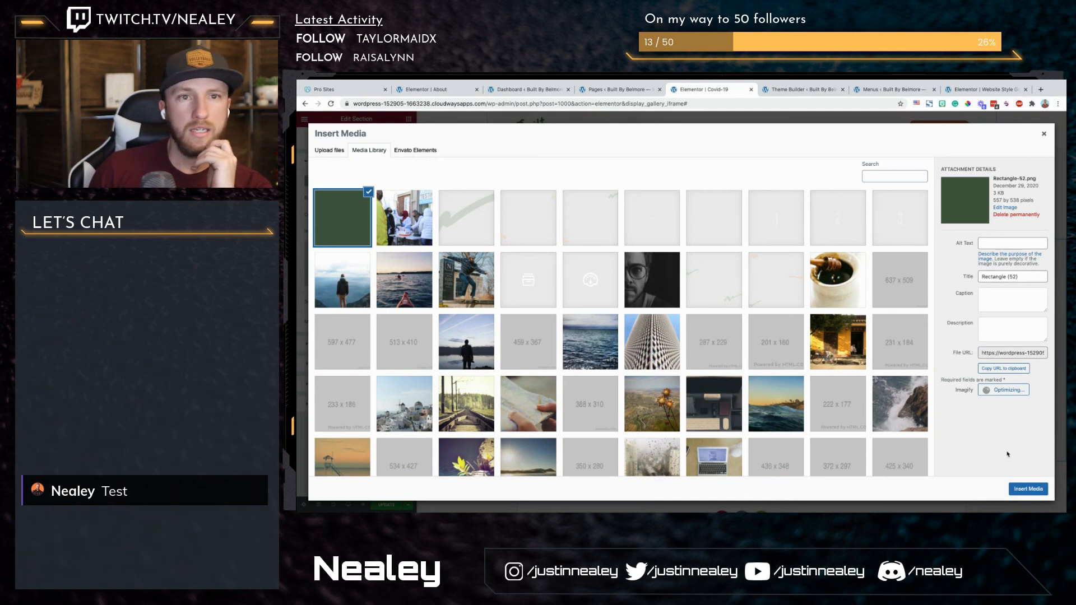
pyautogui.click(1028, 490)
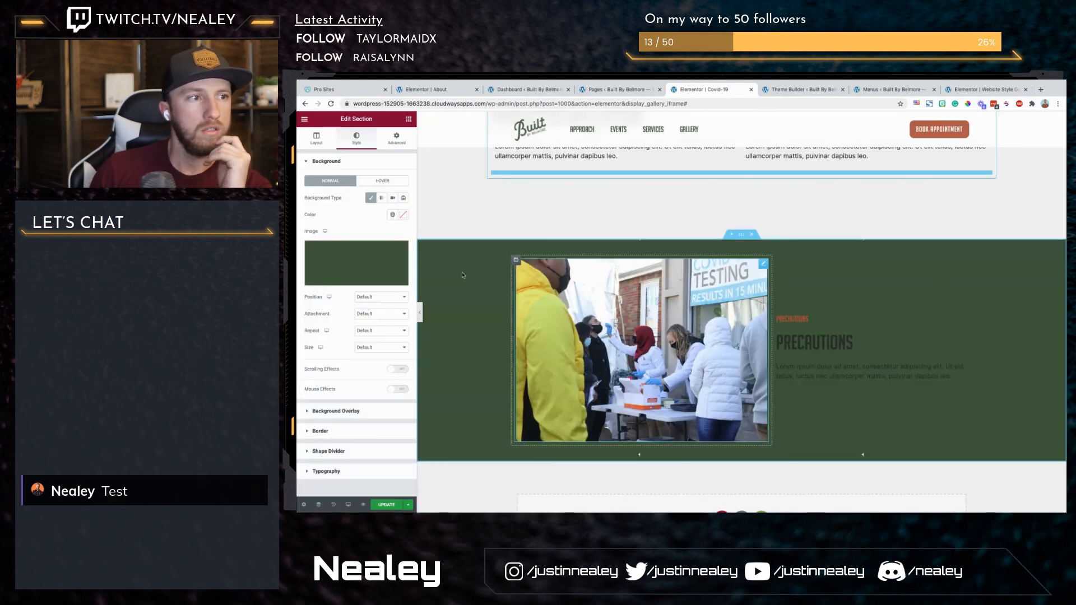
# Step: Set the background image to No-repeat with size Contain, and preview the section at full page width
pyautogui.click(384, 347)
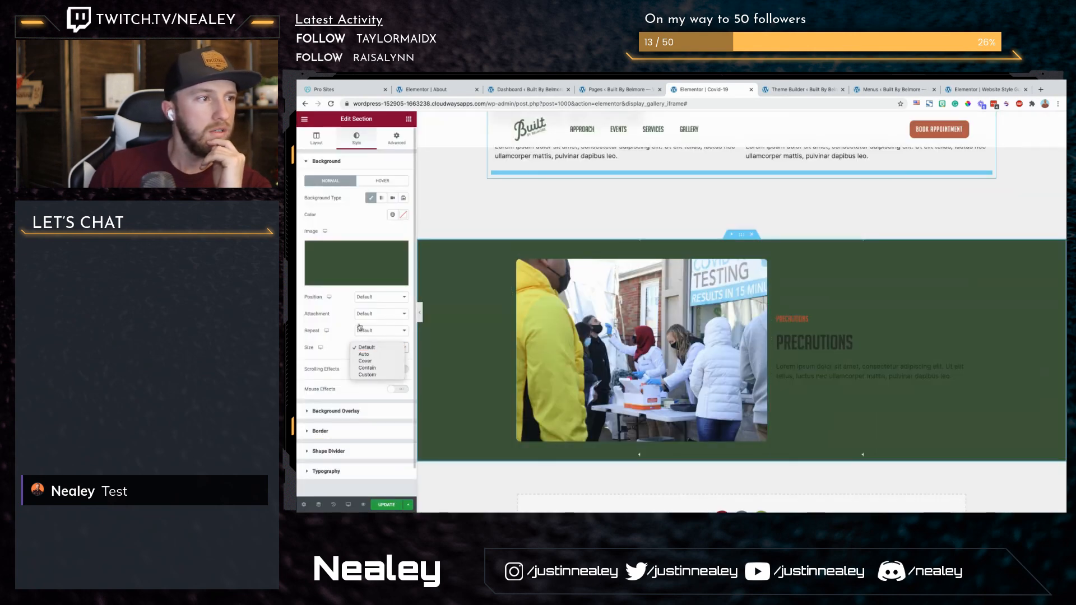
pyautogui.click(379, 331)
pyautogui.click(370, 338)
pyautogui.click(377, 348)
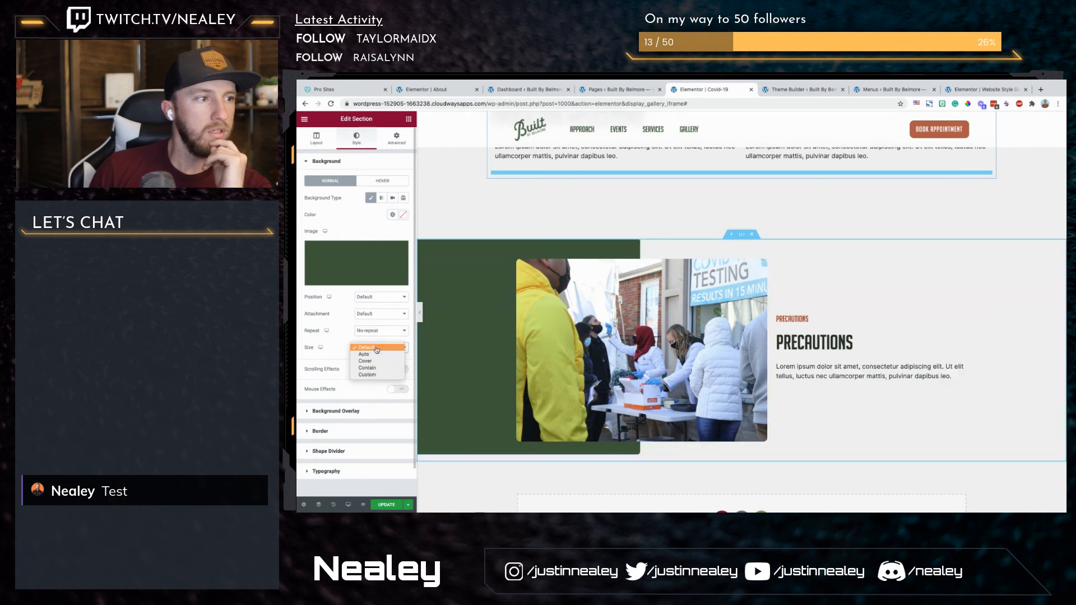
pyautogui.click(375, 368)
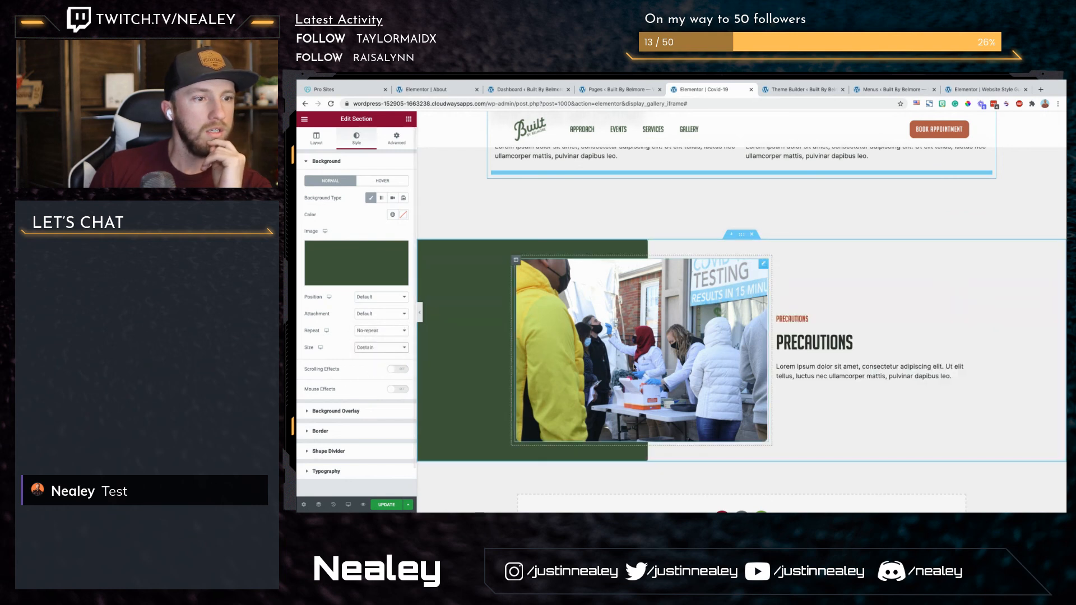
pyautogui.click(421, 313)
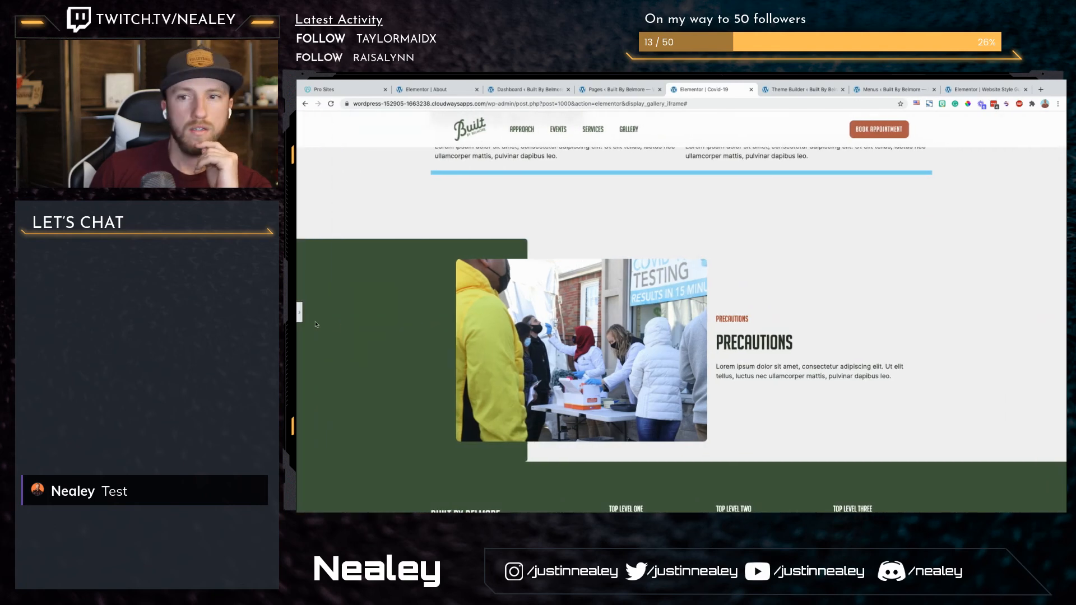
pyautogui.click(300, 312)
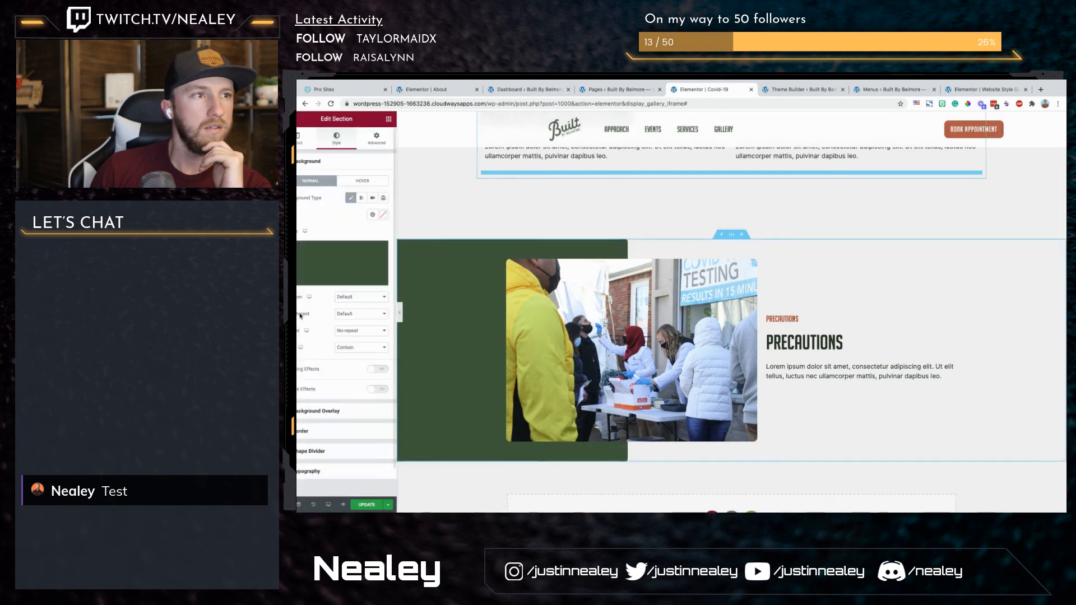
# Step: Set the content width of the Production Implications section to 1150
pyautogui.scroll(4, 553, 247)
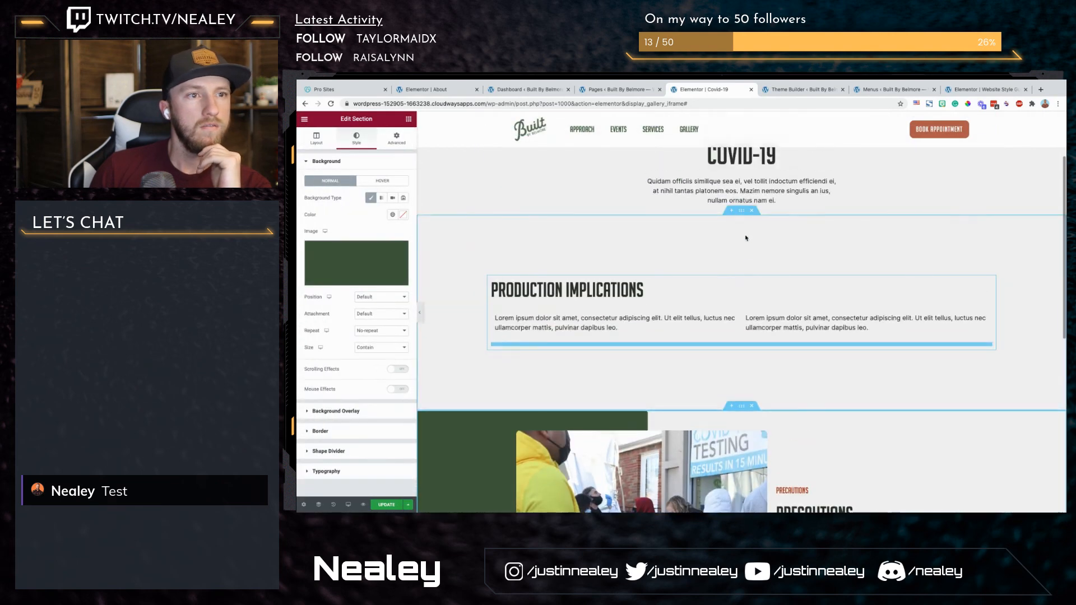
pyautogui.click(397, 139)
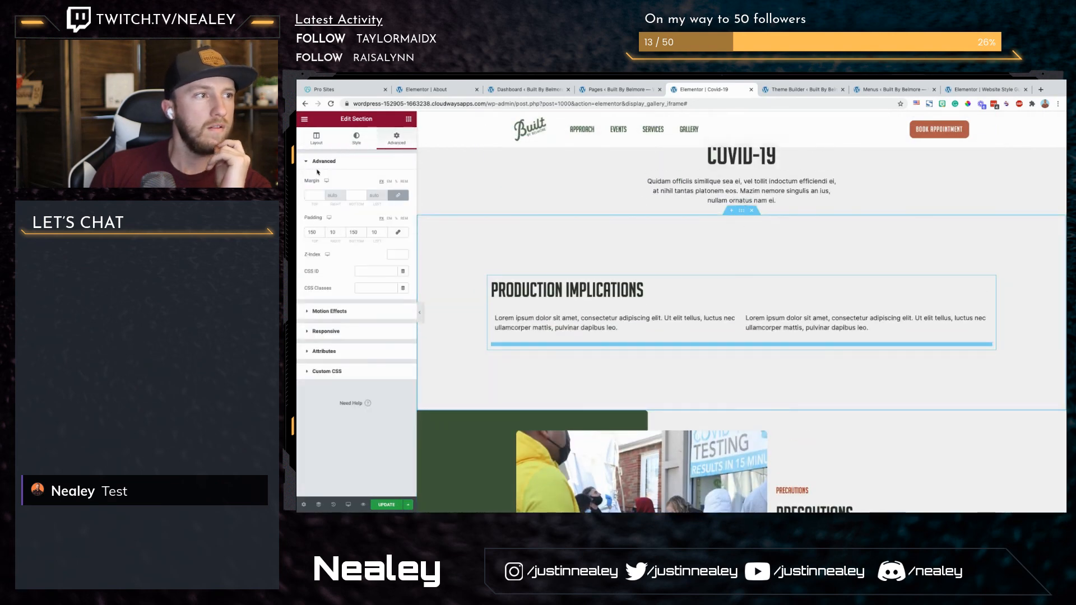
pyautogui.click(317, 138)
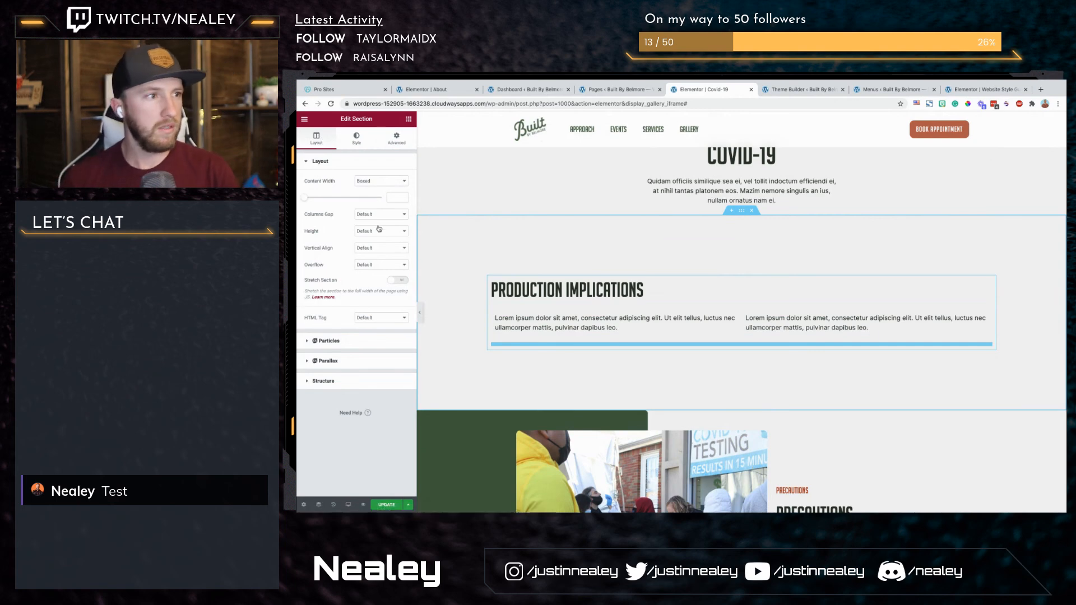
pyautogui.click(390, 194)
pyautogui.write('1150')
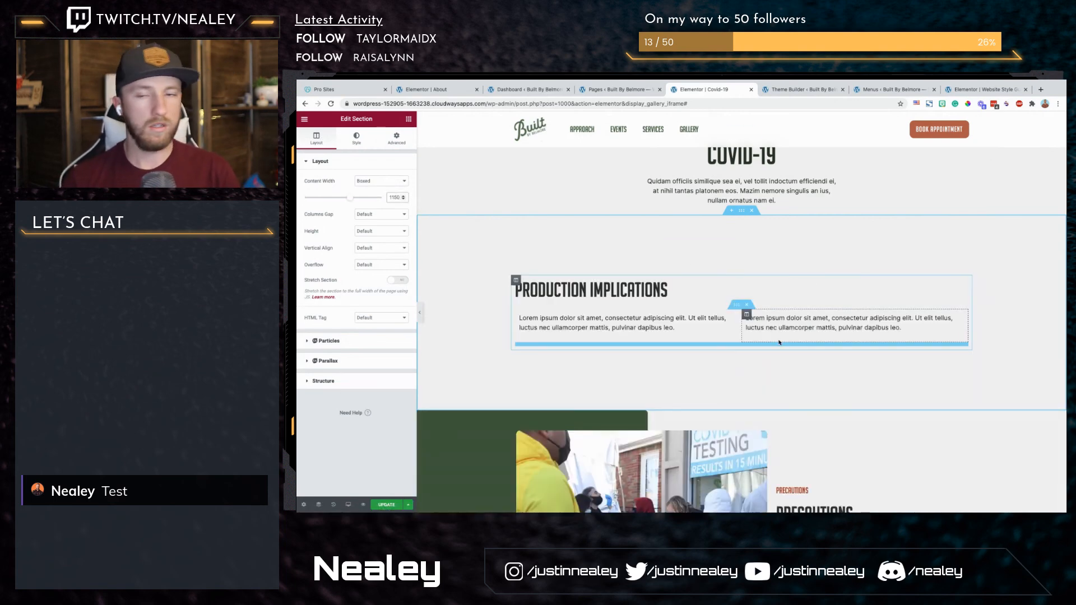
# Step: Start adding a new section below the Precautions section and bring up its column structure choices
pyautogui.scroll(-3, 724, 370)
pyautogui.scroll(-2, 723, 371)
pyautogui.click(723, 460)
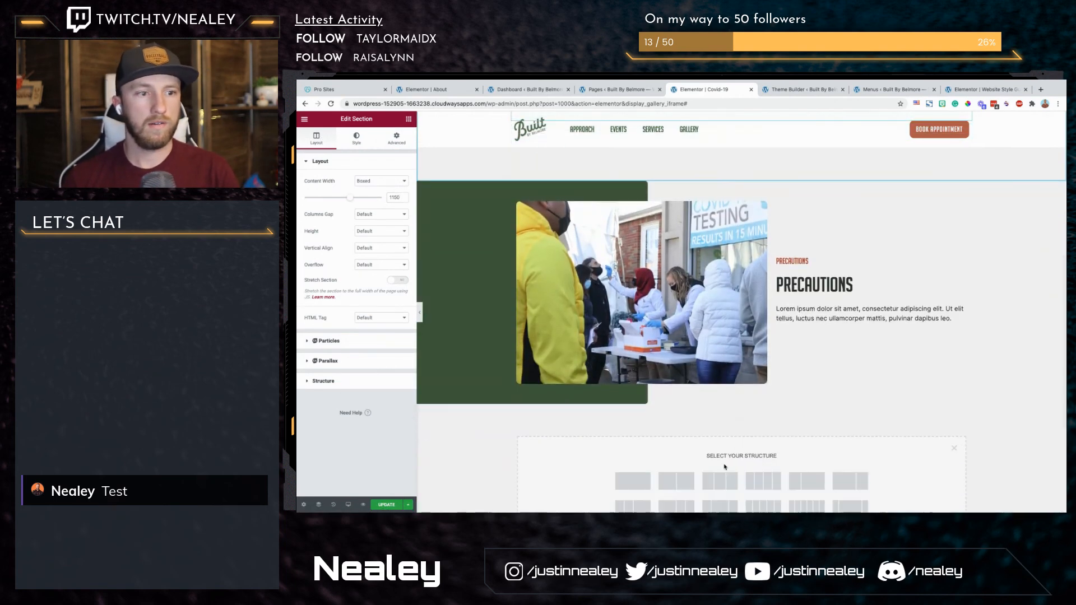
pyautogui.scroll(-1, 794, 394)
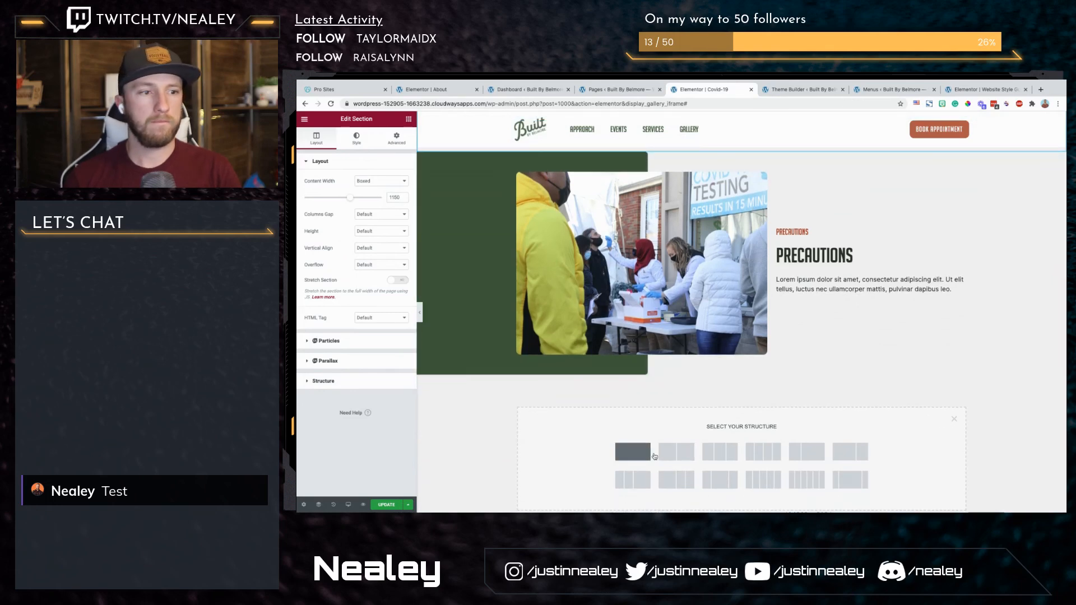
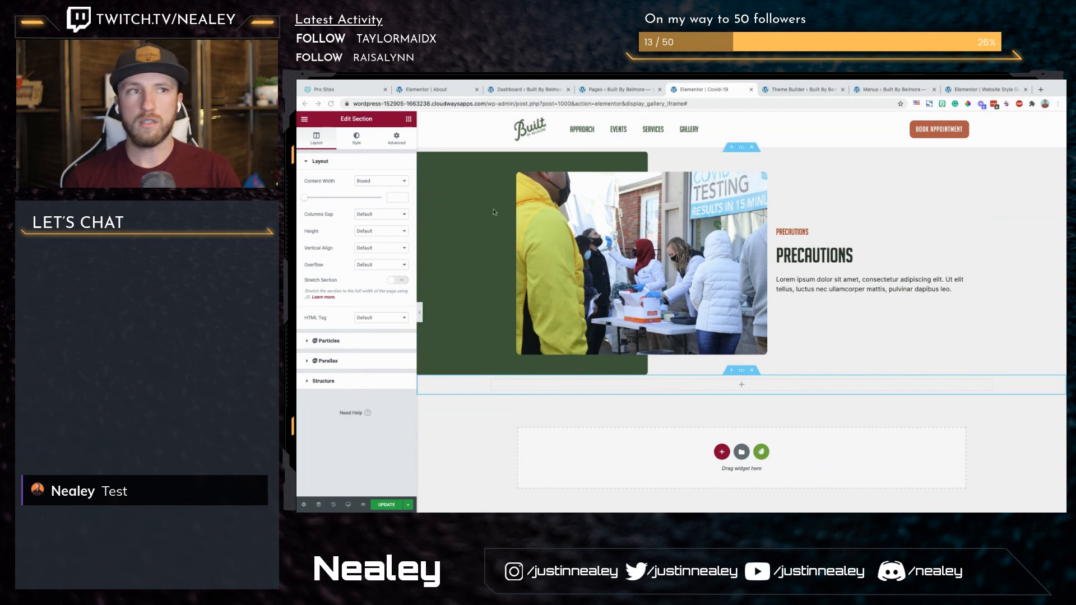
# Step: Find the Get In Touch page by searching for "get in touch" and open it in a separate browser tab
pyautogui.click(856, 130)
pyautogui.hotkey('ctrl', 'e')
pyautogui.write('get in touch')
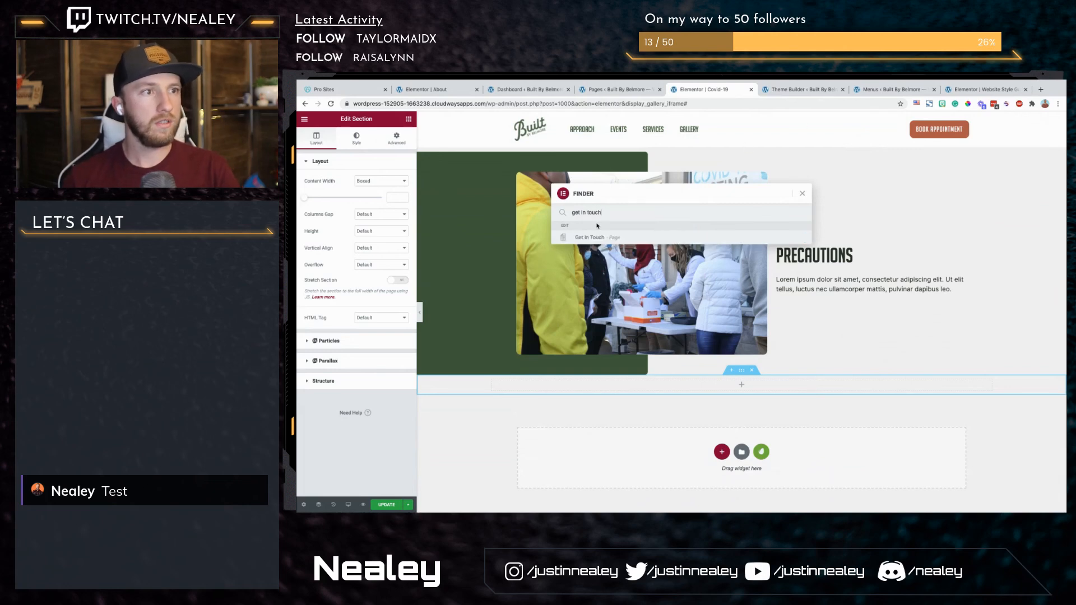
pyautogui.click(584, 238)
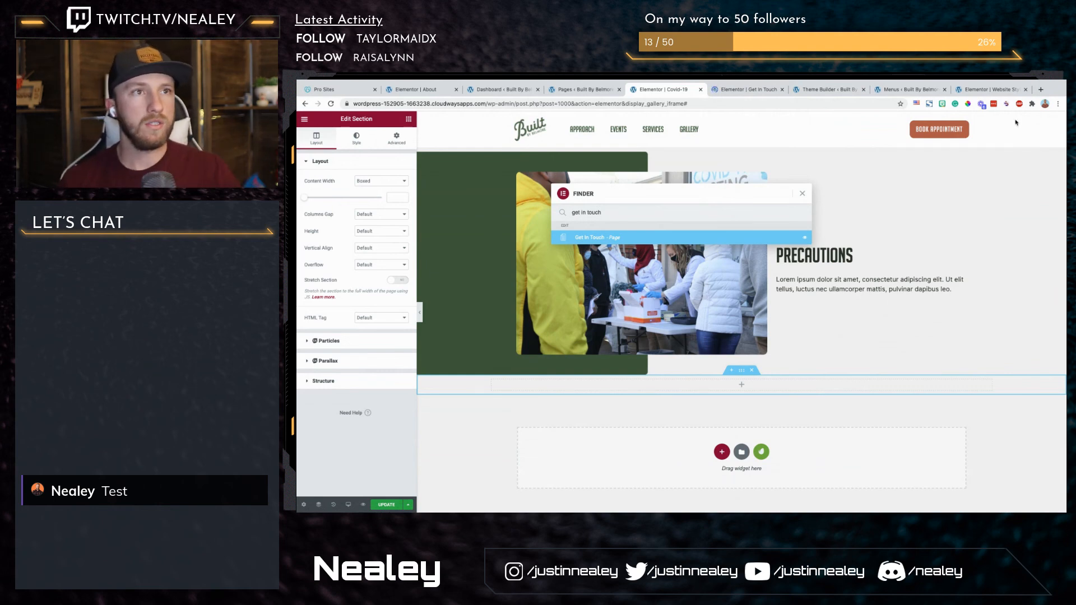
pyautogui.click(742, 90)
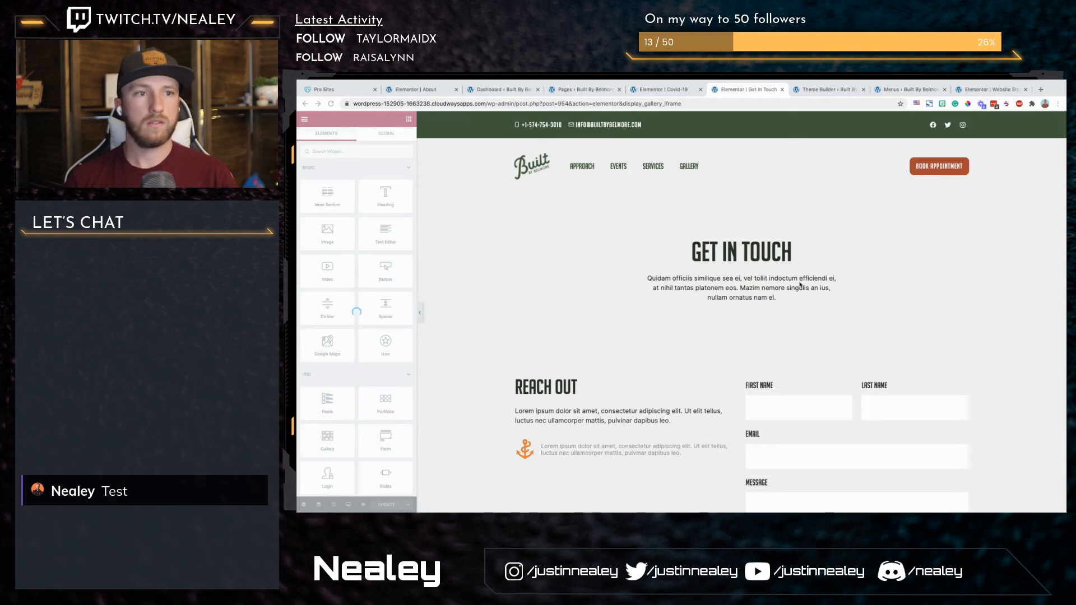
# Step: Copy the whole Frequently Asked Questions section of the Get In Touch page
pyautogui.scroll(-15, 799, 284)
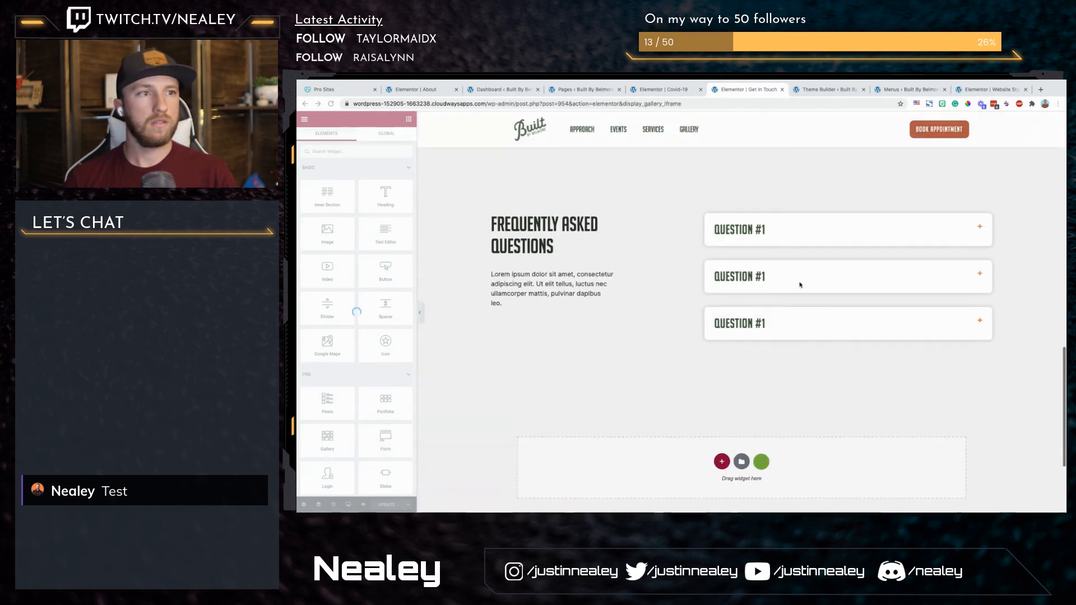
pyautogui.scroll(15, 800, 285)
pyautogui.scroll(-15, 762, 391)
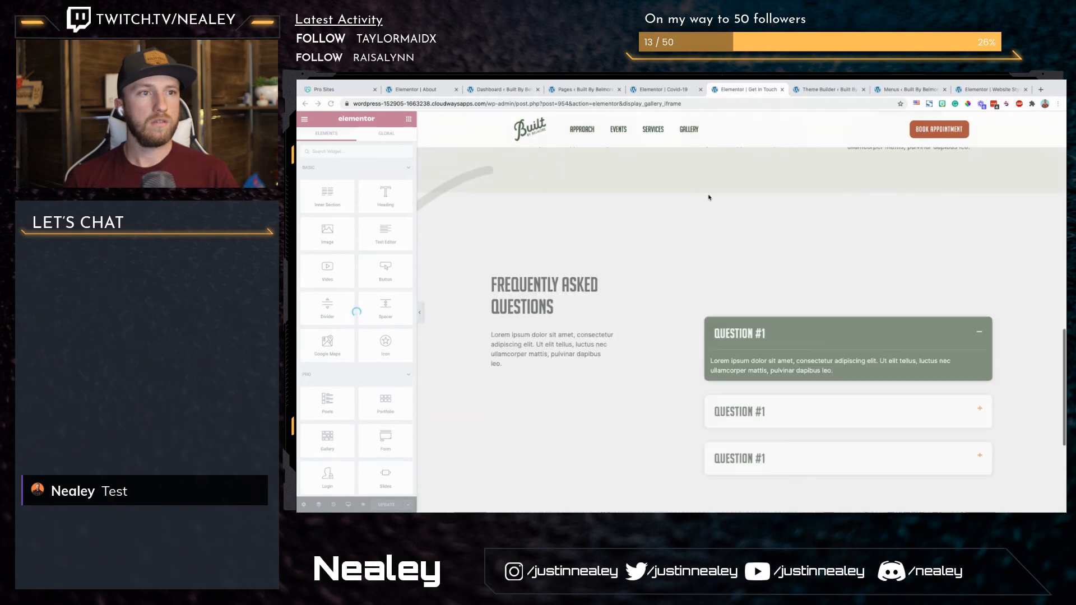
pyautogui.click(716, 284)
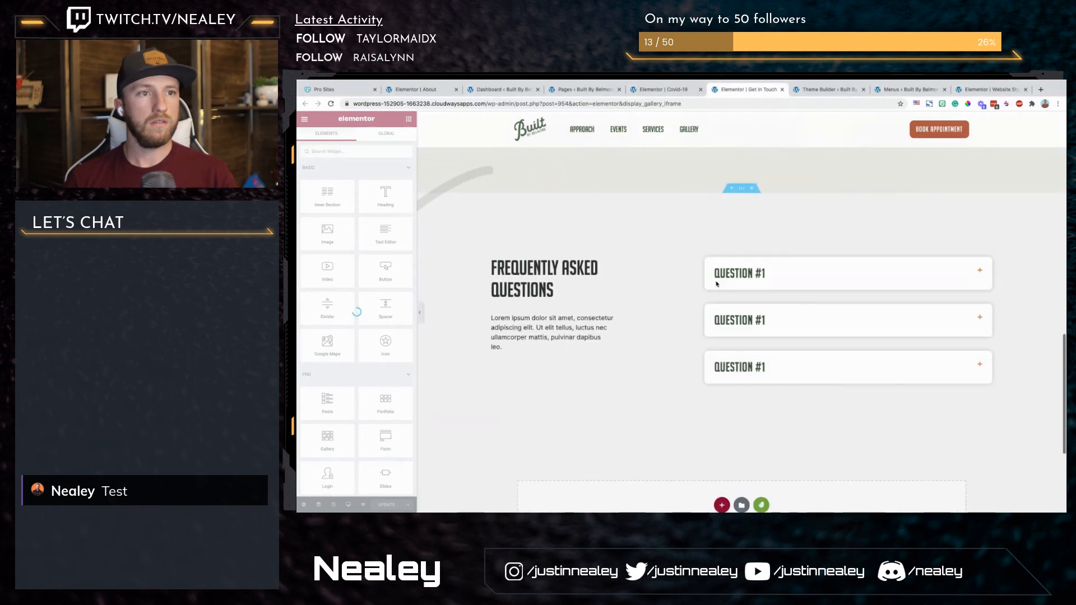
pyautogui.rightClick(740, 191)
pyautogui.click(767, 225)
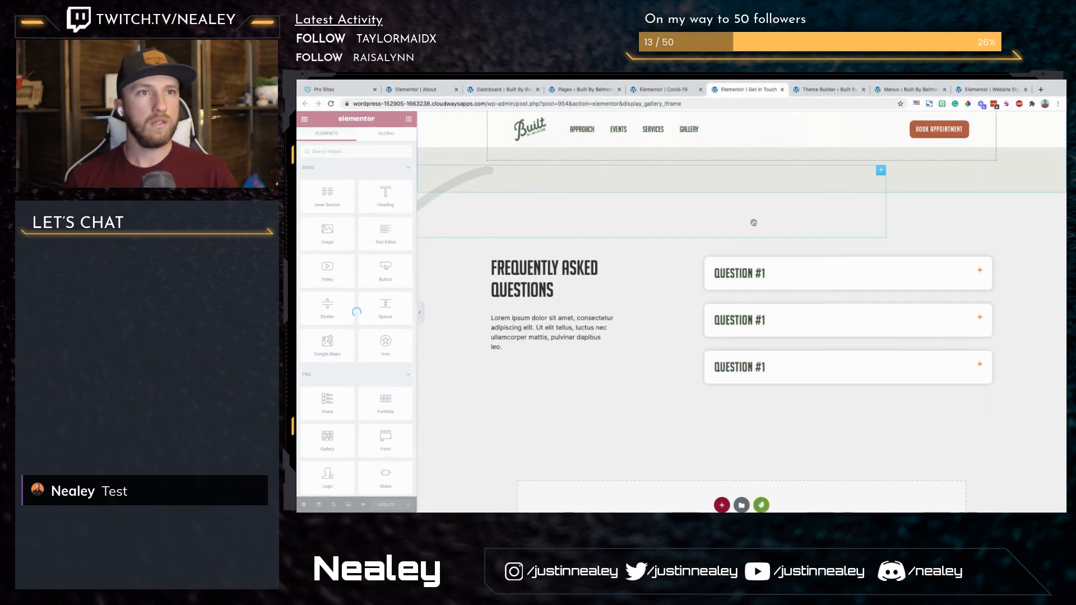
# Step: Return to the Covid-19 page and replace the empty section below Precautions with the copied FAQ section
pyautogui.click(663, 88)
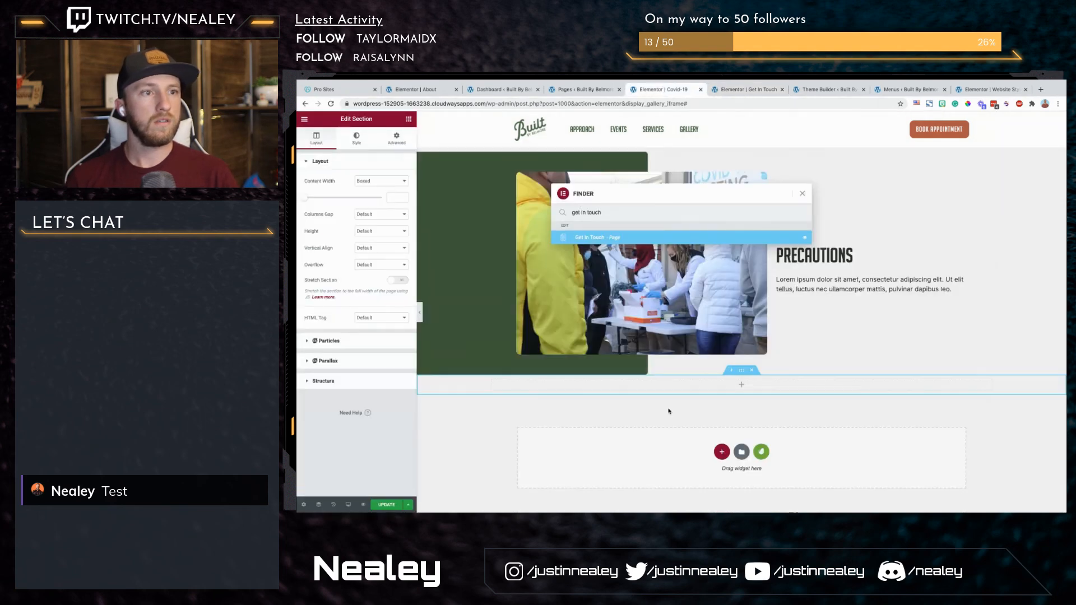
pyautogui.press('Escape')
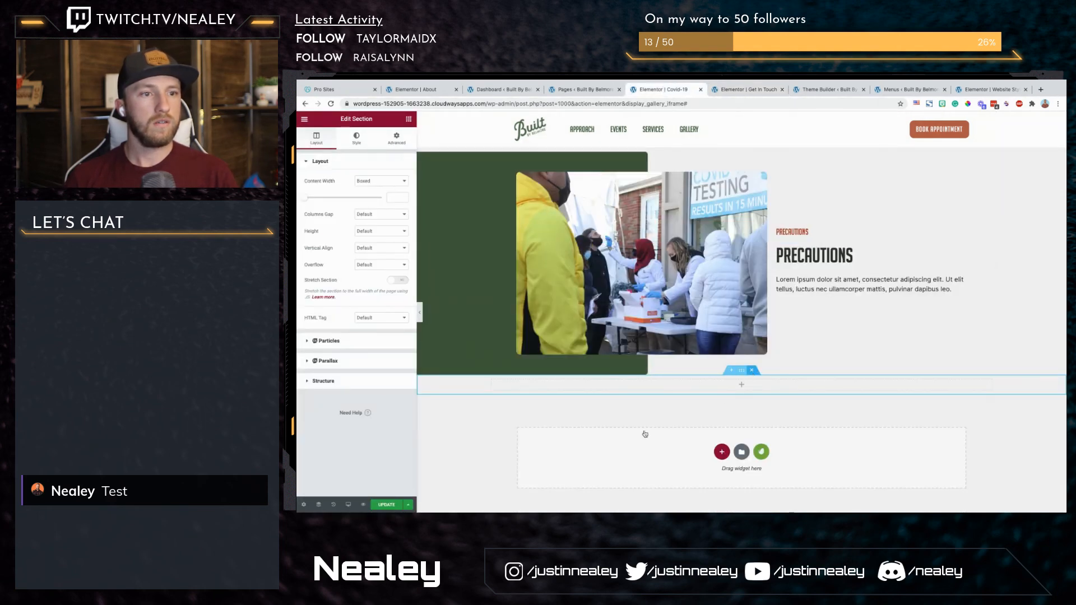
pyautogui.rightClick(612, 438)
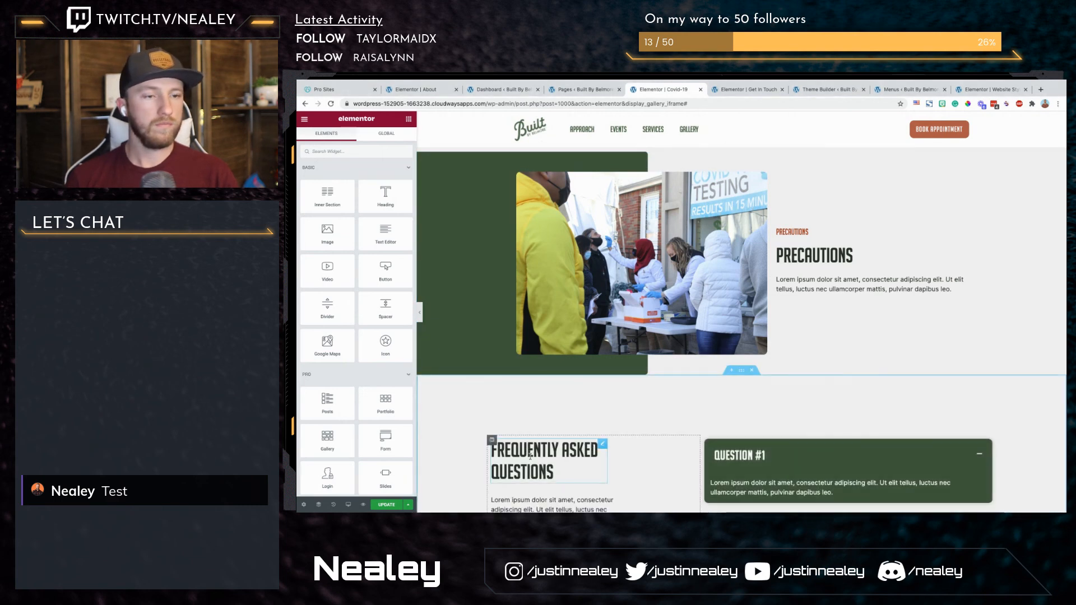
# Step: Change the heading of the pasted FAQ section to "Covid-19 FAQ"
pyautogui.tripleClick(530, 457)
pyautogui.write('Covid')
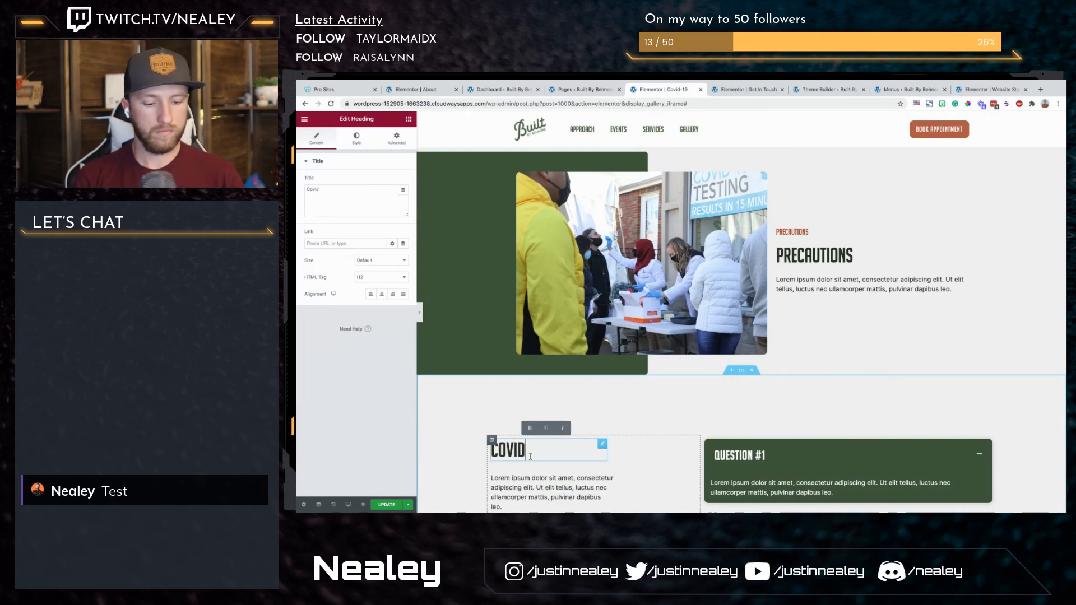
pyautogui.write('-19 FAQ')
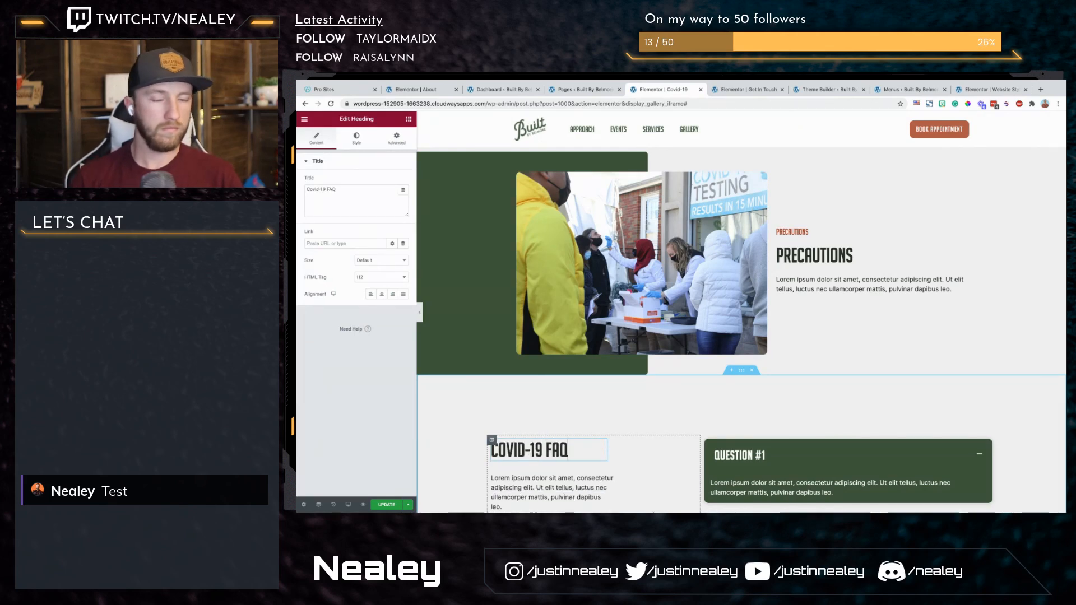
pyautogui.scroll(-2, 679, 443)
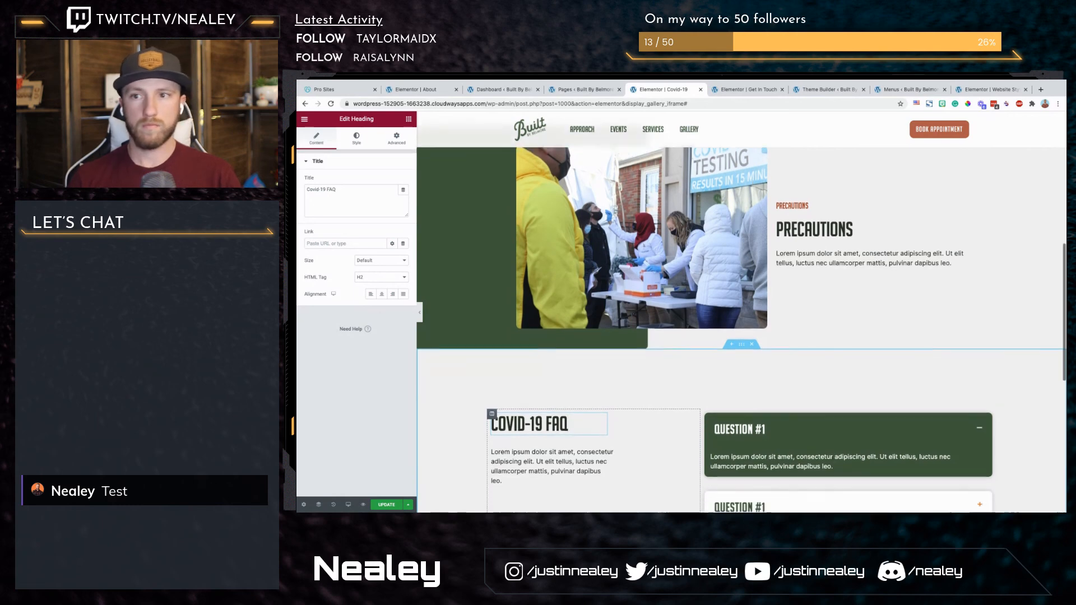
pyautogui.scroll(4, 679, 443)
pyautogui.scroll(-1, 679, 443)
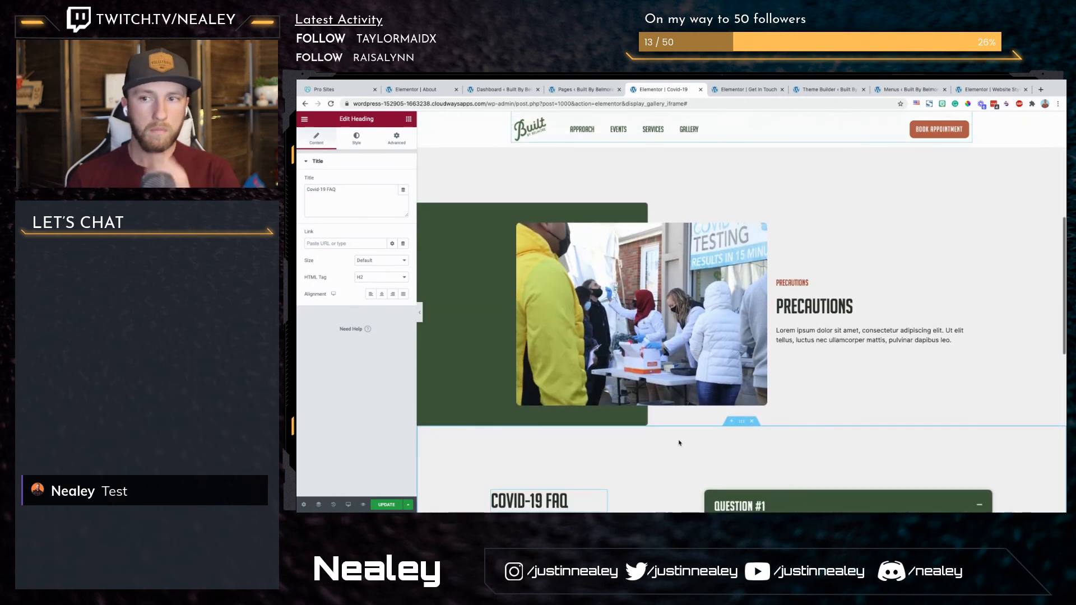
# Step: Set the left margin of the Precautions text column to 50, leaving its other margins at 0
pyautogui.scroll(-3, 680, 443)
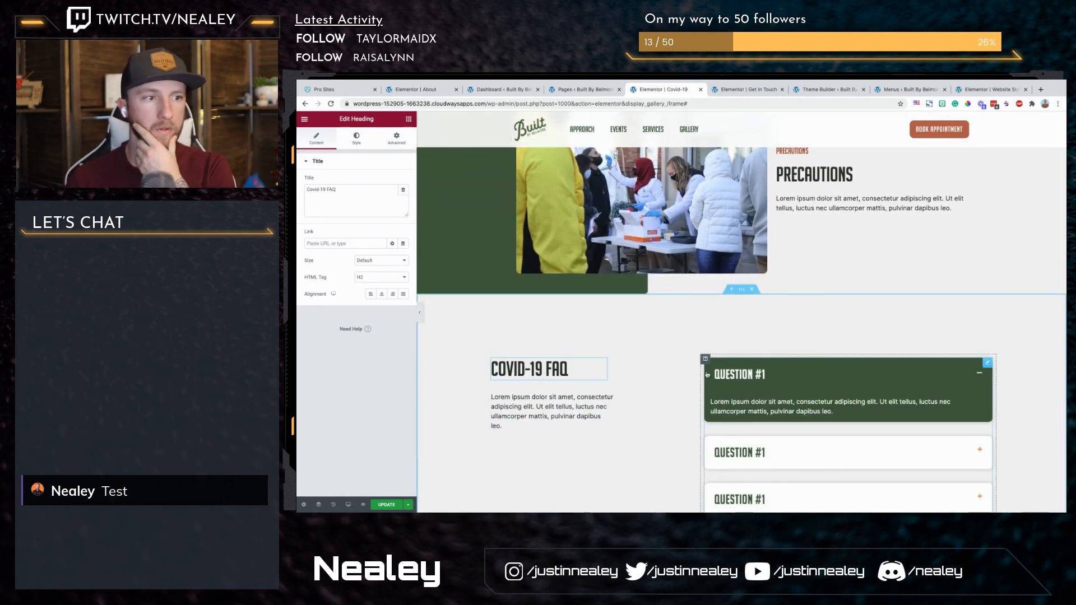
pyautogui.scroll(4, 726, 341)
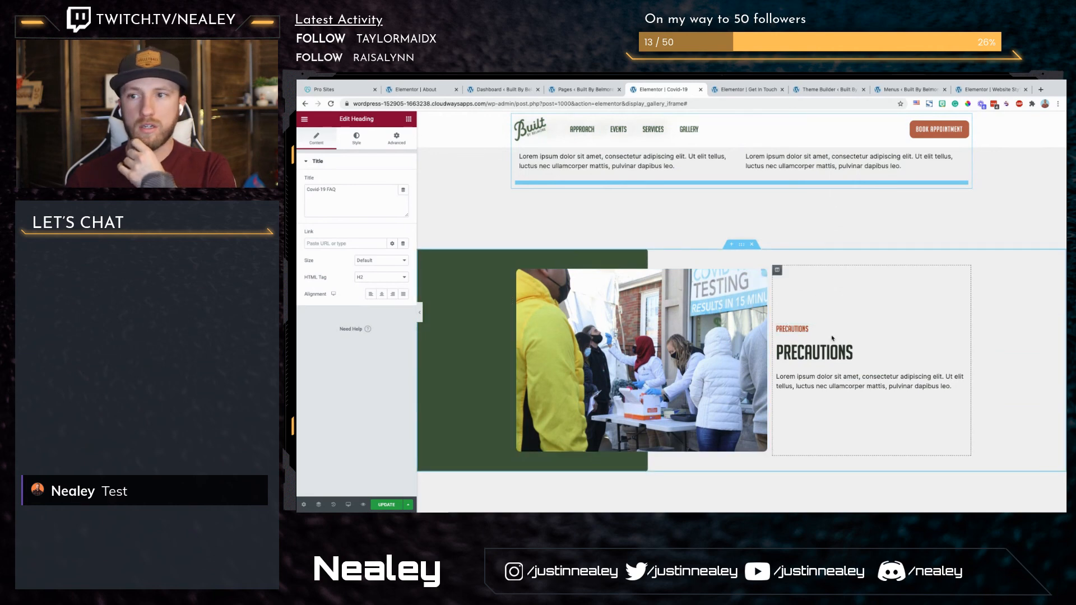
pyautogui.click(777, 270)
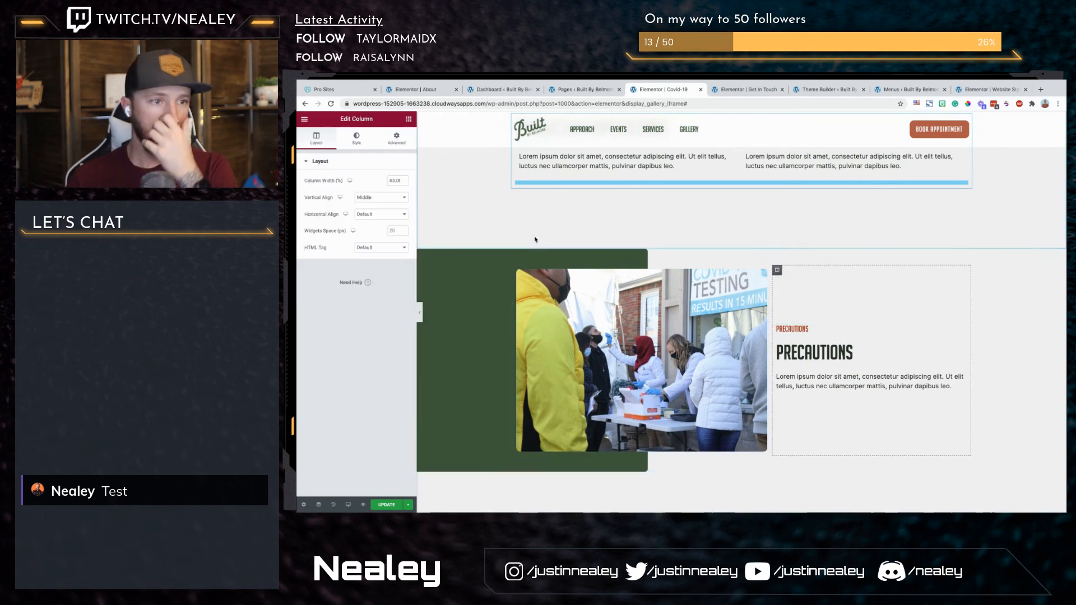
pyautogui.click(396, 138)
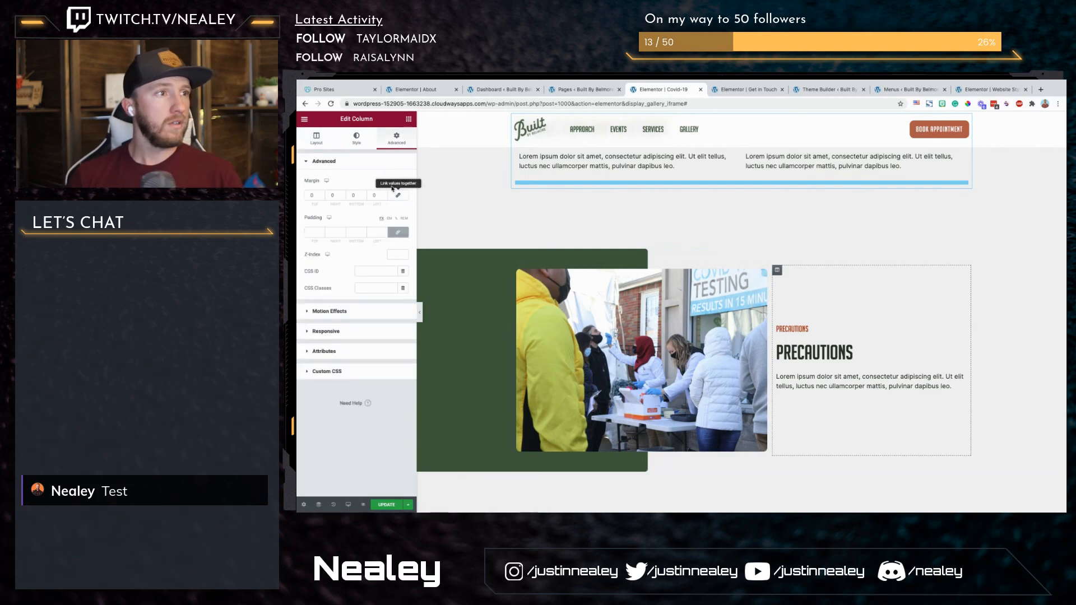
pyautogui.write('50')
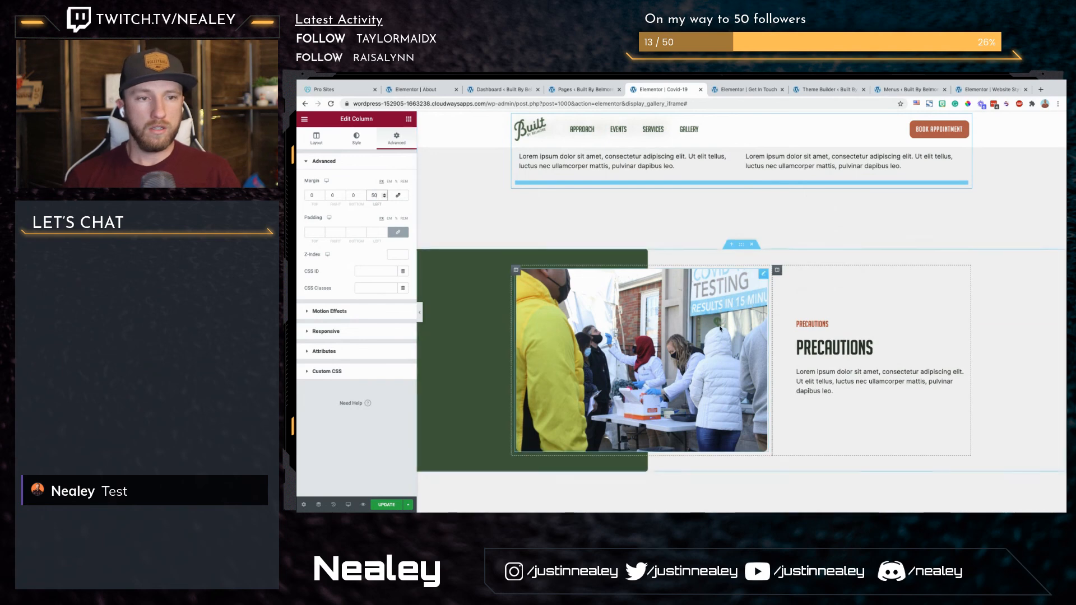
pyautogui.scroll(-4, 721, 329)
pyautogui.scroll(3, 721, 329)
pyautogui.scroll(1, 720, 329)
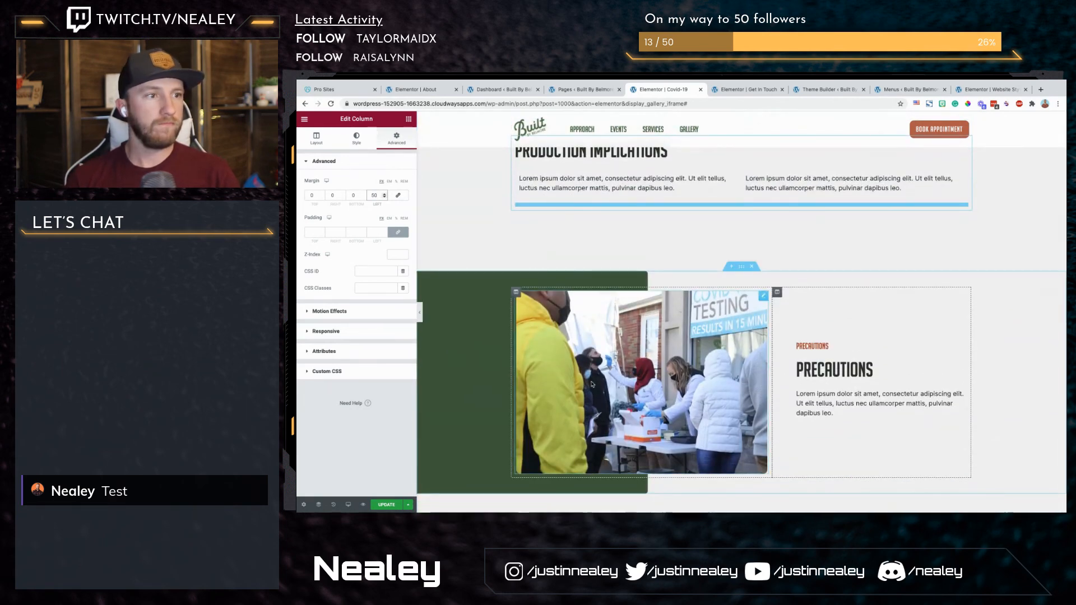
# Step: Preview the Covid-19 page at full width and review its sections down to the FAQ
pyautogui.click(583, 342)
pyautogui.click(420, 314)
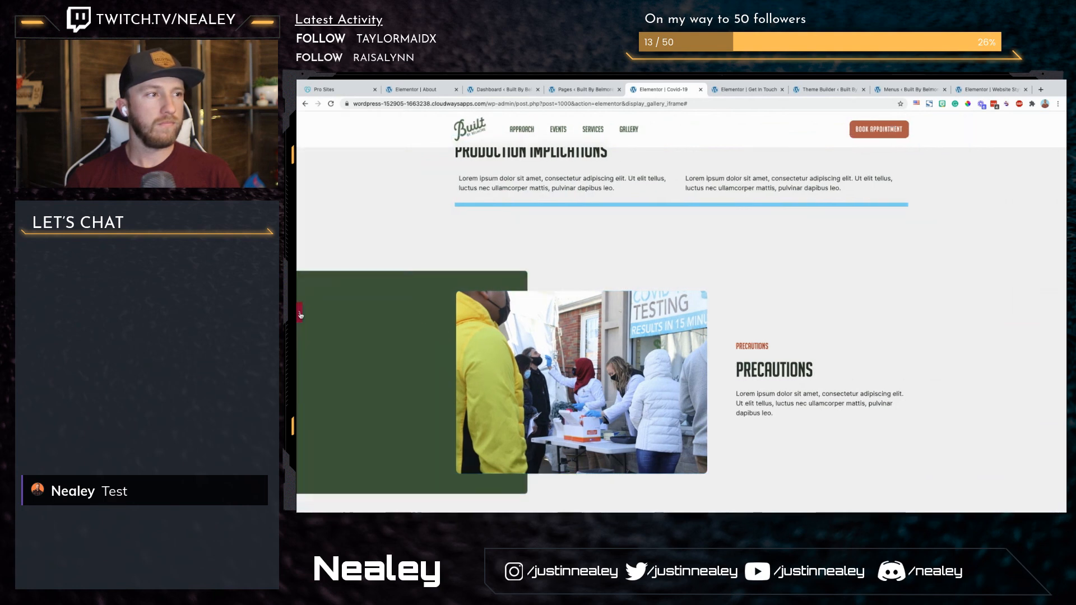
pyautogui.scroll(-3, 859, 297)
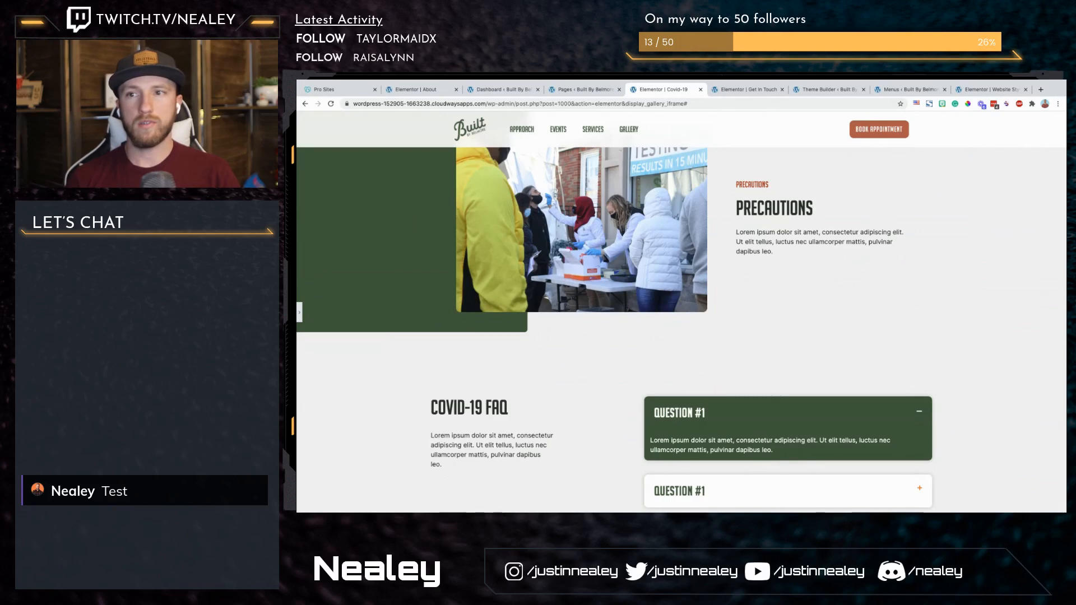
pyautogui.scroll(7, 788, 231)
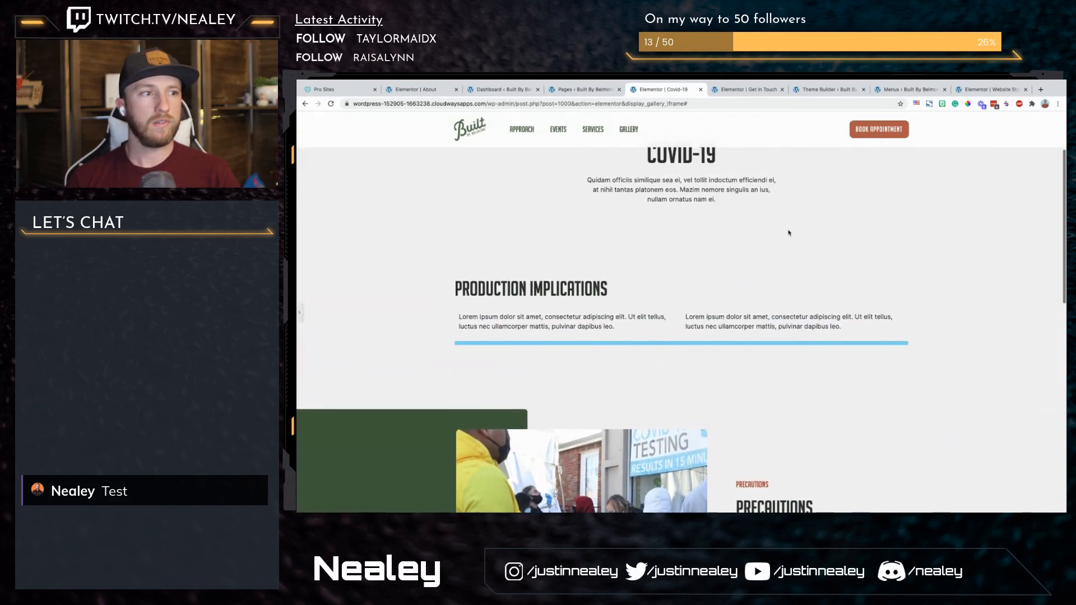
pyautogui.click(300, 313)
pyautogui.scroll(-4, 715, 280)
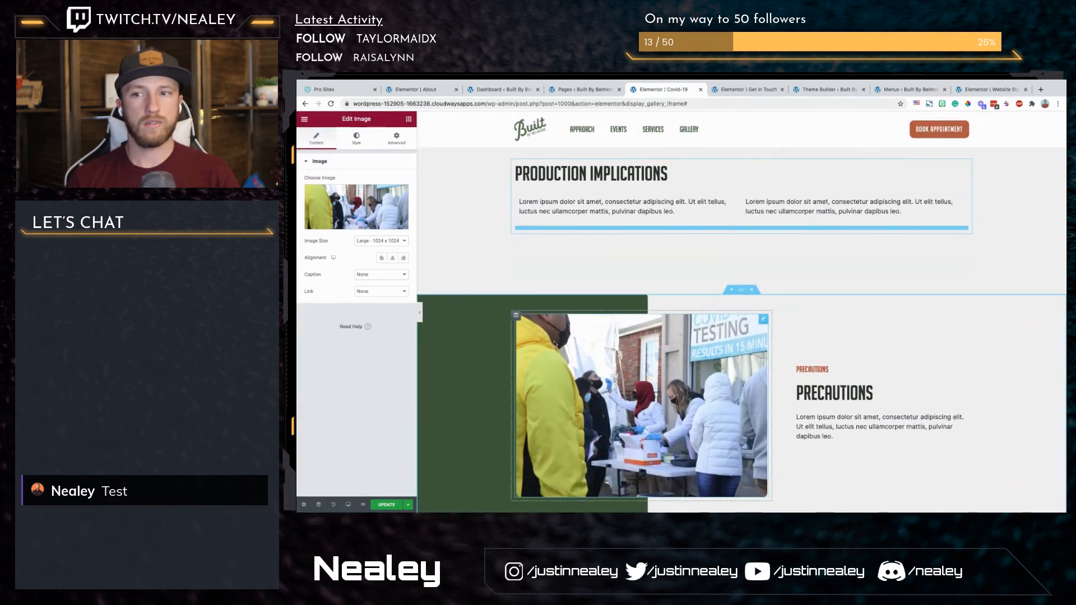
pyautogui.scroll(-4, 546, 337)
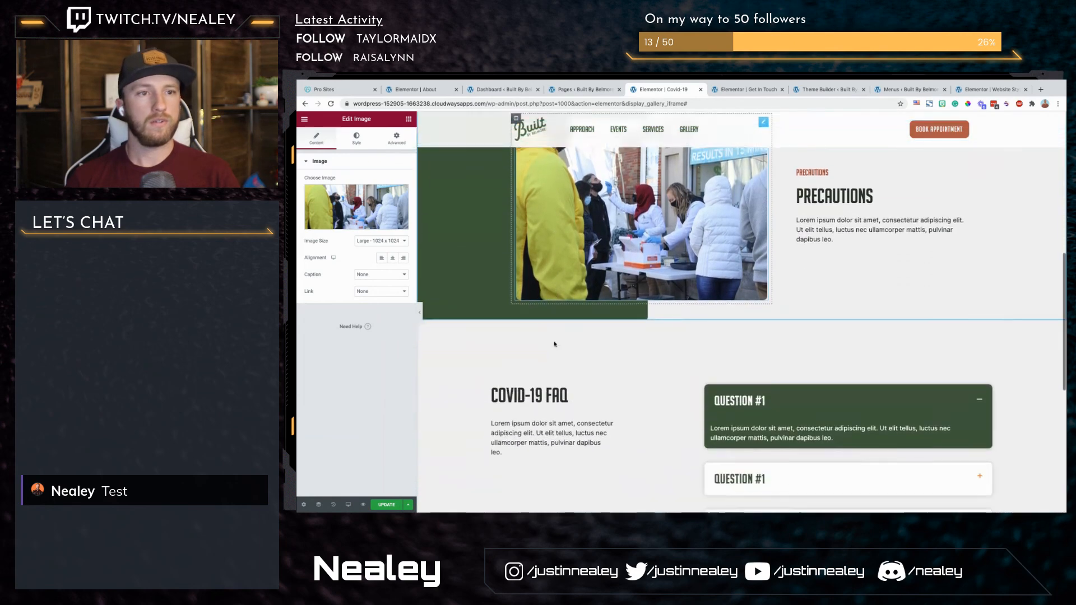
pyautogui.scroll(-4, 555, 344)
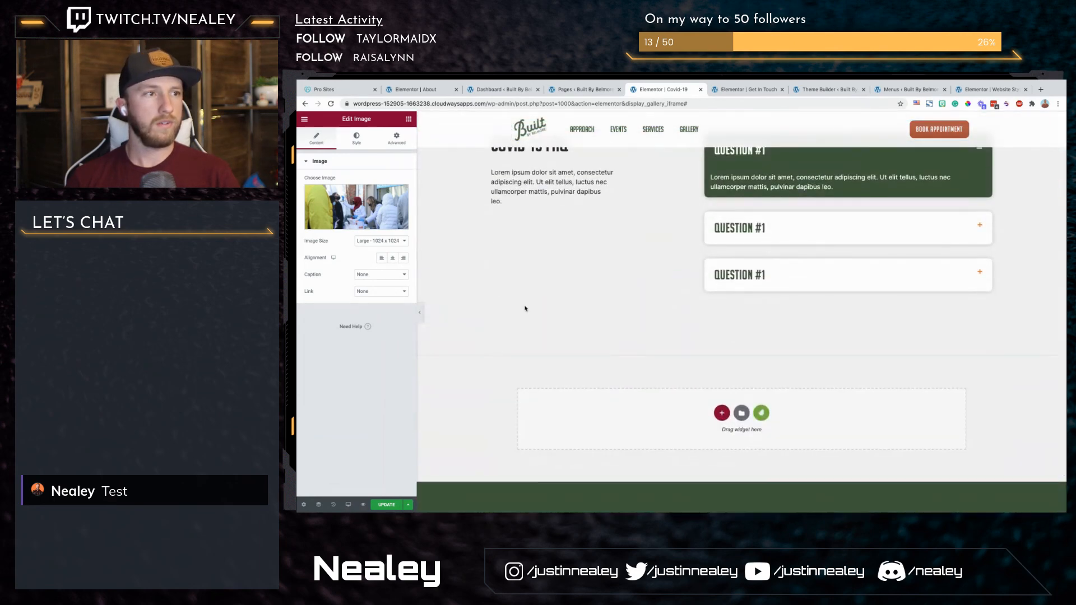
# Step: Give the Production Implications heading a Fade In Up entrance animation
pyautogui.scroll(10, 525, 308)
pyautogui.click(595, 380)
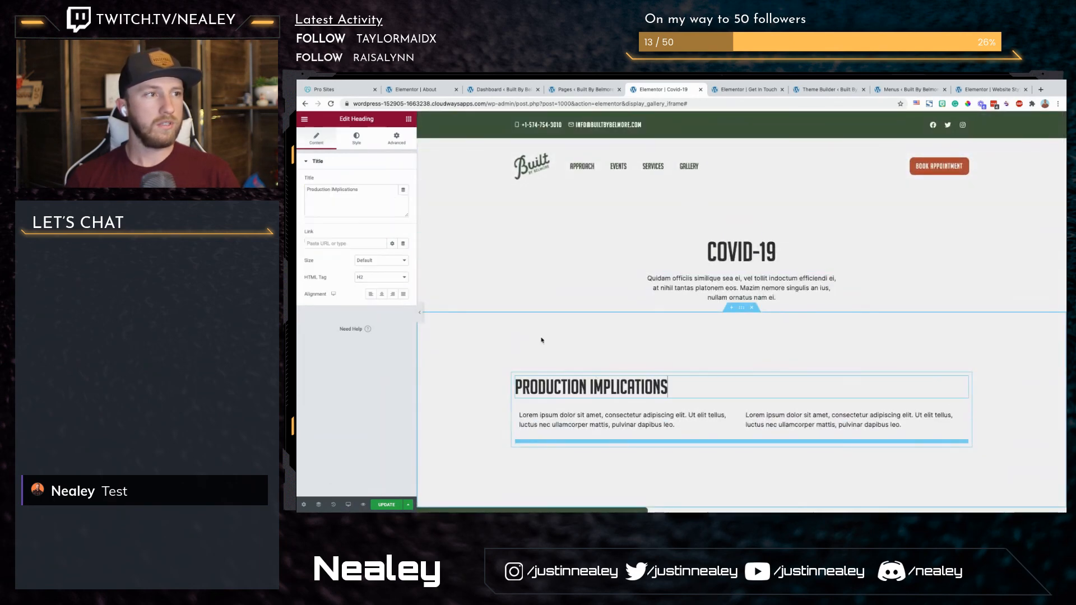
pyautogui.click(398, 136)
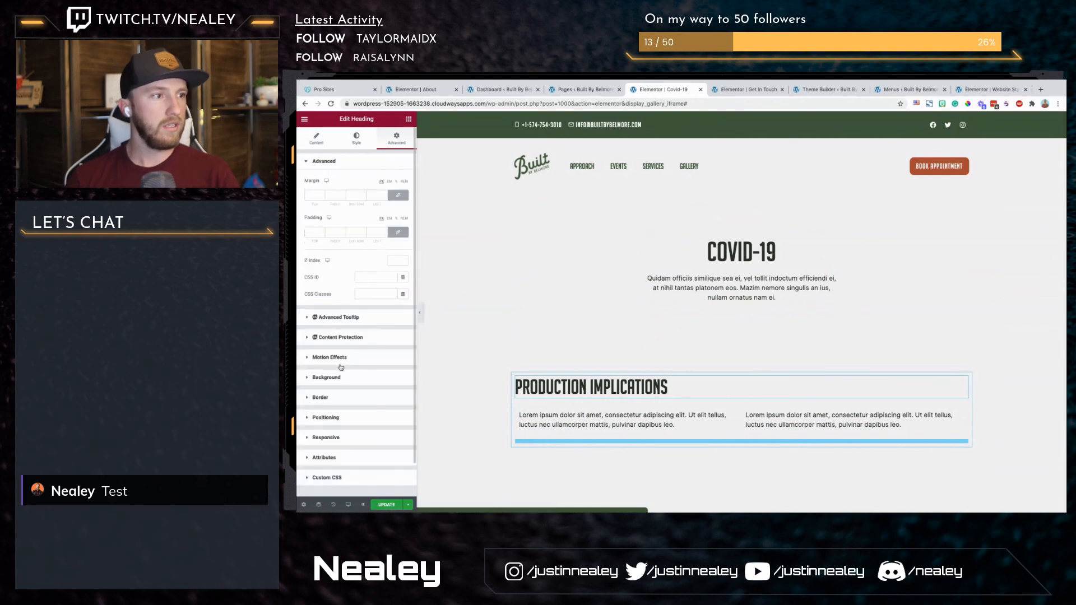
pyautogui.click(343, 359)
pyautogui.click(353, 318)
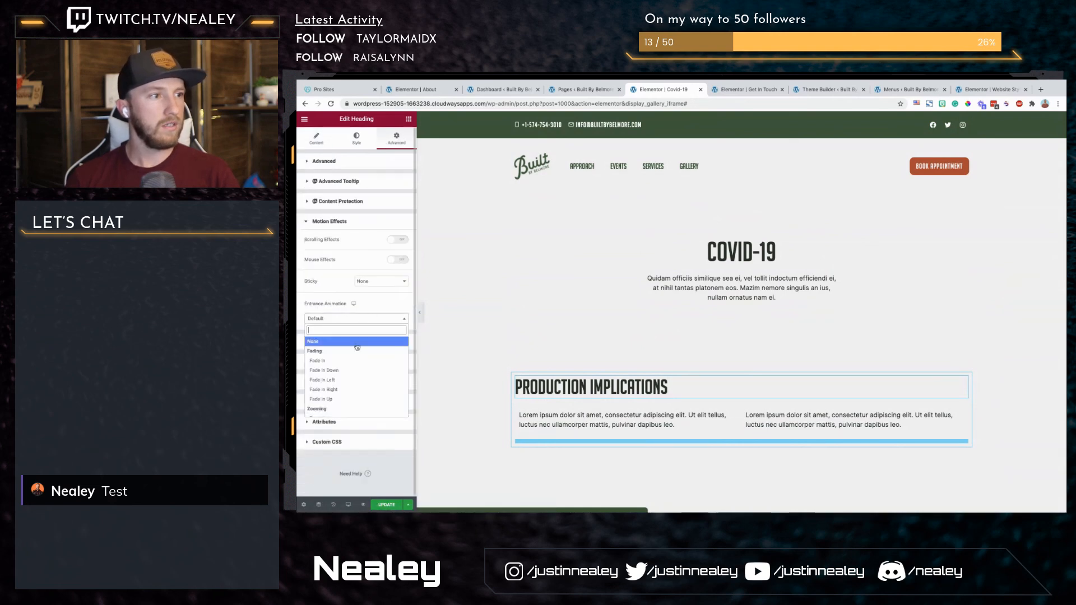
pyautogui.click(325, 397)
# Step: Apply the Fade In Up entrance animation to the two-column inner section under the Production Implications heading
pyautogui.click(730, 407)
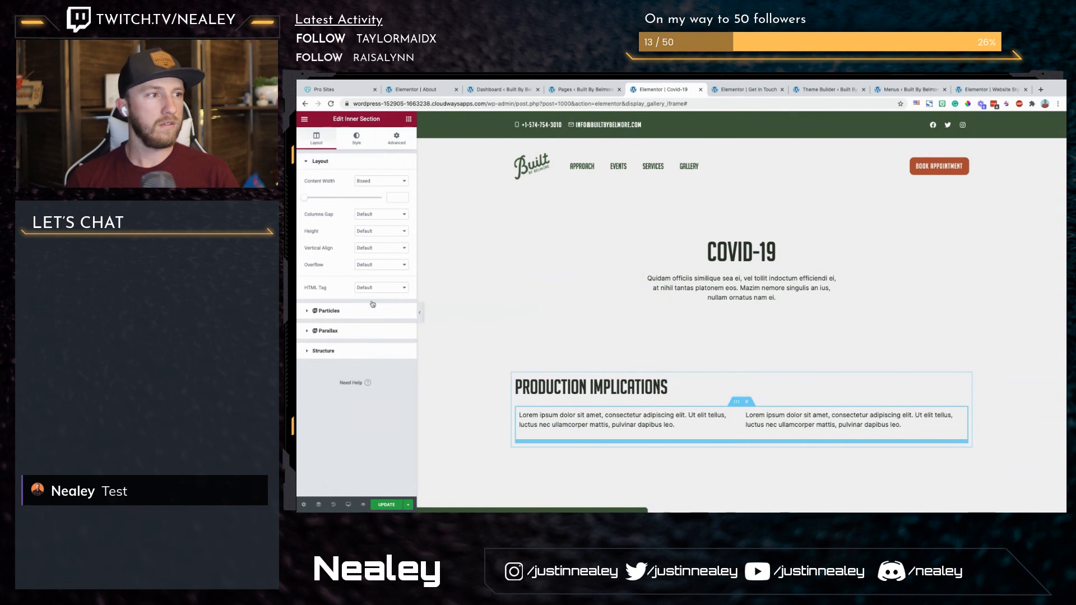
pyautogui.click(393, 138)
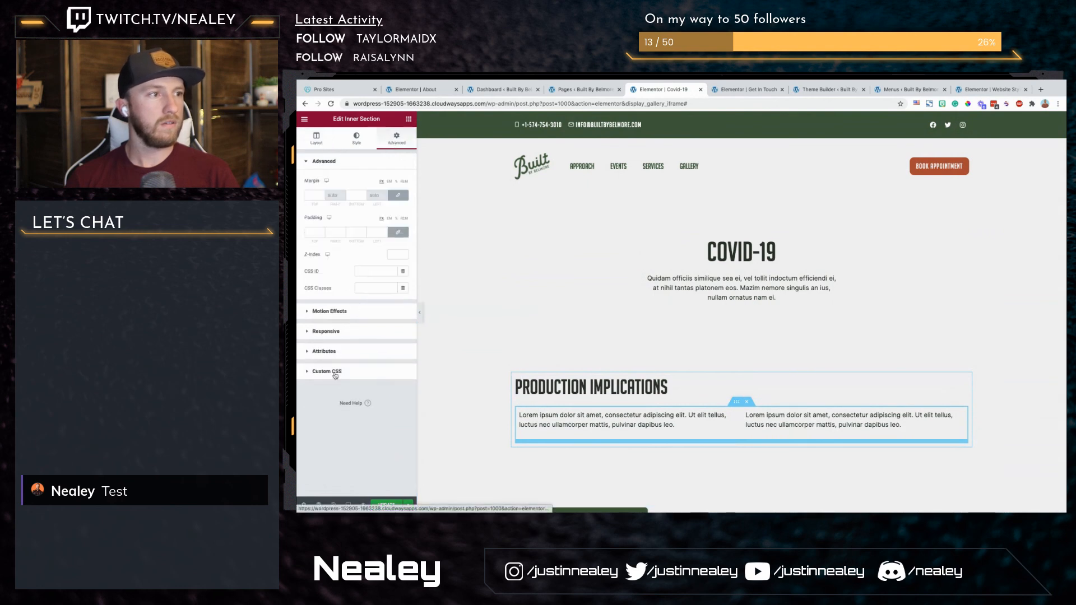
pyautogui.click(367, 312)
pyautogui.click(356, 258)
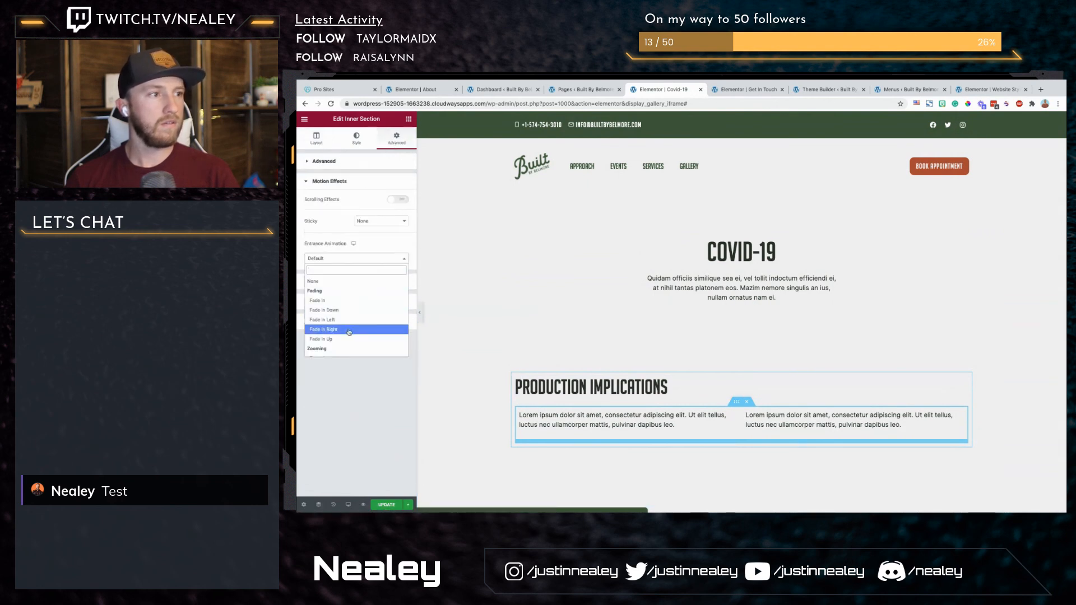
pyautogui.click(331, 335)
# Step: Apply a Fade In Left entrance animation to the Covid testing photo in the Precautions section
pyautogui.scroll(-1, 633, 376)
pyautogui.scroll(-3, 633, 375)
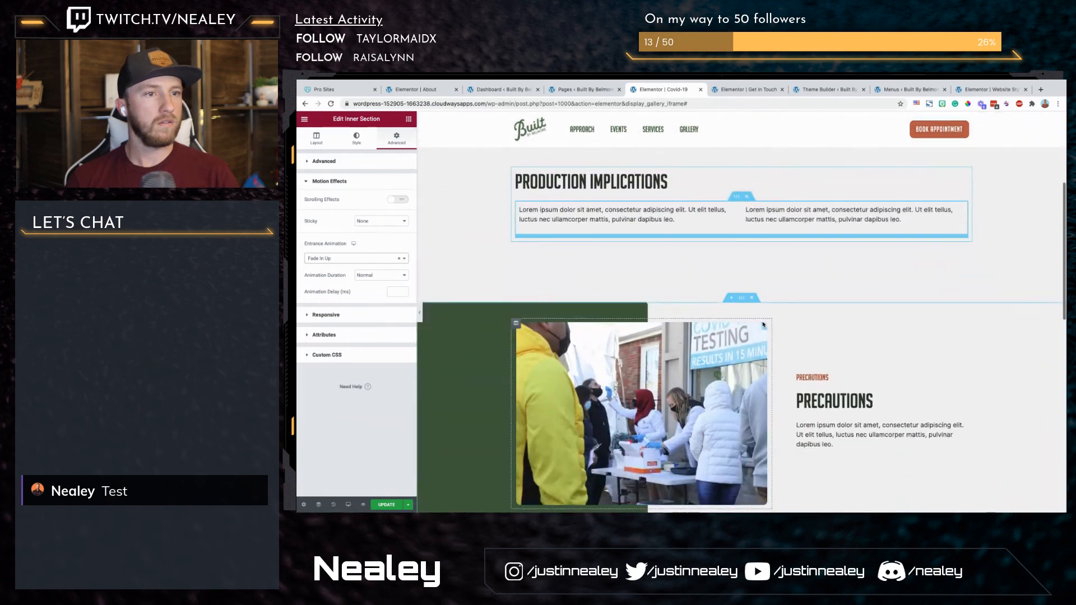
pyautogui.click(639, 415)
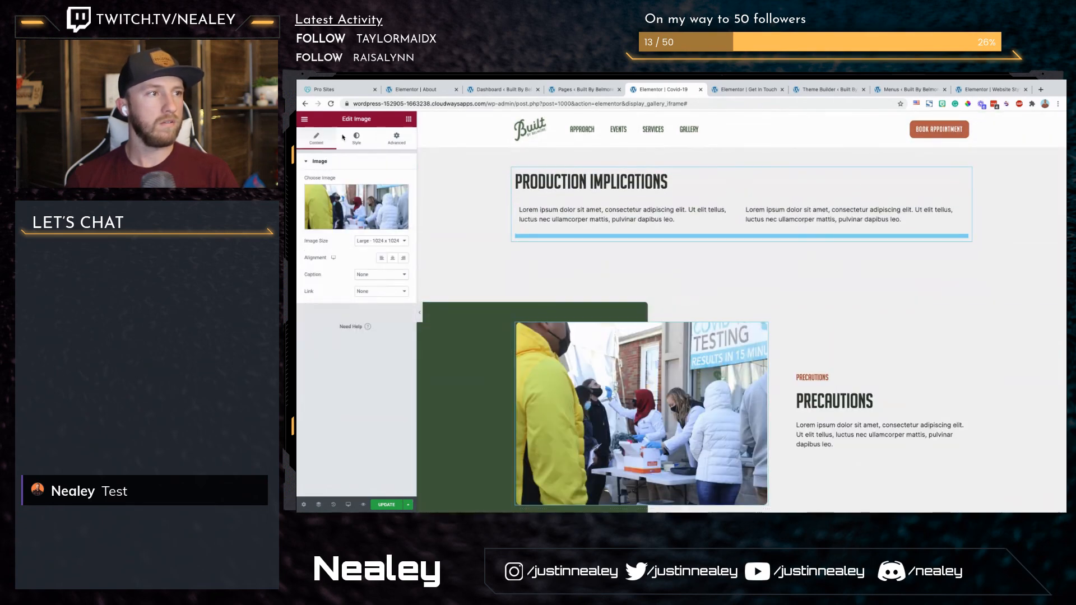
pyautogui.click(398, 136)
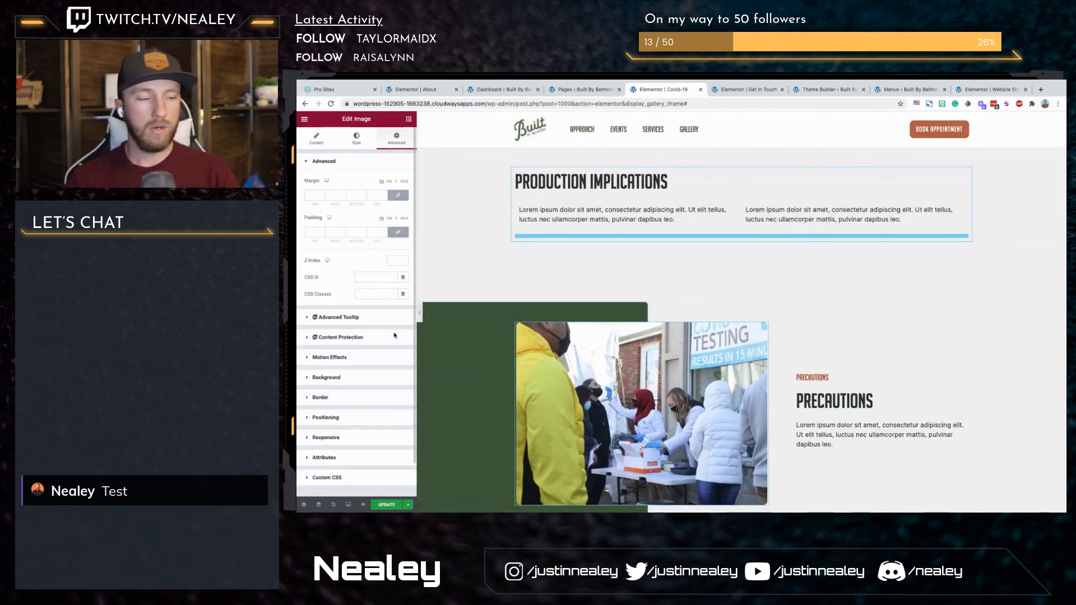
pyautogui.click(381, 362)
pyautogui.click(372, 319)
pyautogui.click(355, 381)
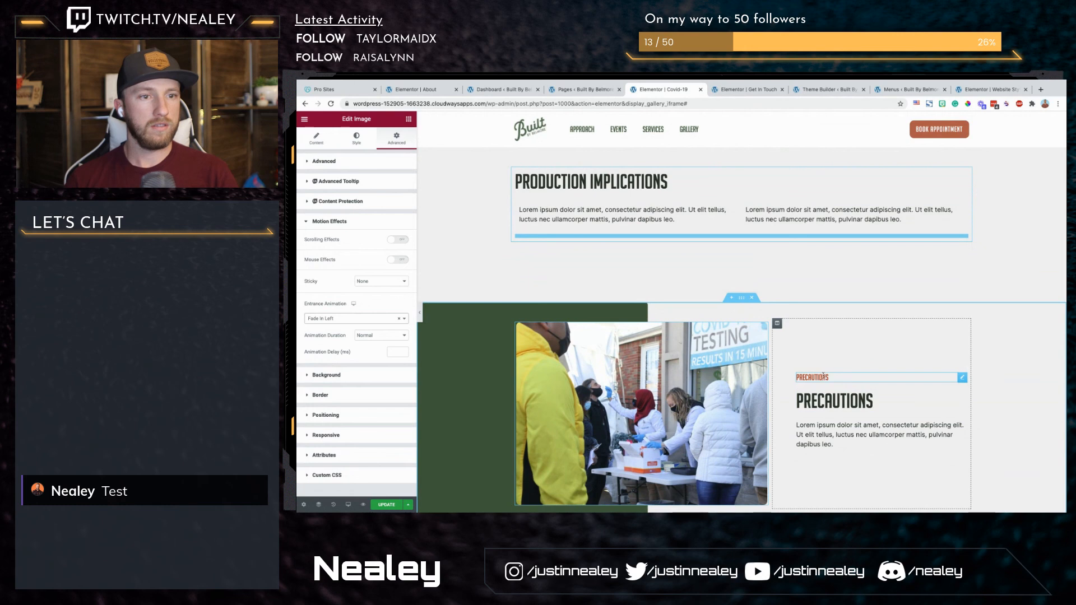
# Step: Give the column holding the Precautions text a Fade In Up entrance animation
pyautogui.scroll(-1, 819, 398)
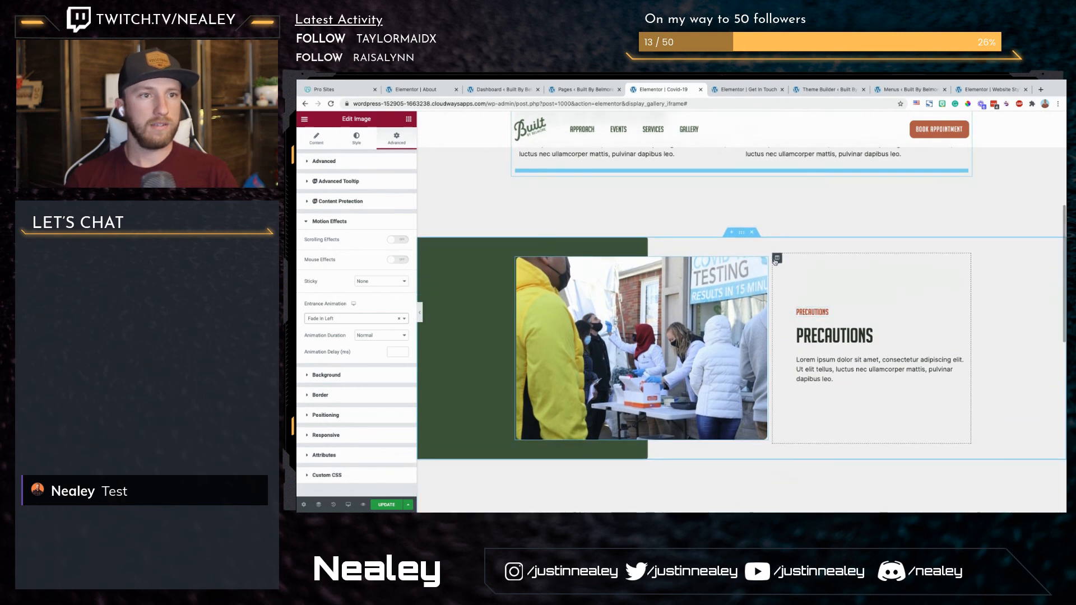
pyautogui.click(776, 259)
pyautogui.click(328, 311)
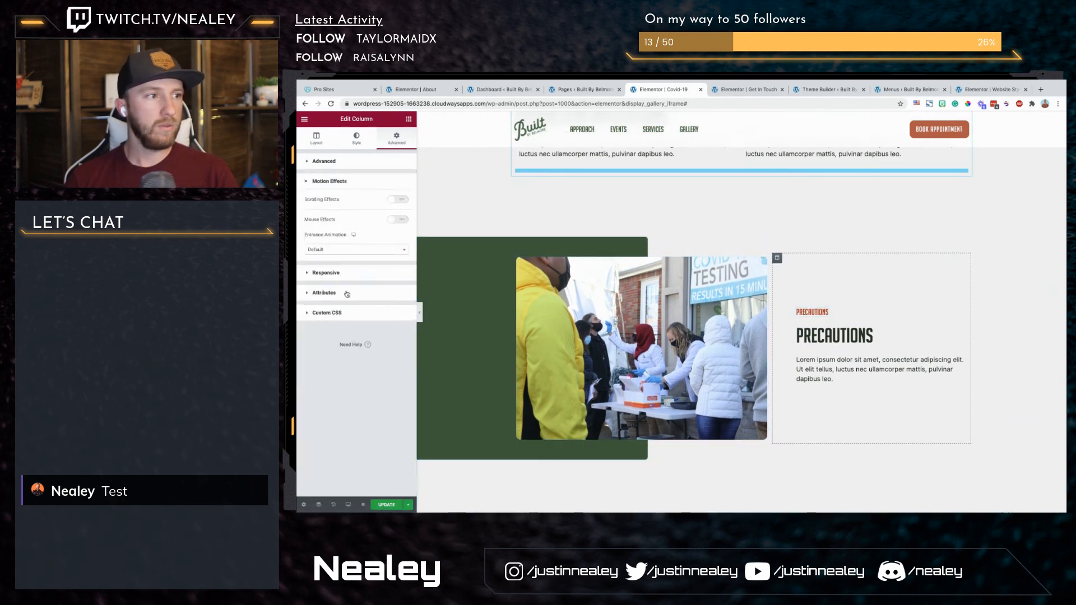
pyautogui.click(358, 249)
pyautogui.click(337, 320)
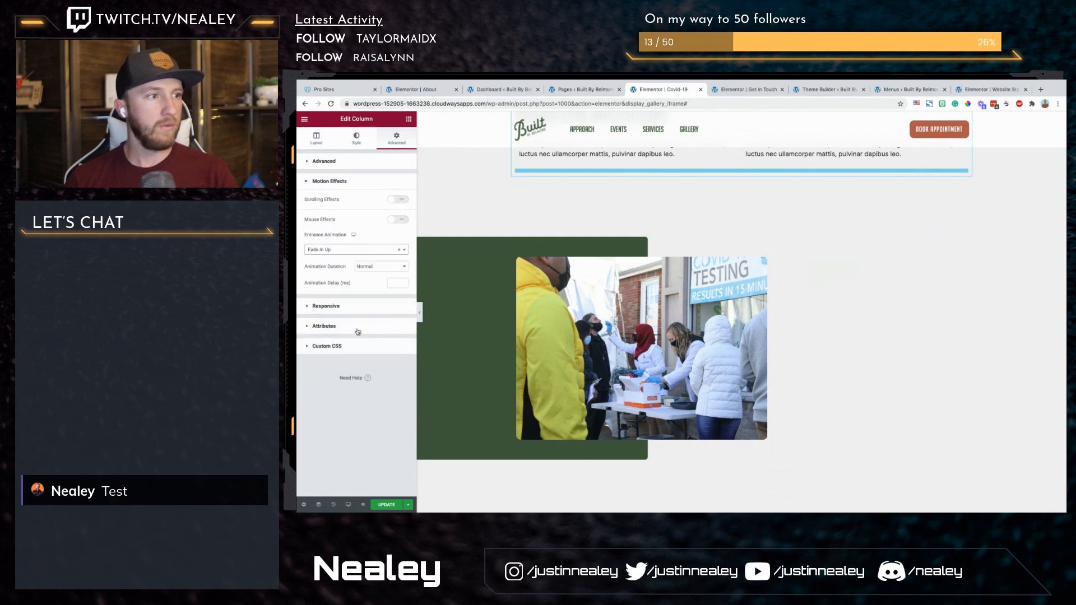
# Step: Apply the Fade In Up entrance animation to the COVID-19 FAQ heading and update the page
pyautogui.scroll(-5, 610, 367)
pyautogui.click(560, 288)
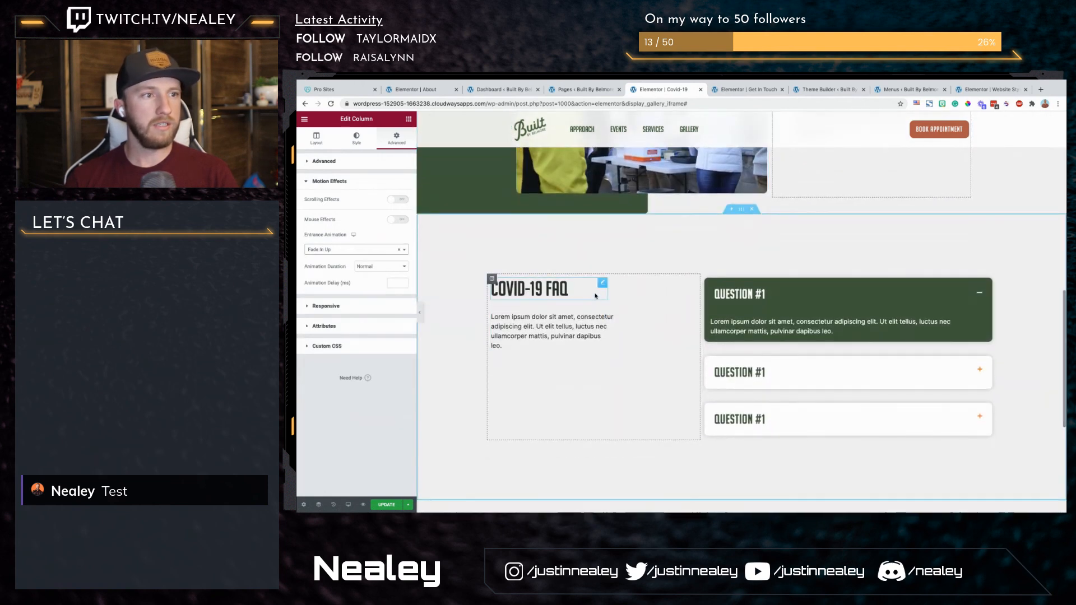
pyautogui.click(397, 140)
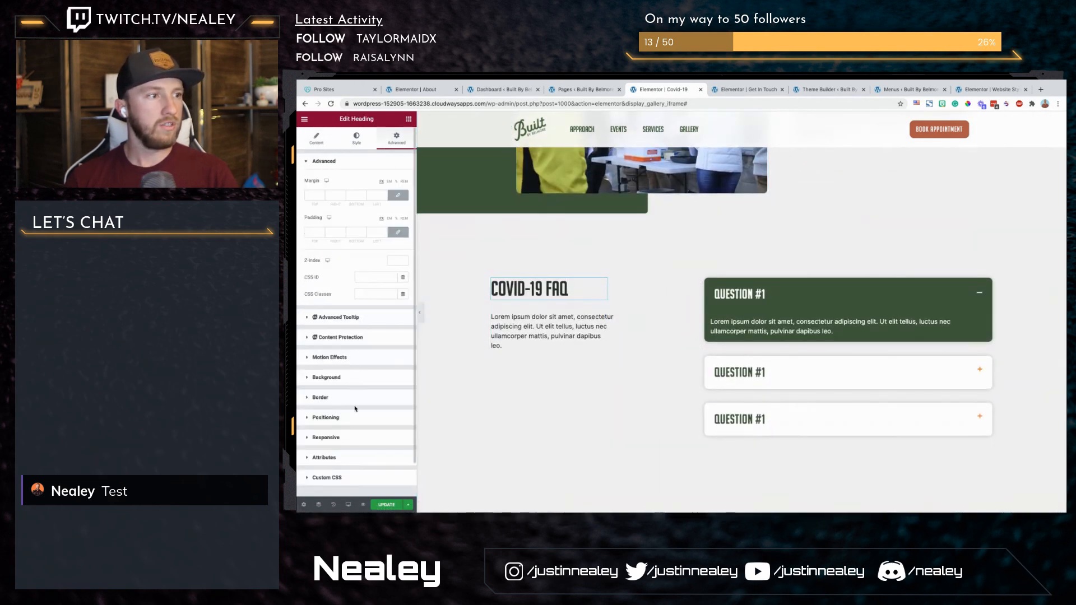
pyautogui.click(361, 359)
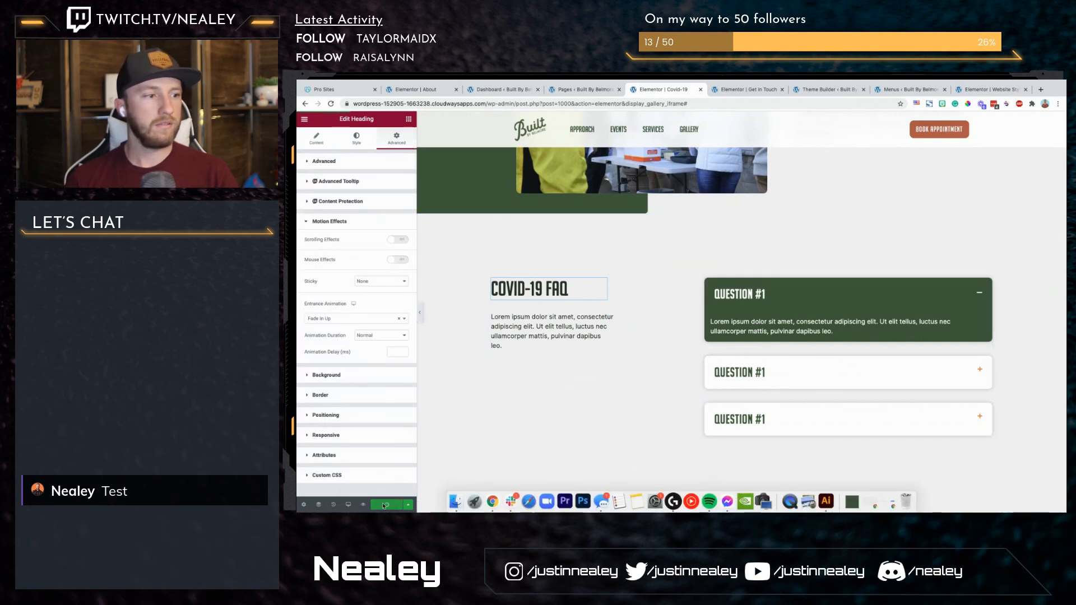
# Step: Switch to the tablet preview and review the layout from the FAQ back up to the page title
pyautogui.click(347, 506)
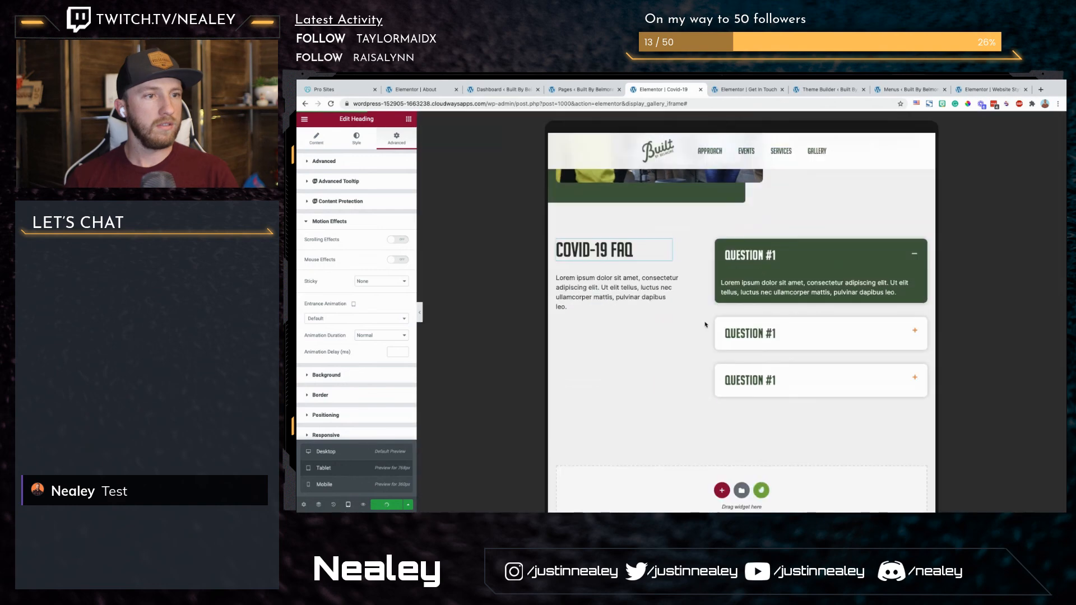
pyautogui.scroll(7, 705, 325)
pyautogui.scroll(-2, 705, 322)
pyautogui.scroll(3, 705, 322)
pyautogui.scroll(2, 705, 321)
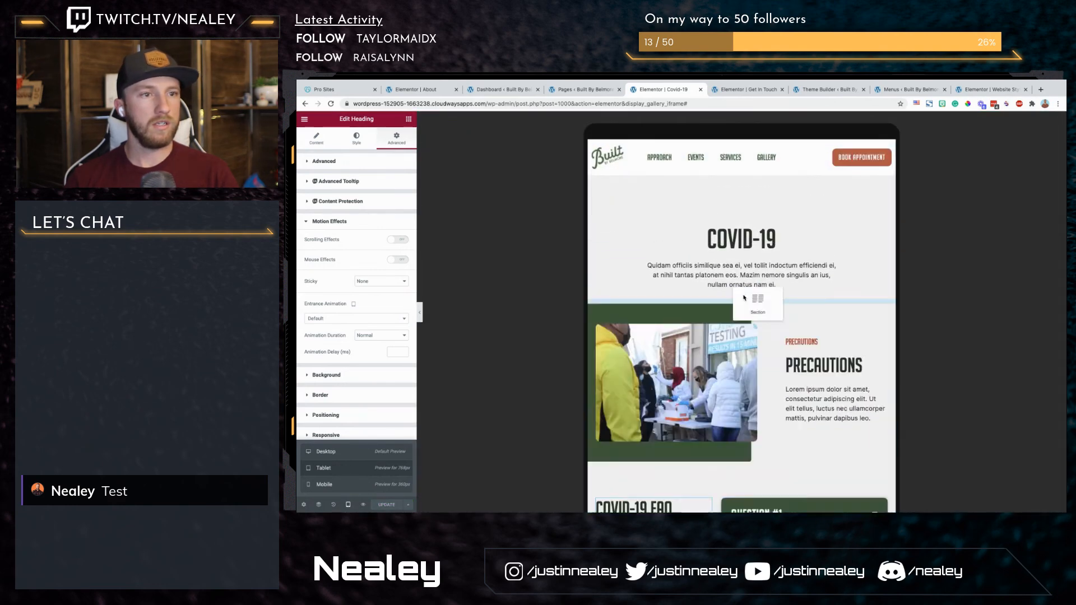
# Step: Set the Production Implications section's tablet padding to 80 top, 10 right, 80 bottom and 10 left, with the values unlinked
pyautogui.click(741, 295)
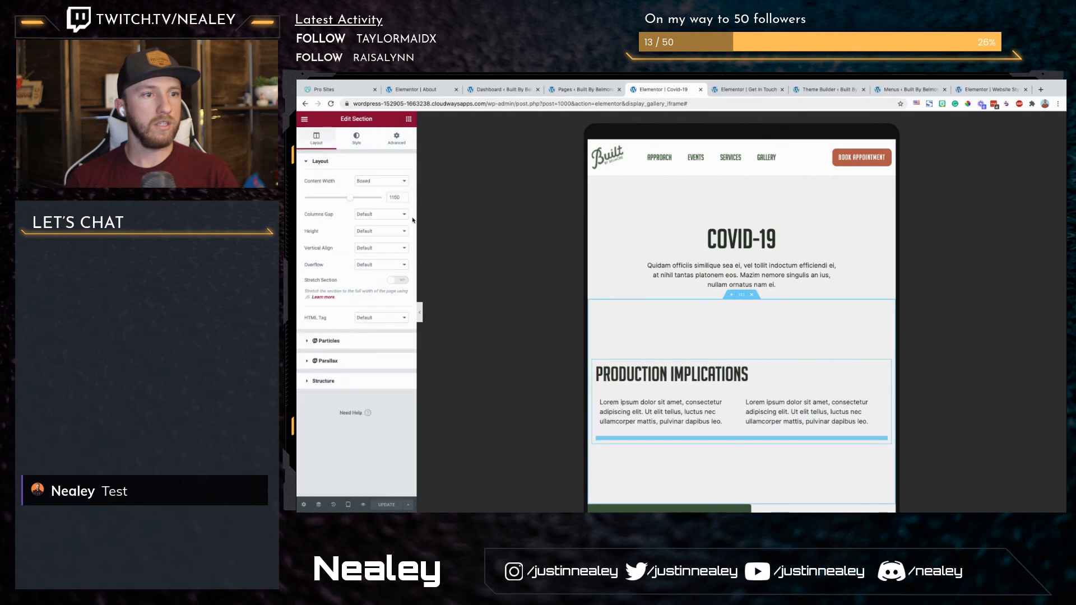
pyautogui.click(402, 139)
pyautogui.click(401, 232)
pyautogui.click(402, 232)
pyautogui.click(402, 234)
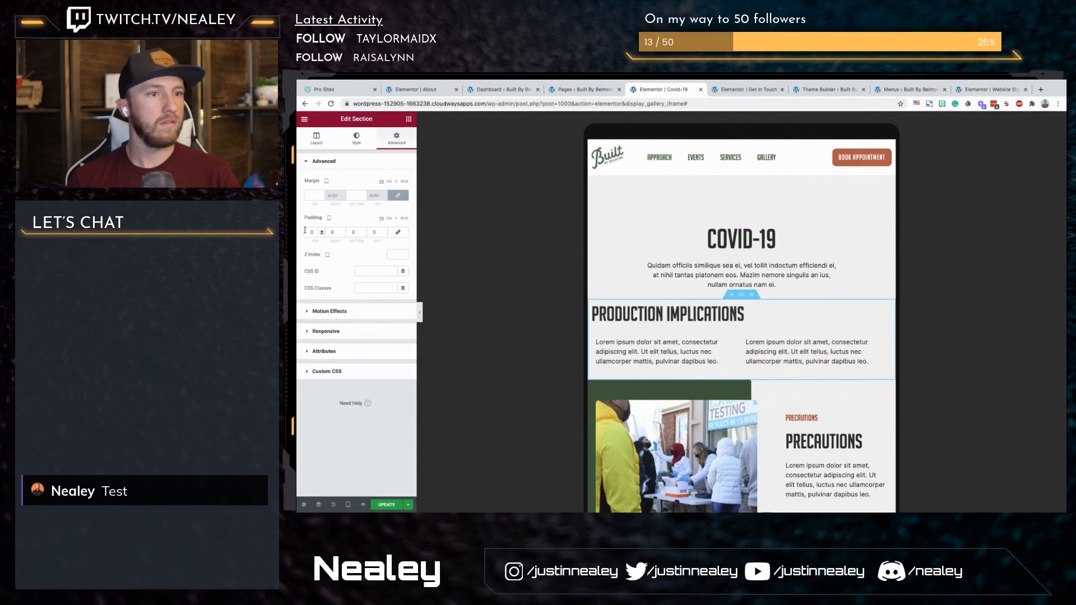
pyautogui.write('50')
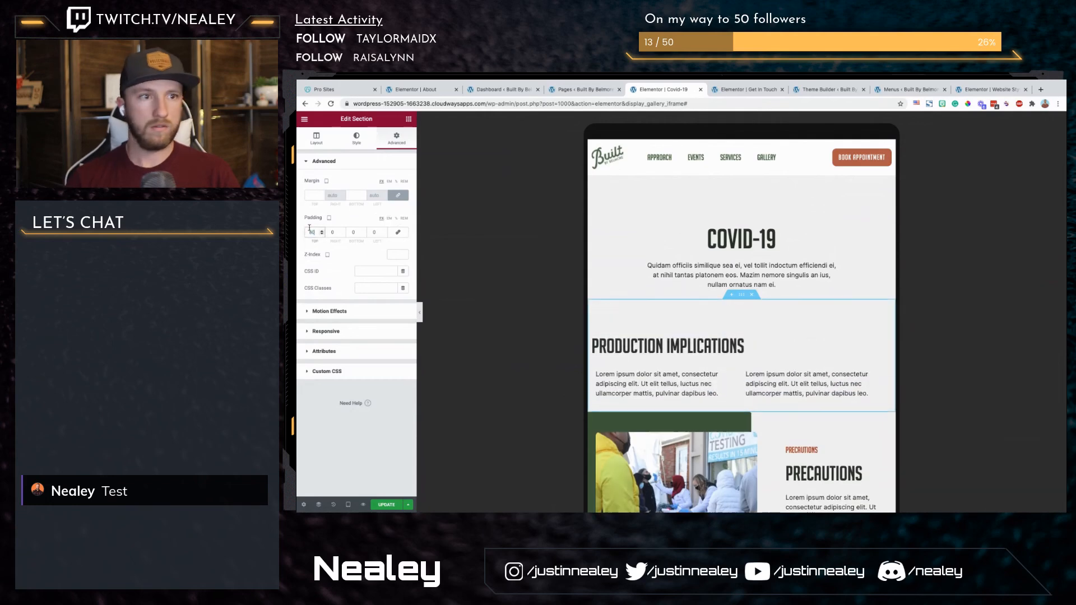
pyautogui.write('10')
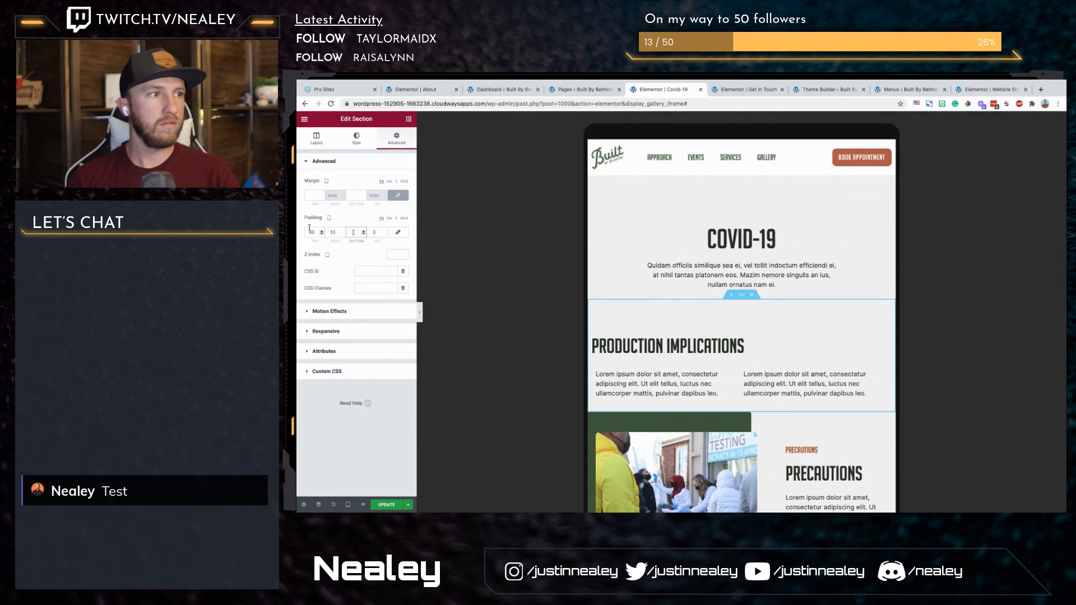
pyautogui.press('Tab')
pyautogui.write('80')
pyautogui.press('Tab')
pyautogui.write('10')
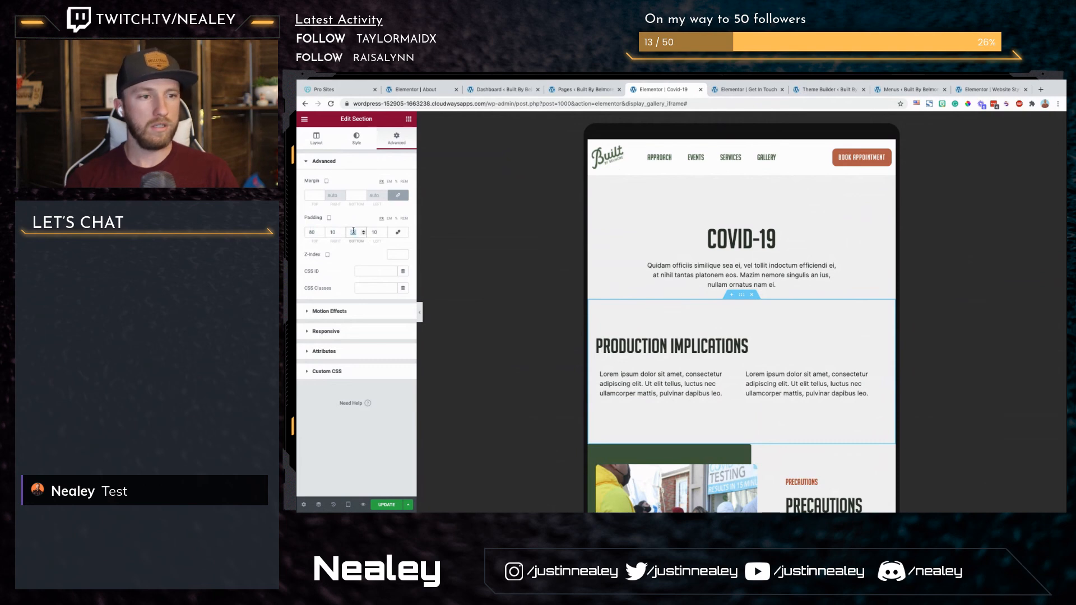
pyautogui.write('0')
# Step: Try a tablet bottom padding of 0 on the Production Implications section, and settle on 20
pyautogui.scroll(-3, 774, 394)
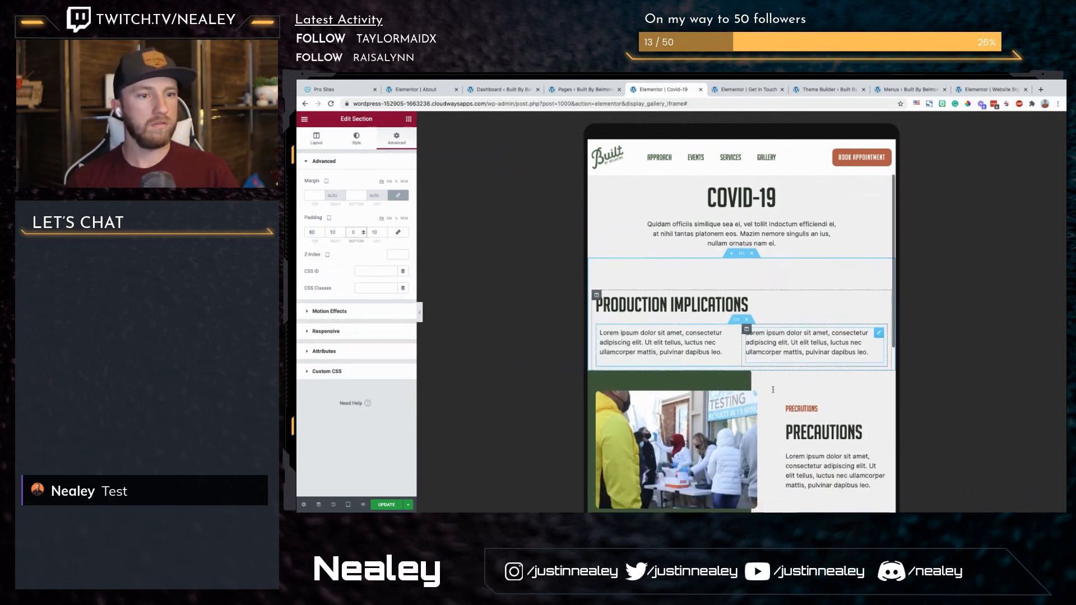
pyautogui.scroll(2, 773, 392)
pyautogui.scroll(-2, 773, 390)
pyautogui.scroll(-2, 773, 389)
pyautogui.scroll(2, 773, 390)
pyautogui.write('20')
pyautogui.scroll(-3, 648, 314)
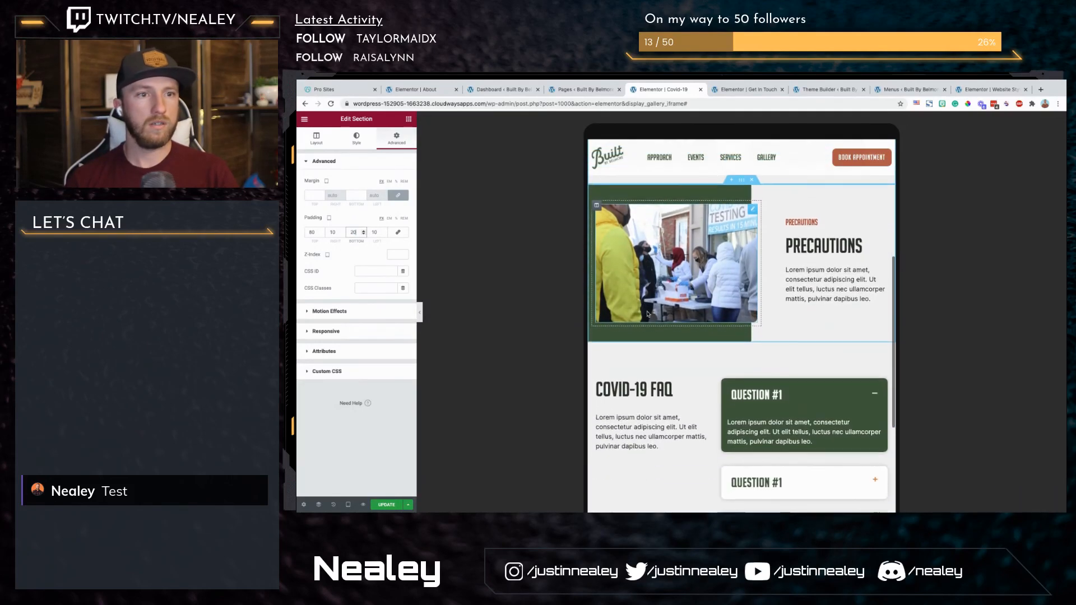
pyautogui.scroll(-3, 648, 314)
# Step: Switch to the mobile preview and review the page from the title through the Precautions section
pyautogui.click(348, 505)
pyautogui.click(337, 484)
pyautogui.scroll(2, 719, 282)
pyautogui.scroll(2, 718, 281)
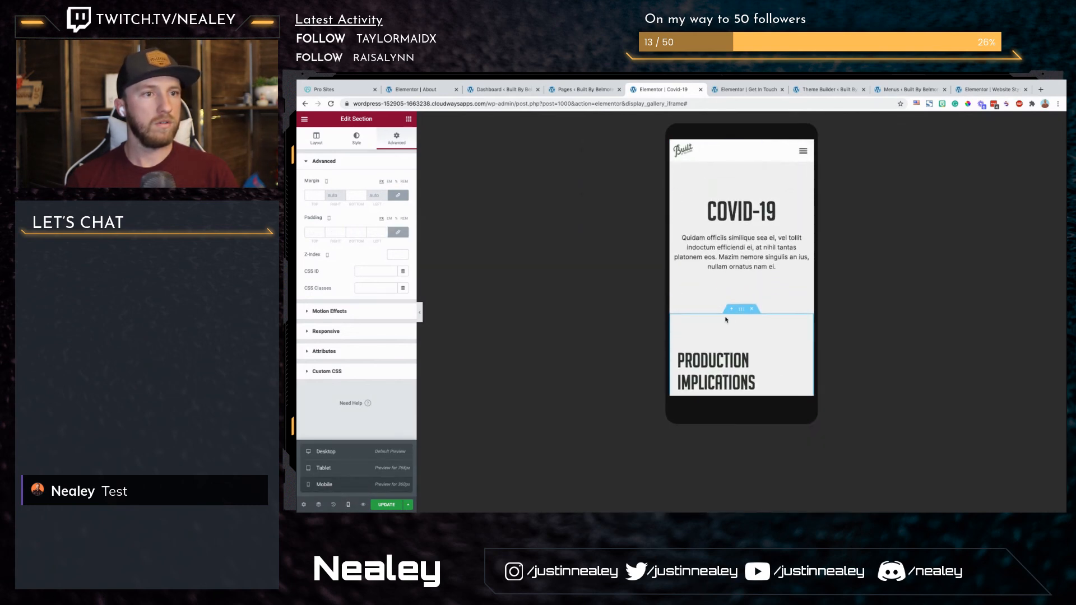
pyautogui.scroll(-3, 726, 320)
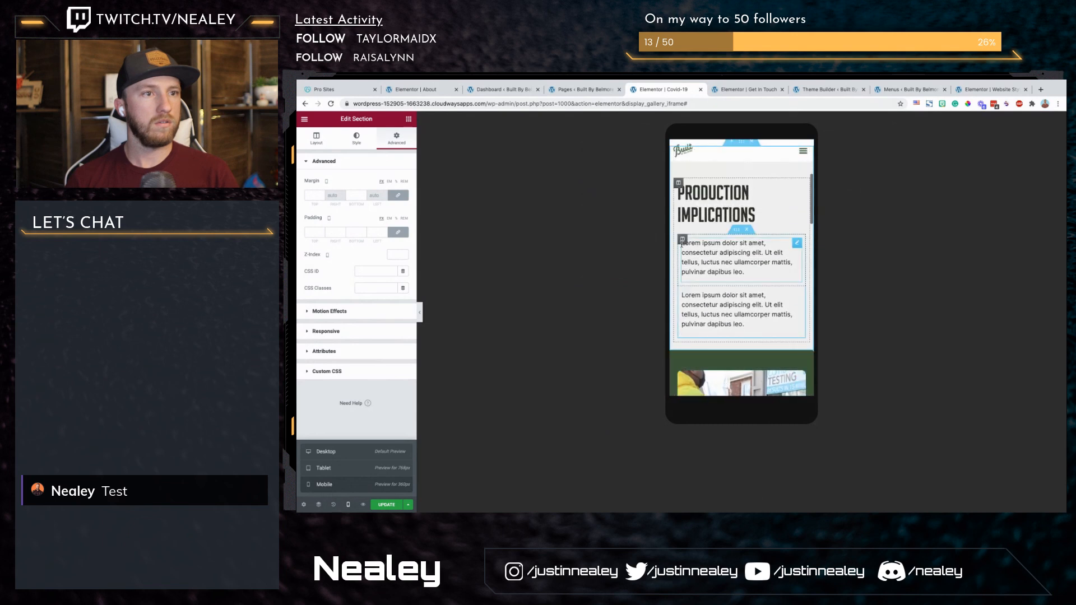
pyautogui.scroll(-5, 789, 337)
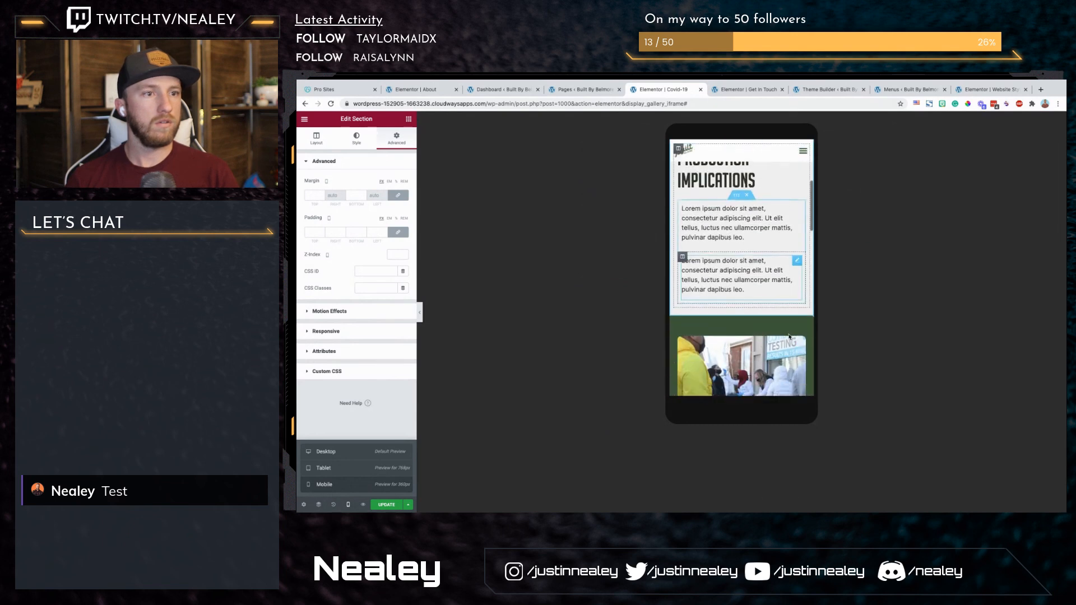
pyautogui.scroll(-3, 701, 314)
pyautogui.scroll(3, 682, 308)
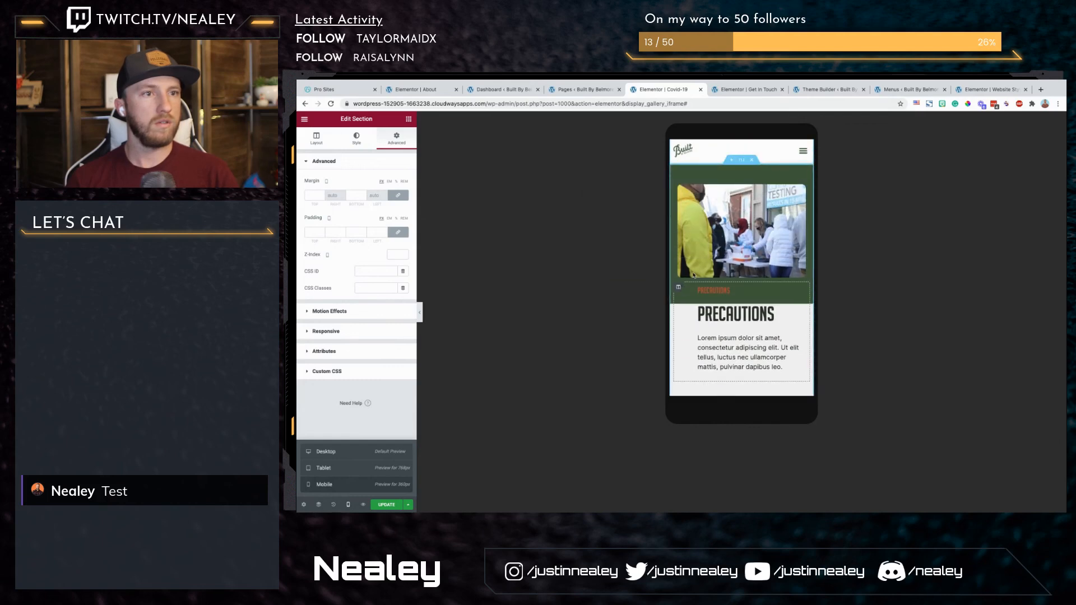
# Step: Hide the Precautions section's green background on mobile by setting its background size to Custom with a width of 0
pyautogui.scroll(2, 681, 289)
pyautogui.moveTo(743, 240)
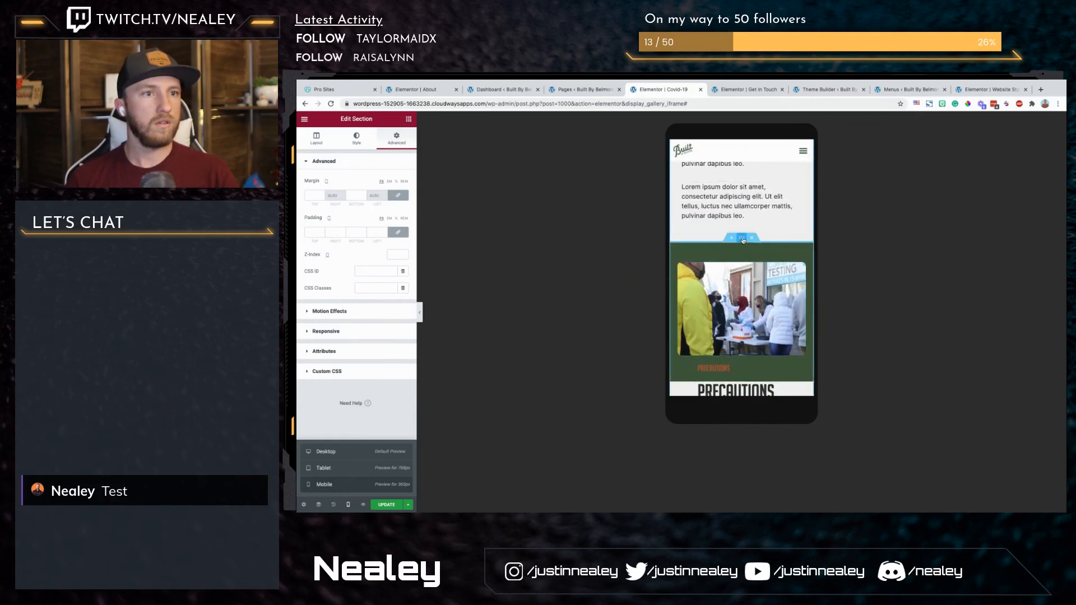
pyautogui.click(356, 137)
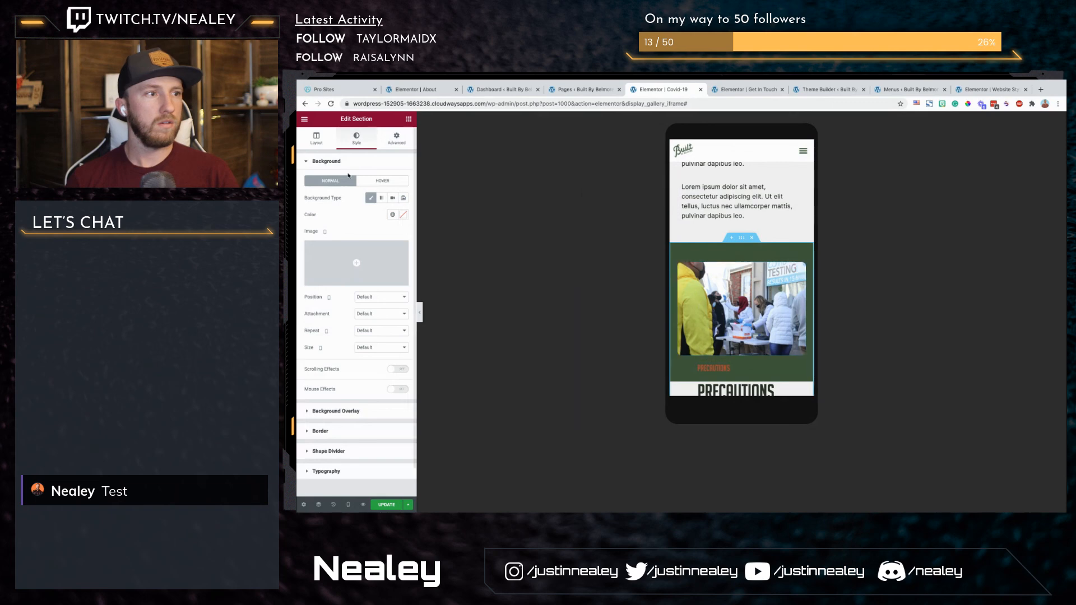
pyautogui.moveTo(382, 259)
pyautogui.click(347, 262)
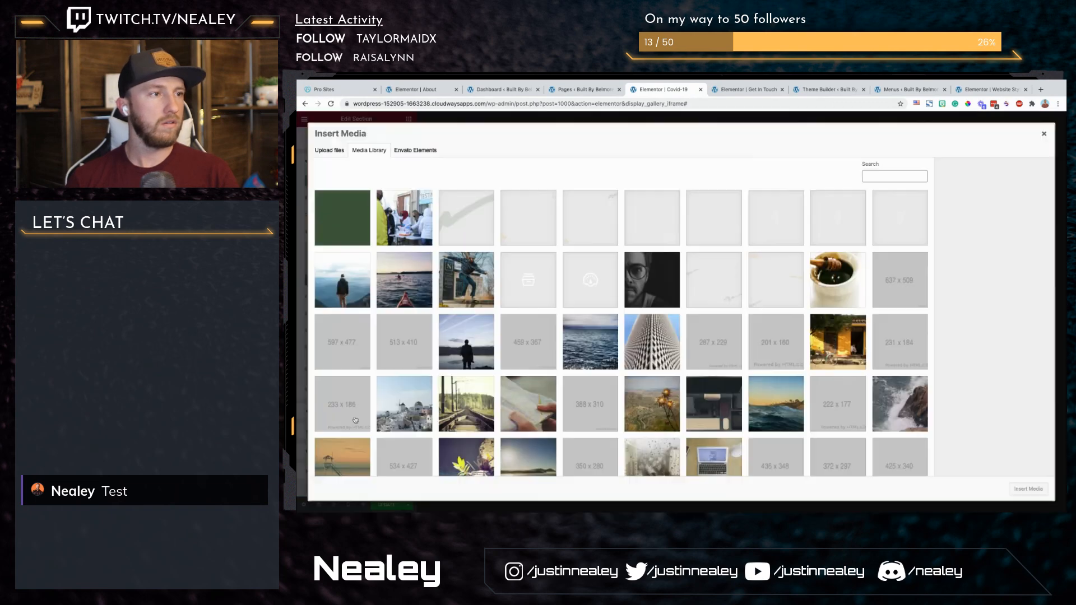
pyautogui.click(1044, 133)
pyautogui.click(371, 347)
pyautogui.click(366, 376)
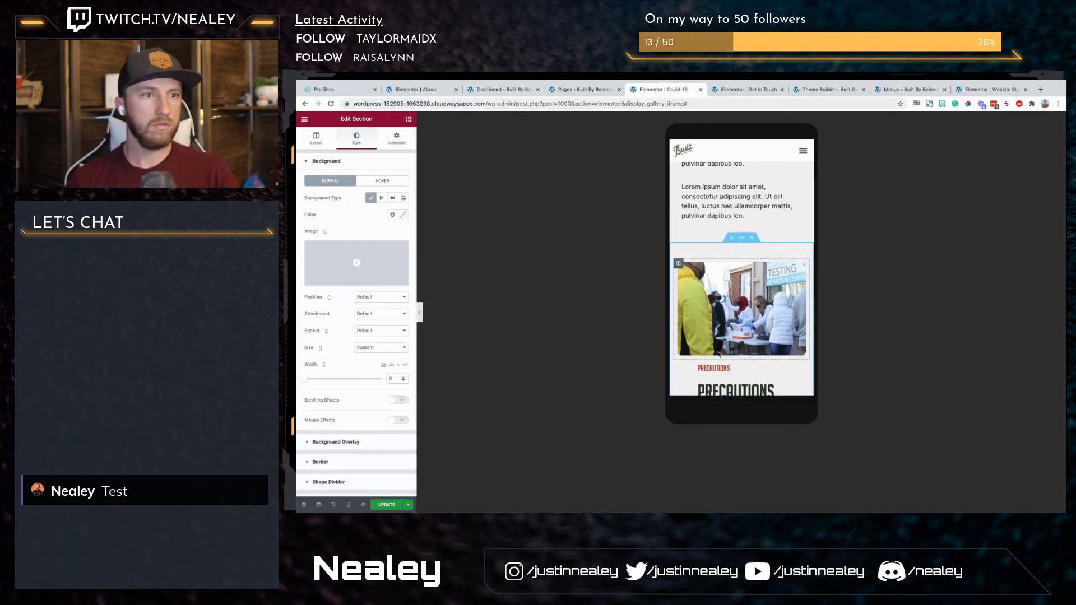
# Step: Set all four mobile margins of the Precautions text column to 0
pyautogui.scroll(-4, 711, 354)
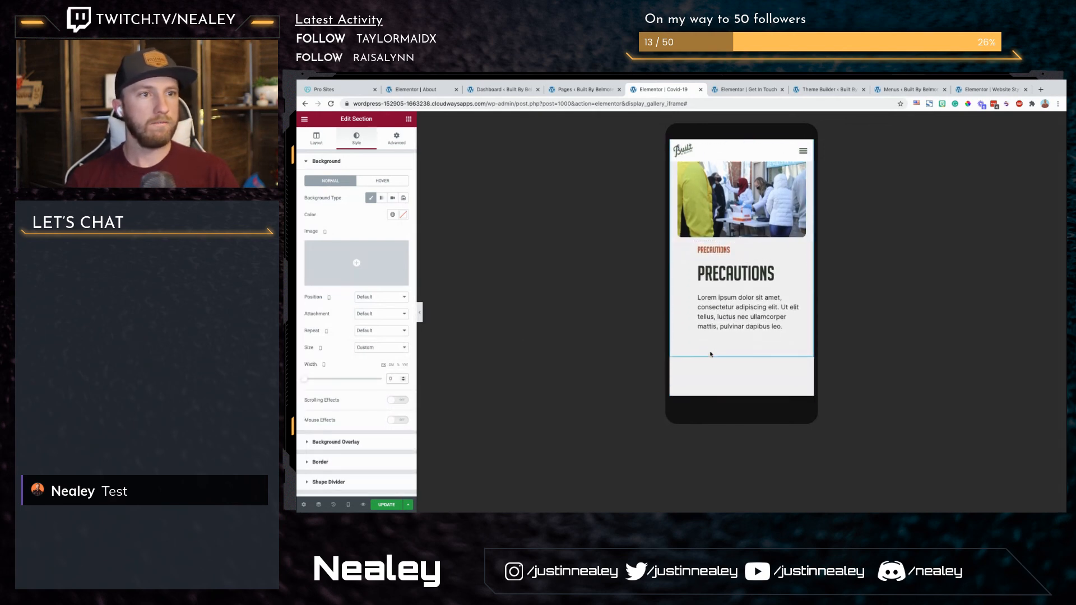
pyautogui.scroll(4, 710, 355)
pyautogui.scroll(-3, 708, 313)
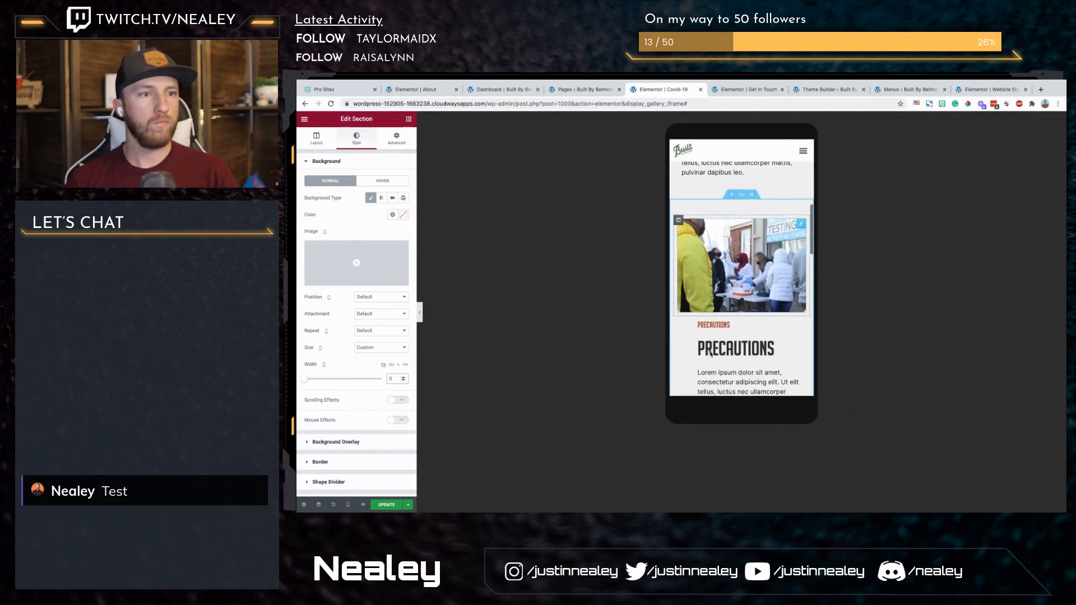
pyautogui.click(678, 315)
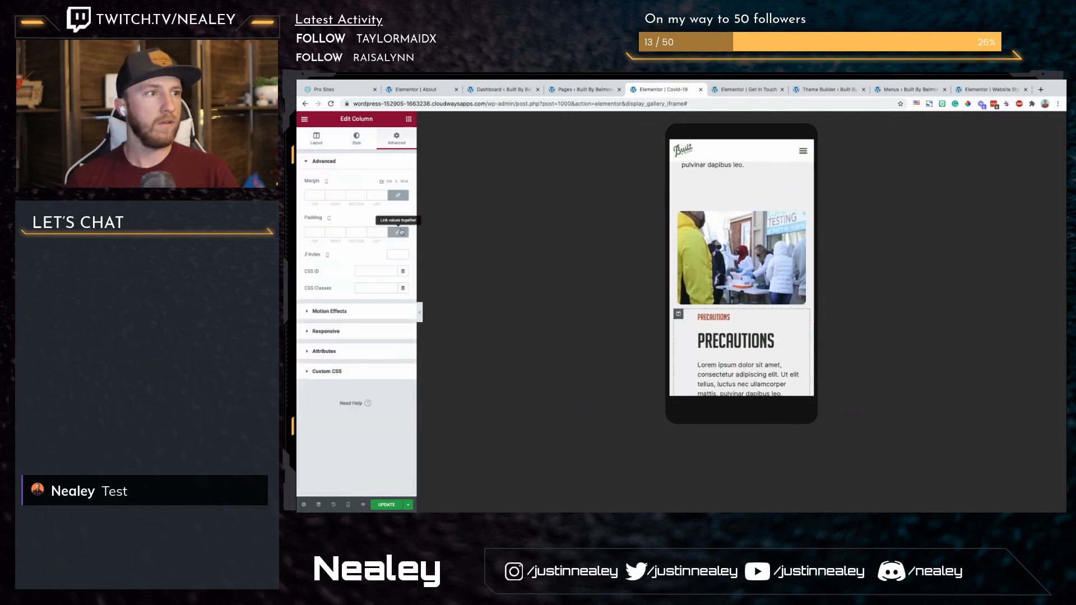
# Step: Review the mobile layout of the COVID-19 FAQ section down to the end of the page
pyautogui.scroll(-3, 730, 271)
pyautogui.scroll(-3, 730, 270)
pyautogui.scroll(2, 736, 274)
pyautogui.scroll(-5, 745, 265)
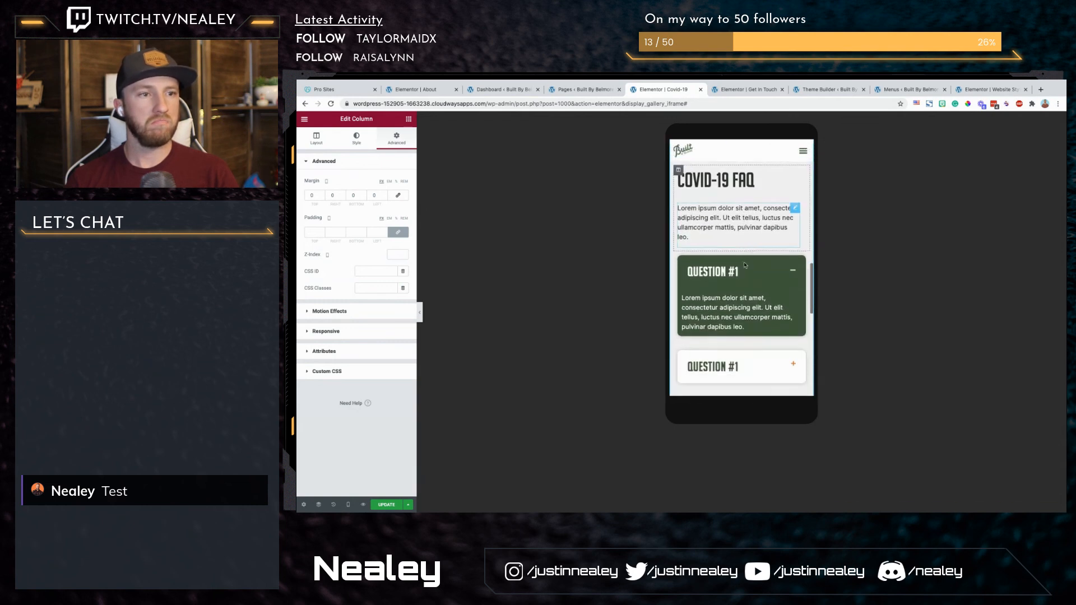
pyautogui.scroll(3, 744, 263)
pyautogui.scroll(-5, 744, 263)
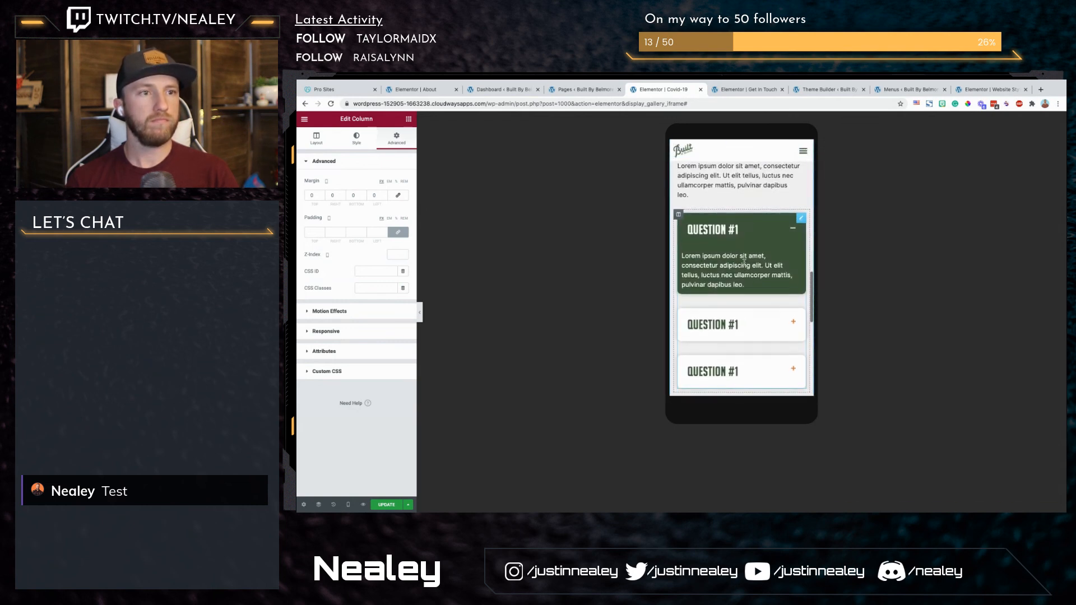
pyautogui.scroll(2, 692, 311)
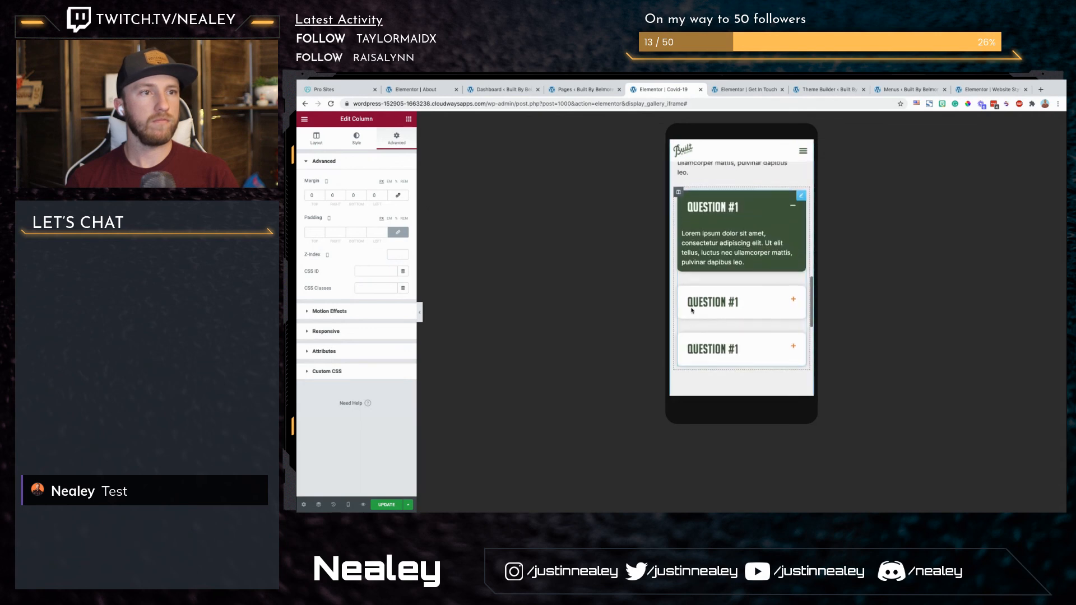
pyautogui.scroll(-4, 691, 310)
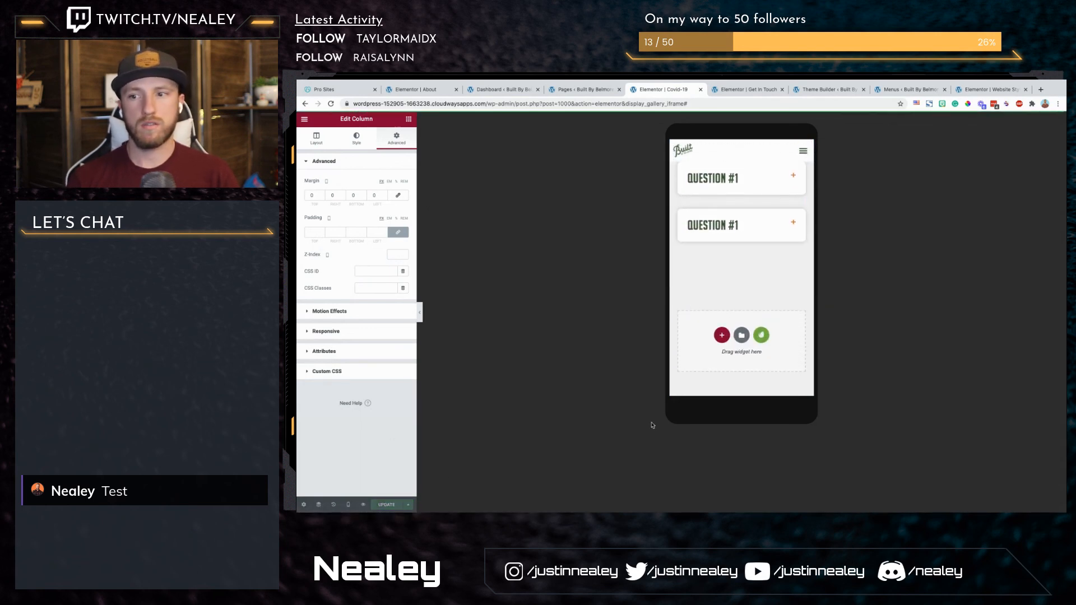
# Step: Update the Covid-19 page and return to the desktop preview
pyautogui.click(349, 508)
pyautogui.click(336, 452)
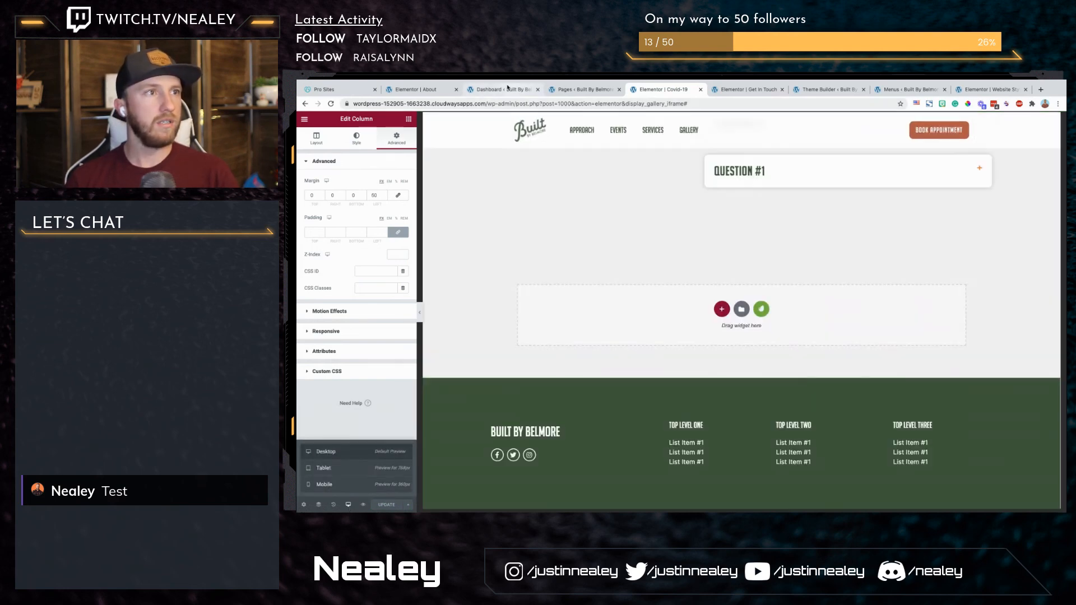
# Step: Add the Covid-19, Get In Touch, About and Blog pages to Menu 1 in the WordPress dashboard
pyautogui.click(499, 89)
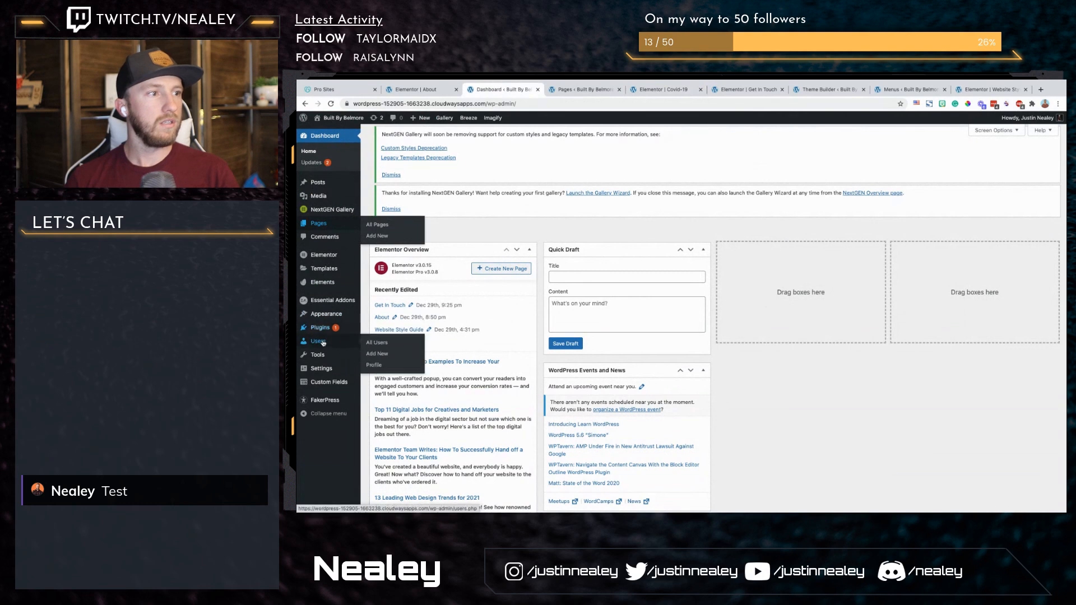
pyautogui.moveTo(327, 272)
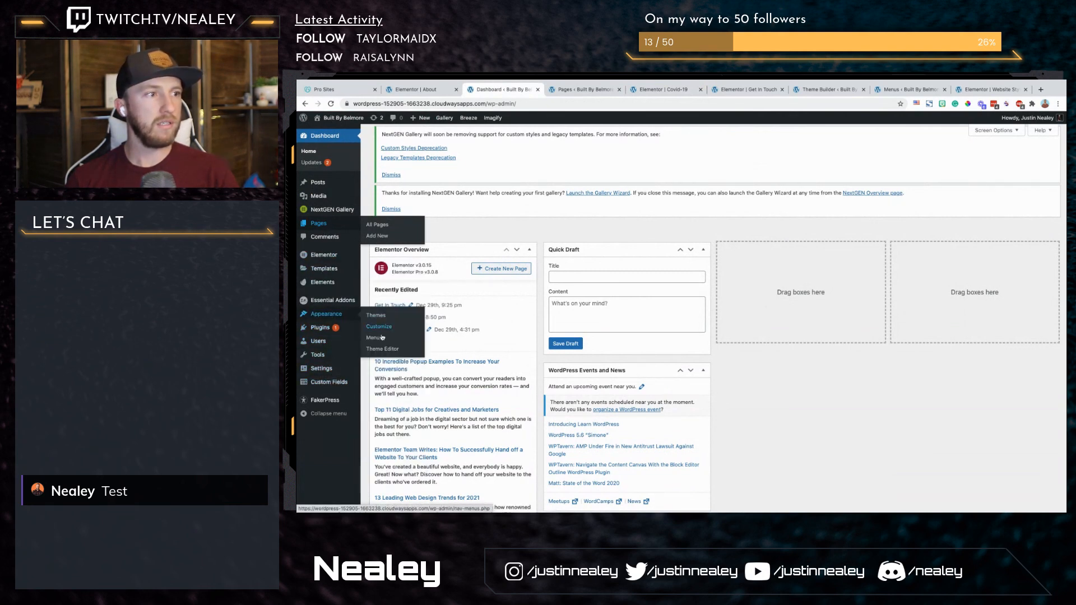
pyautogui.click(379, 338)
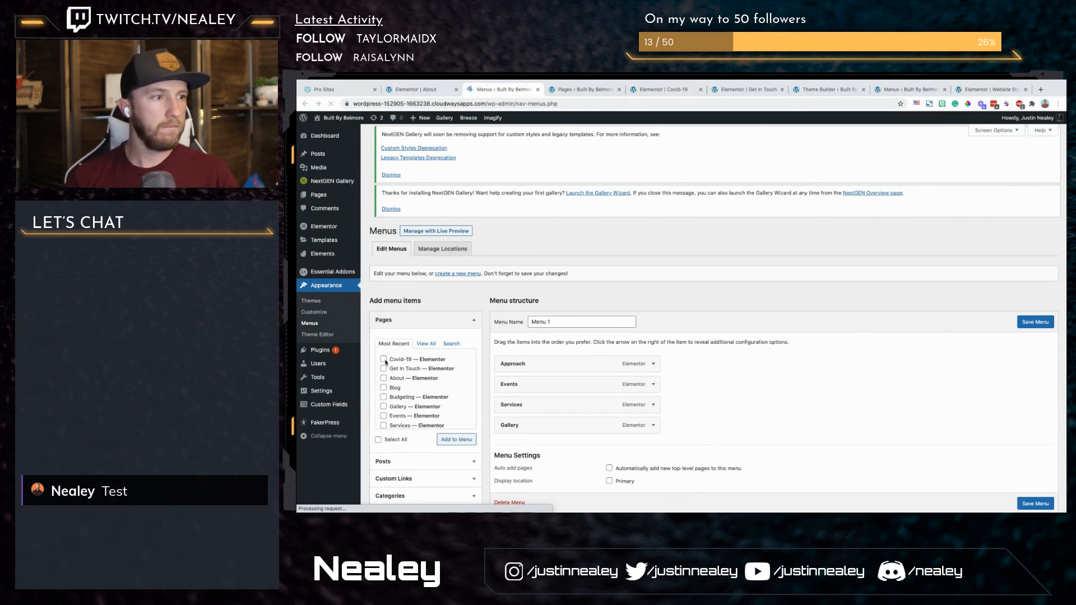
pyautogui.click(383, 369)
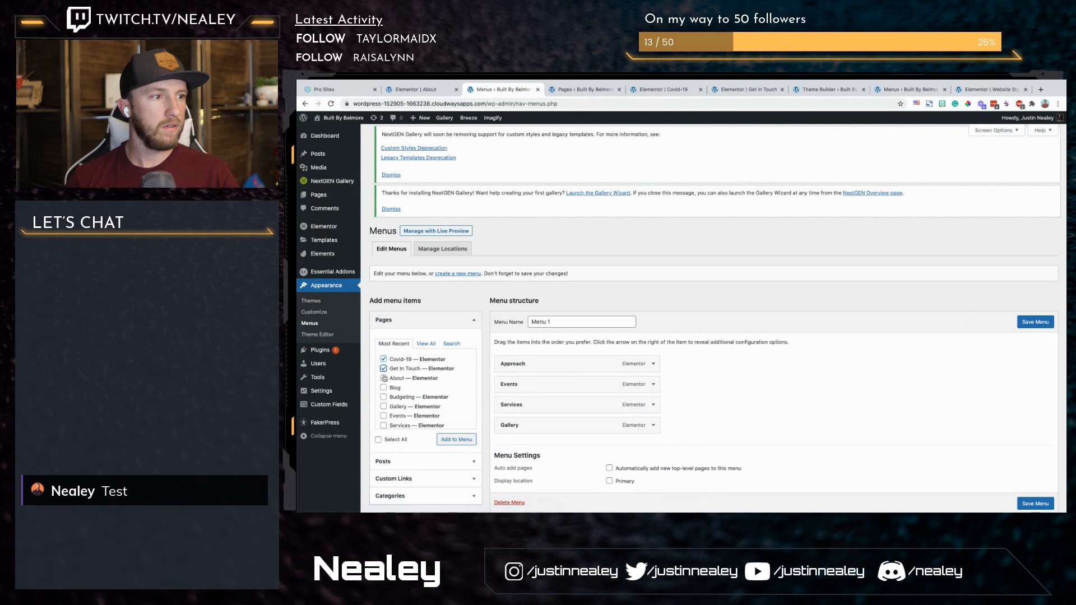
pyautogui.click(383, 378)
pyautogui.click(383, 388)
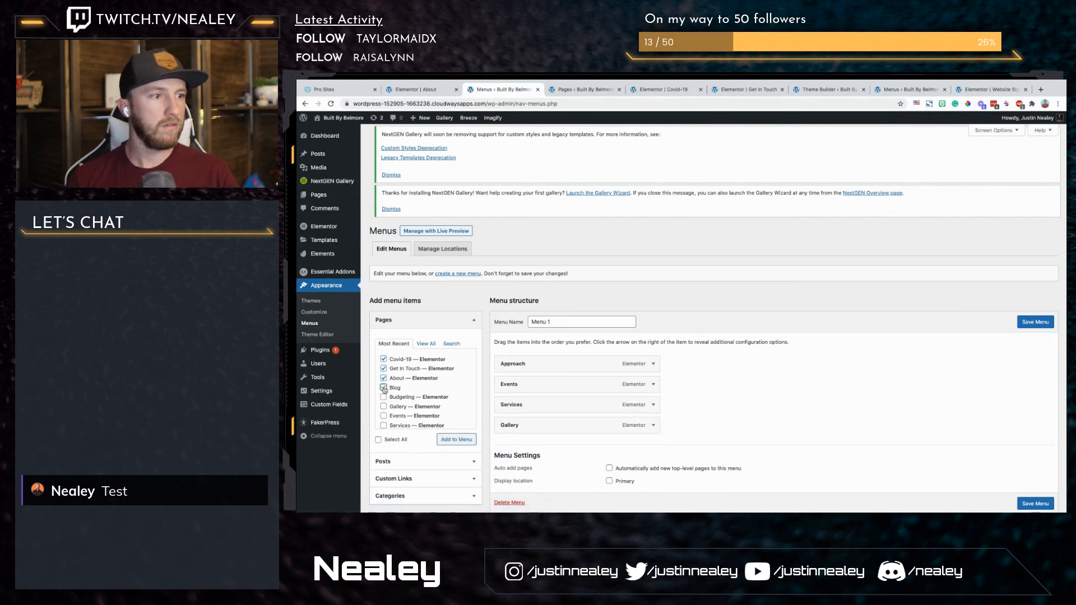
pyautogui.click(463, 443)
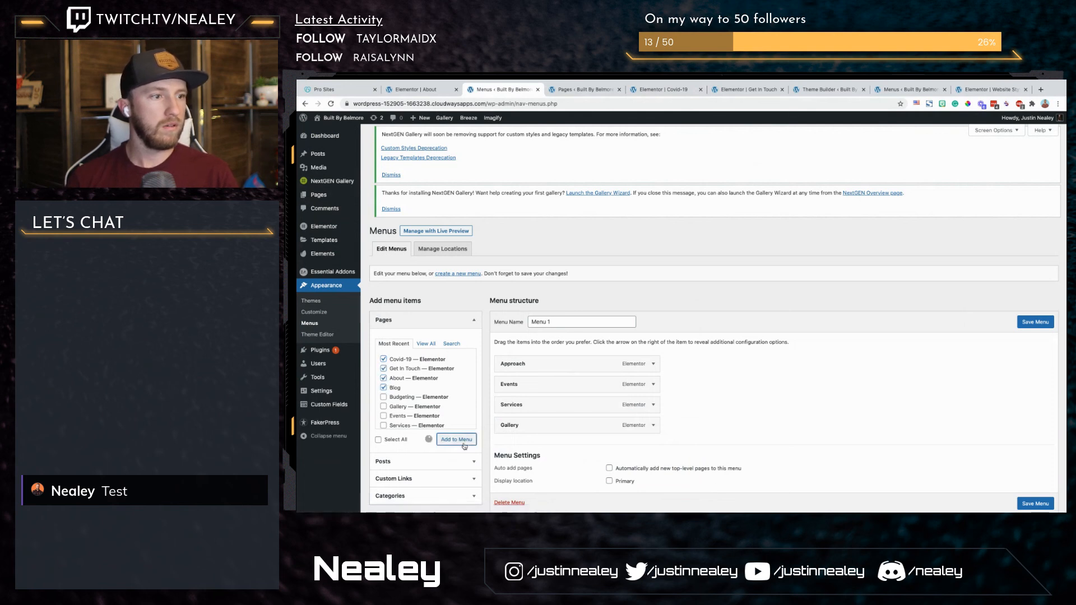
# Step: Reorder the new menu items after Gallery as About, Blog, Get In Touch and Covid-19
pyautogui.scroll(-2, 616, 432)
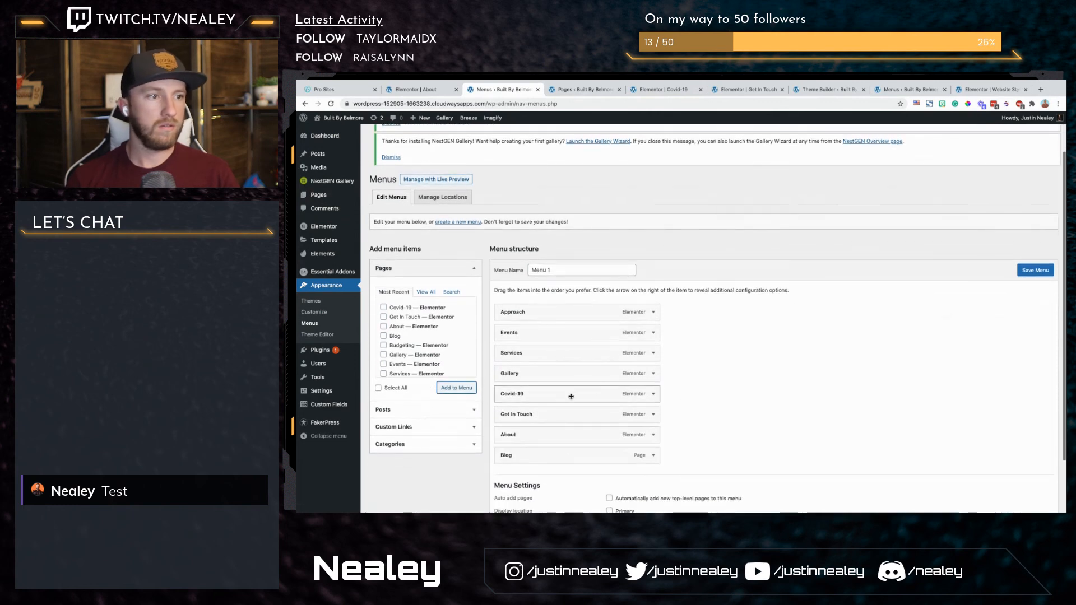
pyautogui.moveTo(571, 464); pyautogui.dragTo(560, 455)
pyautogui.moveTo(553, 395); pyautogui.dragTo(555, 437)
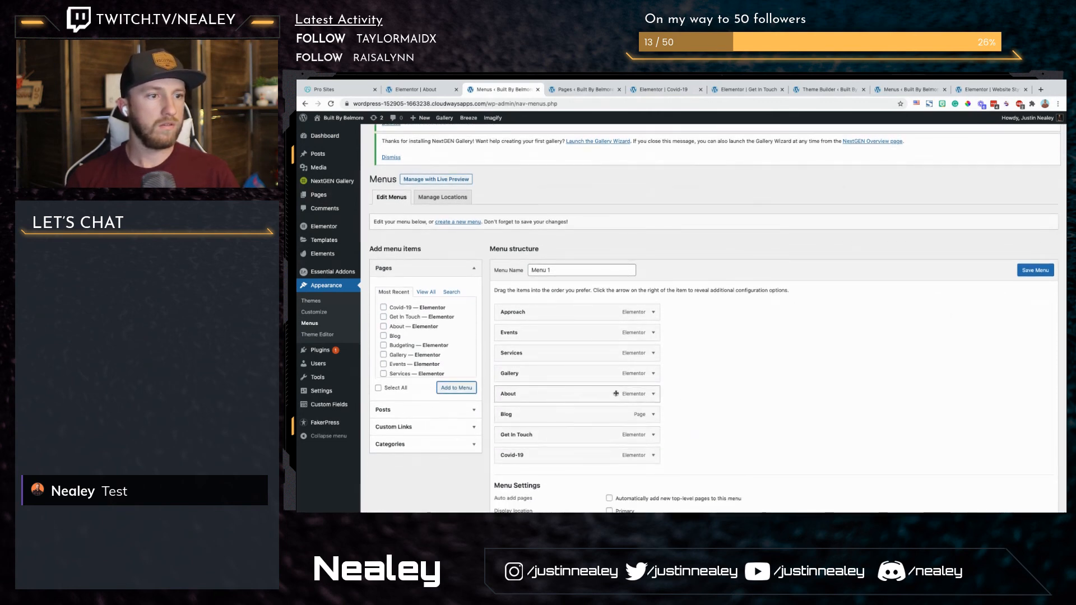
# Step: Add the founder's first name after "About" in the About item's navigation label and save the menu
pyautogui.click(655, 394)
pyautogui.click(554, 420)
pyautogui.write('Bryan')
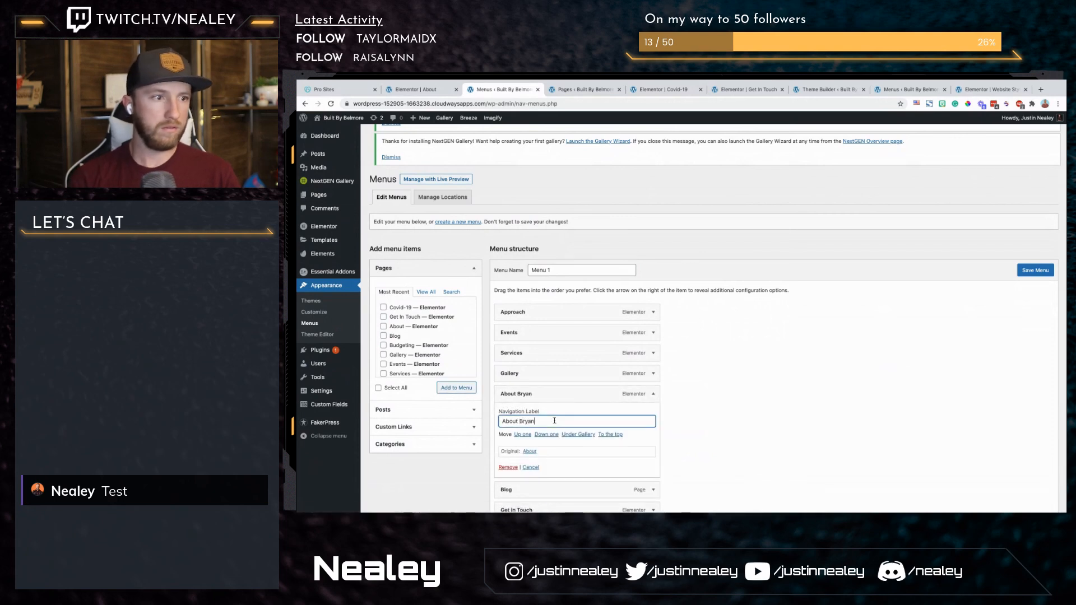
pyautogui.press('Return')
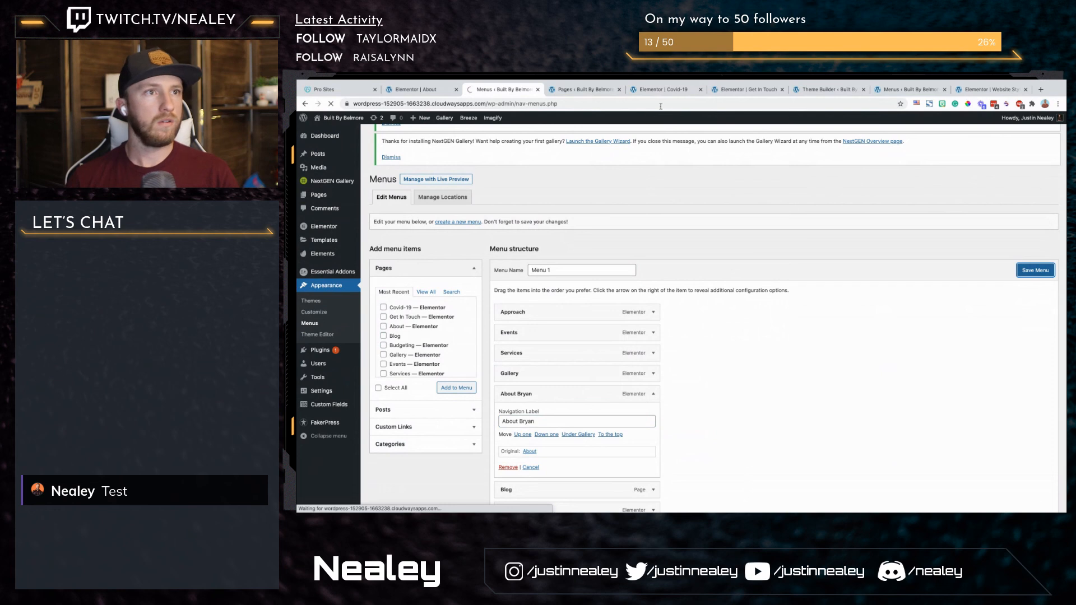
# Step: Close the Covid-19 and Get In Touch editors and open the live homepage alongside the menu settings
pyautogui.click(702, 90)
pyautogui.click(700, 90)
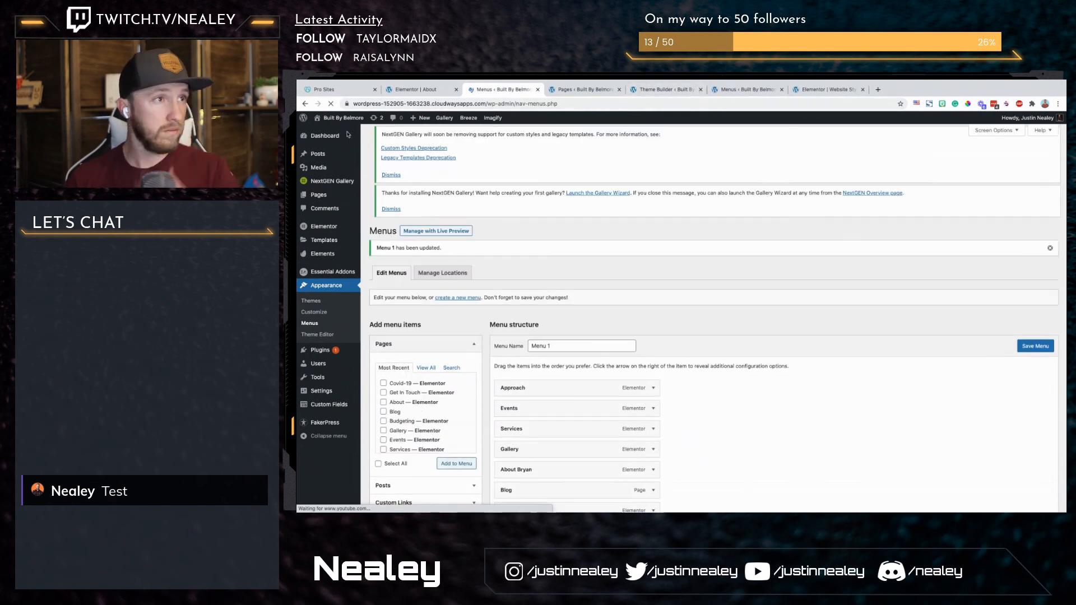
pyautogui.keyDown('super'); pyautogui.click(339, 119); pyautogui.keyUp('super')
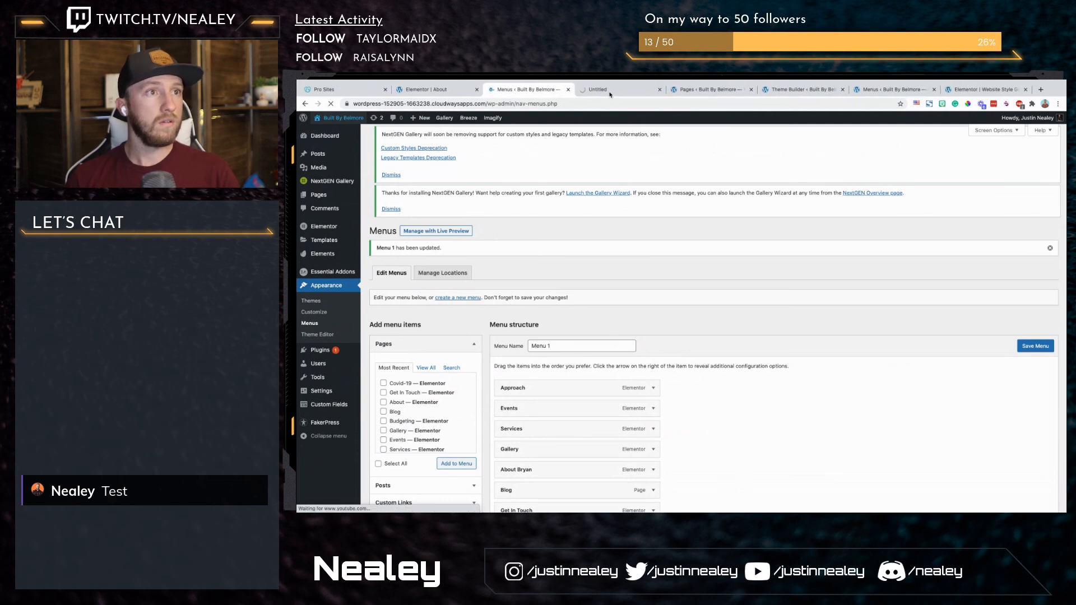
pyautogui.click(610, 92)
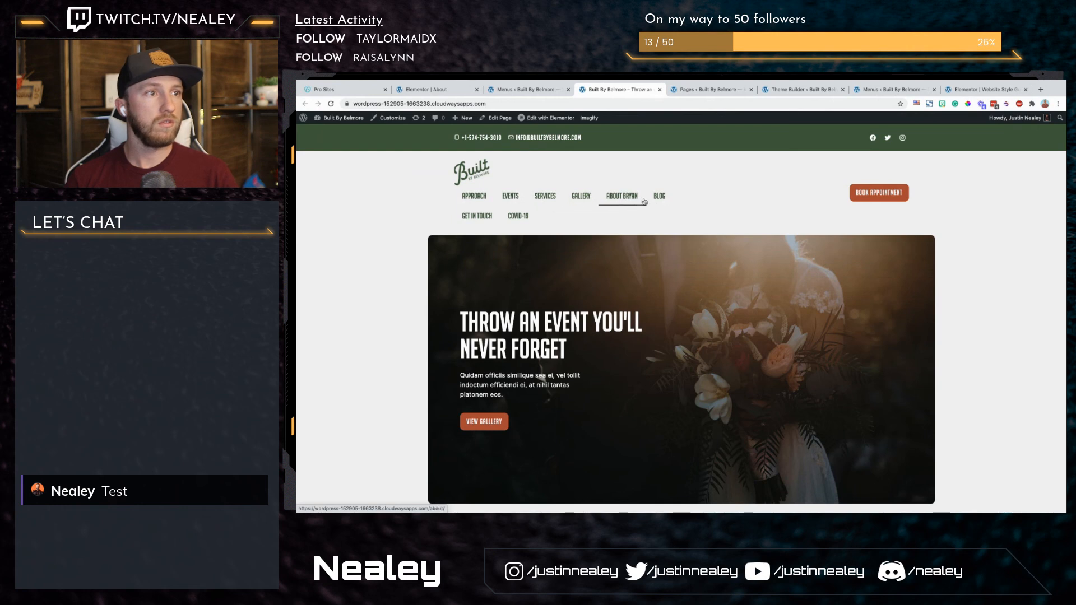
# Step: Open the header template in Elementor and widen the main header's menu column until the logo and all menu items share one row
pyautogui.click(551, 135)
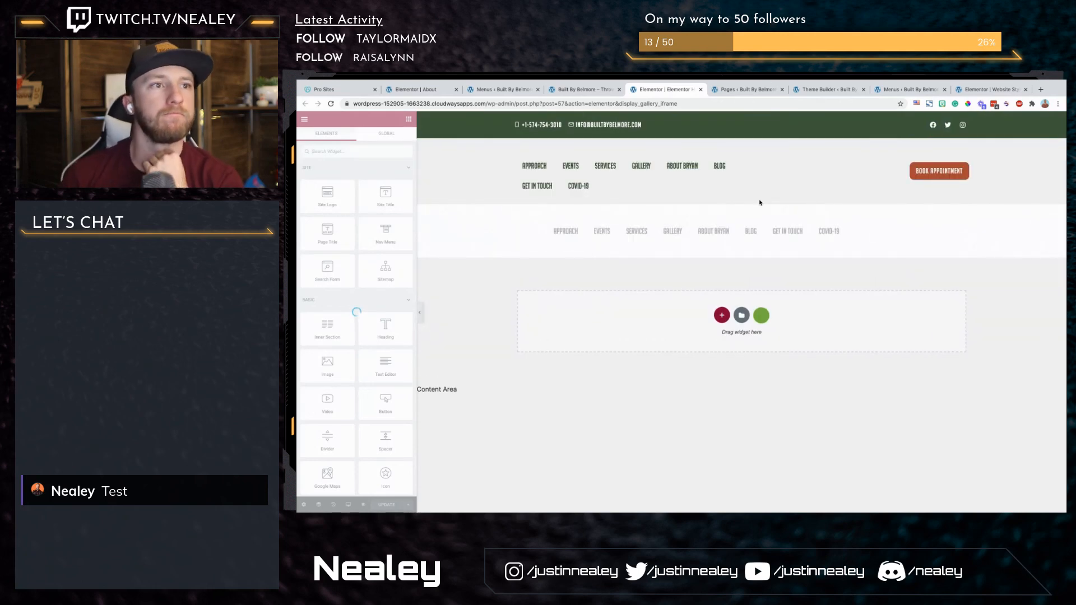
pyautogui.click(741, 163)
pyautogui.moveTo(741, 160); pyautogui.dragTo(854, 162)
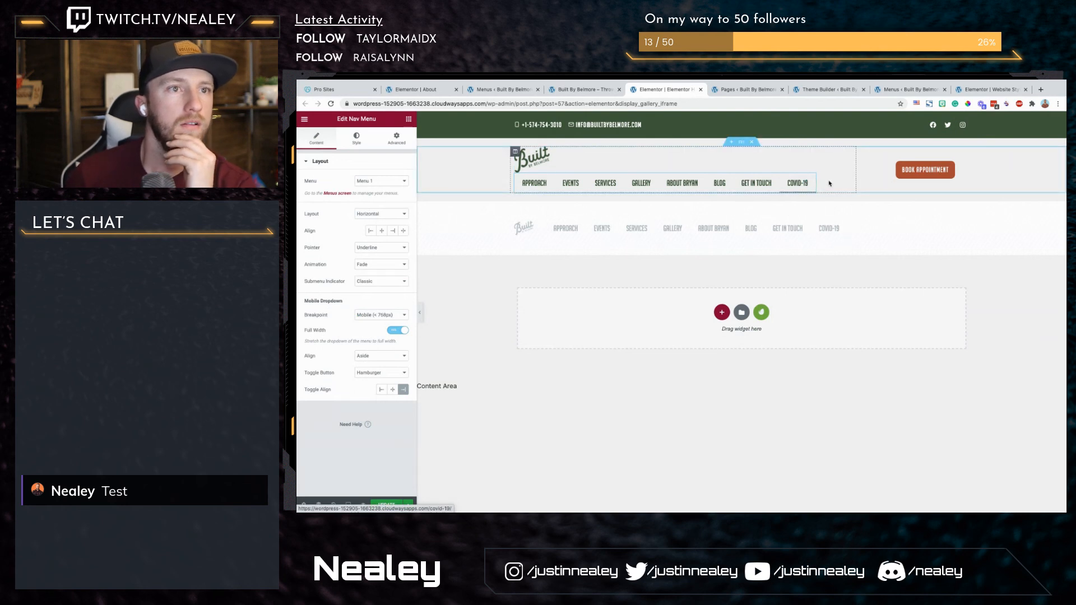
pyautogui.moveTo(856, 177); pyautogui.dragTo(879, 179)
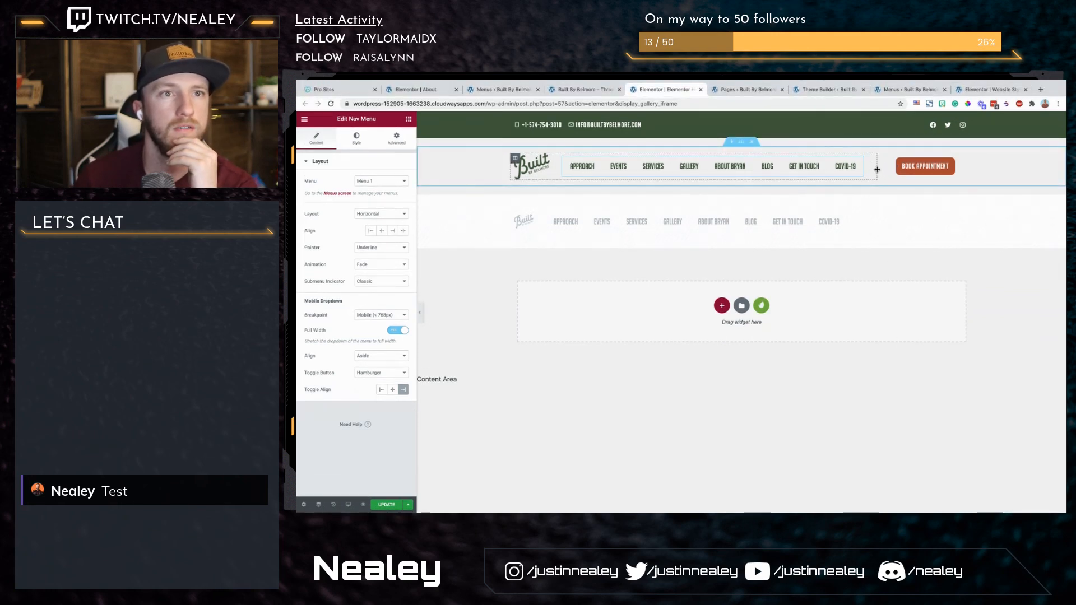
# Step: Set the sticky header menu's mobile dropdown distance to 13 and update the header template
pyautogui.click(348, 506)
pyautogui.click(389, 485)
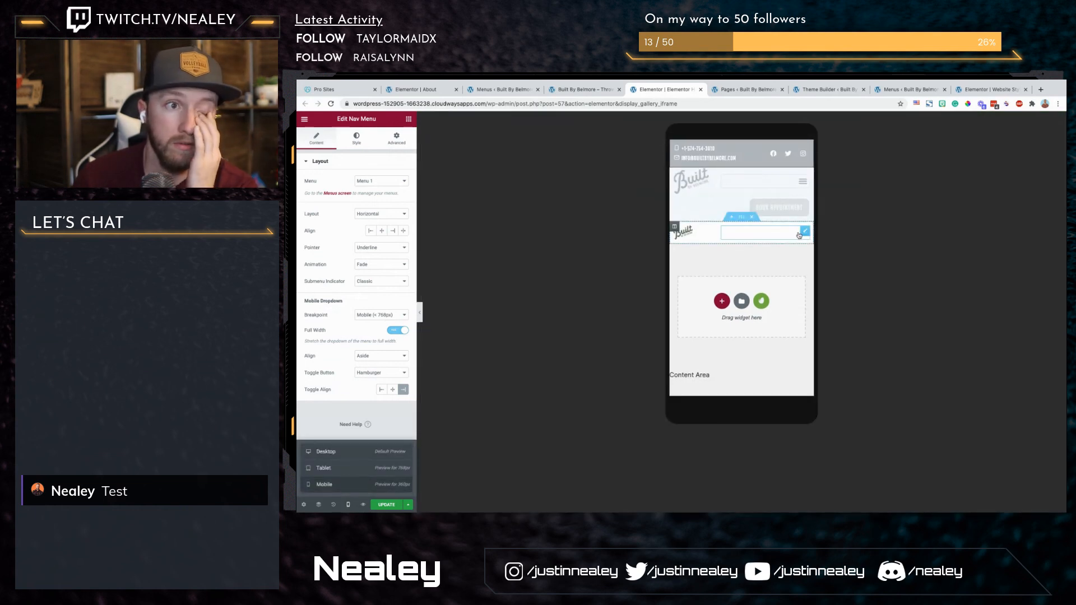
pyautogui.click(799, 236)
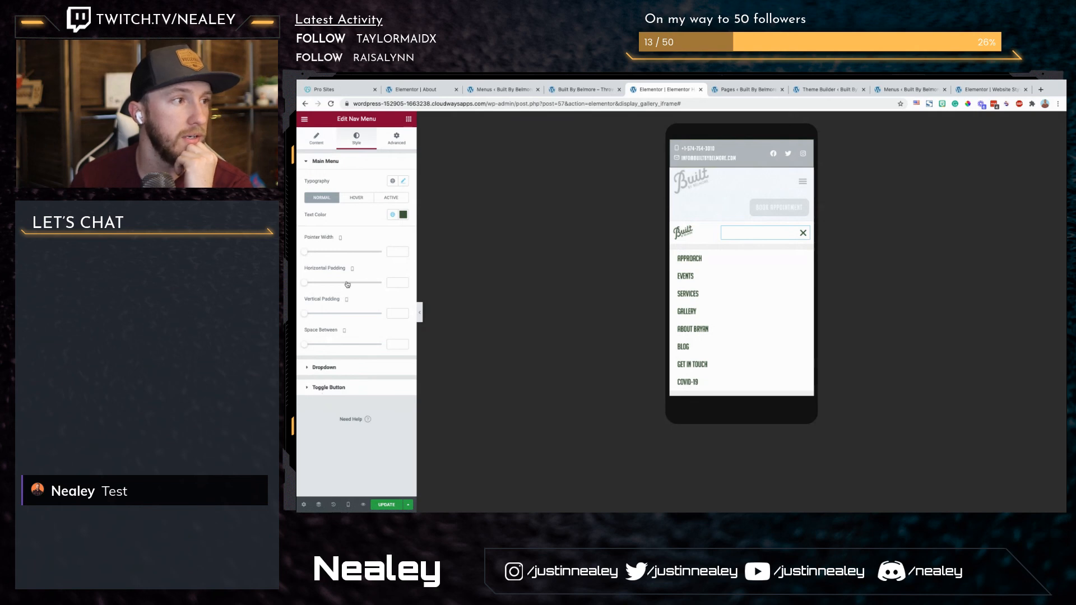
pyautogui.click(324, 367)
pyautogui.scroll(-2, 373, 335)
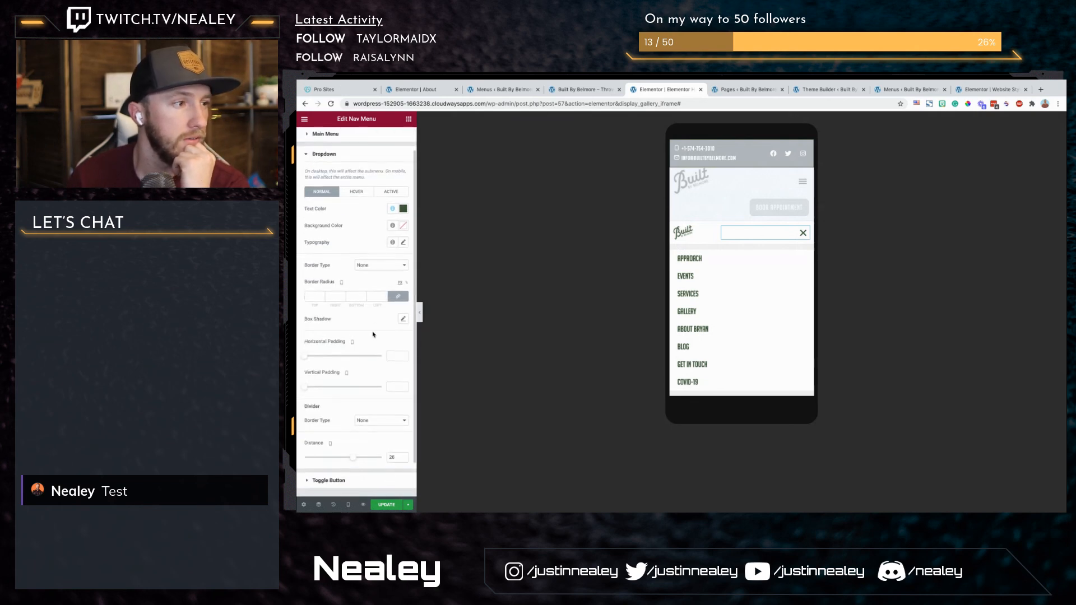
pyautogui.scroll(-1, 373, 335)
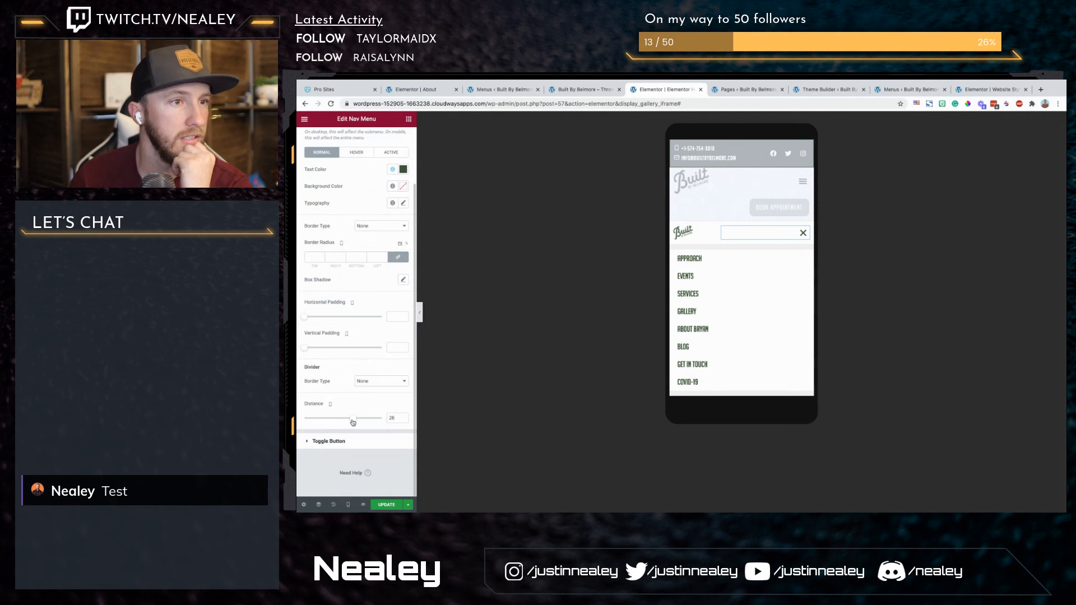
pyautogui.moveTo(352, 422); pyautogui.dragTo(348, 424)
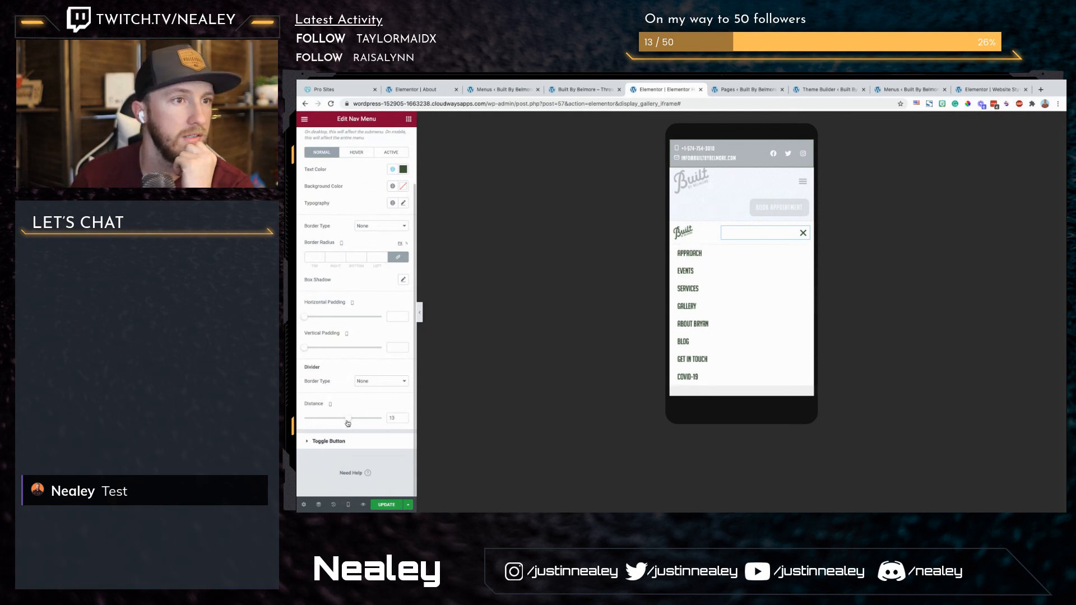
pyautogui.click(380, 504)
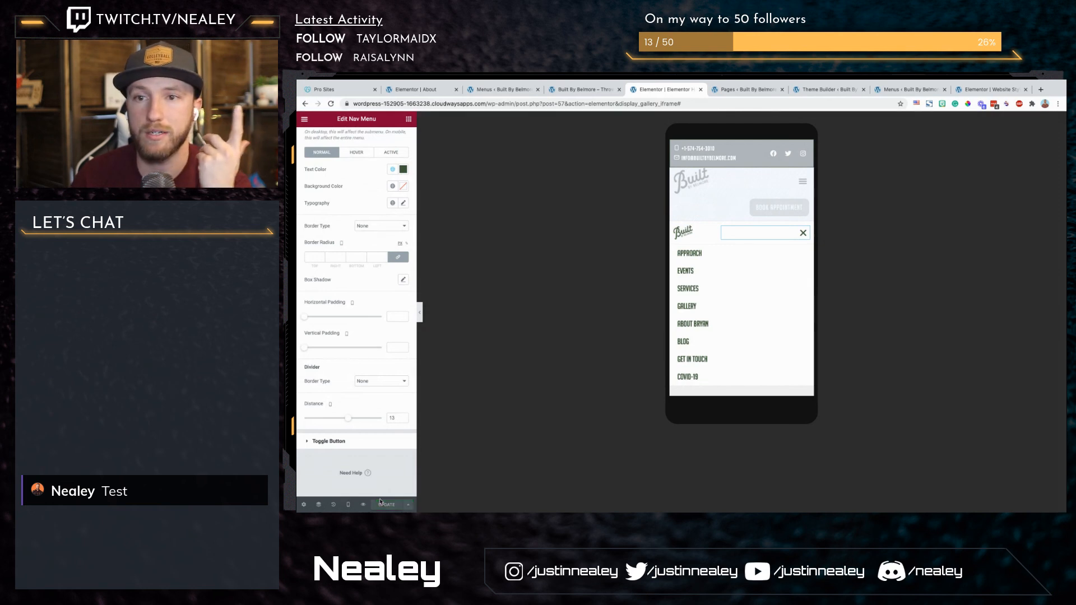
# Step: Reload the live homepage, review it from the header down to the photo credits and footer, and return to the header template
pyautogui.click(583, 89)
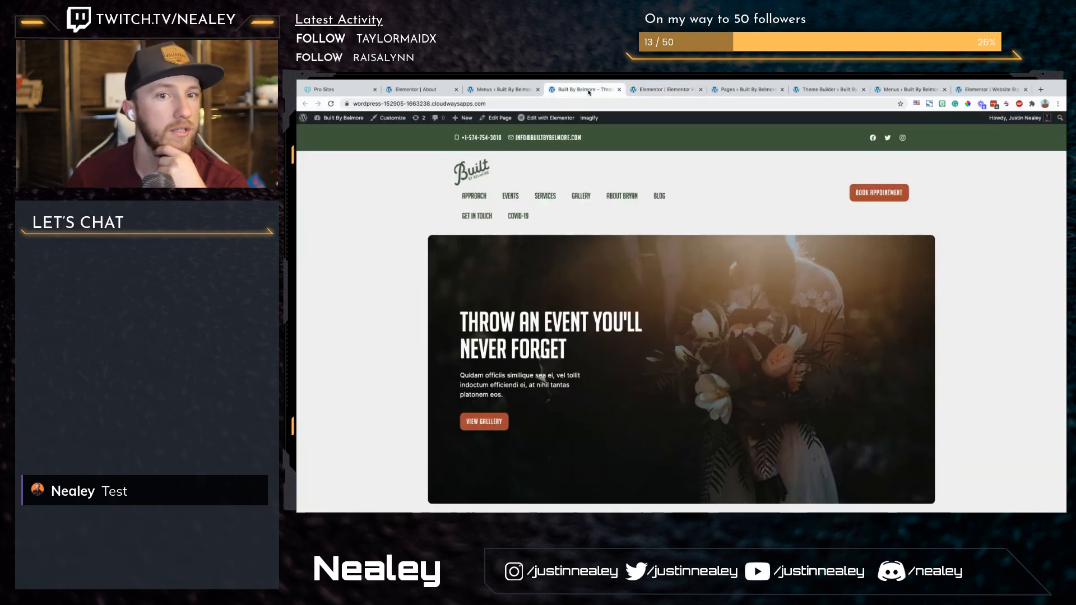
pyautogui.click(639, 209)
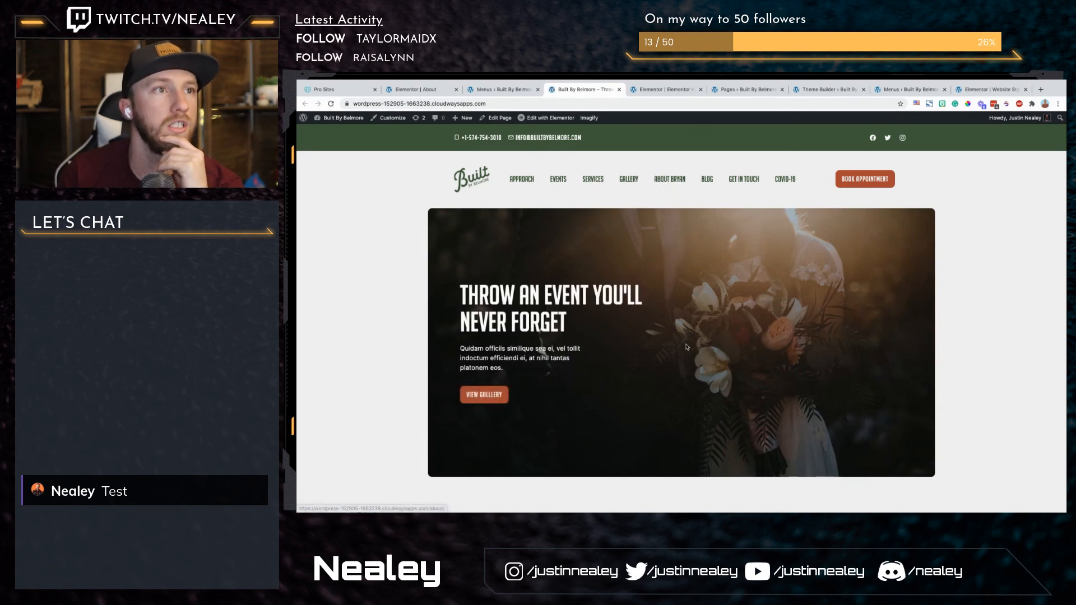
pyautogui.scroll(-3, 685, 337)
pyautogui.scroll(-4, 685, 337)
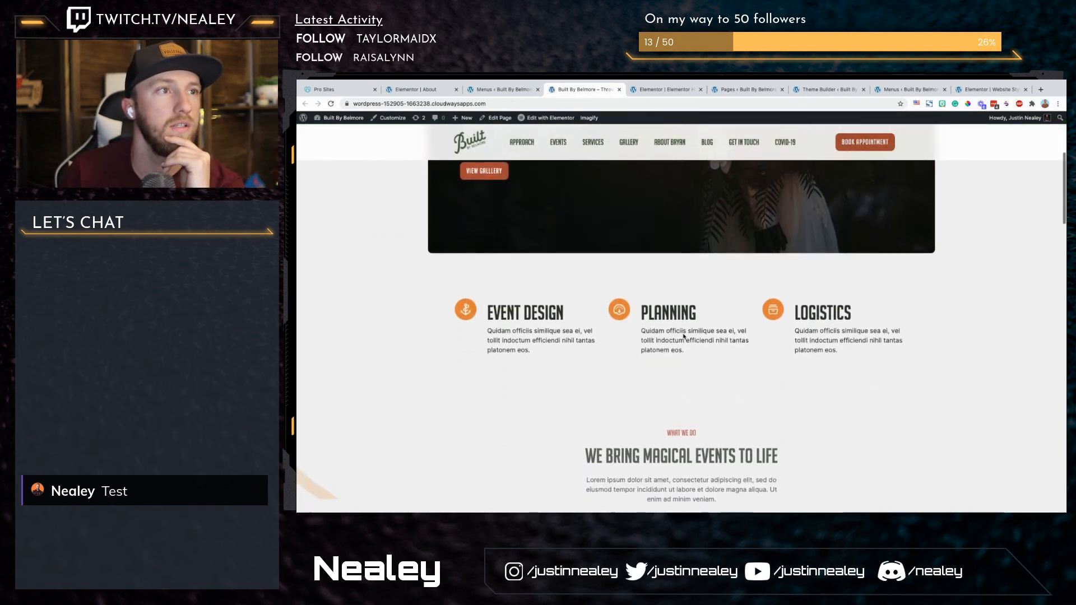
pyautogui.scroll(-7, 684, 337)
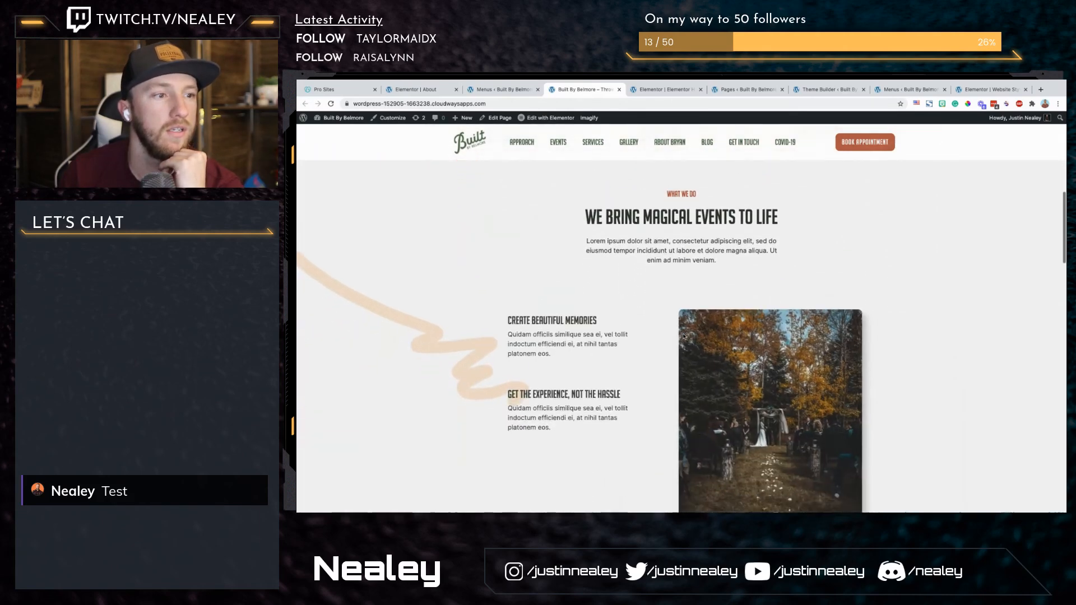
pyautogui.scroll(-5, 683, 337)
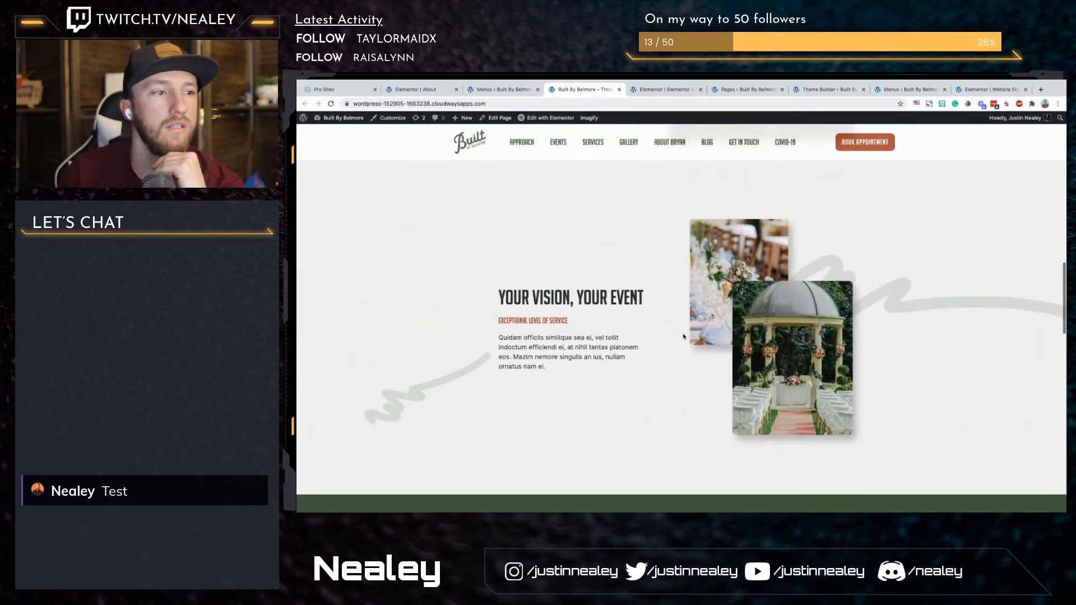
pyautogui.scroll(-5, 684, 337)
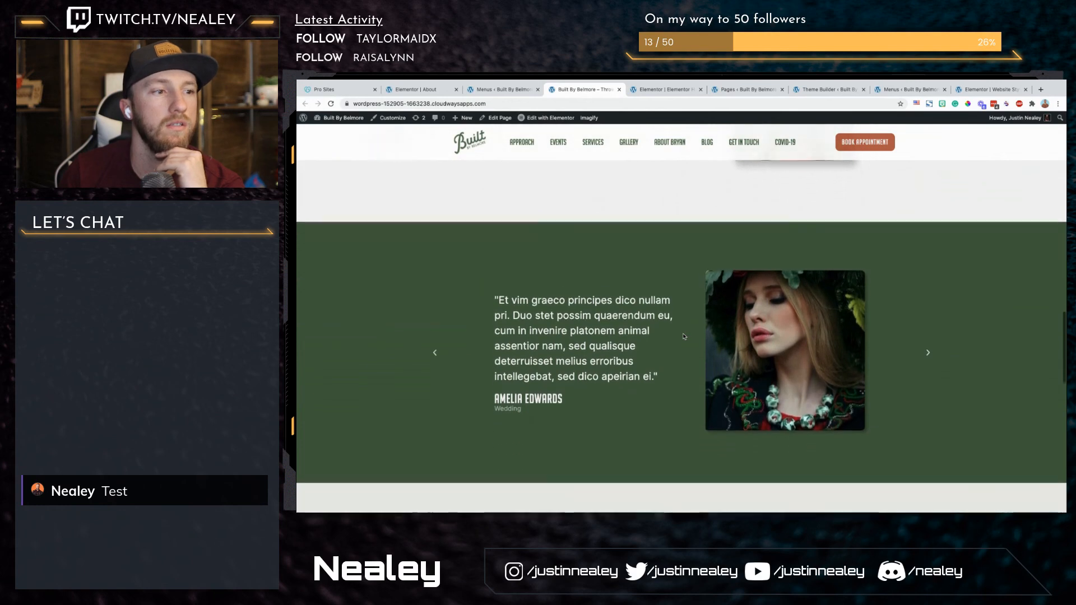
pyautogui.scroll(-5, 683, 336)
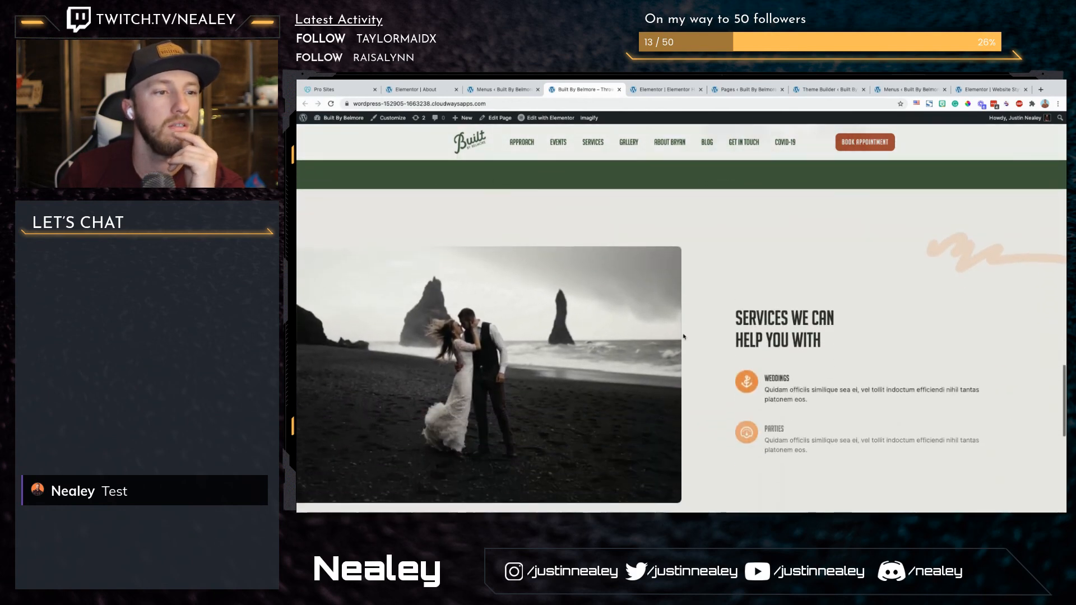
pyautogui.scroll(-5, 683, 336)
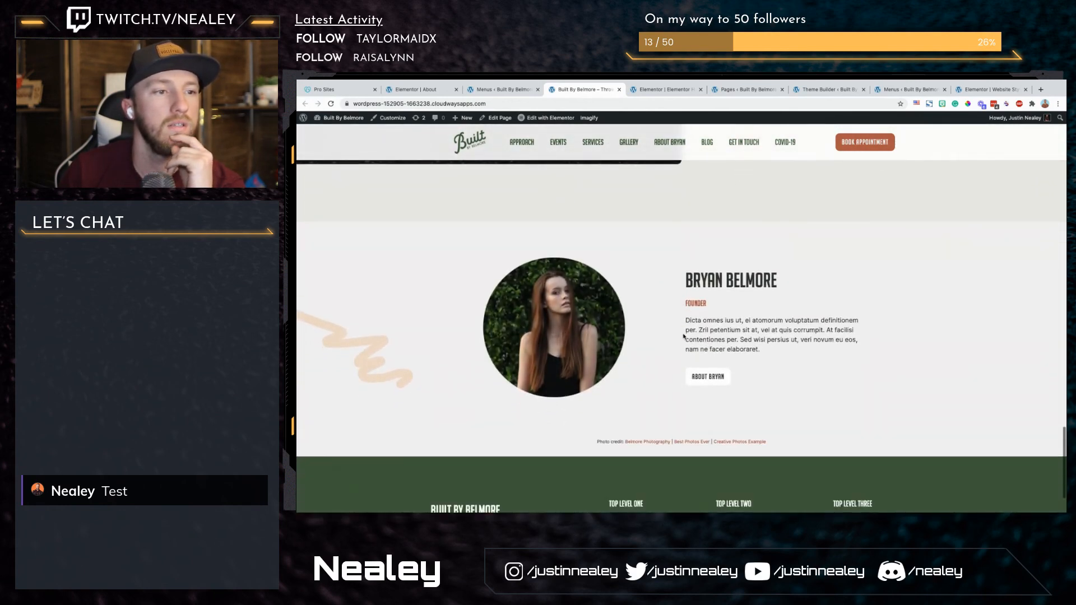
pyautogui.moveTo(598, 368); pyautogui.dragTo(803, 368)
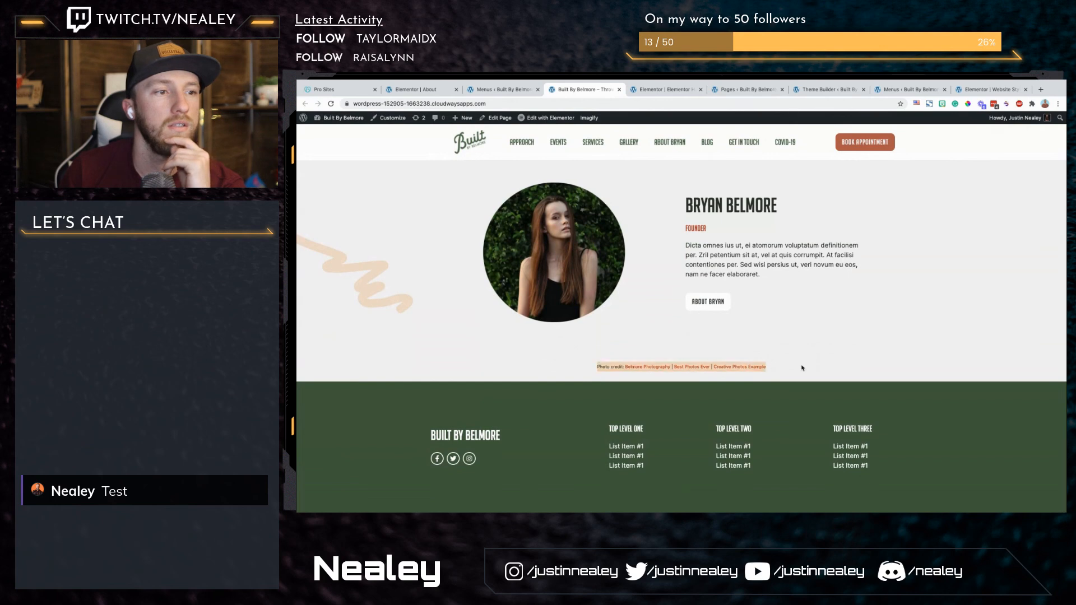
pyautogui.click(805, 368)
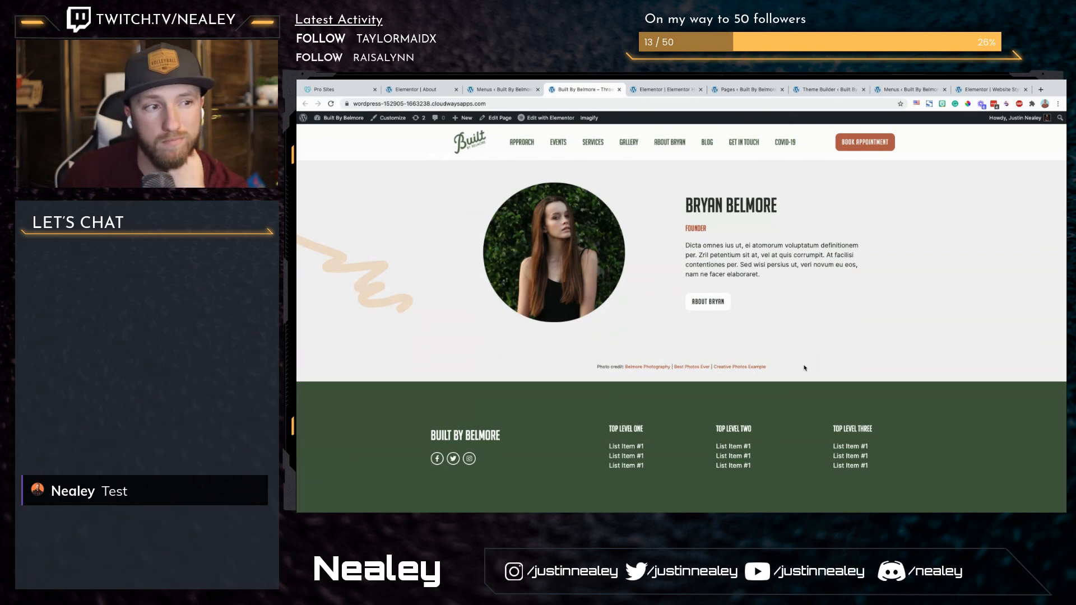
pyautogui.click(661, 92)
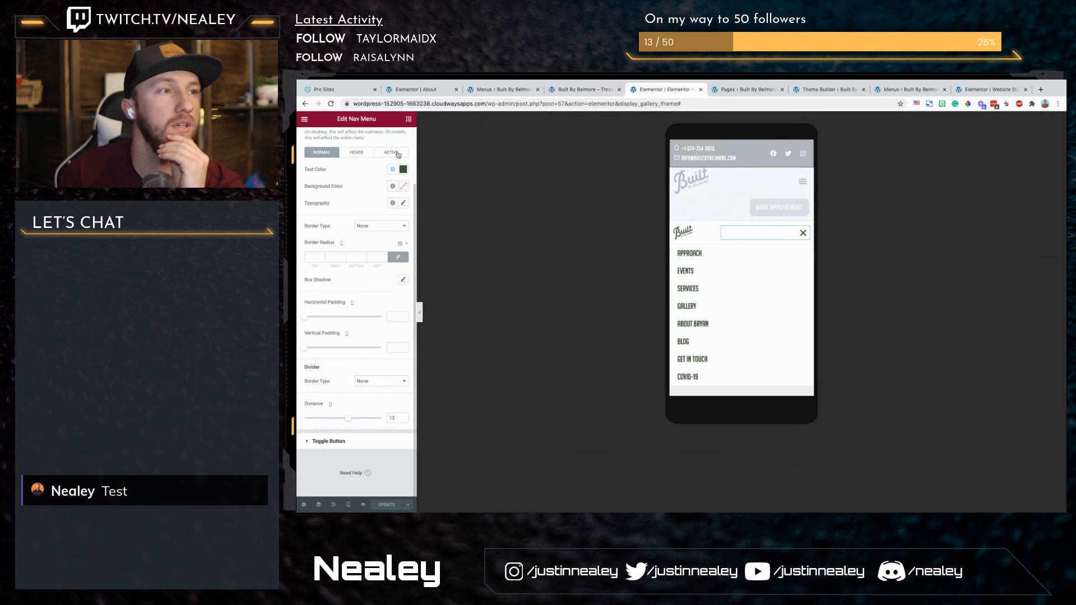